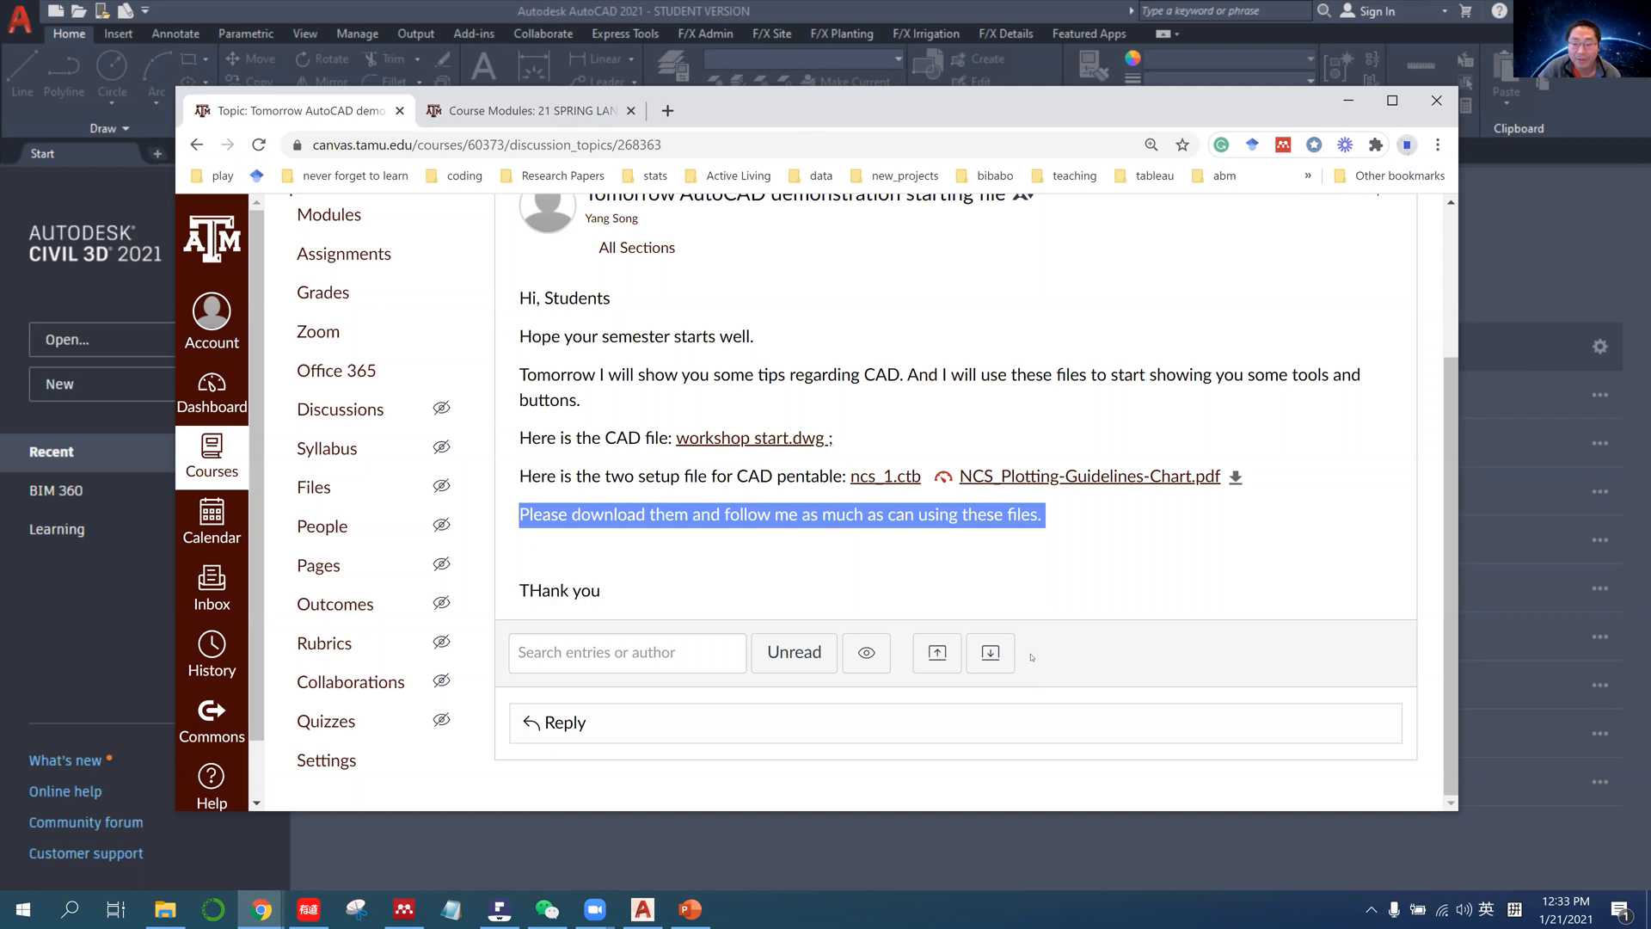
Read the course announcement about the AutoCAD demonstration and its starting files, including workshop start.dwg and ncs_1.ctb.
{"action": "left_click", "coordinate": [980, 527]}
{"action": "scroll", "coordinate": [907, 561], "scroll_direction": "up", "scroll_amount": 1}
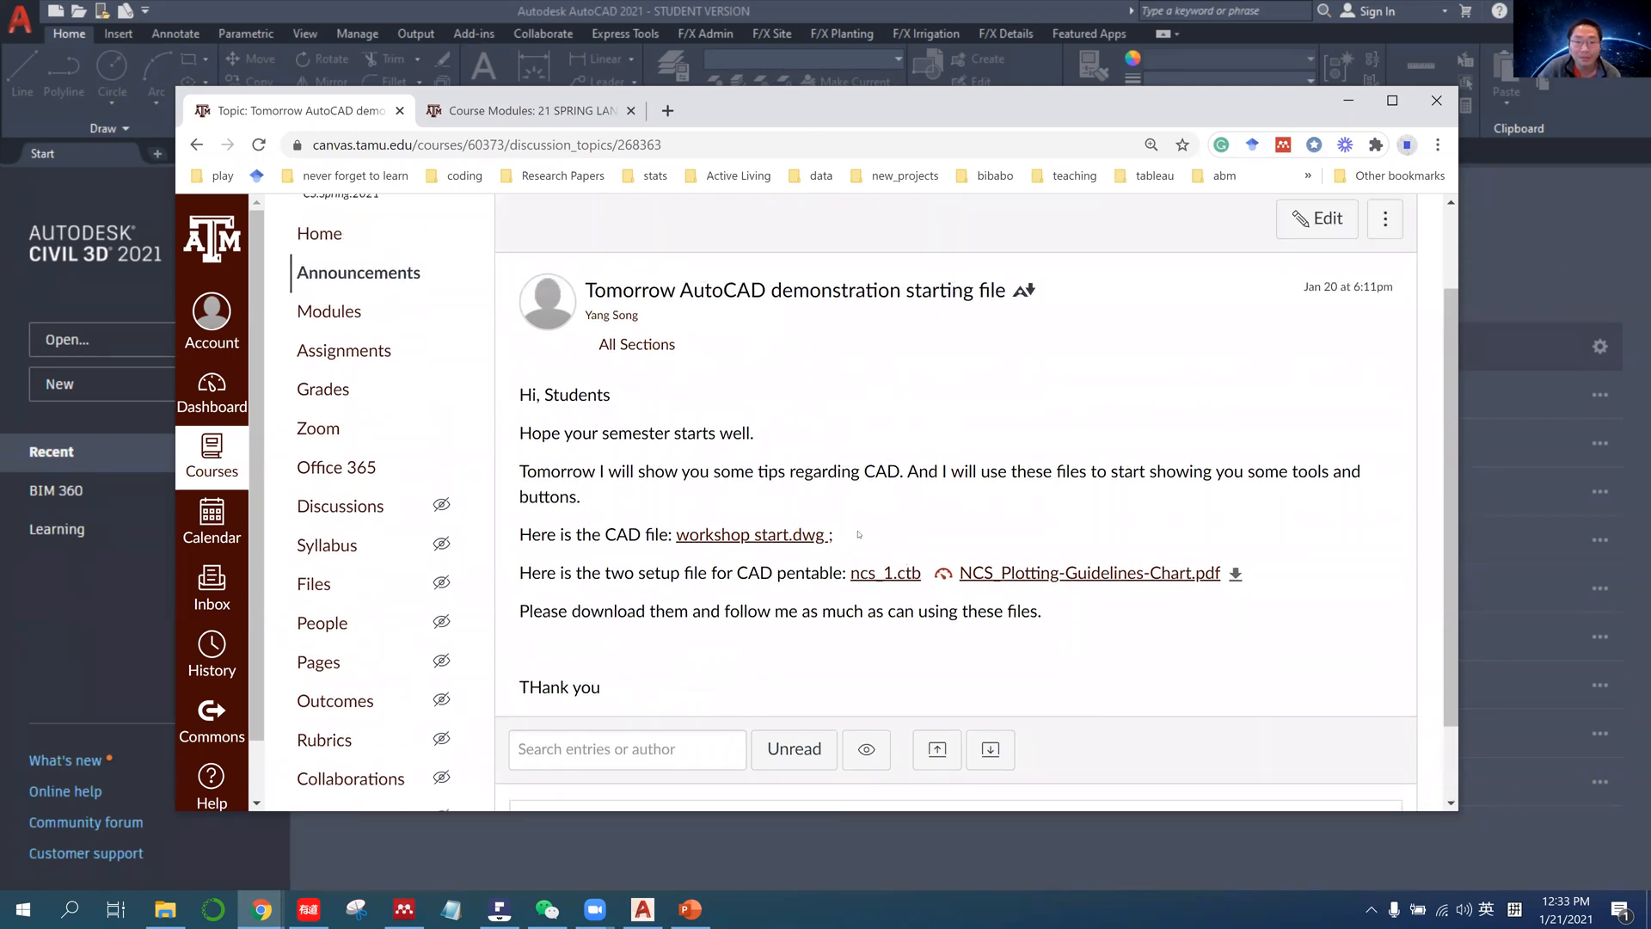
{"action": "left_click_drag", "start_coordinate": [863, 471], "coordinate": [823, 471]}
{"action": "left_click", "coordinate": [824, 471]}
{"action": "mouse_move", "coordinate": [638, 471]}
{"action": "left_mouse_down"}
{"action": "mouse_move", "coordinate": [683, 471]}
{"action": "mouse_move", "coordinate": [608, 471]}
{"action": "left_mouse_up"}
{"action": "double_click", "coordinate": [555, 470]}
{"action": "left_click", "coordinate": [723, 488]}
{"action": "scroll", "coordinate": [795, 415], "scroll_direction": "down", "scroll_amount": 1}
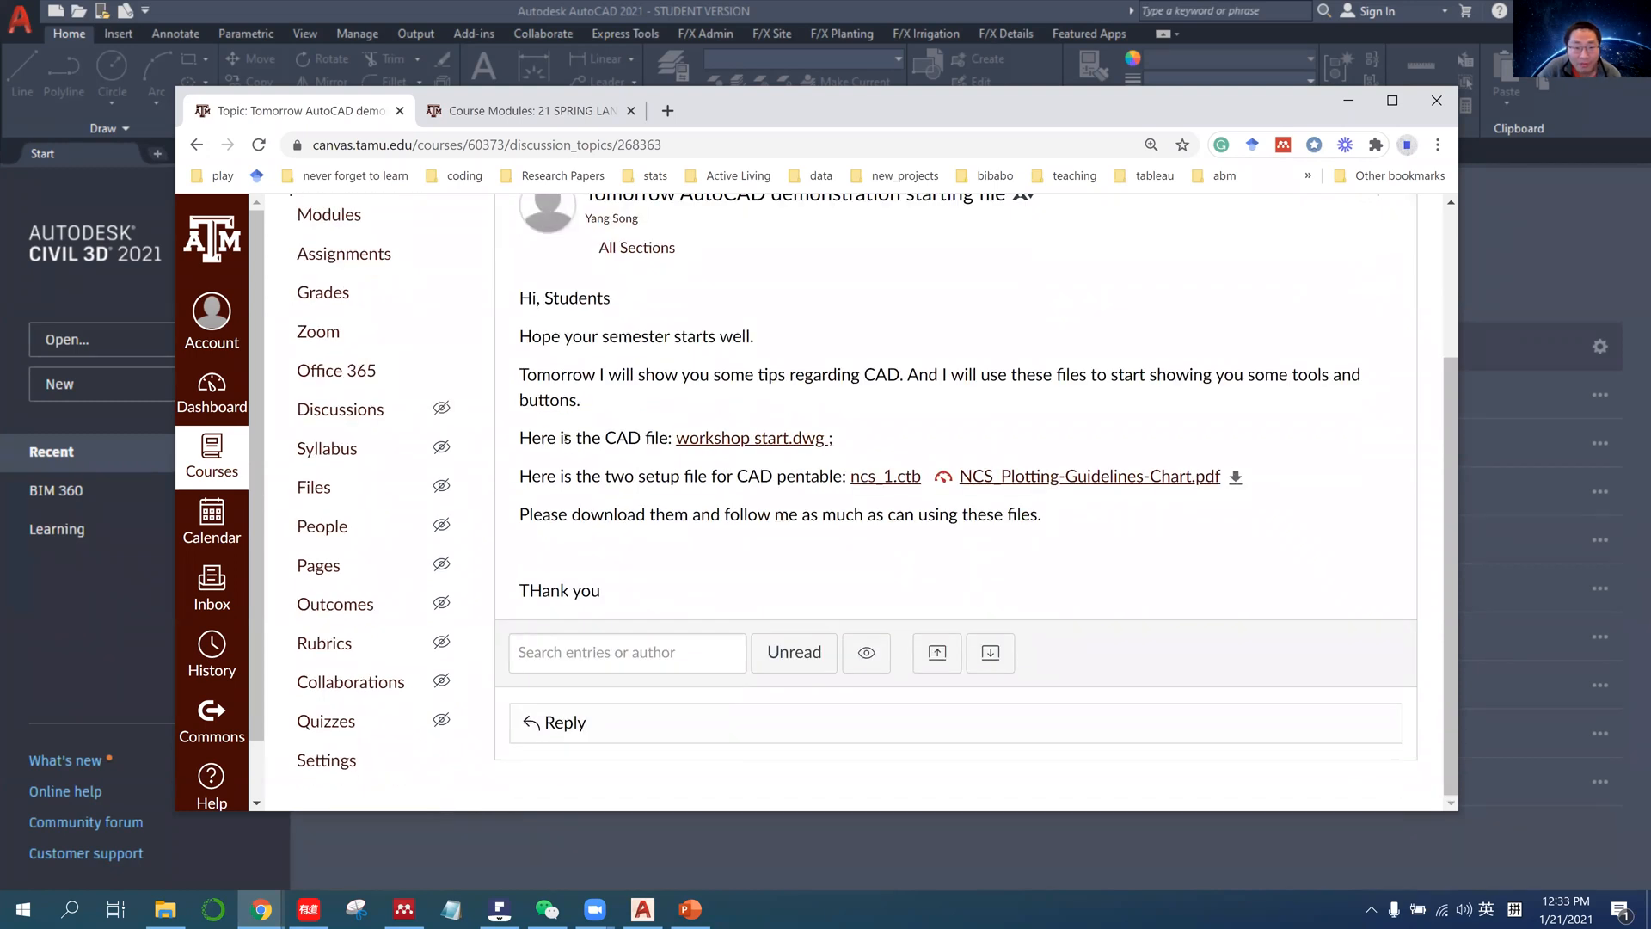
{"action": "left_click_drag", "start_coordinate": [533, 440], "coordinate": [642, 440]}
{"action": "left_click", "coordinate": [664, 439]}
Switch to AutoCAD and open the recent drawing workshop start.dwg.
{"action": "left_click", "coordinate": [87, 149]}
{"action": "left_click", "coordinate": [408, 443]}
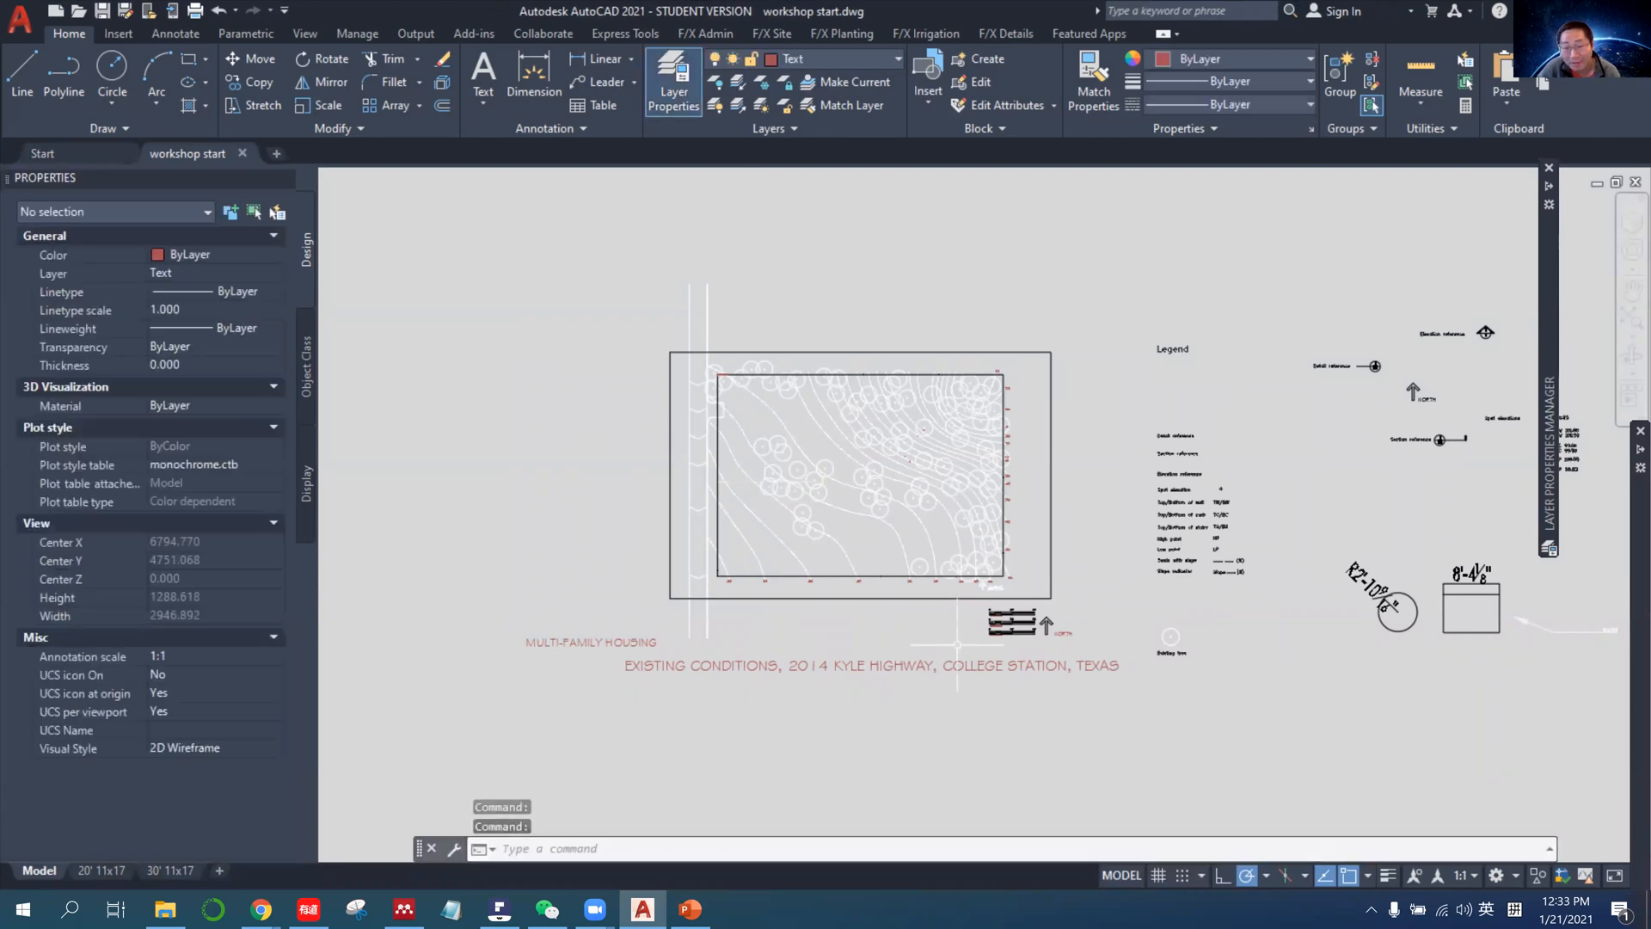
Switch to PowerPoint and look through the AutoCAD lecture slides from Check units to the end of the deck.
{"action": "left_click", "coordinate": [692, 909]}
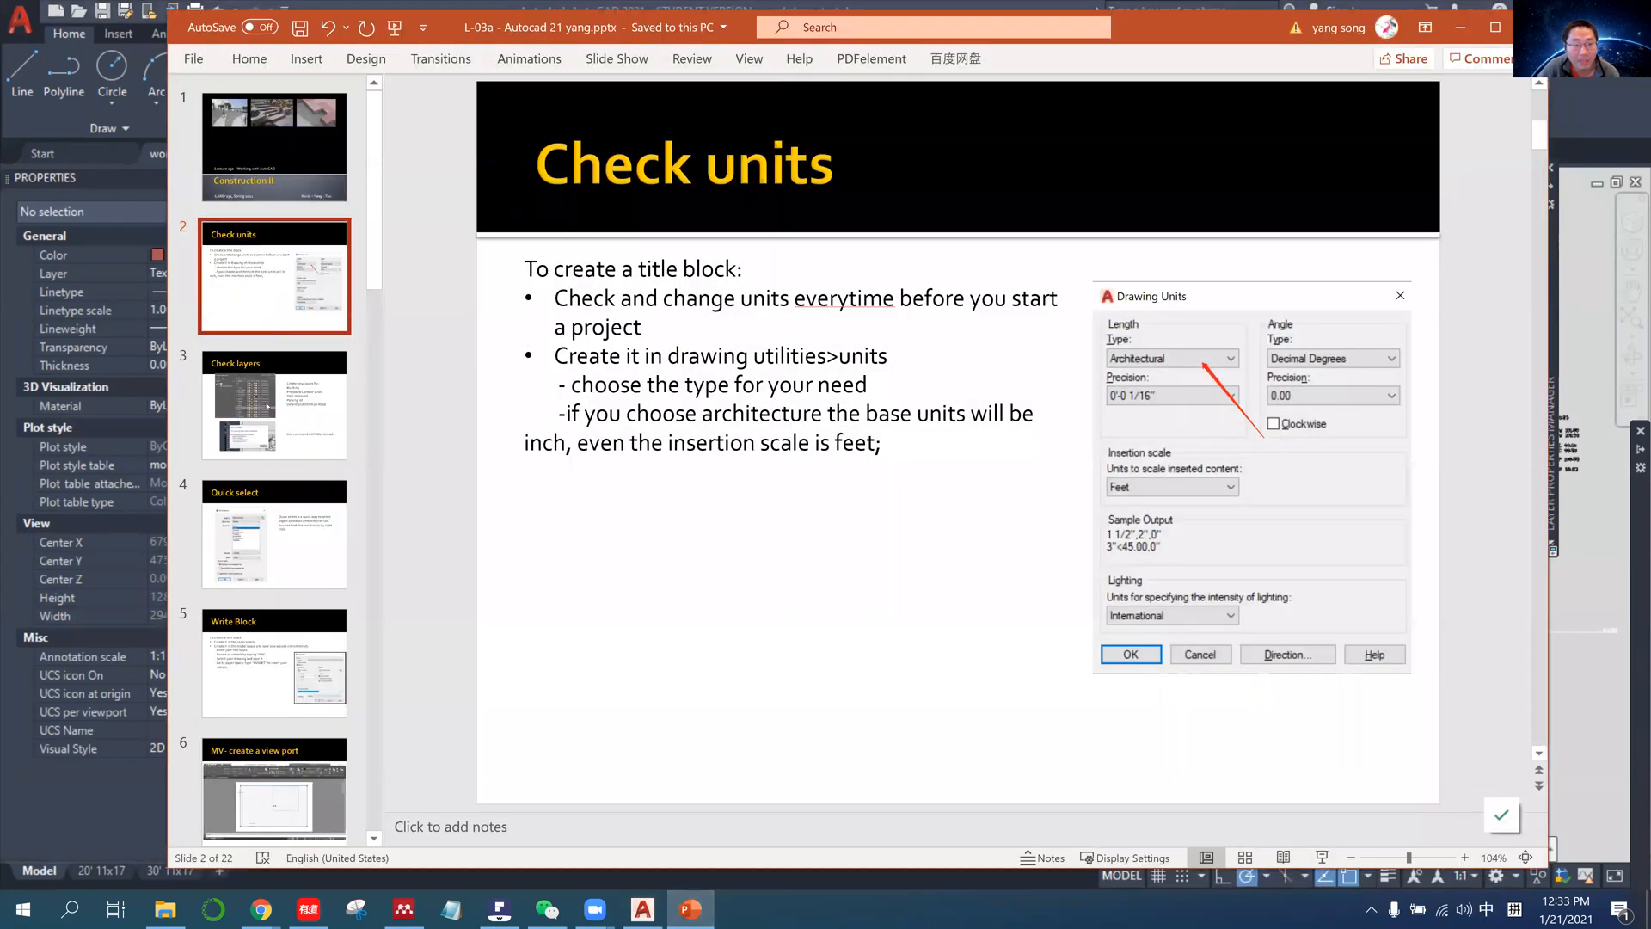
{"action": "left_click", "coordinate": [269, 421]}
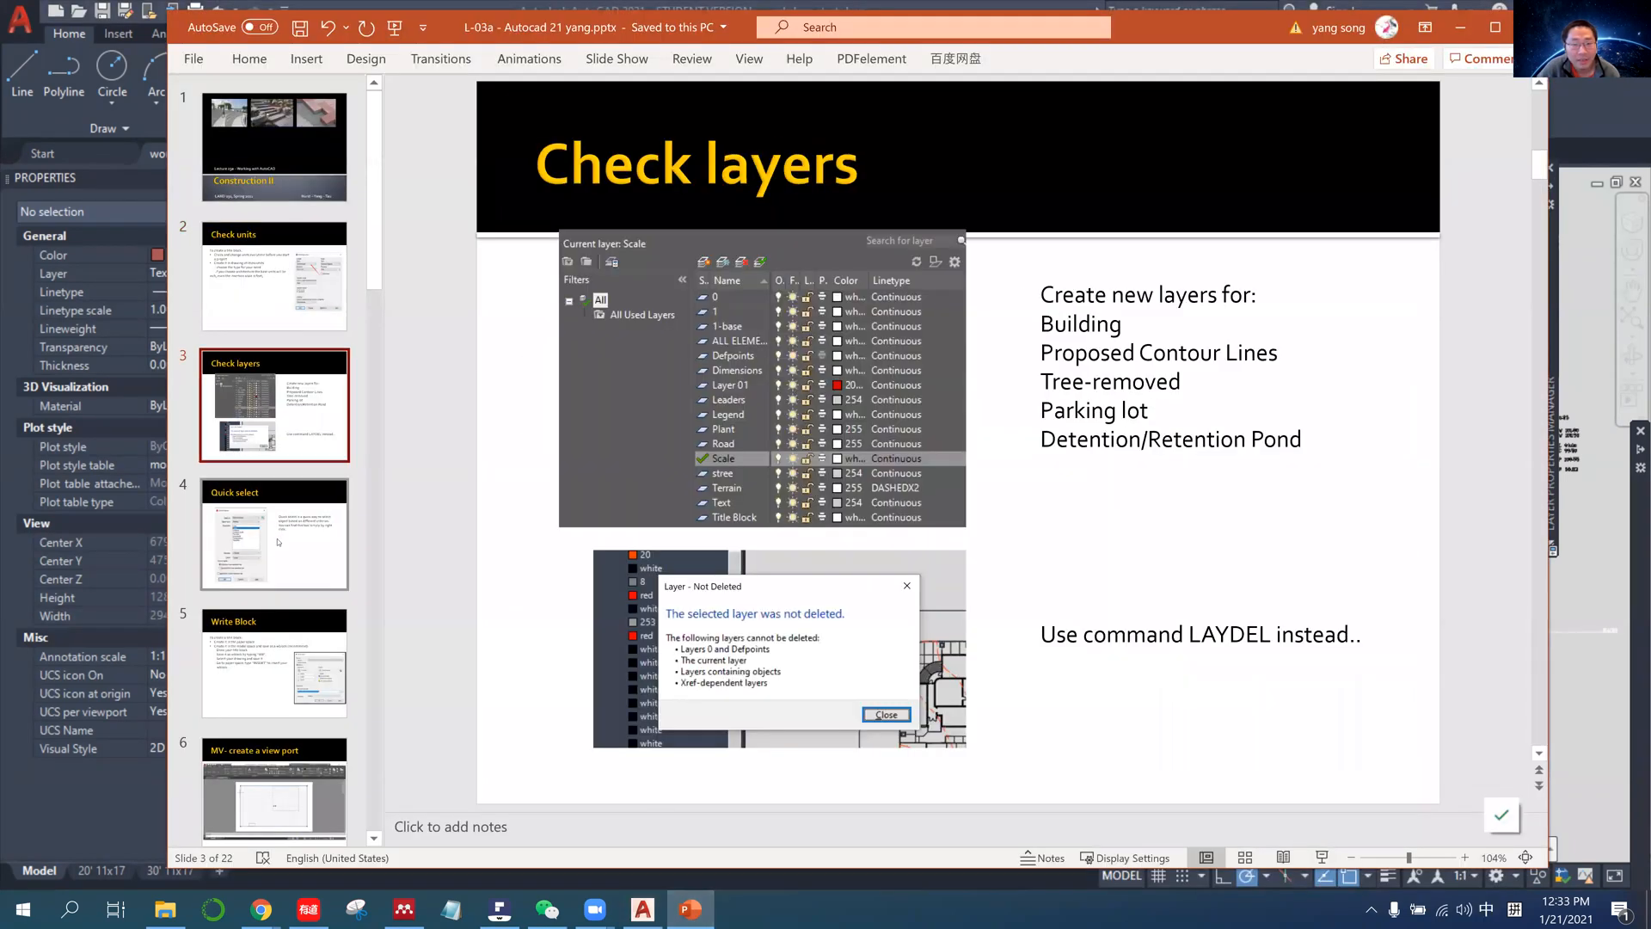
{"action": "key", "text": "Down"}
{"action": "key", "text": "Down"}
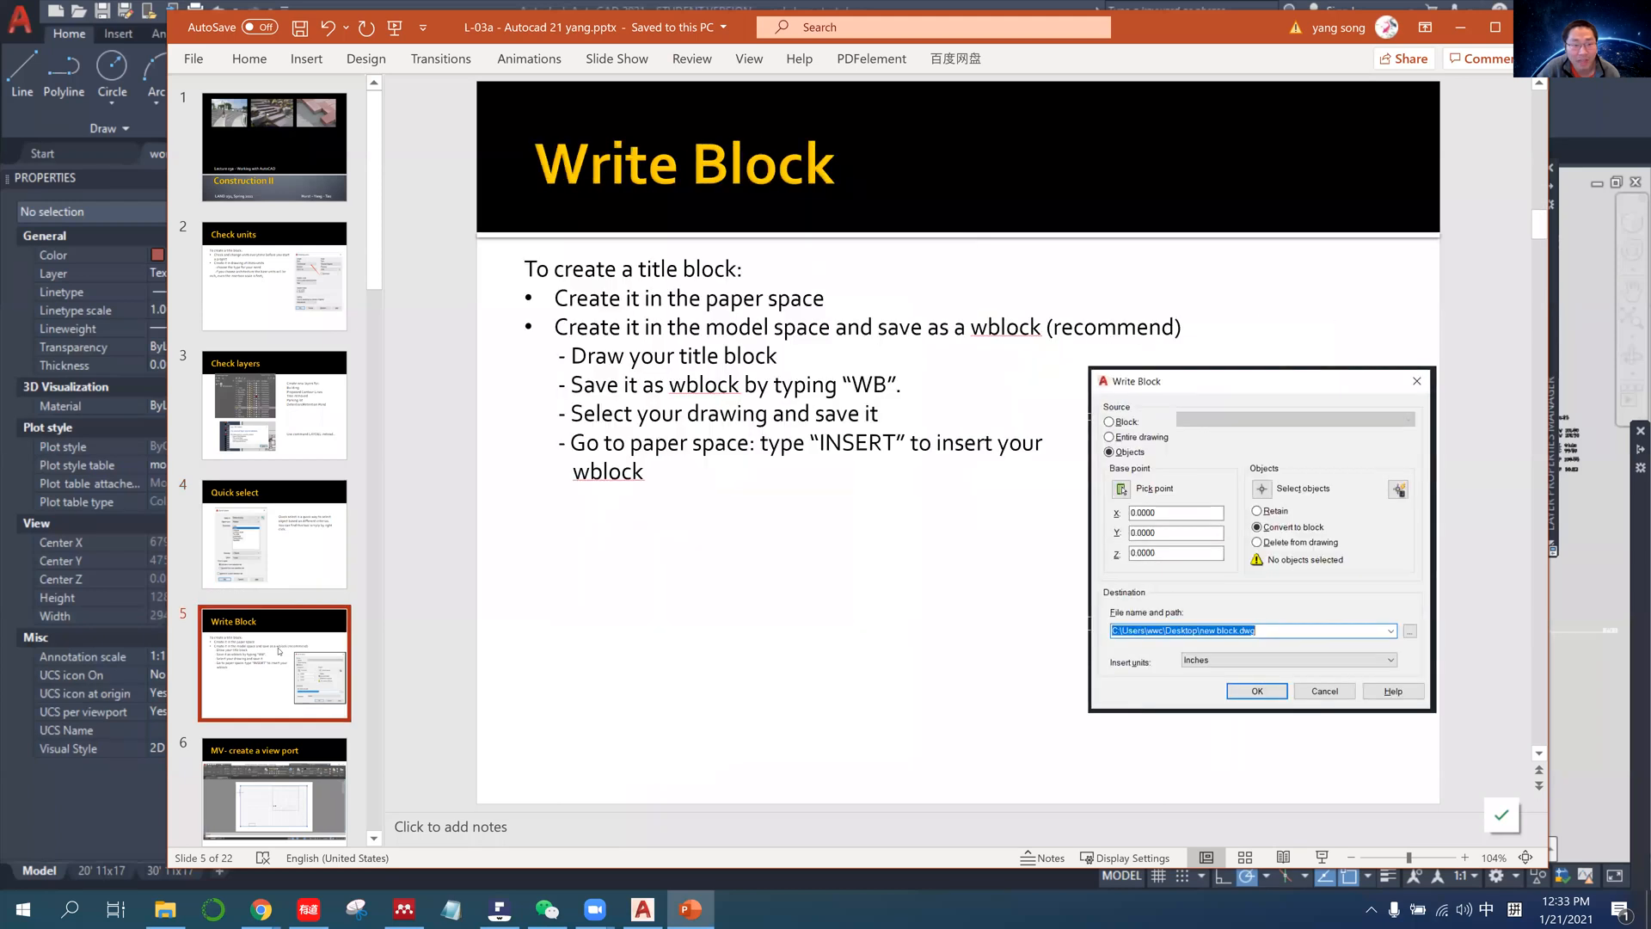
{"action": "key", "text": "Down"}
{"action": "key", "text": "Down"}
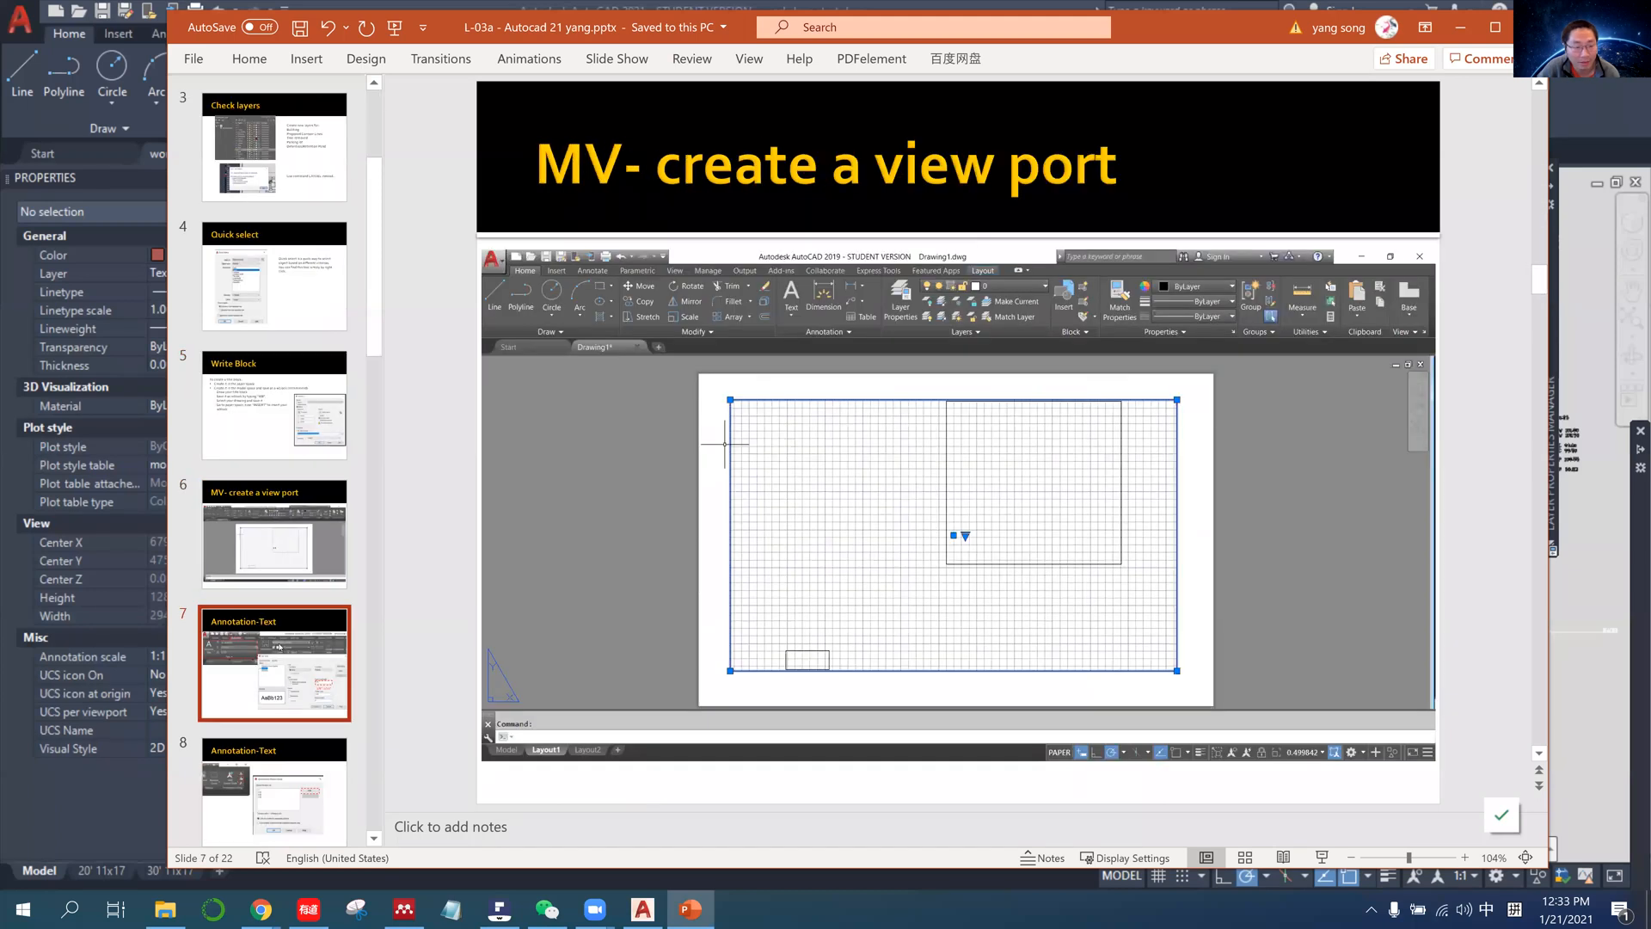
{"action": "key", "text": "End"}
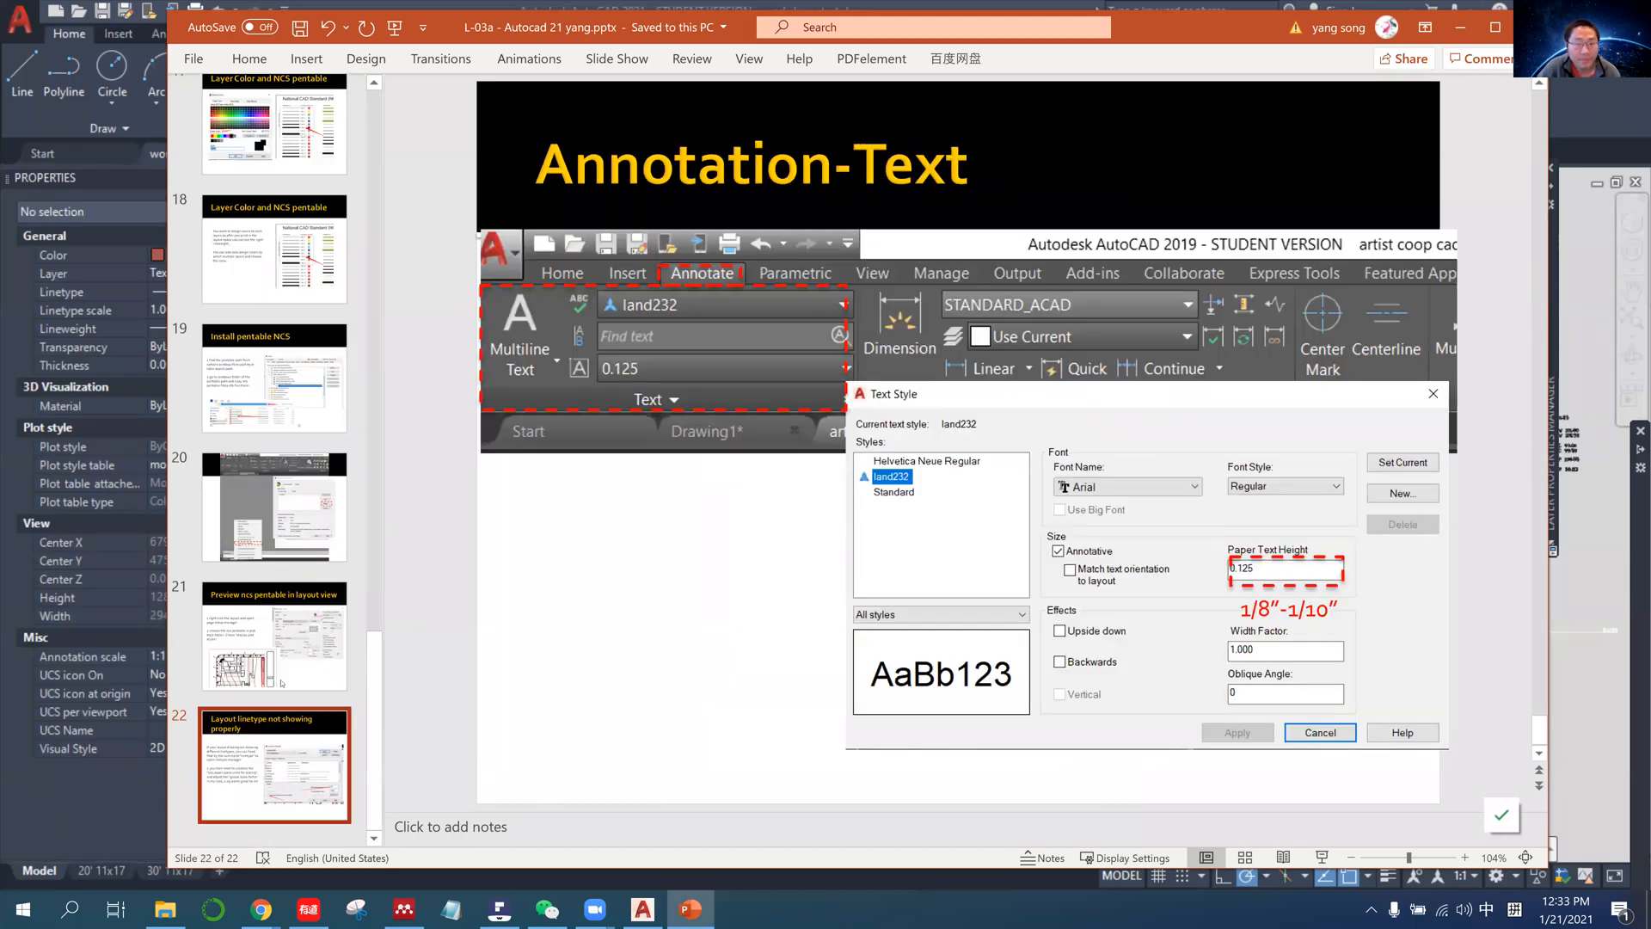
{"action": "left_click", "coordinate": [276, 602]}
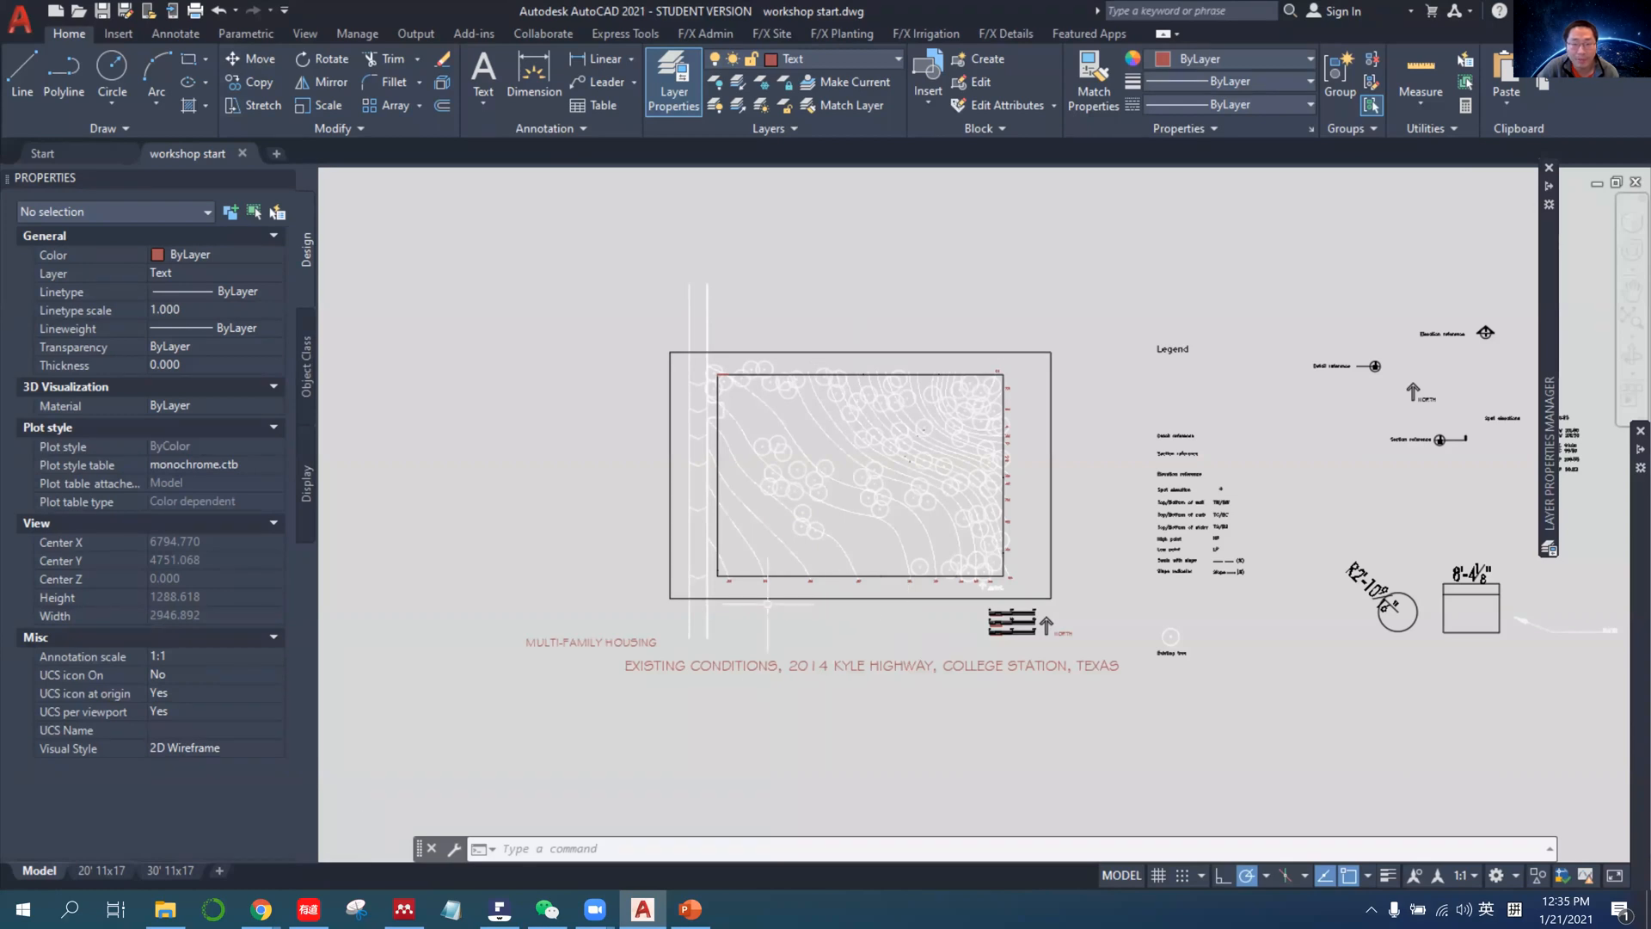
Switch to the browser and open the EX #1: Title Block and Symbology assignment from the course's assignments.
{"action": "left_click", "coordinate": [261, 909]}
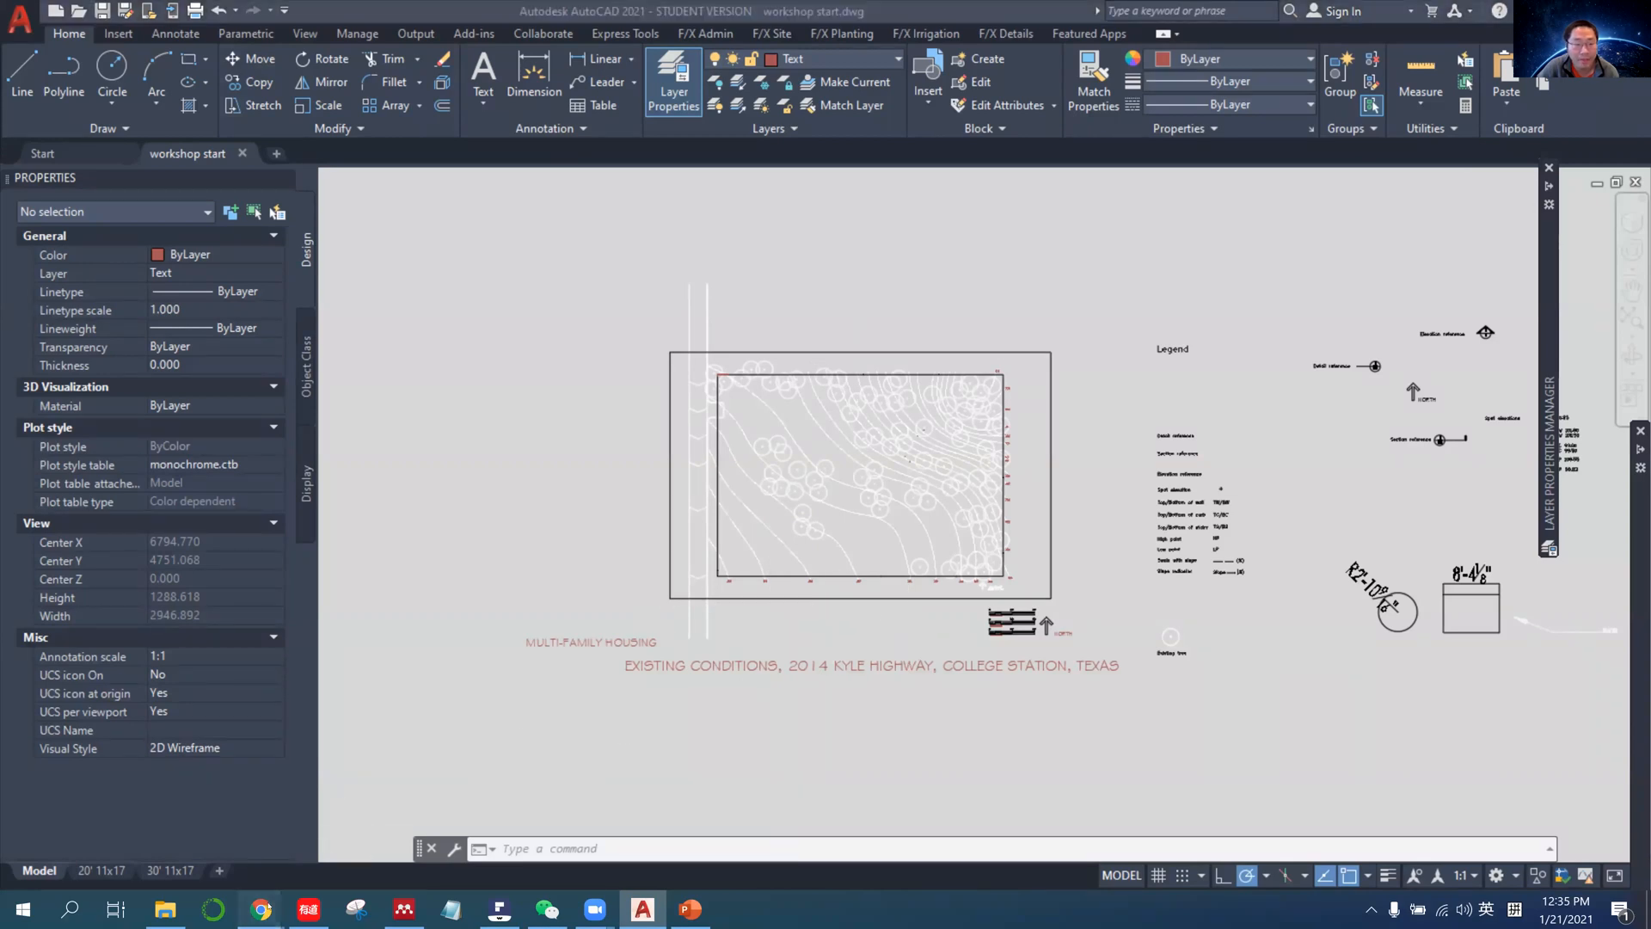
{"action": "left_click", "coordinate": [318, 825]}
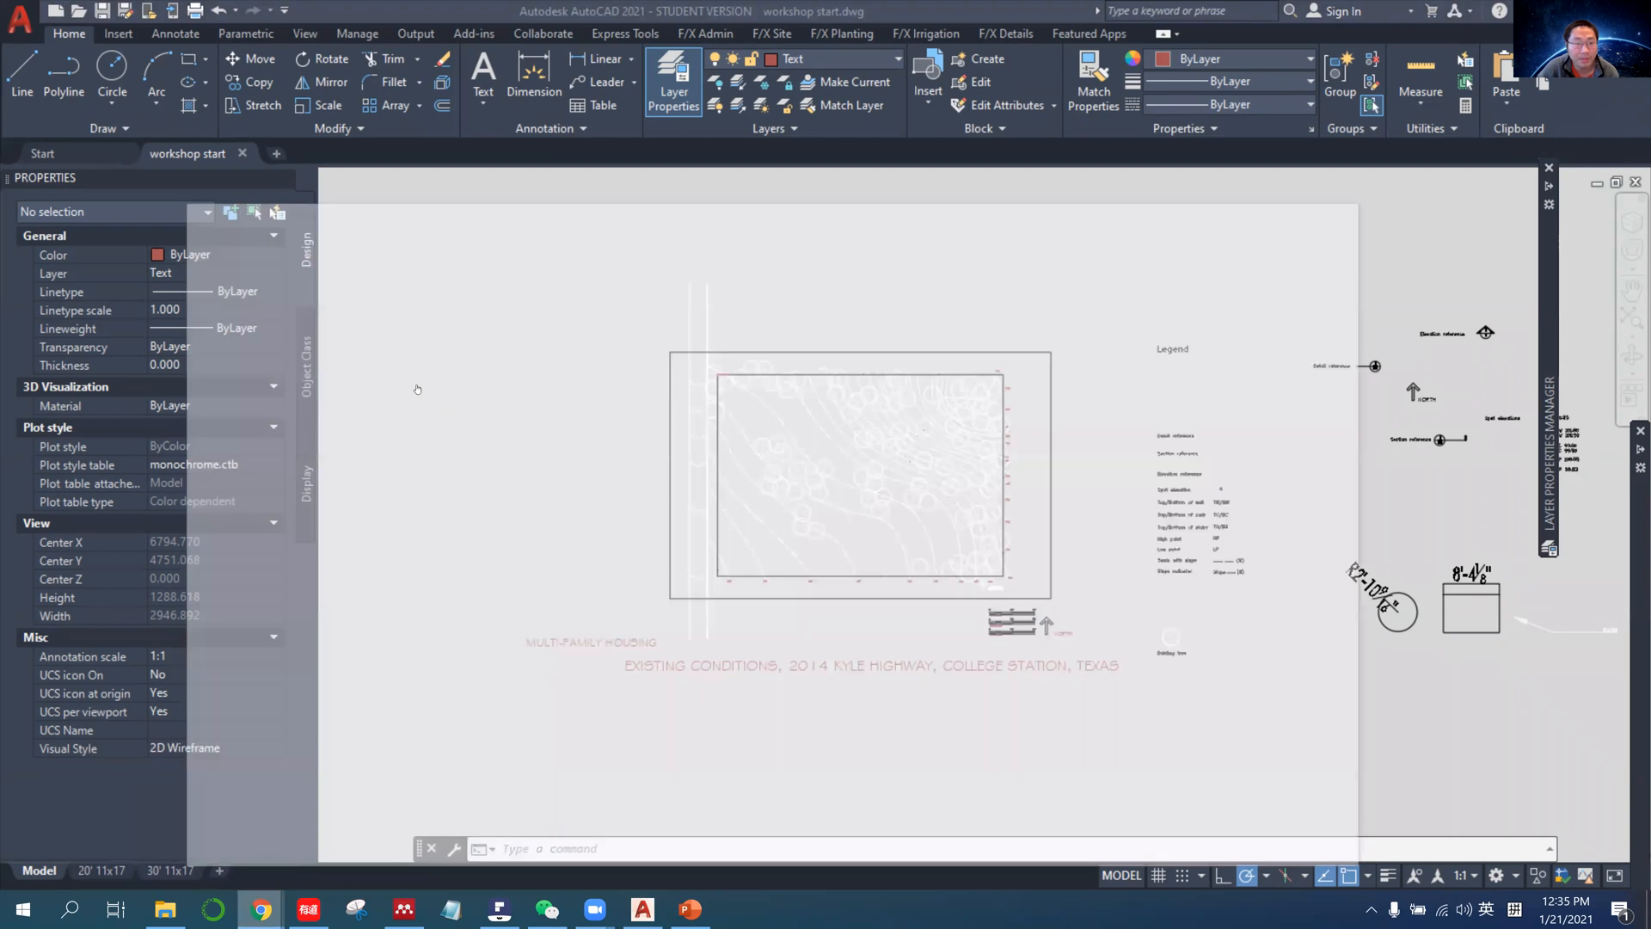
{"action": "left_click", "coordinate": [348, 273]}
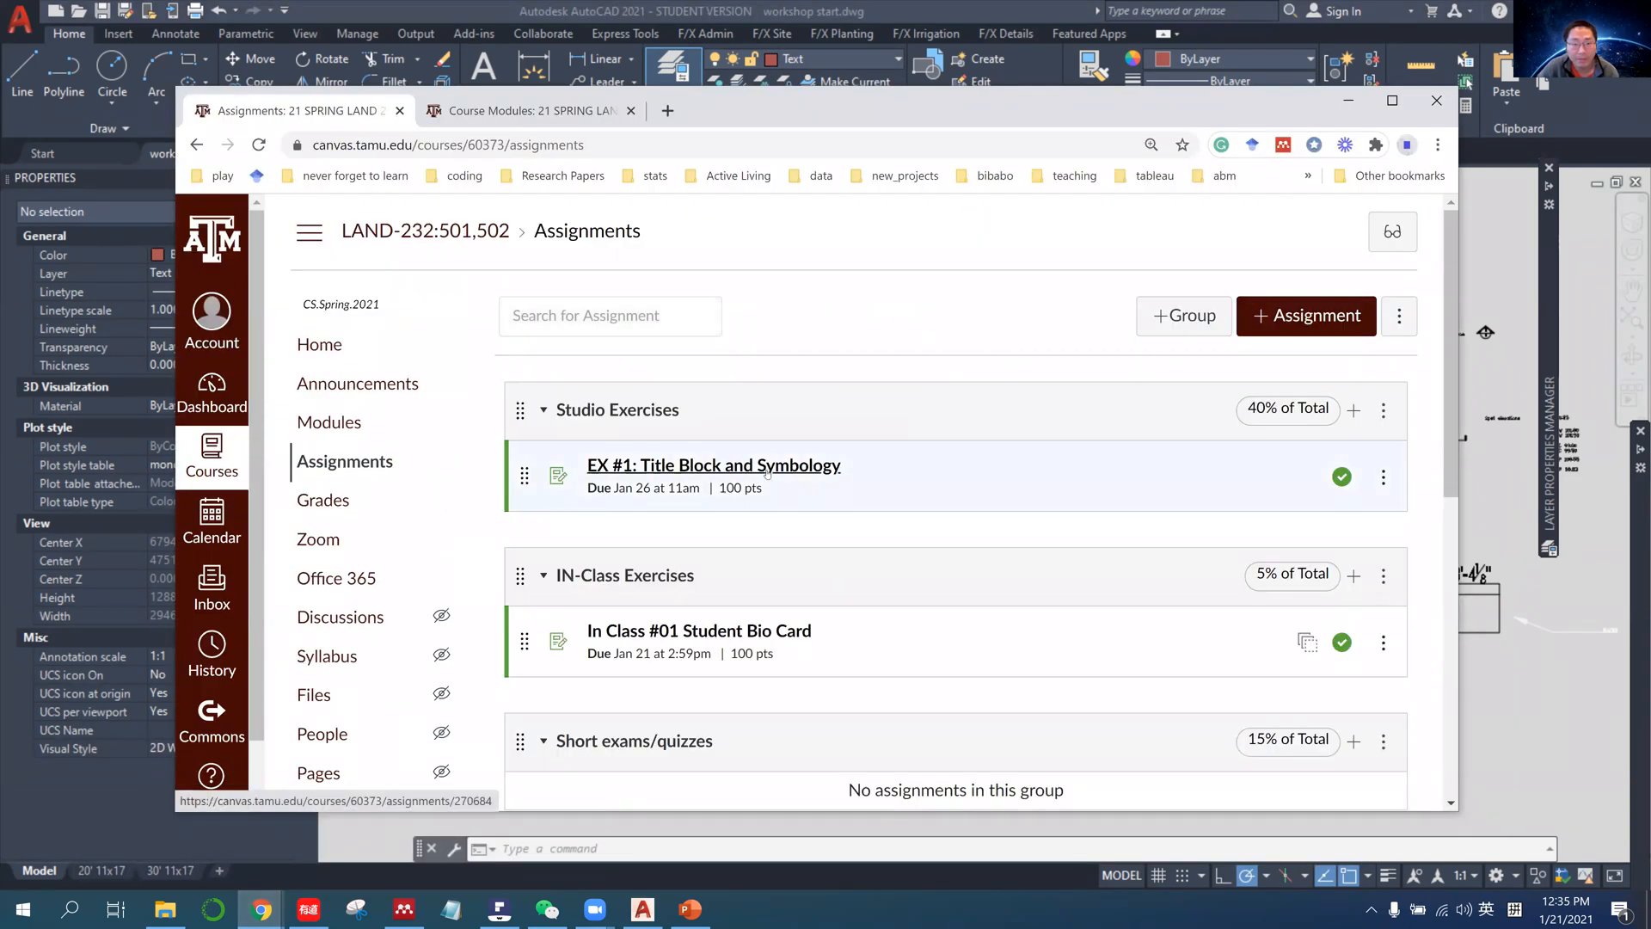
{"action": "left_click", "coordinate": [768, 467]}
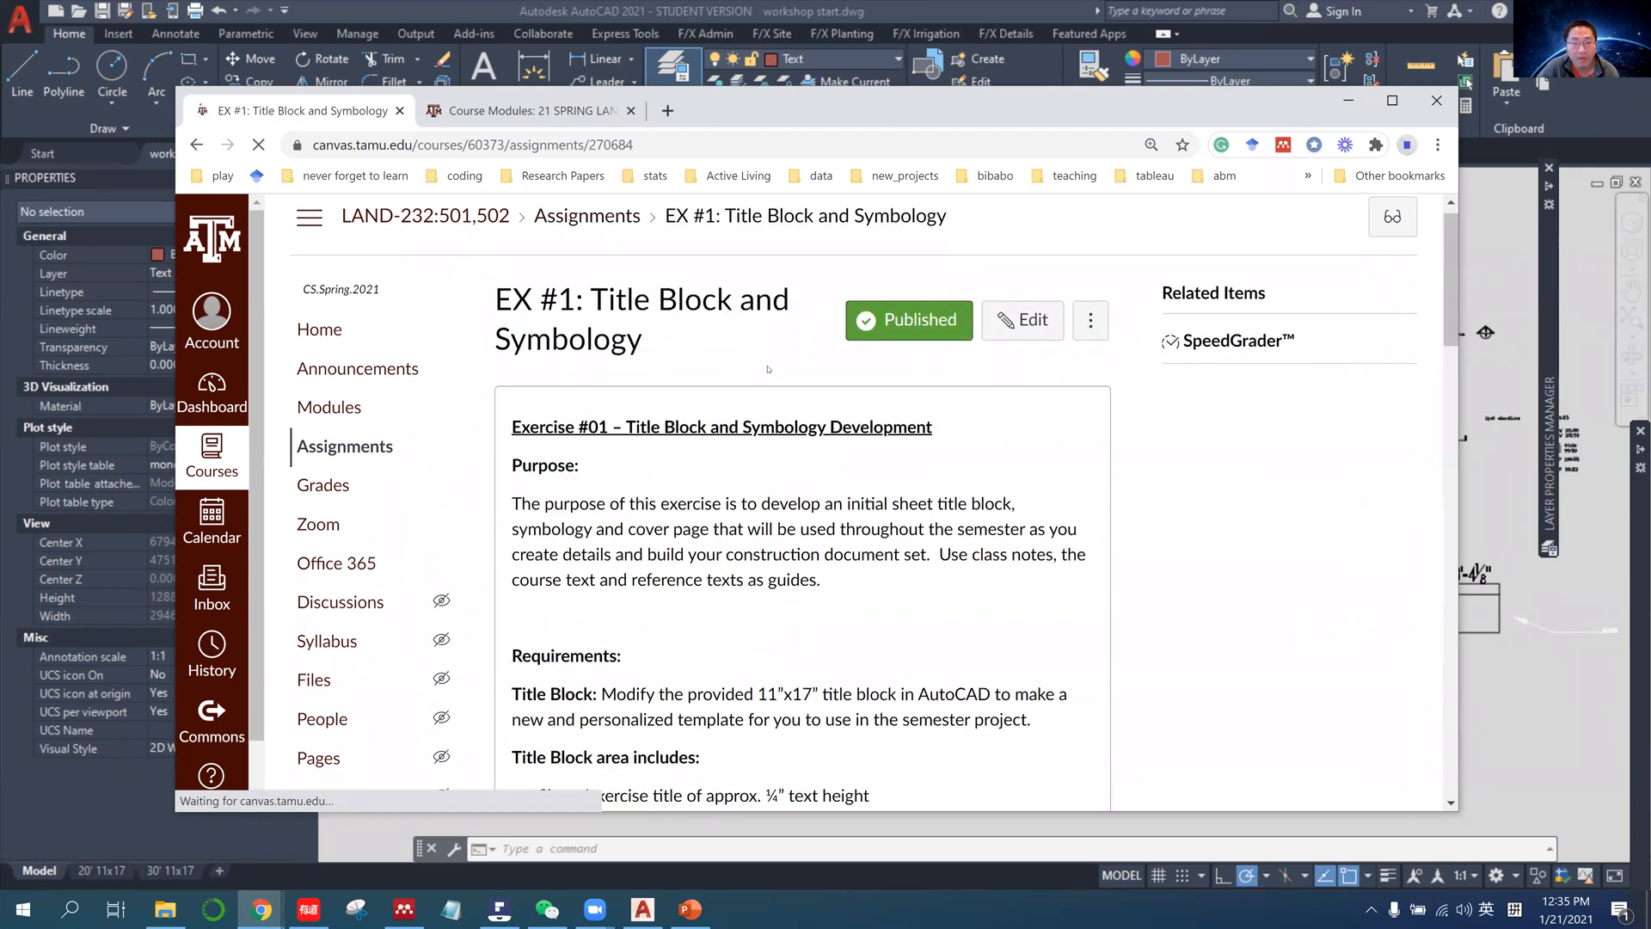
Read the exercise's symbology requirements, grading criteria and attached exercise files.
{"action": "scroll", "coordinate": [768, 366], "scroll_direction": "down", "scroll_amount": 13}
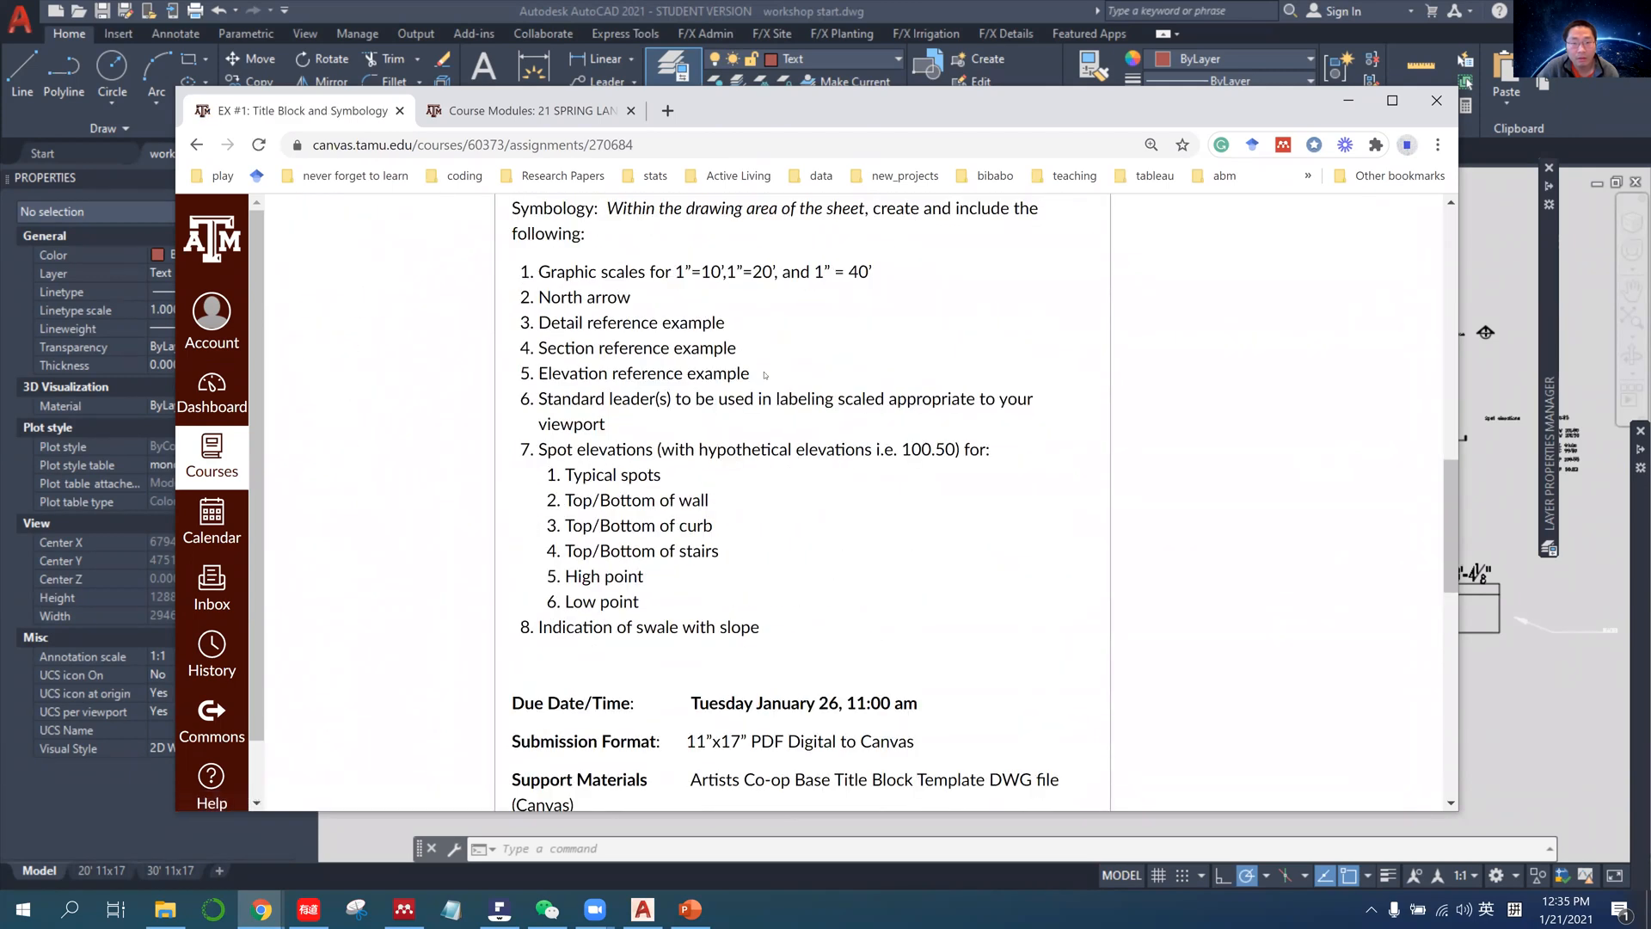
{"action": "scroll", "coordinate": [765, 375], "scroll_direction": "down", "scroll_amount": 8}
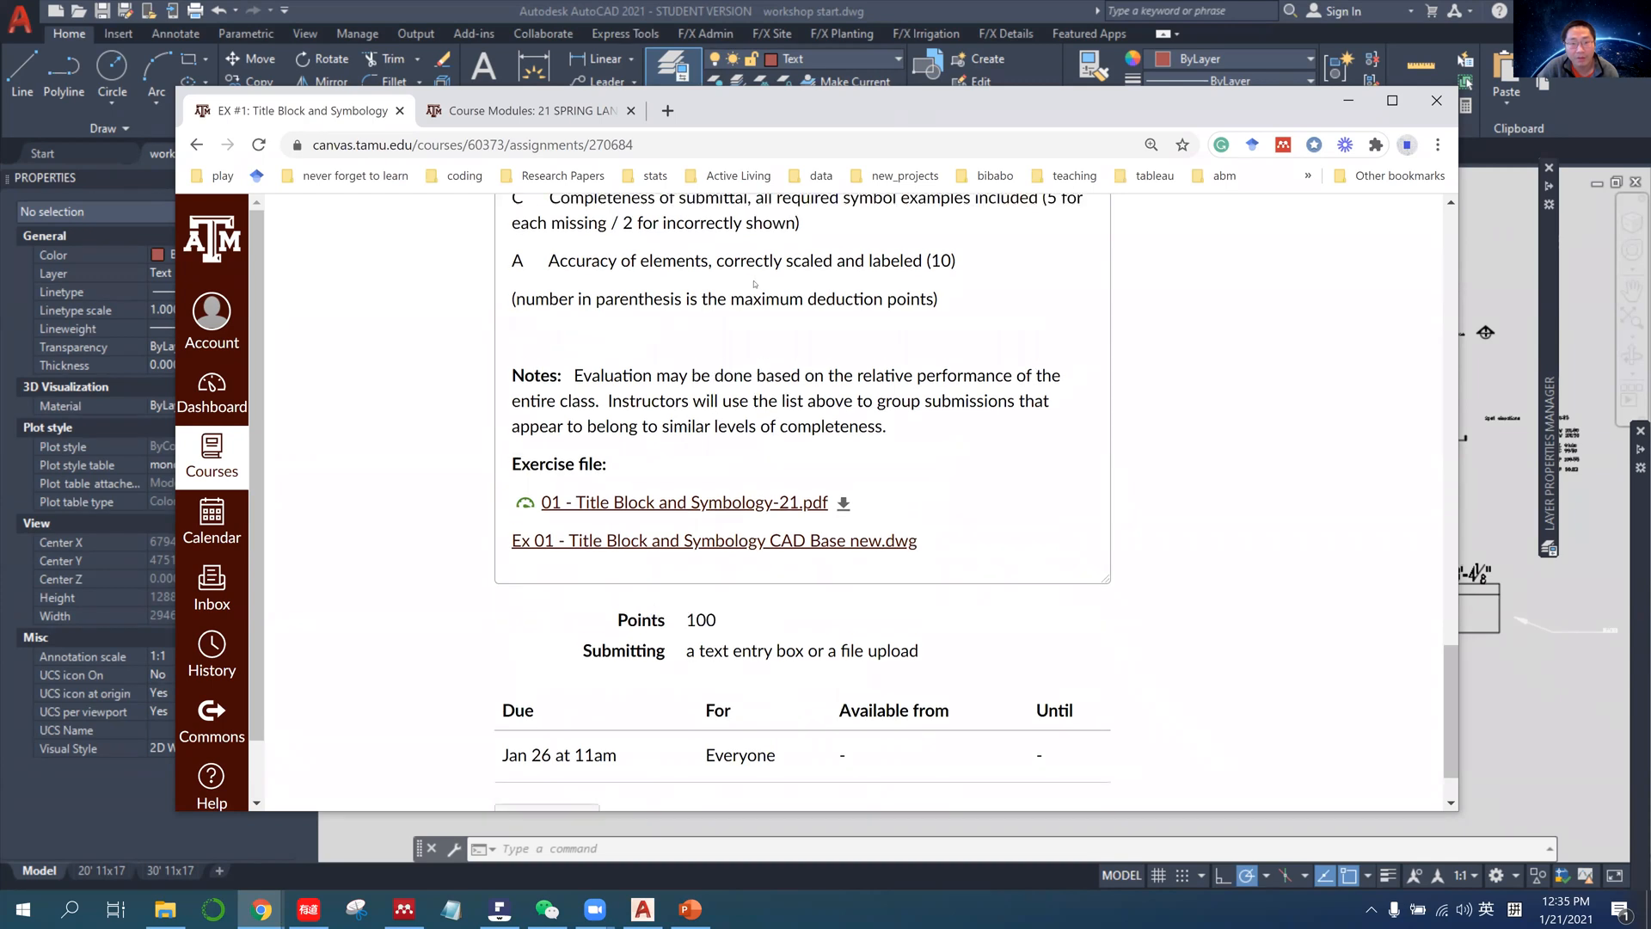
{"action": "scroll", "coordinate": [723, 387], "scroll_direction": "up", "scroll_amount": 3}
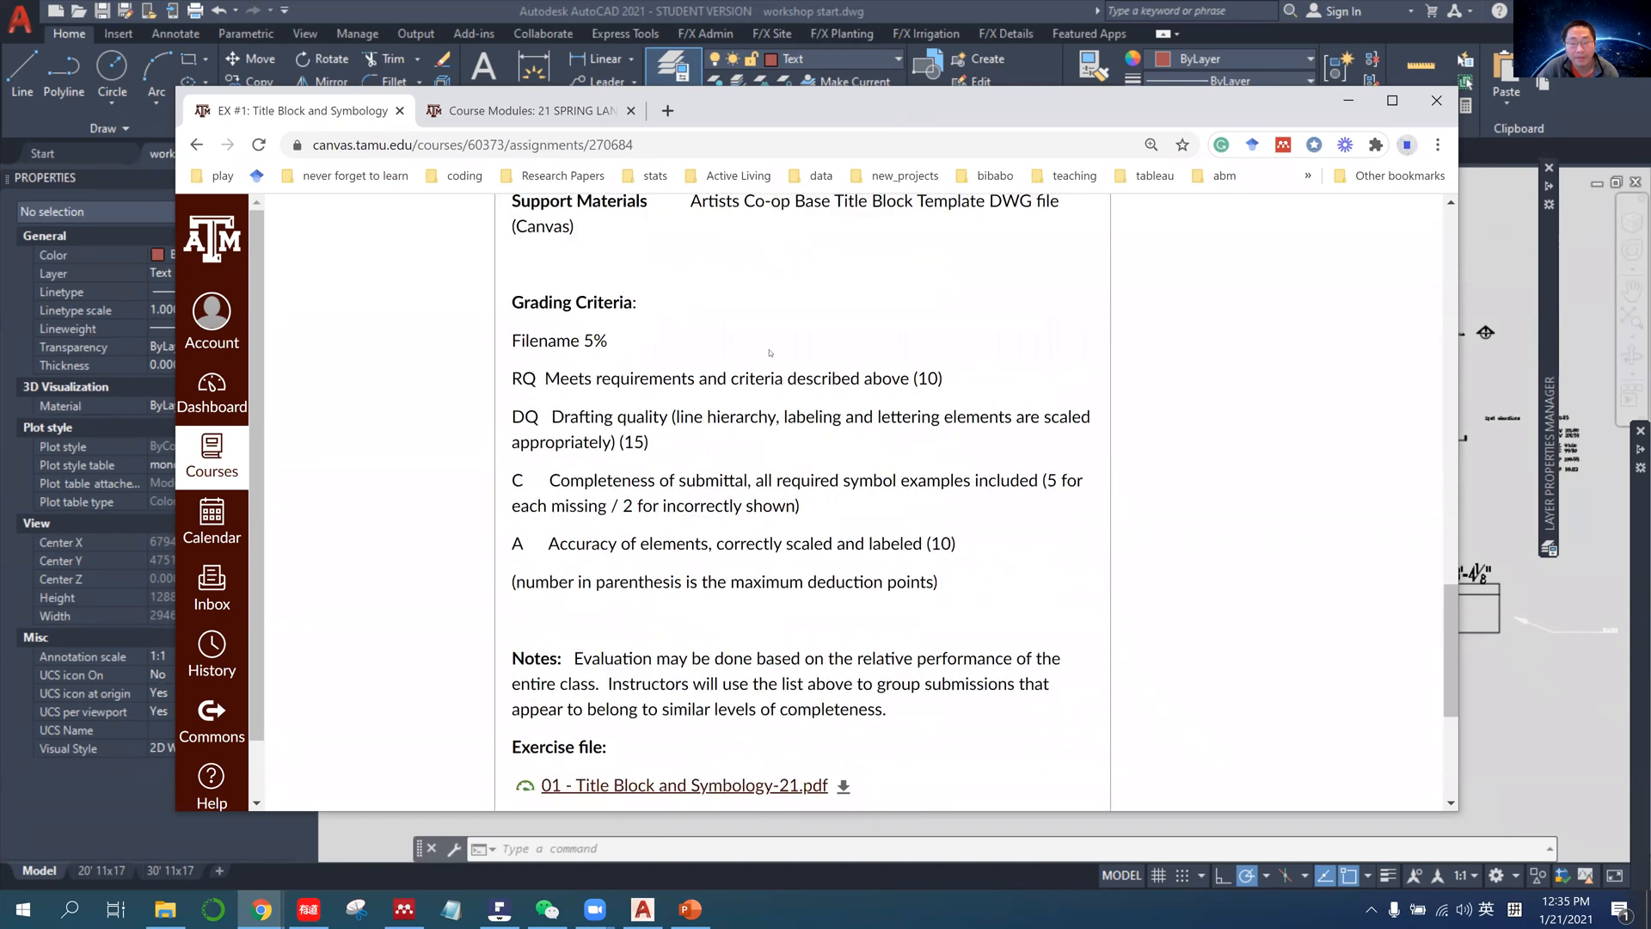
{"action": "scroll", "coordinate": [737, 353], "scroll_direction": "up", "scroll_amount": 6}
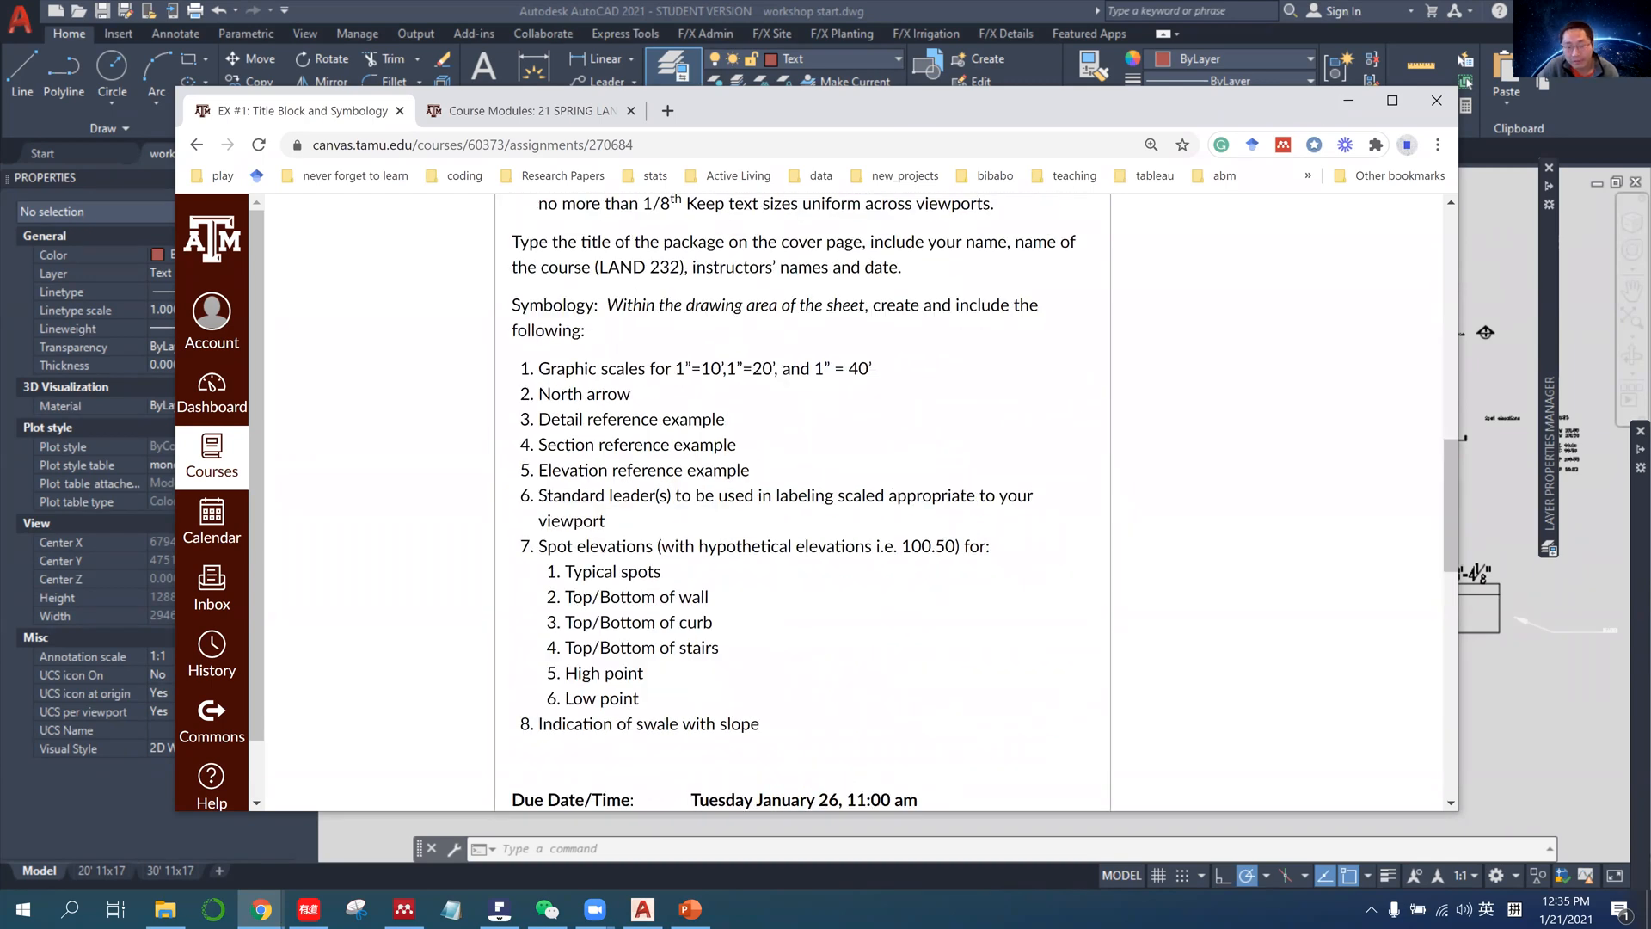
{"action": "scroll", "coordinate": [802, 502], "scroll_direction": "up", "scroll_amount": 4}
Switch back to AutoCAD and examine the reference symbols, north arrow and spot elevations beside the legend.
{"action": "key", "text": "alt+Tab"}
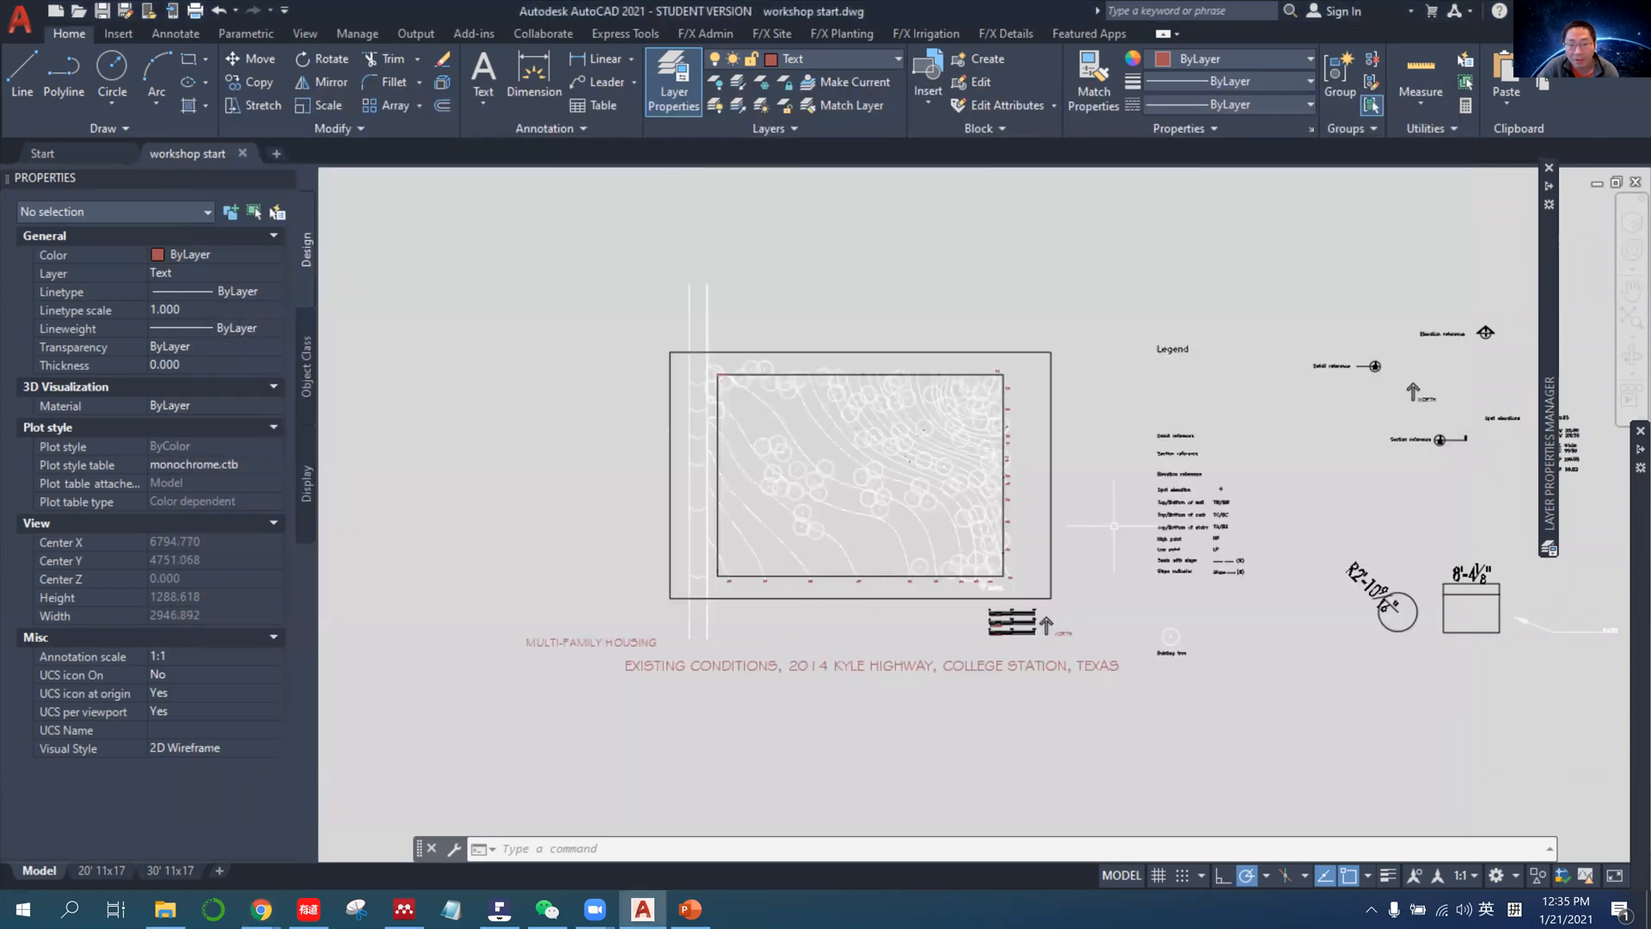
{"action": "middle_click_drag", "start_coordinate": [1393, 548], "coordinate": [1058, 588]}
{"action": "scroll", "coordinate": [1080, 594], "scroll_direction": "up", "scroll_amount": 4}
{"action": "scroll", "coordinate": [936, 557], "scroll_direction": "down", "scroll_amount": 4}
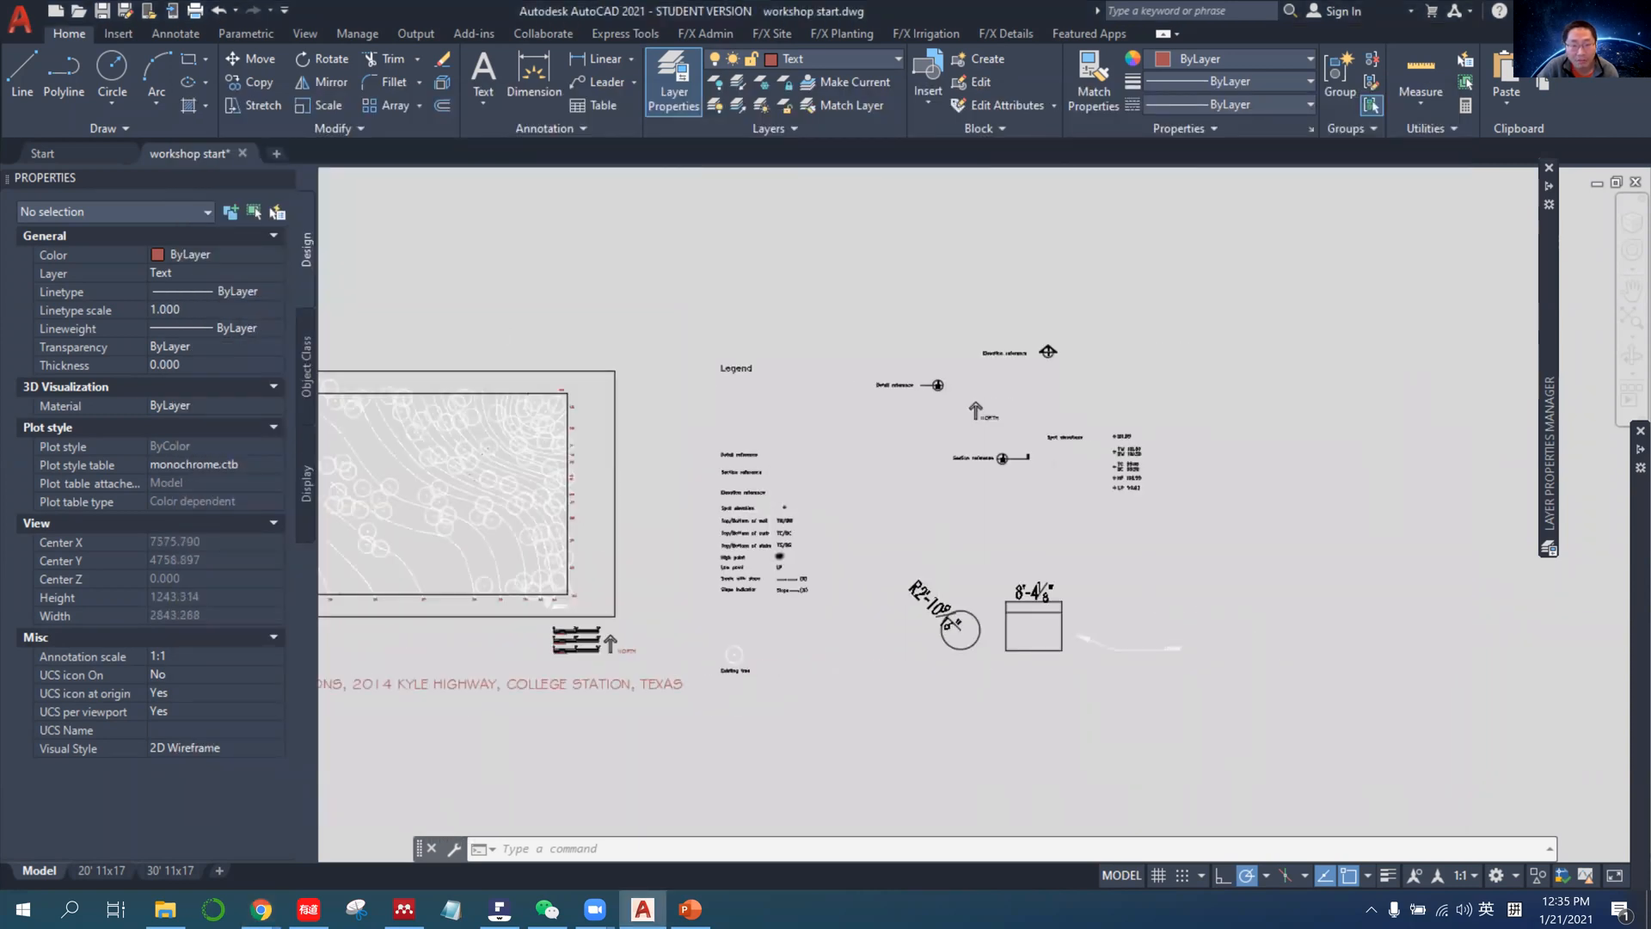
{"action": "scroll", "coordinate": [783, 549], "scroll_direction": "up", "scroll_amount": 4}
{"action": "middle_click_drag", "start_coordinate": [1243, 427], "coordinate": [714, 680]}
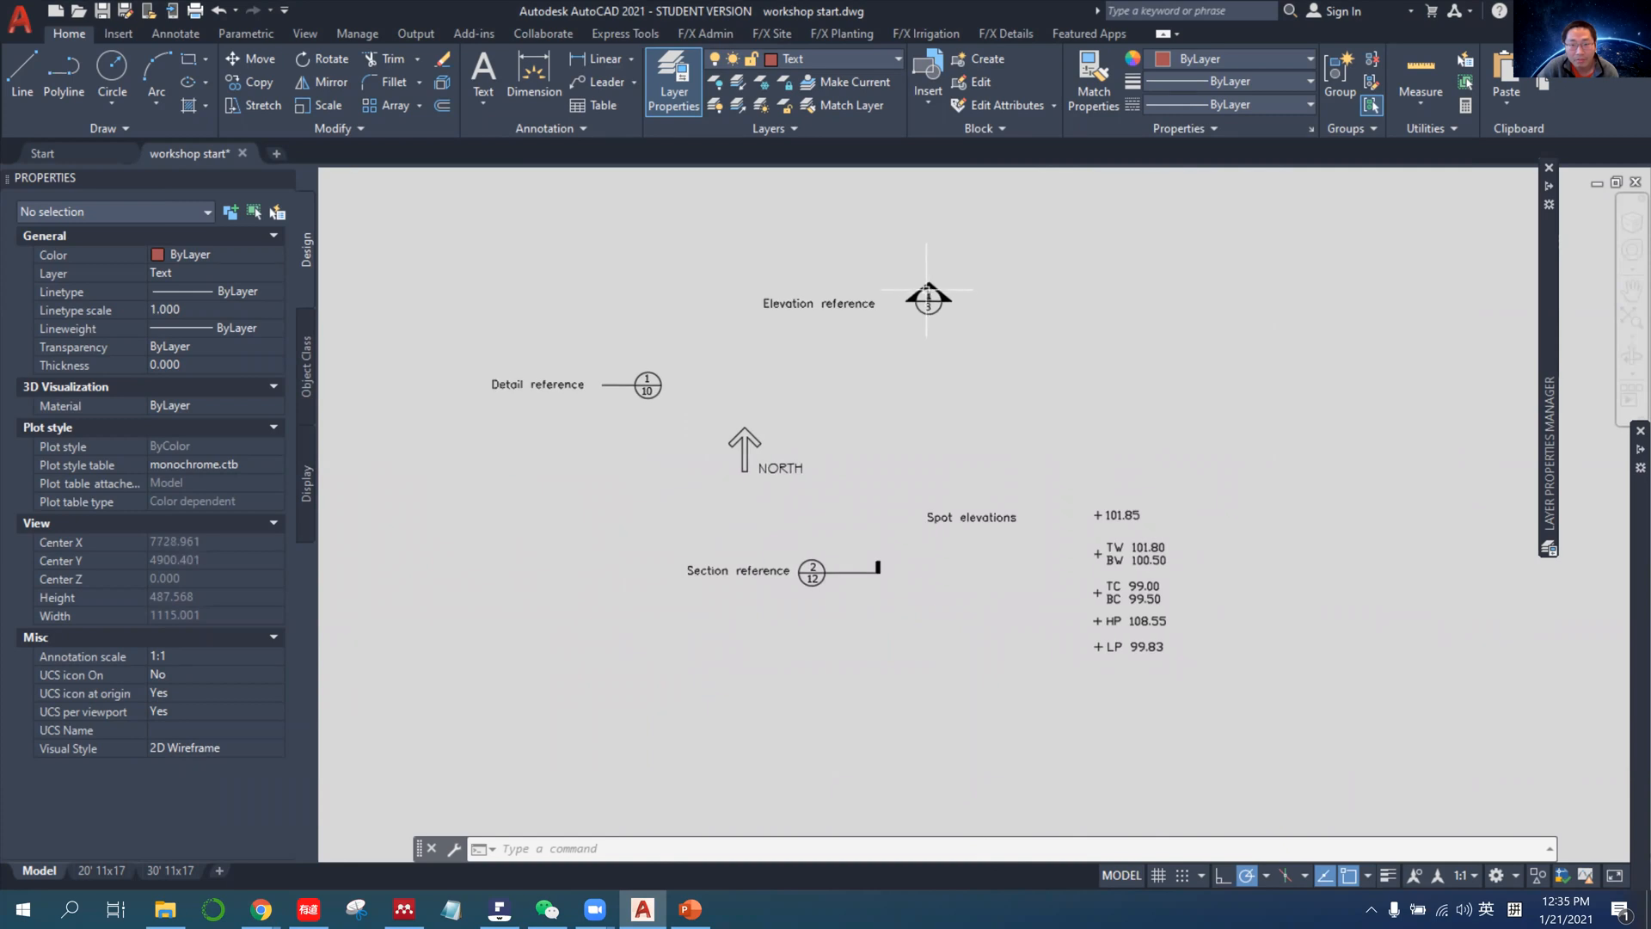
{"action": "left_click", "coordinate": [782, 255]}
{"action": "left_click", "coordinate": [782, 258]}
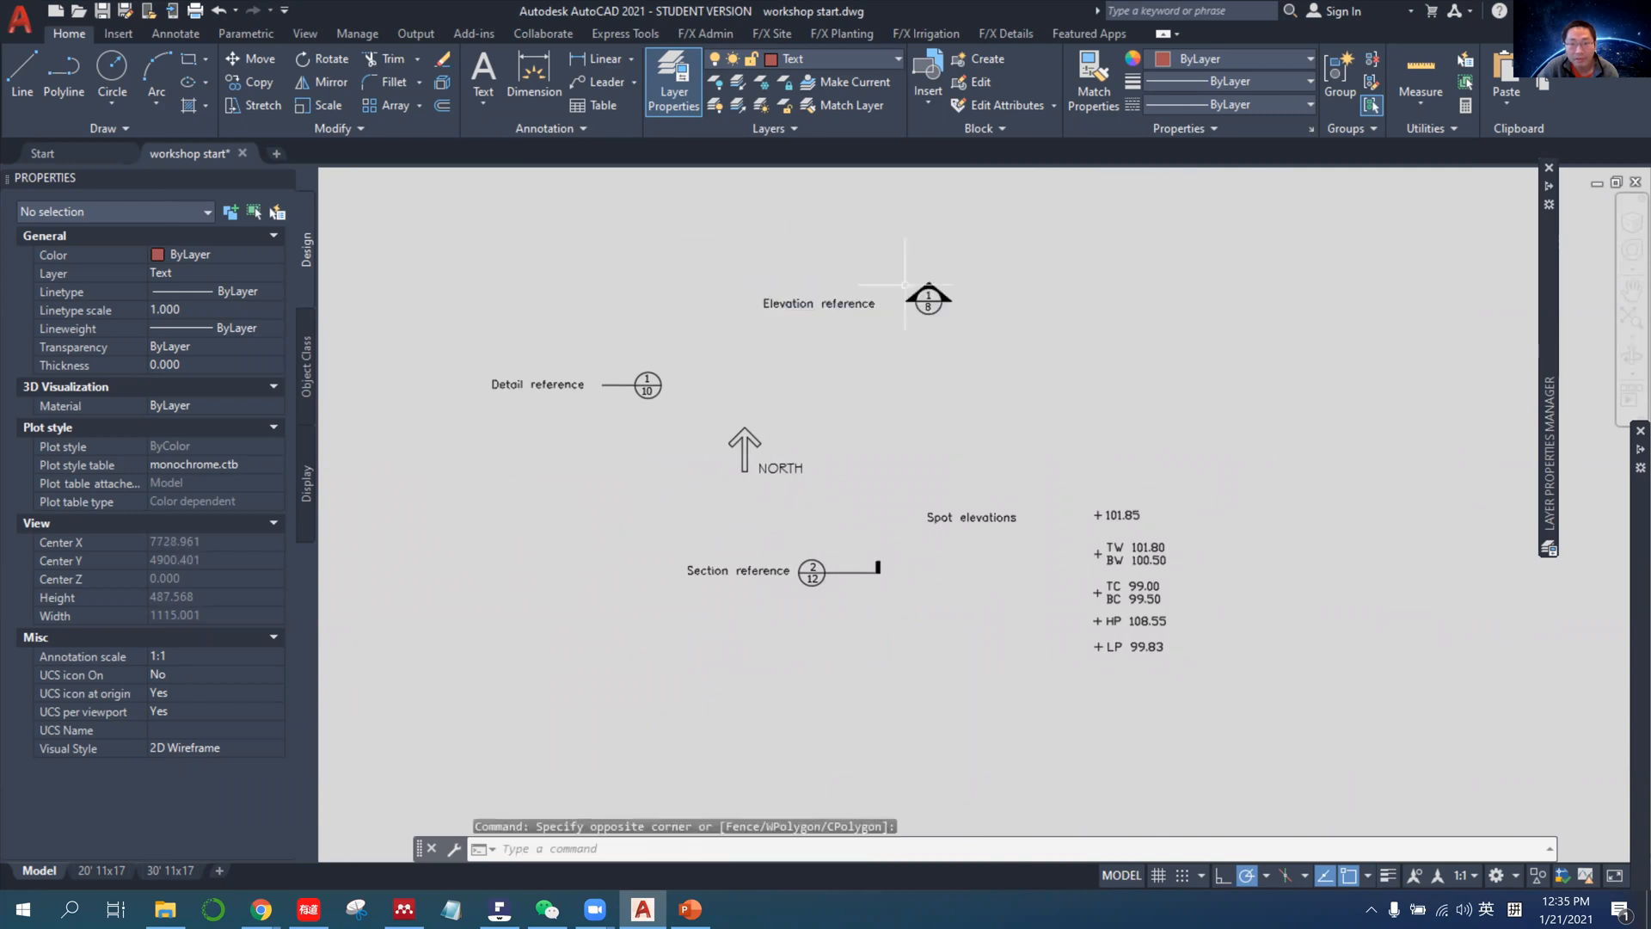
{"action": "scroll", "coordinate": [786, 442], "scroll_direction": "down", "scroll_amount": 6}
{"action": "scroll", "coordinate": [768, 449], "scroll_direction": "up", "scroll_amount": 4}
{"action": "scroll", "coordinate": [997, 351], "scroll_direction": "down", "scroll_amount": 4}
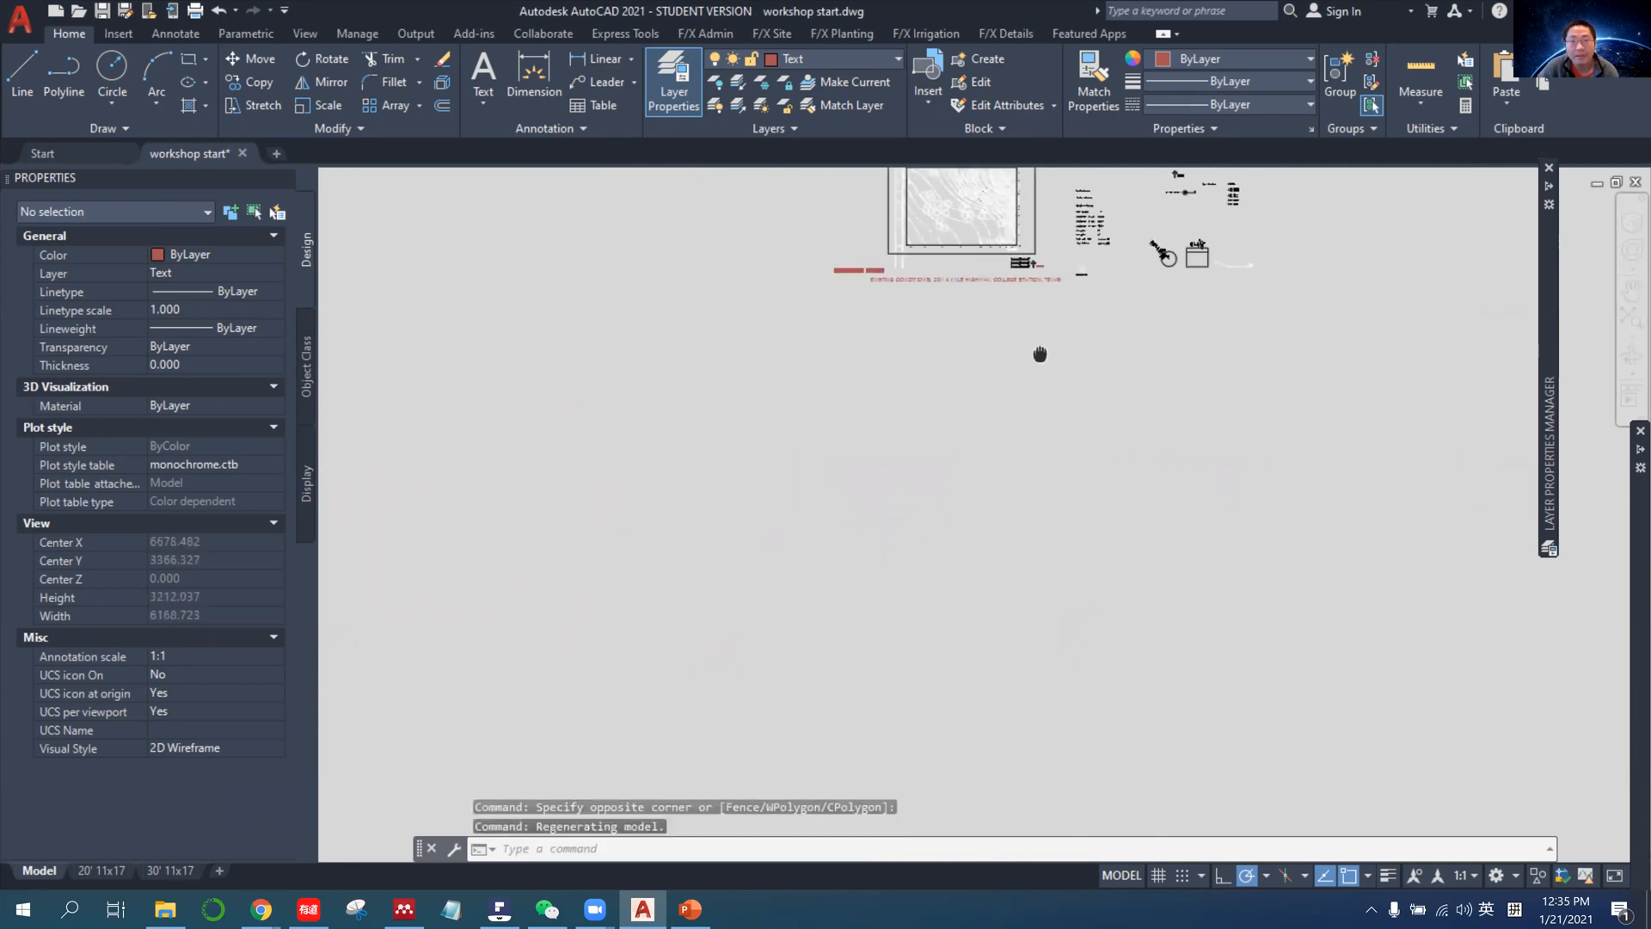
Examine the existing conditions site plan with its contours, trees, graphic scales and title text.
{"action": "middle_click_drag", "start_coordinate": [1039, 354], "coordinate": [867, 560]}
{"action": "scroll", "coordinate": [833, 414], "scroll_direction": "up", "scroll_amount": 4}
{"action": "scroll", "coordinate": [837, 432], "scroll_direction": "up", "scroll_amount": 2}
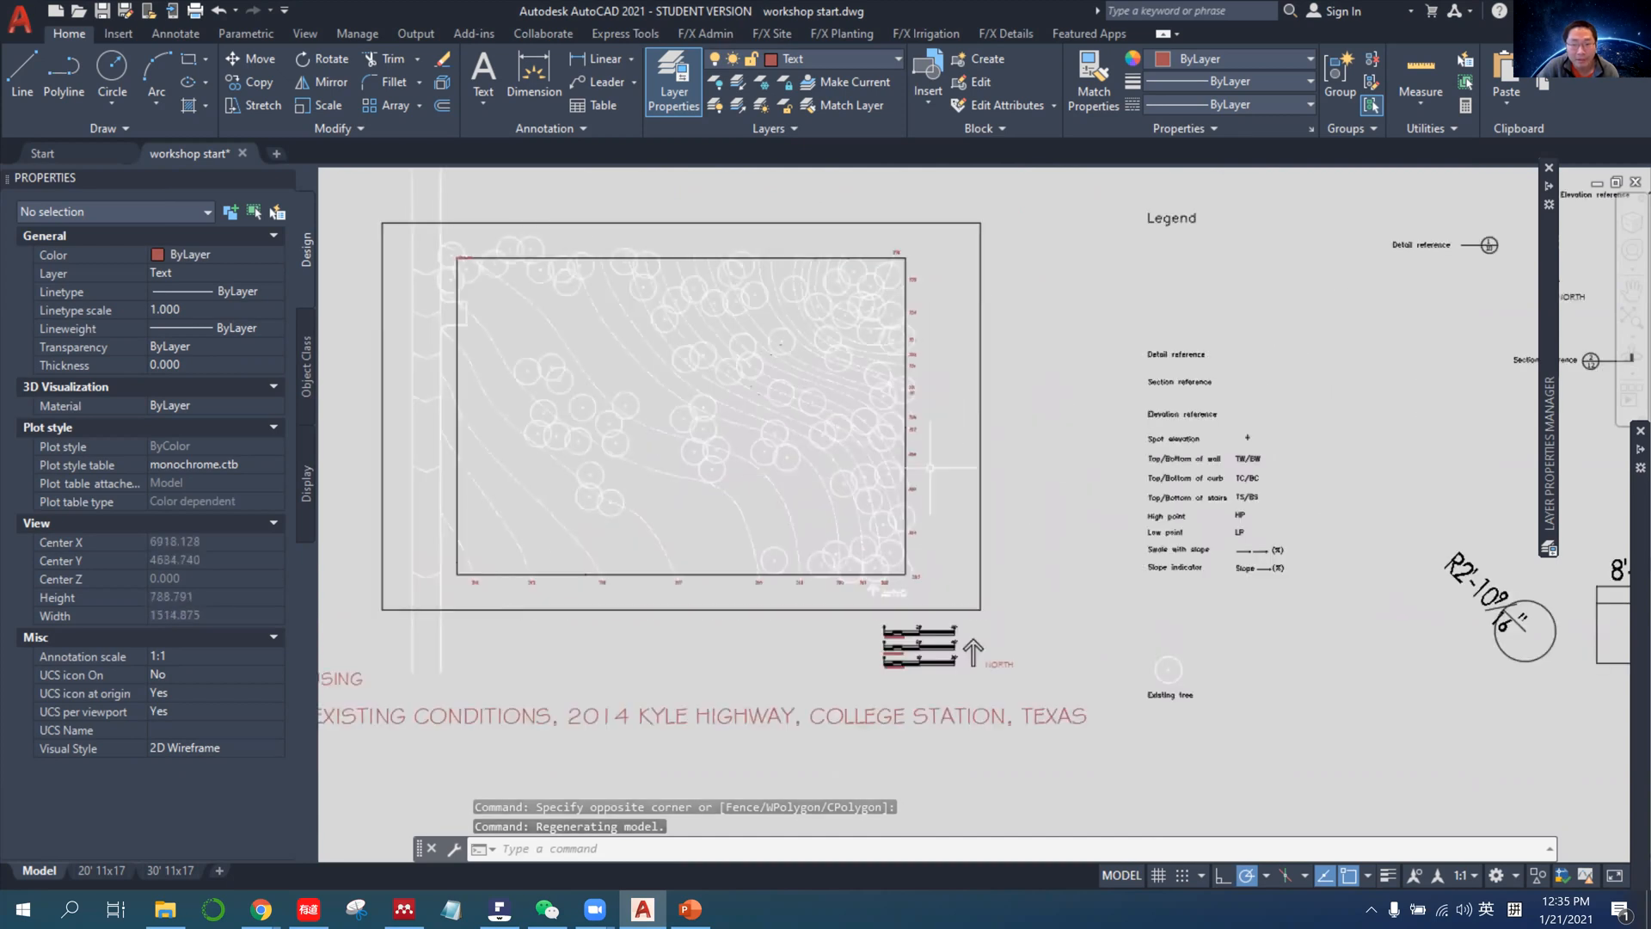
{"action": "scroll", "coordinate": [516, 405], "scroll_direction": "down", "scroll_amount": 2}
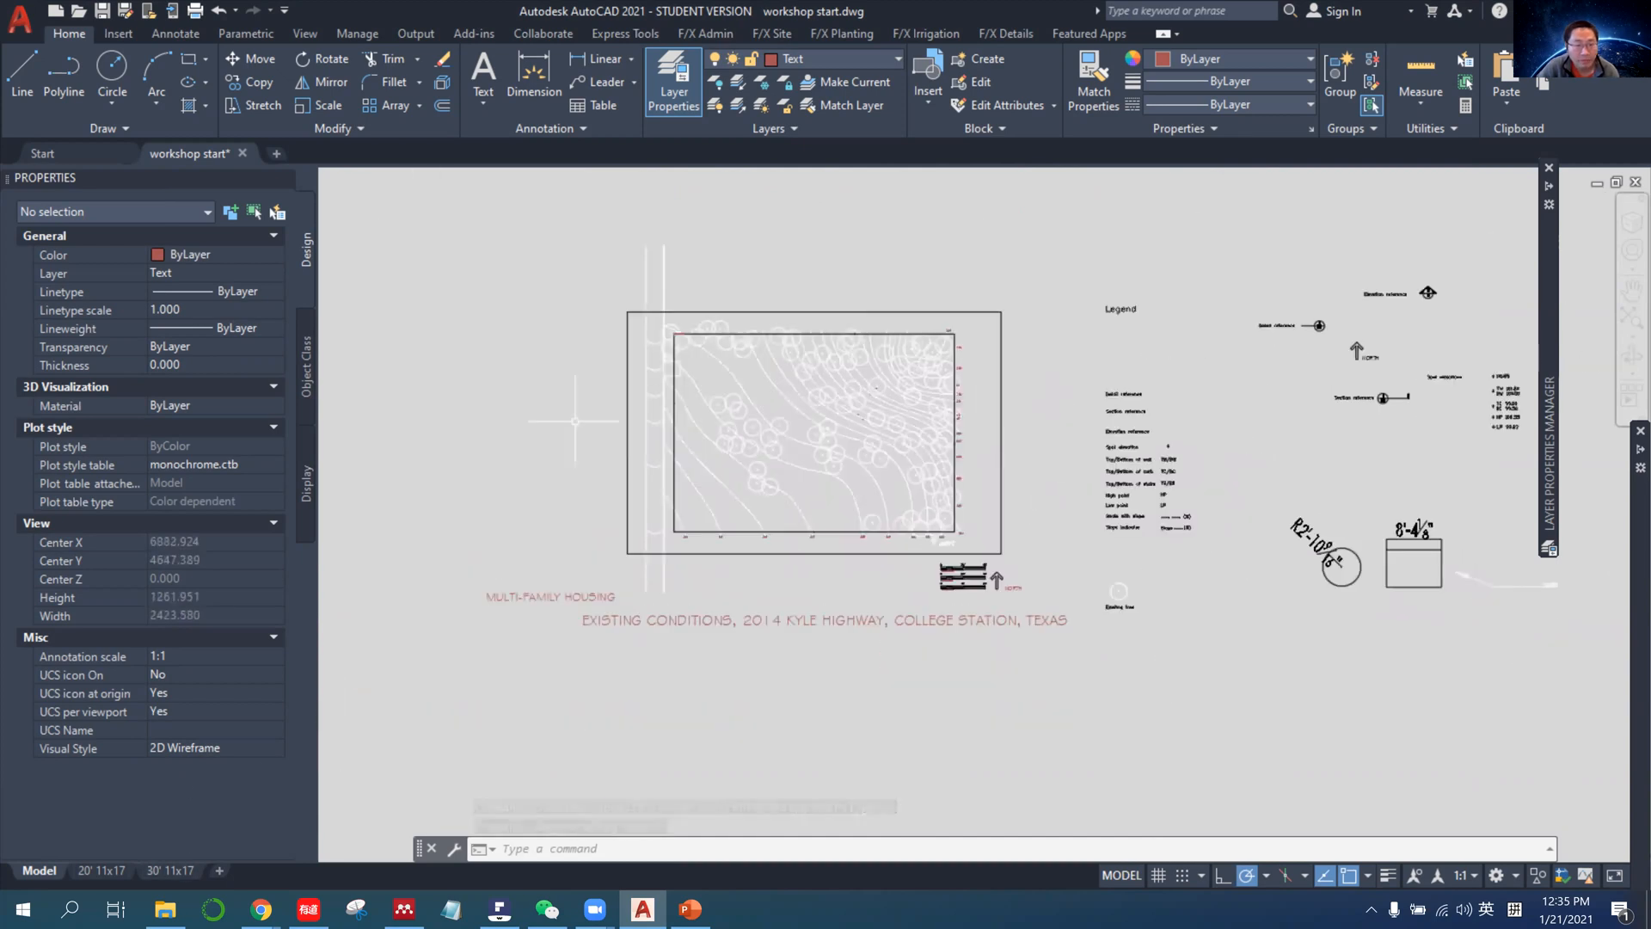
{"action": "left_click", "coordinate": [596, 240]}
{"action": "left_click", "coordinate": [943, 453]}
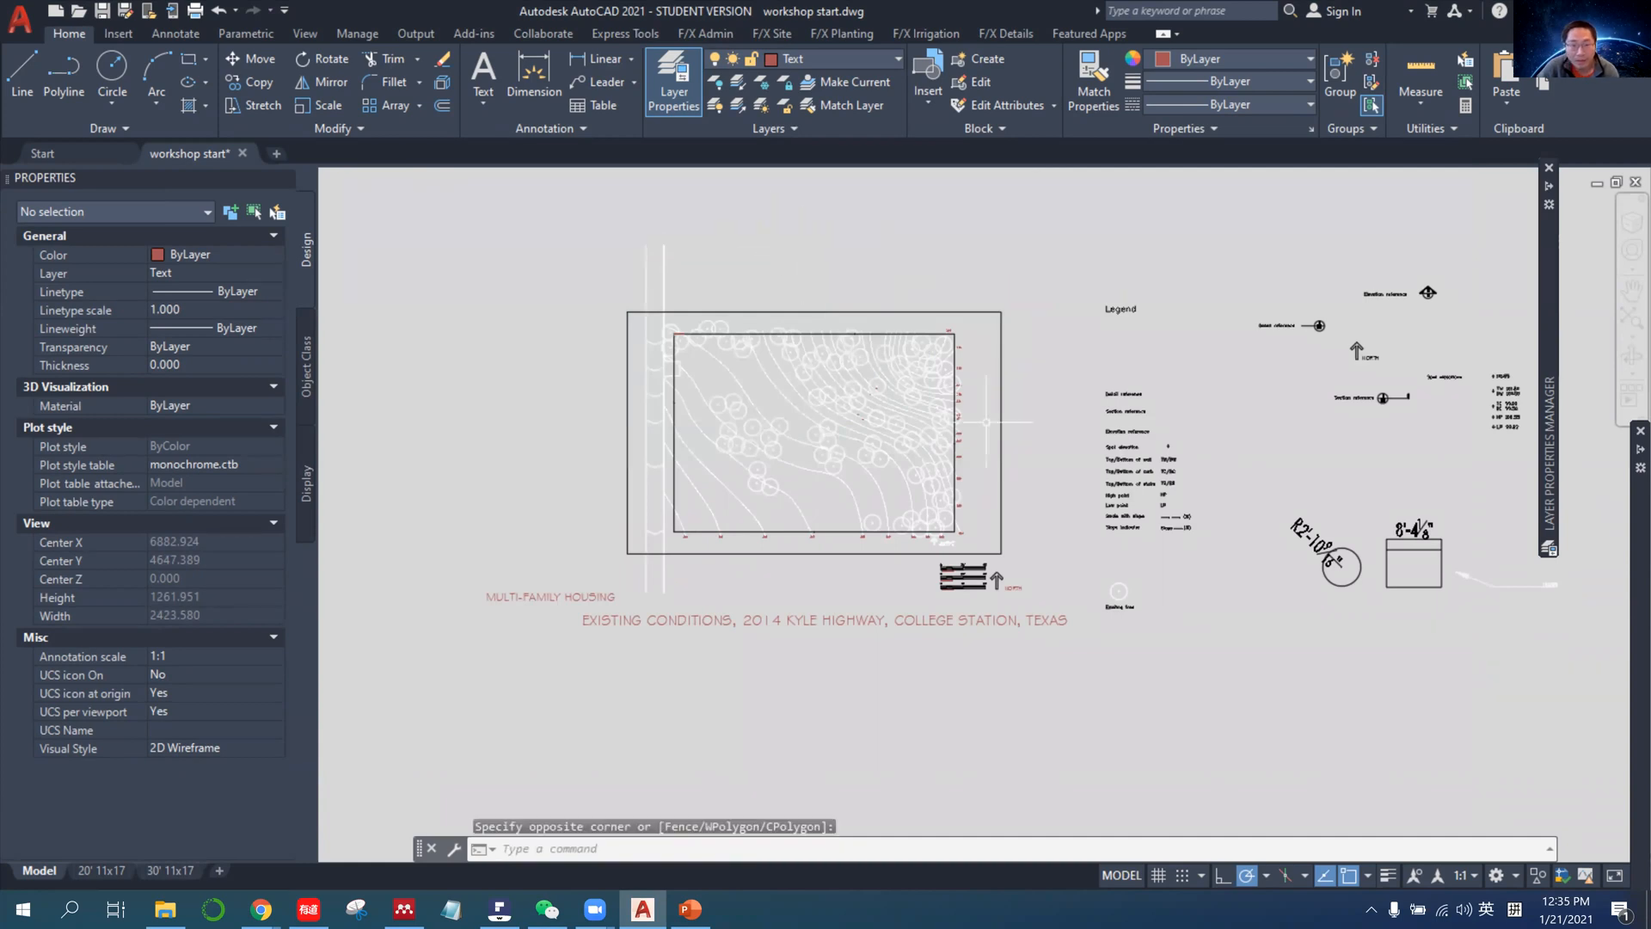
{"action": "scroll", "coordinate": [860, 507], "scroll_direction": "up", "scroll_amount": 3}
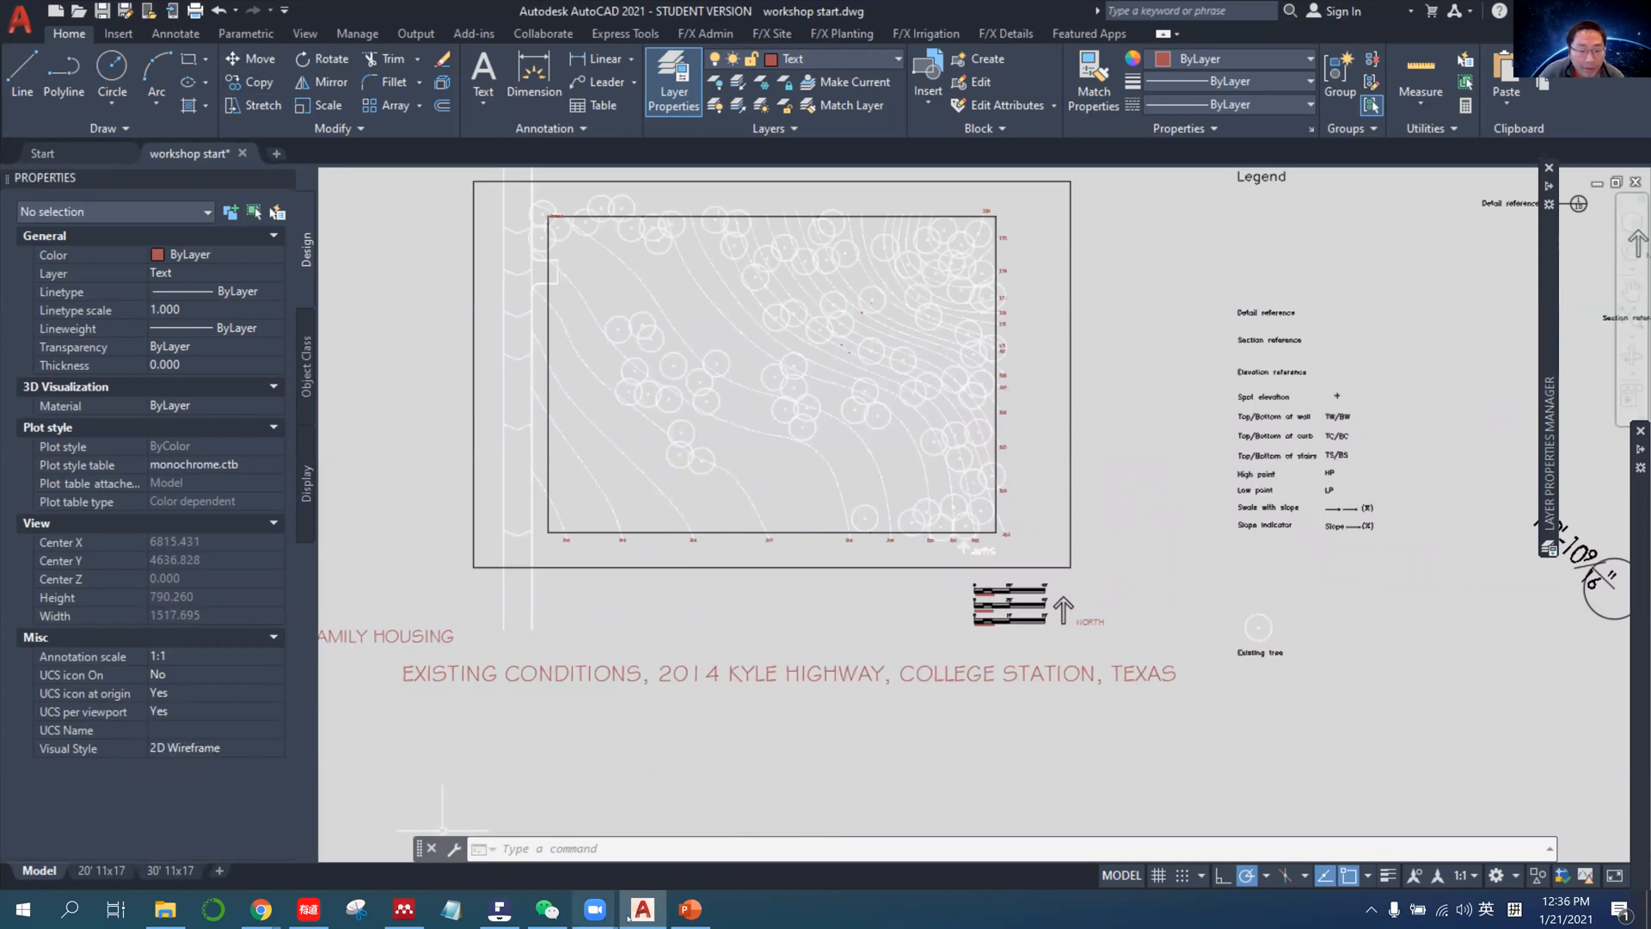
Switch to PowerPoint, read the Check units slide, and return to the AutoCAD drawing.
{"action": "left_click", "coordinate": [690, 910]}
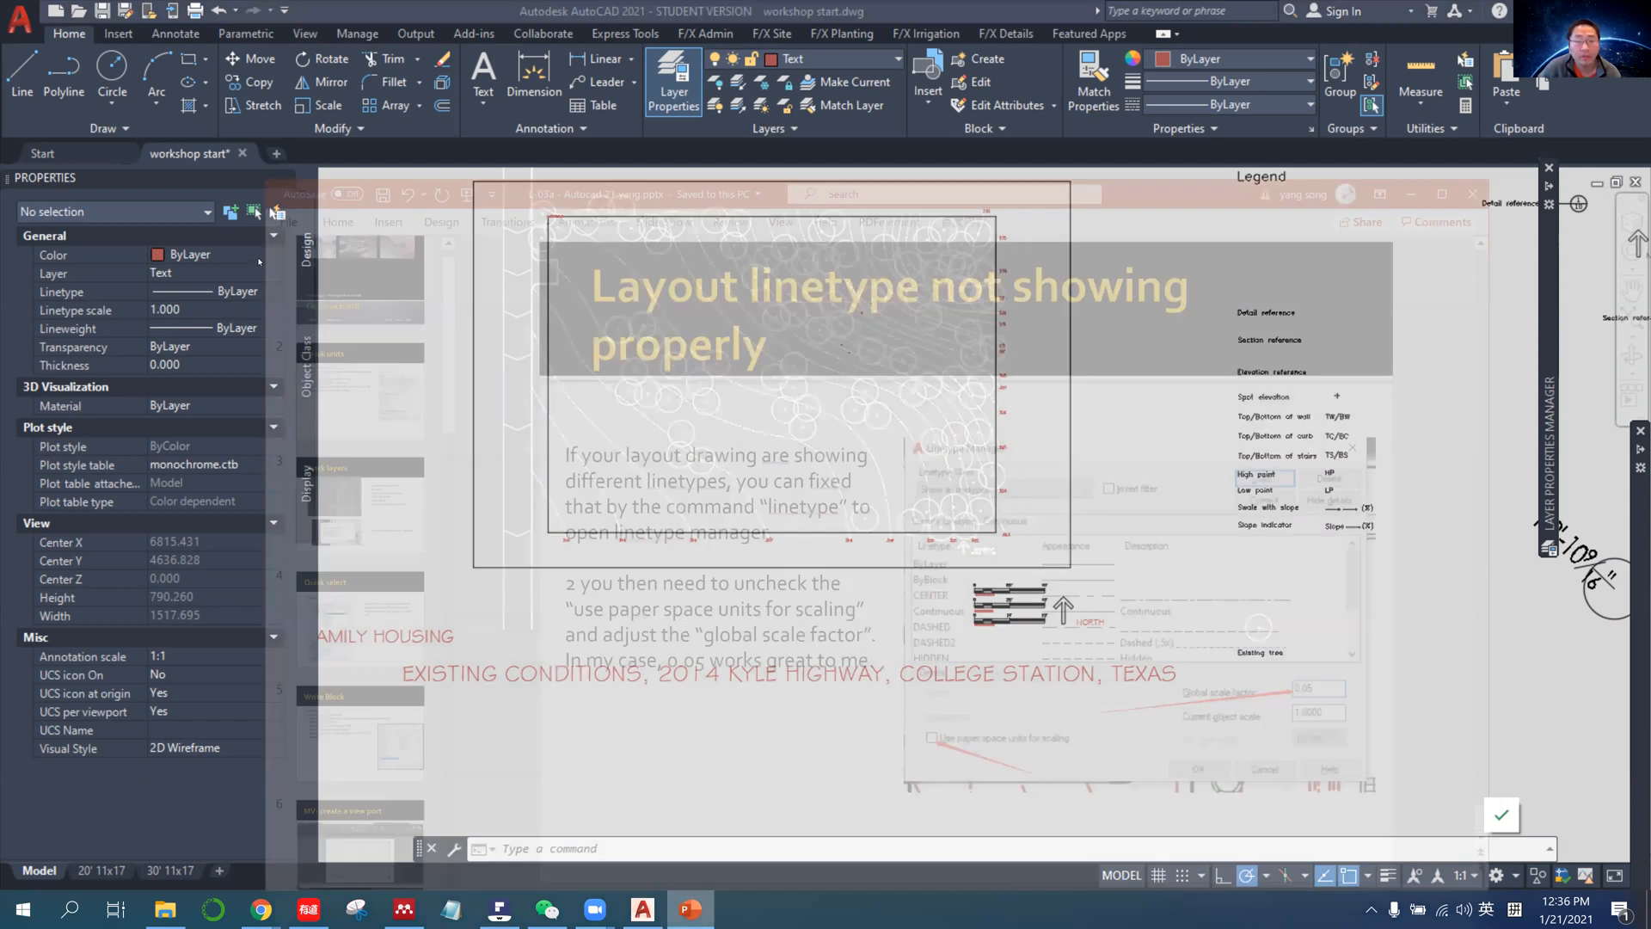
{"action": "left_click", "coordinate": [259, 262]}
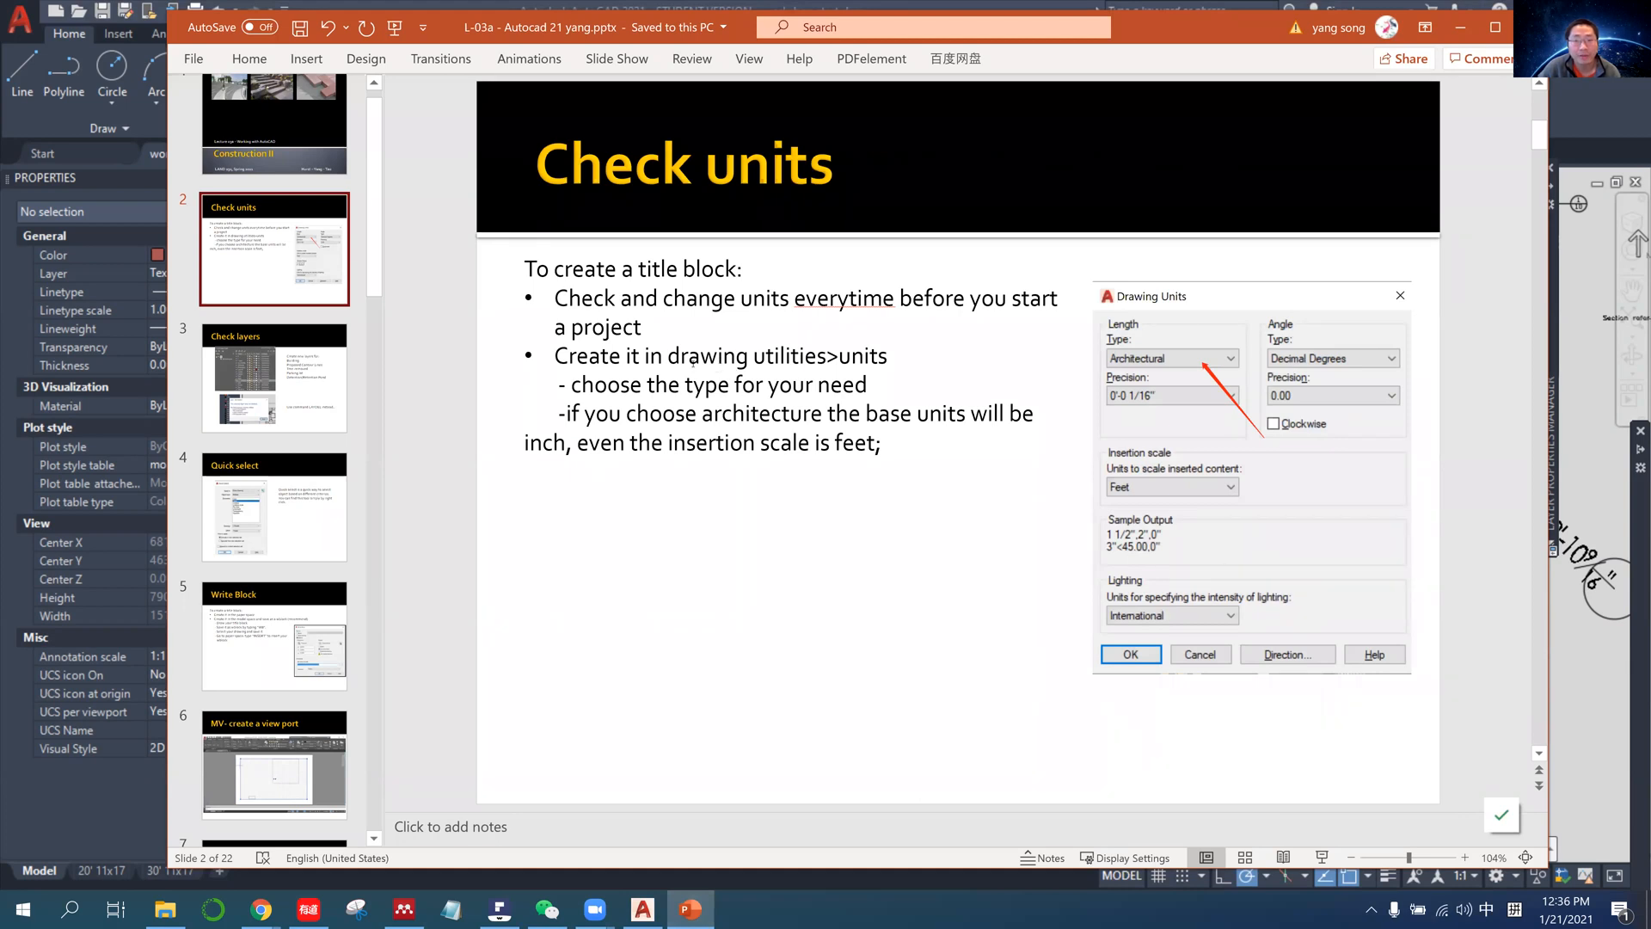
{"action": "left_click", "coordinate": [1459, 29]}
Return to the AutoCAD drawing, open the Drawing Units settings and review the insertion scale options.
{"action": "mouse_move", "coordinate": [395, 396]}
{"action": "middle_mouse_down"}
{"action": "mouse_move", "coordinate": [504, 520]}
{"action": "mouse_move", "coordinate": [506, 477]}
{"action": "mouse_move", "coordinate": [465, 425]}
{"action": "mouse_move", "coordinate": [534, 457]}
{"action": "middle_mouse_up"}
{"action": "scroll", "coordinate": [514, 483], "scroll_direction": "up", "scroll_amount": 2}
{"action": "scroll", "coordinate": [466, 430], "scroll_direction": "down", "scroll_amount": 4}
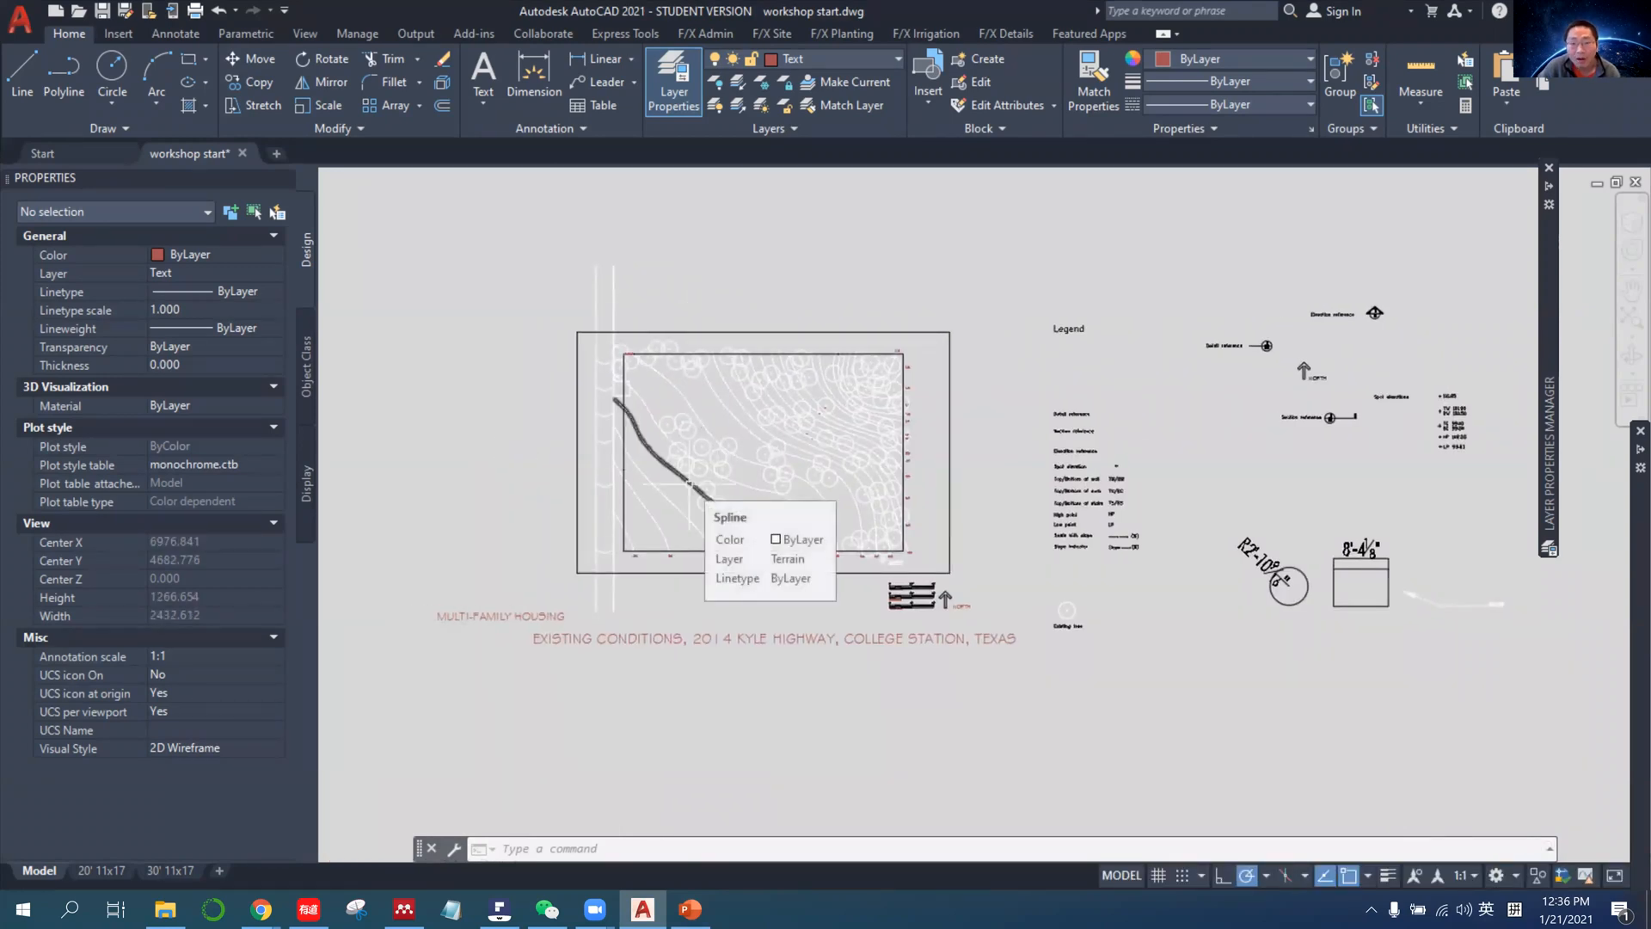
{"action": "left_click", "coordinate": [21, 19]}
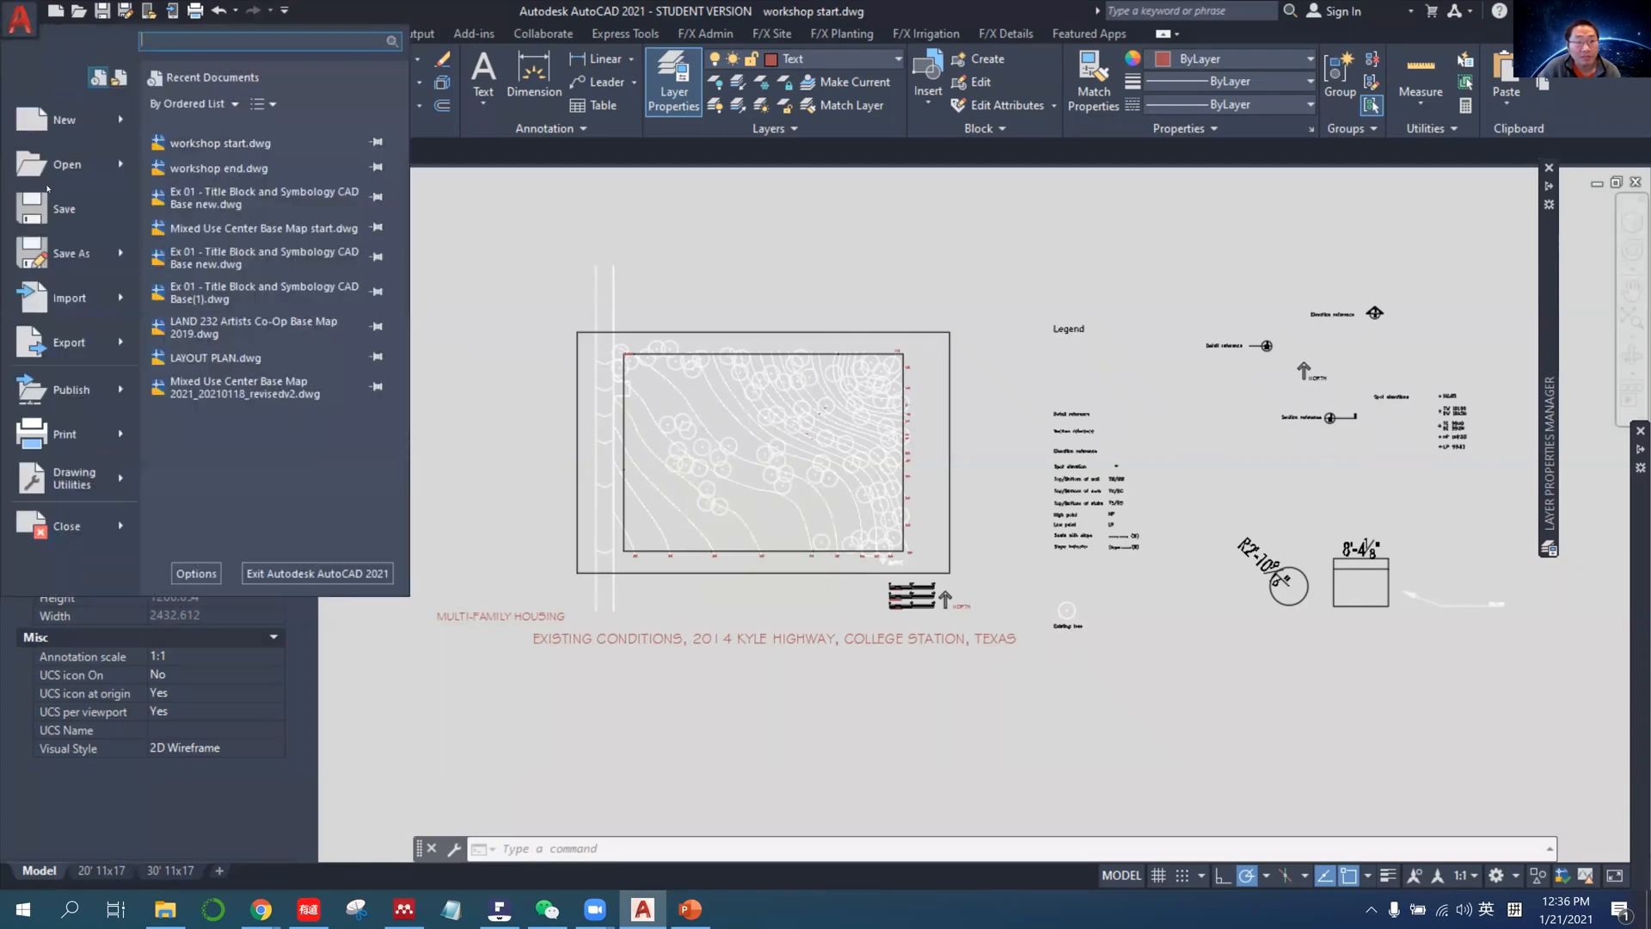
{"action": "mouse_move", "coordinate": [89, 484]}
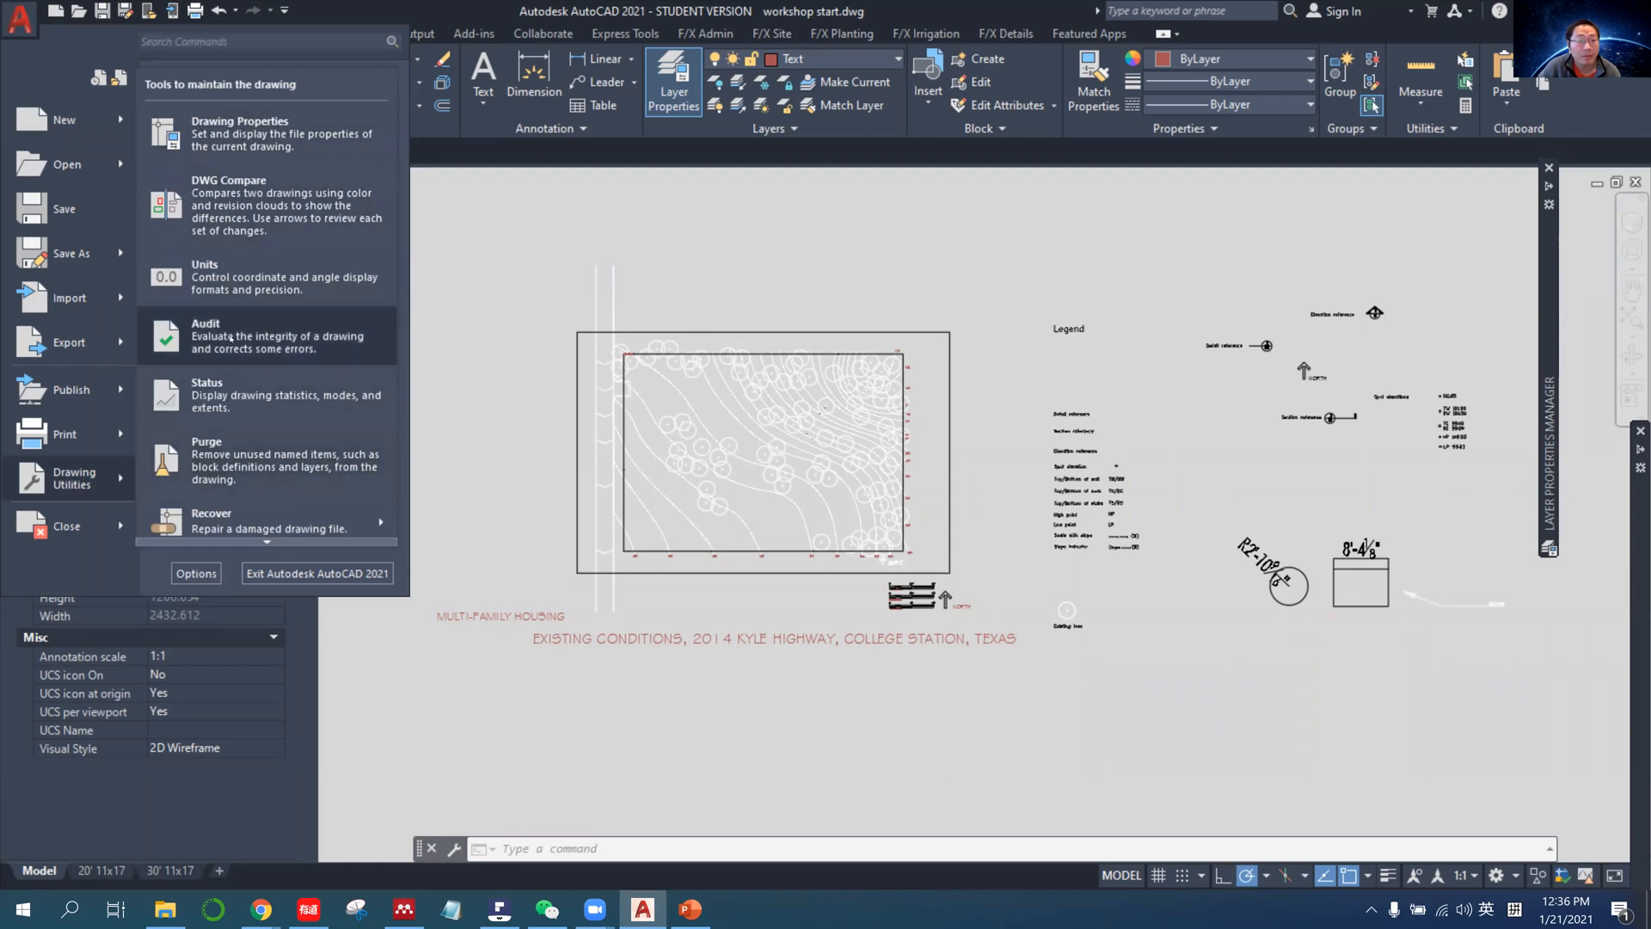
{"action": "left_click", "coordinate": [238, 280]}
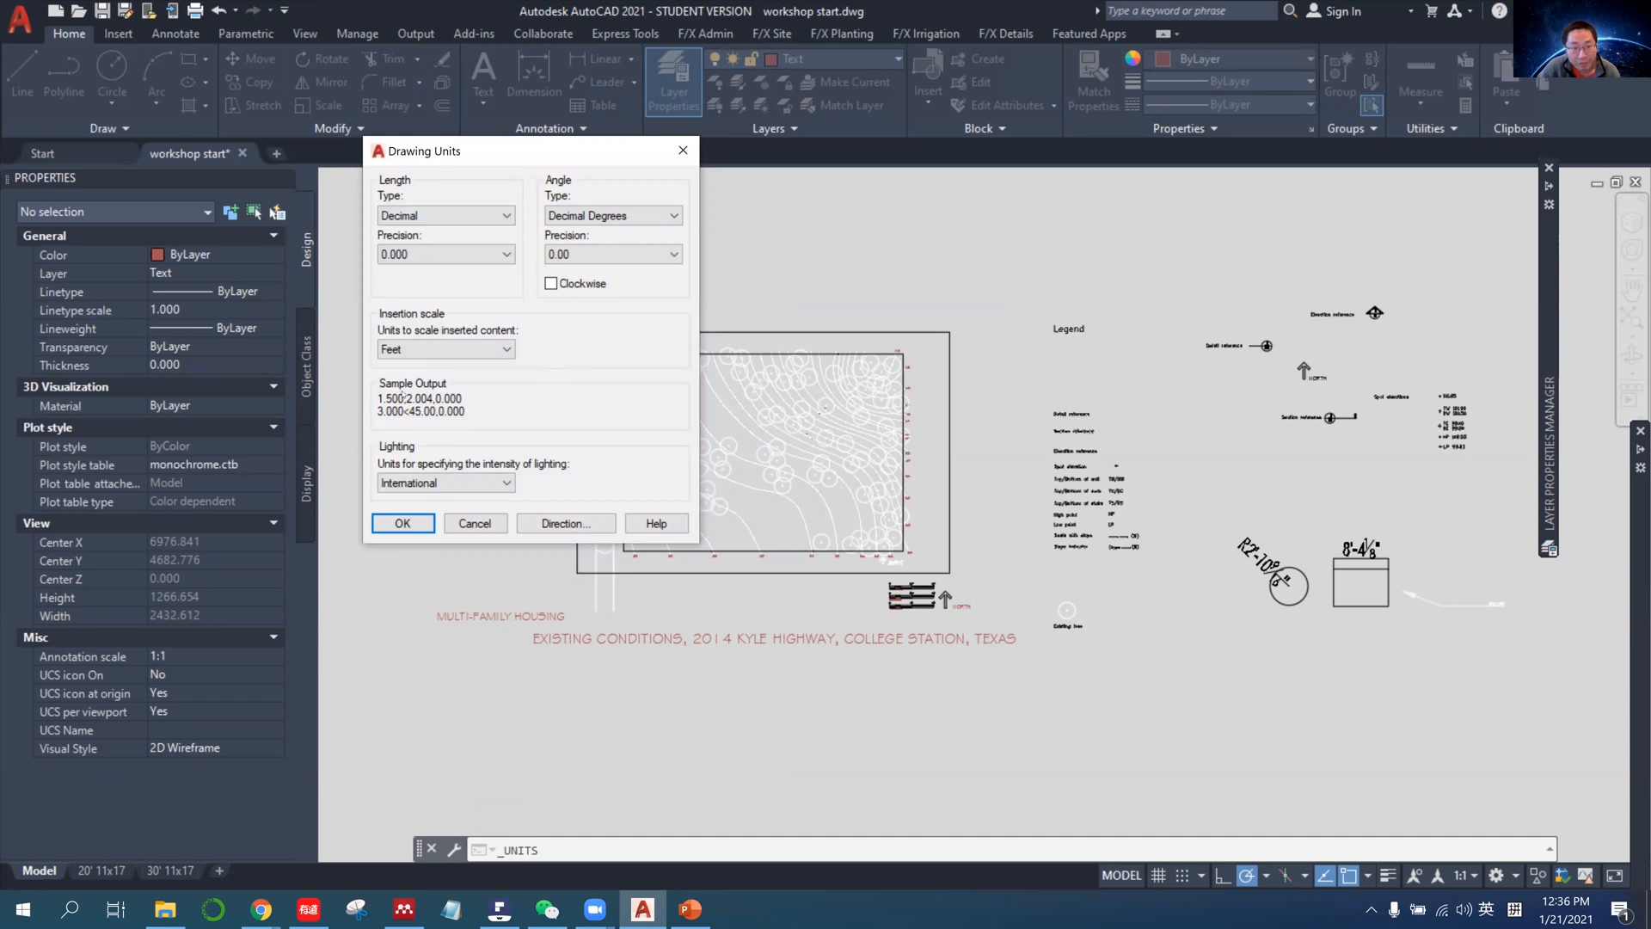
{"action": "left_click", "coordinate": [434, 348]}
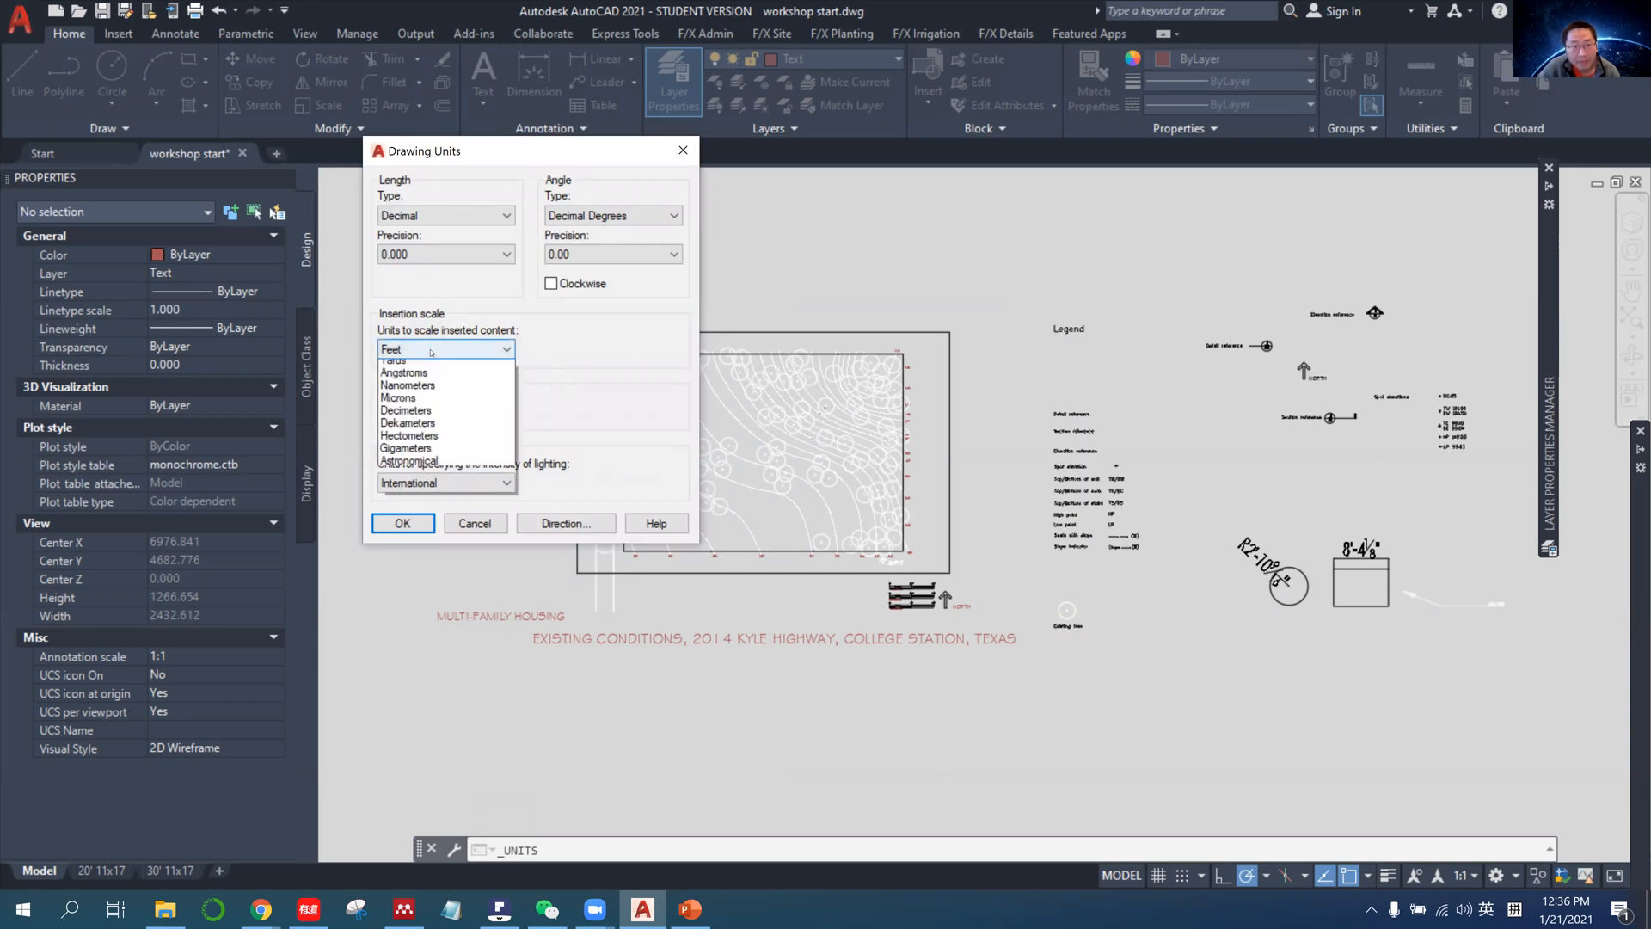
{"action": "left_click", "coordinate": [435, 347]}
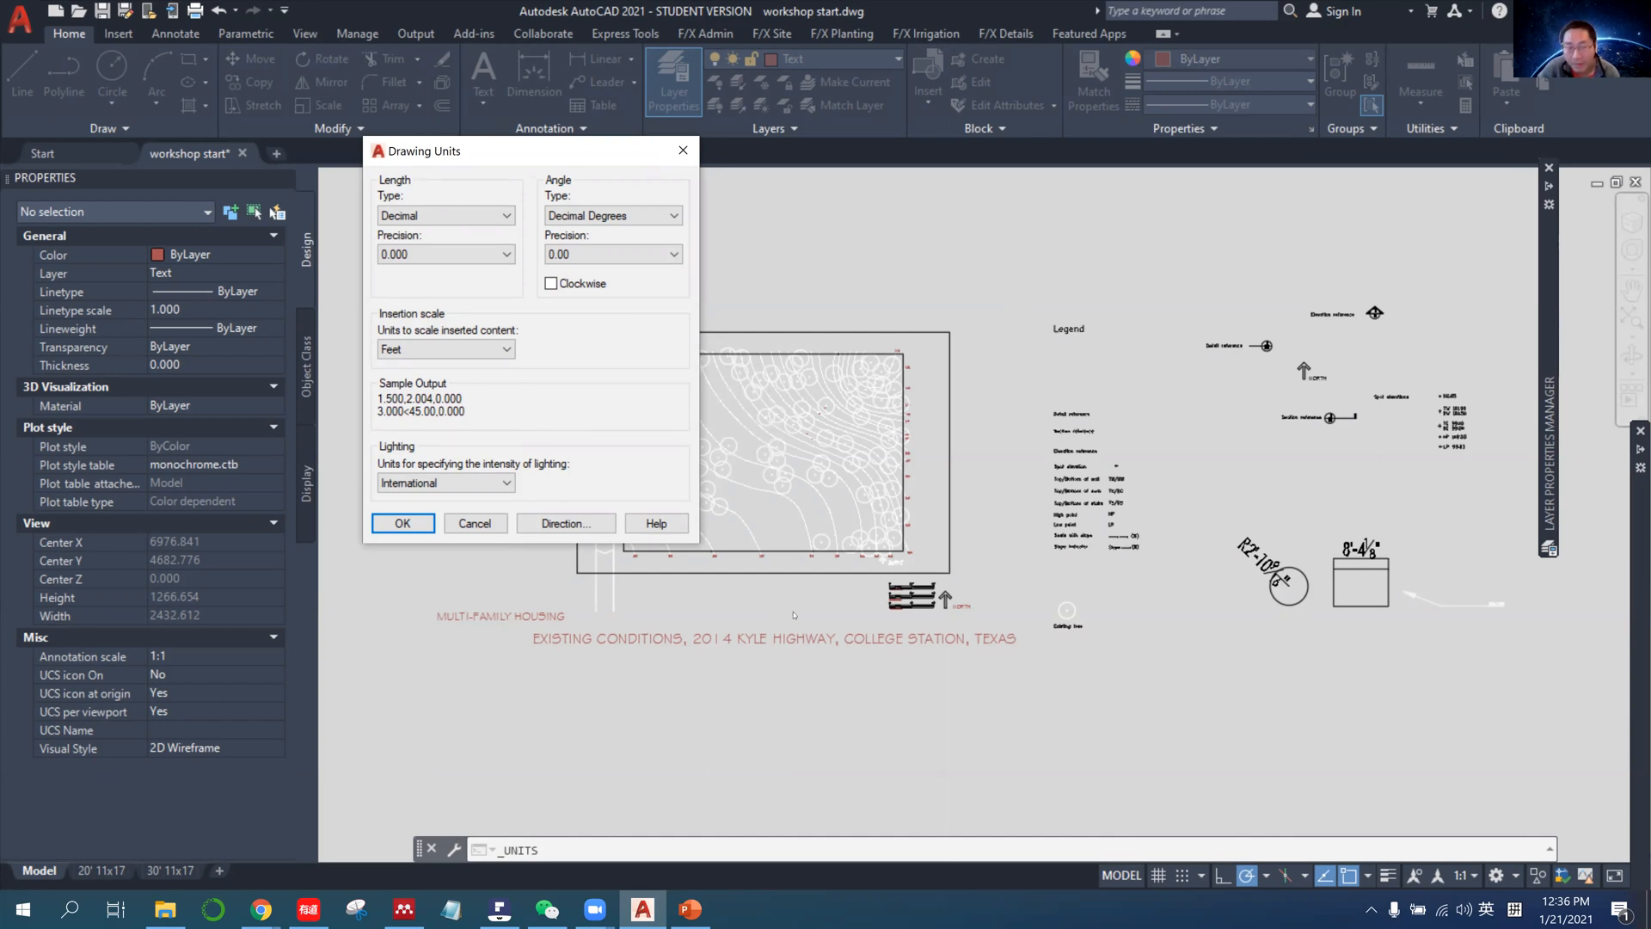
Set the drawing's length type to Architectural and accept the updated unit settings.
{"action": "left_click", "coordinate": [444, 217]}
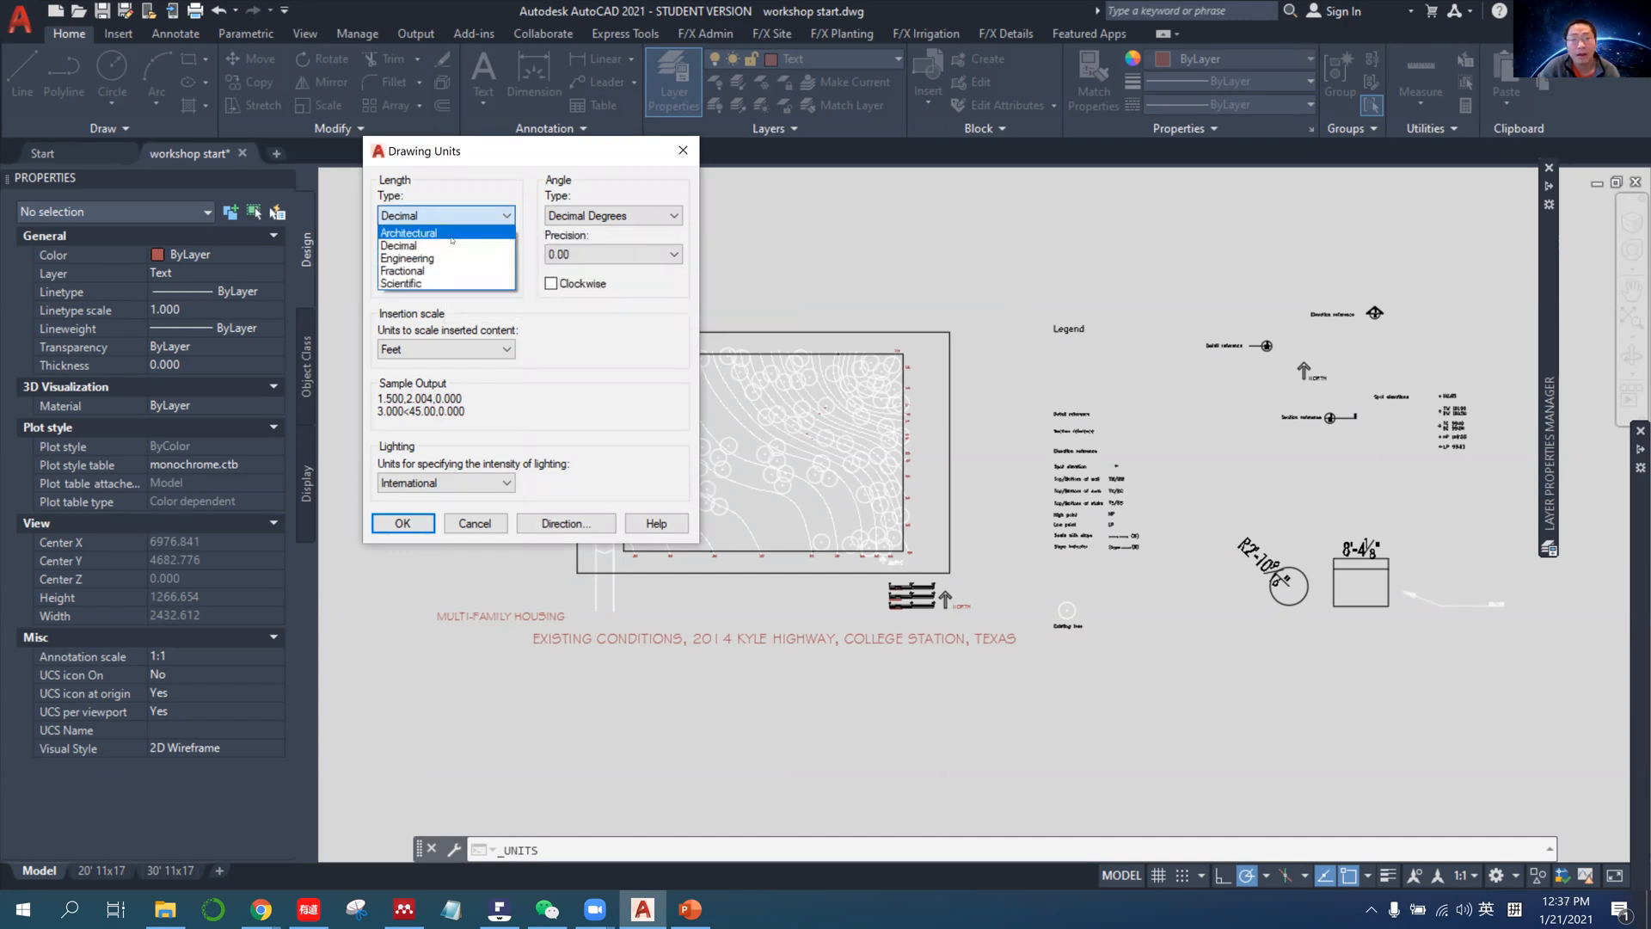
{"action": "left_click", "coordinate": [452, 236]}
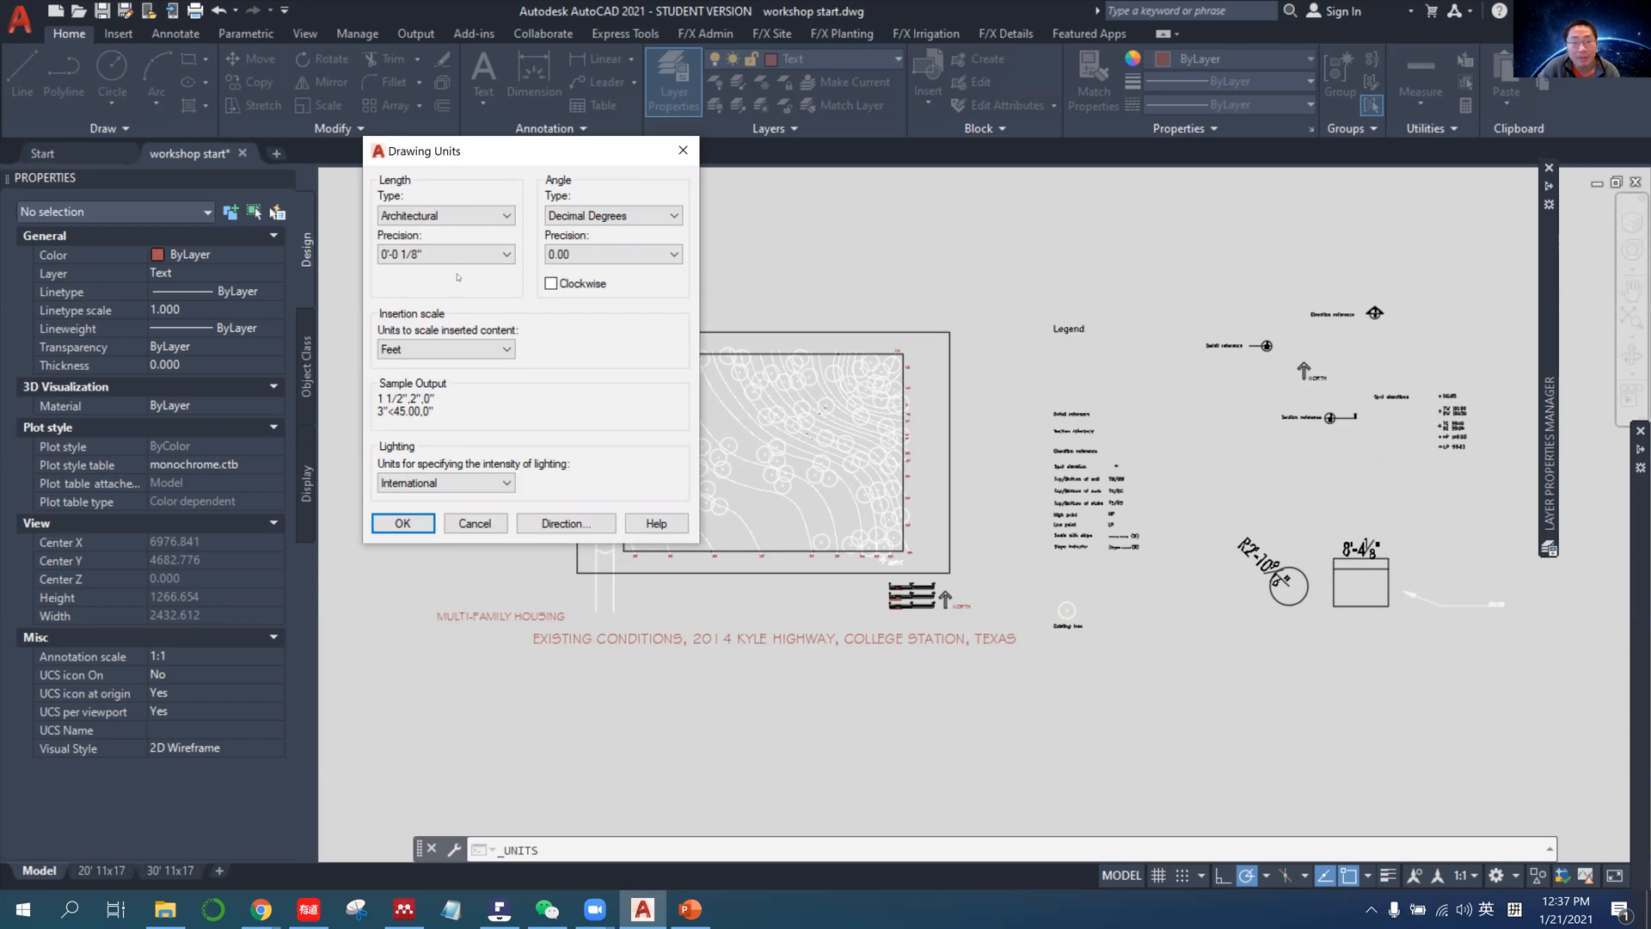
{"action": "left_click", "coordinate": [418, 217]}
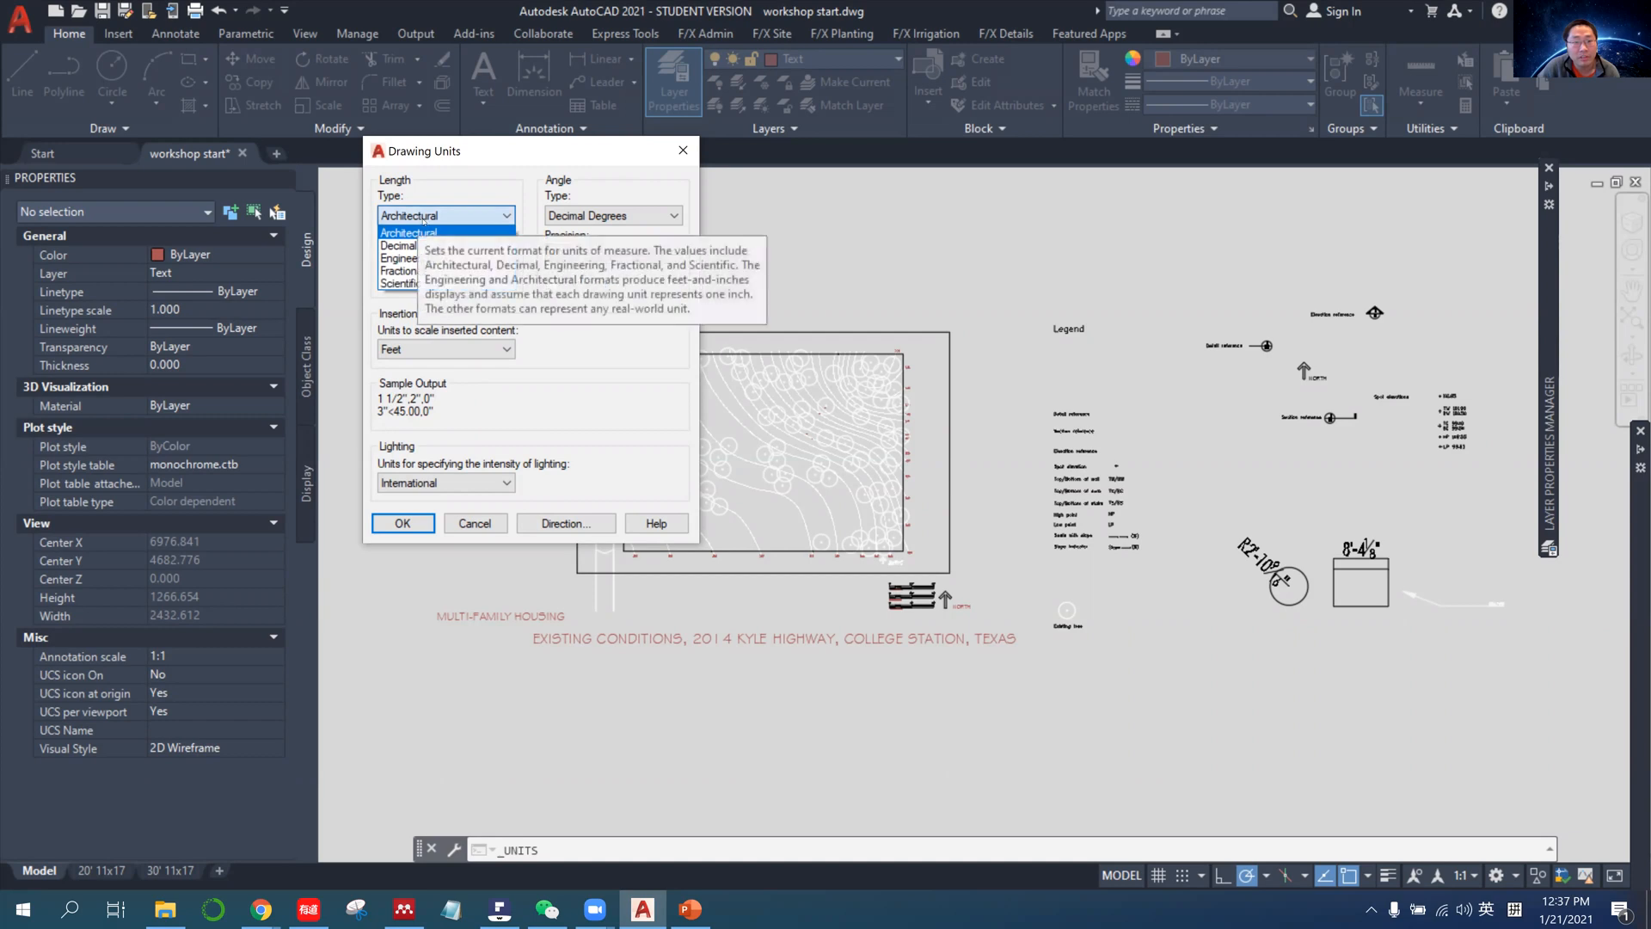
{"action": "left_click", "coordinate": [435, 202]}
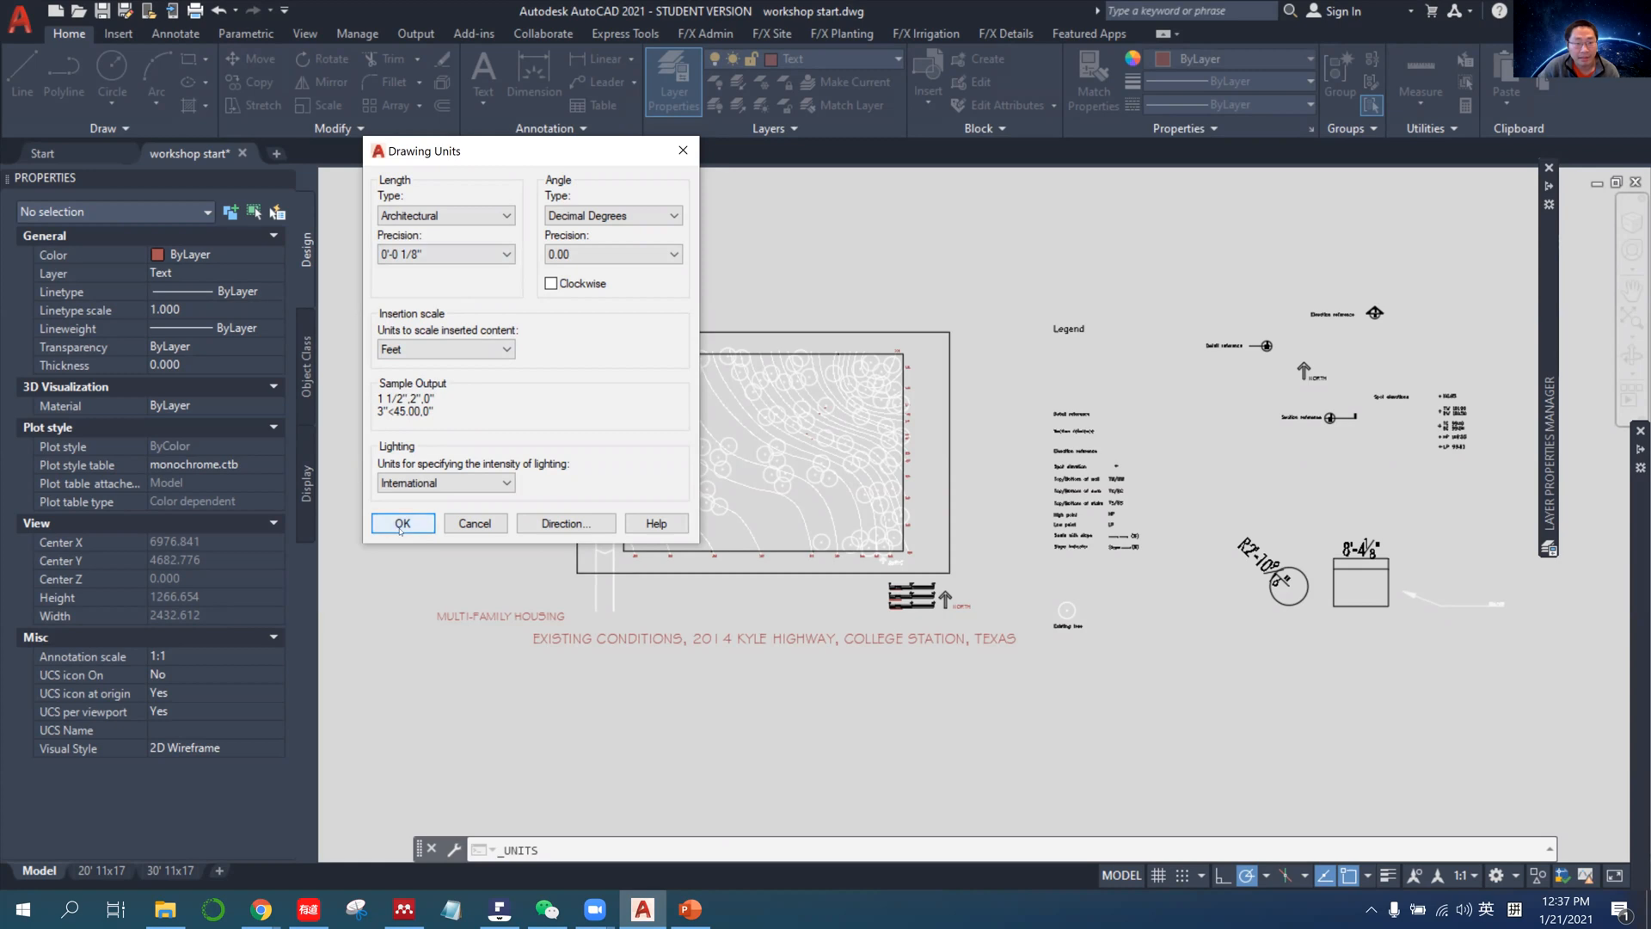
{"action": "key", "text": "Return"}
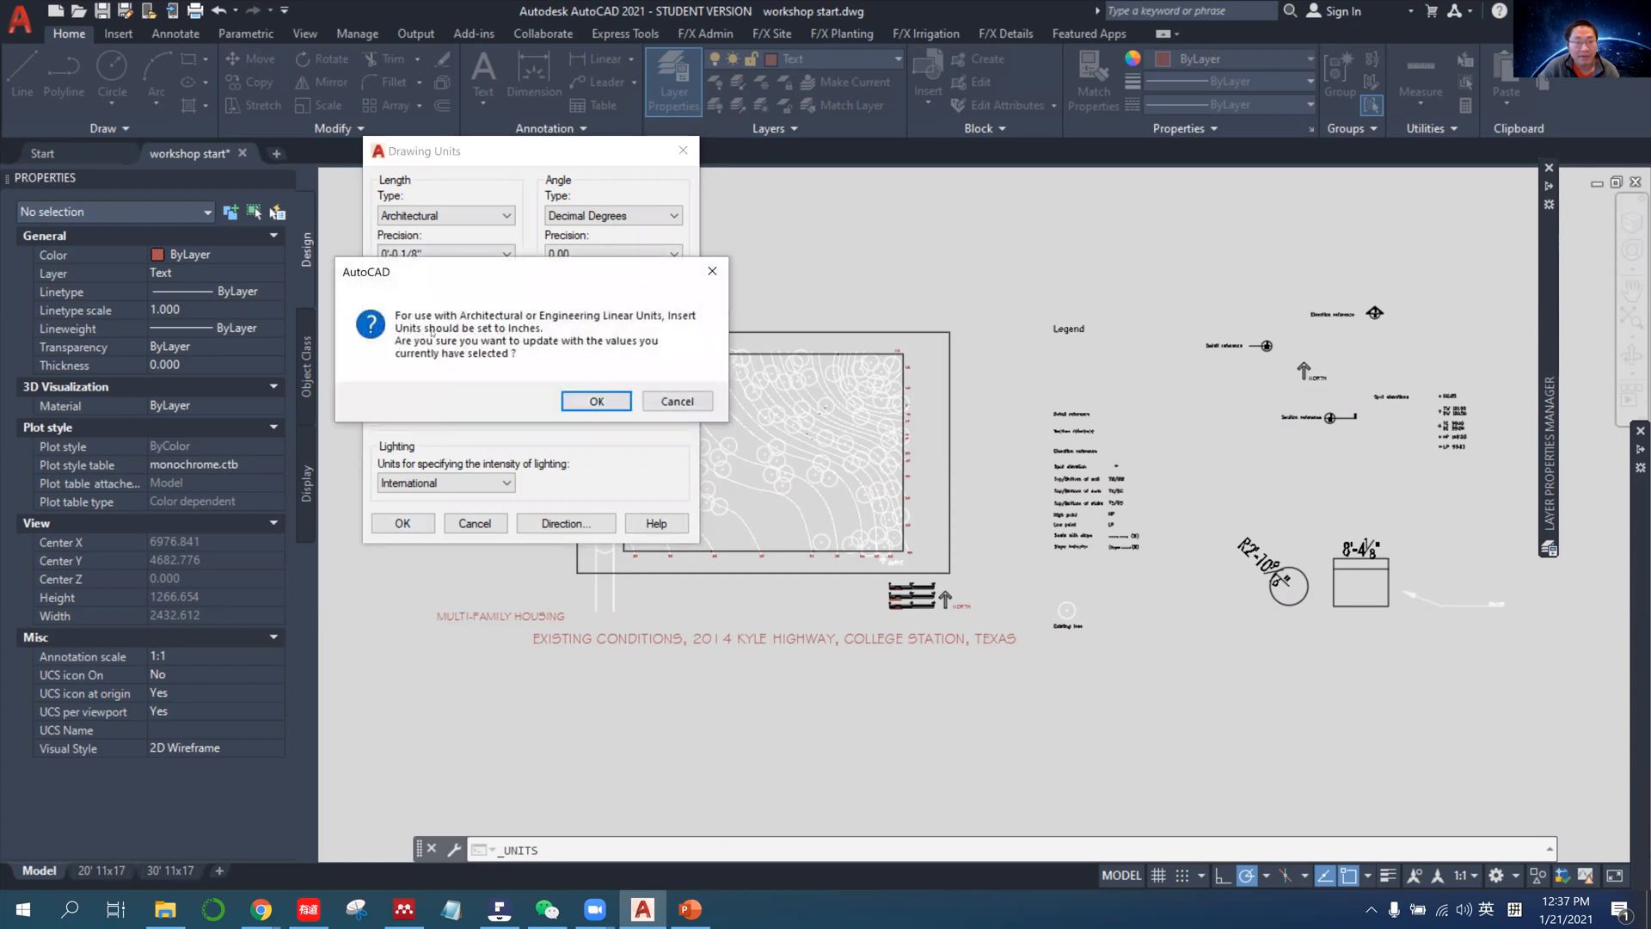
{"action": "left_click", "coordinate": [592, 402]}
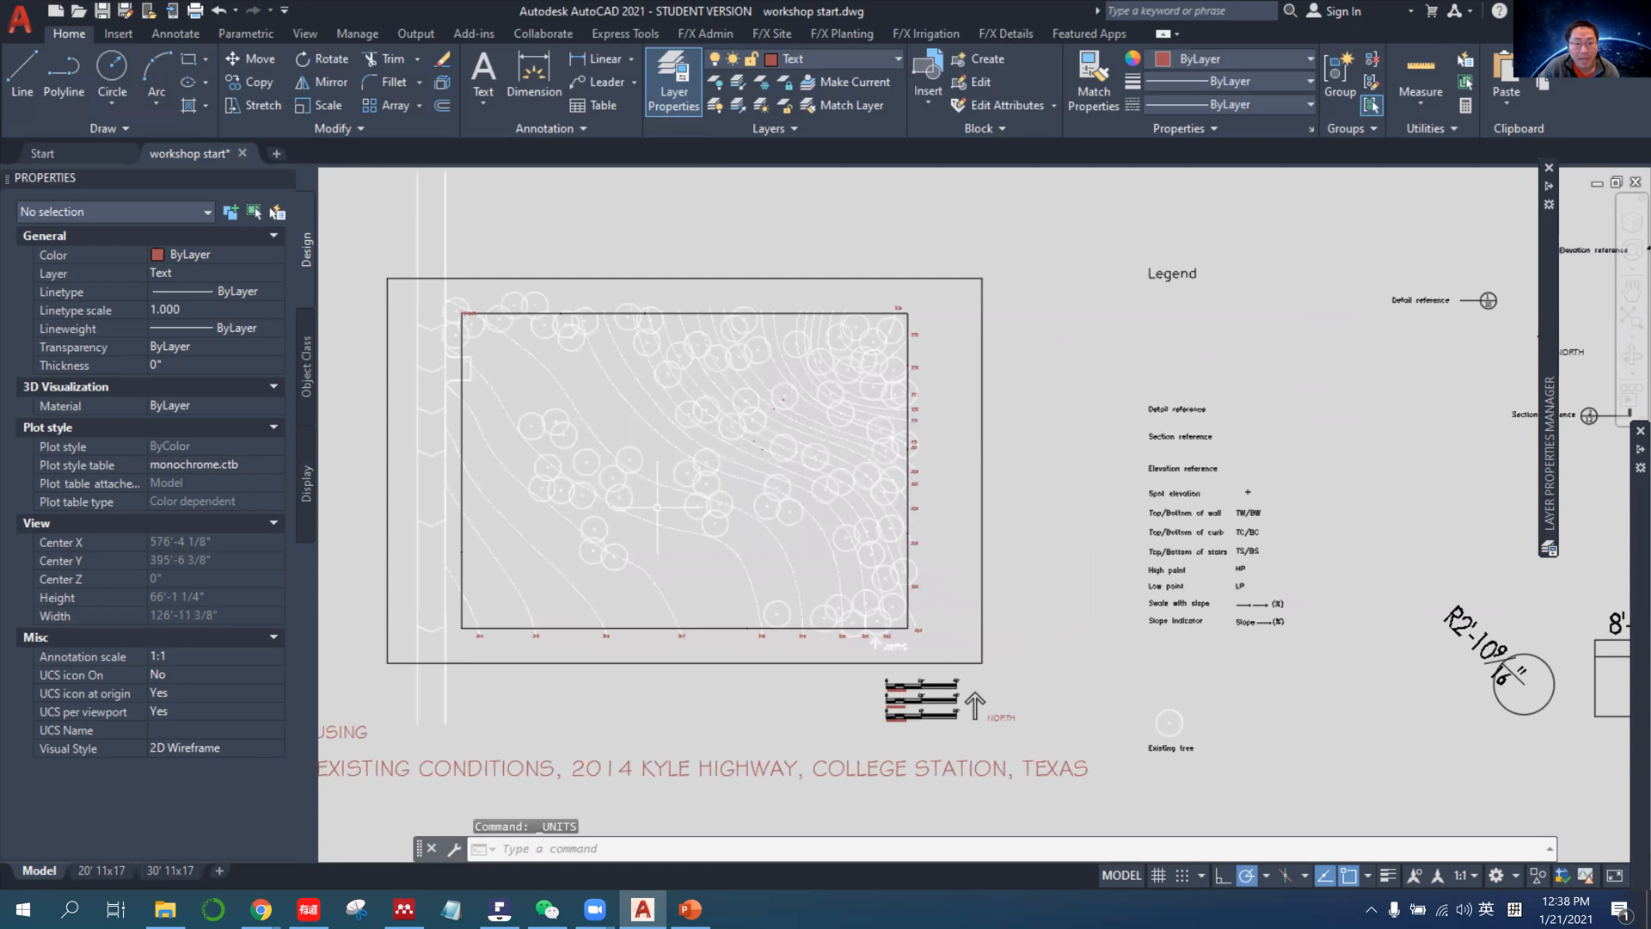
Draw a horizontal line 100 units long below the site plan's border and select it to check its length.
{"action": "scroll", "coordinate": [748, 475], "scroll_direction": "up", "scroll_amount": 4}
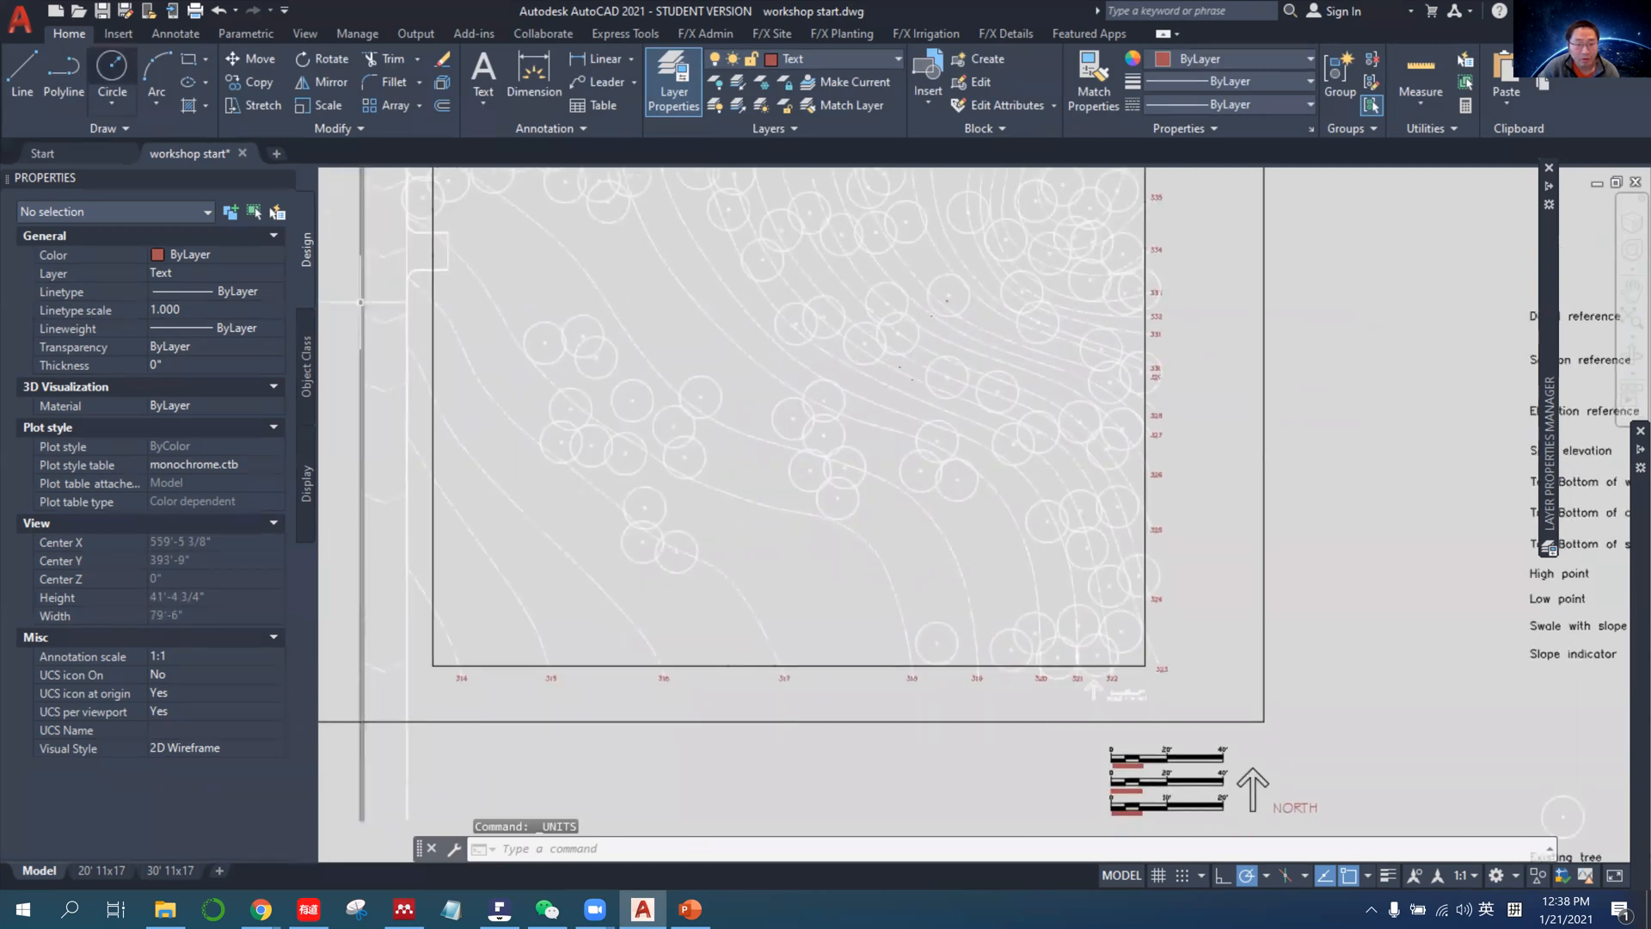
{"action": "type", "text": "l"}
{"action": "key", "text": "Return"}
{"action": "left_click", "coordinate": [533, 756]}
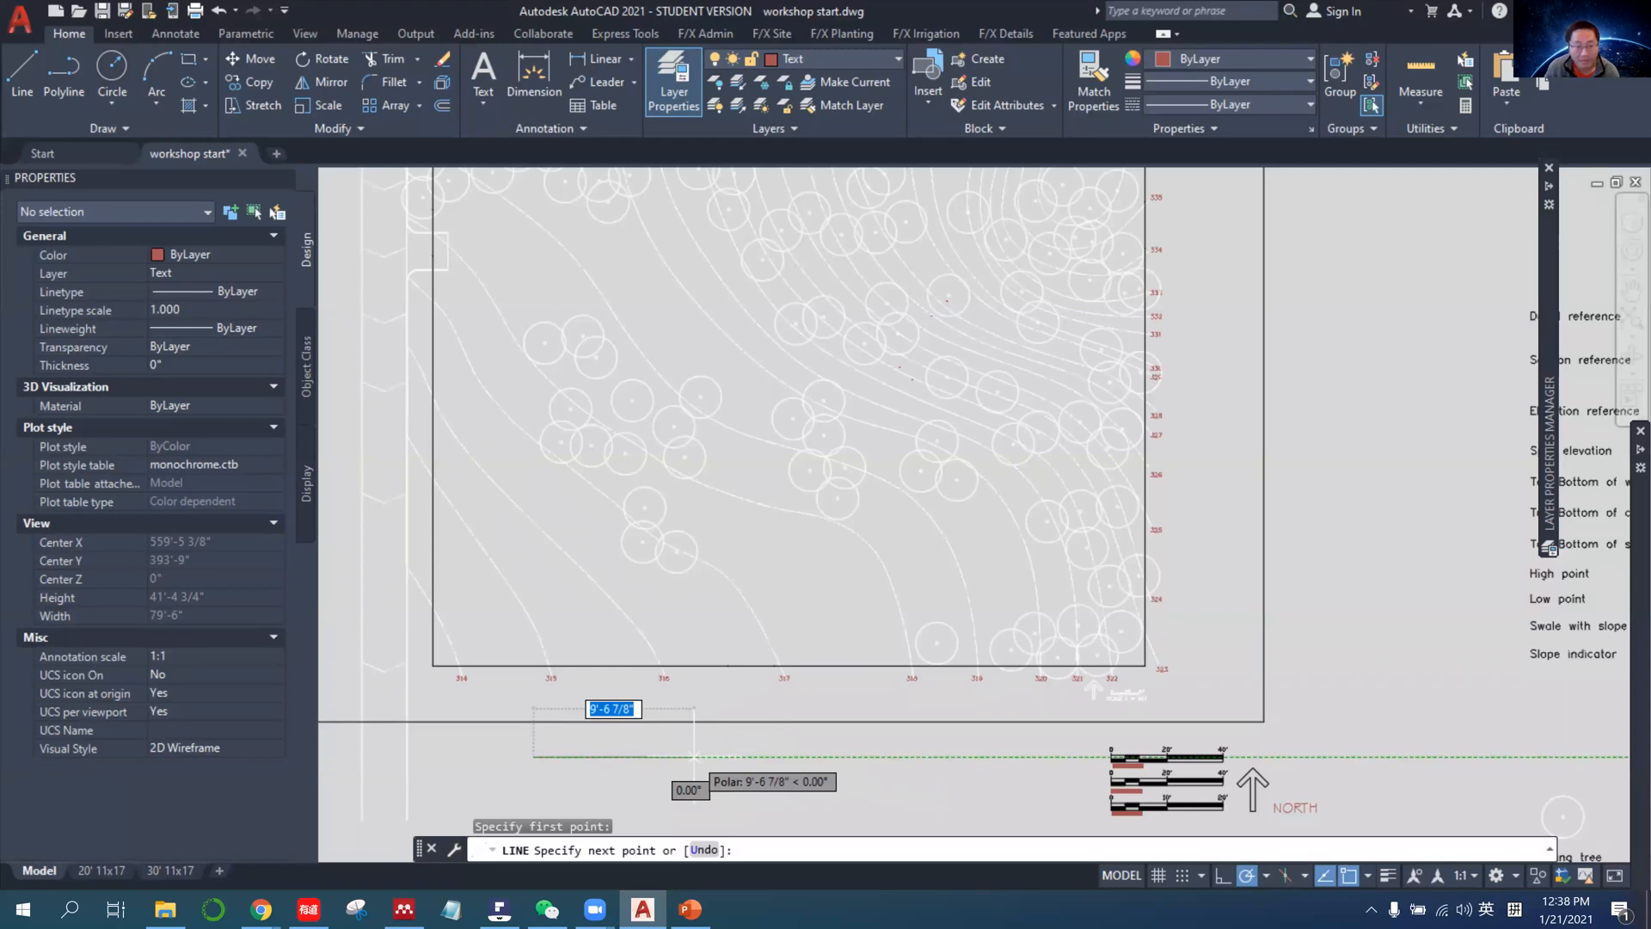
{"action": "type", "text": "100"}
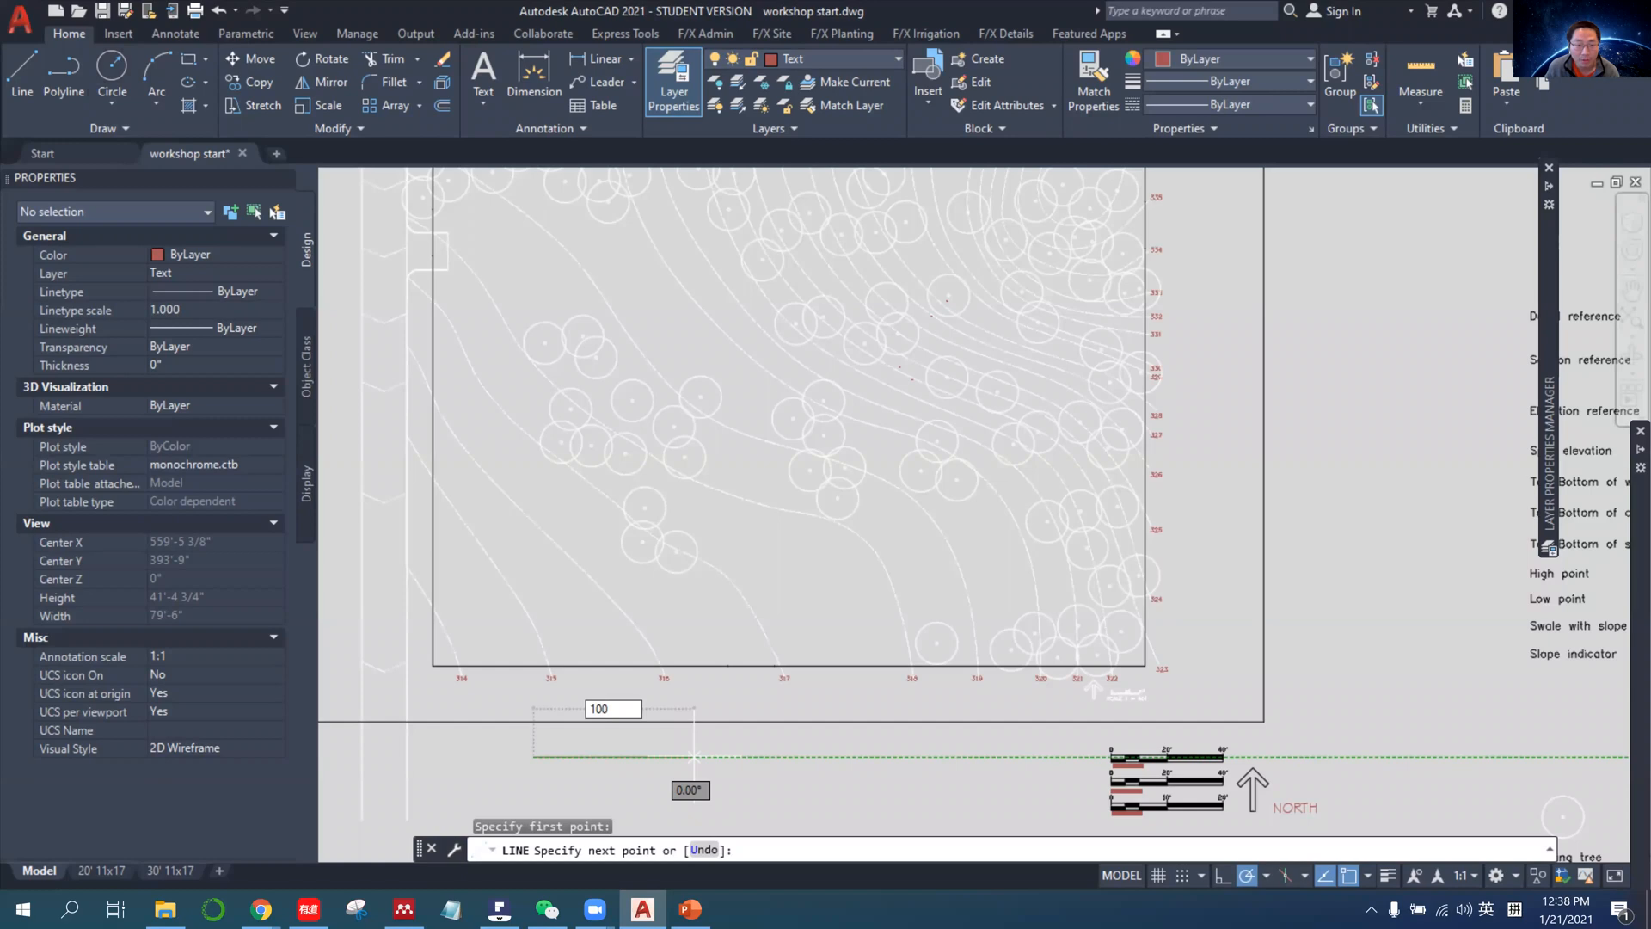
{"action": "key", "text": "Return"}
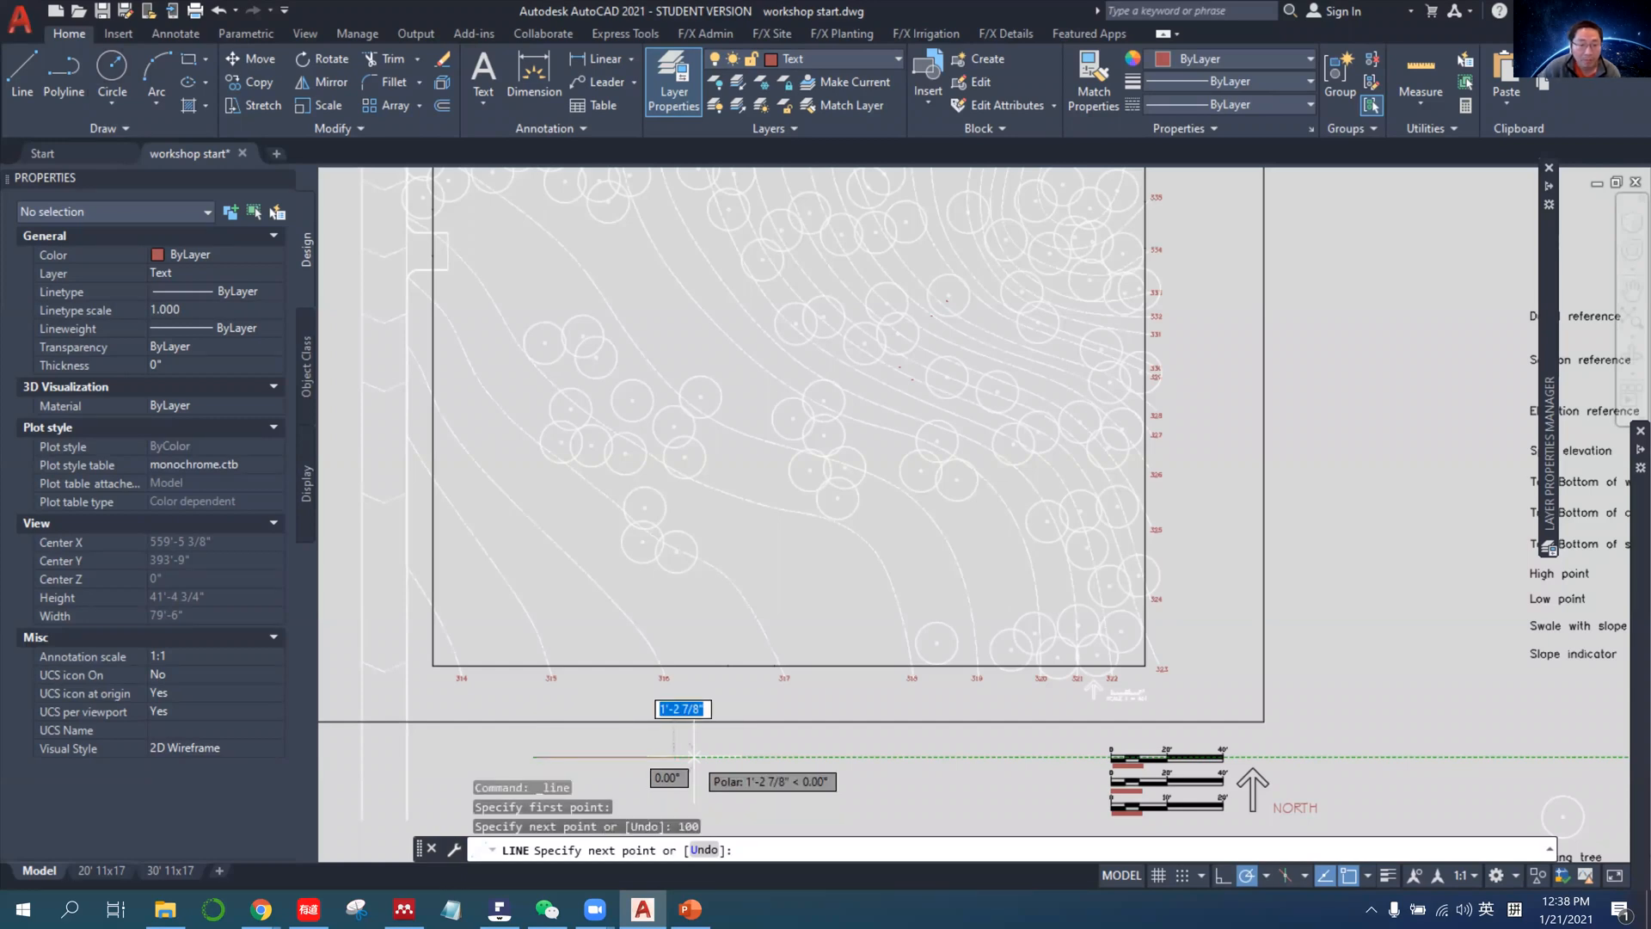
{"action": "scroll", "coordinate": [634, 796], "scroll_direction": "up", "scroll_amount": 4}
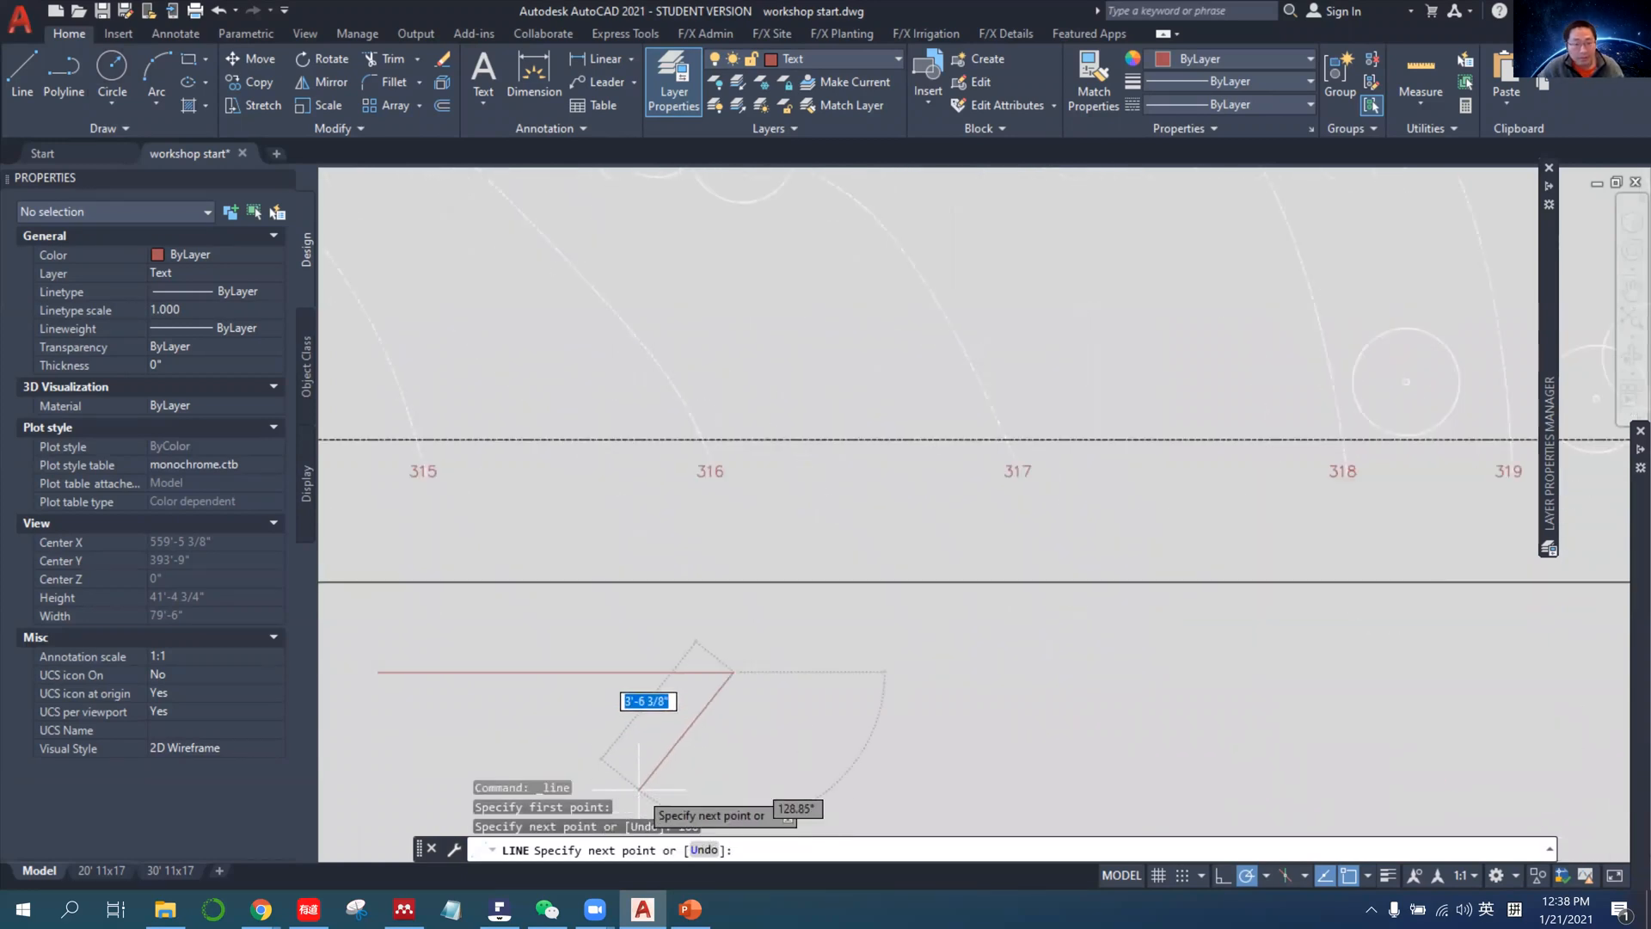
{"action": "key", "text": "Escape"}
{"action": "left_click", "coordinate": [651, 672]}
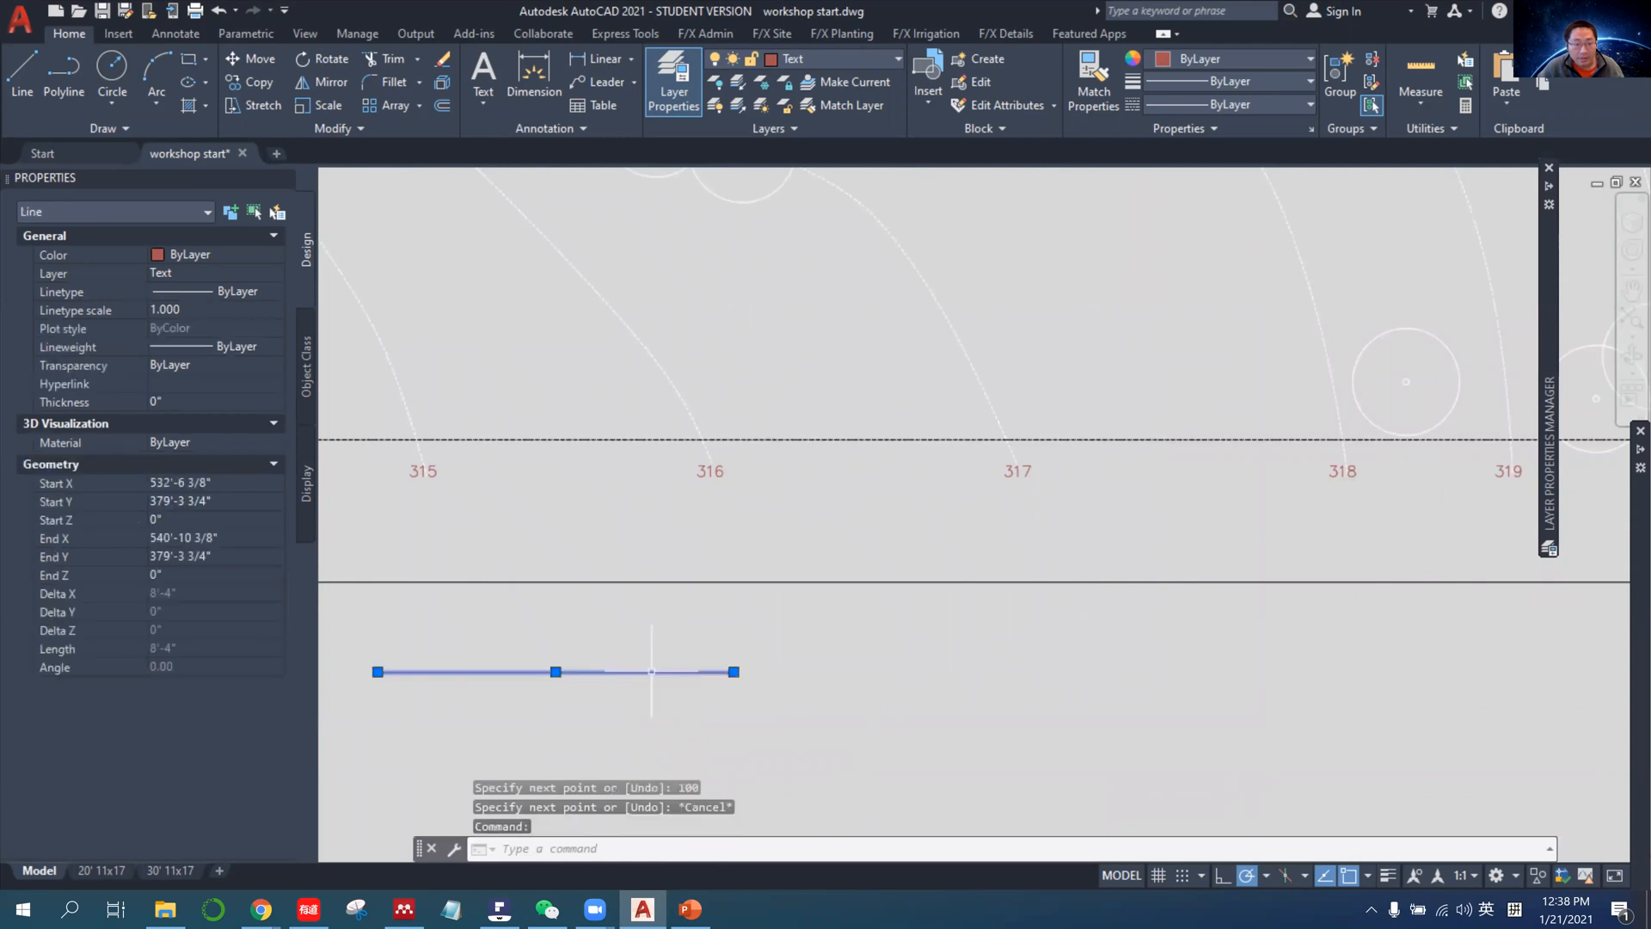
{"action": "mouse_move", "coordinate": [377, 671]}
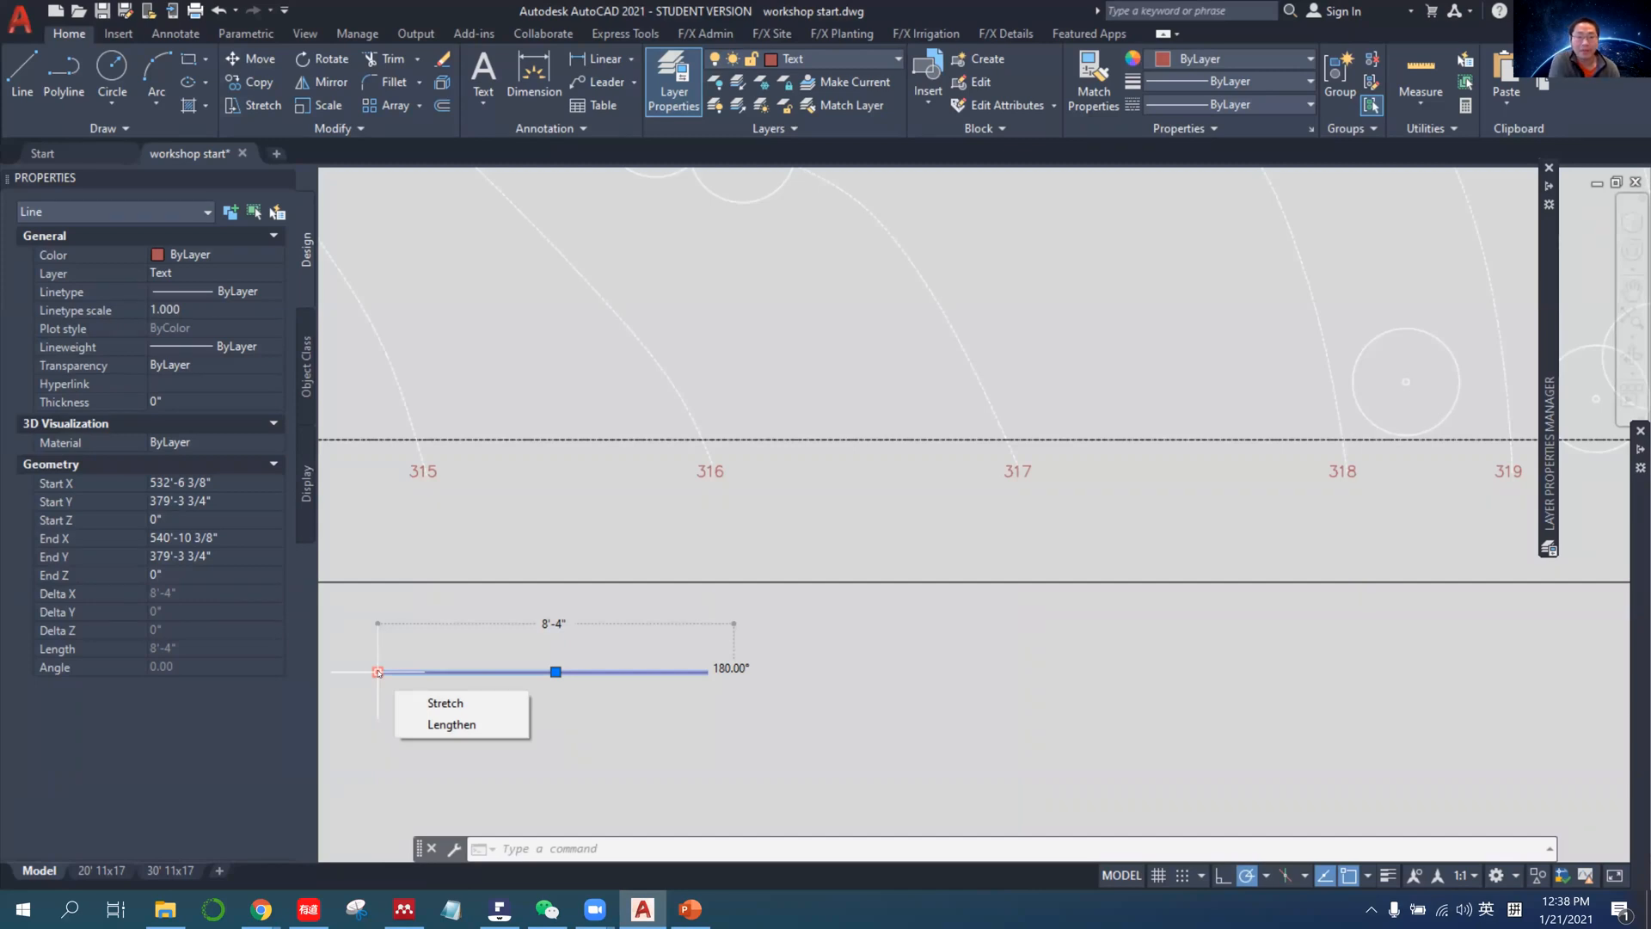
Reopen the Drawing Units settings and look through the angle and length precision options.
{"action": "left_click", "coordinate": [20, 19]}
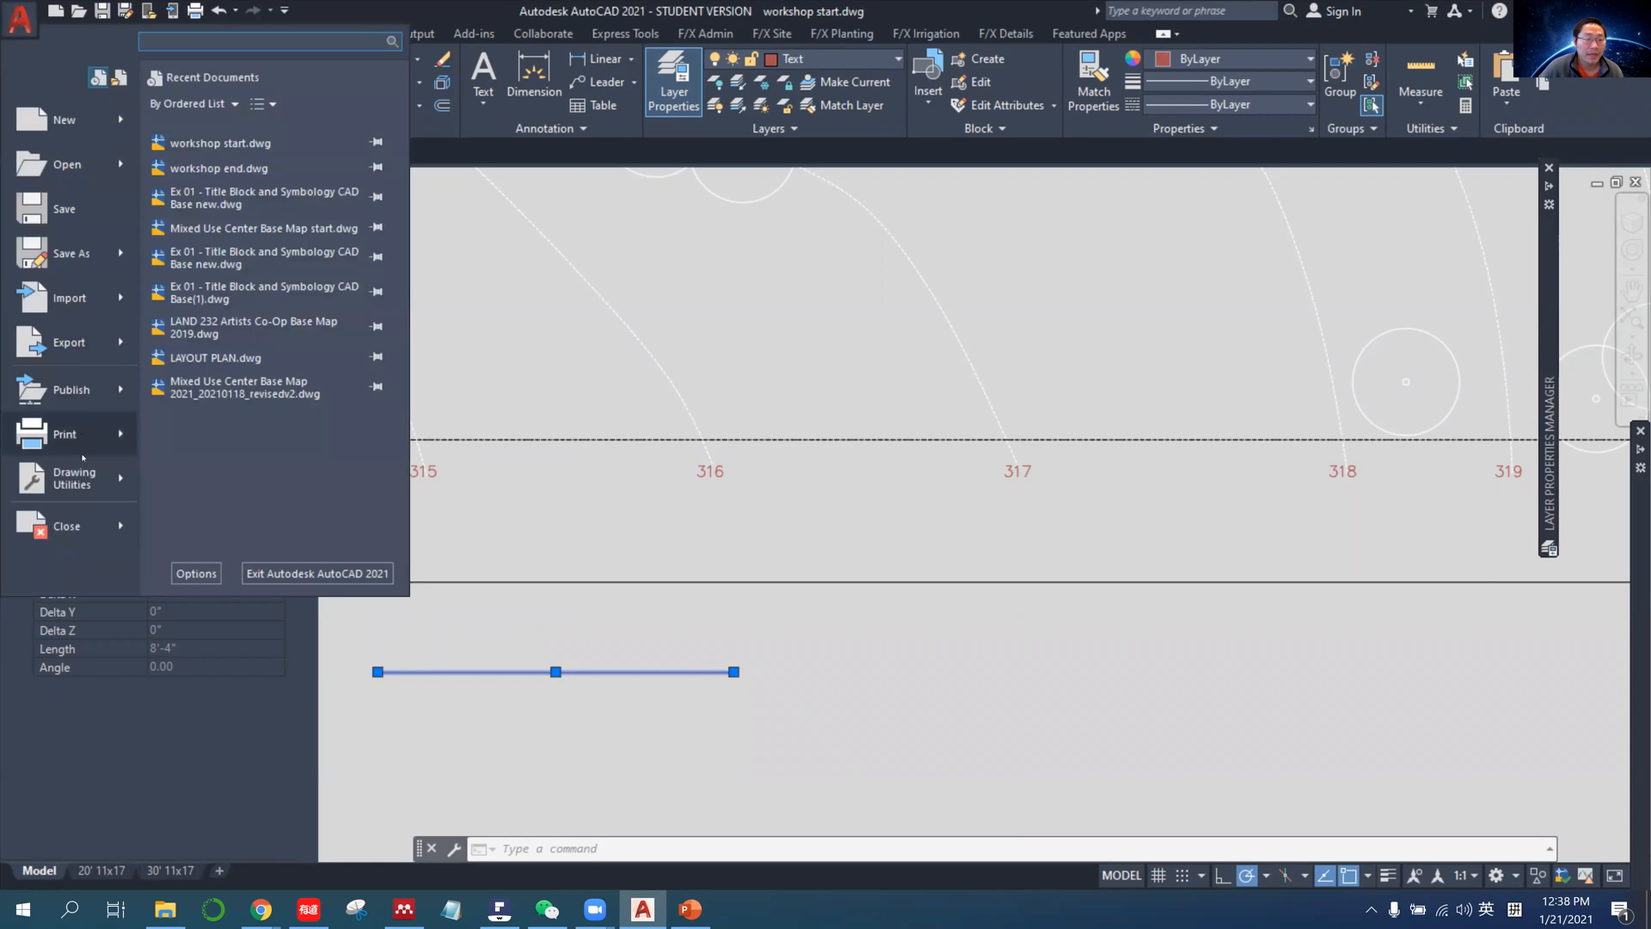
{"action": "mouse_move", "coordinate": [84, 477]}
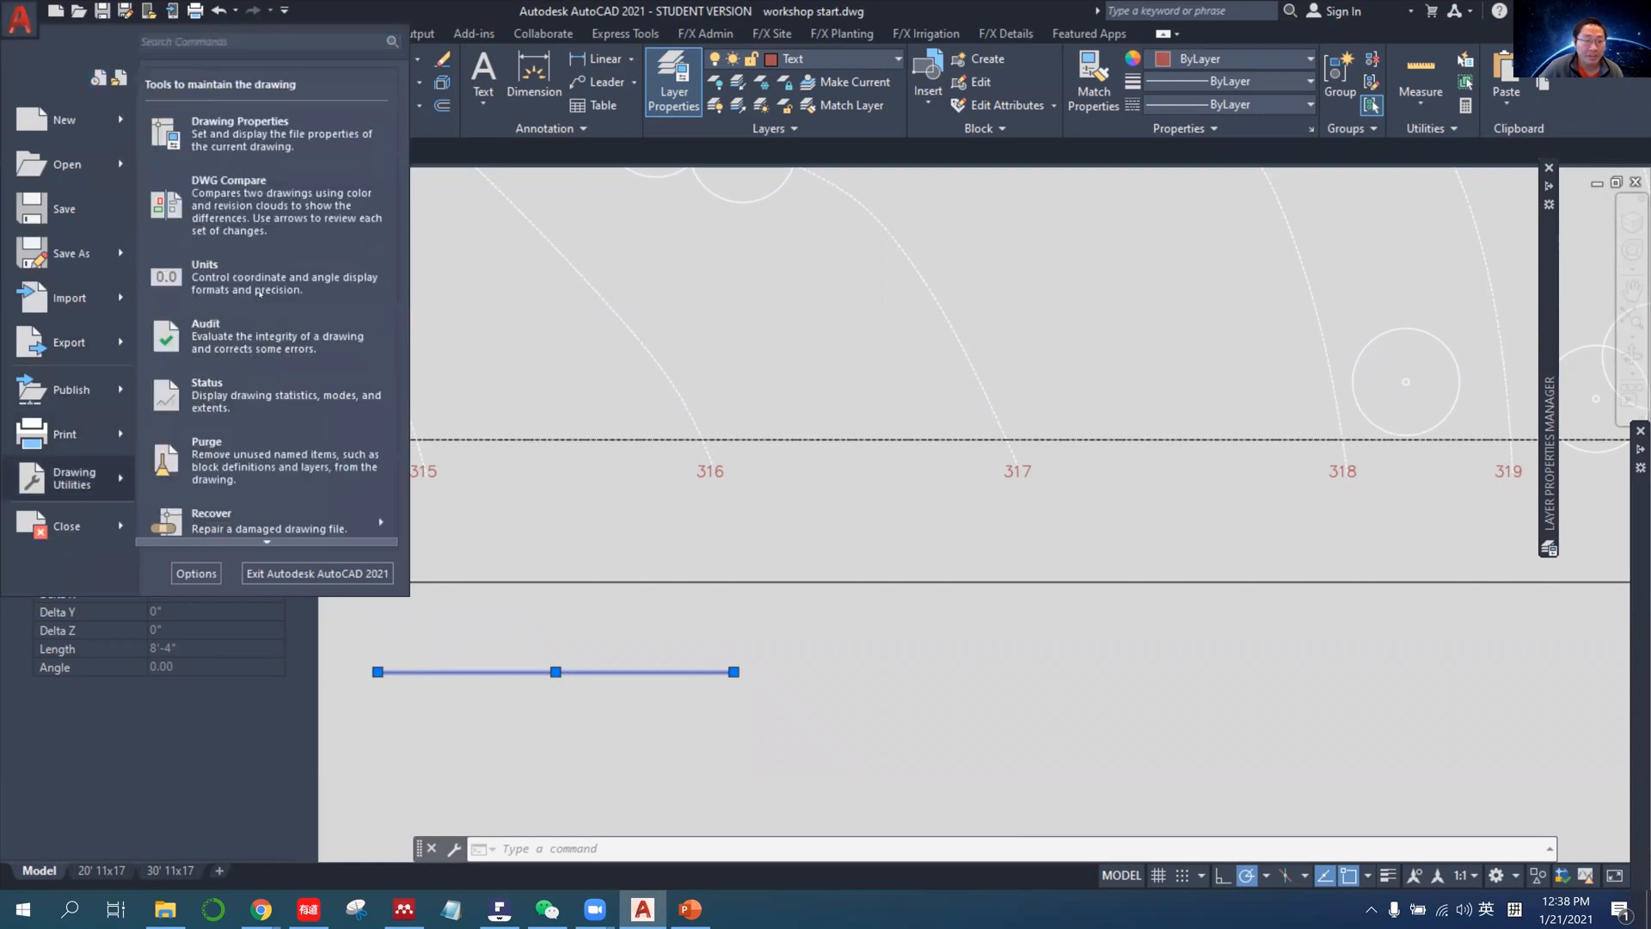
{"action": "left_click", "coordinate": [259, 293]}
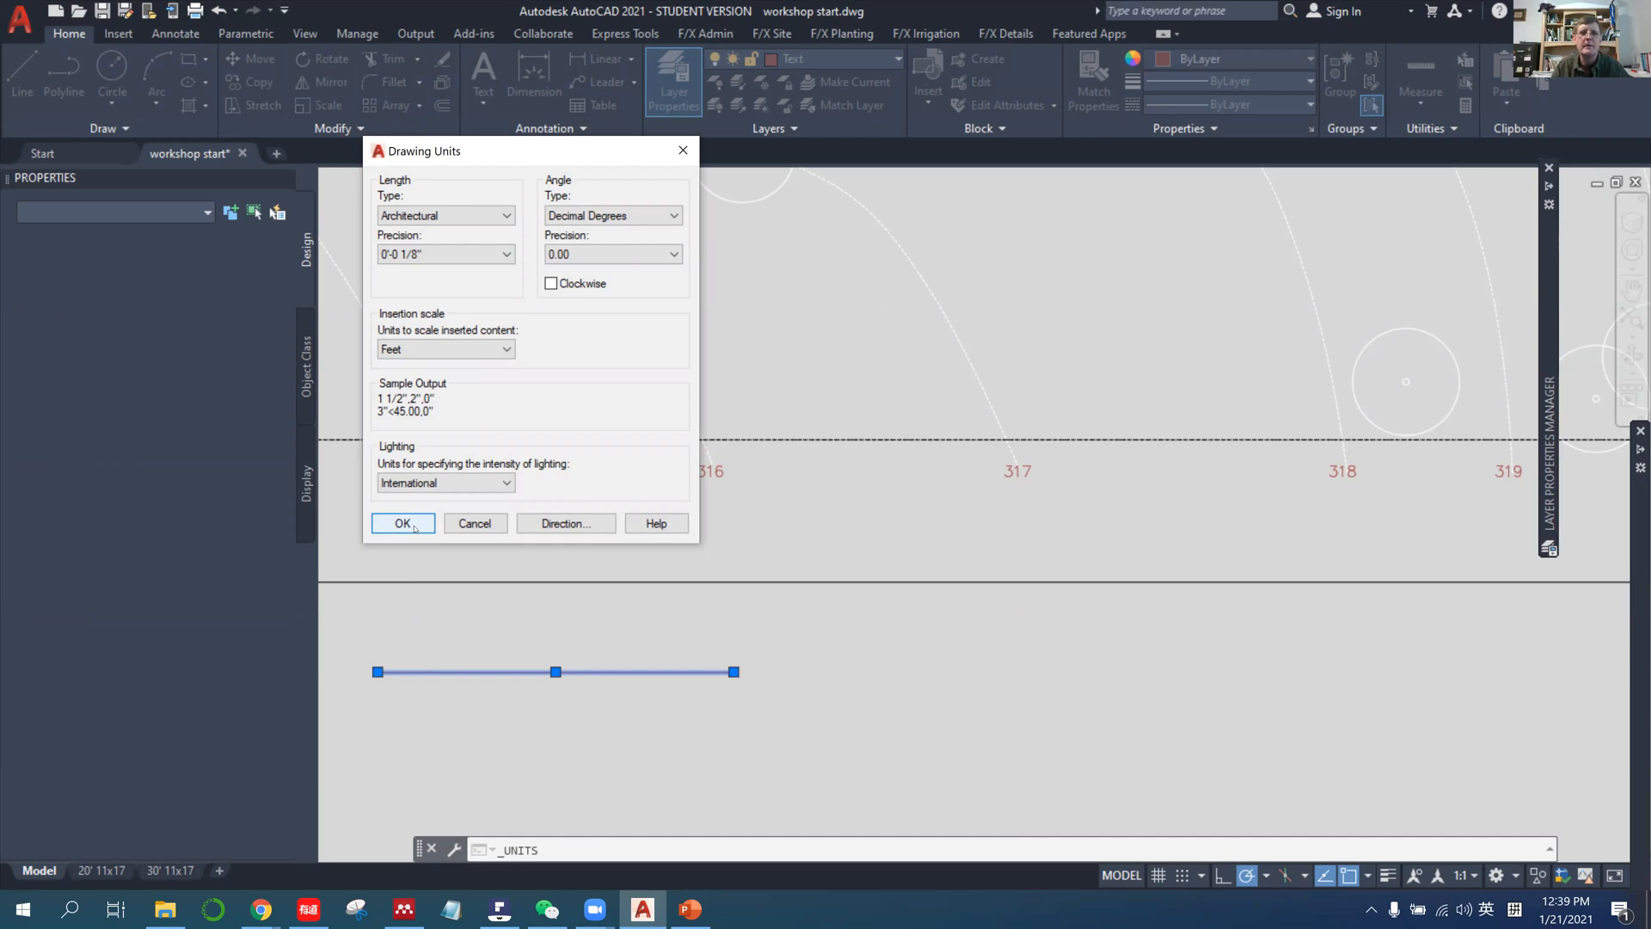
{"action": "left_click", "coordinate": [601, 258]}
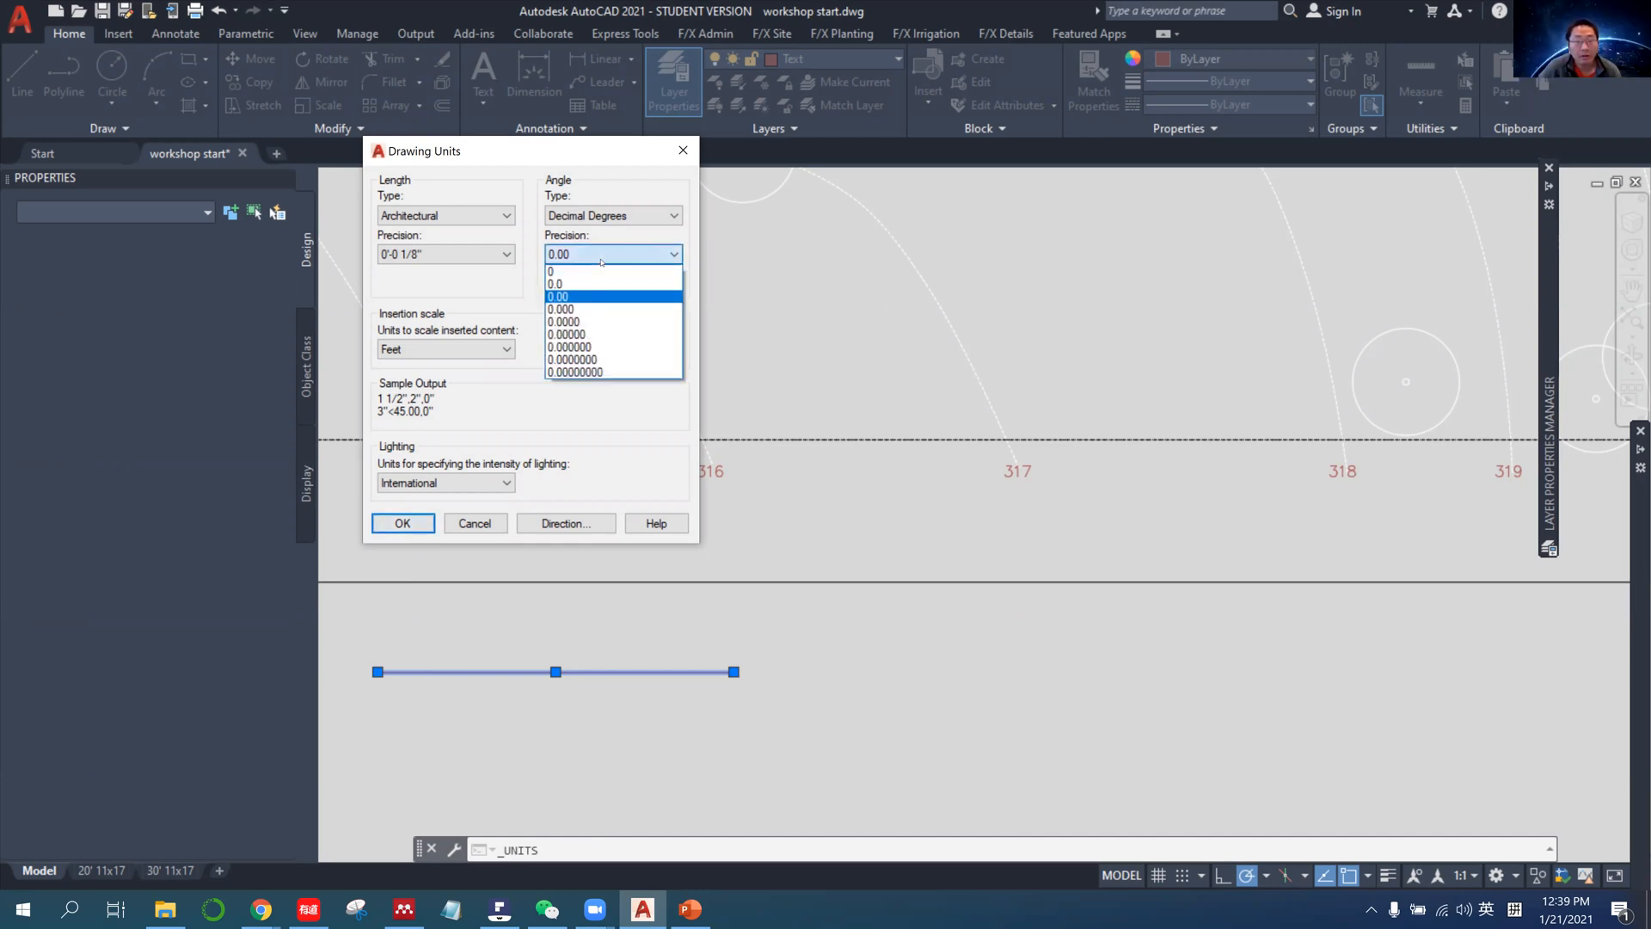
{"action": "left_click", "coordinate": [601, 258]}
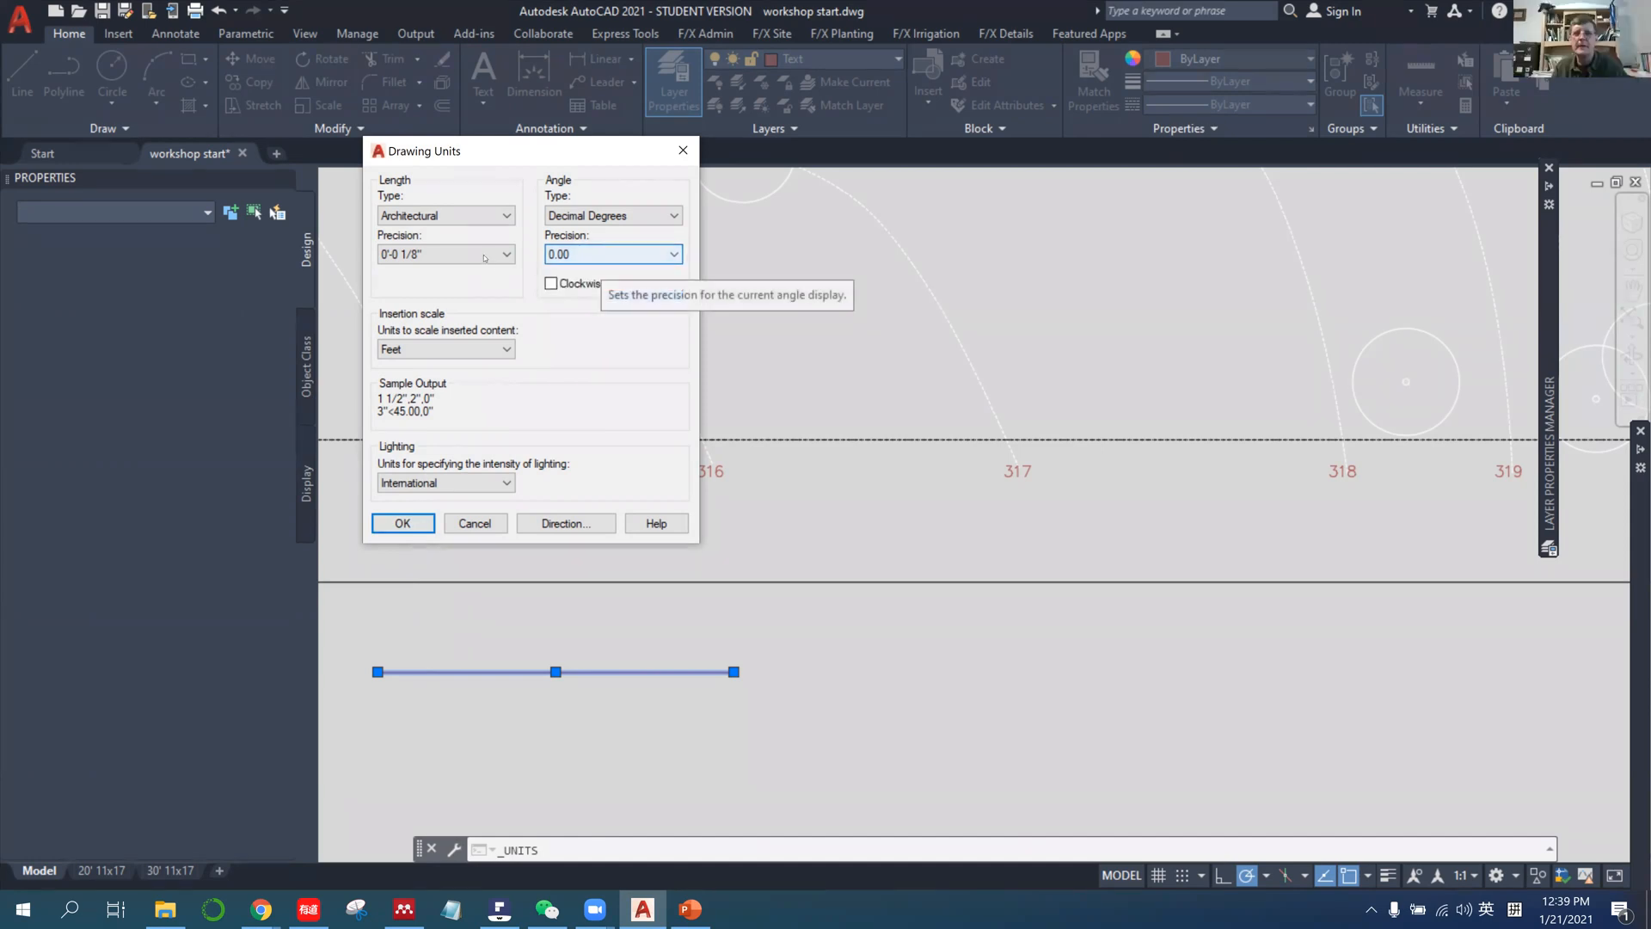
{"action": "left_click", "coordinate": [485, 254]}
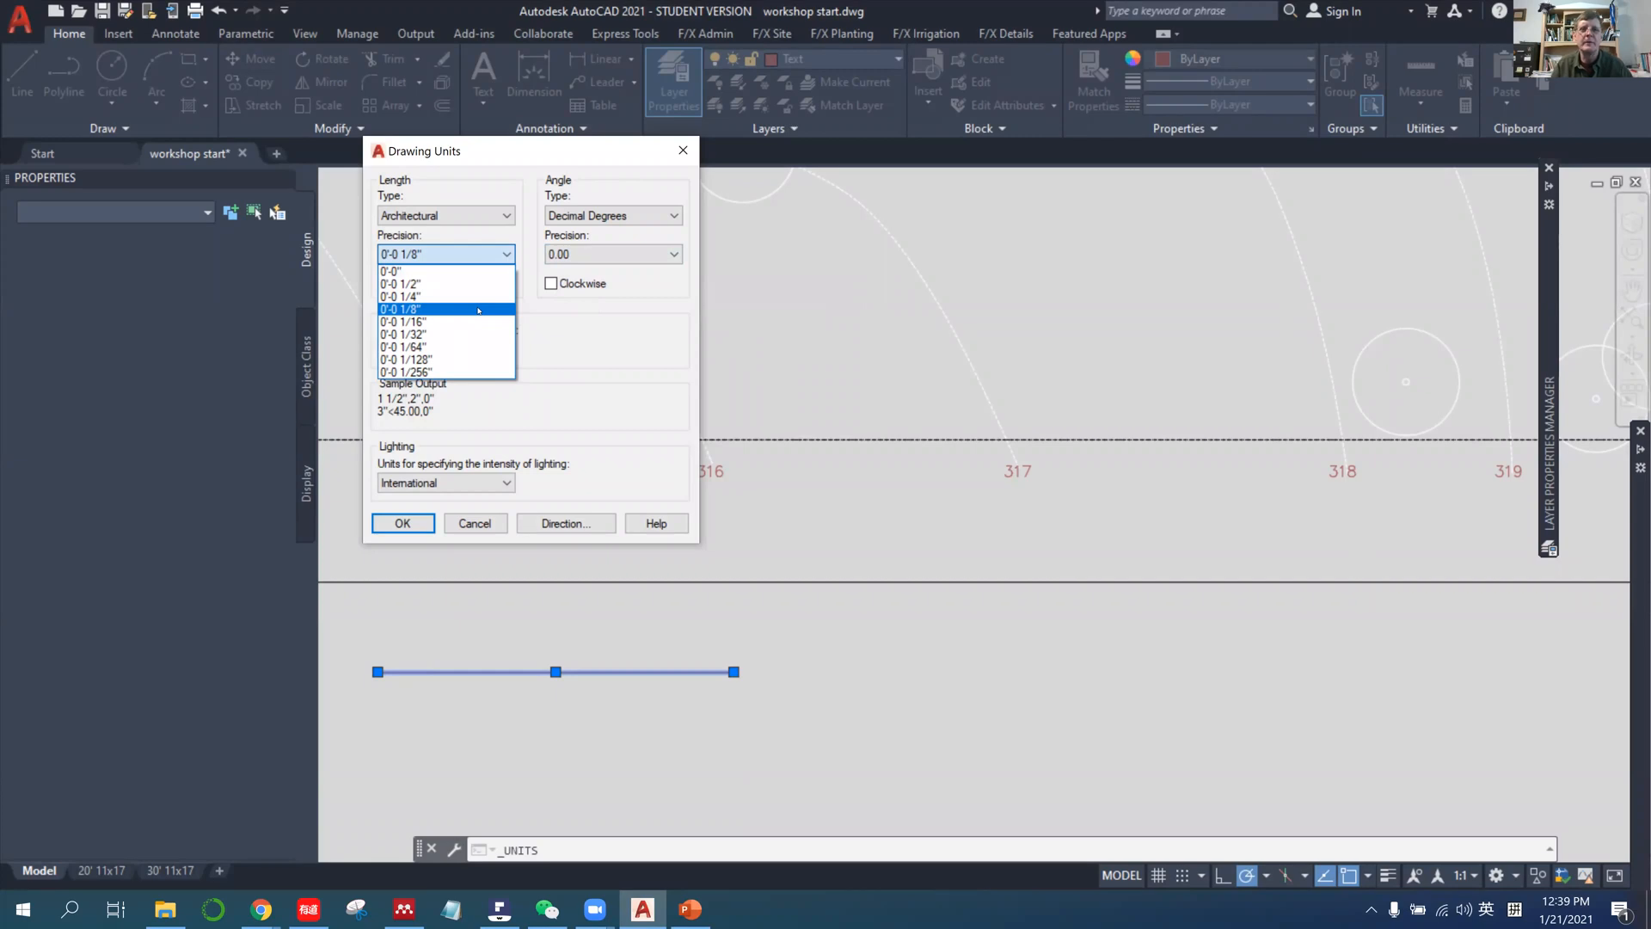
{"action": "left_click", "coordinate": [485, 255]}
{"action": "left_click", "coordinate": [485, 256]}
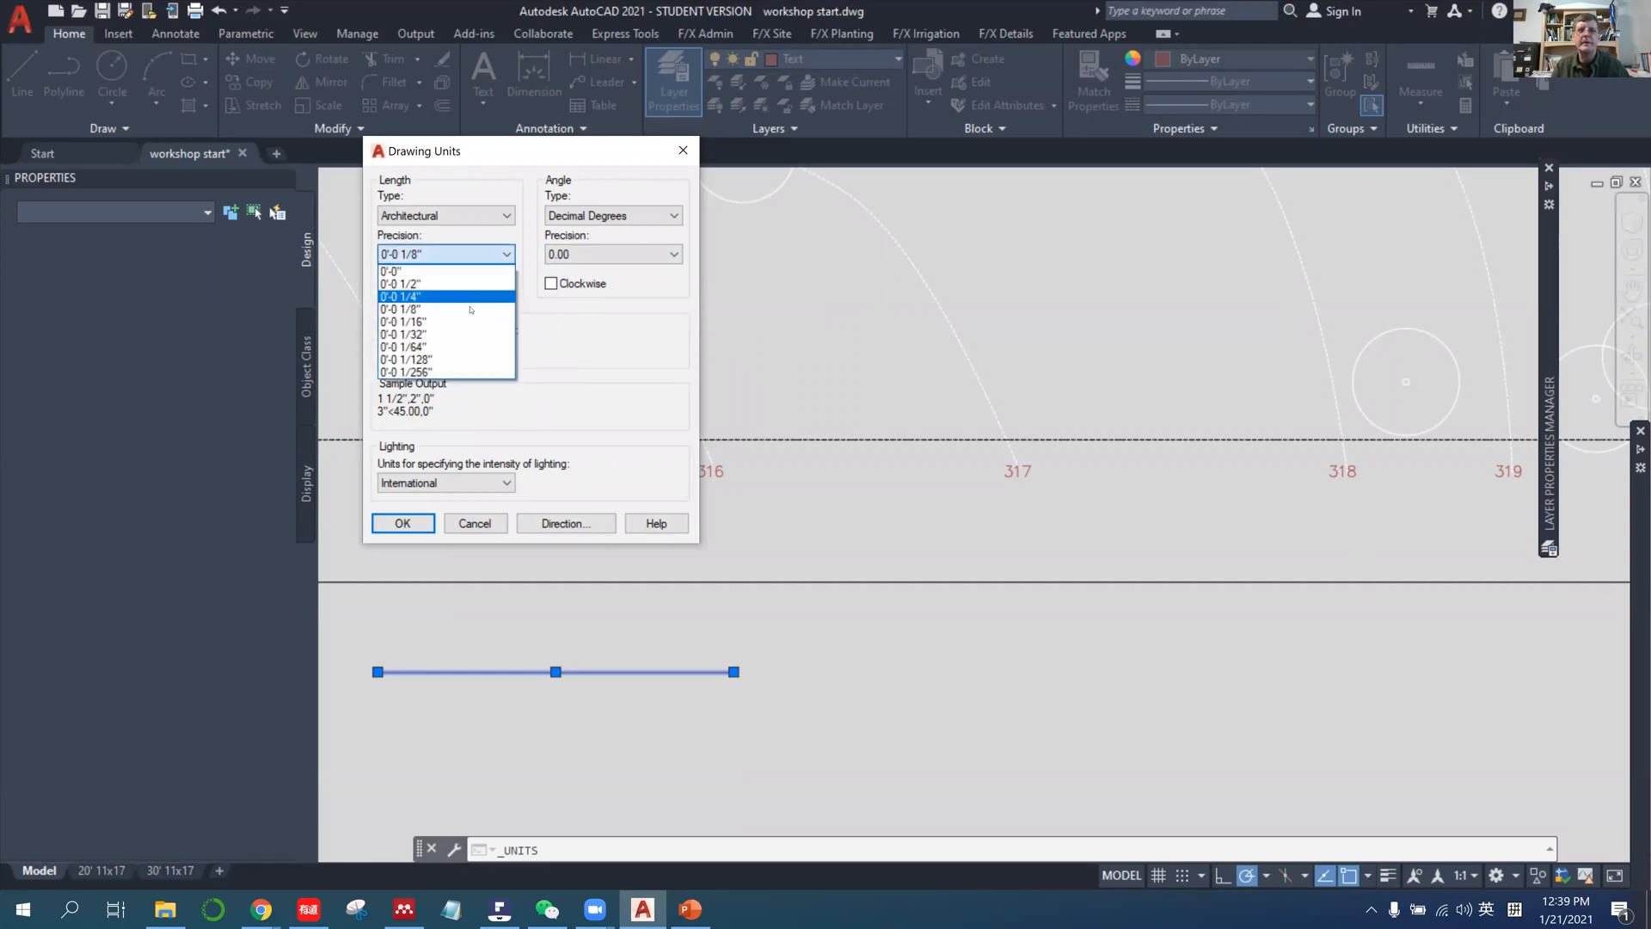
{"action": "left_click", "coordinate": [474, 280]}
Set the architectural length precision to 0'-0" and accept the updated unit settings.
{"action": "left_click", "coordinate": [475, 255]}
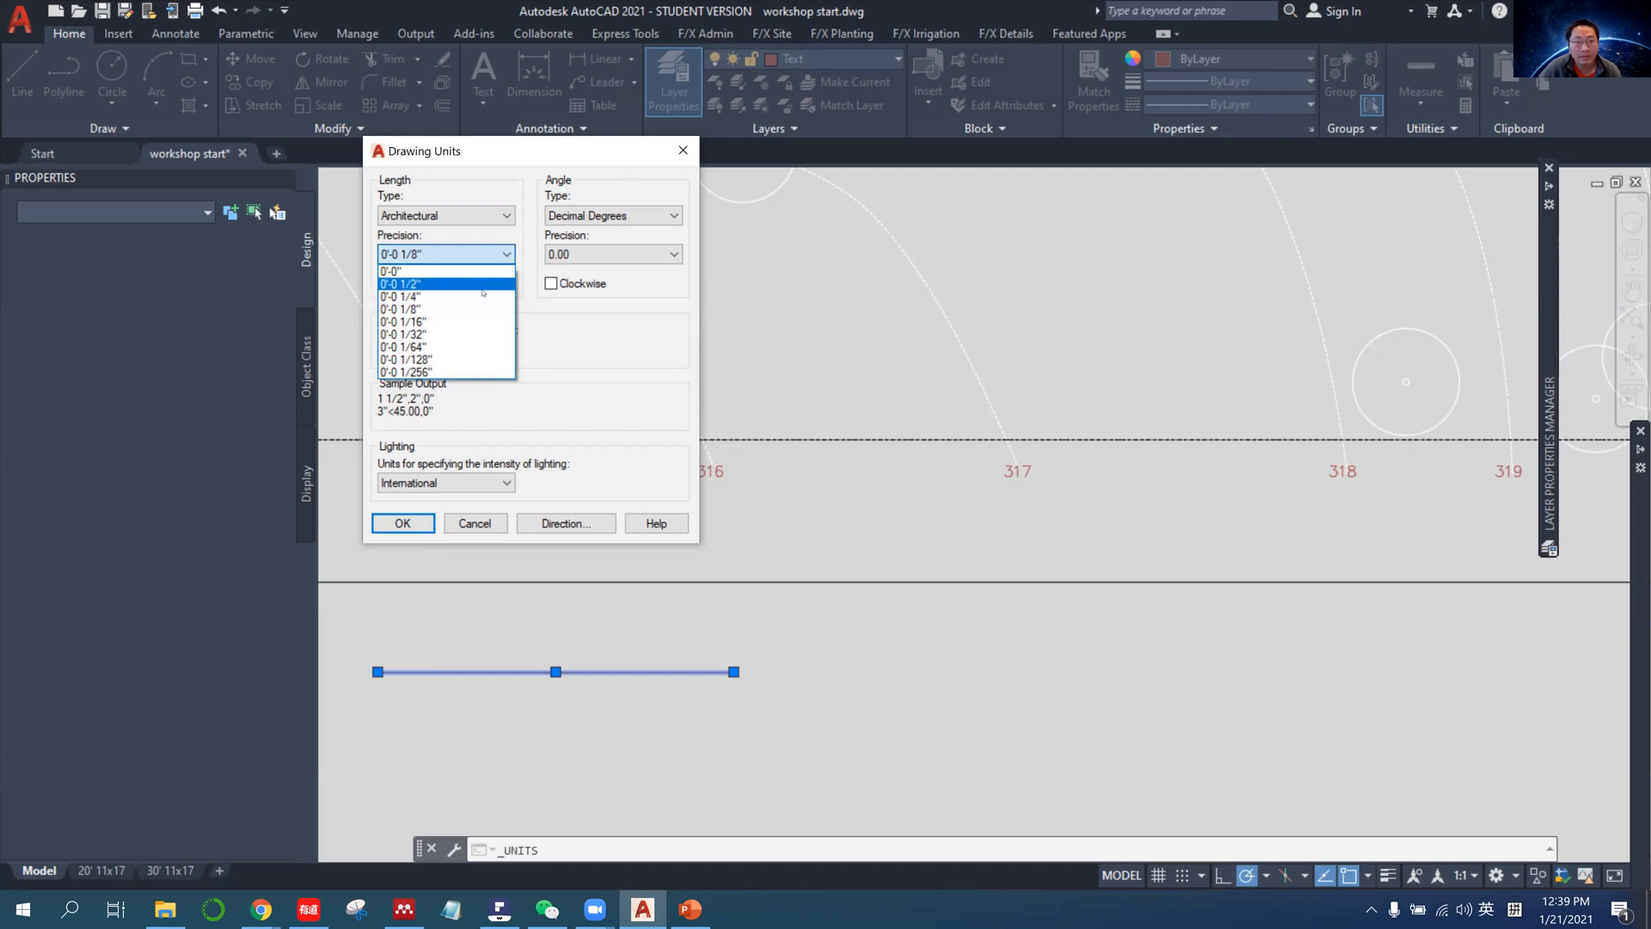
{"action": "left_click", "coordinate": [483, 284]}
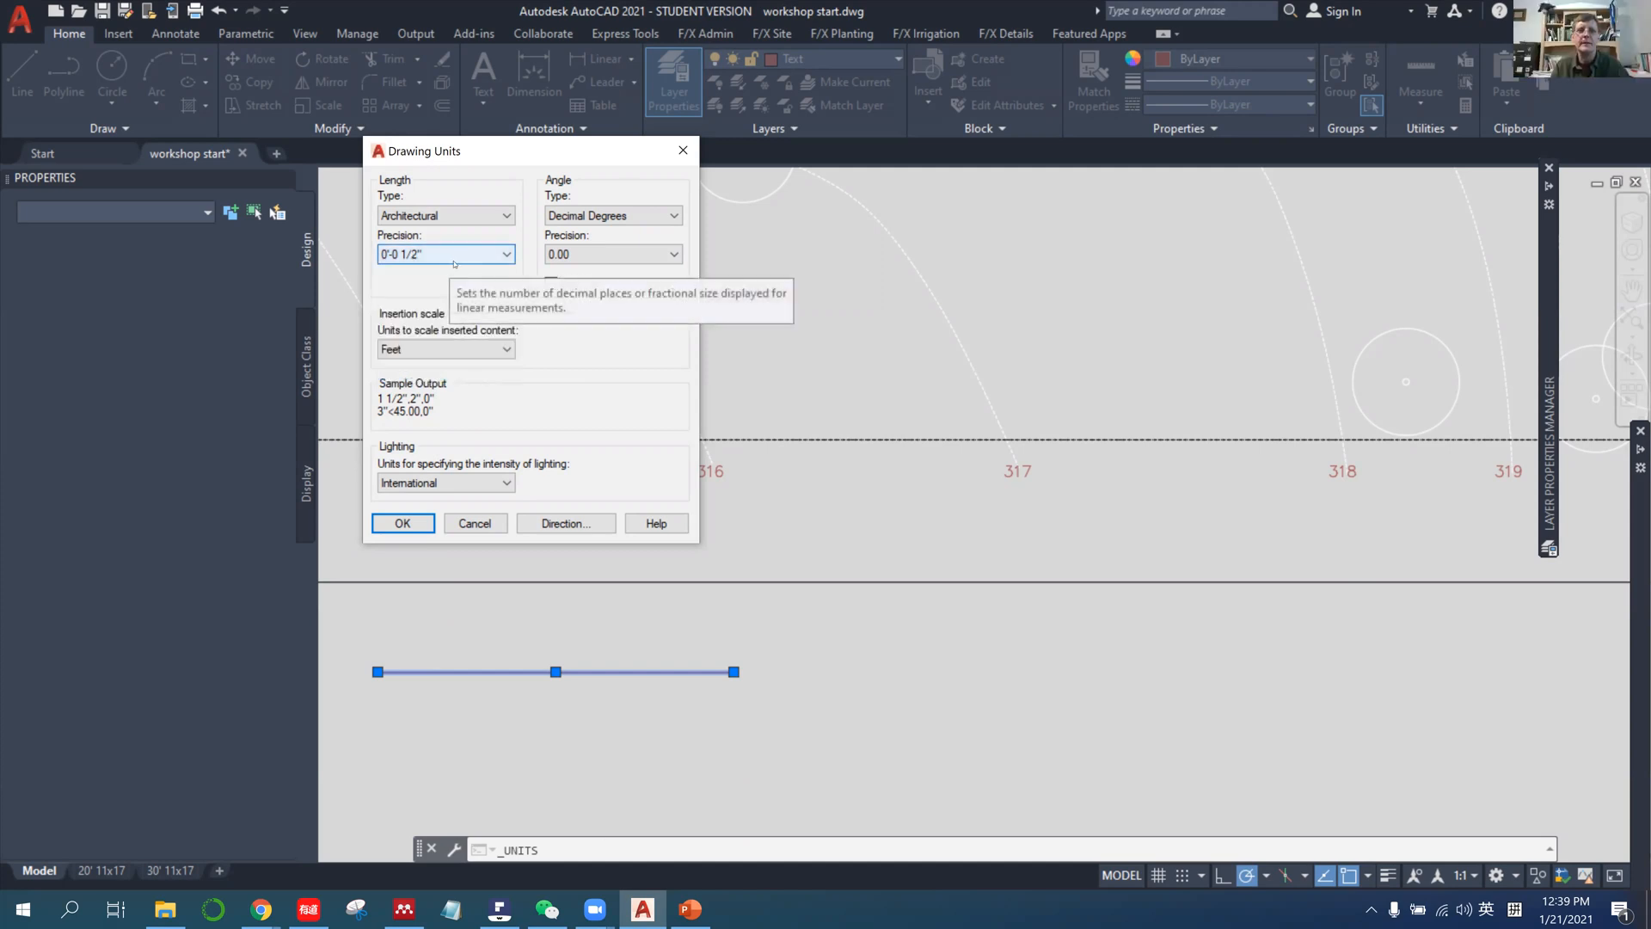
{"action": "left_click", "coordinate": [454, 257]}
{"action": "left_click", "coordinate": [383, 267]}
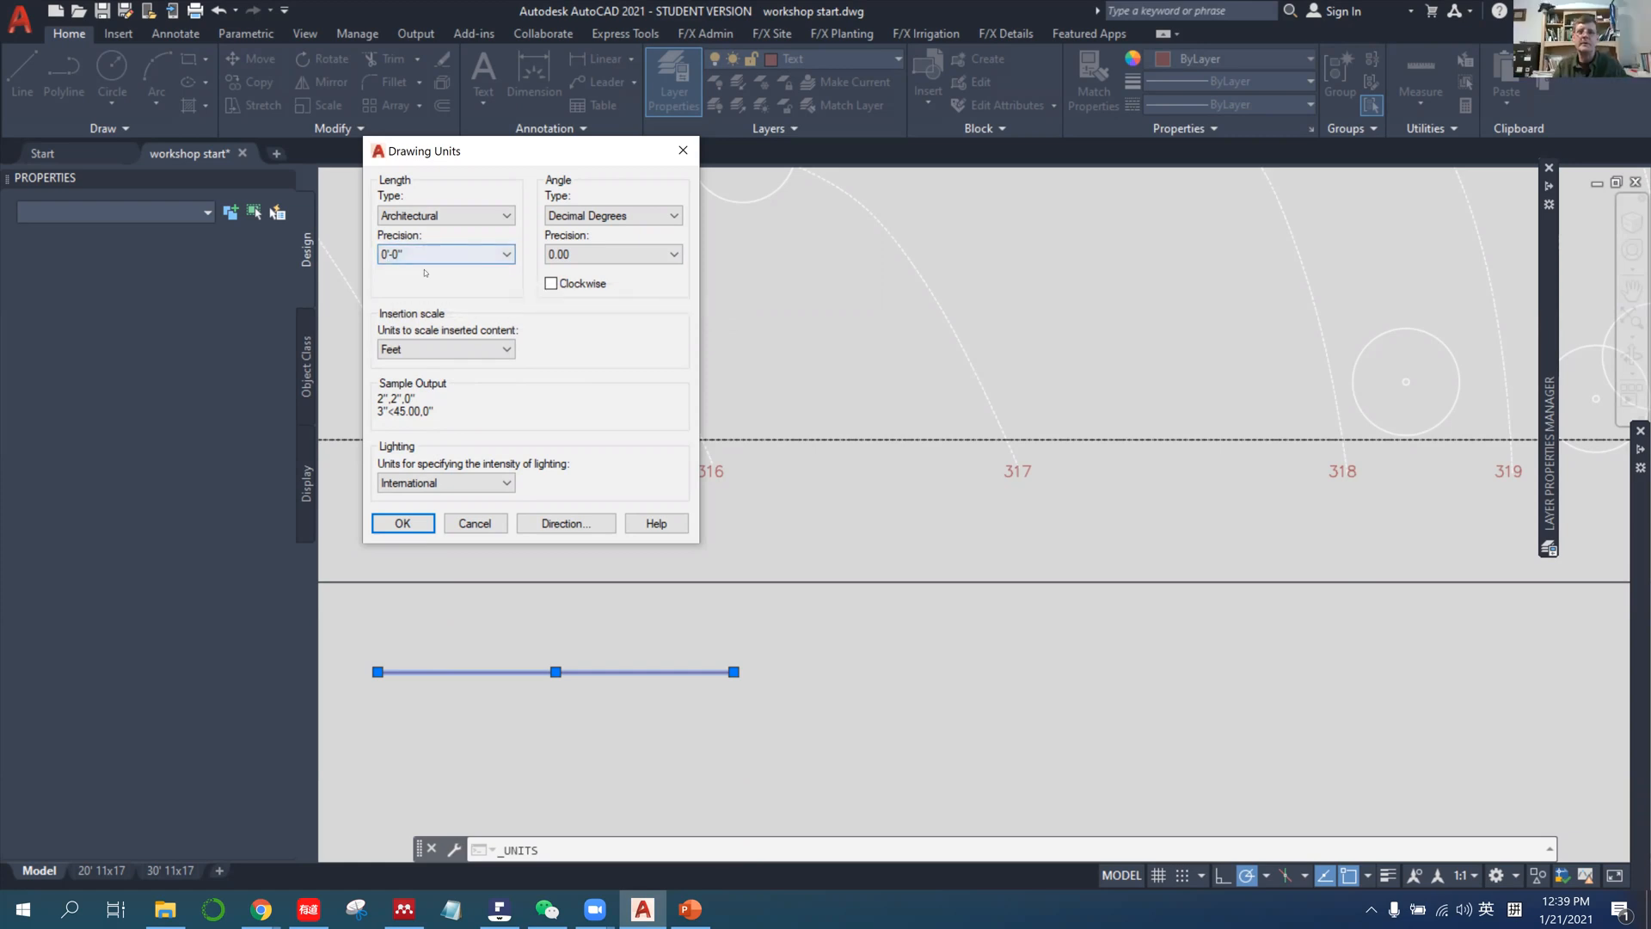
{"action": "left_click", "coordinate": [466, 258]}
{"action": "left_click", "coordinate": [466, 261]}
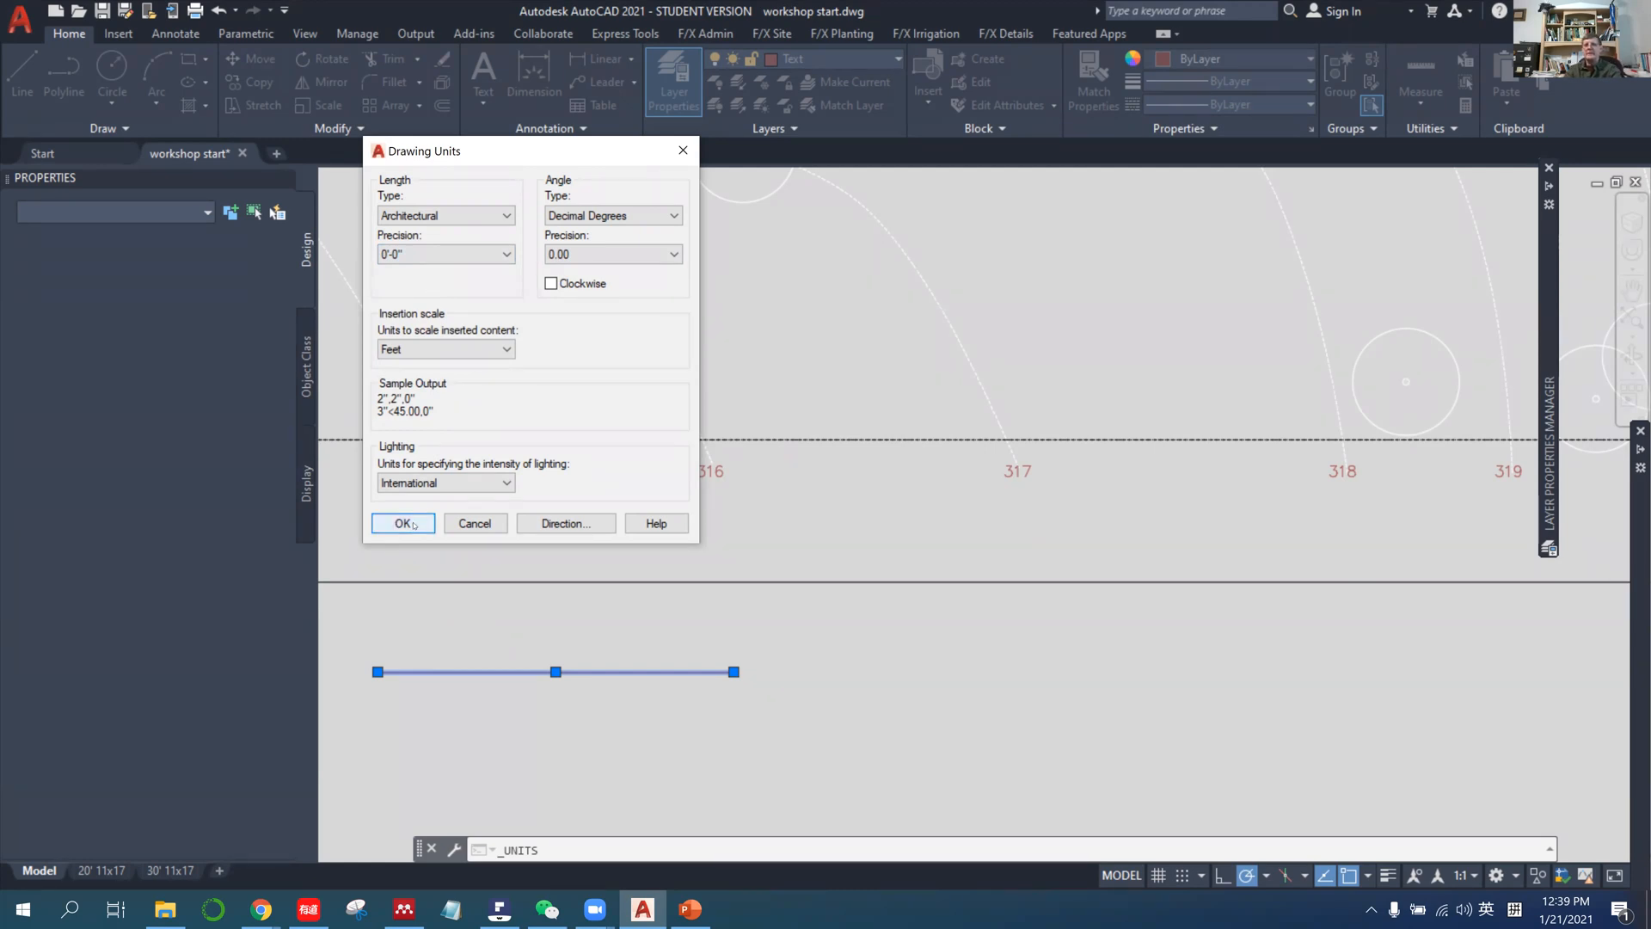
{"action": "left_click", "coordinate": [426, 256]}
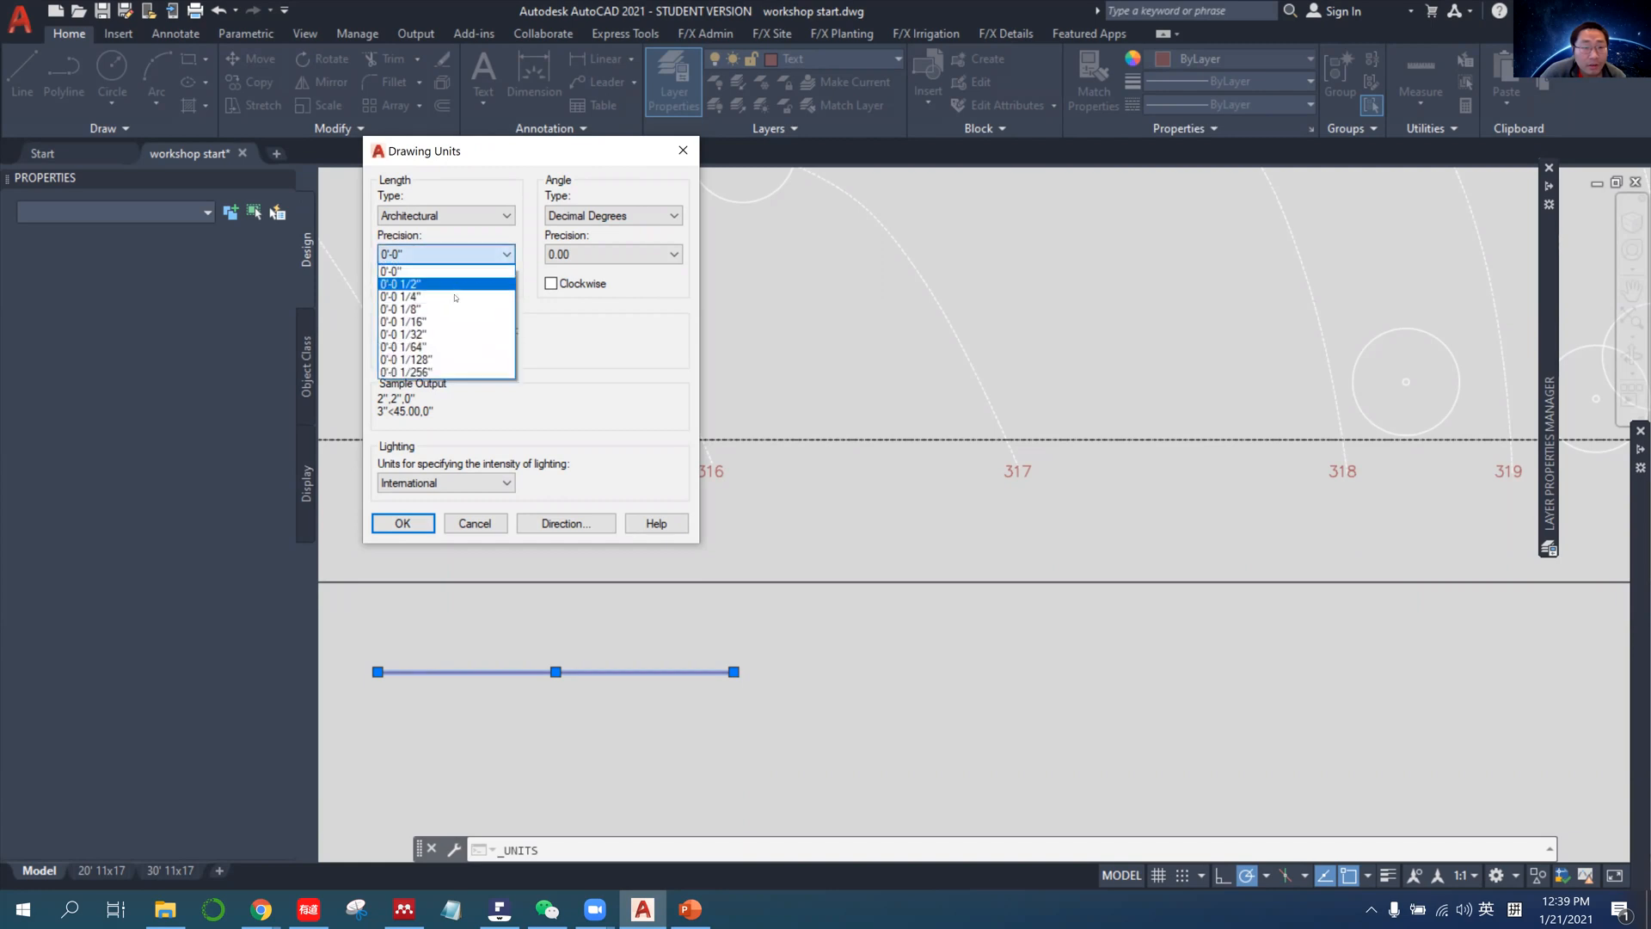
{"action": "left_click", "coordinate": [404, 271]}
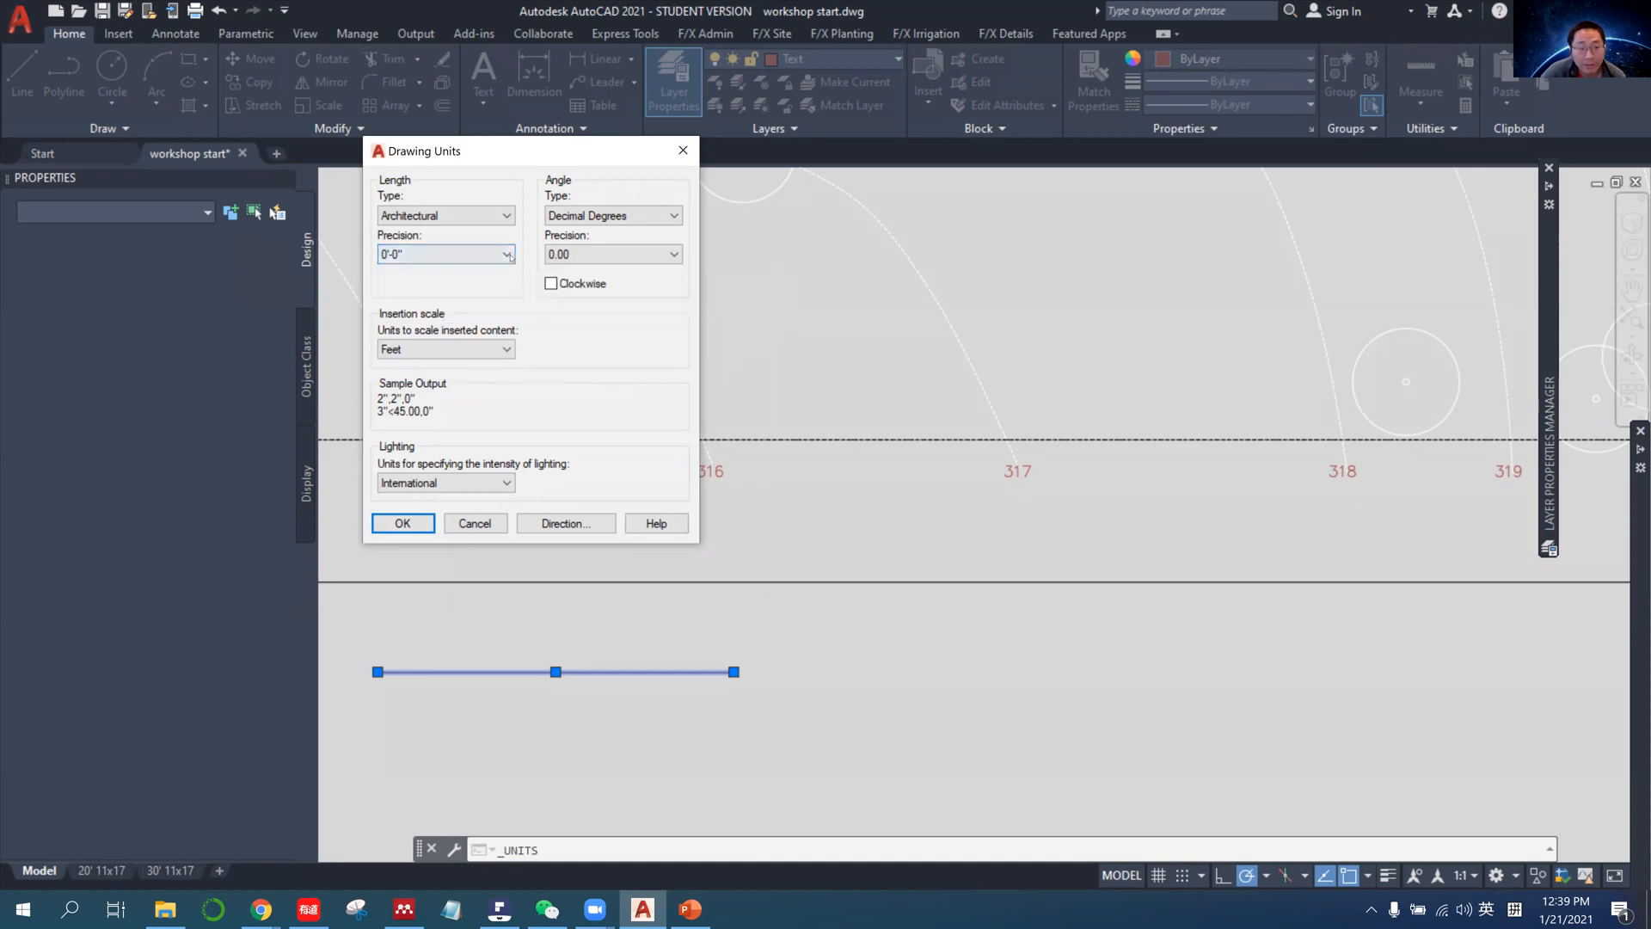
{"action": "left_click", "coordinate": [468, 255]}
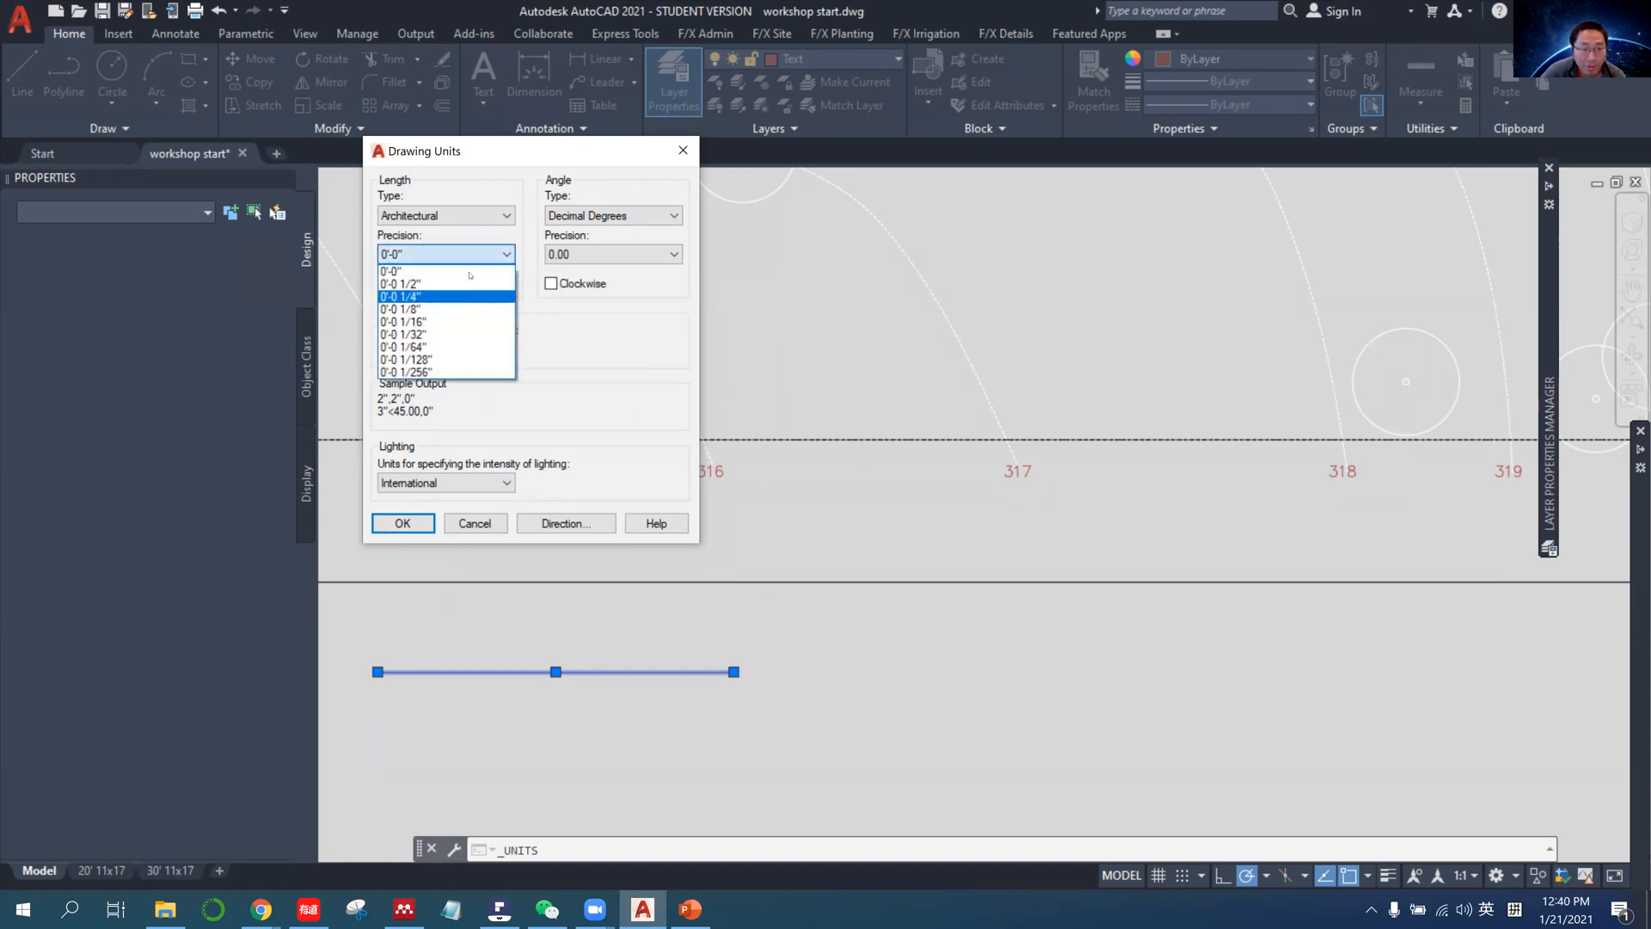
{"action": "left_click", "coordinate": [447, 270]}
{"action": "left_click", "coordinate": [424, 519]}
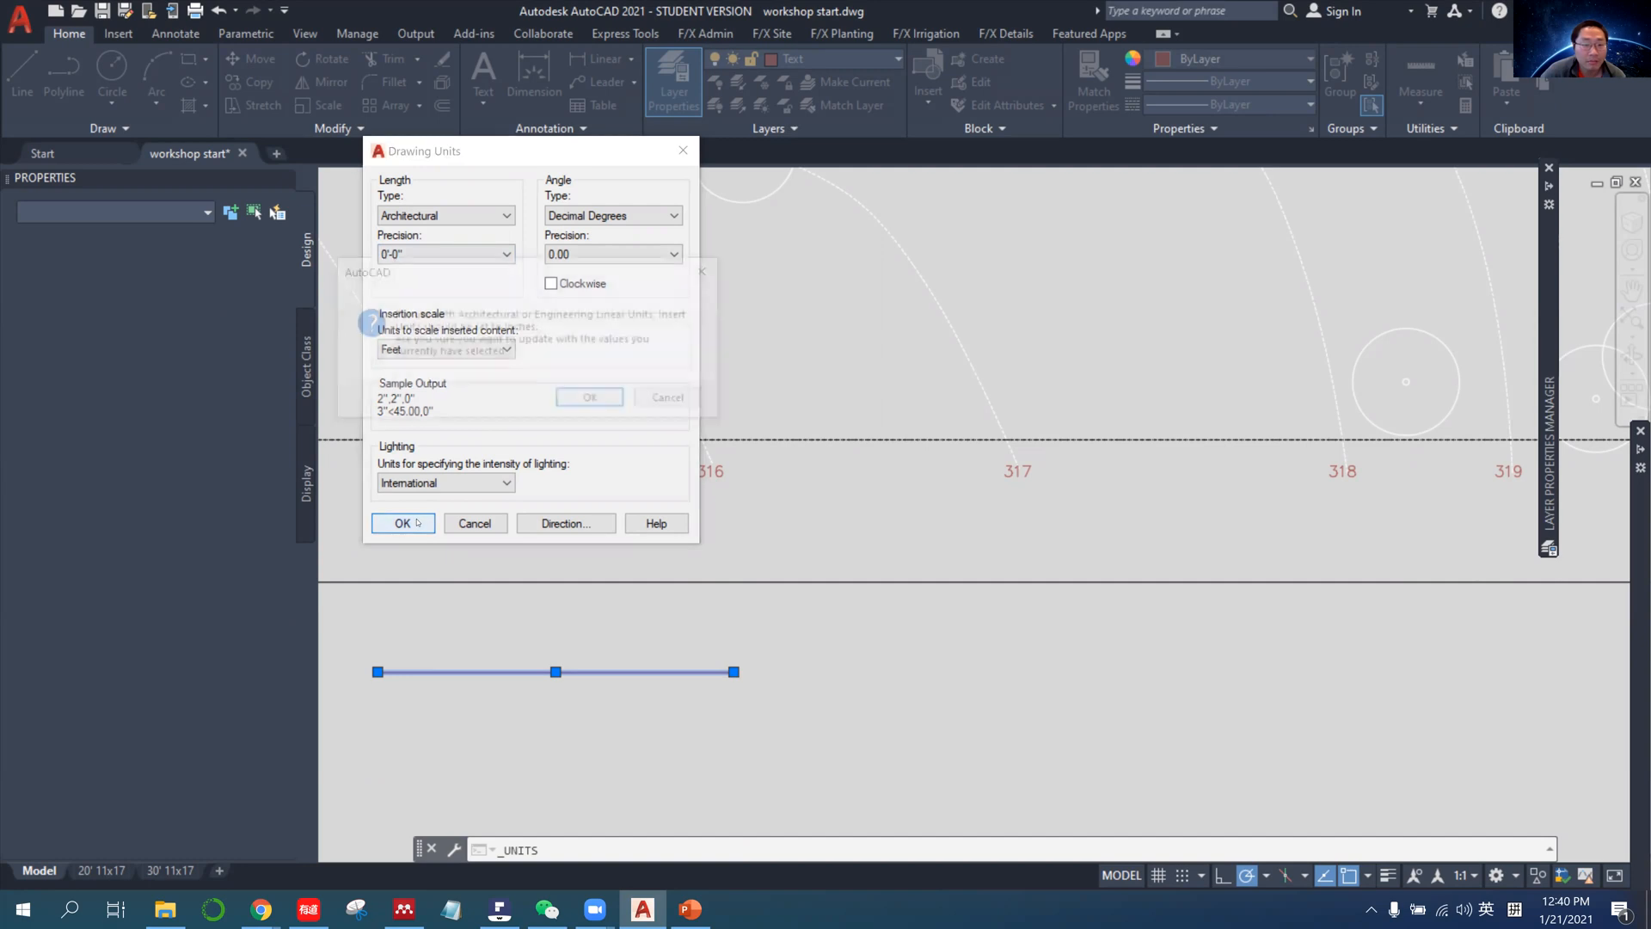
{"action": "left_click", "coordinate": [596, 401]}
{"action": "scroll", "coordinate": [859, 583], "scroll_direction": "down", "scroll_amount": 2}
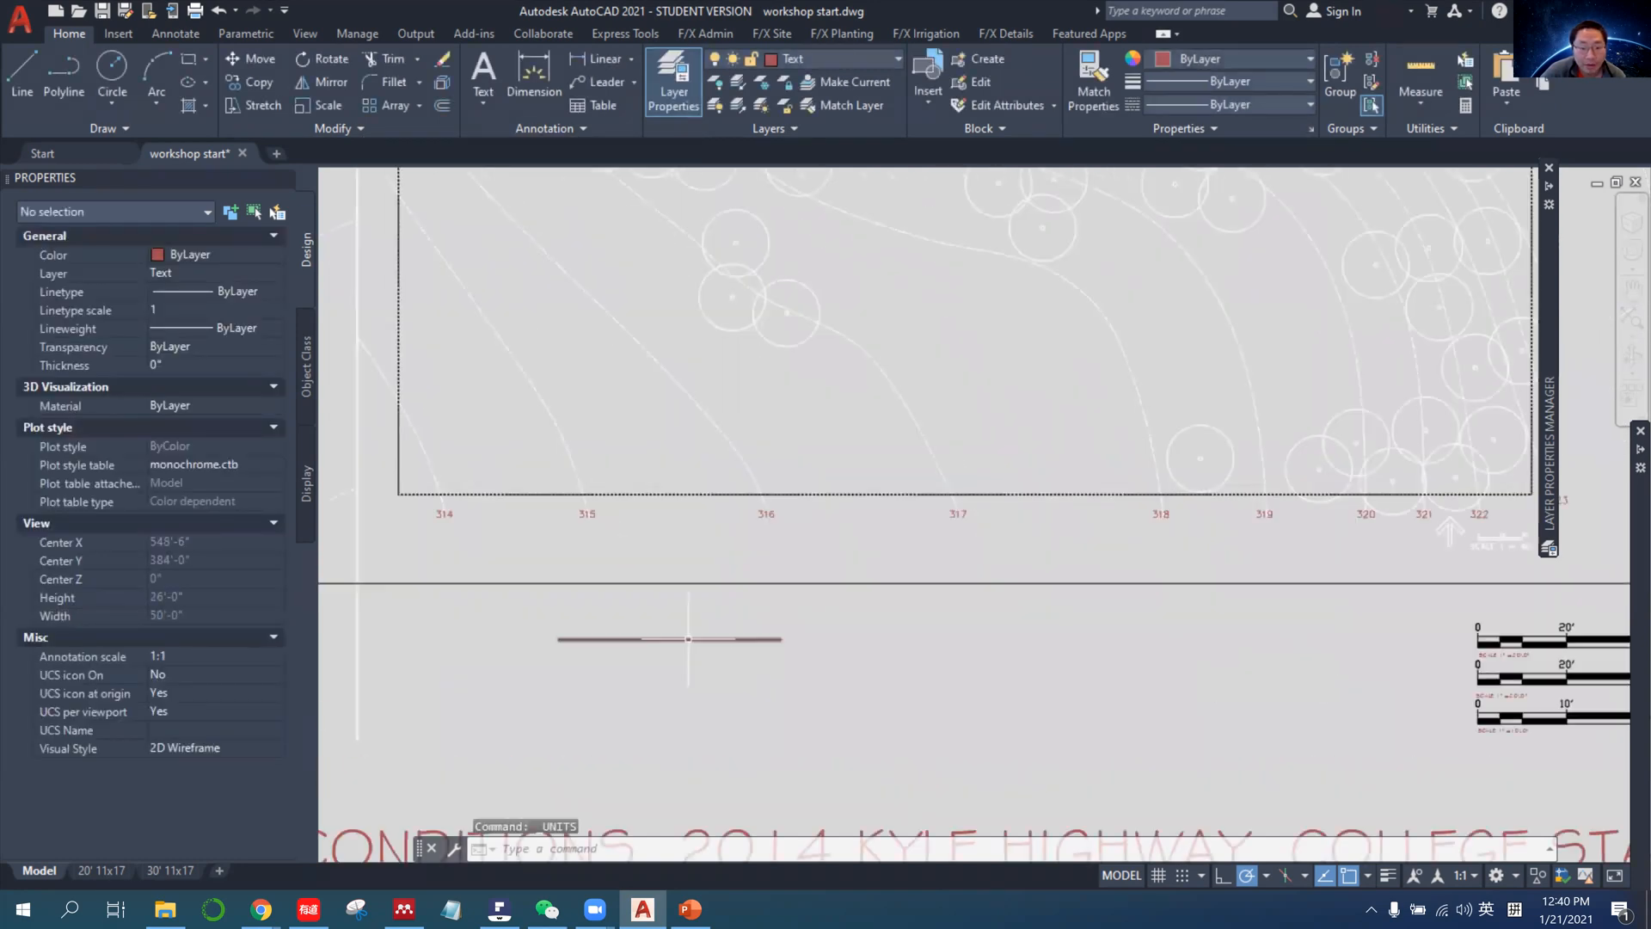
Select the sample line below the site plan's border, try stretching its start point, and delete the line.
{"action": "left_click", "coordinate": [558, 639]}
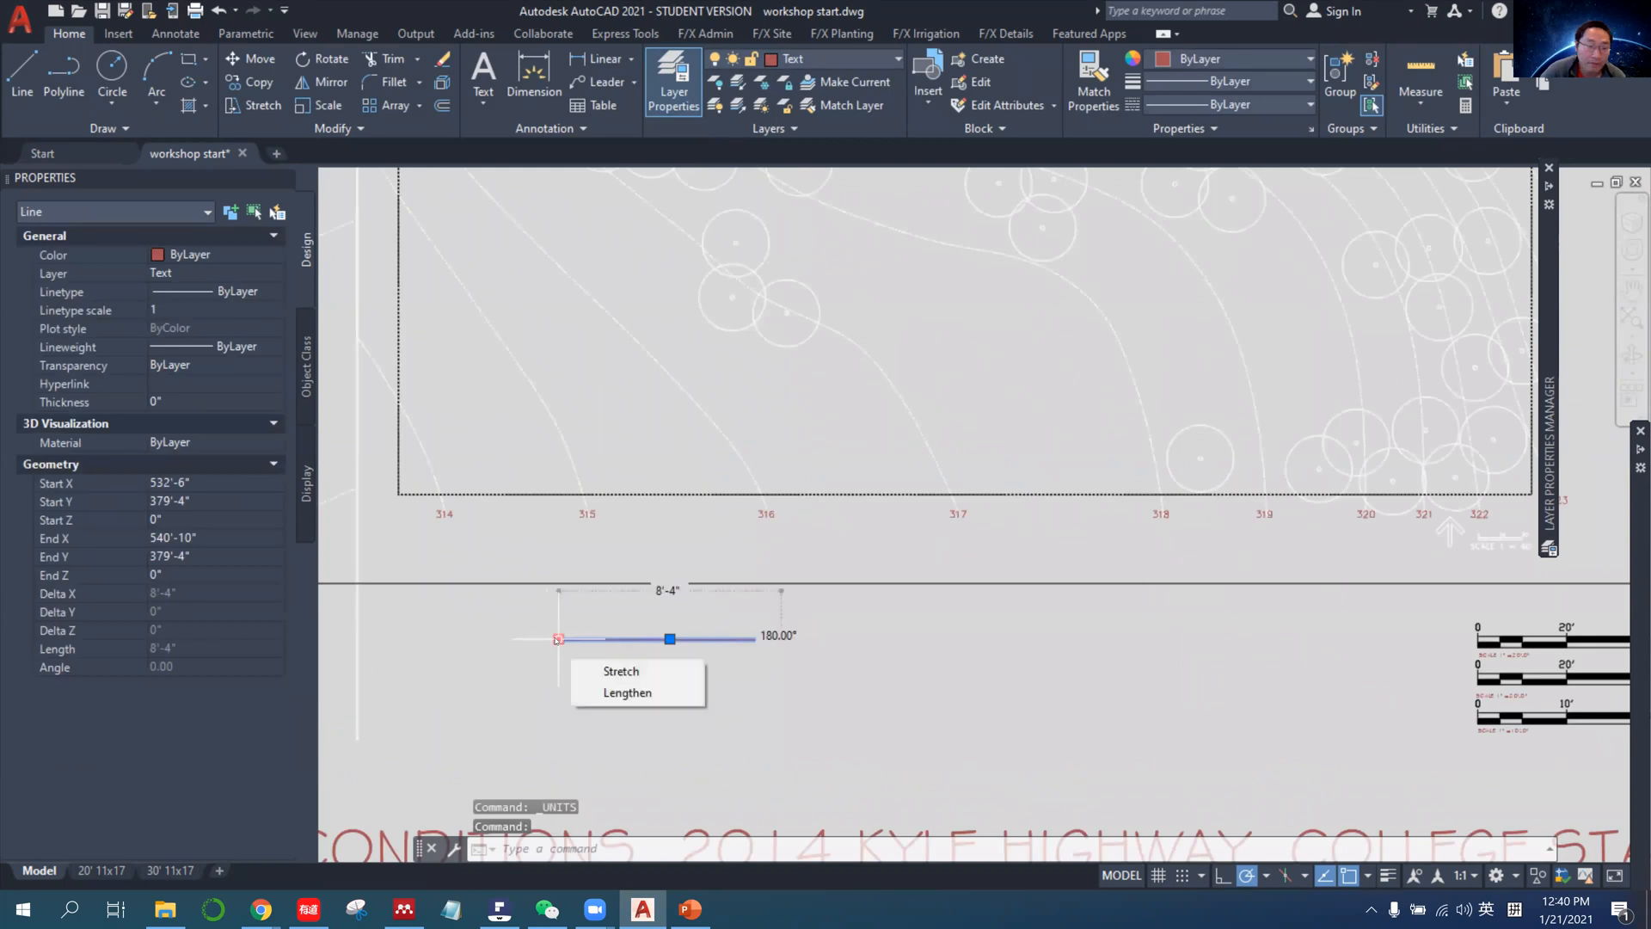
{"action": "left_click", "coordinate": [558, 639]}
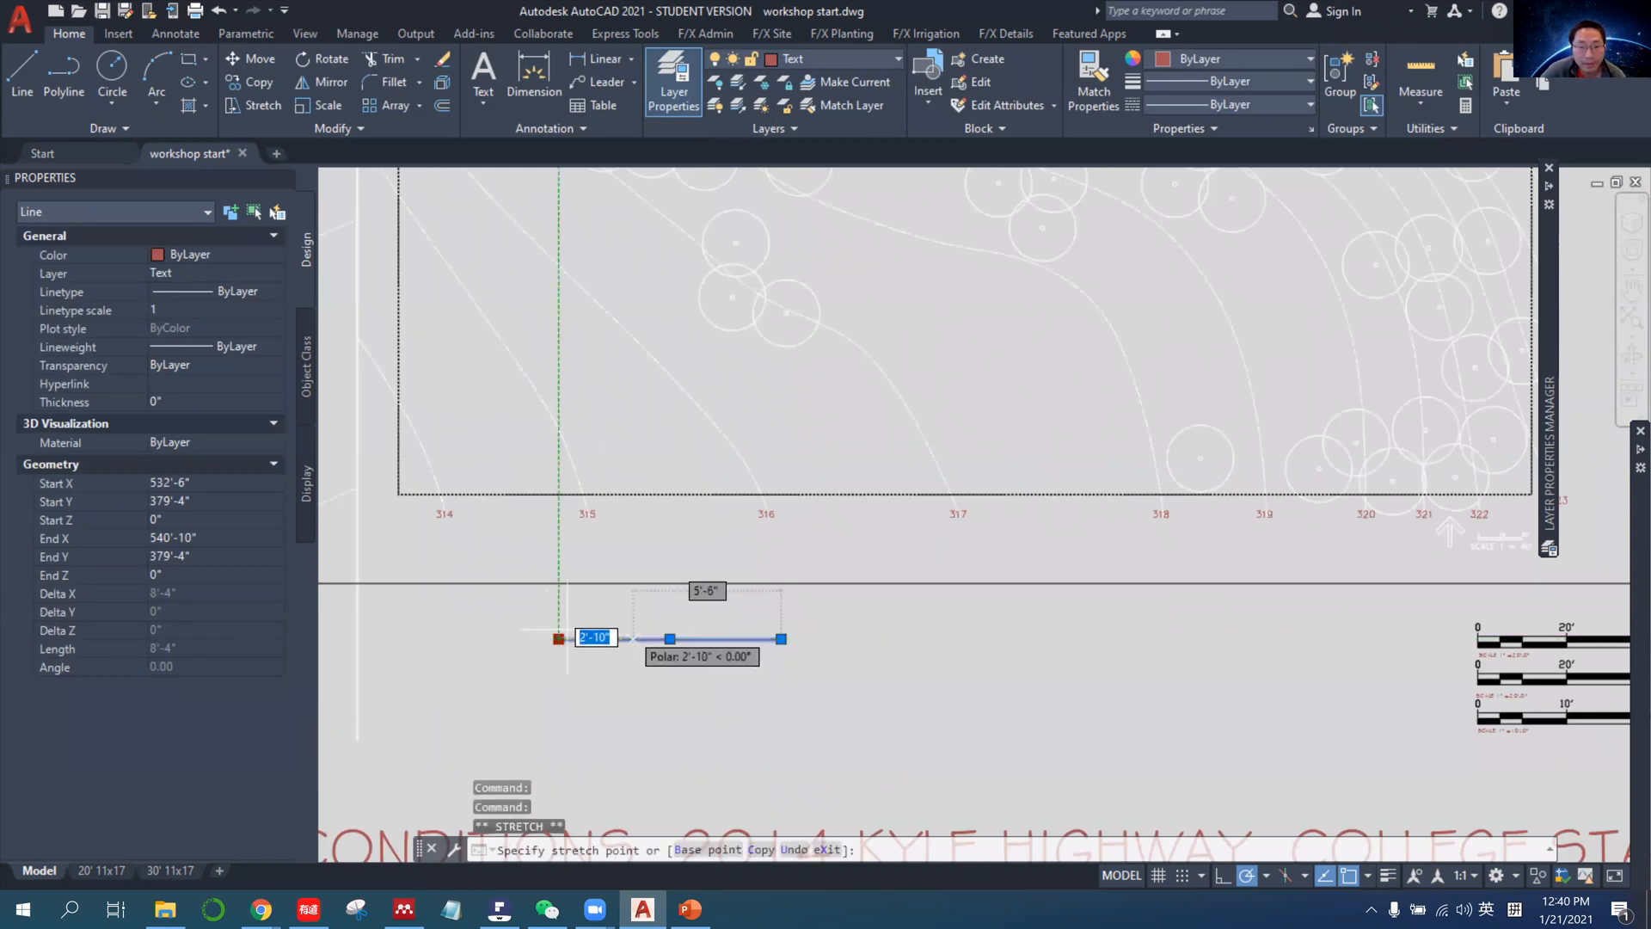
{"action": "left_click", "coordinate": [567, 615]}
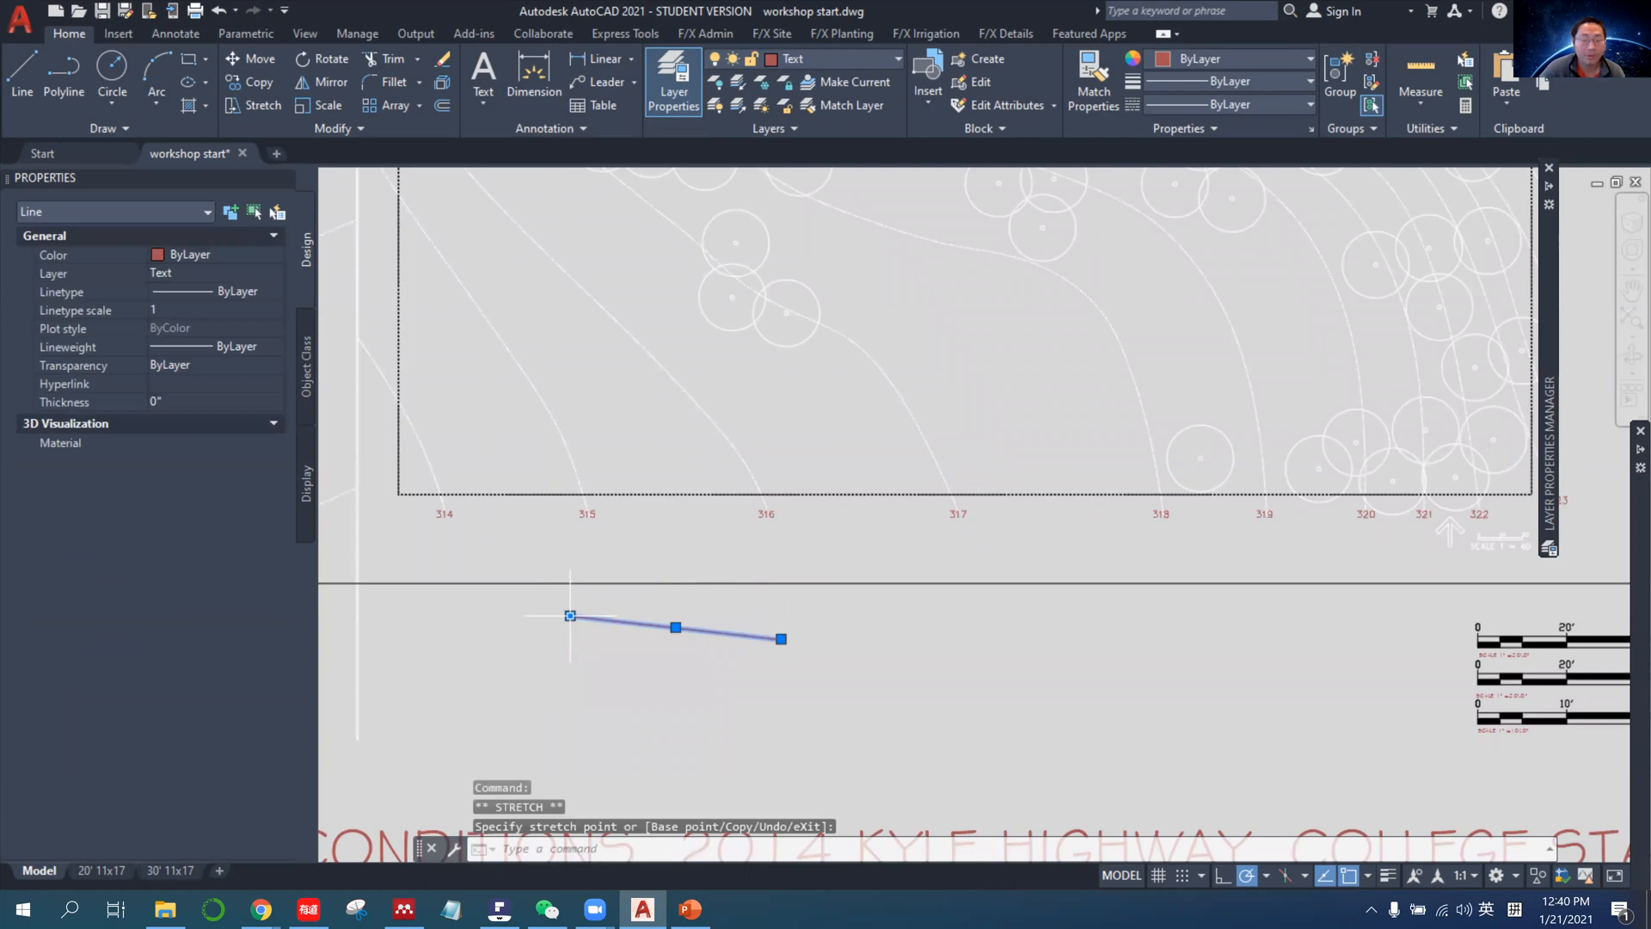
{"action": "key", "text": "Escape"}
{"action": "key", "text": "Delete"}
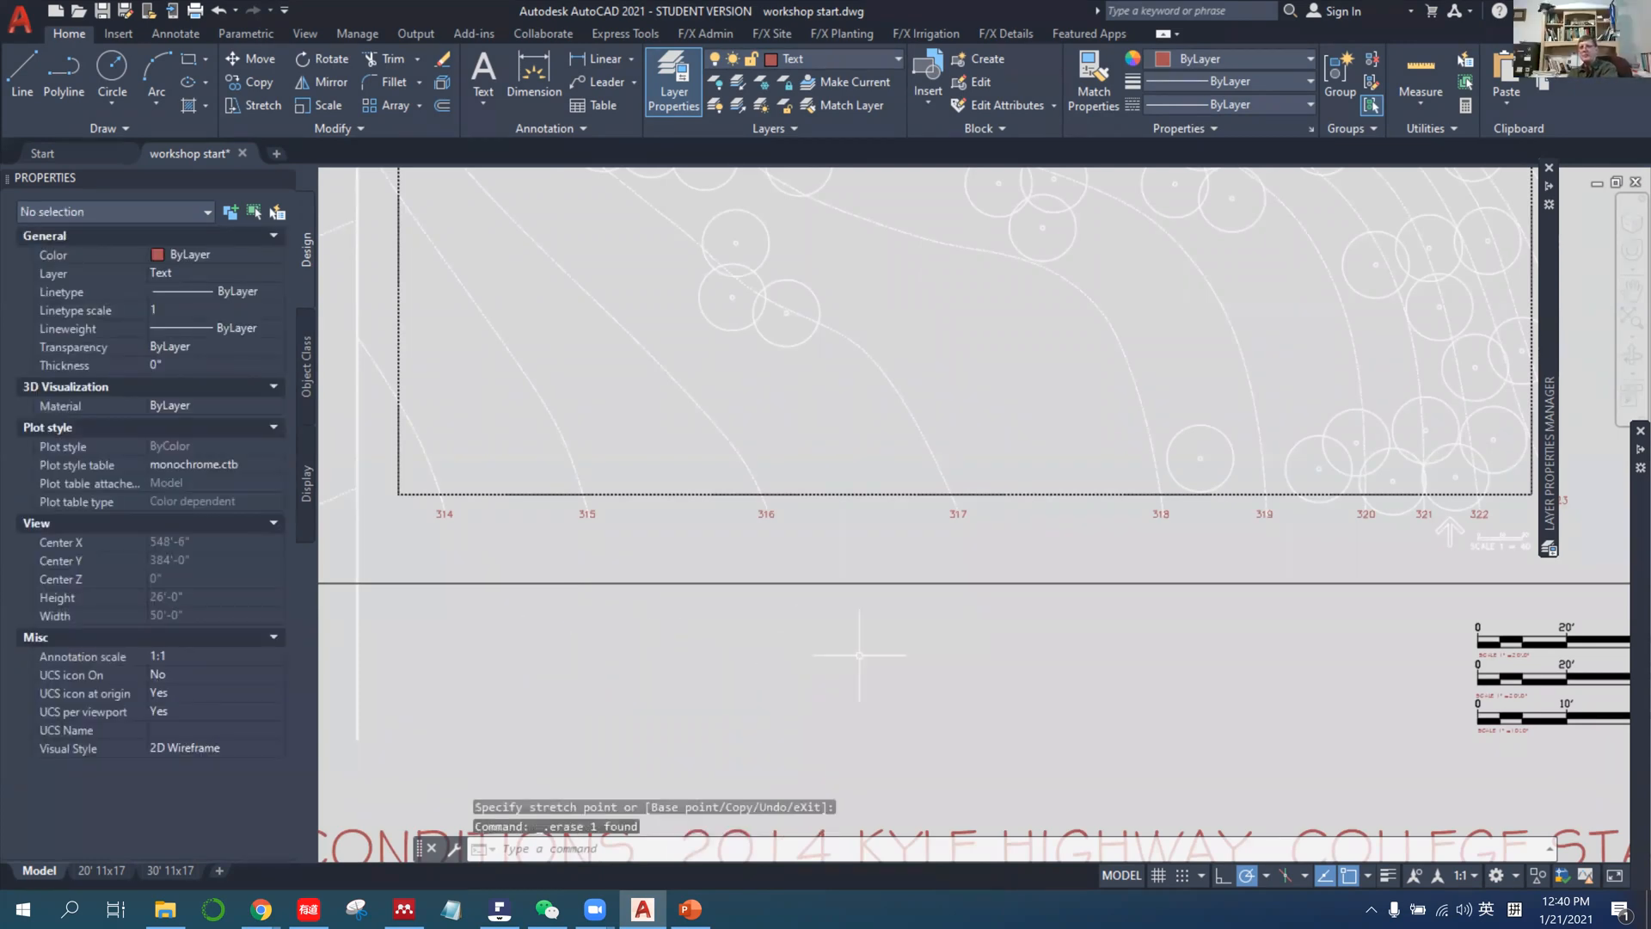
Switch to the PowerPoint workshop slides, review the Check layers slide, and return to the AutoCAD drawing.
{"action": "scroll", "coordinate": [858, 655], "scroll_direction": "down", "scroll_amount": 4}
{"action": "middle_click_drag", "start_coordinate": [976, 624], "coordinate": [896, 640]}
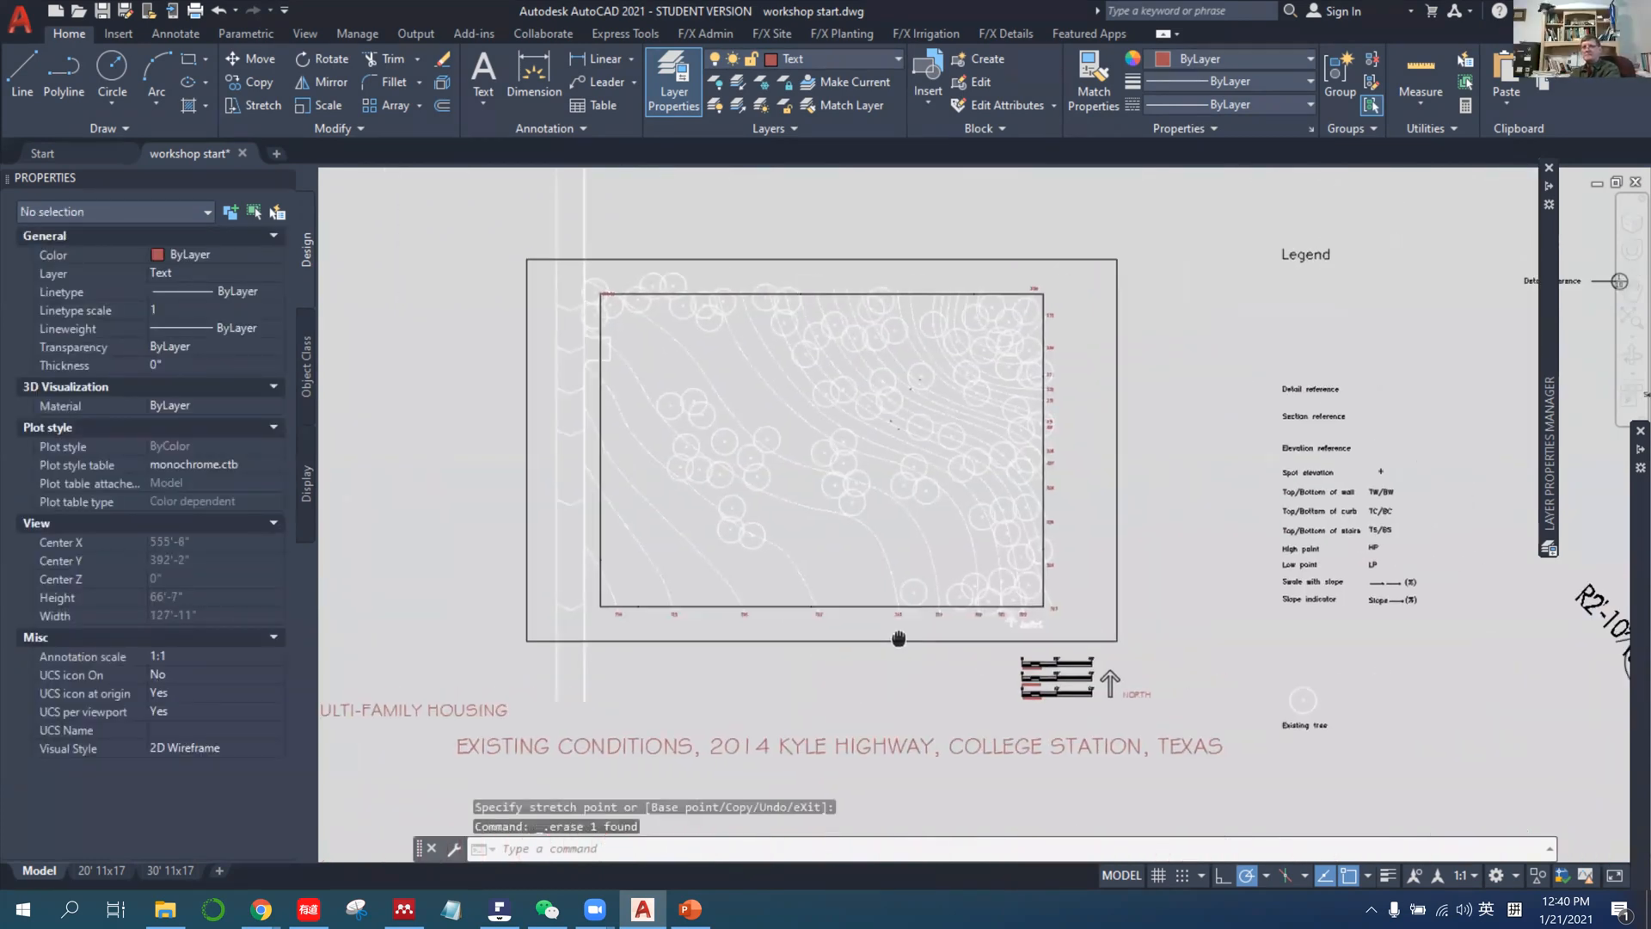
{"action": "left_click", "coordinate": [692, 910]}
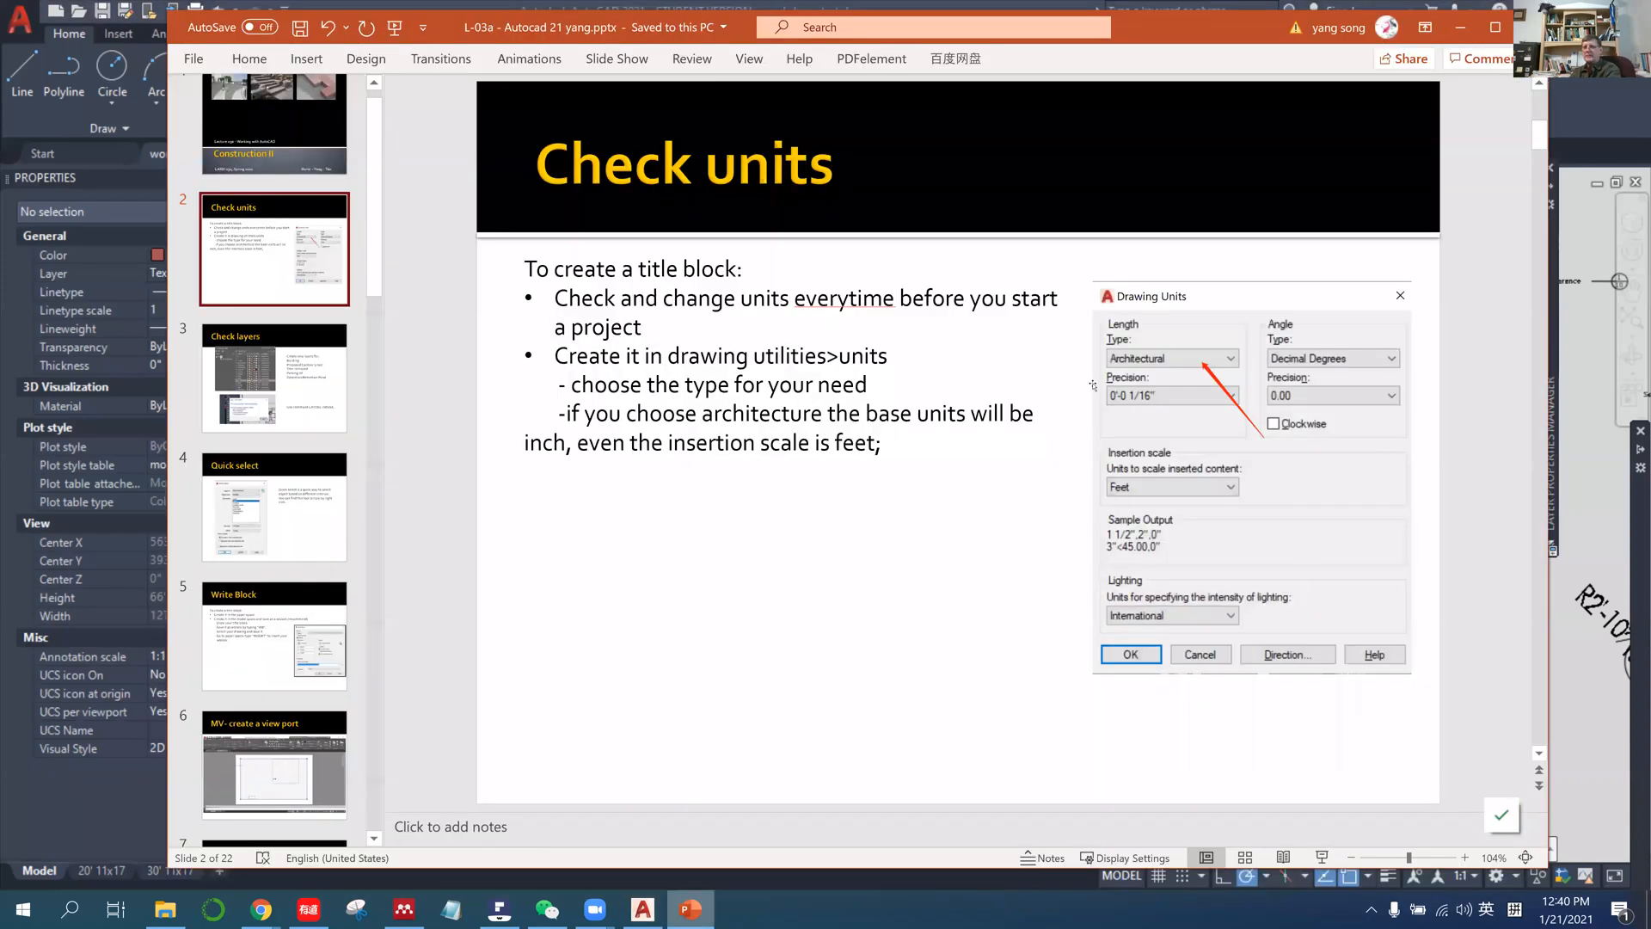
{"action": "scroll", "coordinate": [1374, 92], "scroll_direction": "down", "scroll_amount": 1}
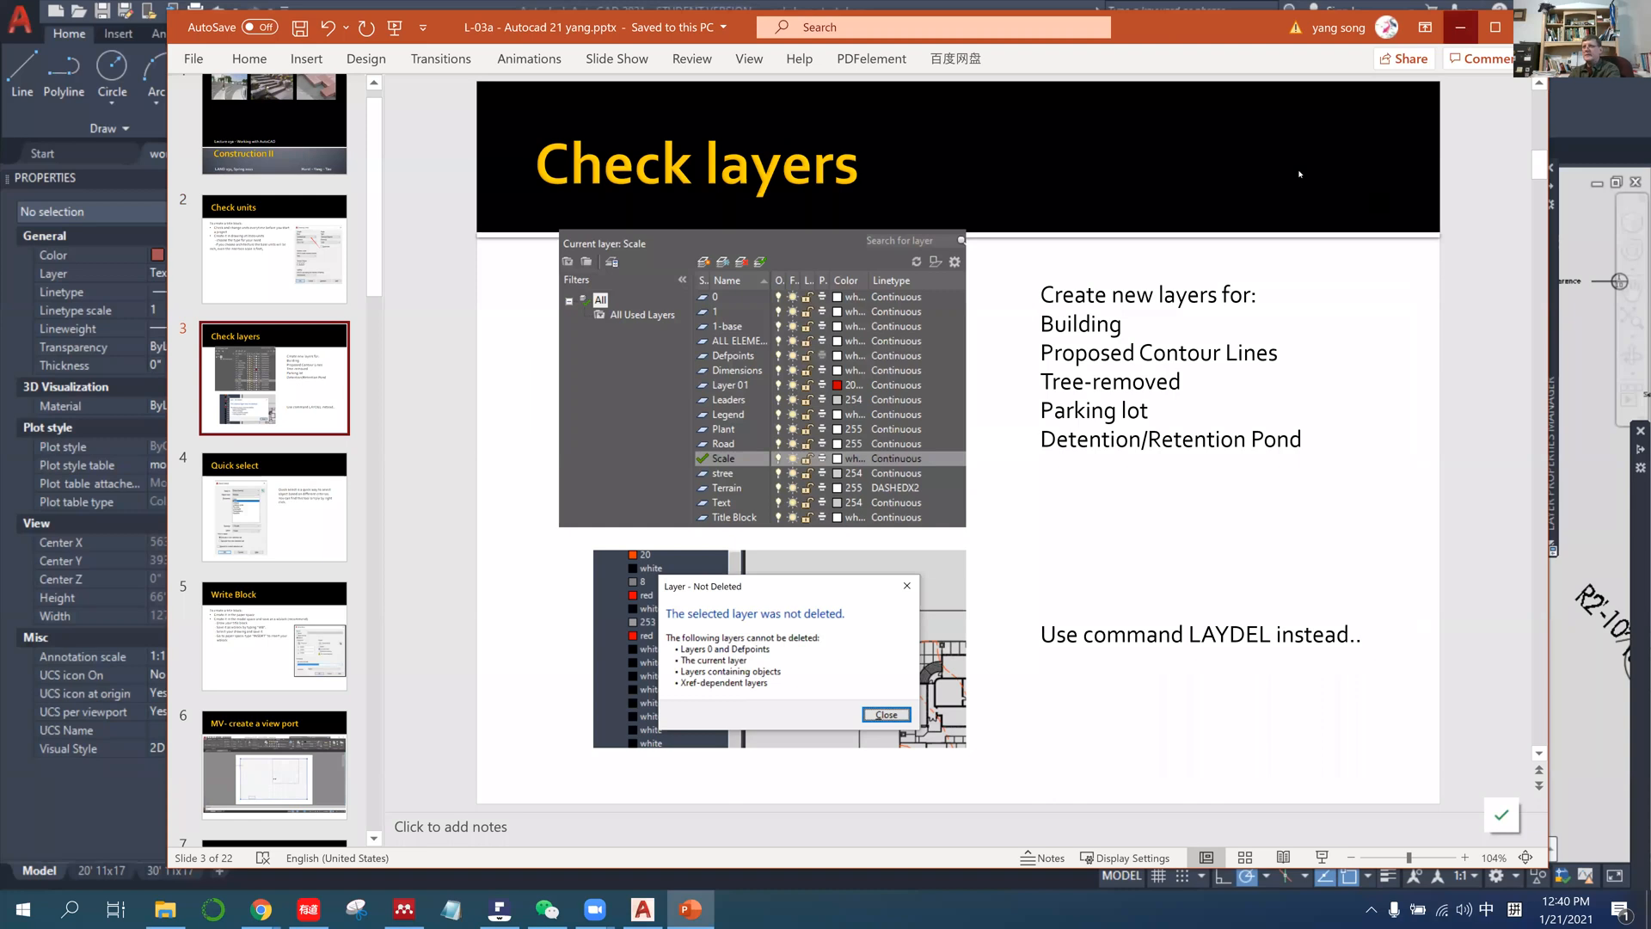
{"action": "left_click", "coordinate": [1459, 31]}
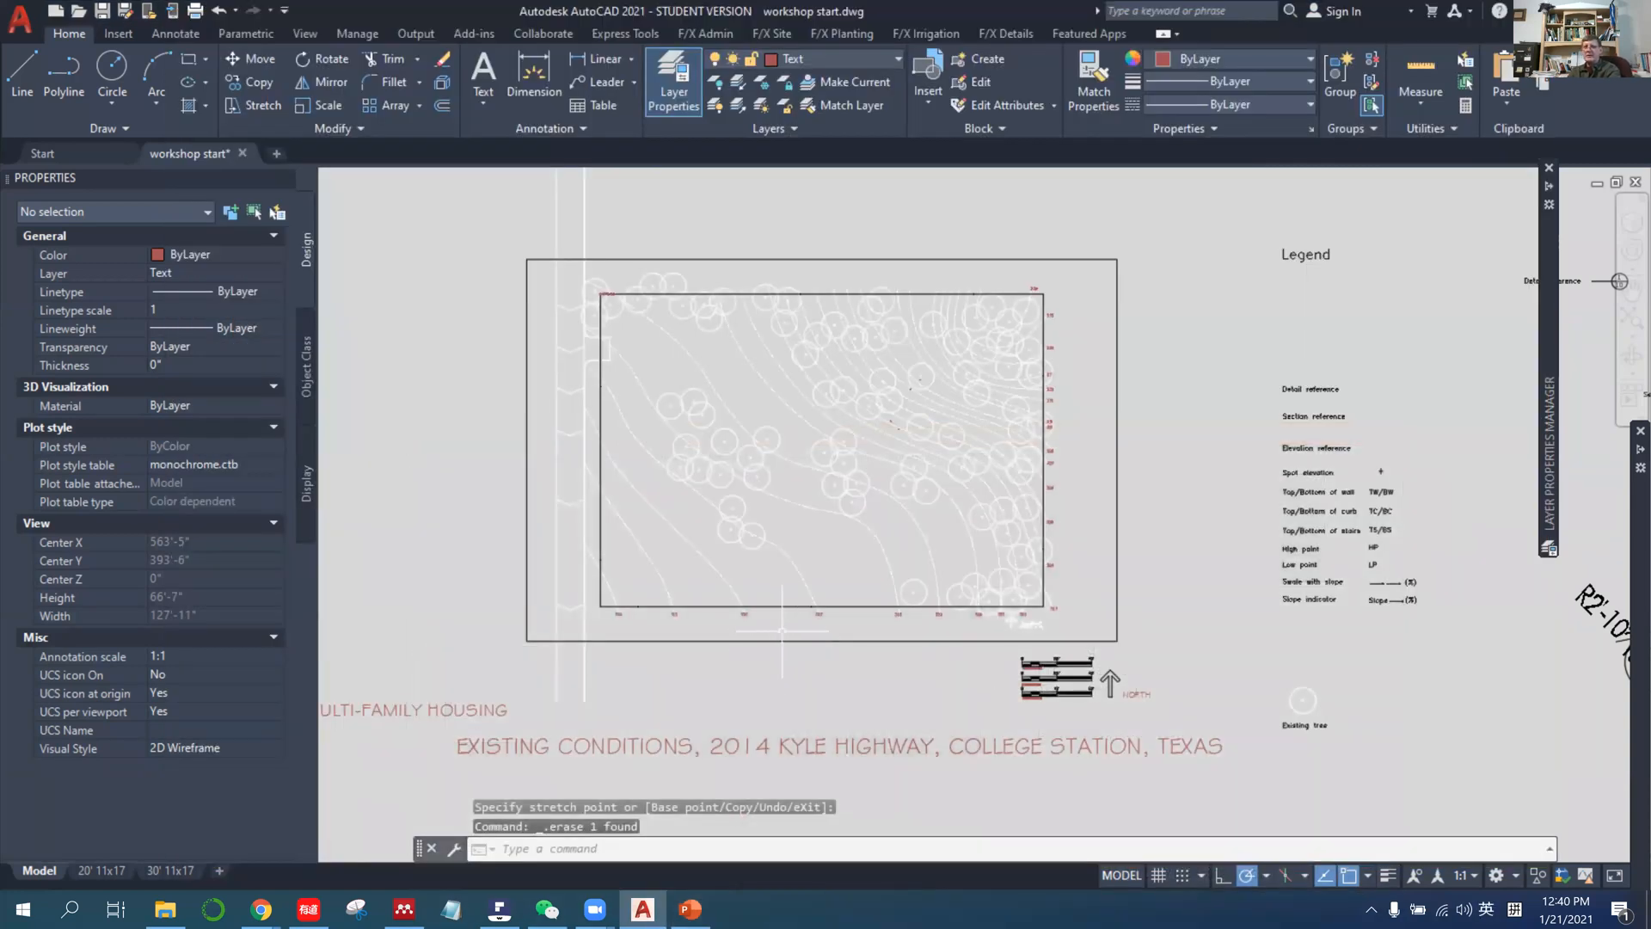
Display the Layer Properties Manager over the site plan and turn off its auto-hide so the layer list stays expanded.
{"action": "left_click", "coordinate": [674, 86]}
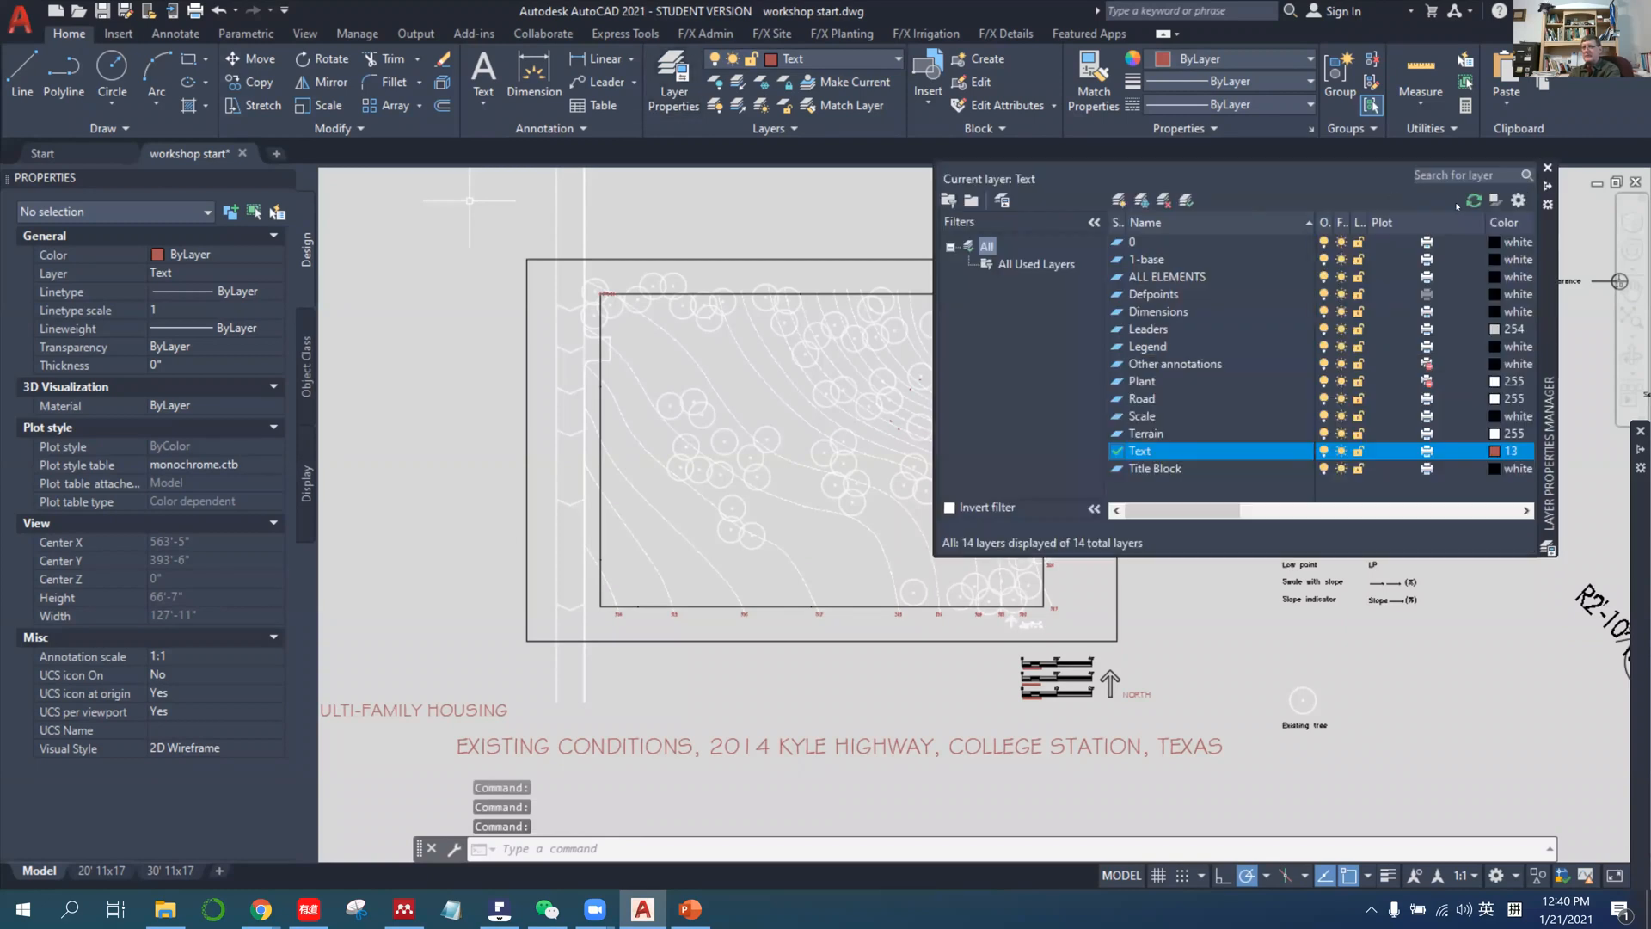
{"action": "left_click_drag", "start_coordinate": [1553, 206], "coordinate": [1509, 268]}
{"action": "left_click_drag", "start_coordinate": [1304, 319], "coordinate": [1236, 320]}
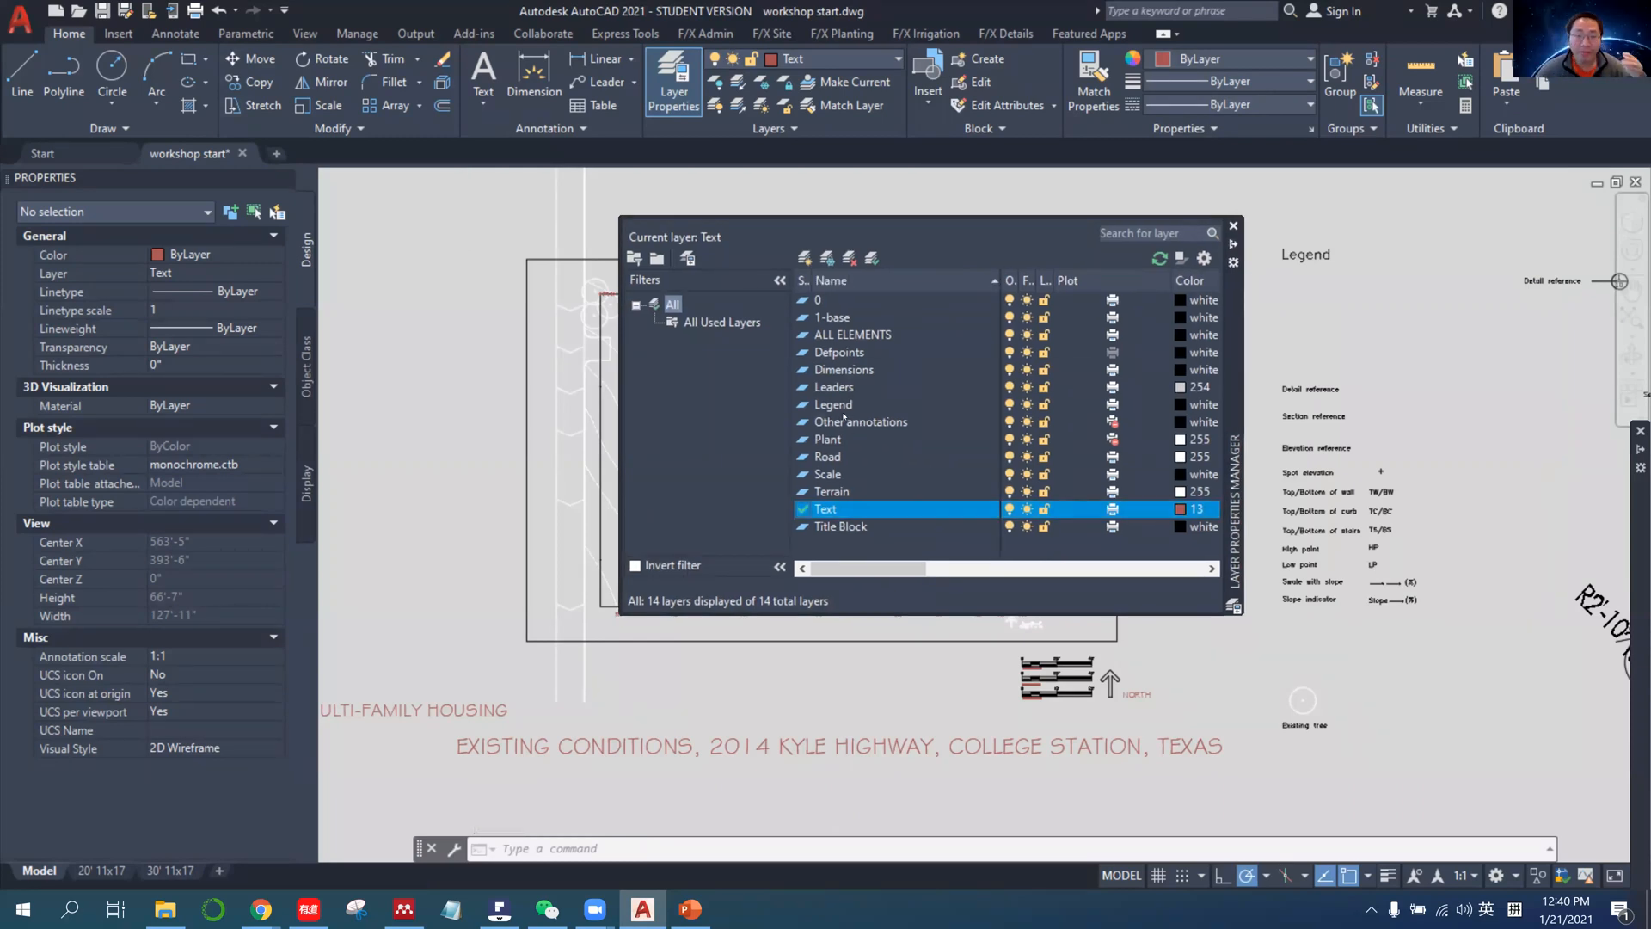
{"action": "left_click", "coordinate": [693, 910]}
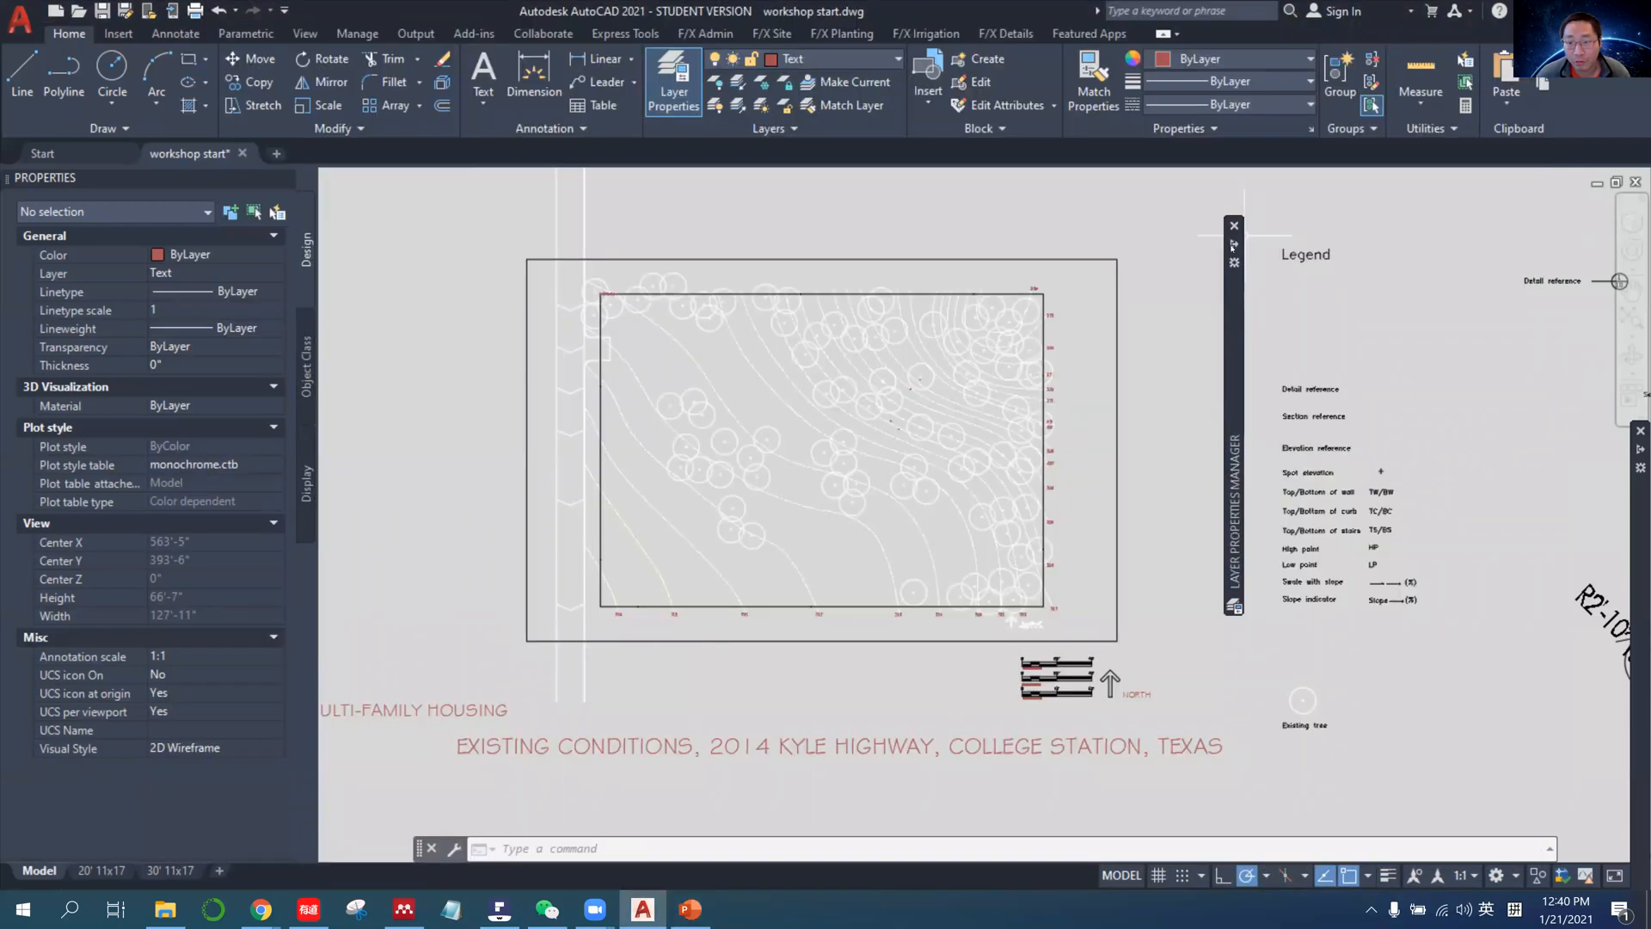
{"action": "left_click", "coordinate": [1234, 244]}
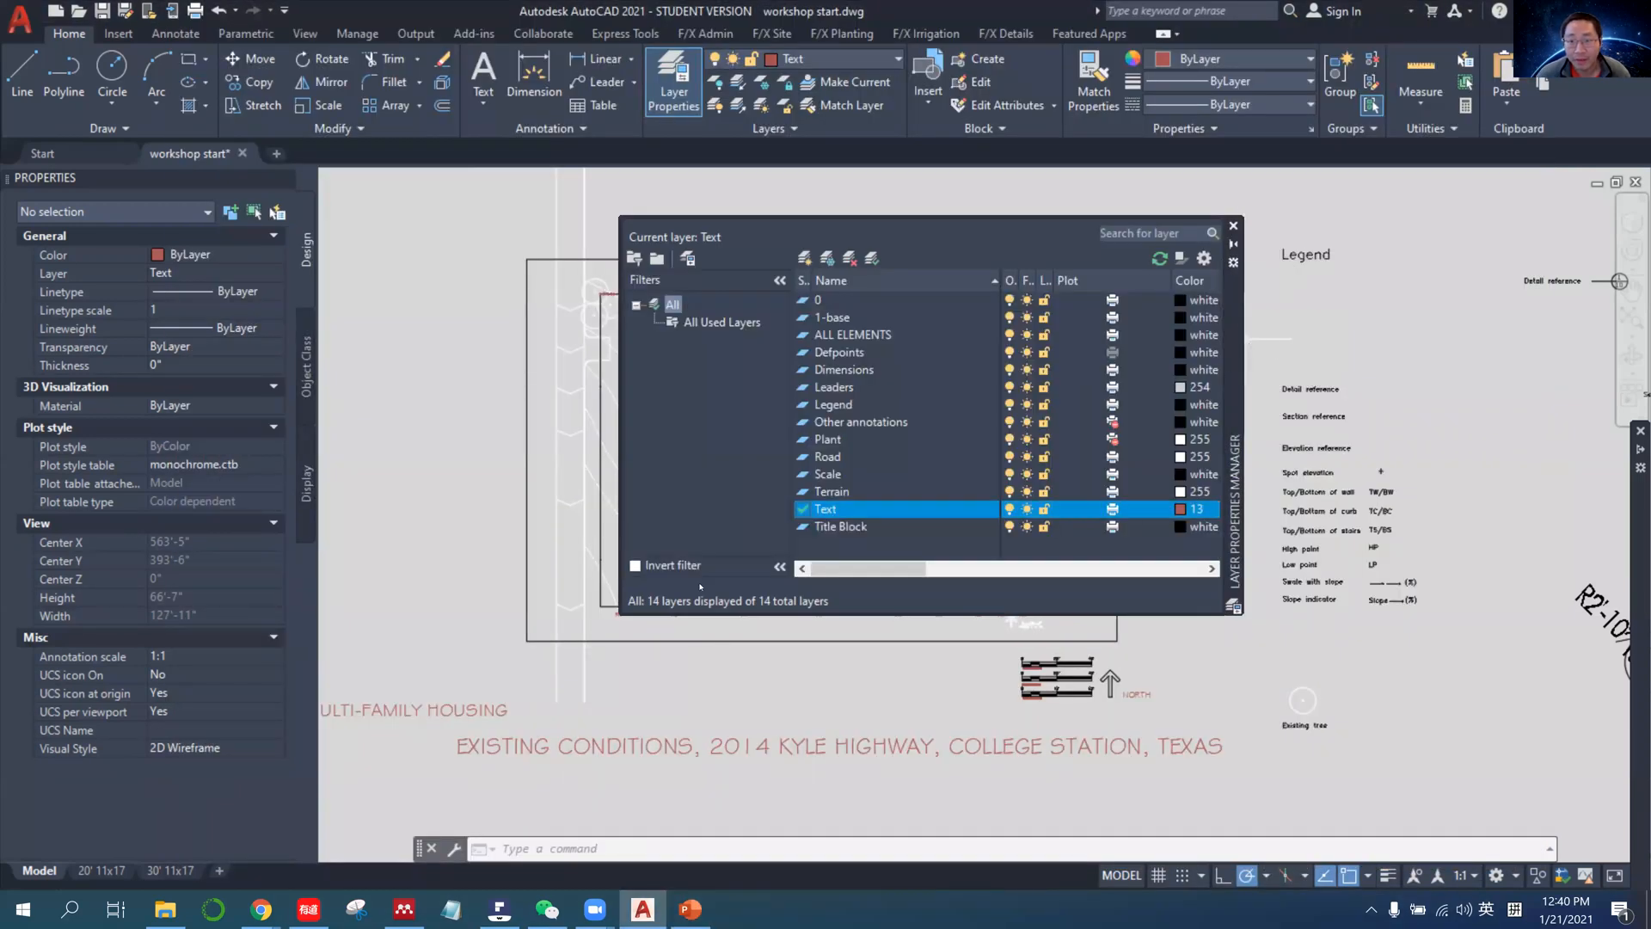
{"action": "left_click_drag", "start_coordinate": [700, 586], "coordinate": [738, 588]}
{"action": "middle_click_drag", "start_coordinate": [843, 669], "coordinate": [852, 664]}
Check the Check layers slide in PowerPoint again, then return to AutoCAD and examine the Plant layer and the full layer list.
{"action": "left_click", "coordinate": [697, 917]}
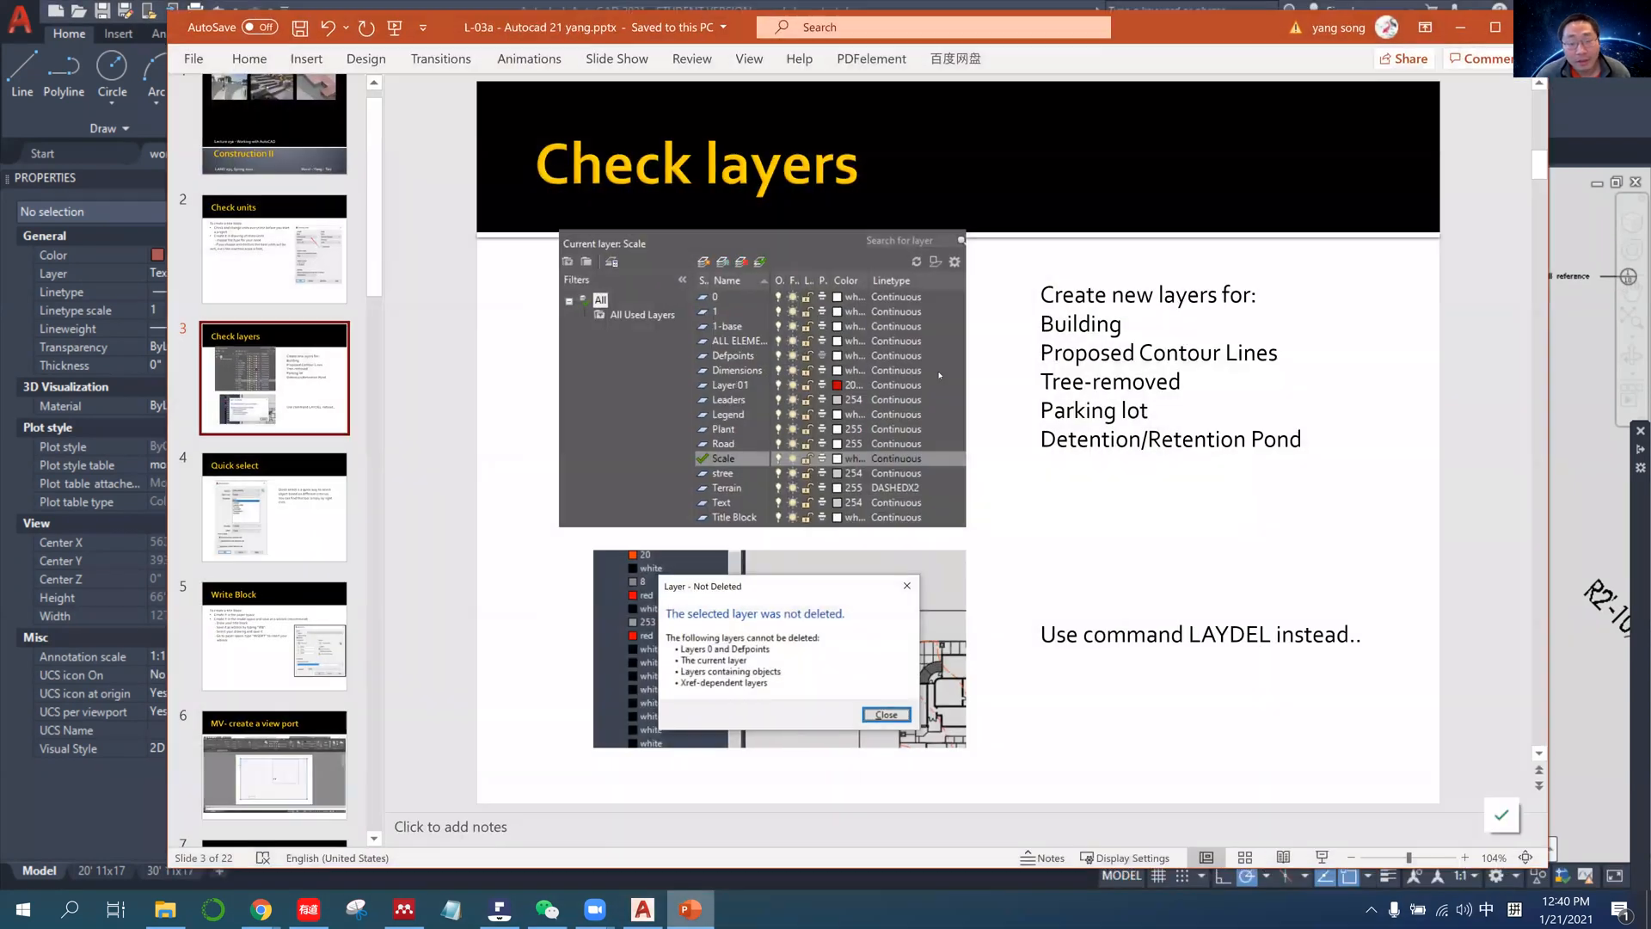
{"action": "key", "text": "alt+Tab"}
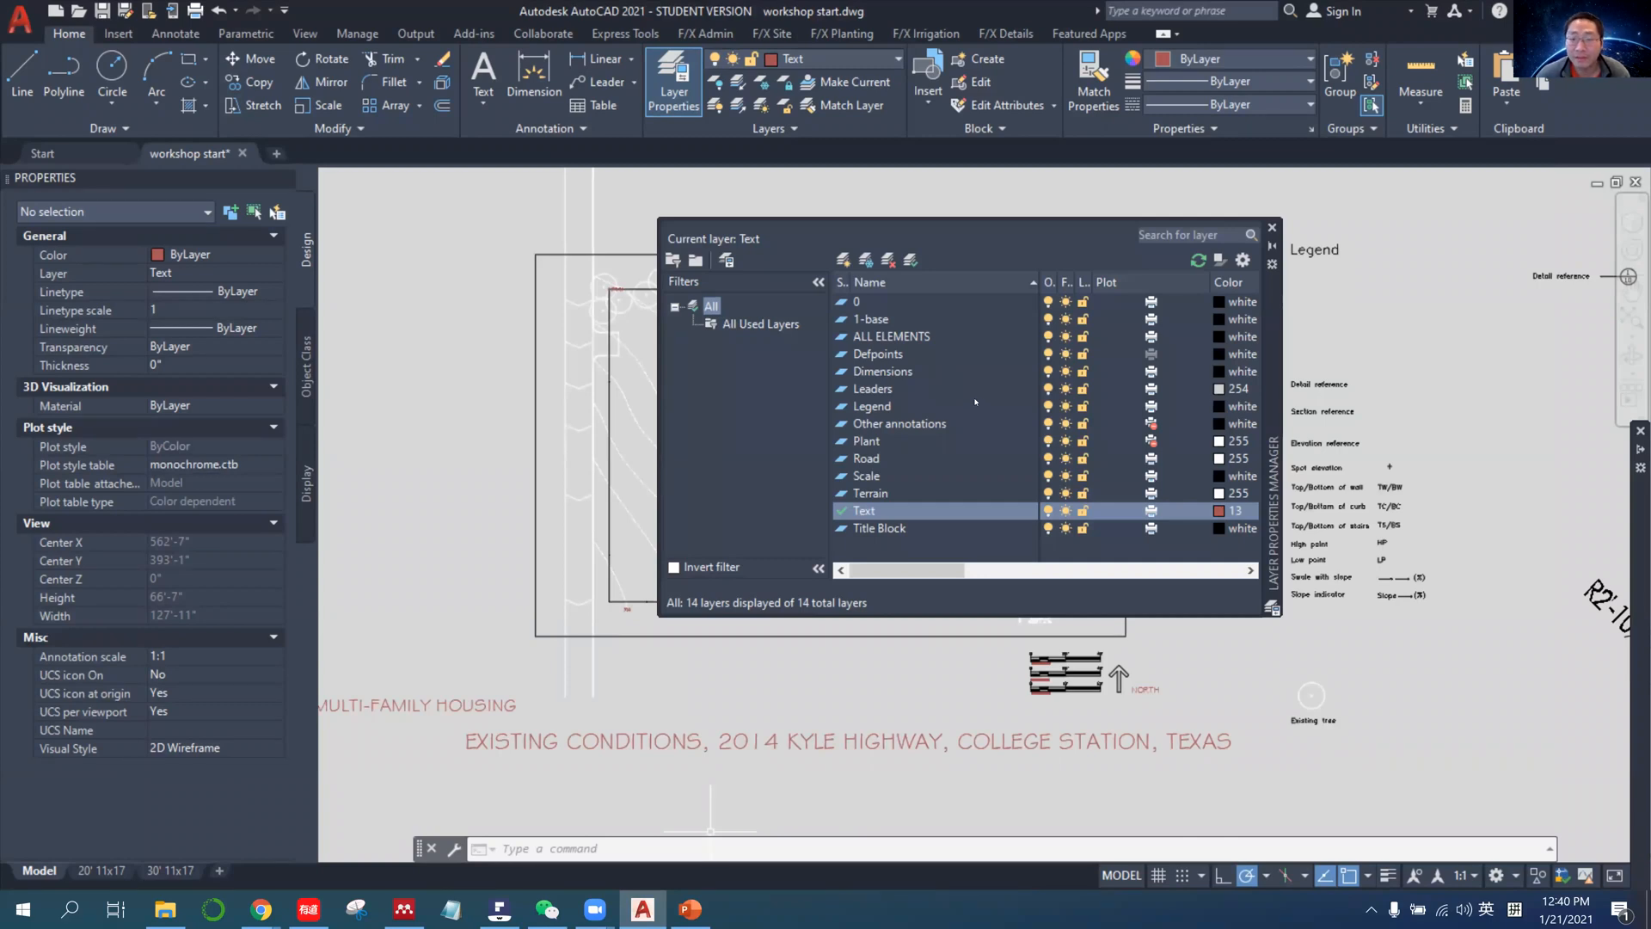
{"action": "left_click", "coordinate": [908, 442]}
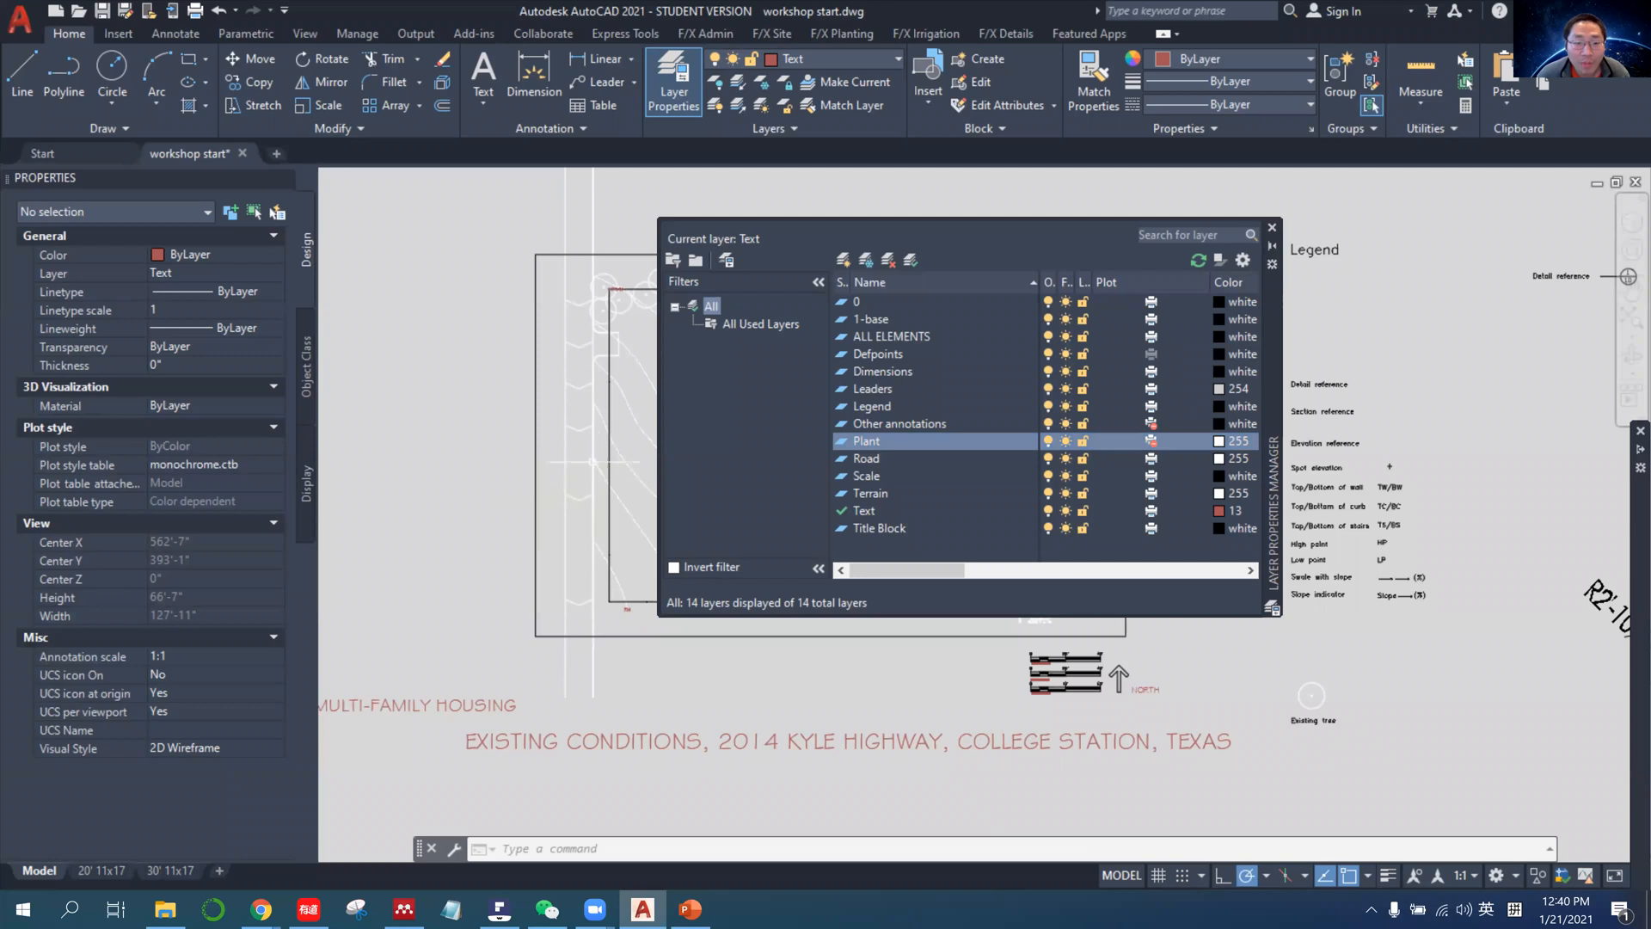
{"action": "middle_click_drag", "start_coordinate": [545, 454], "coordinate": [450, 519]}
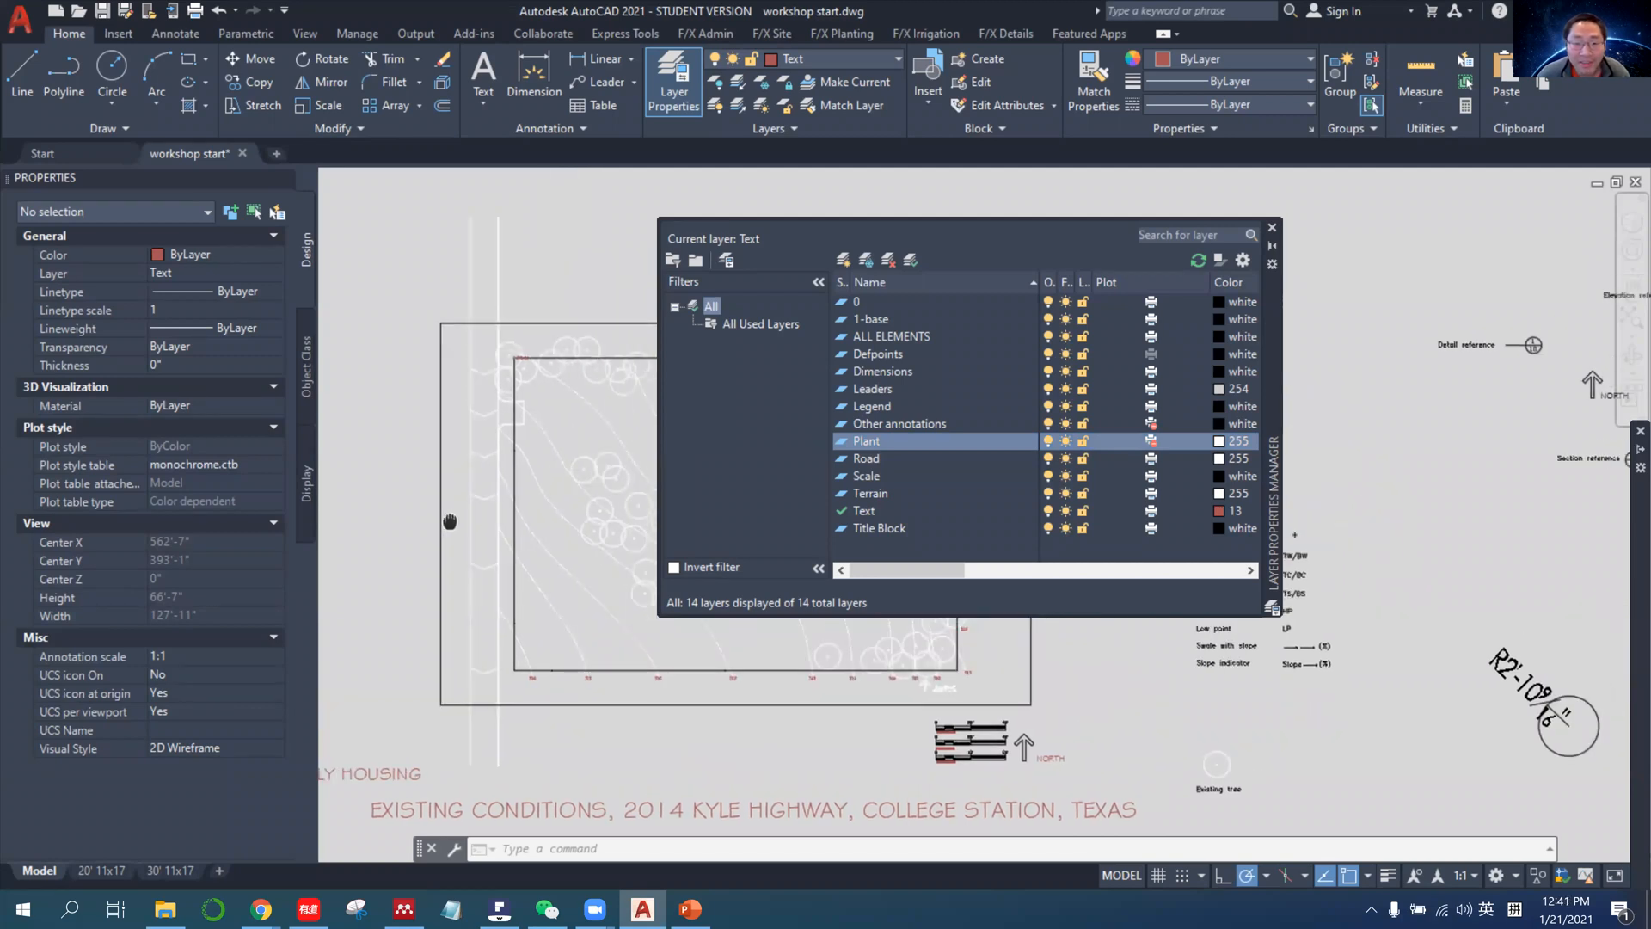
{"action": "middle_click_drag", "start_coordinate": [560, 516], "coordinate": [525, 437]}
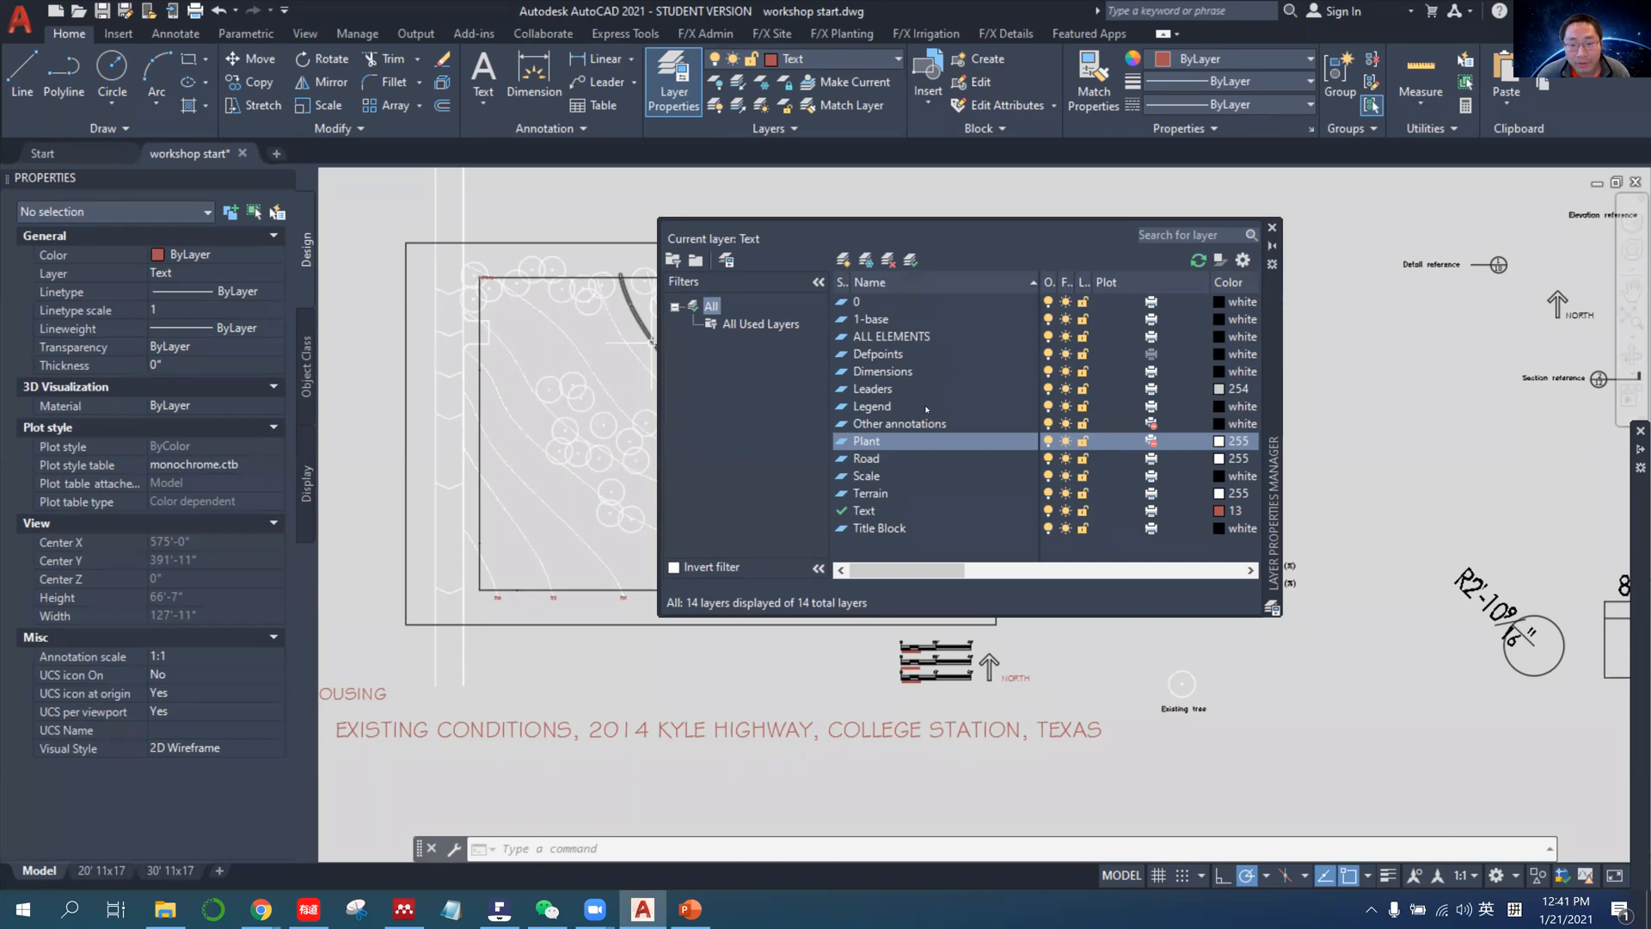
{"action": "key", "text": "ctrl+a"}
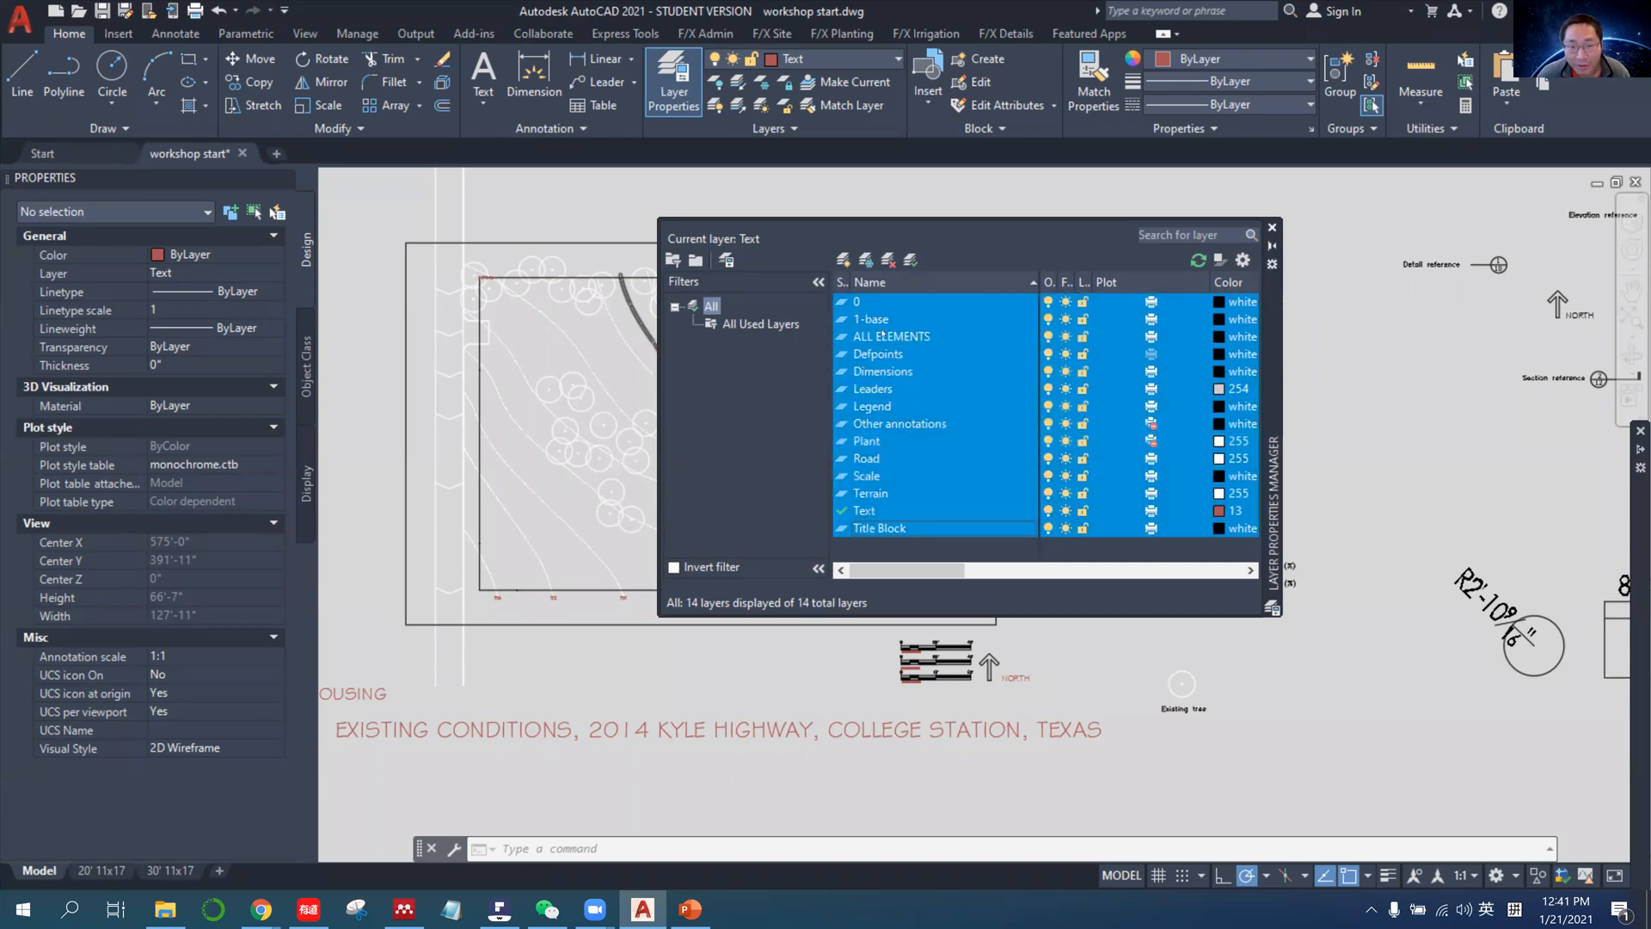
{"action": "left_click", "coordinate": [898, 546]}
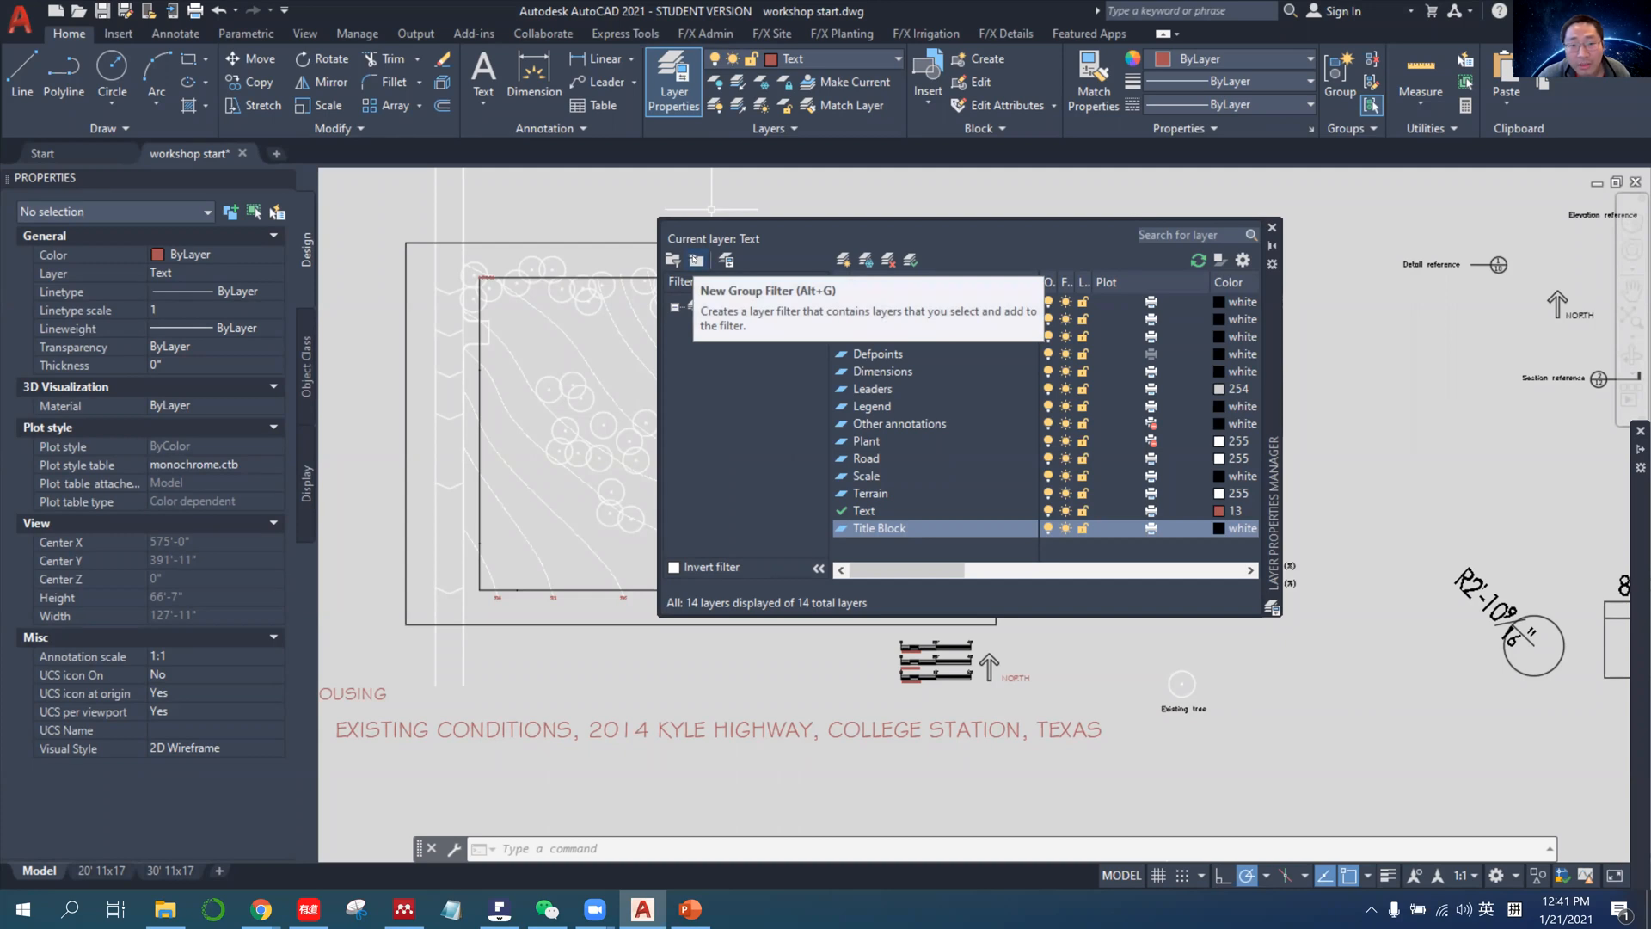
Create a new layer group filter named basic_graphics.
{"action": "left_click", "coordinate": [696, 259]}
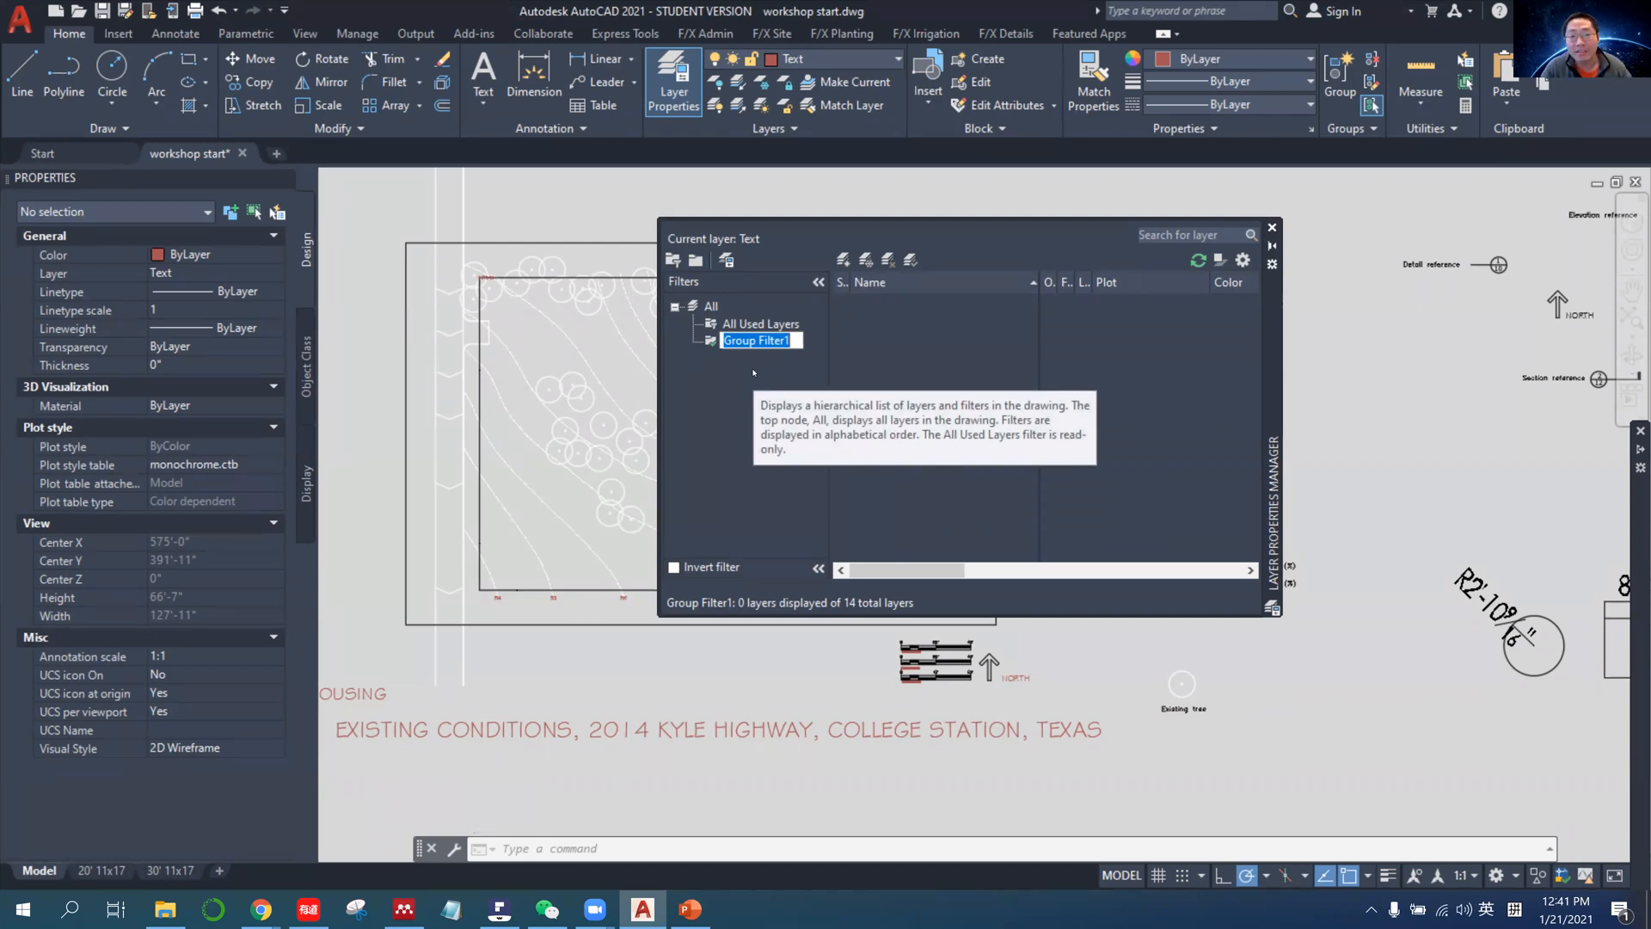
{"action": "type", "text": "basic"}
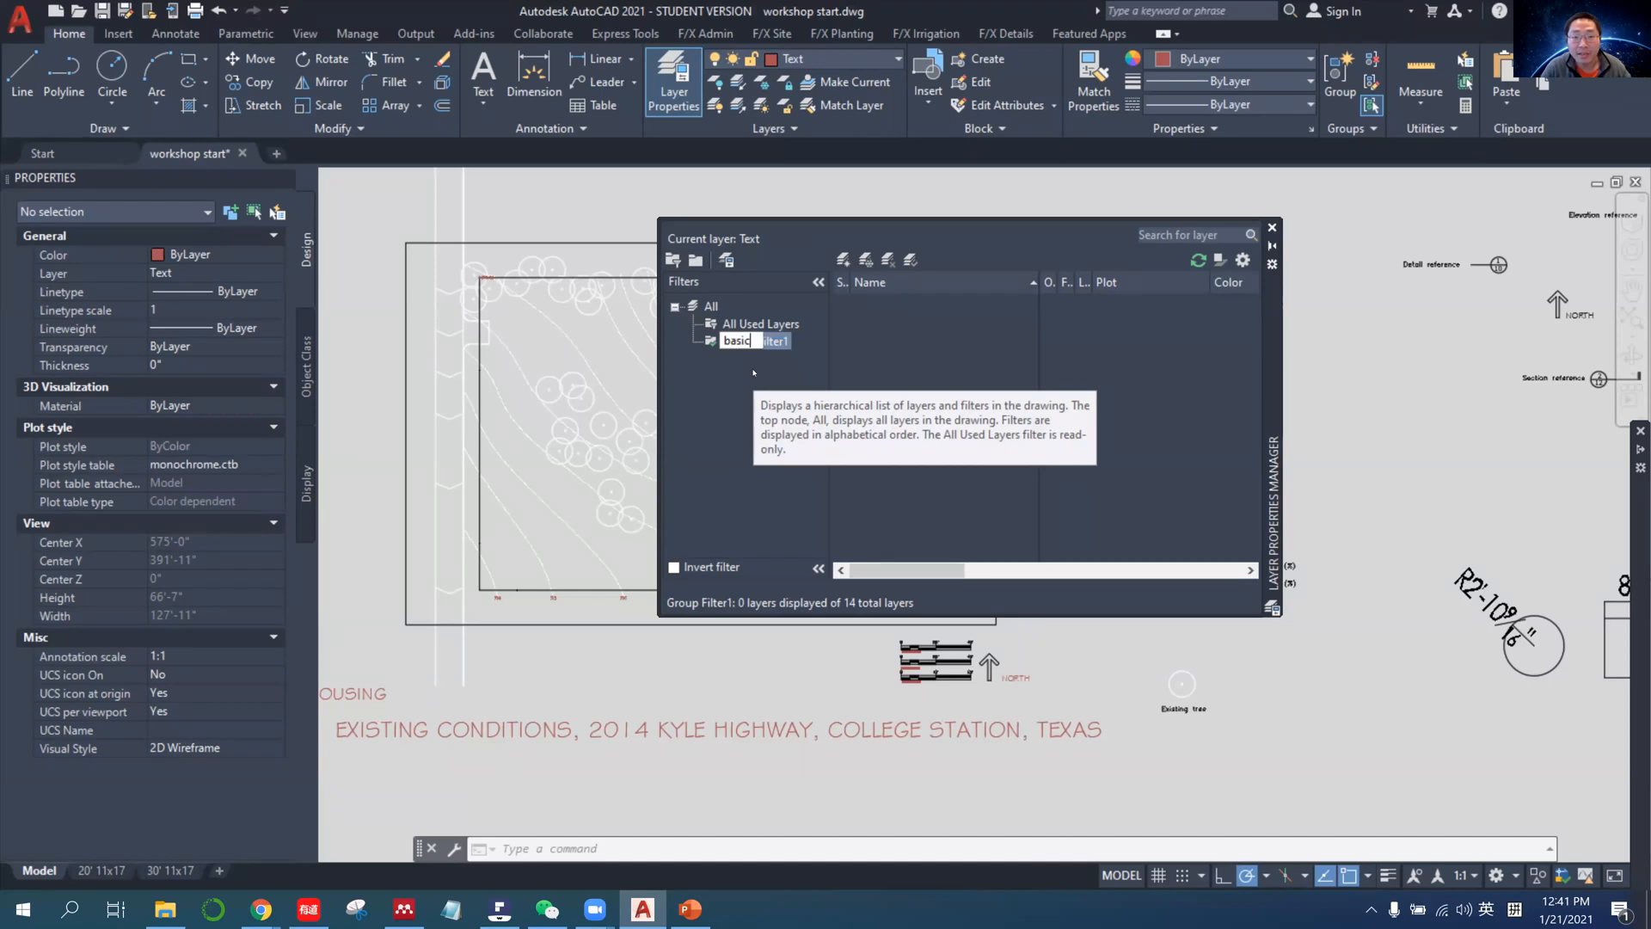
{"action": "type", "text": "_"}
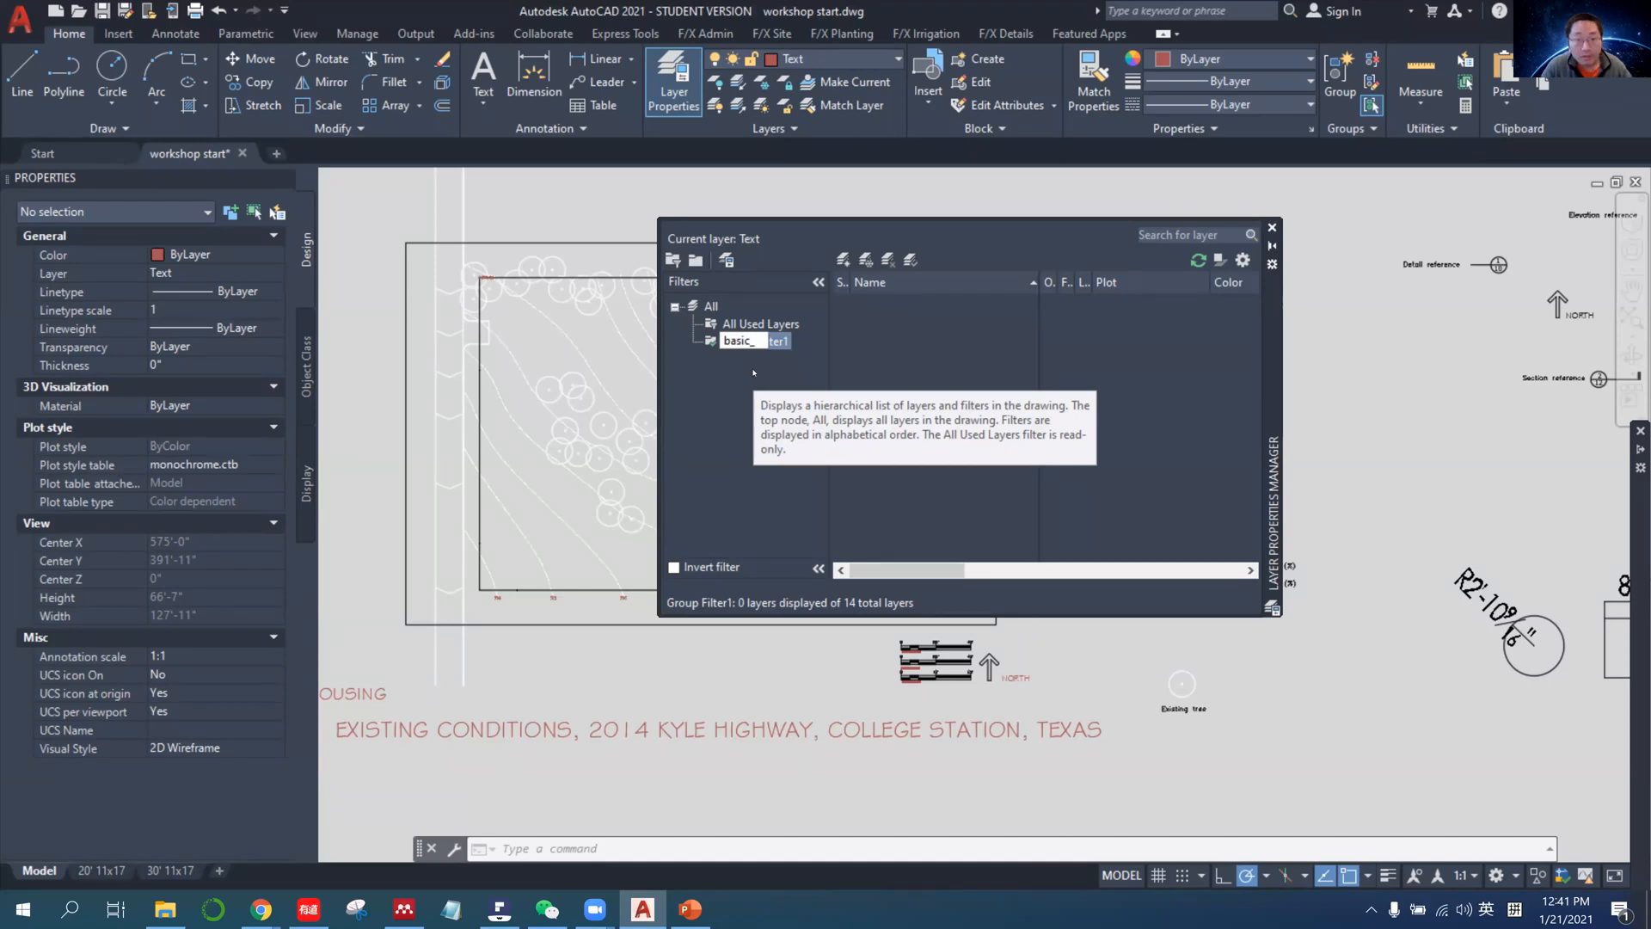
{"action": "type", "text": "graphics"}
{"action": "key", "text": "Return"}
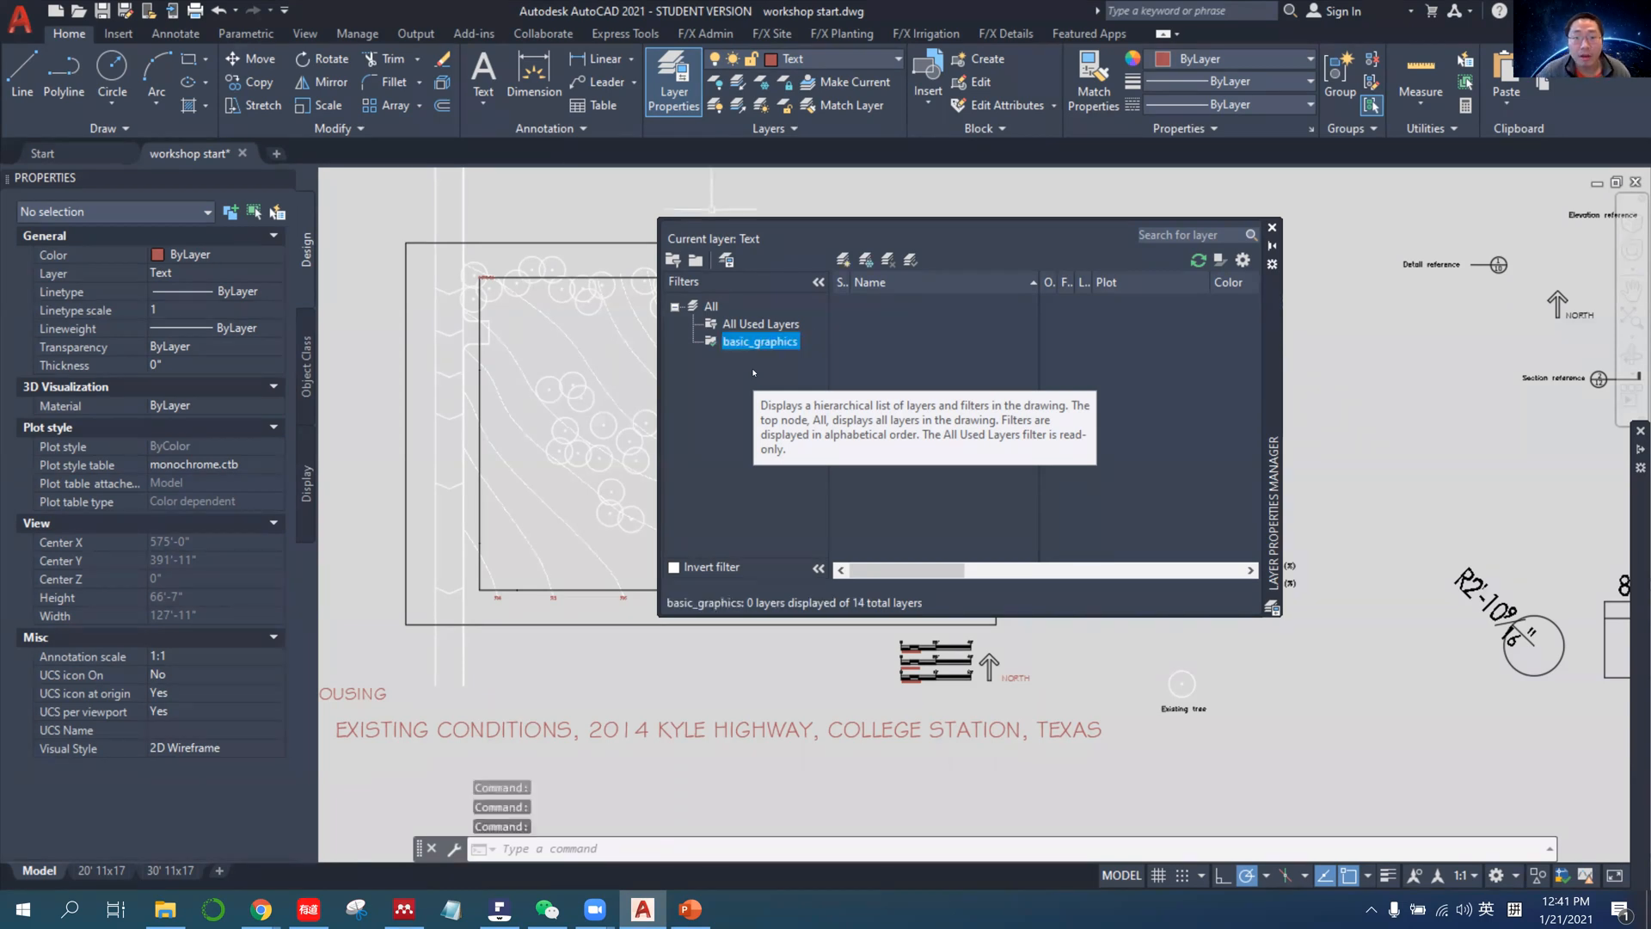
Compare the All Used Layers and basic_graphics filters, and create a second layer group filter named annotations.
{"action": "left_click", "coordinate": [763, 325]}
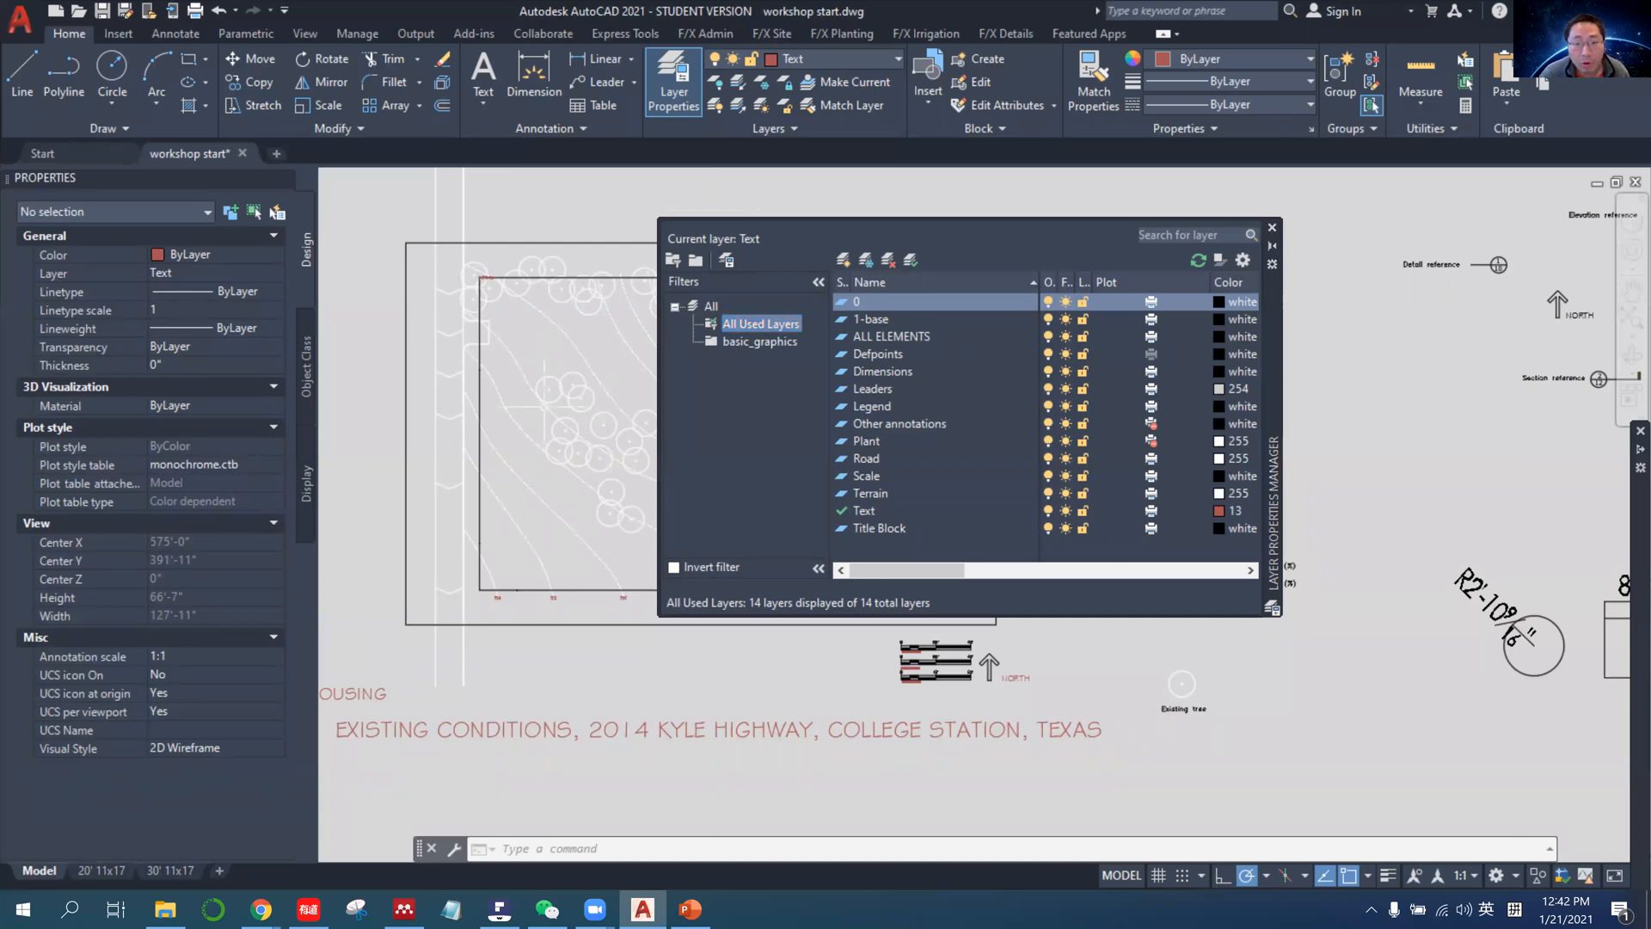
{"action": "left_click", "coordinate": [760, 342]}
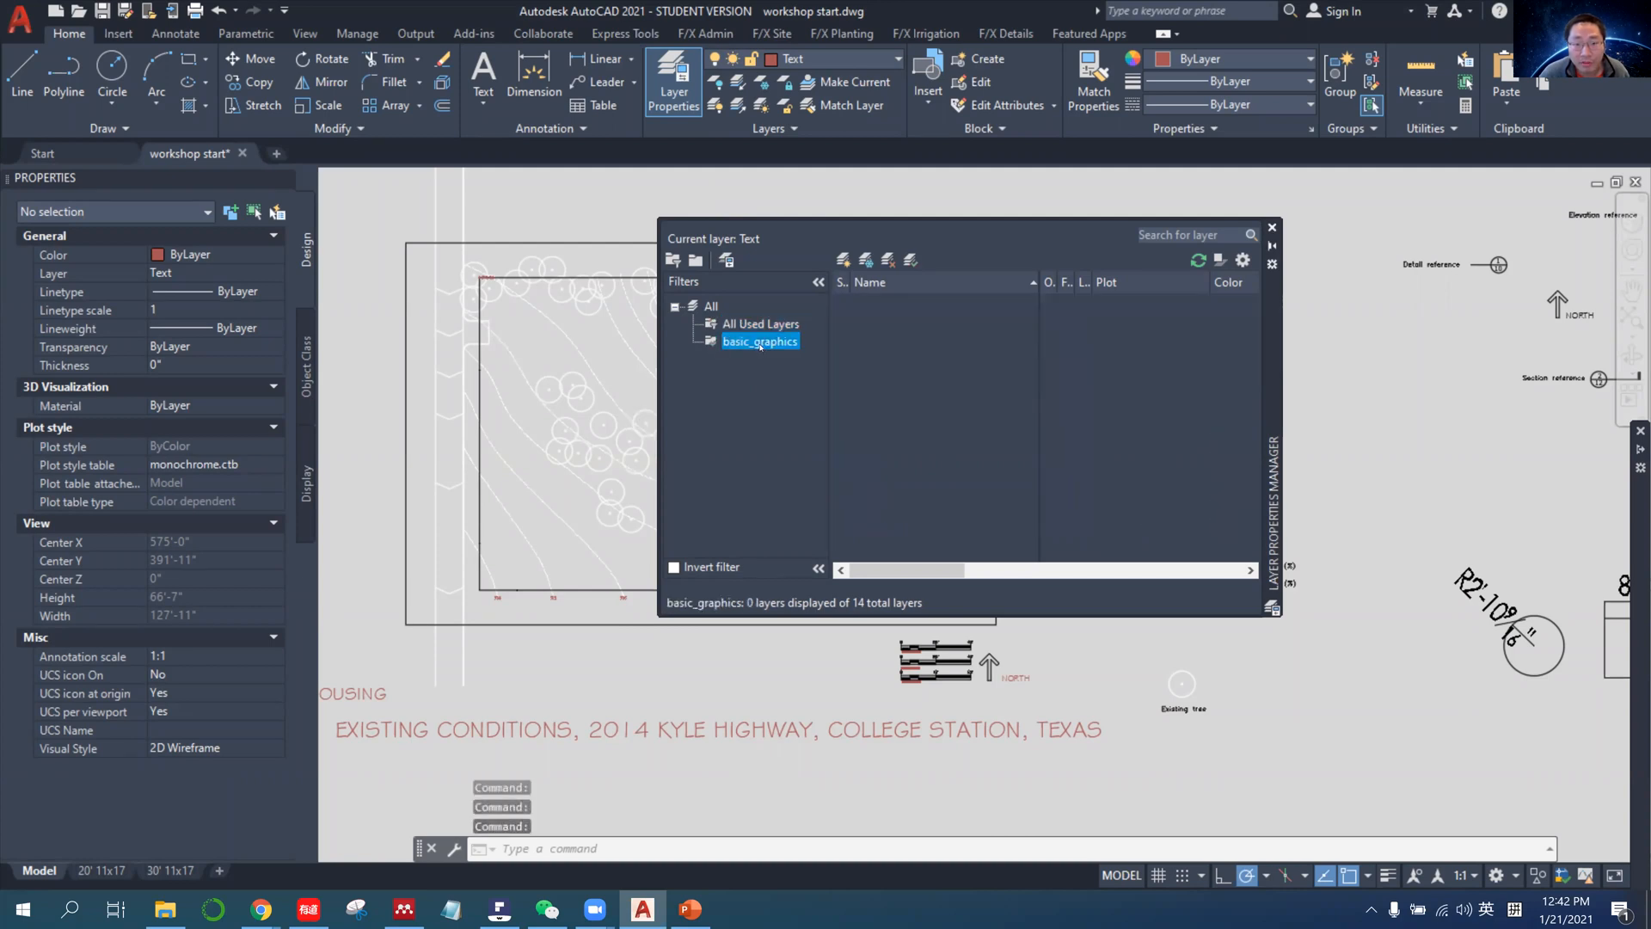
{"action": "left_click", "coordinate": [697, 260]}
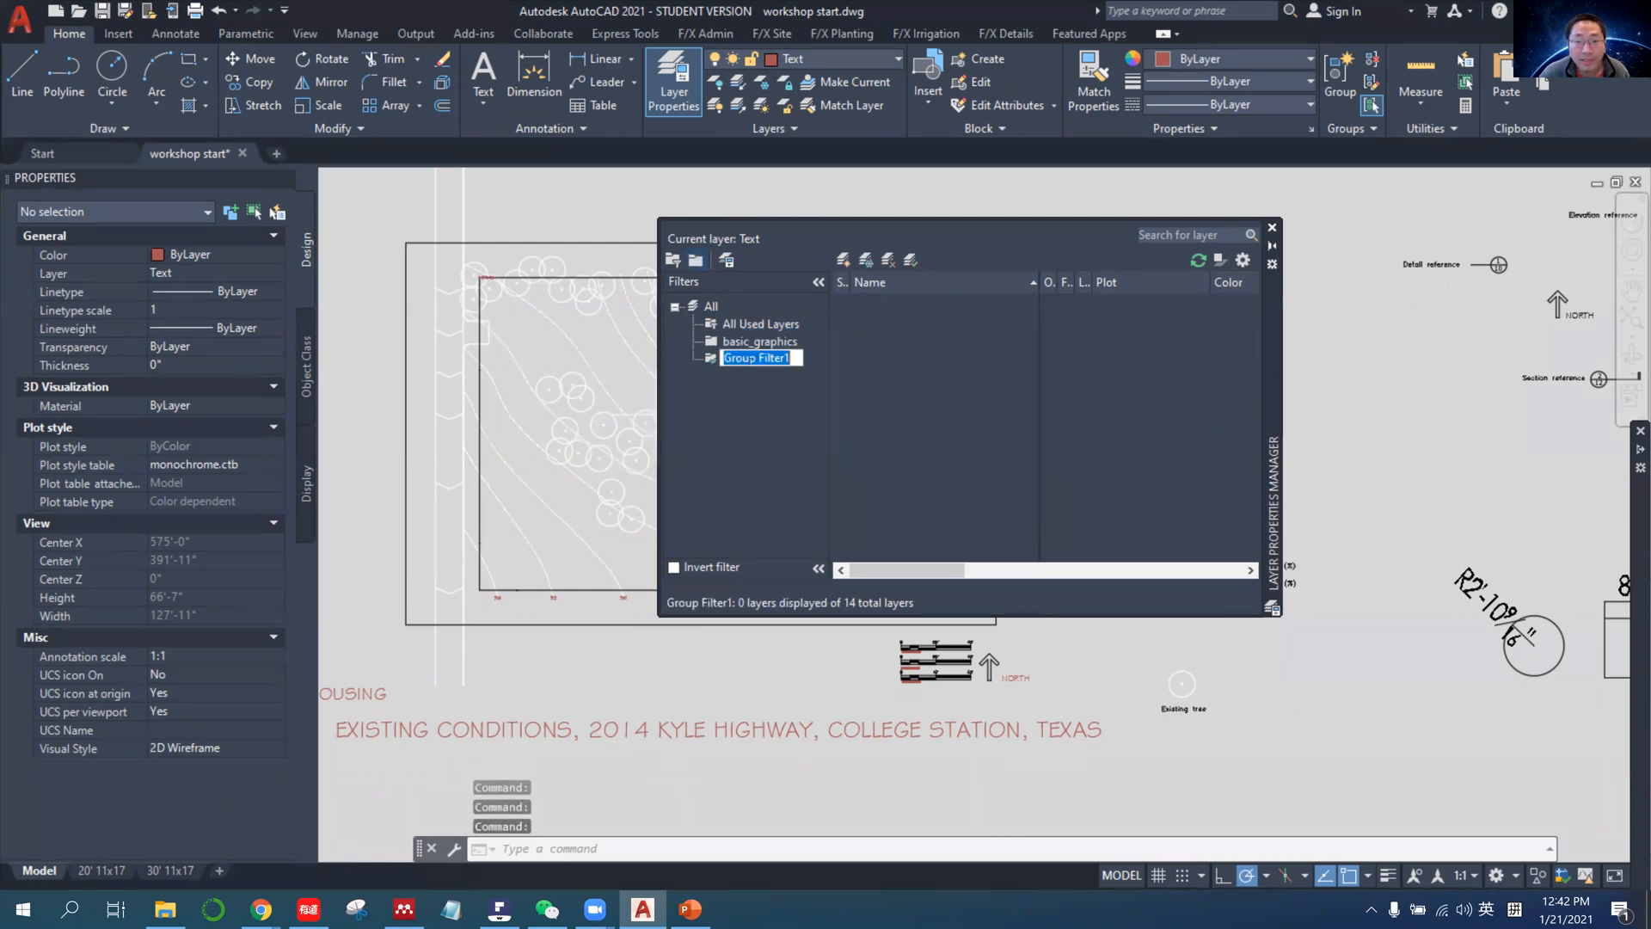
{"action": "type", "text": "annotations"}
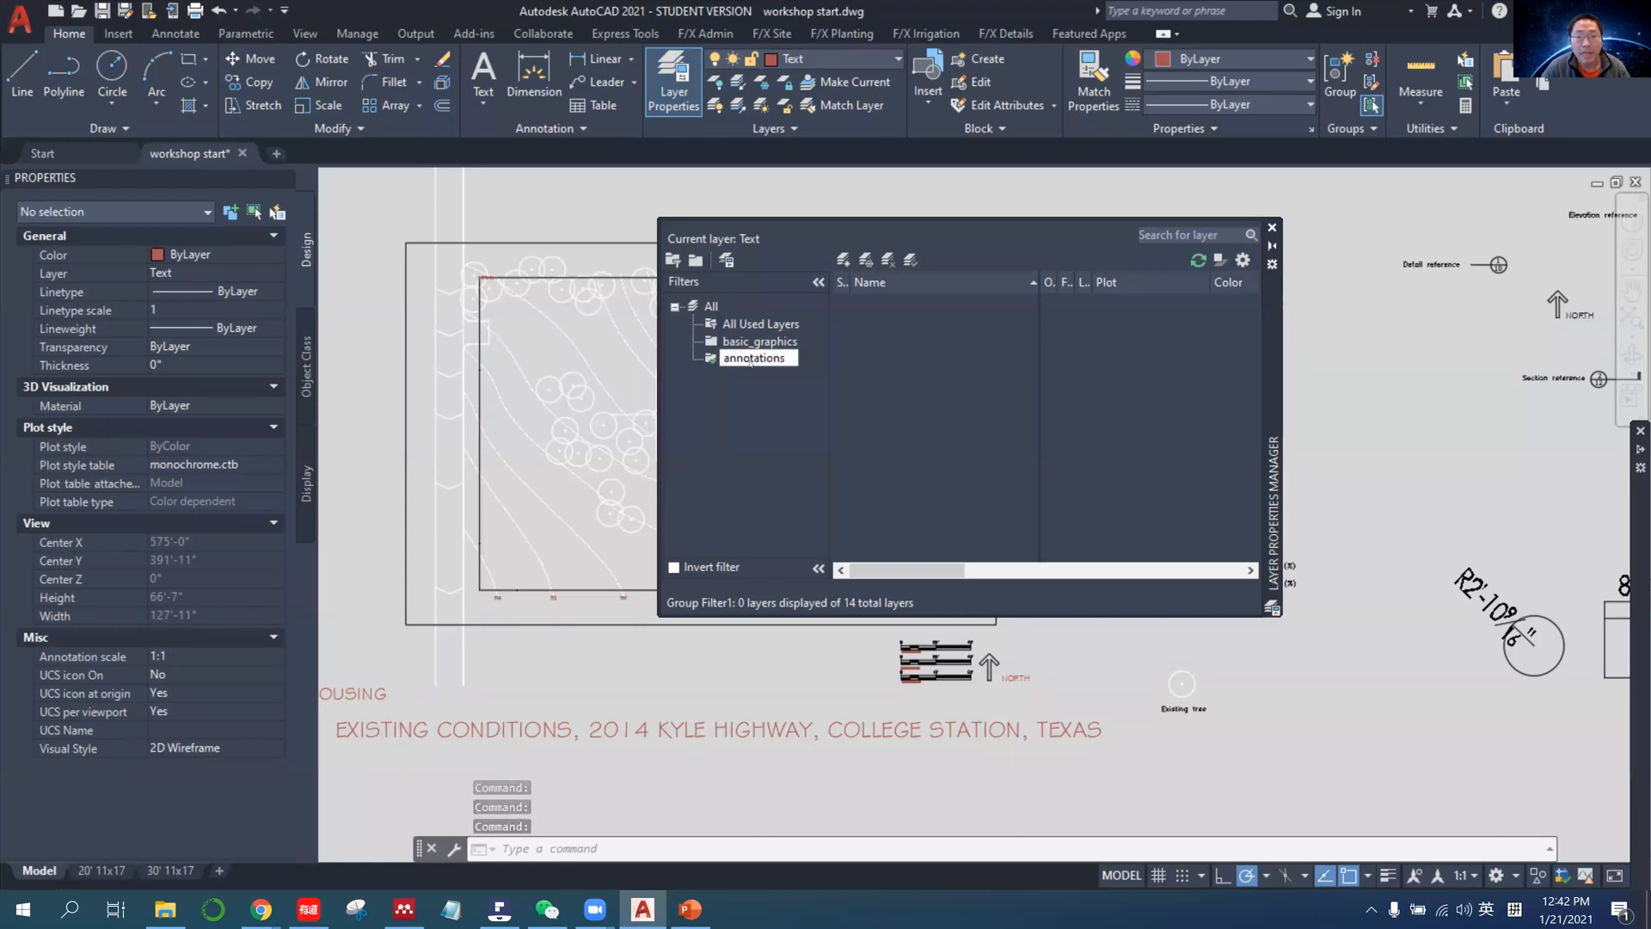
{"action": "key", "text": "Return"}
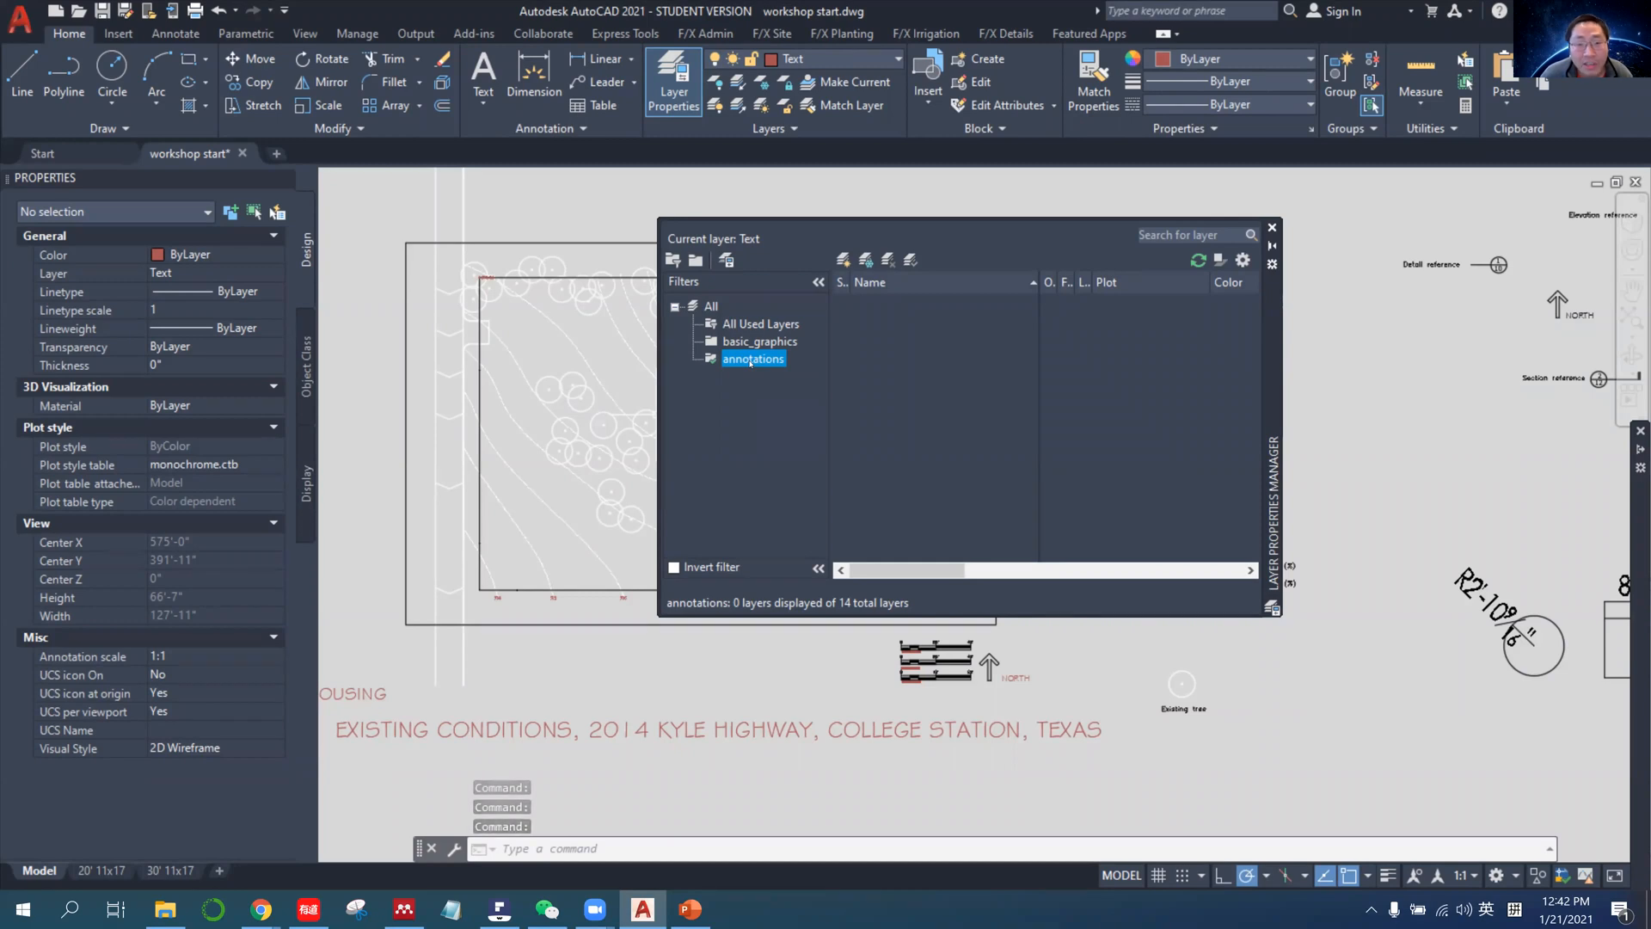
Examine the legend symbols, spot elevations and dimension samples beside the site plan as examples of annotation objects.
{"action": "mouse_move", "coordinate": [1496, 471]}
{"action": "middle_mouse_down"}
{"action": "mouse_move", "coordinate": [1336, 626]}
{"action": "mouse_move", "coordinate": [1191, 730]}
{"action": "middle_mouse_up"}
{"action": "middle_click_drag", "start_coordinate": [1331, 717], "coordinate": [1282, 559]}
{"action": "scroll", "coordinate": [1371, 524], "scroll_direction": "up", "scroll_amount": 6}
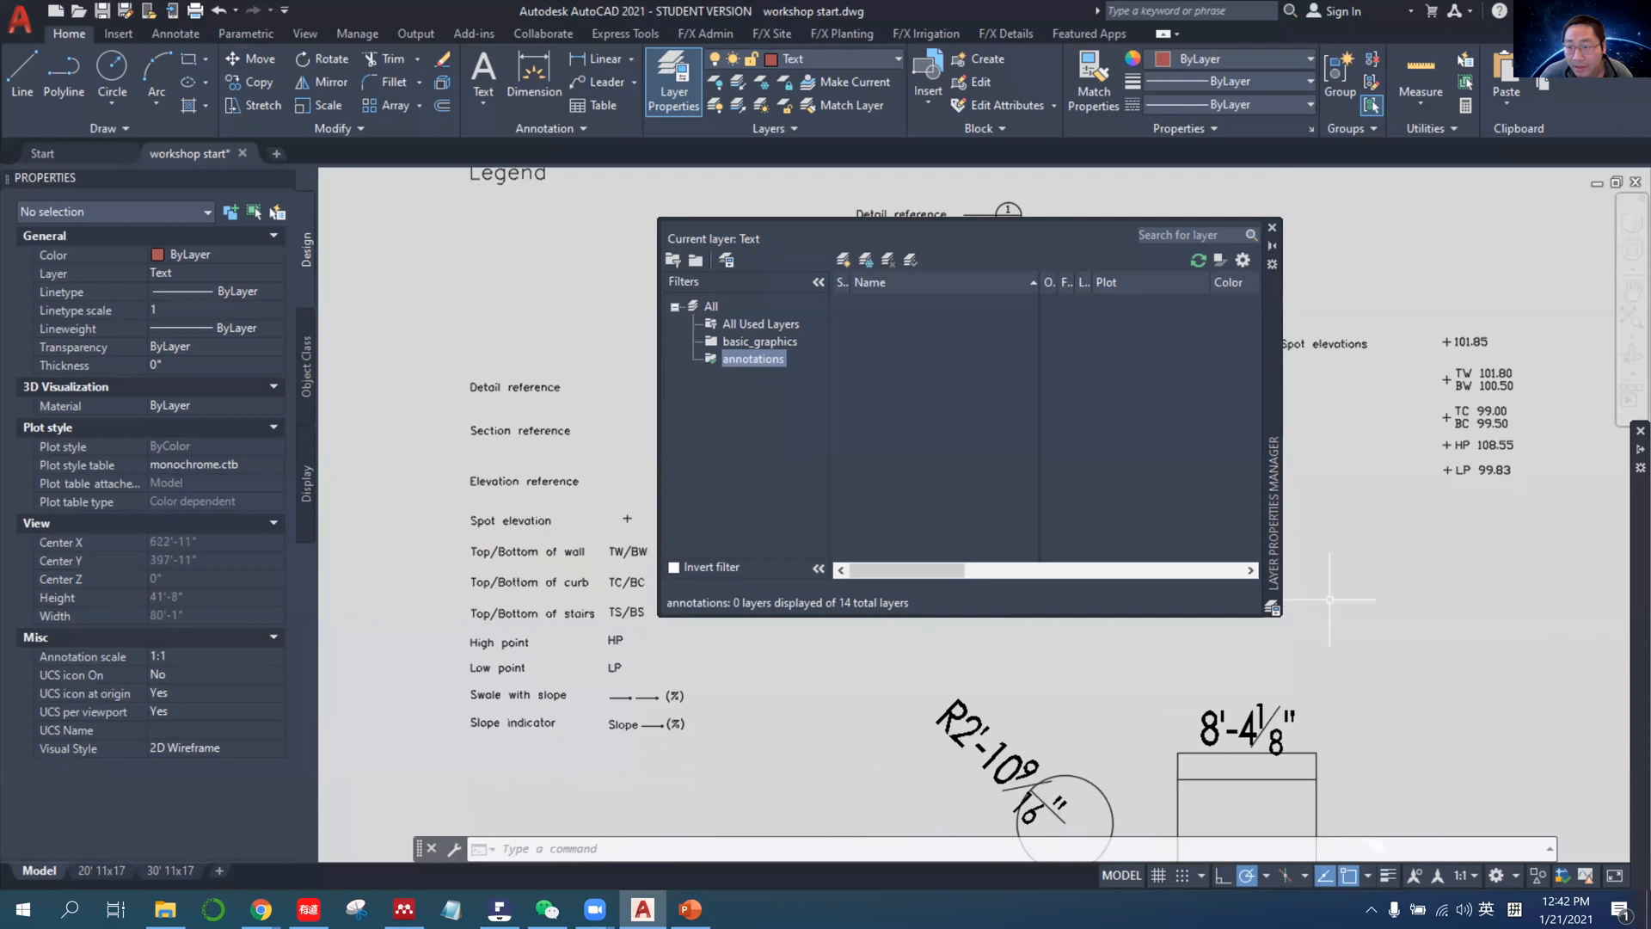
{"action": "scroll", "coordinate": [1373, 505], "scroll_direction": "down", "scroll_amount": 2}
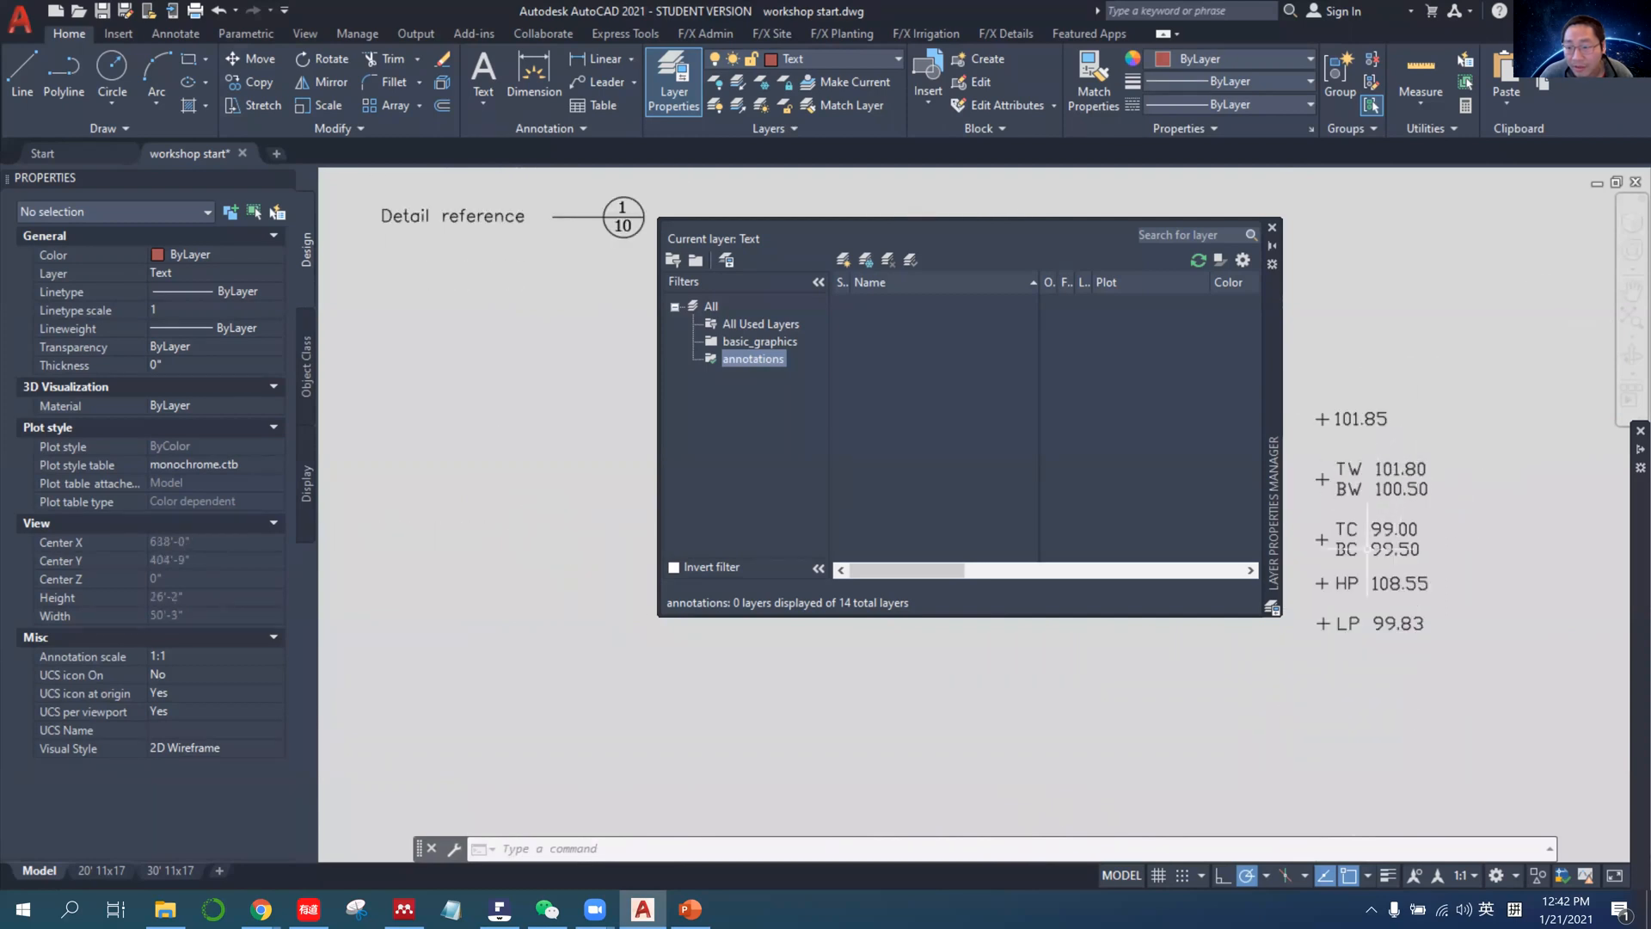
{"action": "scroll", "coordinate": [1389, 559], "scroll_direction": "down", "scroll_amount": 6}
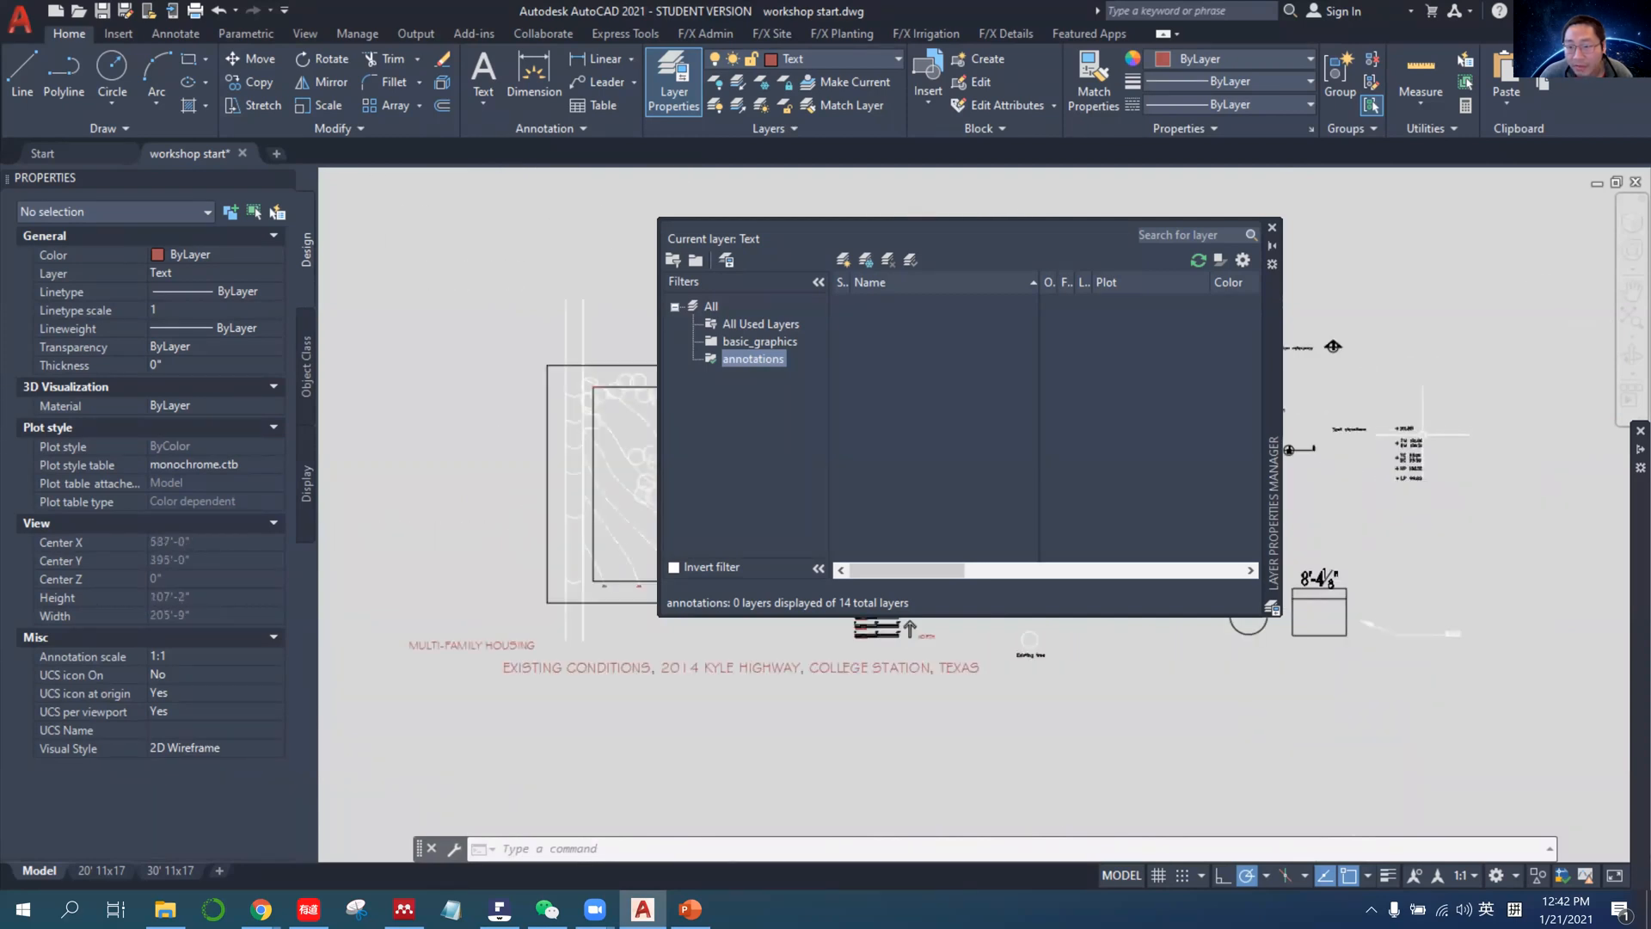
{"action": "scroll", "coordinate": [1394, 572], "scroll_direction": "up", "scroll_amount": 6}
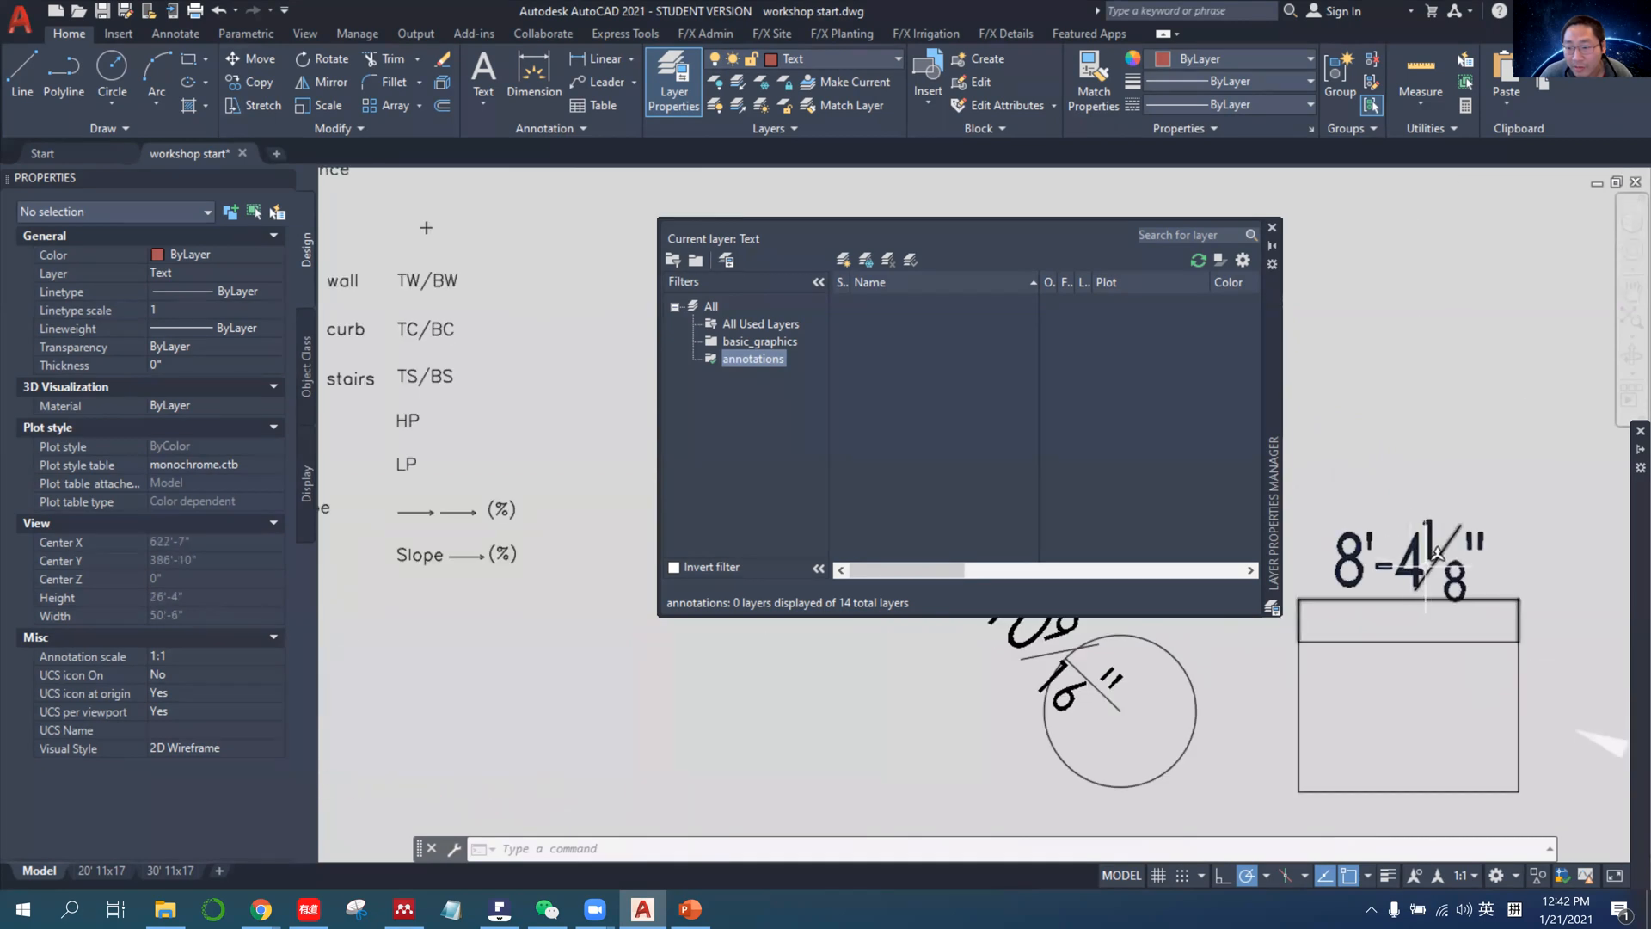
{"action": "scroll", "coordinate": [1397, 489], "scroll_direction": "down", "scroll_amount": 6}
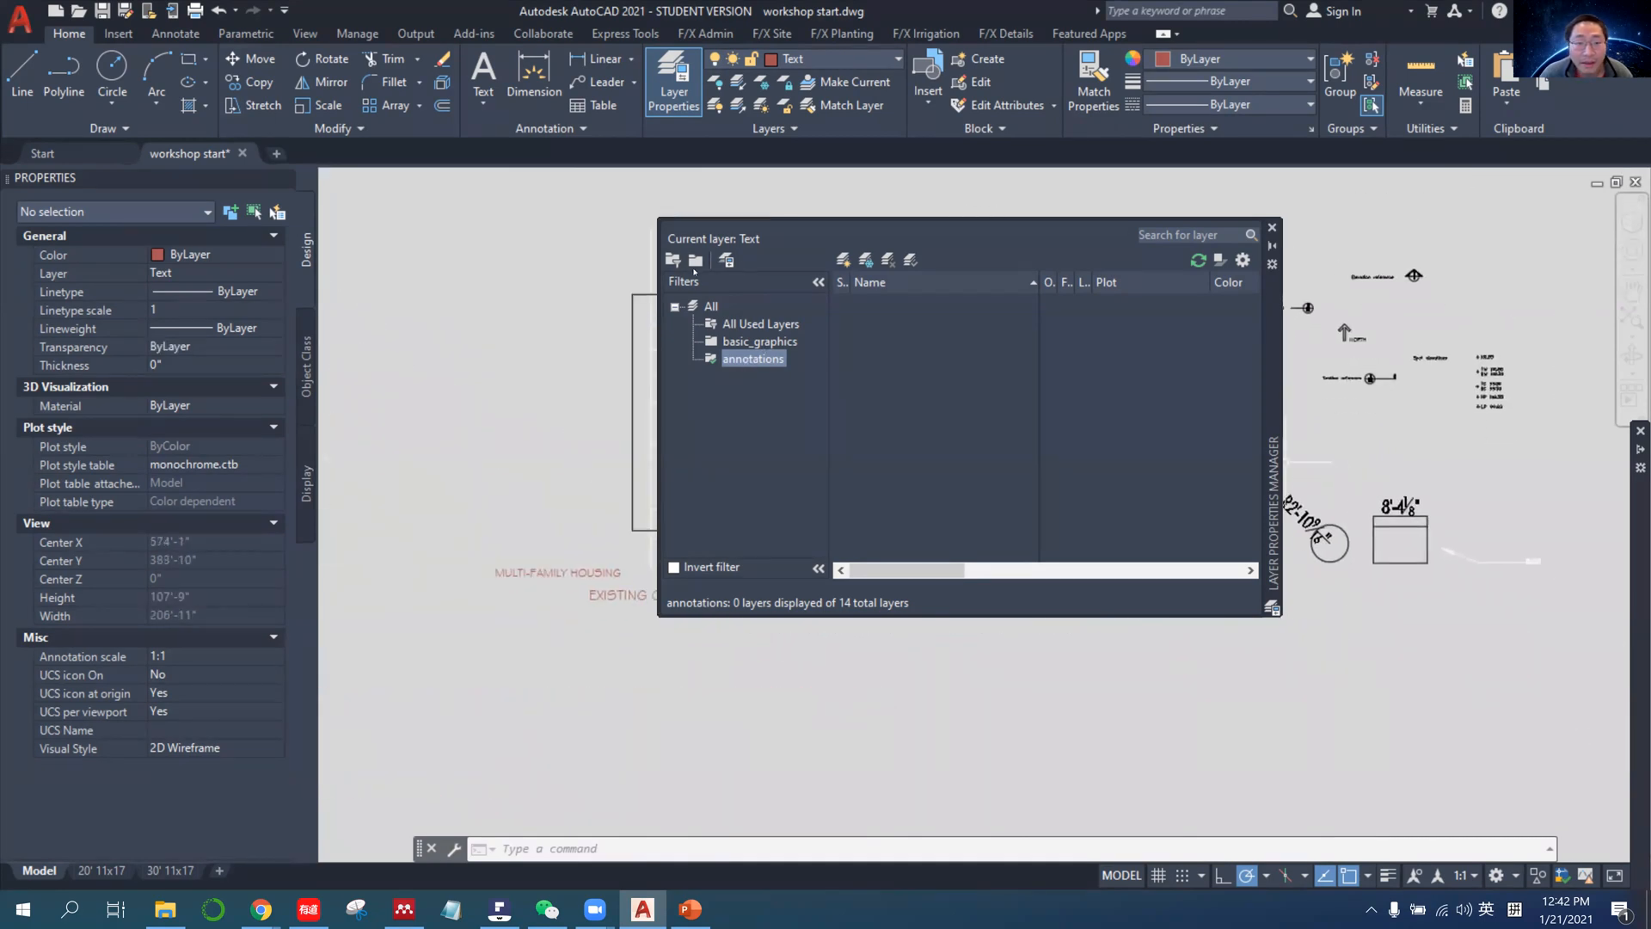
Create a third layer group filter below annotations with the name g.
{"action": "left_click", "coordinate": [695, 261]}
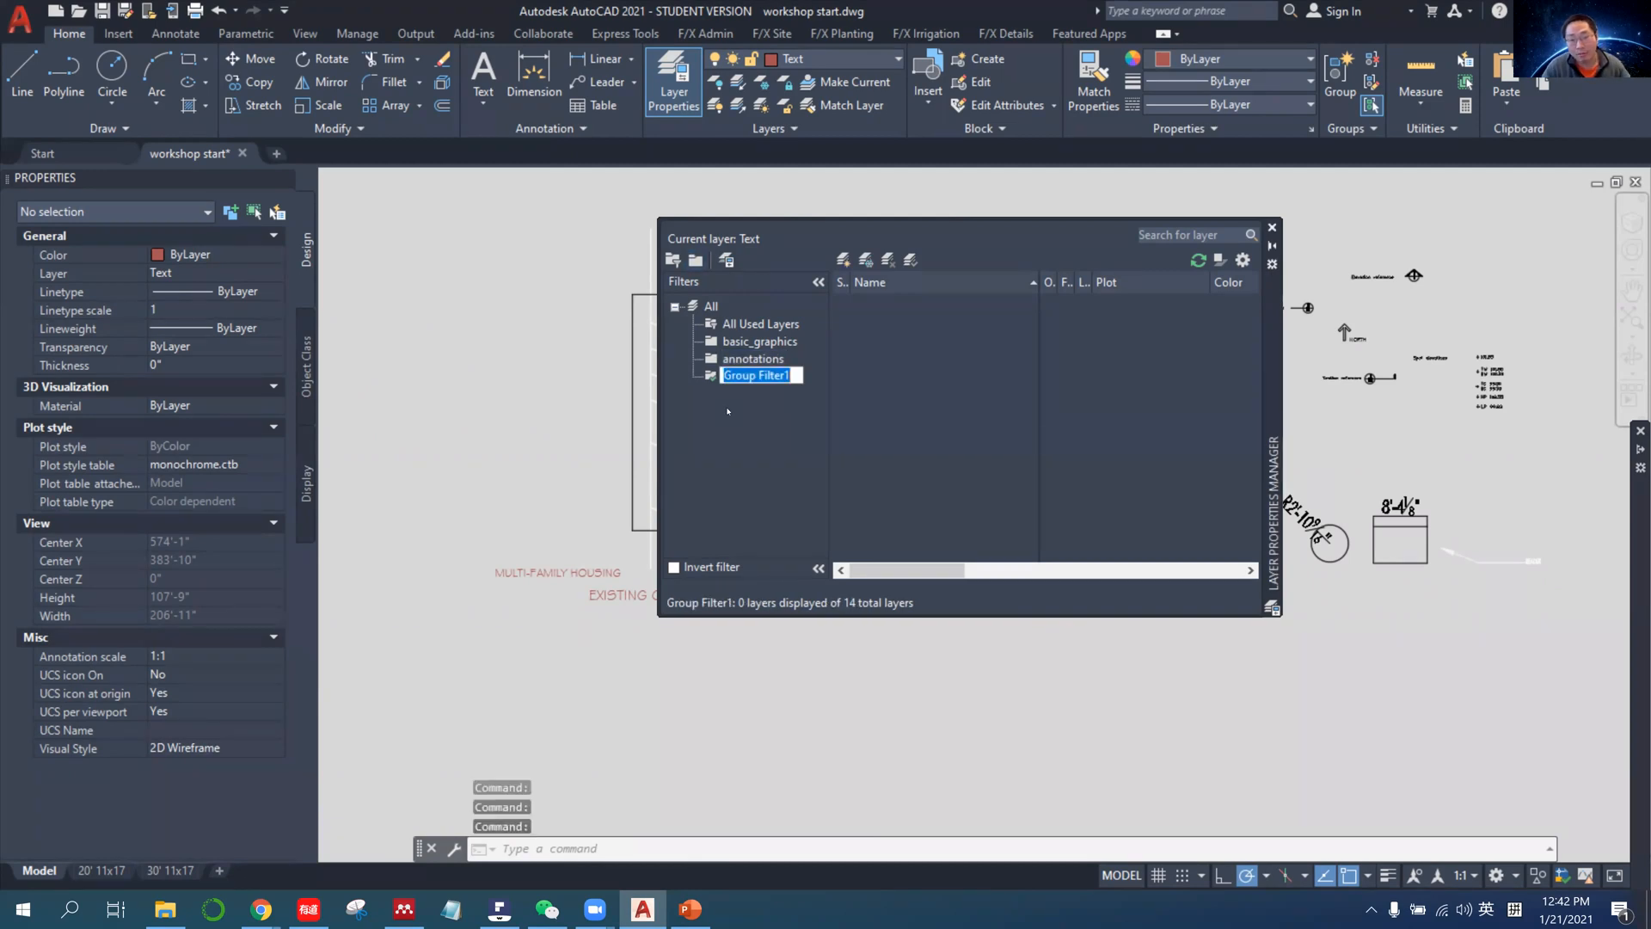
{"action": "type", "text": "drawing"}
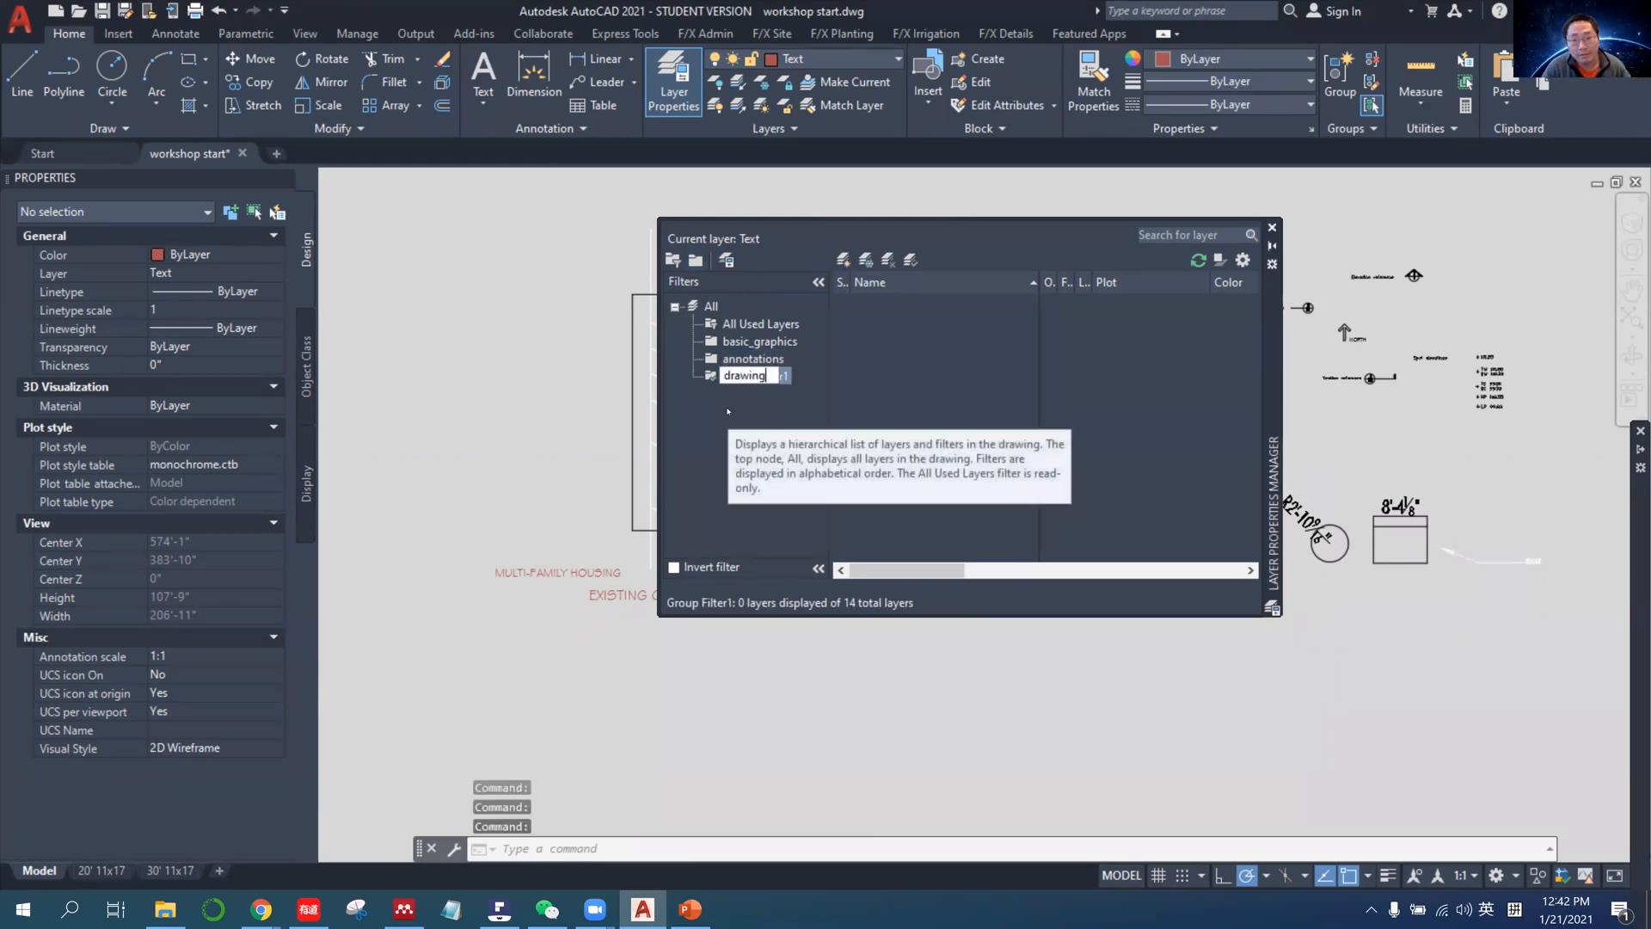
{"action": "key", "text": "BackSpace"}
{"action": "key", "text": "BackSpace"}
{"action": "key", "text": "BackSpace"}
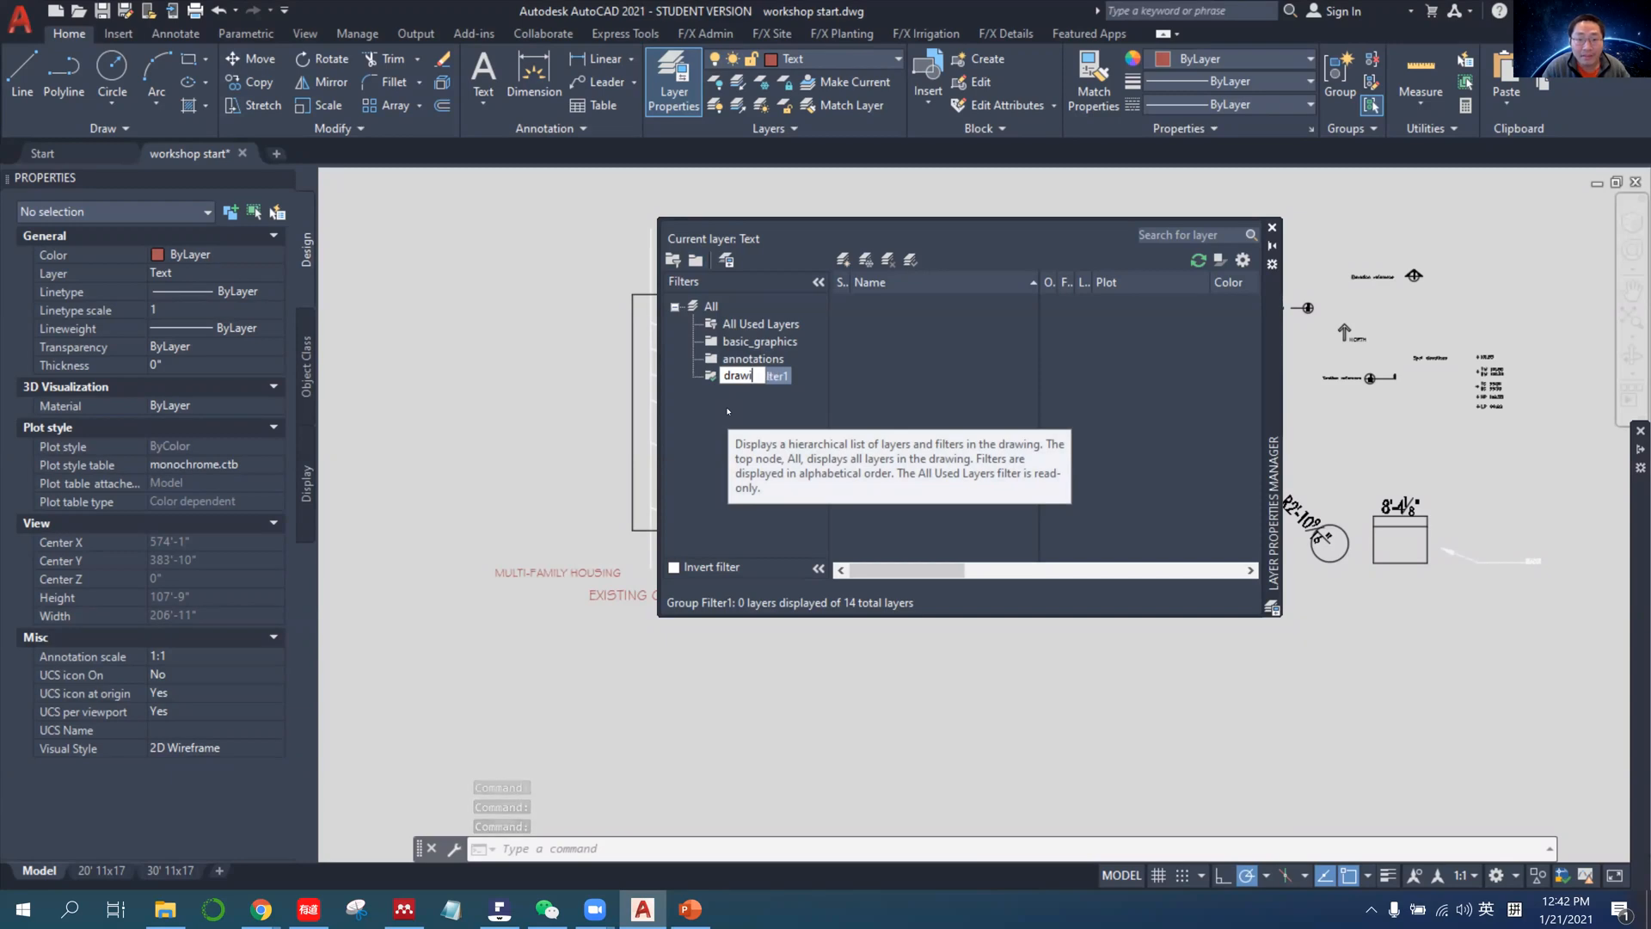
{"action": "key", "text": "BackSpace"}
{"action": "key", "text": "BackSpace"}
{"action": "key", "text": "BackSpace"}
{"action": "key", "text": "BackSpace"}
{"action": "type", "text": "grading"}
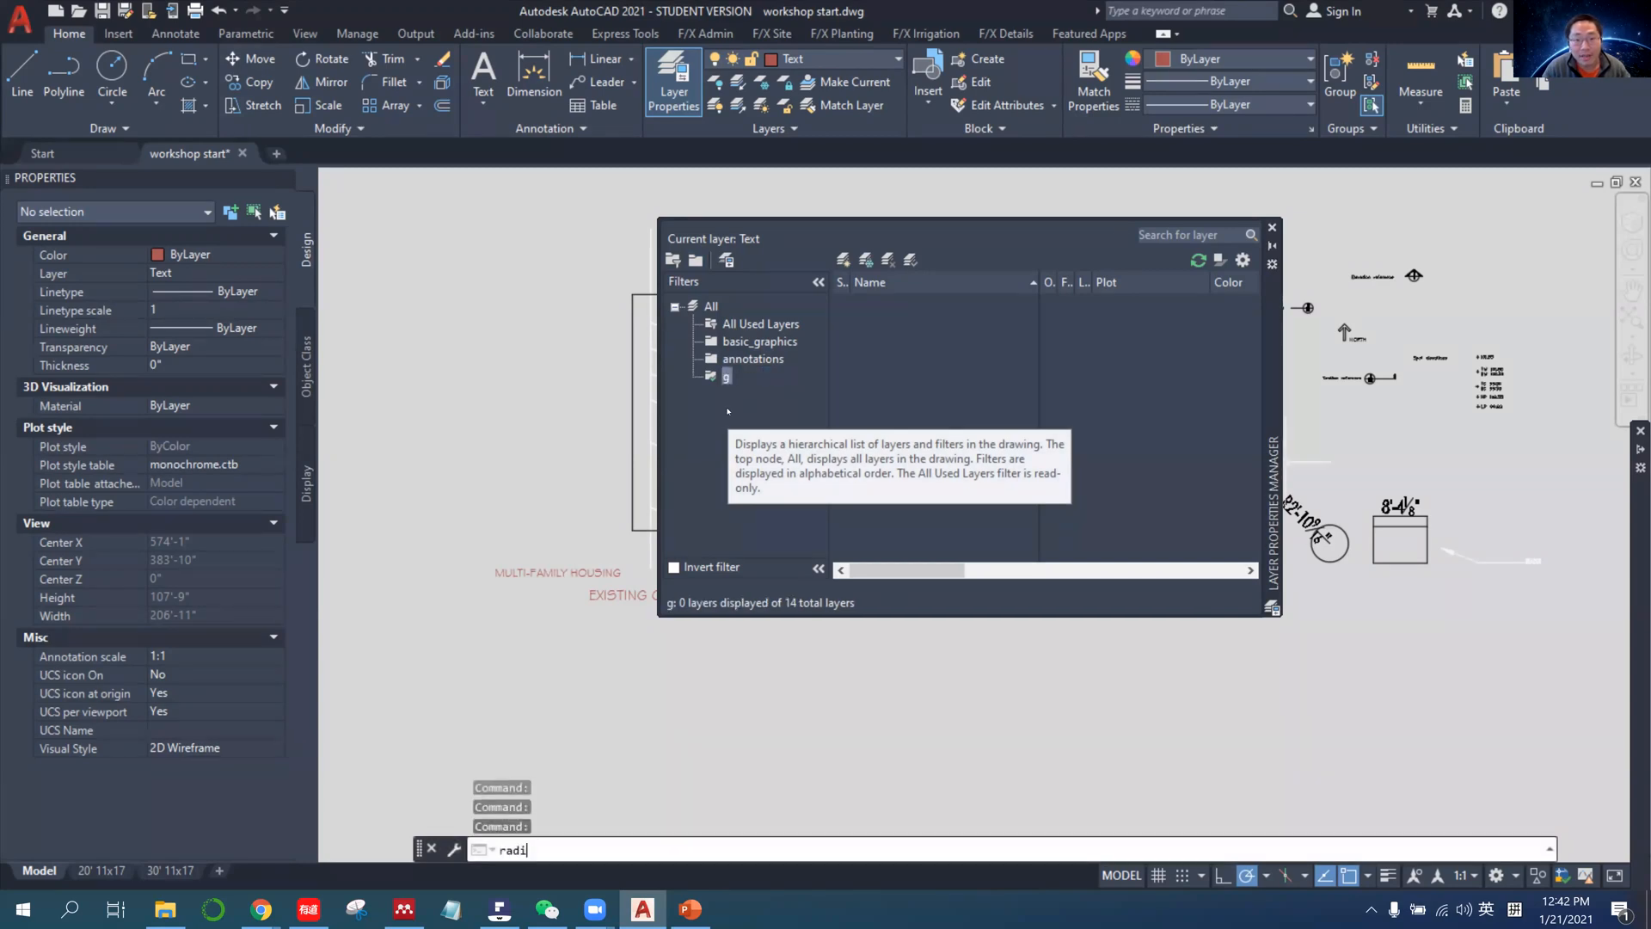
Rename the group filter g as drawing_content and dismiss the stray Object Selection Filters and Rename dialogs without changes.
{"action": "left_click", "coordinate": [727, 377]}
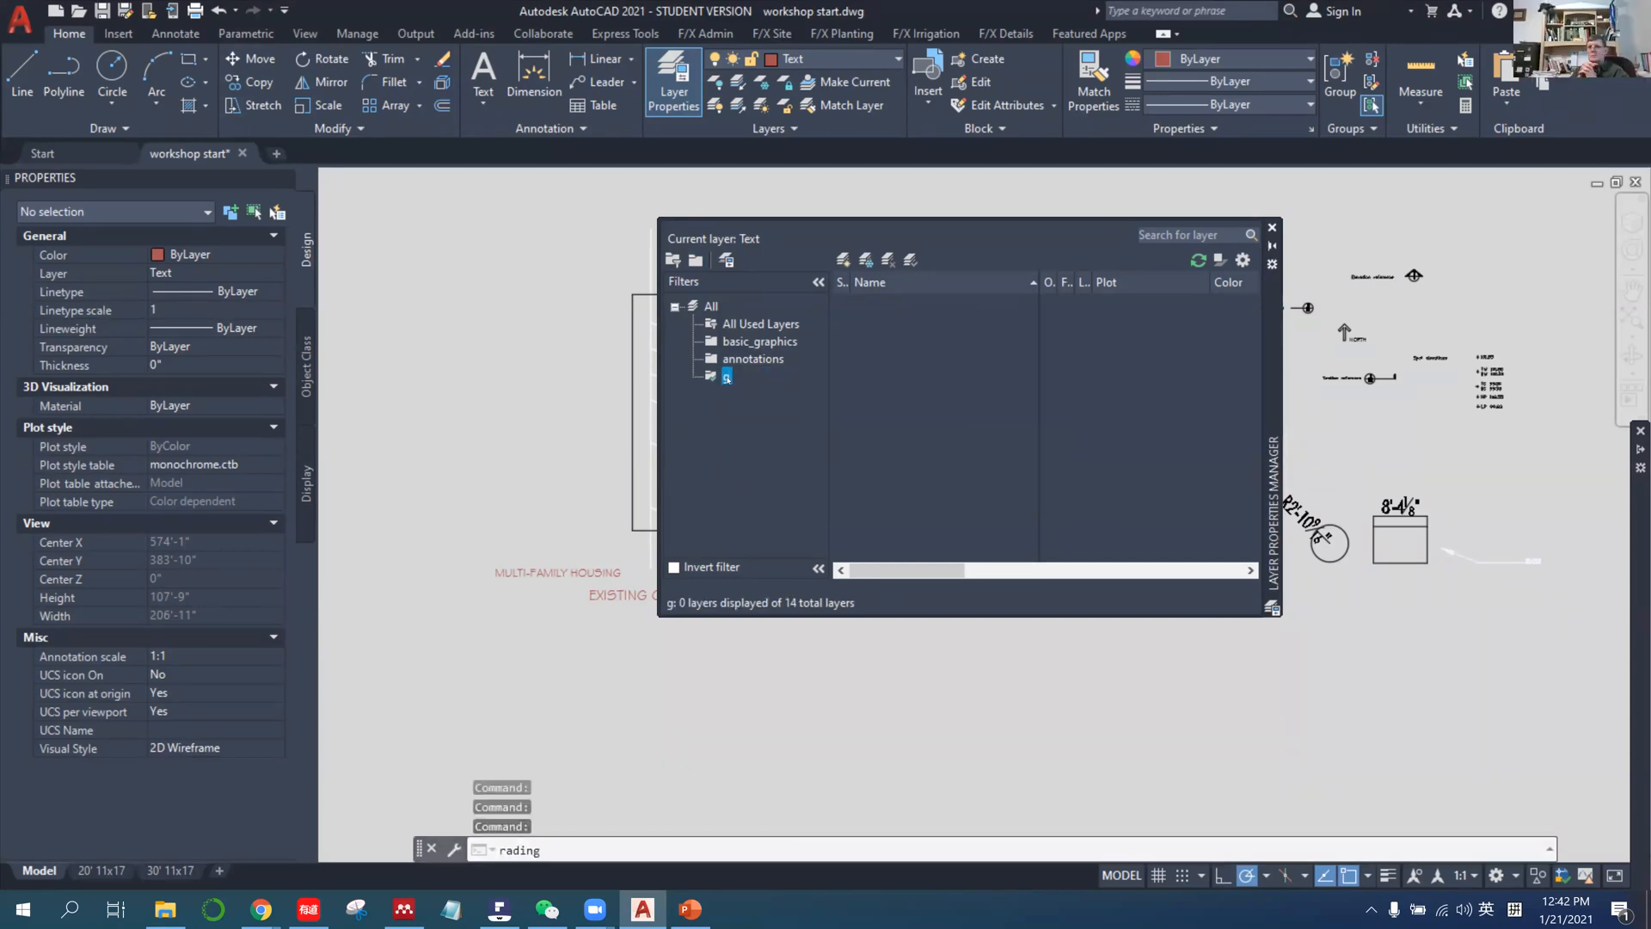
{"action": "right_click", "coordinate": [726, 377]}
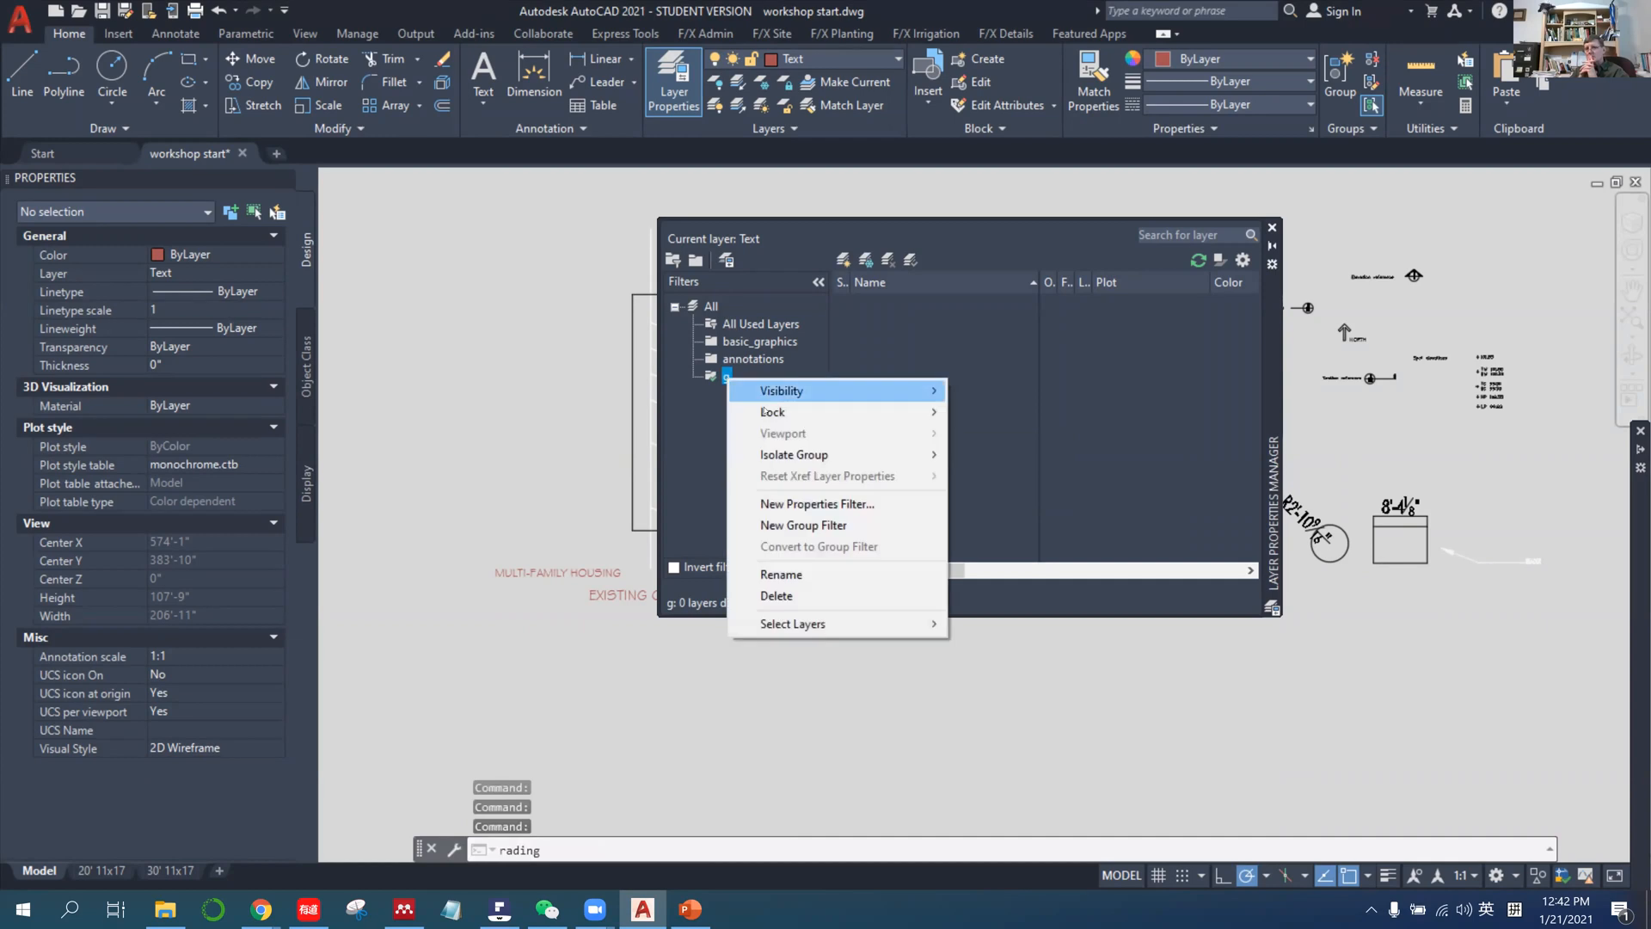
{"action": "left_click", "coordinate": [814, 581]}
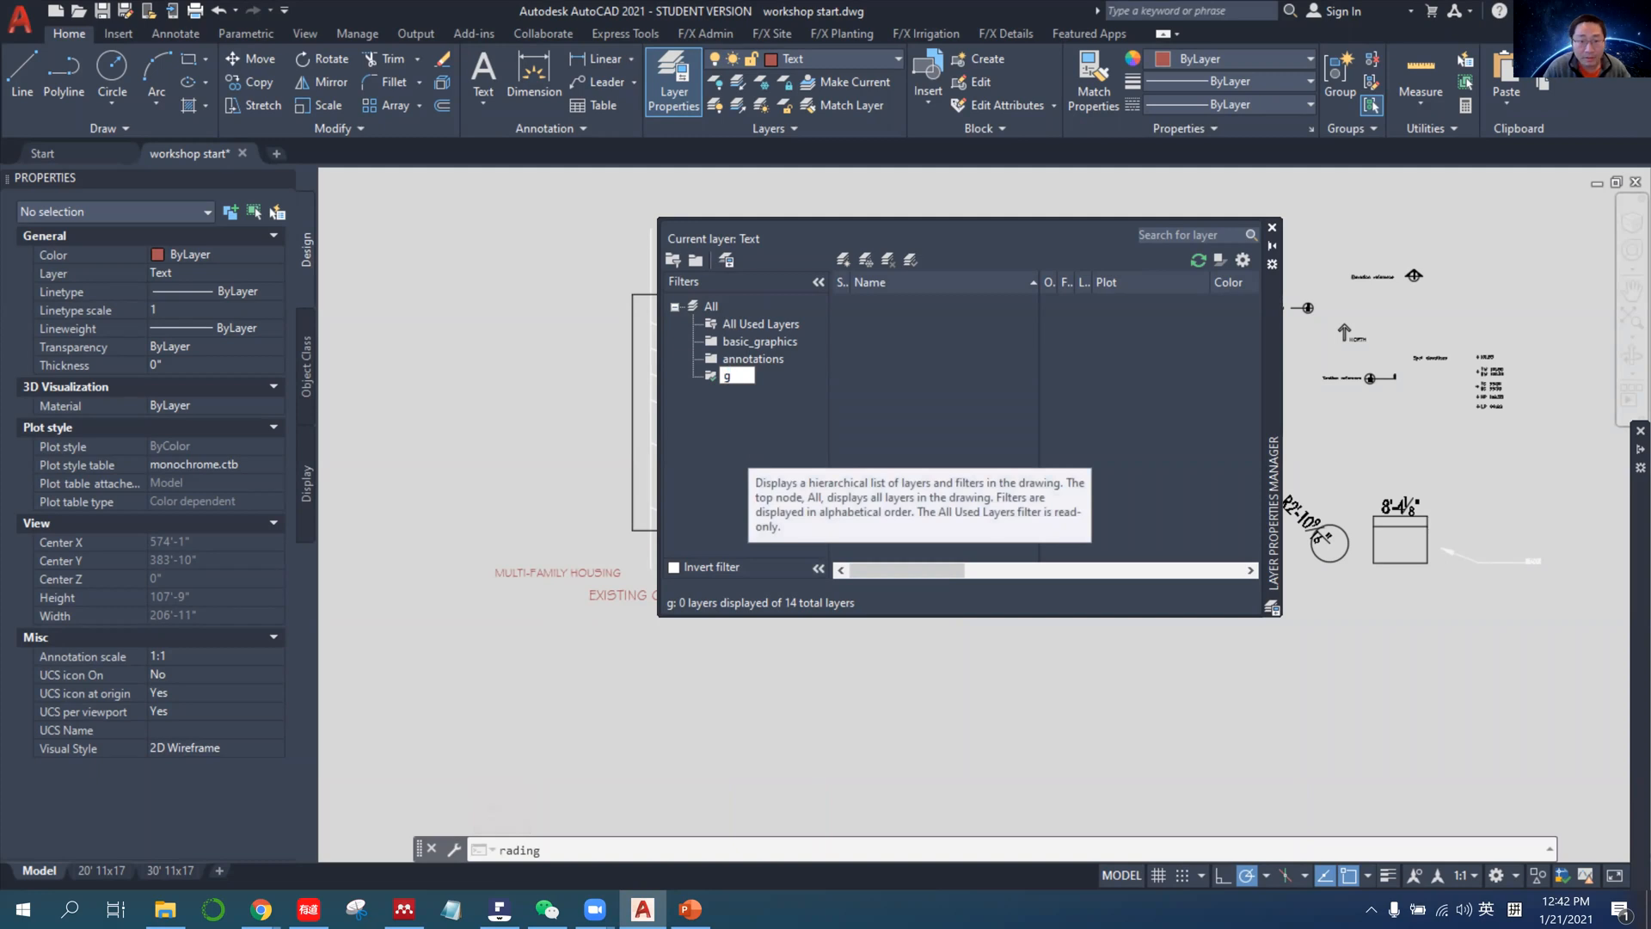
{"action": "key", "text": "BackSpace"}
{"action": "type", "text": "drawing_content"}
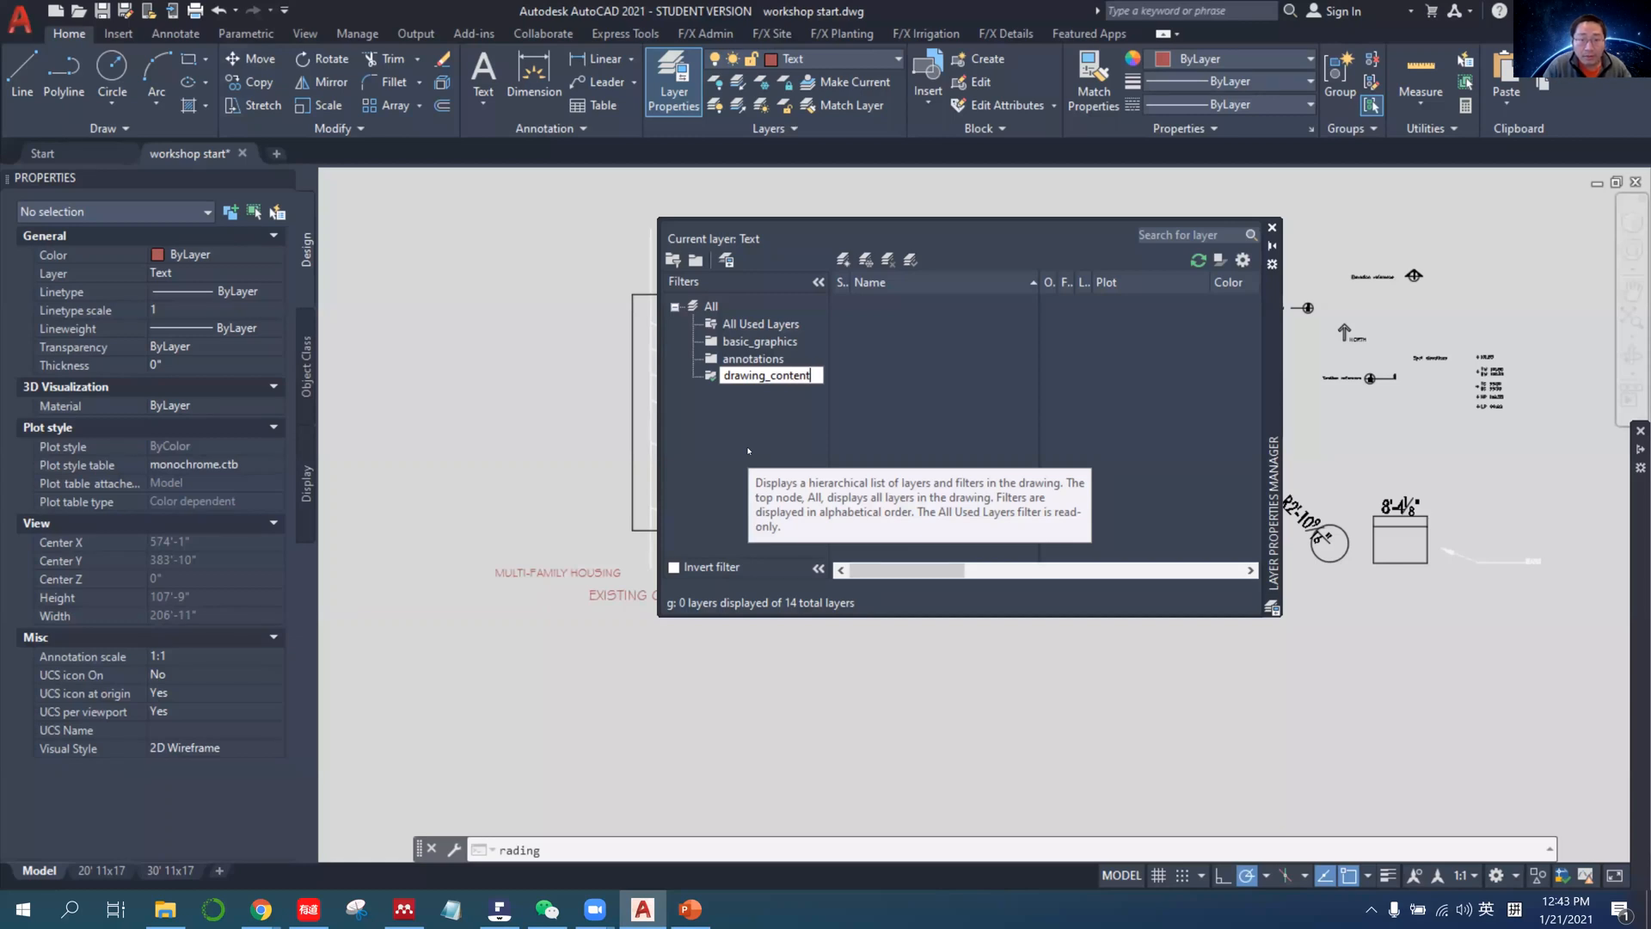
{"action": "key", "text": "Return"}
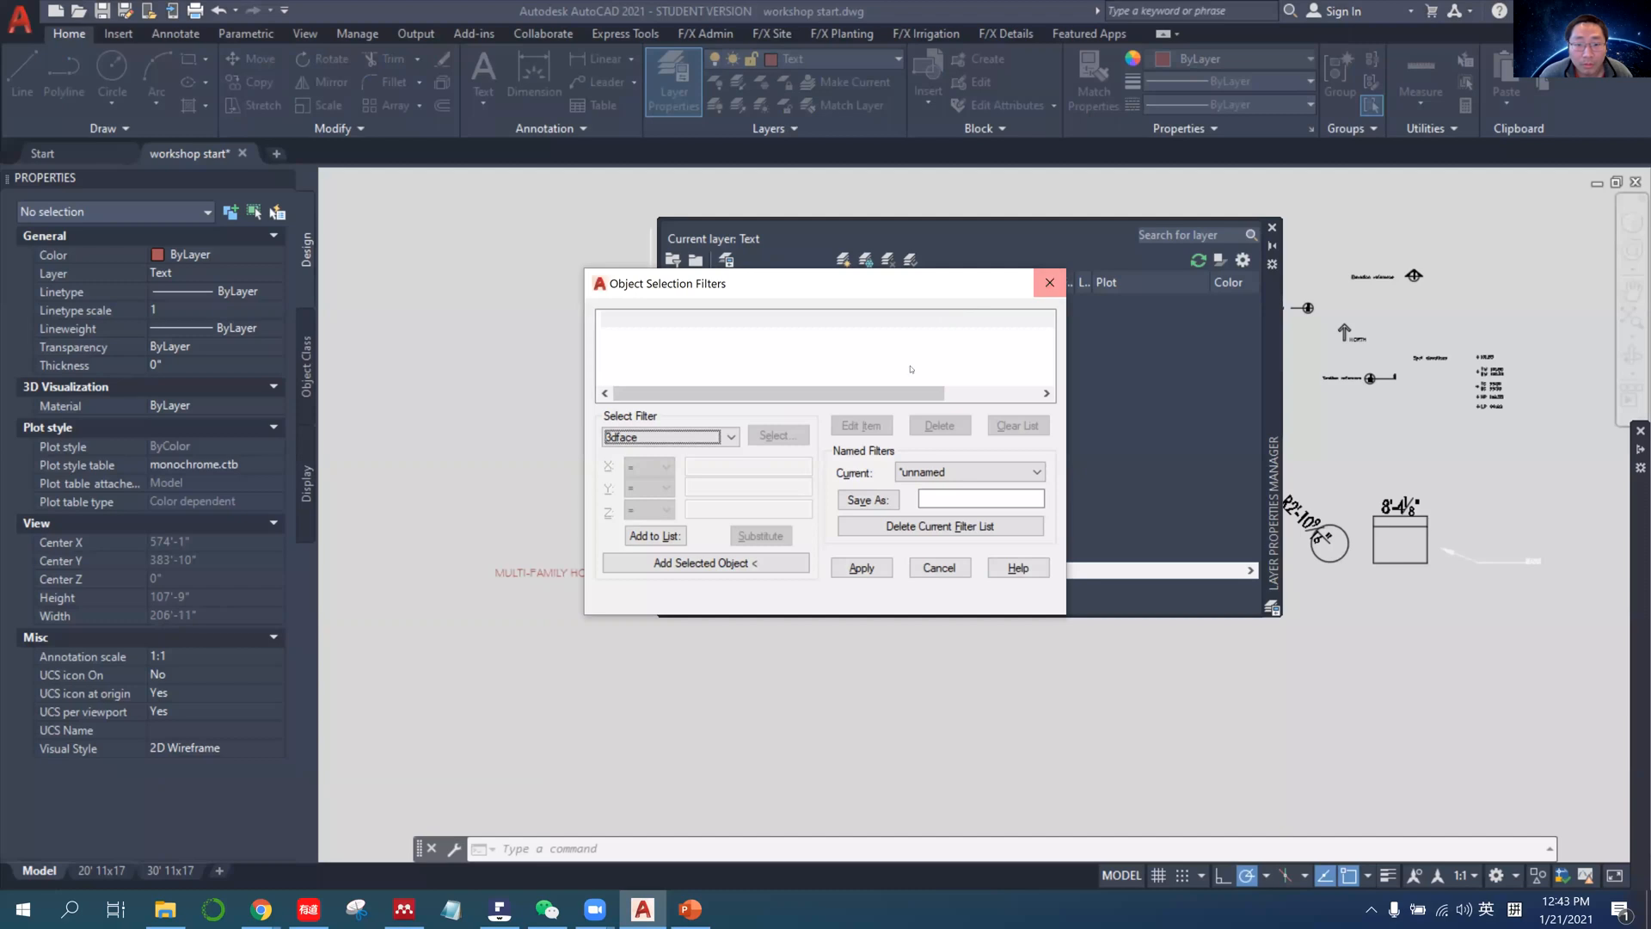
{"action": "left_click", "coordinate": [939, 567]}
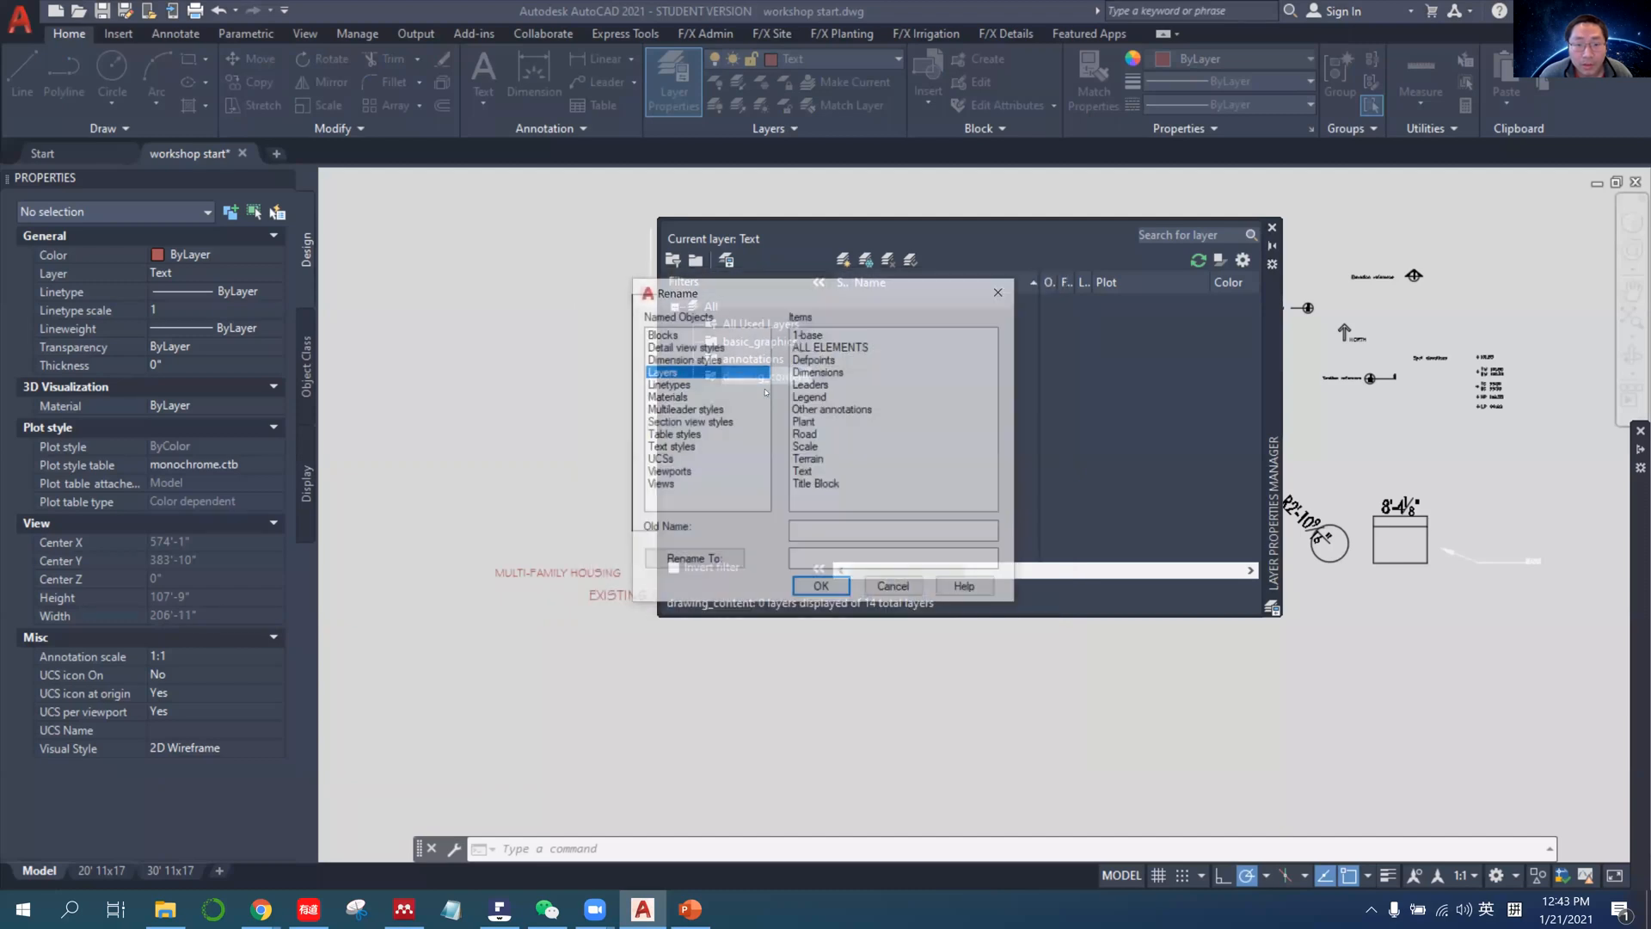
{"action": "key", "text": "Escape"}
{"action": "key", "text": "Return"}
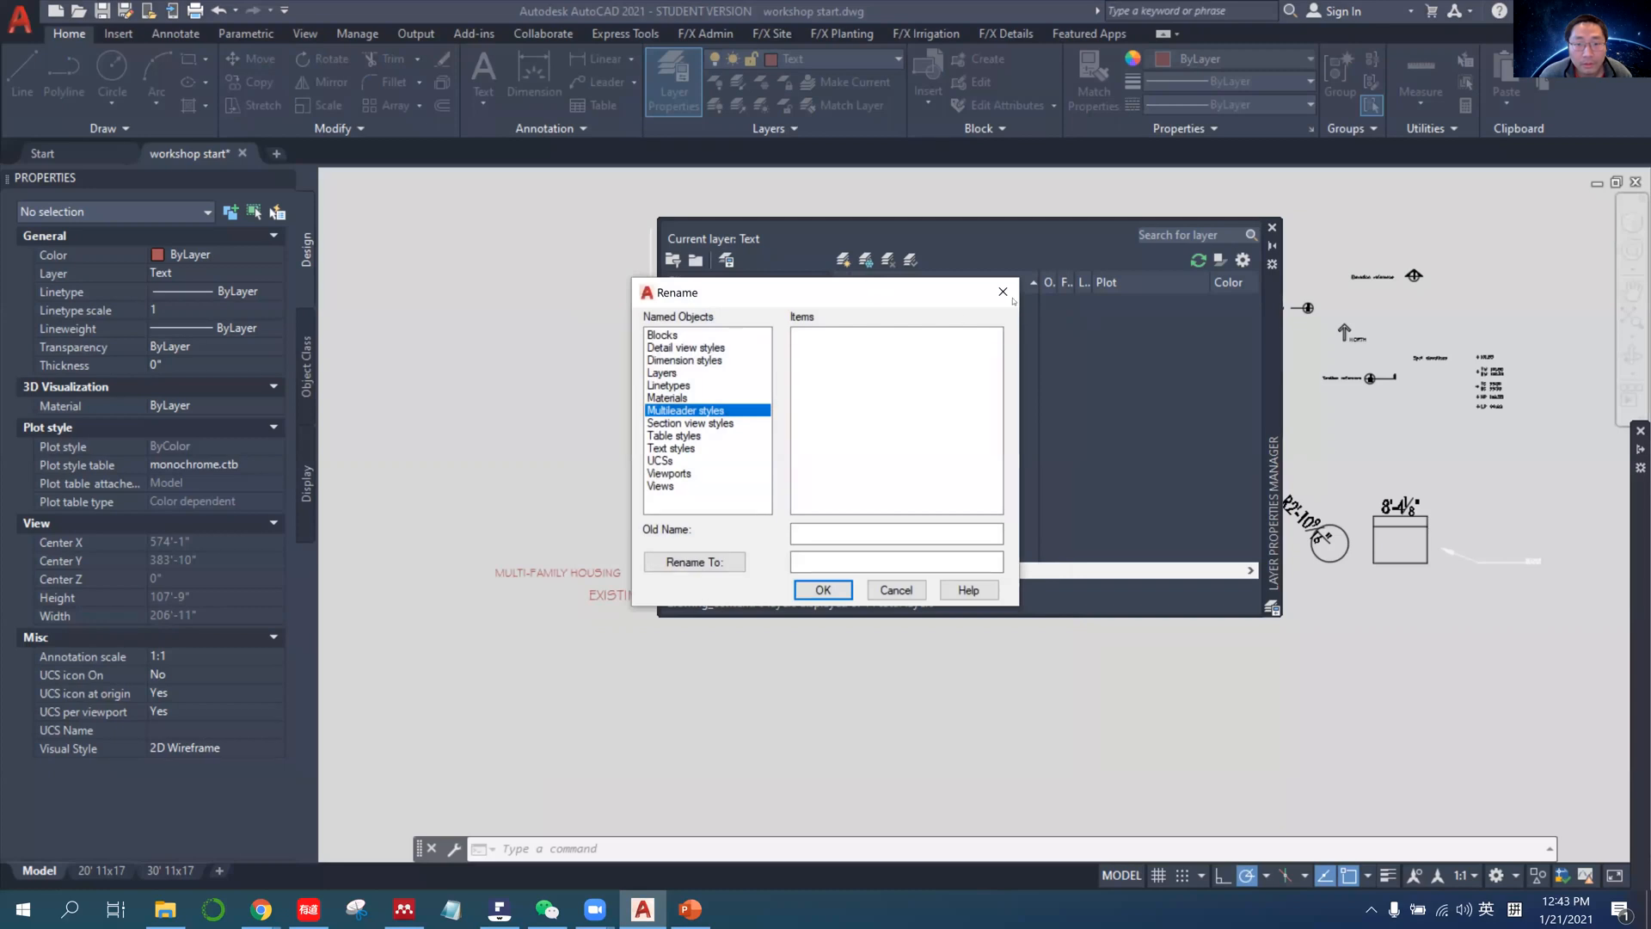
{"action": "left_click", "coordinate": [898, 590]}
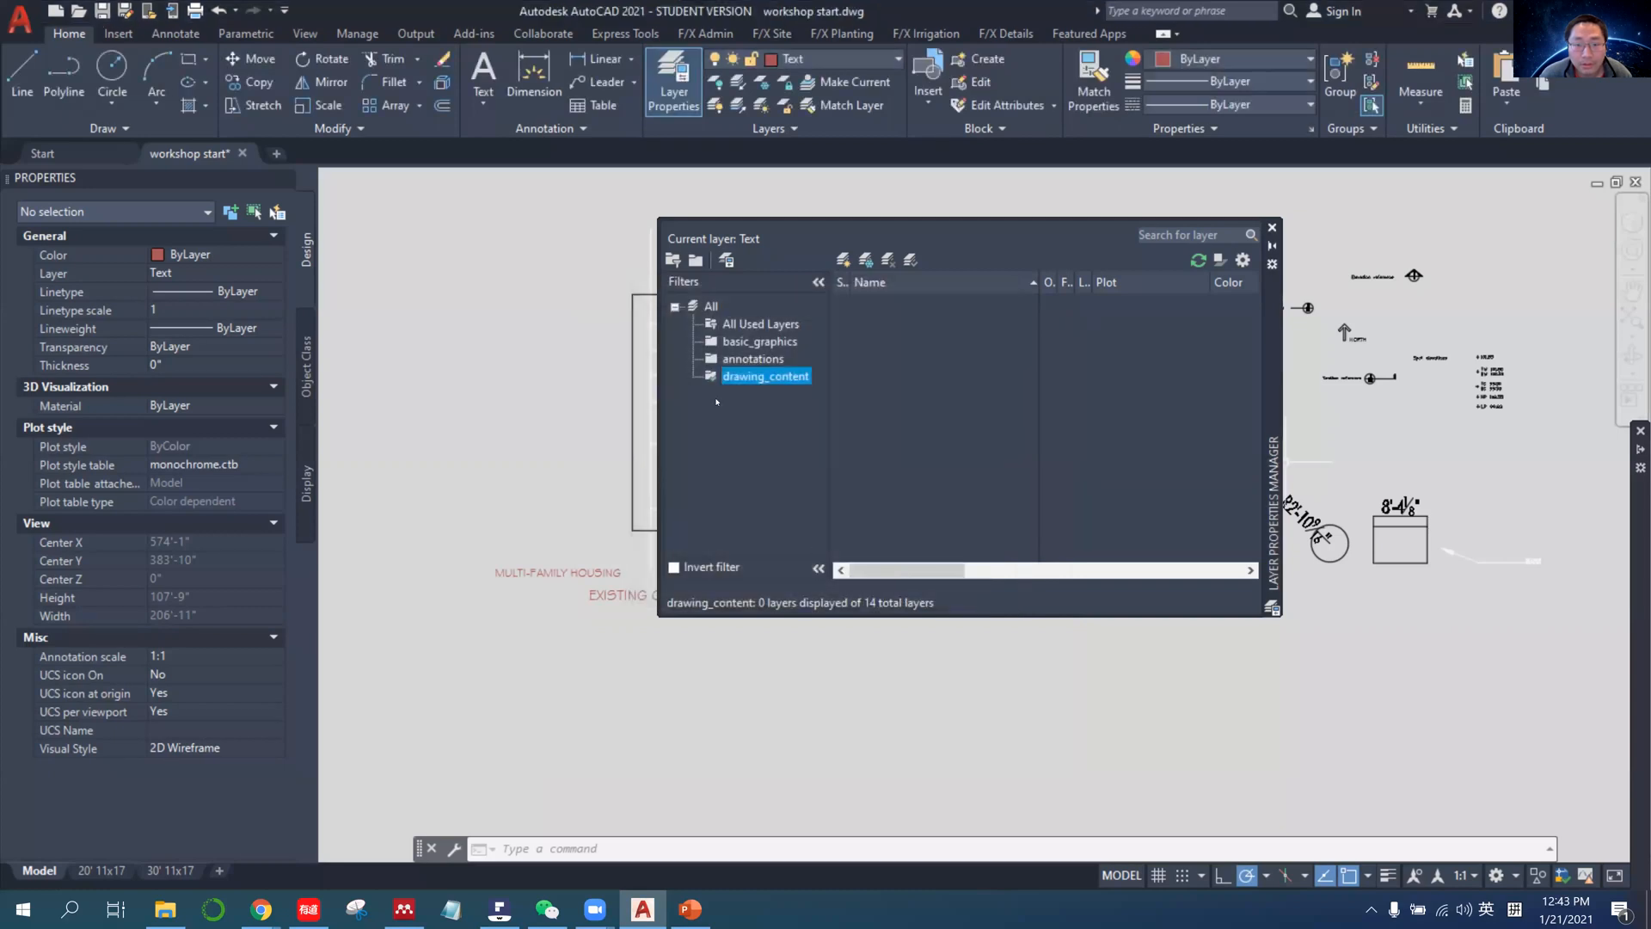
Make layer 0 current from the All Used Layers list and move the Layer Properties Manager clear of the site plan.
{"action": "left_click", "coordinate": [754, 342]}
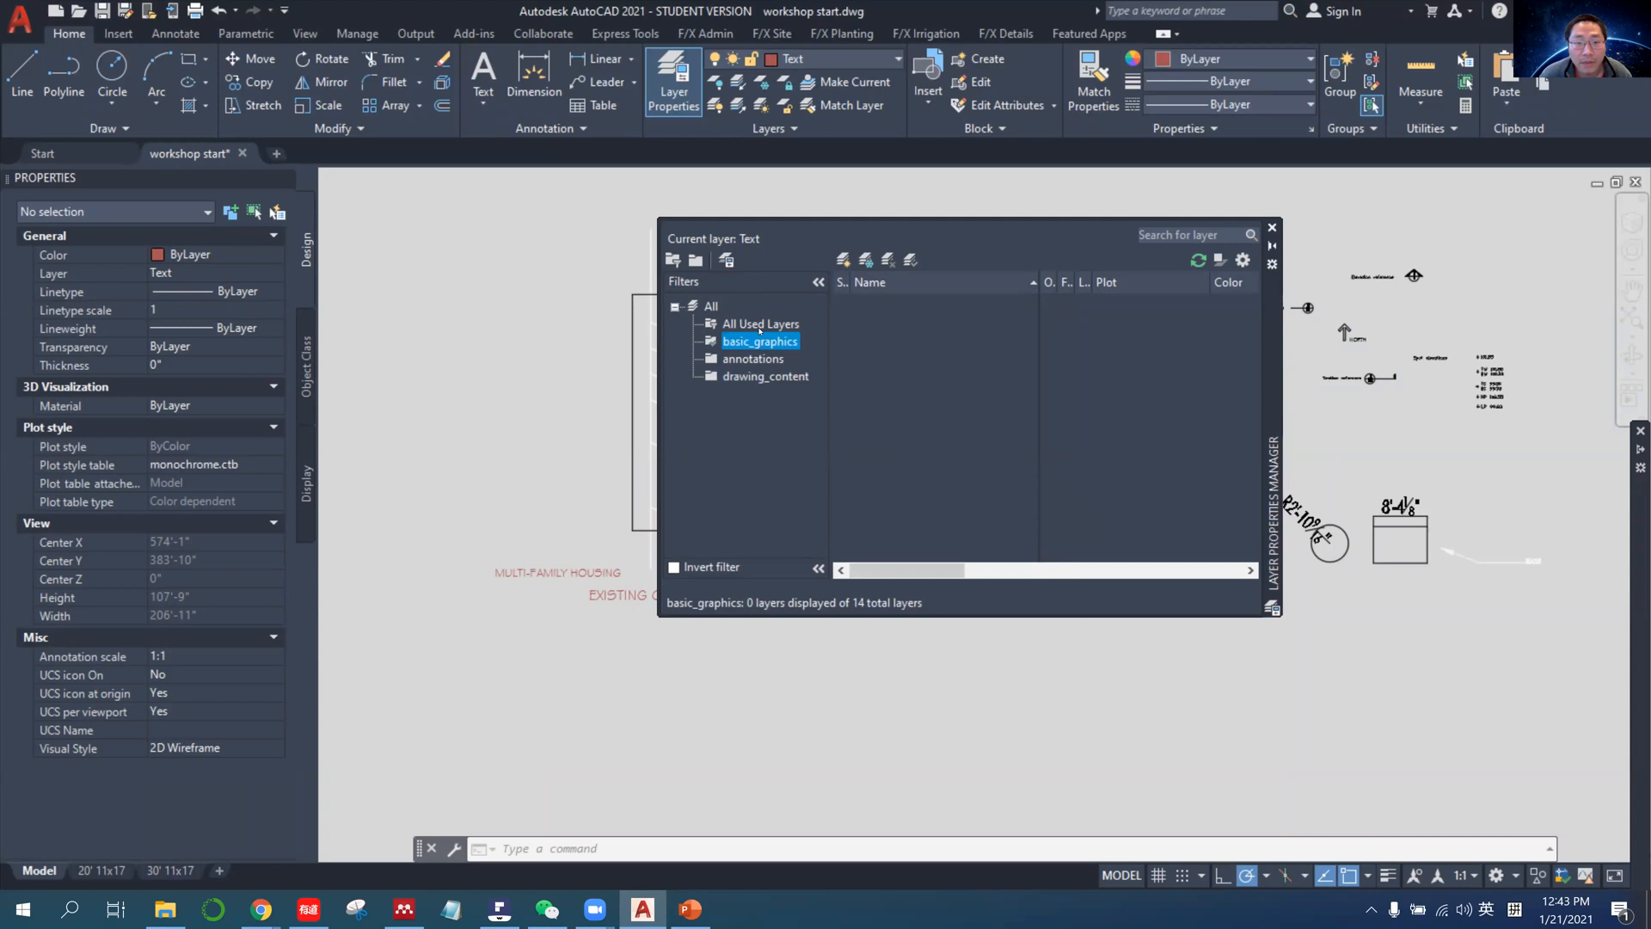
{"action": "left_click", "coordinate": [759, 325]}
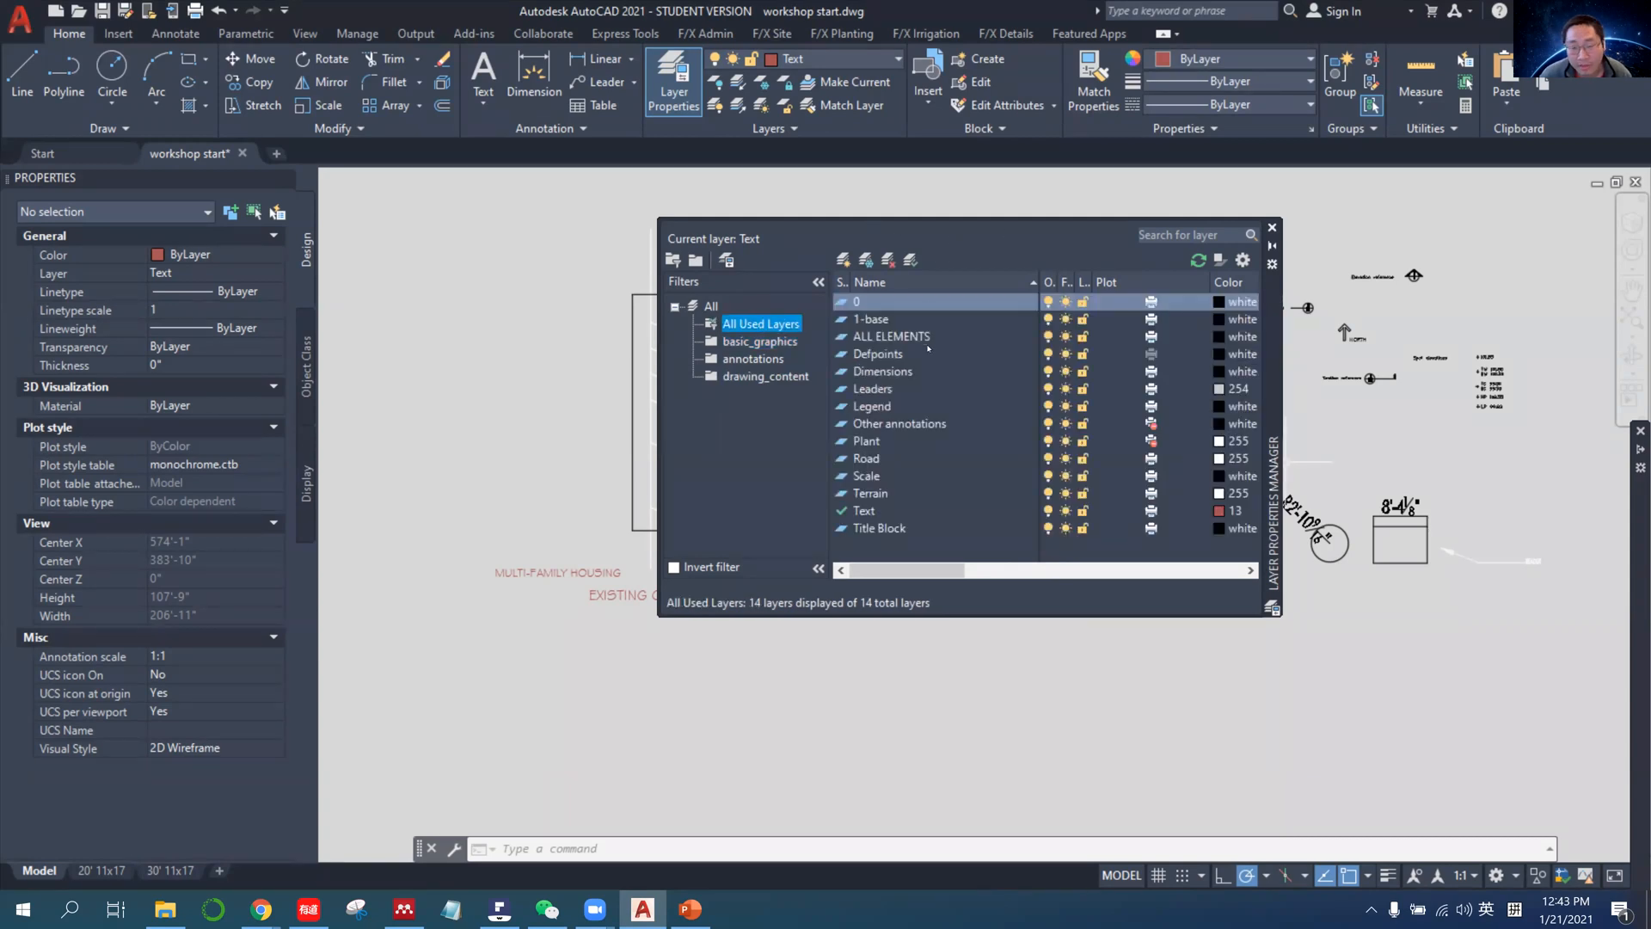
{"action": "scroll", "coordinate": [560, 387], "scroll_direction": "down", "scroll_amount": 4}
{"action": "middle_click_drag", "start_coordinate": [641, 411], "coordinate": [486, 411]}
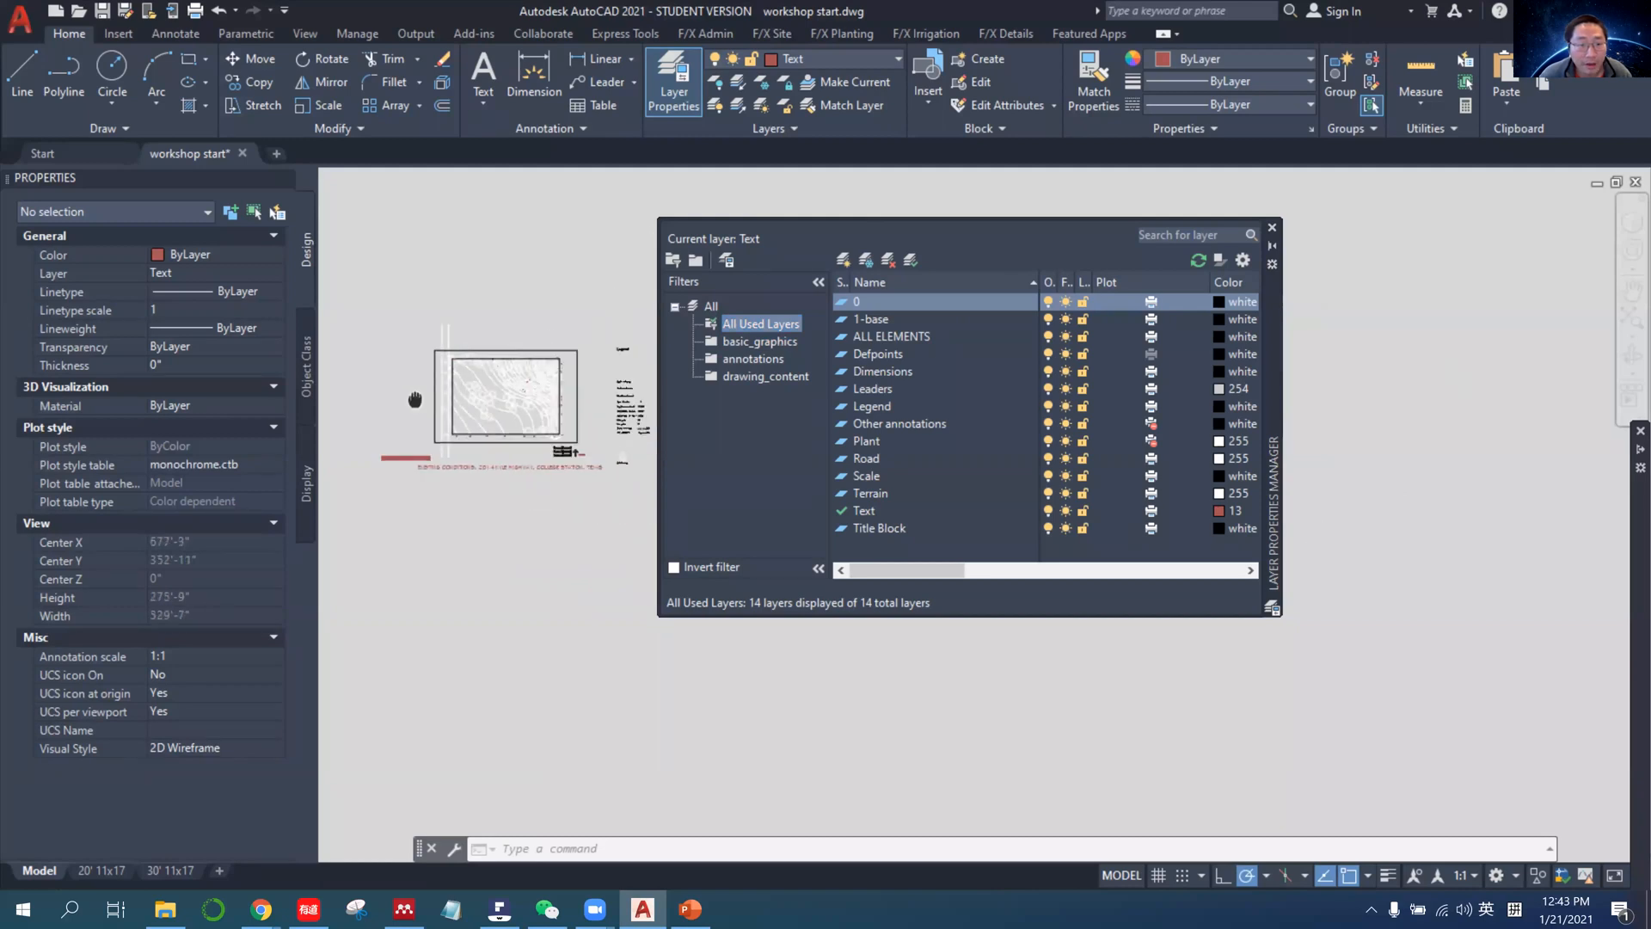
{"action": "scroll", "coordinate": [486, 411], "scroll_direction": "up", "scroll_amount": 2}
{"action": "scroll", "coordinate": [476, 413], "scroll_direction": "up", "scroll_amount": 2}
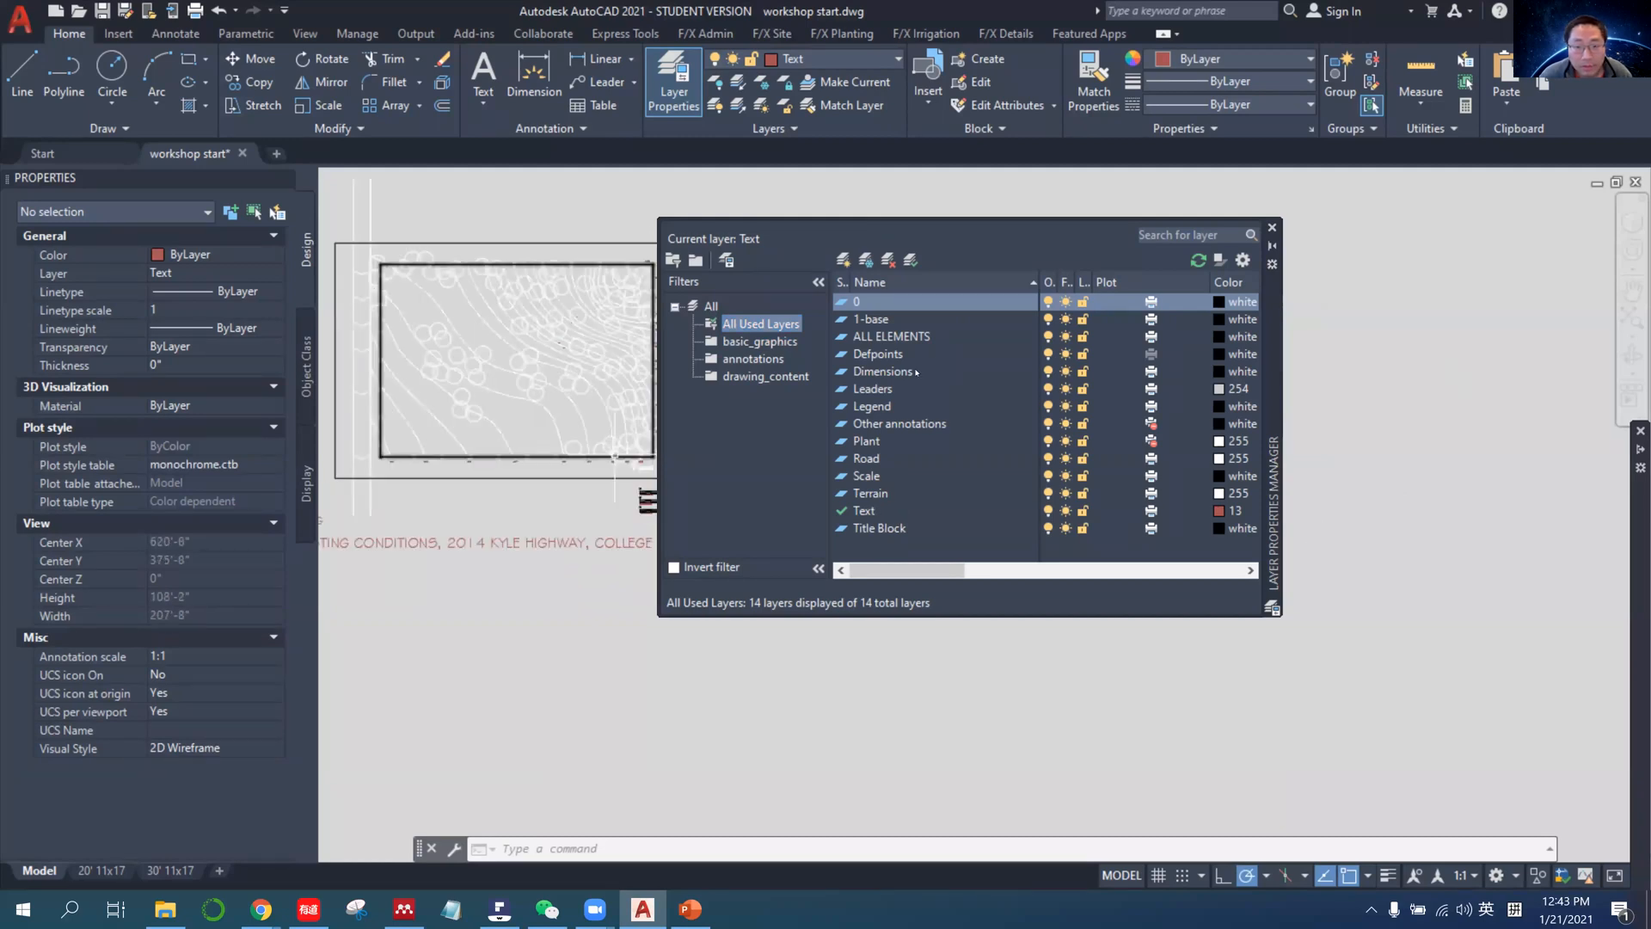
{"action": "double_click", "coordinate": [909, 305]}
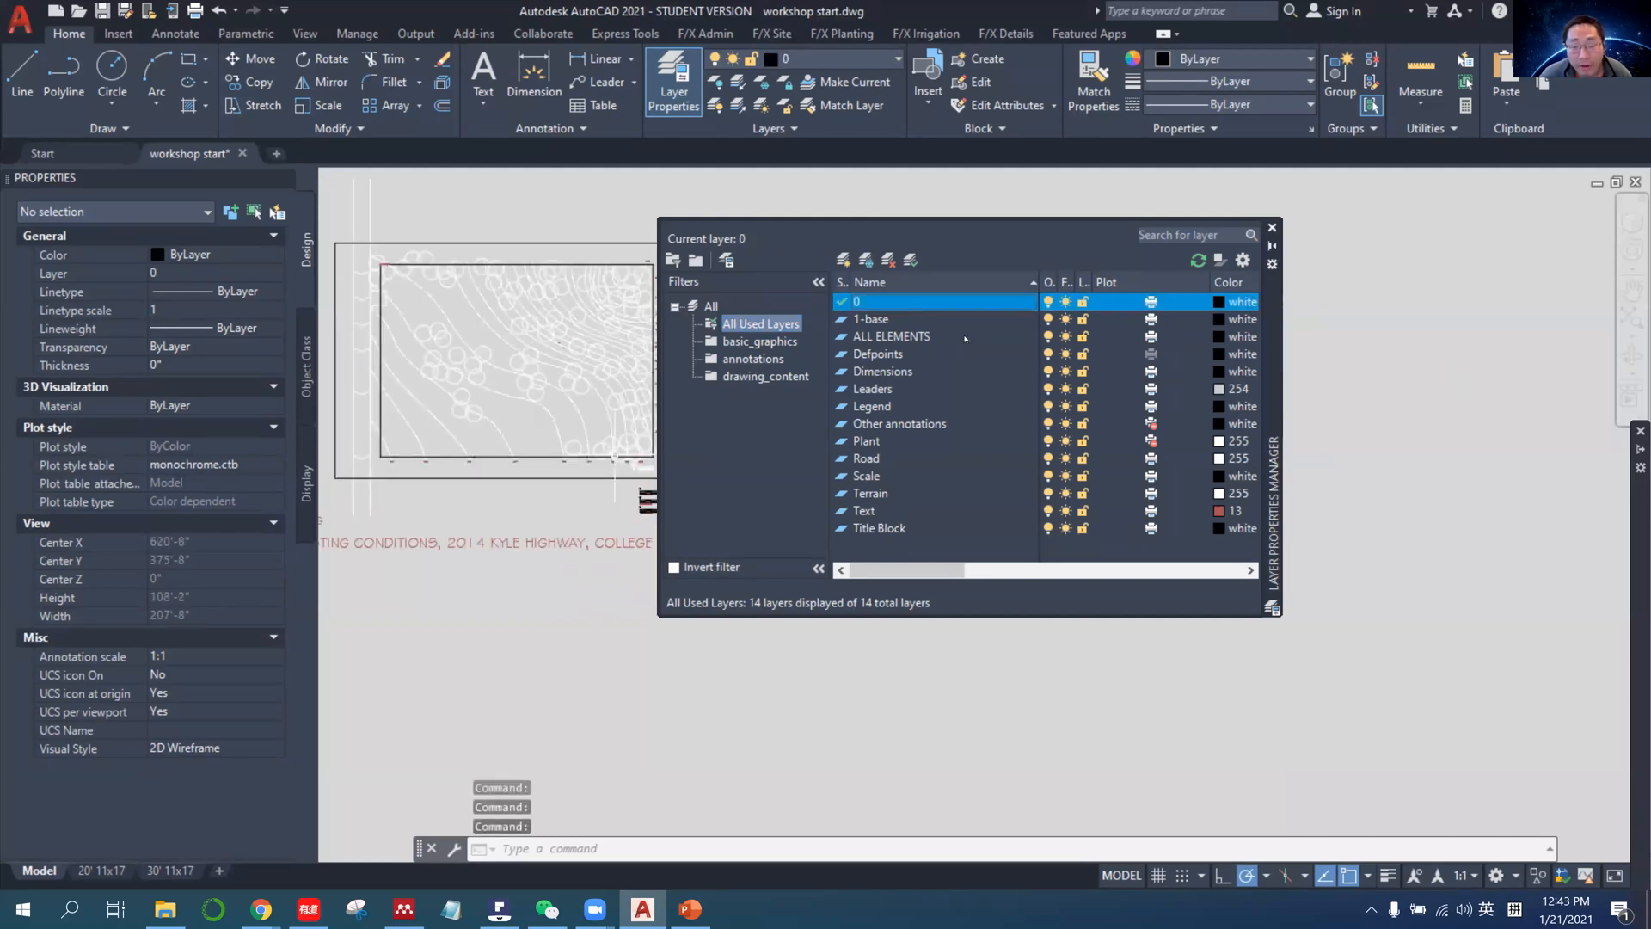
{"action": "left_click_drag", "start_coordinate": [1279, 298], "coordinate": [1495, 280]}
{"action": "middle_click_drag", "start_coordinate": [770, 402], "coordinate": [827, 434]}
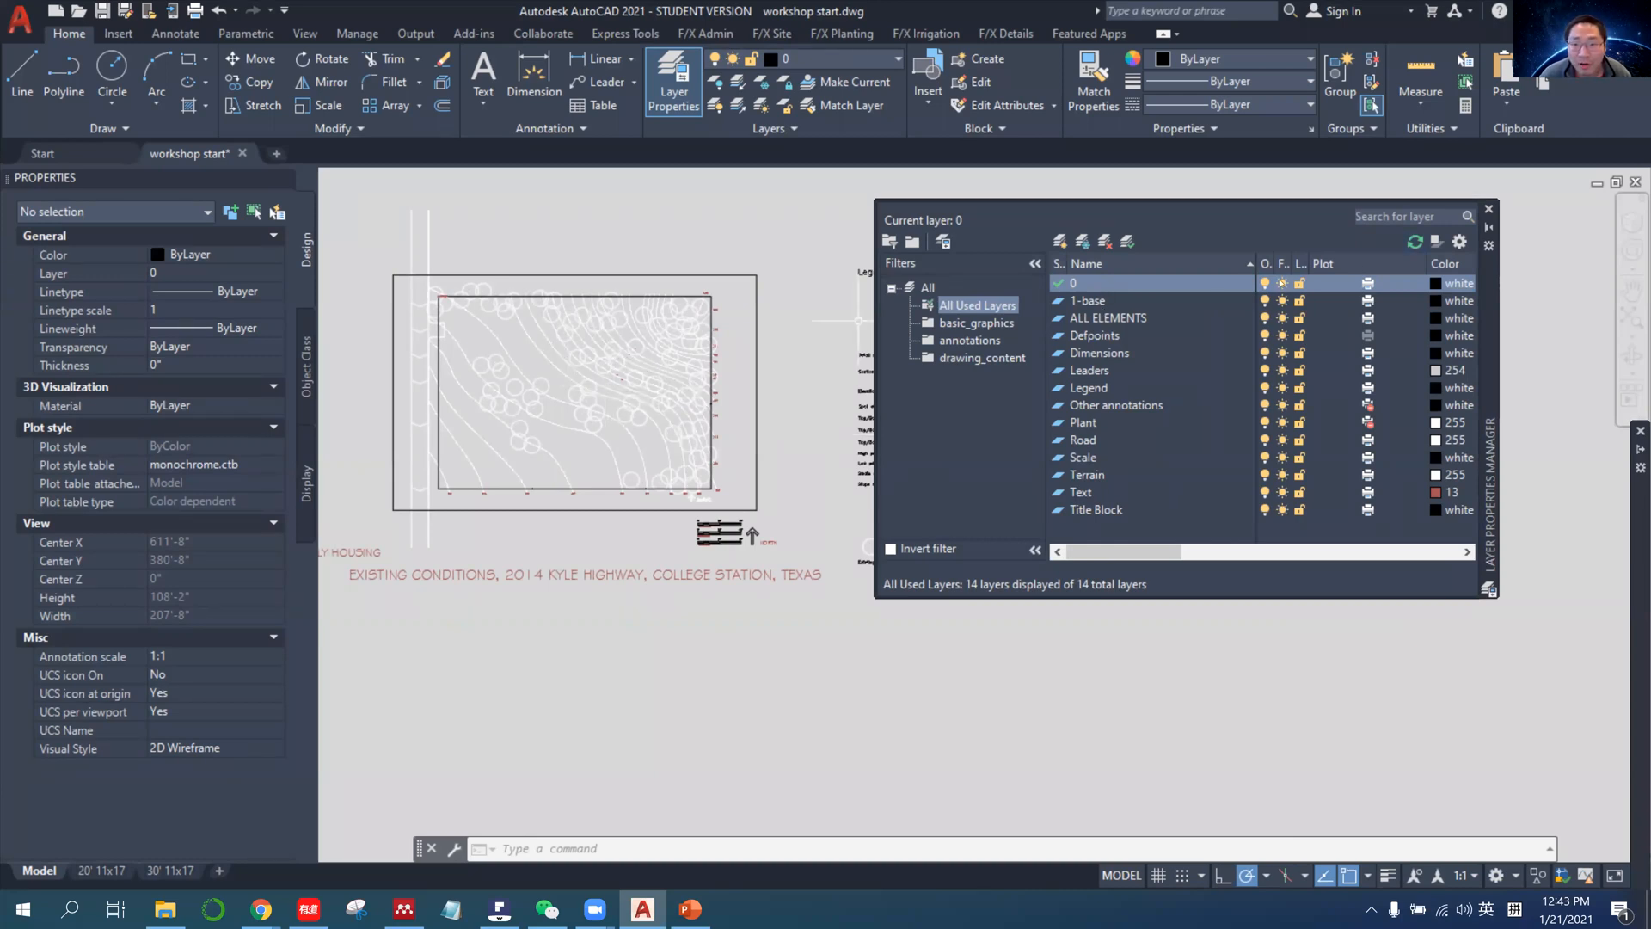
Examine the Legend and Terrain layers, and toggle the ALL ELEMENTS layer off and on to check its contents.
{"action": "left_click", "coordinate": [1123, 389]}
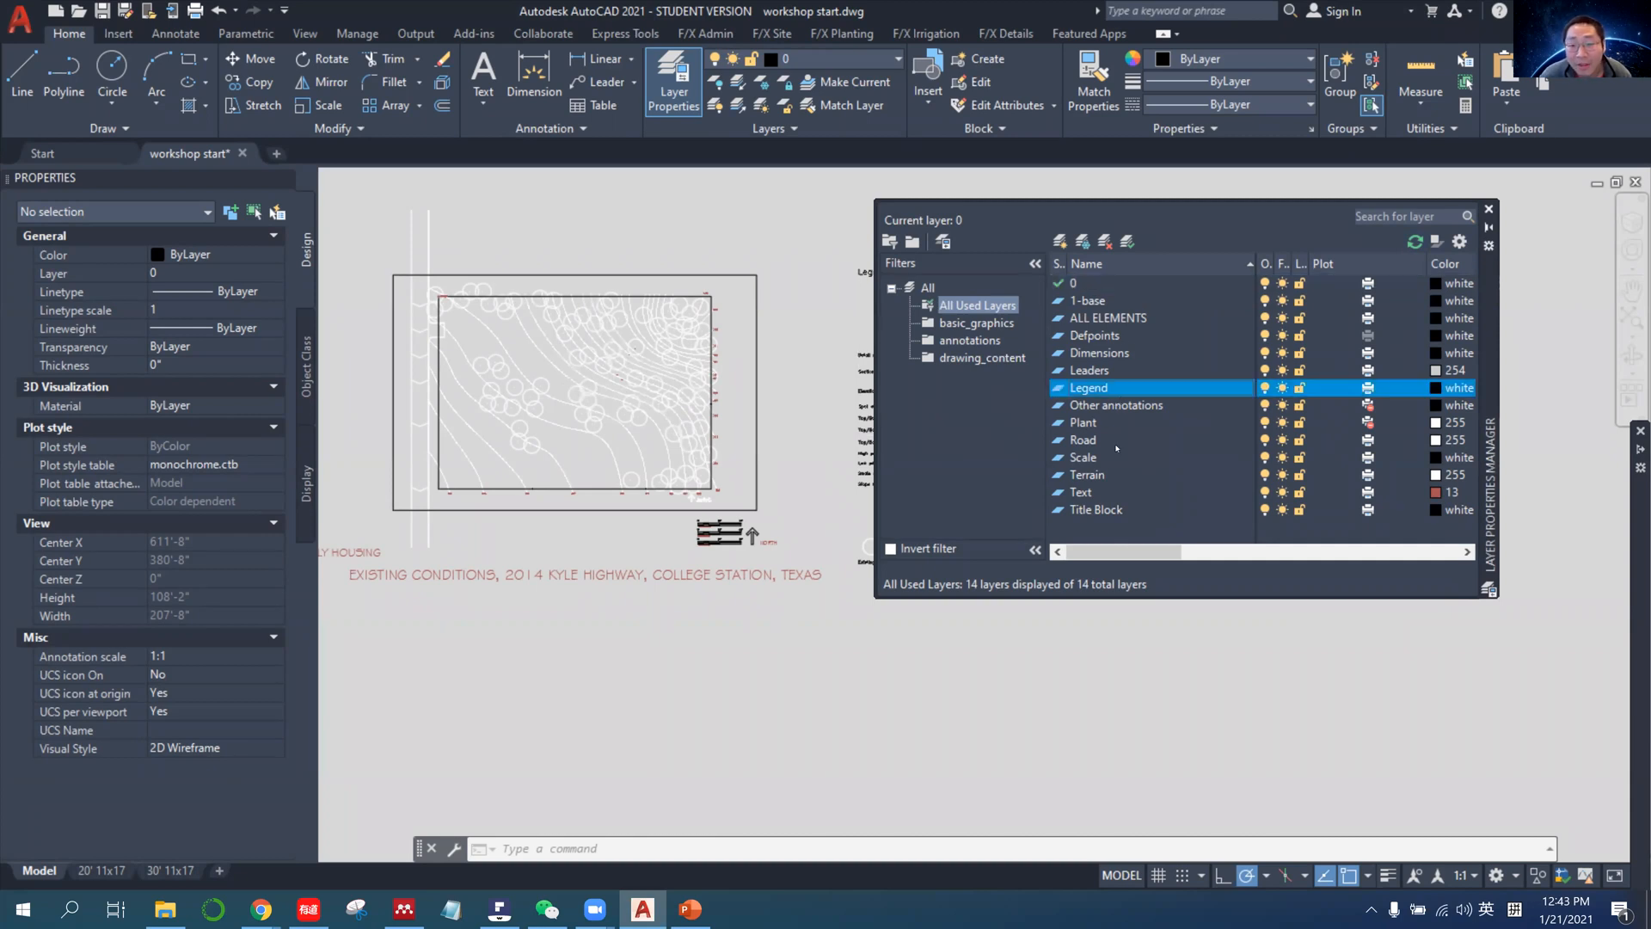
{"action": "left_click", "coordinate": [1114, 475]}
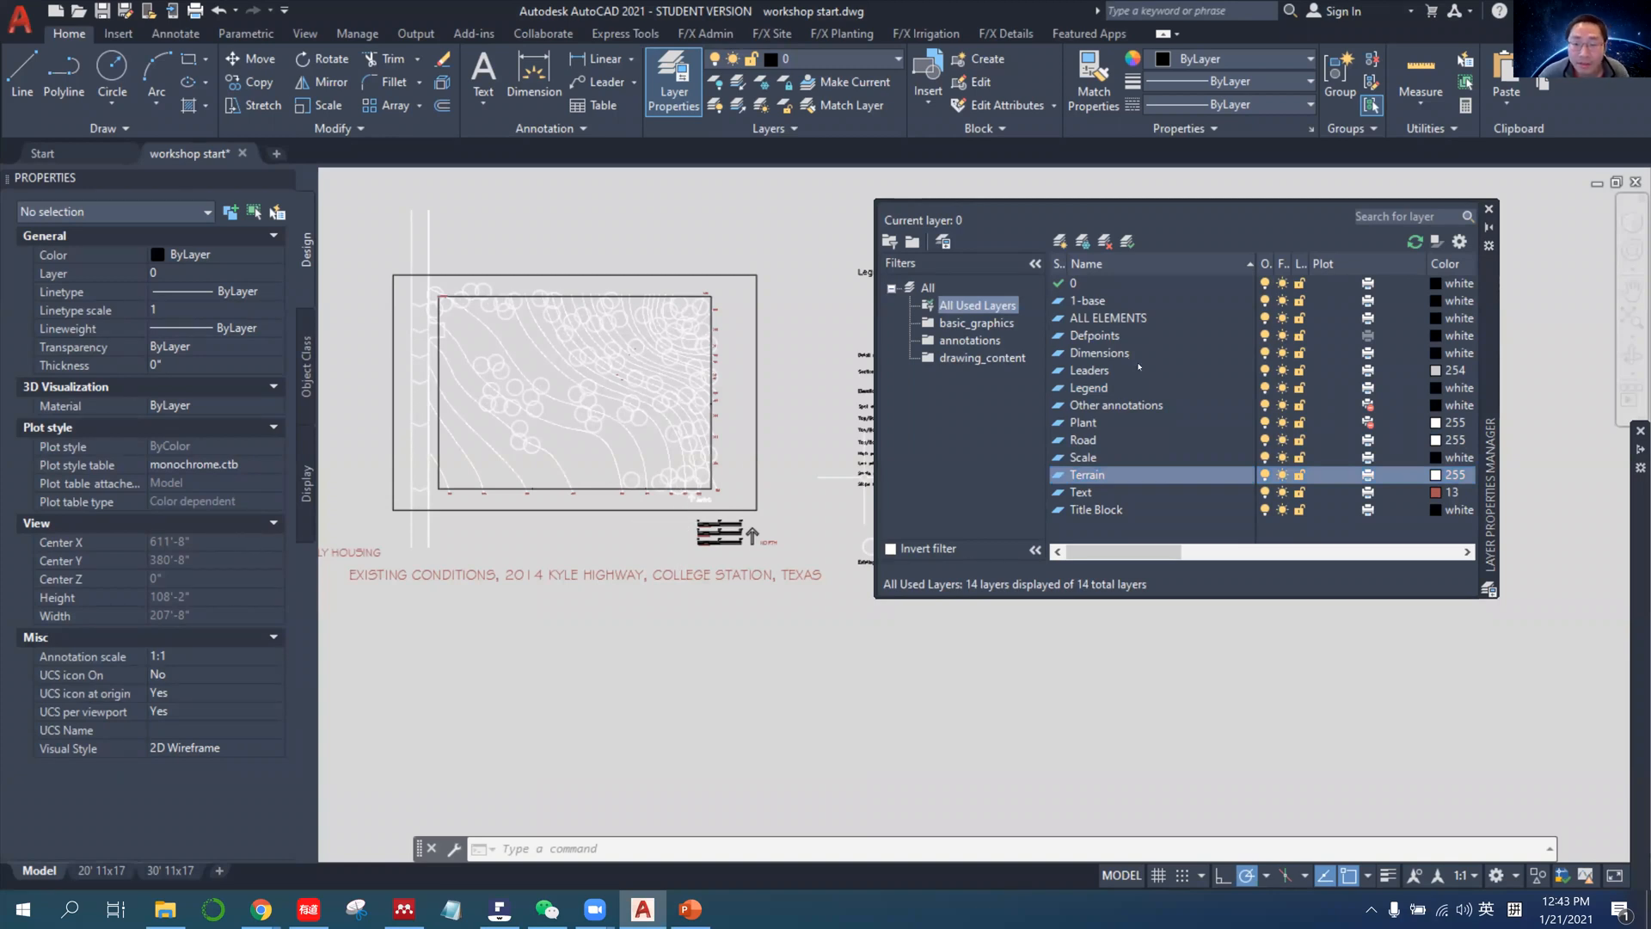
{"action": "left_click", "coordinate": [1128, 318]}
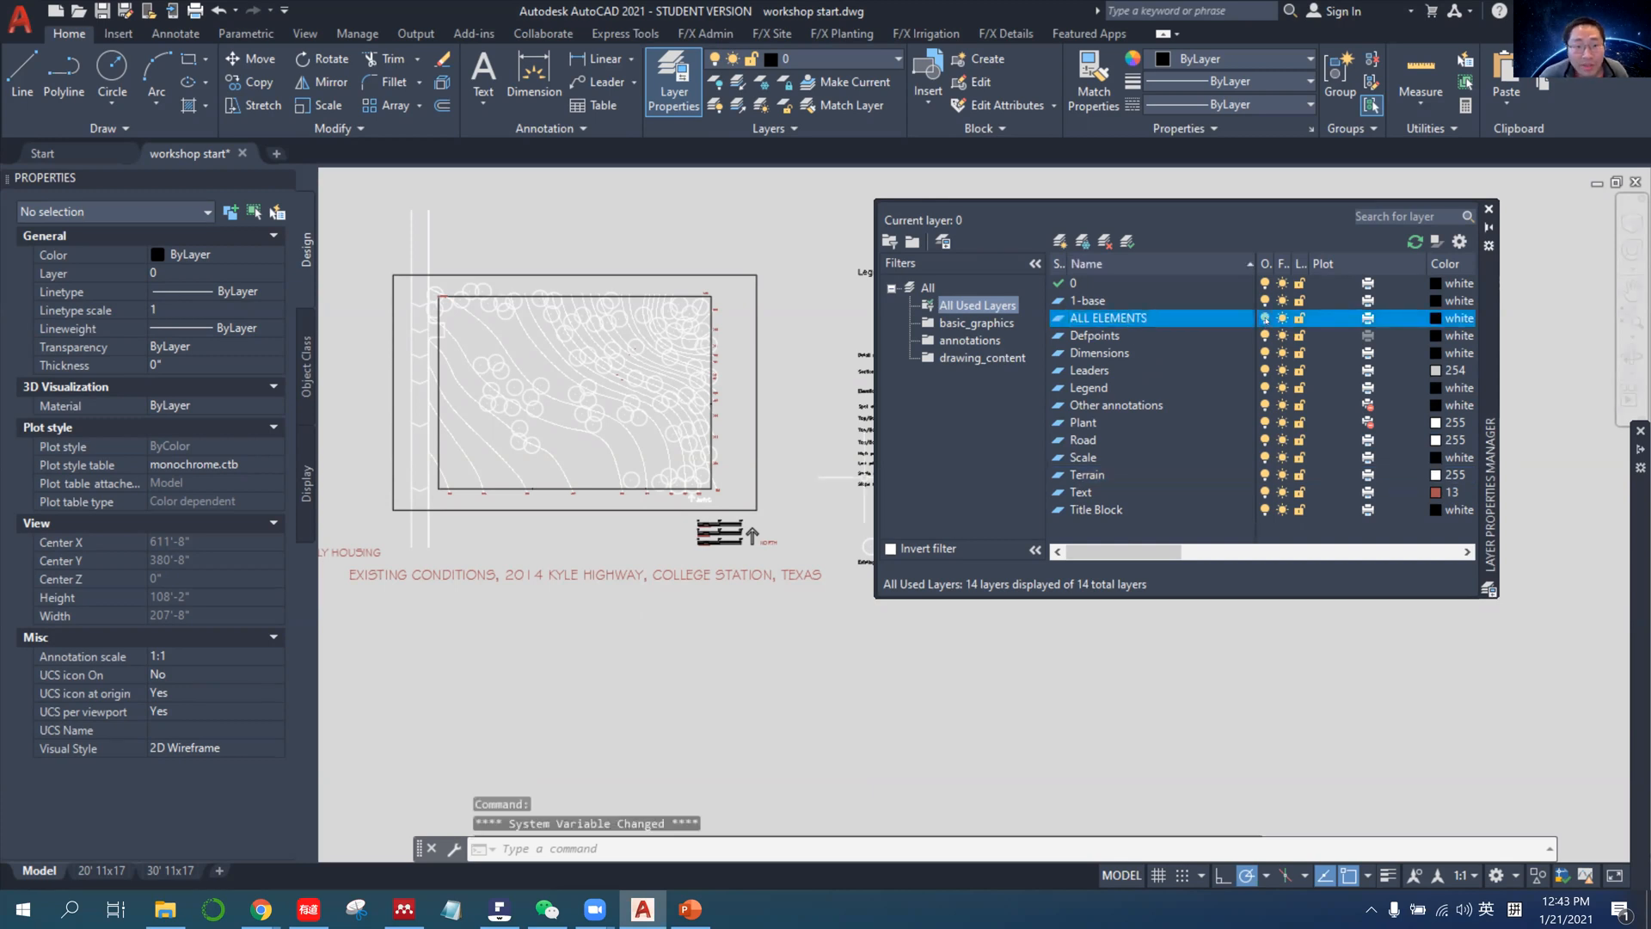
{"action": "left_click", "coordinate": [1265, 319]}
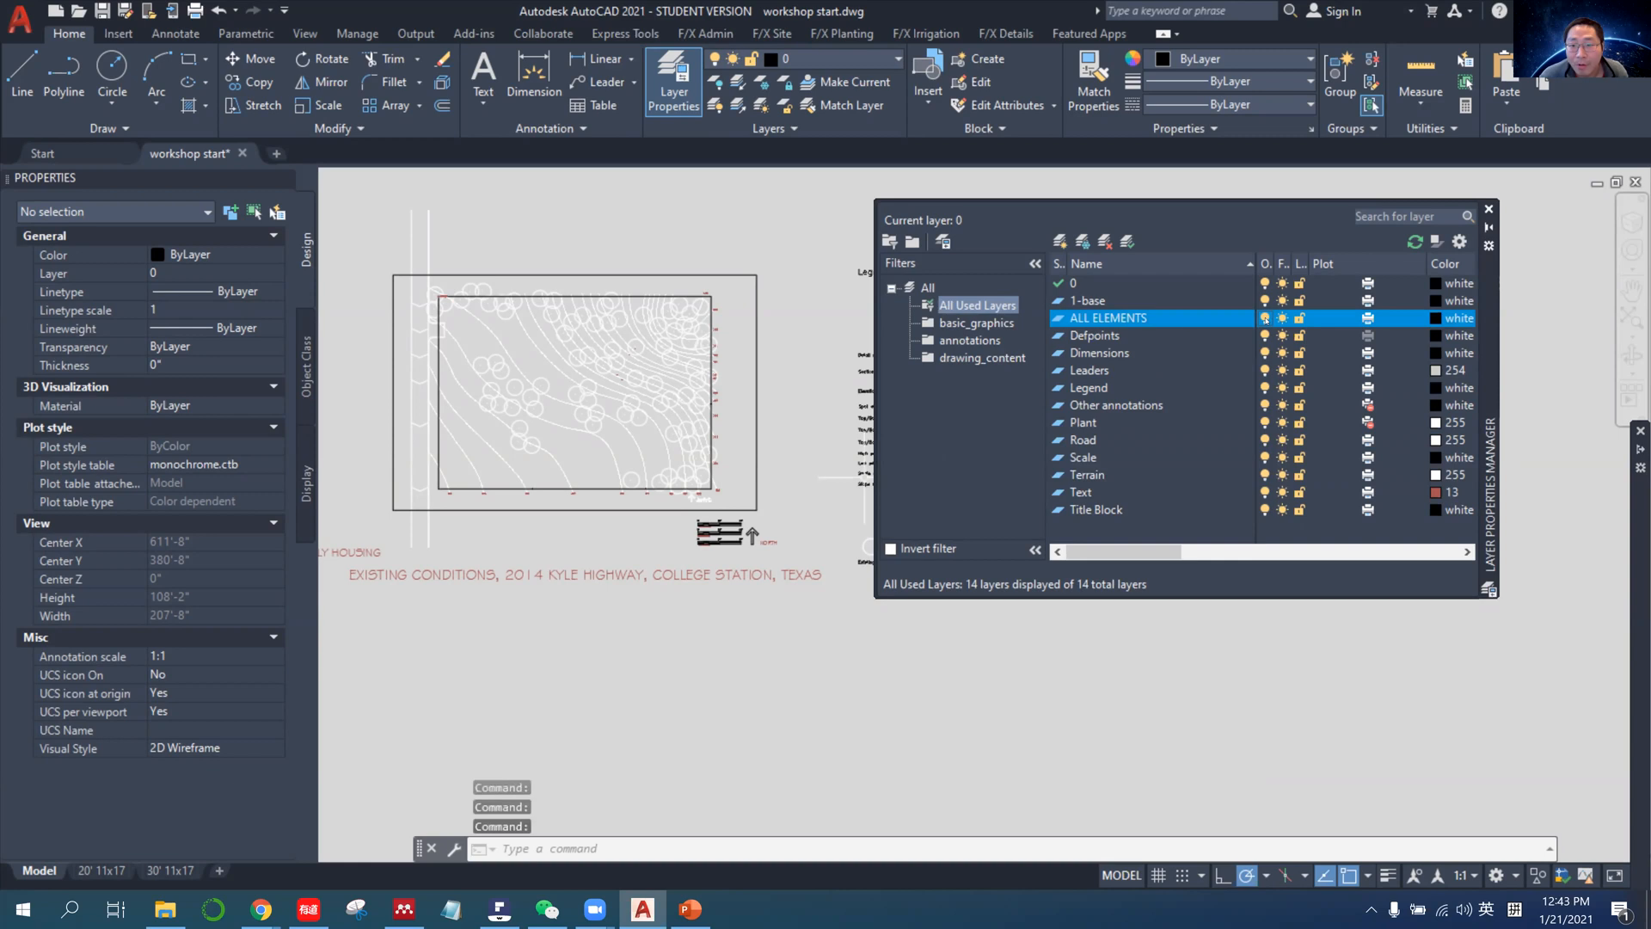
Add the Legend, Scale and Title Block layers to the basic_graphics group filter and show its layers.
{"action": "left_click", "coordinate": [1110, 371]}
{"action": "left_click", "coordinate": [1119, 391]}
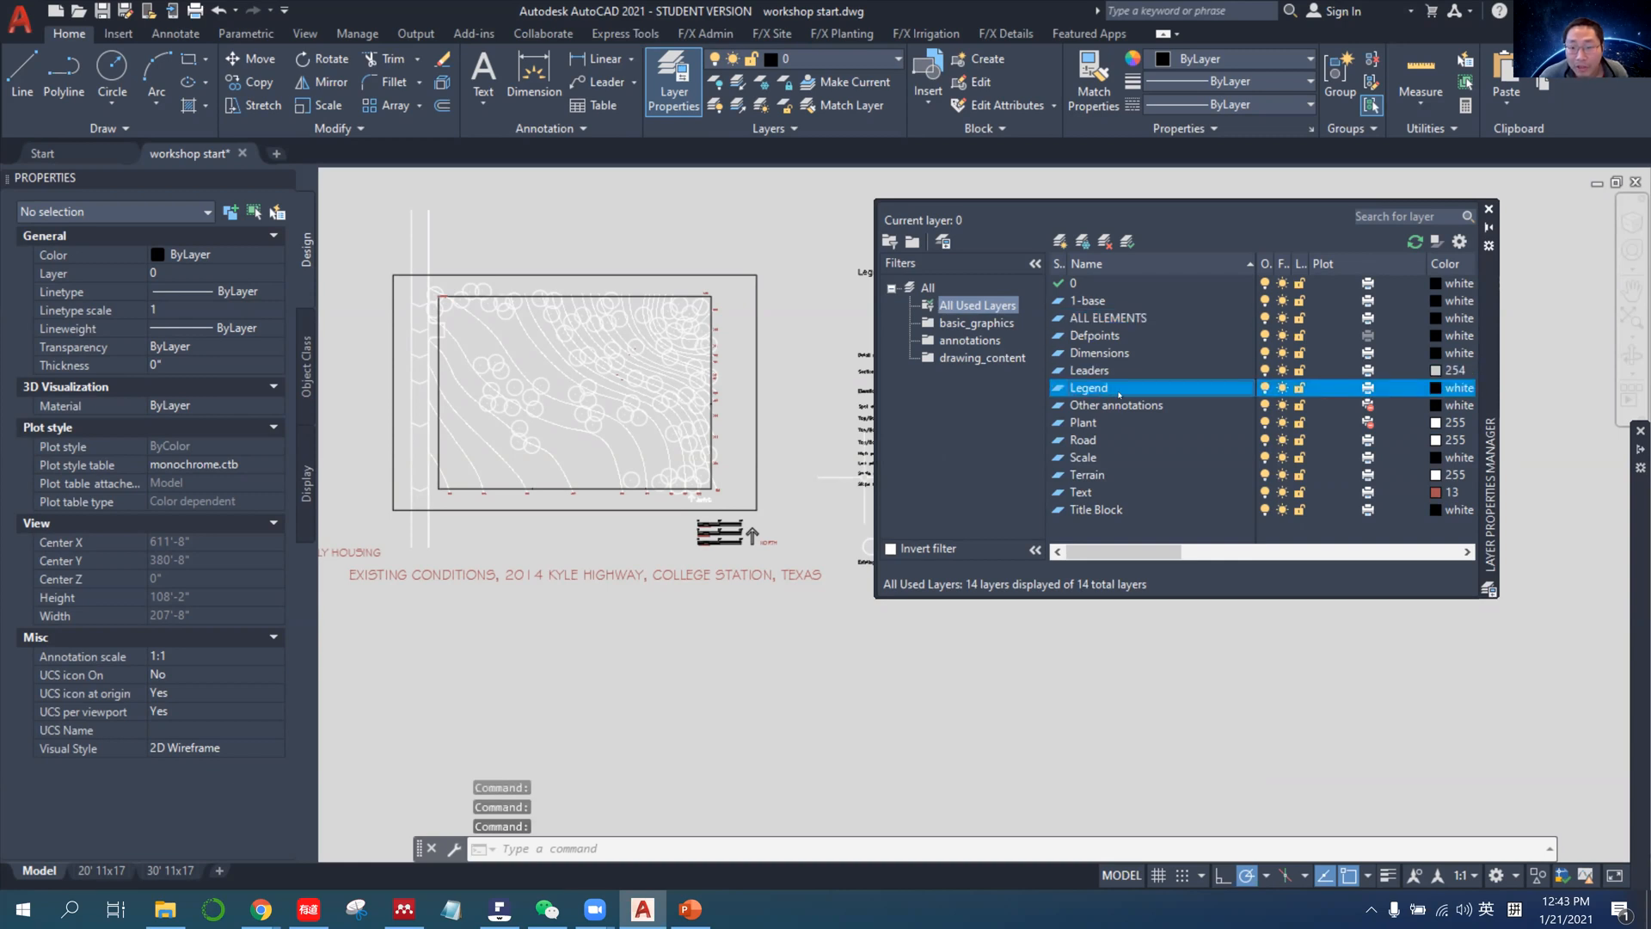
{"action": "left_click", "coordinate": [1109, 509], "text": "ctrl"}
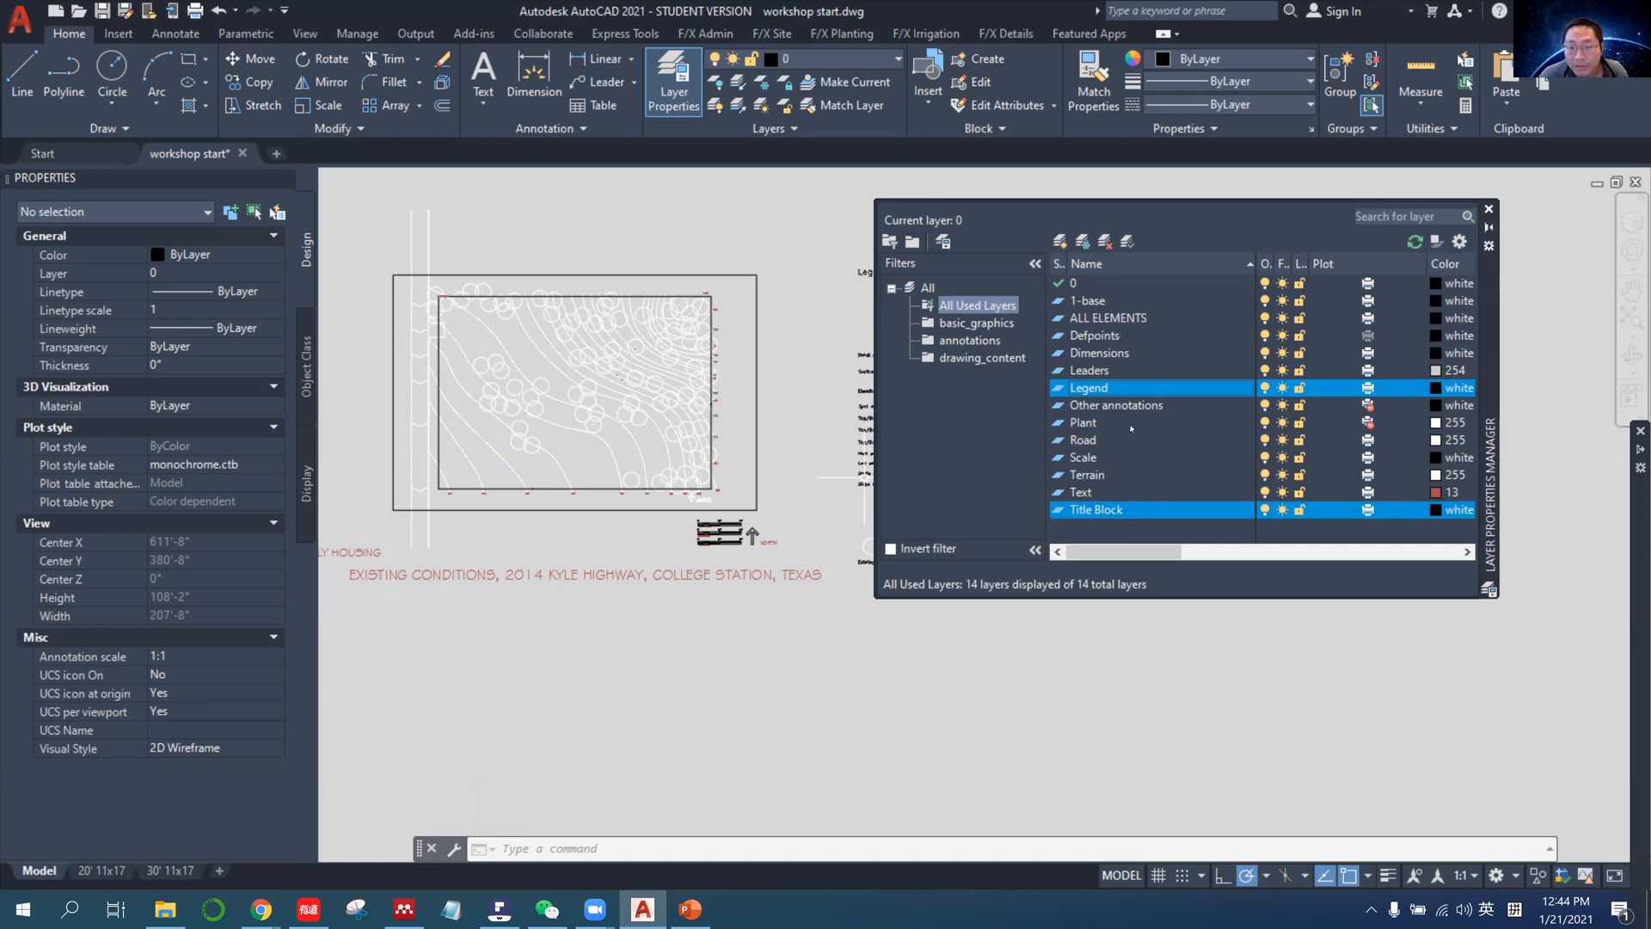
{"action": "left_click", "coordinate": [1061, 457], "text": "ctrl"}
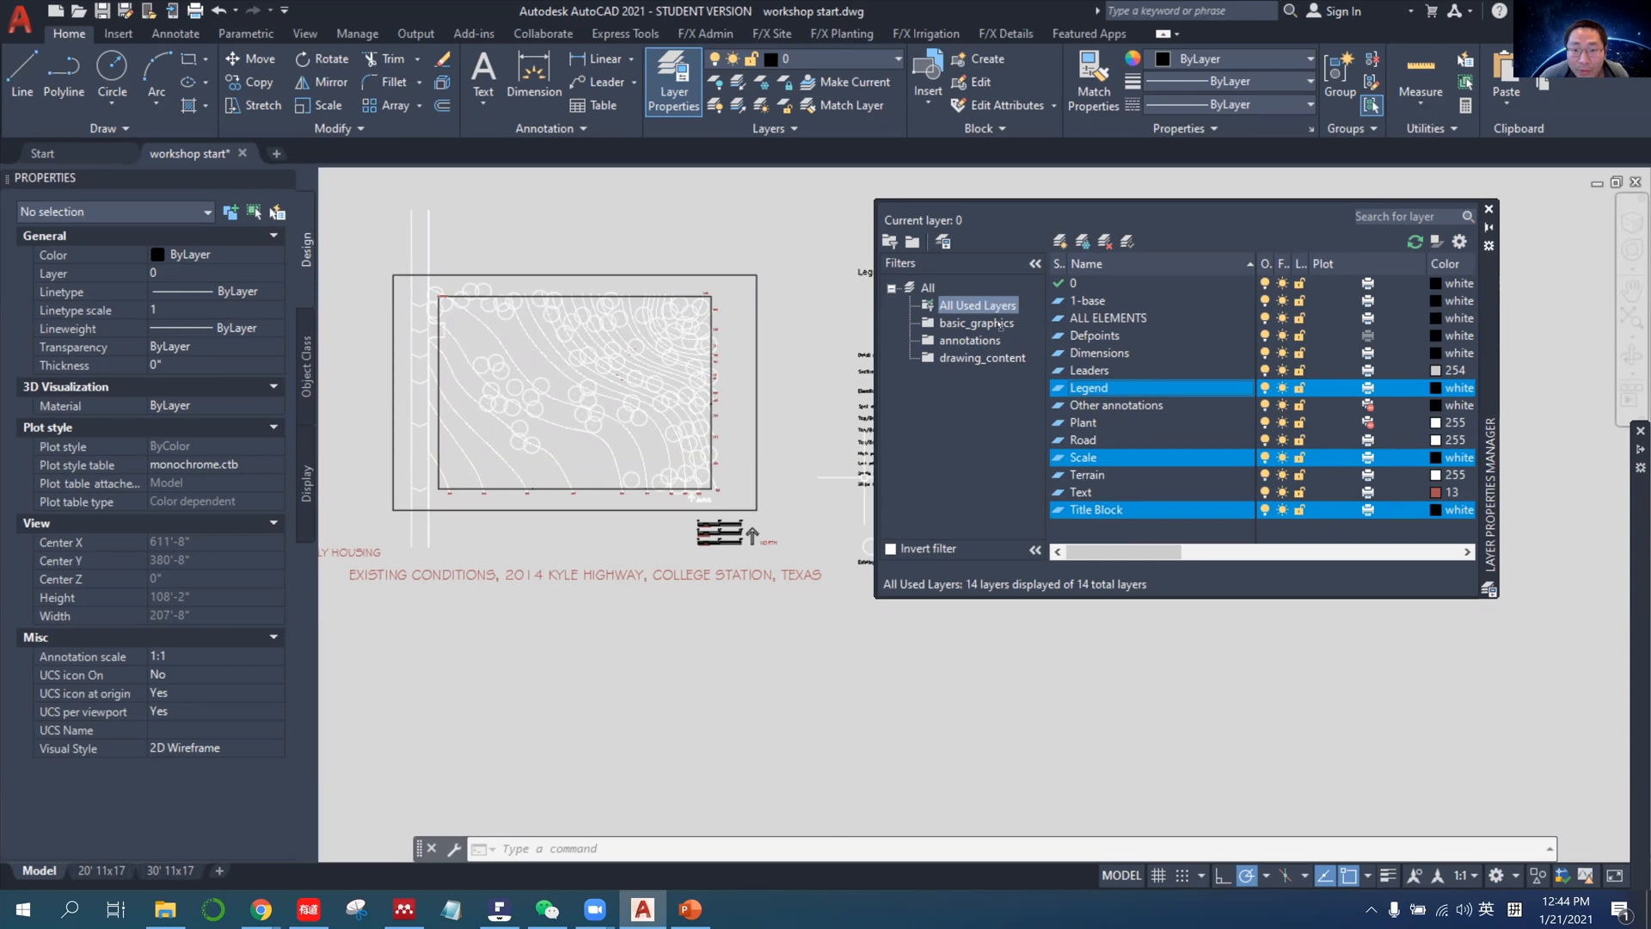
{"action": "key", "text": "Escape"}
{"action": "key", "text": "Escape"}
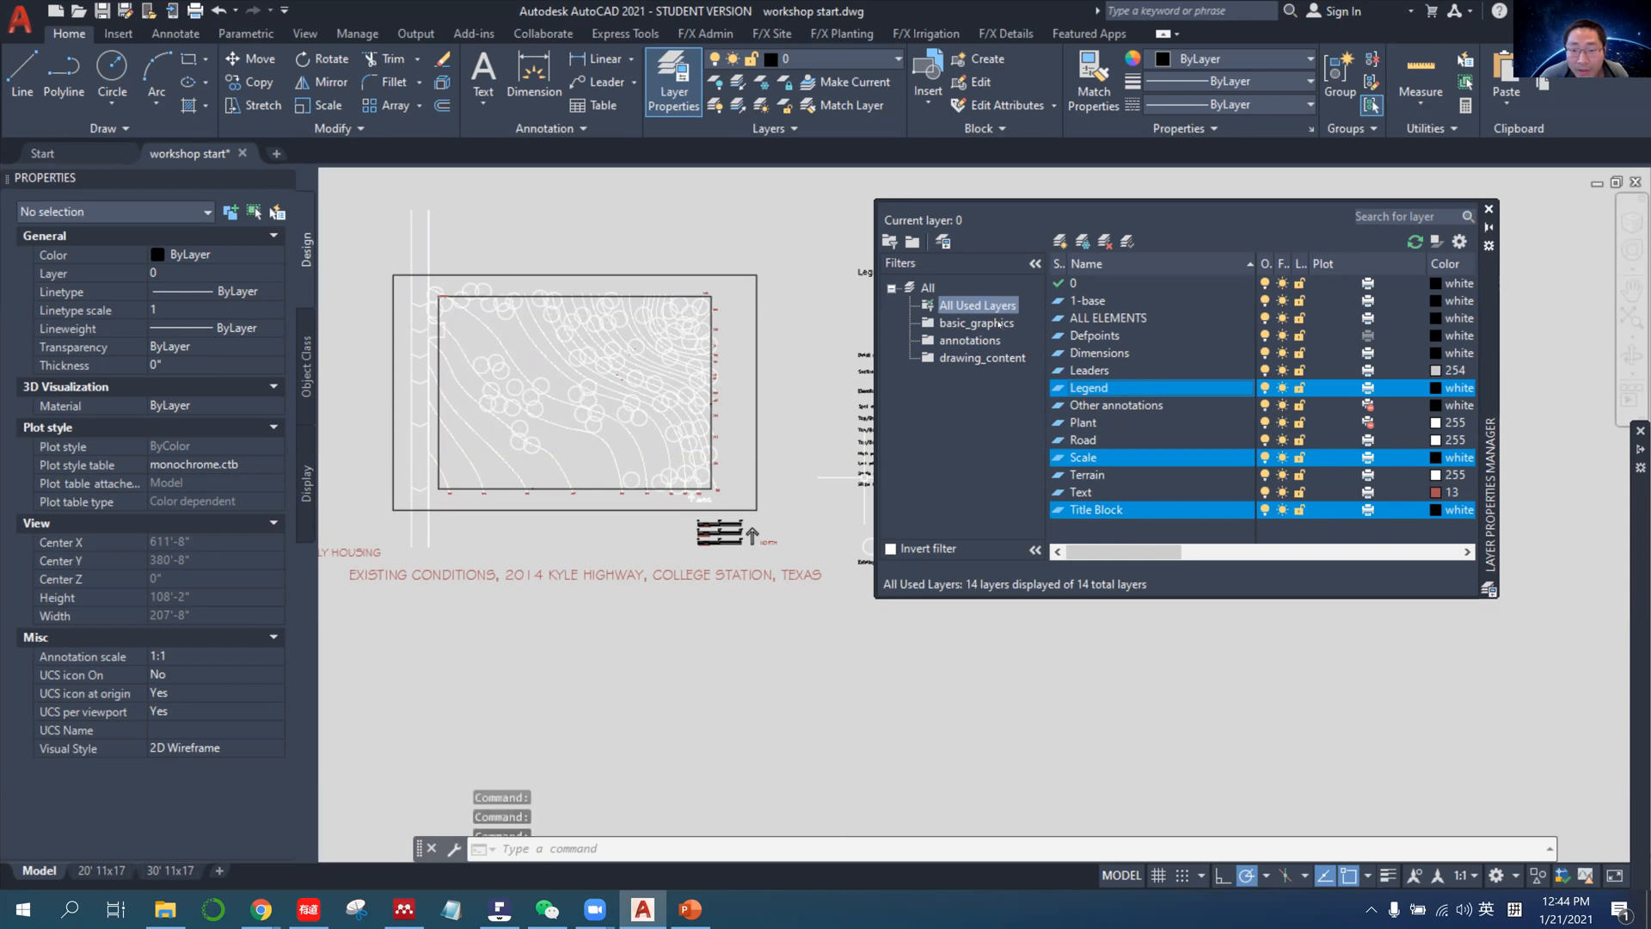
{"action": "left_click", "coordinate": [976, 323]}
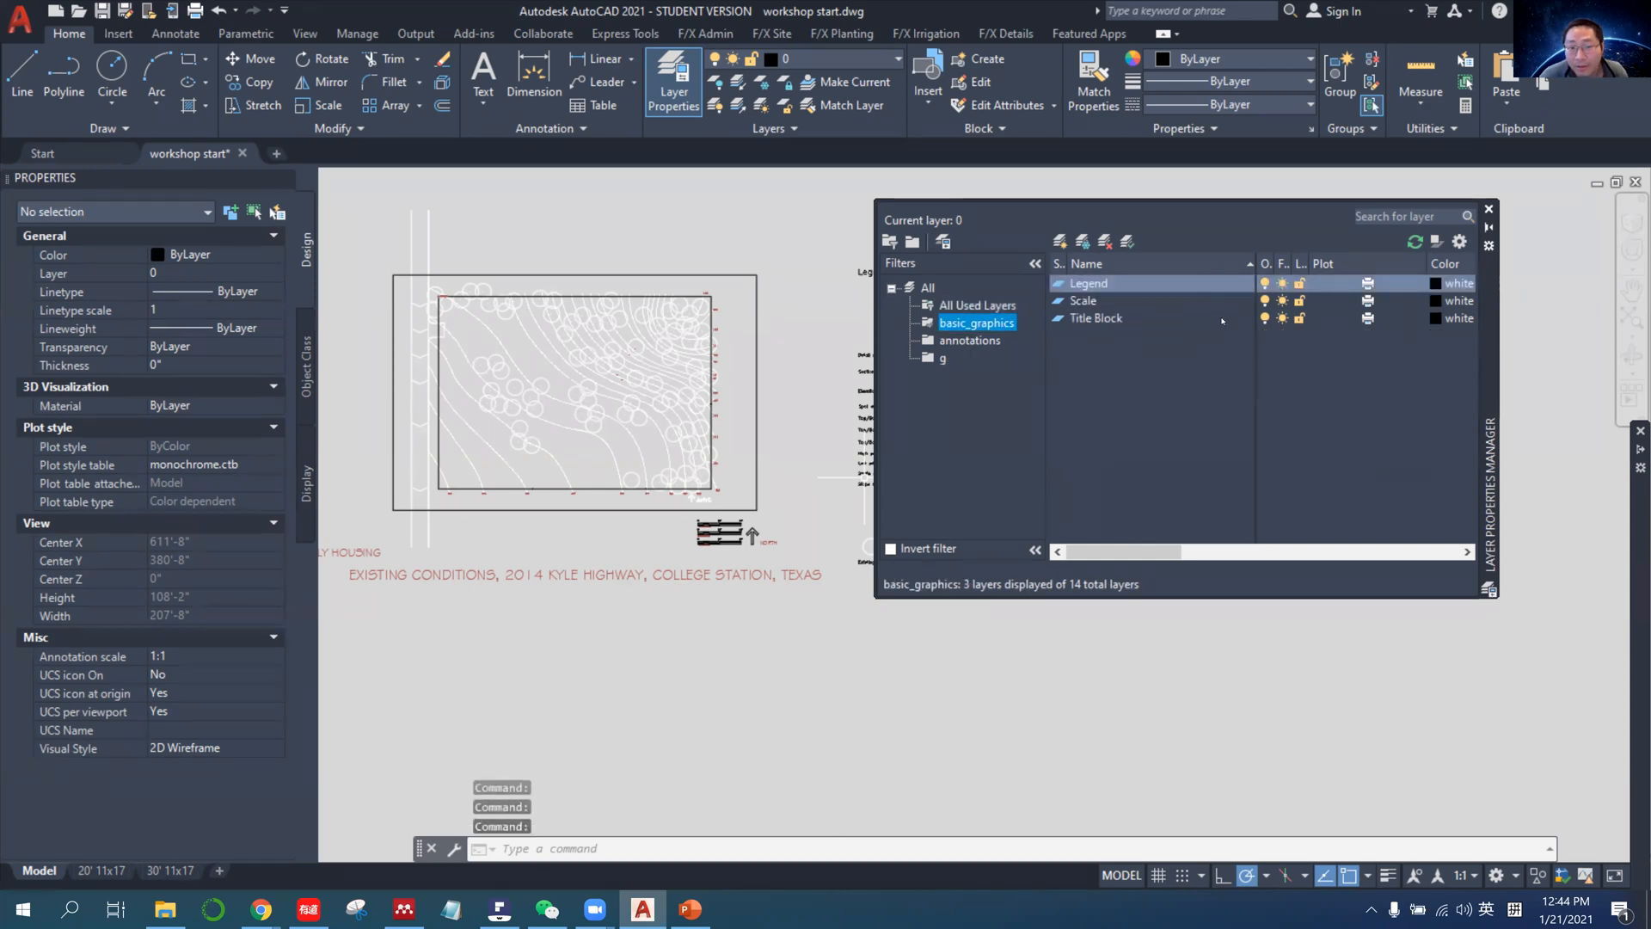
Toggle all three basic_graphics layers off and on together to check which objects they control in the drawing.
{"action": "left_click", "coordinate": [1211, 318], "text": "shift"}
{"action": "scroll", "coordinate": [842, 439], "scroll_direction": "down", "scroll_amount": 3}
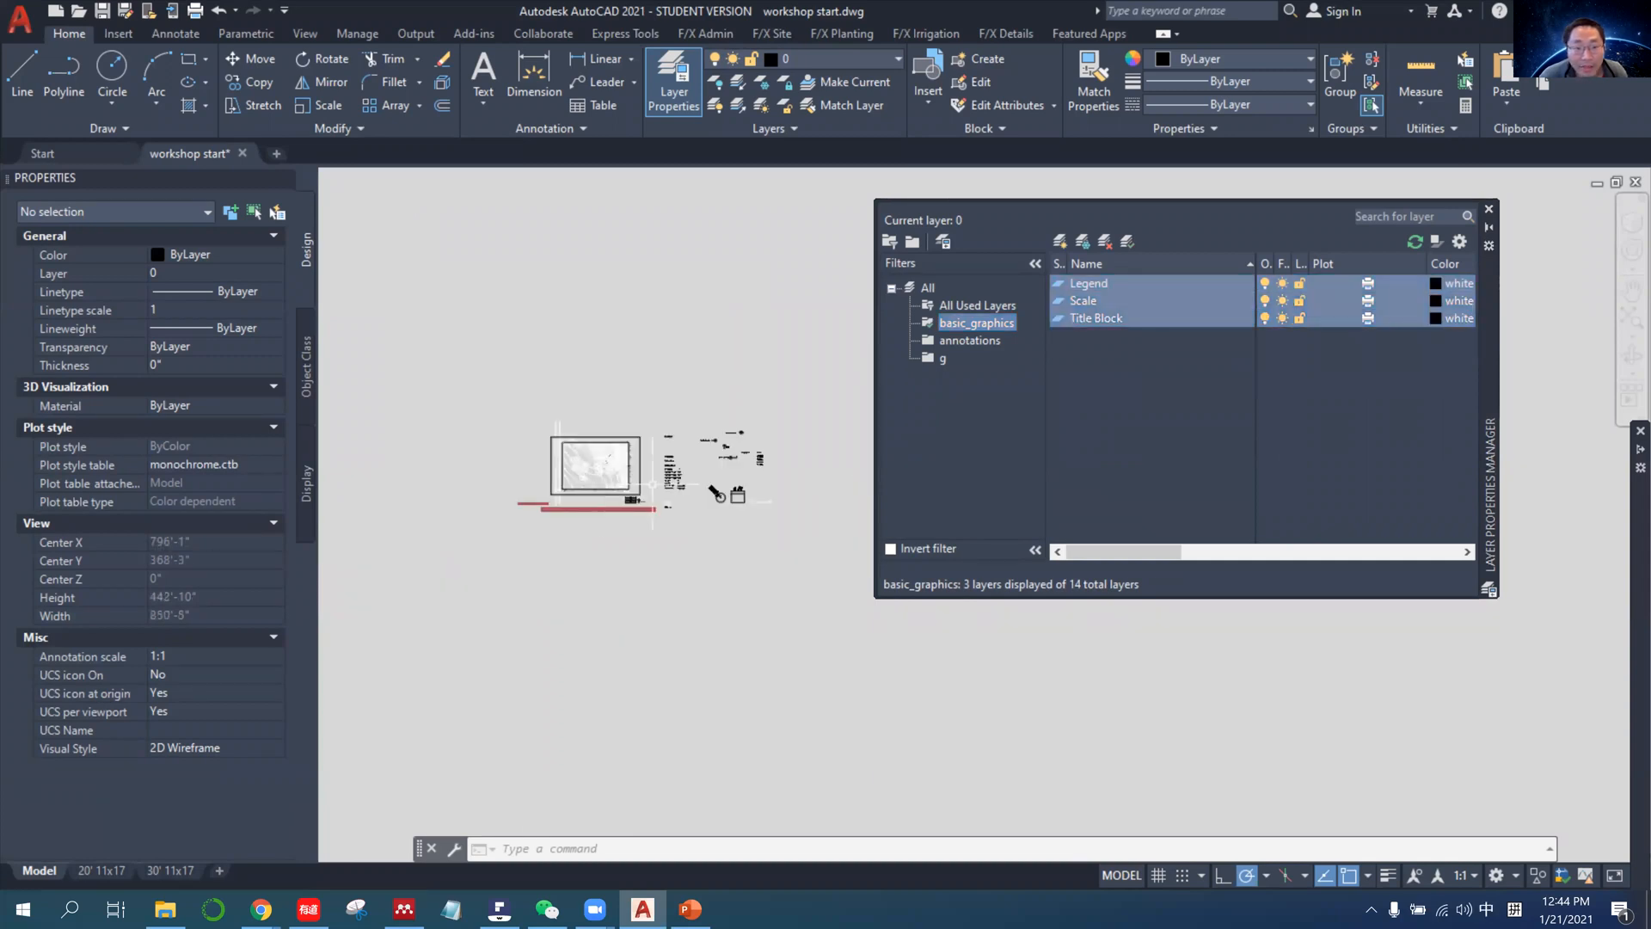
{"action": "left_click", "coordinate": [1265, 284]}
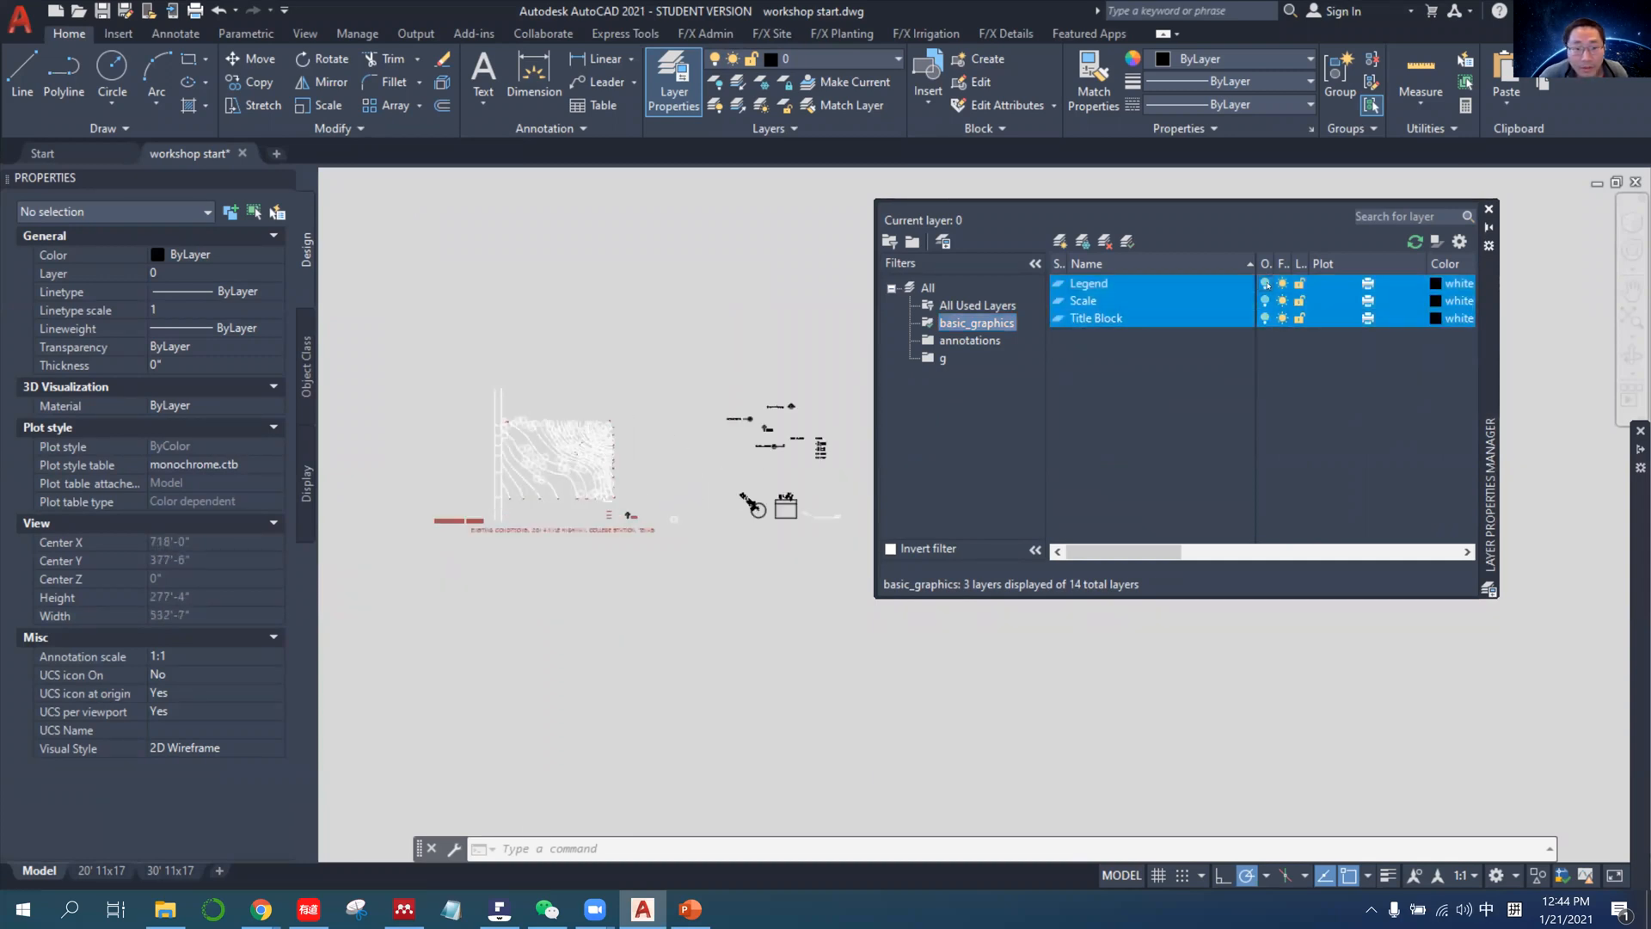
{"action": "left_click", "coordinate": [1266, 284]}
{"action": "left_click", "coordinate": [1266, 283]}
{"action": "left_click", "coordinate": [1266, 284]}
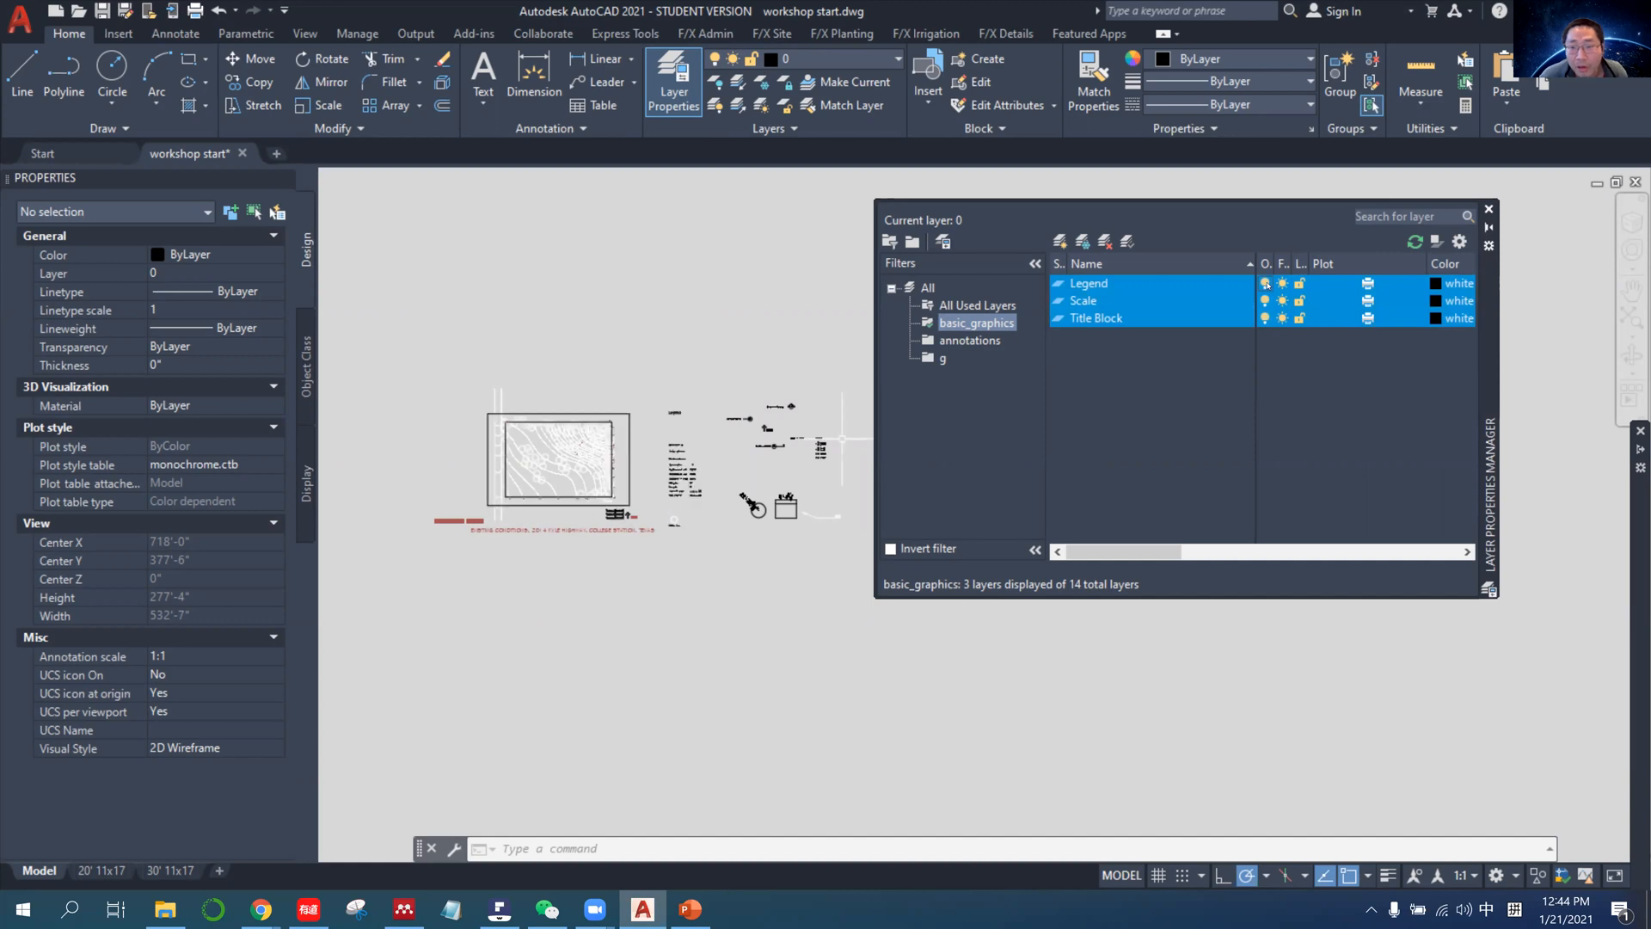
Compare the annotations, basic_graphics and All Used Layers filters, and select the Plant layer in the full list.
{"action": "left_click", "coordinate": [977, 340]}
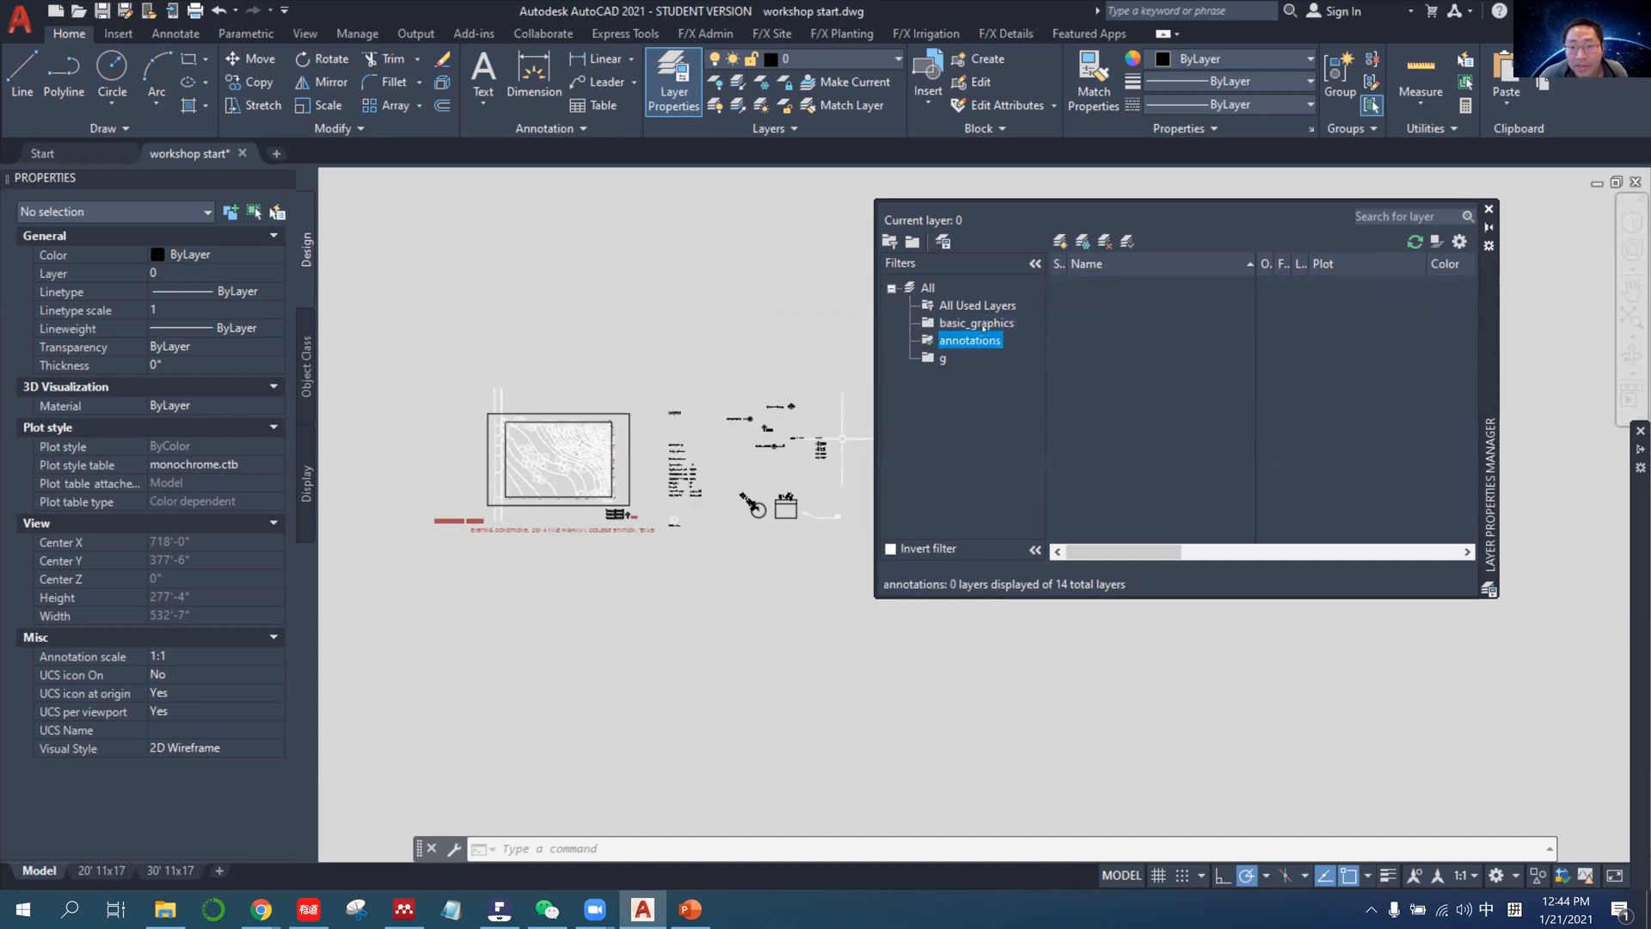
{"action": "left_click", "coordinate": [984, 322]}
{"action": "left_click", "coordinate": [990, 306]}
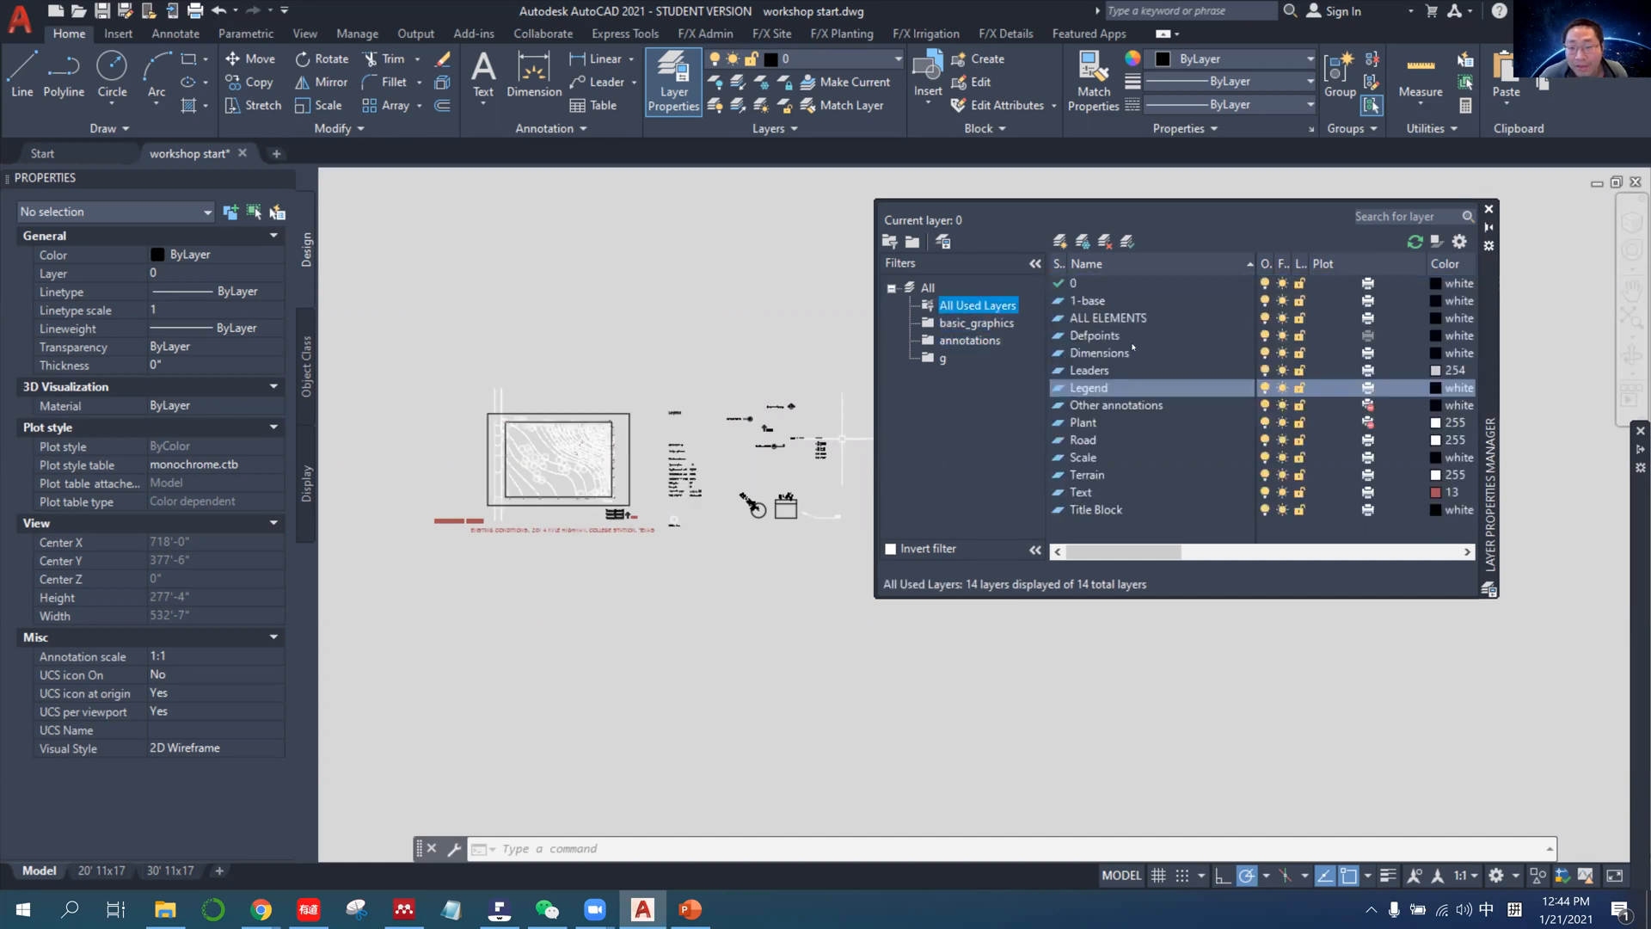
{"action": "left_click", "coordinate": [974, 325]}
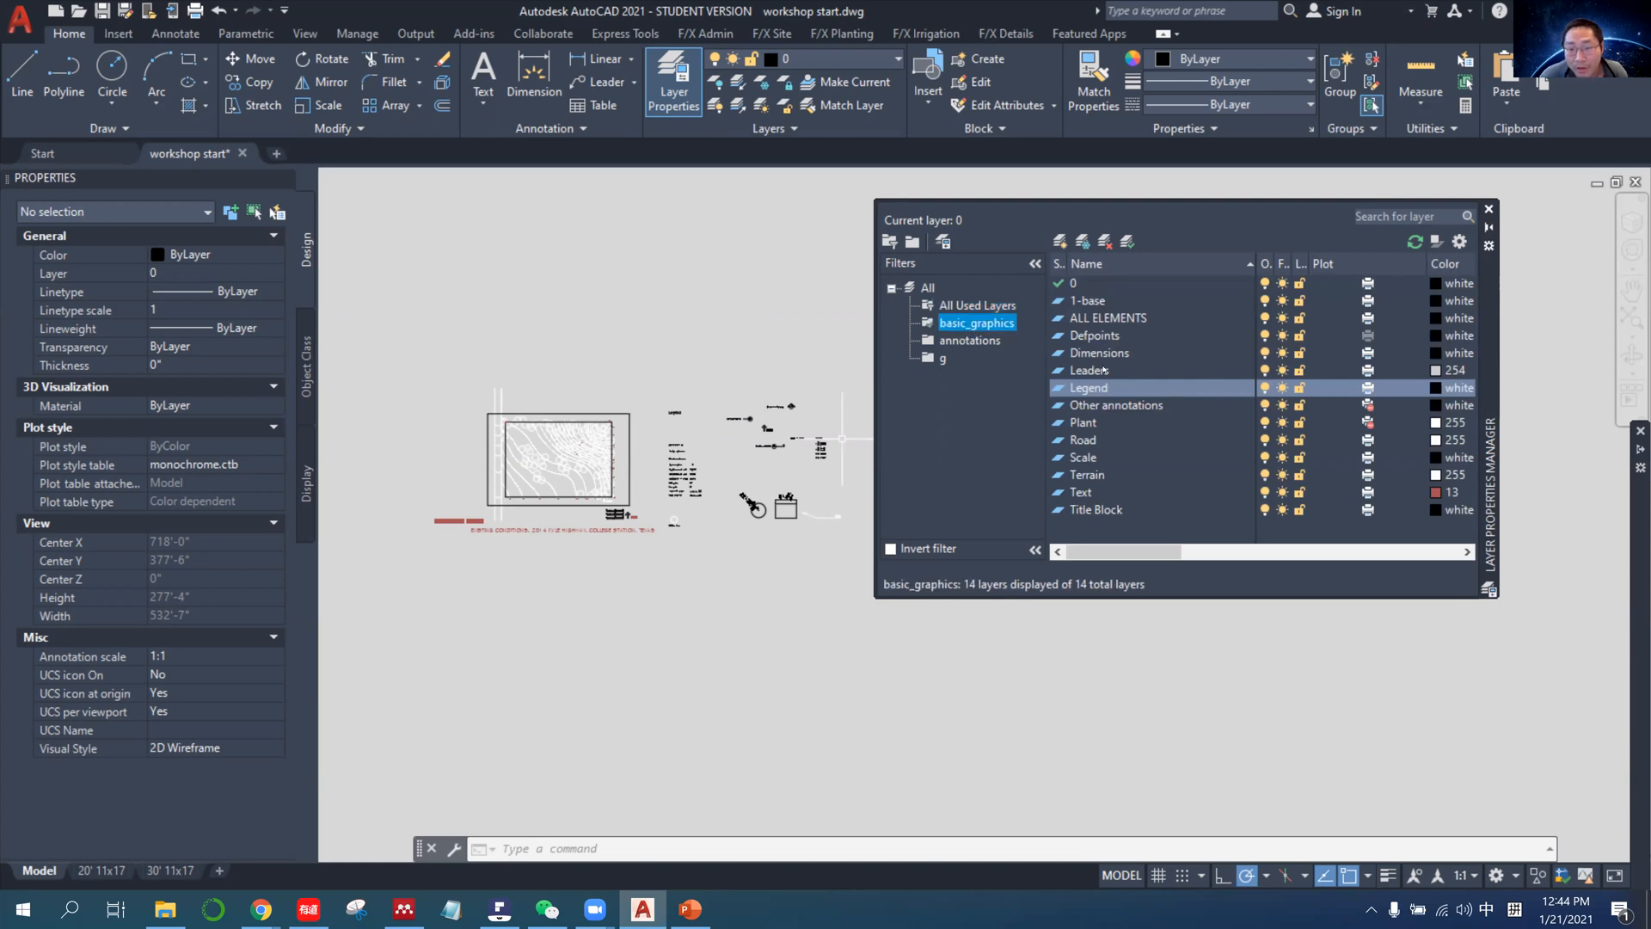
{"action": "left_click", "coordinate": [997, 307]}
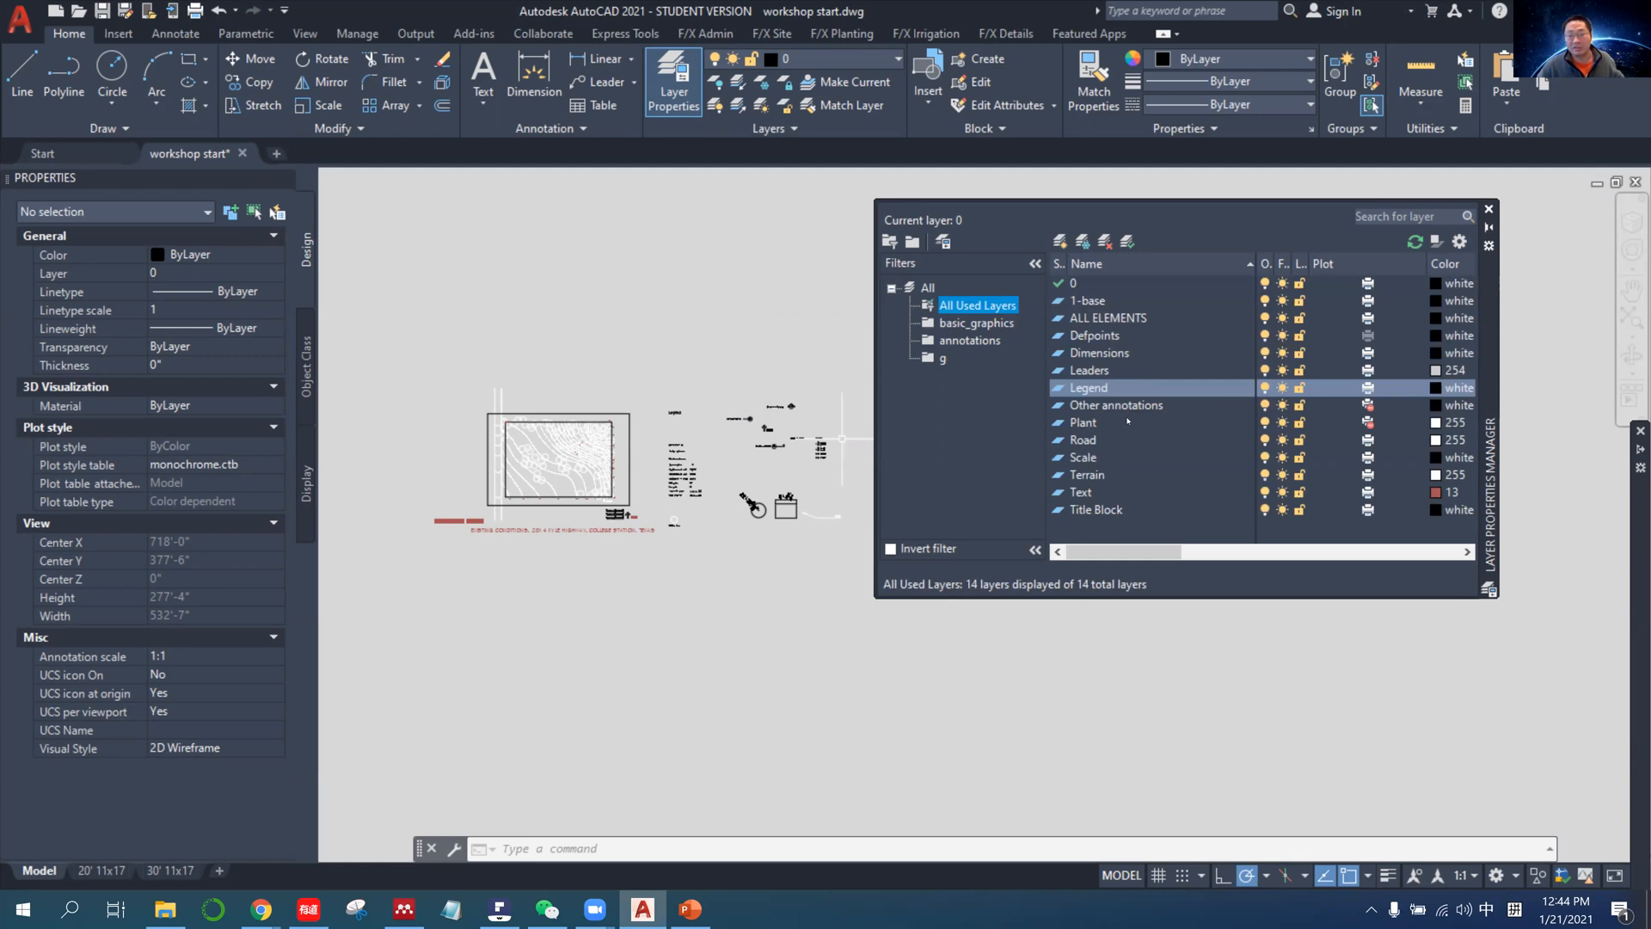
{"action": "left_click", "coordinate": [1152, 425]}
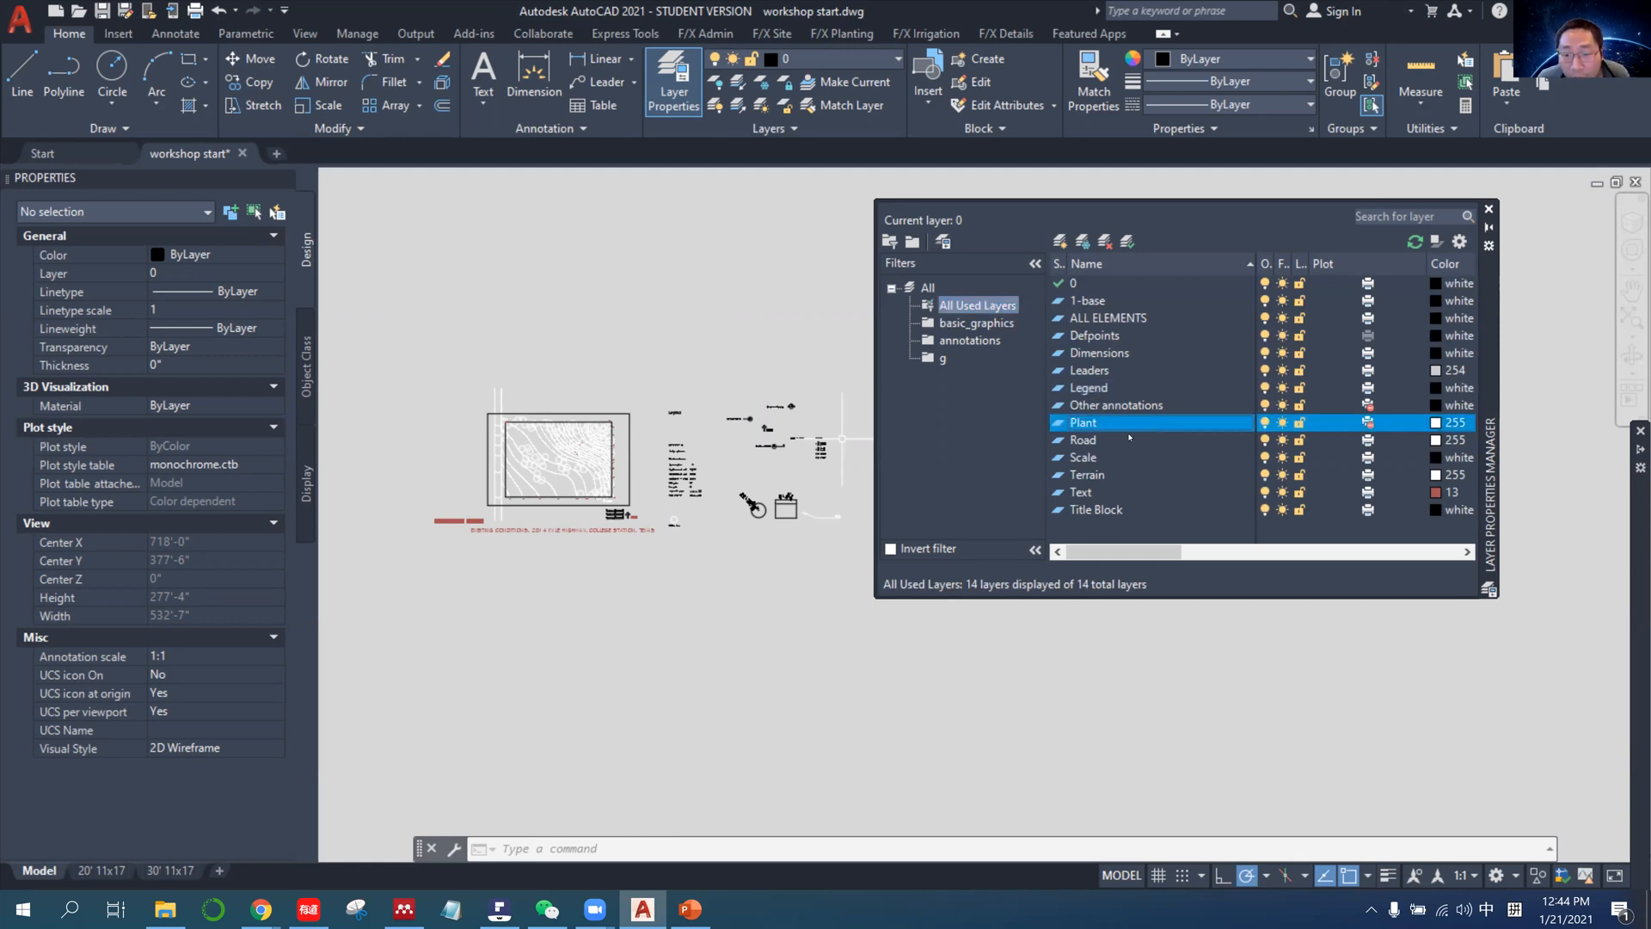
Add the Plant, Road and Terrain layers to the g group filter and show its layers.
{"action": "left_click", "coordinate": [1129, 439], "text": "ctrl"}
{"action": "left_click", "coordinate": [1126, 473], "text": "ctrl"}
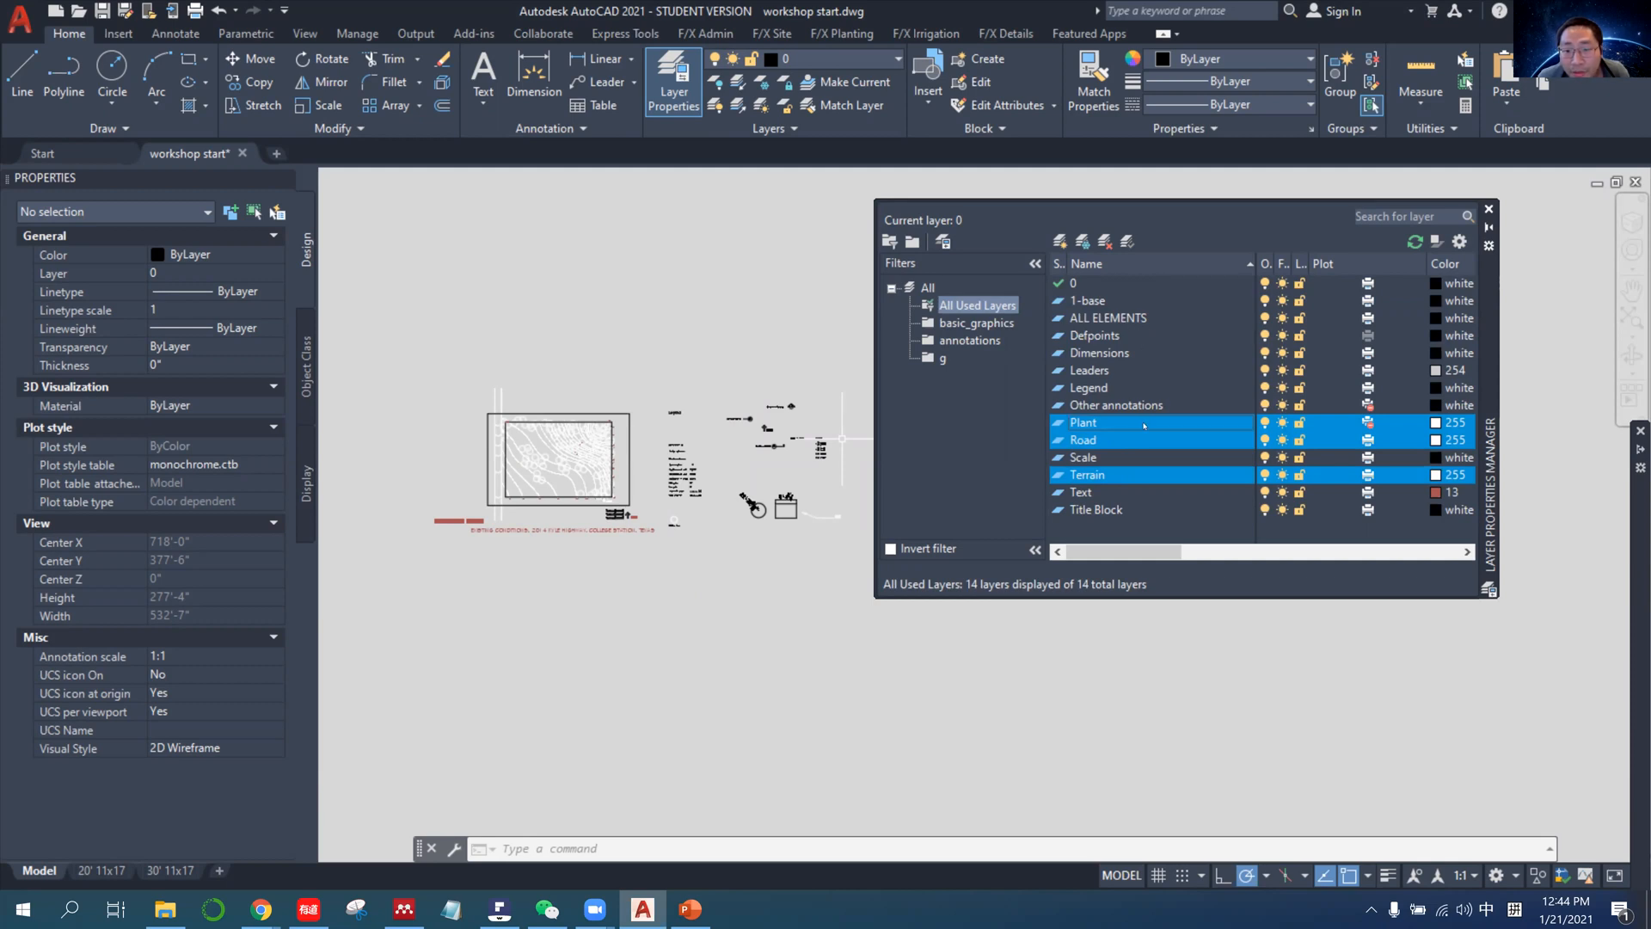
{"action": "left_click", "coordinate": [945, 359]}
{"action": "left_click", "coordinate": [945, 359]}
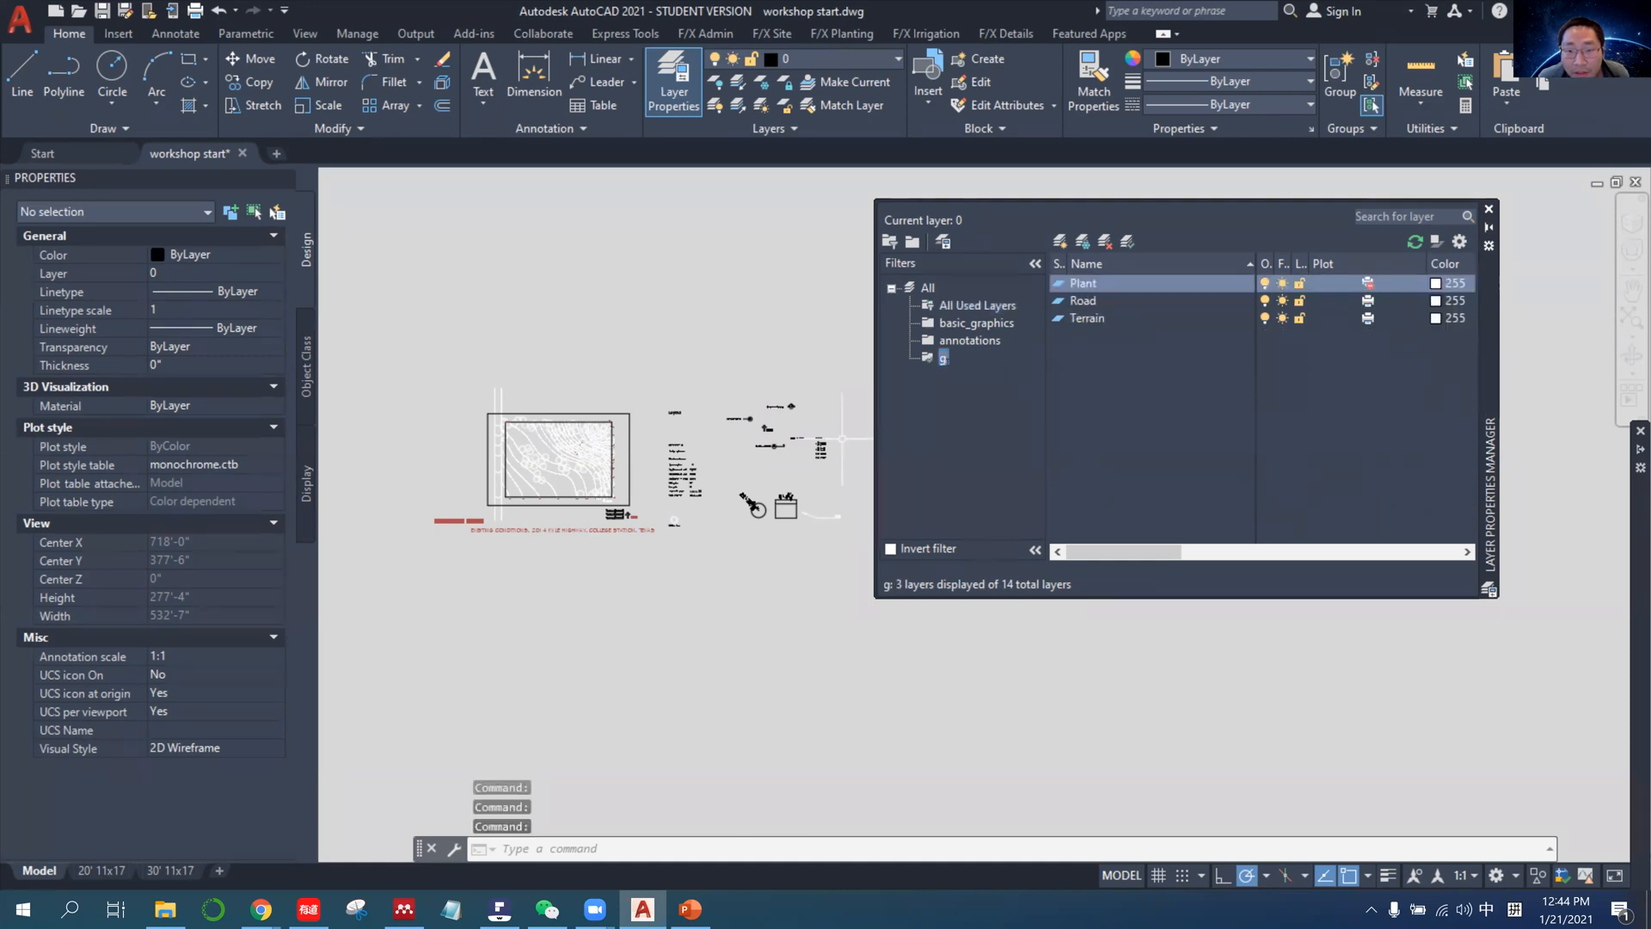
Rename the g group filter to drawing.
{"action": "type", "text": "df"}
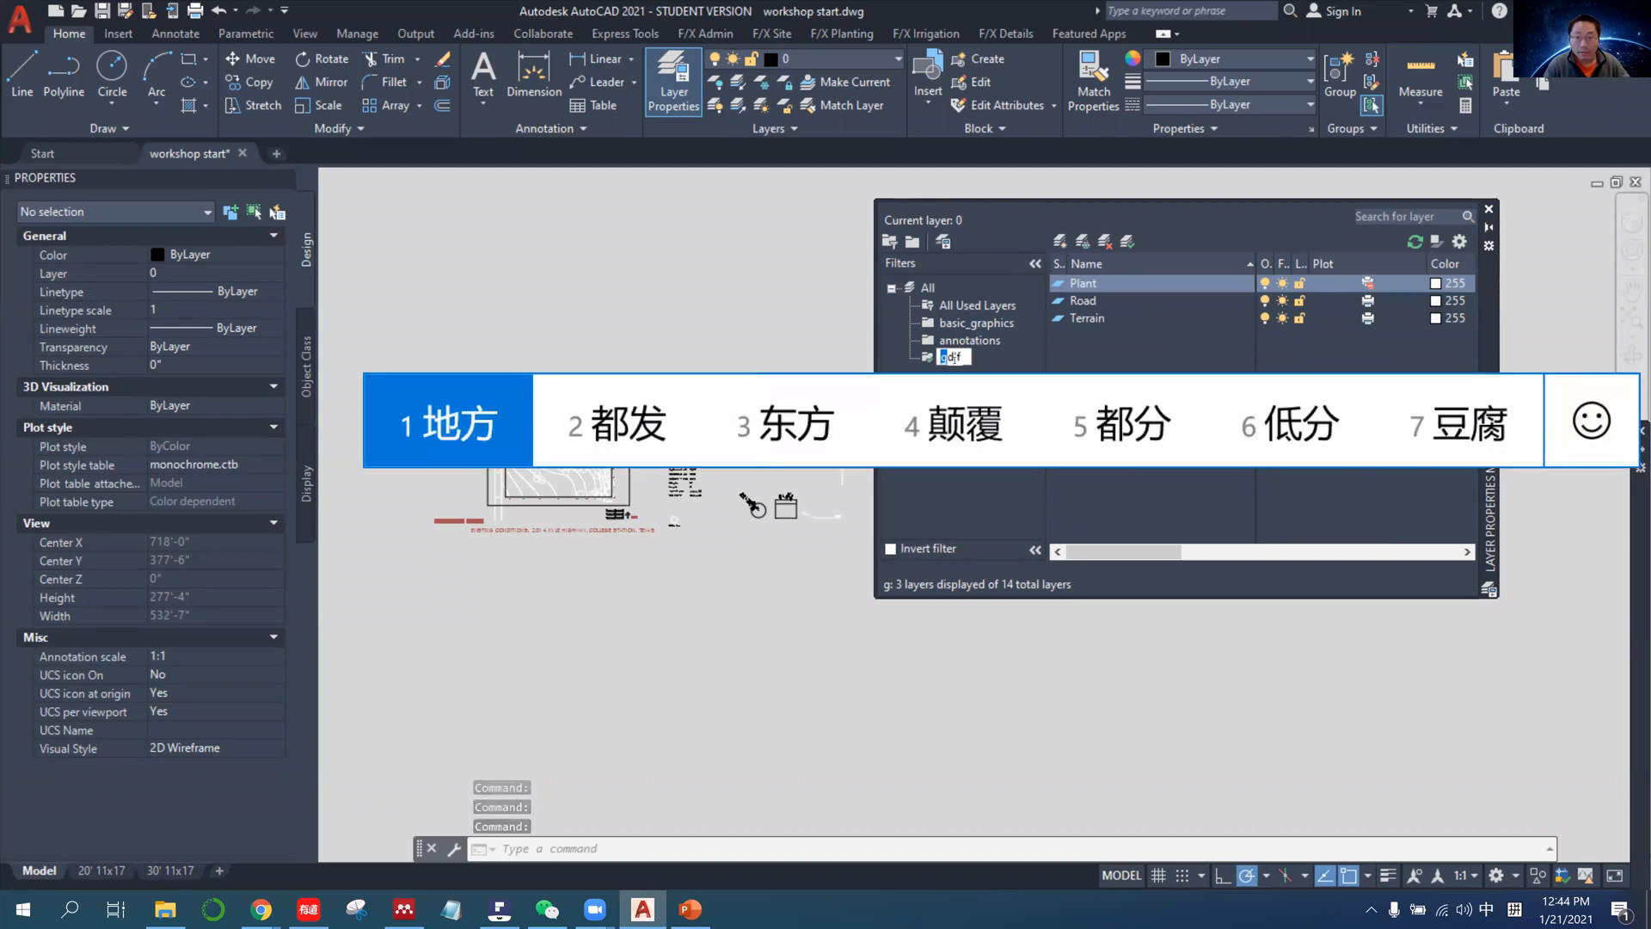
{"action": "key", "text": "shift"}
{"action": "key", "text": "BackSpace"}
{"action": "type", "text": "rawing"}
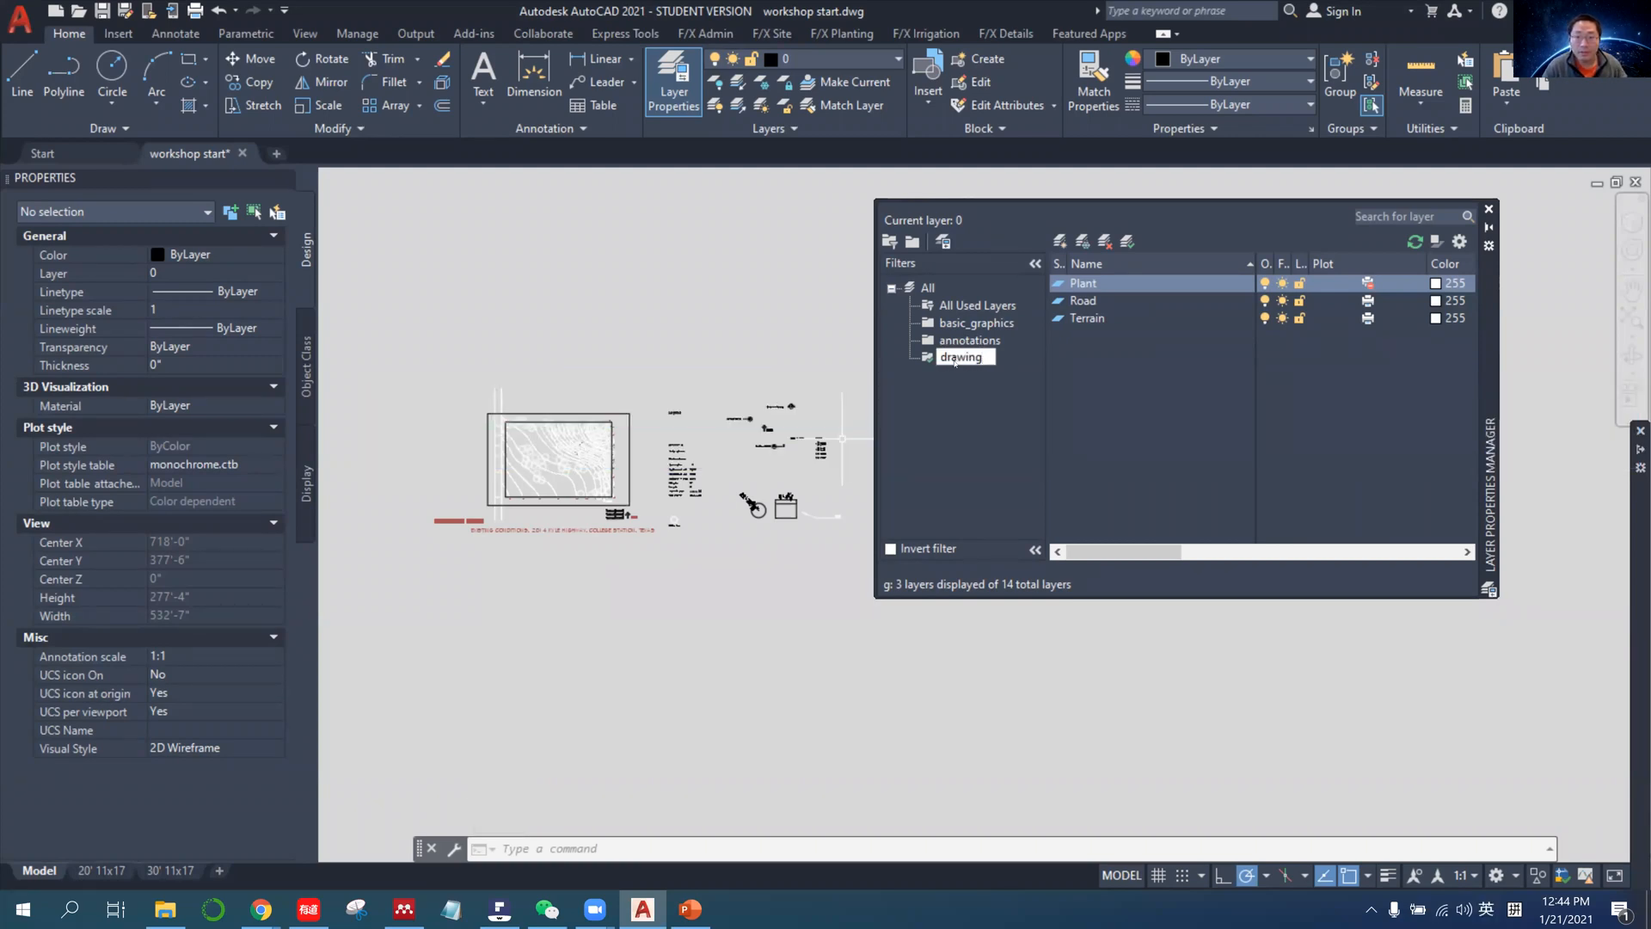
{"action": "key", "text": "Return"}
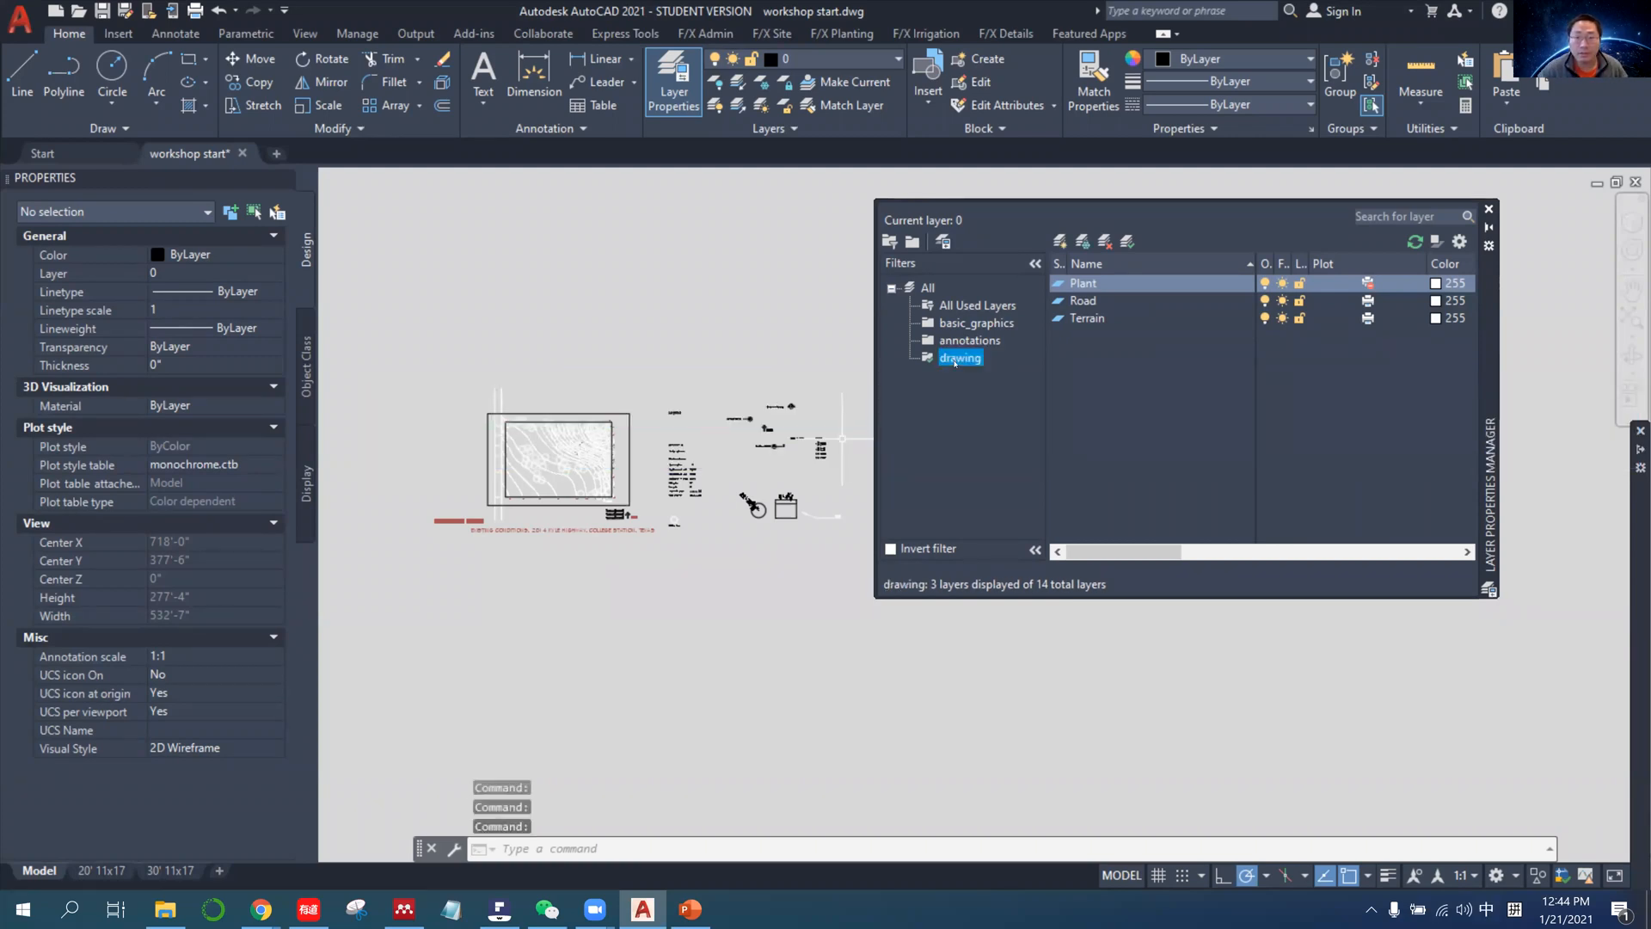
Add the Text, Other annotations, Leaders and Dimensions layers from All Used Layers to the annotations group filter and show its layers.
{"action": "left_click", "coordinate": [957, 306]}
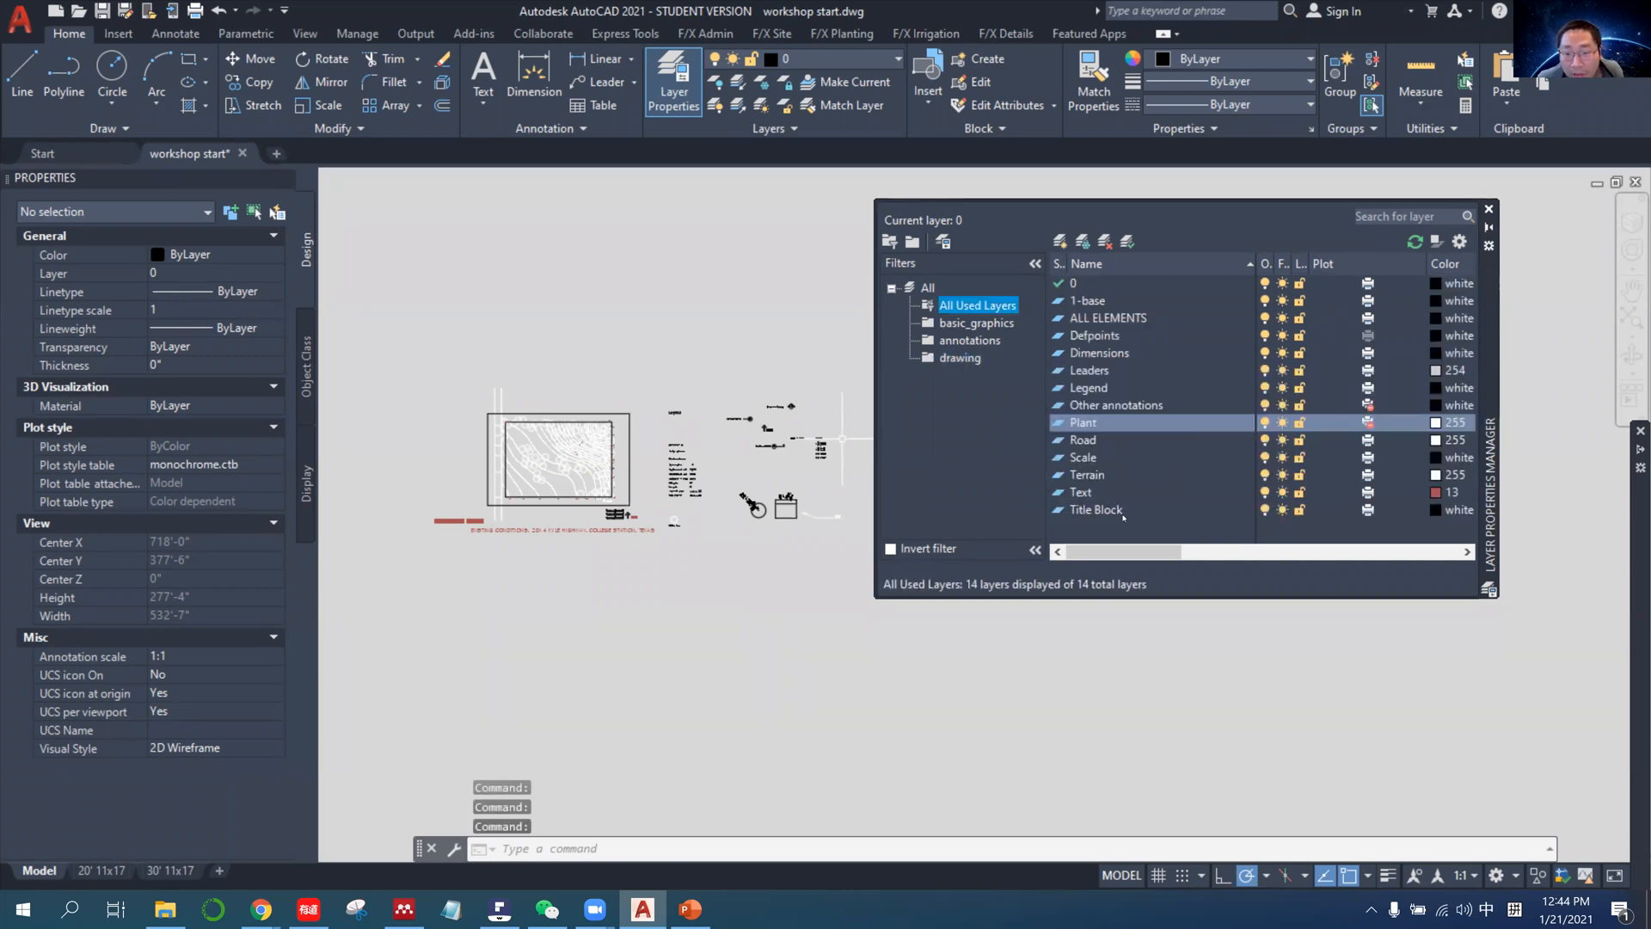
{"action": "left_click", "coordinate": [1100, 490]}
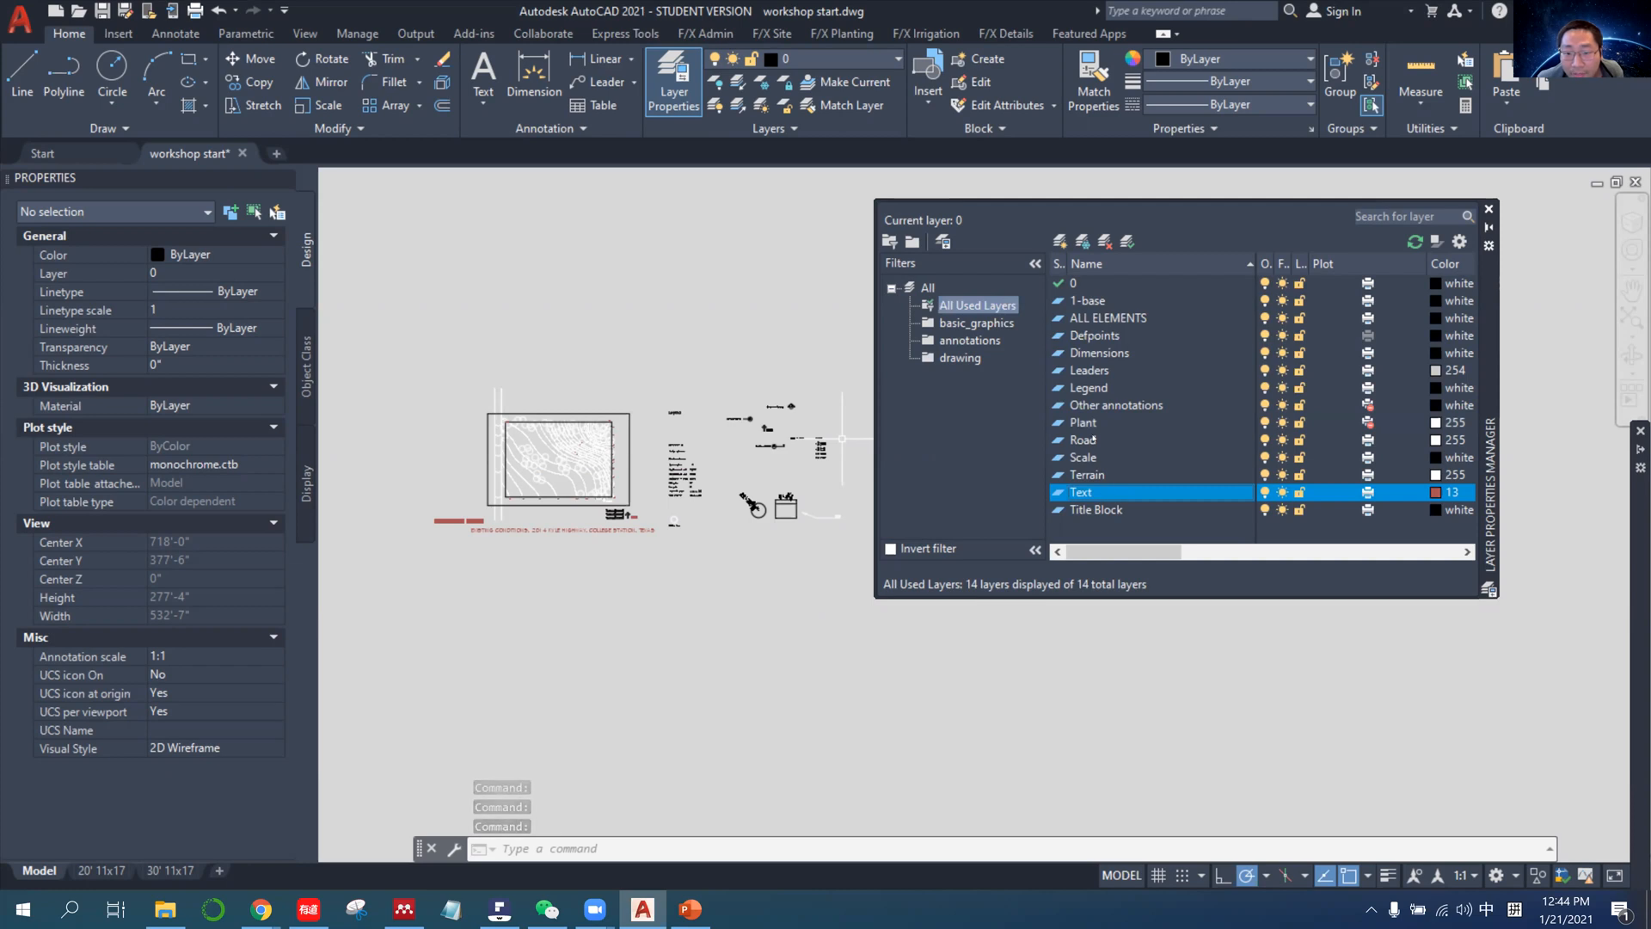
{"action": "left_click", "coordinate": [1148, 406], "text": "ctrl"}
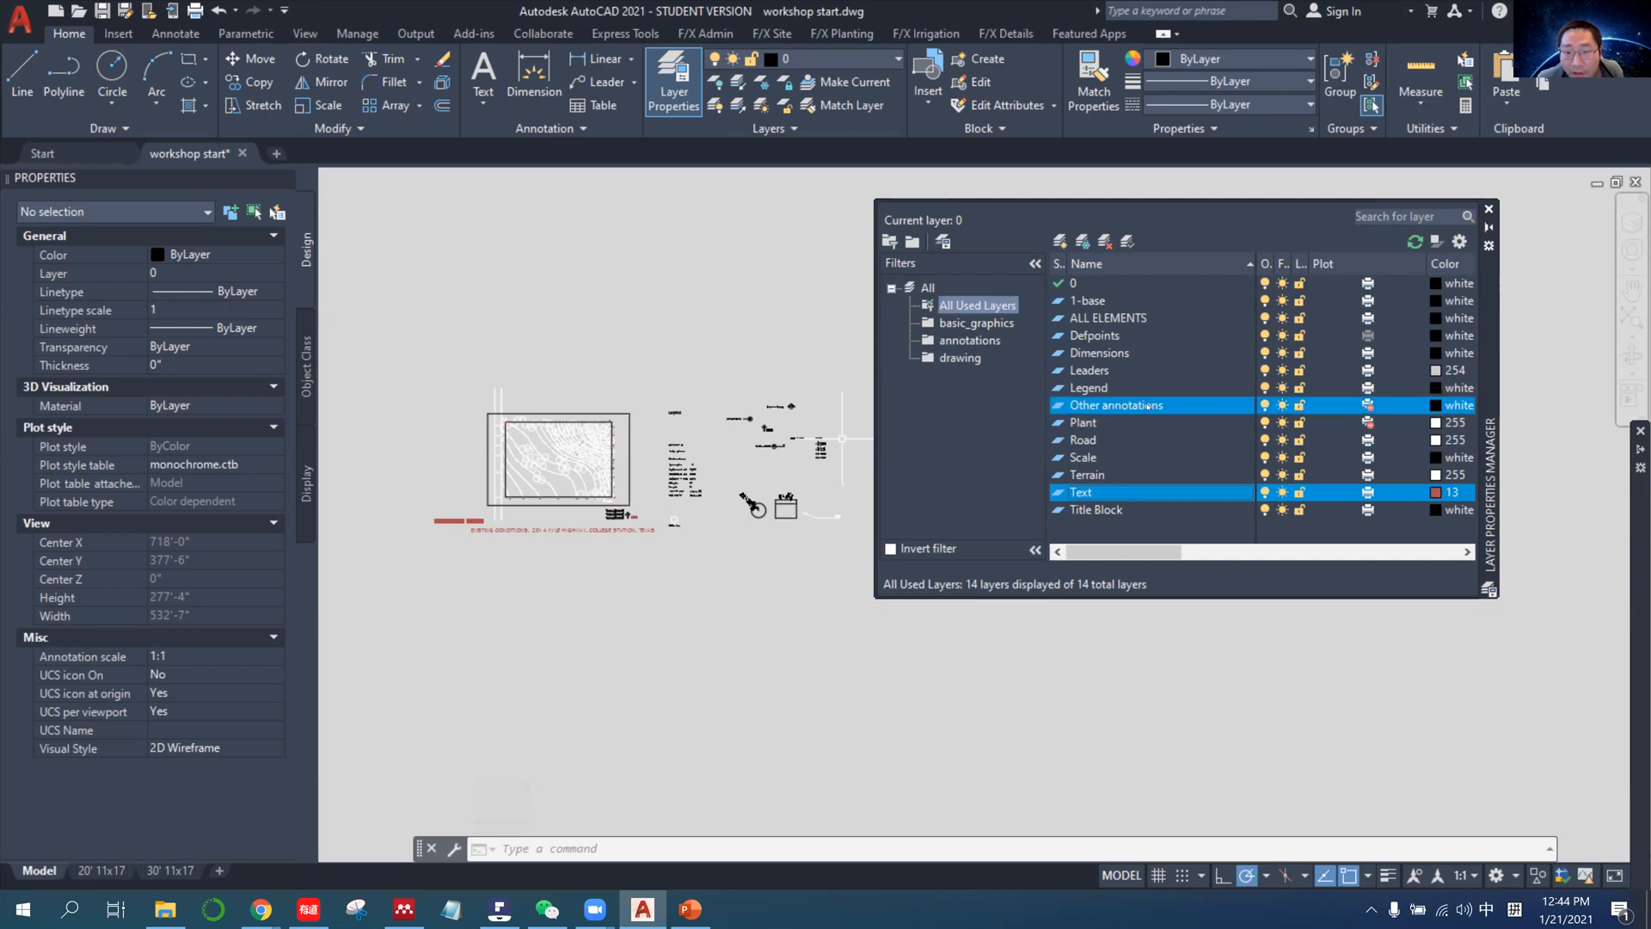
{"action": "left_click", "coordinate": [1123, 370], "text": "ctrl"}
{"action": "left_click", "coordinate": [1111, 353], "text": "ctrl"}
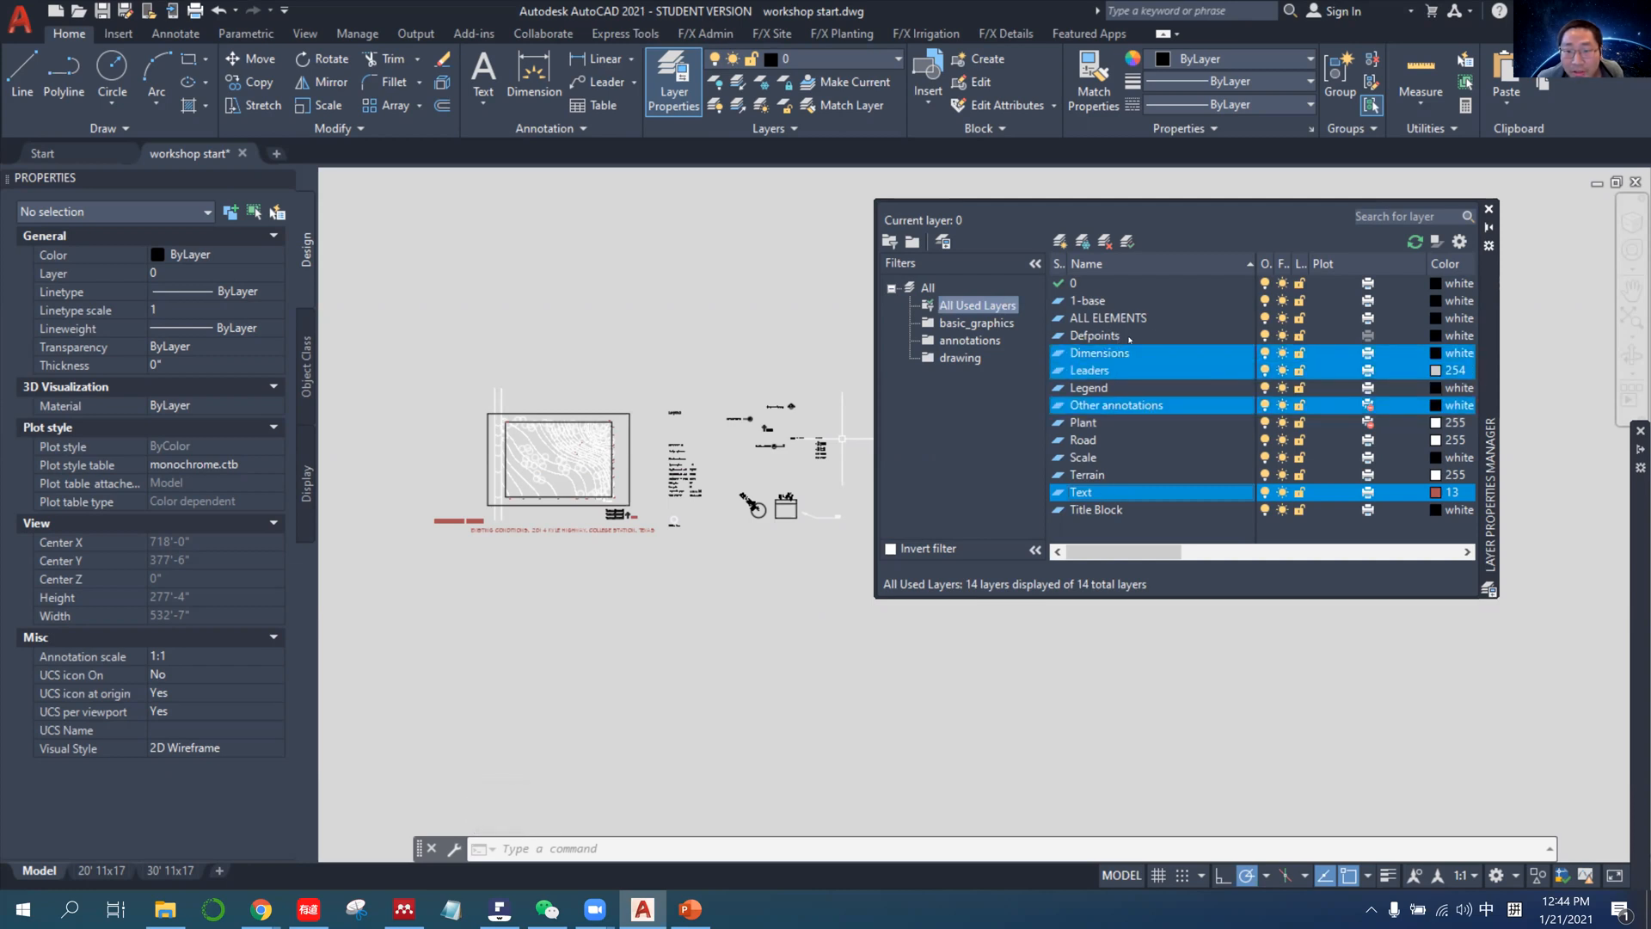
{"action": "left_click", "coordinate": [985, 345]}
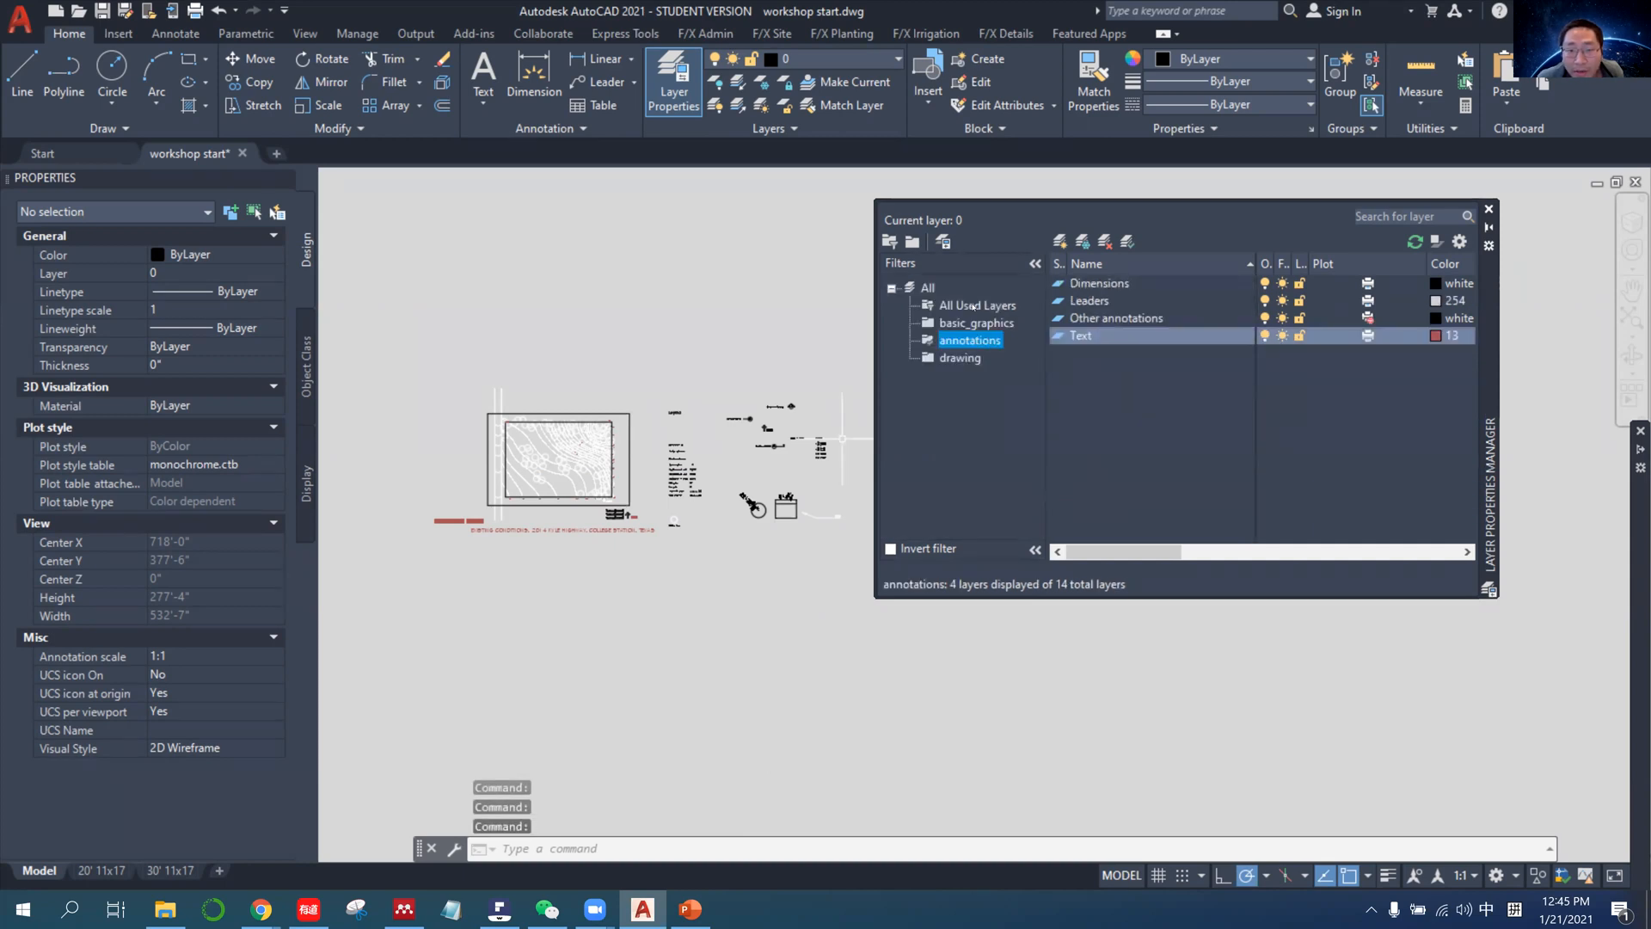
Toggle all four annotations layers off and on together to check which objects they control in the drawing.
{"action": "left_click", "coordinate": [973, 307]}
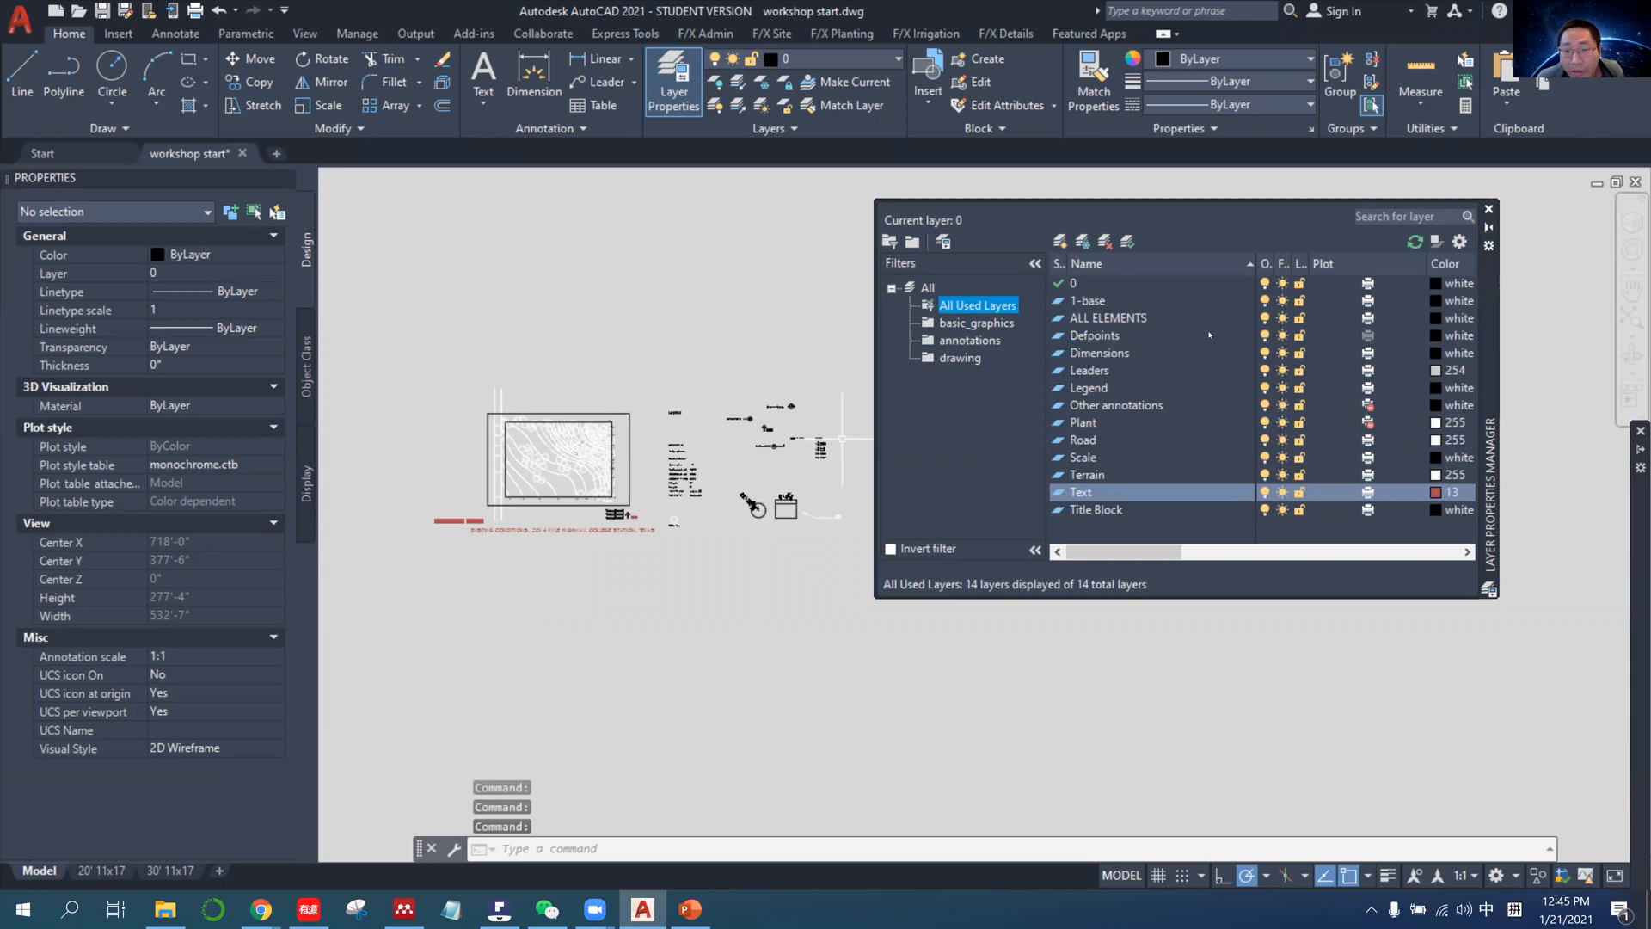
{"action": "left_click", "coordinate": [969, 340]}
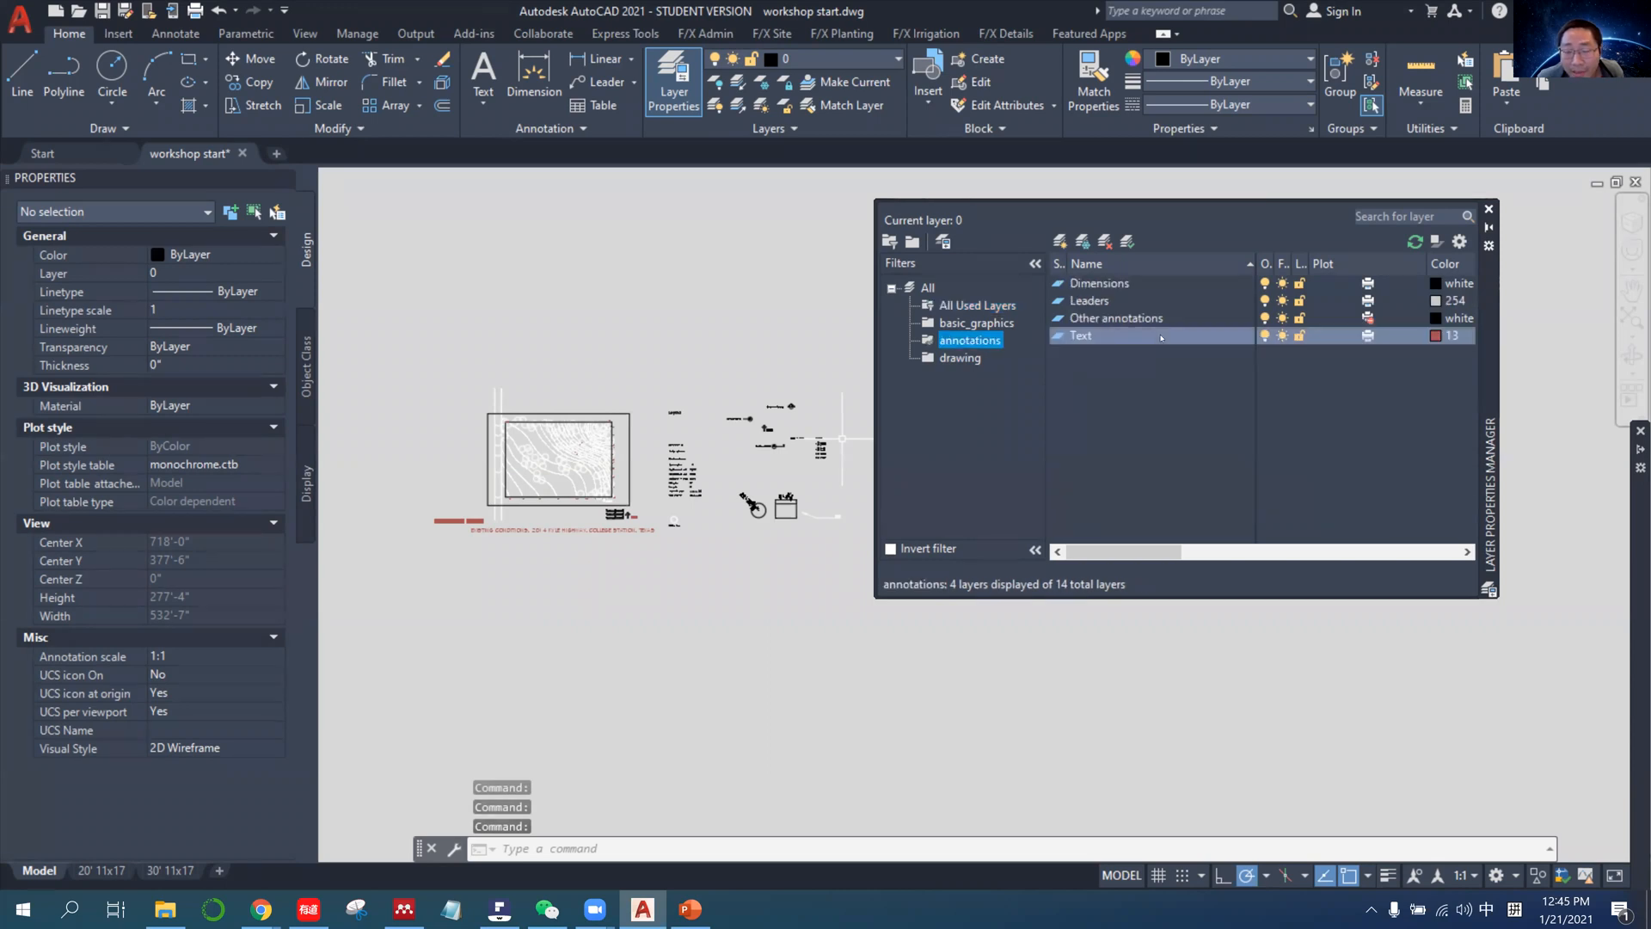
{"action": "left_click", "coordinate": [1173, 291], "text": "shift"}
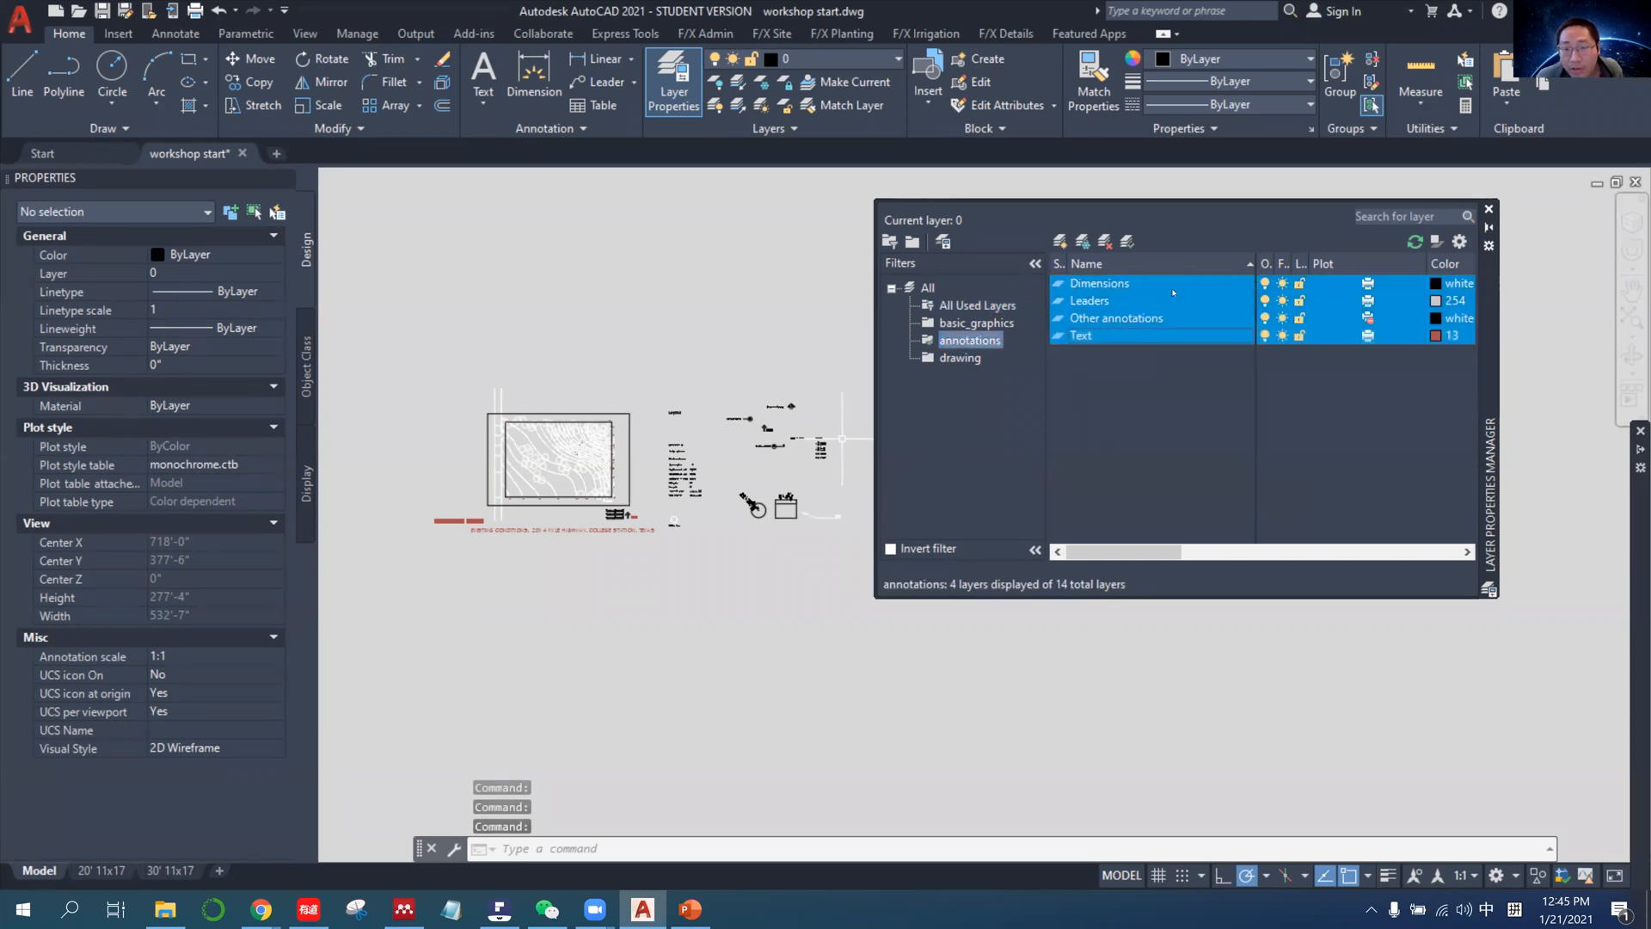
{"action": "left_click", "coordinate": [1265, 284]}
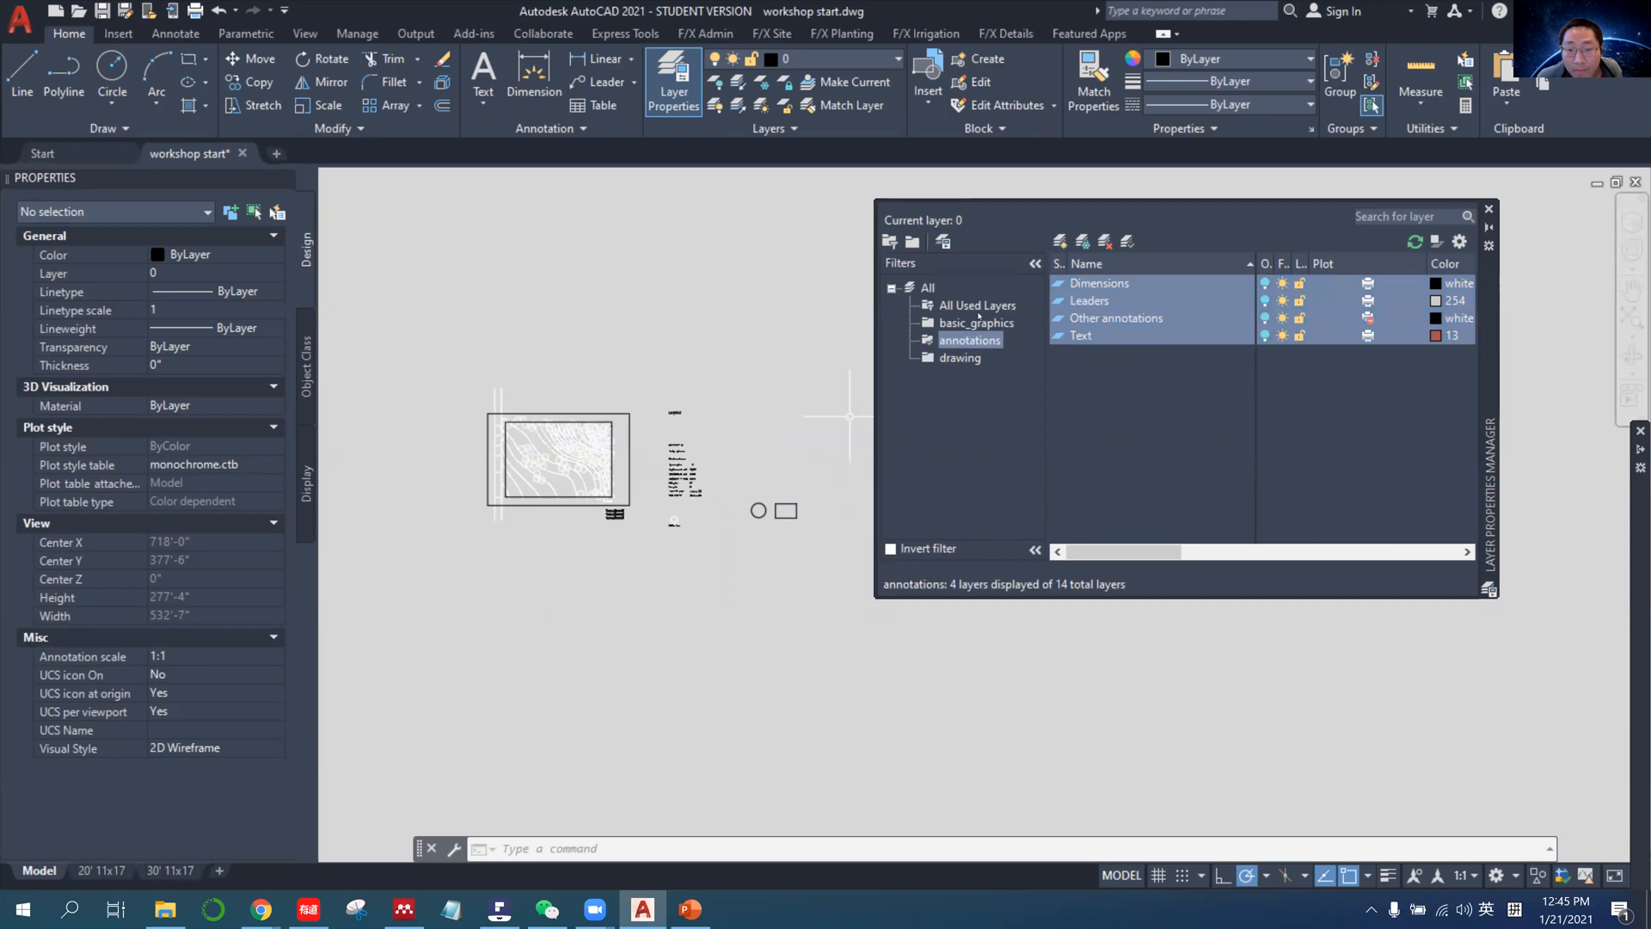
{"action": "left_click", "coordinate": [975, 306]}
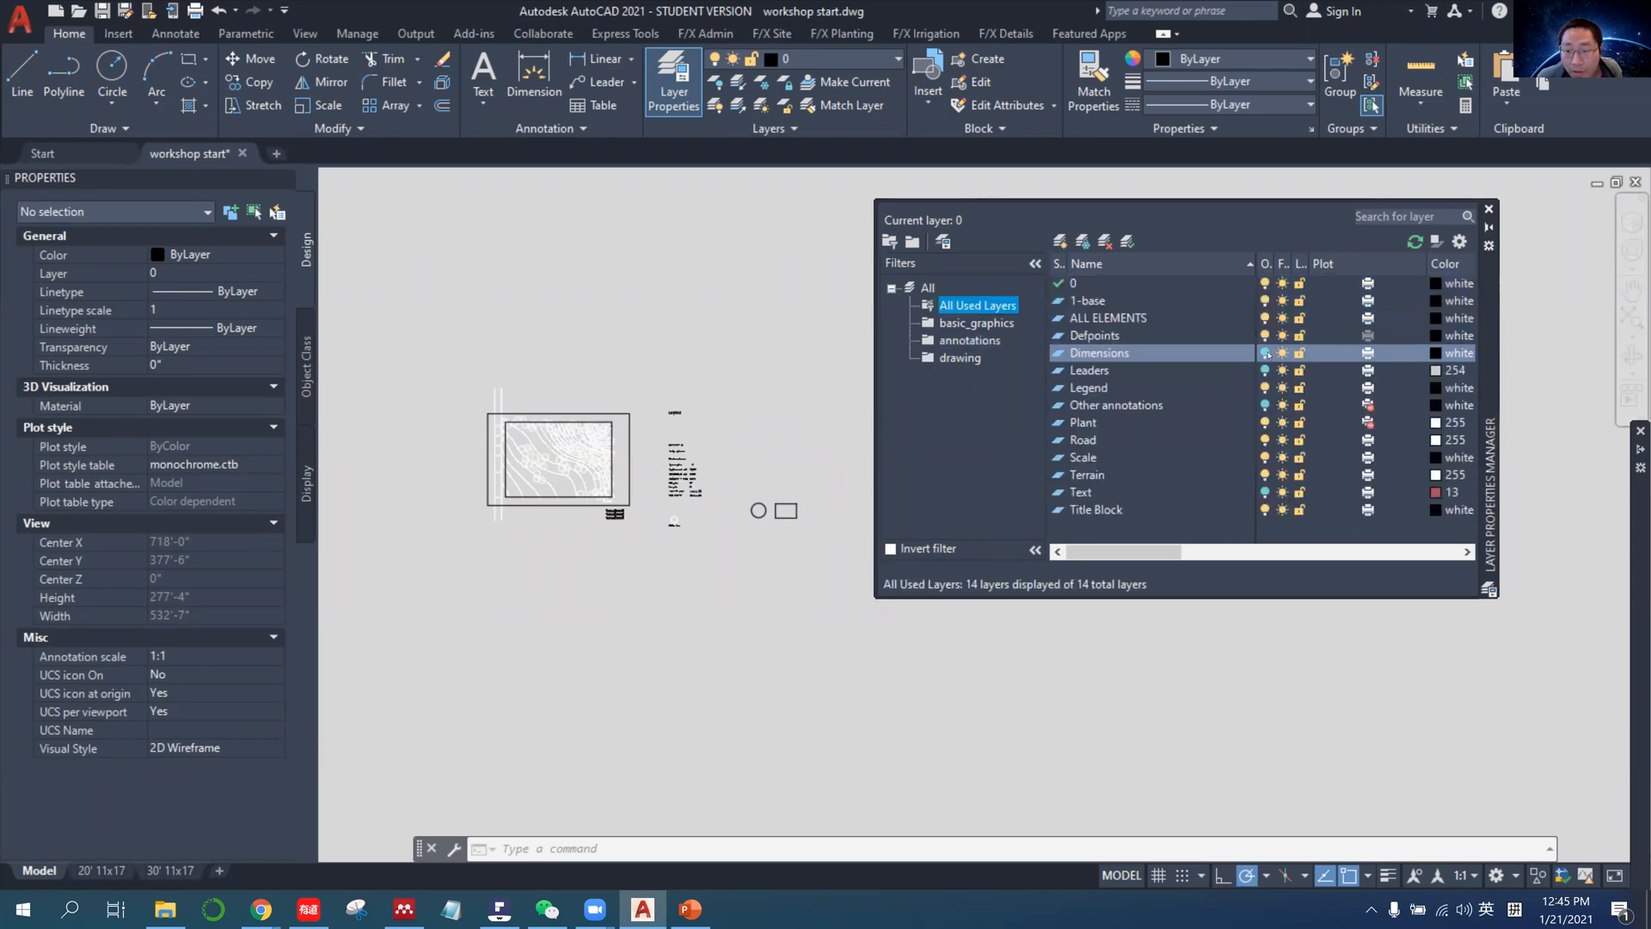
{"action": "left_click", "coordinate": [970, 341]}
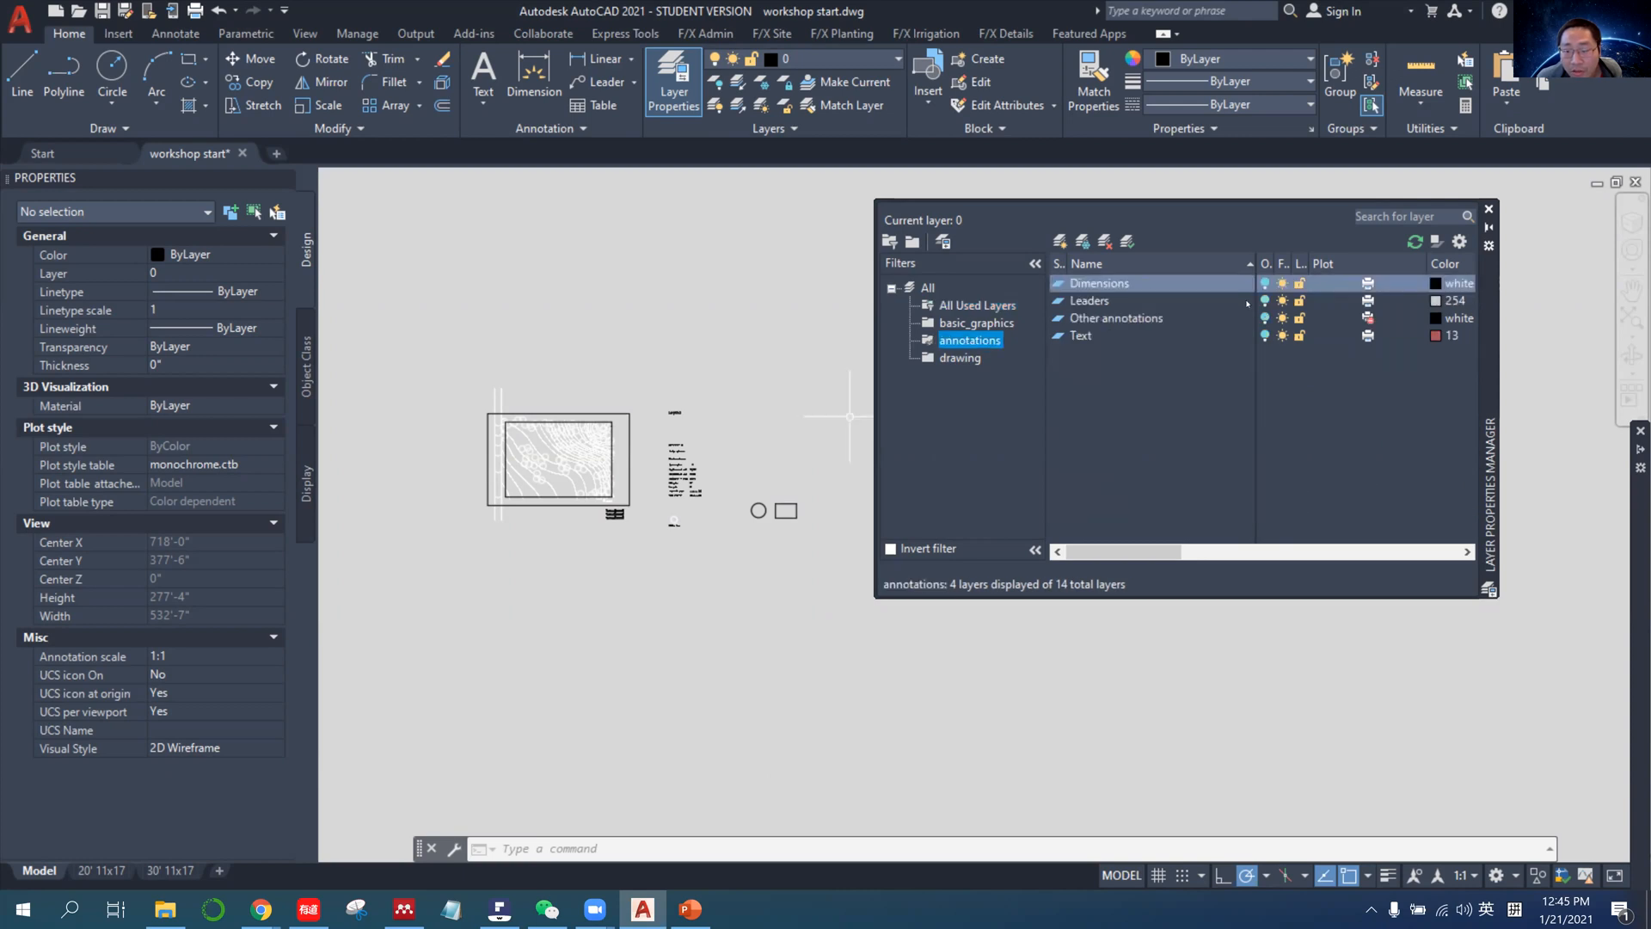
{"action": "left_click", "coordinate": [973, 306]}
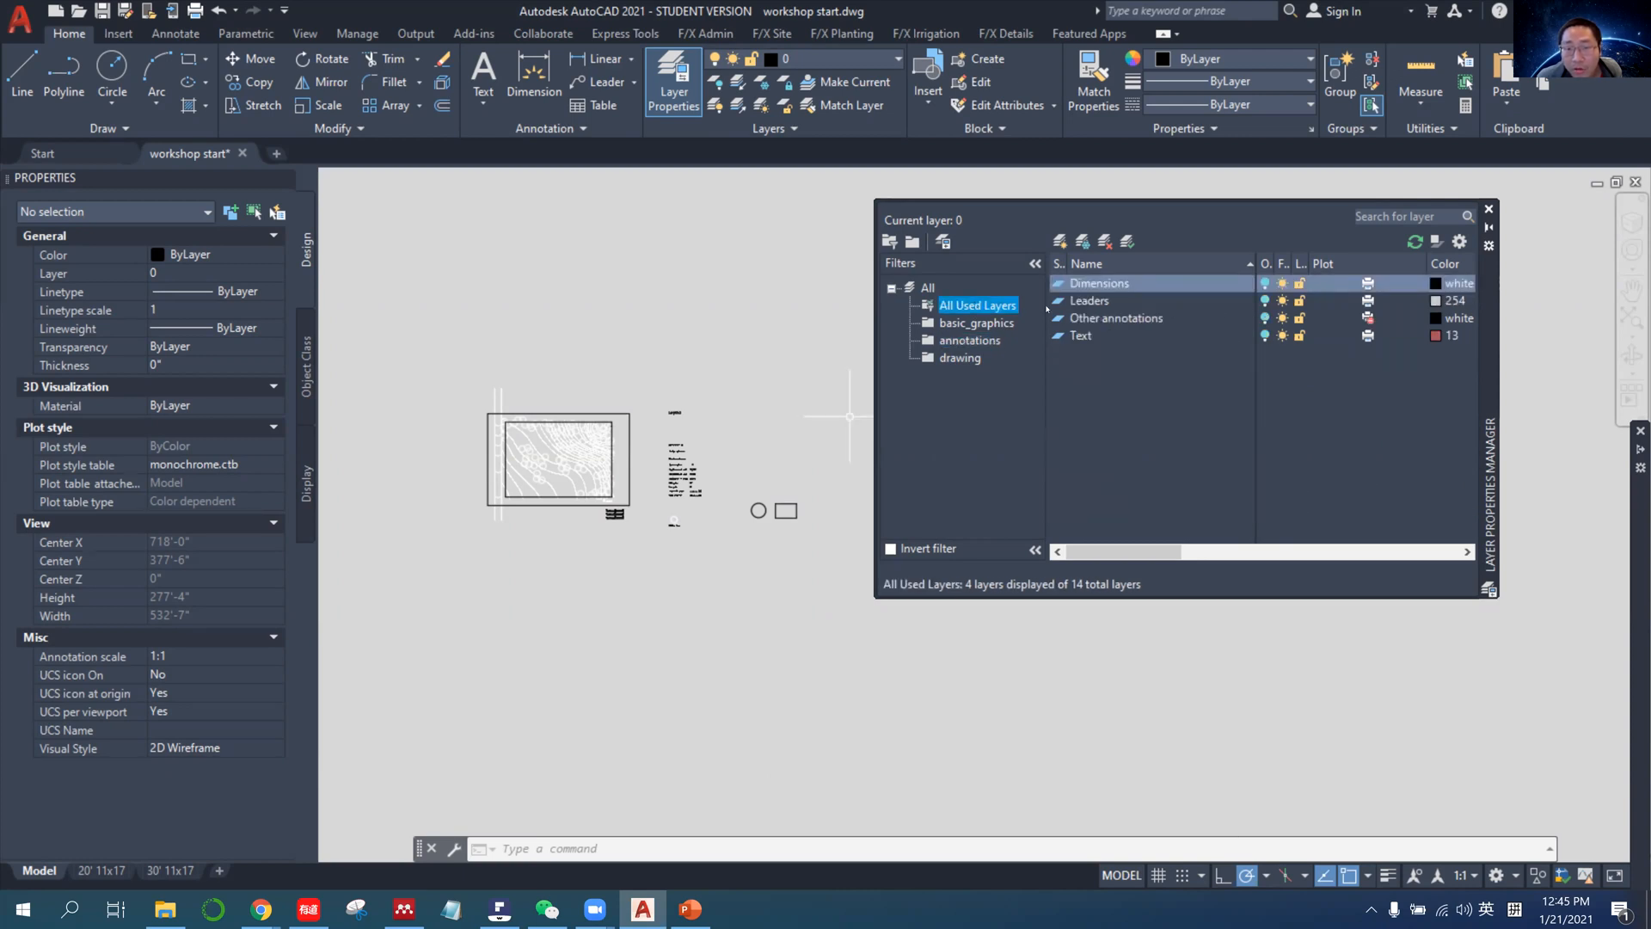
{"action": "left_click", "coordinate": [1217, 338], "text": "shift"}
{"action": "left_click", "coordinate": [1264, 285]}
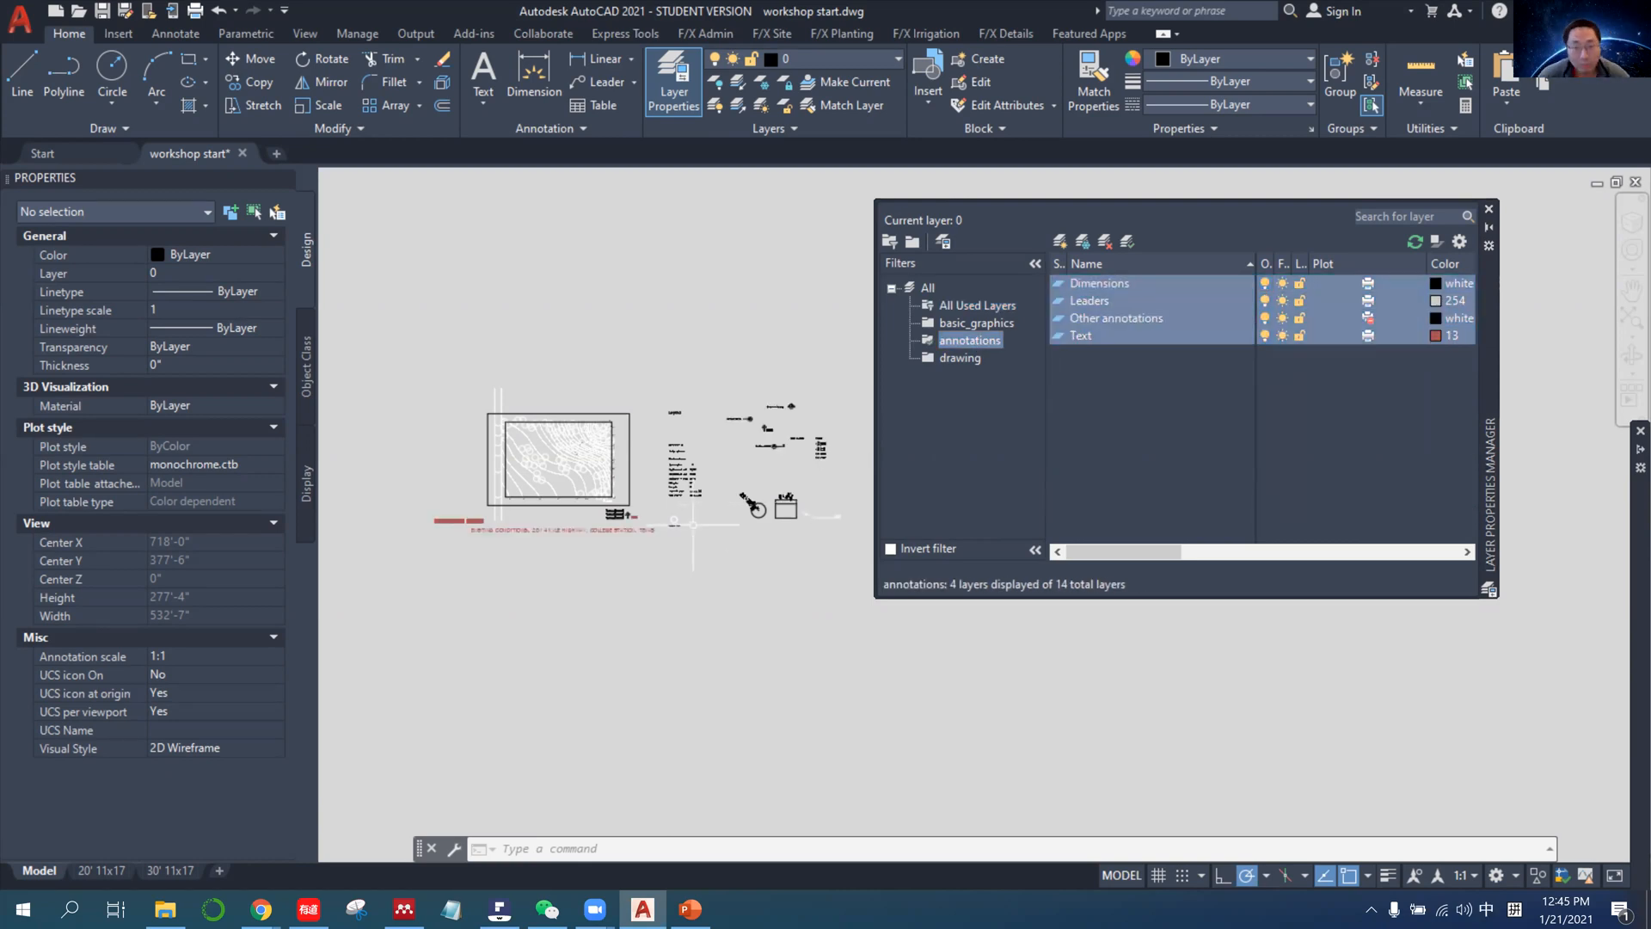
{"action": "middle_click_drag", "start_coordinate": [639, 581], "coordinate": [692, 626]}
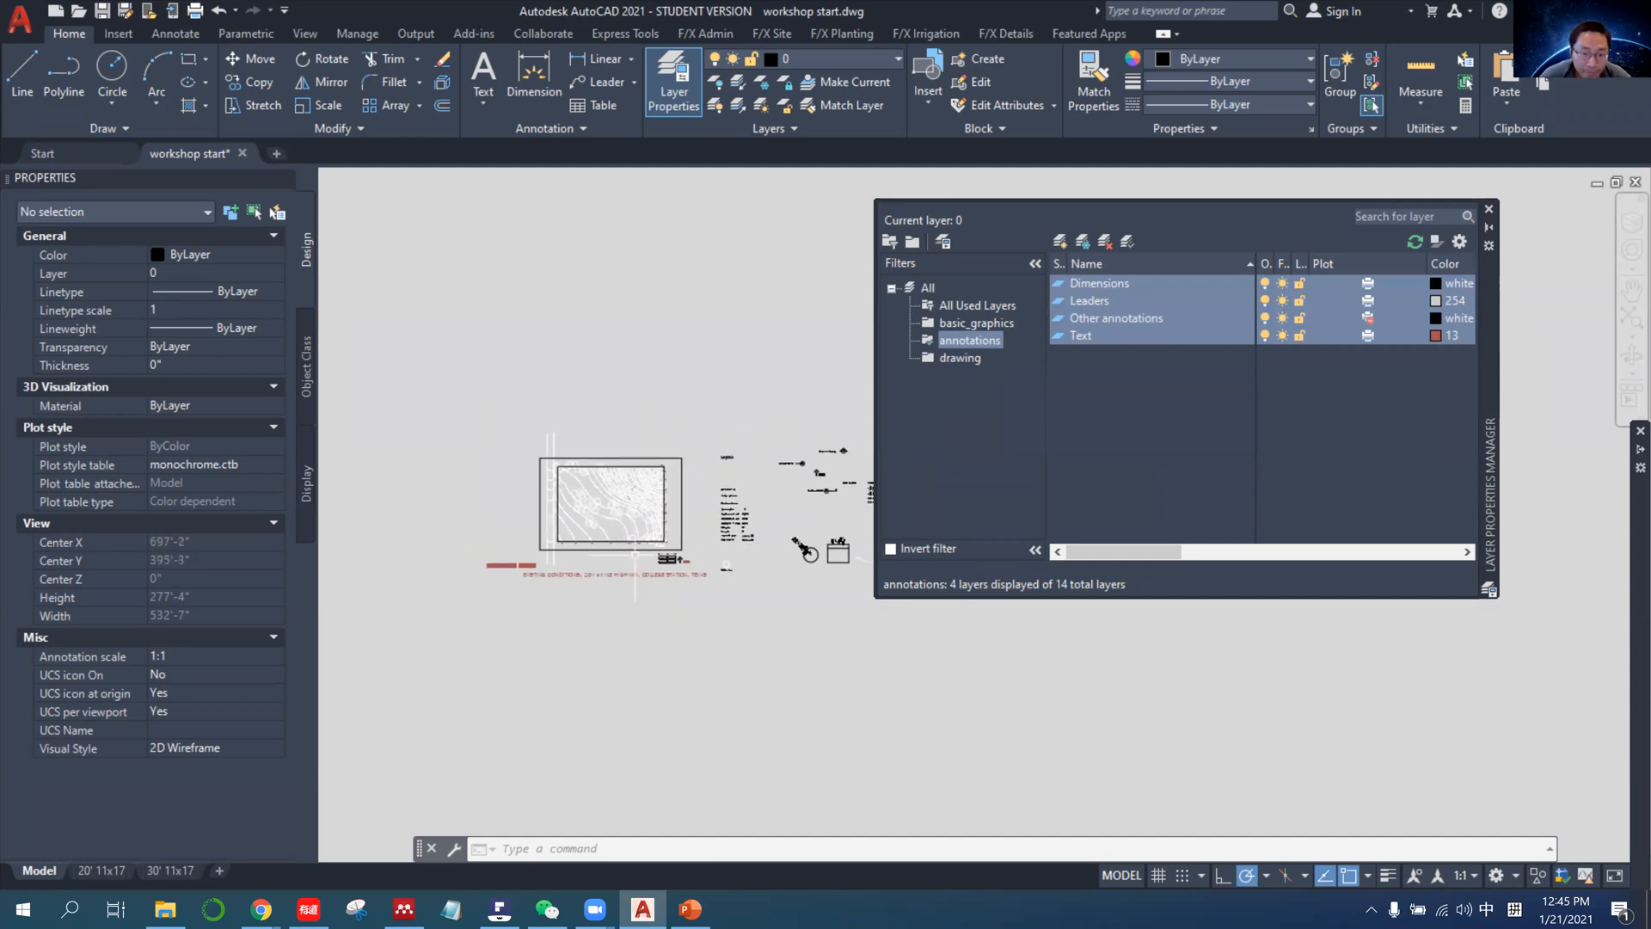
{"action": "scroll", "coordinate": [606, 550], "scroll_direction": "up", "scroll_amount": 4}
{"action": "middle_click_drag", "start_coordinate": [663, 546], "coordinate": [679, 565]}
{"action": "scroll", "coordinate": [678, 565], "scroll_direction": "up", "scroll_amount": 2}
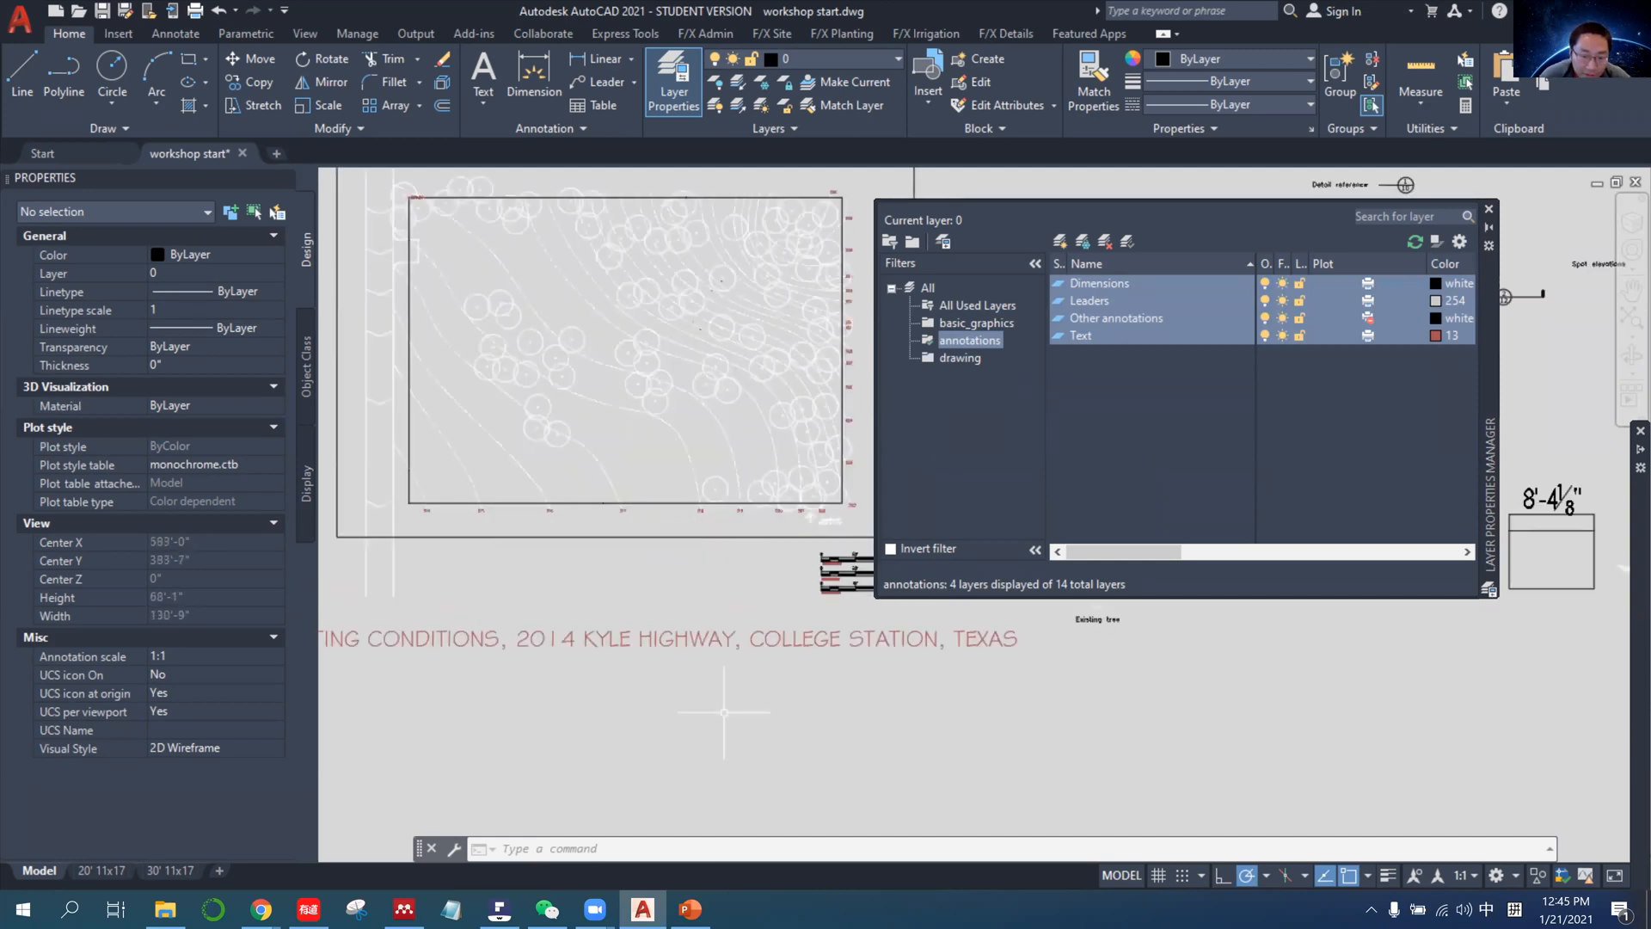
Switch to PowerPoint and read the Check layers slide's list of new layers and its note on the LAYDEL command.
{"action": "left_click", "coordinate": [692, 911]}
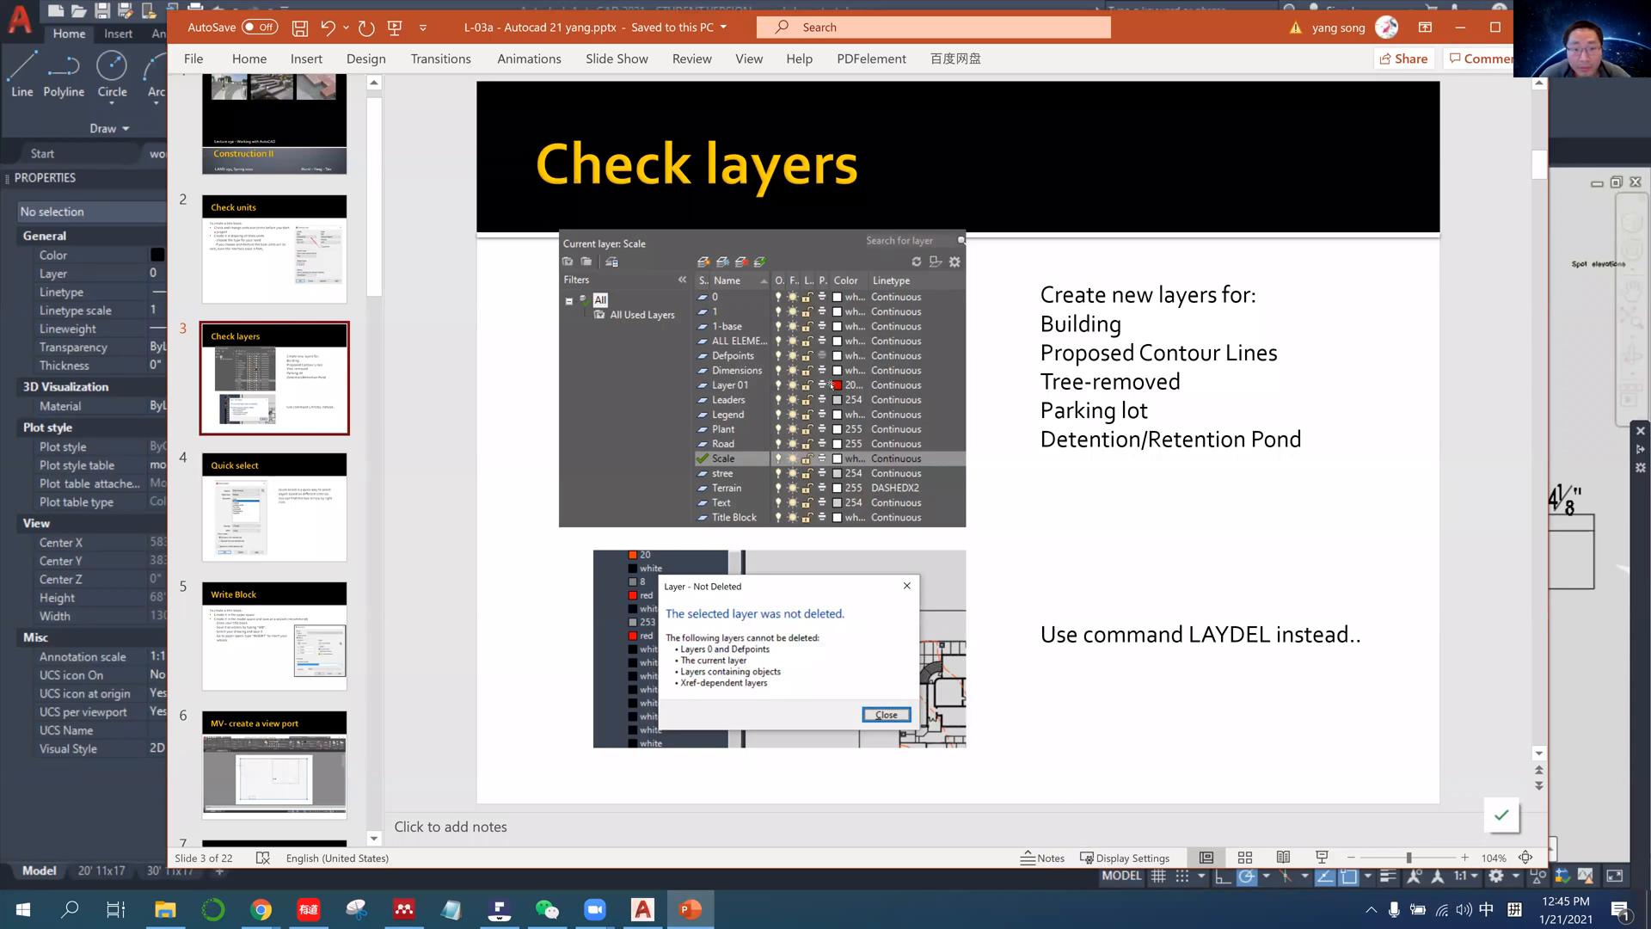
{"action": "left_click", "coordinate": [1086, 294]}
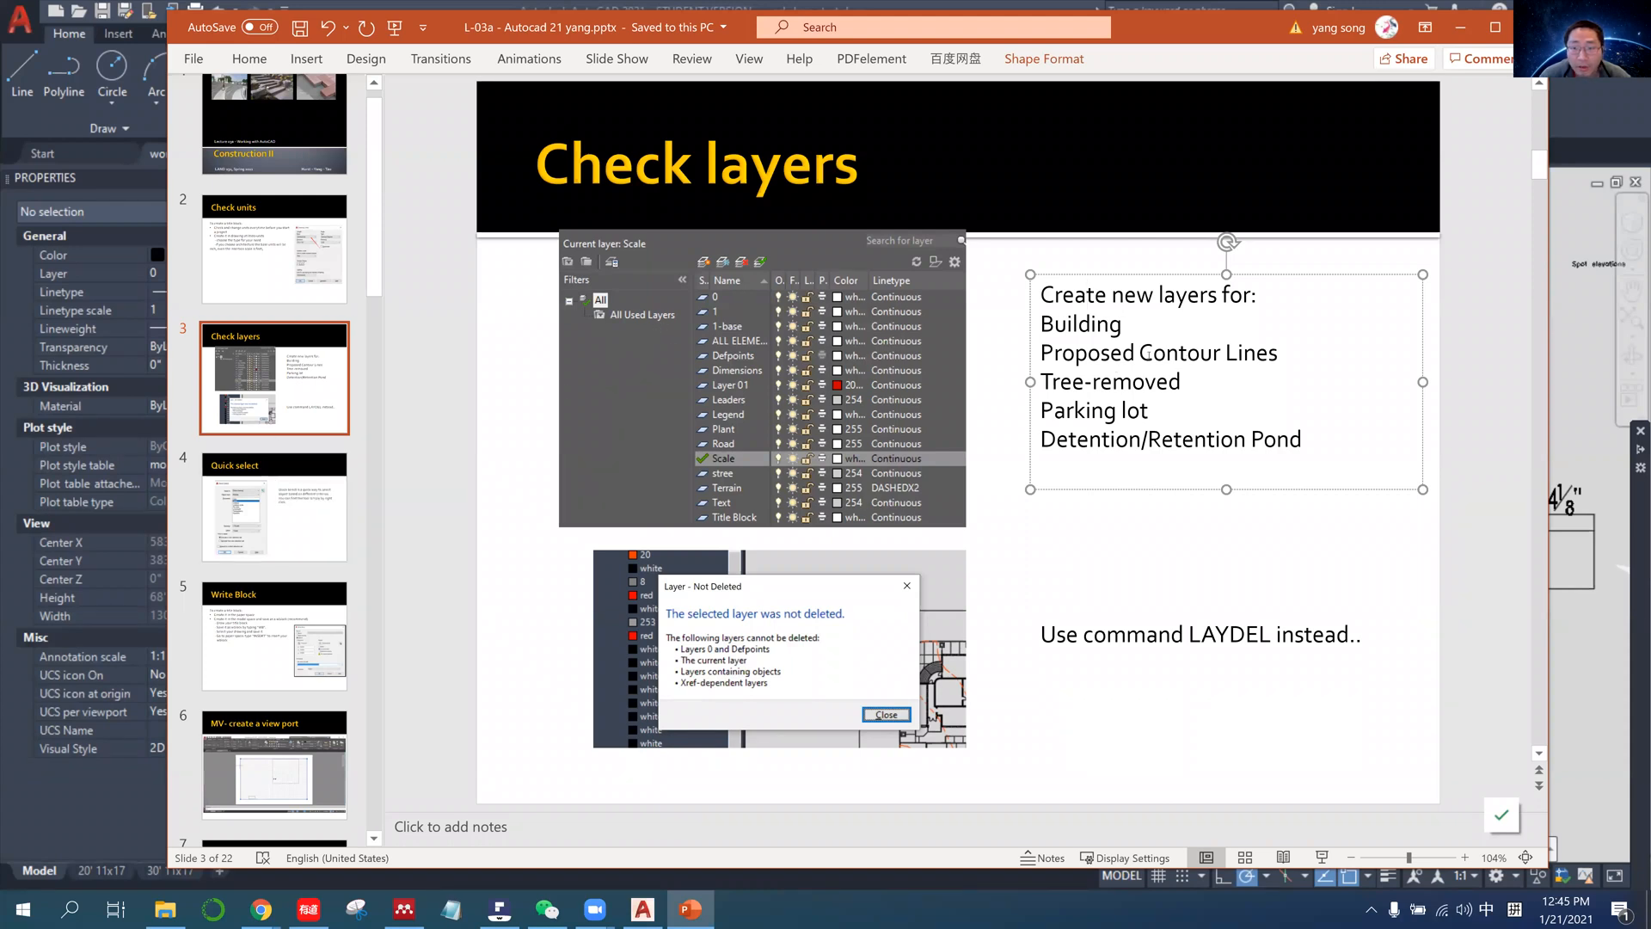
{"action": "left_click_drag", "start_coordinate": [1043, 325], "coordinate": [1296, 450]}
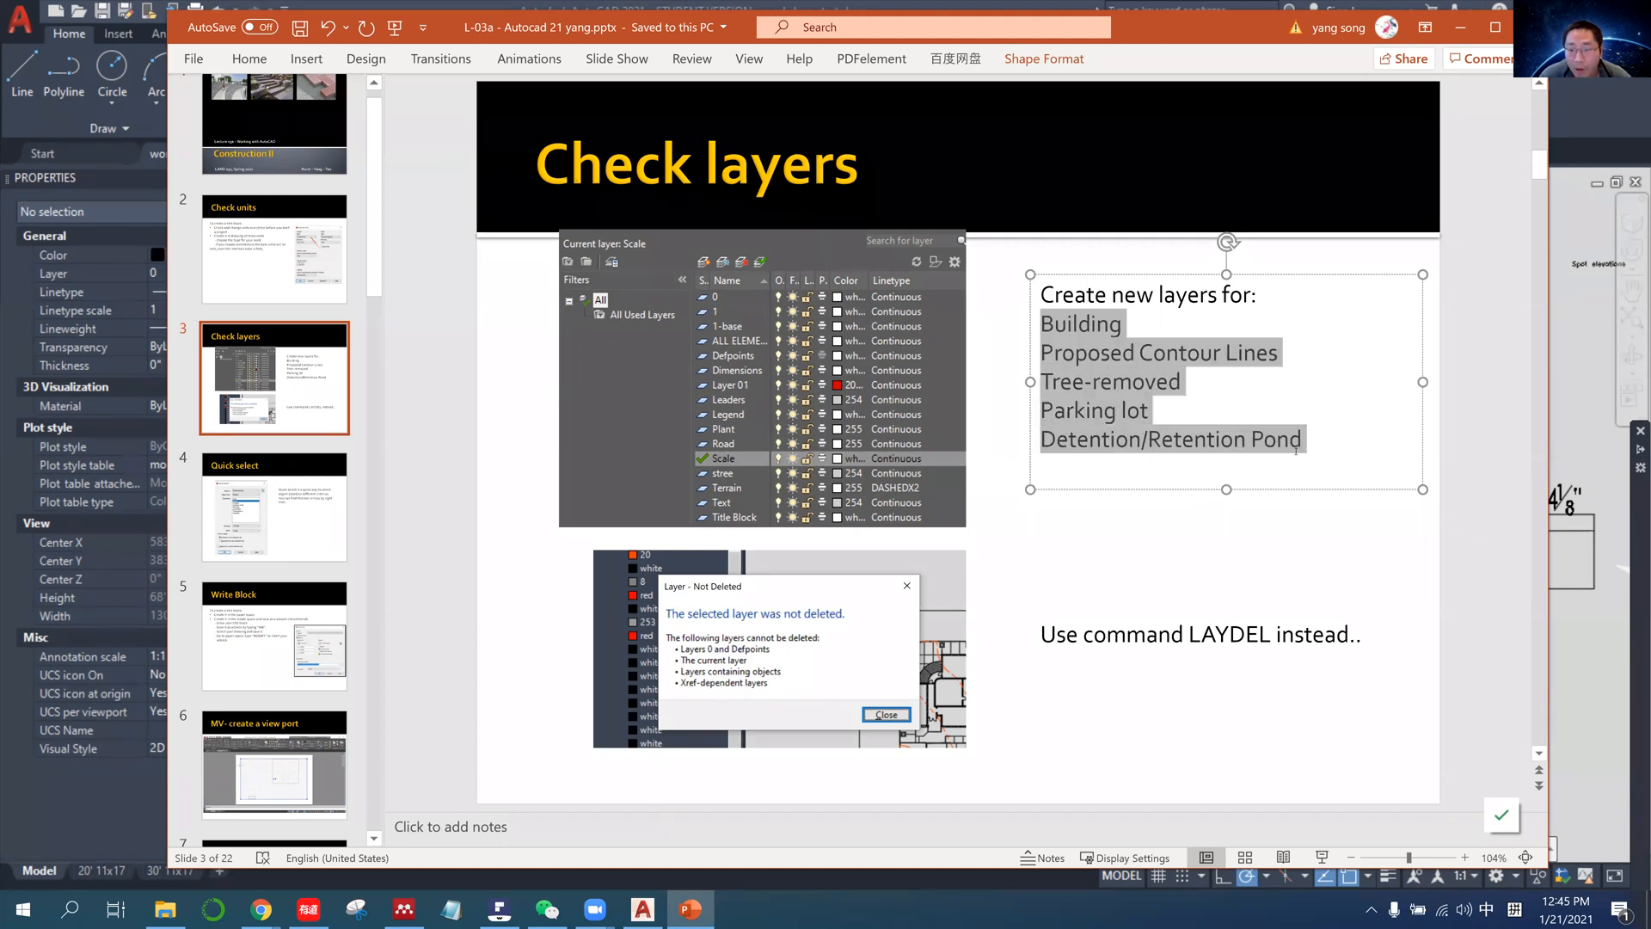
{"action": "left_click", "coordinate": [1015, 538]}
{"action": "scroll", "coordinate": [299, 483], "scroll_direction": "down", "scroll_amount": 3}
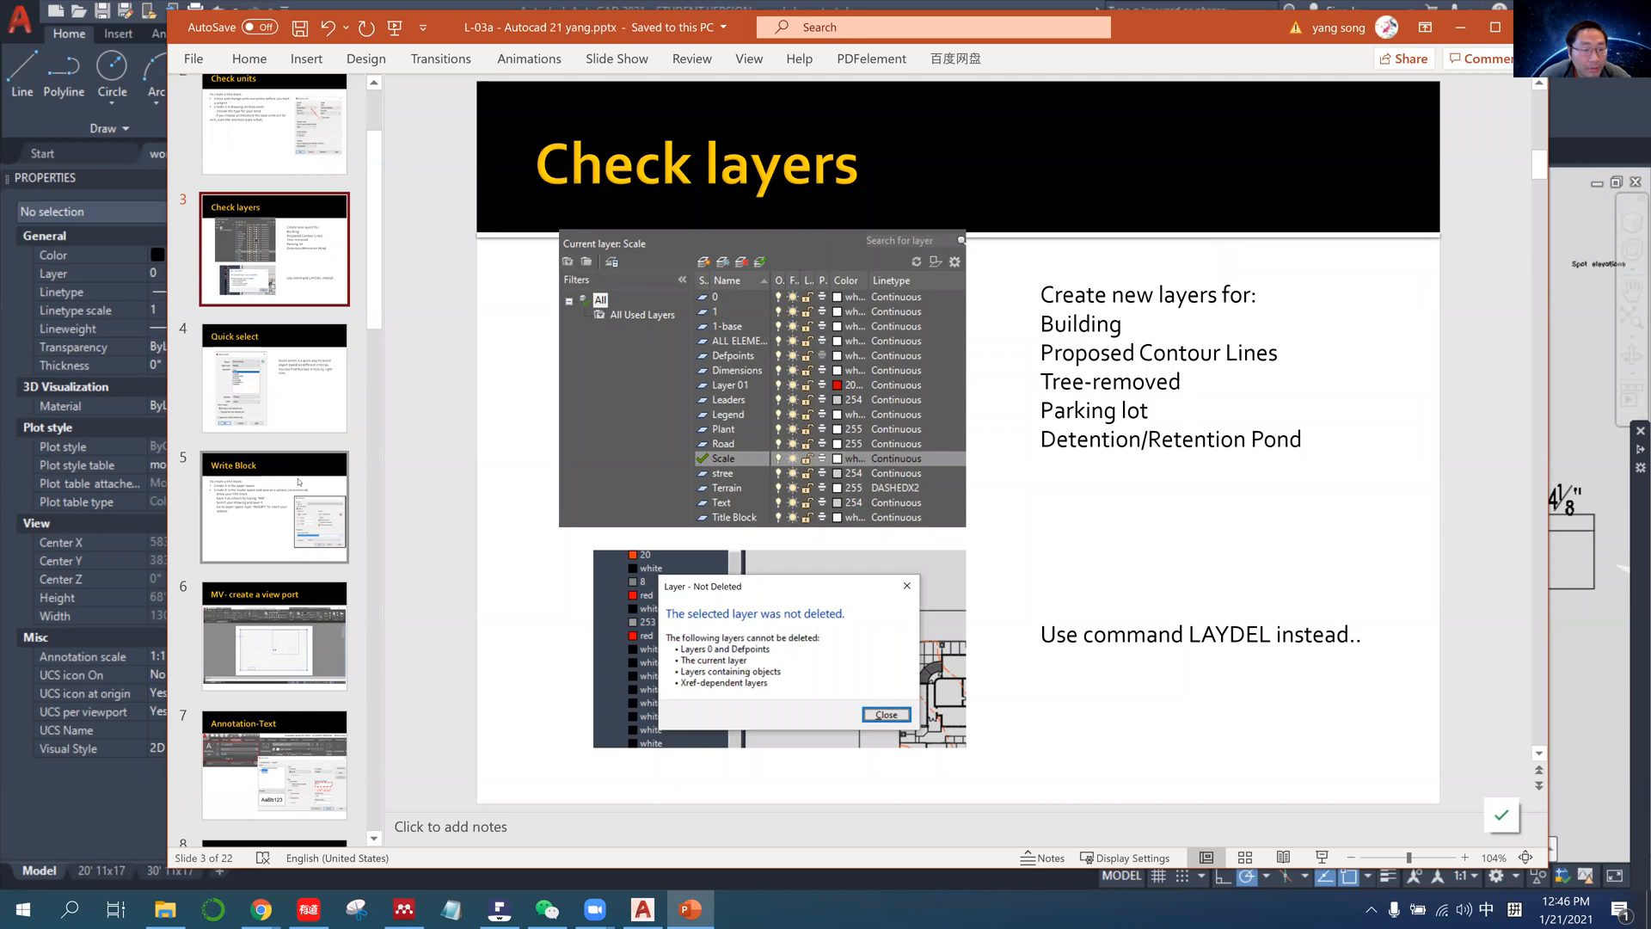
{"action": "scroll", "coordinate": [298, 482], "scroll_direction": "up", "scroll_amount": 2}
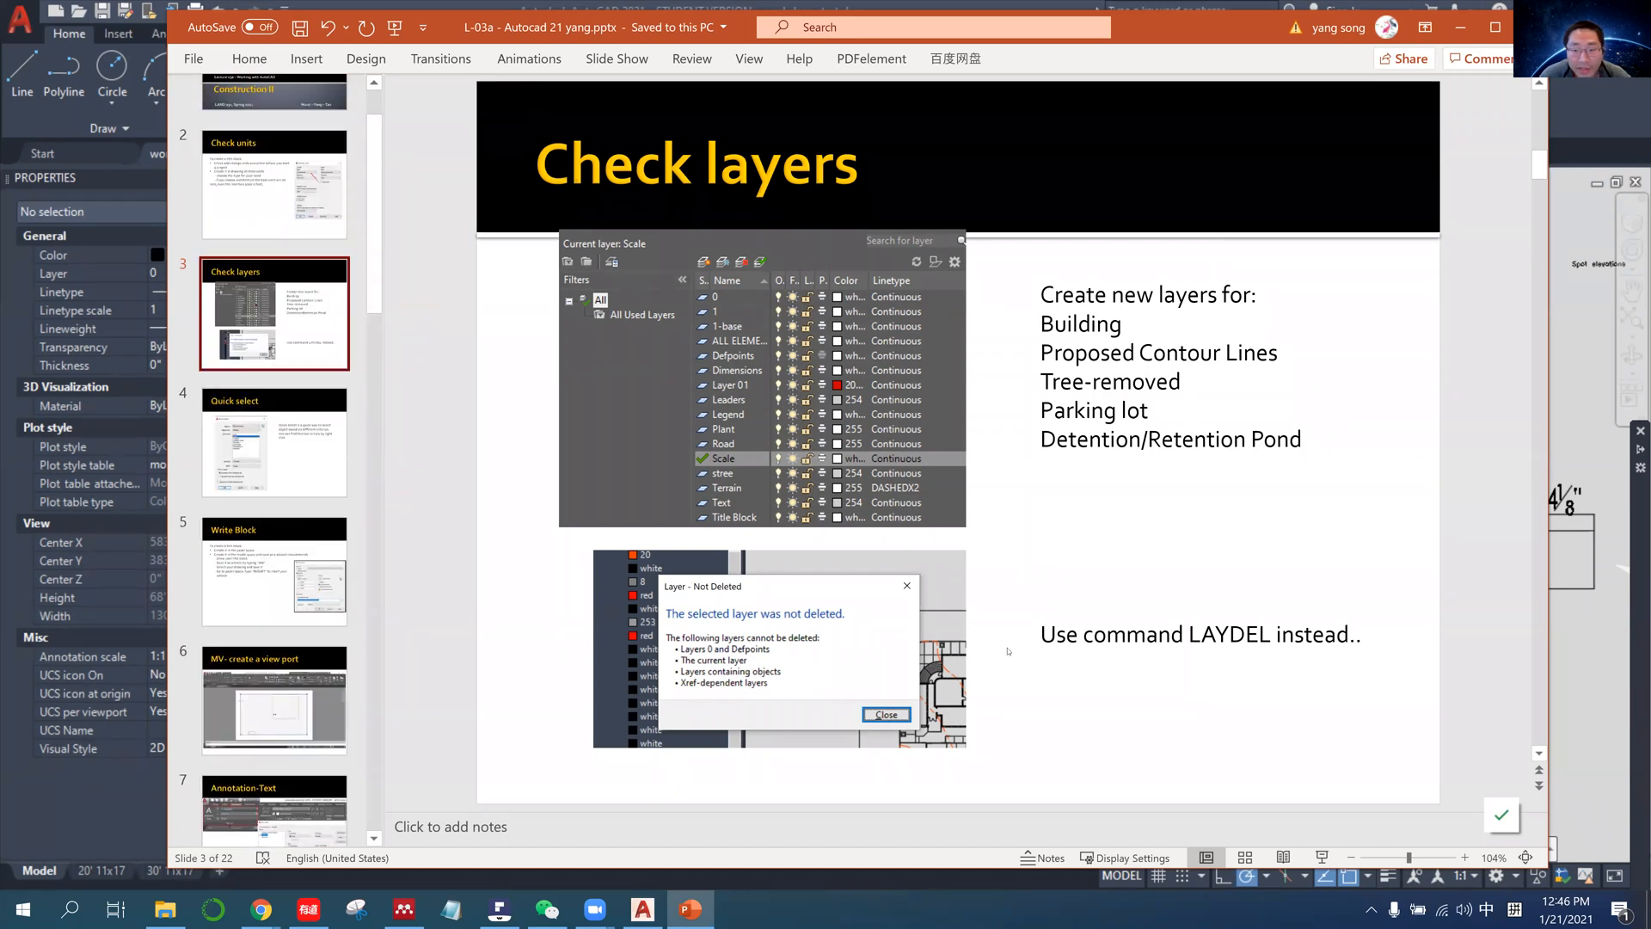
{"action": "left_click", "coordinate": [1129, 641]}
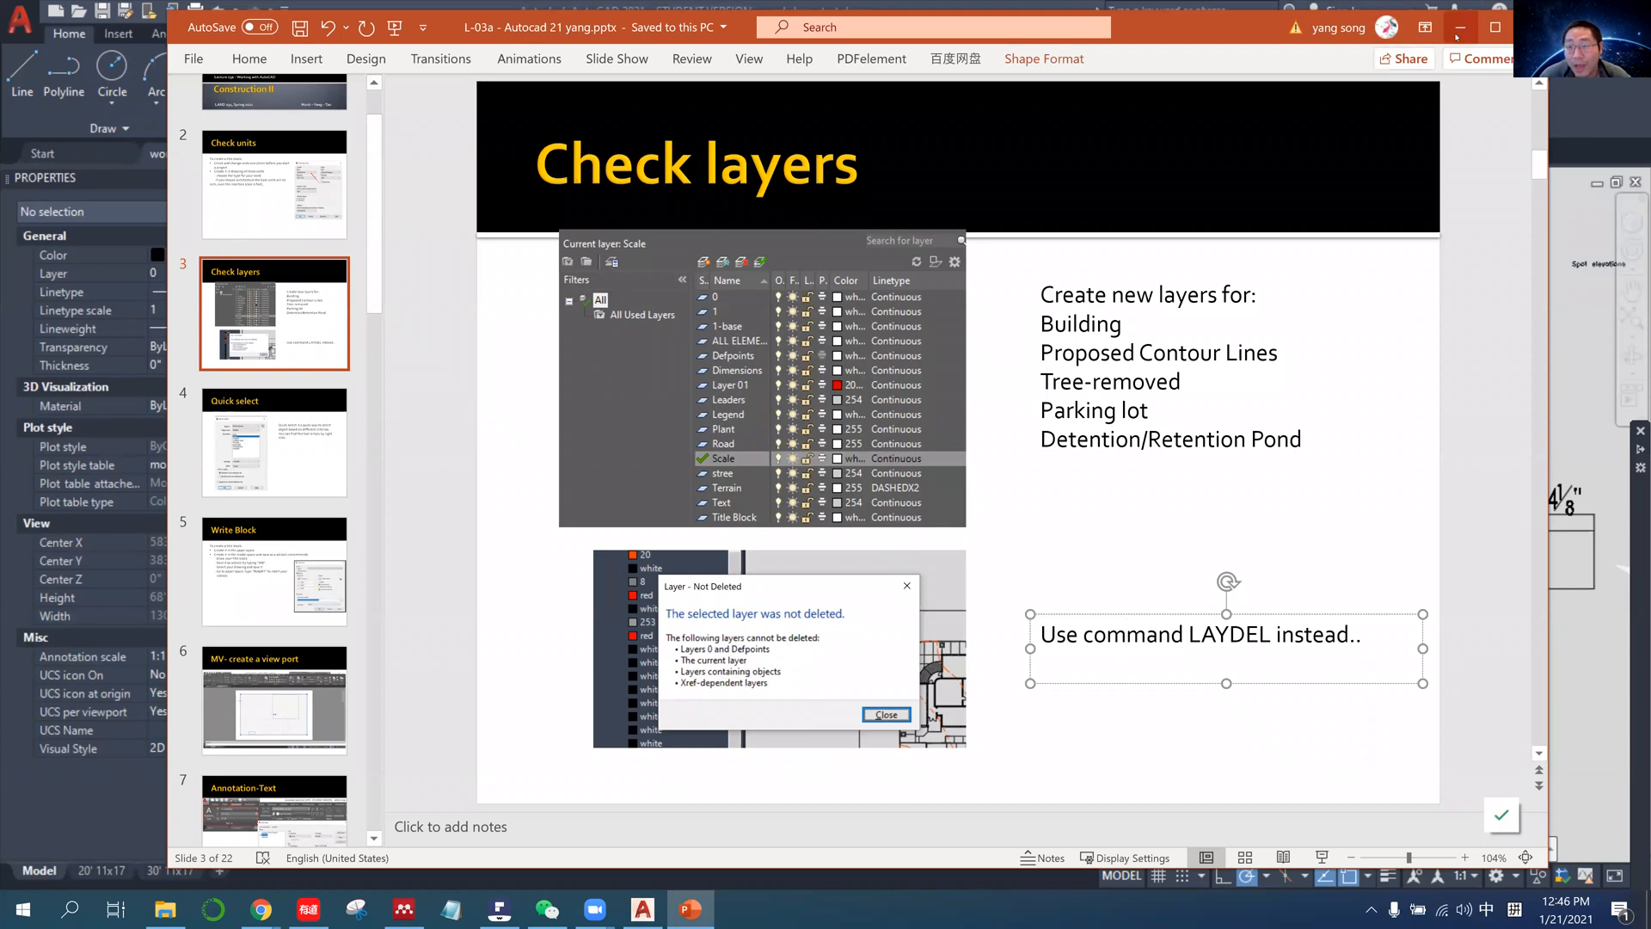
Switch back to AutoCAD and check the Defpoints layer's visibility through the All Used Layers filter.
{"action": "key", "text": "alt+Tab"}
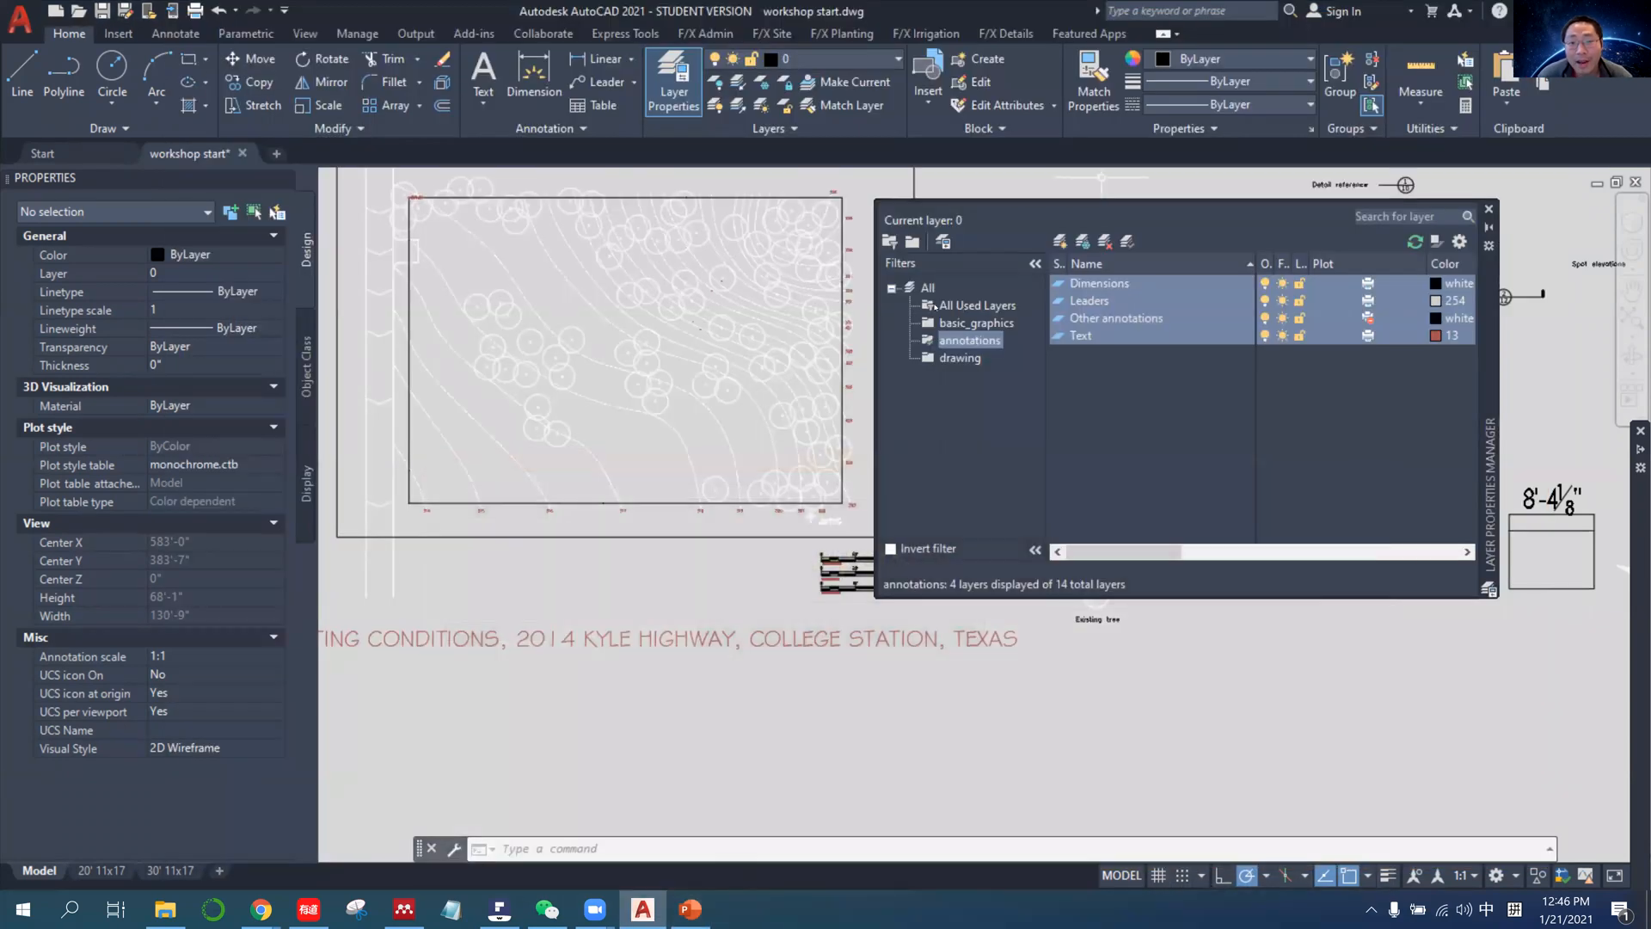
{"action": "left_click", "coordinate": [978, 306]}
{"action": "left_click", "coordinate": [1088, 340]}
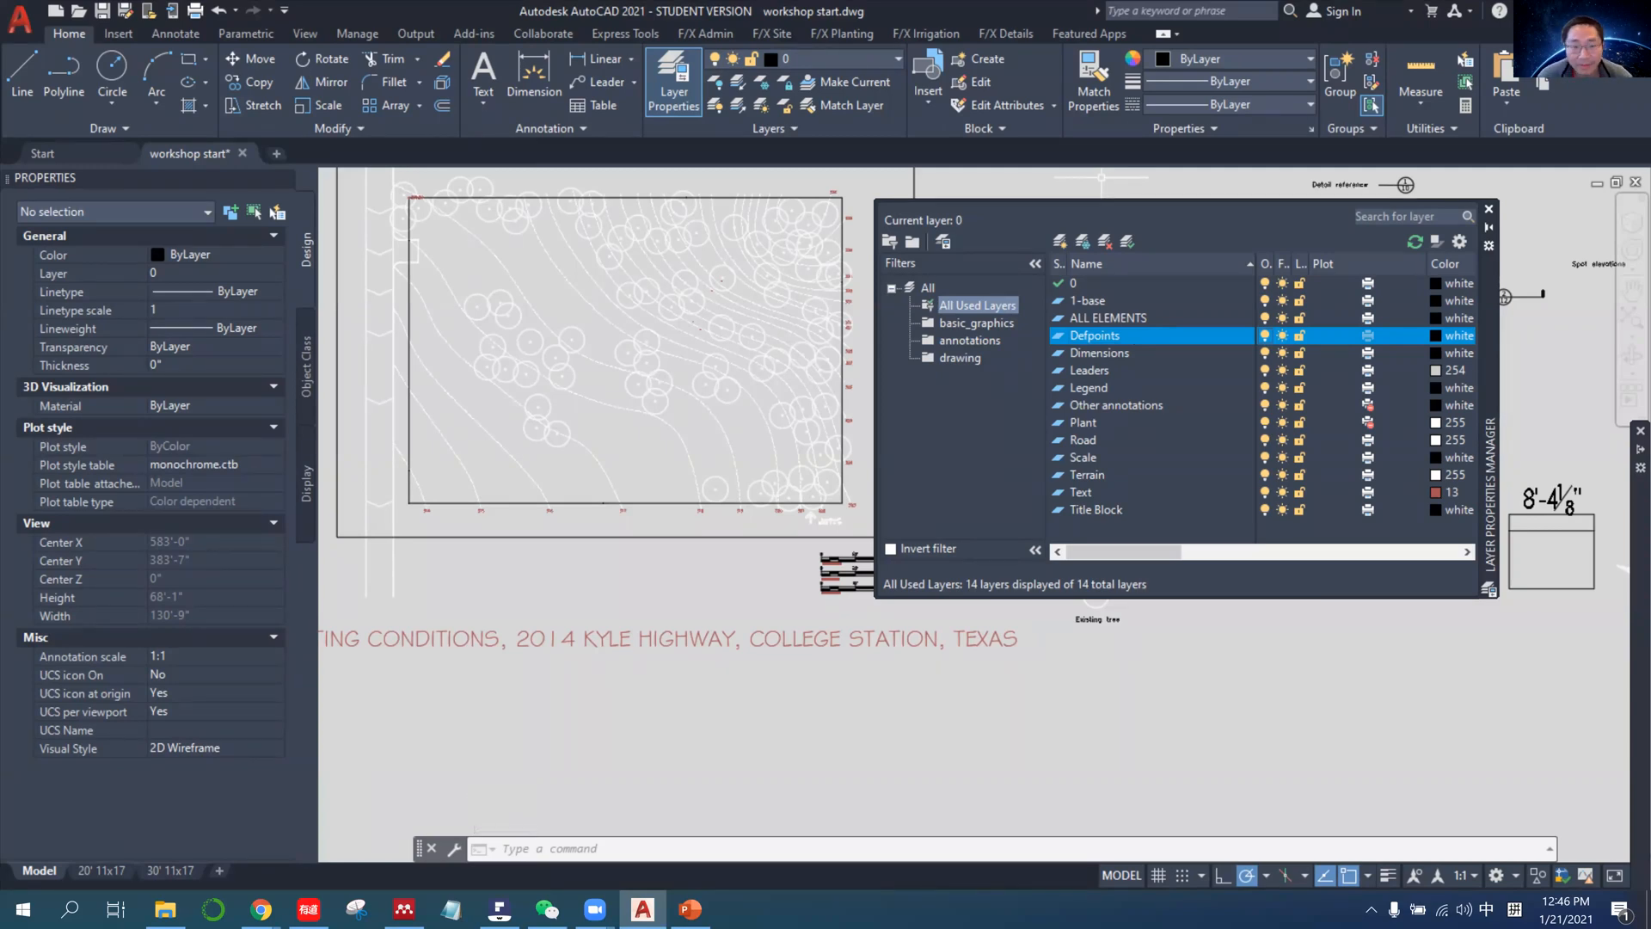
{"action": "scroll", "coordinate": [673, 448], "scroll_direction": "down", "scroll_amount": 4}
{"action": "scroll", "coordinate": [675, 404], "scroll_direction": "up", "scroll_amount": 4}
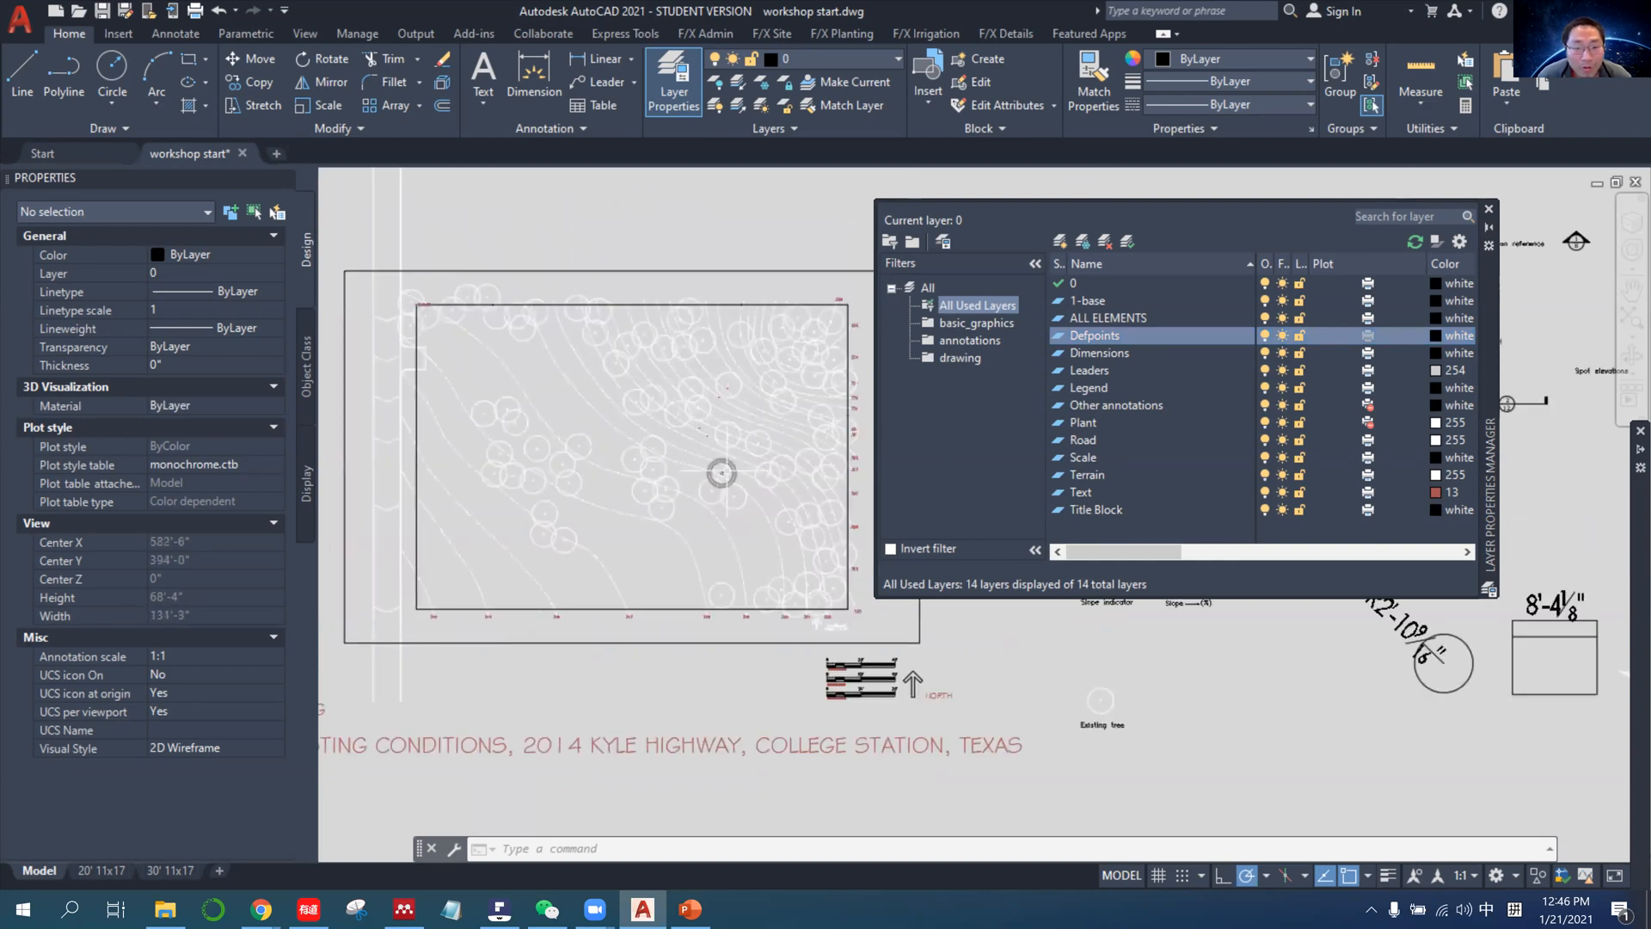
{"action": "scroll", "coordinate": [721, 472], "scroll_direction": "up", "scroll_amount": 4}
{"action": "scroll", "coordinate": [690, 406], "scroll_direction": "down", "scroll_amount": 4}
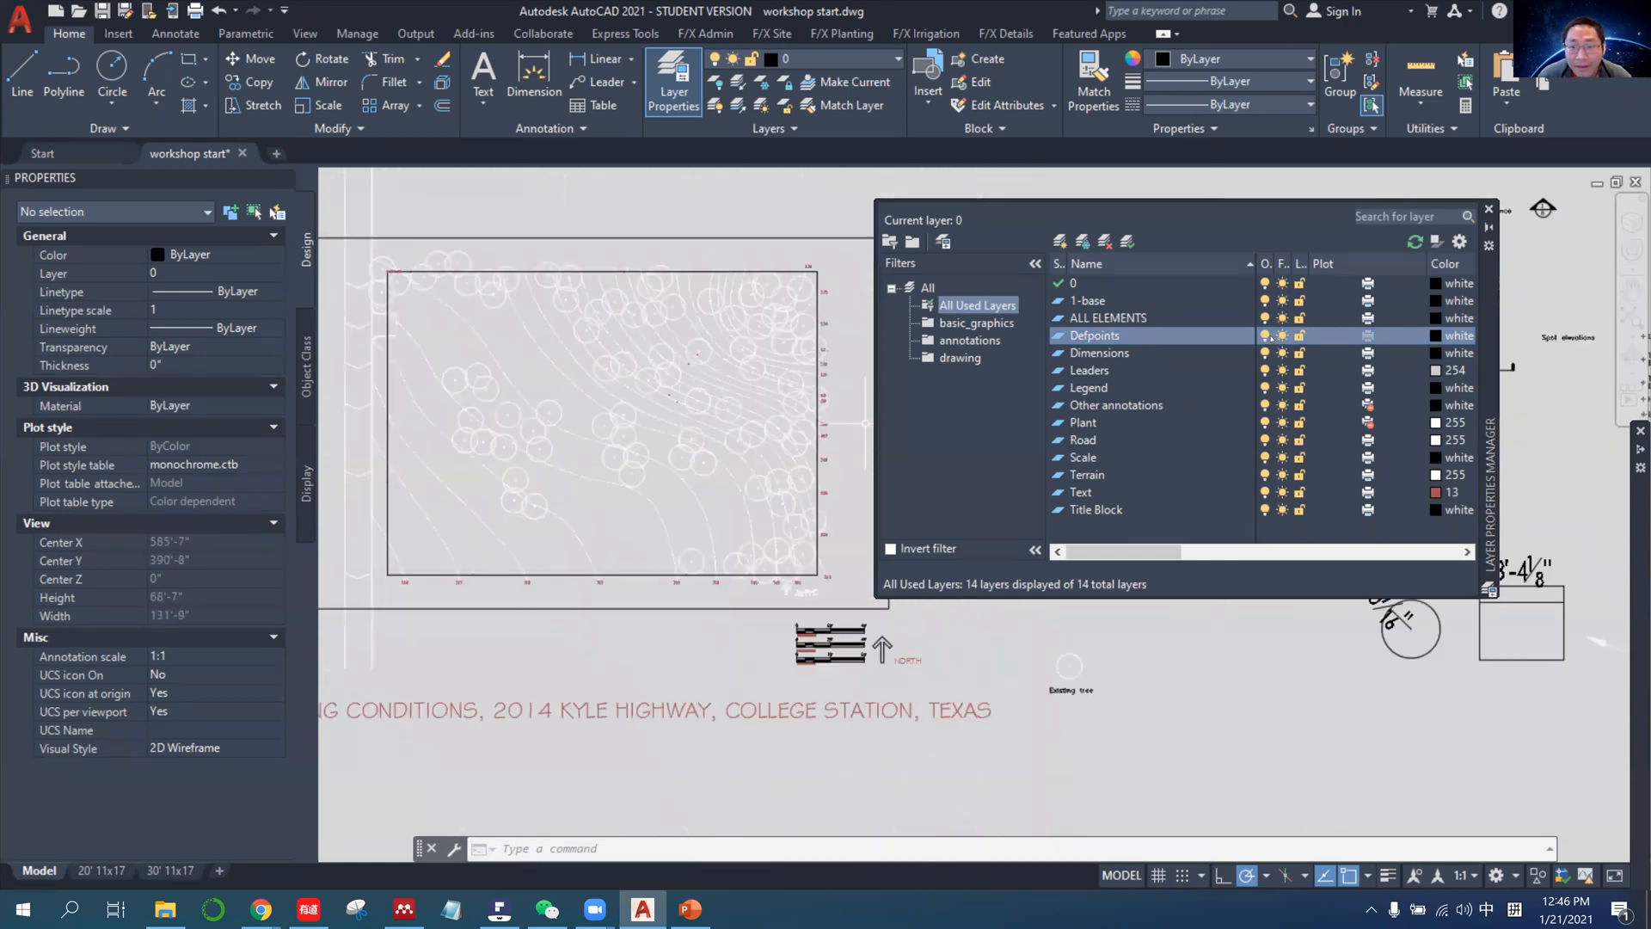
{"action": "left_click", "coordinate": [1266, 337]}
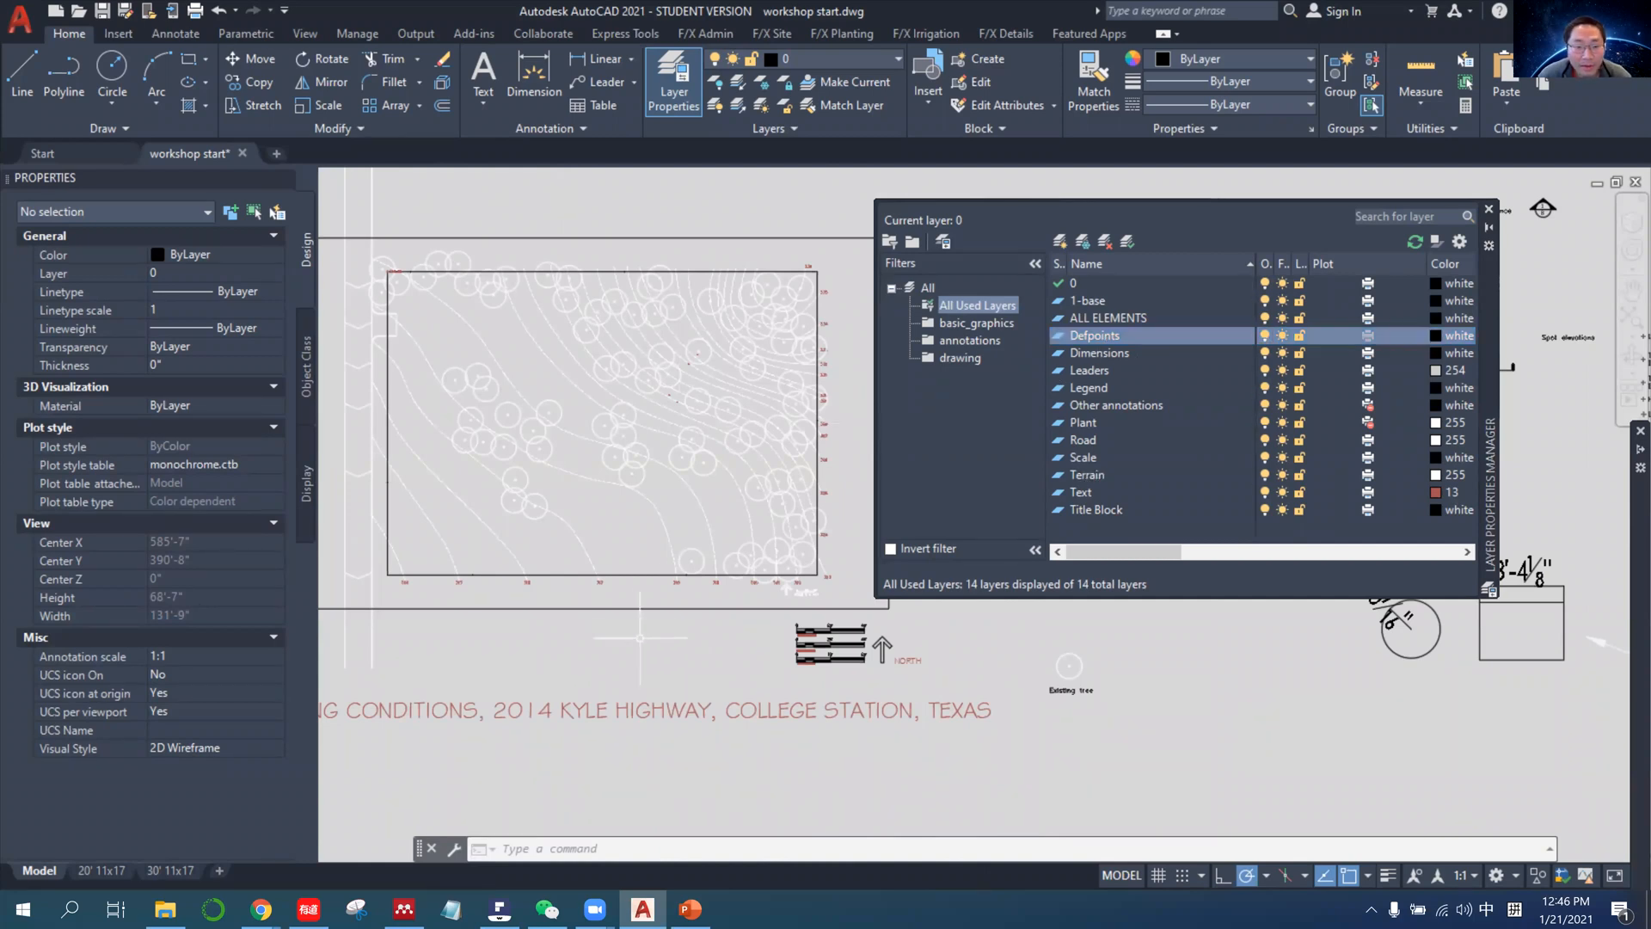
Switch to PowerPoint and move the Quick select slide ahead of the Check layers slide.
{"action": "left_click", "coordinate": [699, 913]}
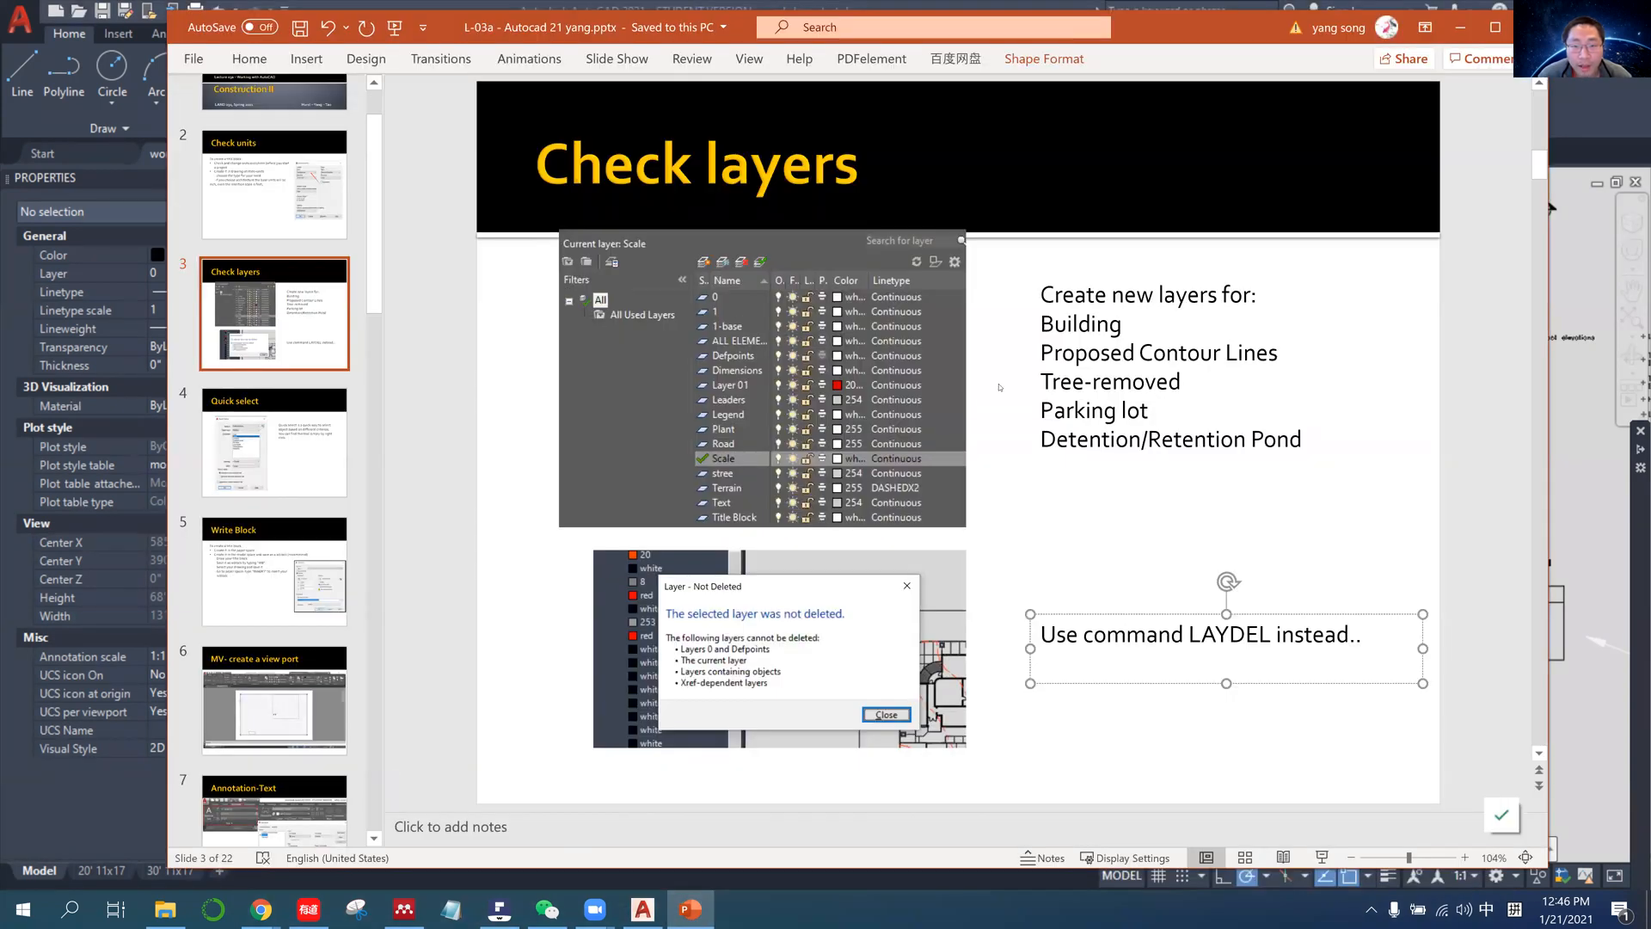
{"action": "left_click", "coordinate": [234, 443]}
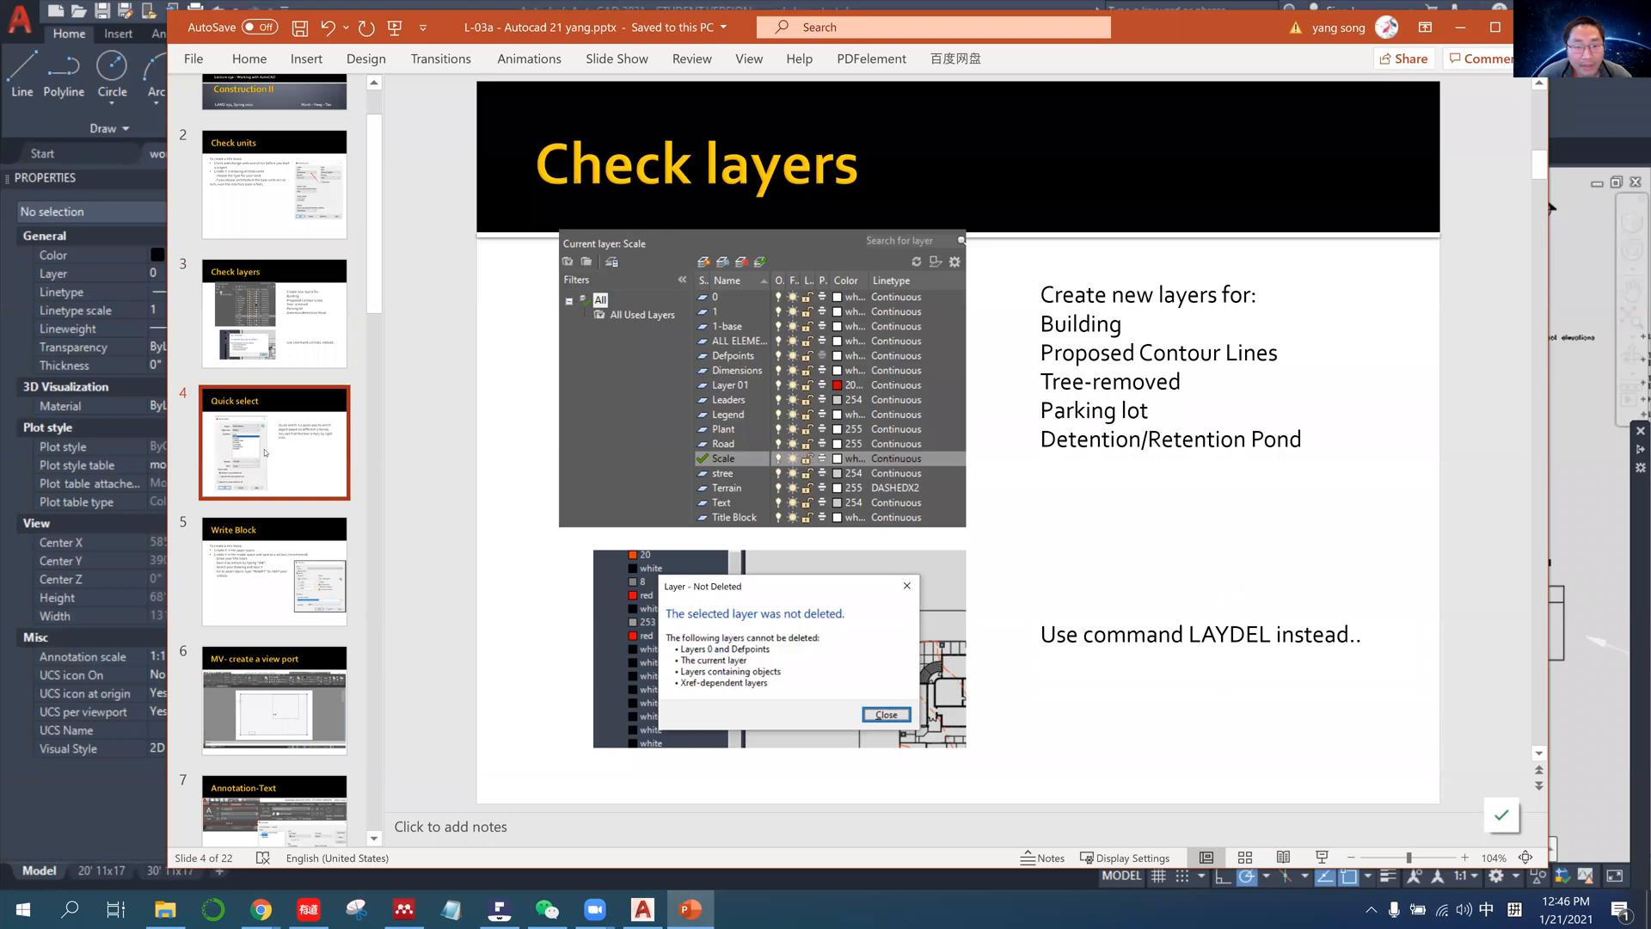
{"action": "left_click_drag", "start_coordinate": [265, 453], "coordinate": [277, 313]}
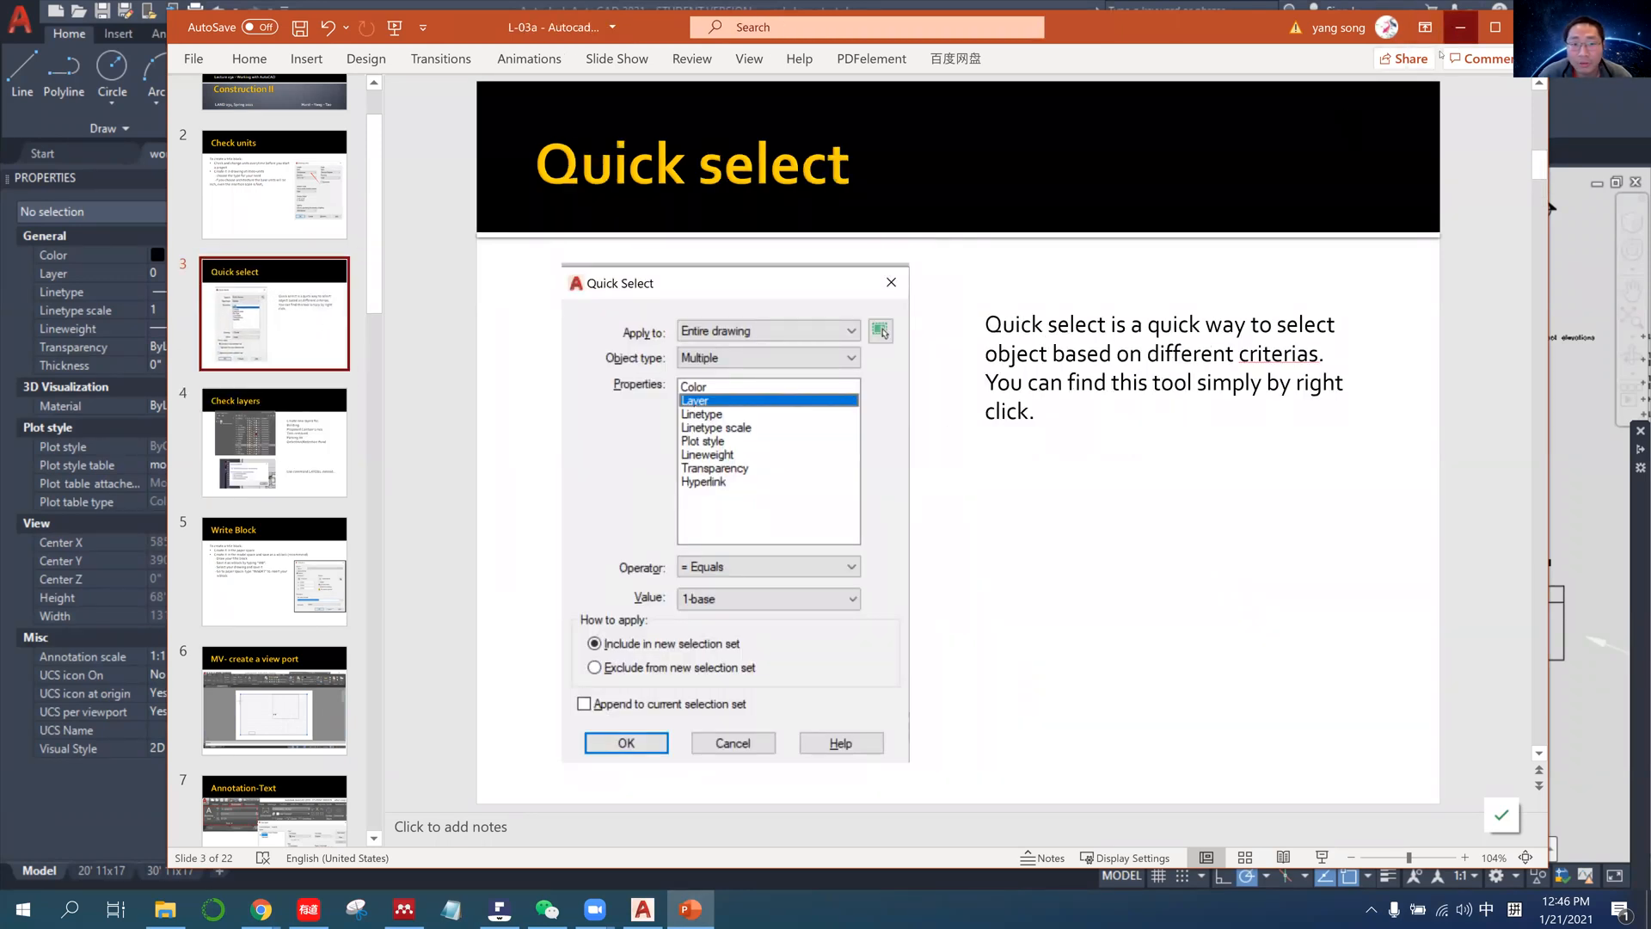
Switch back to AutoCAD and use Quick Select across the entire drawing to find objects whose layer equals Defpoints.
{"action": "left_click", "coordinate": [1460, 27]}
{"action": "left_click", "coordinate": [590, 633]}
{"action": "right_click", "coordinate": [591, 633]}
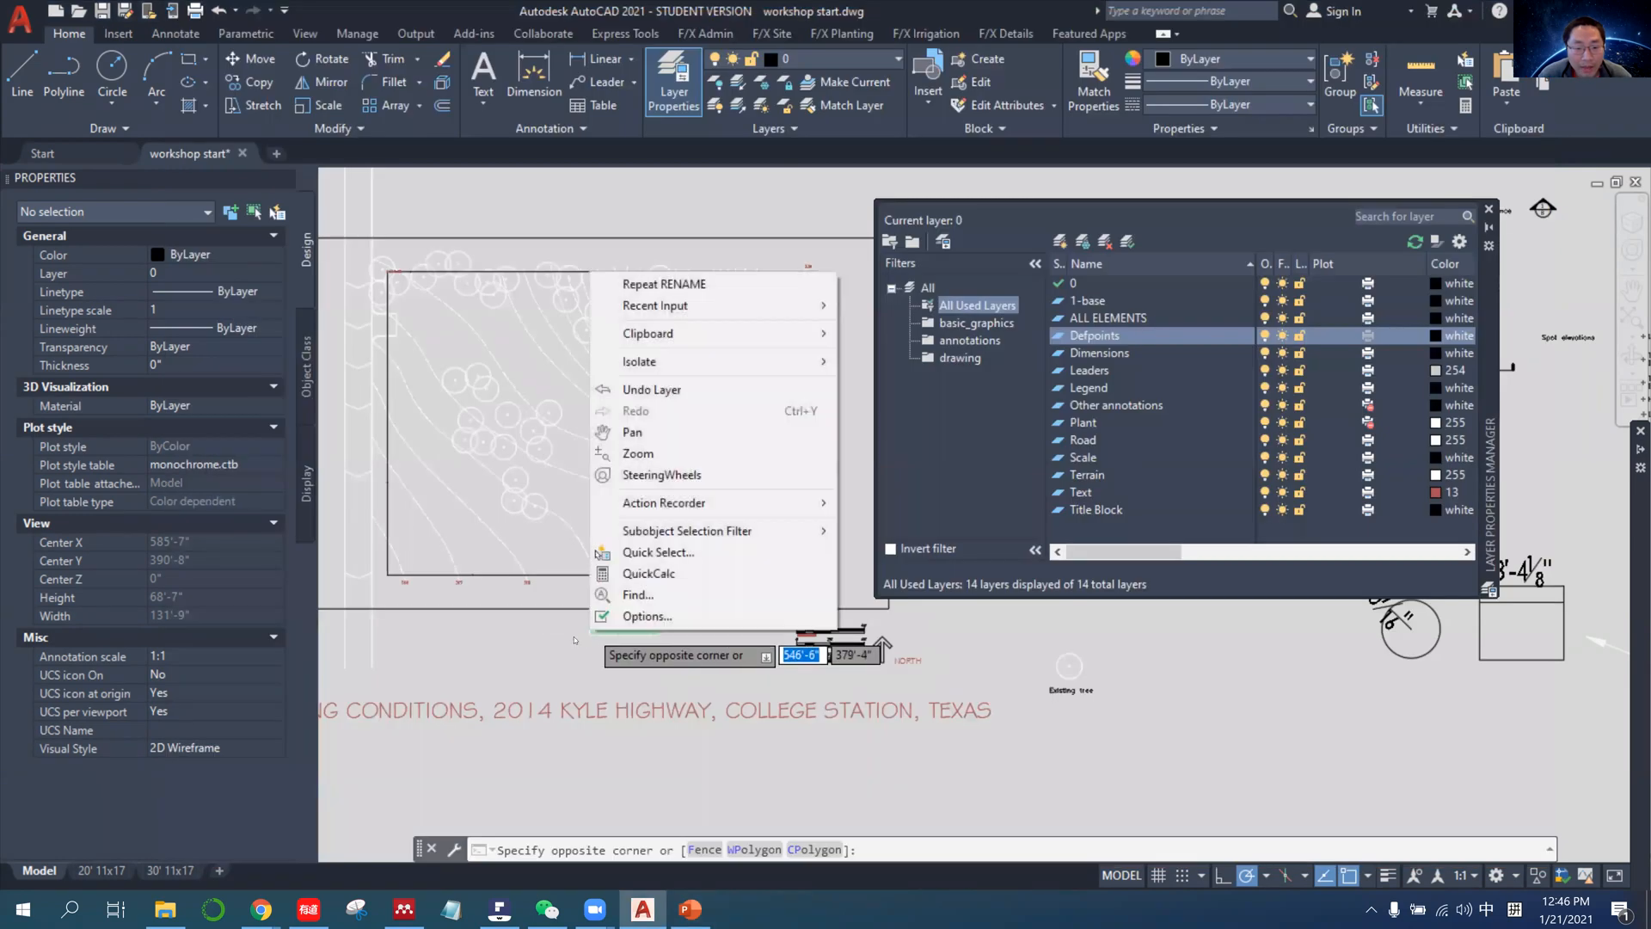
{"action": "left_click", "coordinate": [594, 638]}
{"action": "right_click", "coordinate": [594, 638]}
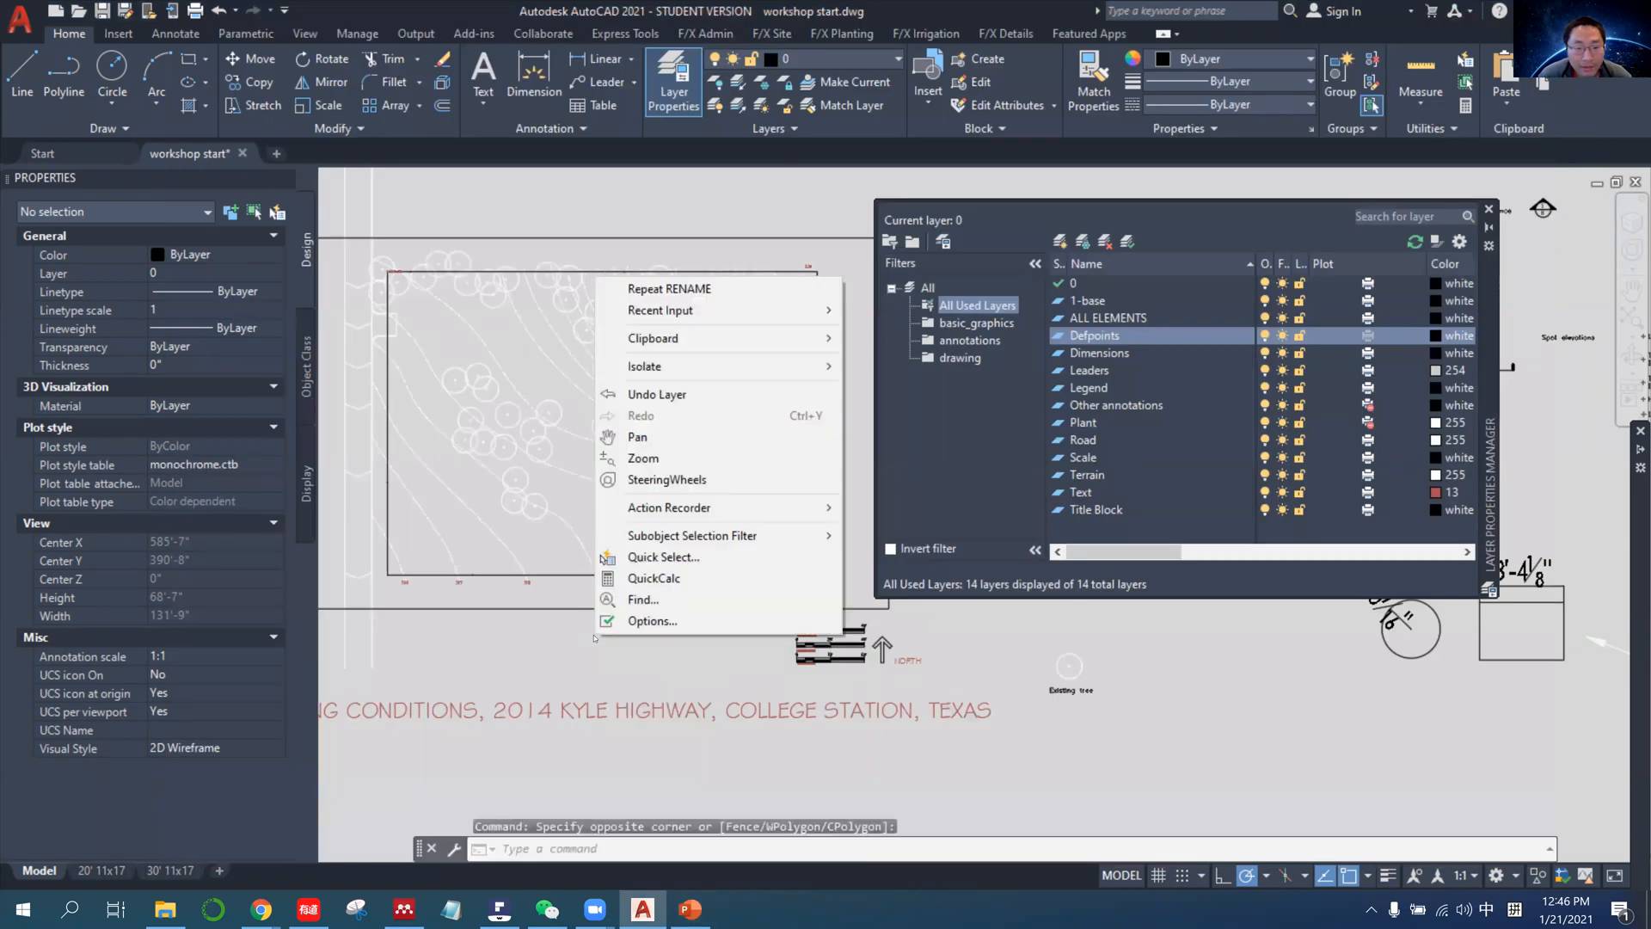
{"action": "left_click", "coordinate": [664, 558]}
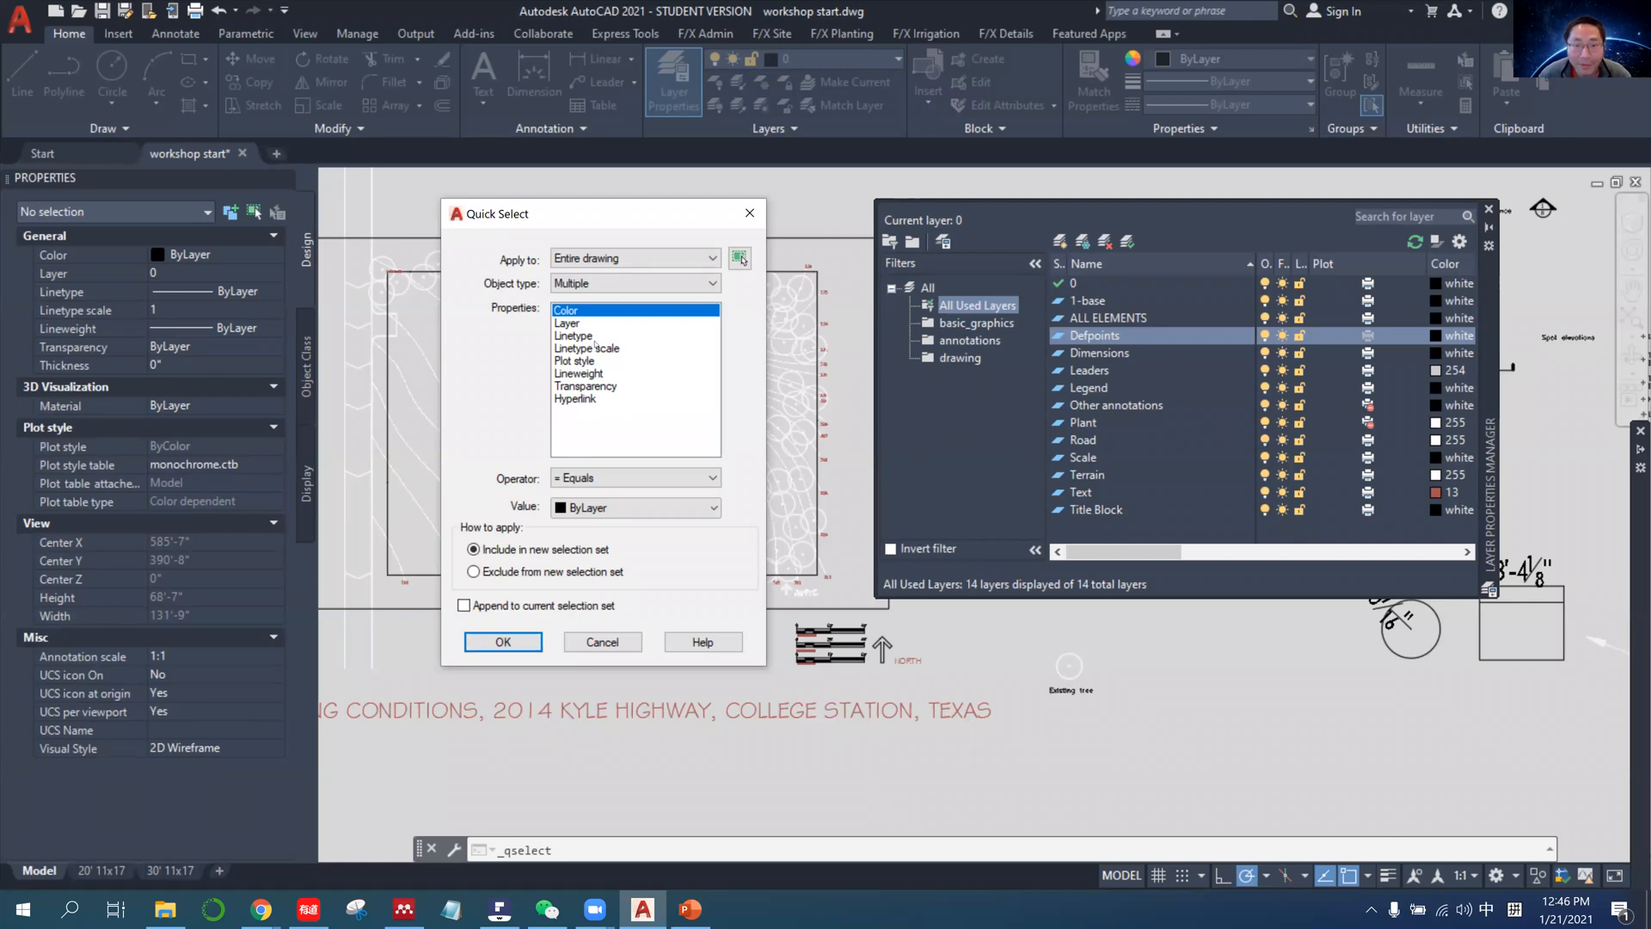
{"action": "left_click", "coordinate": [588, 324]}
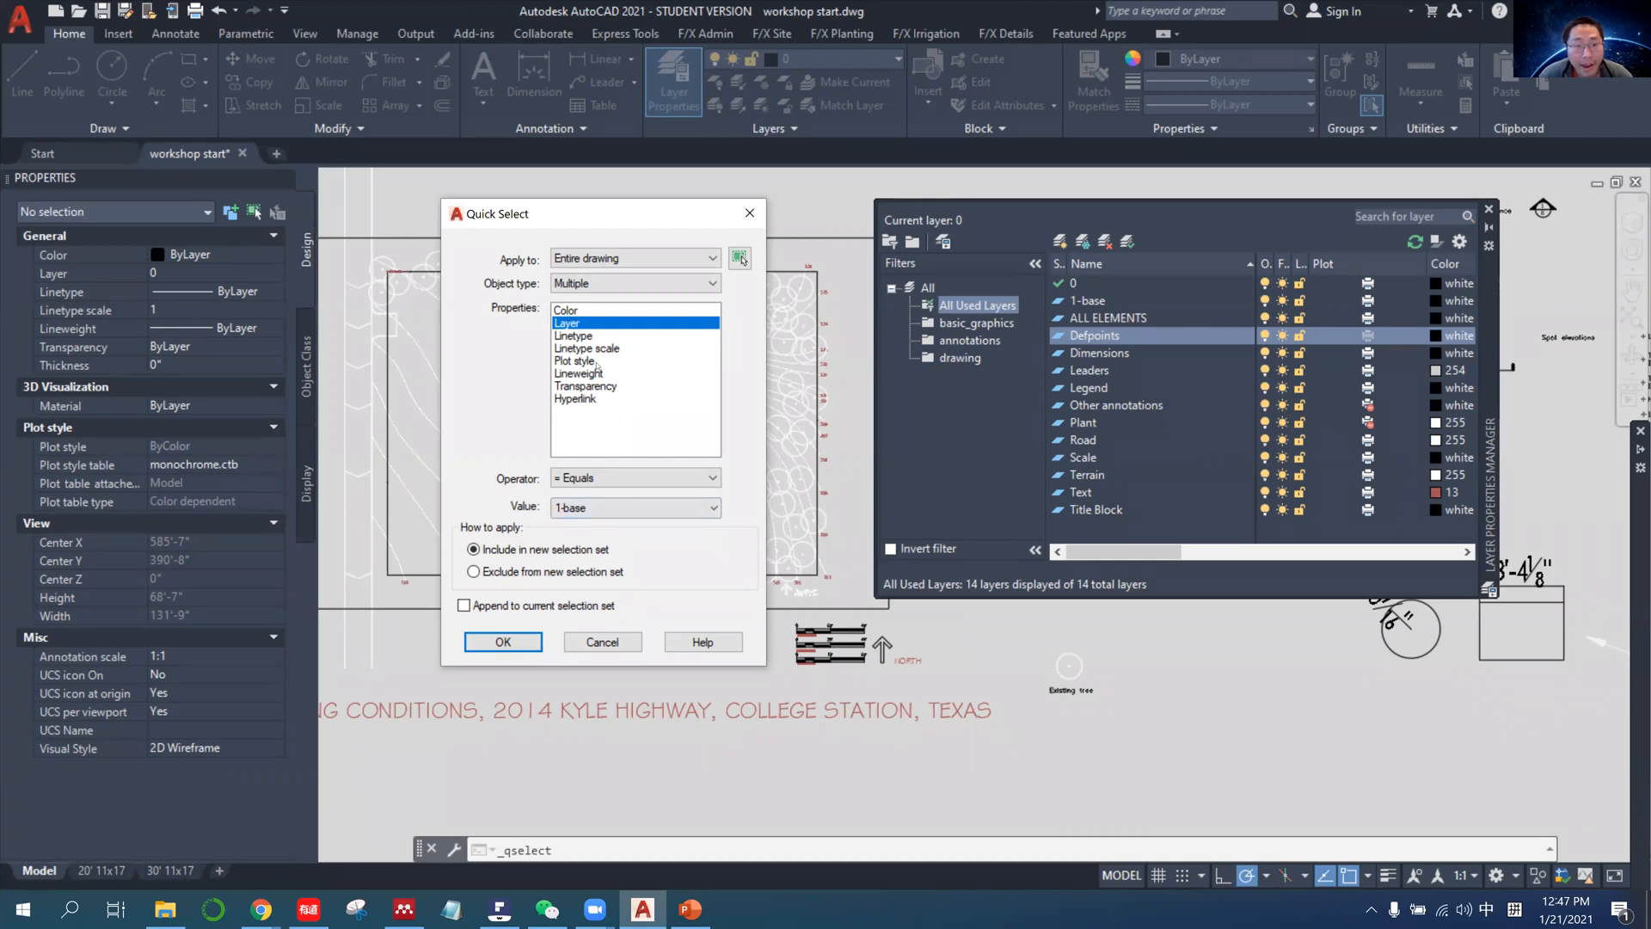
{"action": "left_click", "coordinate": [567, 507]}
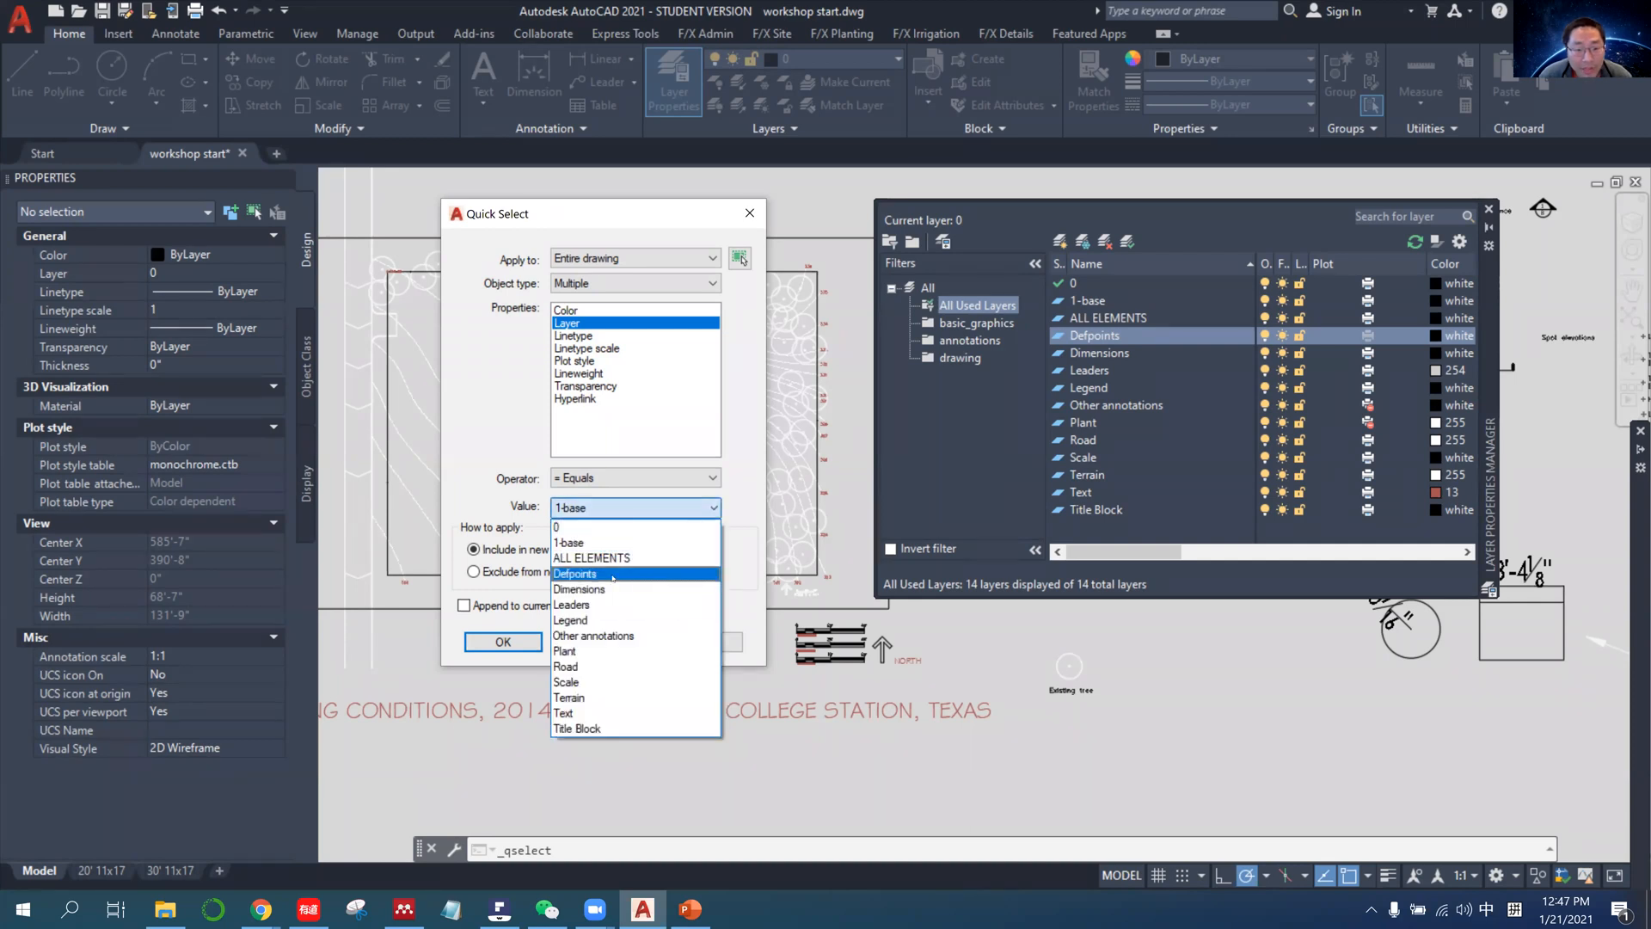
{"action": "left_click", "coordinate": [612, 574]}
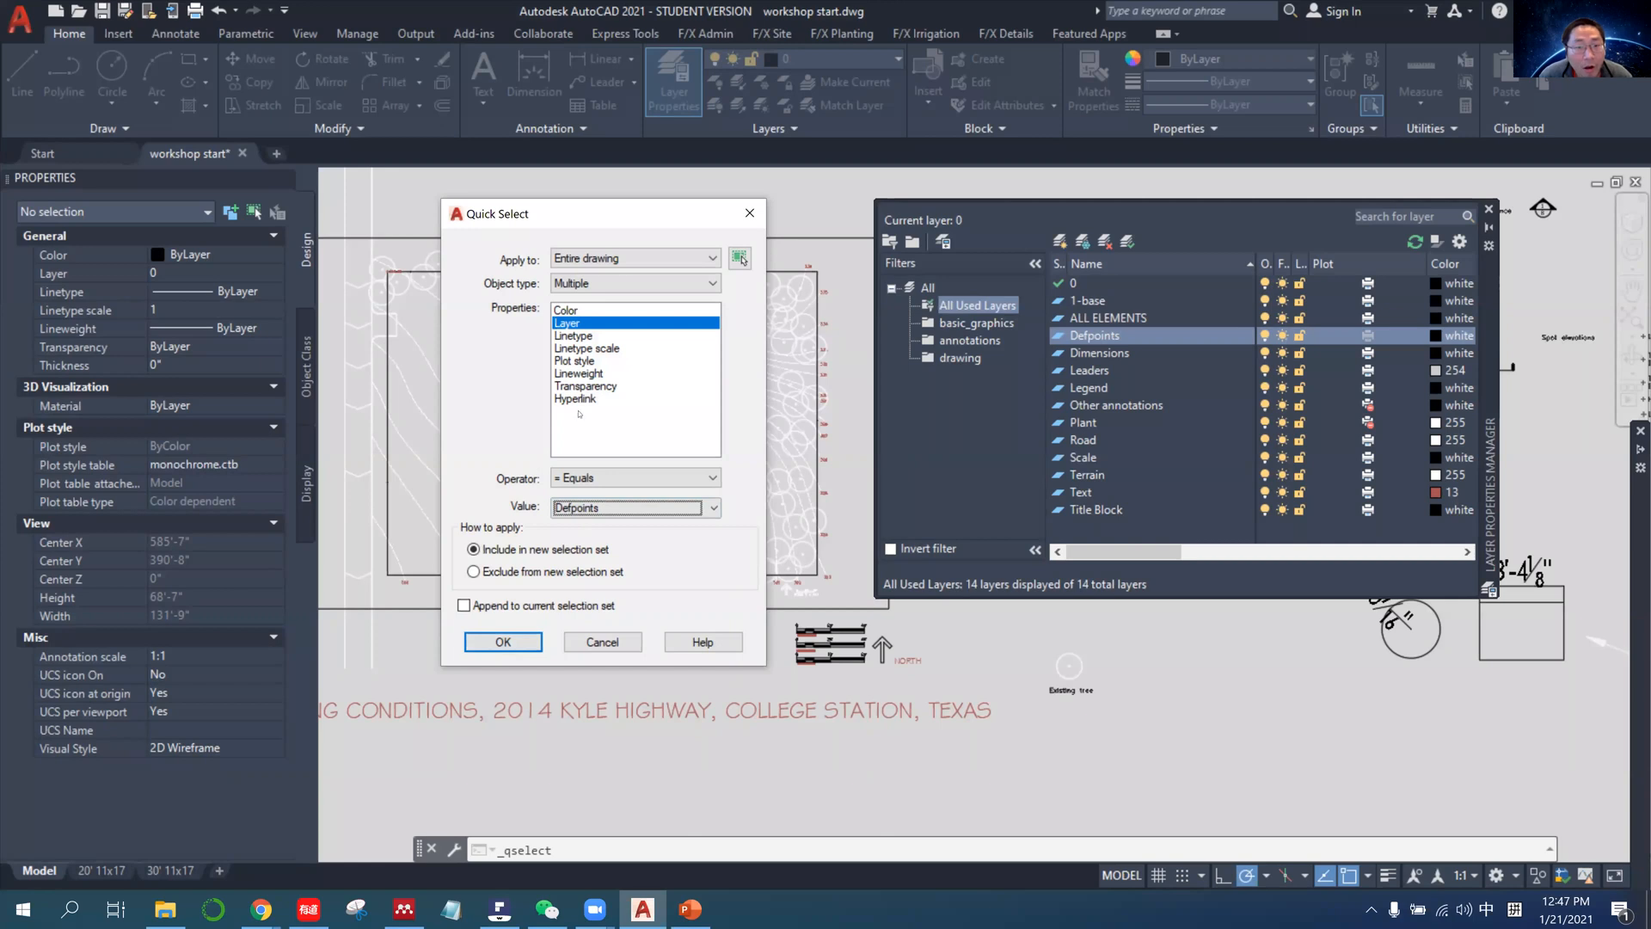
{"action": "left_click", "coordinate": [516, 641]}
{"action": "scroll", "coordinate": [556, 530], "scroll_direction": "down", "scroll_amount": 5}
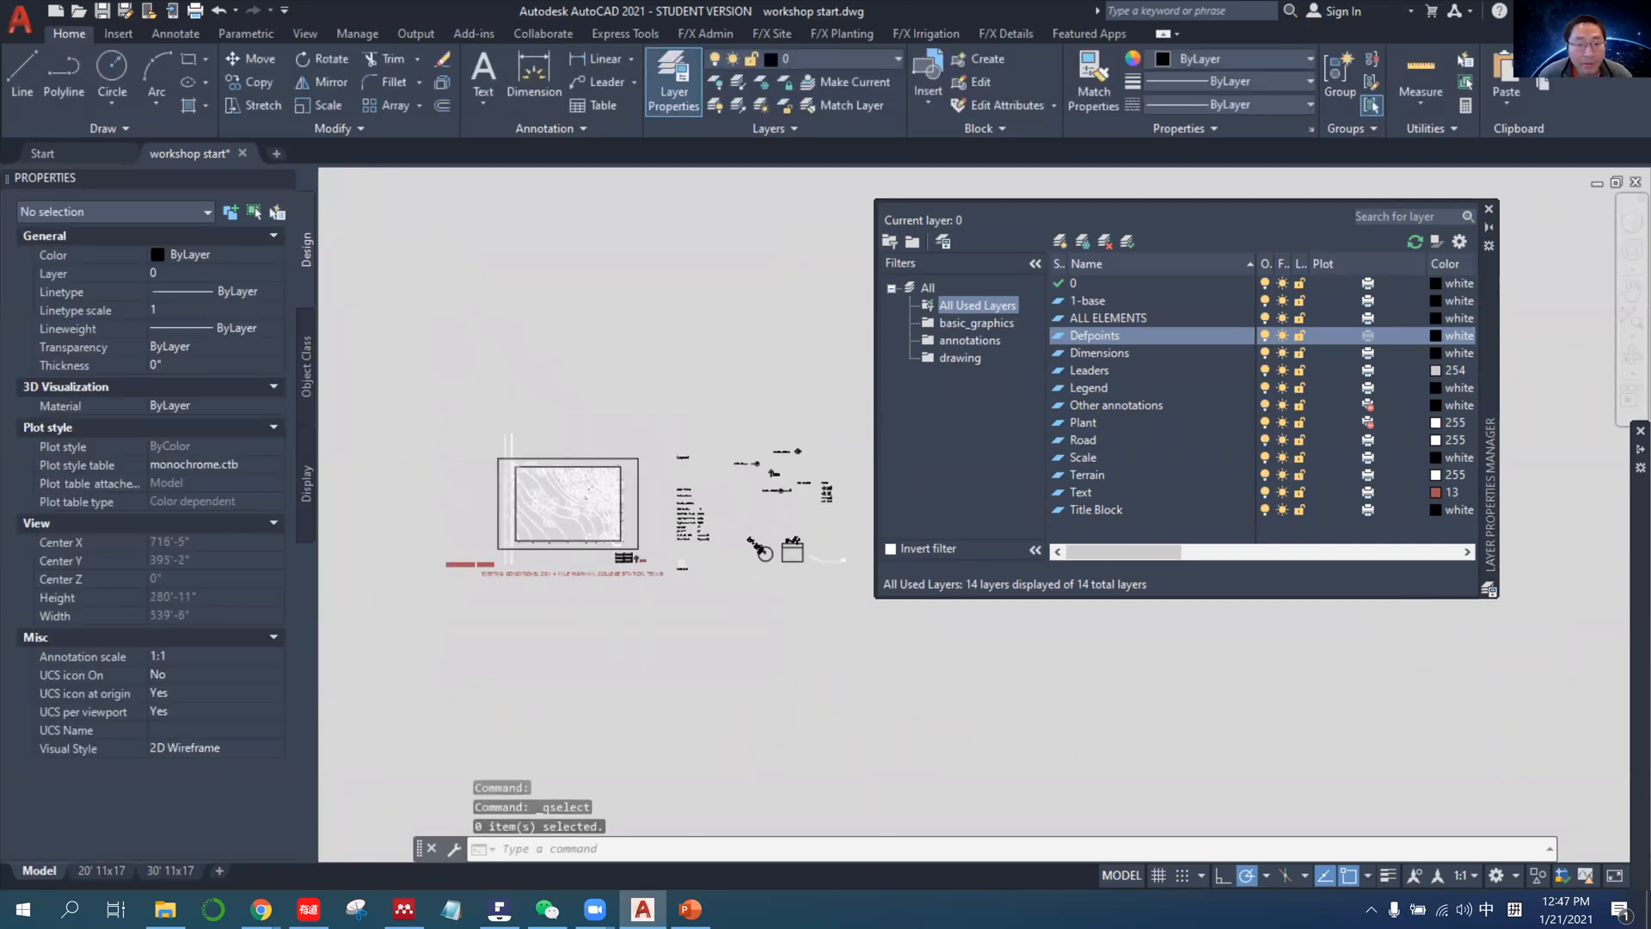
{"action": "scroll", "coordinate": [529, 535], "scroll_direction": "up", "scroll_amount": 4}
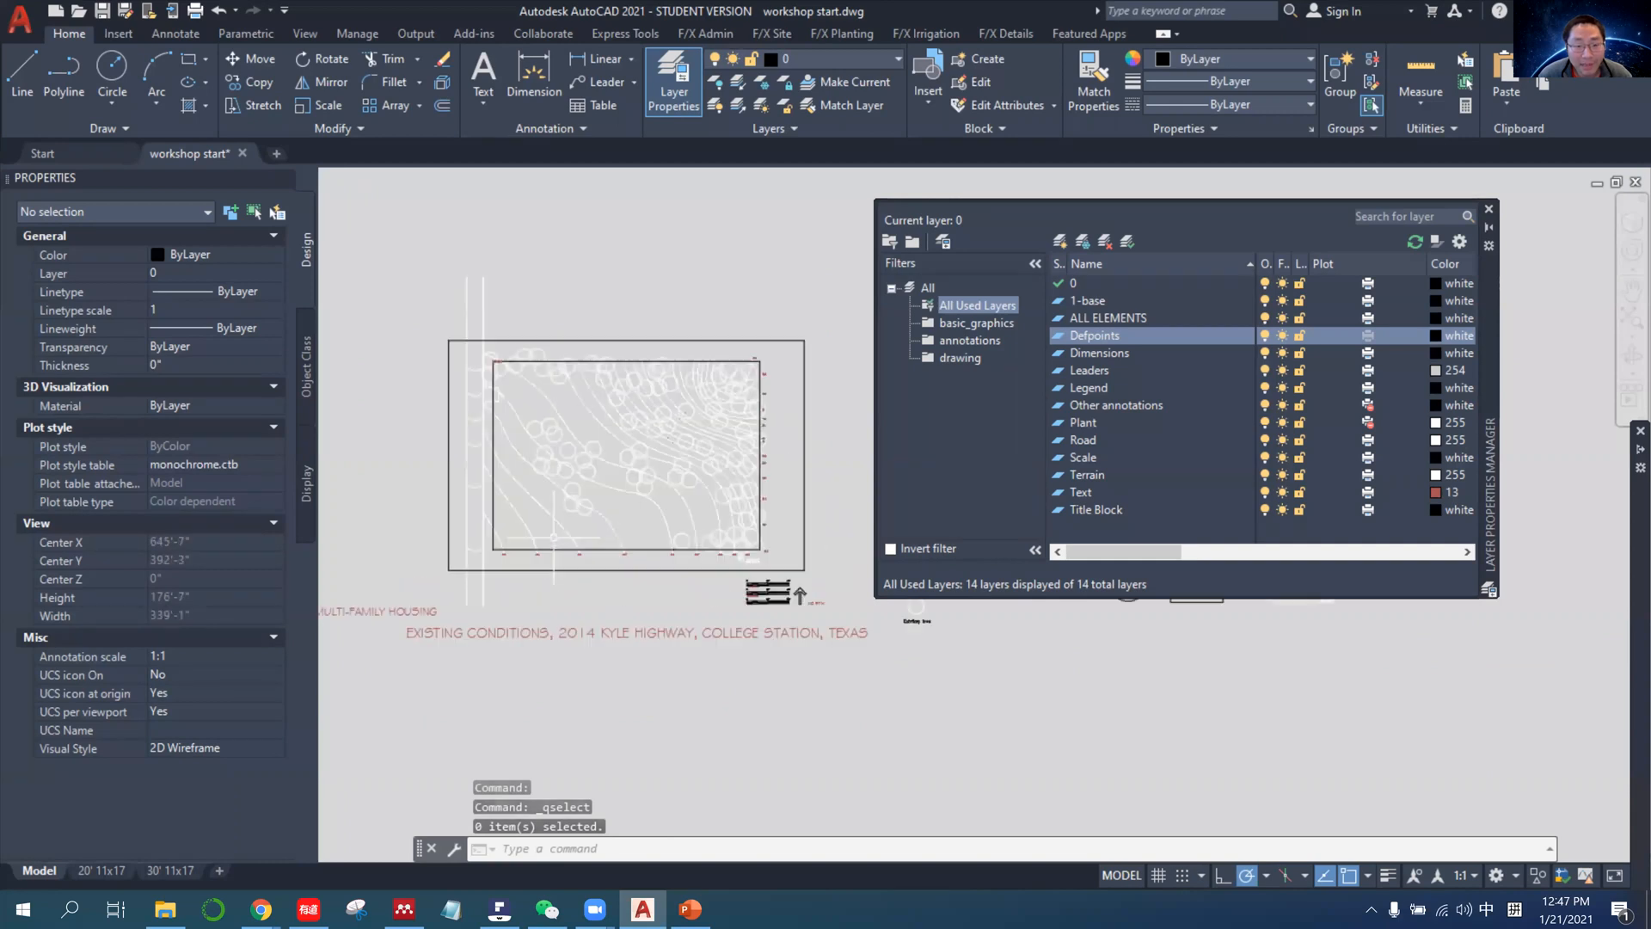
Use Quick Select to find all objects on the Leaders layer, inspect them in the drawing, and clear the selection.
{"action": "right_click", "coordinate": [581, 594]}
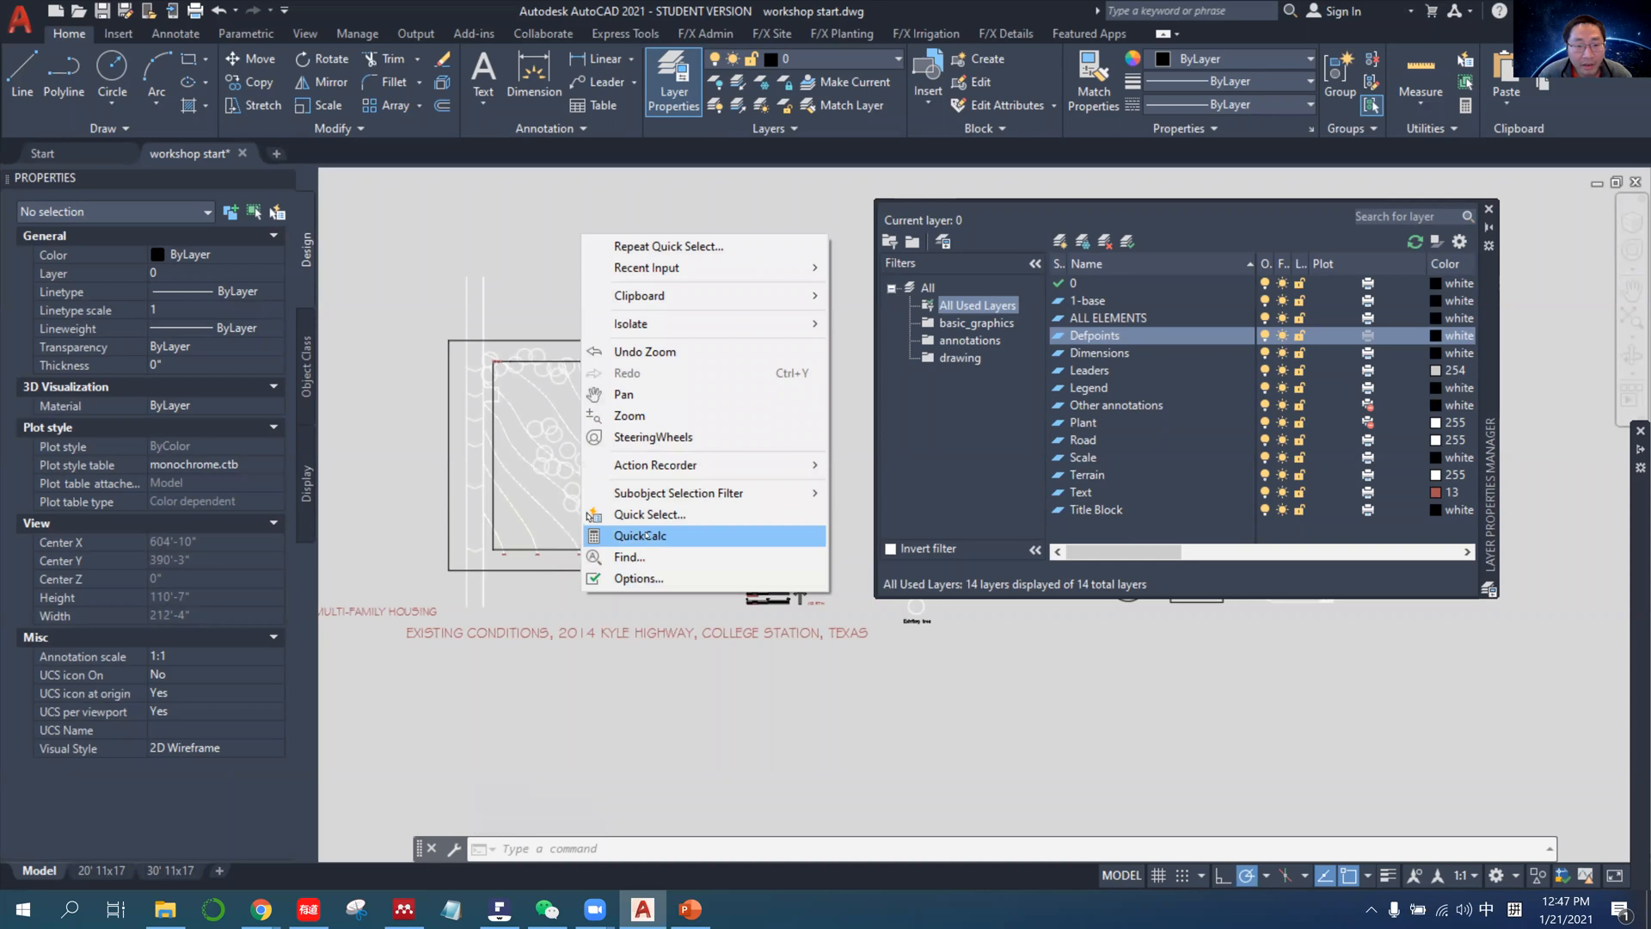
{"action": "left_click", "coordinate": [590, 514]}
{"action": "left_click", "coordinate": [569, 323]}
{"action": "left_click", "coordinate": [619, 509]}
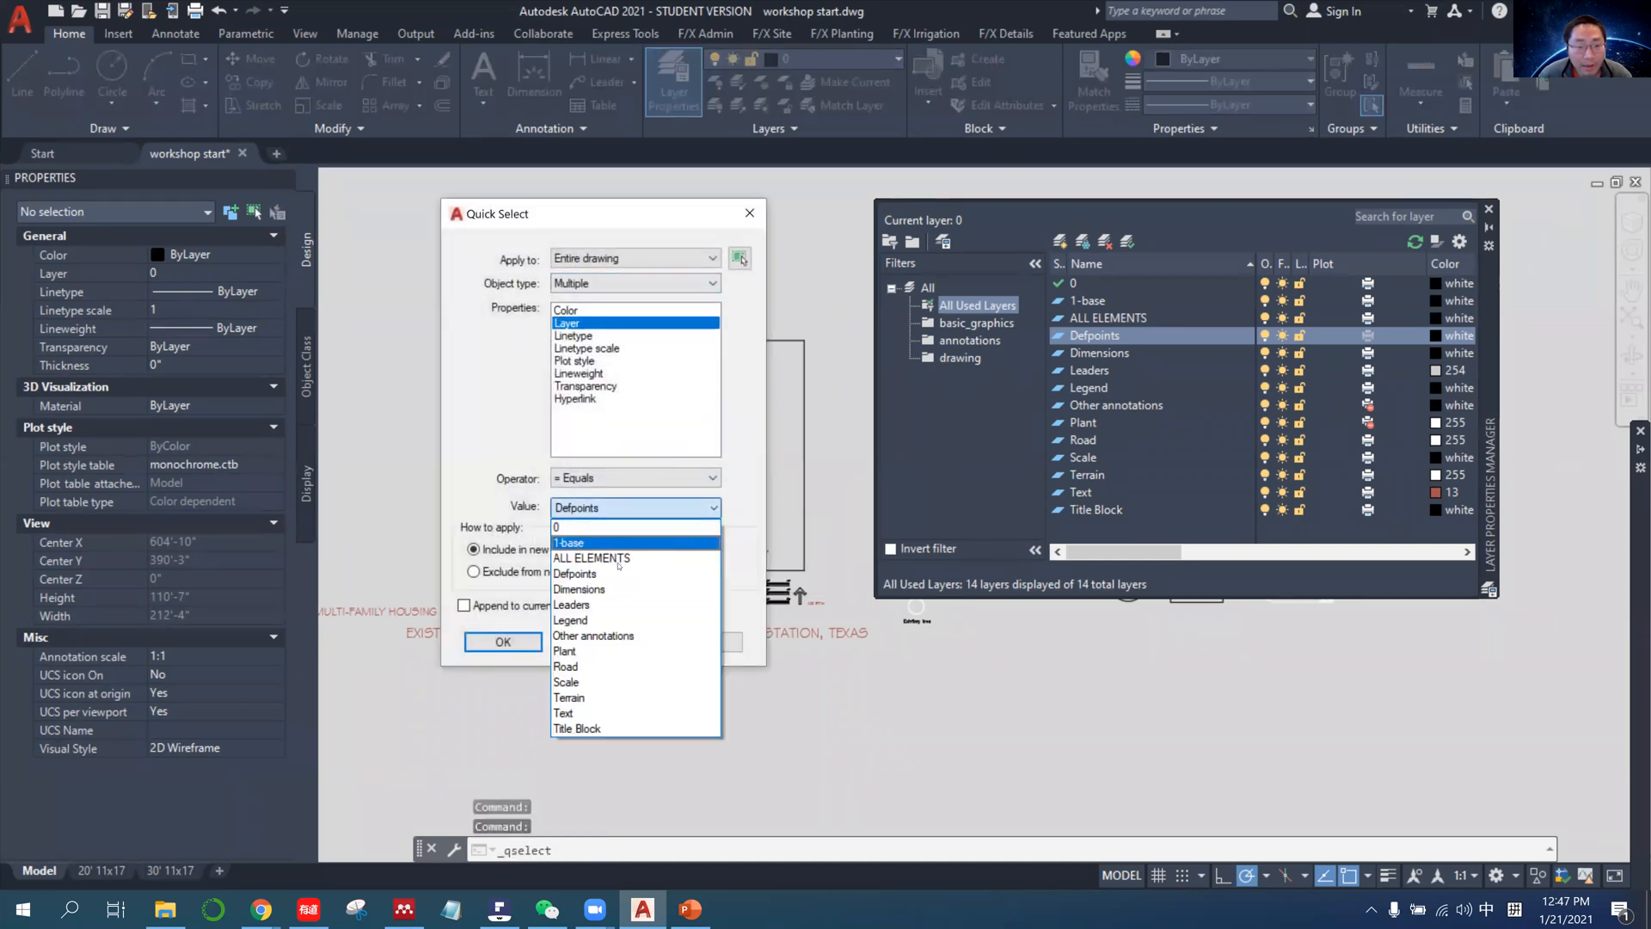
{"action": "left_click", "coordinate": [615, 605]}
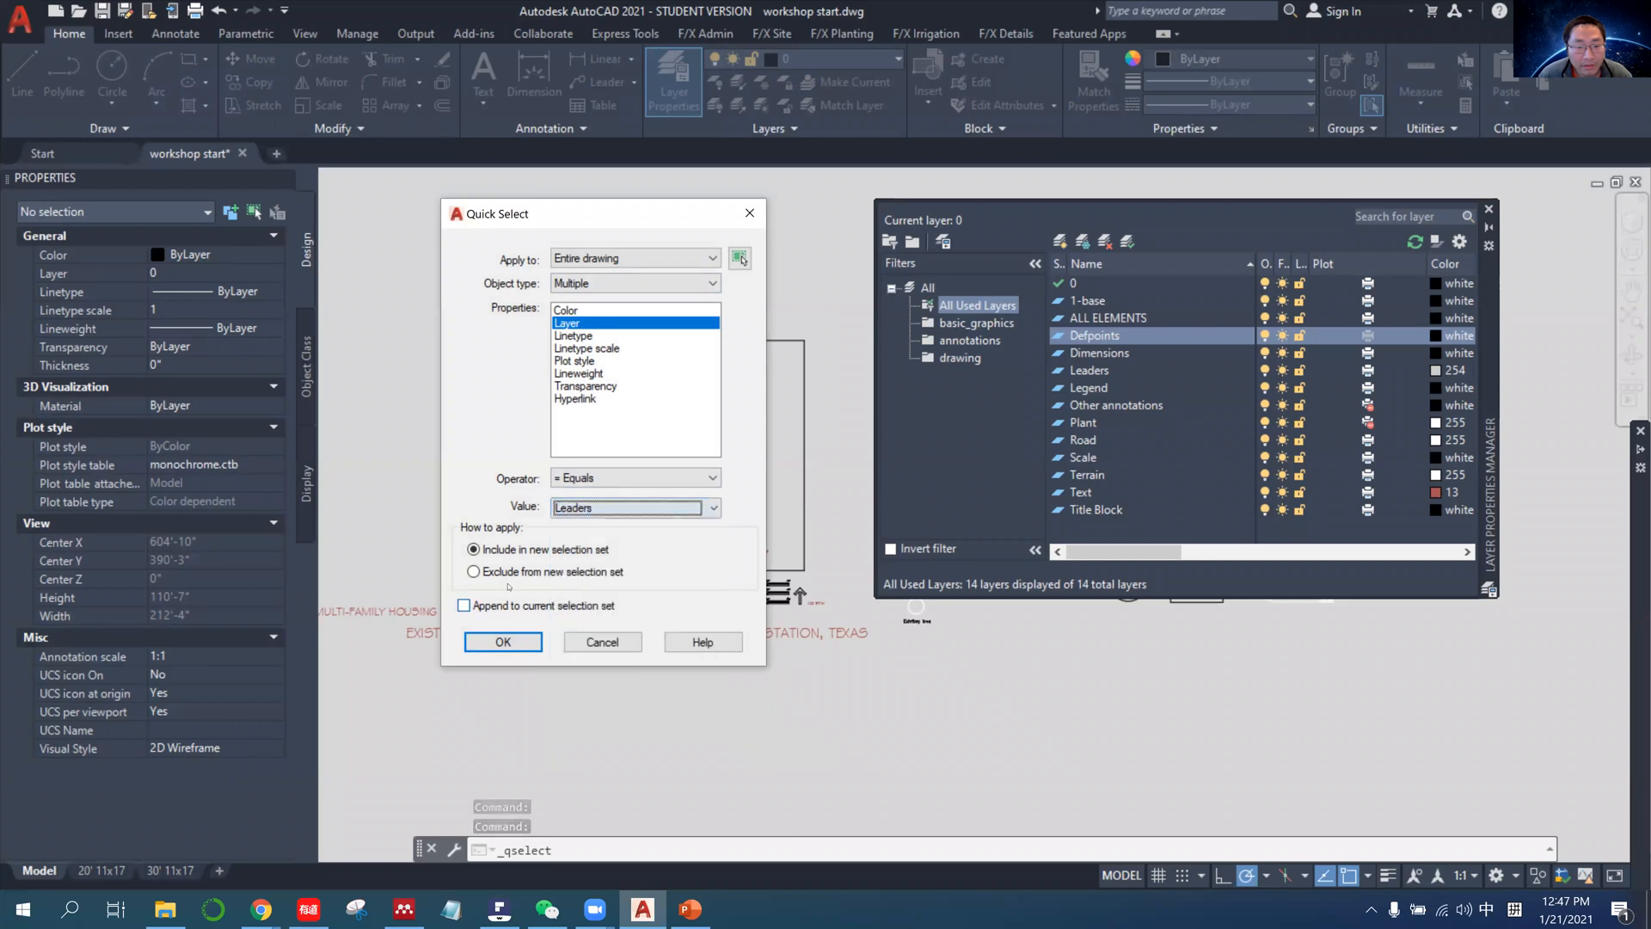
{"action": "left_click", "coordinate": [503, 642]}
{"action": "scroll", "coordinate": [649, 537], "scroll_direction": "down", "scroll_amount": 4}
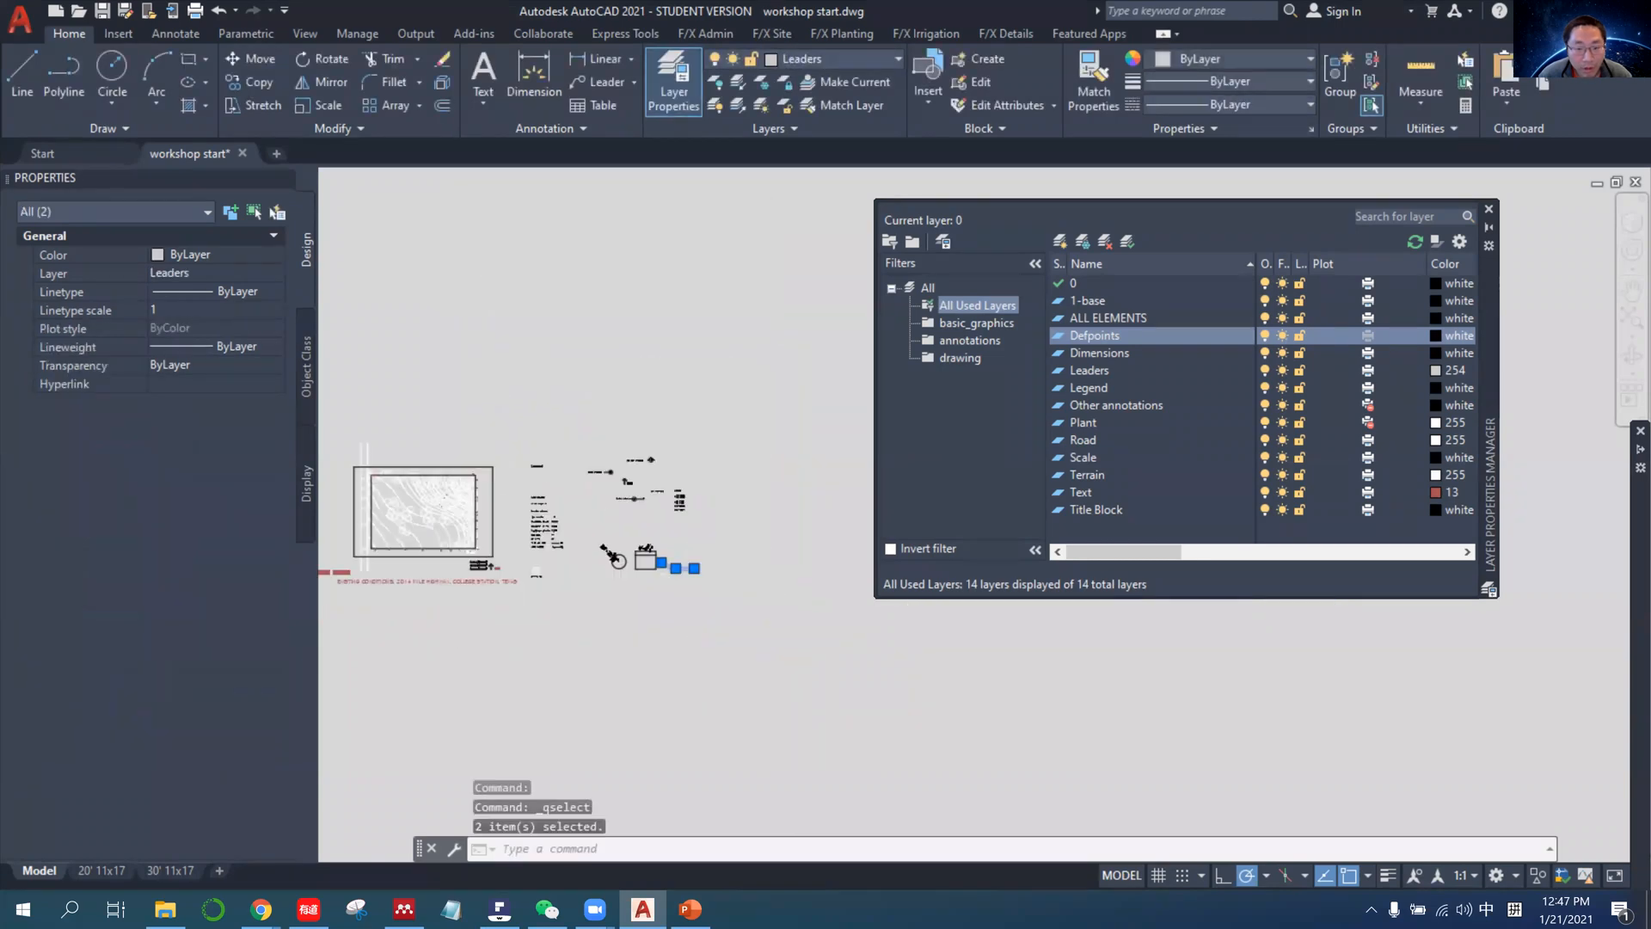
{"action": "scroll", "coordinate": [653, 523], "scroll_direction": "up", "scroll_amount": 3}
{"action": "scroll", "coordinate": [670, 532], "scroll_direction": "down", "scroll_amount": 3}
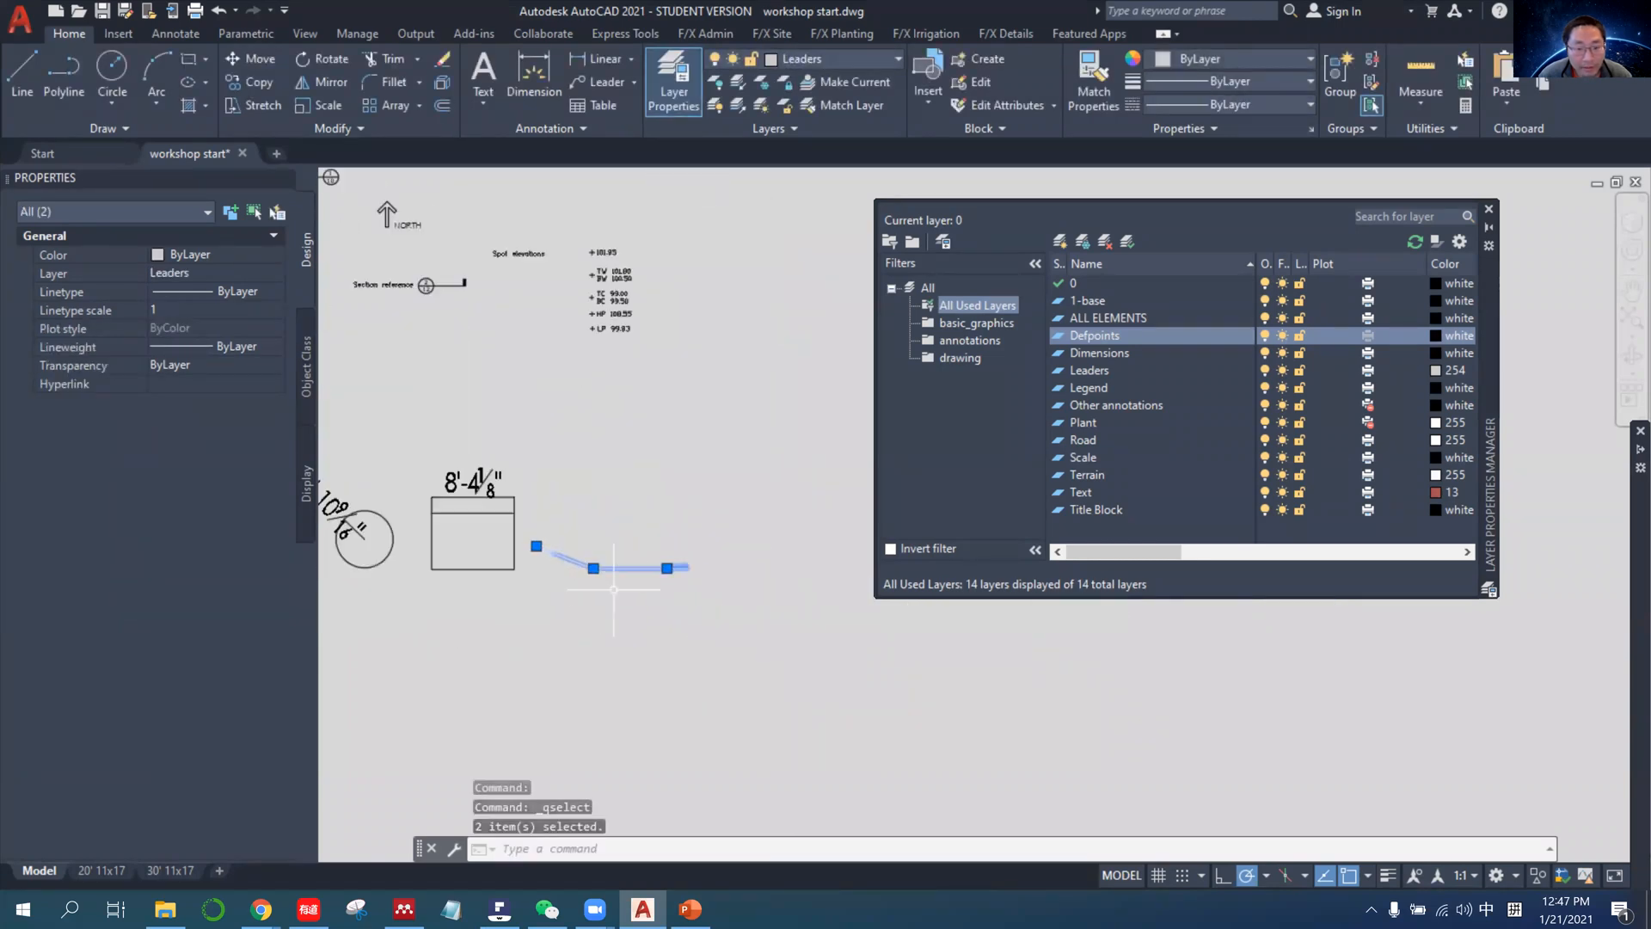
{"action": "scroll", "coordinate": [689, 539], "scroll_direction": "up", "scroll_amount": 5}
{"action": "scroll", "coordinate": [703, 481], "scroll_direction": "down", "scroll_amount": 8}
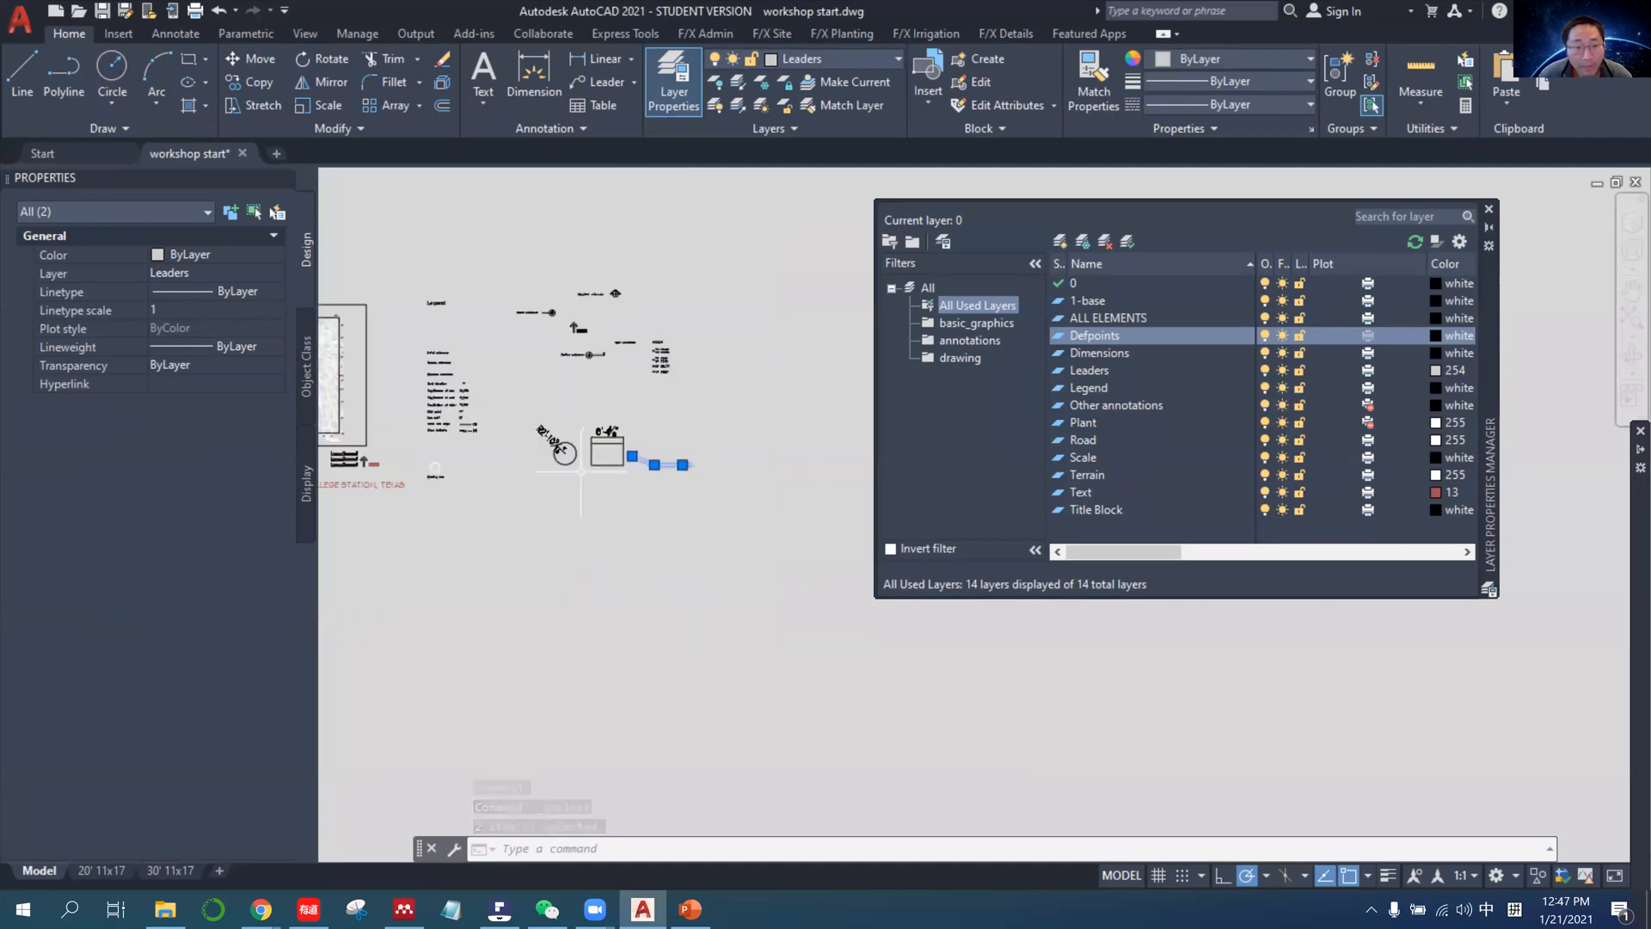
{"action": "key", "text": "Escape"}
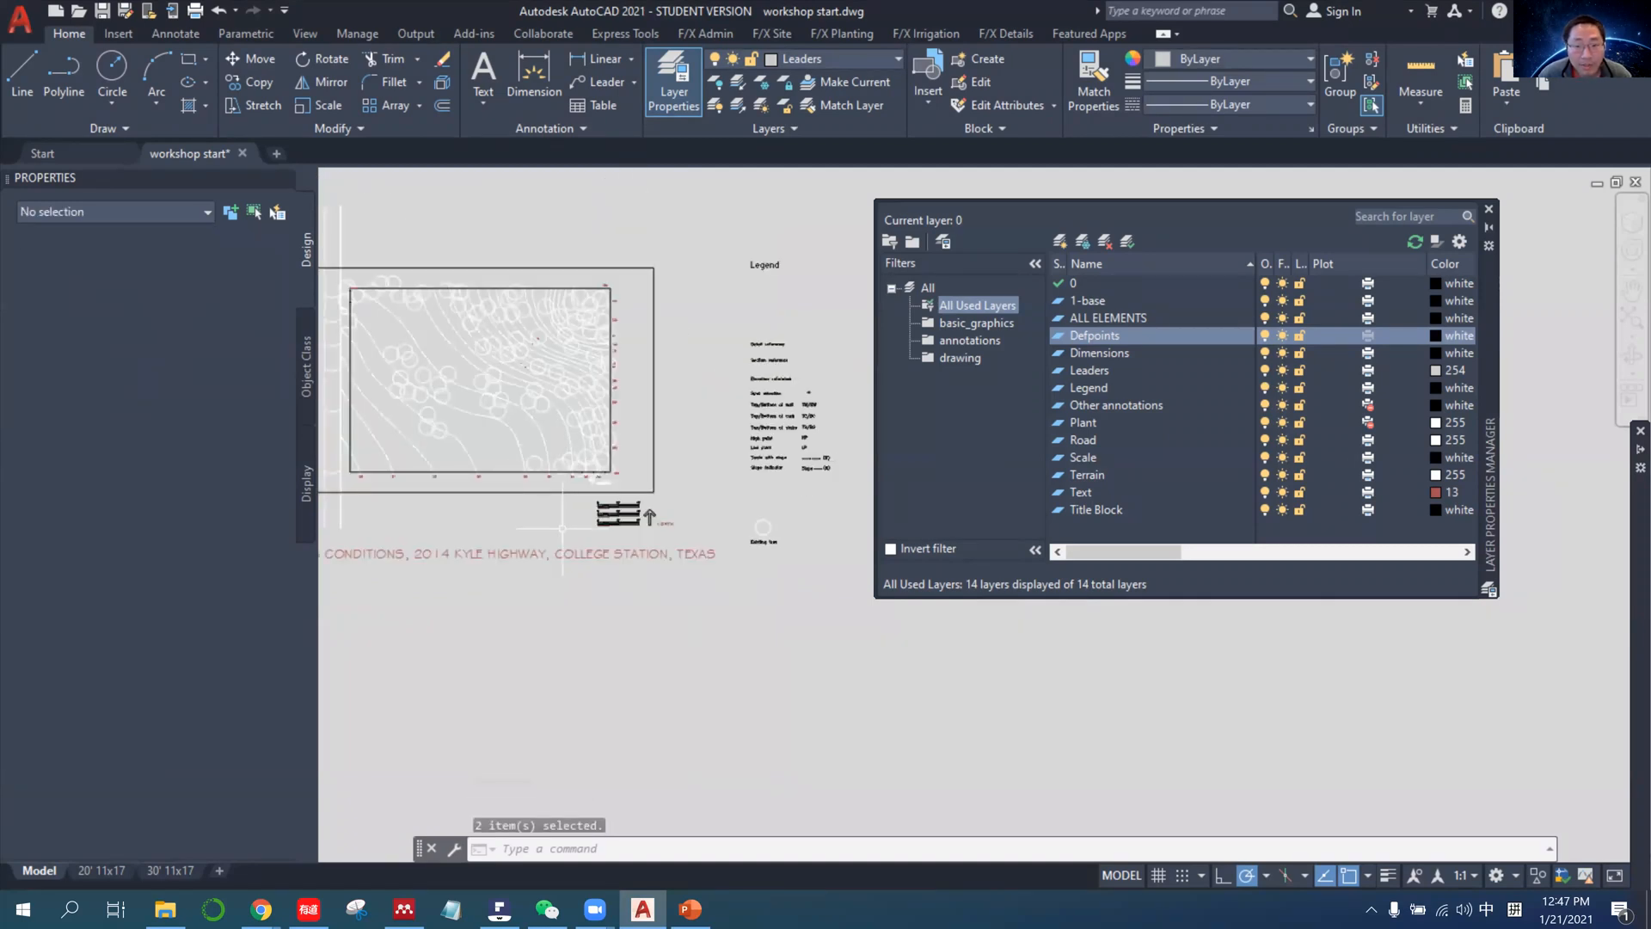
Try to delete the Defpoints layer directly from the Layer Properties Manager.
{"action": "scroll", "coordinate": [468, 533], "scroll_direction": "down", "scroll_amount": 2}
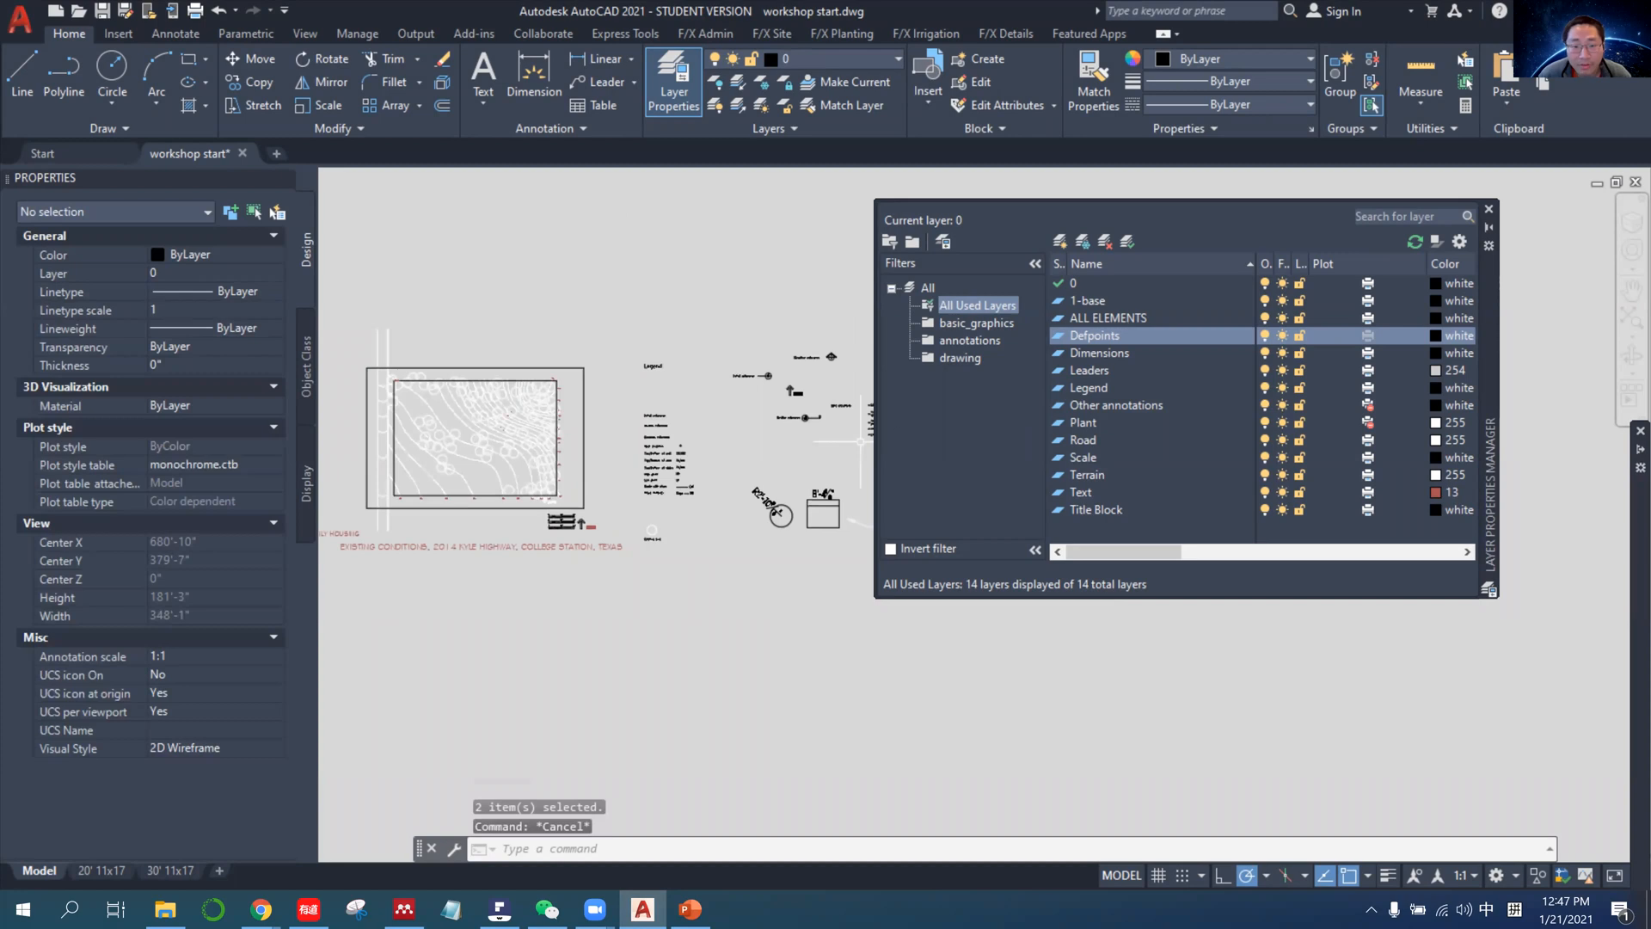
{"action": "middle_click_drag", "start_coordinate": [731, 537], "coordinate": [598, 536]}
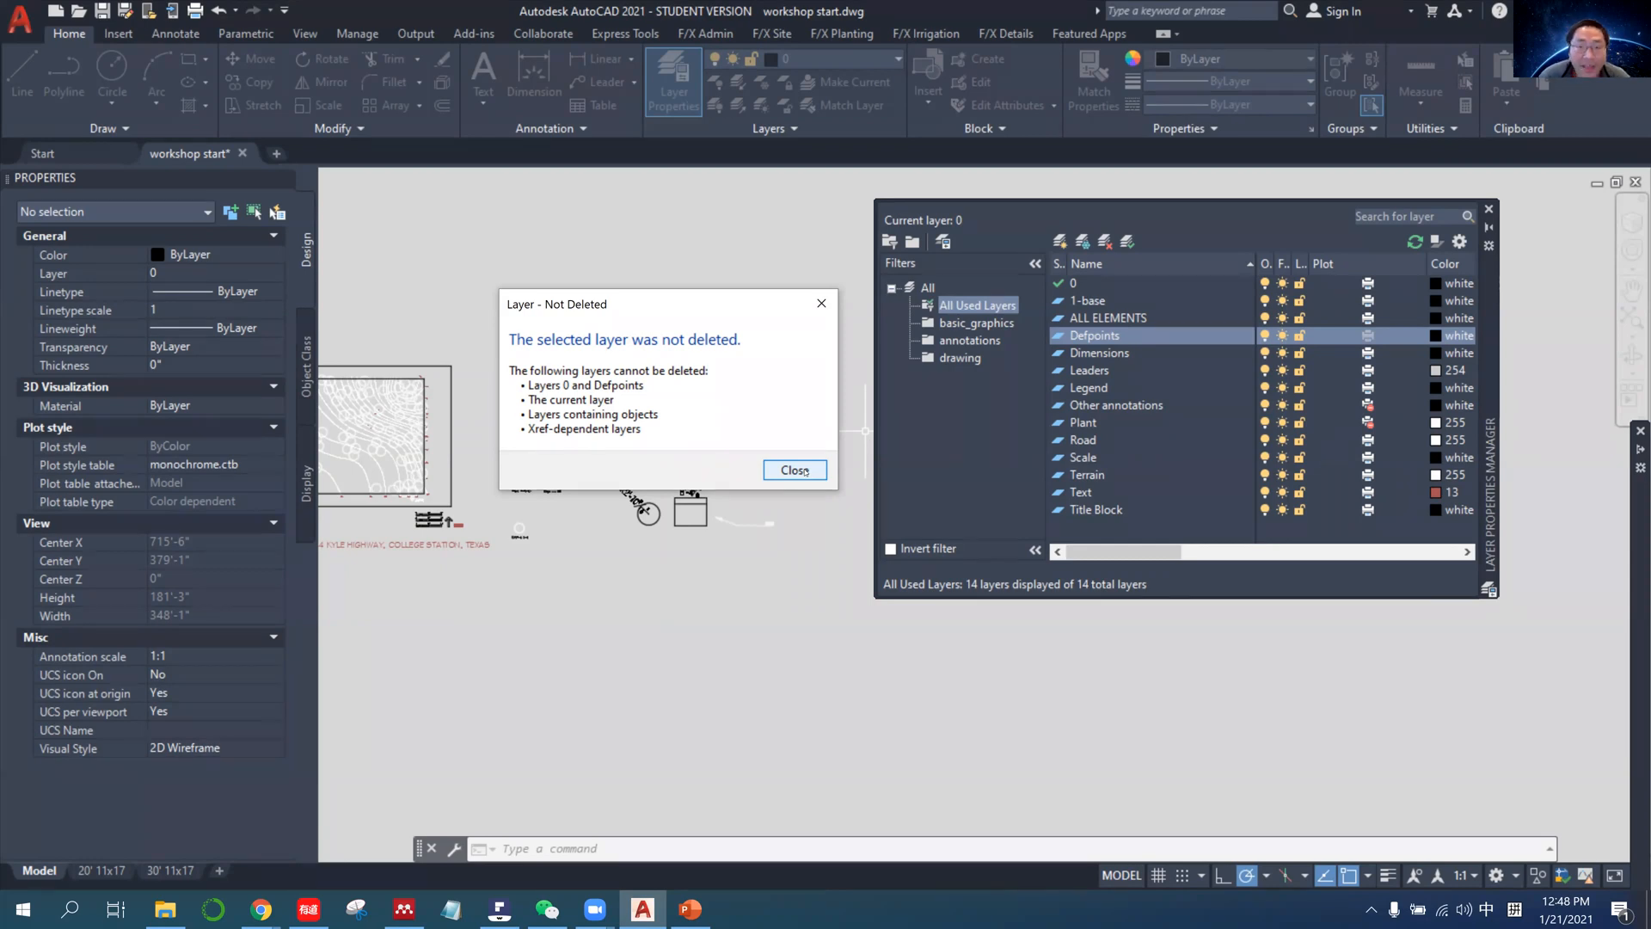
{"action": "left_click", "coordinate": [795, 471]}
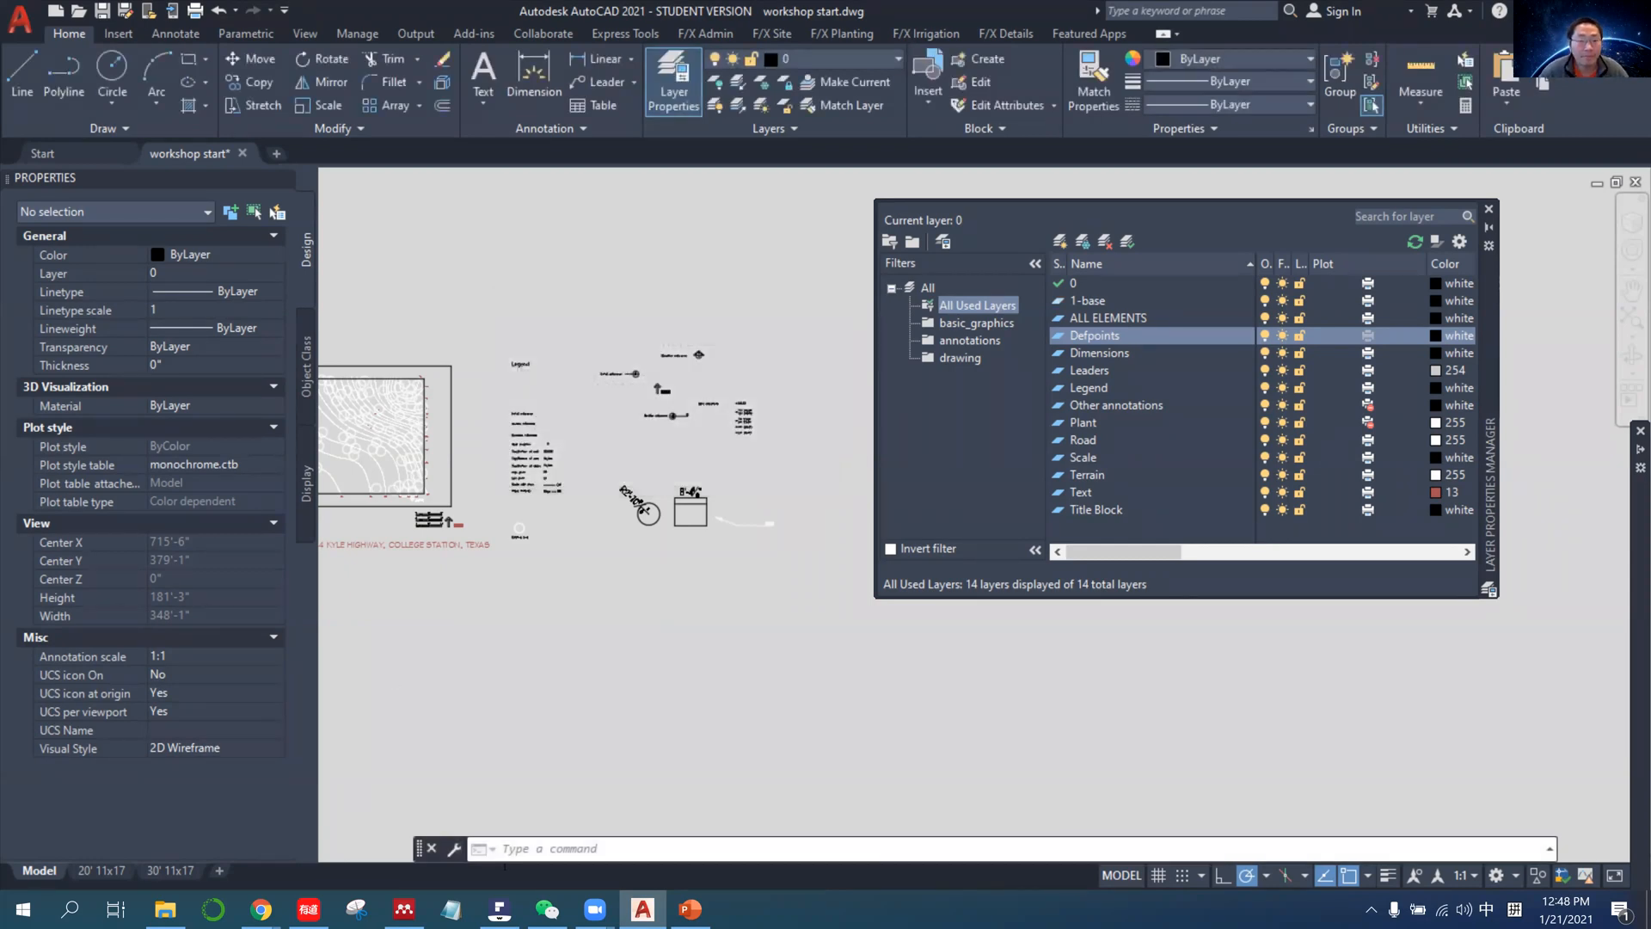
Switch to PowerPoint and highlight the LAYDEL command name on the Check layers slide.
{"action": "left_click", "coordinate": [681, 918]}
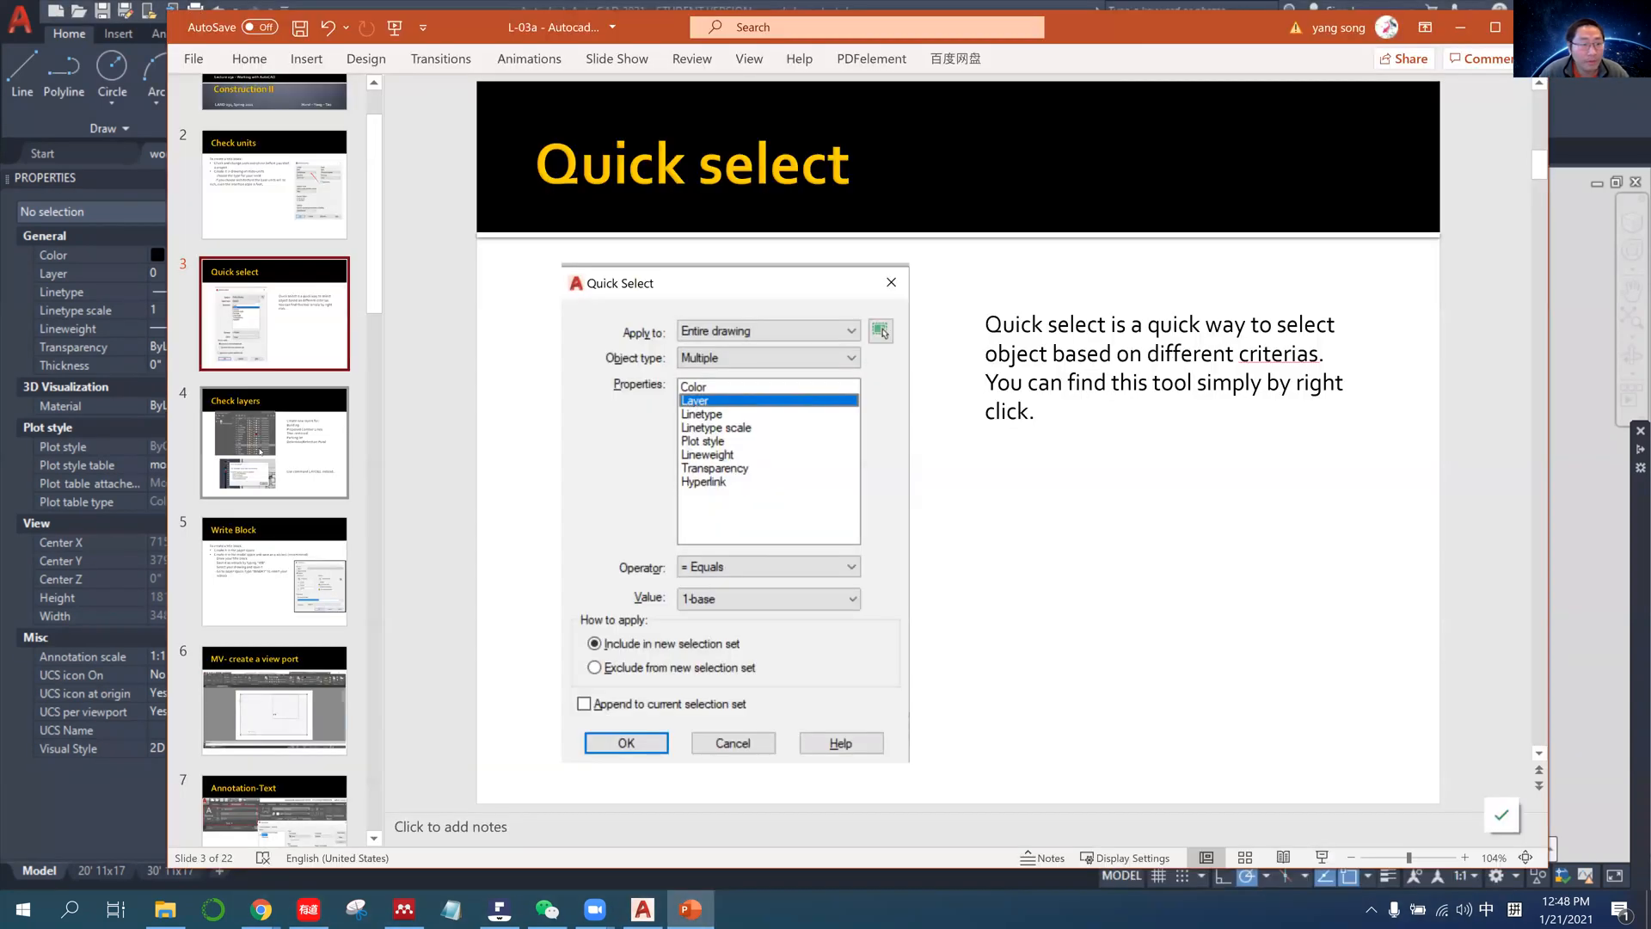
{"action": "left_click", "coordinate": [284, 465]}
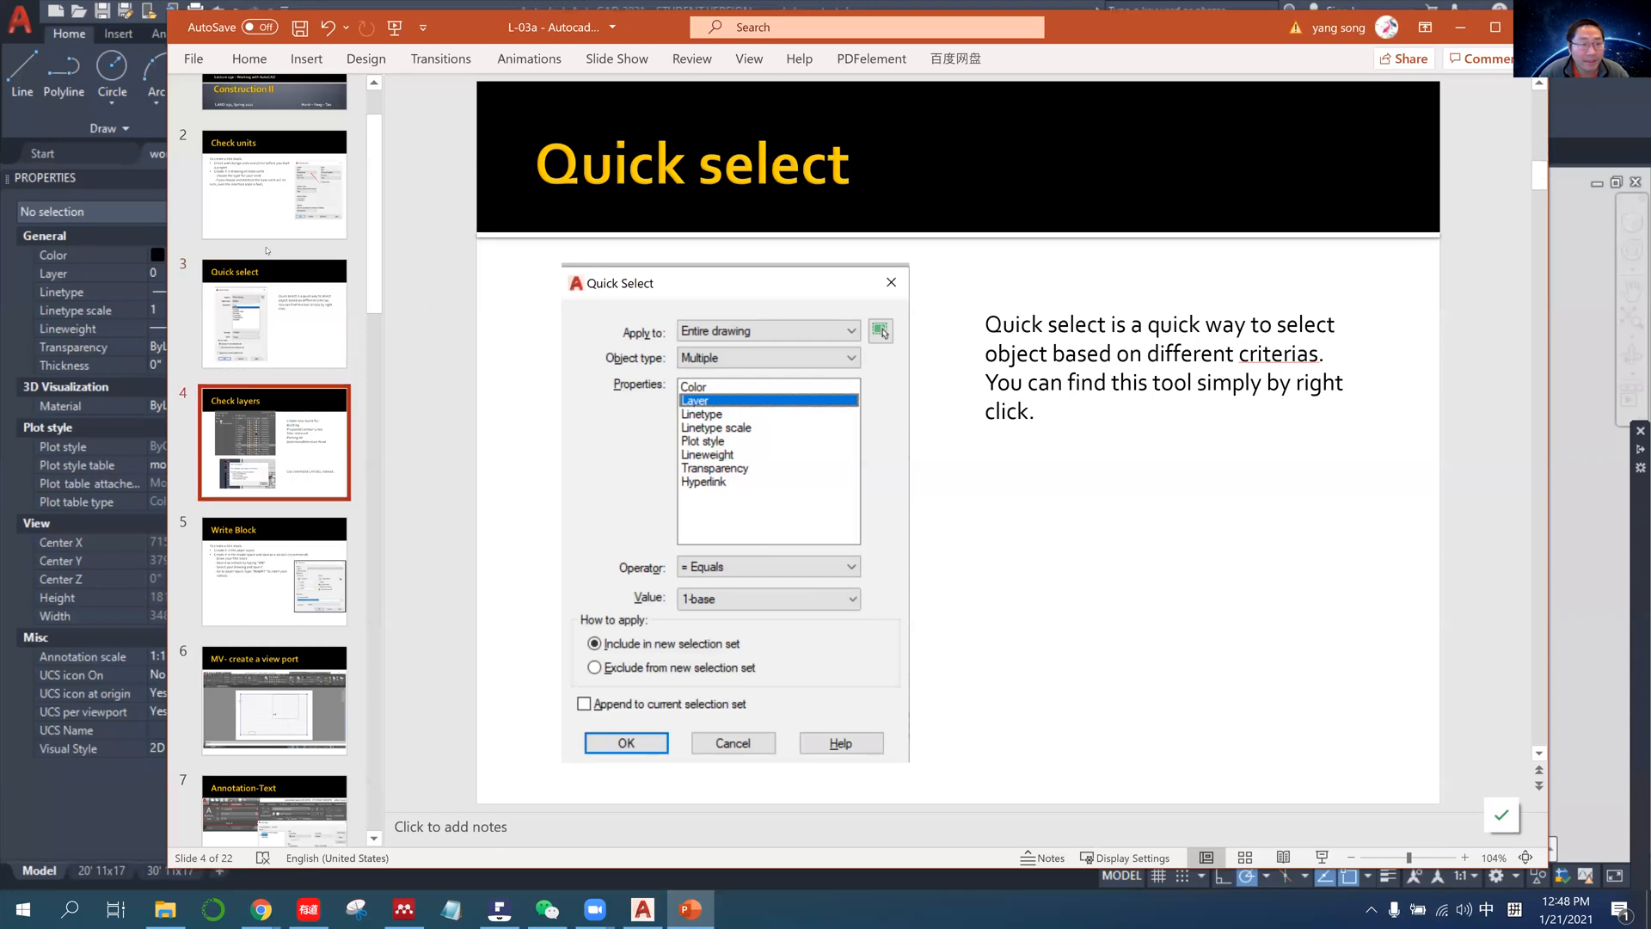
{"action": "left_click_drag", "start_coordinate": [1184, 635], "coordinate": [1259, 636]}
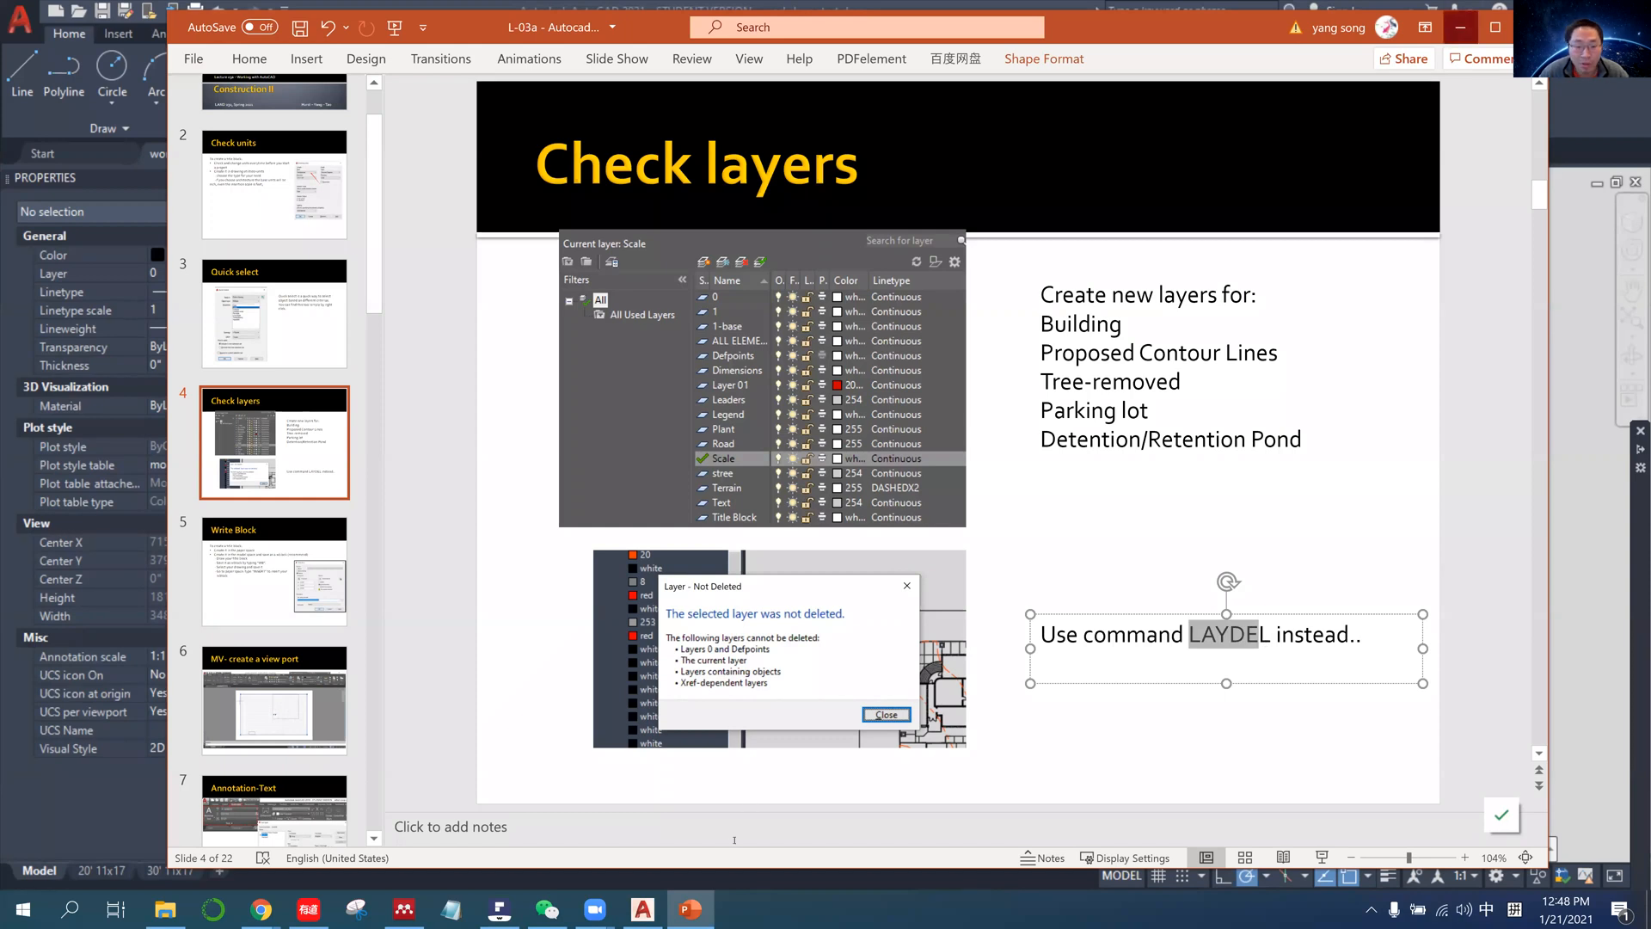
Switch back to AutoCAD and delete the Defpoints layer by name with the LAYDEL command.
{"action": "key", "text": "alt+Tab"}
{"action": "type", "text": "la"}
{"action": "key", "text": "shift"}
{"action": "type", "text": "ydel"}
{"action": "key", "text": "Return"}
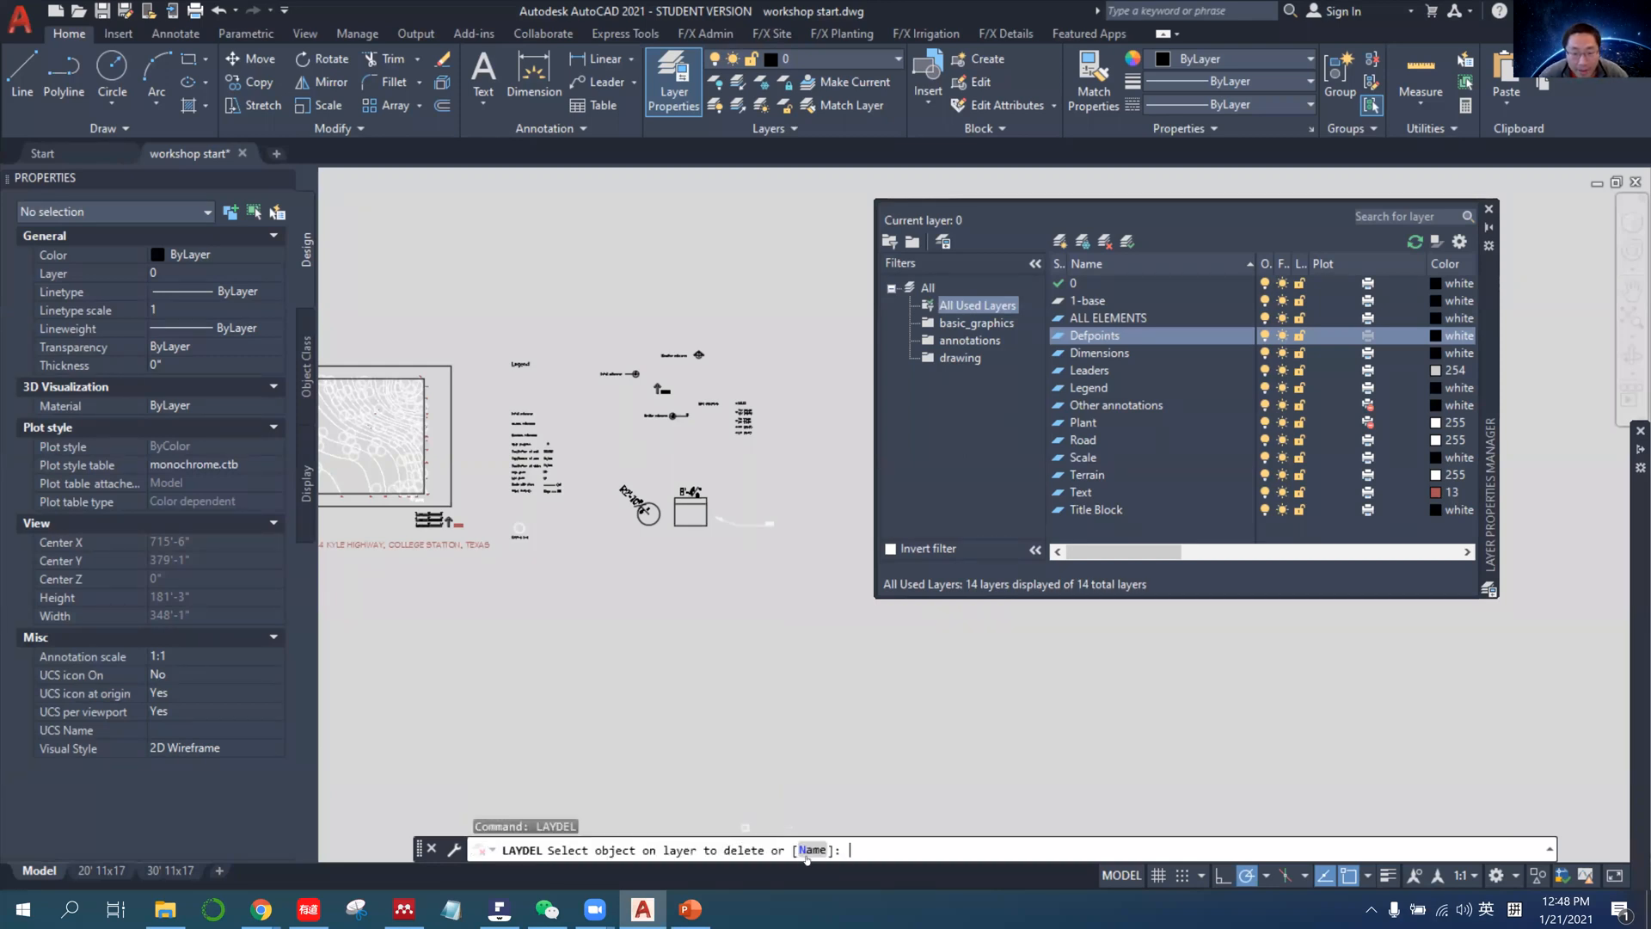
{"action": "left_click", "coordinate": [812, 849]}
{"action": "left_click", "coordinate": [1379, 467]}
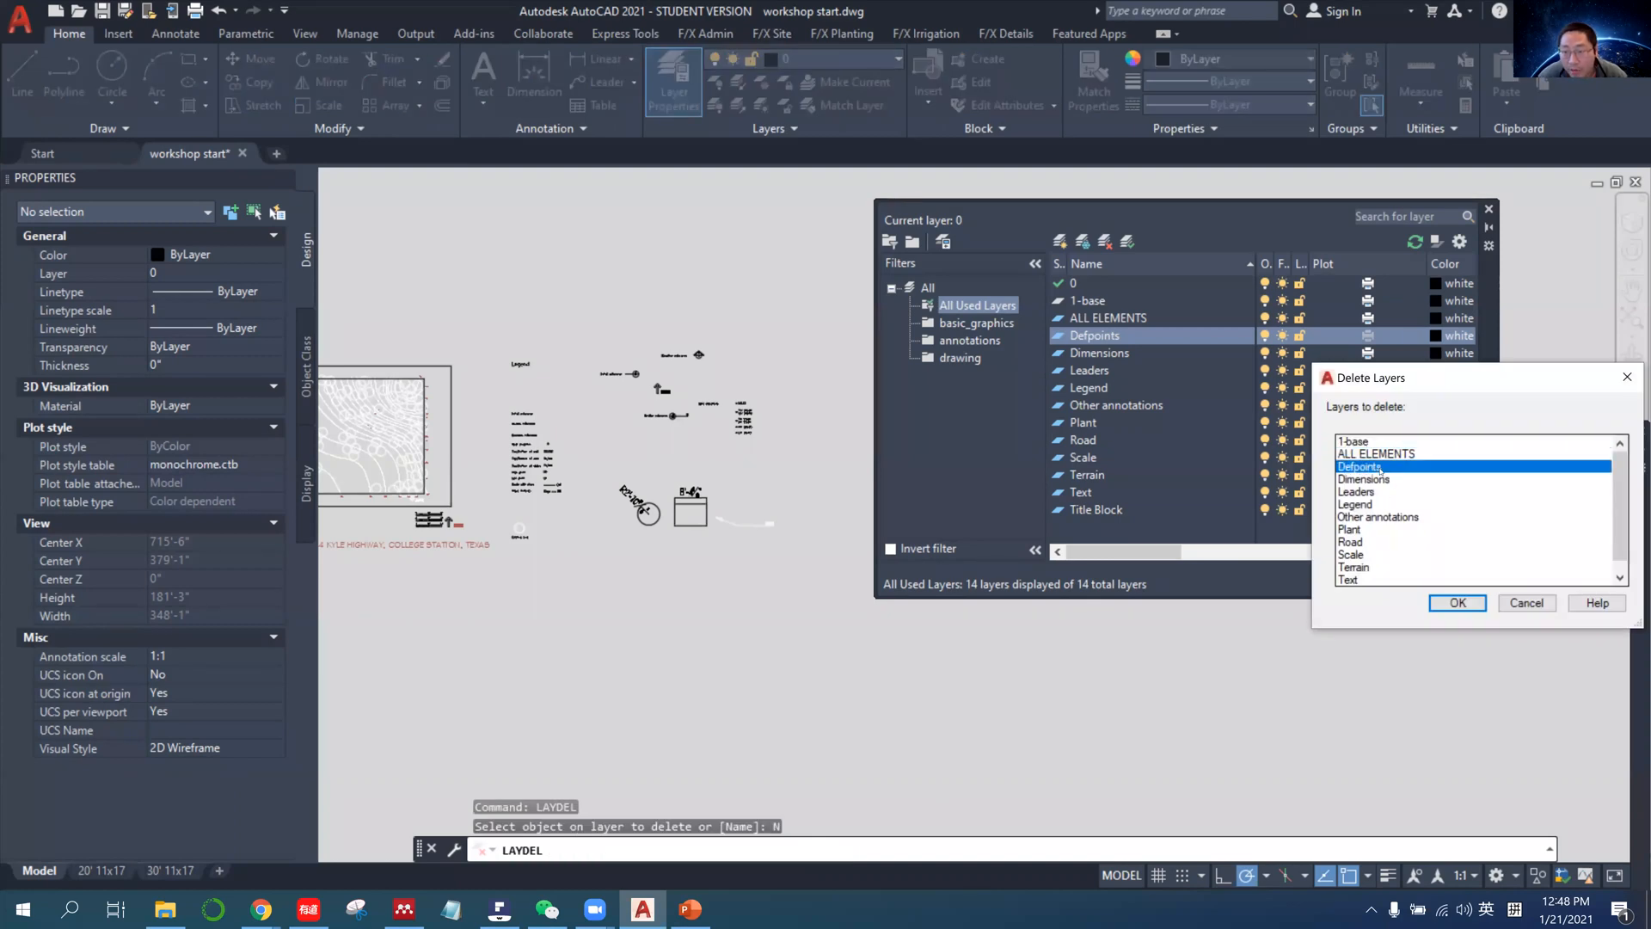
{"action": "left_click", "coordinate": [1458, 602]}
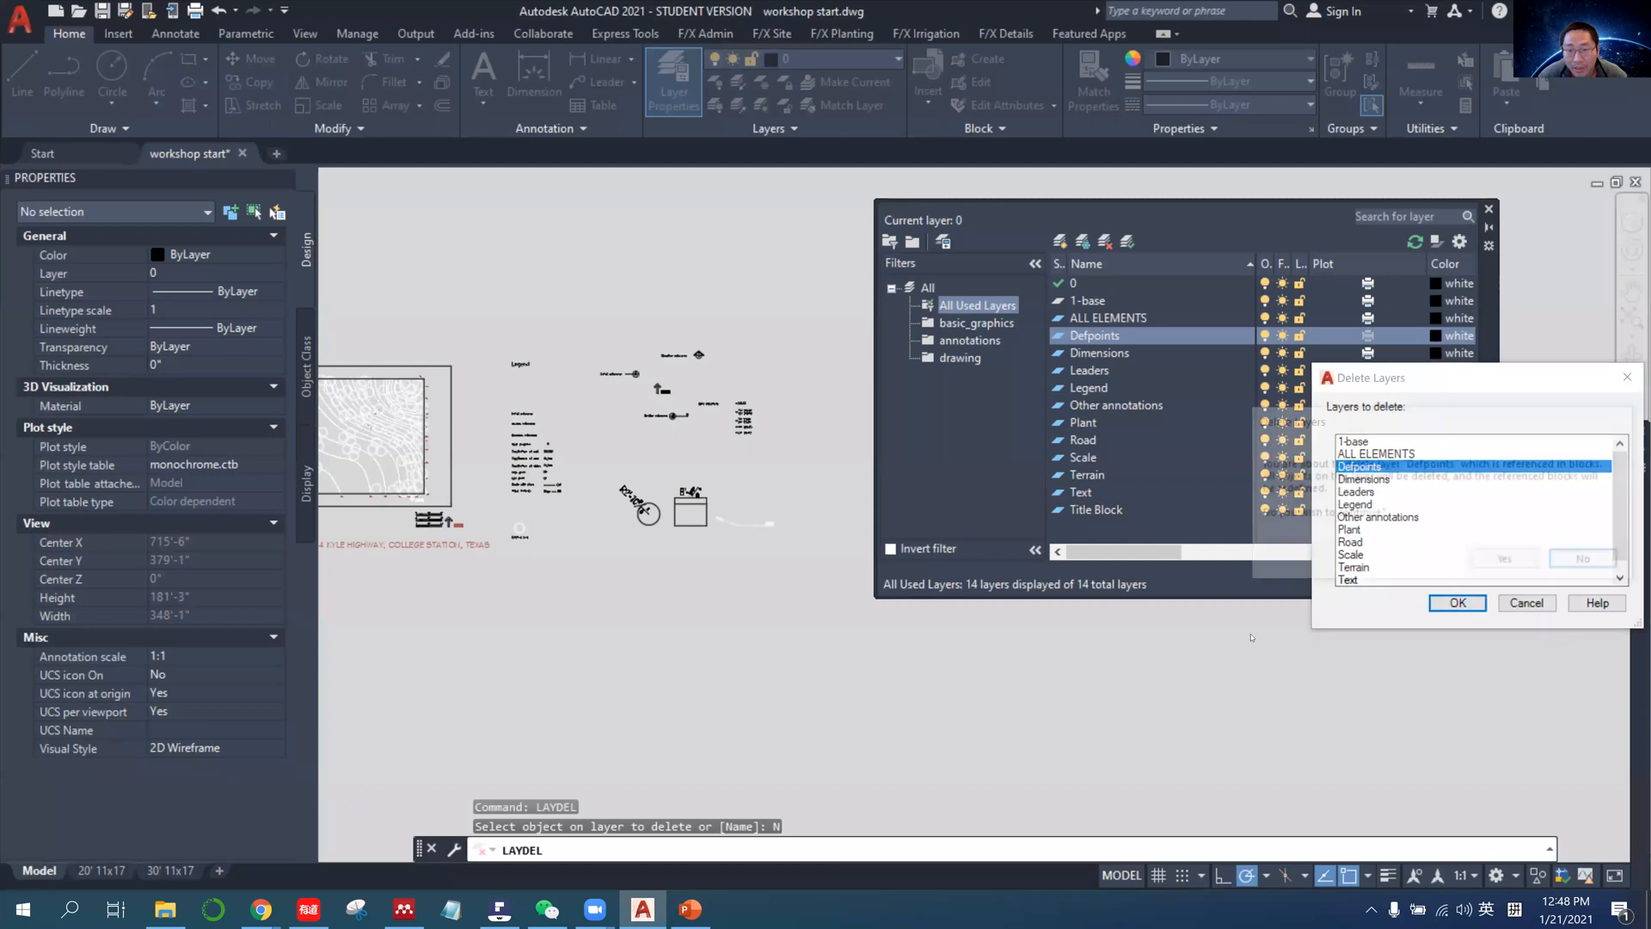
{"action": "left_click", "coordinate": [1499, 565]}
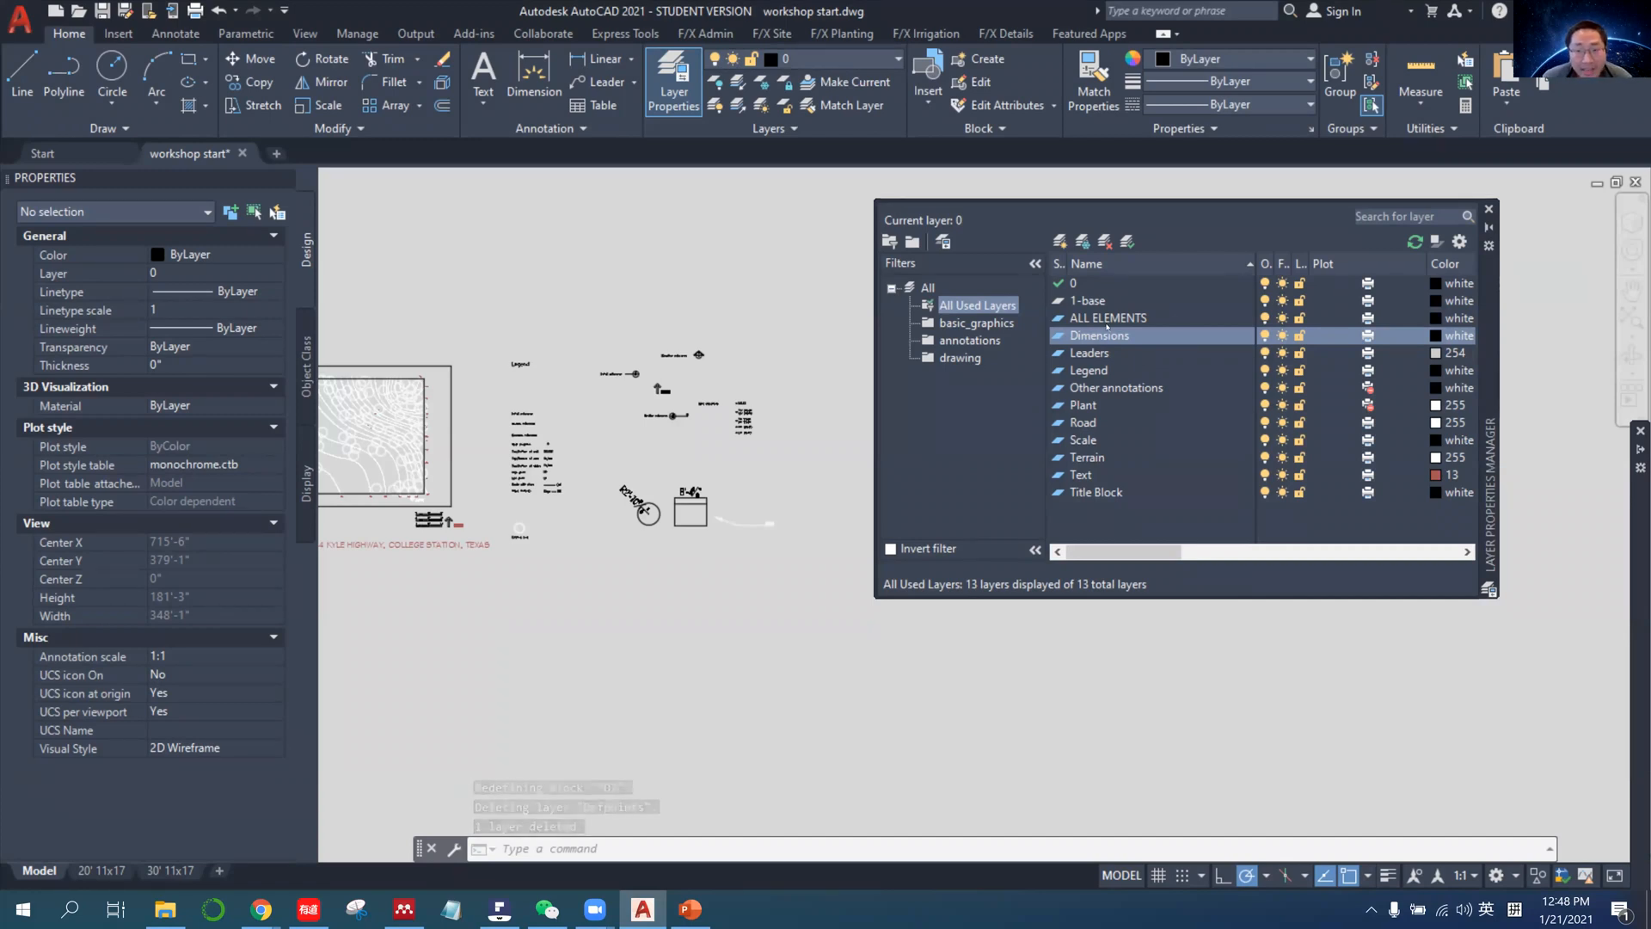
Use Quick Select across the entire drawing to find the objects on the ALL ELEMENTS layer and inspect them.
{"action": "right_click", "coordinate": [730, 465]}
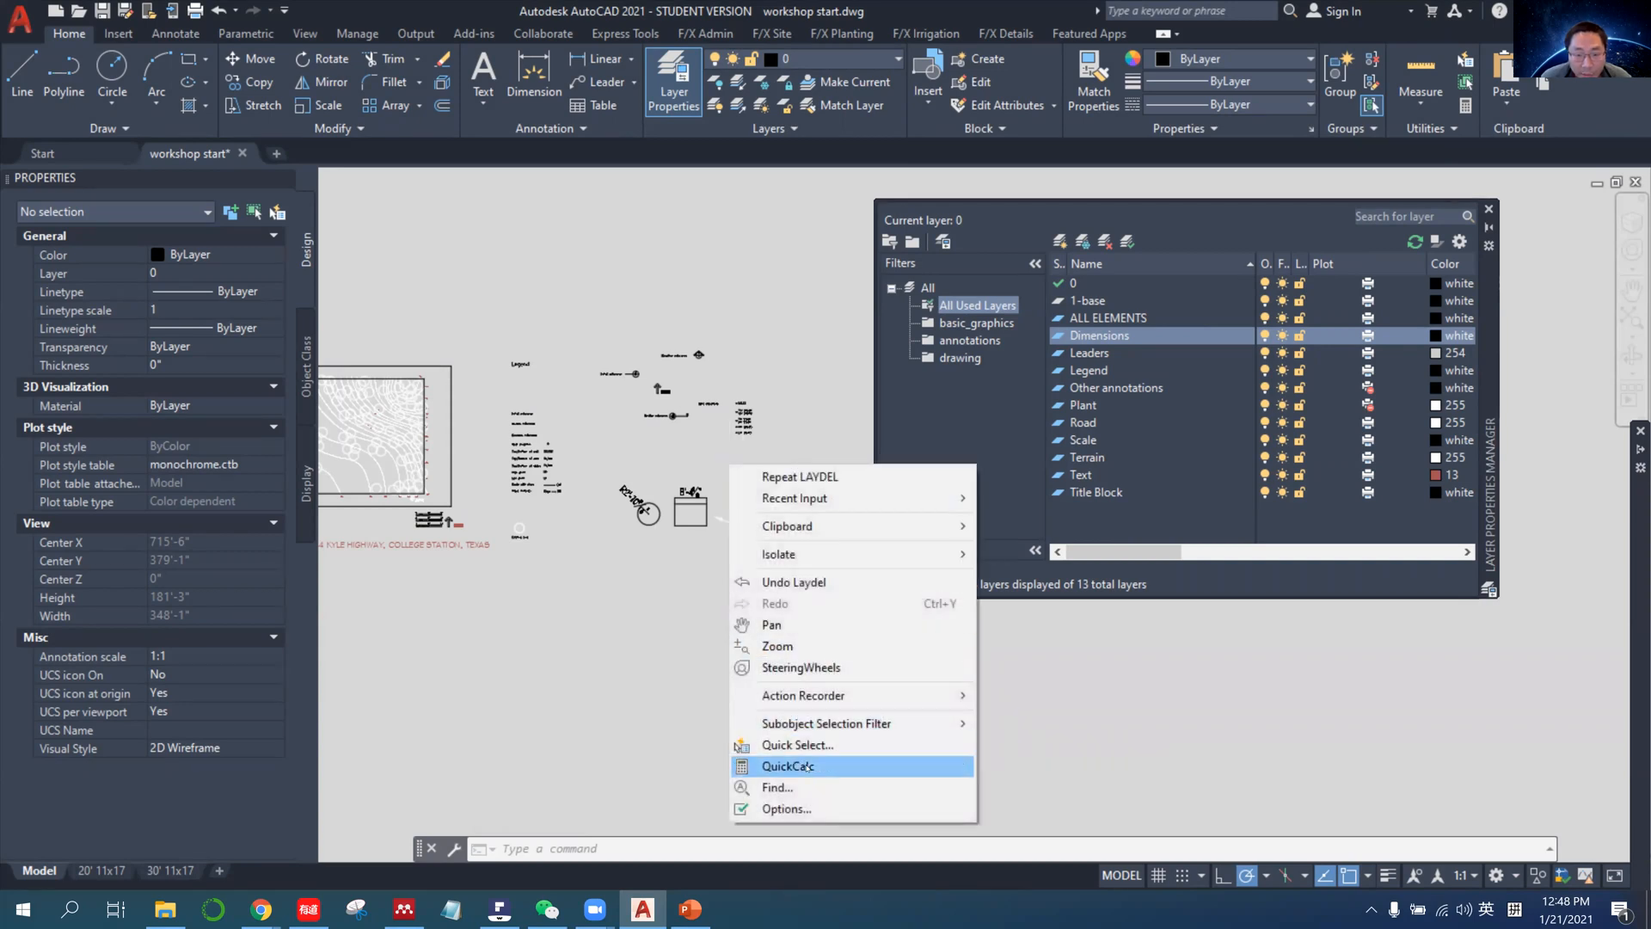
{"action": "left_click", "coordinate": [778, 745]}
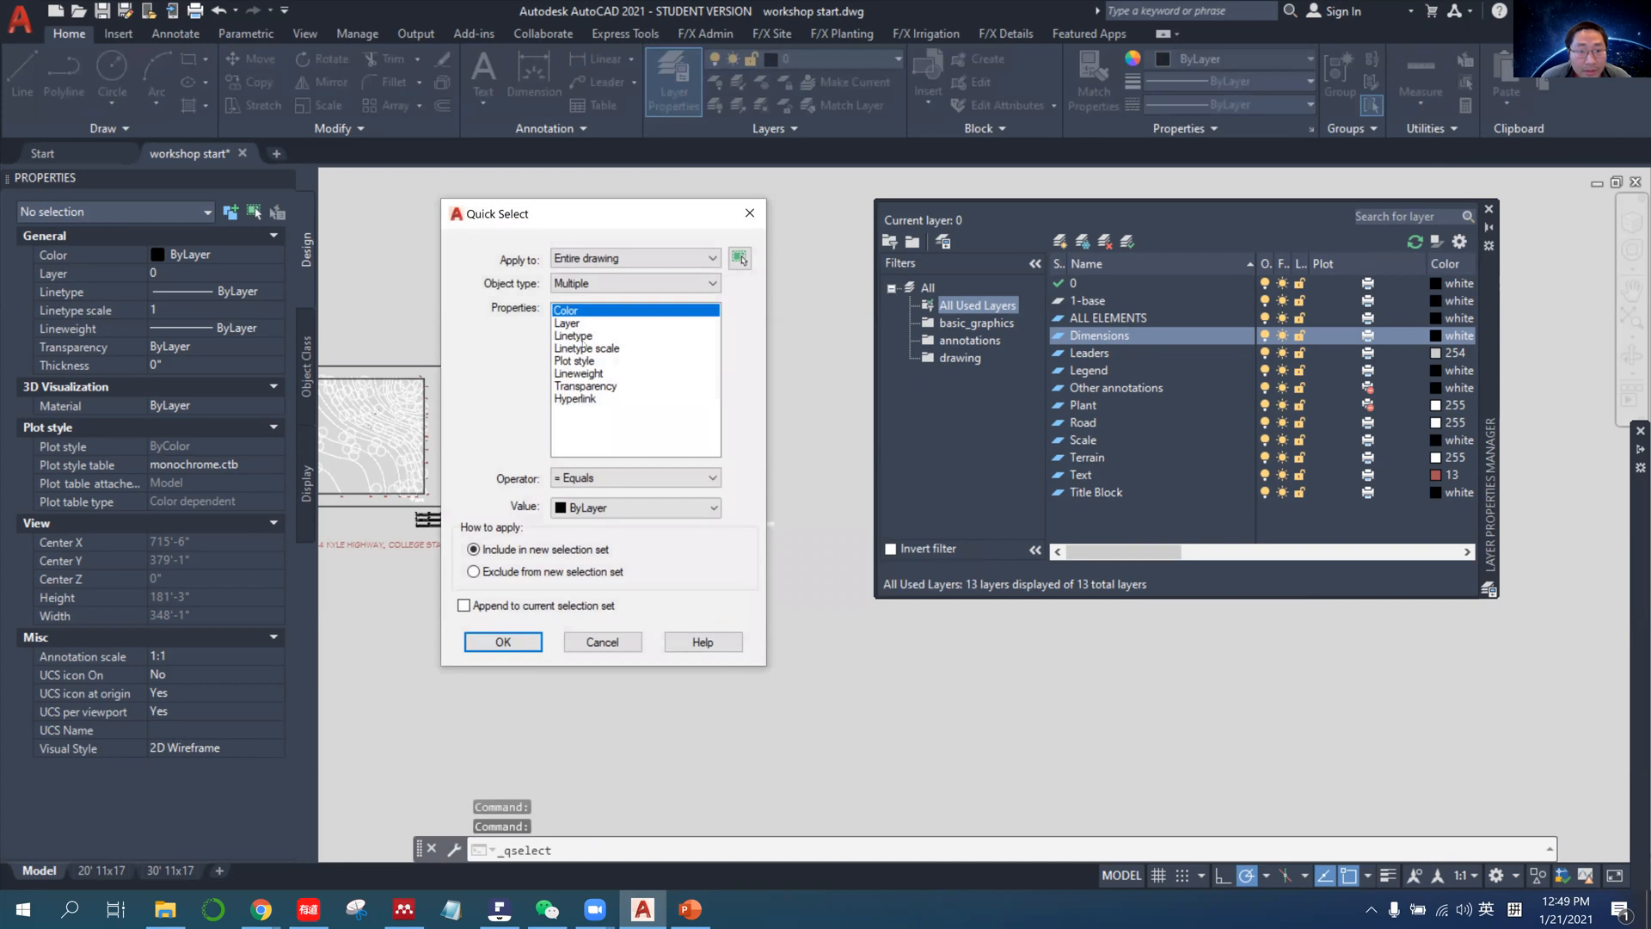
{"action": "left_click", "coordinate": [566, 324]}
{"action": "left_click", "coordinate": [637, 507]}
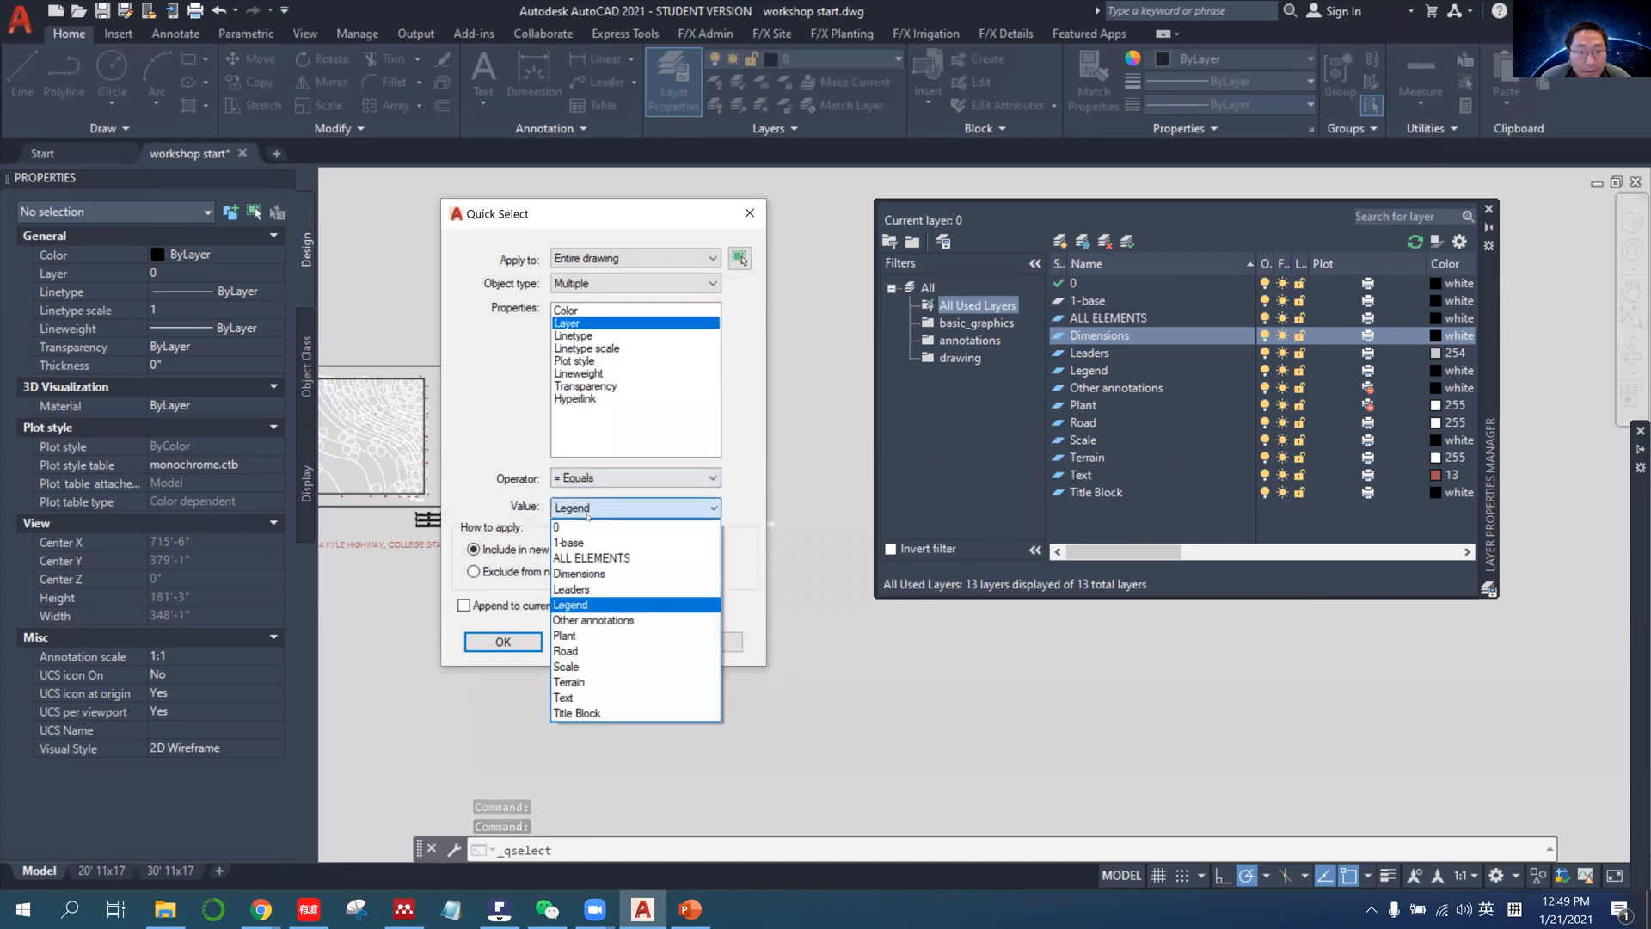
{"action": "left_click", "coordinate": [596, 556]}
{"action": "left_click", "coordinate": [503, 642]}
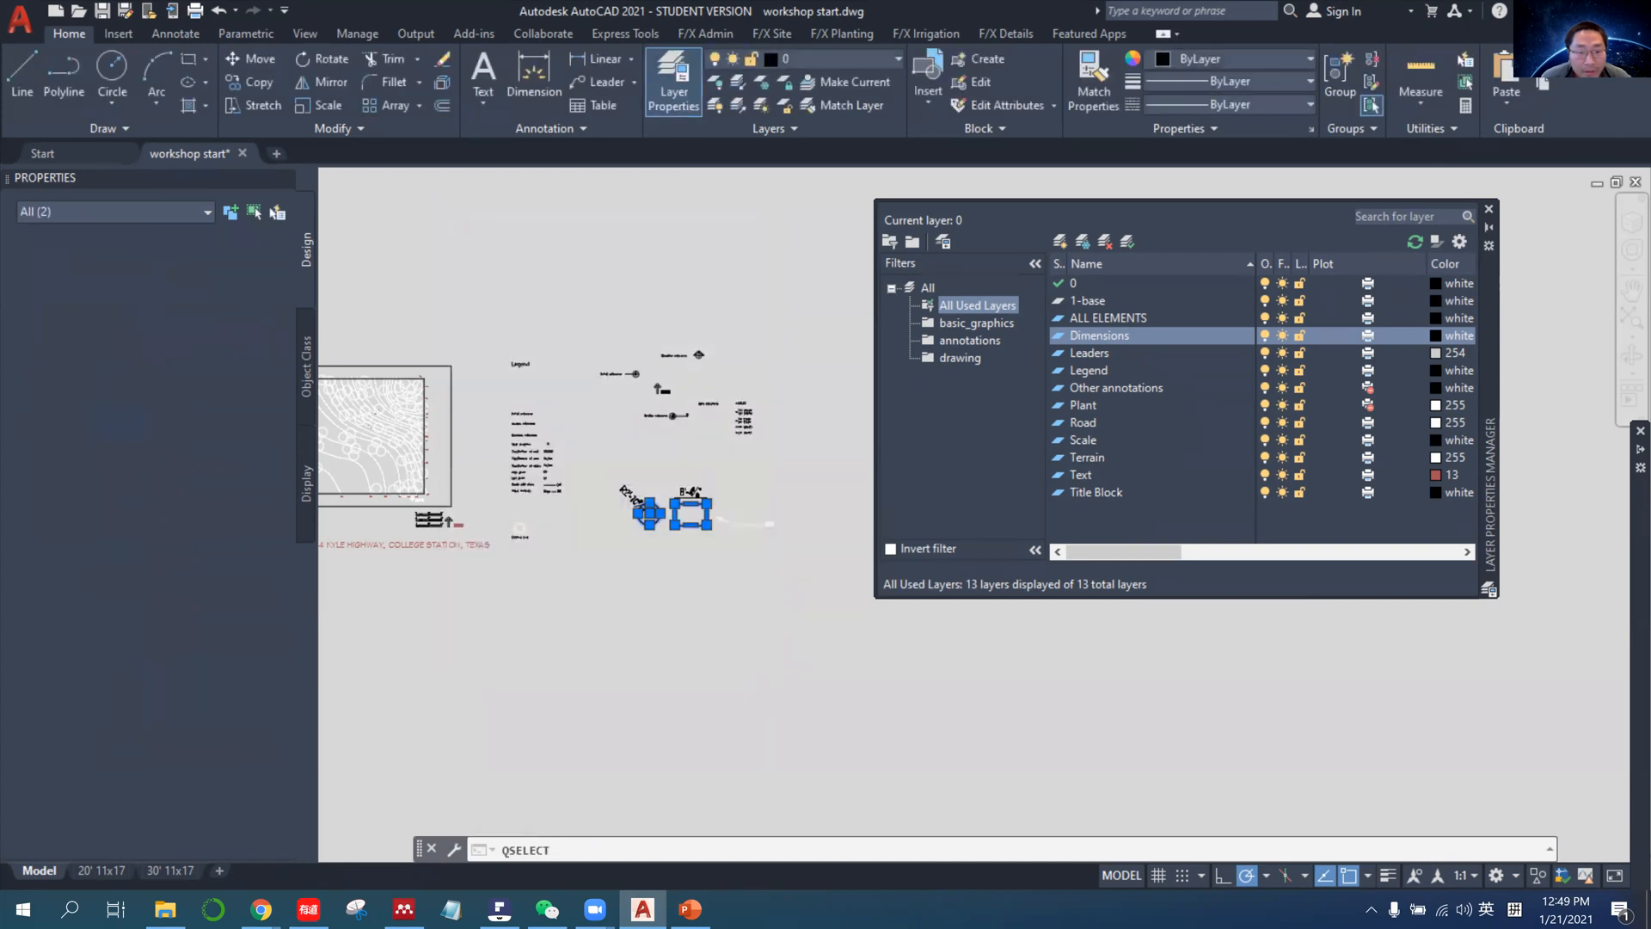
{"action": "scroll", "coordinate": [616, 513], "scroll_direction": "up", "scroll_amount": 6}
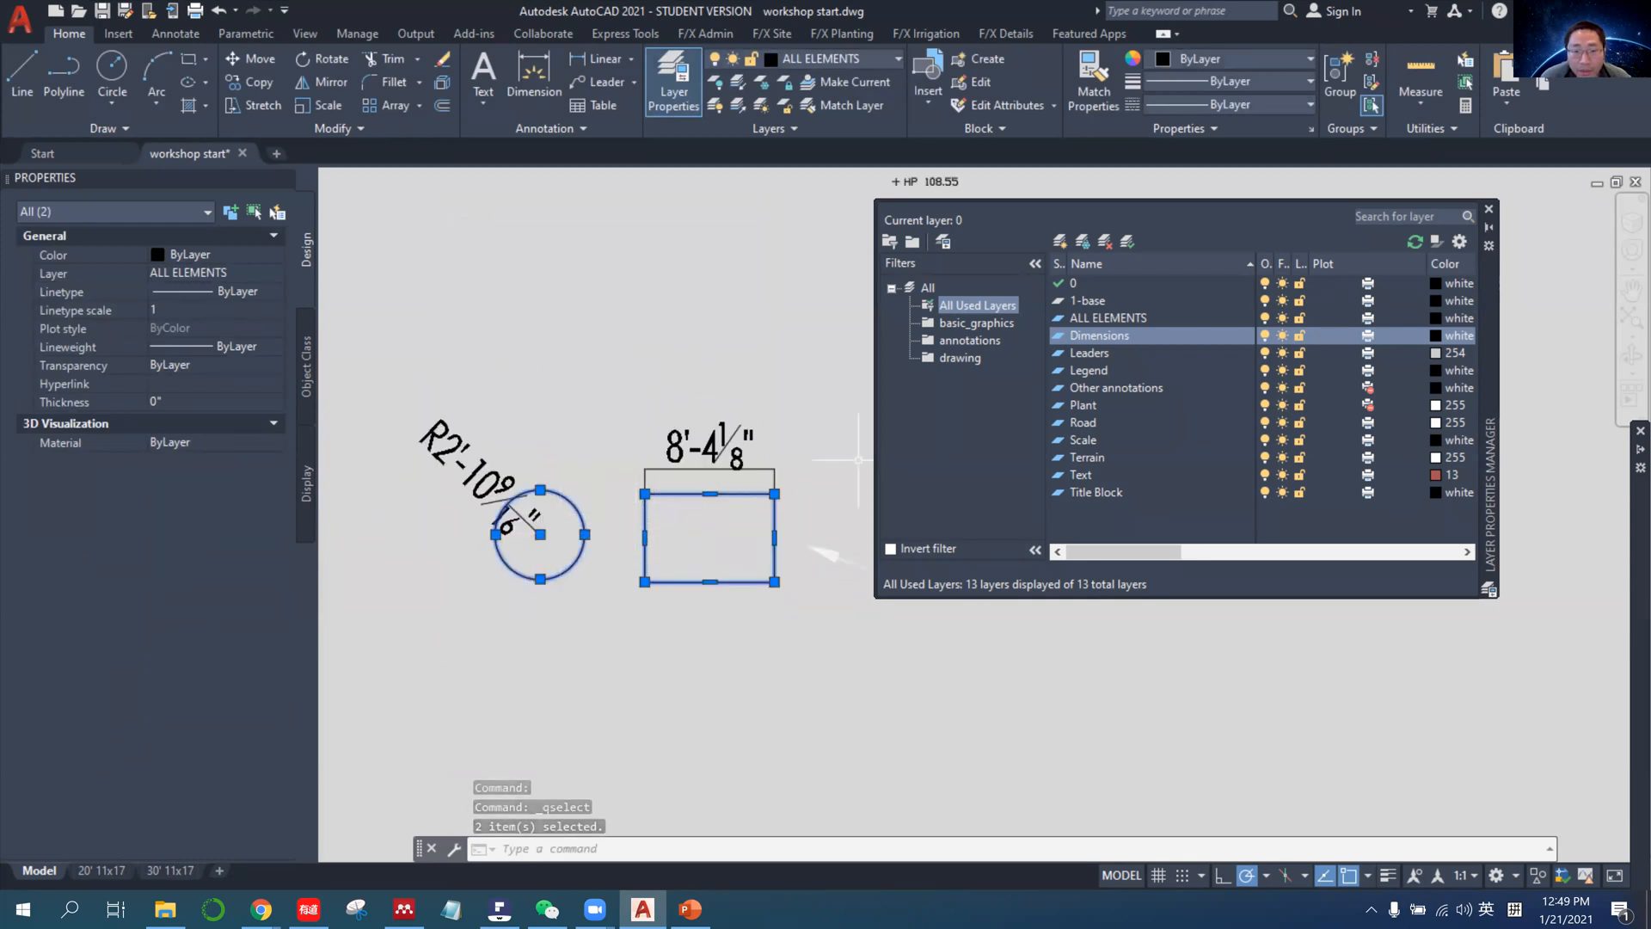
Check the ALL ELEMENTS layer in the drawing filter, return to the All Used Layers filter, and clear the object selection.
{"action": "left_click", "coordinate": [1134, 319]}
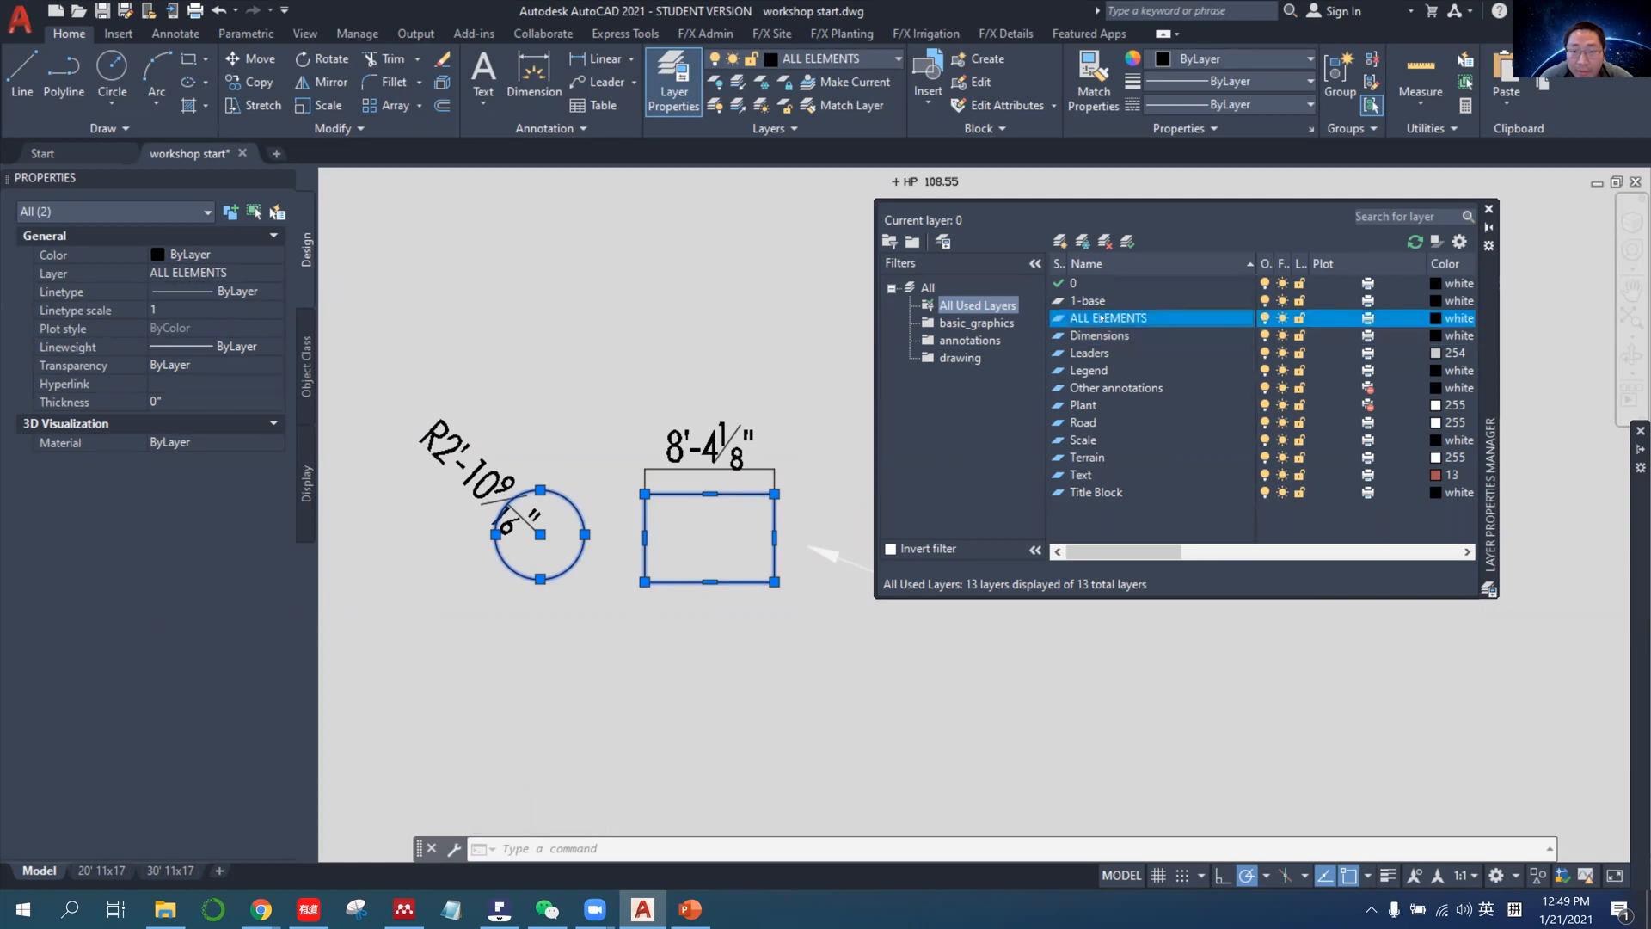
{"action": "left_click", "coordinate": [961, 358]}
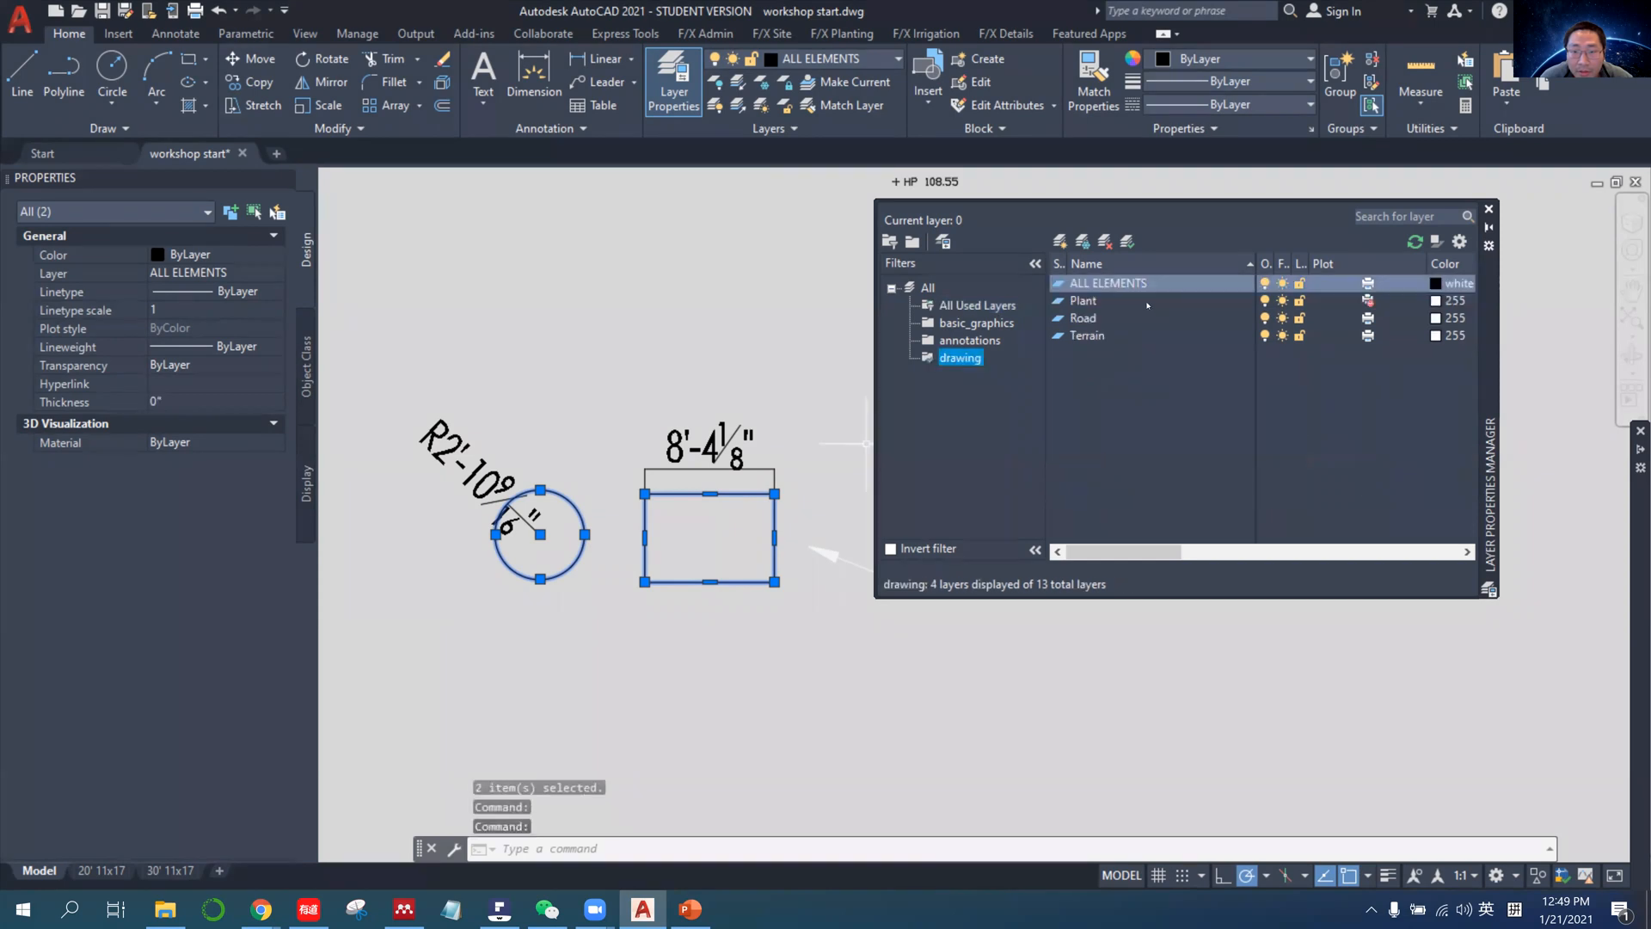
{"action": "left_click", "coordinate": [963, 307]}
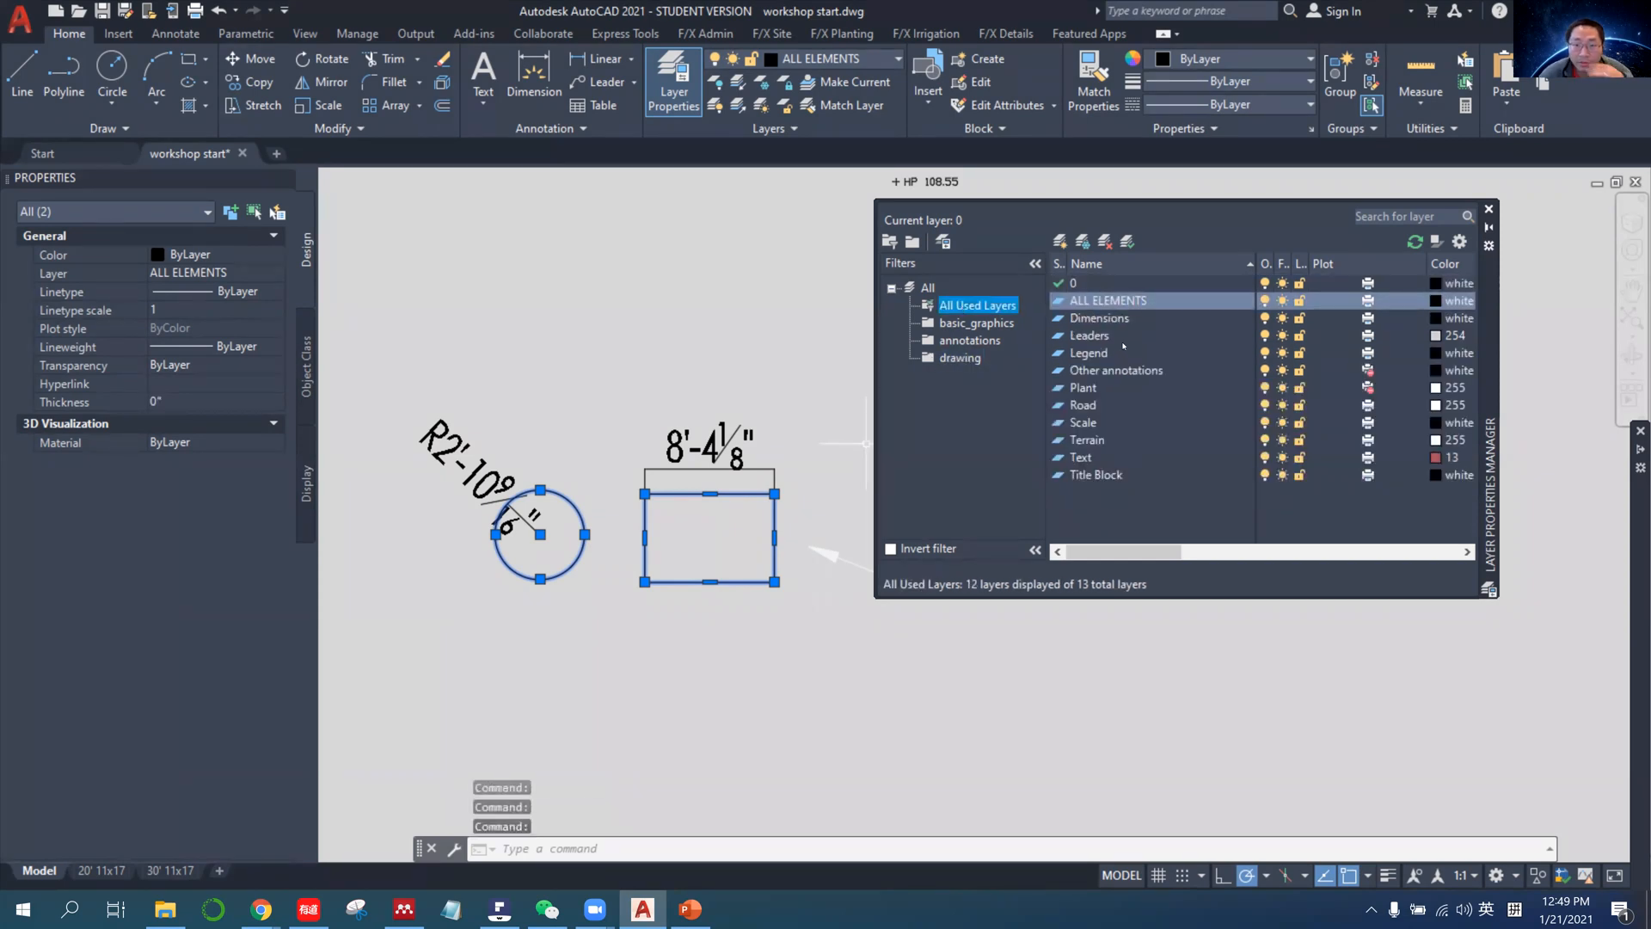
{"action": "left_click", "coordinate": [655, 373]}
{"action": "key", "text": "Escape"}
{"action": "key", "text": "Escape"}
{"action": "scroll", "coordinate": [733, 327], "scroll_direction": "down", "scroll_amount": 10}
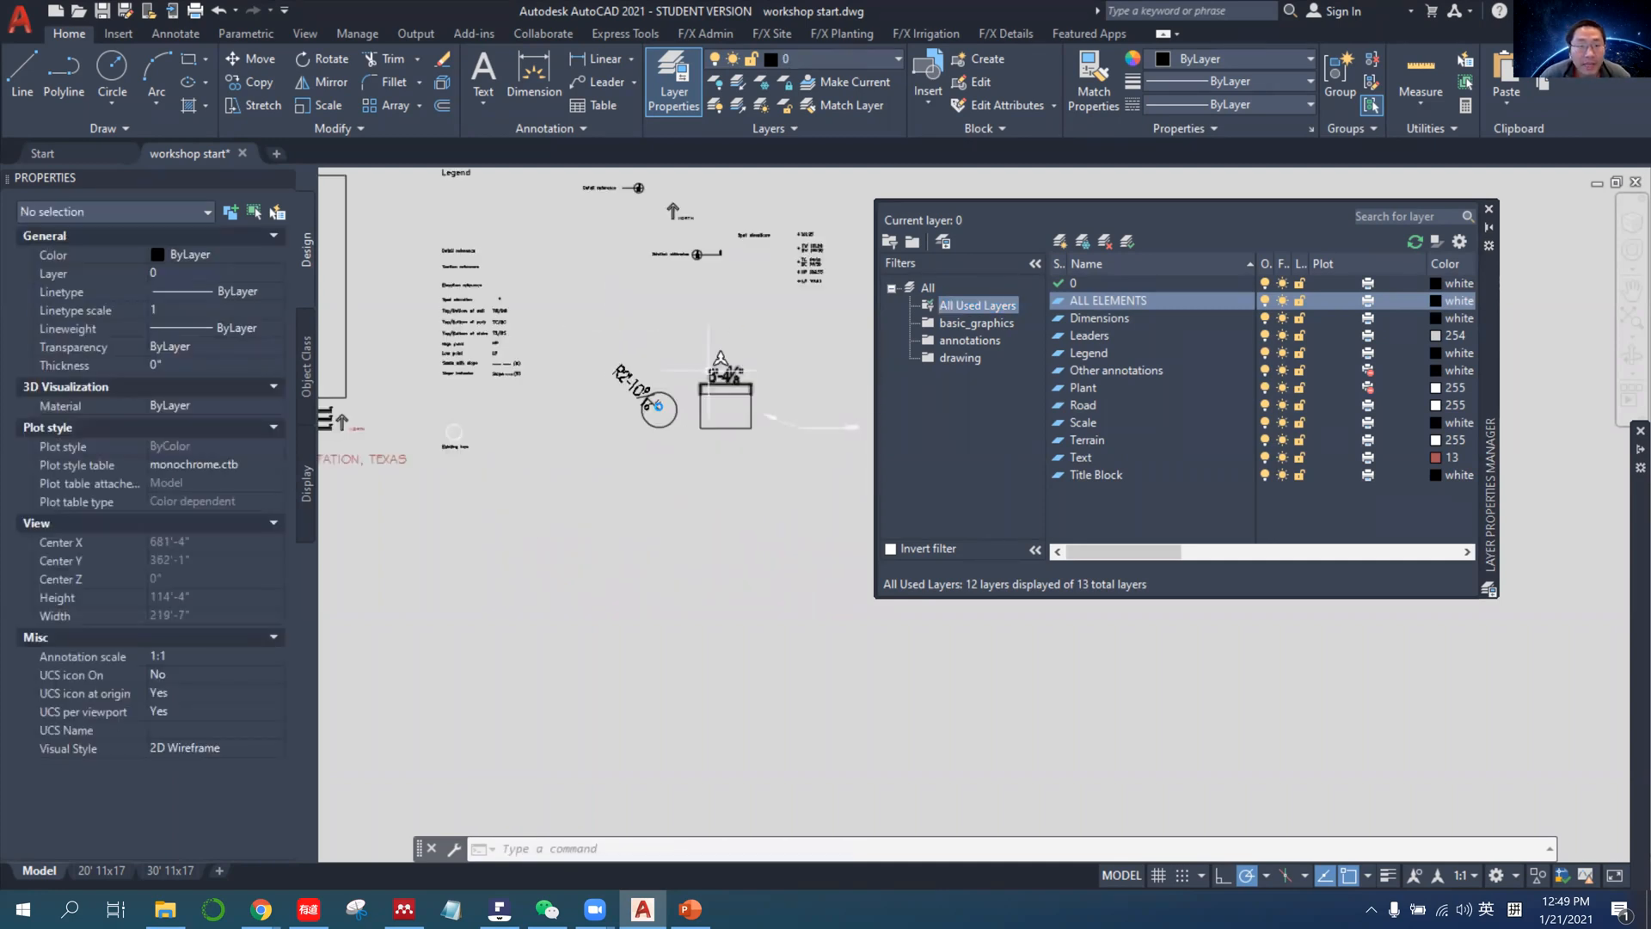
{"action": "scroll", "coordinate": [811, 490], "scroll_direction": "up", "scroll_amount": 8}
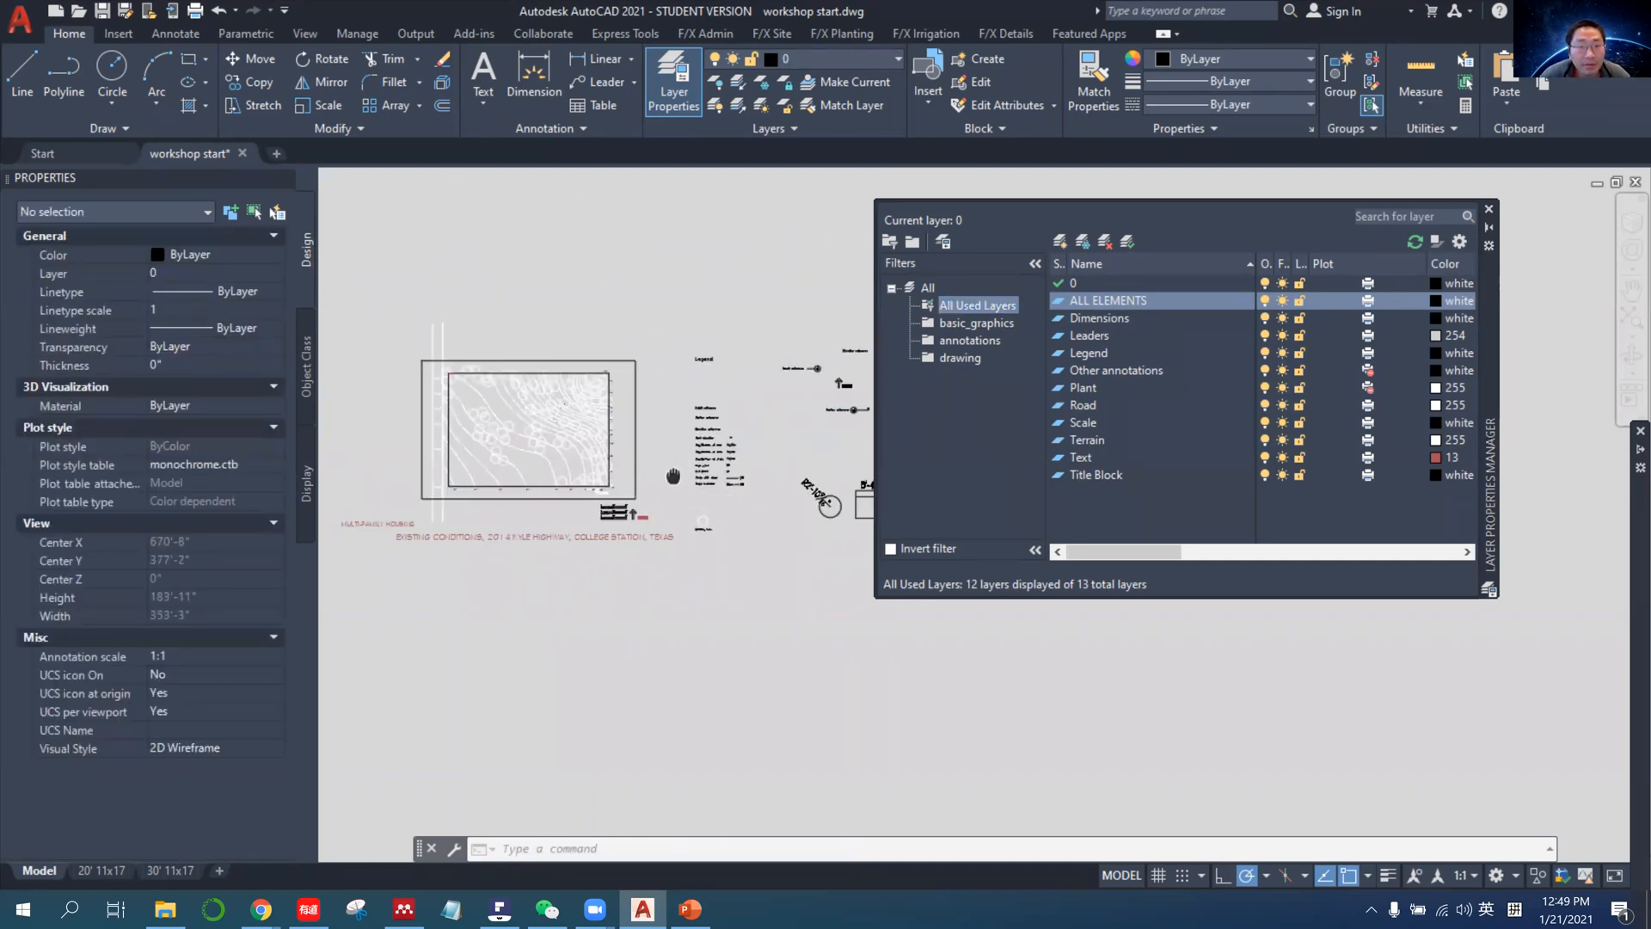
Switch to PowerPoint, read the Write Block slide on creating a title block, and return to AutoCAD.
{"action": "left_click", "coordinate": [706, 916]}
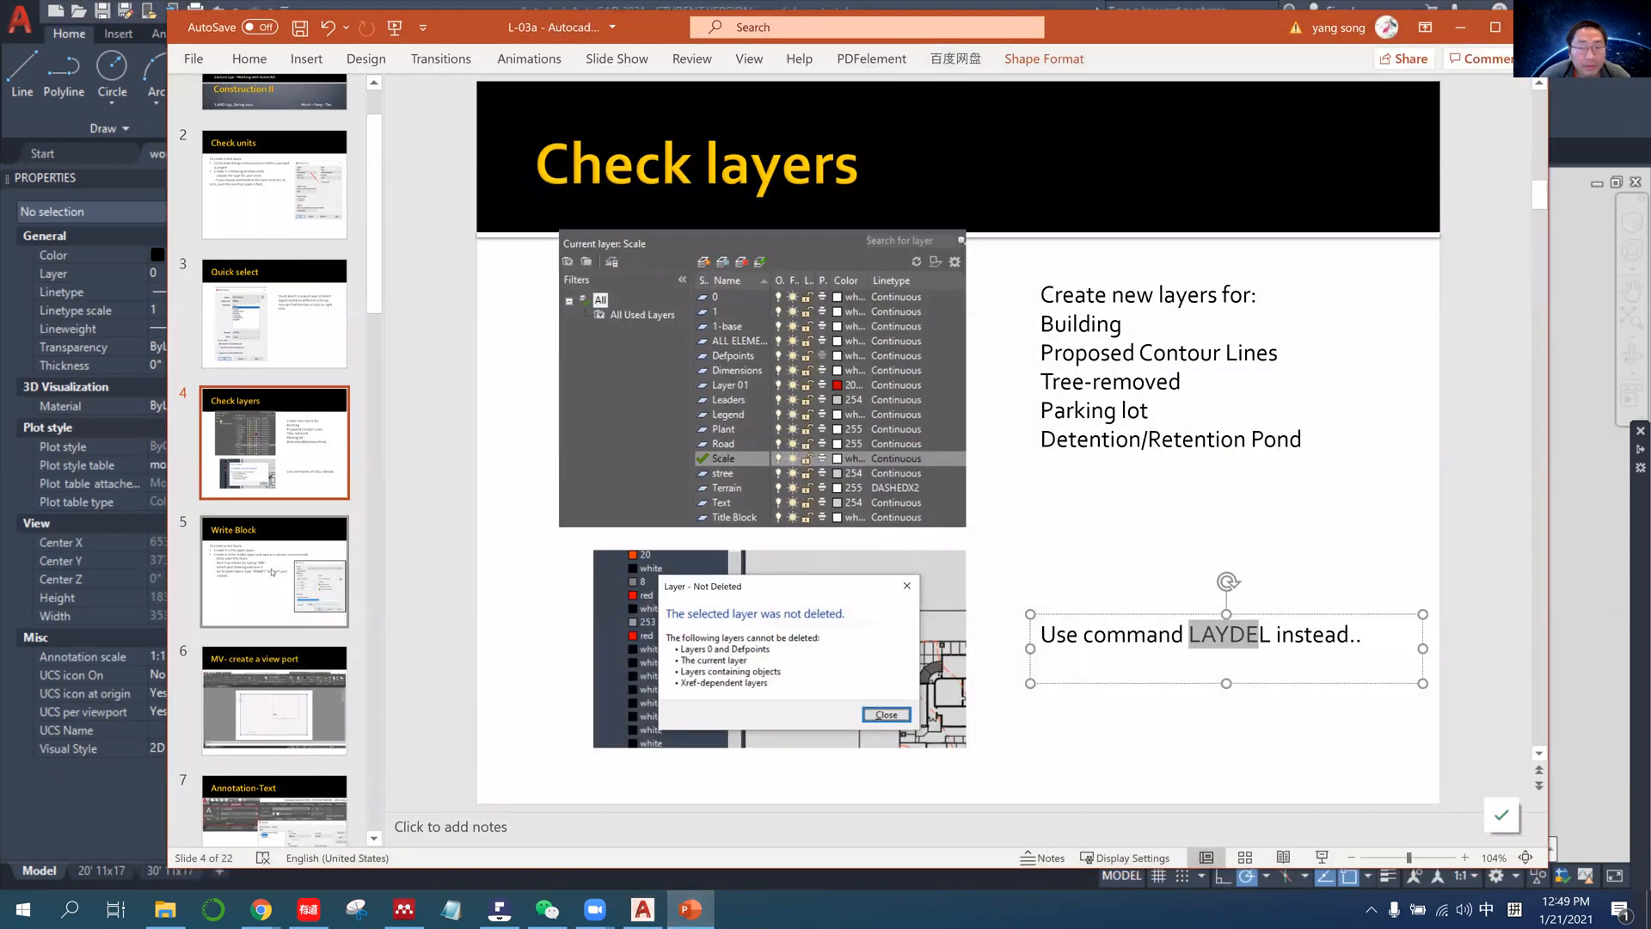
{"action": "left_click", "coordinate": [331, 558]}
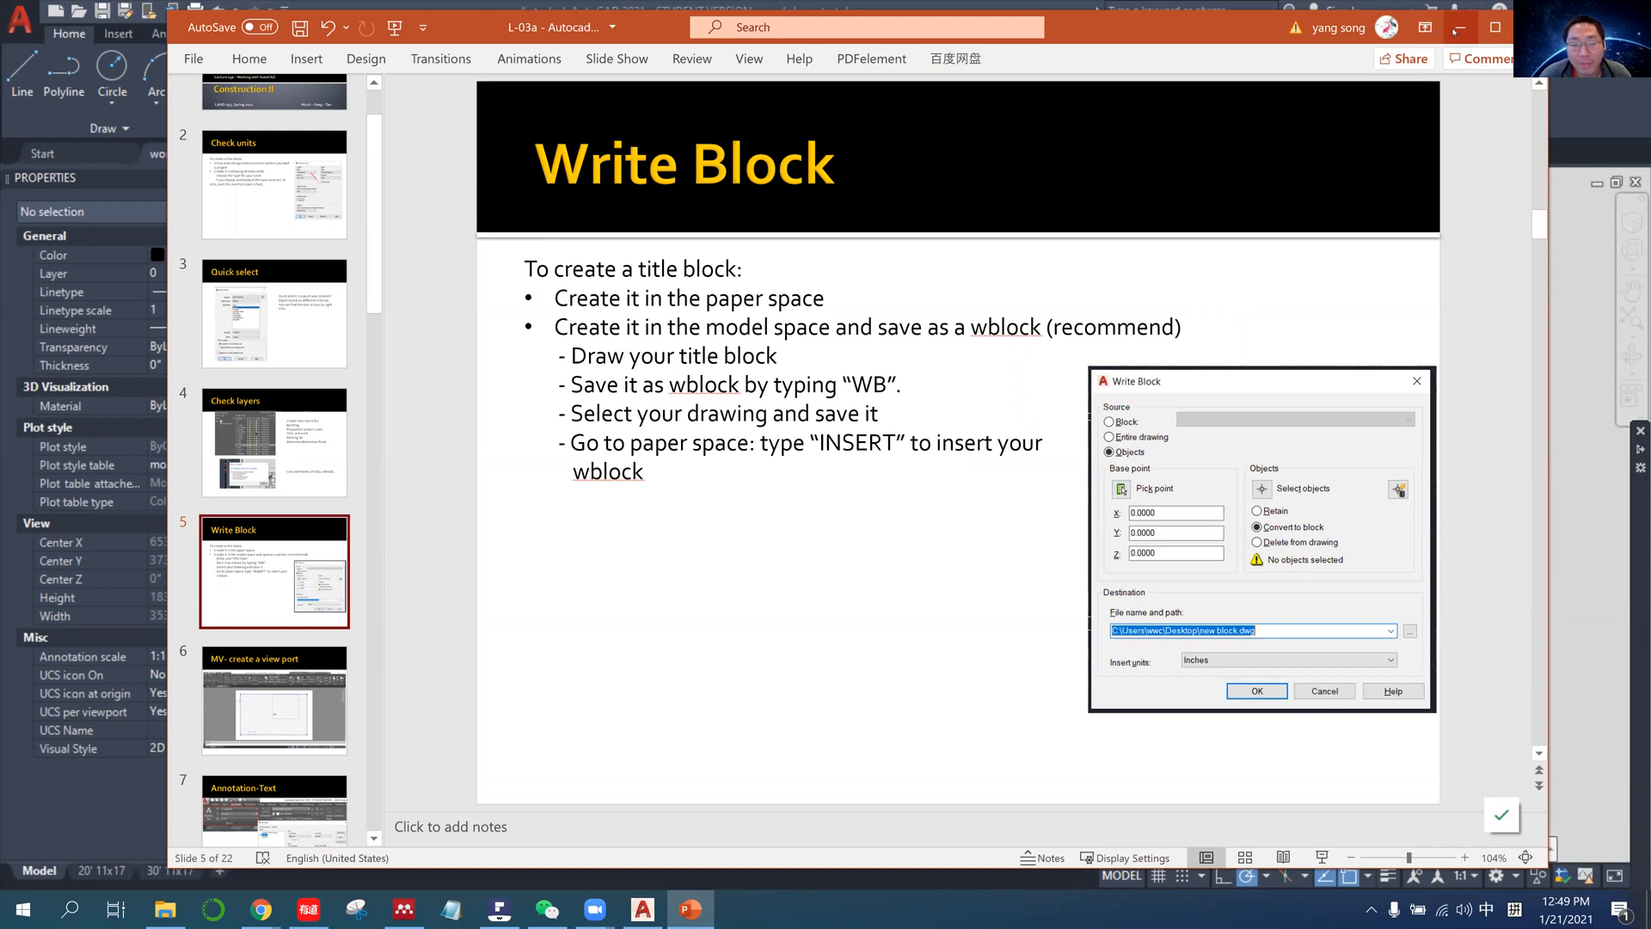
{"action": "left_click", "coordinate": [1457, 28]}
Select the outer title block border around the site plan and inspect its properties.
{"action": "scroll", "coordinate": [655, 379], "scroll_direction": "up", "scroll_amount": 2}
{"action": "left_click", "coordinate": [719, 440]}
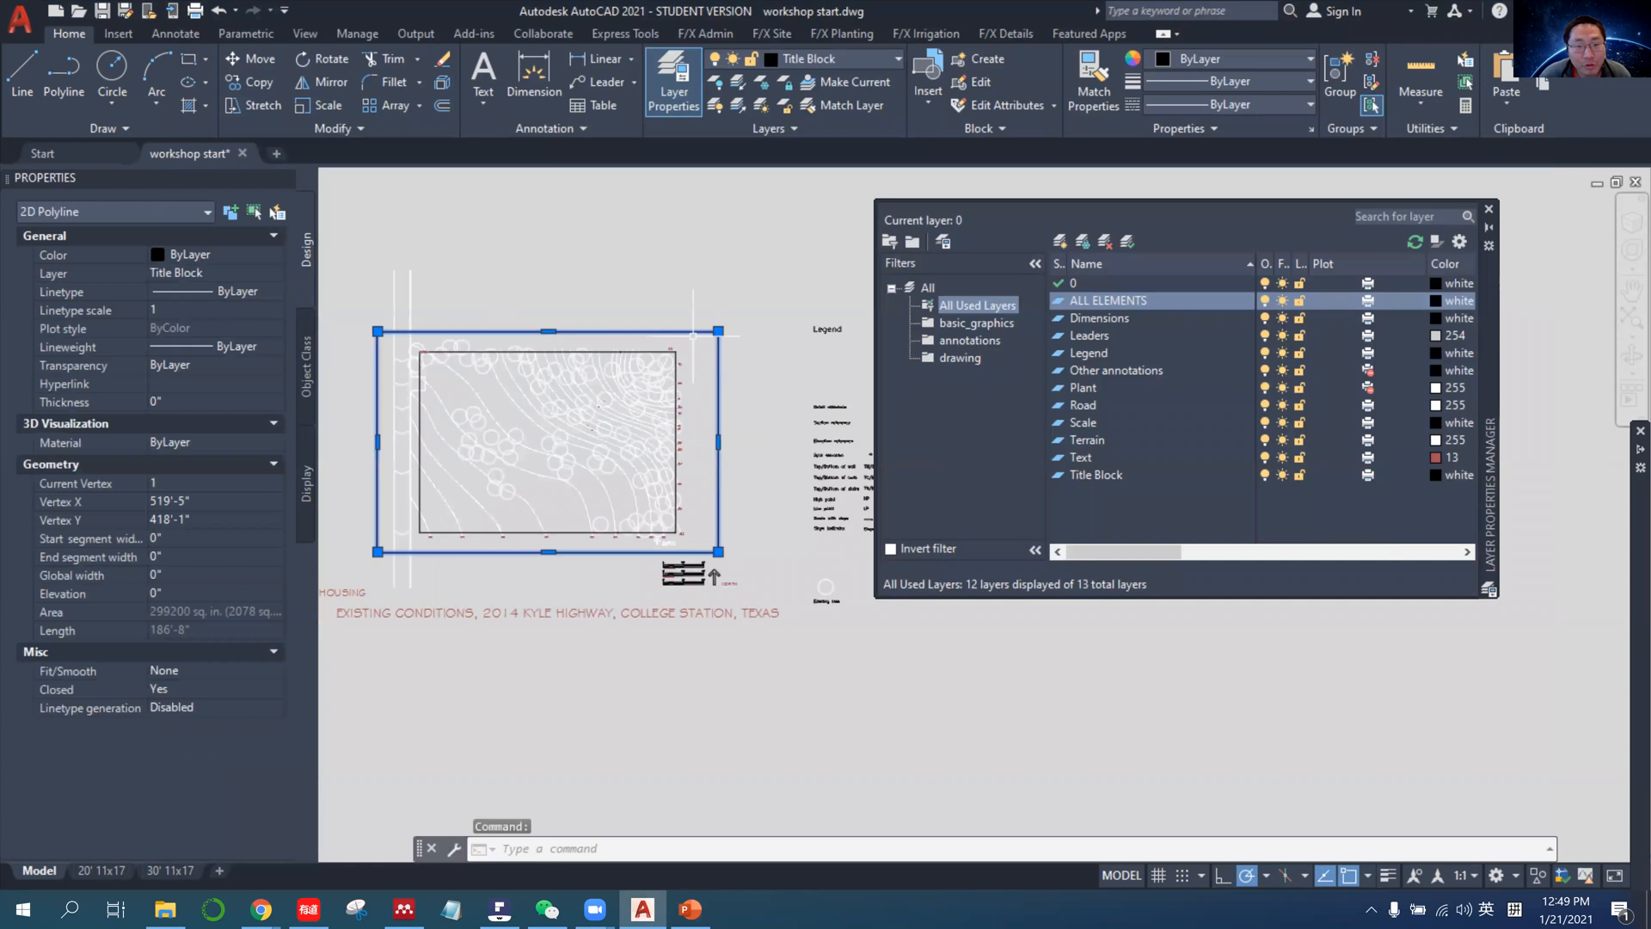
{"action": "scroll", "coordinate": [714, 430], "scroll_direction": "down", "scroll_amount": 1}
{"action": "scroll", "coordinate": [694, 367], "scroll_direction": "up", "scroll_amount": 1}
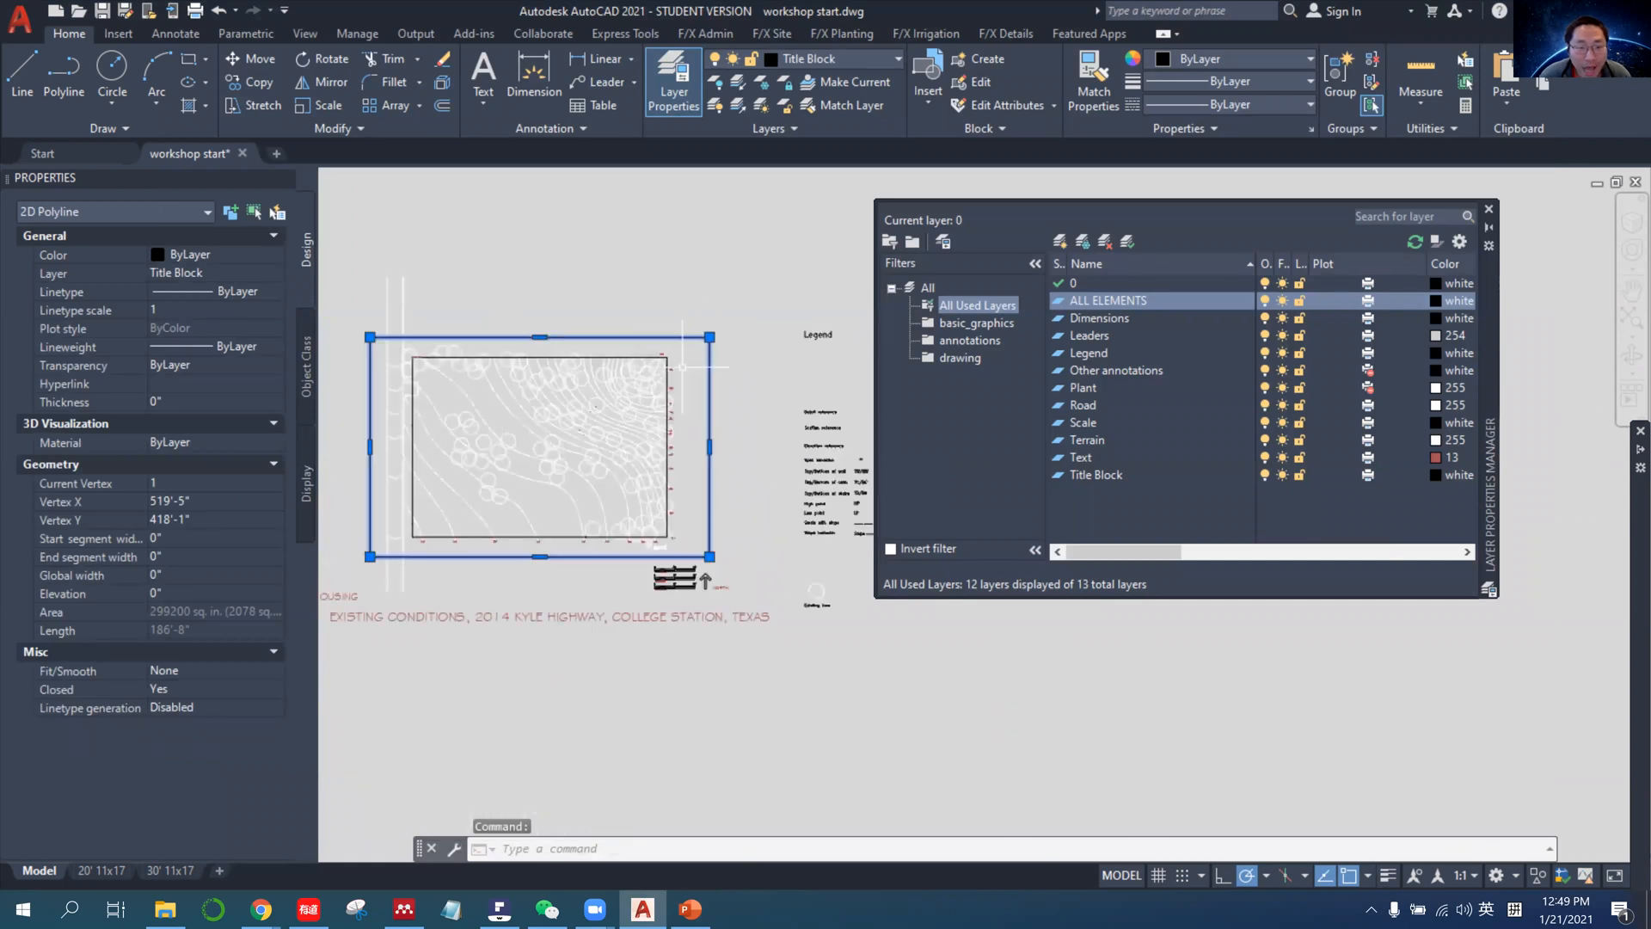
{"action": "left_click", "coordinate": [24, 73]}
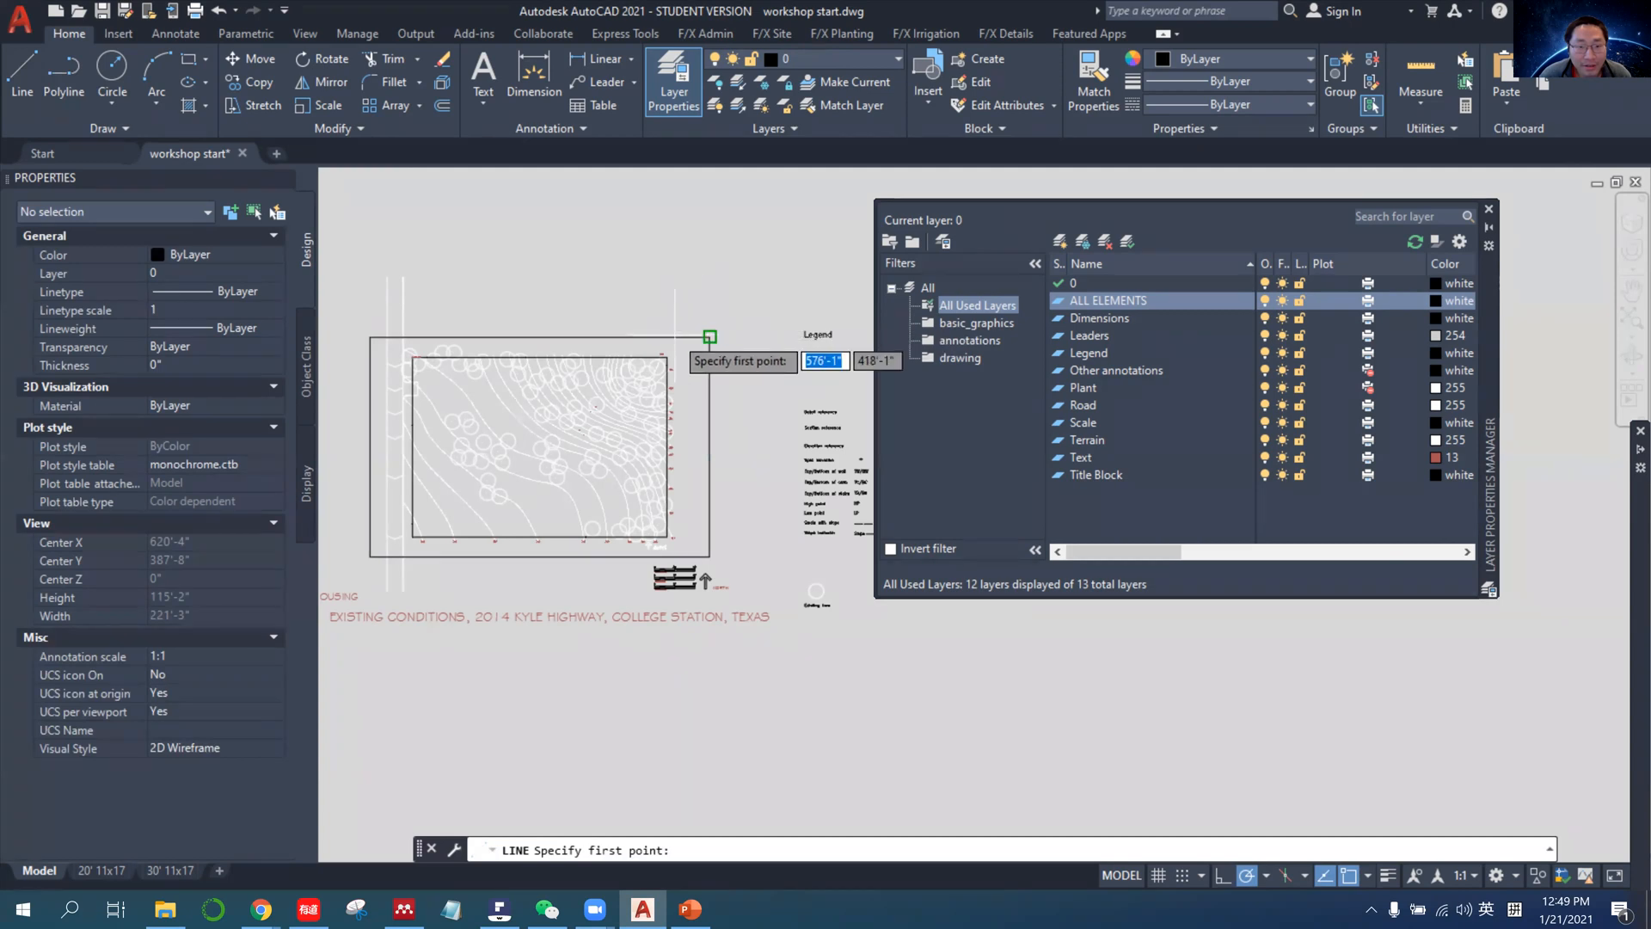
{"action": "scroll", "coordinate": [719, 320], "scroll_direction": "up", "scroll_amount": 2}
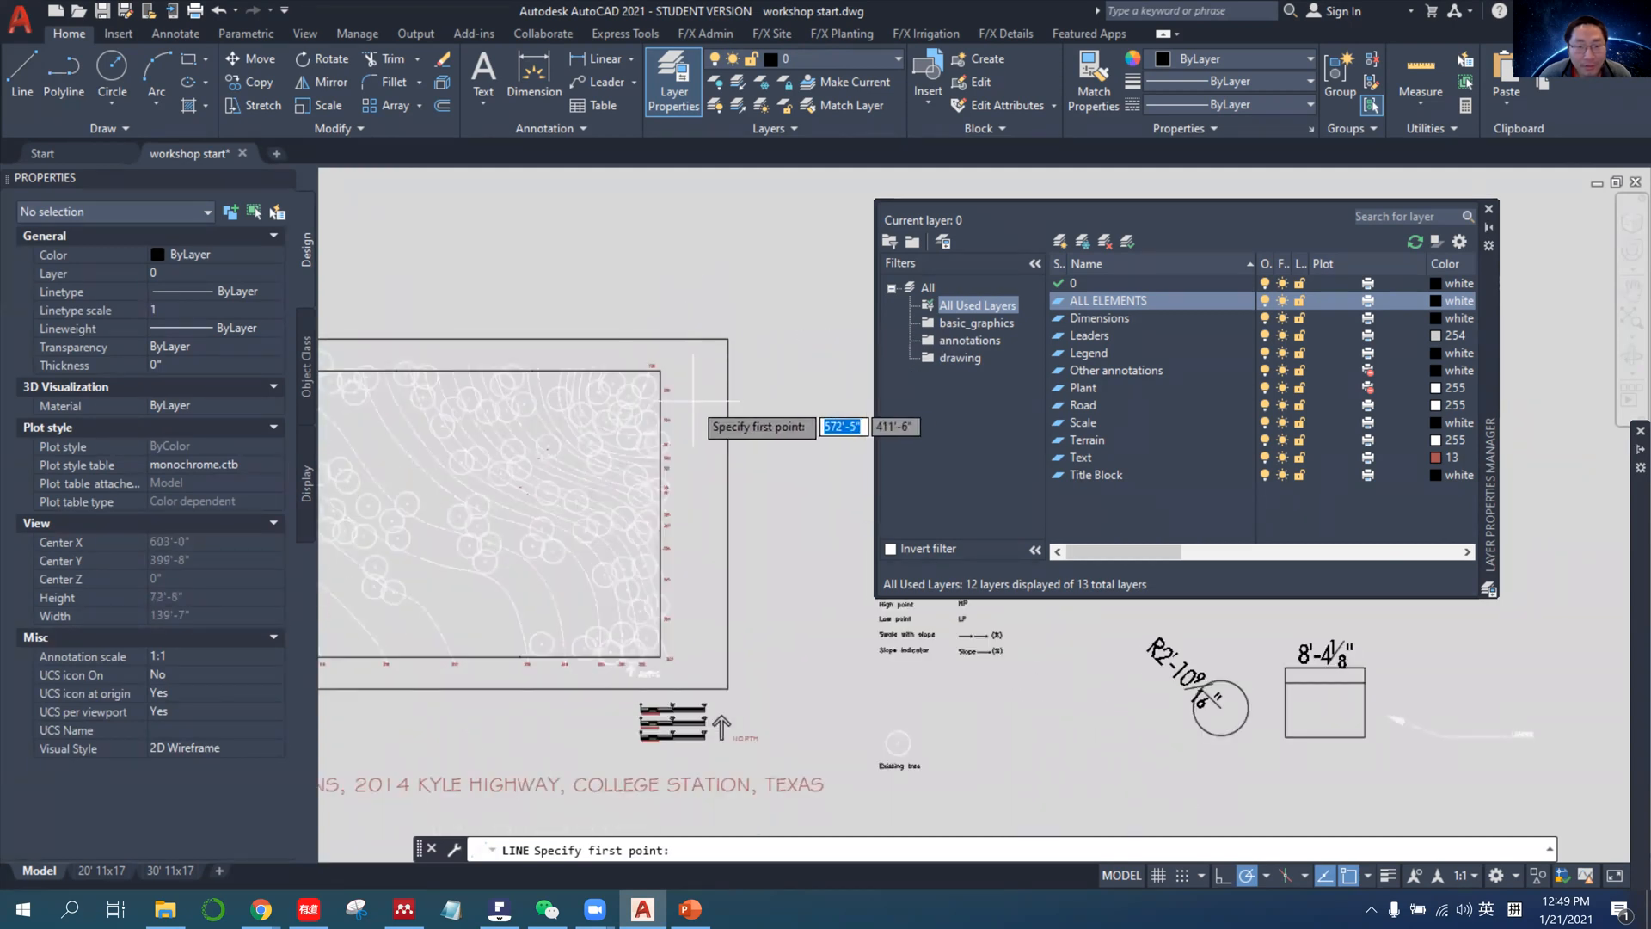
{"action": "left_click", "coordinate": [728, 340]}
{"action": "key", "text": "Escape"}
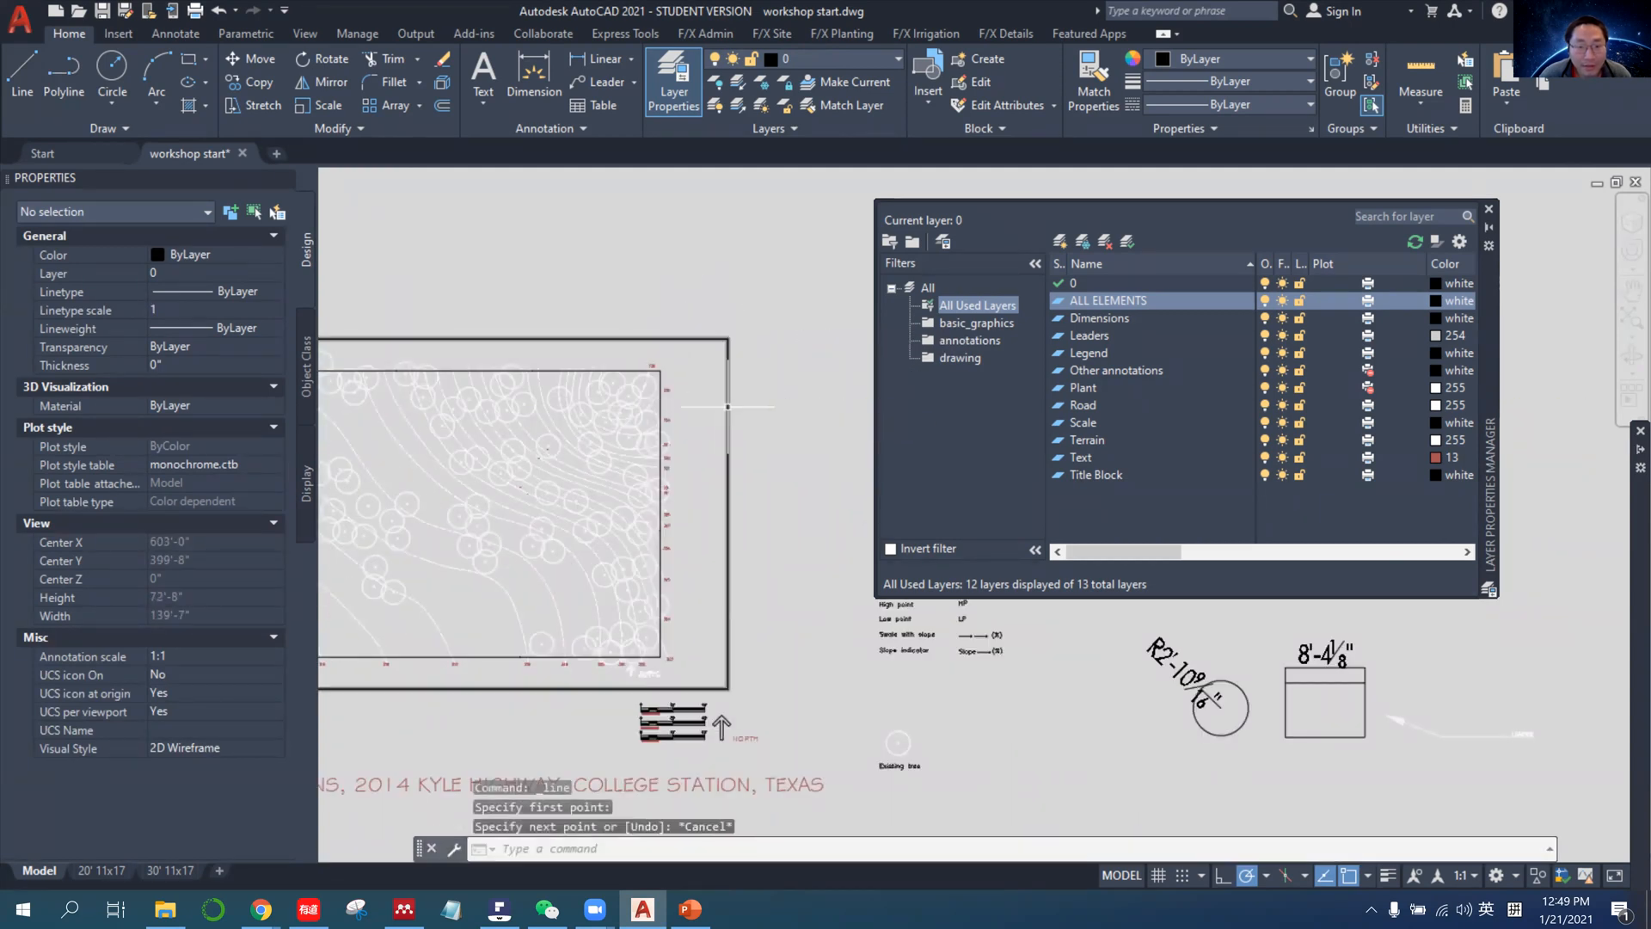
Check the outer border polyline against the Write Block slide in PowerPoint, return to AutoCAD, and clear the selection.
{"action": "left_click", "coordinate": [728, 399]}
{"action": "scroll", "coordinate": [770, 405], "scroll_direction": "down", "scroll_amount": 4}
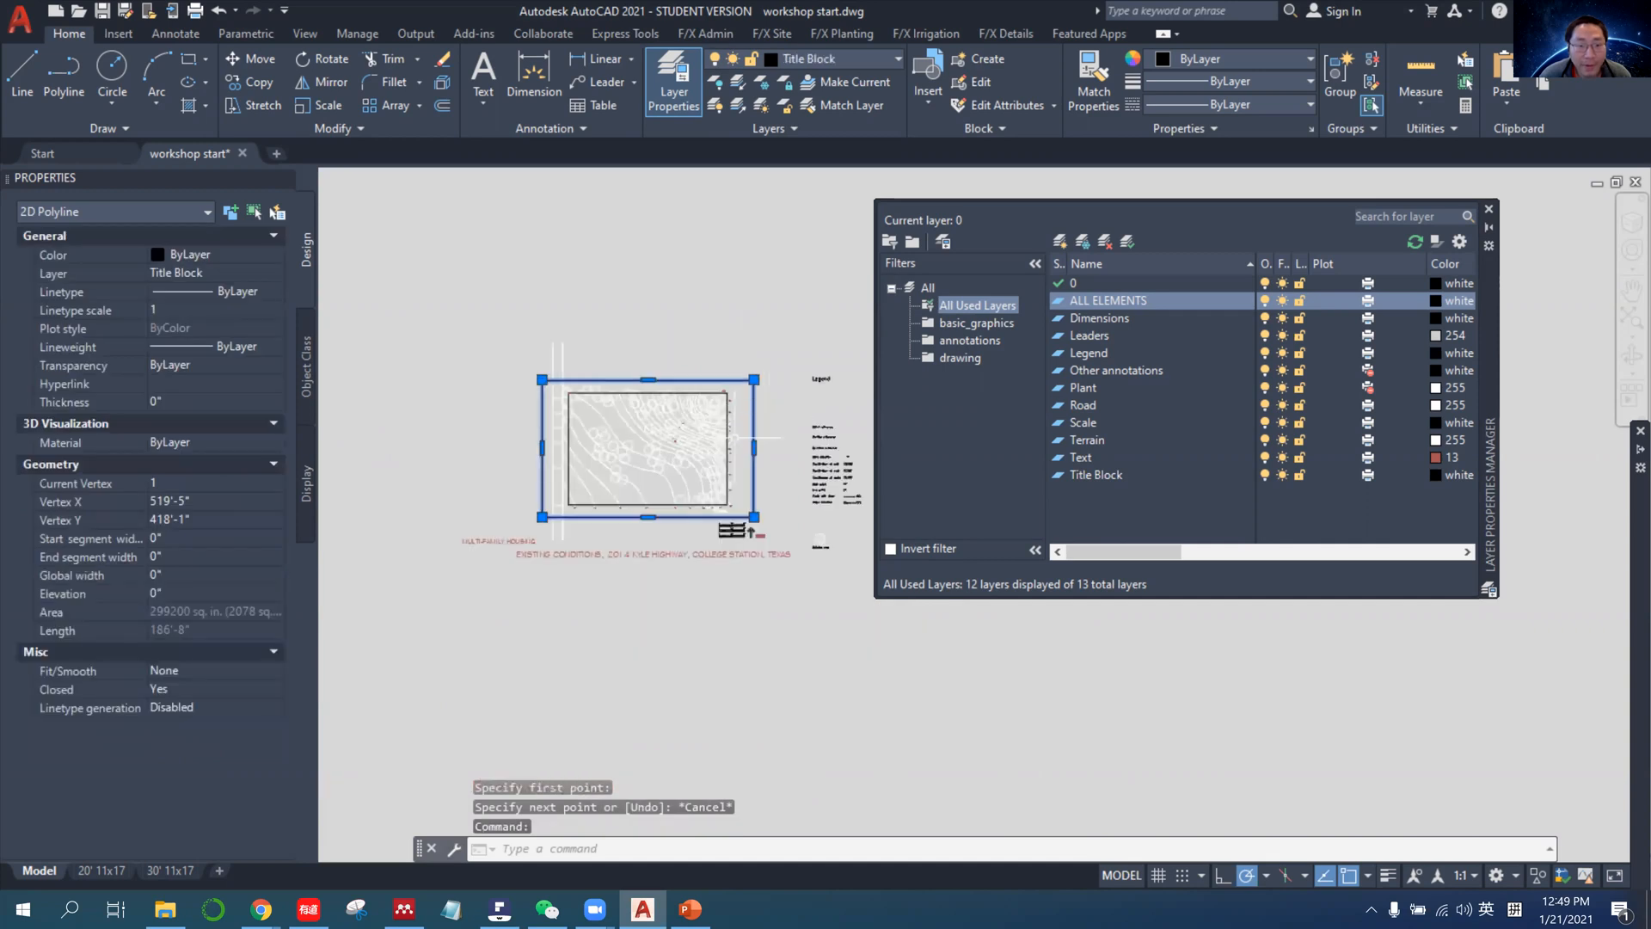
{"action": "left_click", "coordinate": [692, 913]}
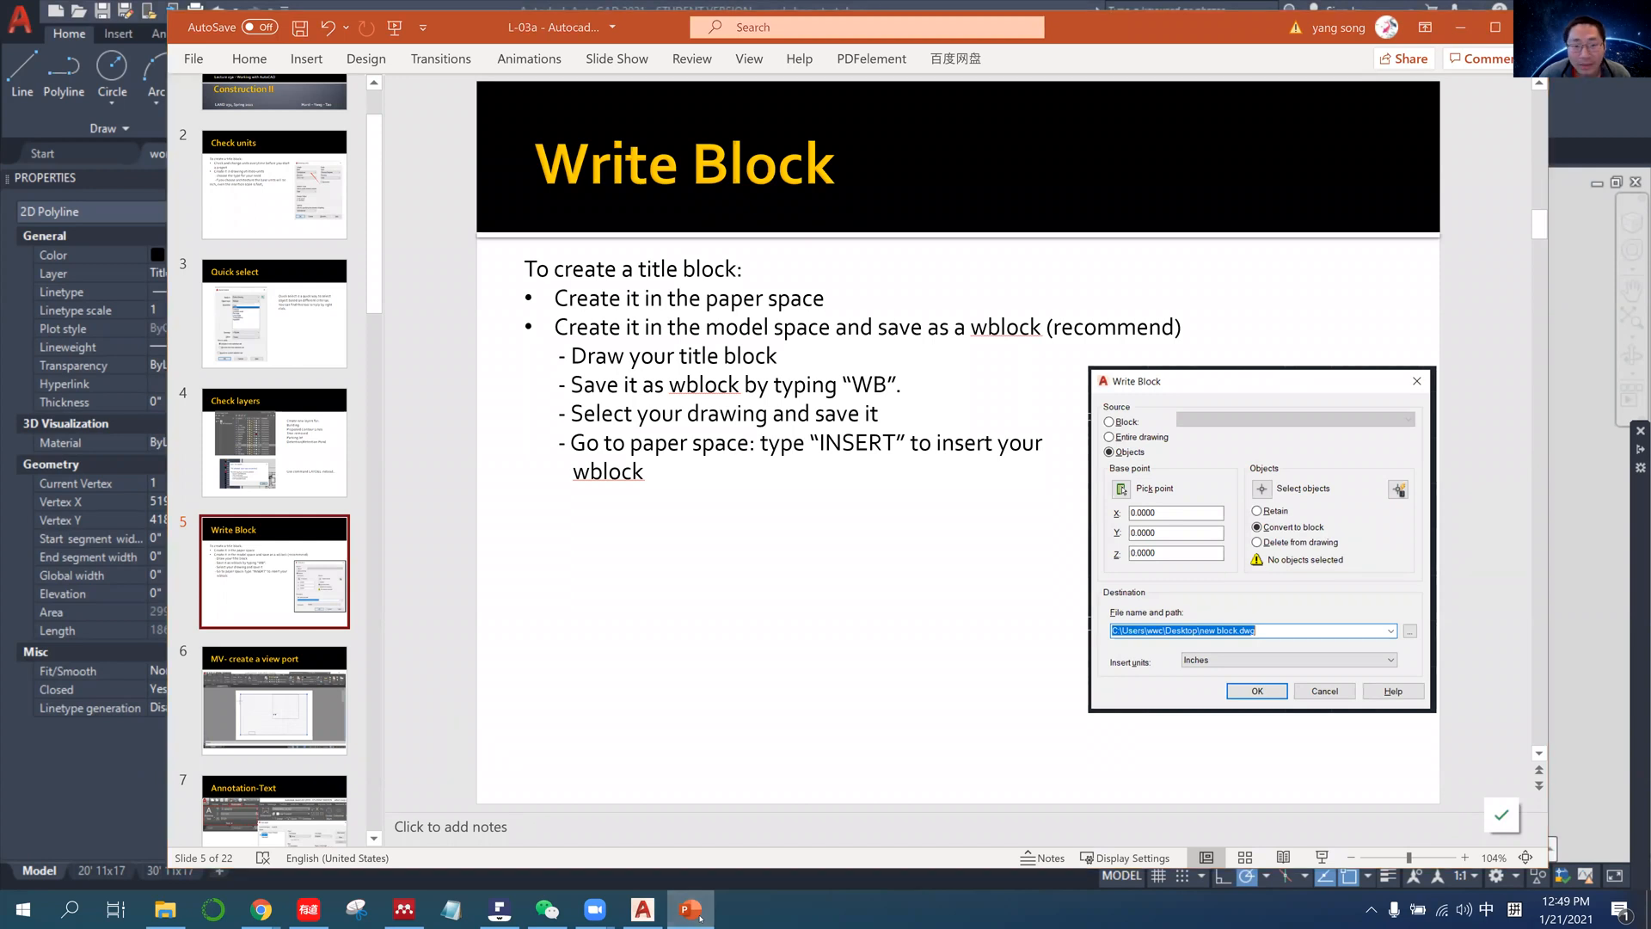
{"action": "left_click", "coordinate": [692, 912]}
{"action": "key", "text": "Escape"}
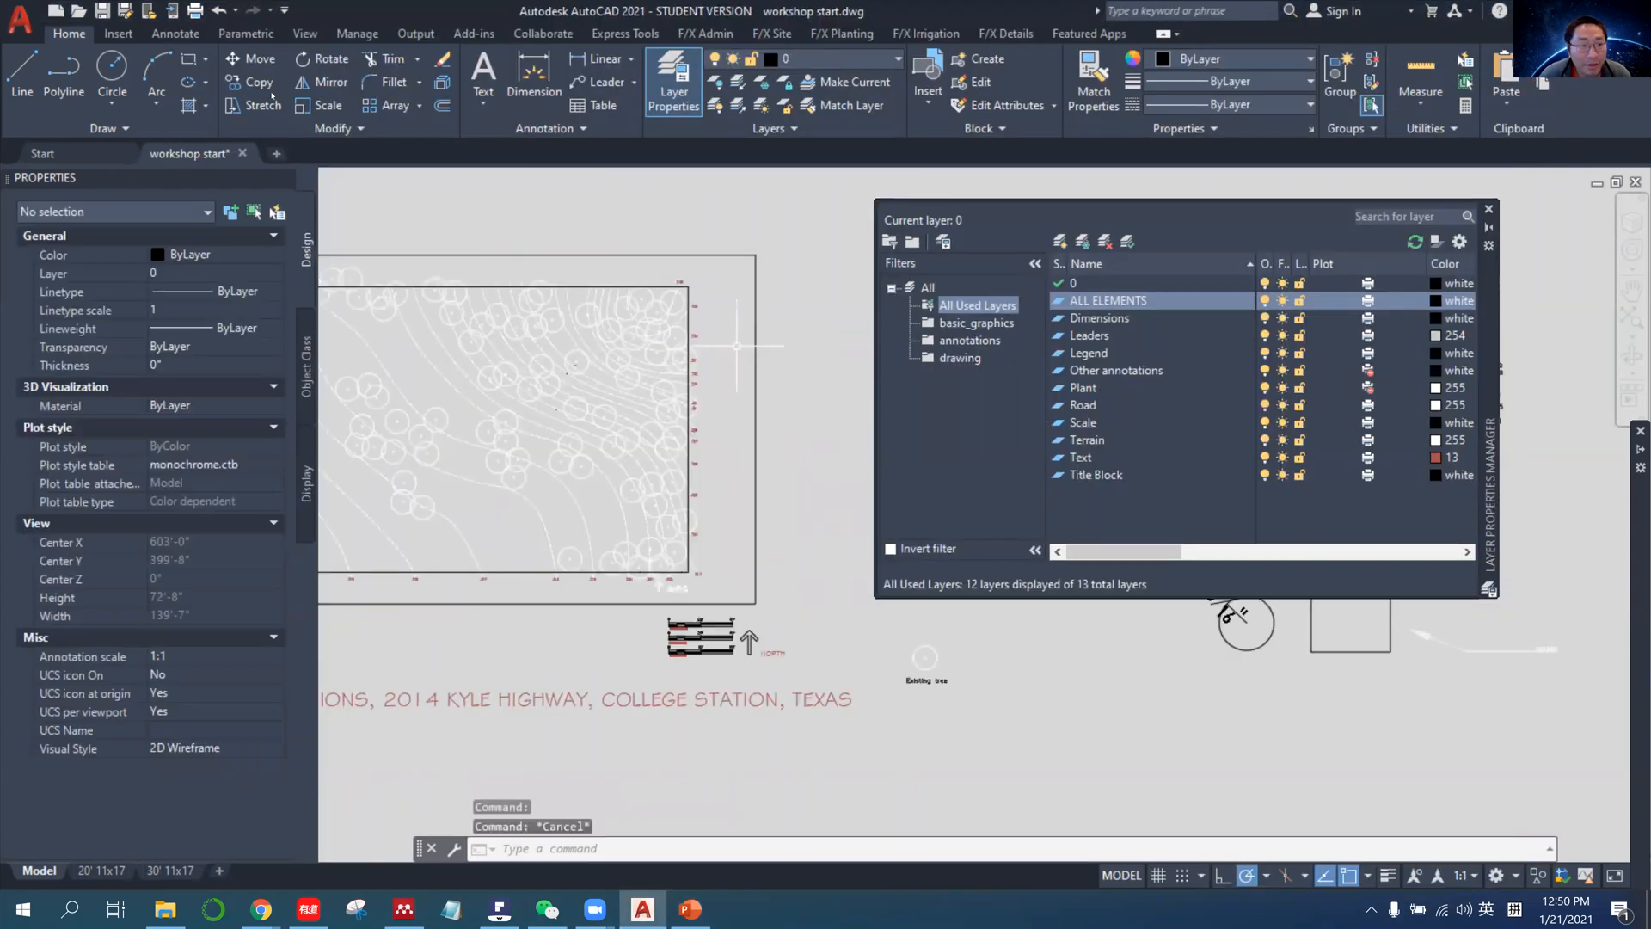
Draw a tall, narrow rectangle in the gap between the site plan frame and the border's right edge.
{"action": "left_click", "coordinate": [189, 59]}
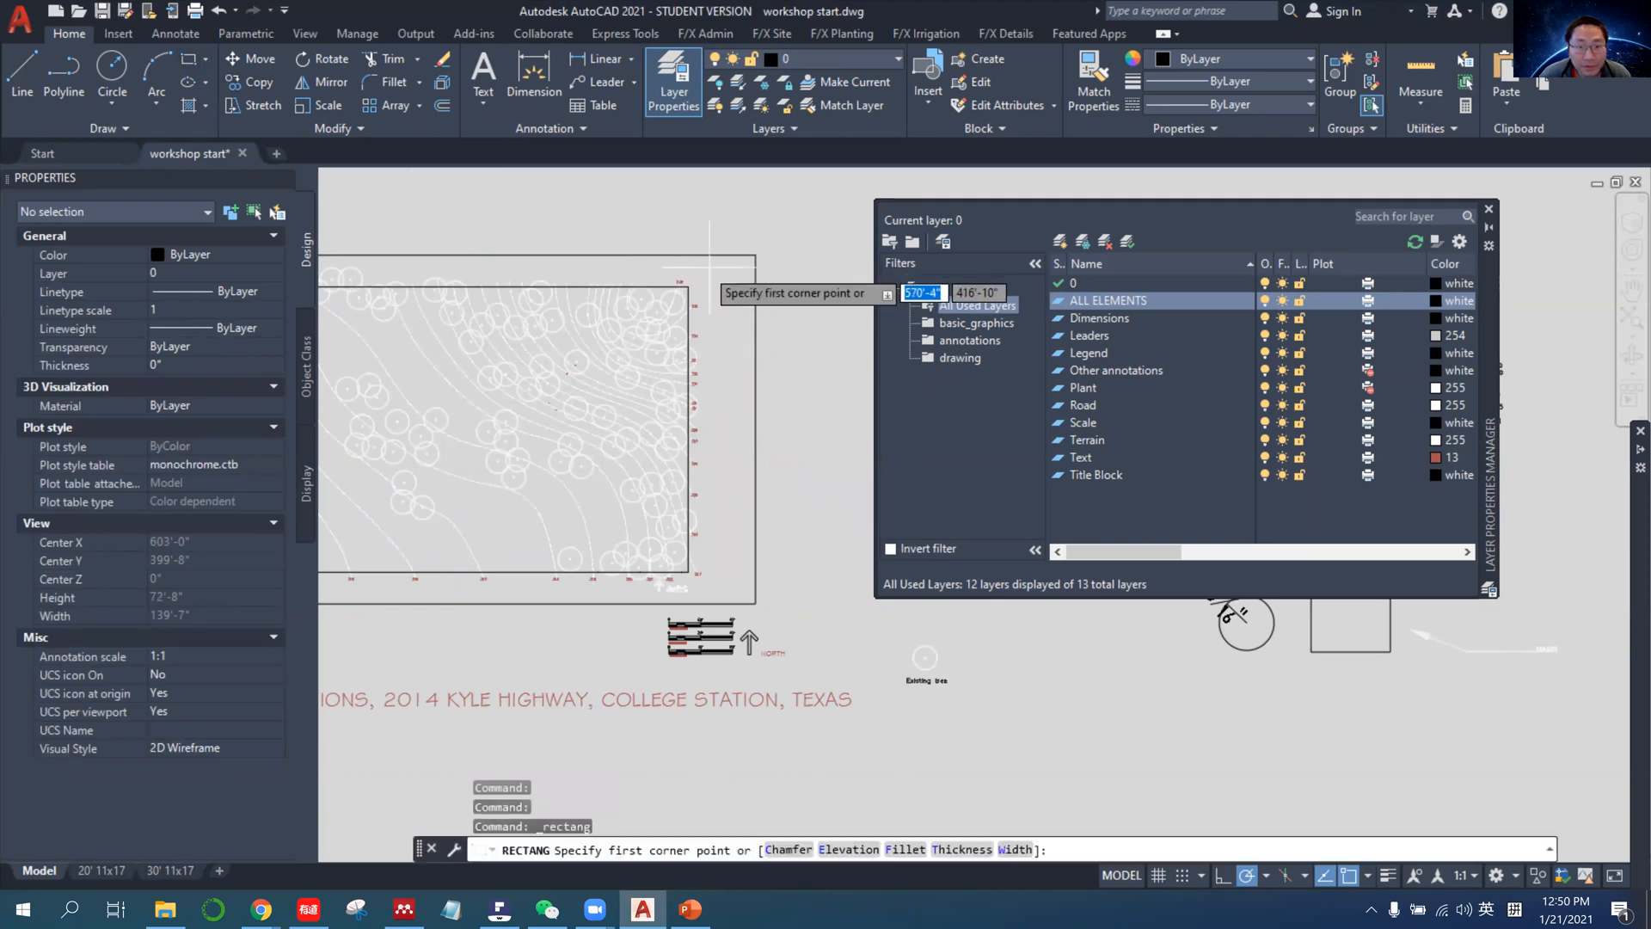
{"action": "scroll", "coordinate": [717, 288], "scroll_direction": "up", "scroll_amount": 6}
{"action": "left_click", "coordinate": [711, 227]}
{"action": "scroll", "coordinate": [711, 457], "scroll_direction": "down", "scroll_amount": 7}
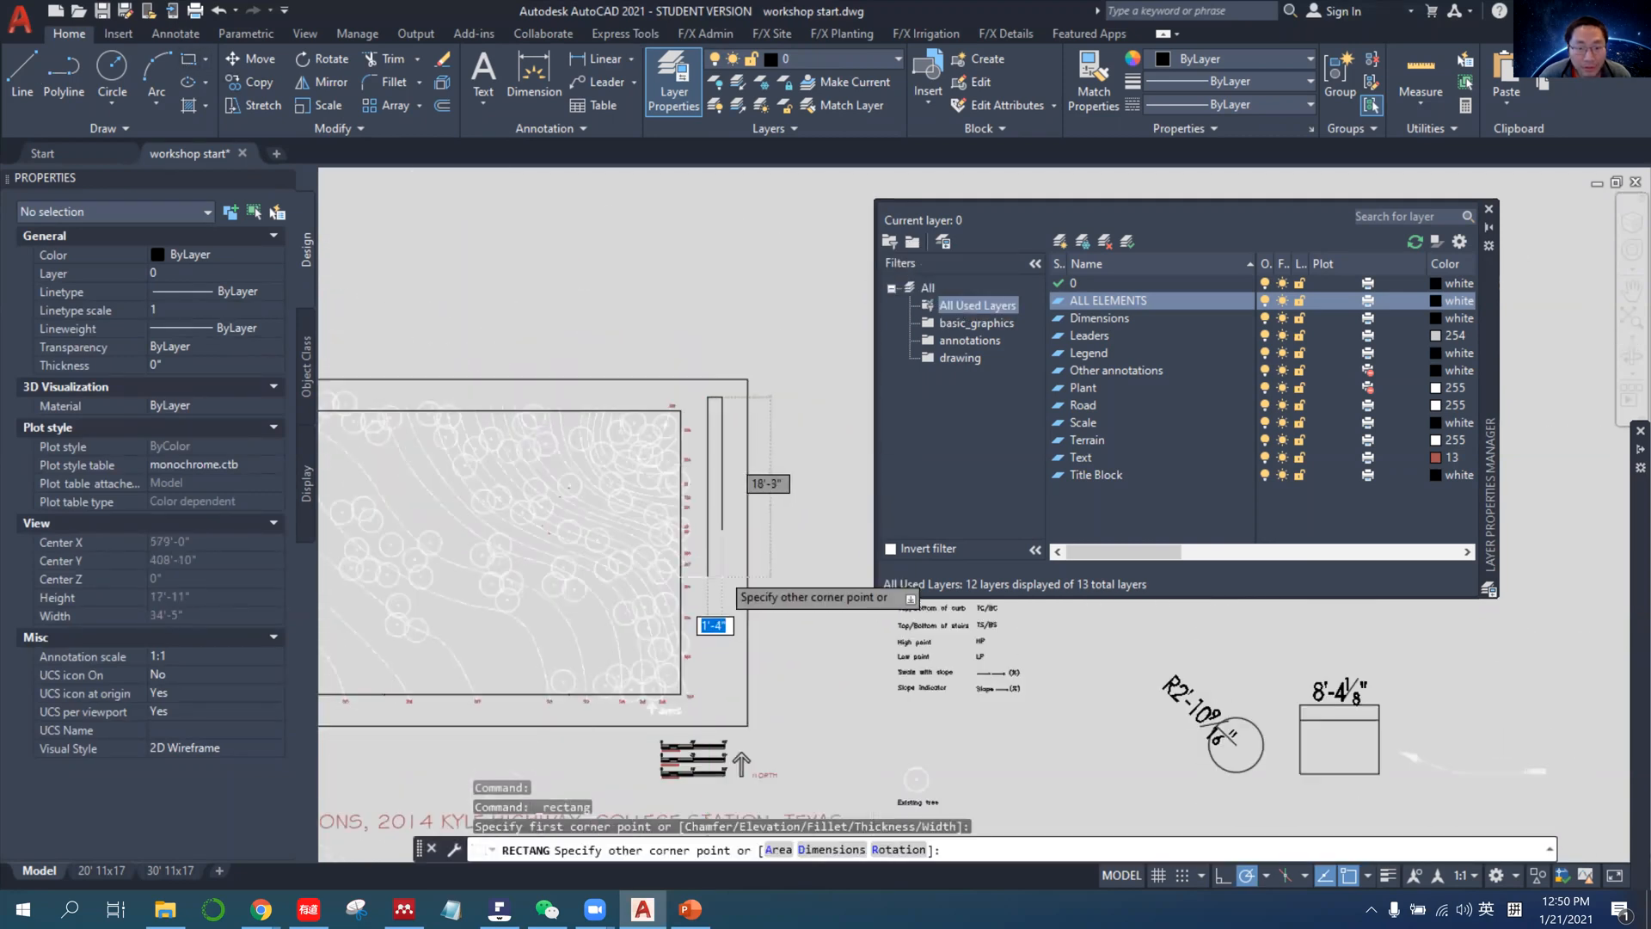
{"action": "scroll", "coordinate": [757, 713], "scroll_direction": "up", "scroll_amount": 2}
{"action": "scroll", "coordinate": [758, 712], "scroll_direction": "up", "scroll_amount": 7}
{"action": "left_click", "coordinate": [738, 796]}
{"action": "scroll", "coordinate": [738, 796], "scroll_direction": "down", "scroll_amount": 6}
{"action": "scroll", "coordinate": [741, 418], "scroll_direction": "down", "scroll_amount": 2}
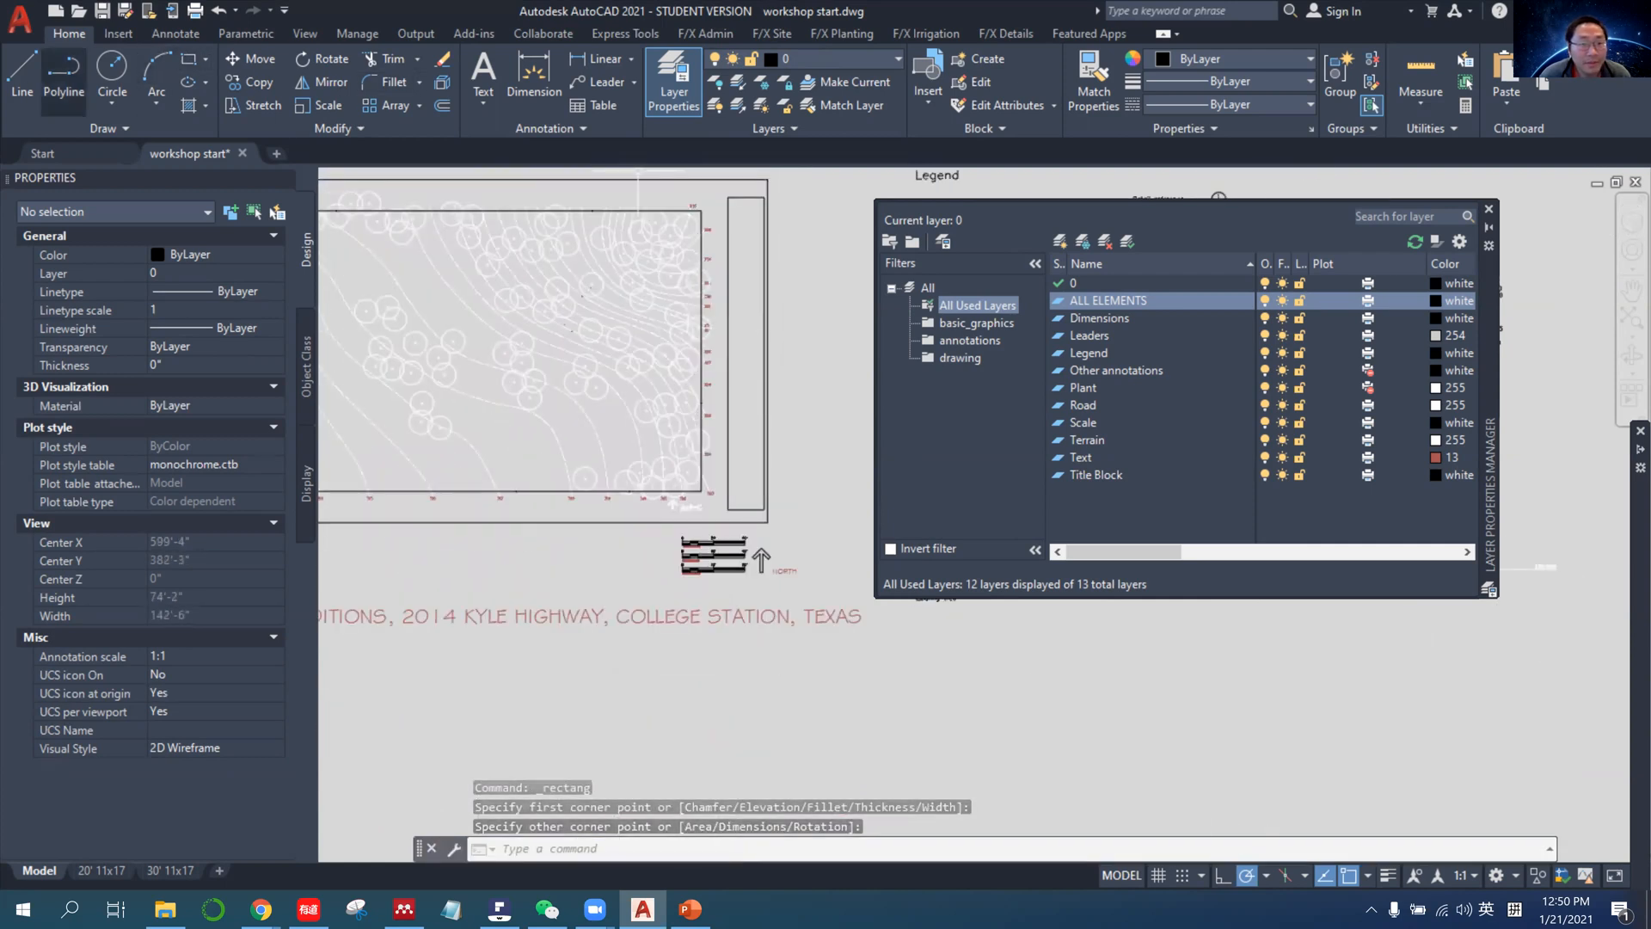
Draw a horizontal line across the narrow rectangle from the midpoint of its left edge to the midpoint of its right edge.
{"action": "left_click", "coordinate": [23, 73]}
{"action": "scroll", "coordinate": [720, 350], "scroll_direction": "up", "scroll_amount": 4}
{"action": "left_click", "coordinate": [740, 359]}
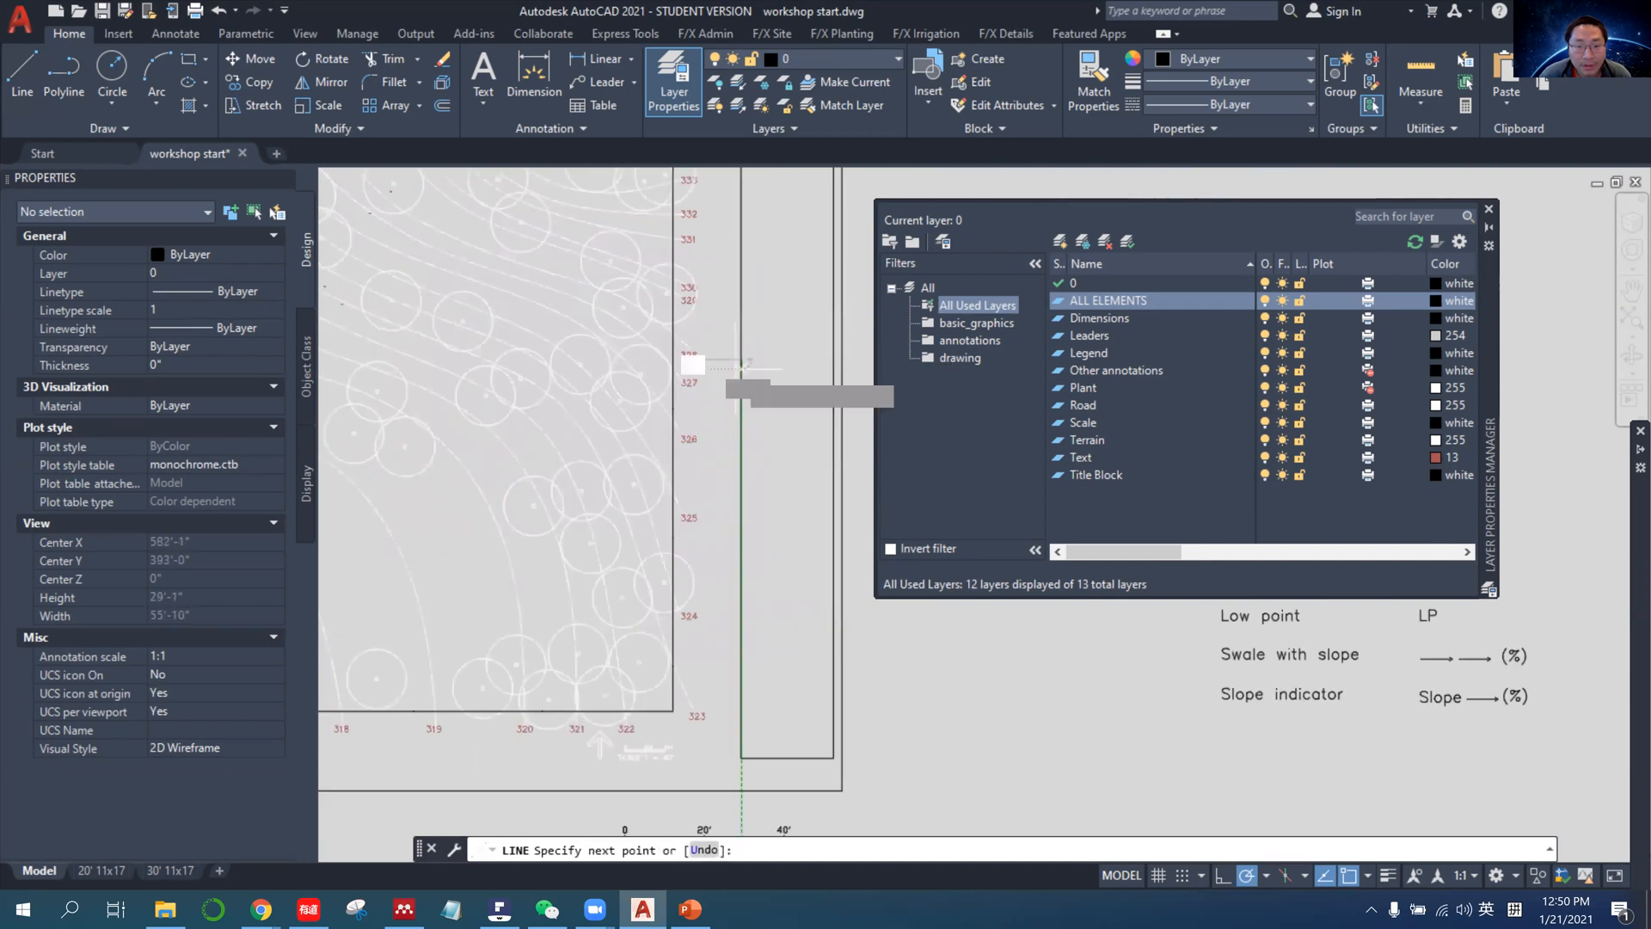
{"action": "left_click", "coordinate": [832, 360]}
{"action": "key", "text": "Return"}
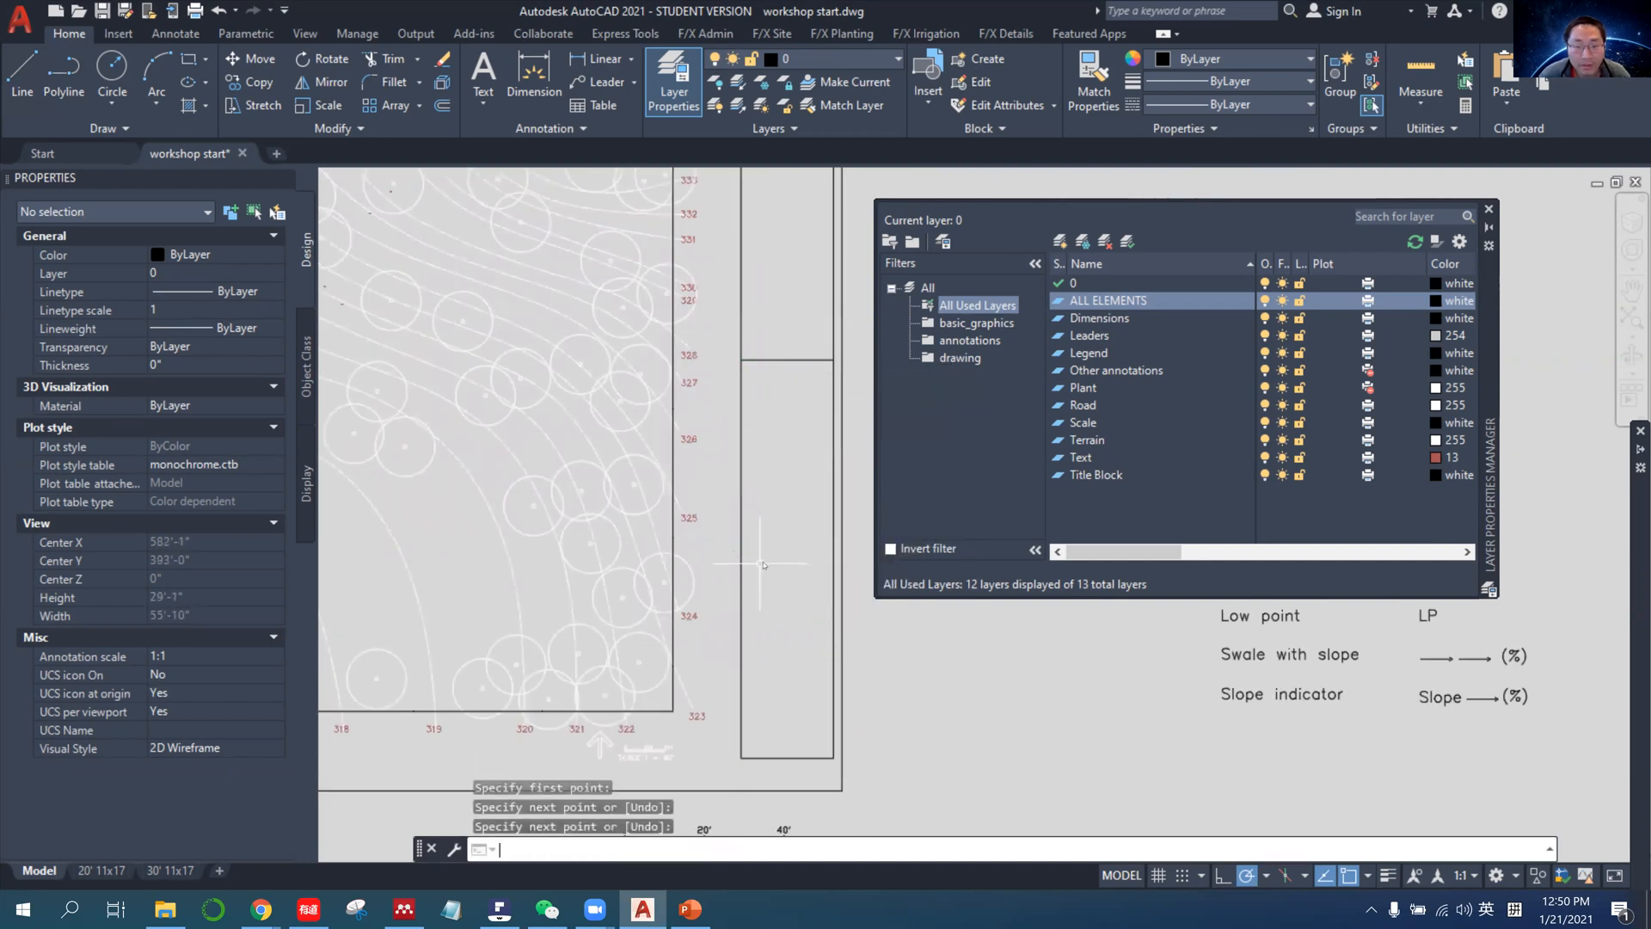
Start another line and set the running object snaps with Midpoint off and Nearest on.
{"action": "key", "text": "Return"}
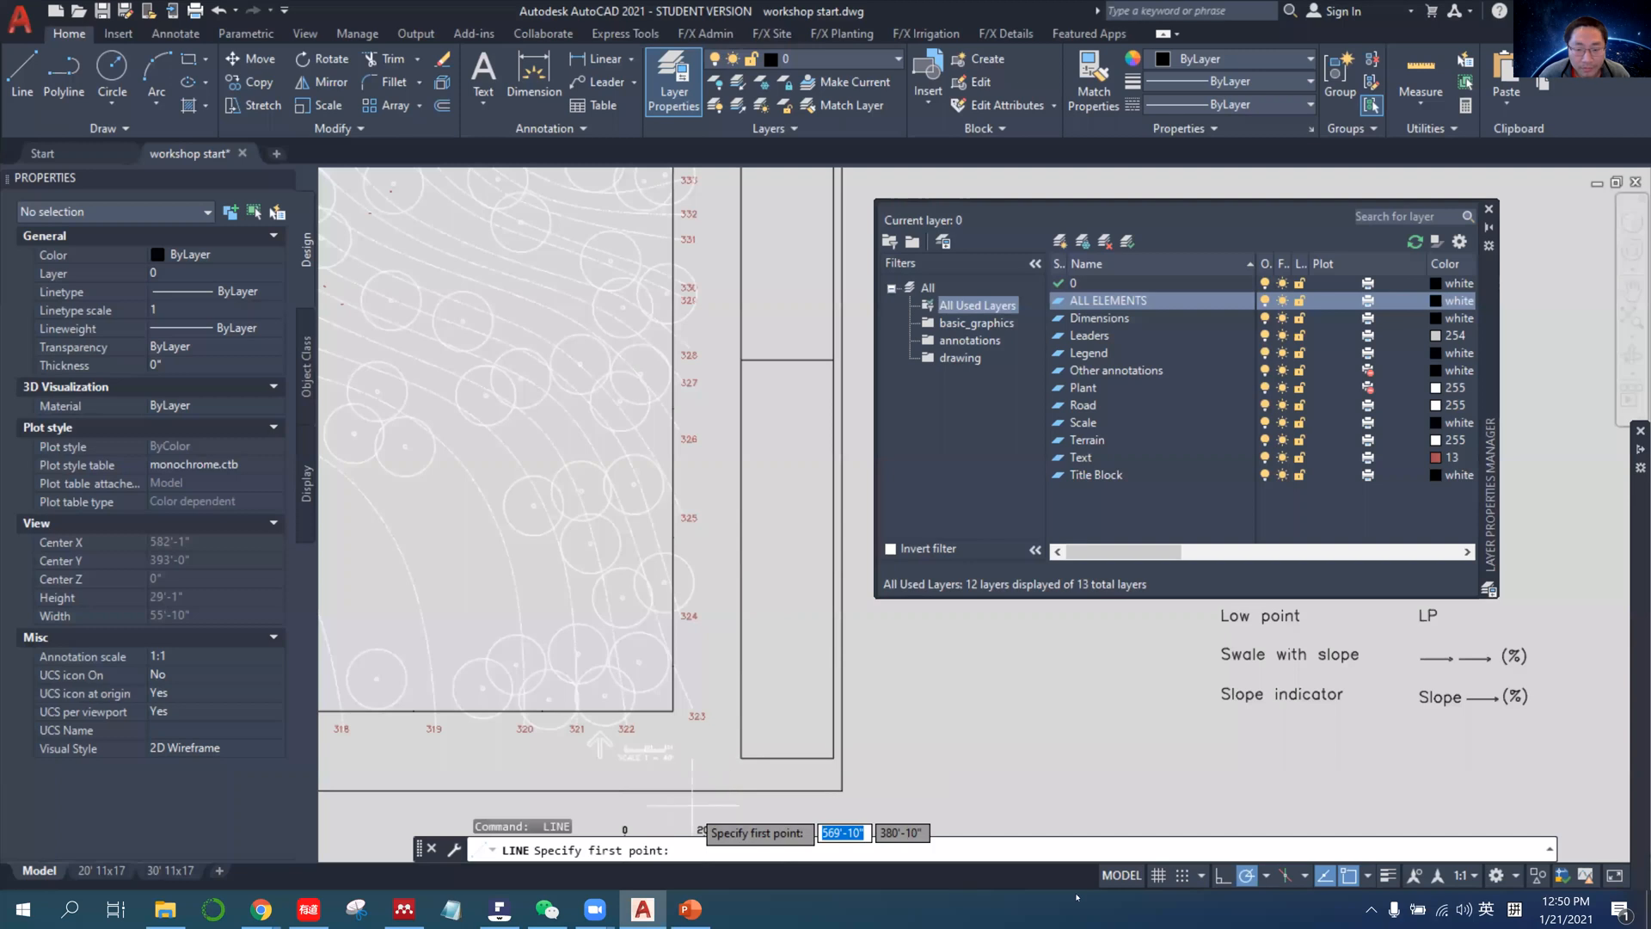
{"action": "left_click", "coordinate": [1357, 878]}
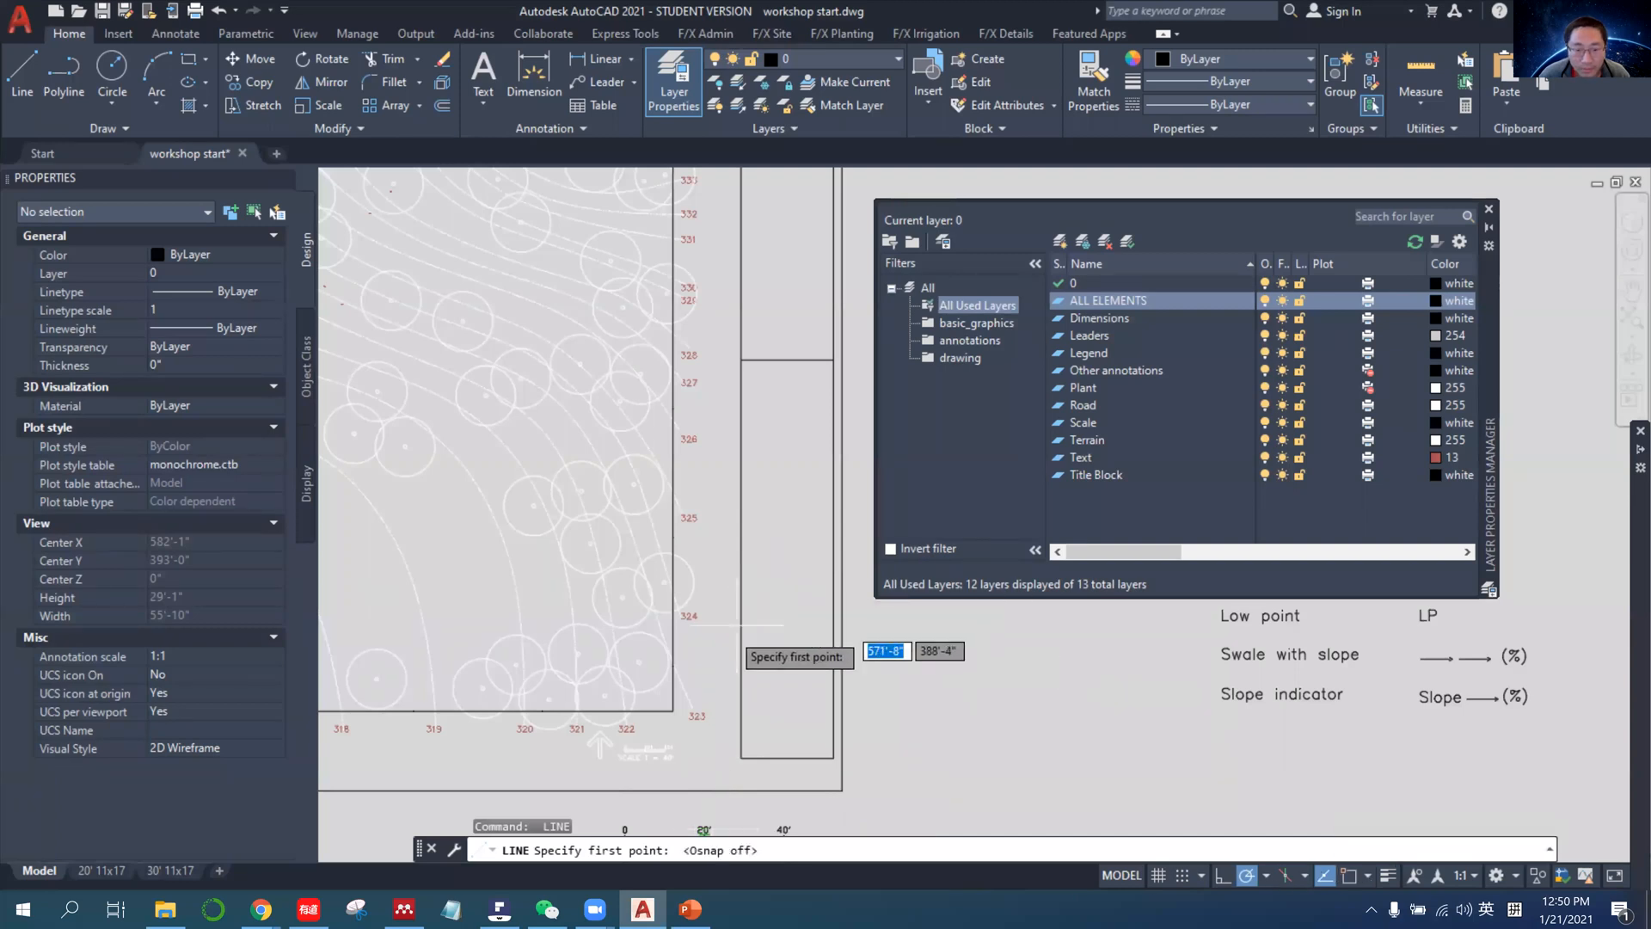
{"action": "left_click", "coordinate": [1345, 878]}
{"action": "left_click", "coordinate": [1367, 876]}
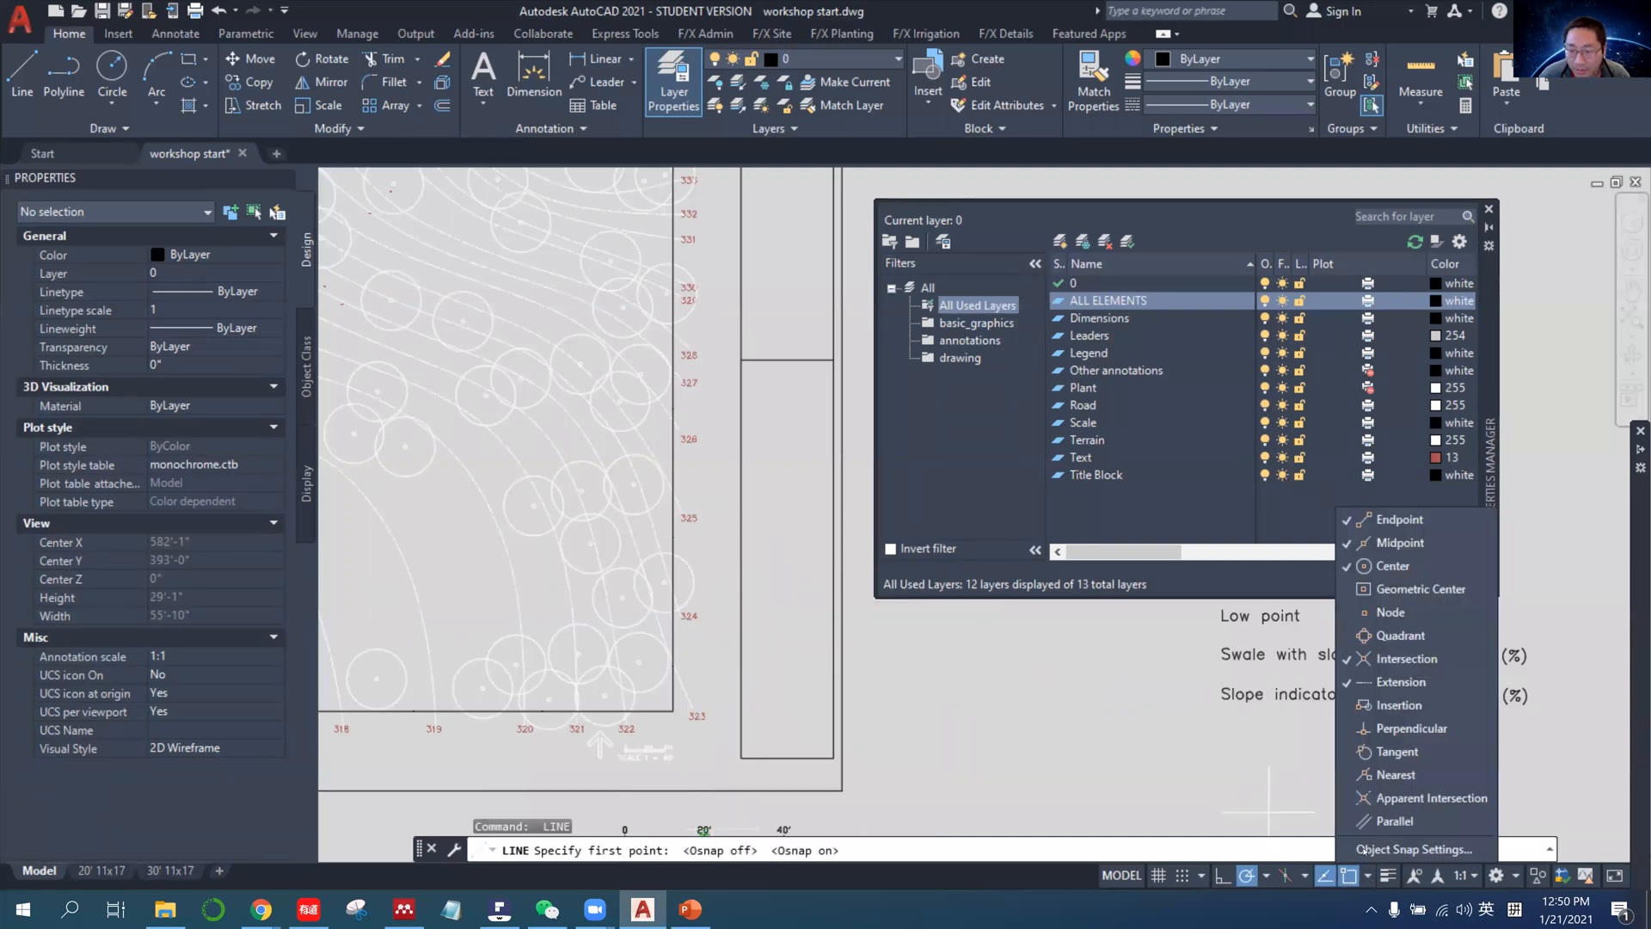
{"action": "left_click", "coordinate": [1400, 543]}
{"action": "left_click", "coordinate": [1410, 777]}
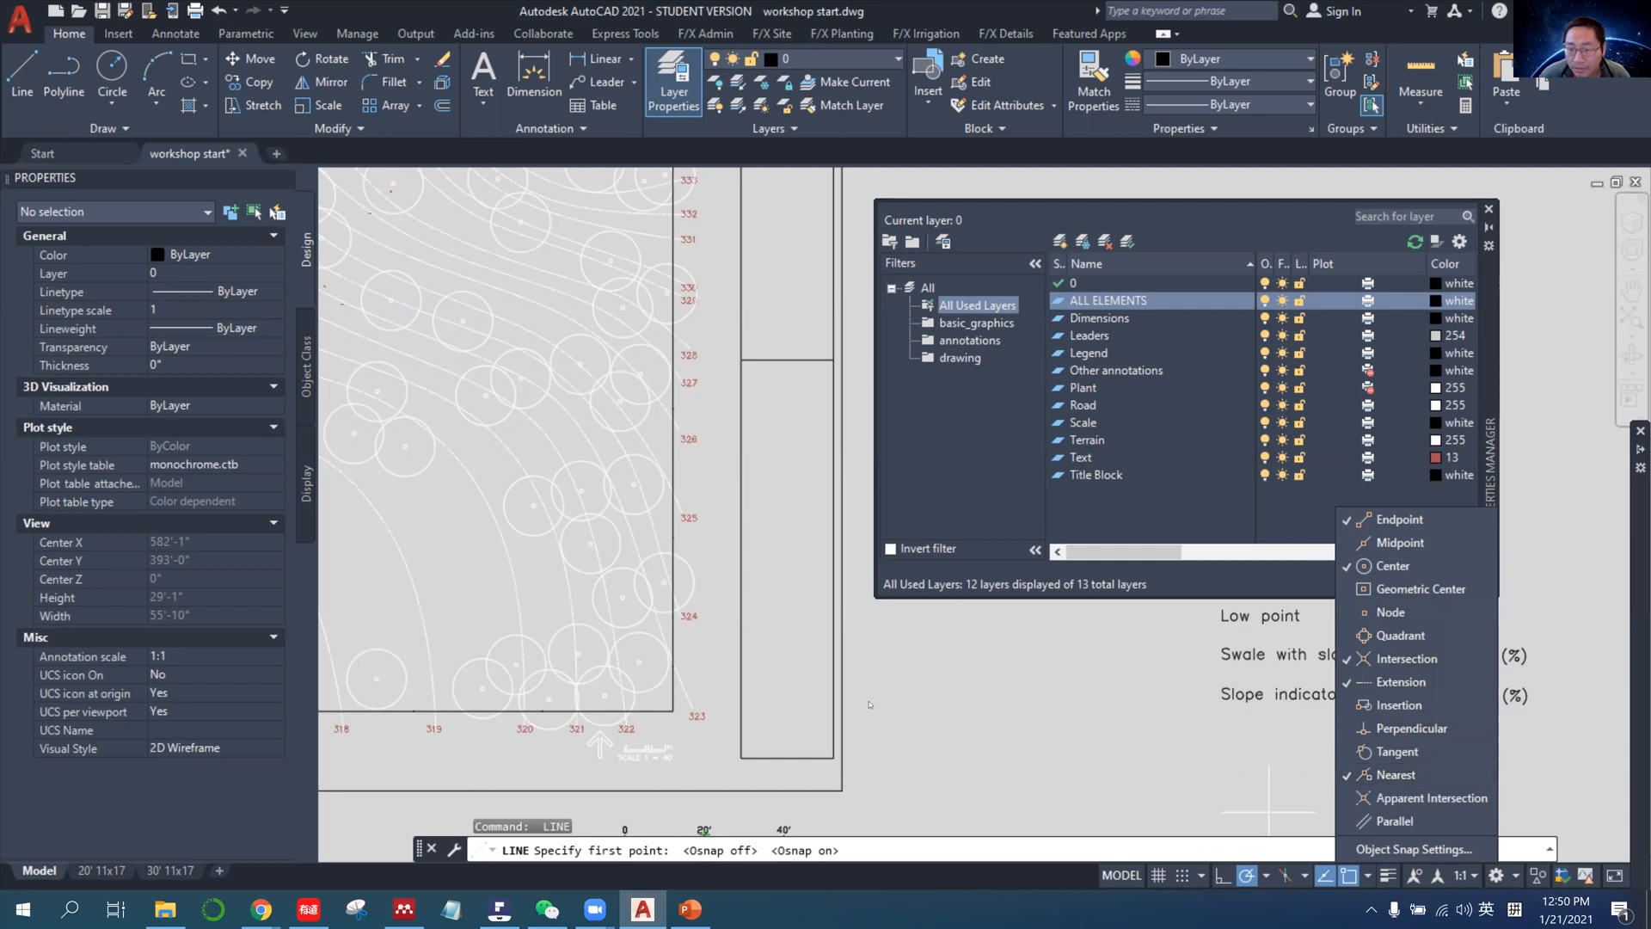
Draw a dividing line across the narrow rectangle near its lower end, from its left edge to its right edge.
{"action": "left_click", "coordinate": [741, 651]}
{"action": "left_click", "coordinate": [834, 653]}
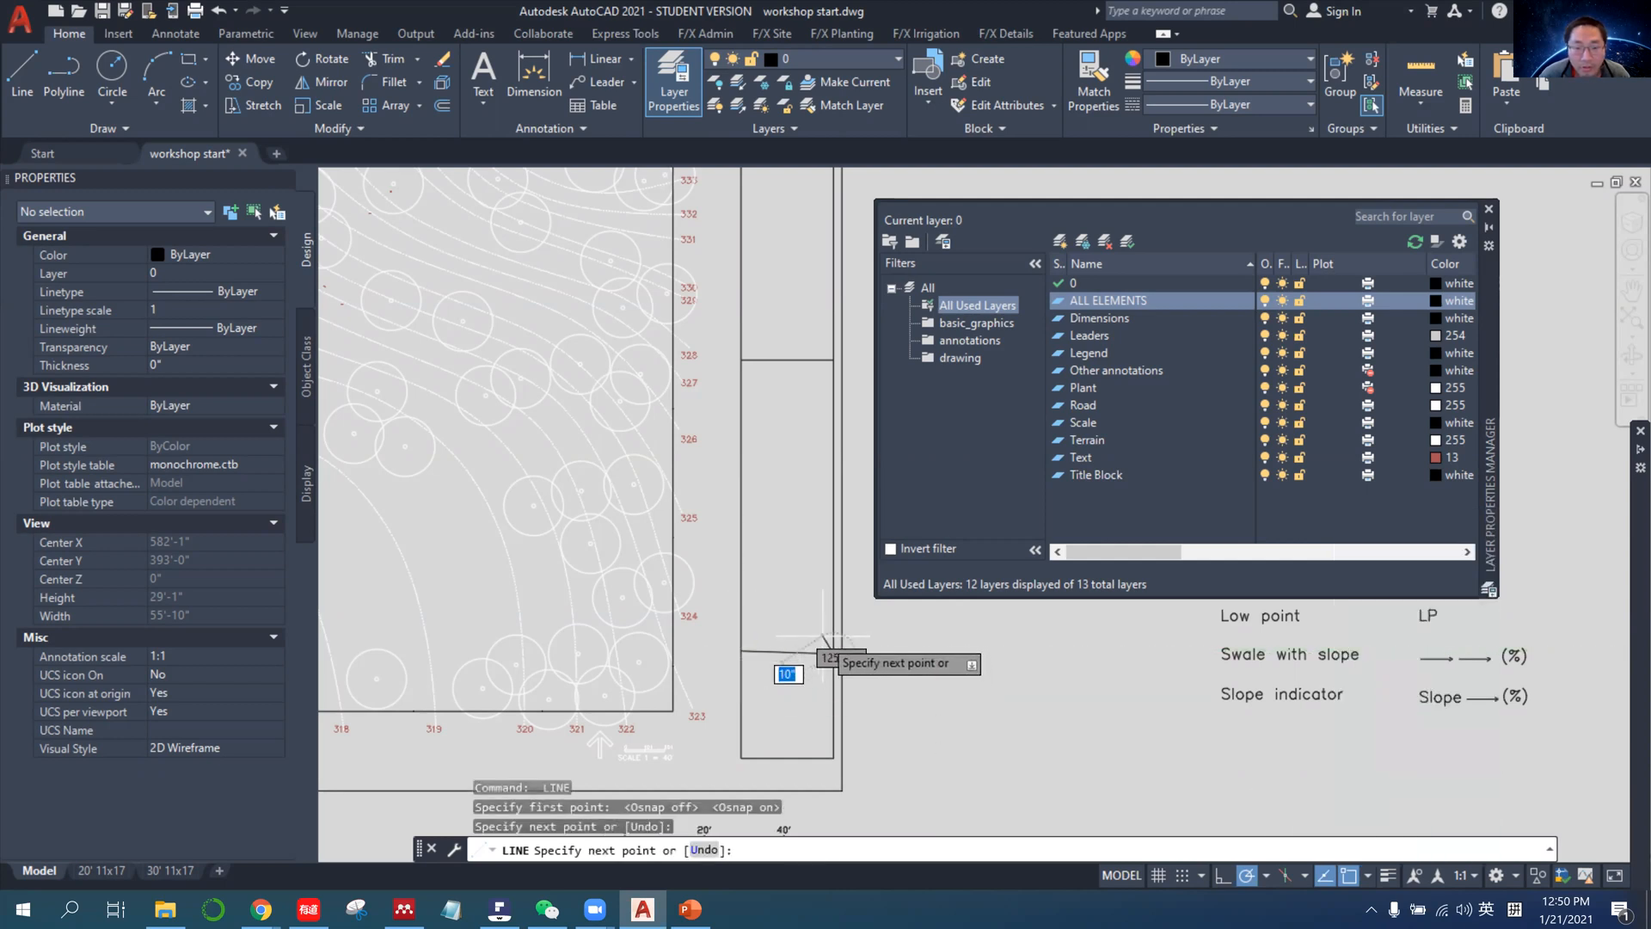
{"action": "key", "text": "Return"}
{"action": "scroll", "coordinate": [806, 535], "scroll_direction": "down", "scroll_amount": 5}
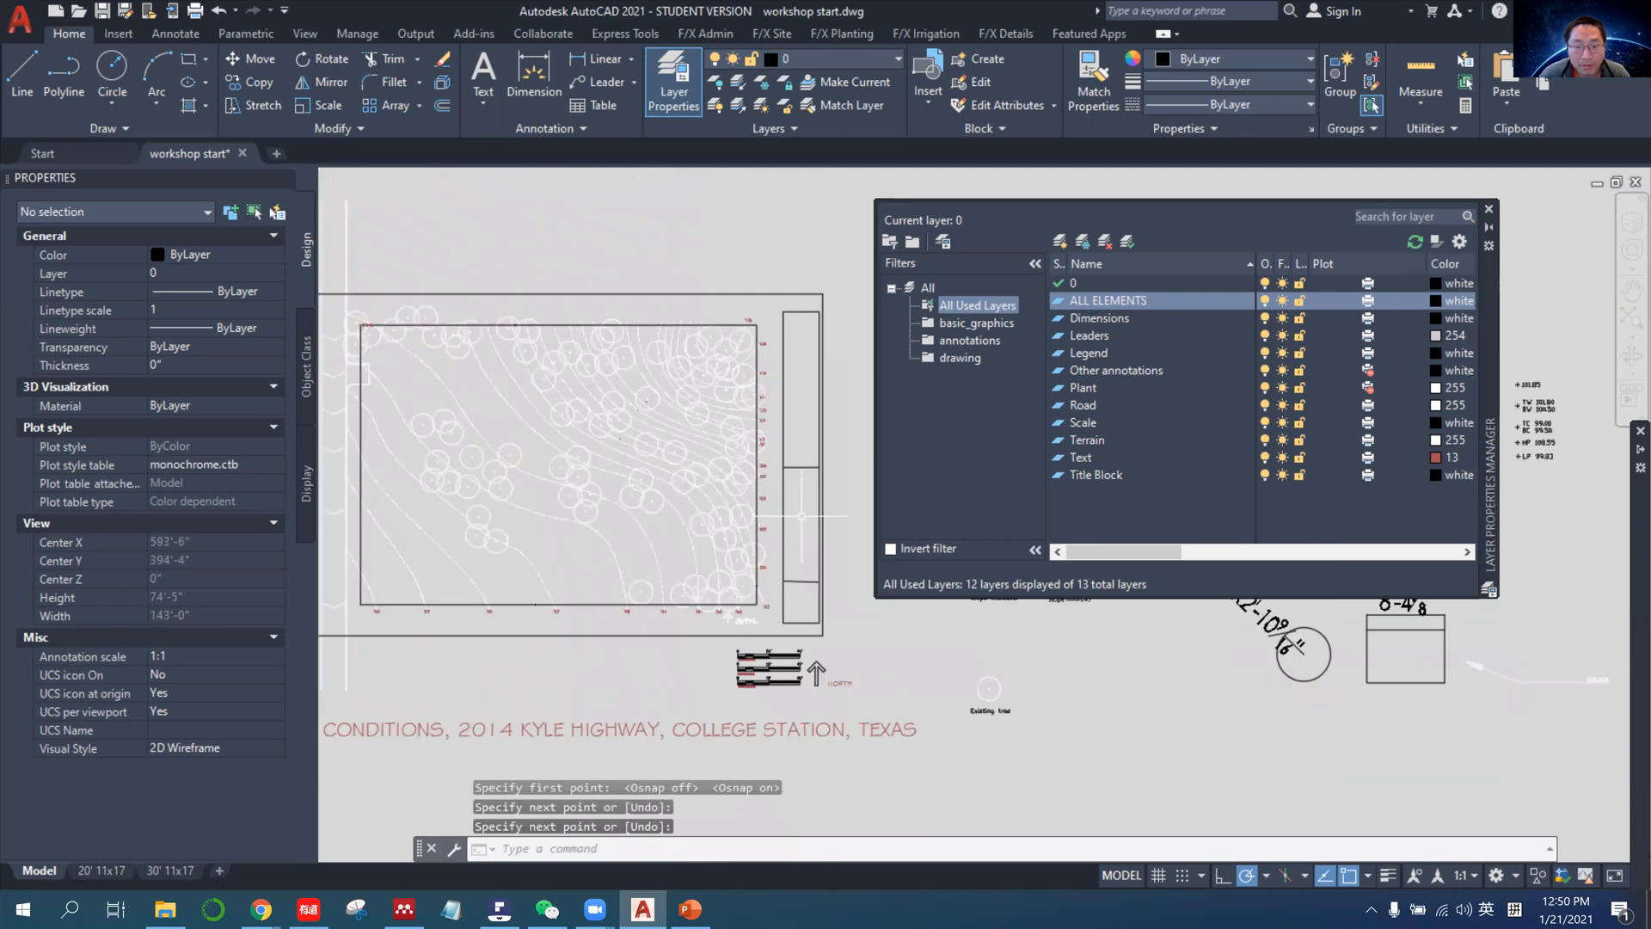
Draw a third dividing line across the narrow rectangle, between the midpoint line and the lowest line.
{"action": "key", "text": "Return"}
{"action": "left_click", "coordinate": [779, 527]}
{"action": "scroll", "coordinate": [813, 527], "scroll_direction": "up", "scroll_amount": 5}
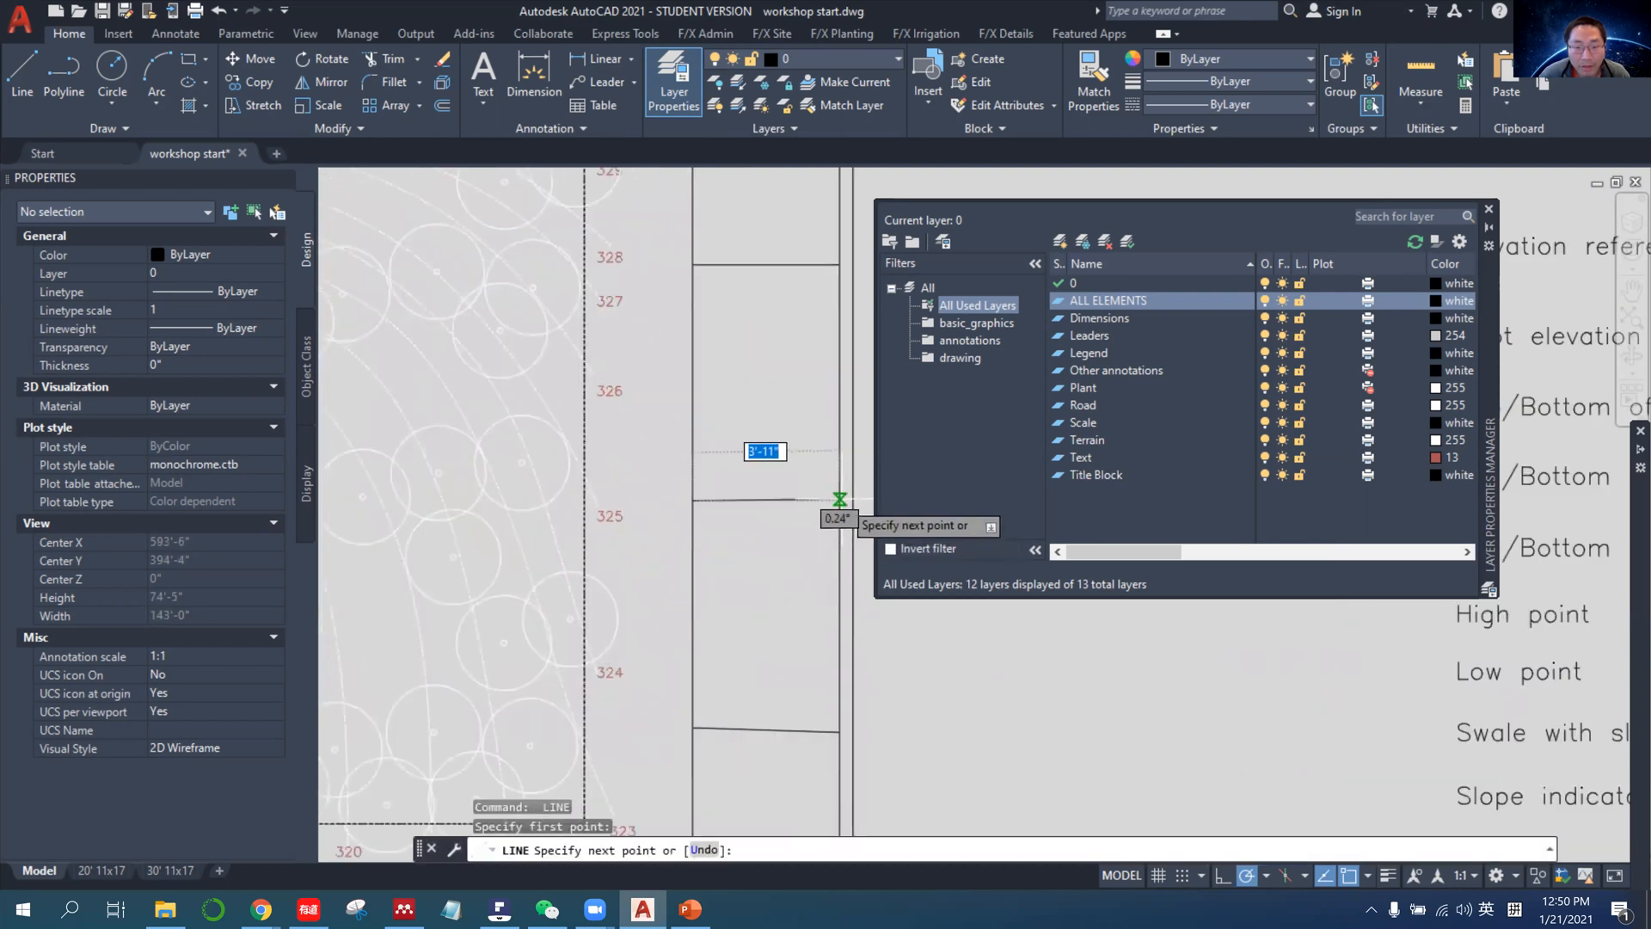
{"action": "left_click", "coordinate": [839, 503]}
{"action": "key", "text": "Return"}
Select the border, the narrow rectangle and its three dividing lines, and start Write Block with them.
{"action": "scroll", "coordinate": [813, 620], "scroll_direction": "down", "scroll_amount": 10}
{"action": "scroll", "coordinate": [808, 614], "scroll_direction": "up", "scroll_amount": 4}
{"action": "left_click", "coordinate": [832, 731]}
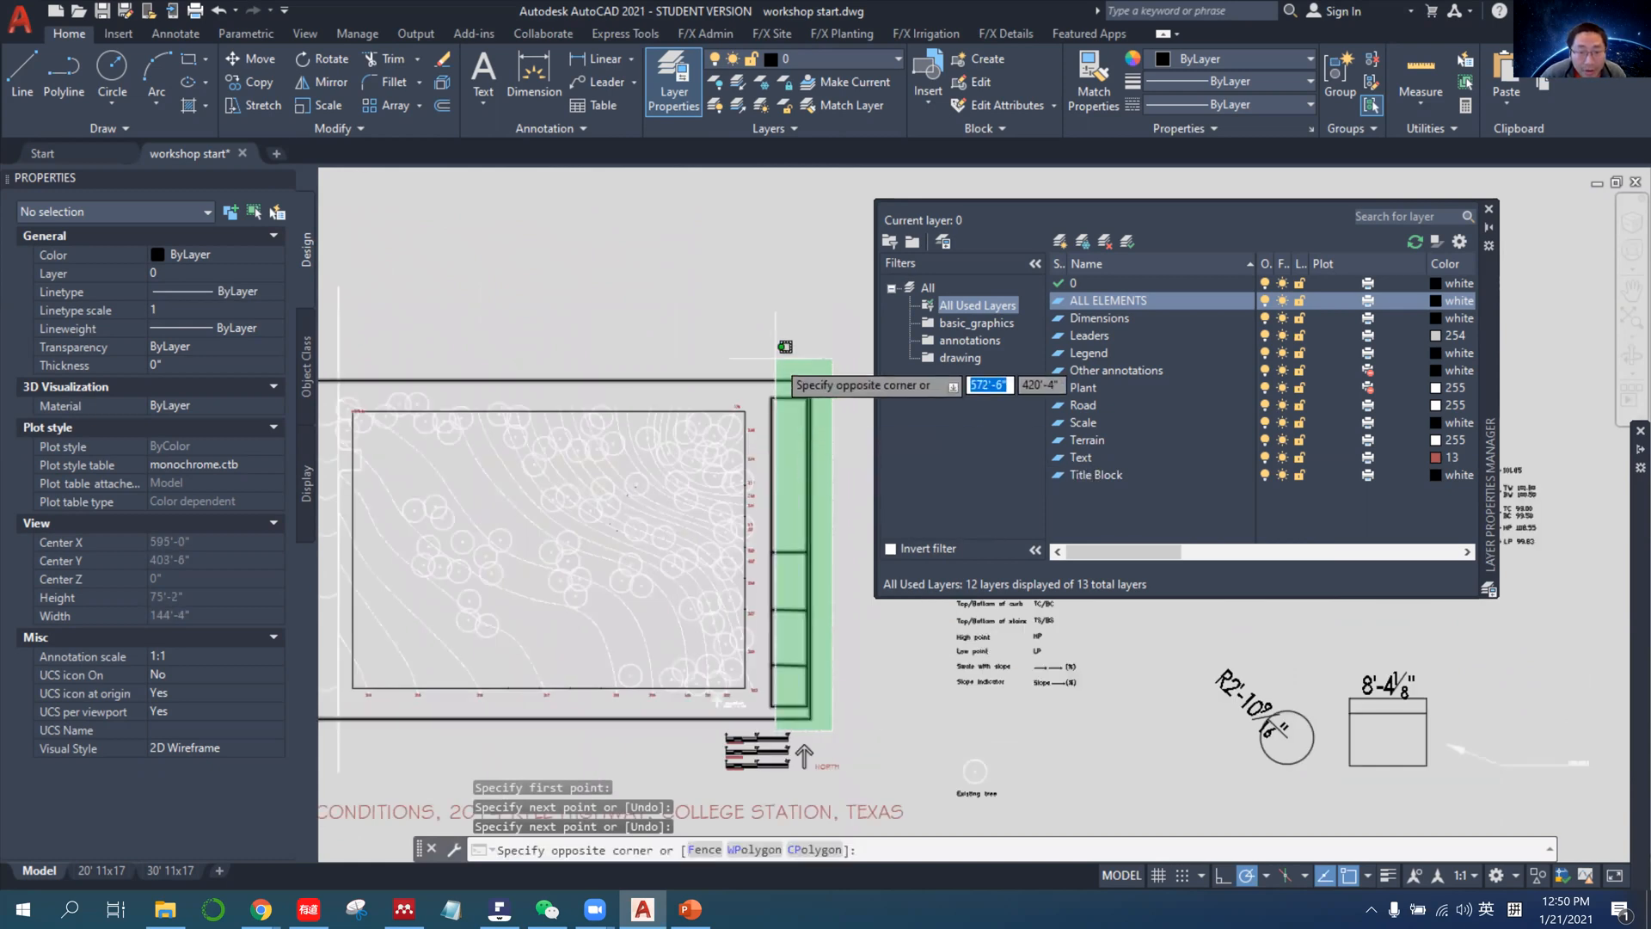
{"action": "left_click", "coordinate": [784, 388]}
{"action": "scroll", "coordinate": [814, 436], "scroll_direction": "down", "scroll_amount": 2}
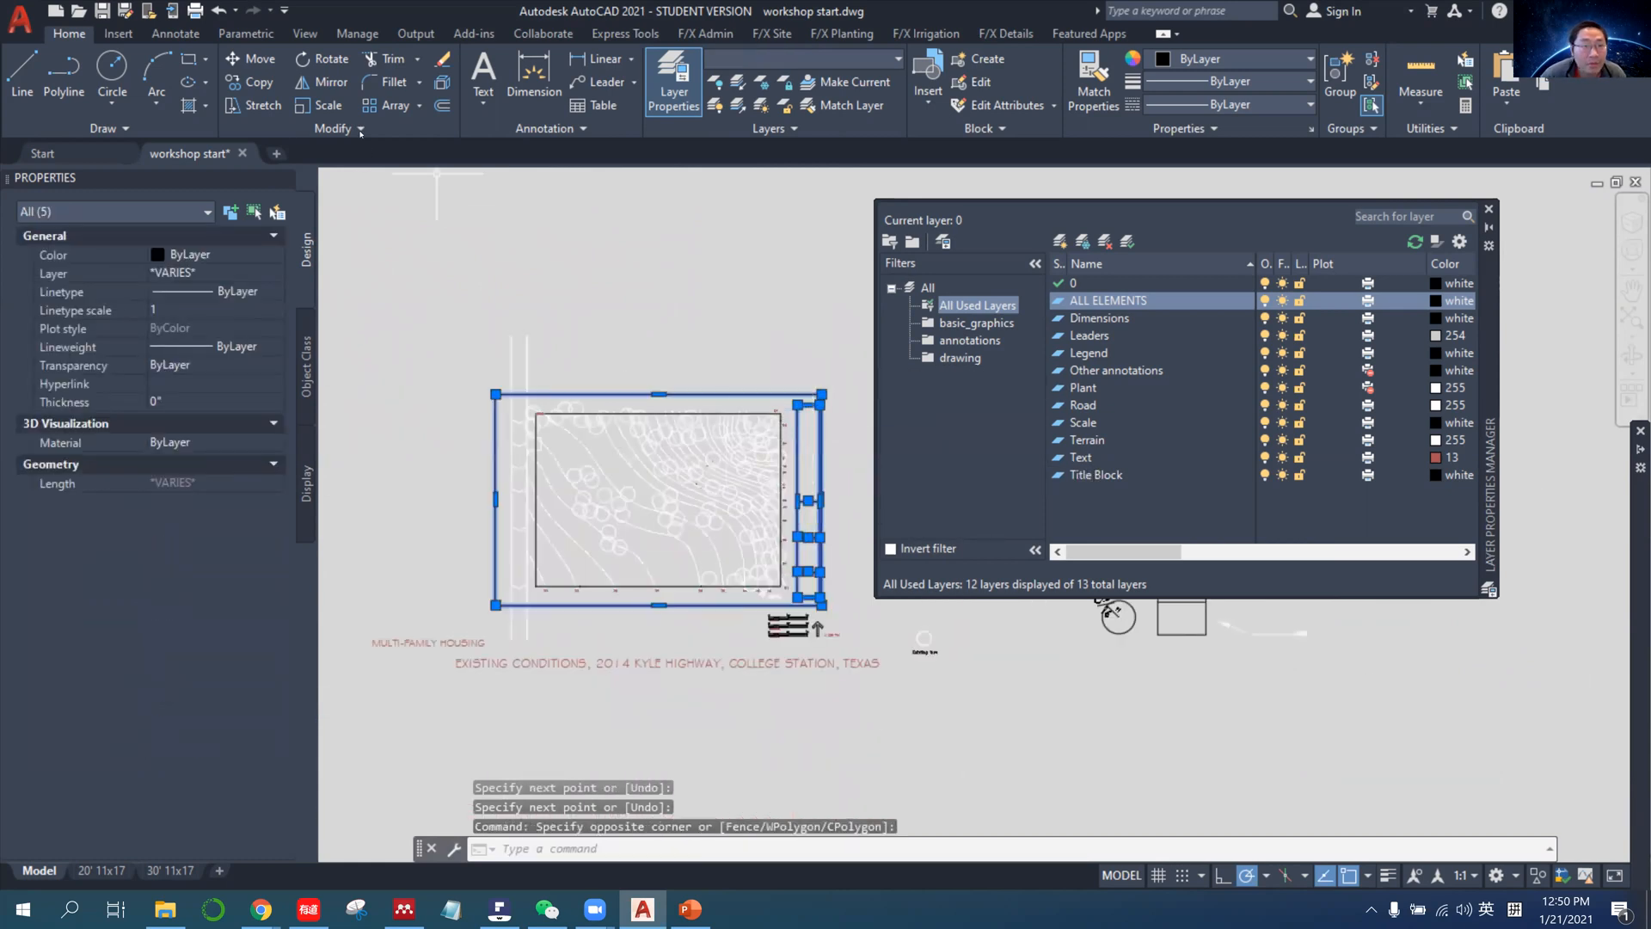
{"action": "left_click", "coordinate": [120, 34]}
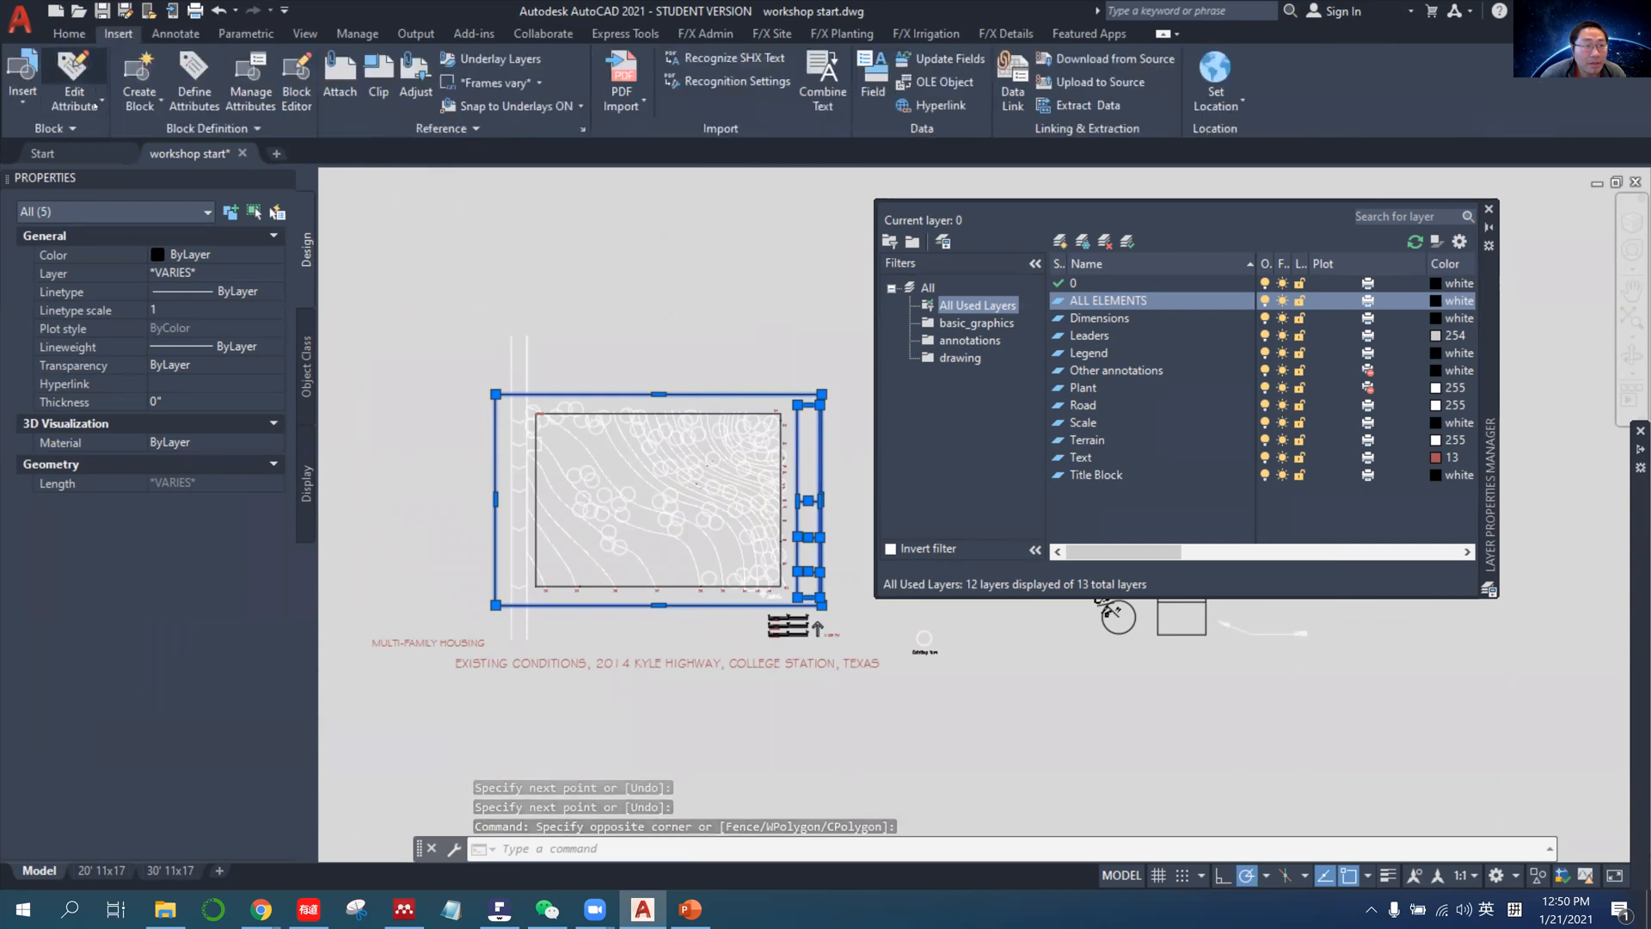
{"action": "left_click", "coordinate": [146, 105]}
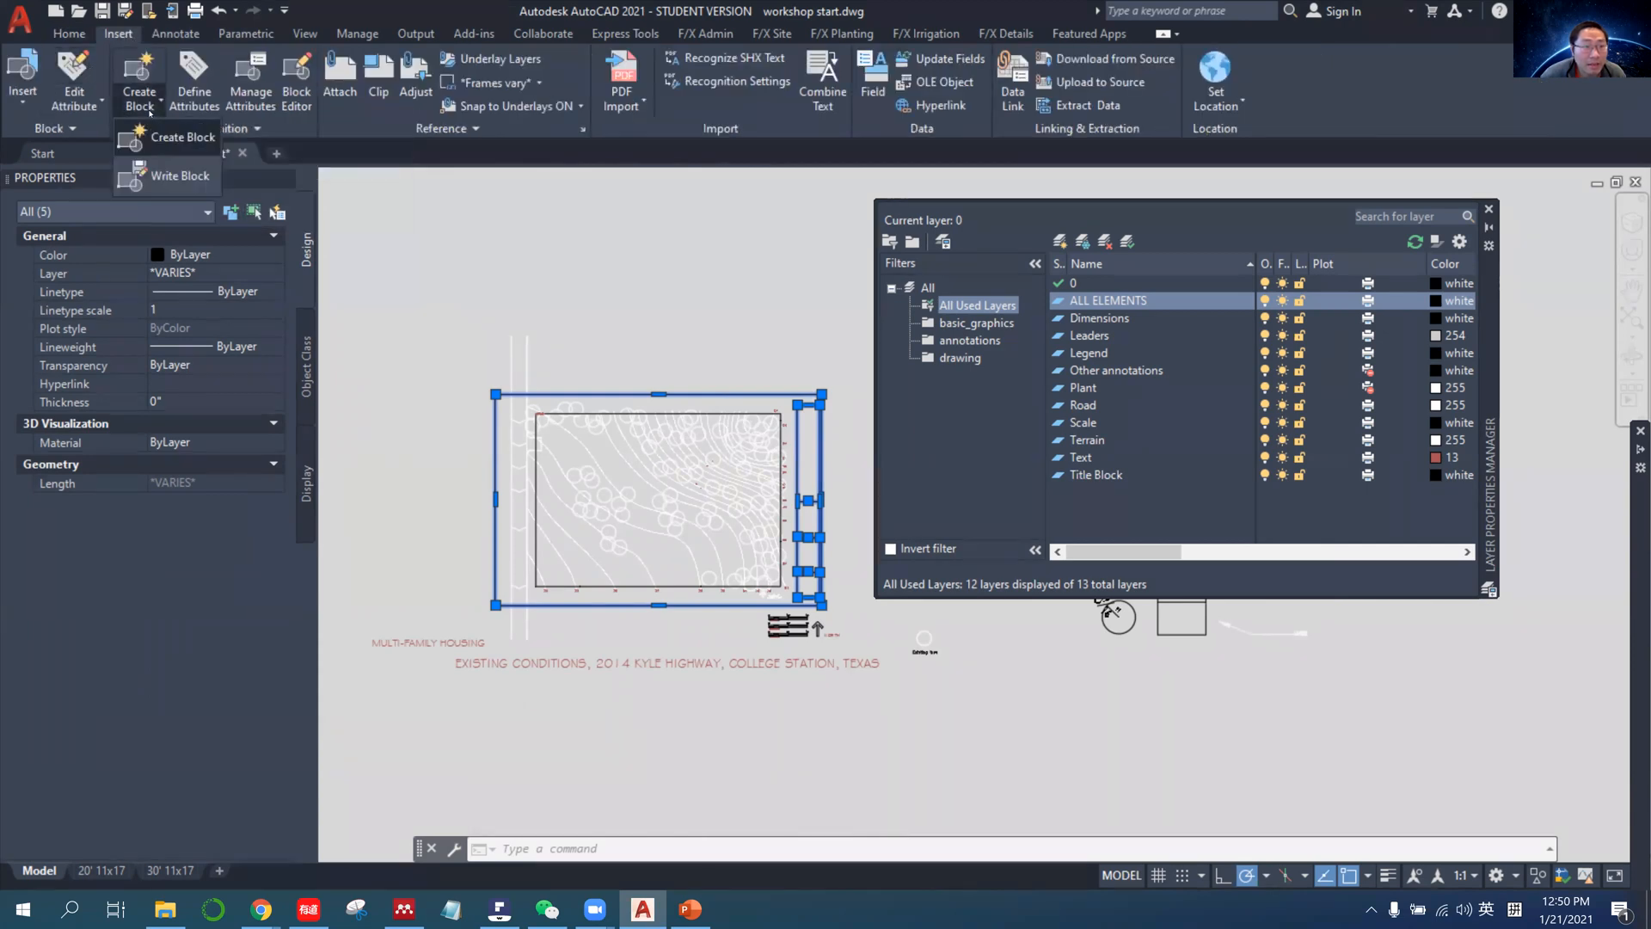
{"action": "left_click", "coordinate": [176, 177]}
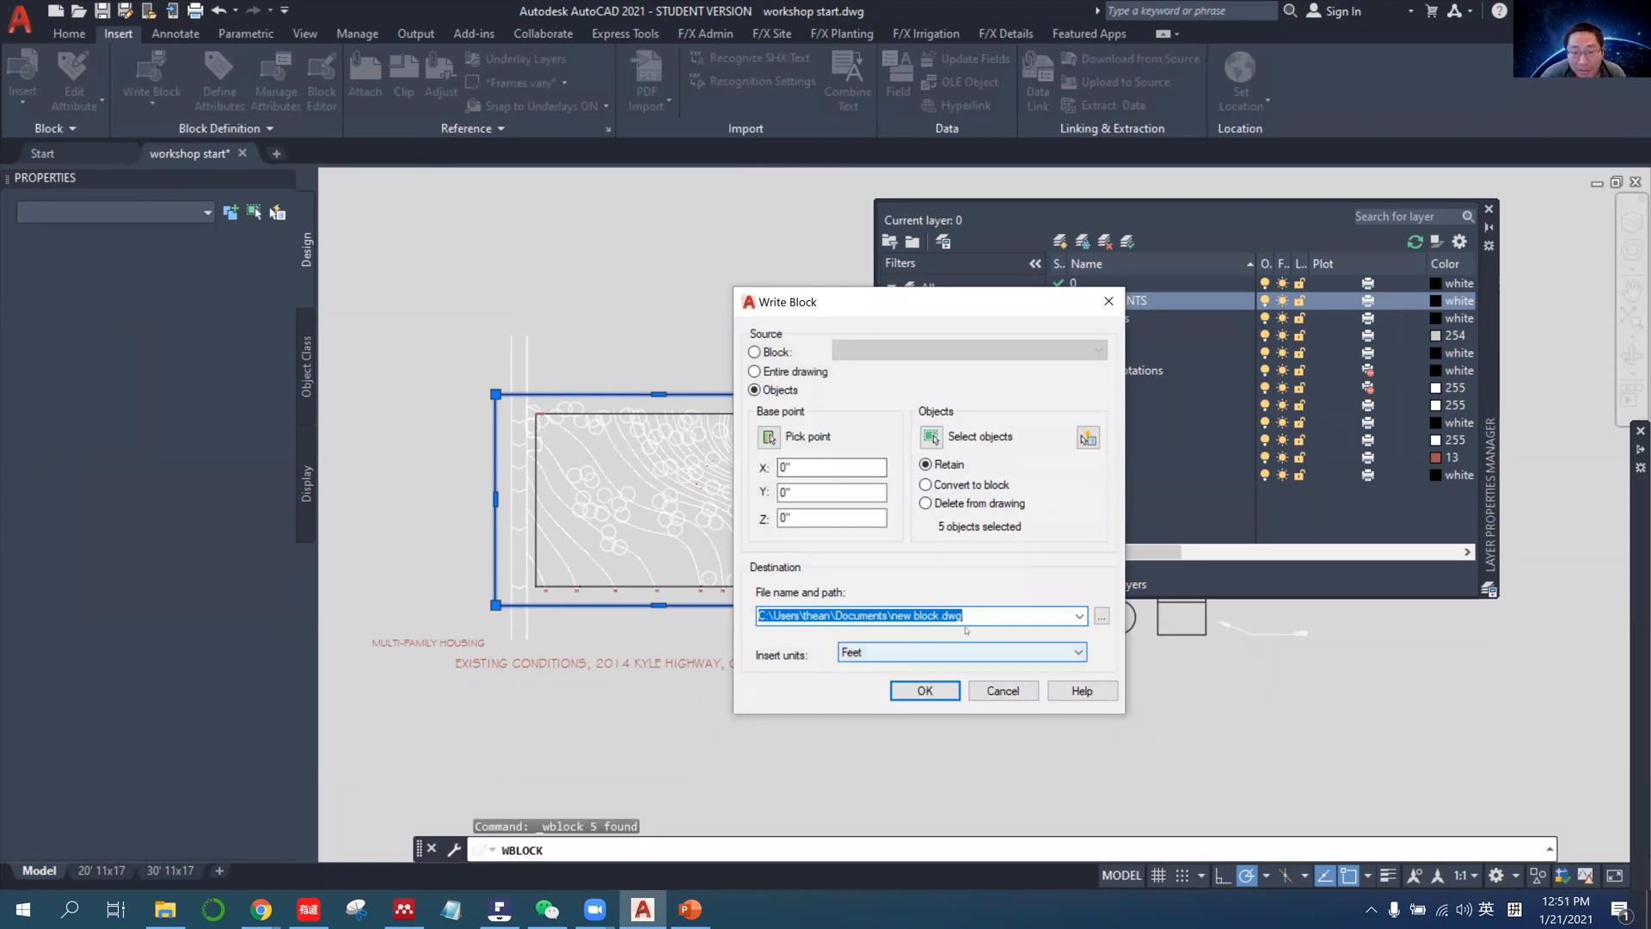
Write the block to the Documents folder as mytitle_block.dwg, including the AutoCAD Map information in the export.
{"action": "left_click", "coordinate": [918, 615]}
{"action": "left_click_drag", "start_coordinate": [892, 615], "coordinate": [937, 615]}
{"action": "type", "text": "mytitle_"}
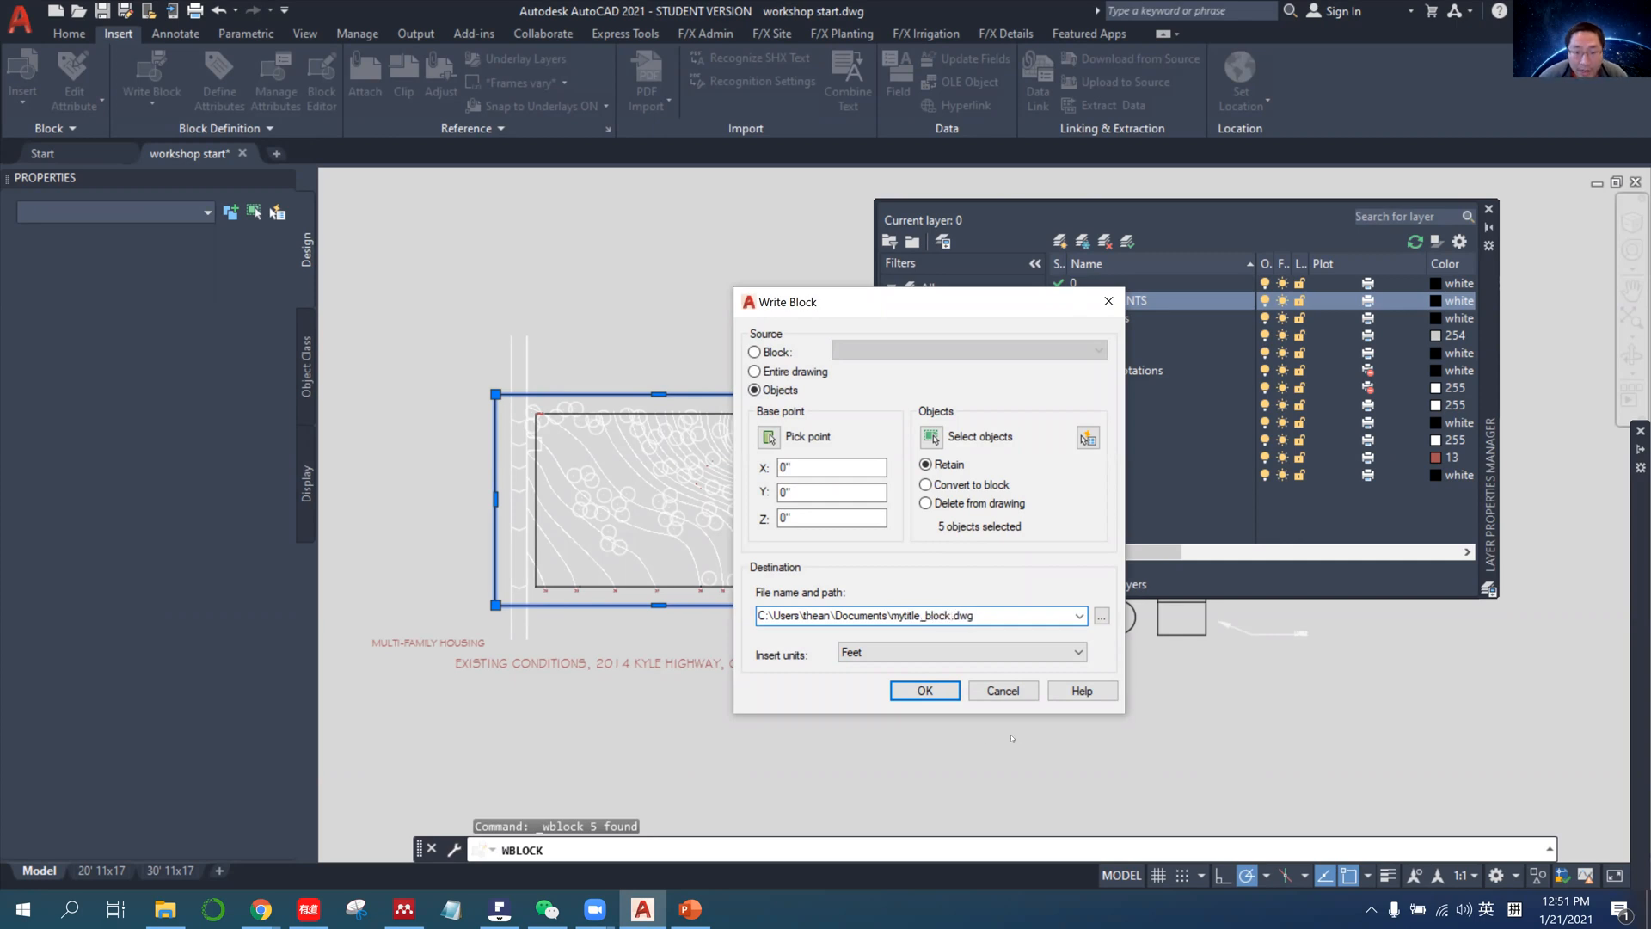
{"action": "left_click", "coordinate": [928, 695]}
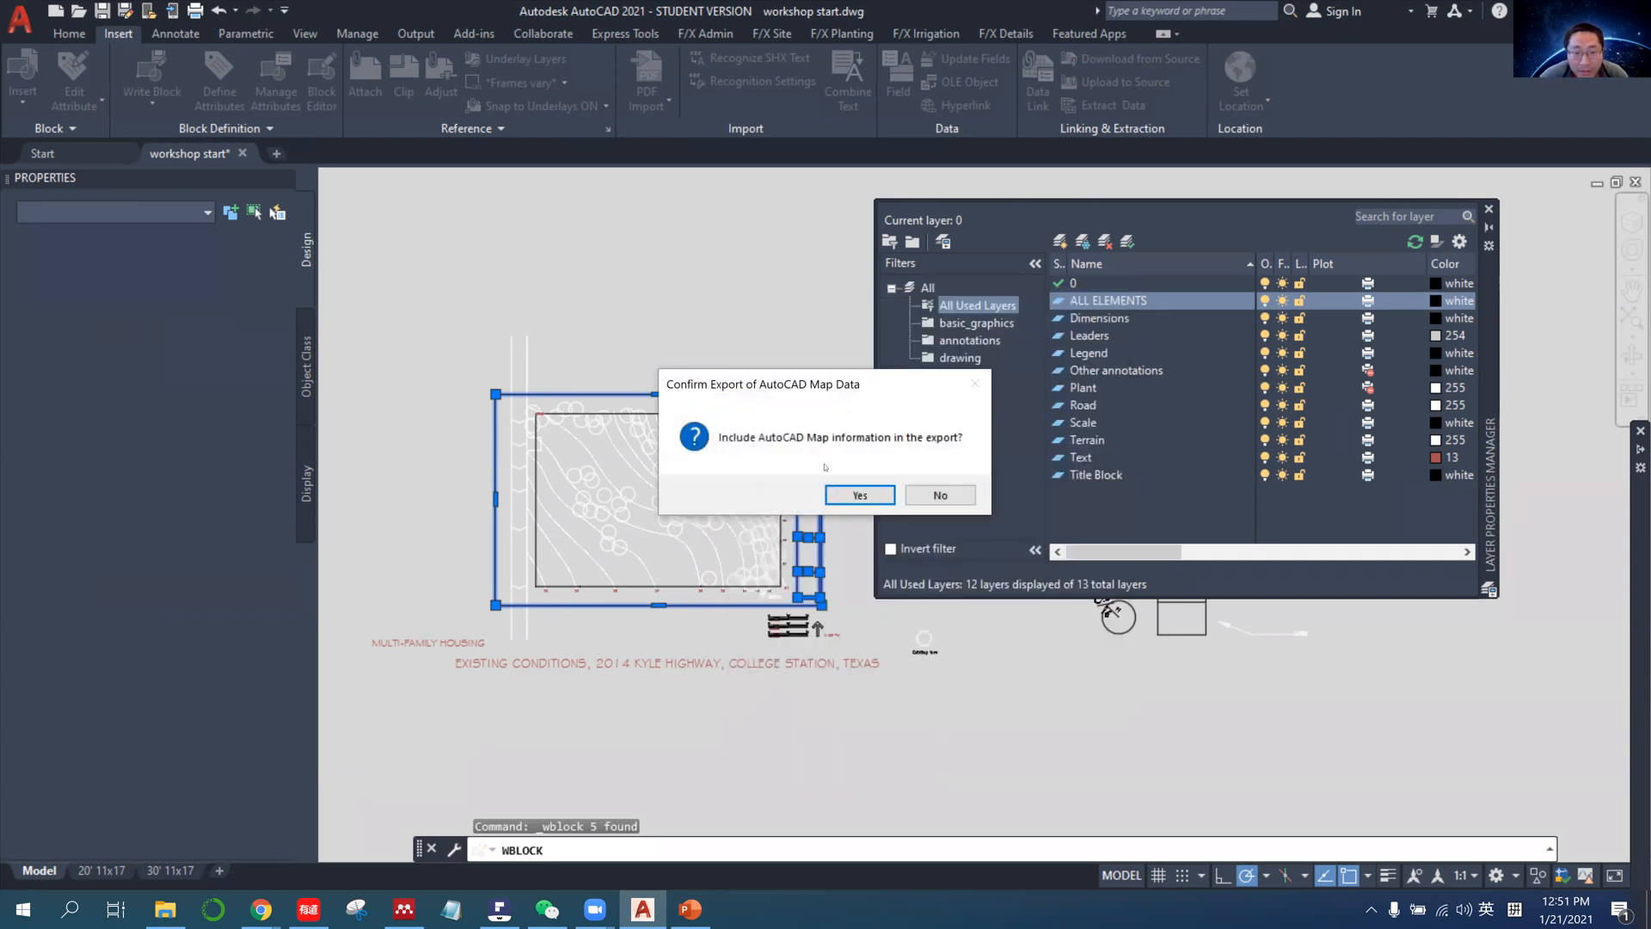
{"action": "left_click", "coordinate": [861, 496]}
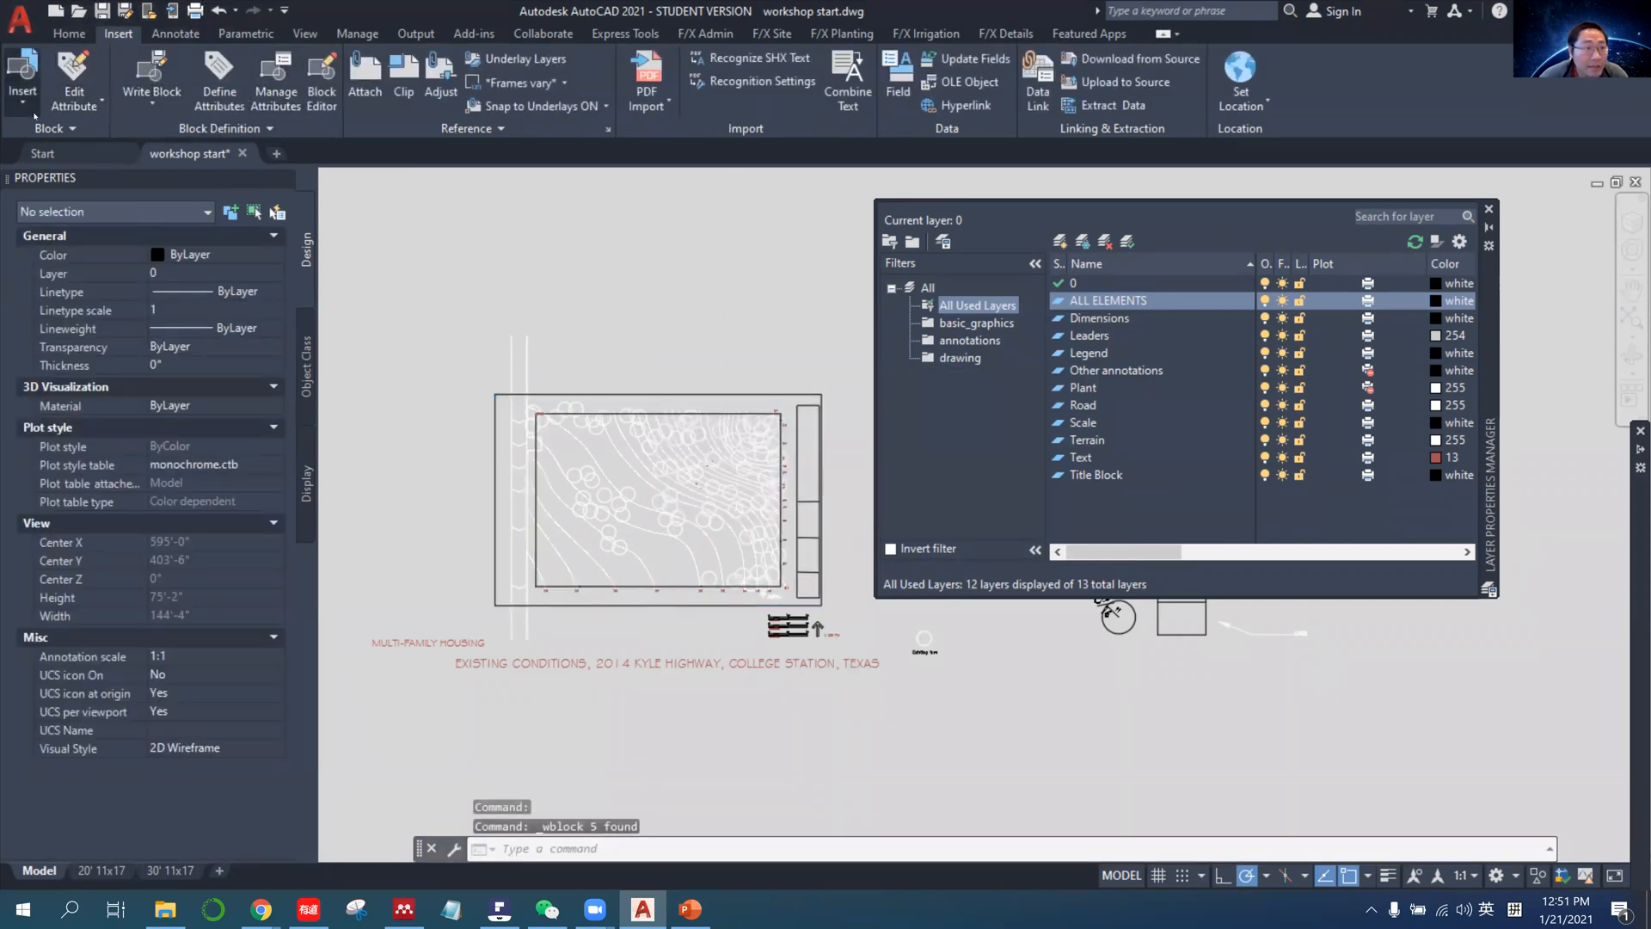
Insert the mytitle_block block from the recent blocks, with its insertion point in the empty area below the site plan.
{"action": "left_click", "coordinate": [33, 112]}
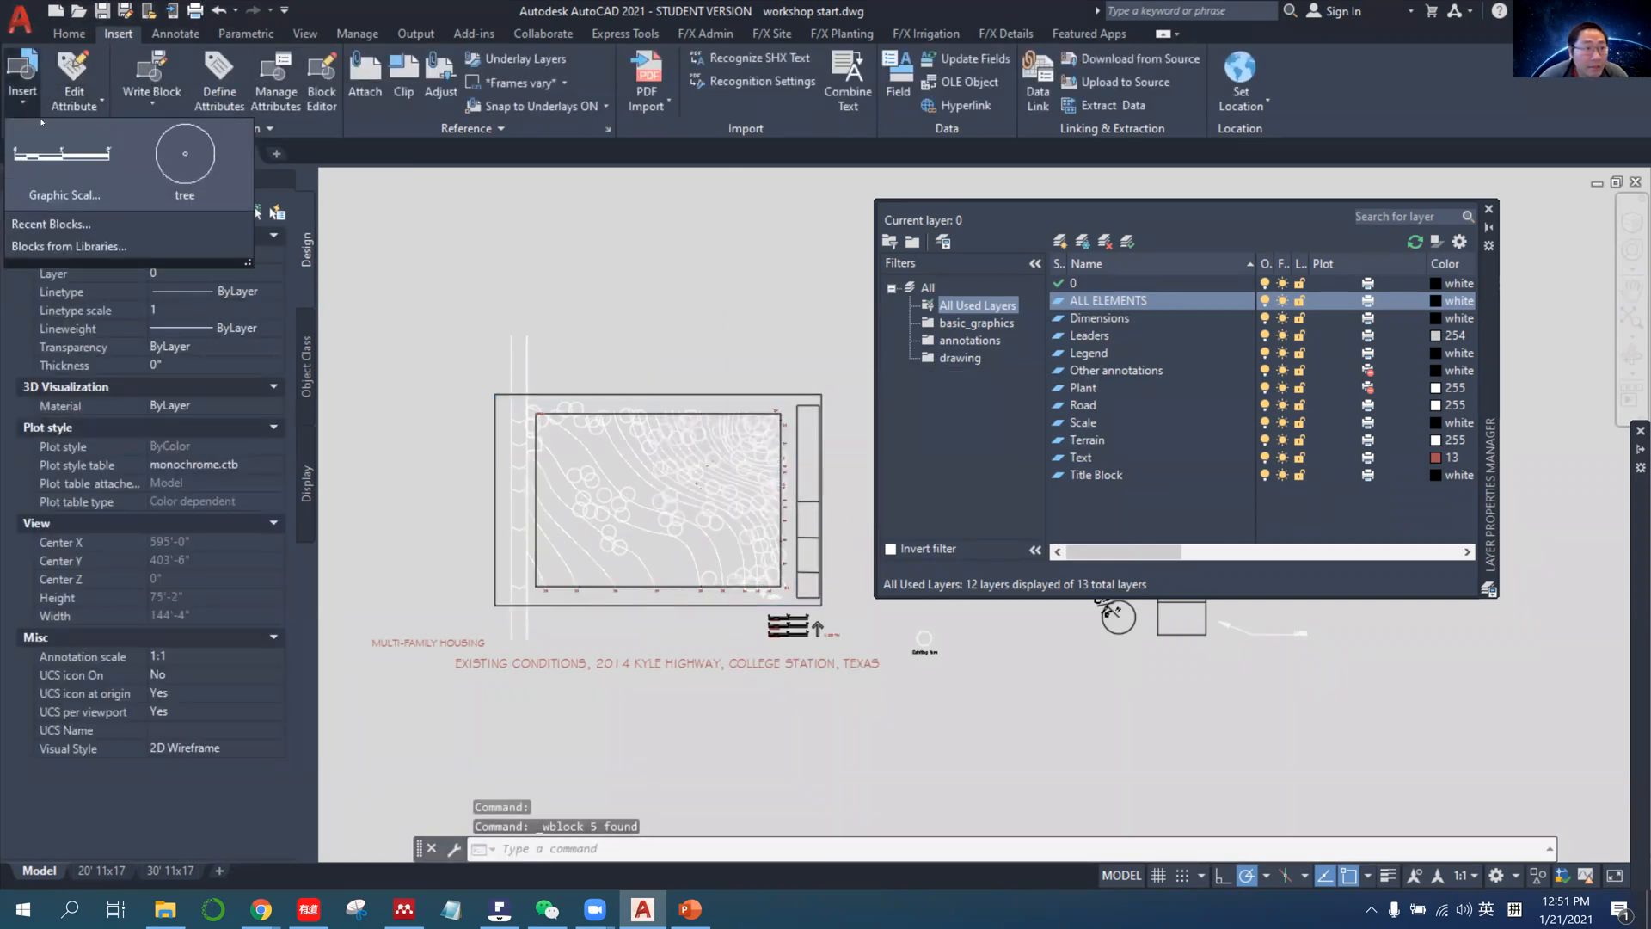
{"action": "left_click", "coordinate": [91, 227]}
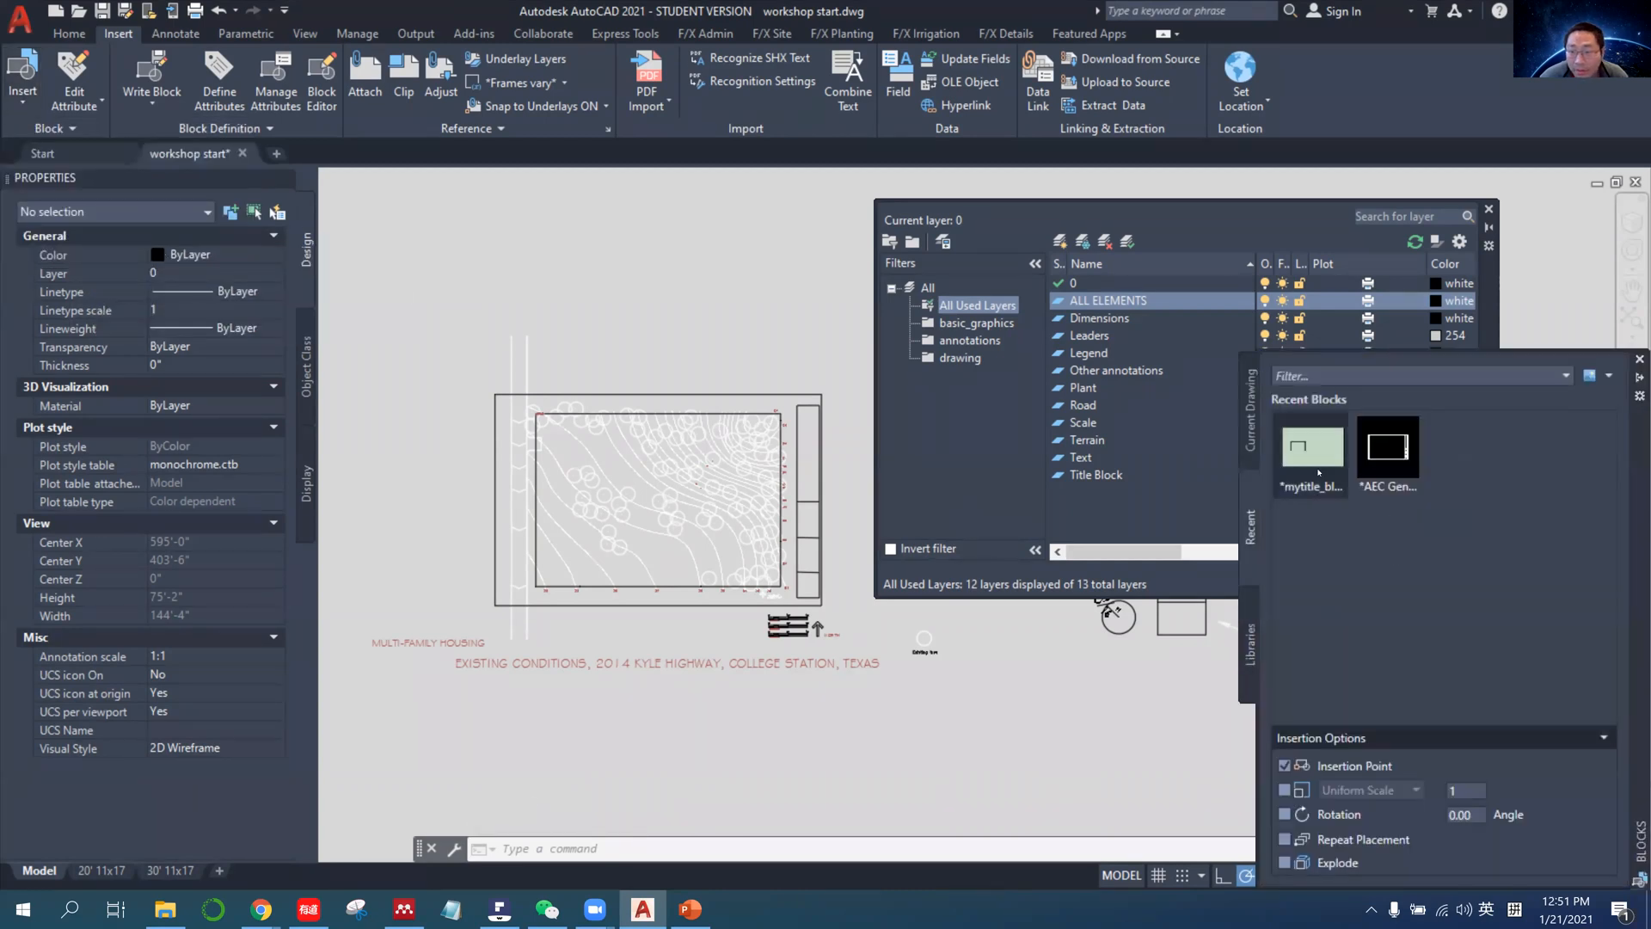
{"action": "left_click", "coordinate": [1313, 471]}
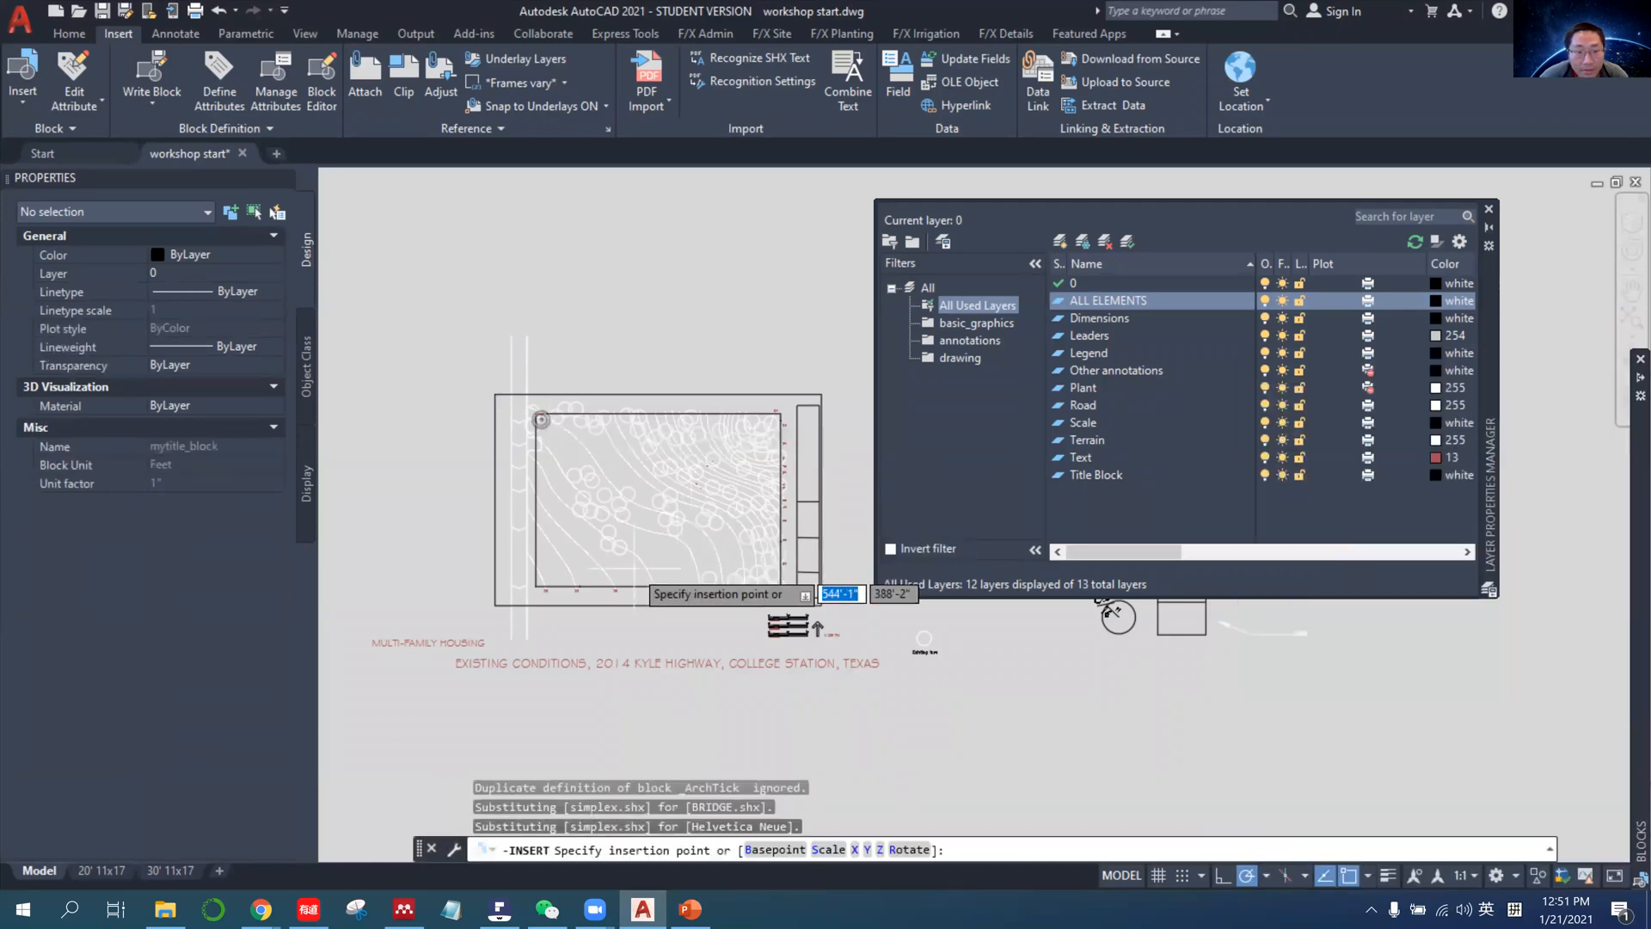
{"action": "scroll", "coordinate": [575, 641], "scroll_direction": "down", "scroll_amount": 4}
{"action": "left_click", "coordinate": [511, 709]}
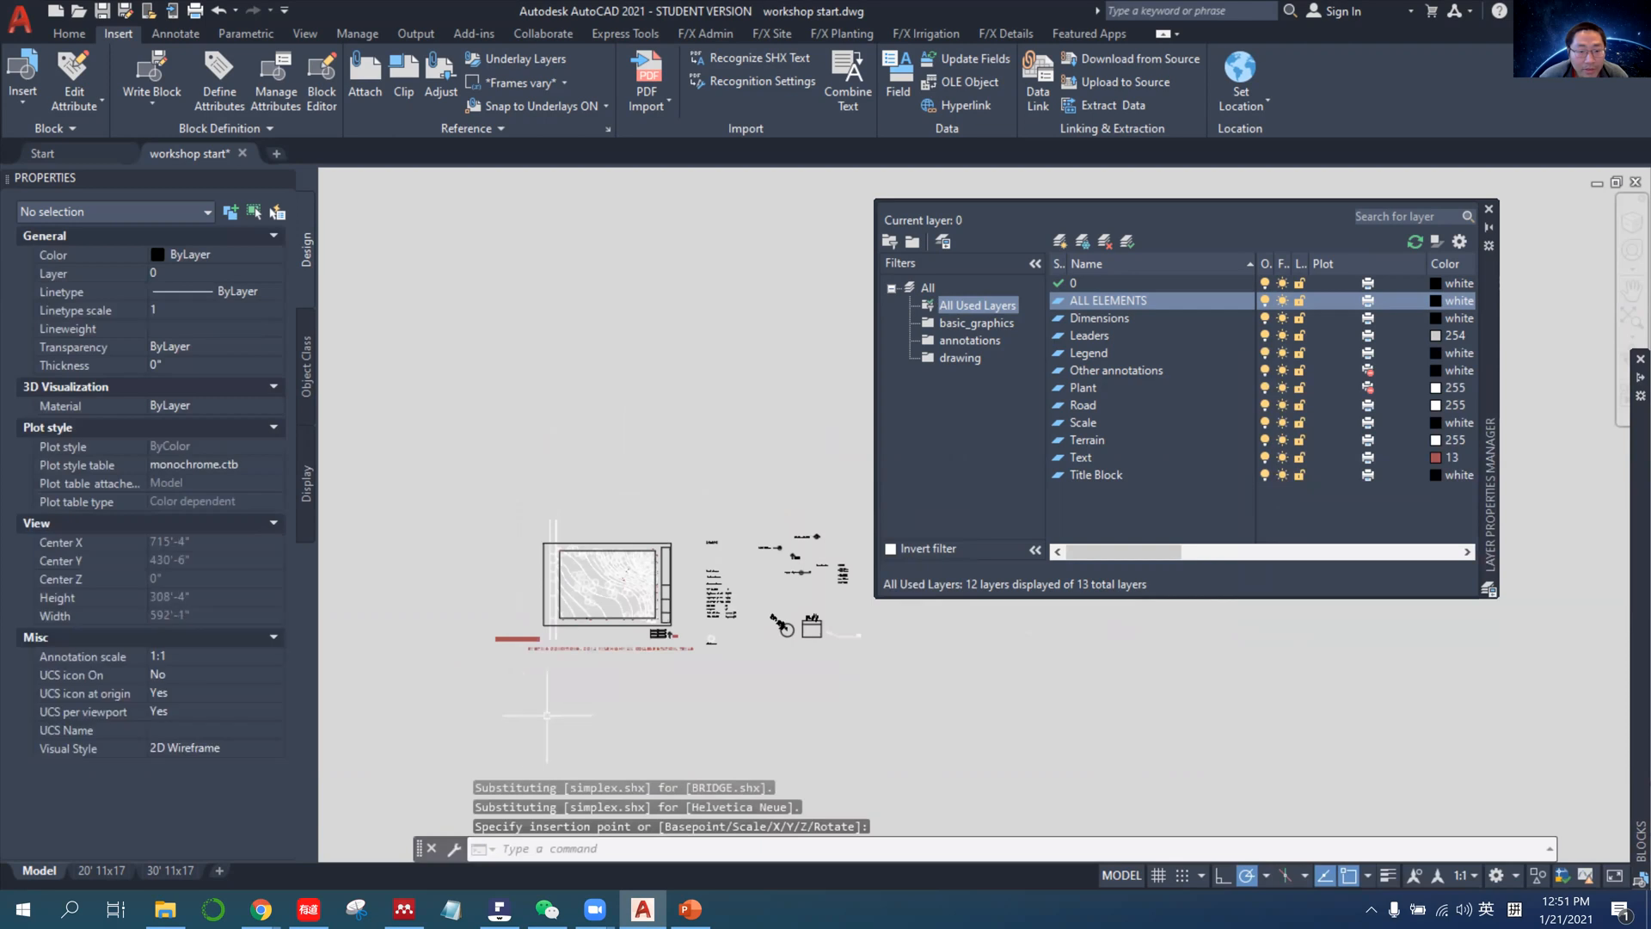
Insert another copy of mytitle_block from the recent blocks, with its insertion point in the empty area above the site plan.
{"action": "scroll", "coordinate": [645, 681], "scroll_direction": "up", "scroll_amount": 5}
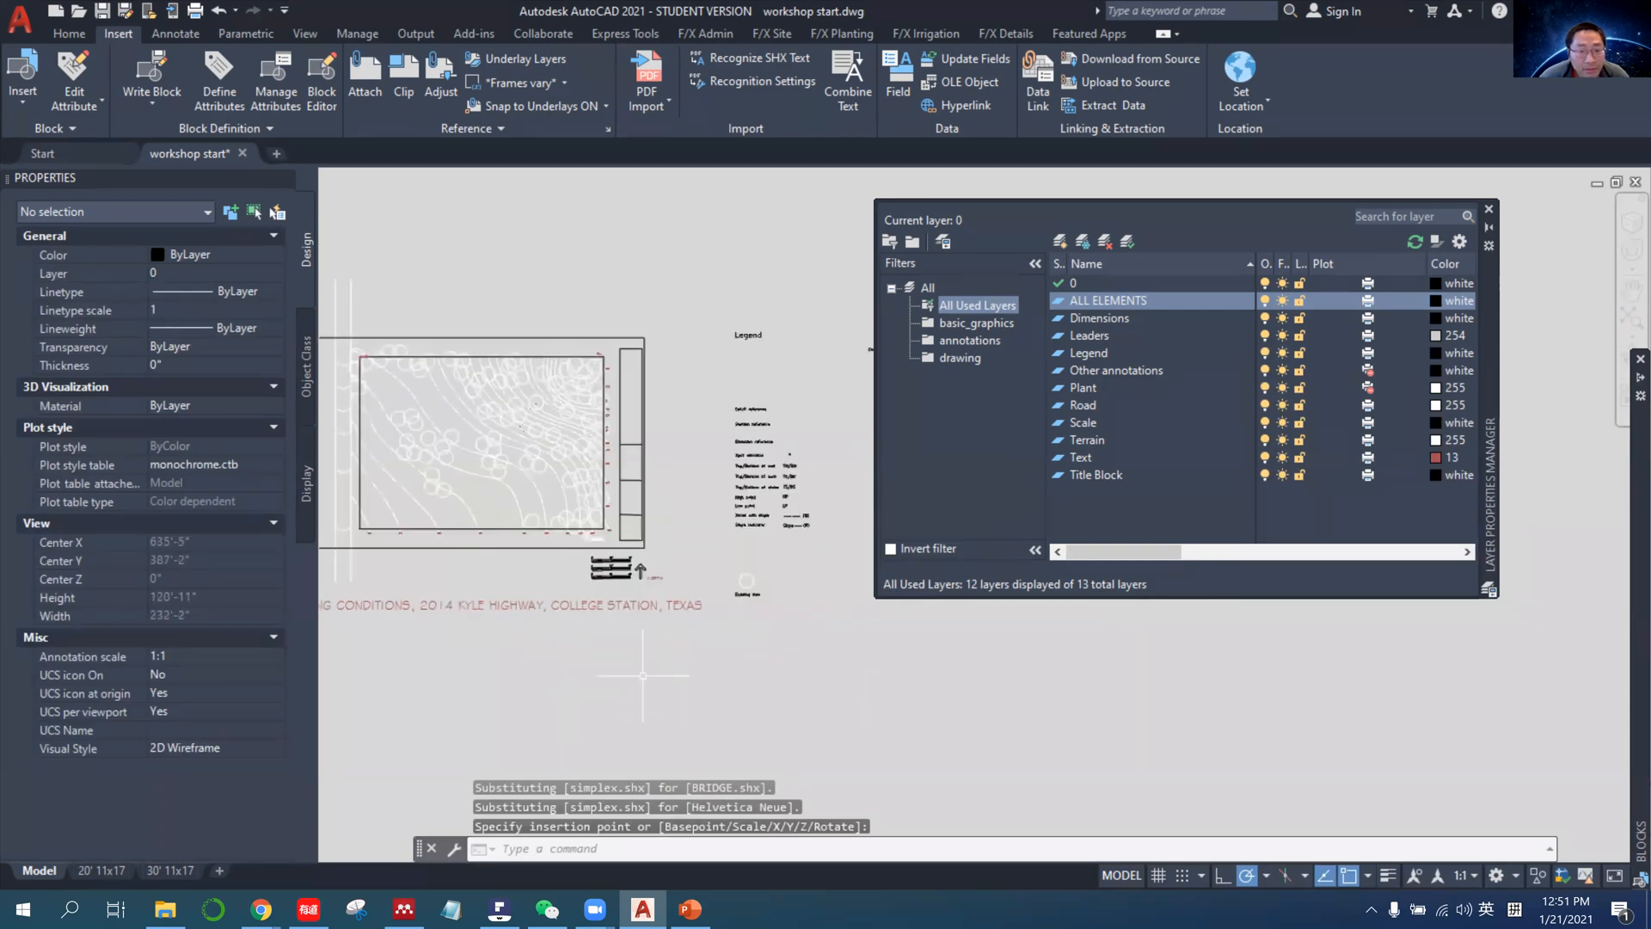
{"action": "scroll", "coordinate": [654, 653], "scroll_direction": "down", "scroll_amount": 5}
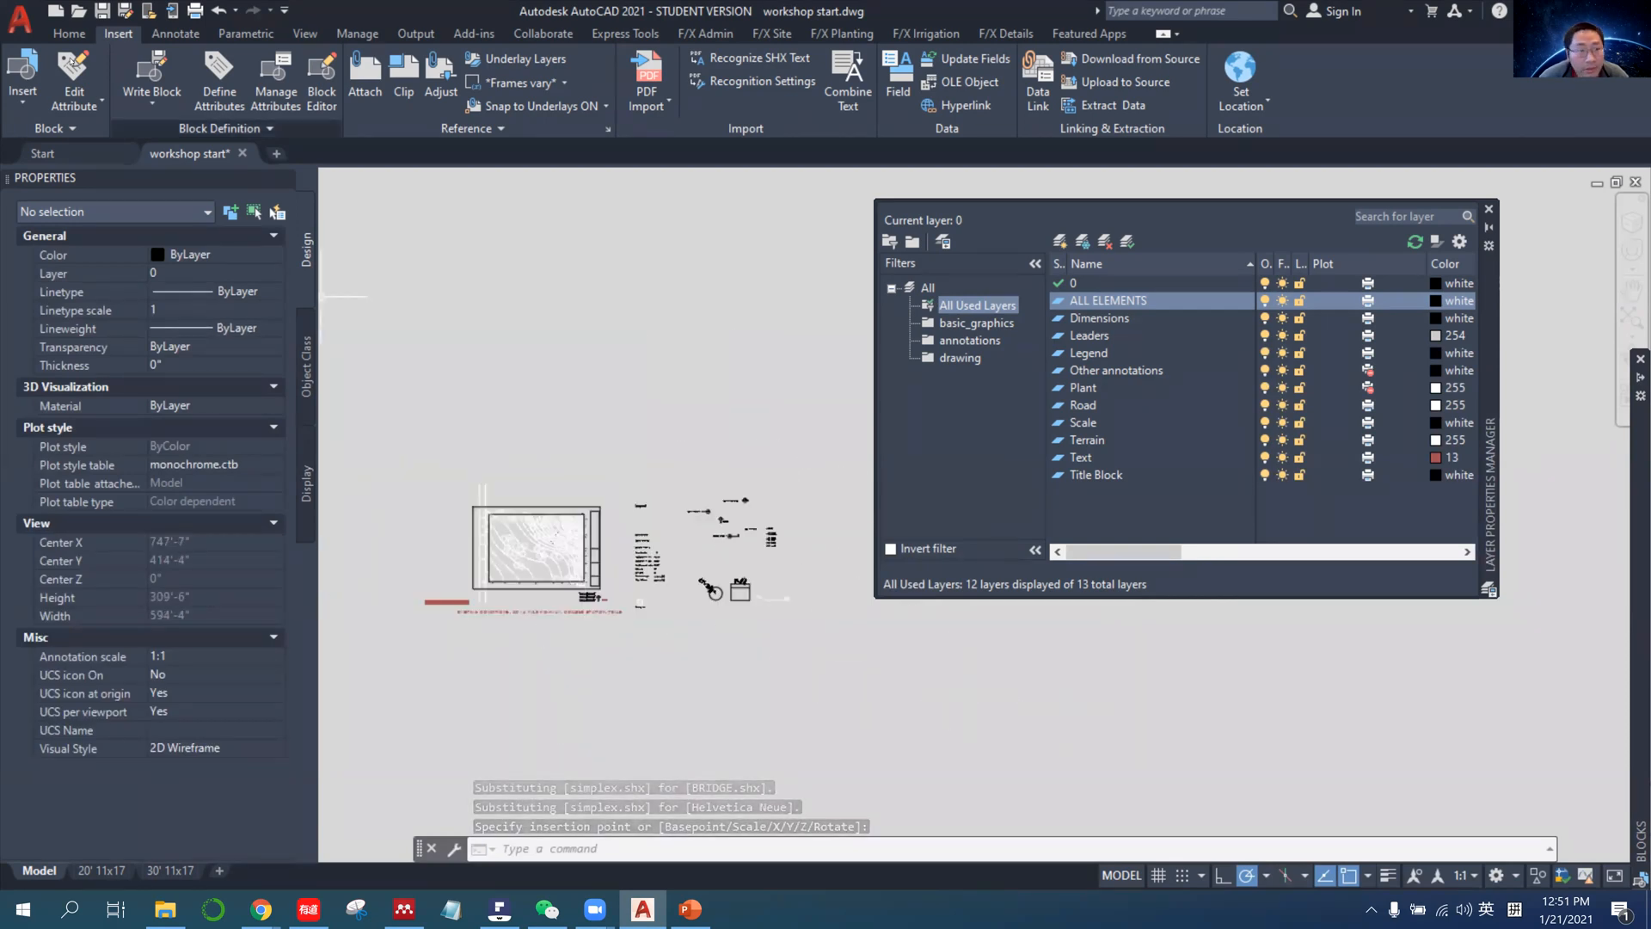
{"action": "left_click", "coordinate": [22, 86]}
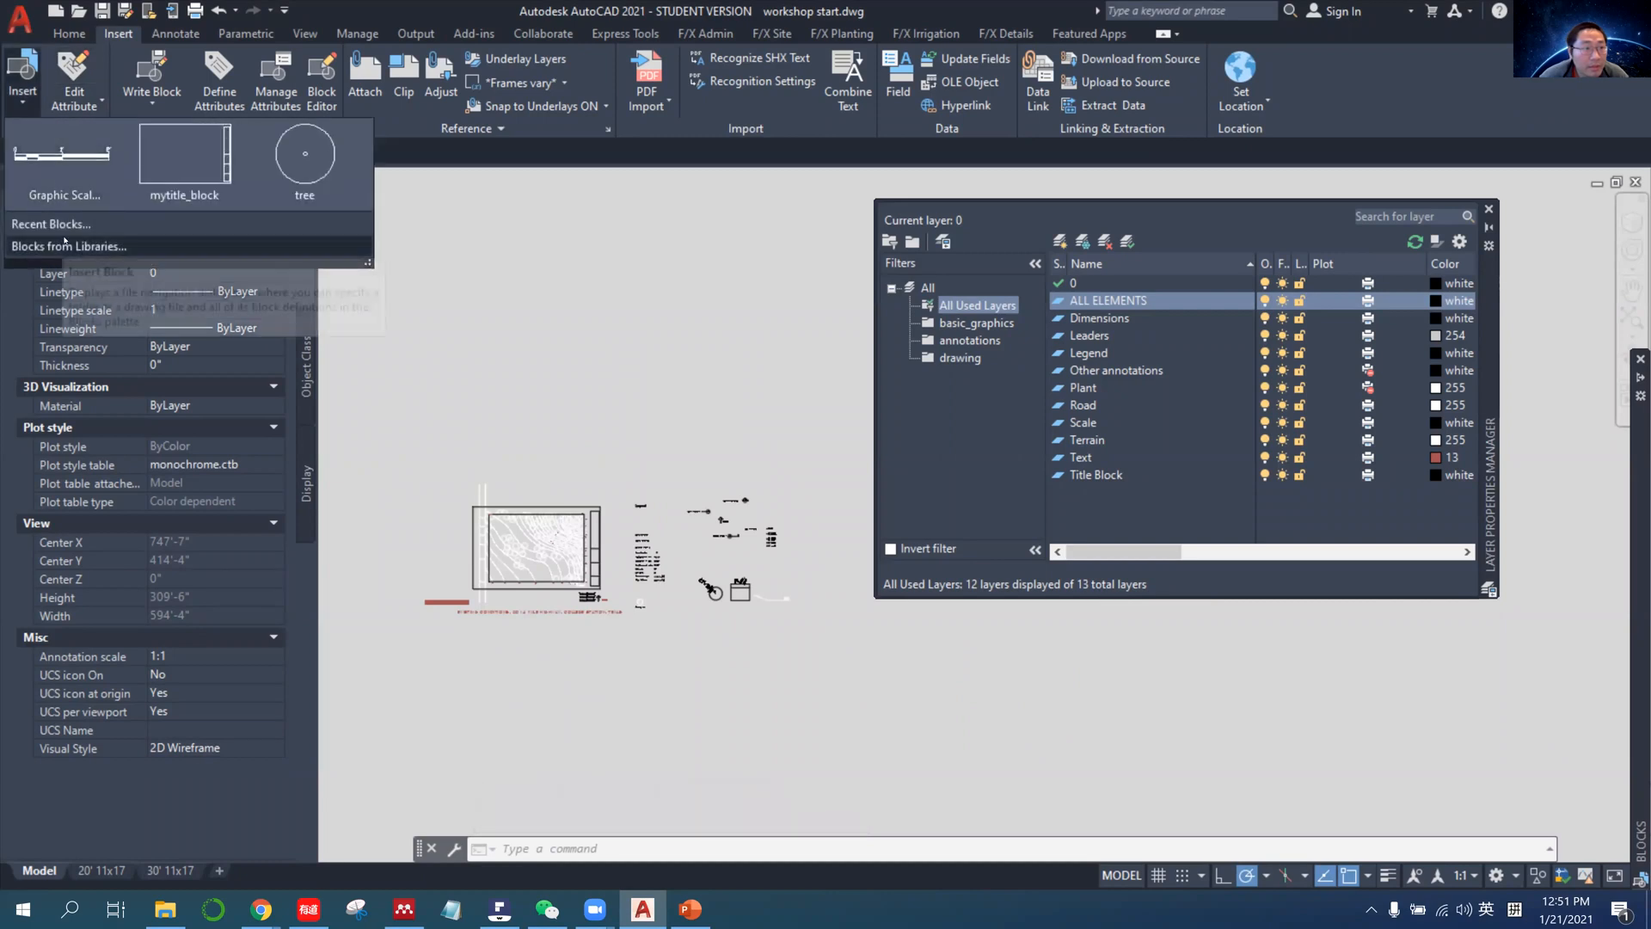
{"action": "left_click", "coordinate": [202, 190]}
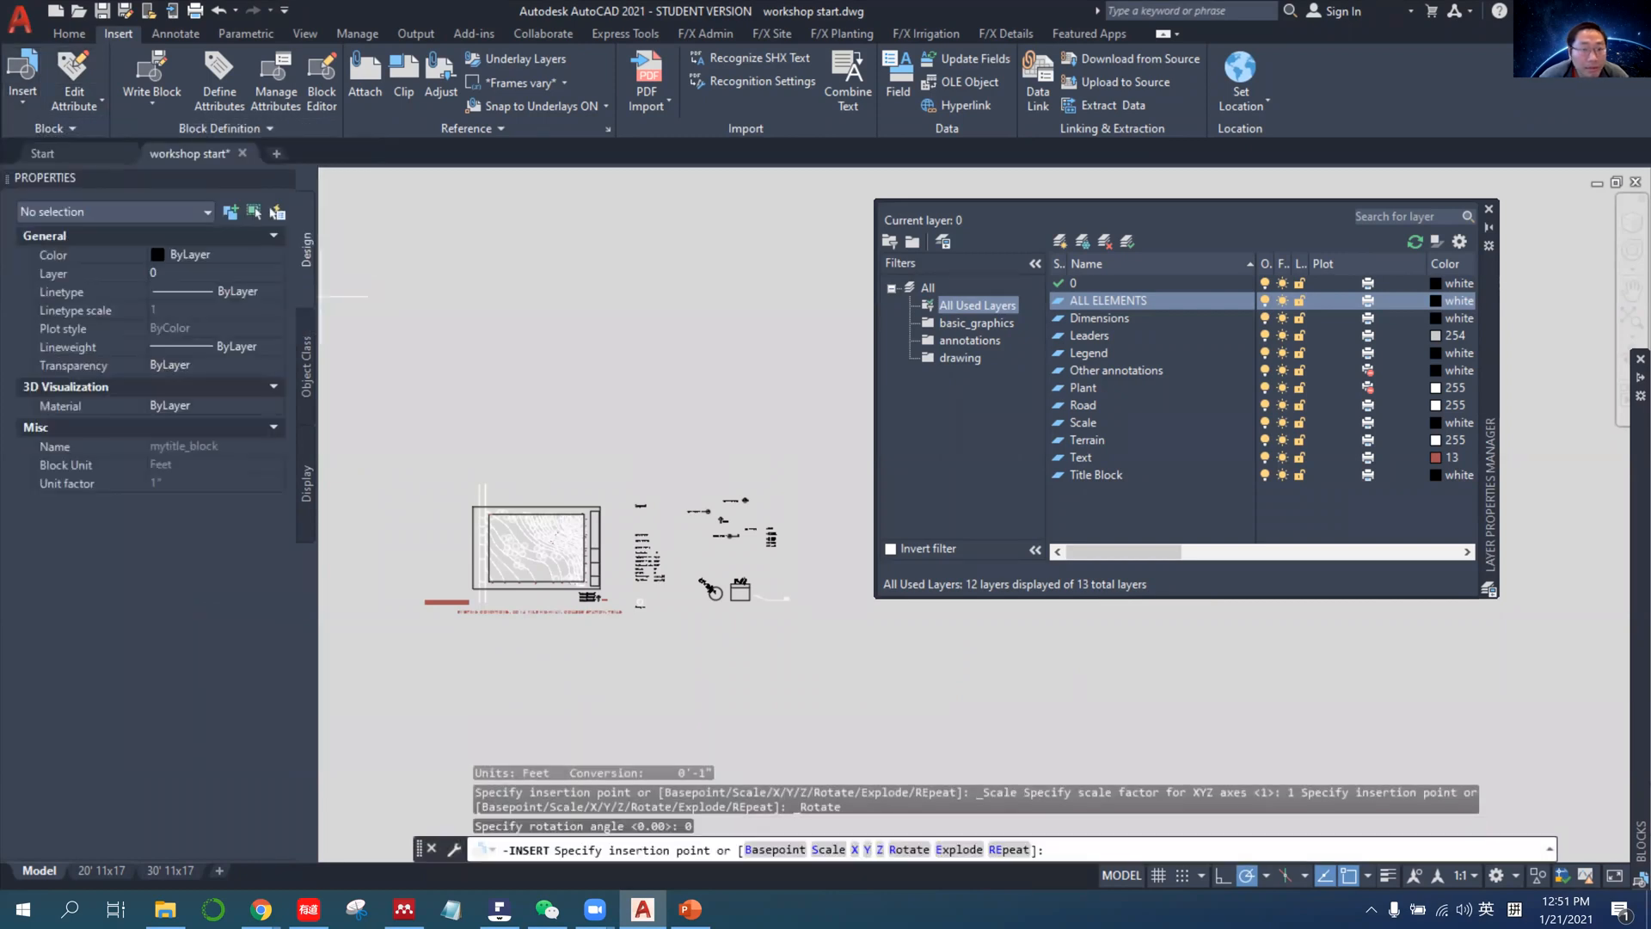
{"action": "left_click", "coordinate": [458, 420]}
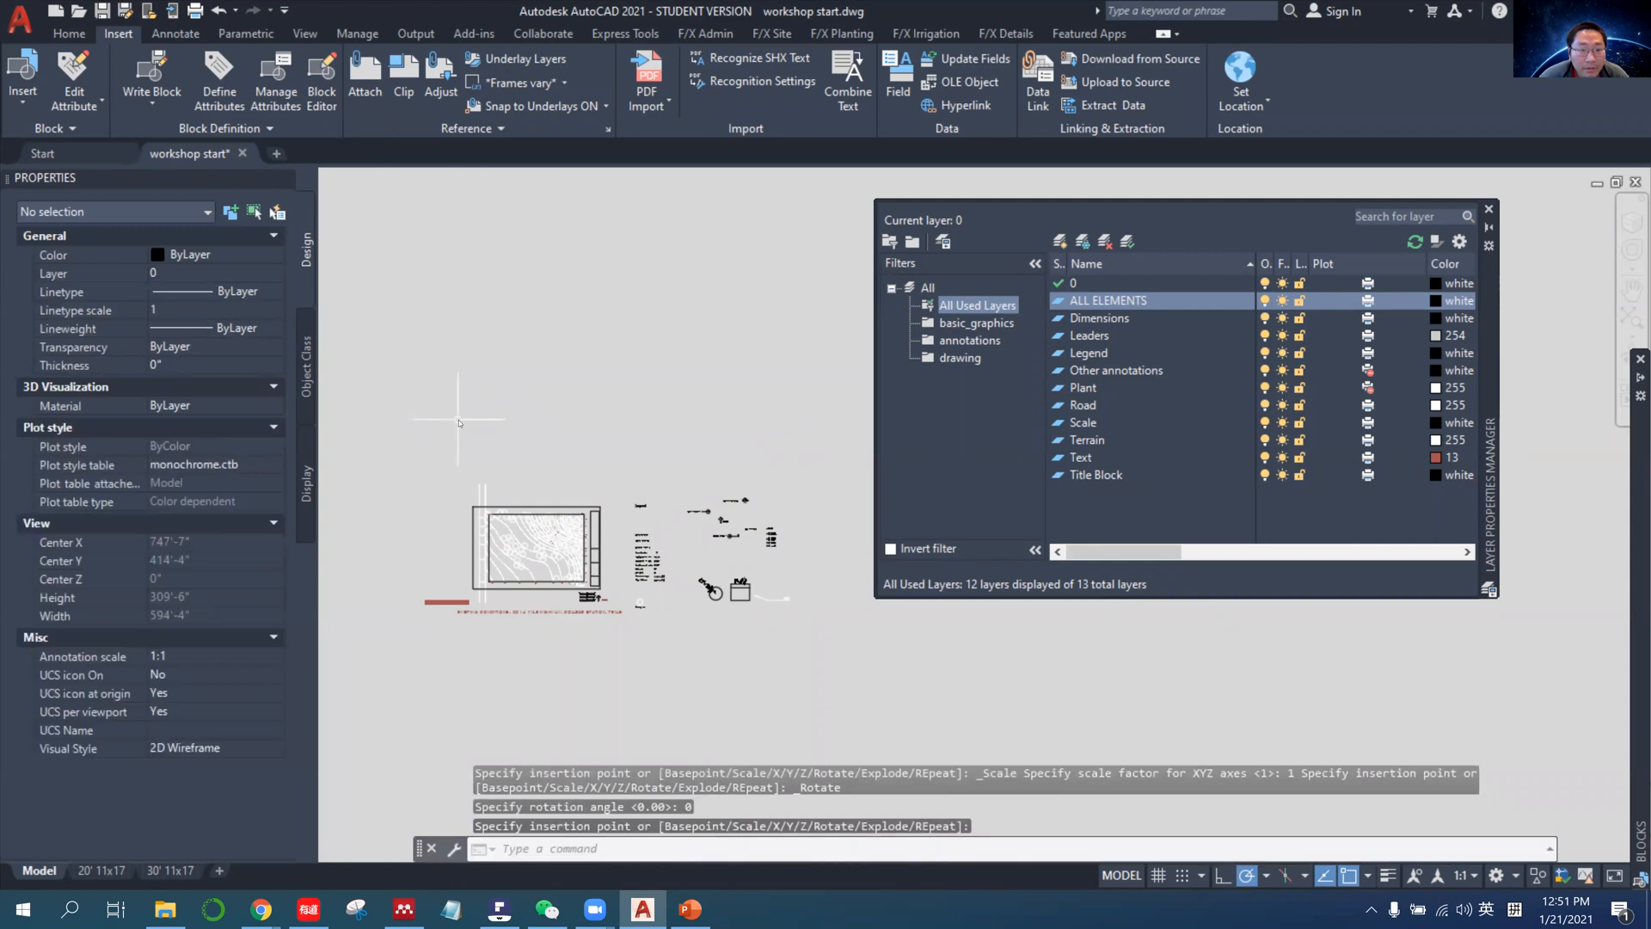
Delete the lower of the two inserted mytitle_block copies.
{"action": "scroll", "coordinate": [559, 357], "scroll_direction": "down", "scroll_amount": 6}
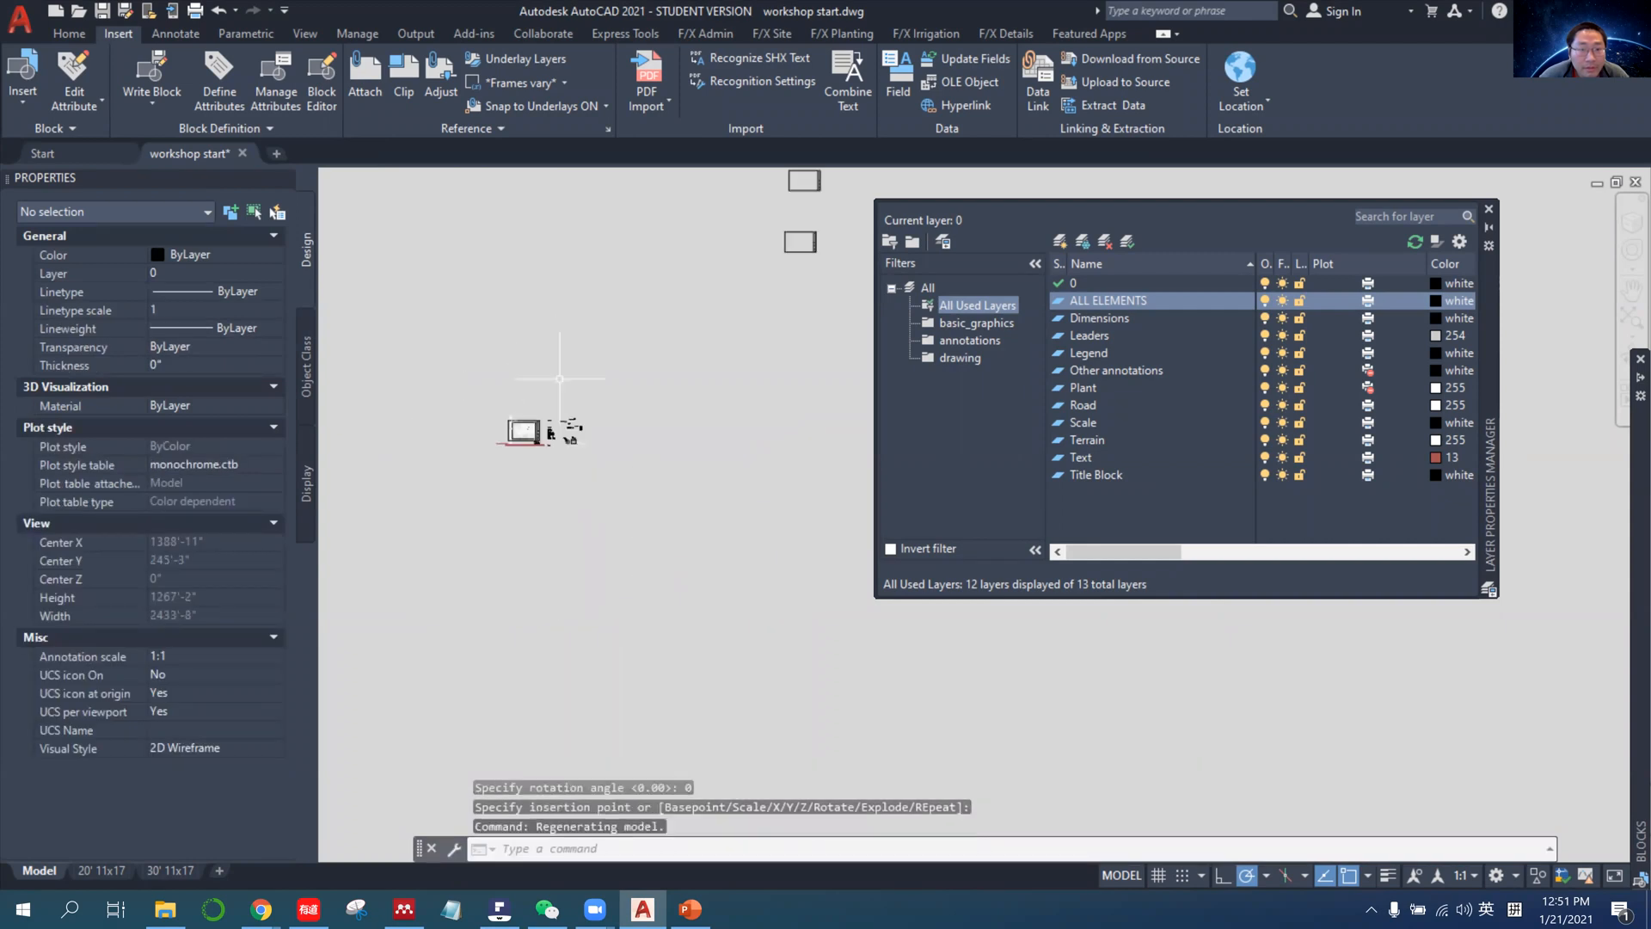
{"action": "scroll", "coordinate": [567, 378], "scroll_direction": "up", "scroll_amount": 5}
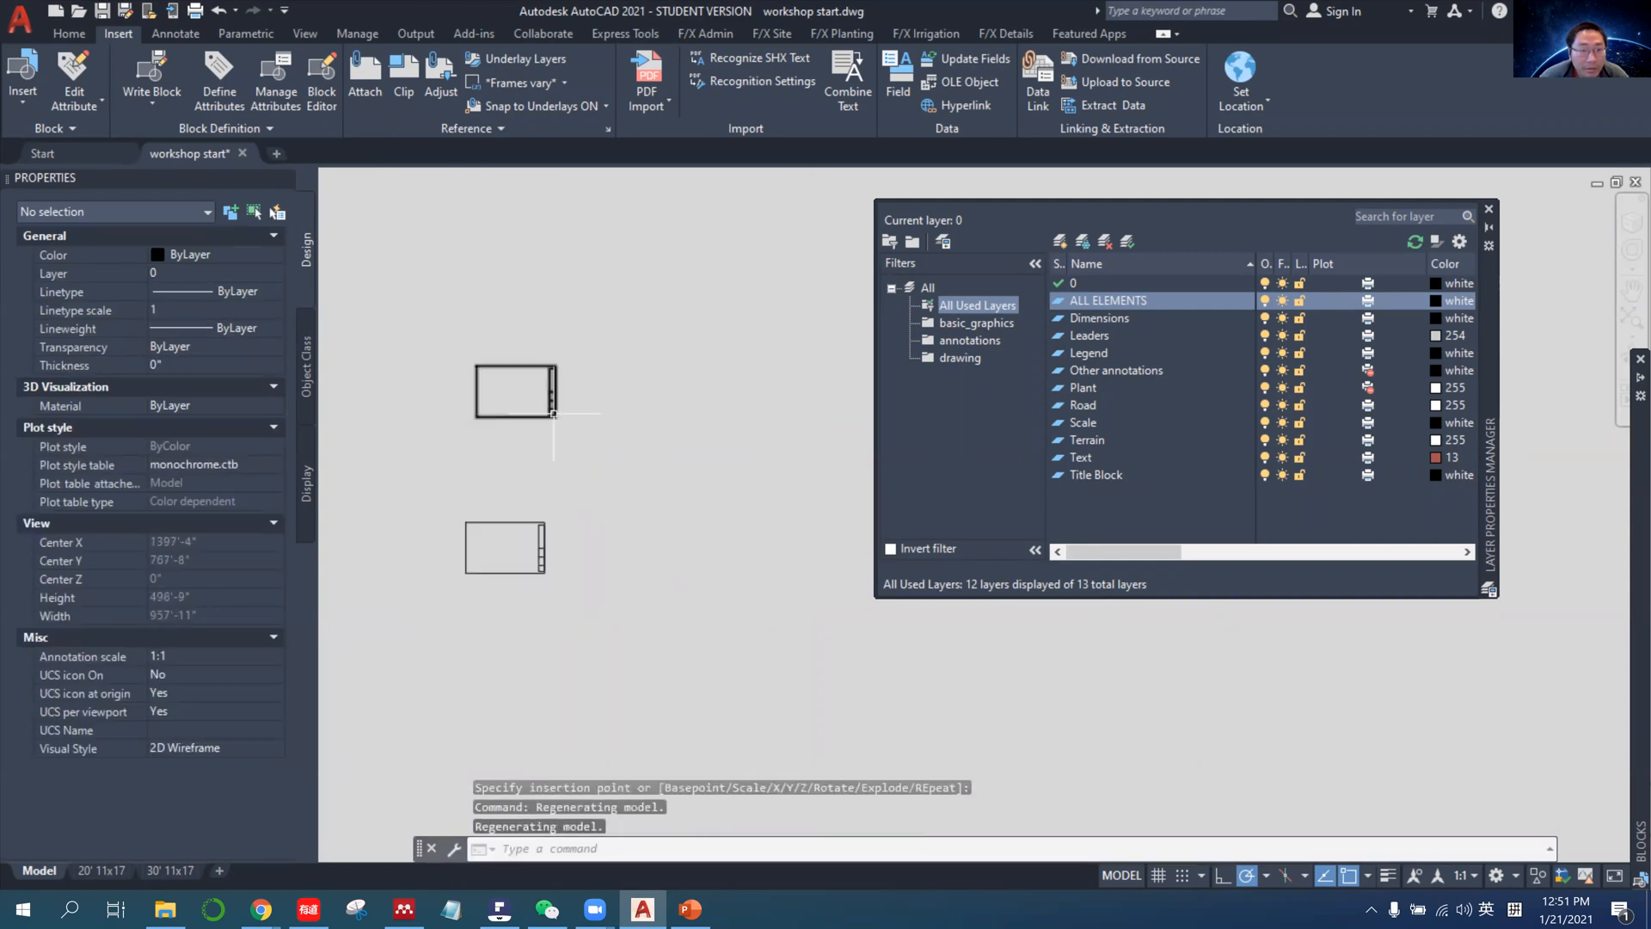
{"action": "left_click", "coordinate": [508, 418]}
{"action": "left_click", "coordinate": [578, 638]}
{"action": "key", "text": "Escape"}
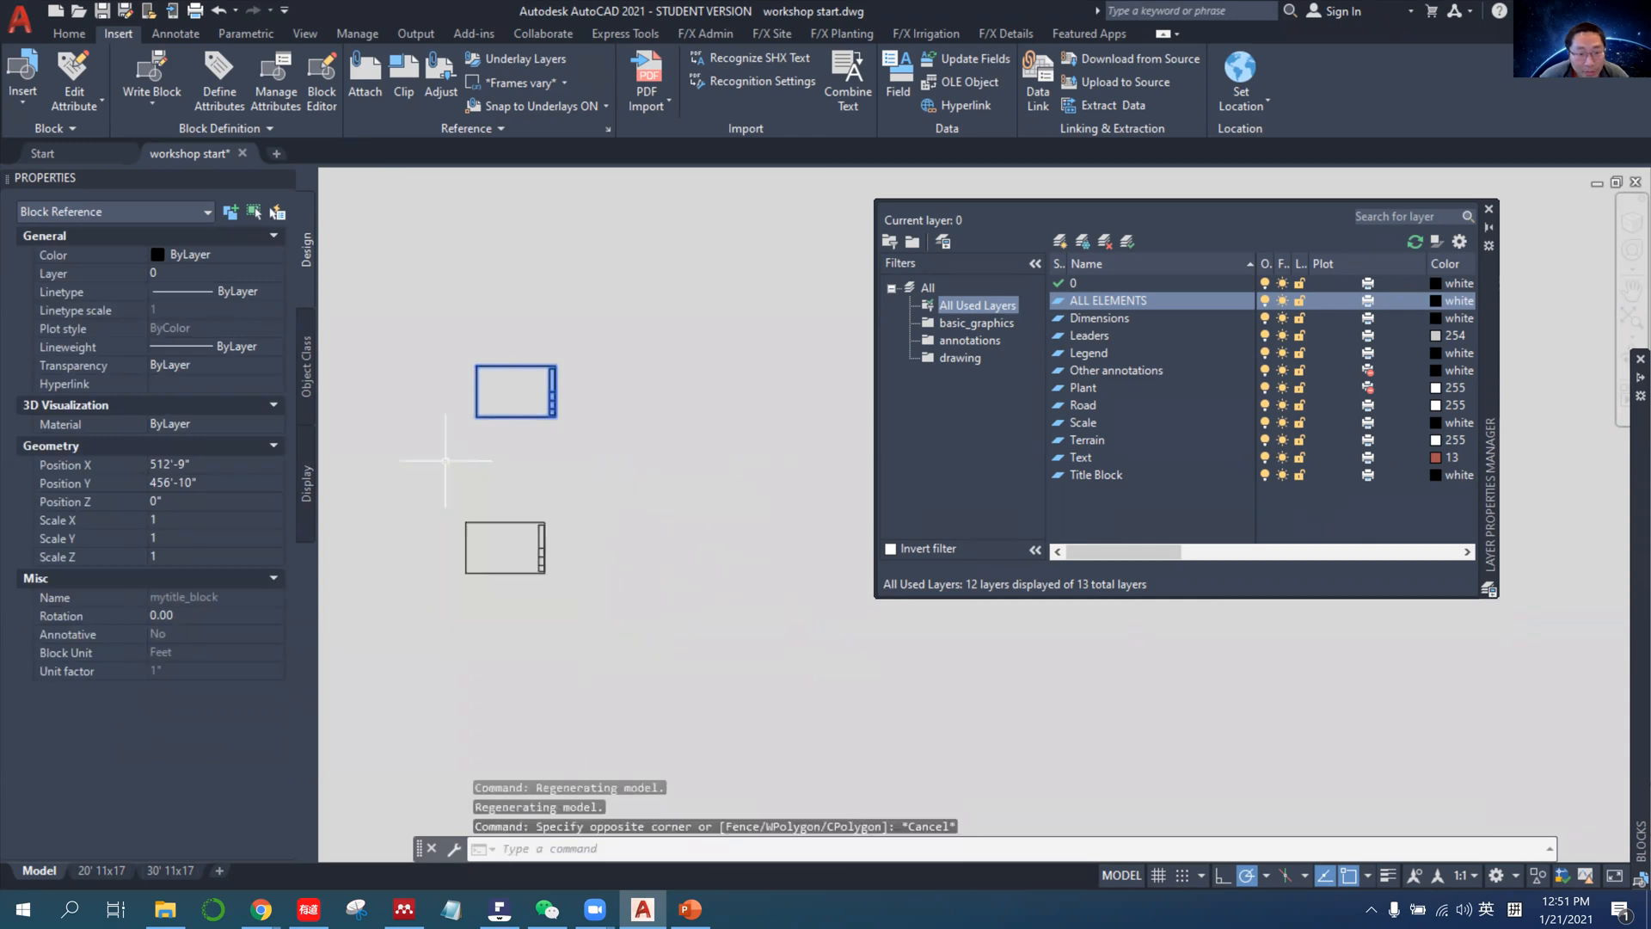
{"action": "left_click", "coordinate": [451, 478]}
{"action": "key", "text": "Escape"}
{"action": "key", "text": "Escape"}
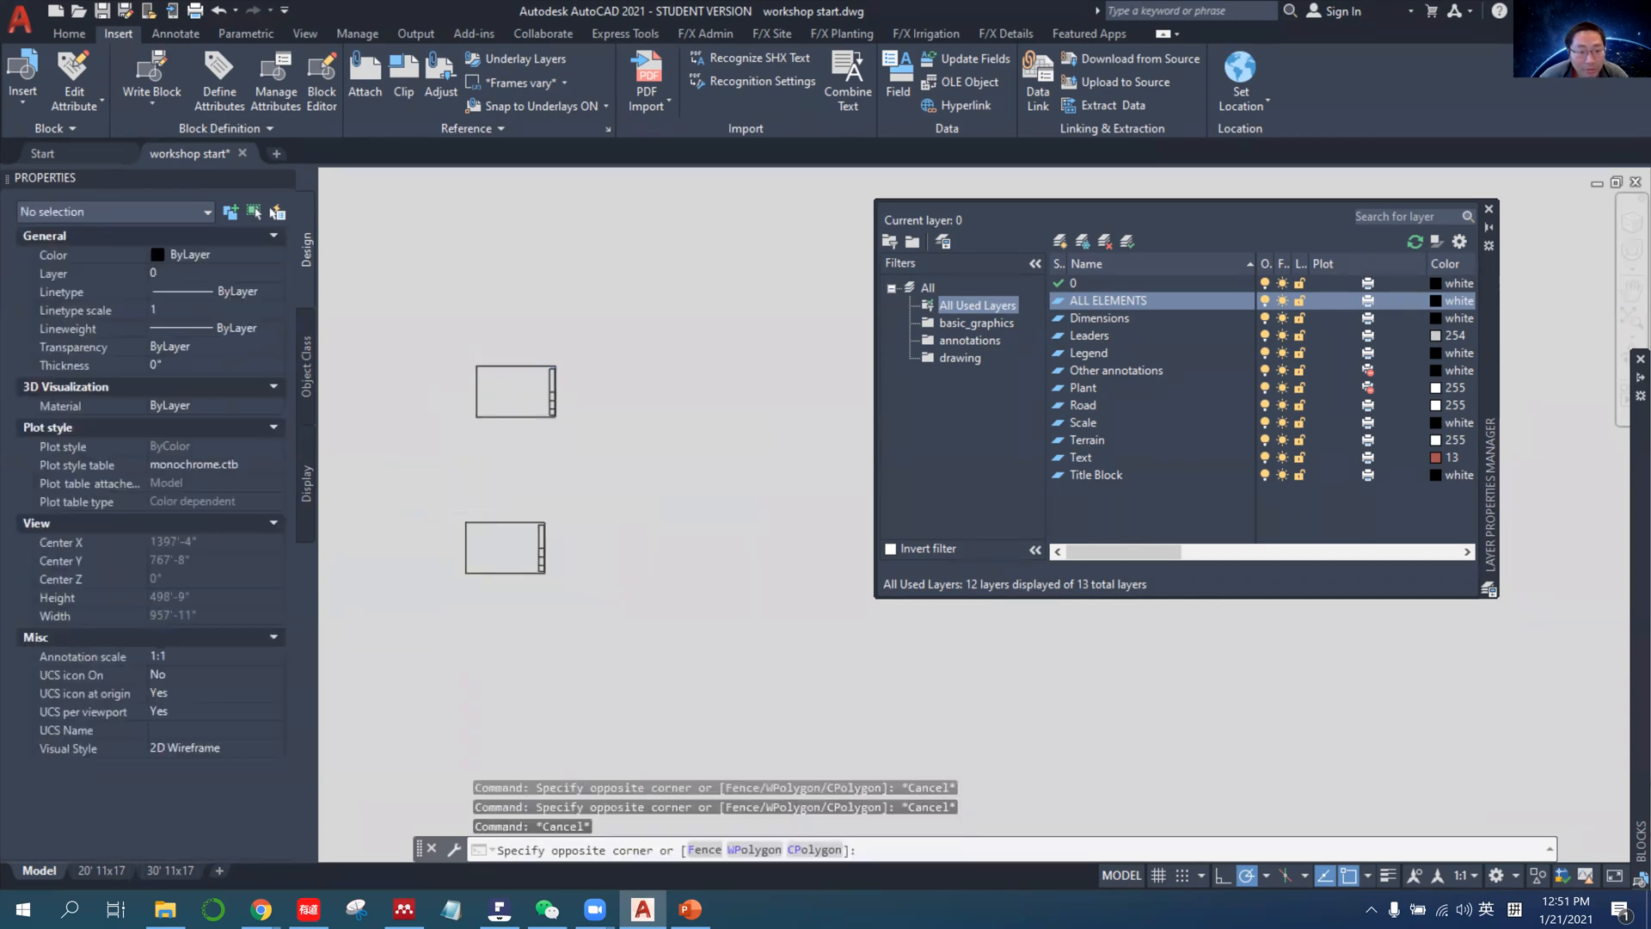
{"action": "left_click", "coordinate": [444, 505]}
{"action": "left_click", "coordinate": [567, 617]}
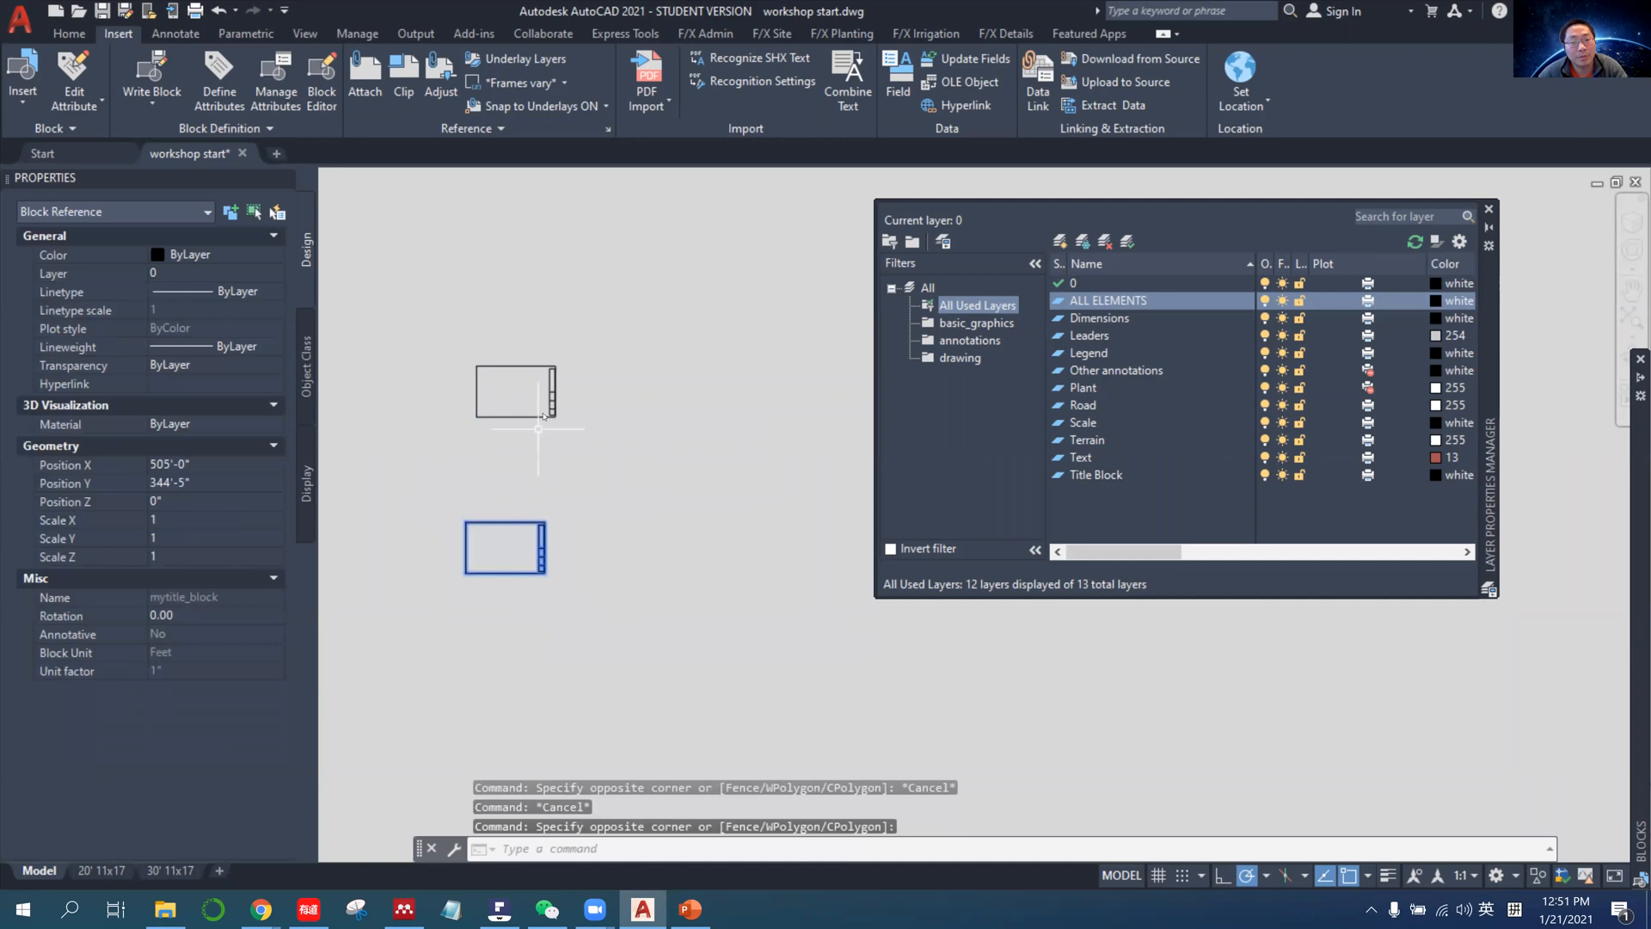
{"action": "key", "text": "Delete"}
Move the remaining title block by its lower-left corner to the empty area just below the site plan.
{"action": "left_click", "coordinate": [529, 388]}
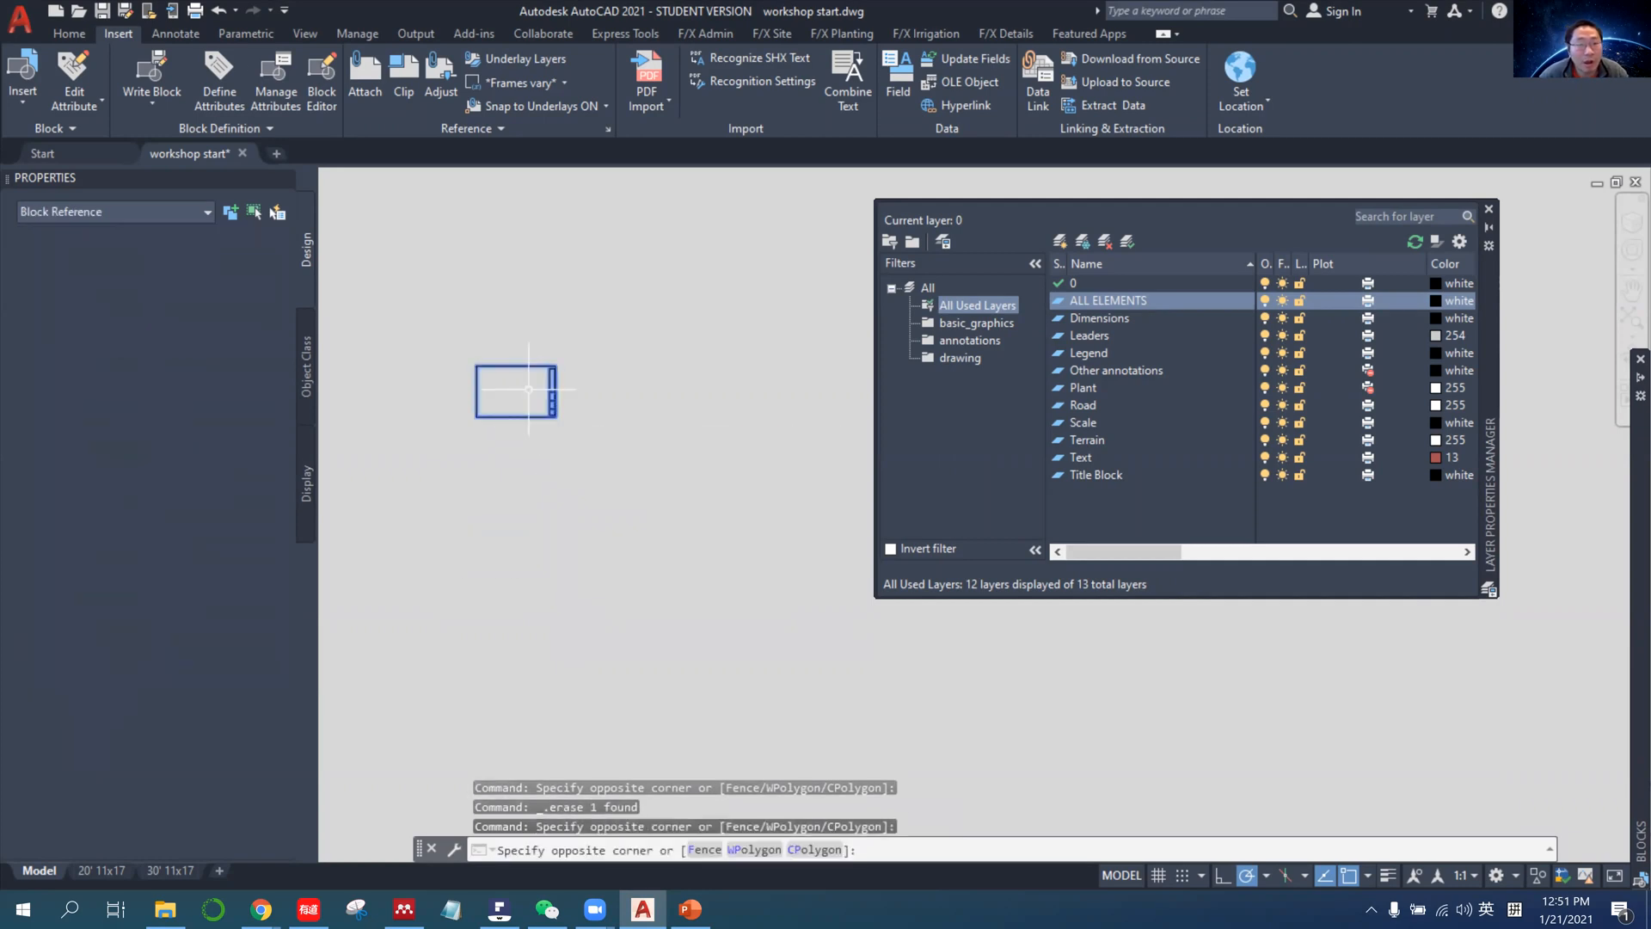
{"action": "left_click", "coordinate": [69, 35]}
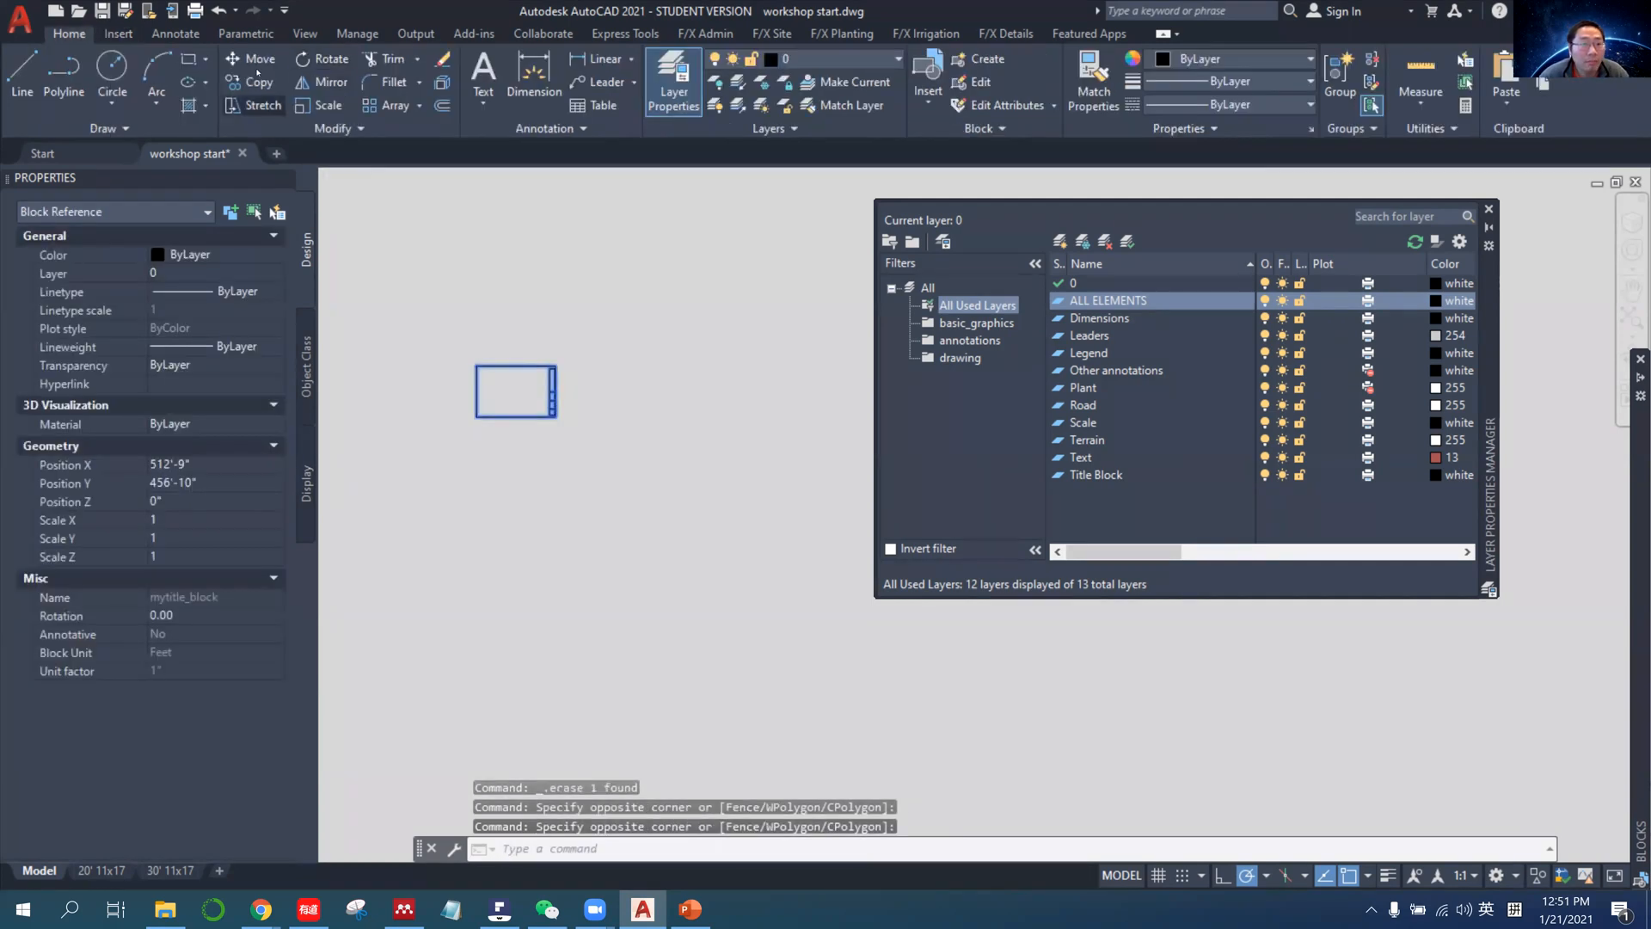
{"action": "left_click", "coordinate": [254, 60]}
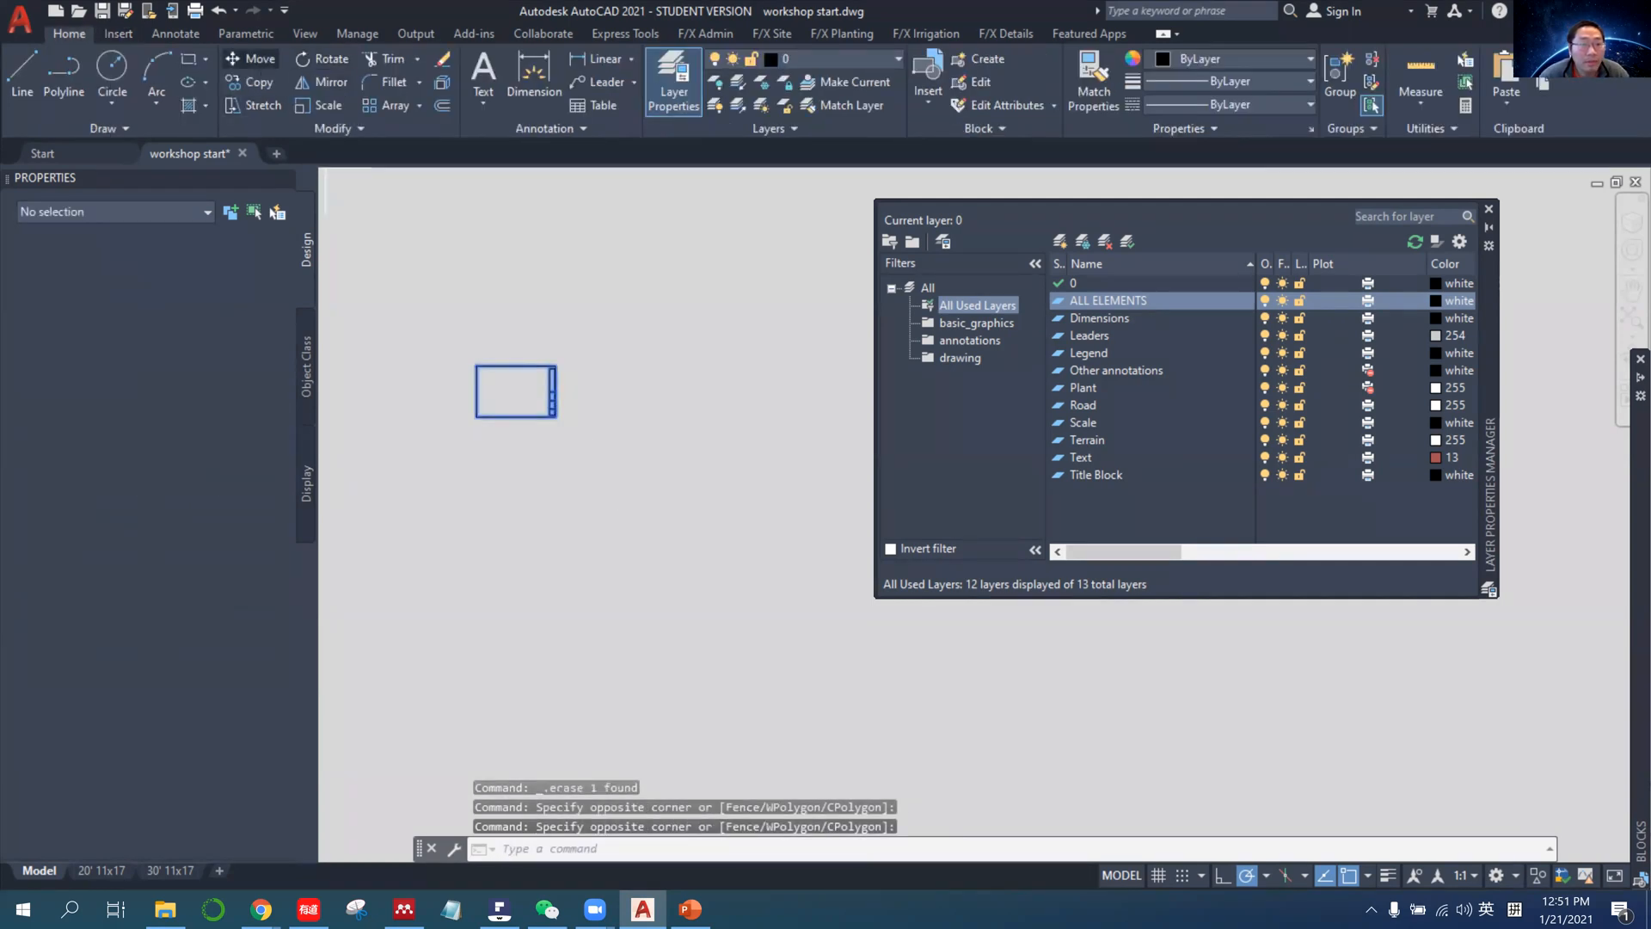
{"action": "left_click", "coordinate": [474, 417]}
{"action": "scroll", "coordinate": [571, 472], "scroll_direction": "up", "scroll_amount": 3}
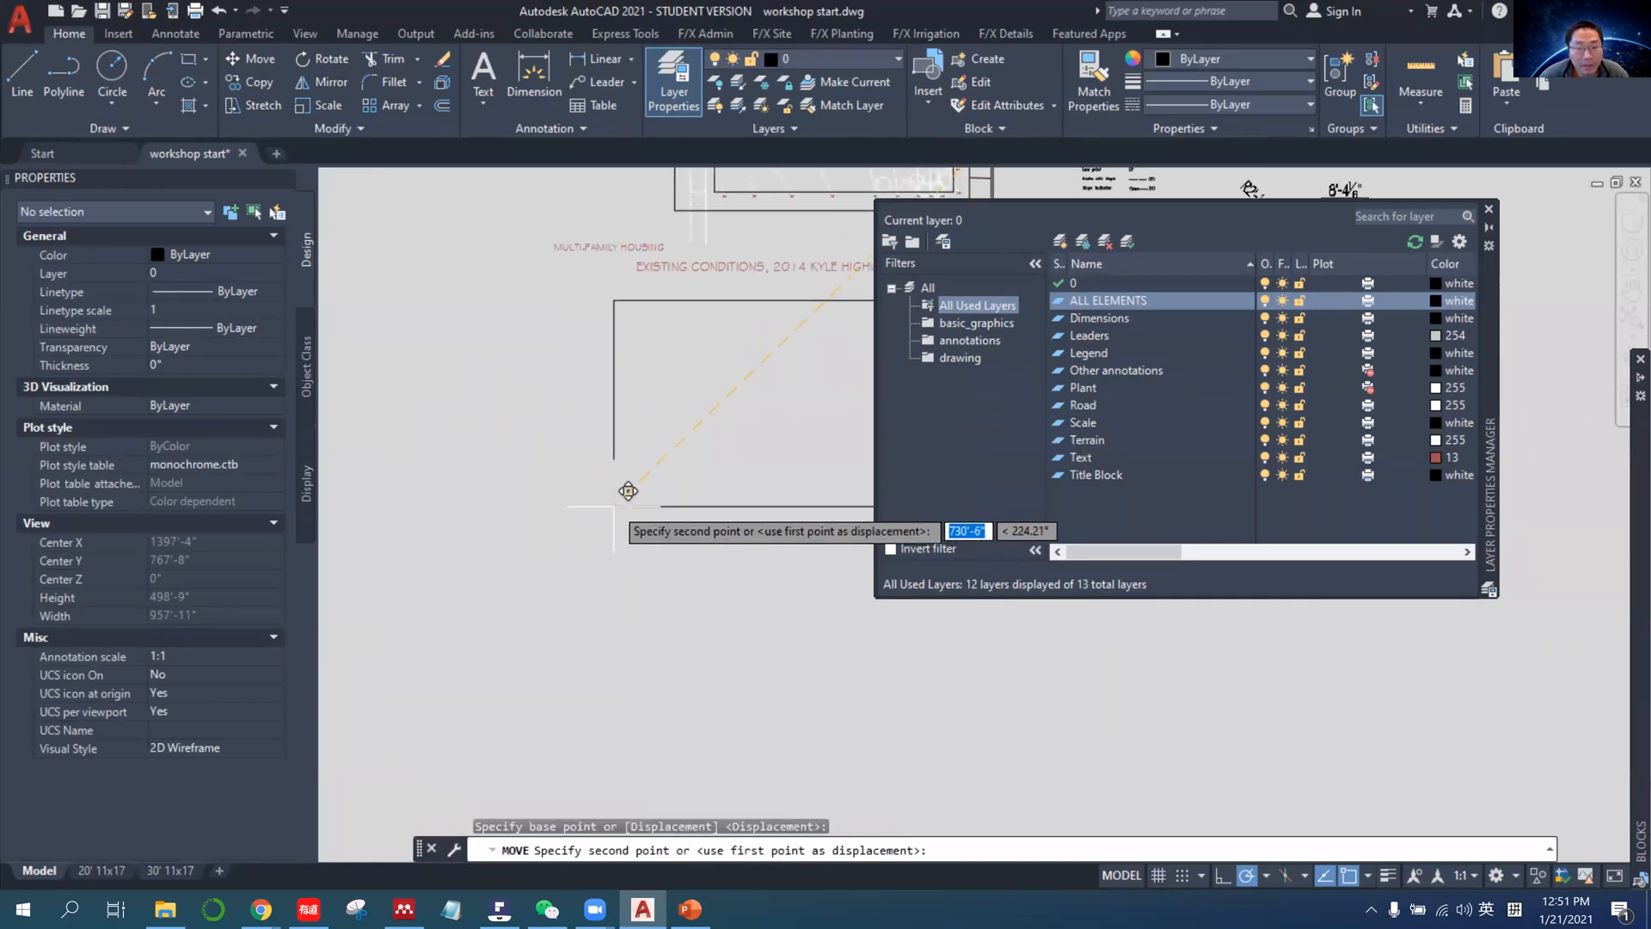
{"action": "left_click", "coordinate": [486, 498]}
{"action": "scroll", "coordinate": [482, 490], "scroll_direction": "down", "scroll_amount": 4}
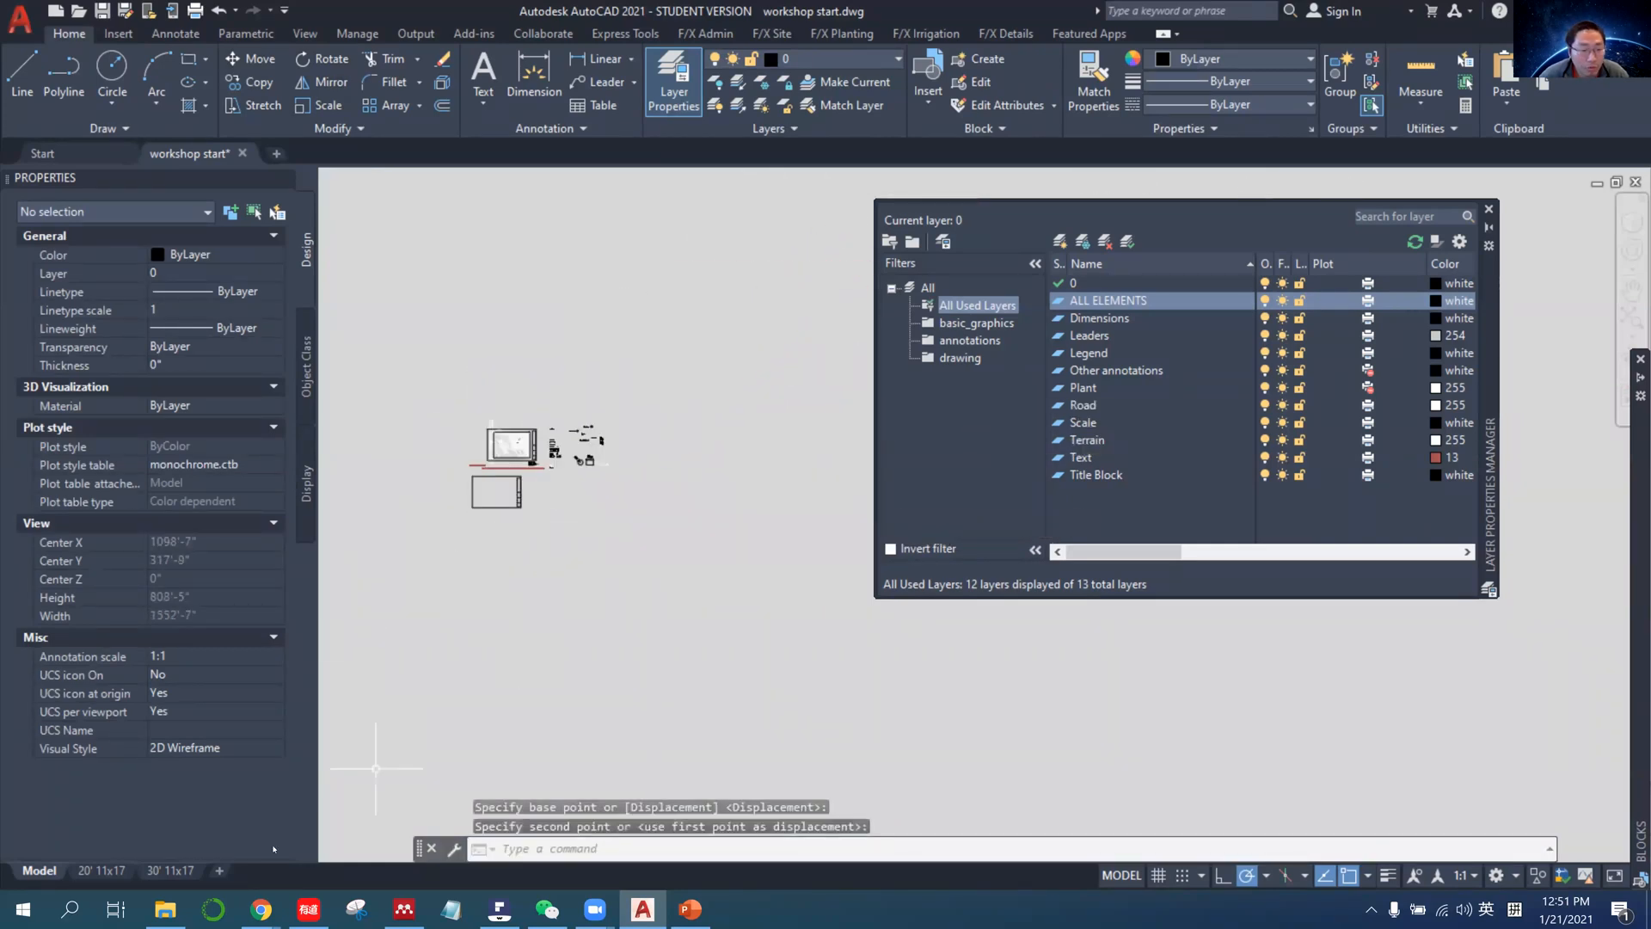
Switch to Chrome and search the web for "autocad blocks" in a new tab, look over the results and return to AutoCAD.
{"action": "left_click", "coordinate": [261, 909]}
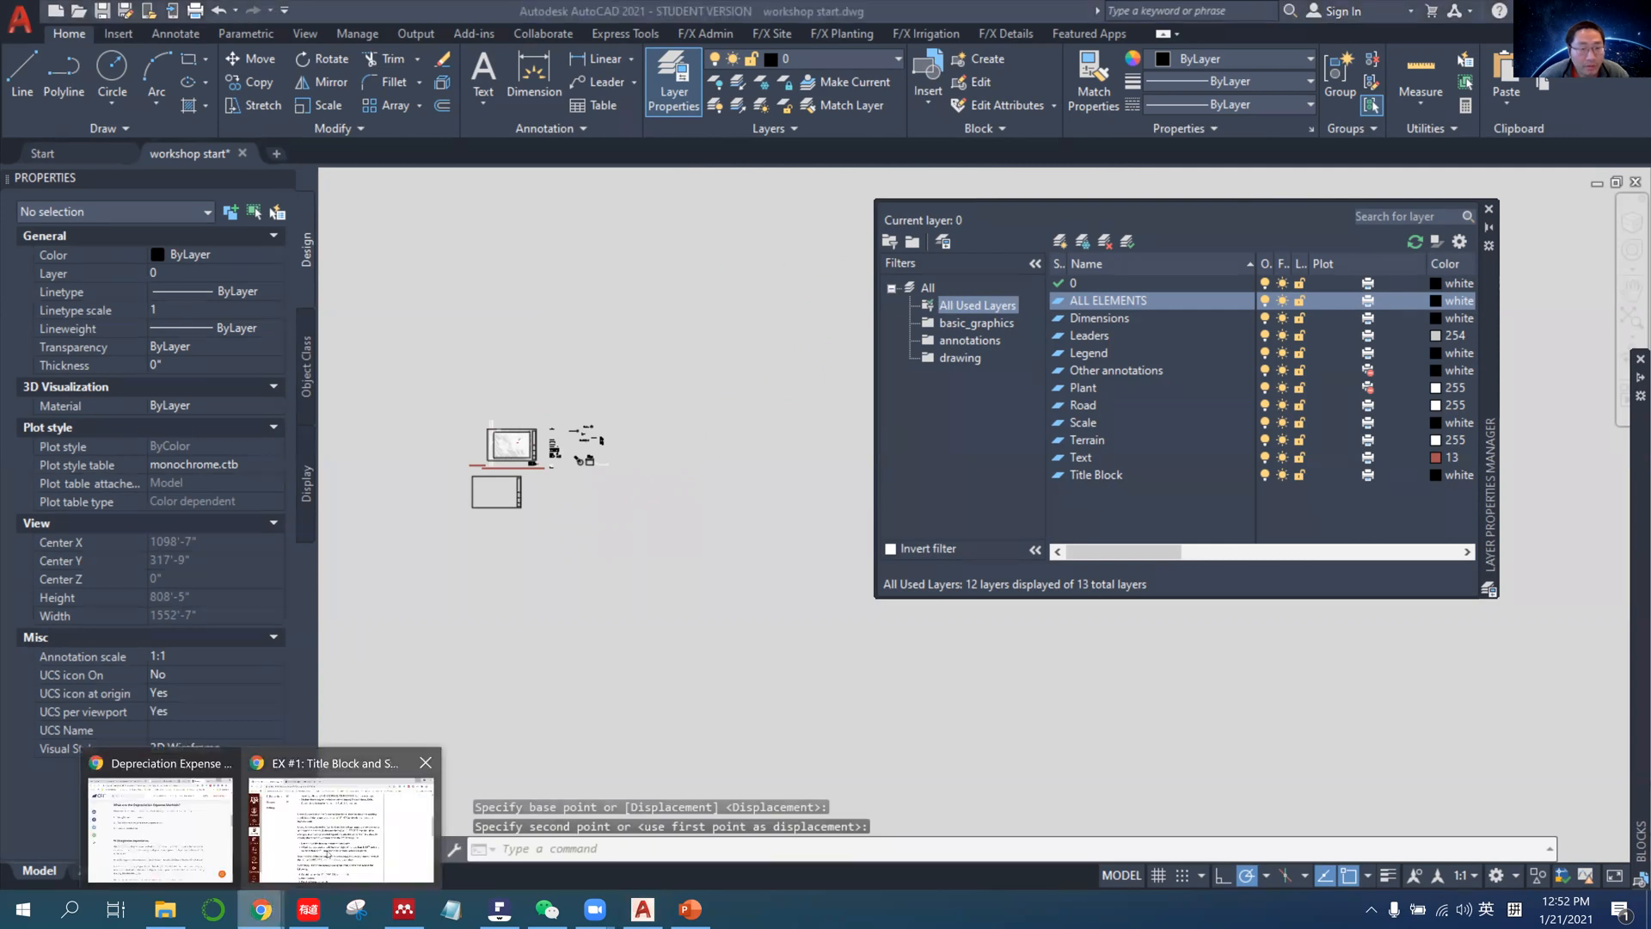
{"action": "left_click", "coordinate": [327, 854]}
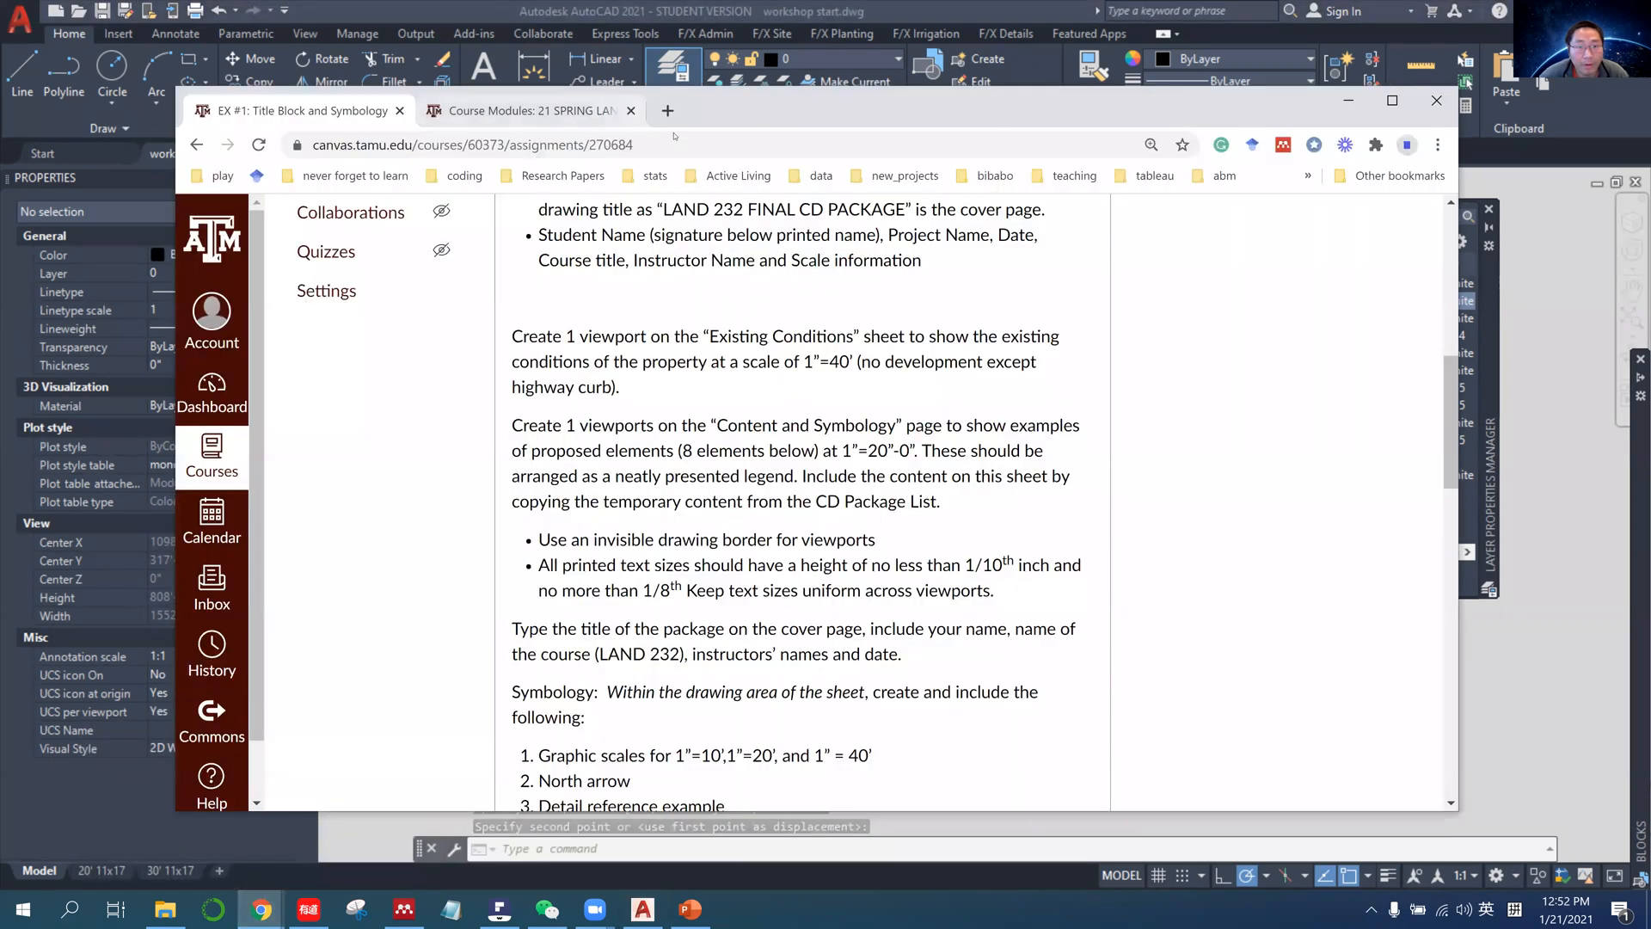
{"action": "key", "text": "ctrl+t"}
{"action": "left_click", "coordinate": [675, 136]}
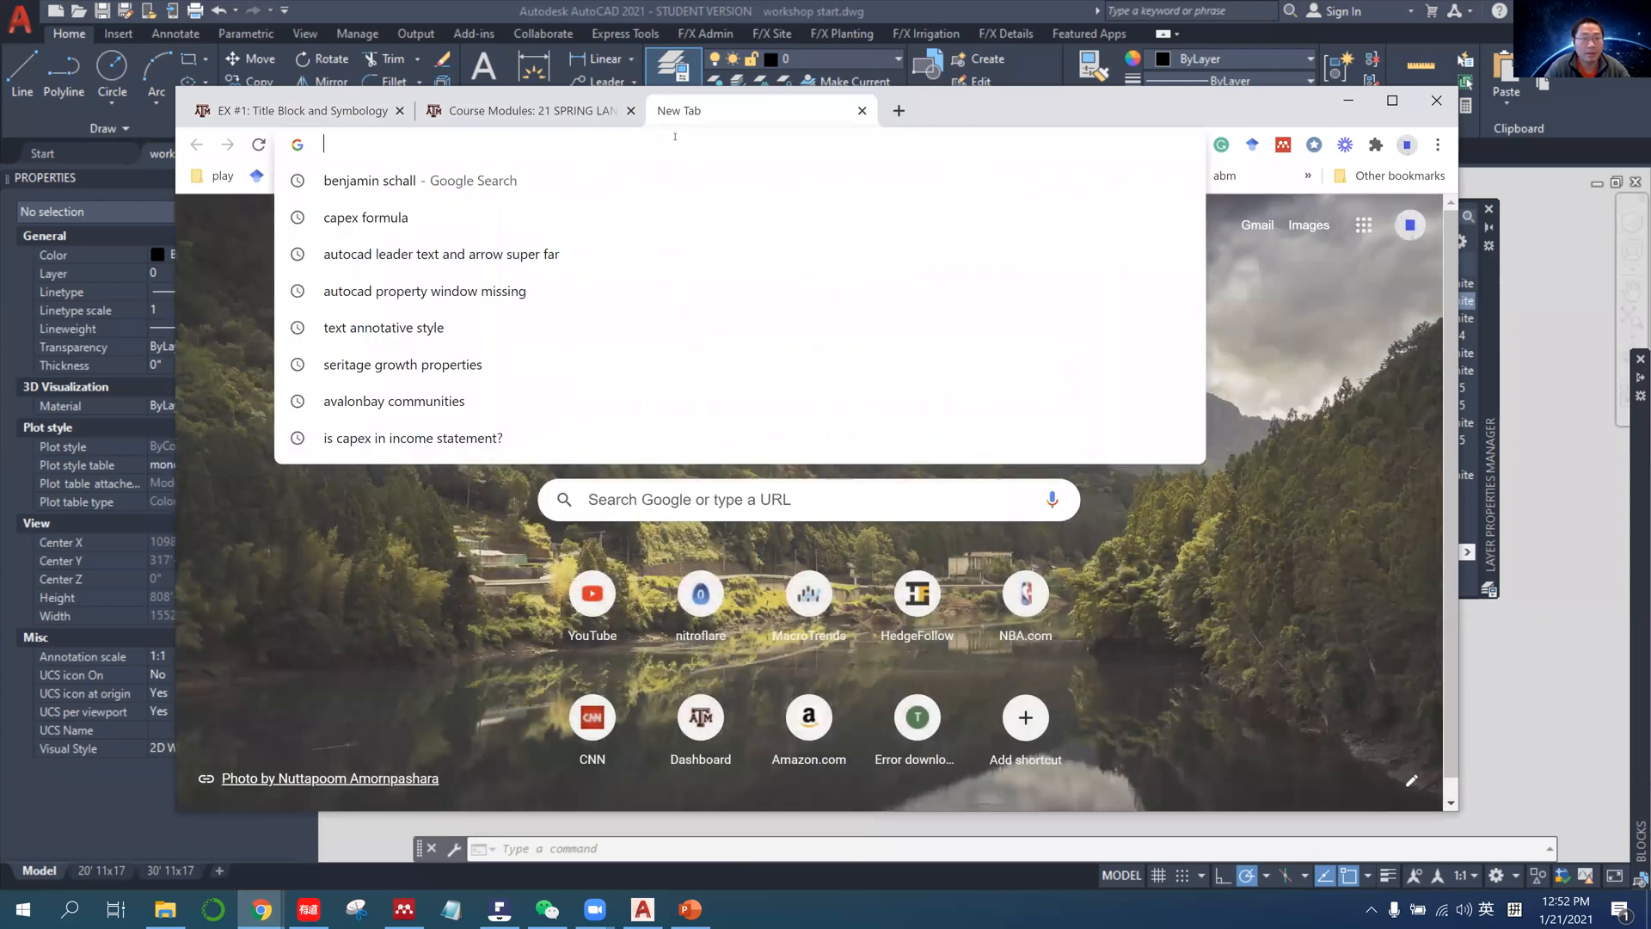
{"action": "type", "text": "autocad bo"}
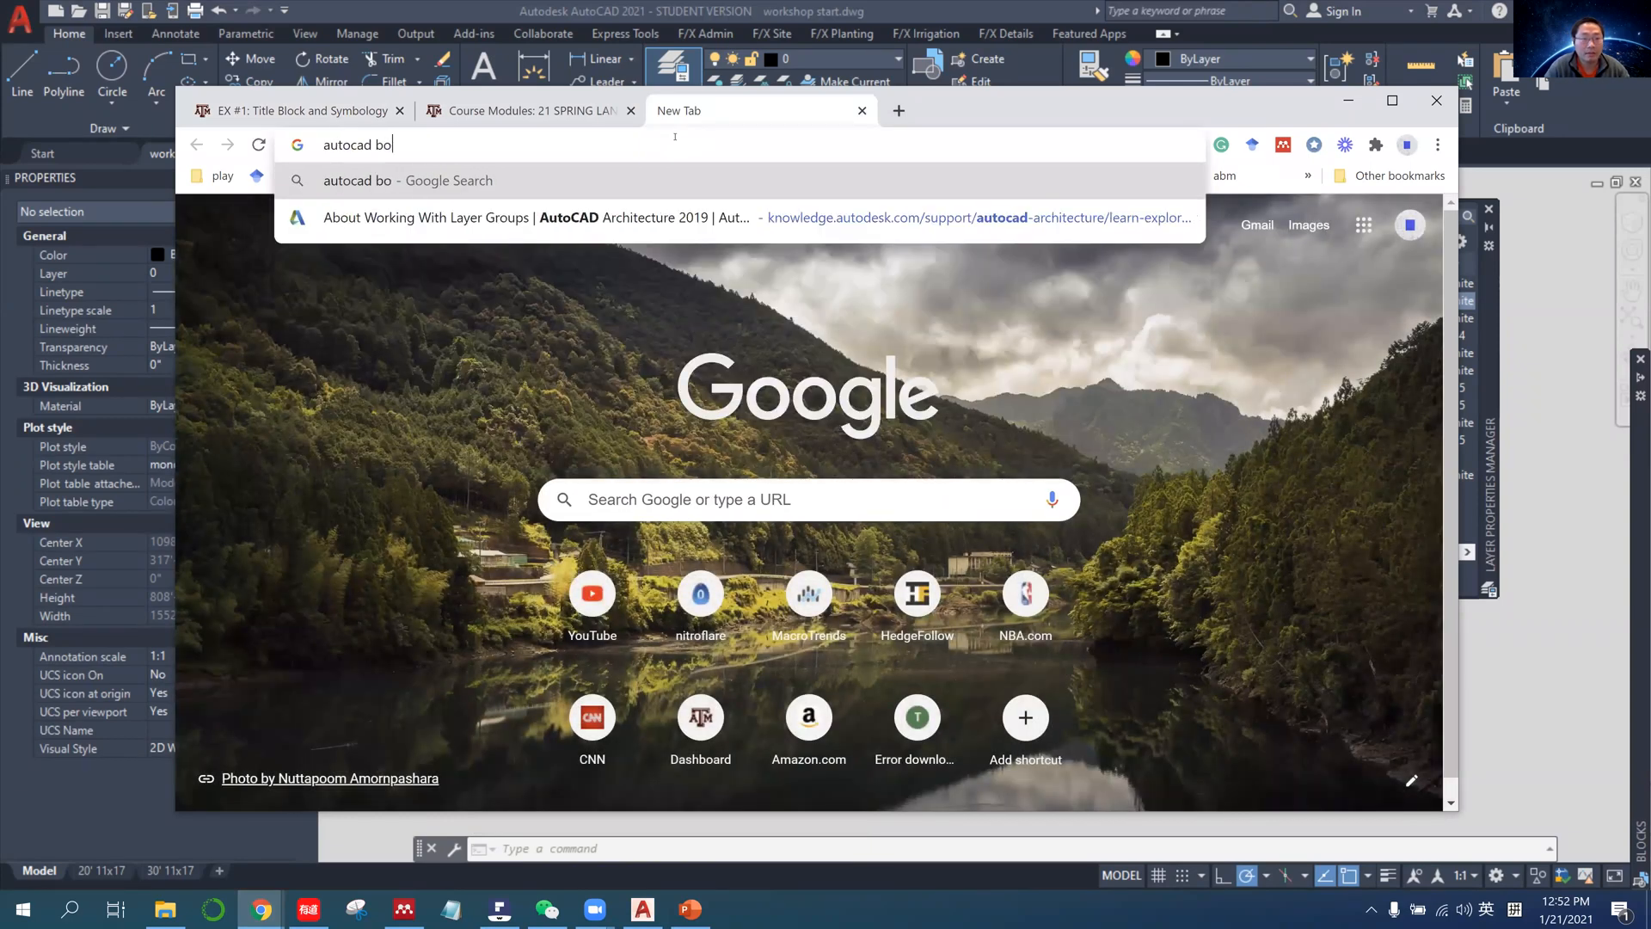
{"action": "key", "text": "BackSpace"}
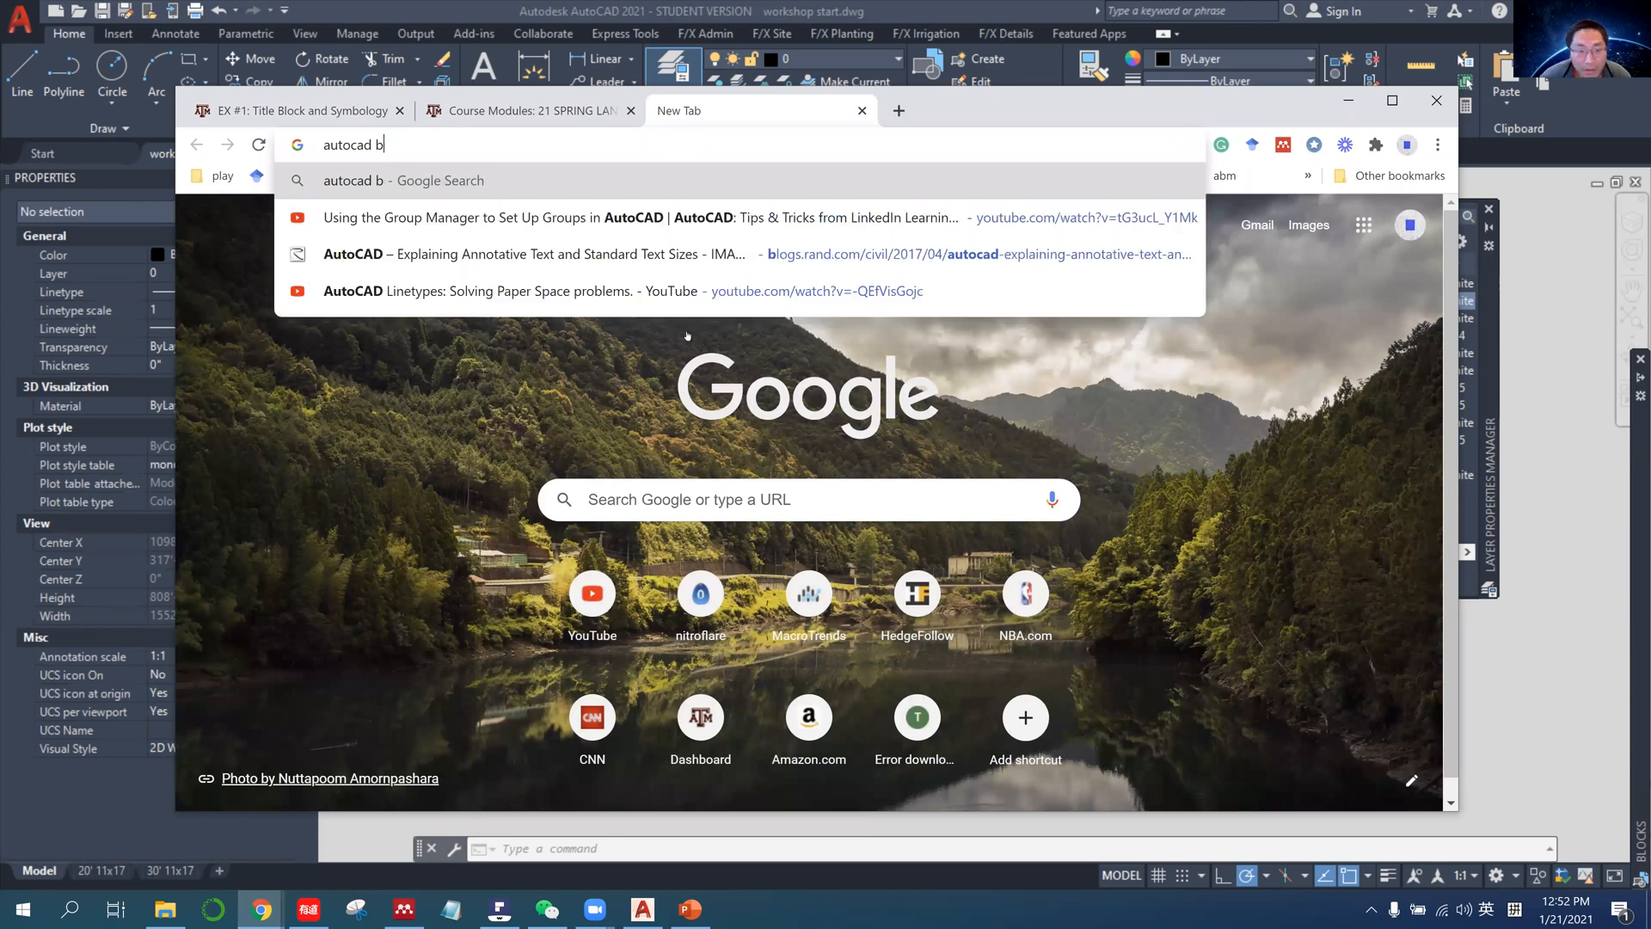
{"action": "type", "text": "locks"}
{"action": "key", "text": "Return"}
{"action": "scroll", "coordinate": [693, 509], "scroll_direction": "down", "scroll_amount": 2}
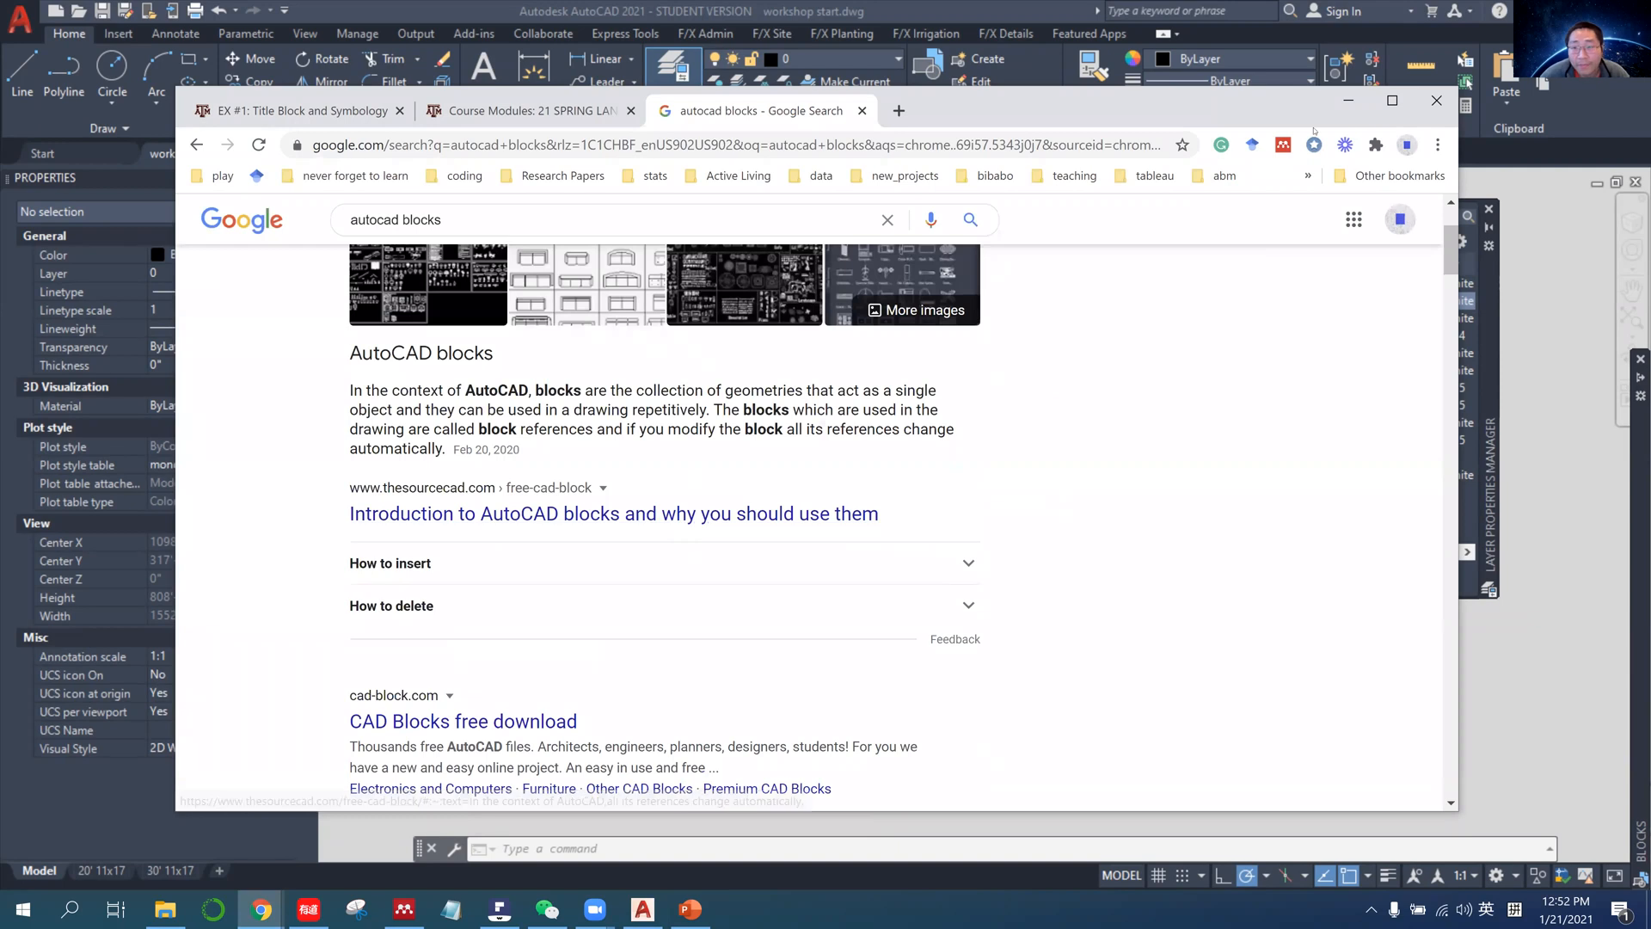
{"action": "left_click", "coordinate": [1348, 101]}
Select the title block below the site plan.
{"action": "scroll", "coordinate": [487, 497], "scroll_direction": "up", "scroll_amount": 6}
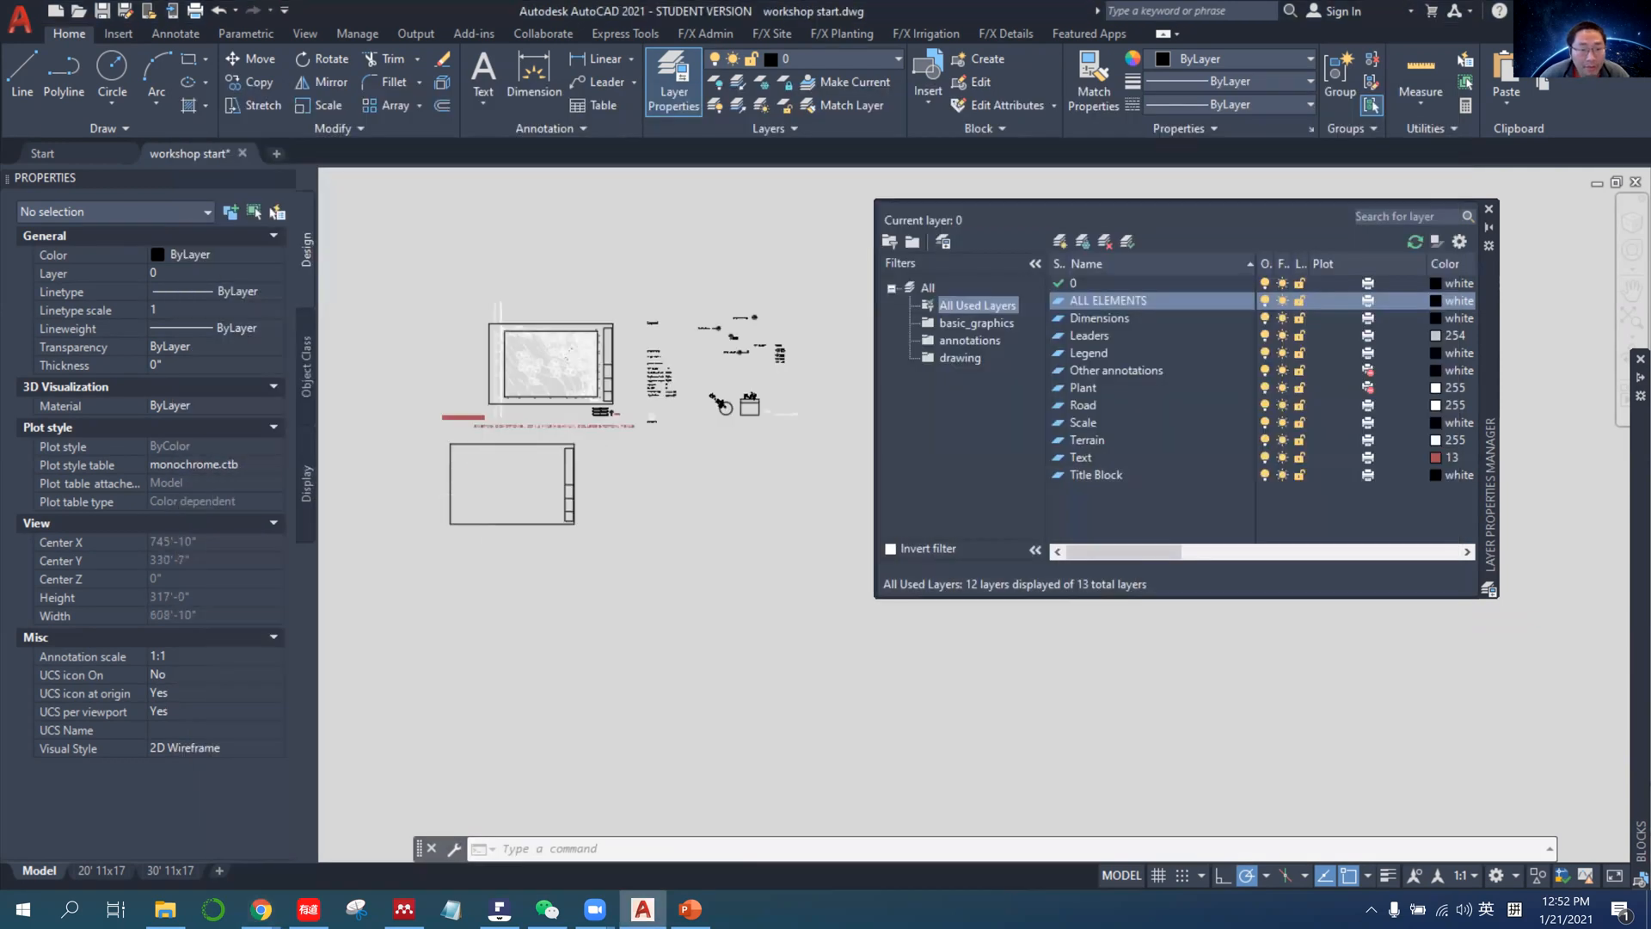
{"action": "left_click", "coordinate": [676, 621]}
{"action": "left_click", "coordinate": [531, 470]}
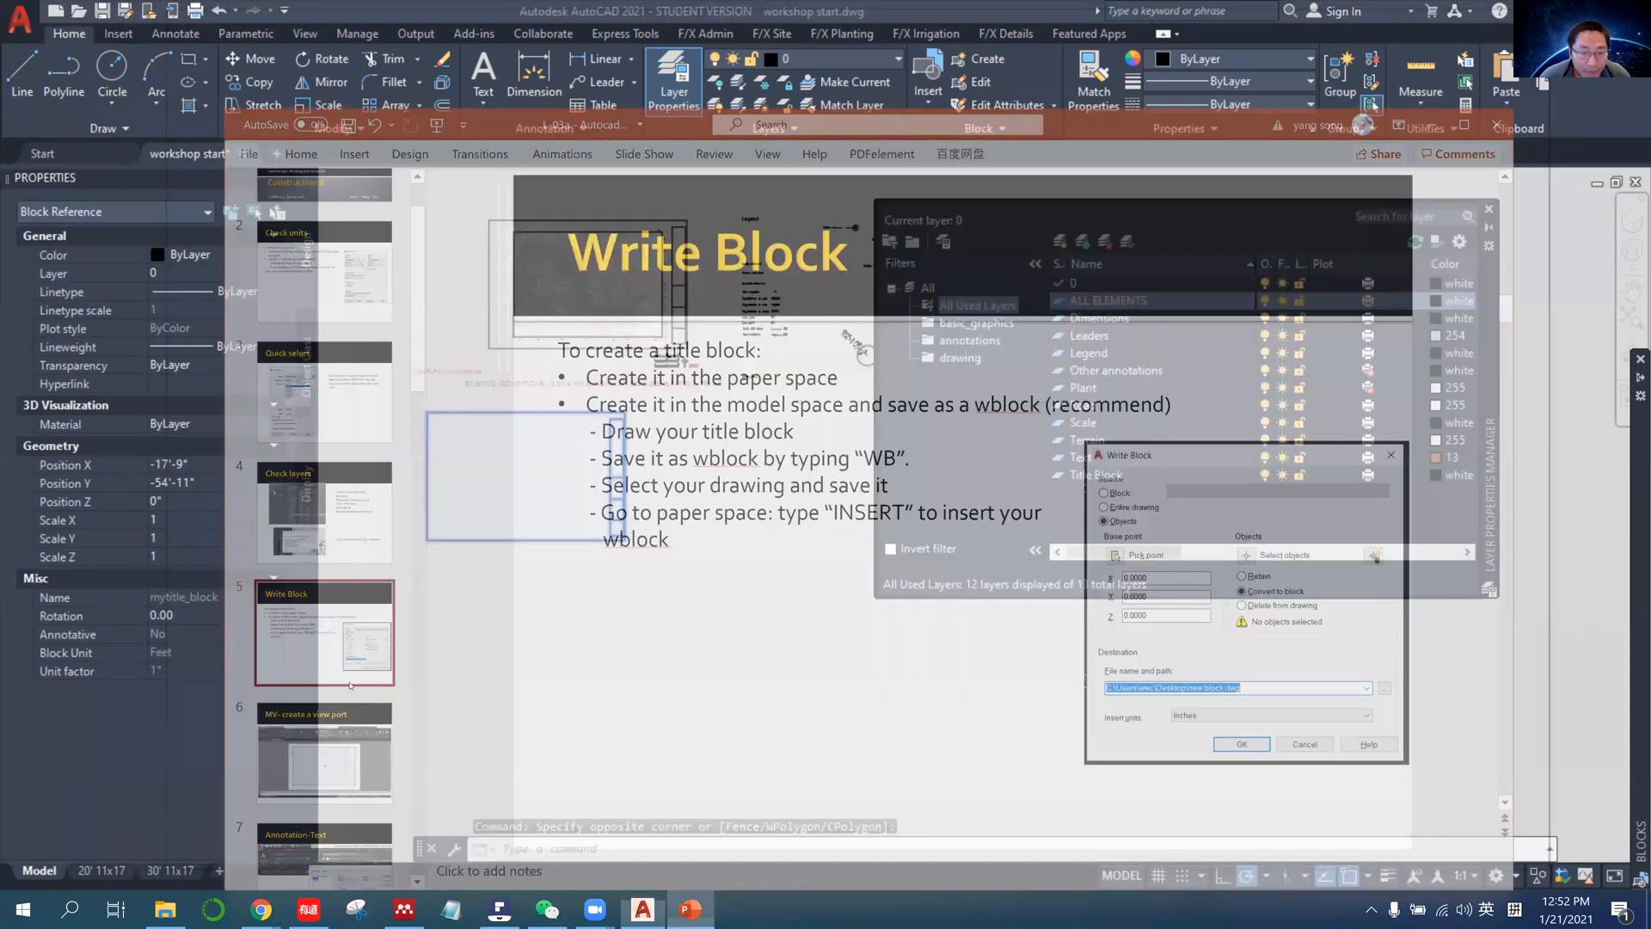
View the slide on creating a view port in PowerPoint, return to AutoCAD and shift the Layer Properties Manager away from the drawing.
{"action": "scroll", "coordinate": [917, 524], "scroll_direction": "down", "scroll_amount": 1}
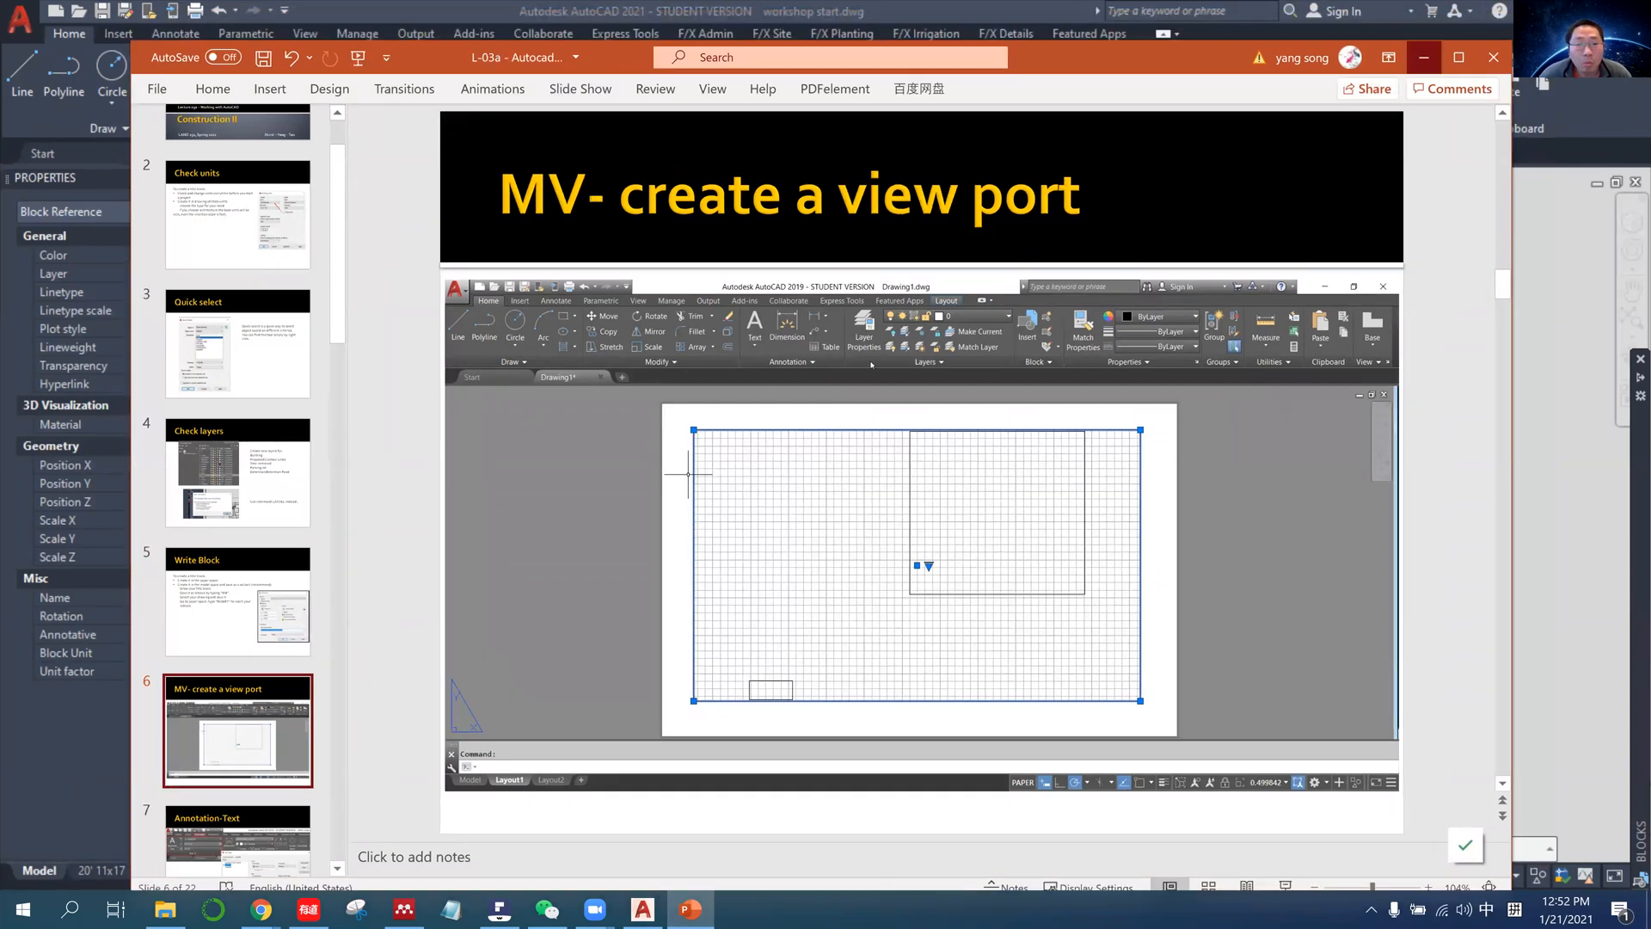
{"action": "left_click", "coordinate": [1459, 26]}
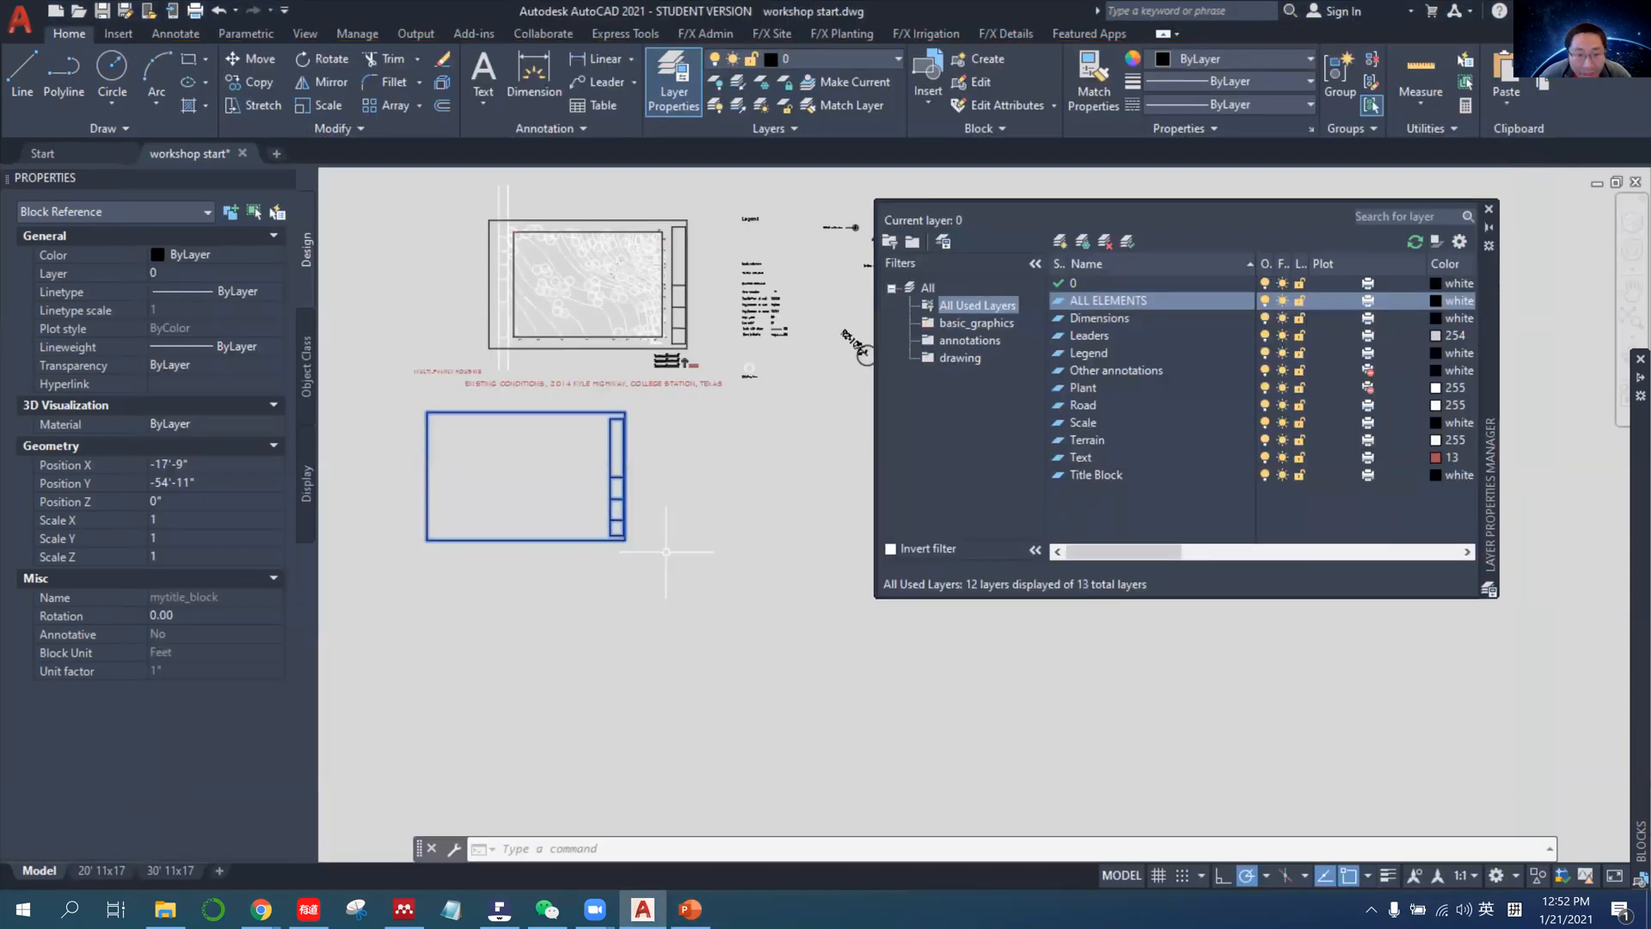
{"action": "middle_click_drag", "start_coordinate": [694, 408], "coordinate": [728, 522]}
{"action": "scroll", "coordinate": [724, 521], "scroll_direction": "up", "scroll_amount": 2}
{"action": "scroll", "coordinate": [721, 519], "scroll_direction": "down", "scroll_amount": 2}
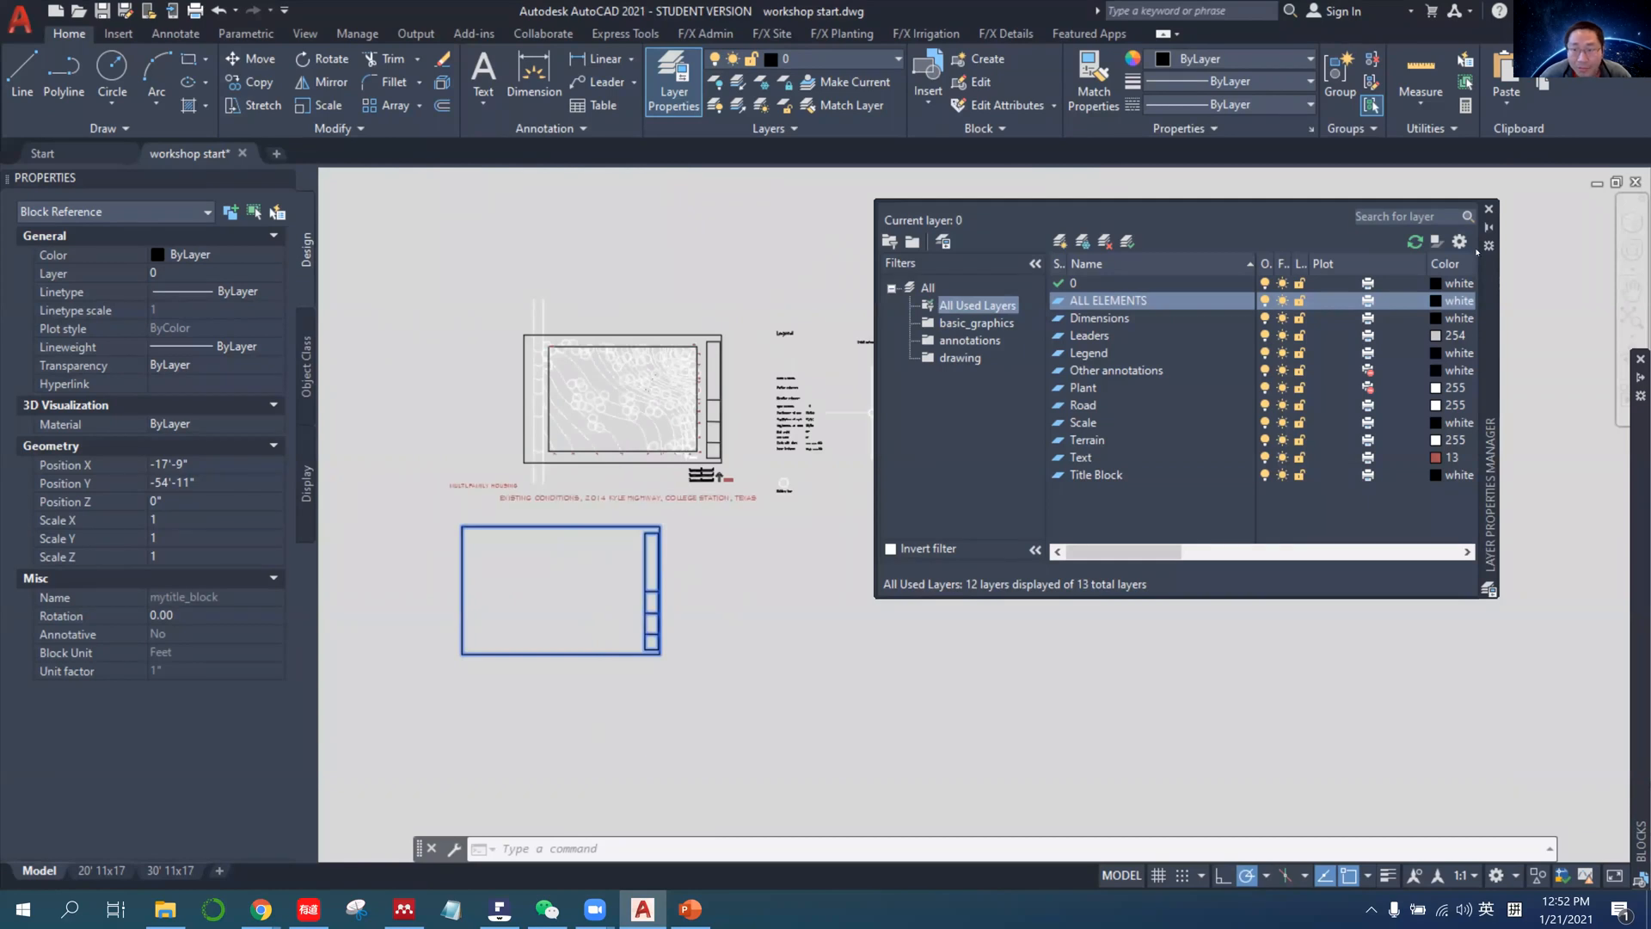
{"action": "left_click_drag", "start_coordinate": [1493, 272], "coordinate": [1538, 271]}
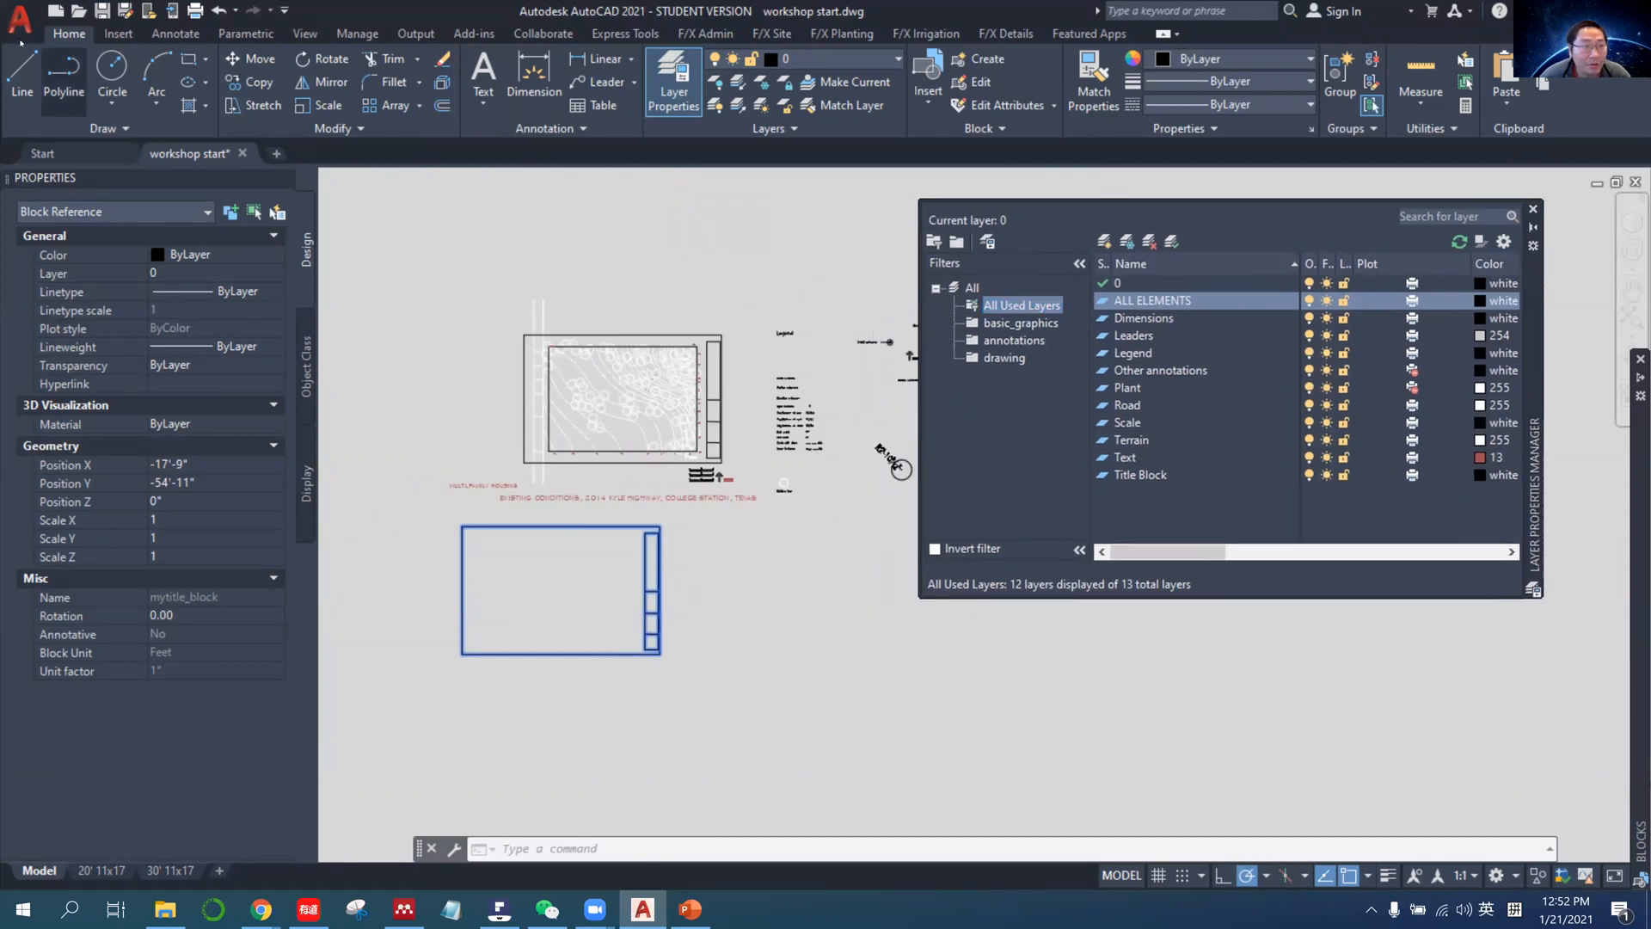
Examine the plot area options in the model's Plot settings, keep Display, and leave without plotting.
{"action": "left_click", "coordinate": [19, 18]}
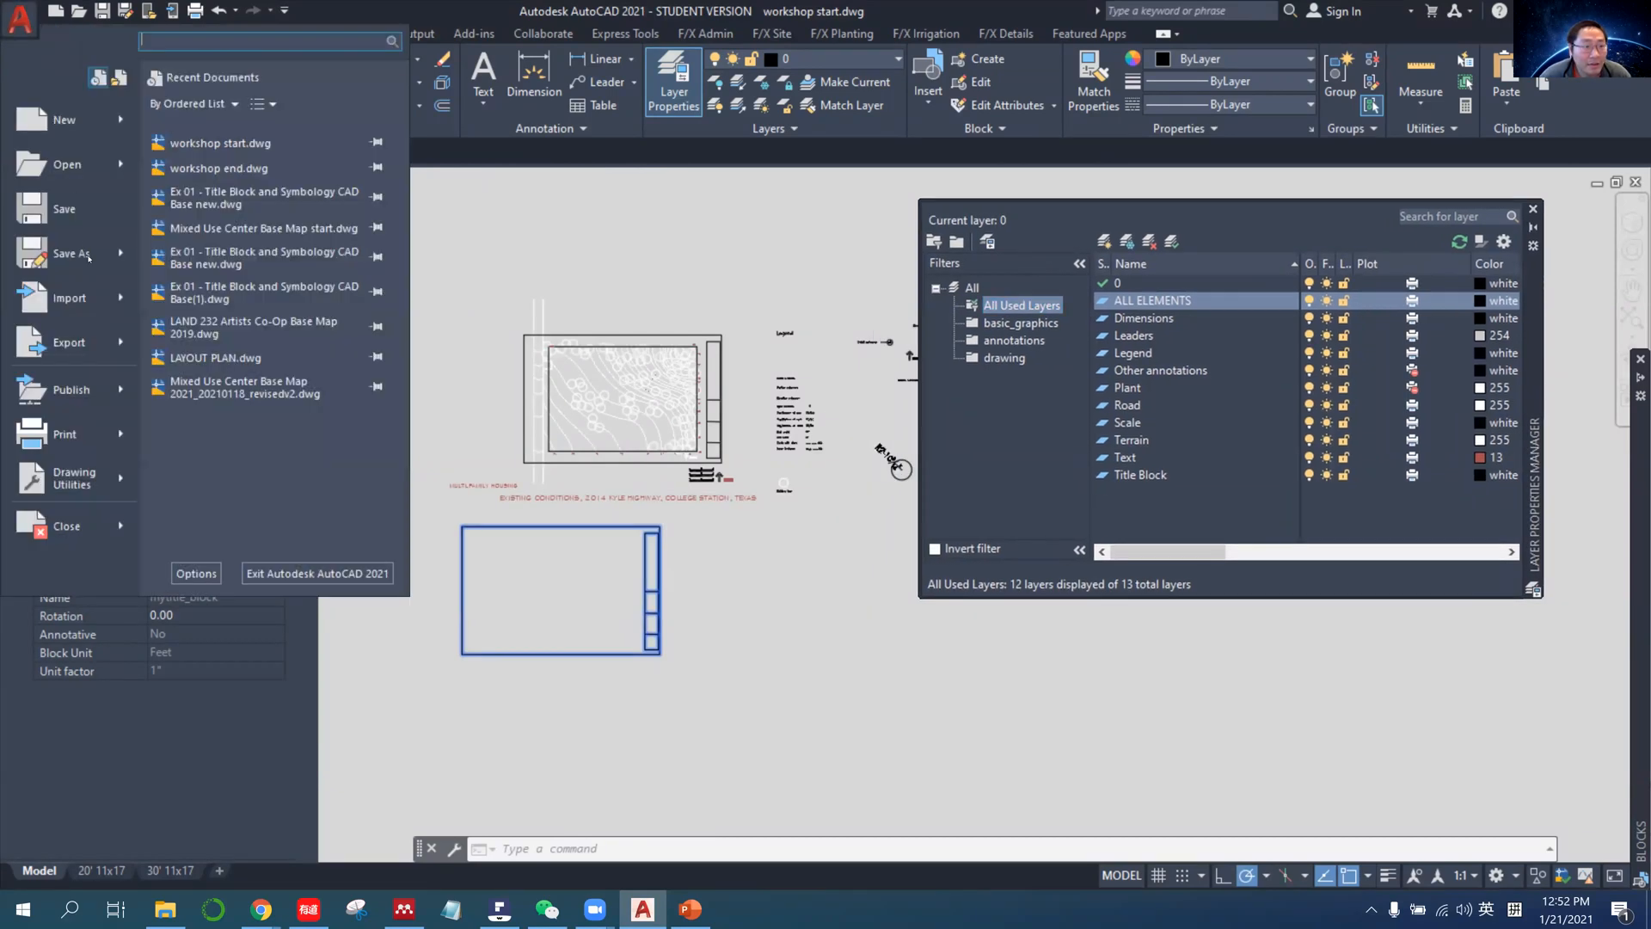
{"action": "mouse_move", "coordinate": [73, 440]}
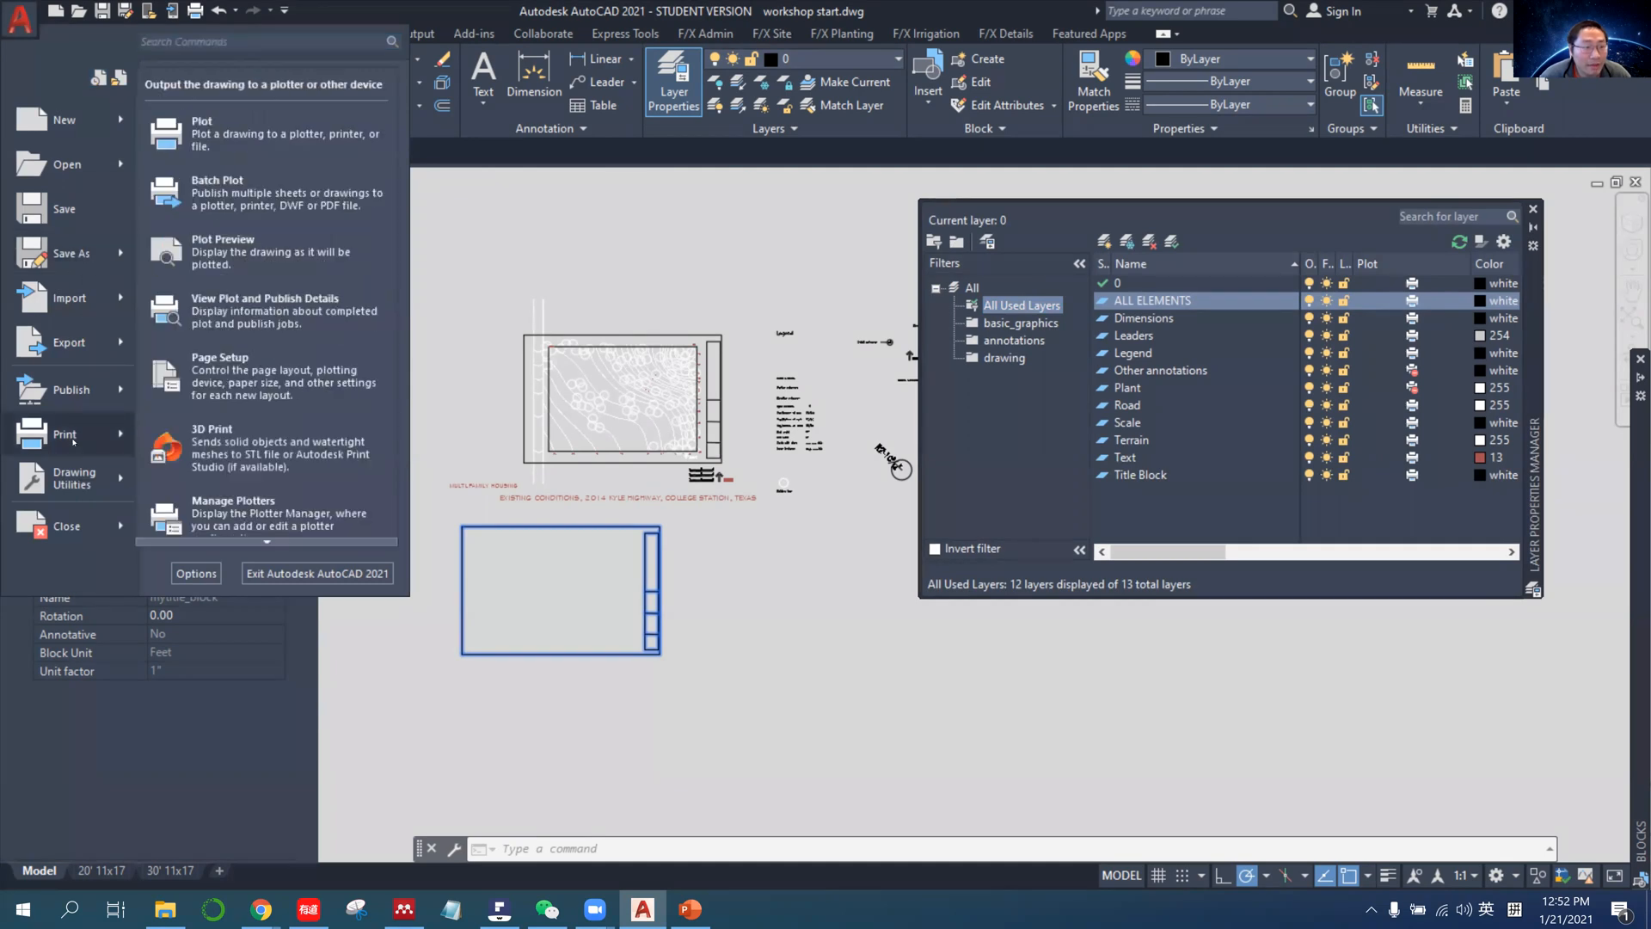
{"action": "left_click", "coordinate": [258, 133]}
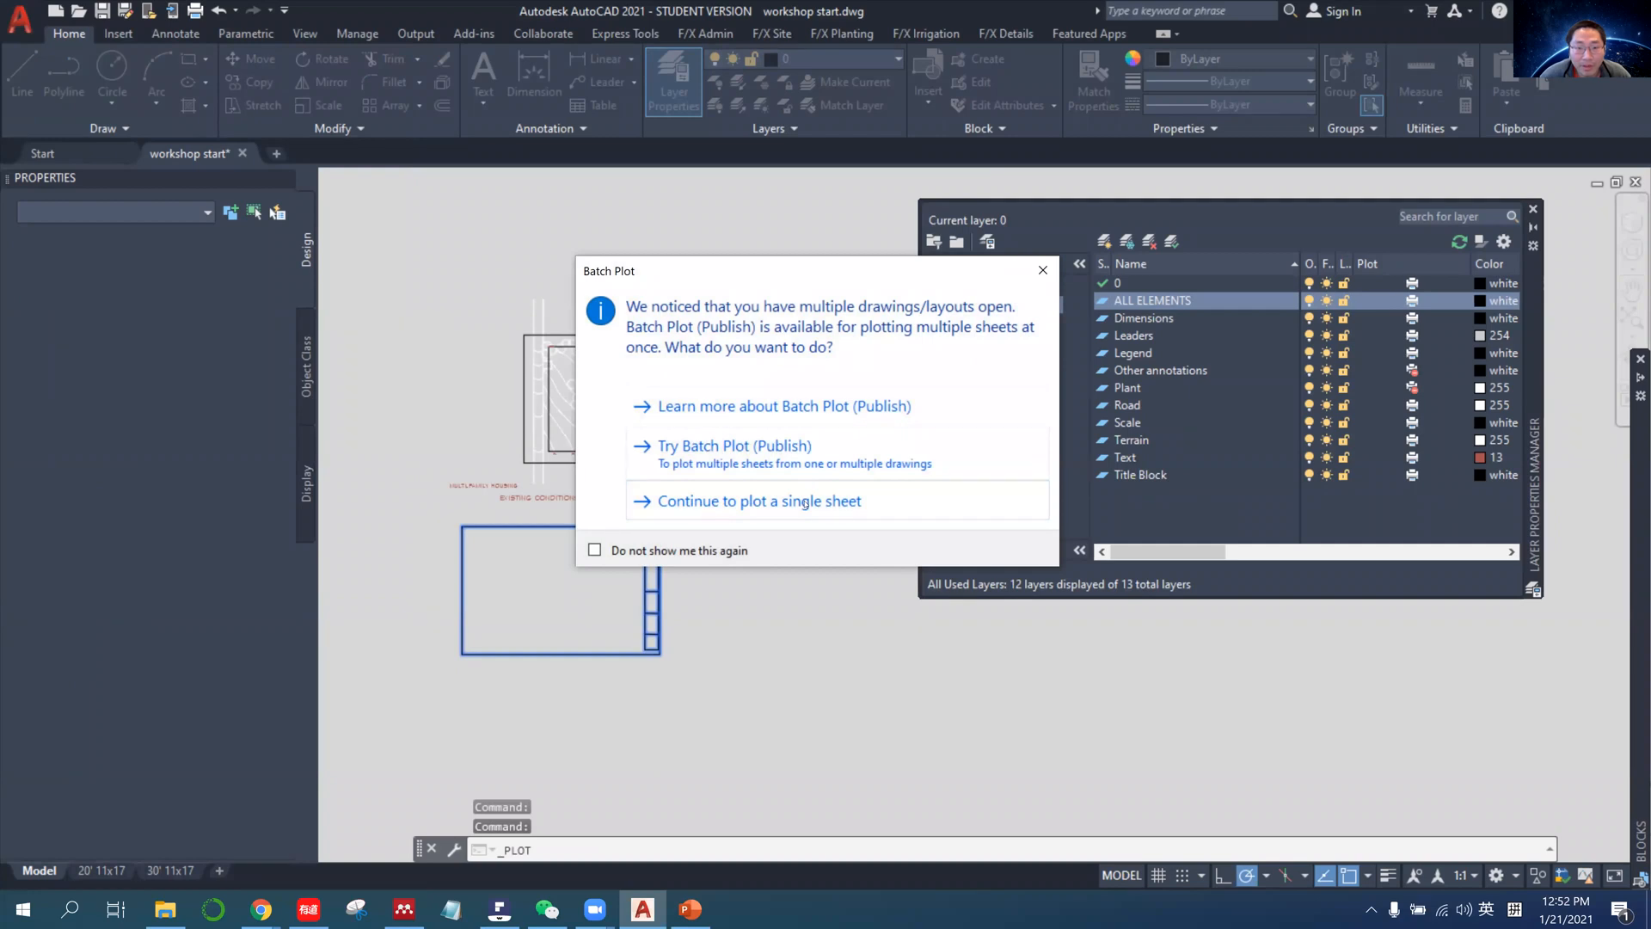
{"action": "left_click", "coordinate": [1043, 270]}
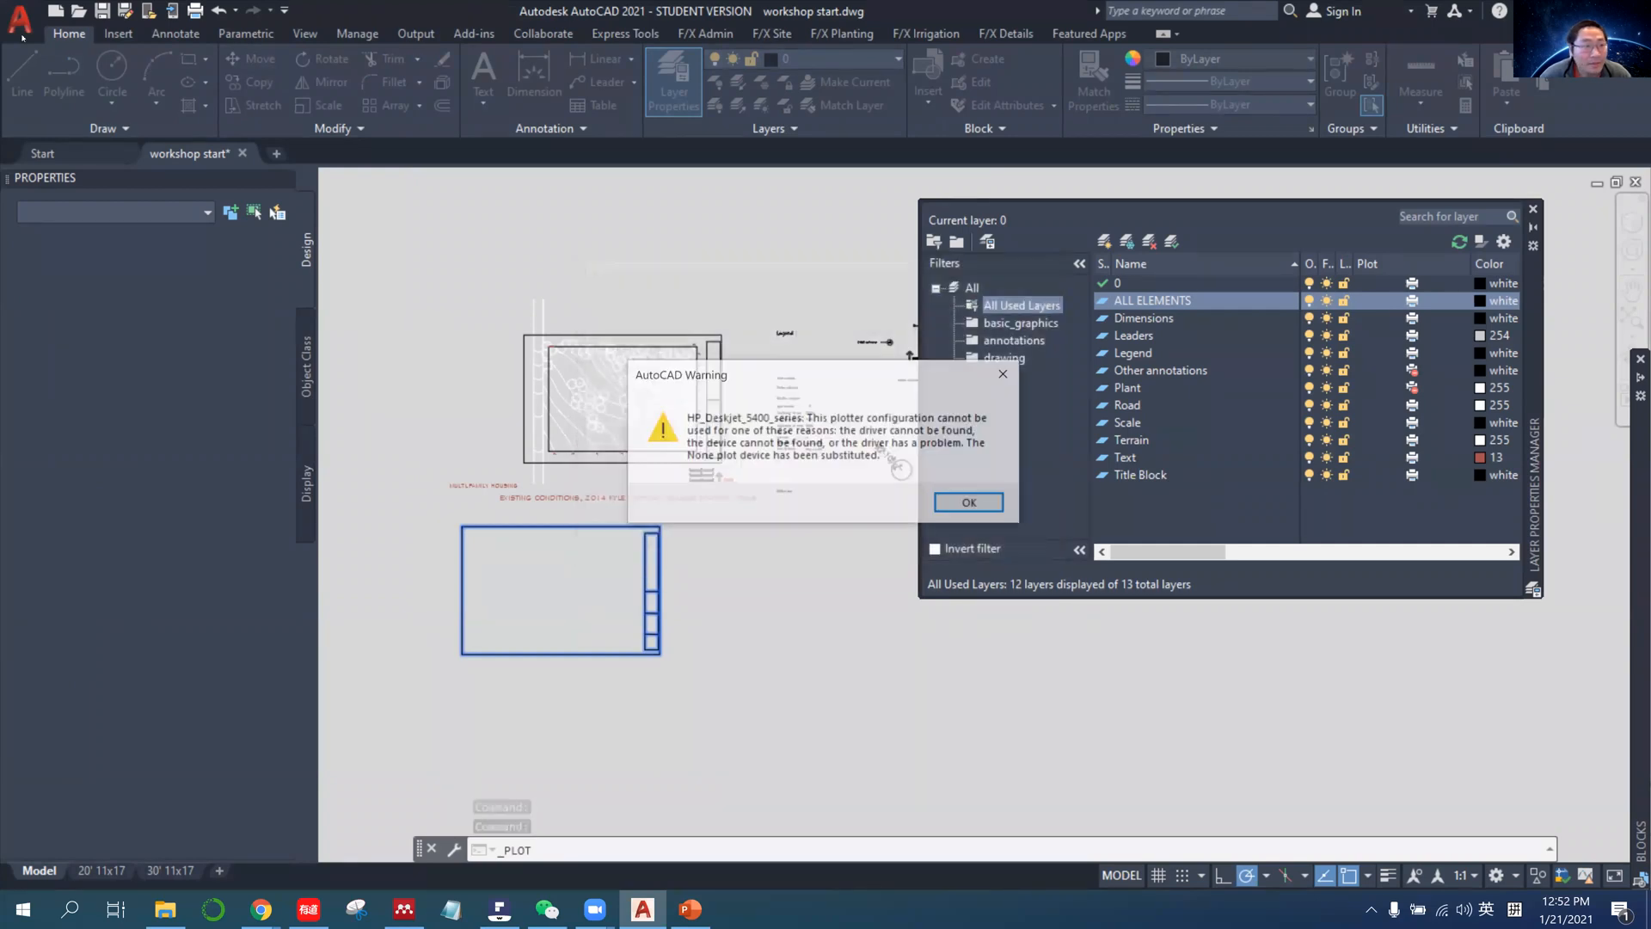
{"action": "left_click", "coordinate": [970, 502]}
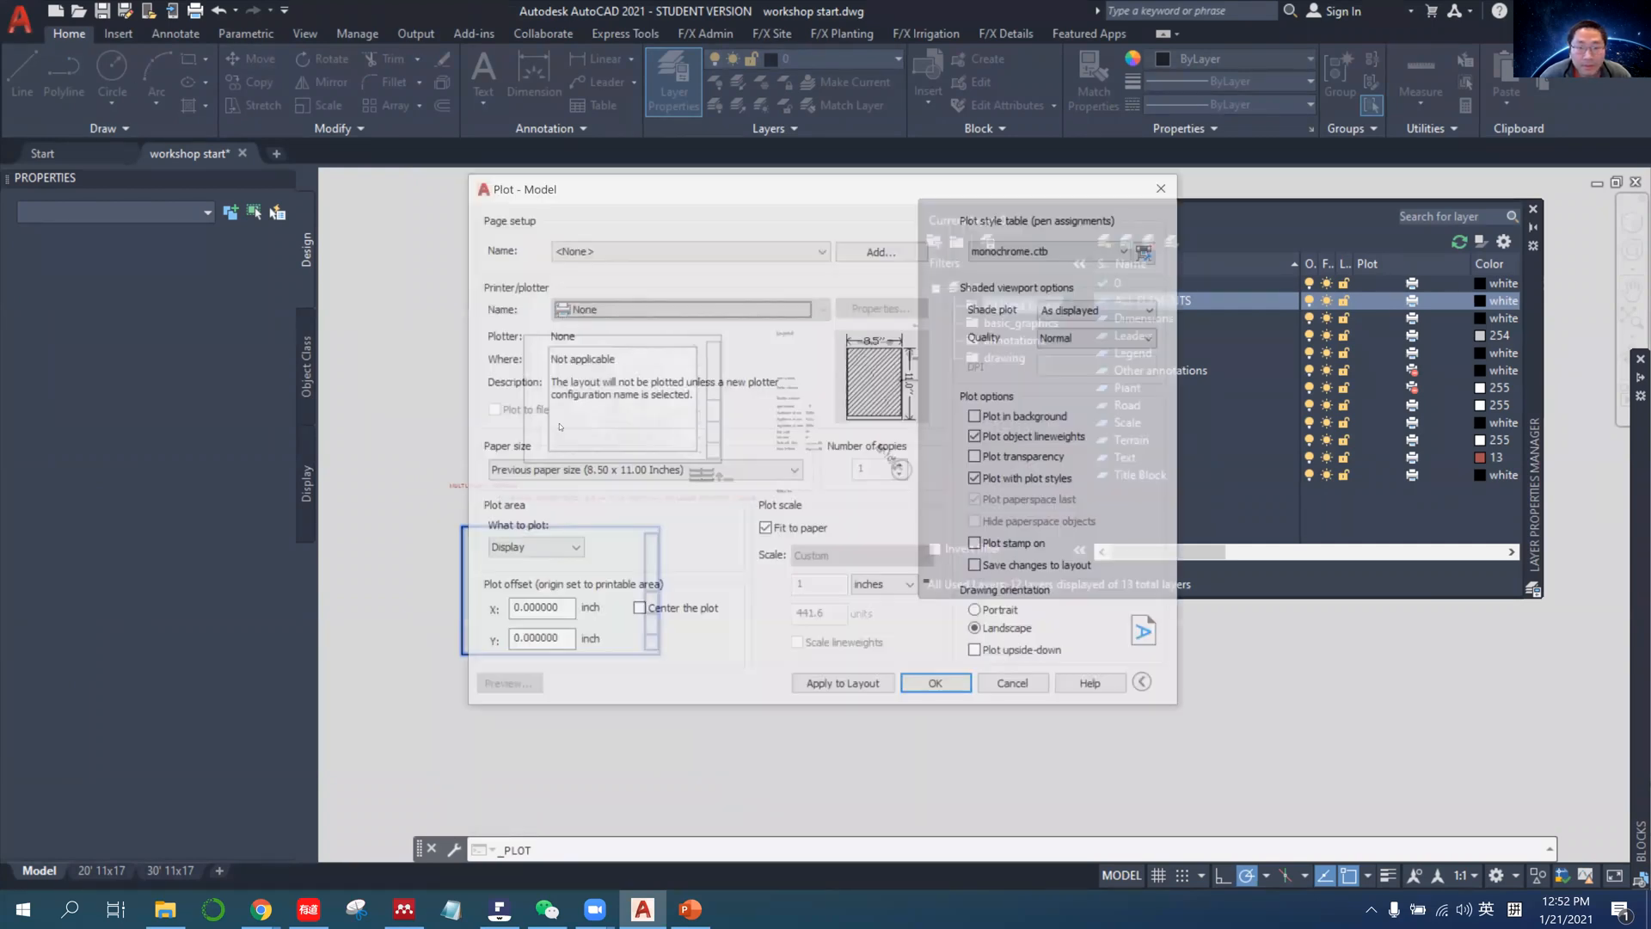
{"action": "left_click", "coordinate": [551, 551]}
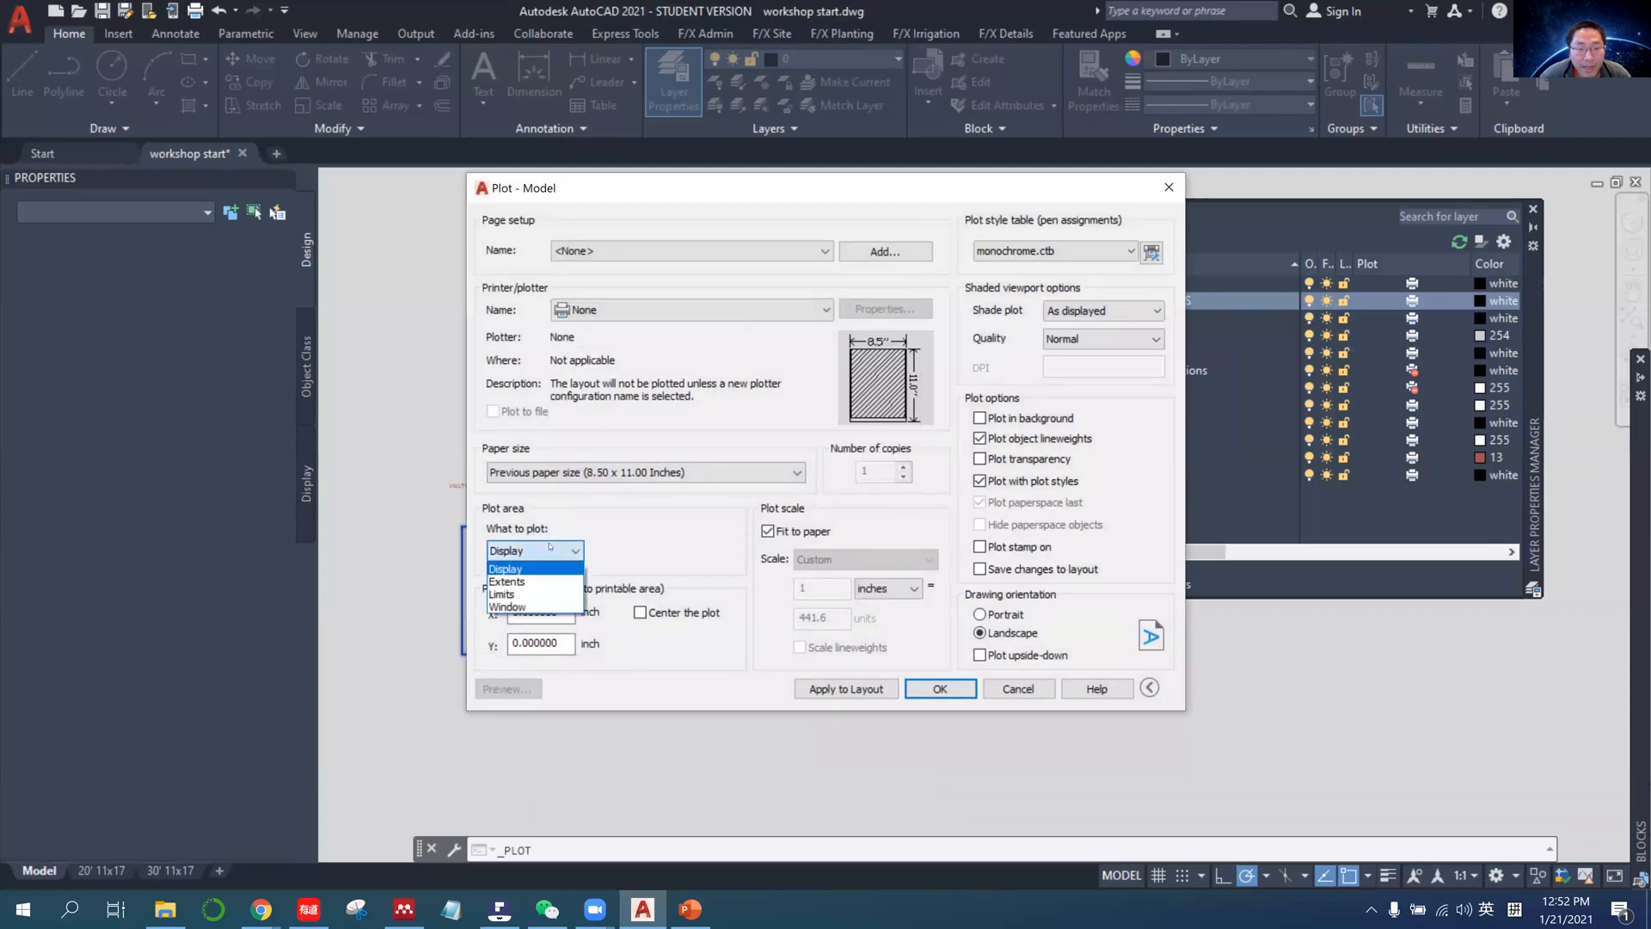
{"action": "left_click", "coordinate": [508, 569]}
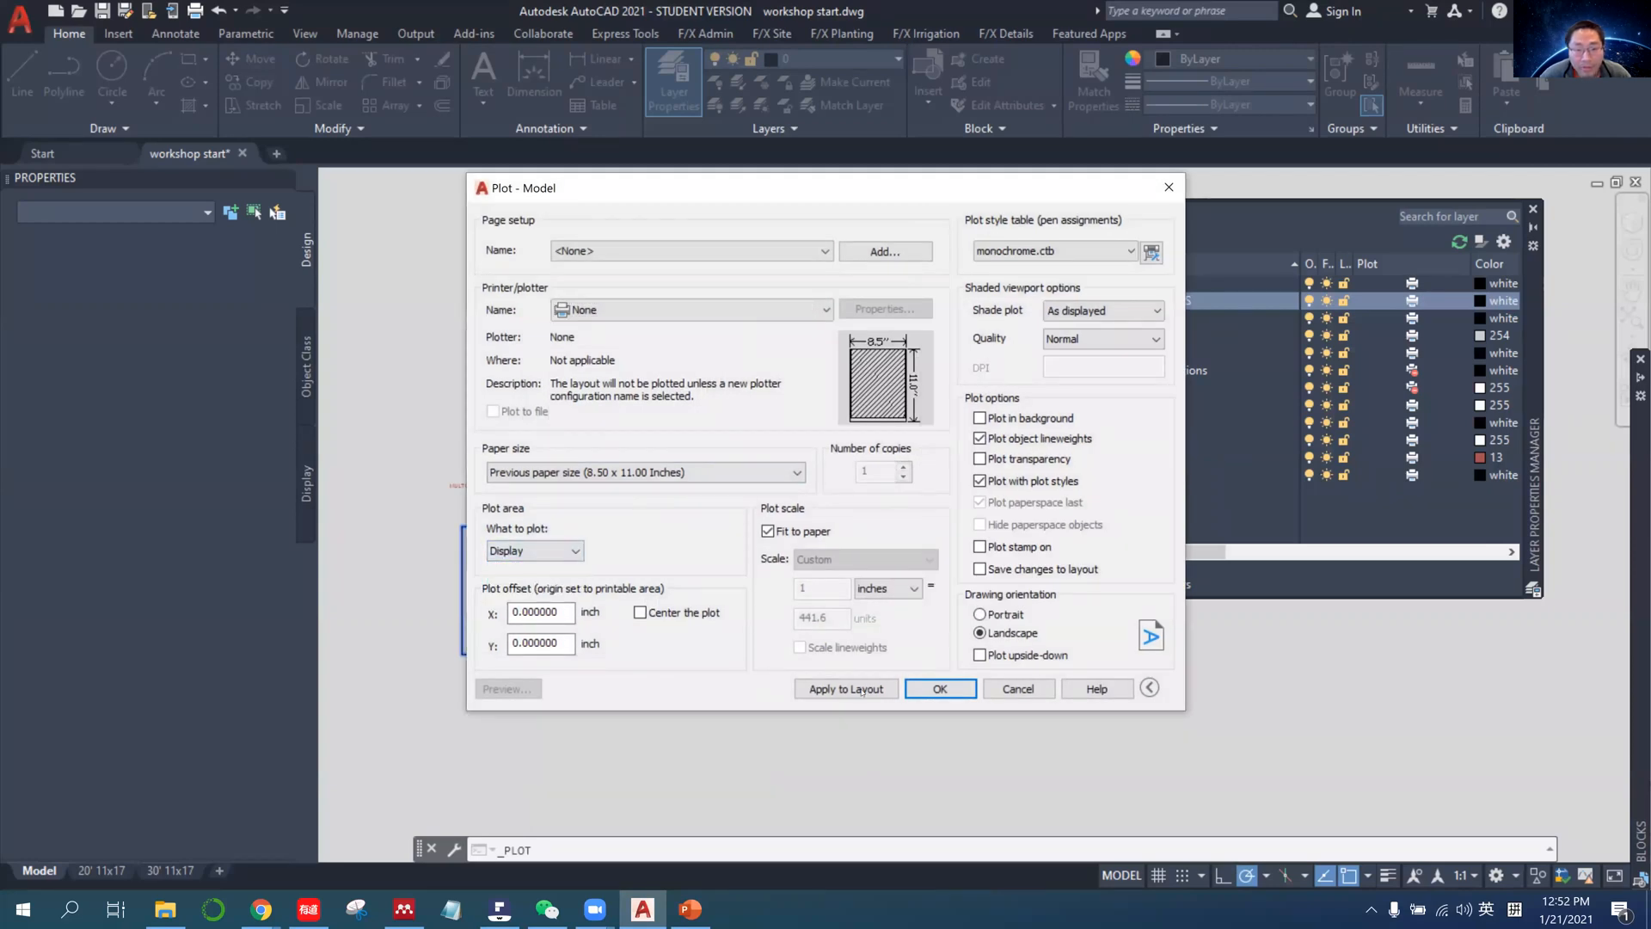
{"action": "left_click", "coordinate": [1018, 689]}
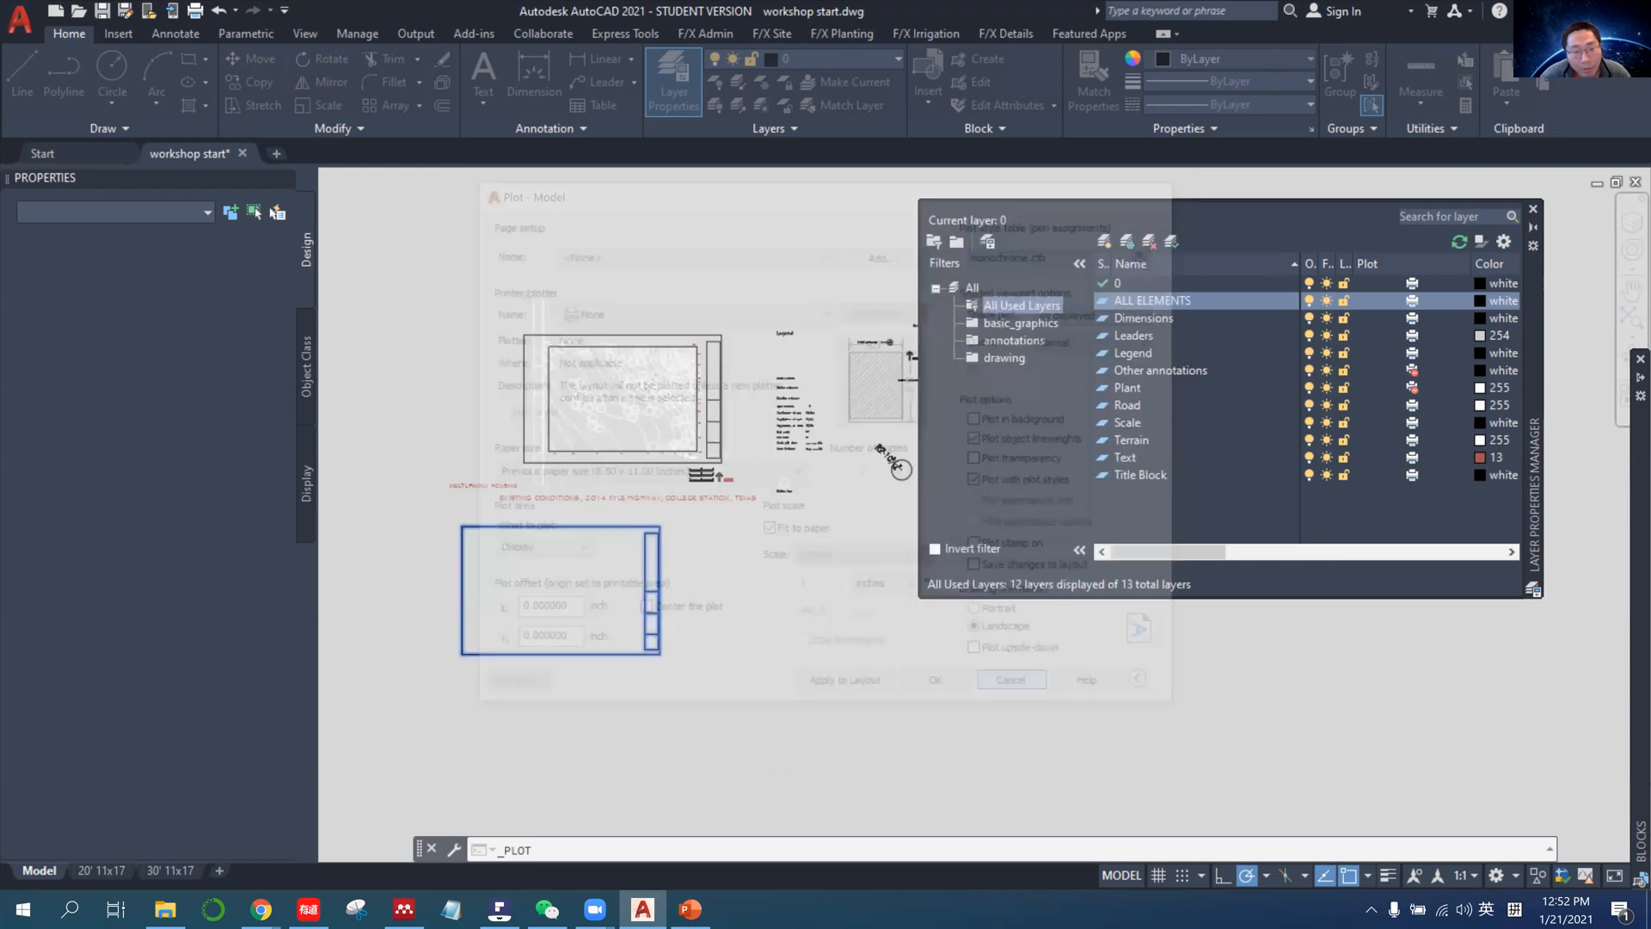
{"action": "left_click", "coordinate": [901, 468]}
{"action": "left_click", "coordinate": [430, 539]}
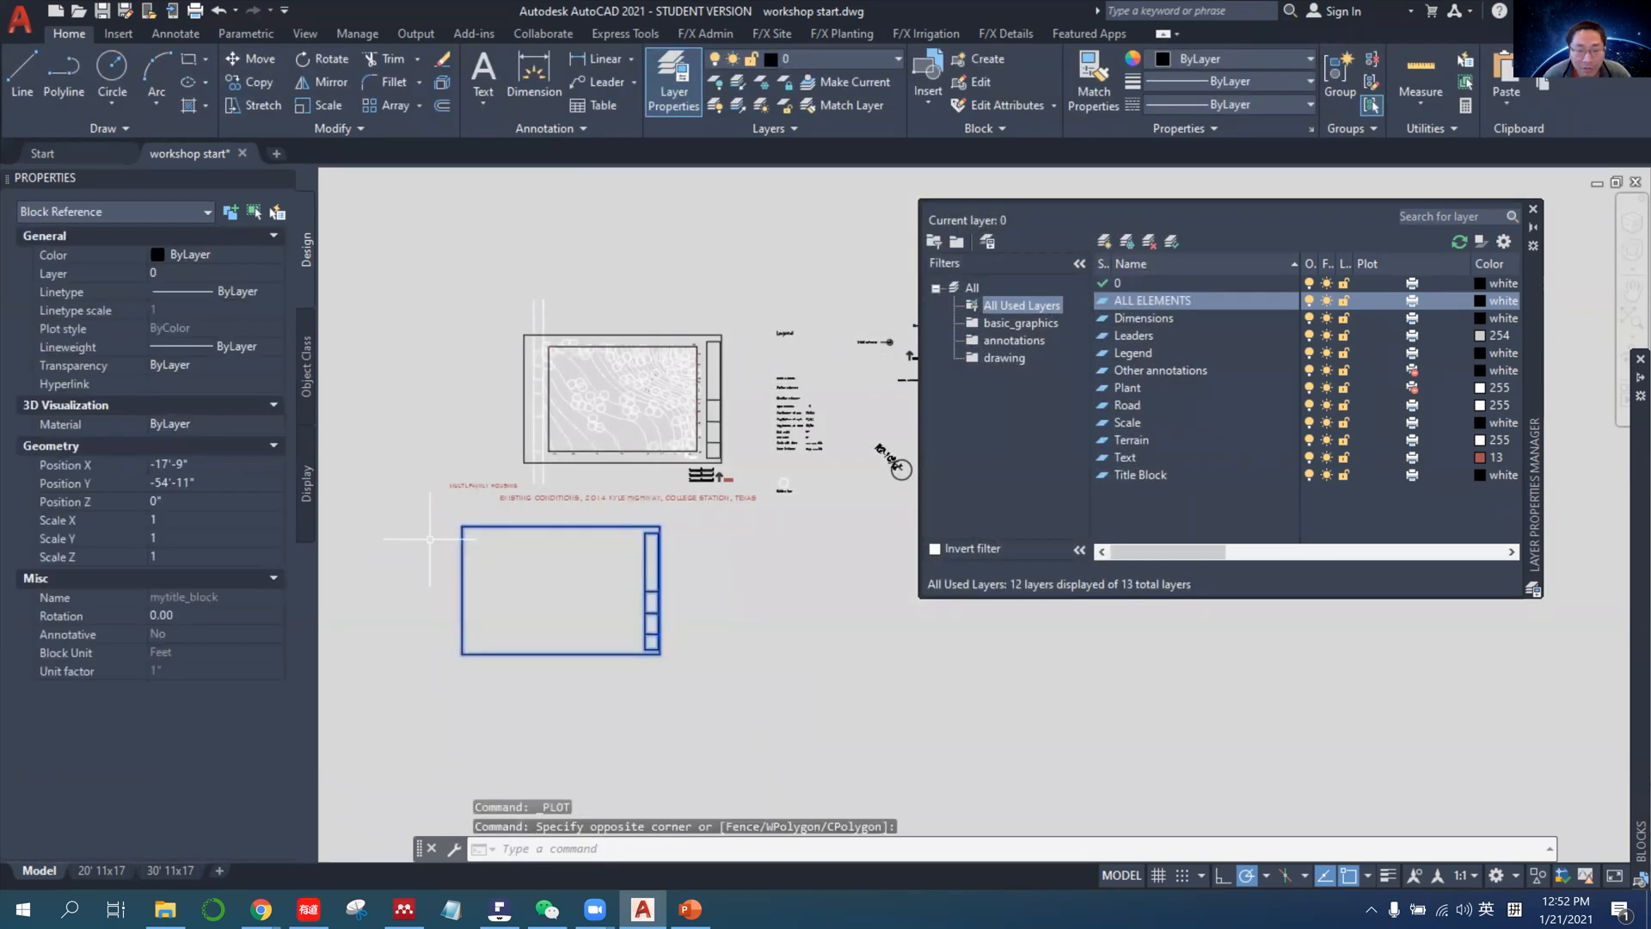
Erase the selected title block below the site plan and open the 30' 11x17 layout.
{"action": "key", "text": "Delete"}
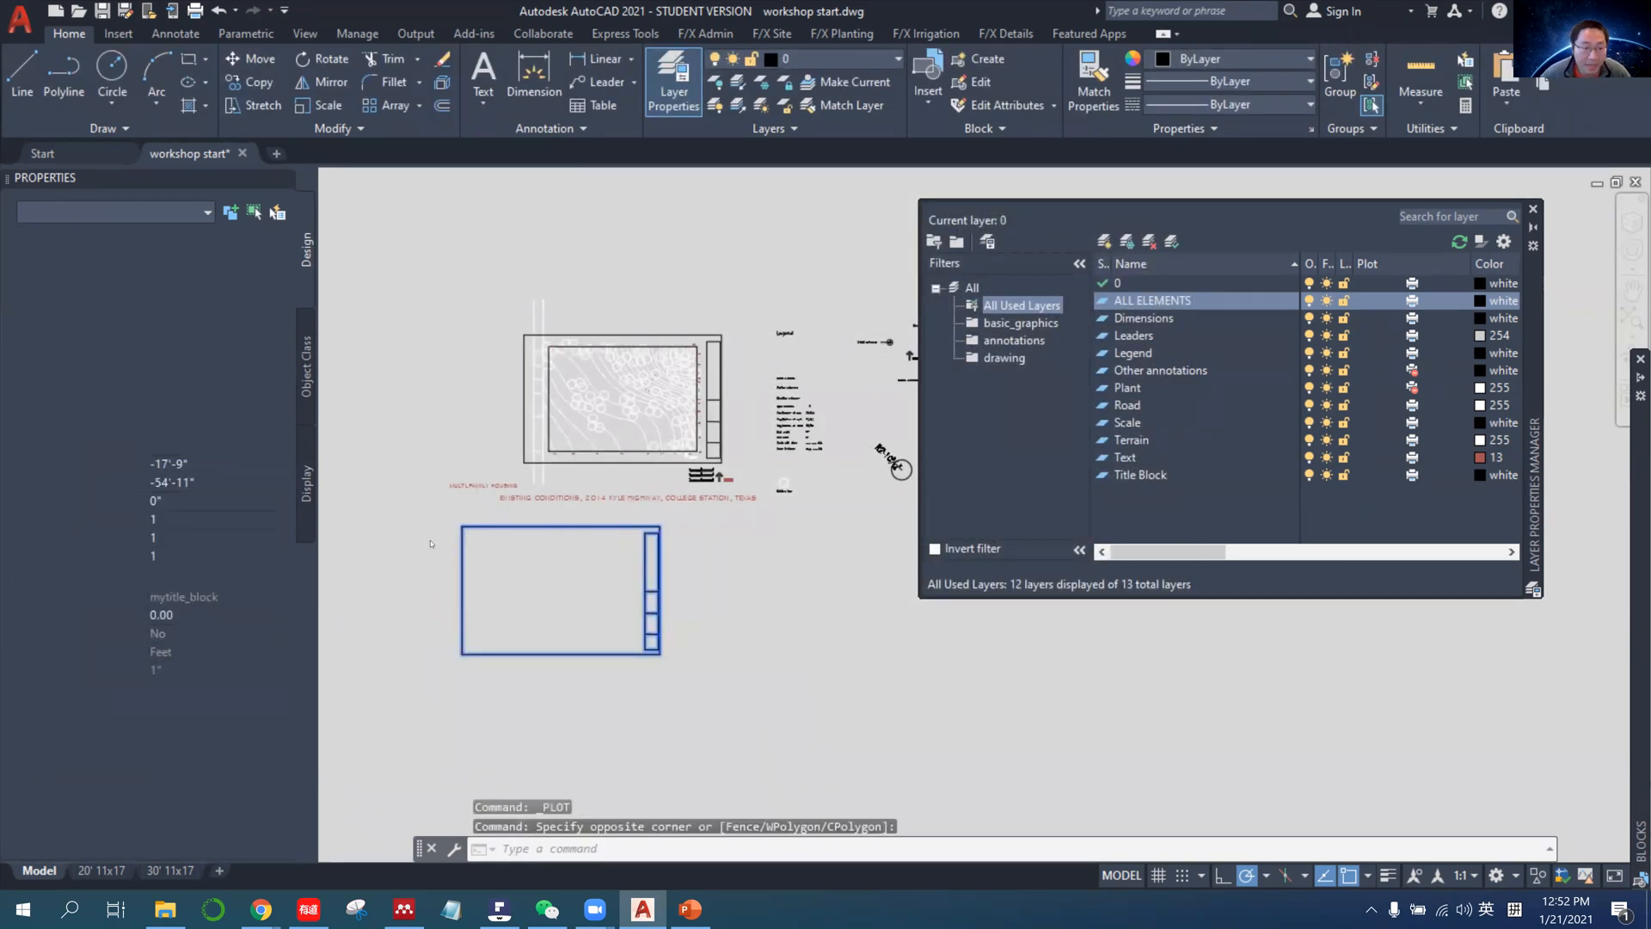
{"action": "left_click", "coordinate": [190, 870]}
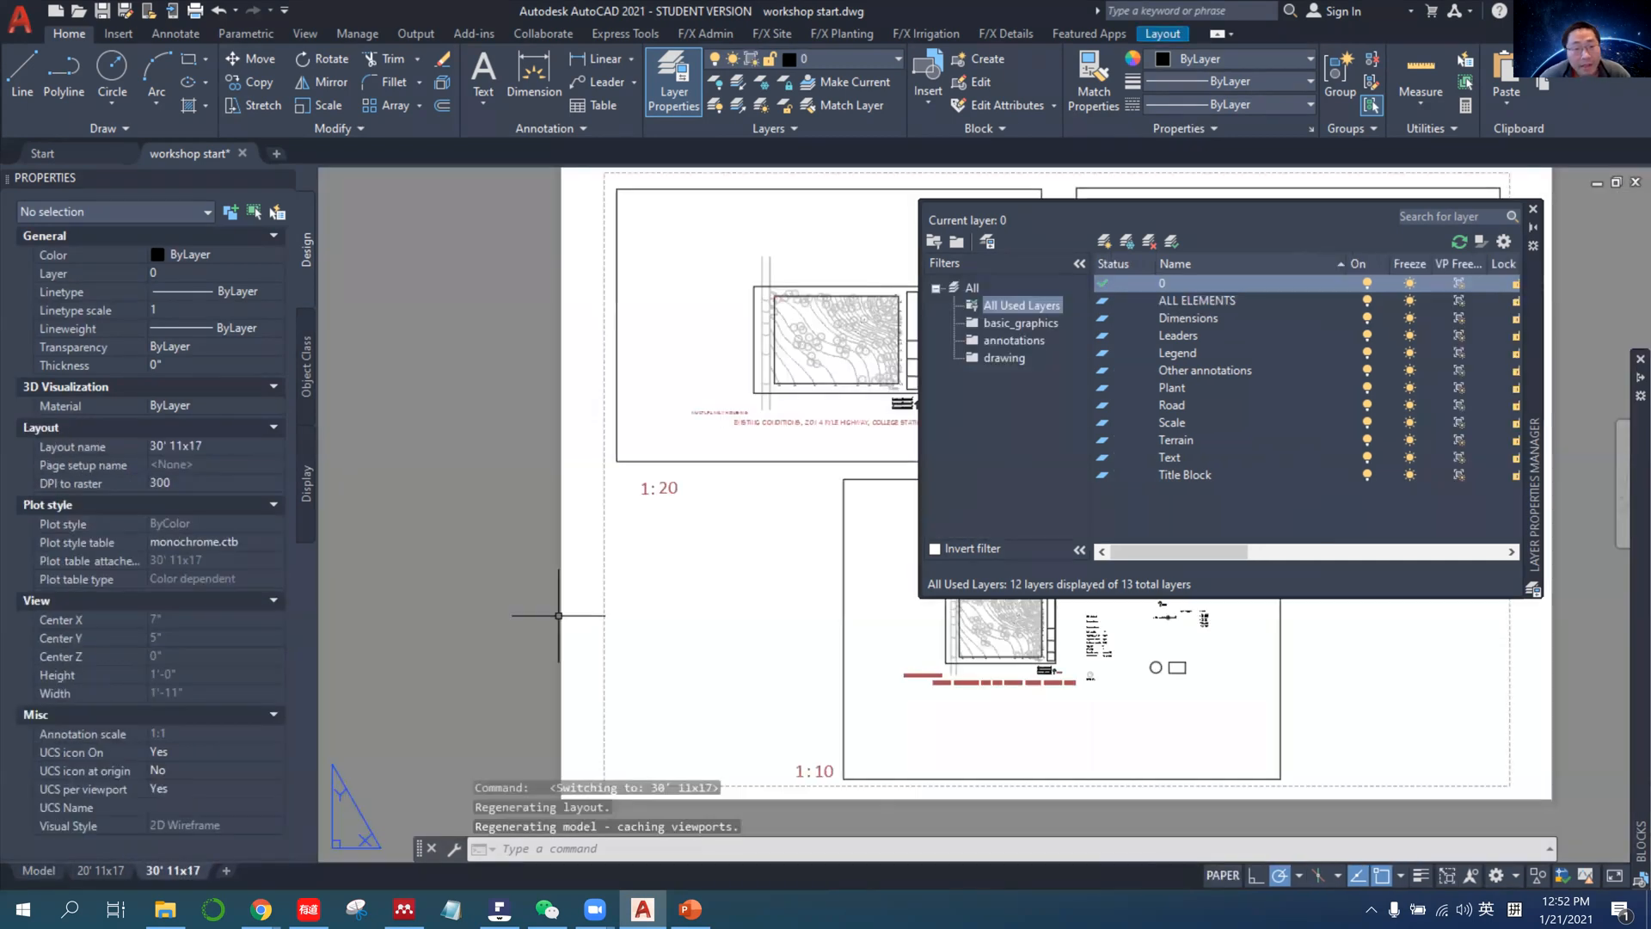
{"action": "scroll", "coordinate": [560, 614], "scroll_direction": "down", "scroll_amount": 4}
{"action": "middle_click_drag", "start_coordinate": [646, 587], "coordinate": [529, 563]}
{"action": "scroll", "coordinate": [520, 559], "scroll_direction": "up", "scroll_amount": 2}
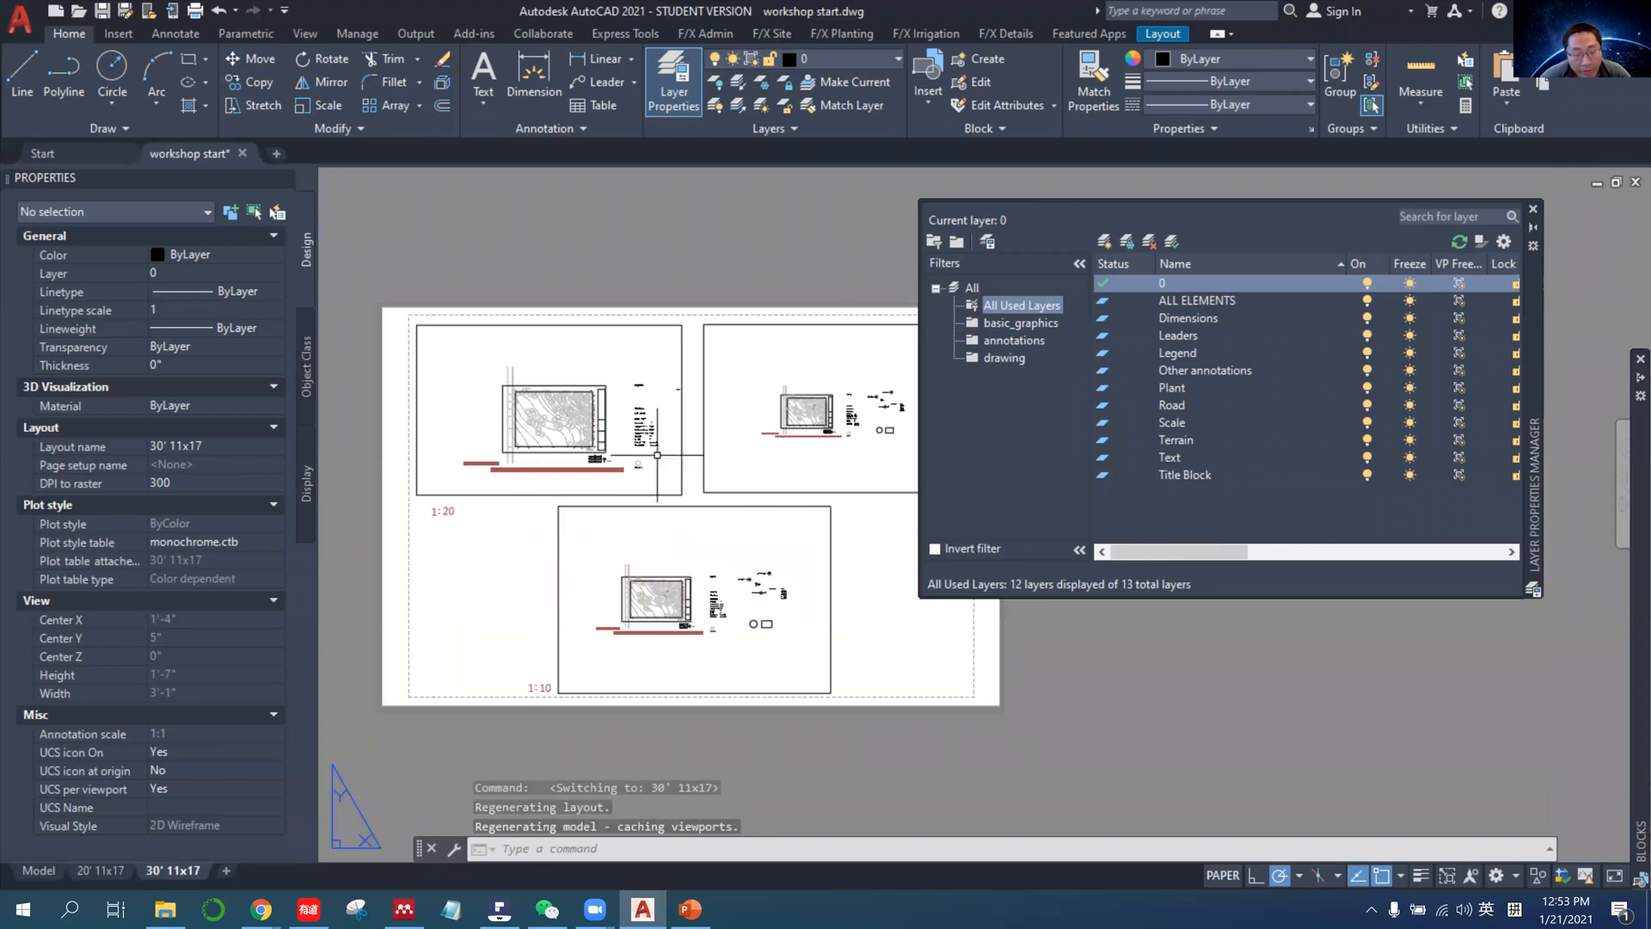
{"action": "middle_click_drag", "start_coordinate": [858, 571], "coordinate": [818, 582]}
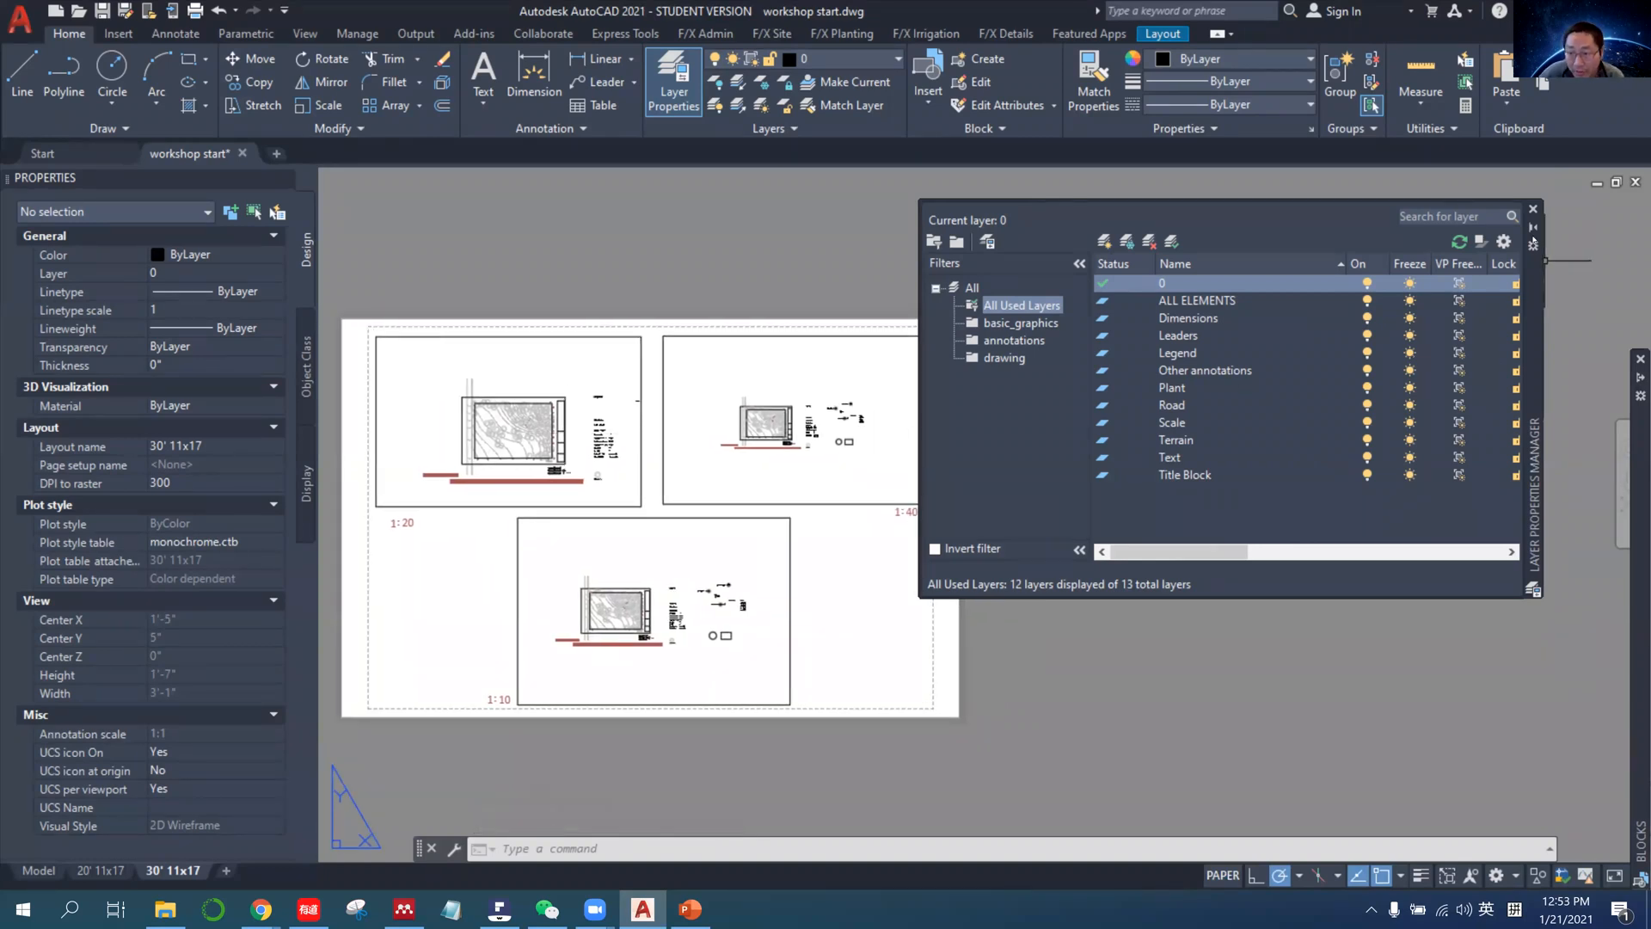
Collapse the Layer Properties Manager to uncover the sheet and look over the 1:20, 1:40 and 1:10 viewports.
{"action": "middle_click_drag", "start_coordinate": [911, 461], "coordinate": [1132, 413]}
{"action": "scroll", "coordinate": [957, 406], "scroll_direction": "up", "scroll_amount": 4}
{"action": "scroll", "coordinate": [855, 447], "scroll_direction": "down", "scroll_amount": 2}
{"action": "middle_click_drag", "start_coordinate": [1059, 569], "coordinate": [1089, 524]}
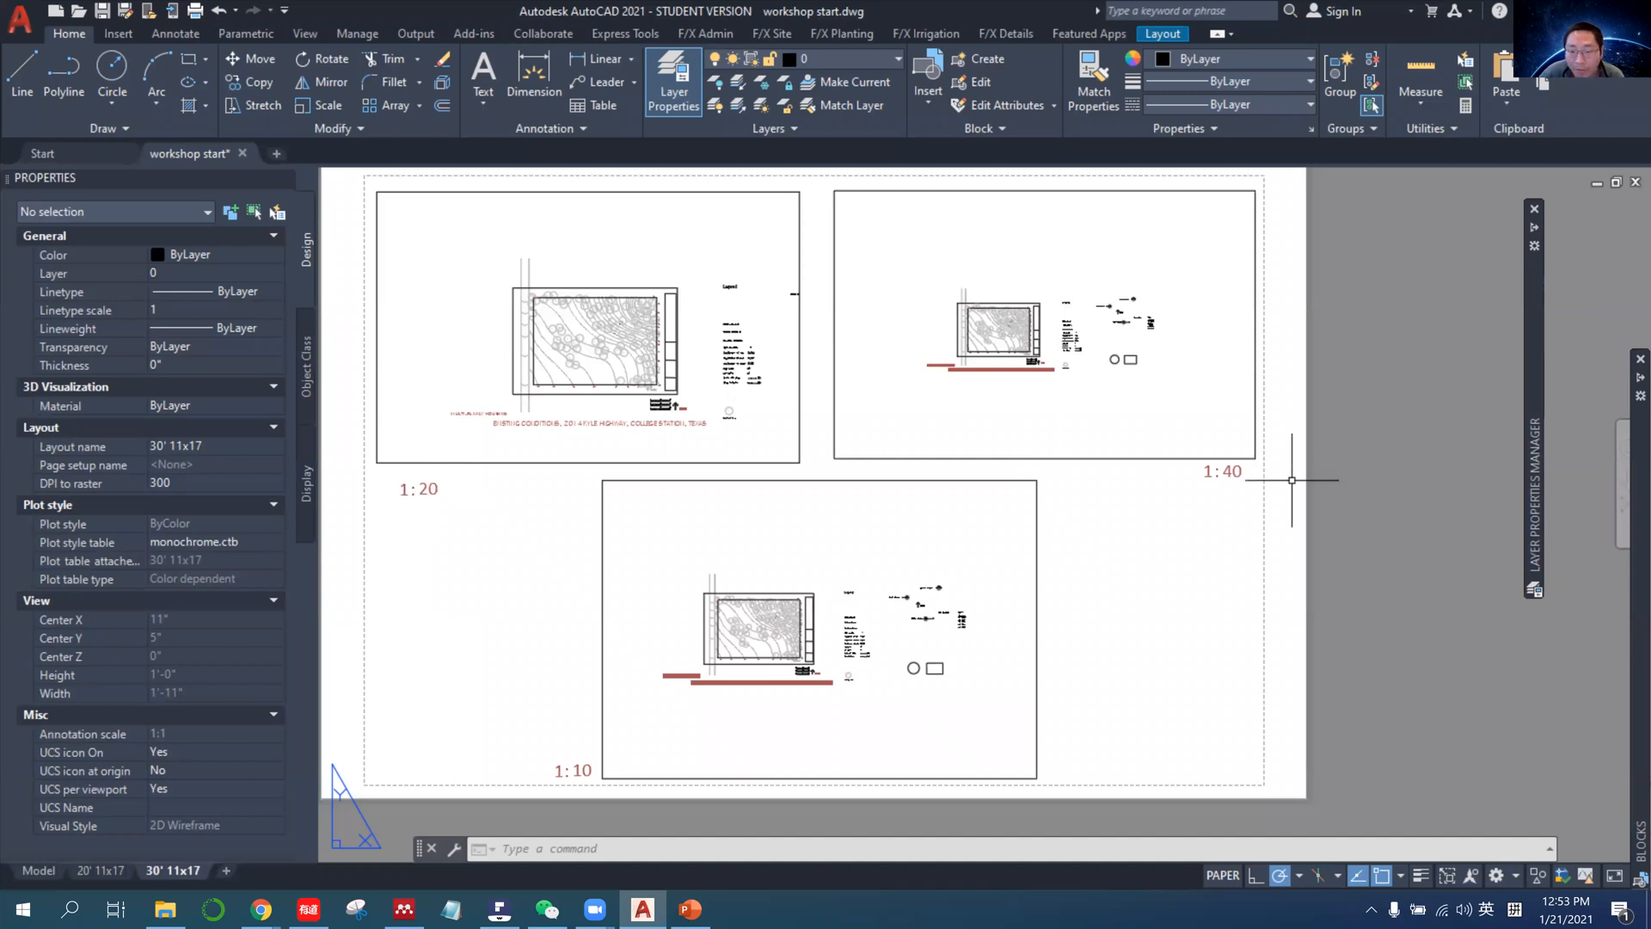
{"action": "mouse_move", "coordinate": [569, 768]}
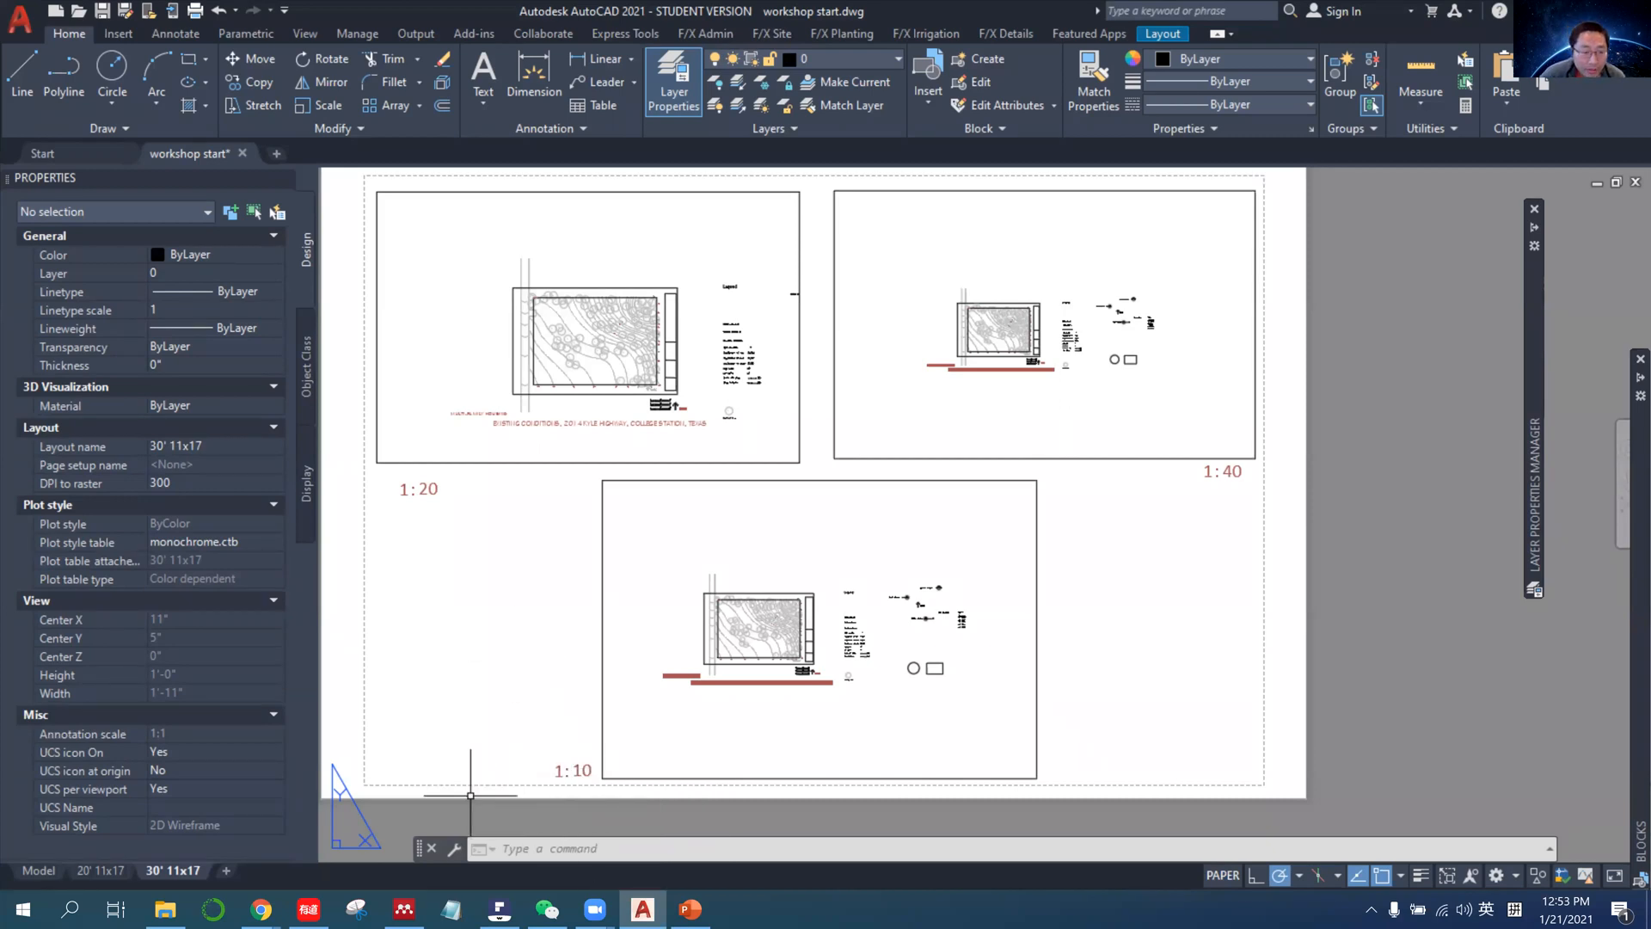
Add a new layout after the 30' 11x17 layout and open it.
{"action": "right_click", "coordinate": [185, 871]}
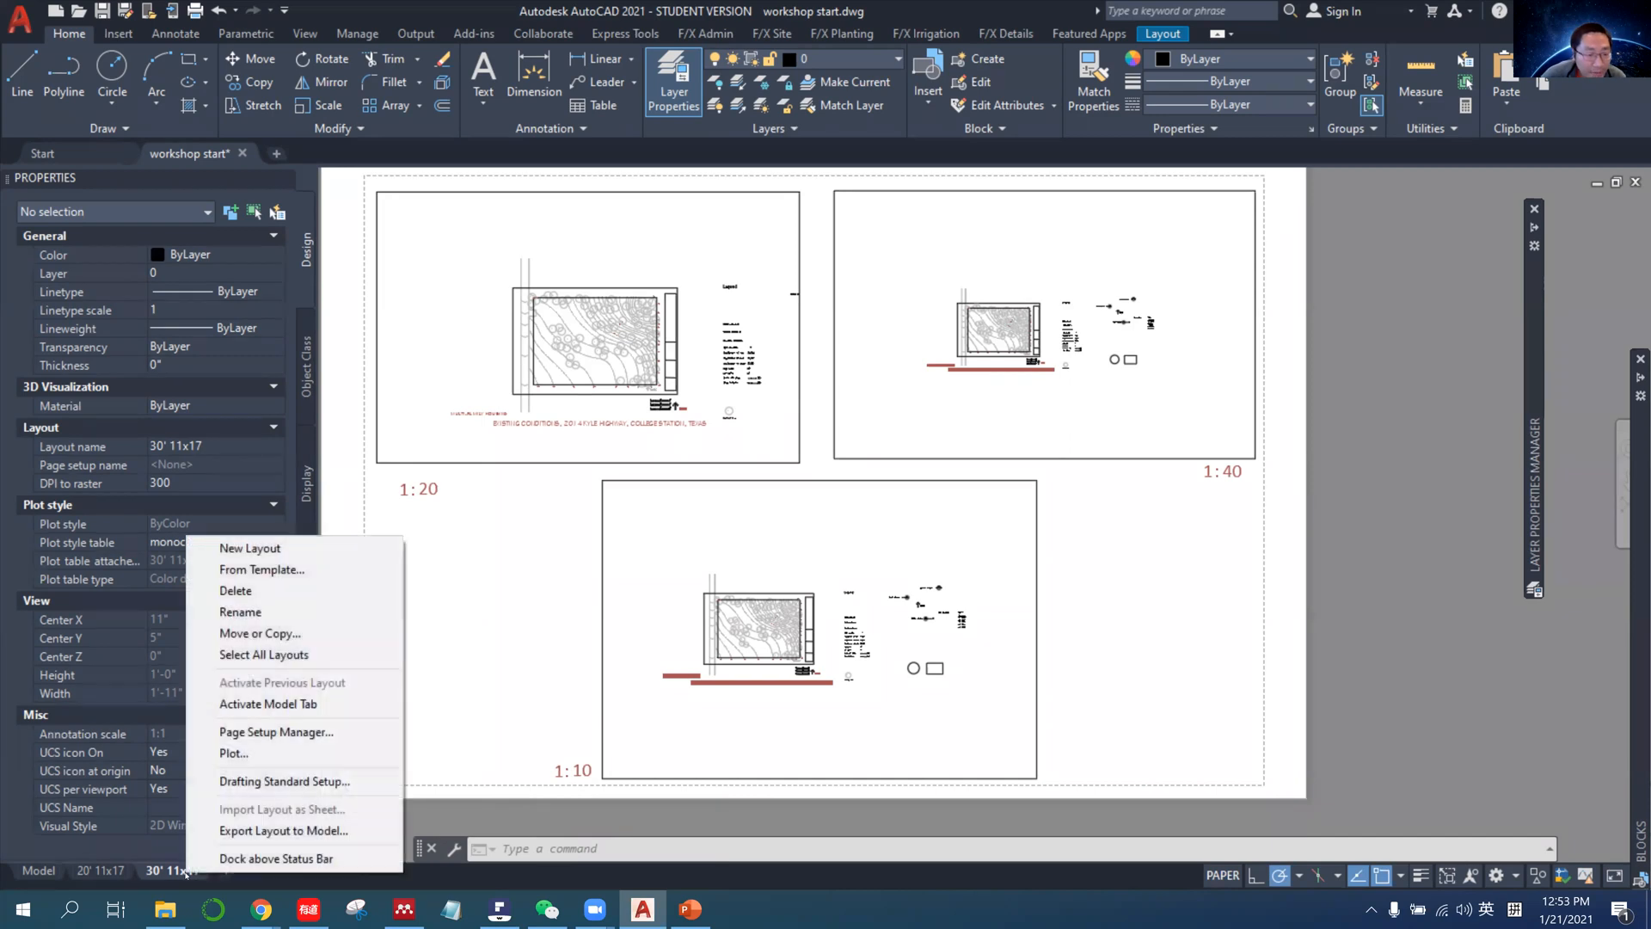
{"action": "left_click", "coordinate": [236, 878]}
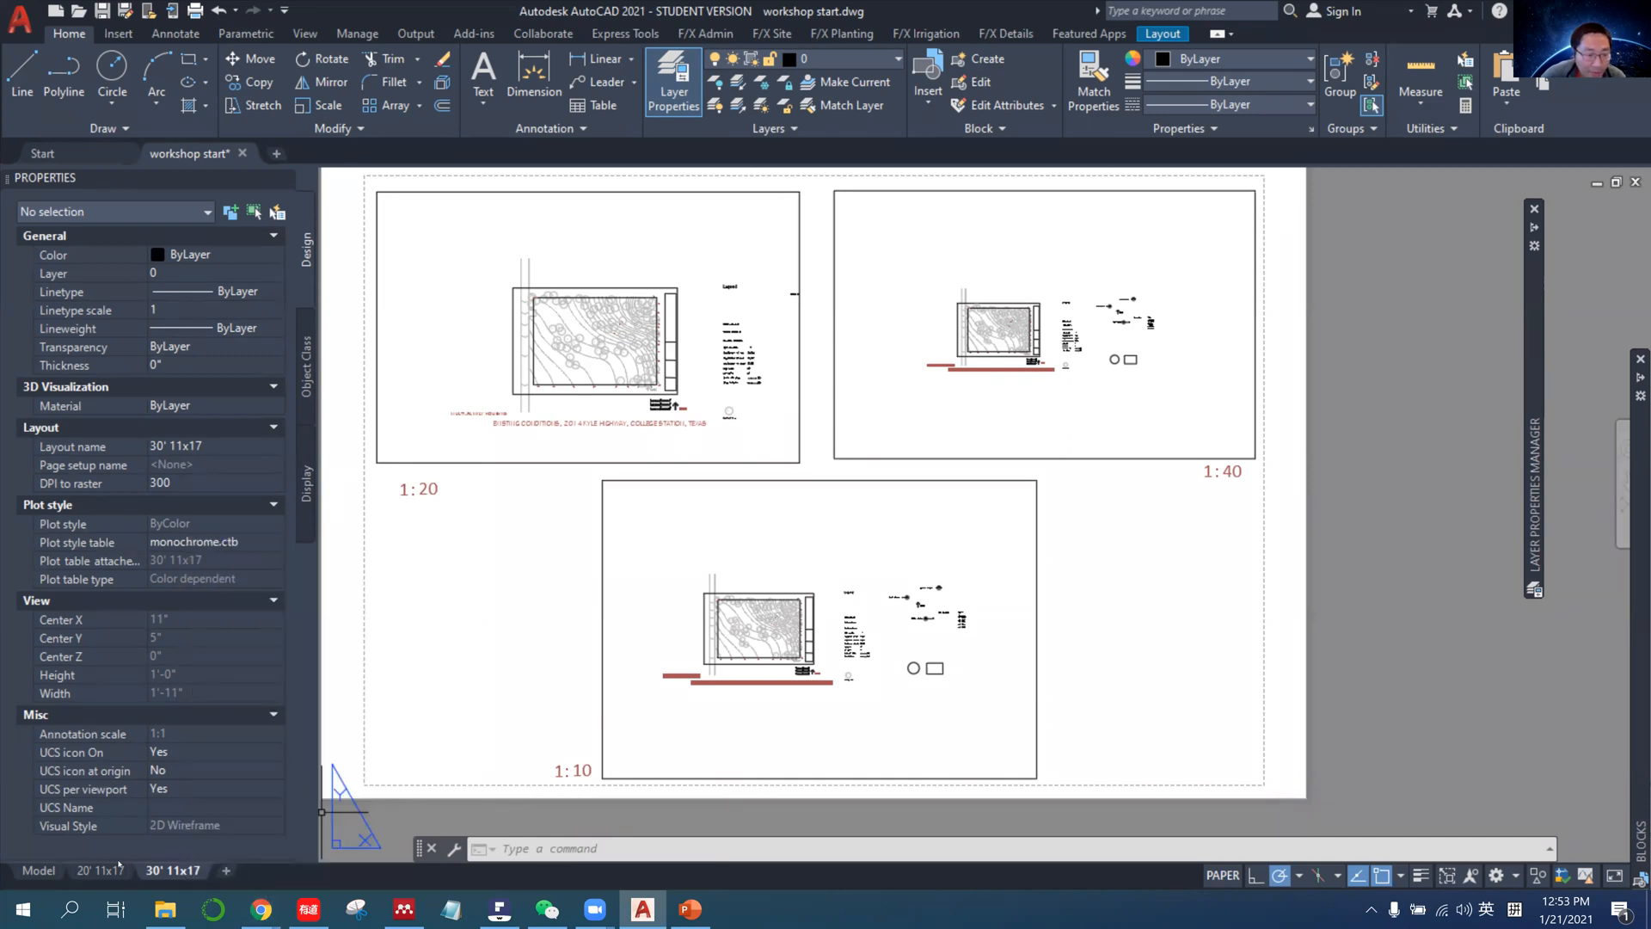
{"action": "left_click", "coordinate": [228, 872]}
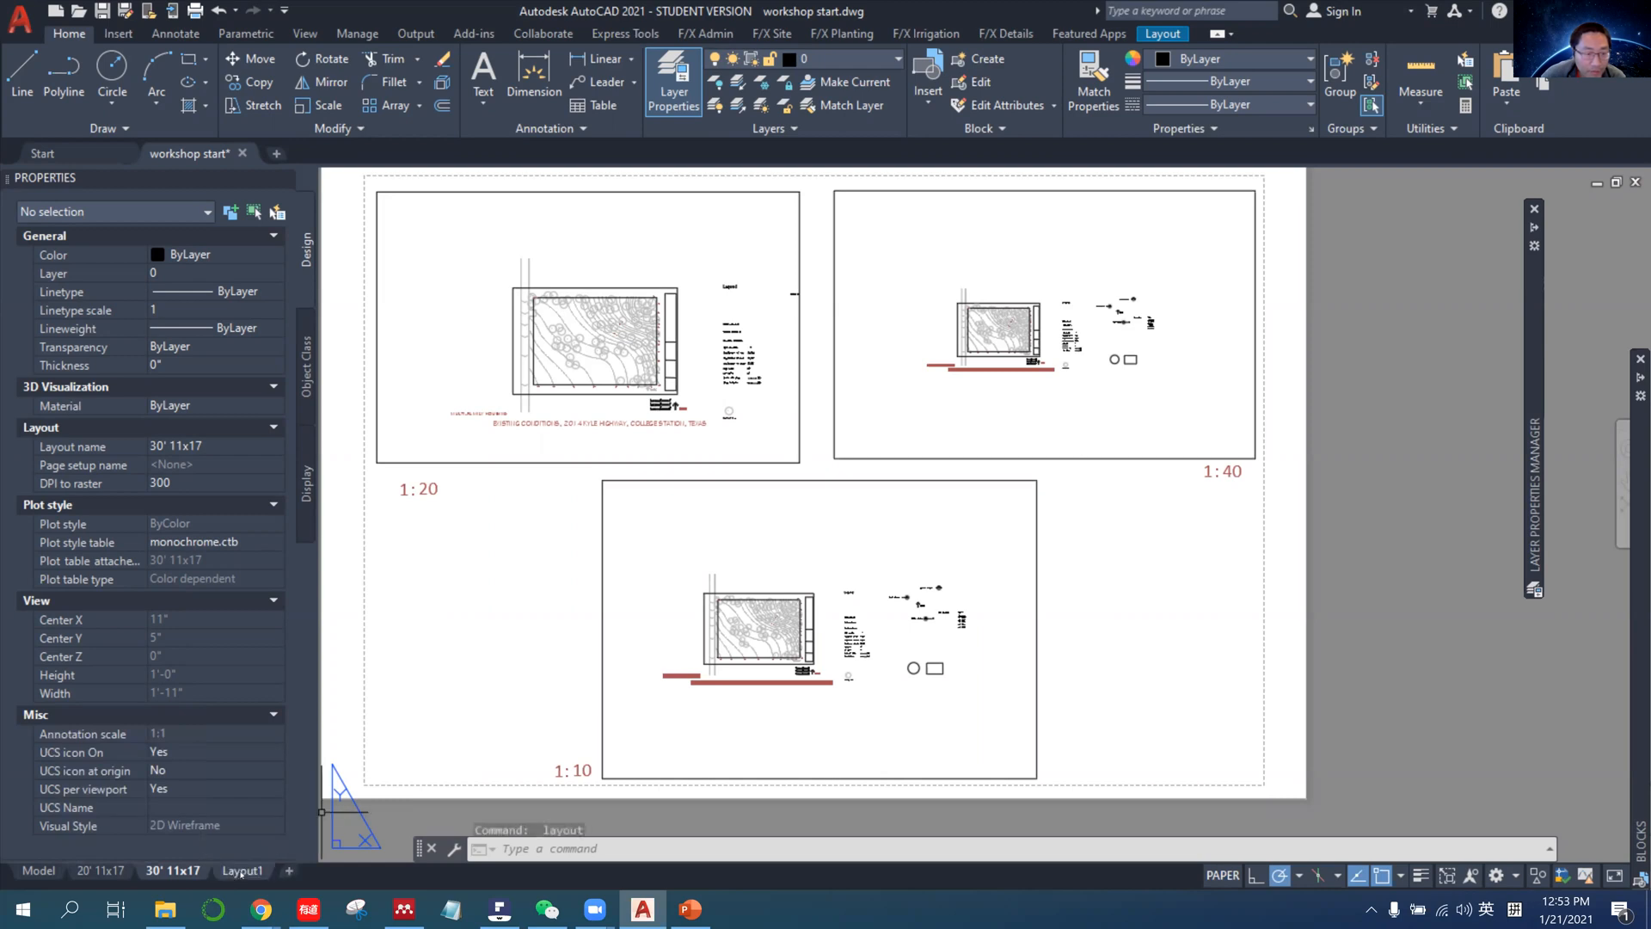
{"action": "left_click", "coordinate": [242, 871]}
Examine the new layout's page setup and available paper sizes, keep Letter, and leave the Page Setup Manager without applying changes.
{"action": "right_click", "coordinate": [239, 871]}
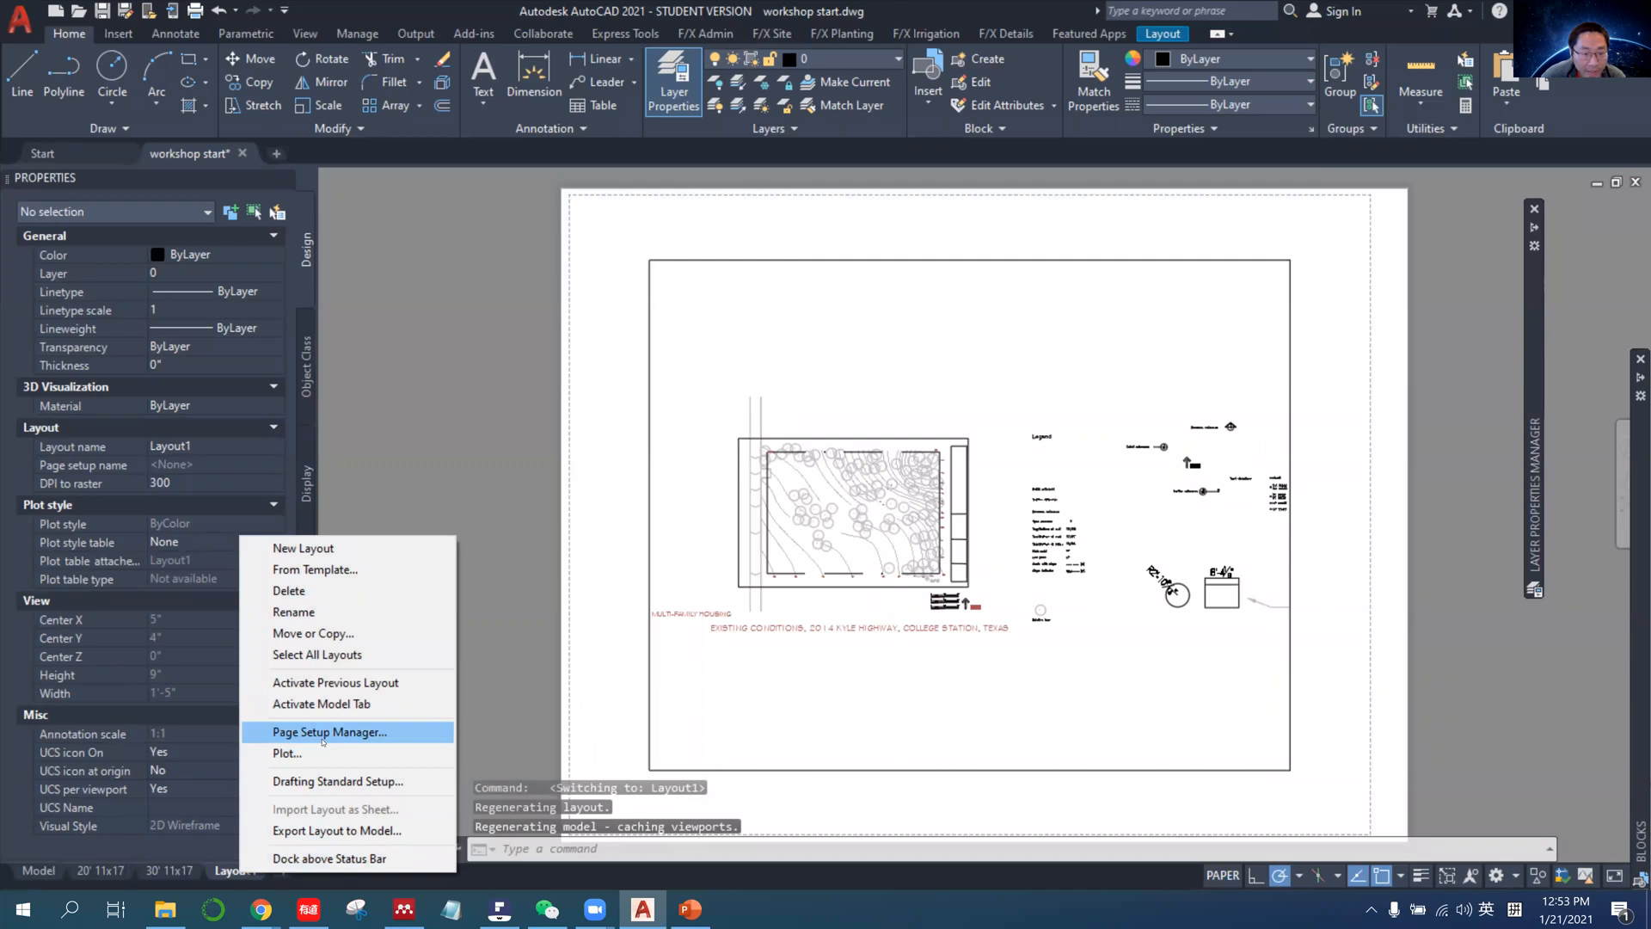
{"action": "left_click", "coordinate": [323, 740]}
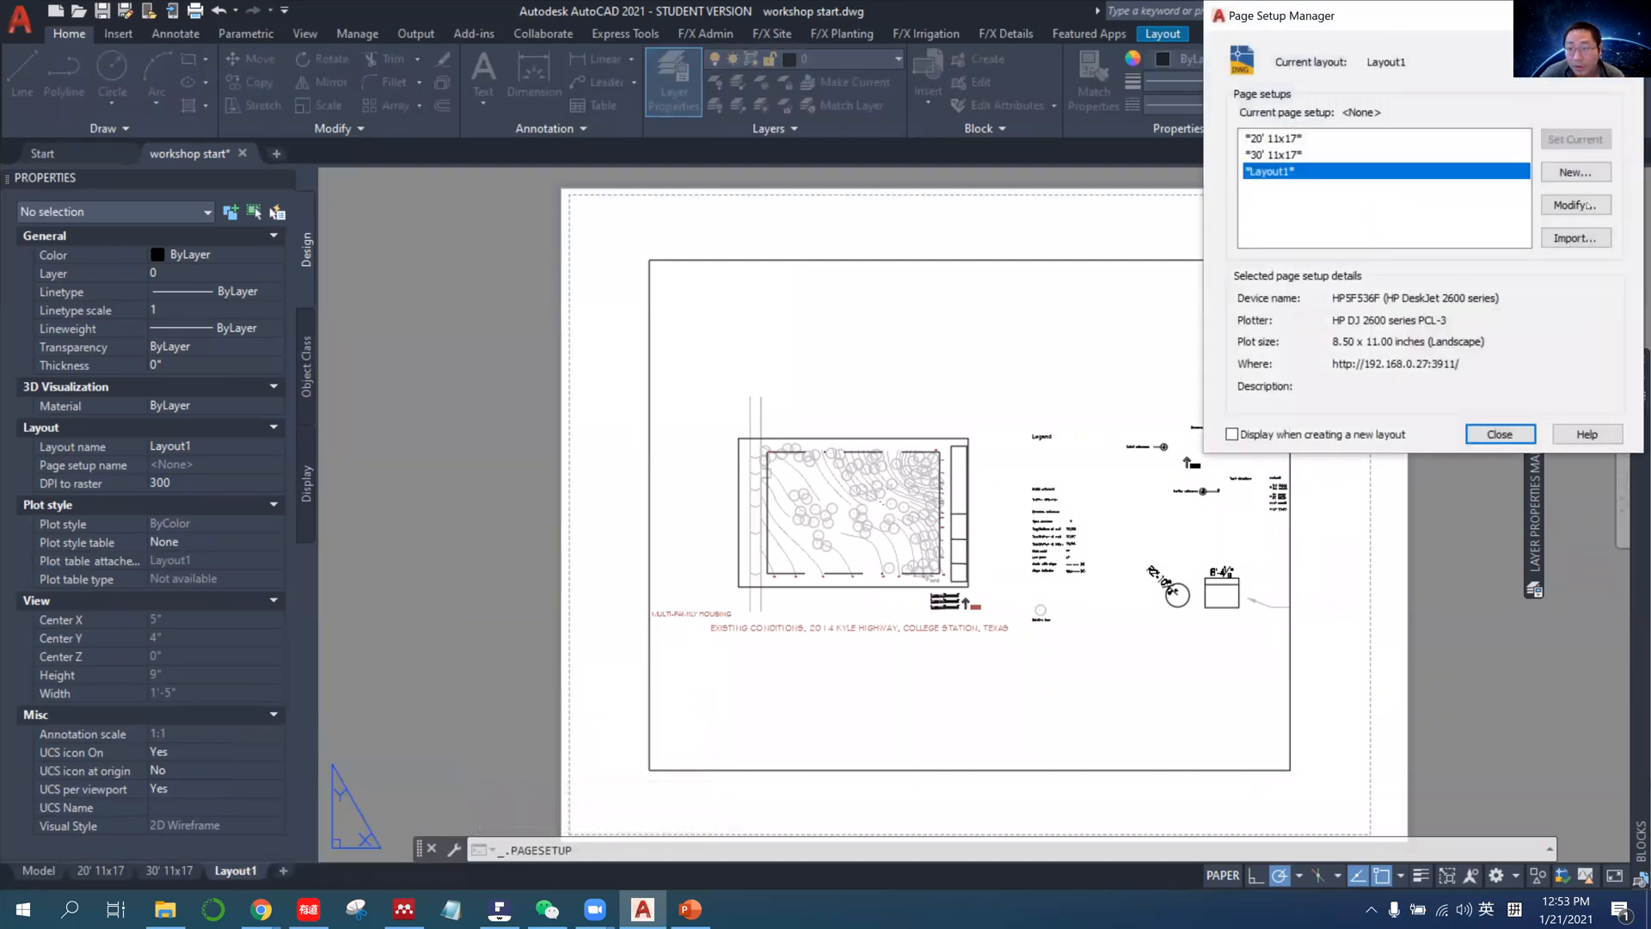
{"action": "left_click", "coordinate": [1588, 207]}
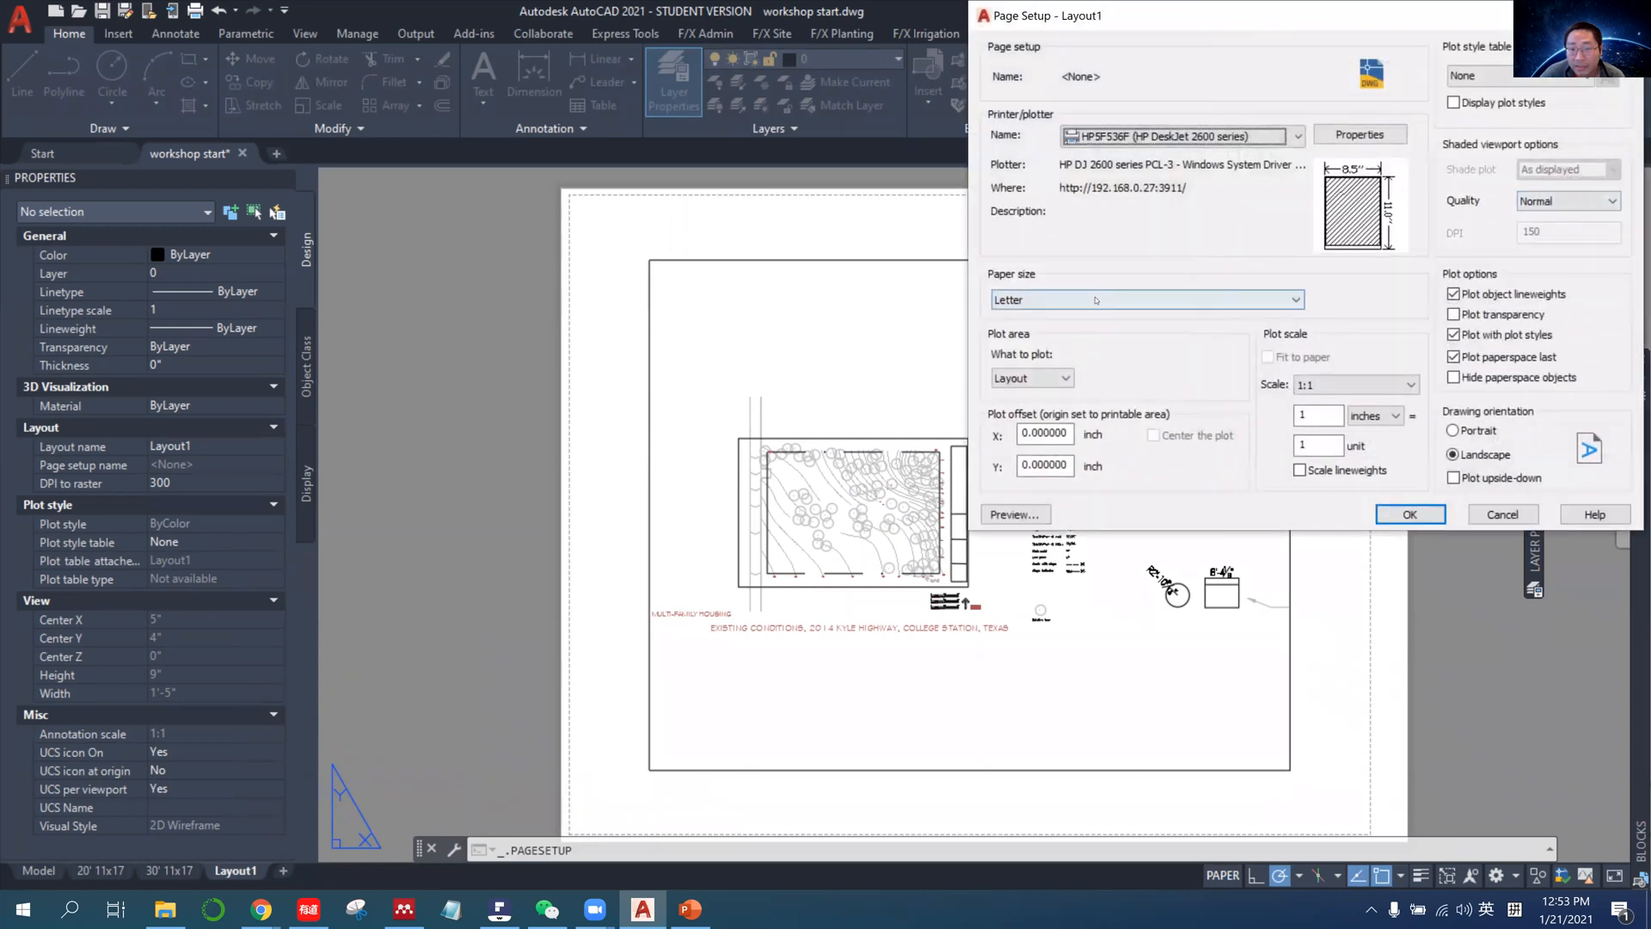
{"action": "left_click", "coordinate": [1096, 300]}
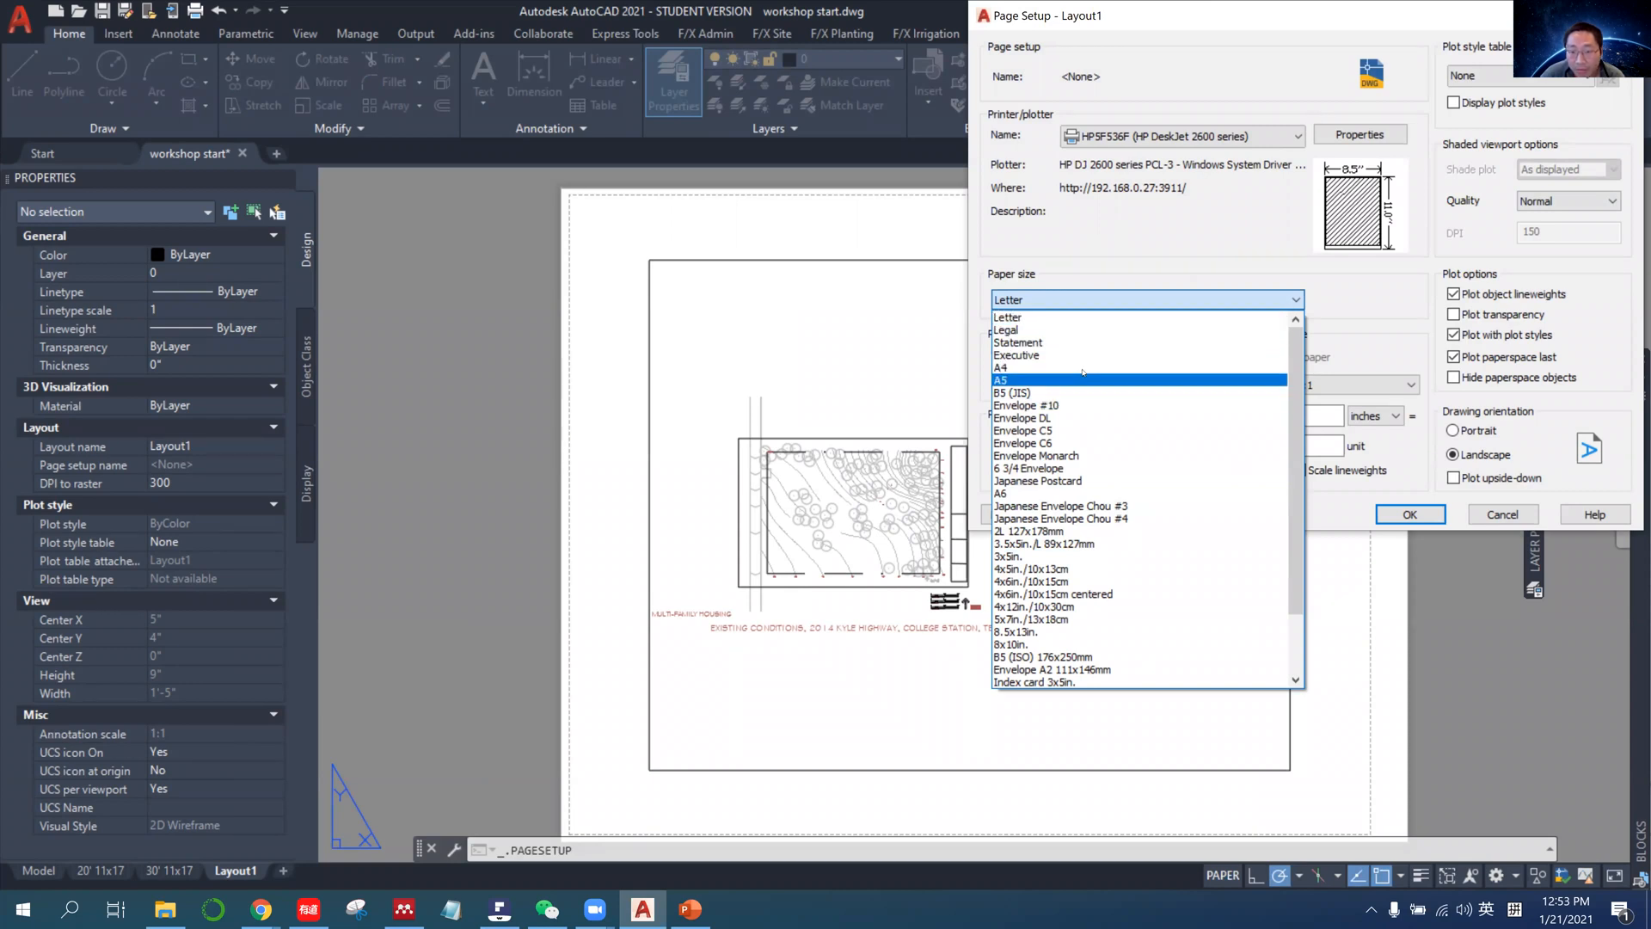
{"action": "left_click", "coordinate": [1056, 317]}
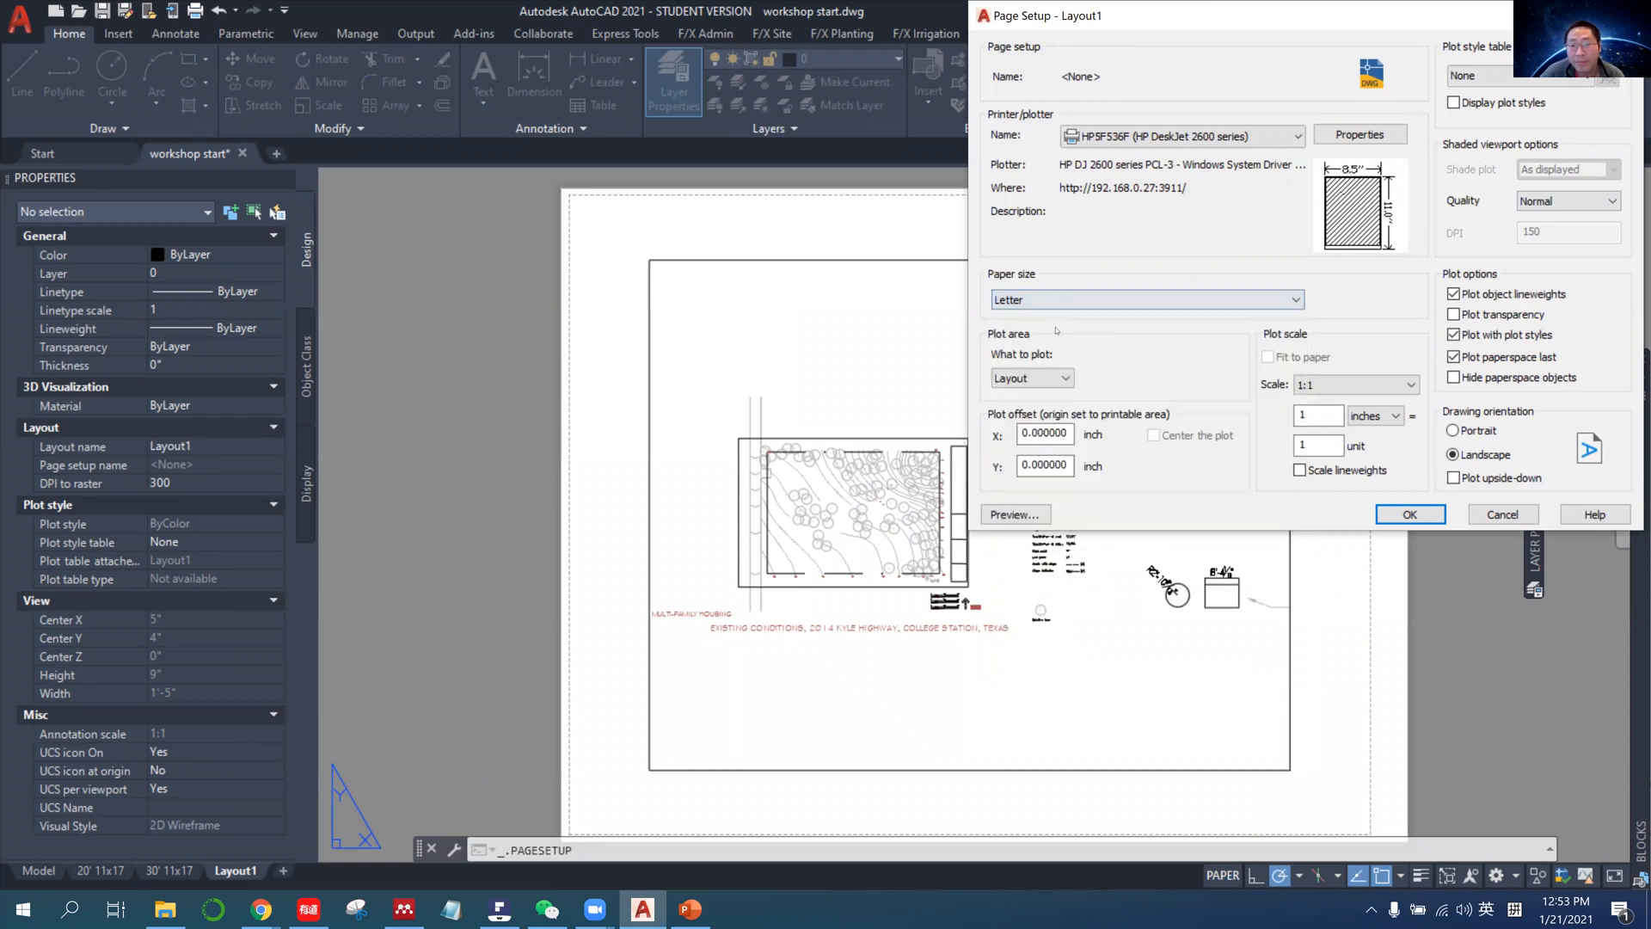
{"action": "left_click", "coordinate": [1505, 515]}
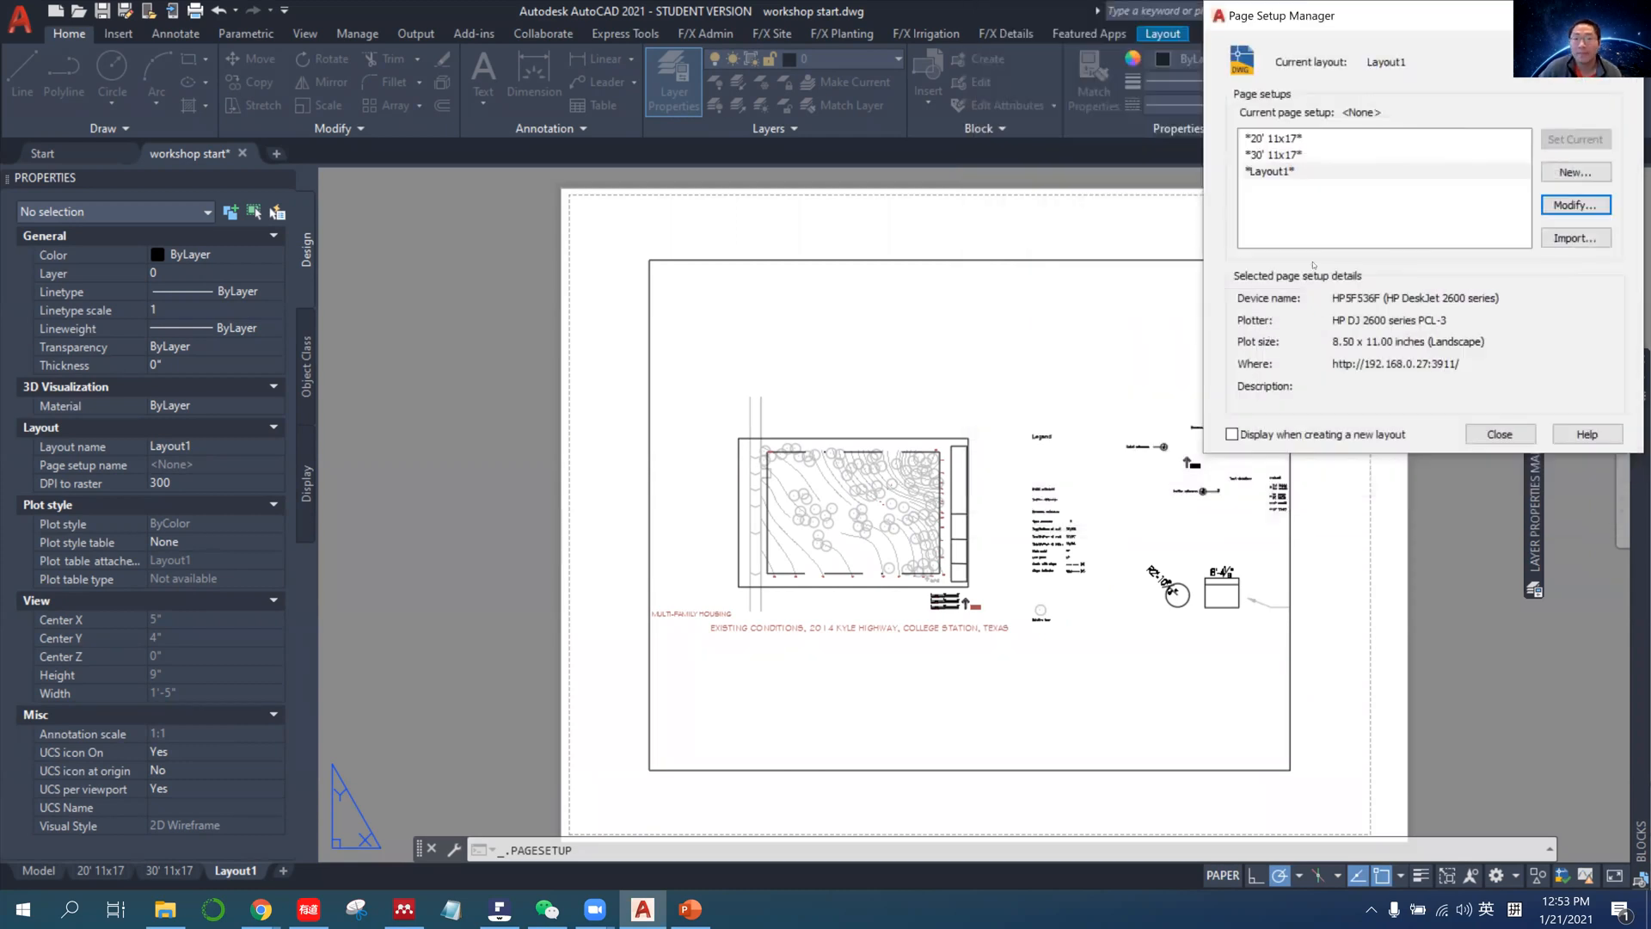
{"action": "left_click", "coordinate": [1576, 205]}
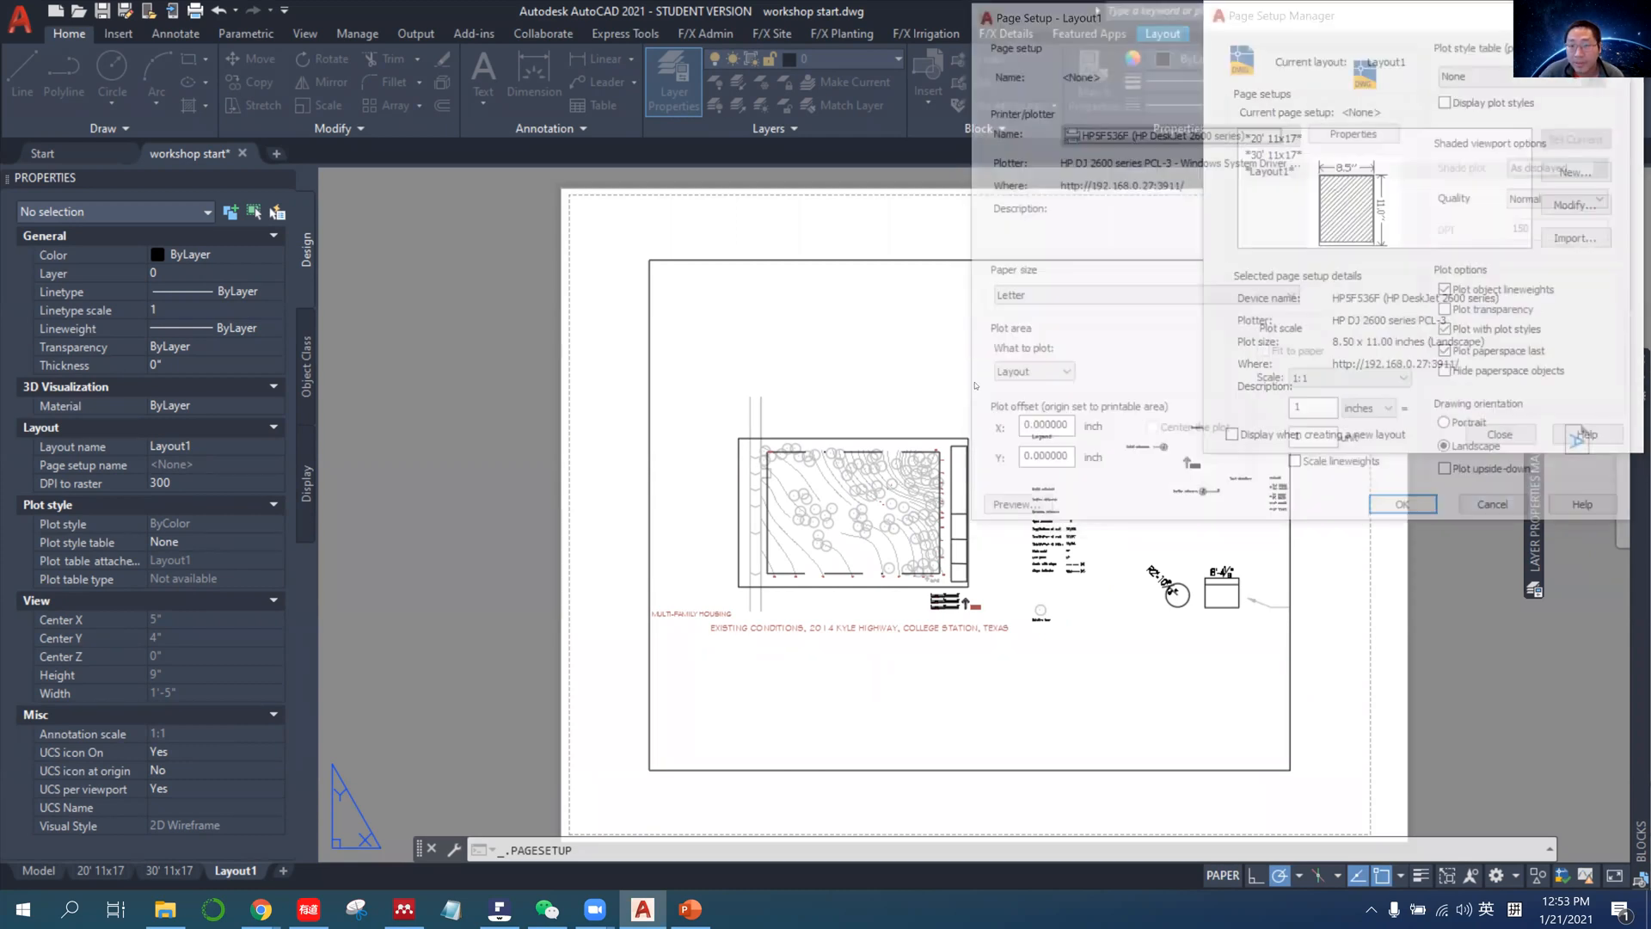
{"action": "left_click", "coordinate": [1505, 515]}
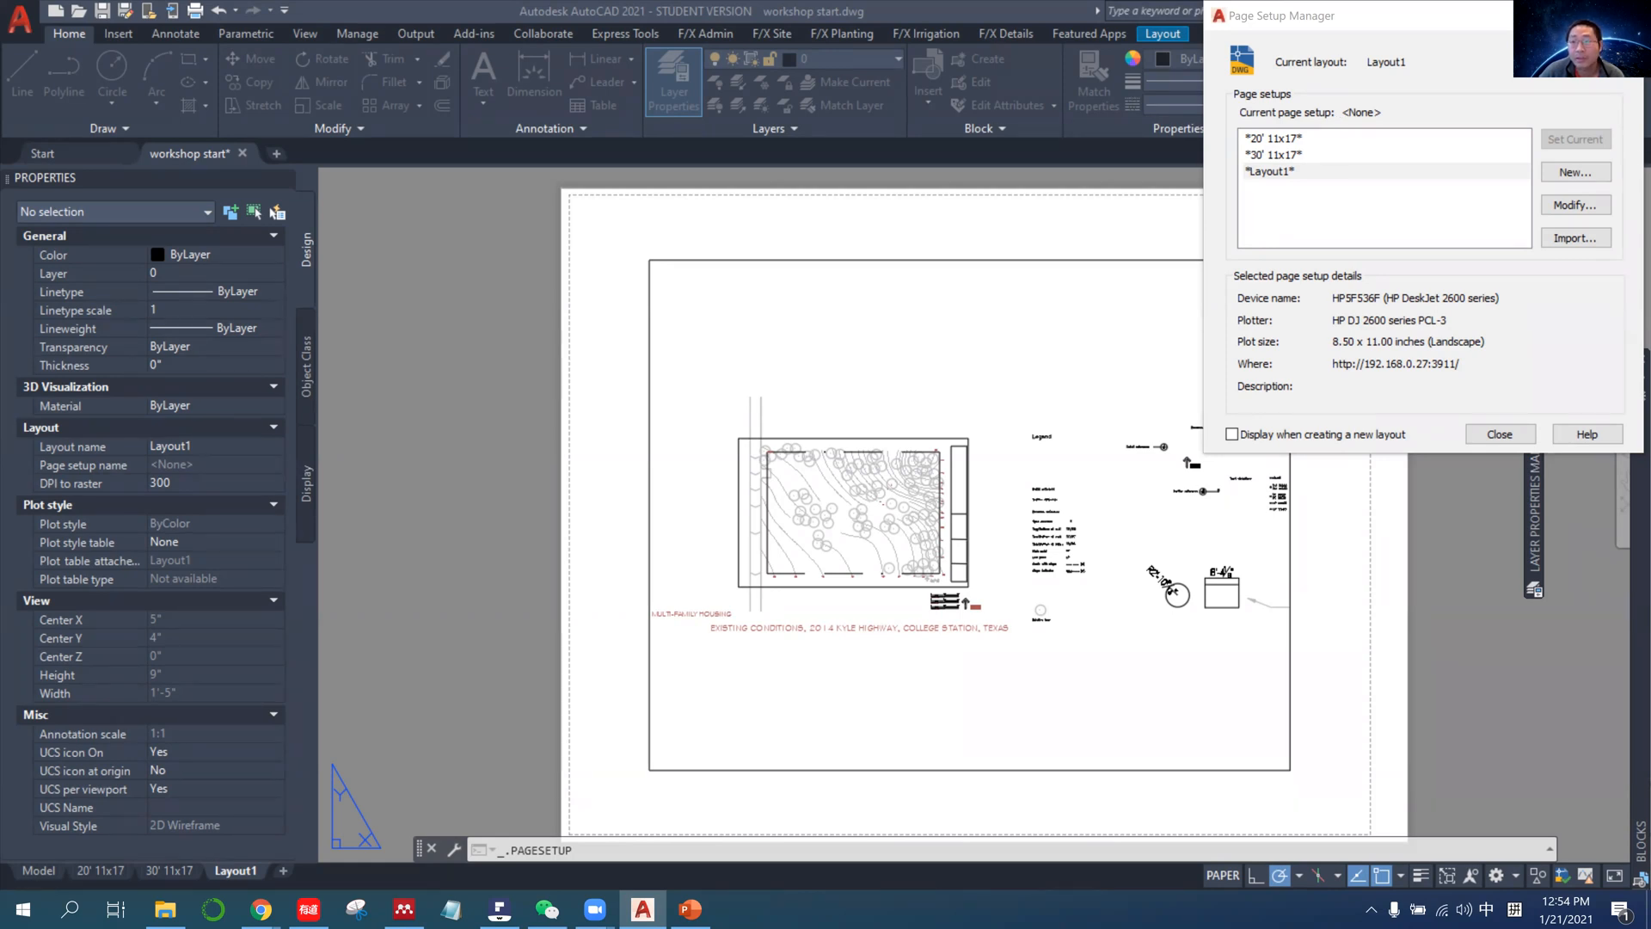
{"action": "key", "text": "Escape"}
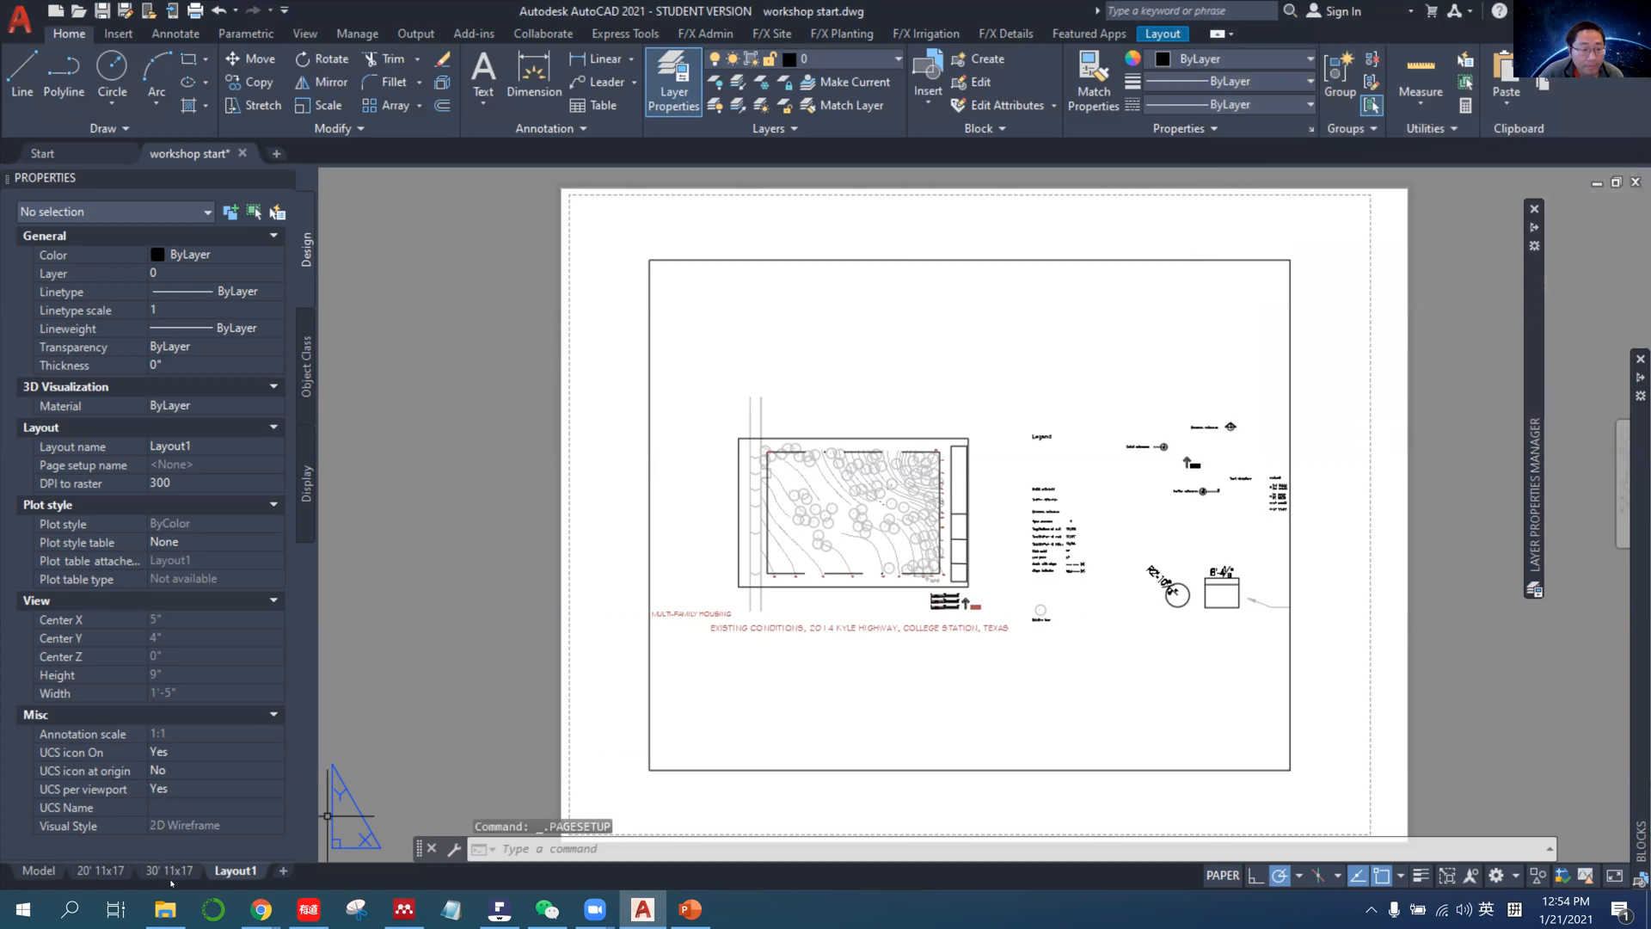
Return to the 30' 11x17 layout, select the 1:20 viewport and look through the list of viewport scales.
{"action": "left_click", "coordinate": [170, 871]}
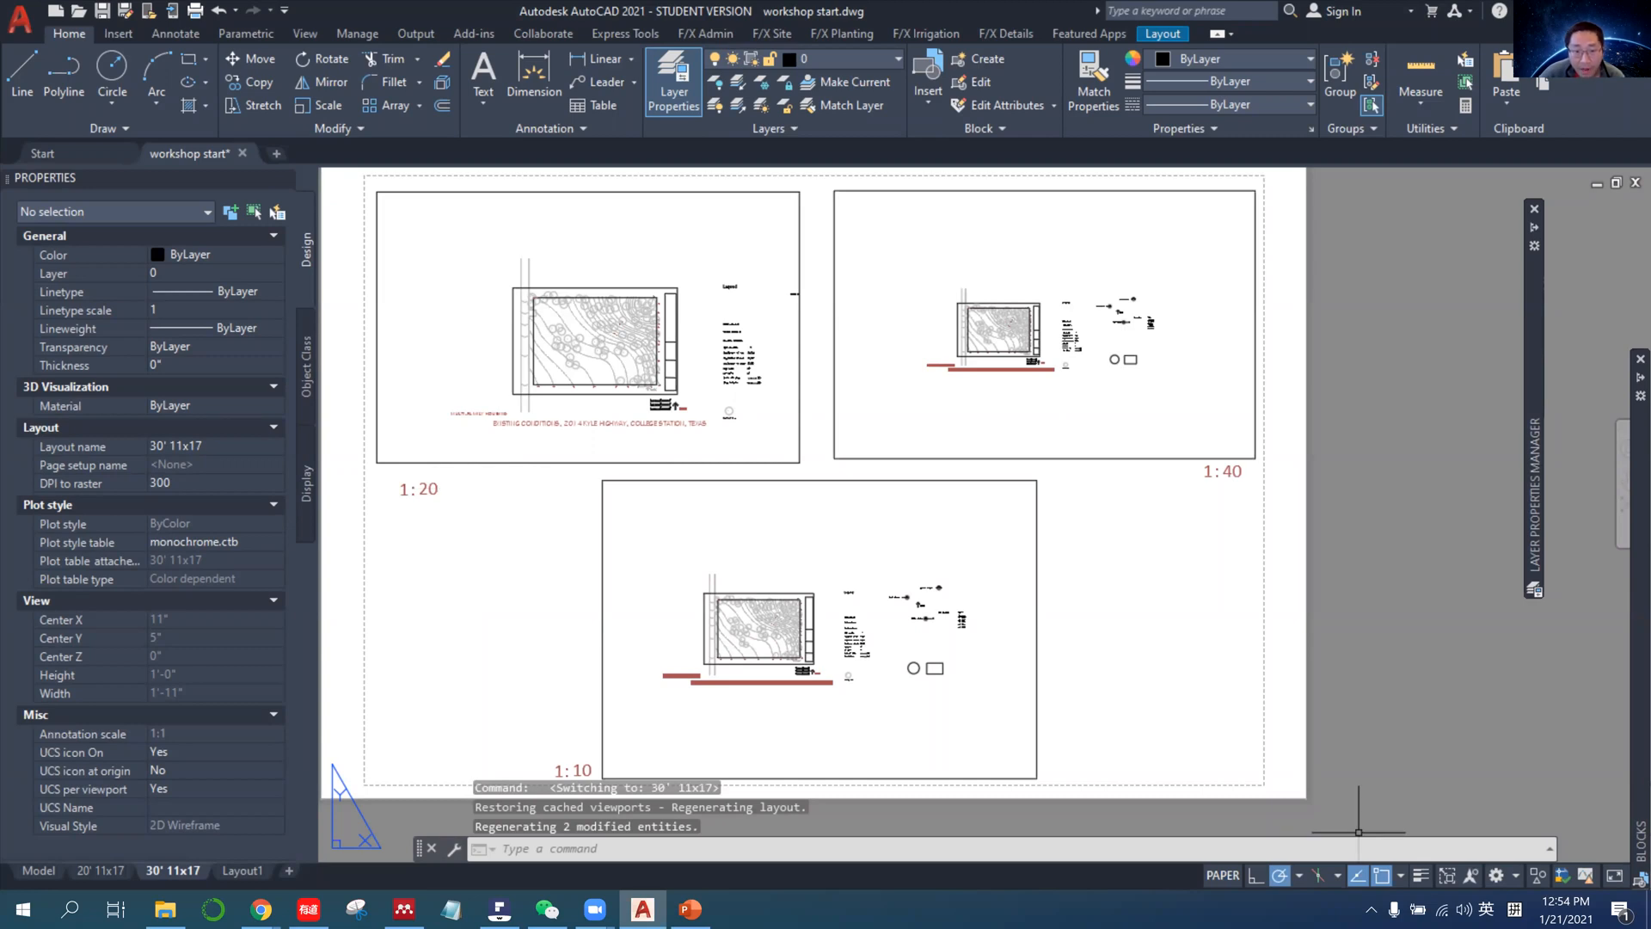
{"action": "left_click", "coordinate": [799, 452]}
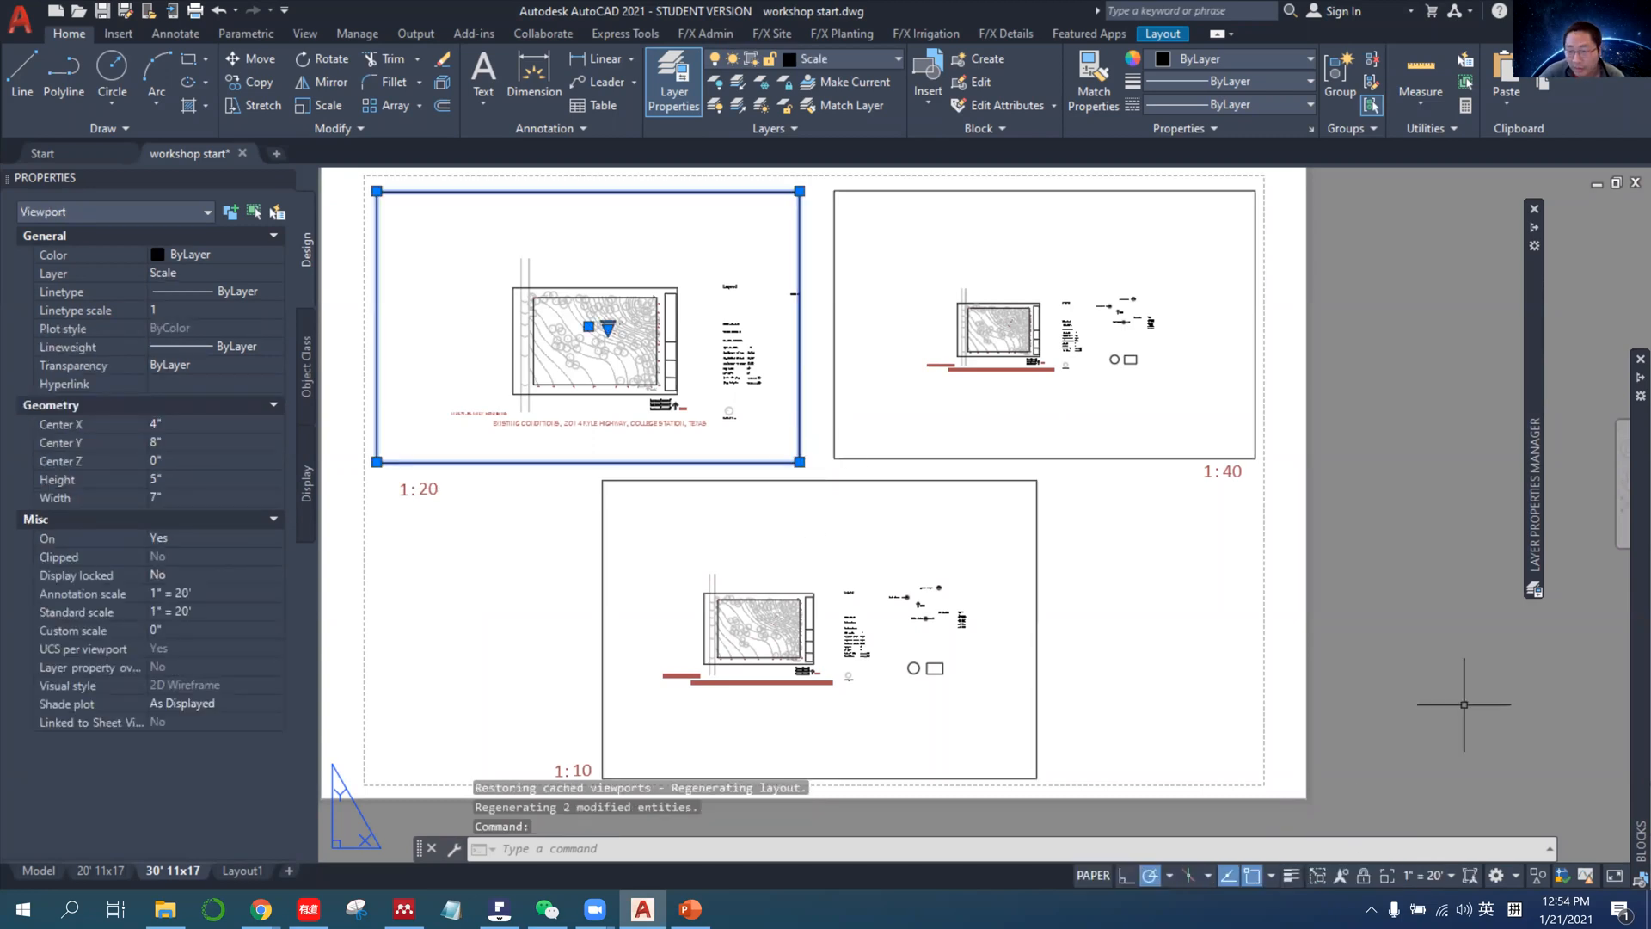
{"action": "left_click", "coordinate": [1427, 875]}
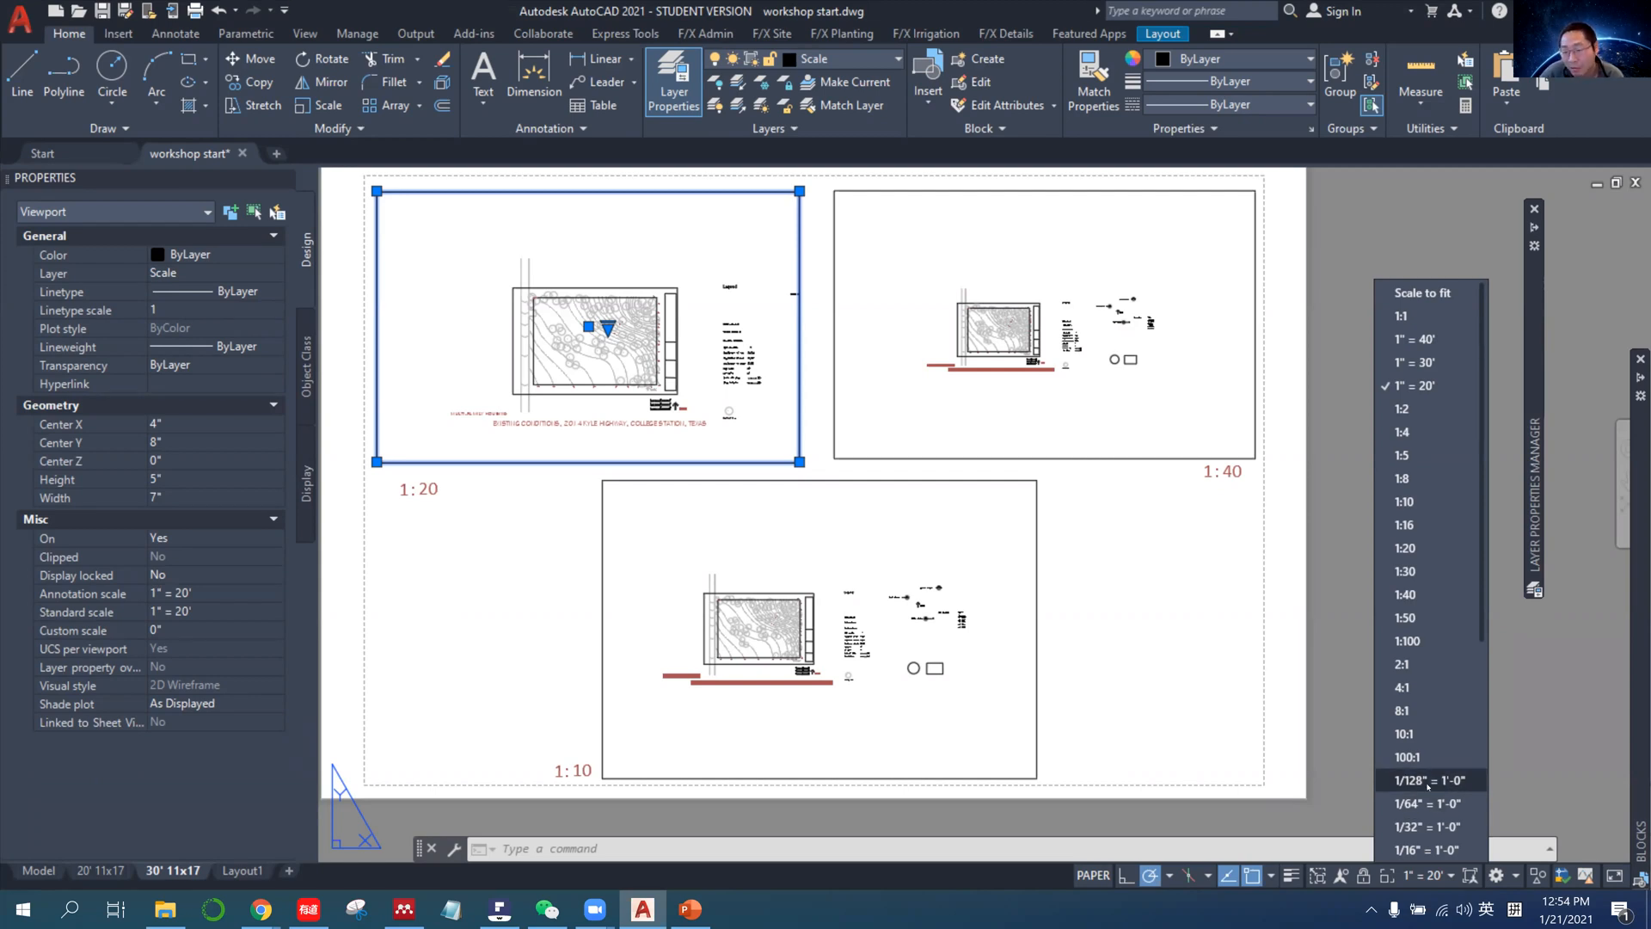
{"action": "scroll", "coordinate": [1428, 784], "scroll_direction": "down", "scroll_amount": 3}
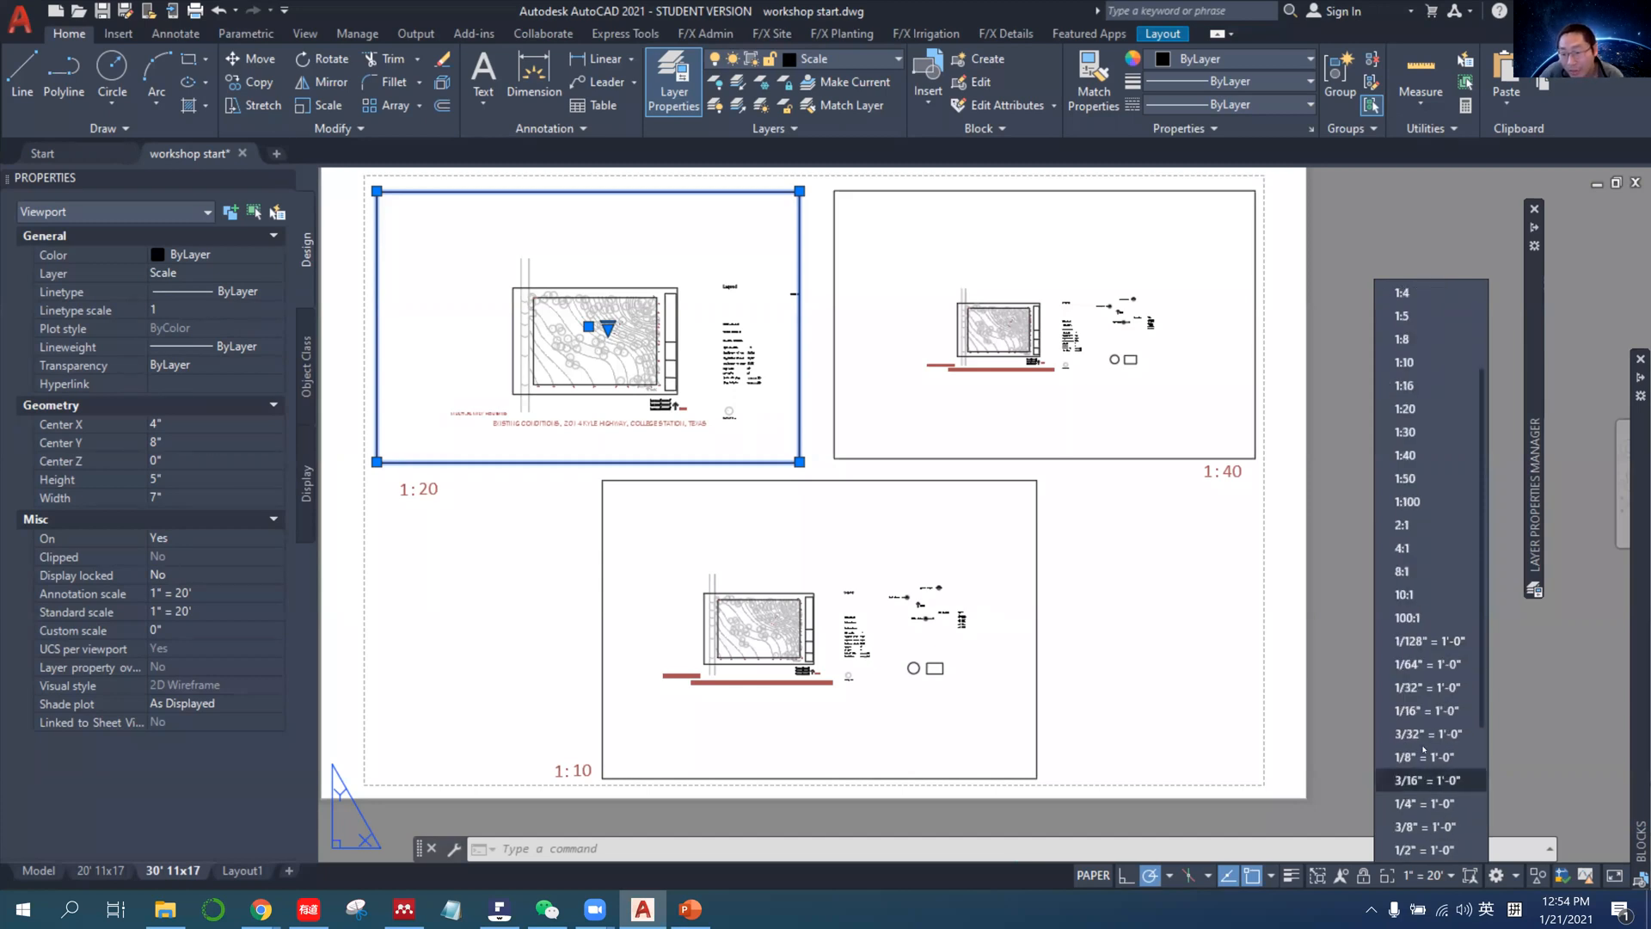
{"action": "scroll", "coordinate": [1422, 352], "scroll_direction": "up", "scroll_amount": 2}
{"action": "scroll", "coordinate": [1425, 339], "scroll_direction": "up", "scroll_amount": 1}
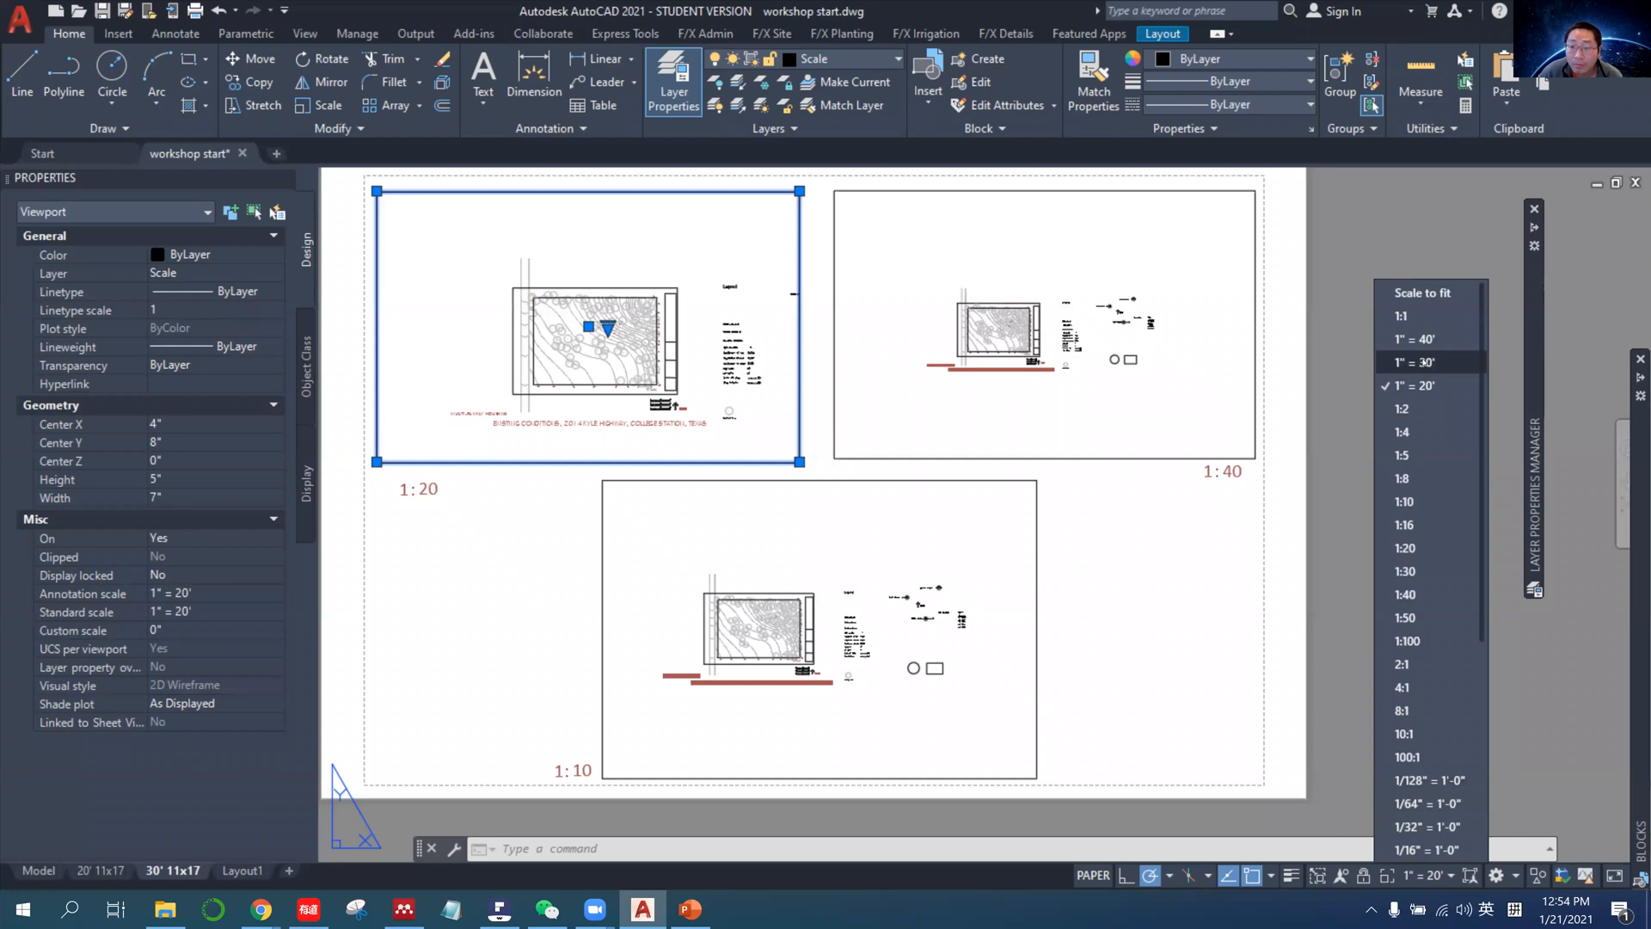
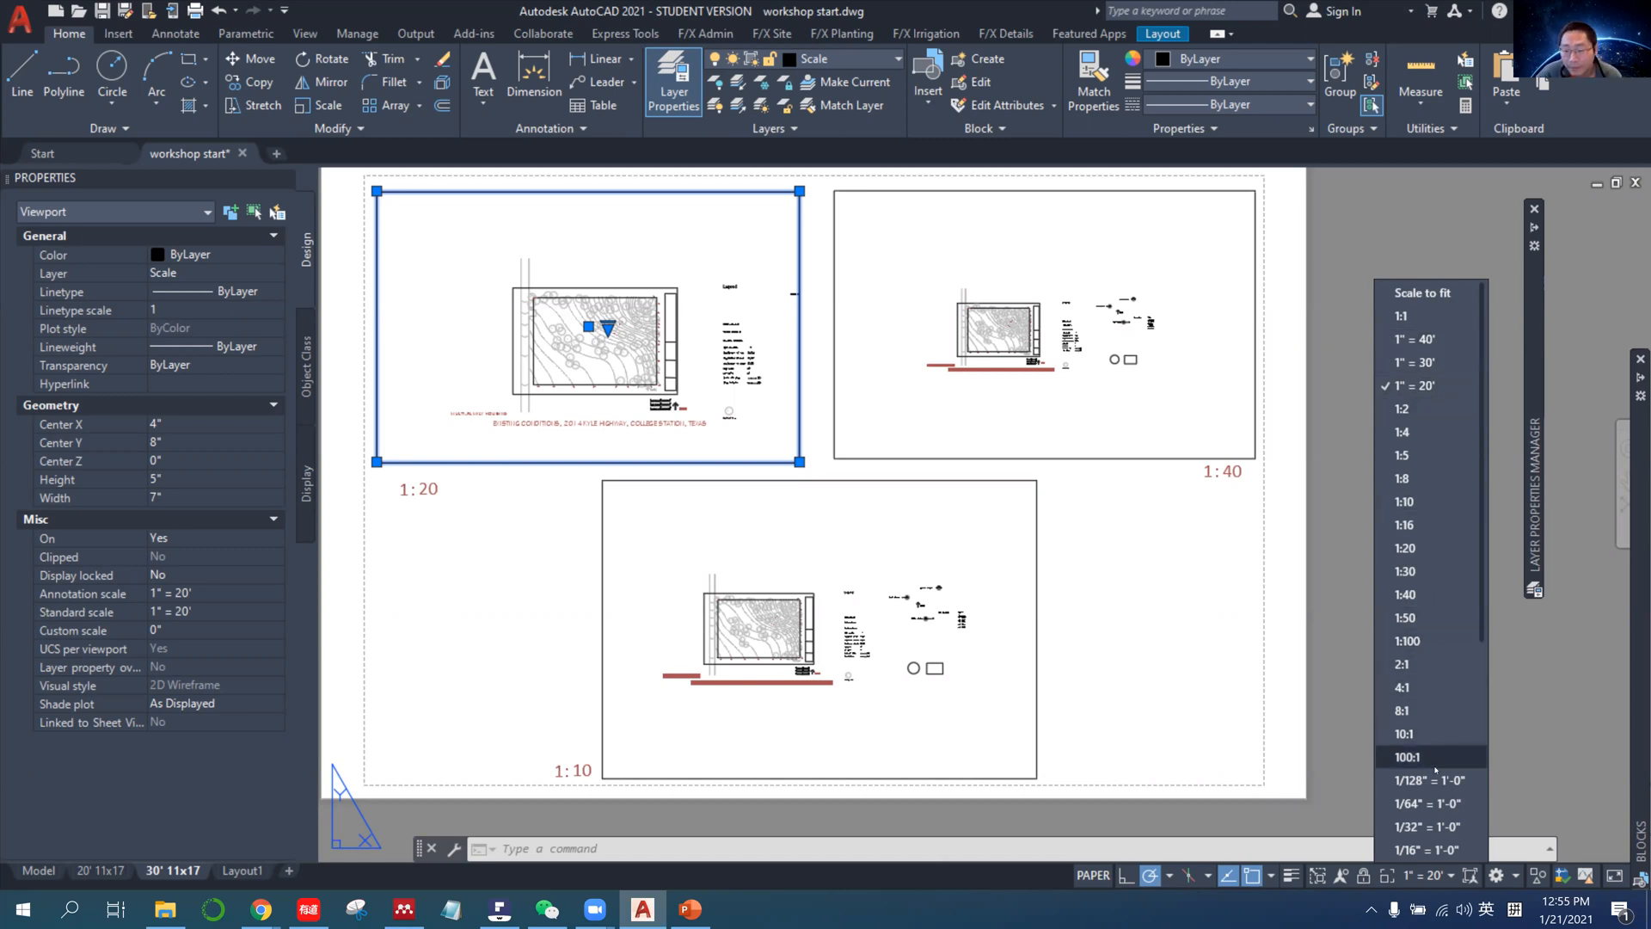
Open the custom drawing scale list from the viewport scales and check the paper-to-drawing units of 1:5, 1:16, 1:20 and 1:30.
{"action": "left_click", "coordinate": [1449, 876]}
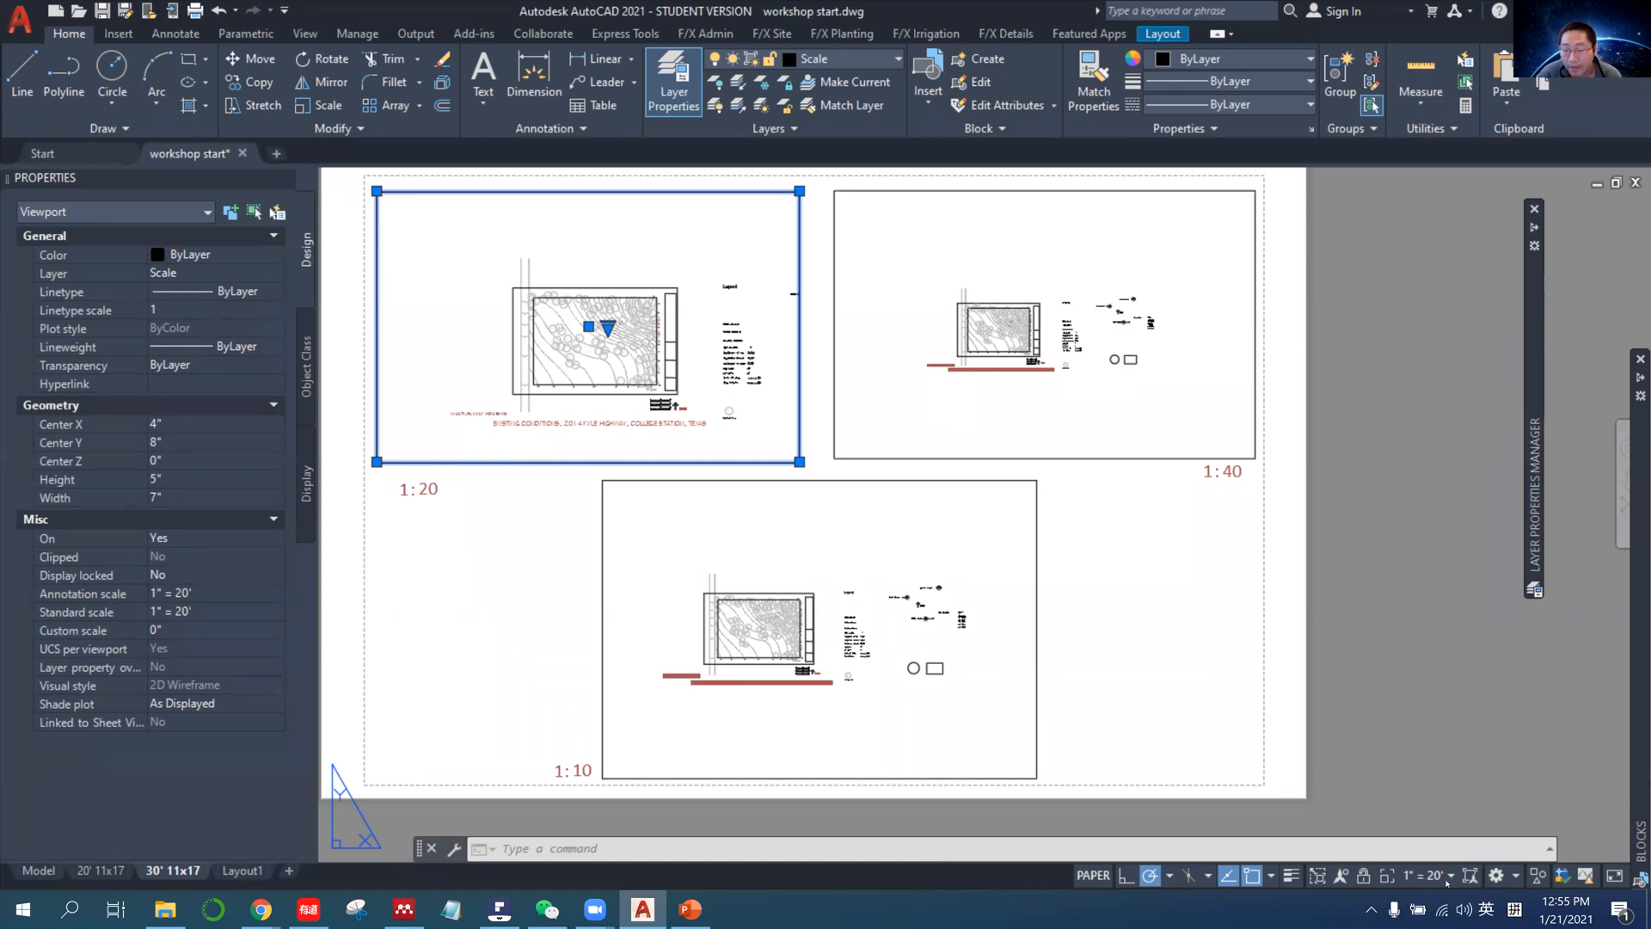
{"action": "left_click", "coordinate": [1448, 879]}
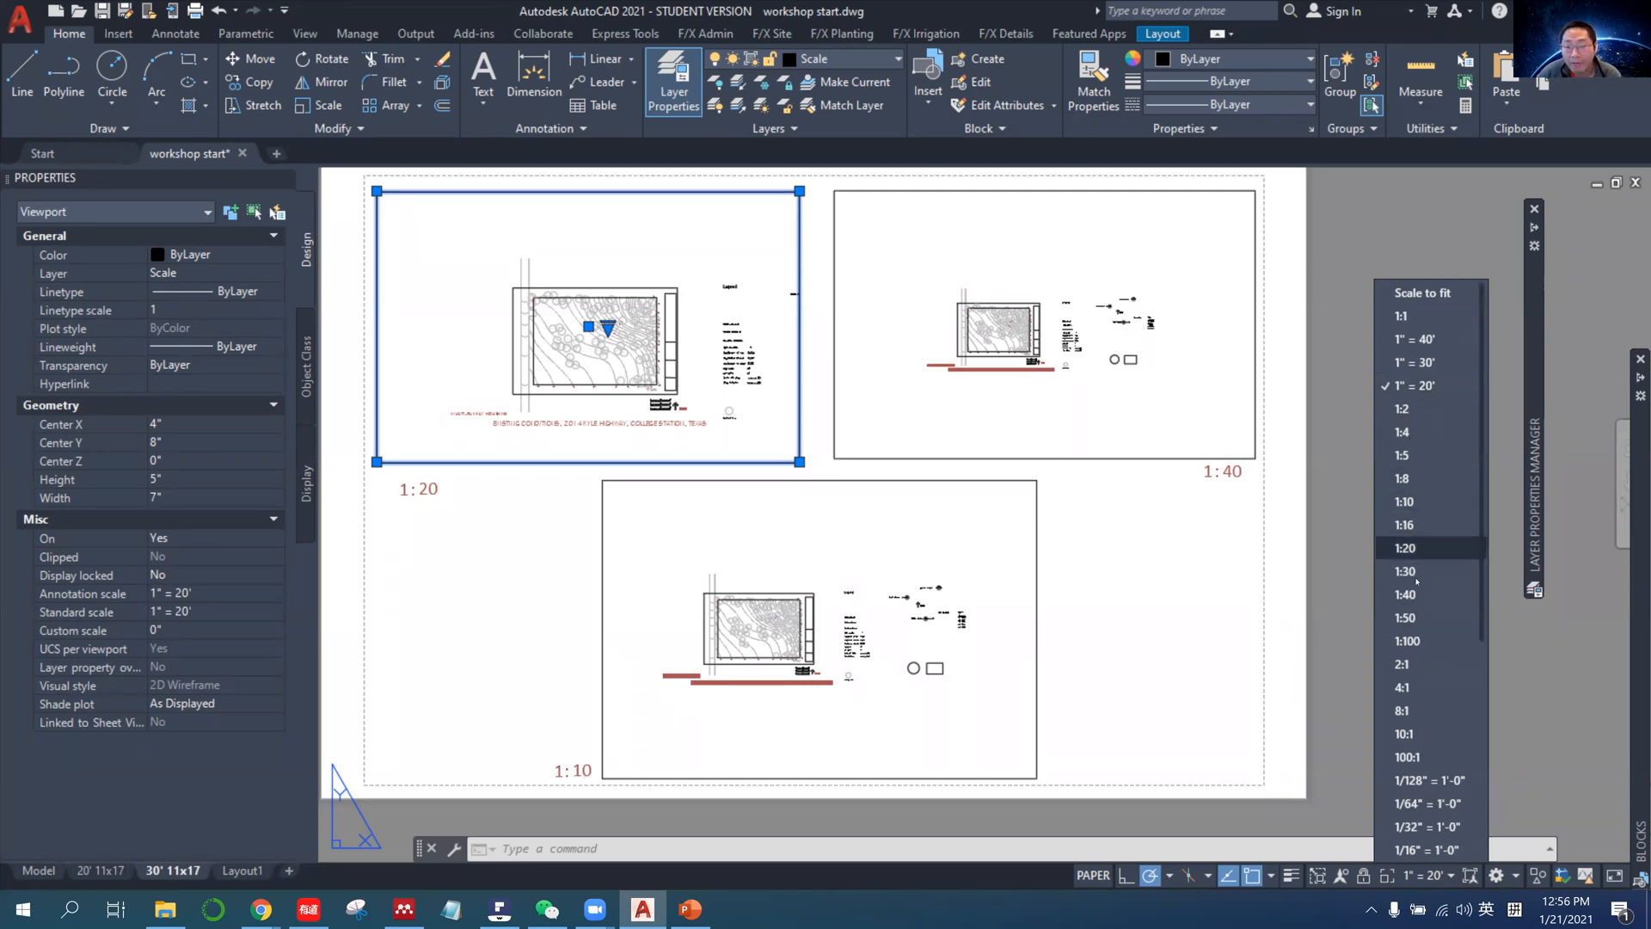
{"action": "scroll", "coordinate": [1427, 559], "scroll_direction": "down", "scroll_amount": 5}
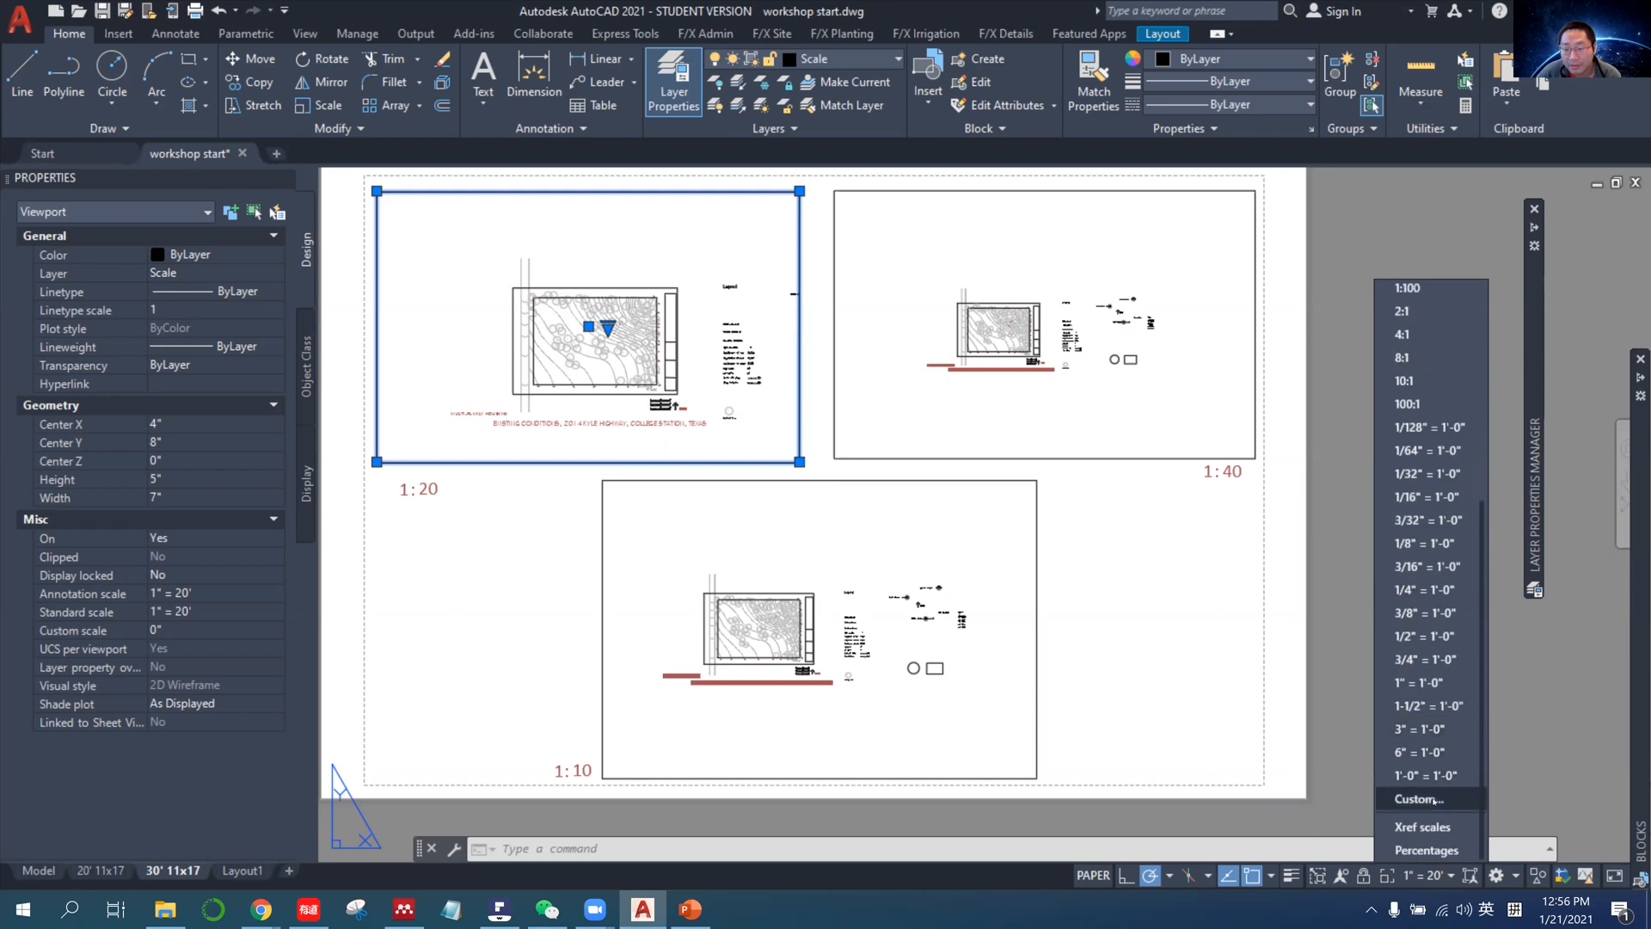
{"action": "left_click", "coordinate": [1432, 800]}
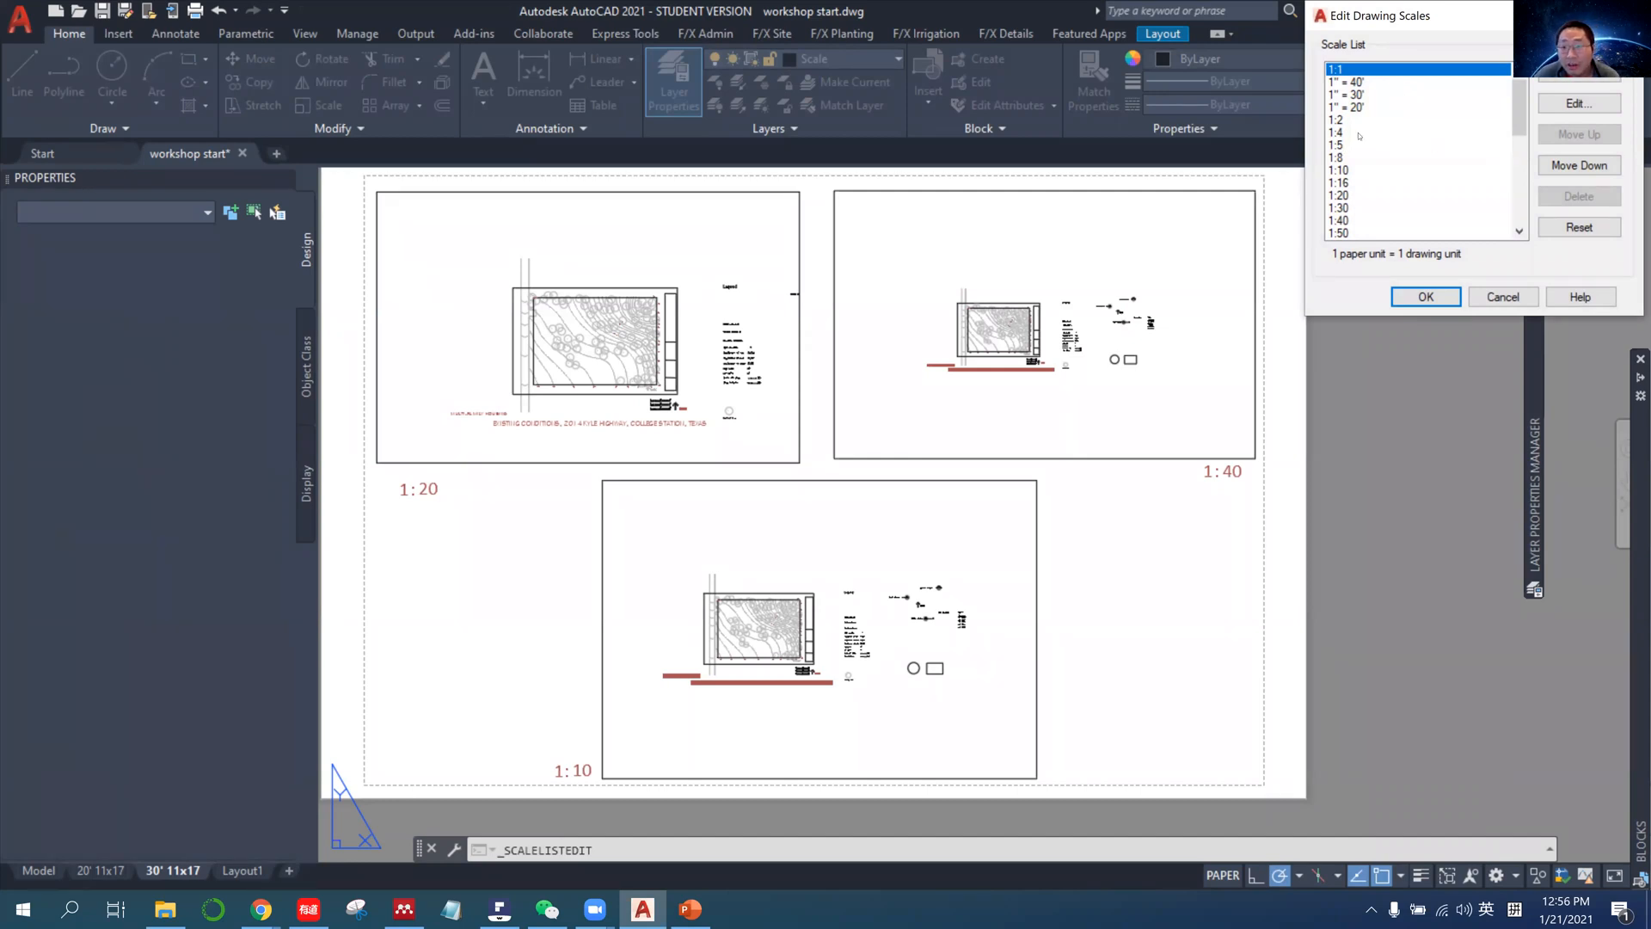
{"action": "scroll", "coordinate": [1358, 129], "scroll_direction": "down", "scroll_amount": 1}
{"action": "scroll", "coordinate": [1365, 139], "scroll_direction": "up", "scroll_amount": 1}
{"action": "left_click", "coordinate": [1363, 145]}
{"action": "left_click", "coordinate": [1362, 183]}
{"action": "left_click", "coordinate": [1365, 196]}
{"action": "left_click", "coordinate": [1369, 208]}
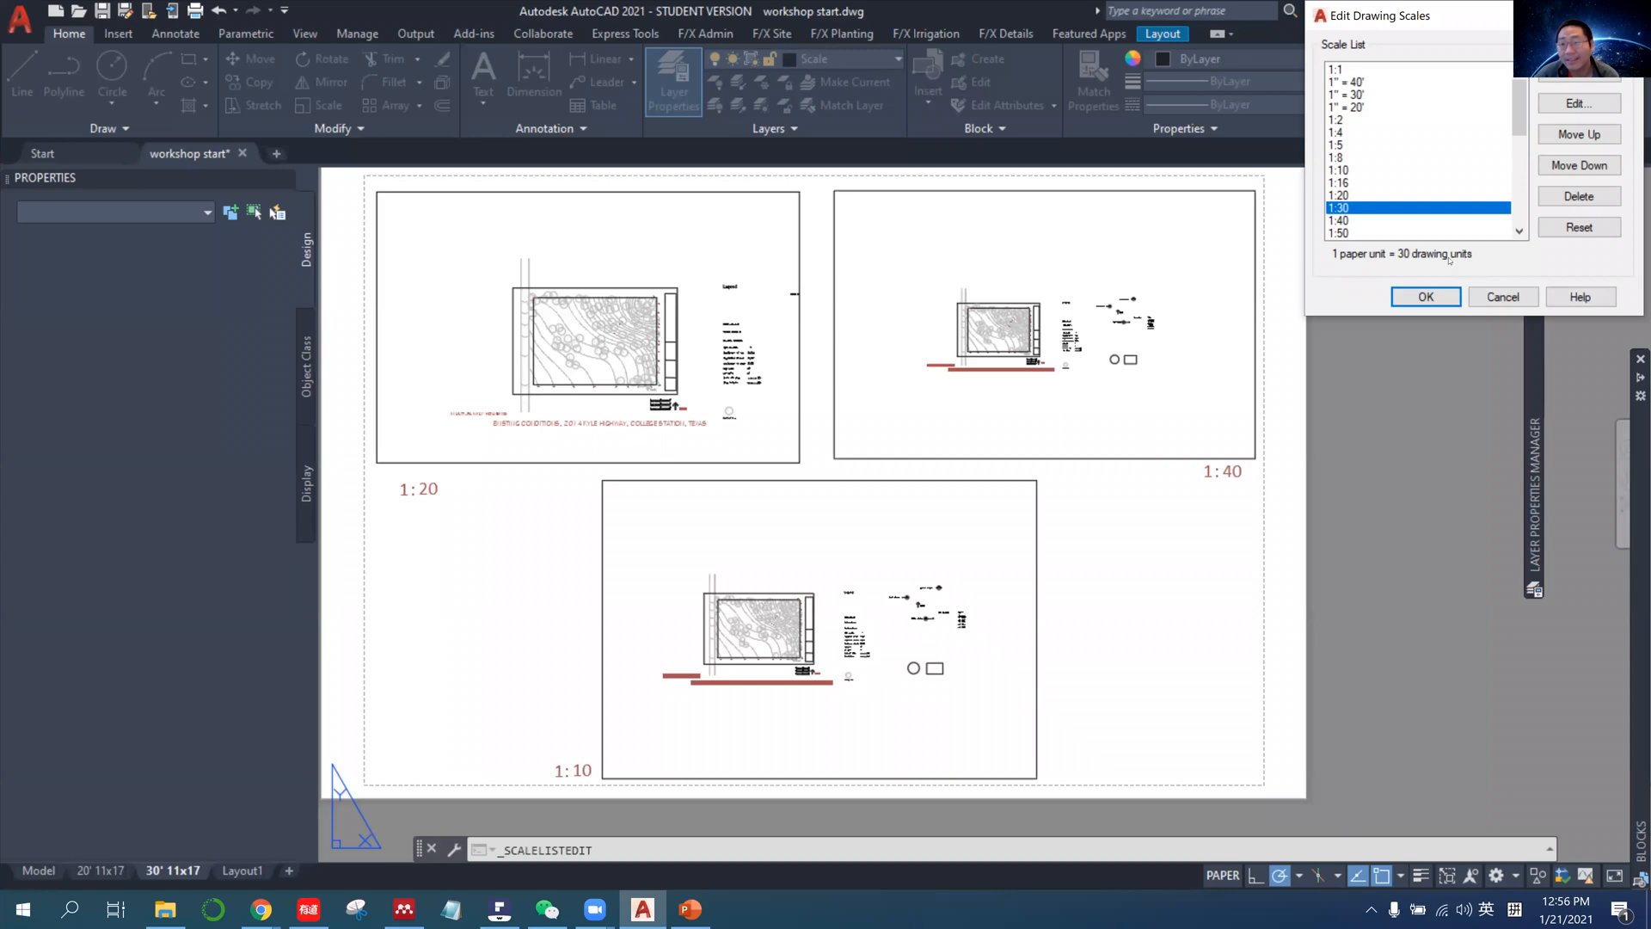
Compare the drawing units of the 1" = 20', 1" = 30' and 1" = 40' scales with those of the plain ratios such as 1:40.
{"action": "left_click", "coordinate": [1356, 96]}
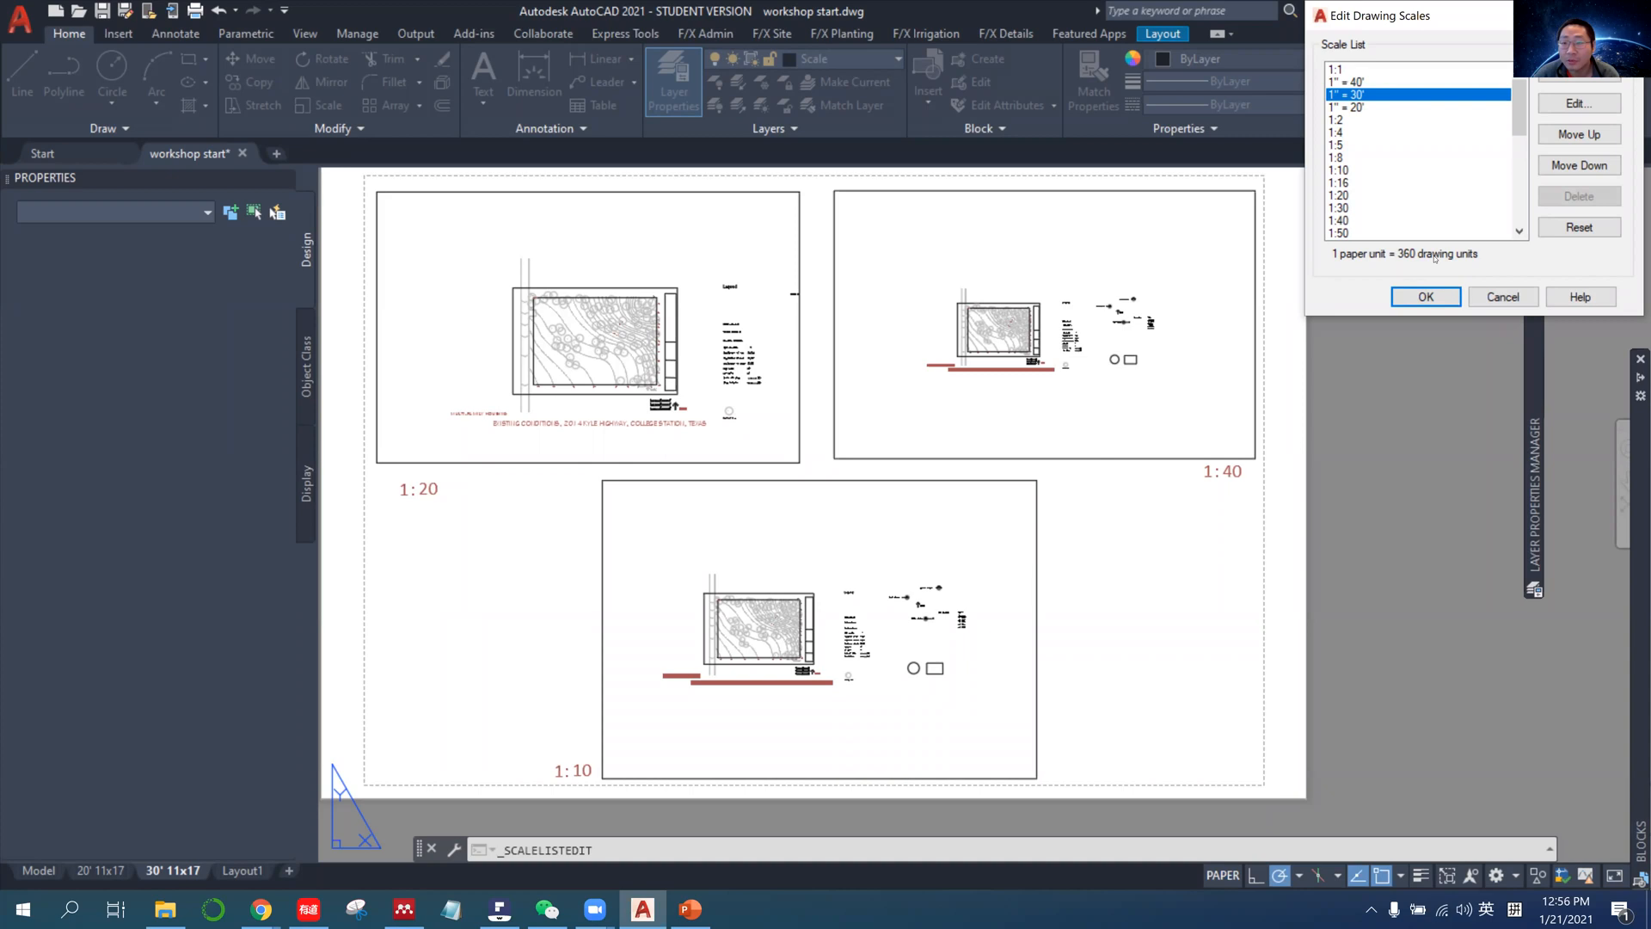
{"action": "mouse_move", "coordinate": [1369, 159]}
{"action": "left_mouse_down"}
{"action": "mouse_move", "coordinate": [1373, 218]}
{"action": "mouse_move", "coordinate": [1354, 192]}
{"action": "mouse_move", "coordinate": [1356, 146]}
{"action": "mouse_move", "coordinate": [1360, 184]}
{"action": "left_mouse_up"}
{"action": "left_click", "coordinate": [1363, 221]}
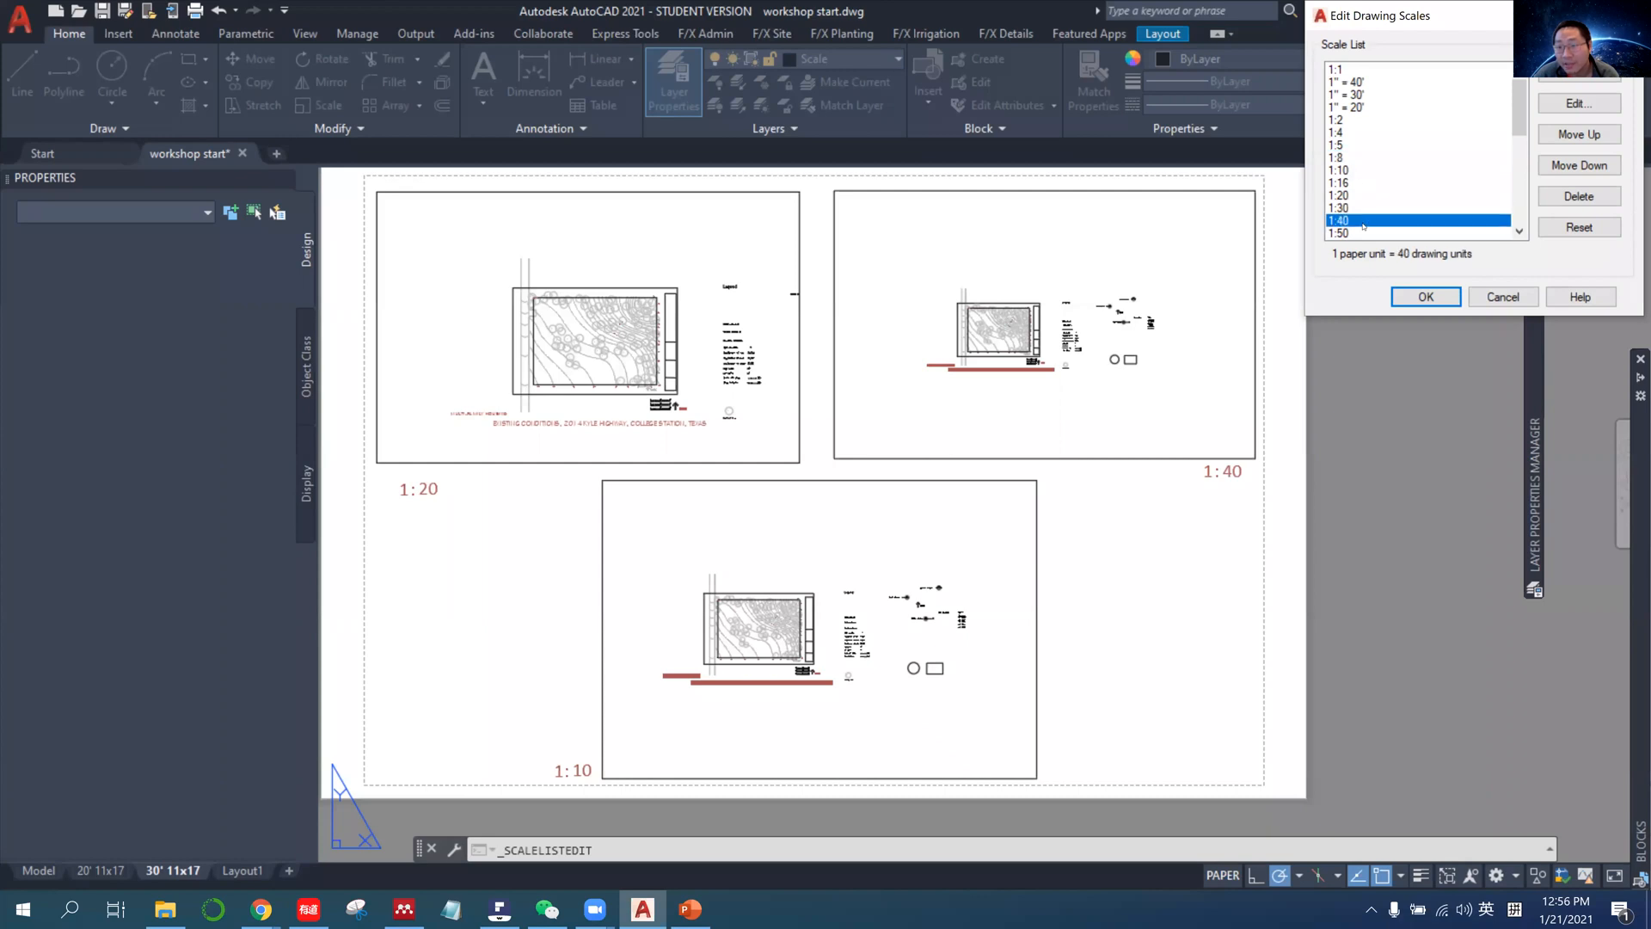
{"action": "left_click", "coordinate": [1364, 209]}
{"action": "left_click", "coordinate": [1364, 196]}
{"action": "left_click", "coordinate": [1363, 172]}
{"action": "left_click", "coordinate": [1363, 159]}
{"action": "left_click", "coordinate": [1364, 172]}
{"action": "left_click", "coordinate": [1366, 107]}
{"action": "left_click", "coordinate": [1369, 94]}
{"action": "left_click", "coordinate": [1370, 84]}
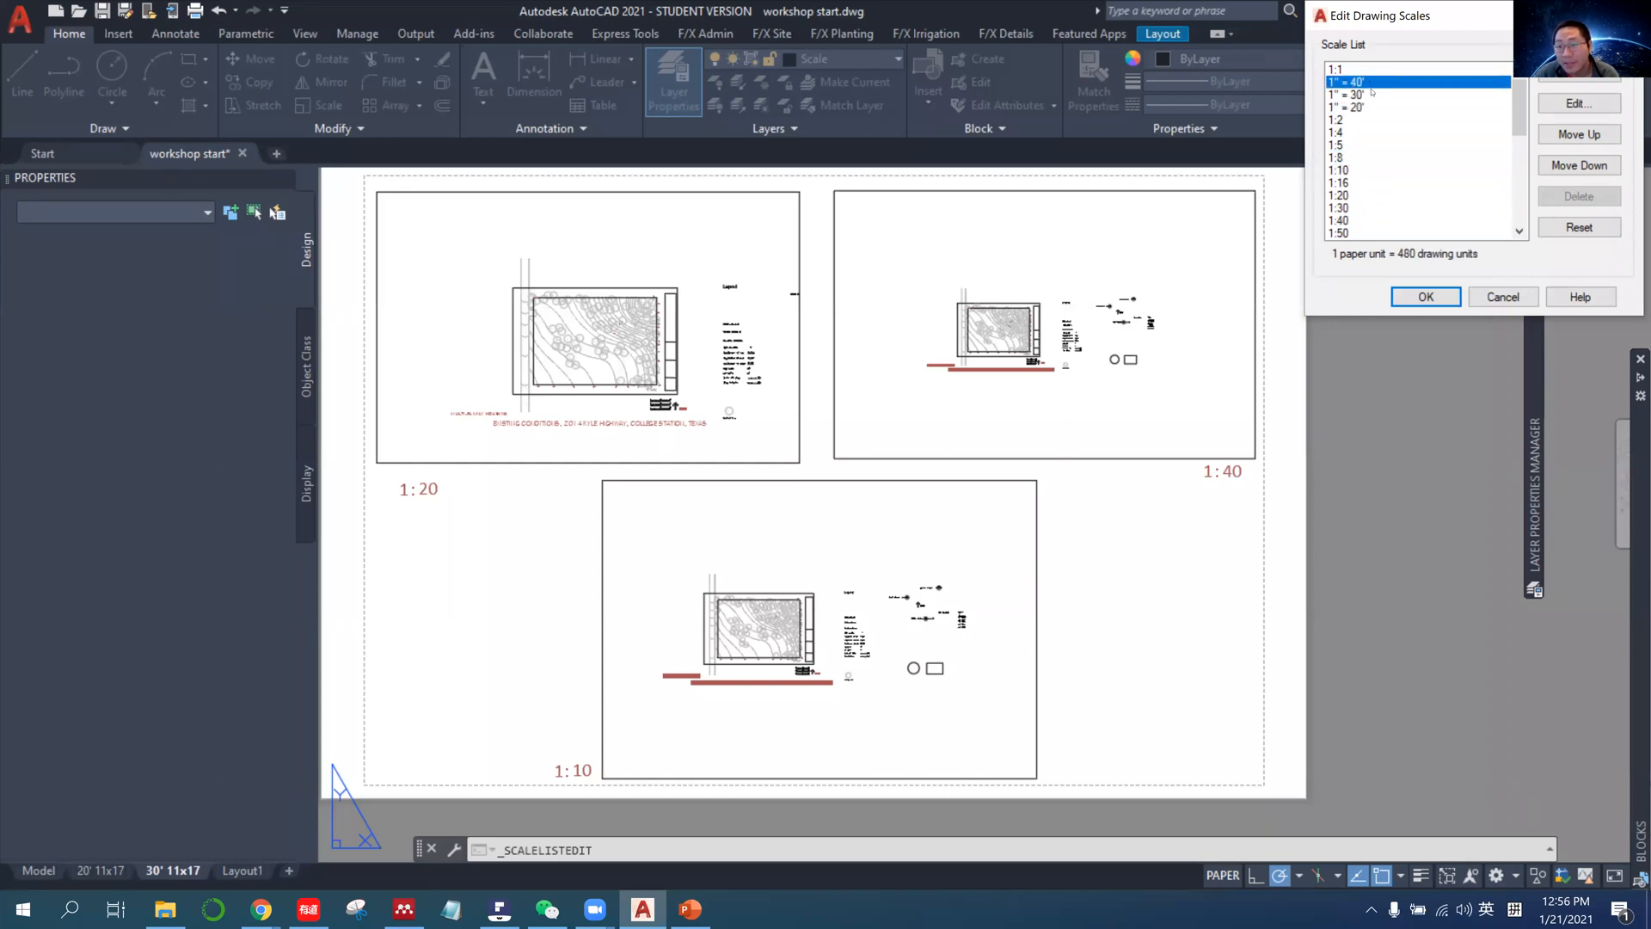
{"action": "left_click", "coordinate": [1373, 96]}
{"action": "left_click", "coordinate": [1370, 108]}
{"action": "left_click", "coordinate": [1375, 84]}
{"action": "left_click", "coordinate": [1378, 97]}
Add a new drawing scale after 1" = 20' and name it 1"=10'.
{"action": "left_click", "coordinate": [1369, 108]}
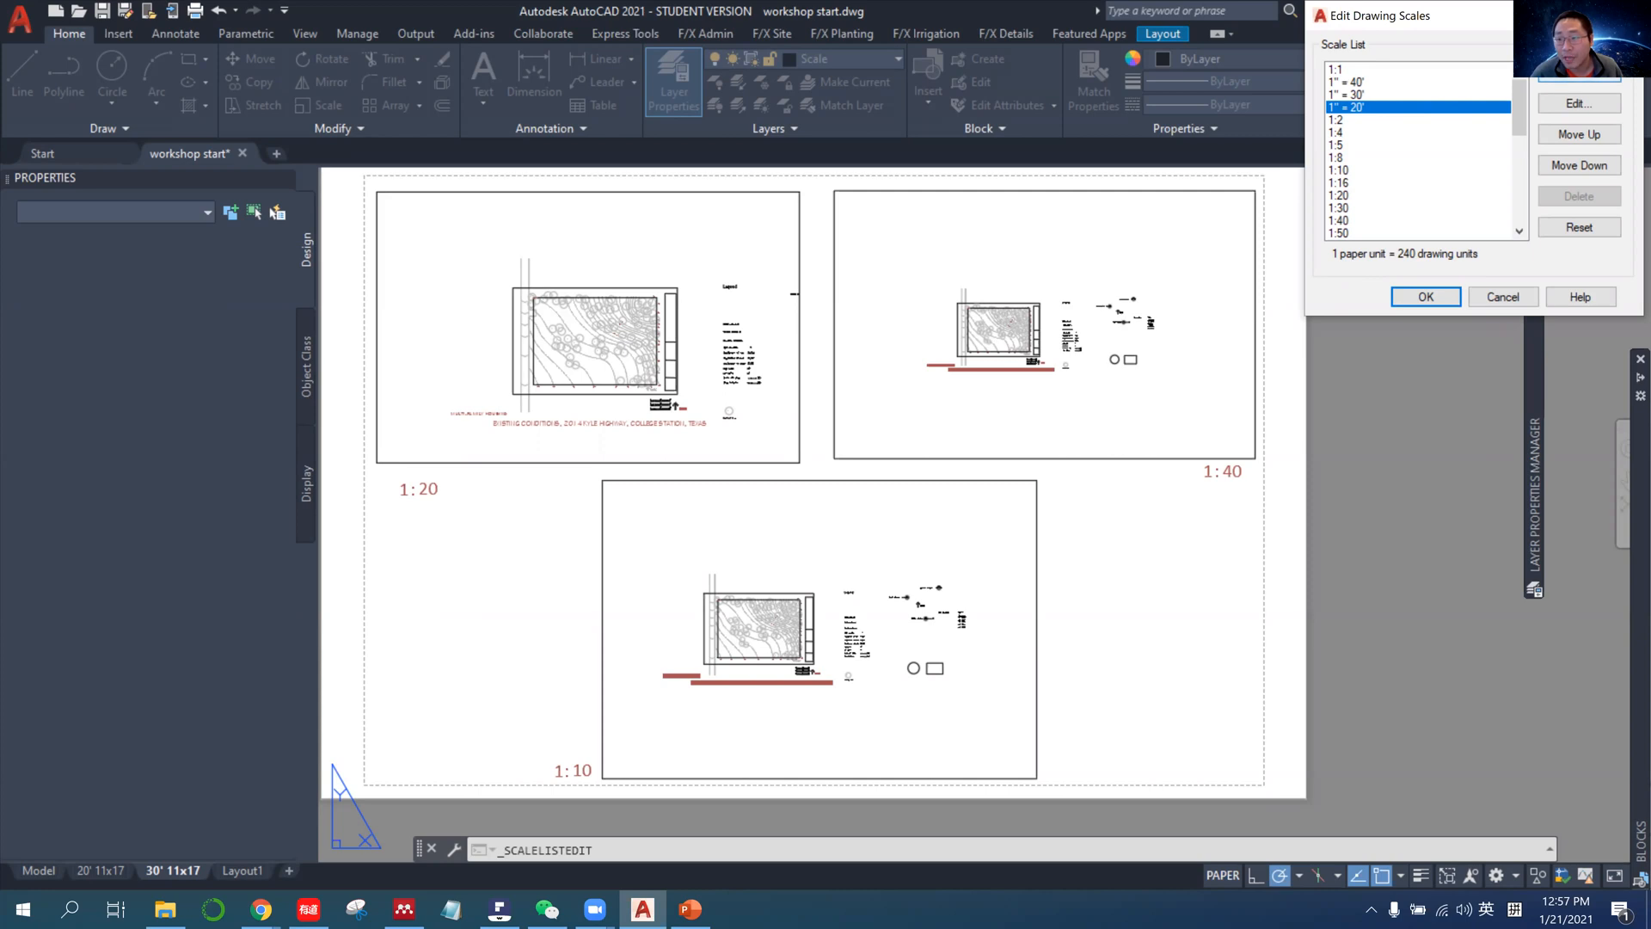
{"action": "left_click", "coordinate": [1579, 72]}
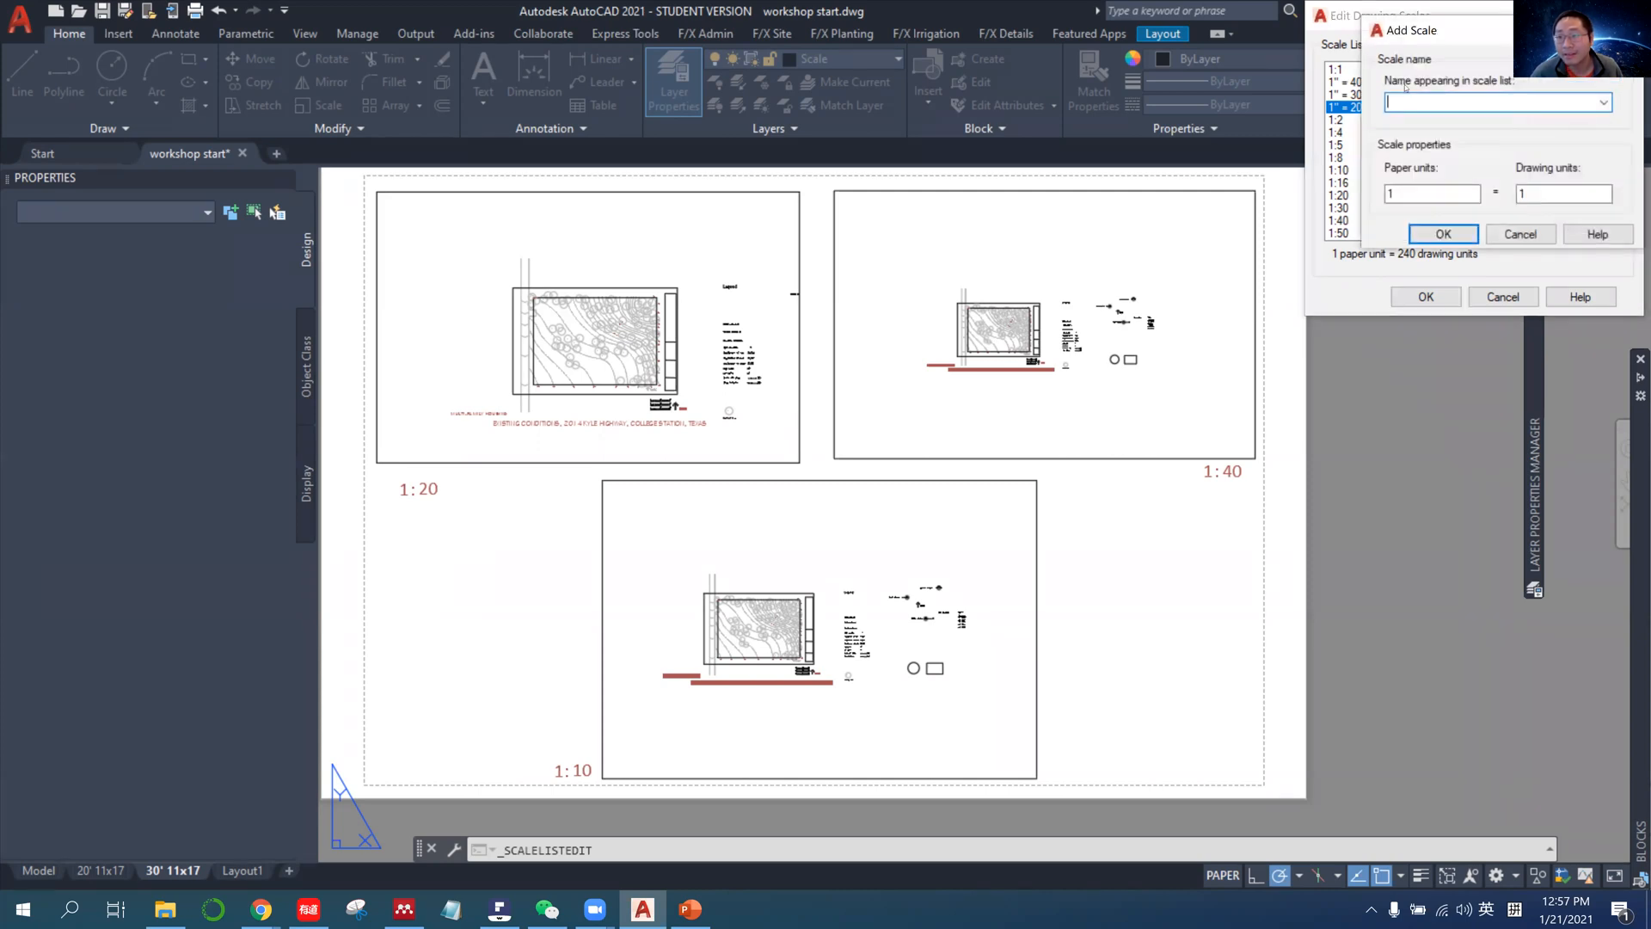
{"action": "type", "text": "1"}
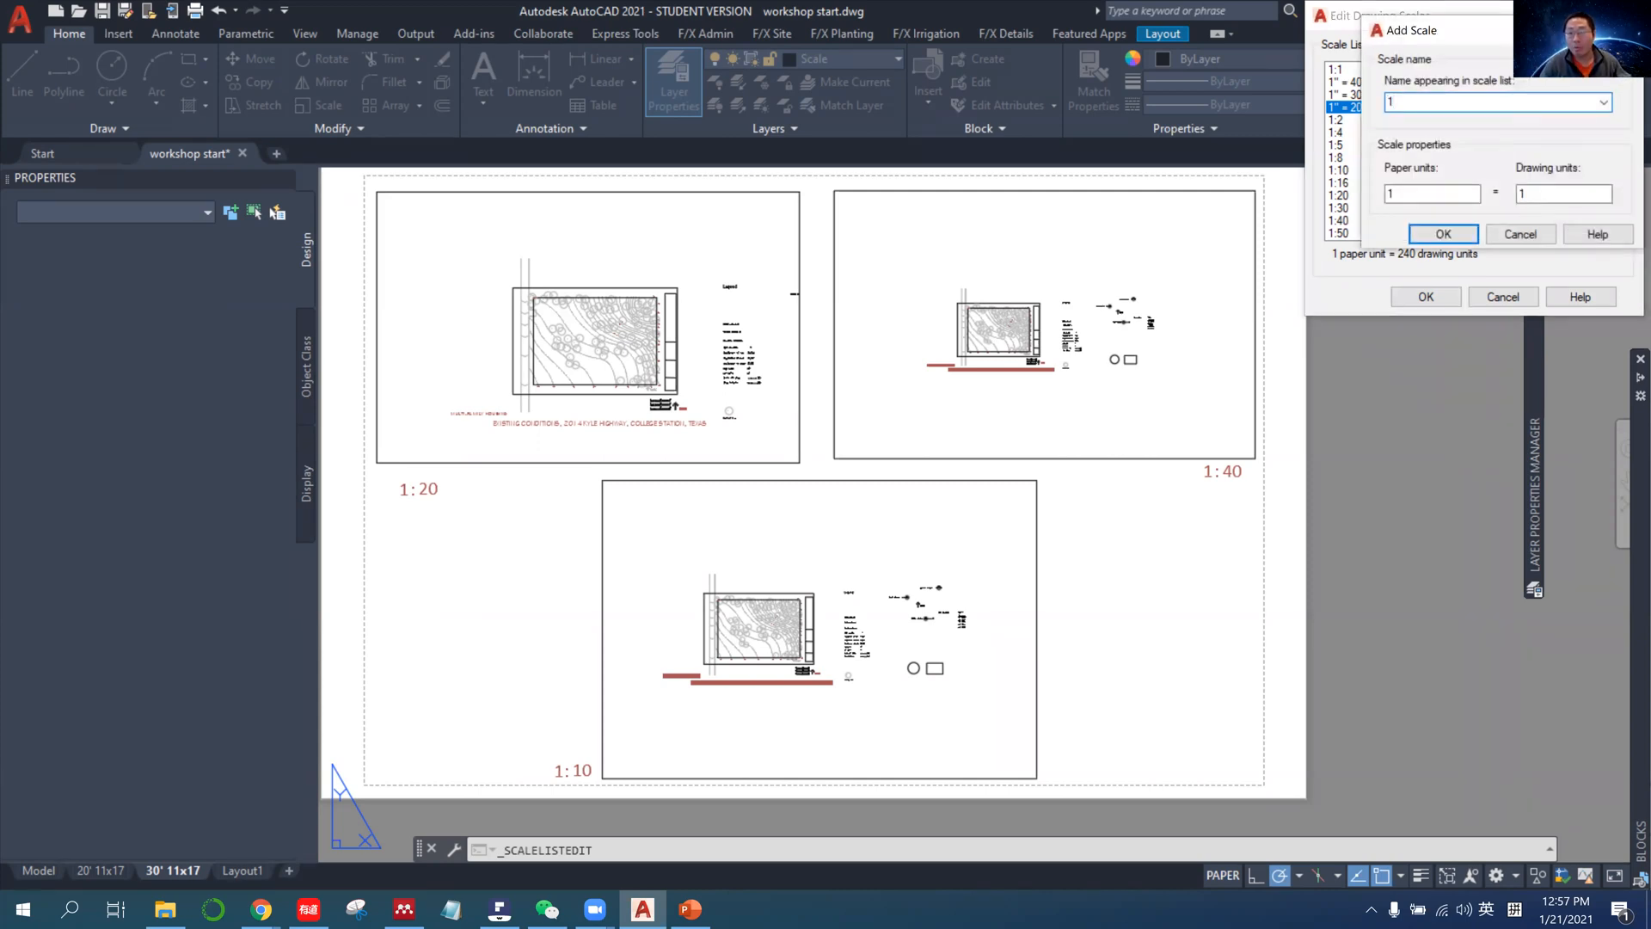
{"action": "type", "text": "\""}
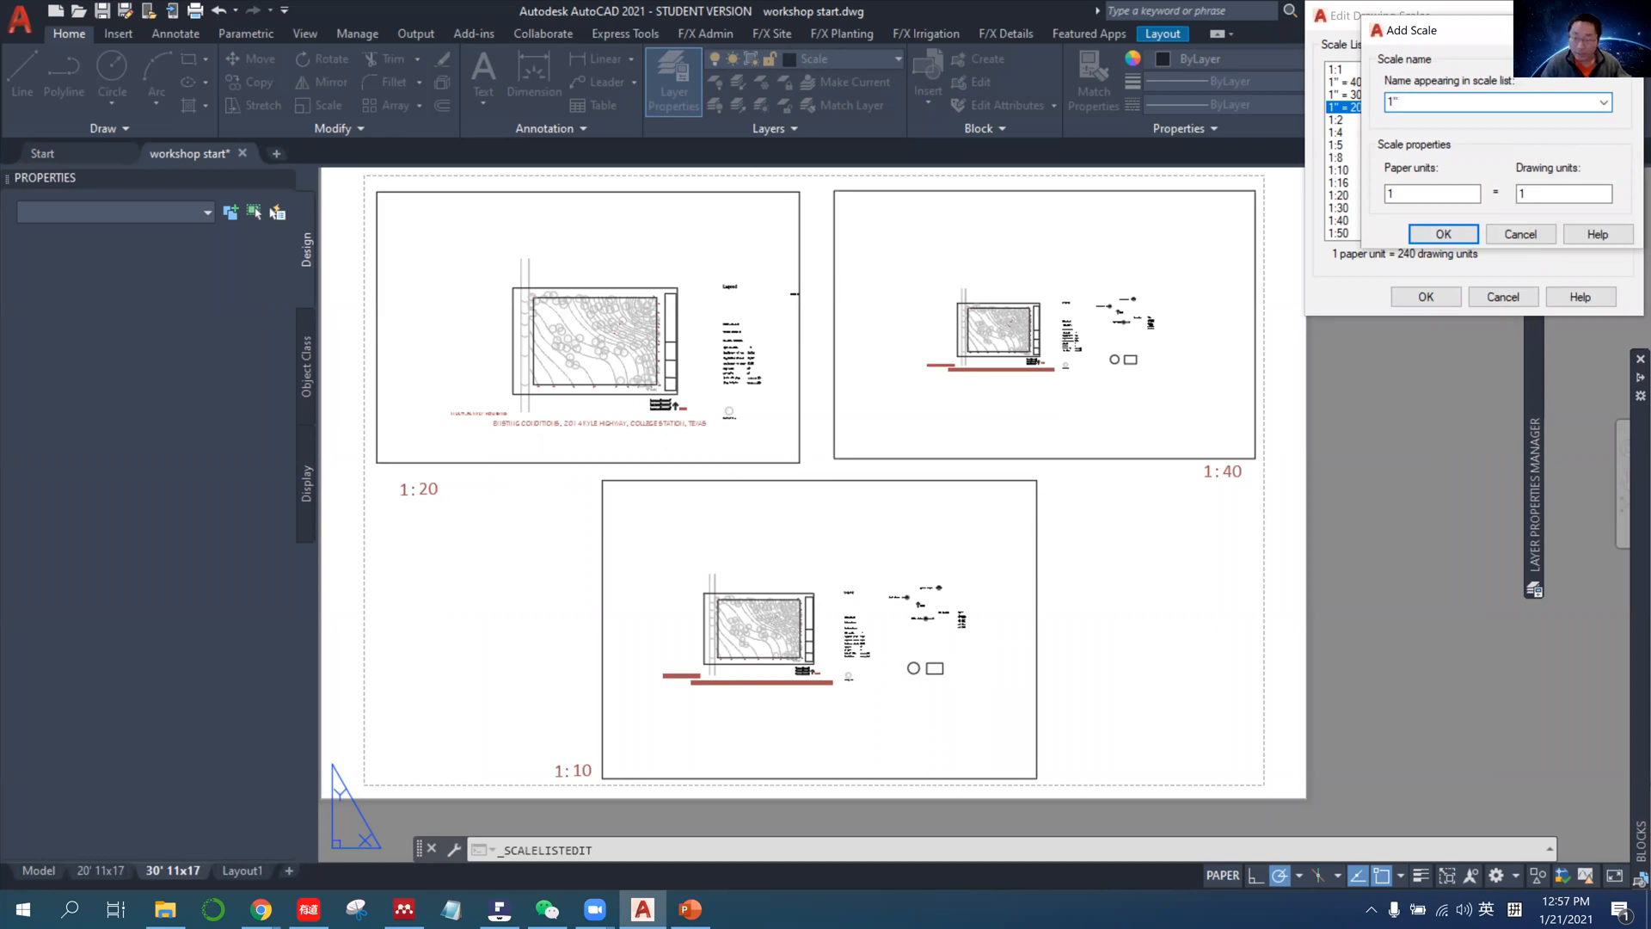
{"action": "type", "text": "=10'"}
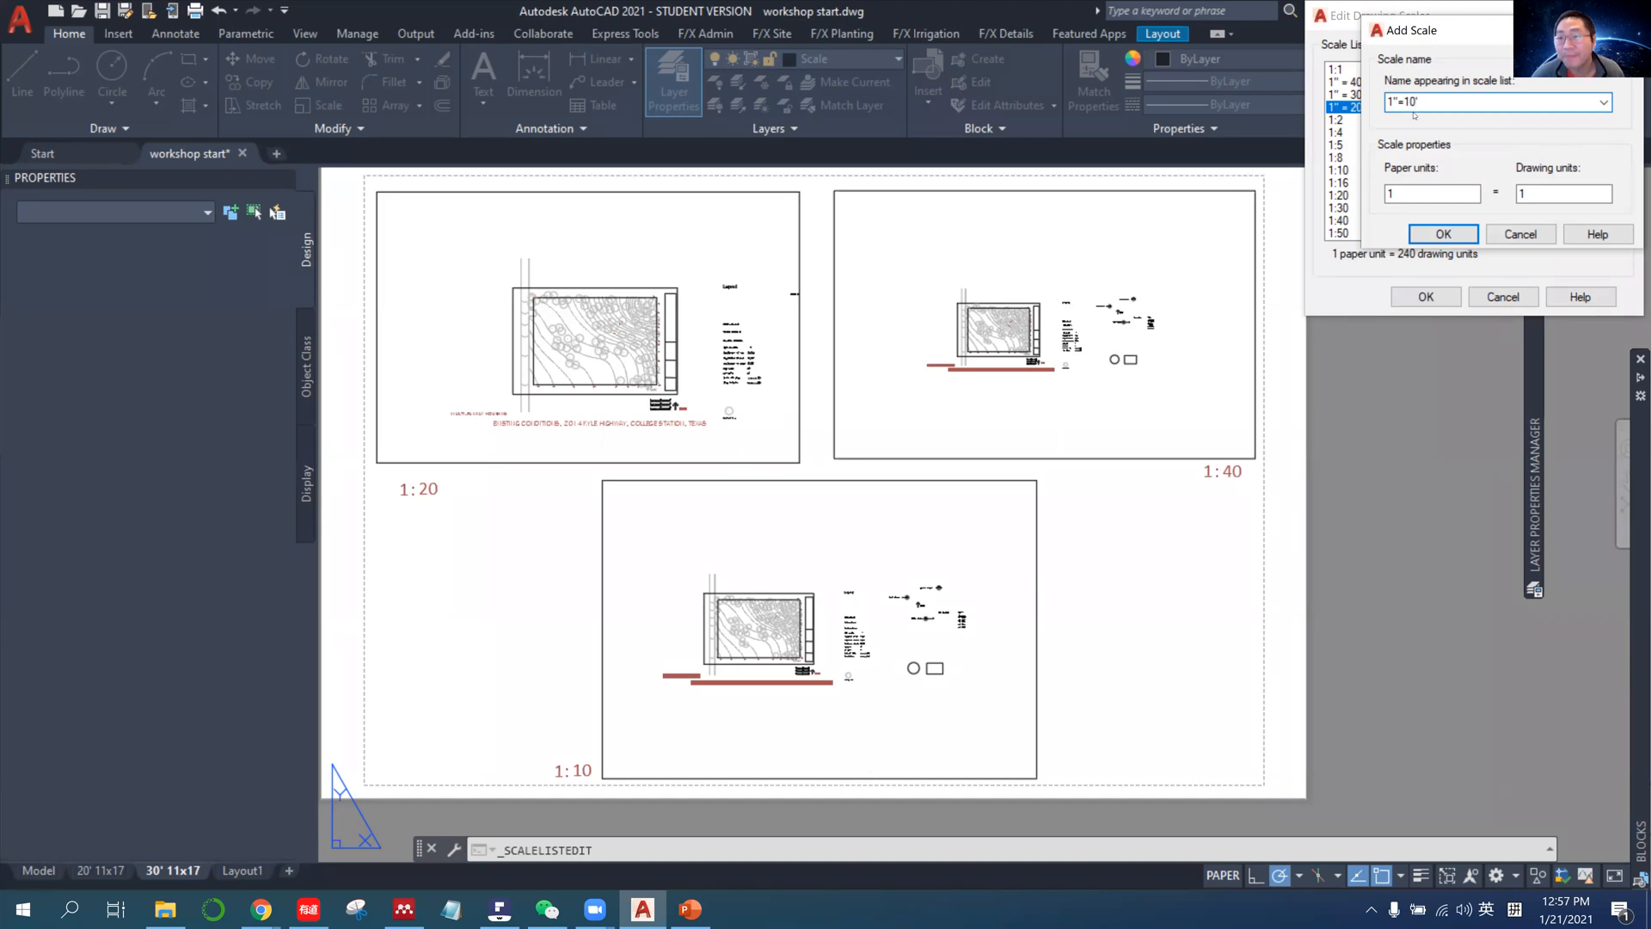
Define the new scale as 1 paper unit equal to 120 drawing units and save the scale list.
{"action": "double_click", "coordinate": [1542, 194]}
{"action": "type", "text": "1"}
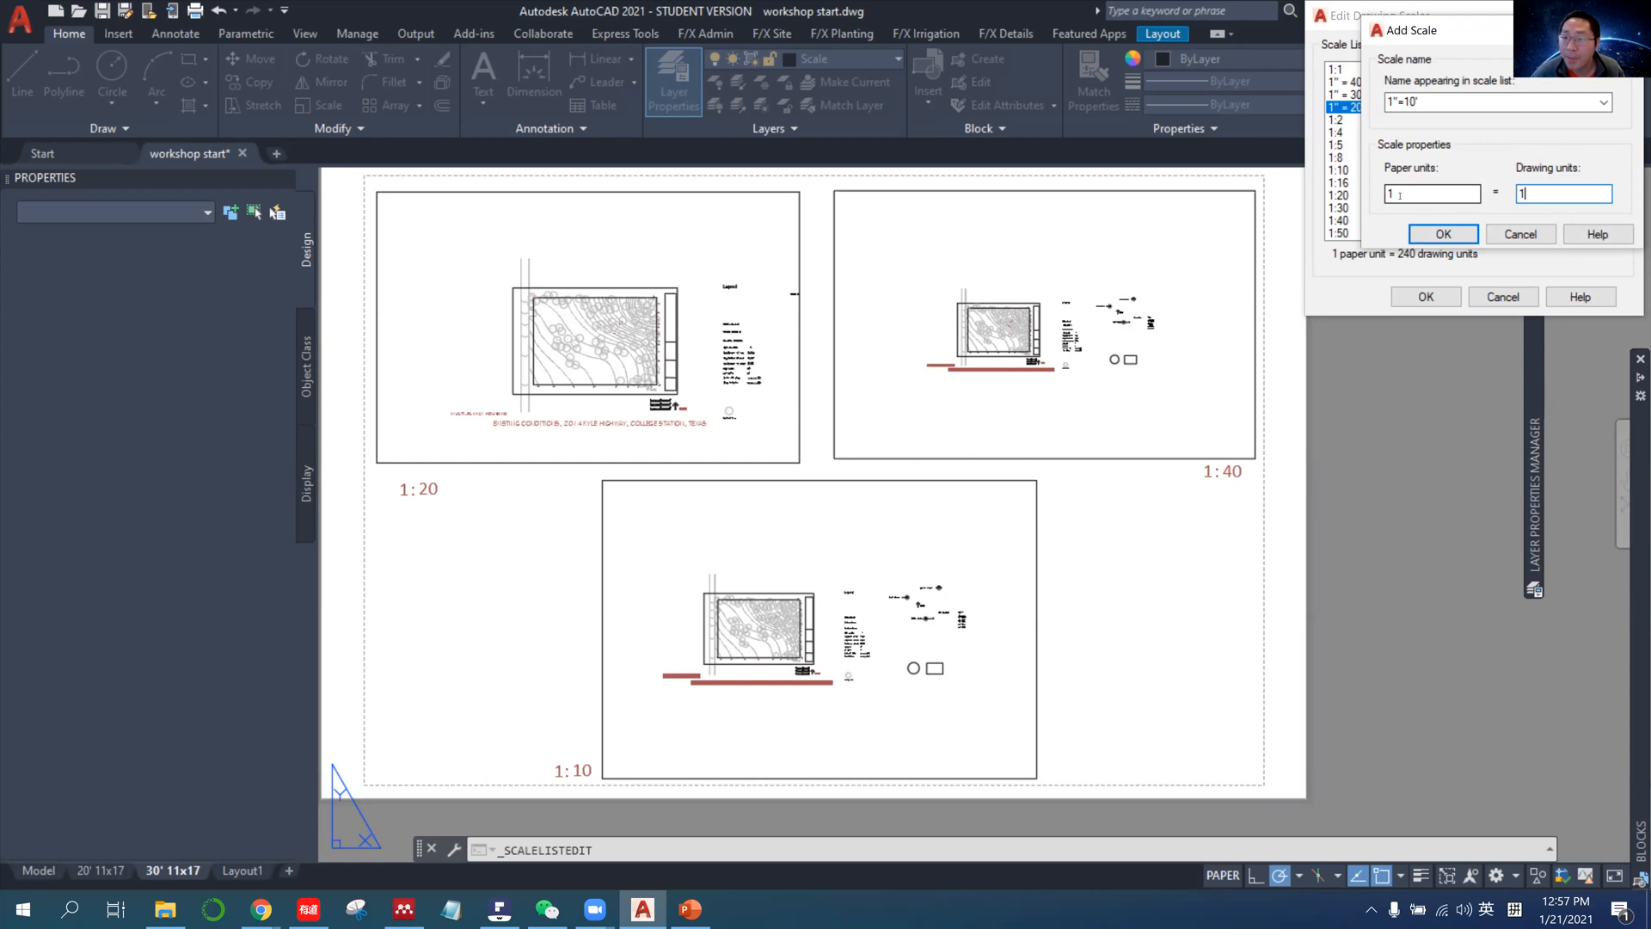
{"action": "double_click", "coordinate": [1535, 196]}
{"action": "type", "text": "10"}
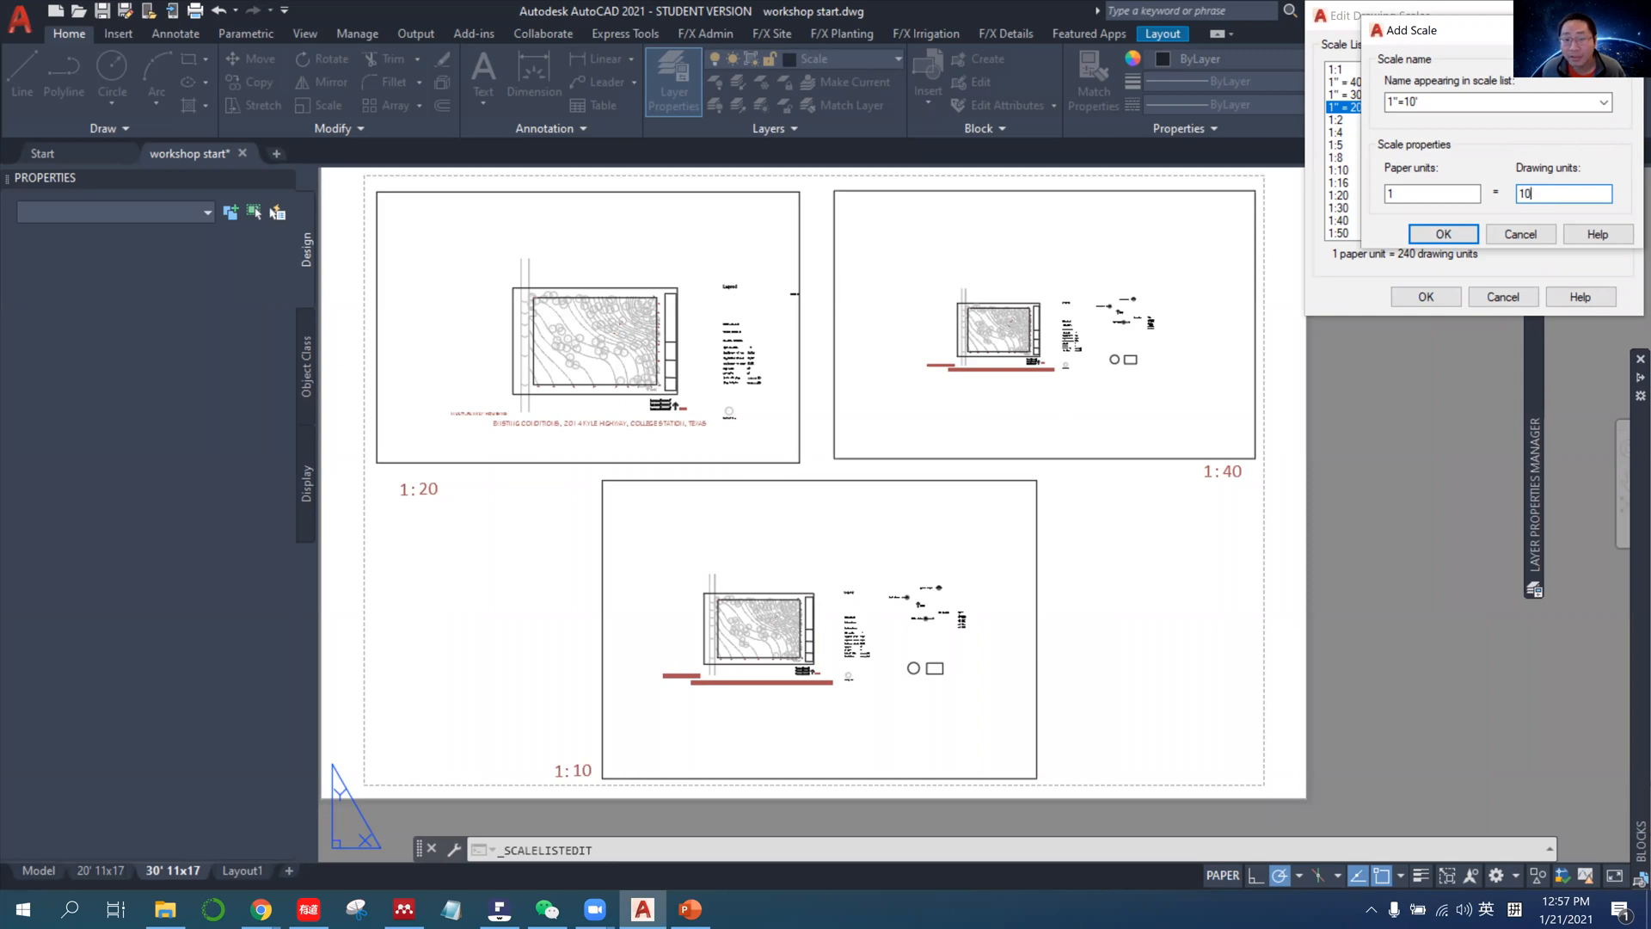
{"action": "key", "text": "BackSpace"}
{"action": "type", "text": "20"}
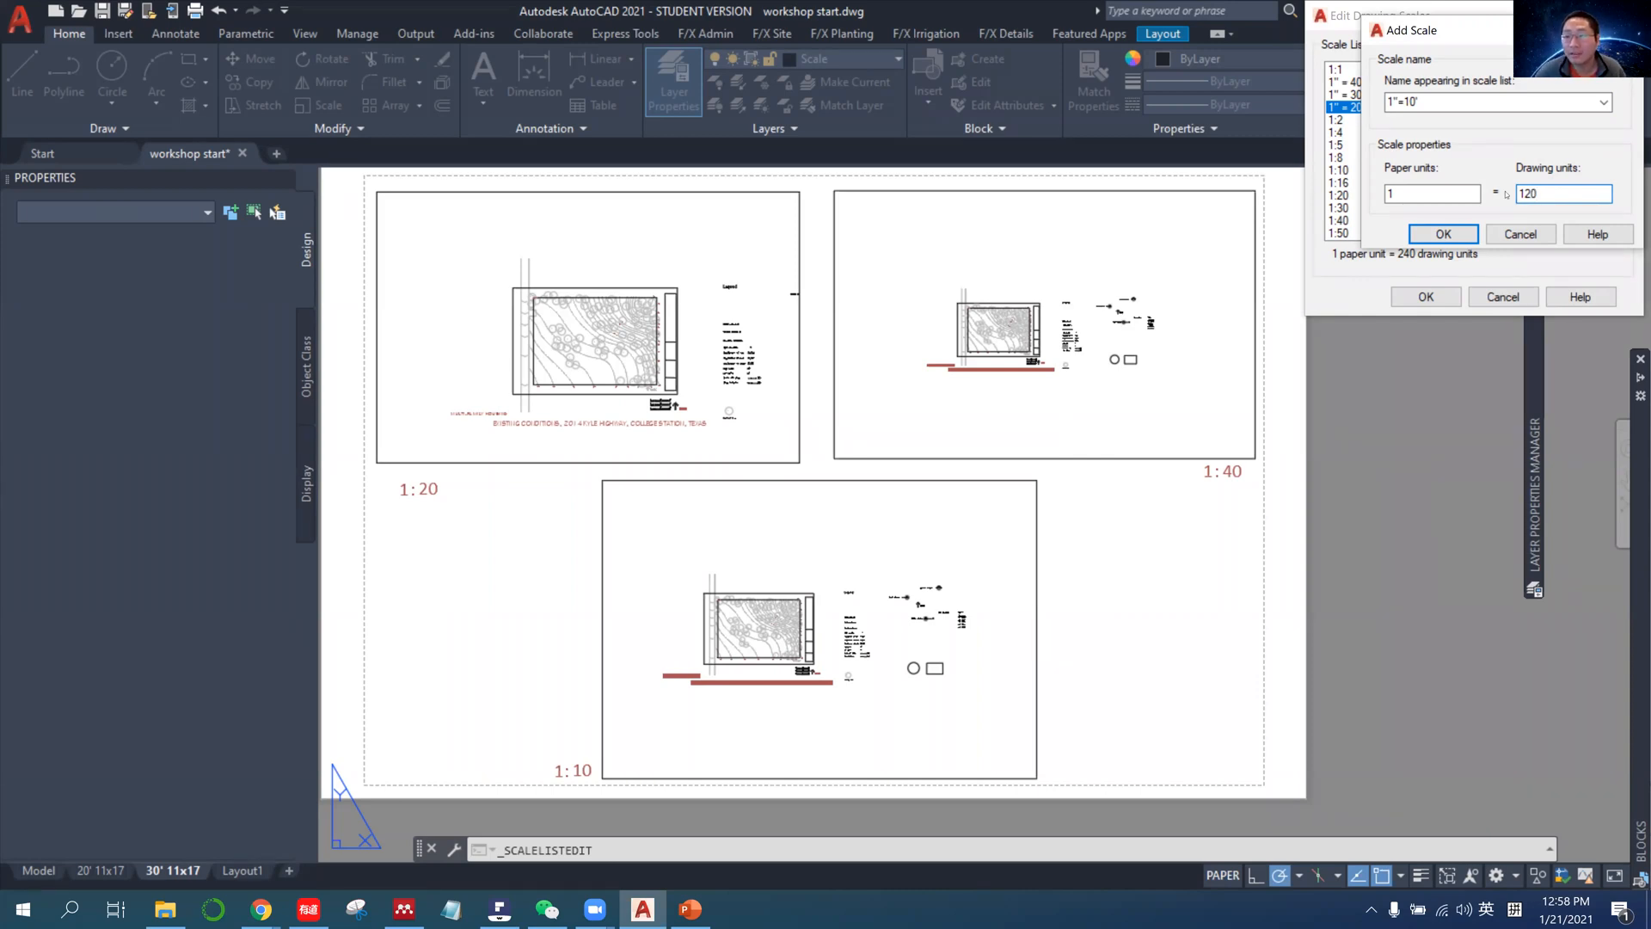
{"action": "left_click", "coordinate": [1444, 234]}
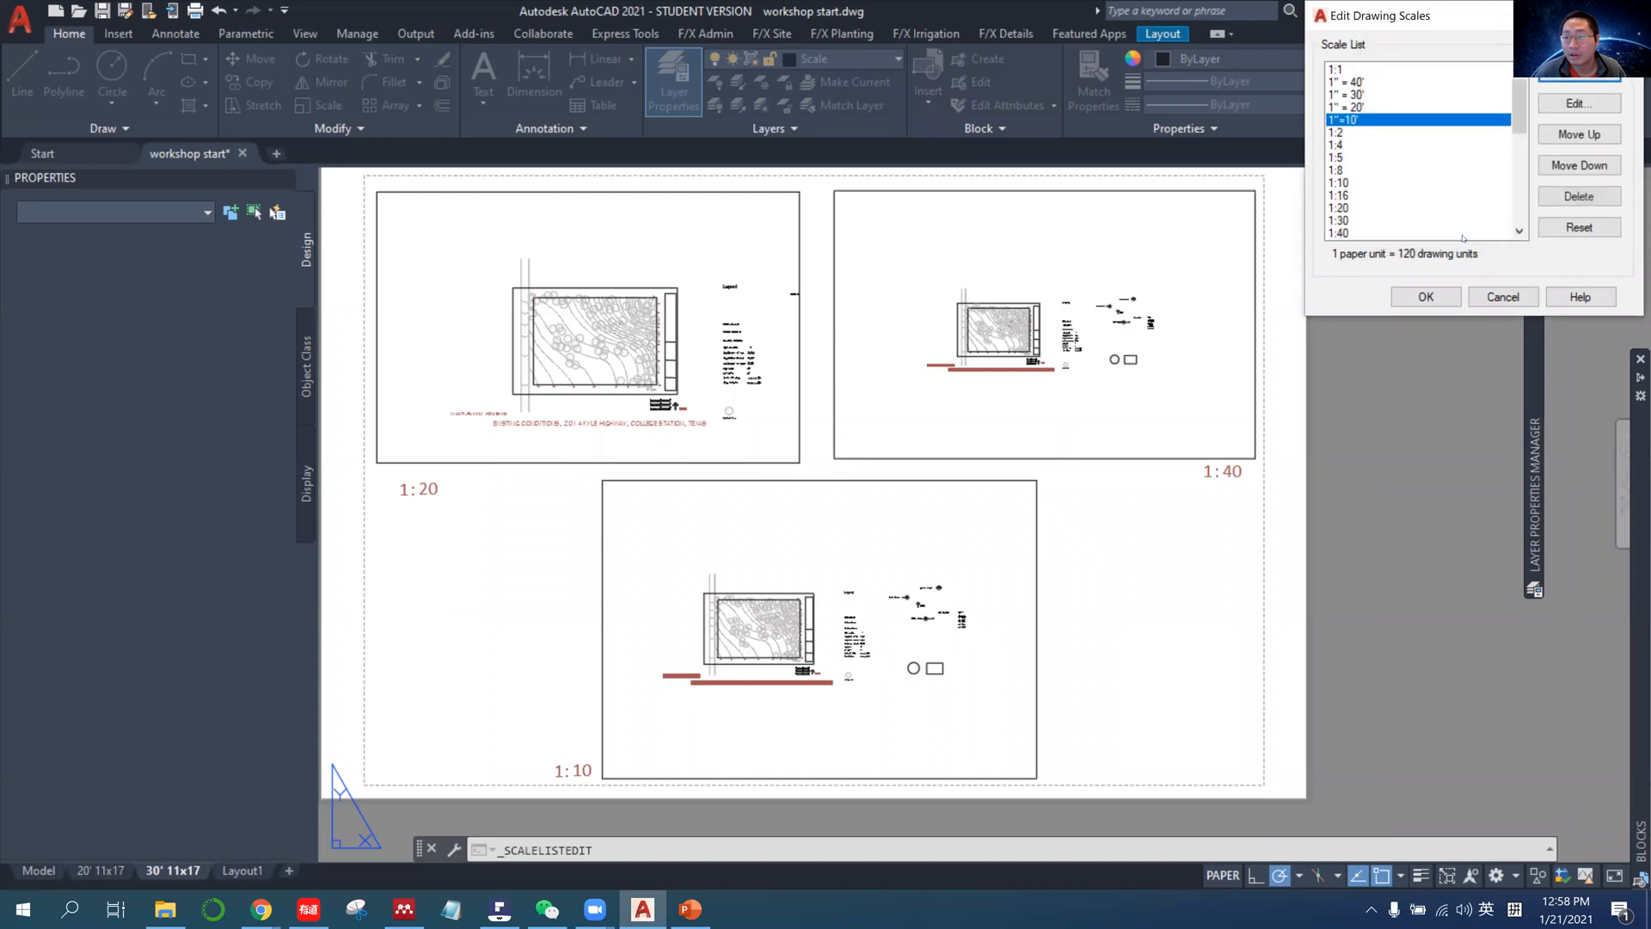
{"action": "left_click", "coordinate": [1425, 297]}
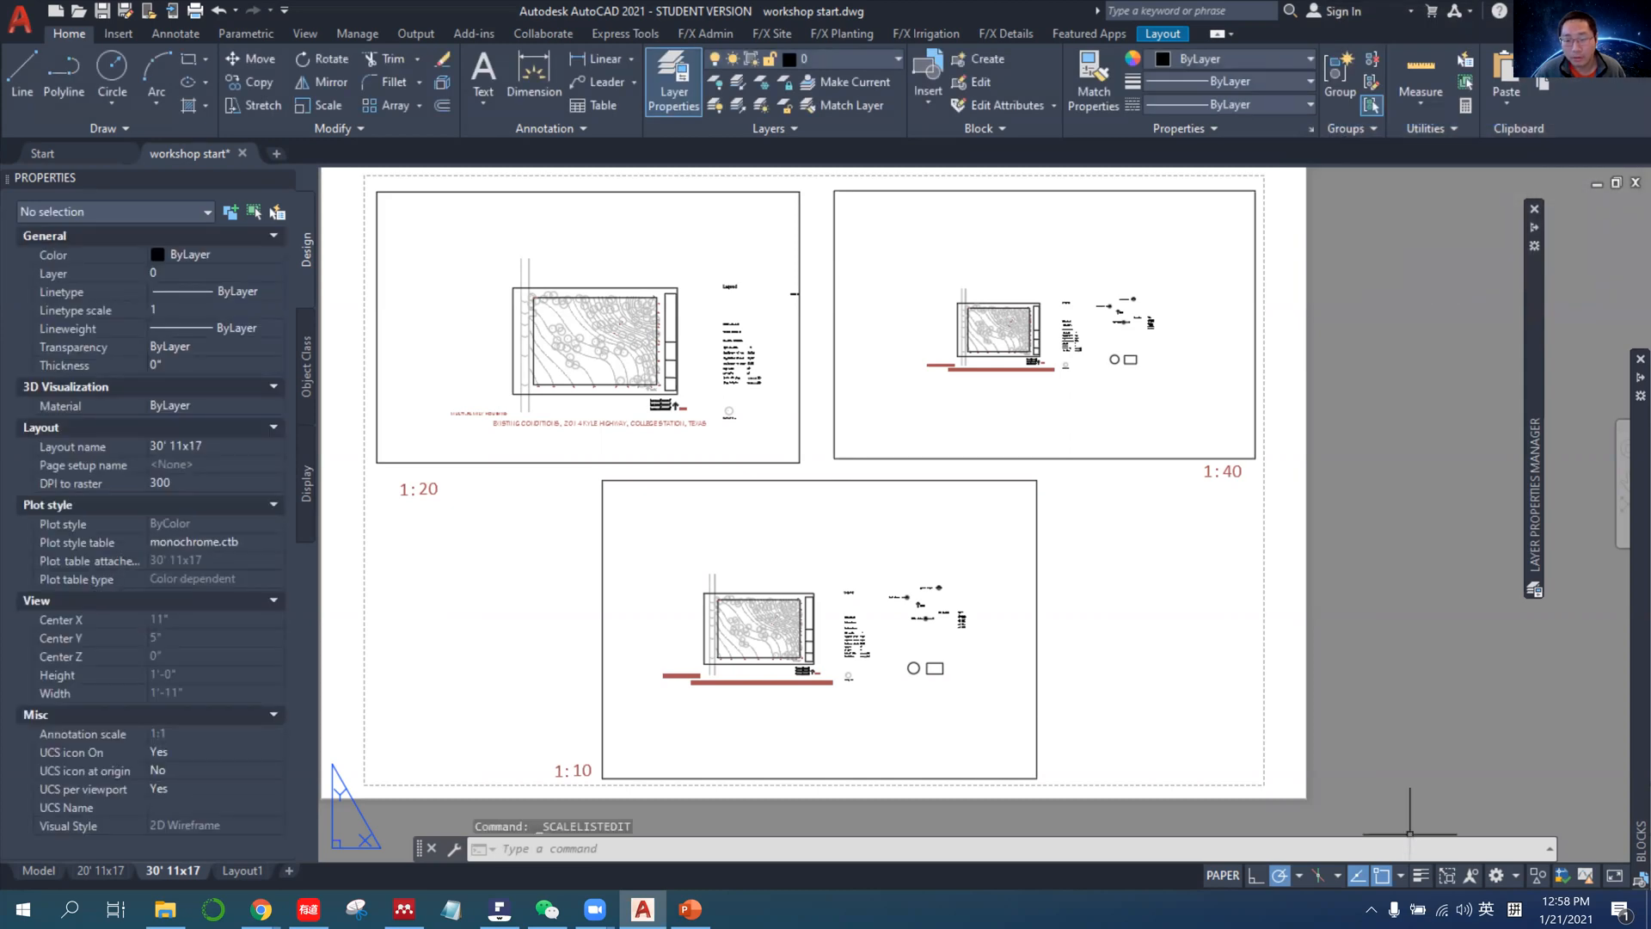
Set the scale of the viewport labelled 1:10 to 1"=10' and deselect it.
{"action": "left_click", "coordinate": [1038, 616]}
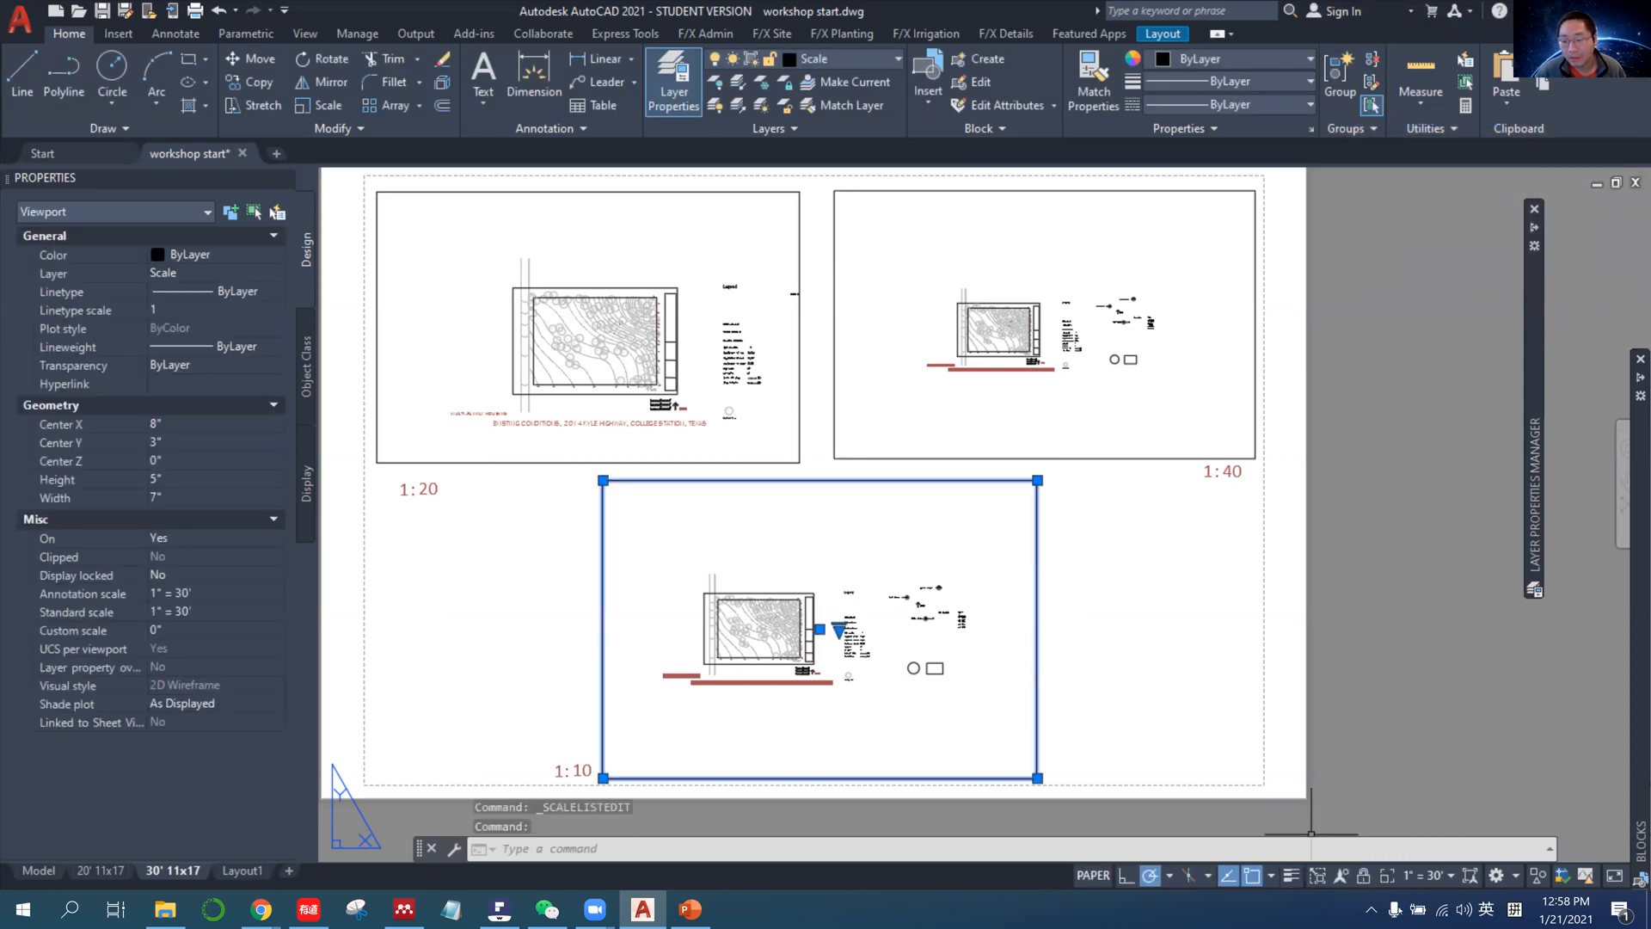
{"action": "left_click", "coordinate": [1427, 875]}
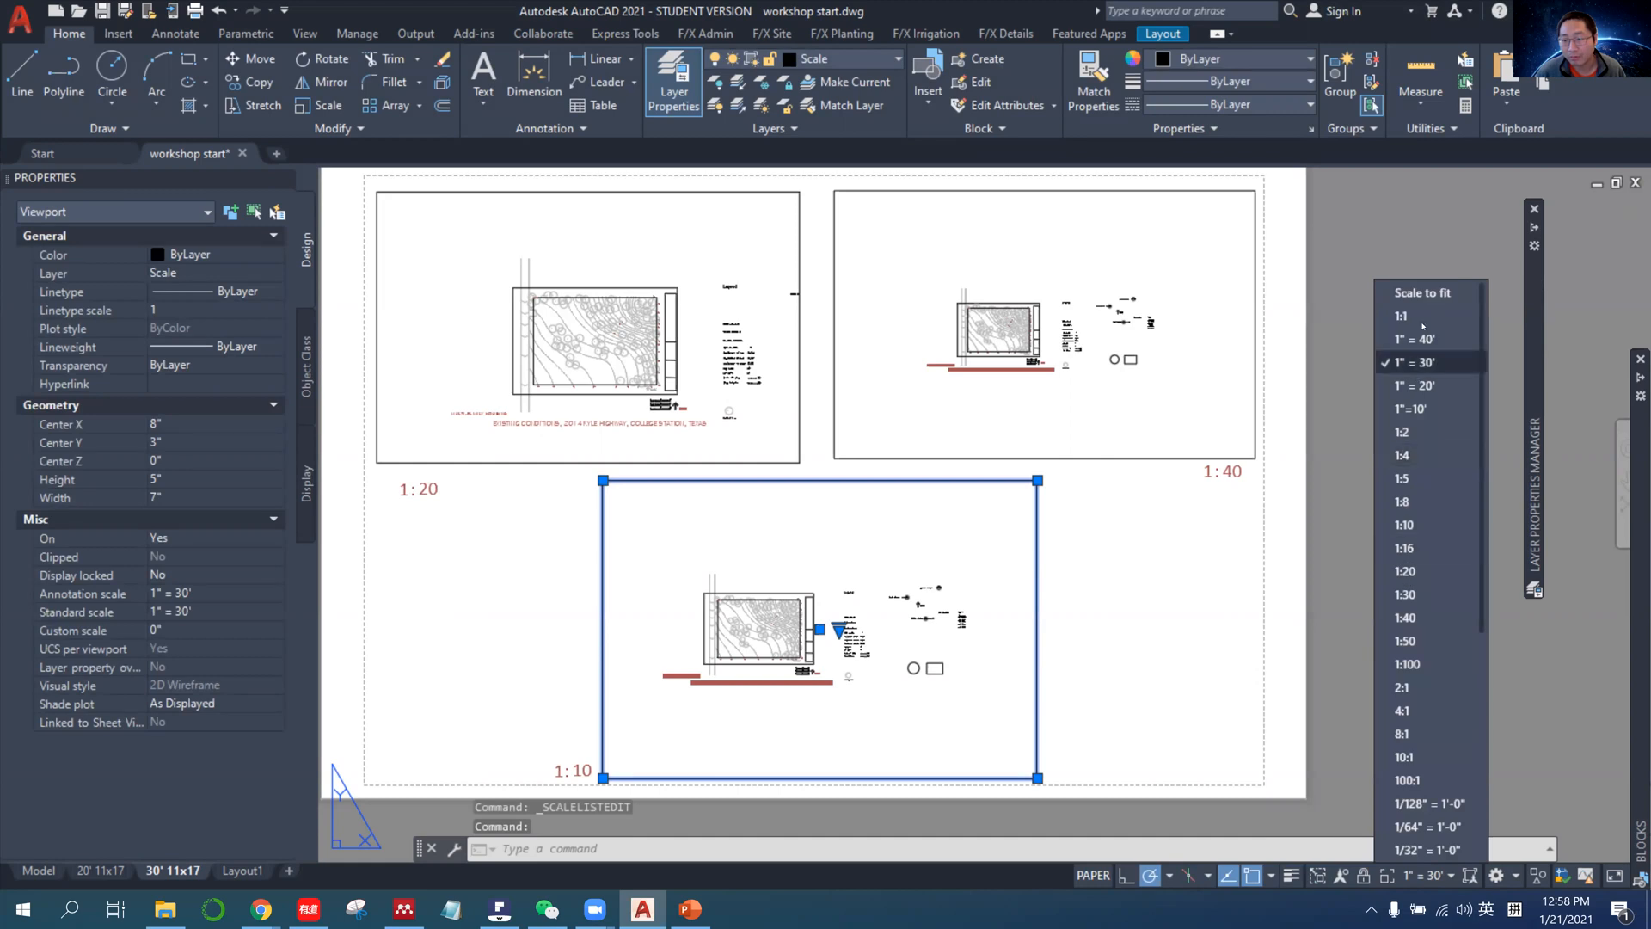
{"action": "left_click", "coordinate": [1417, 411]}
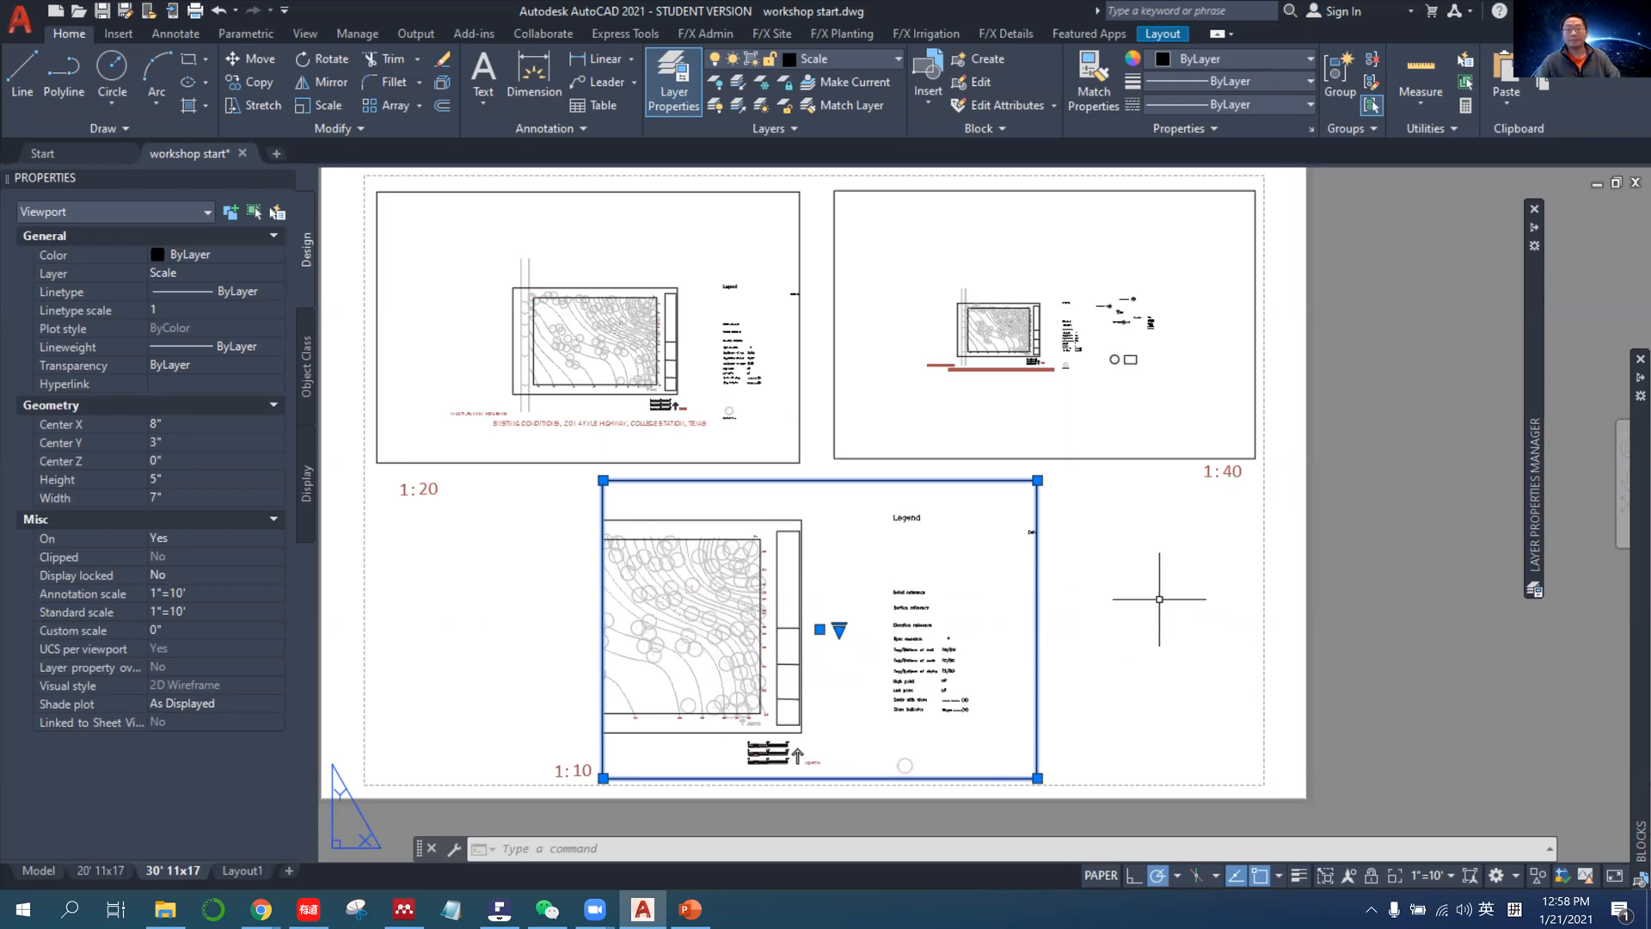
{"action": "left_click", "coordinate": [1133, 549]}
{"action": "key", "text": "Escape"}
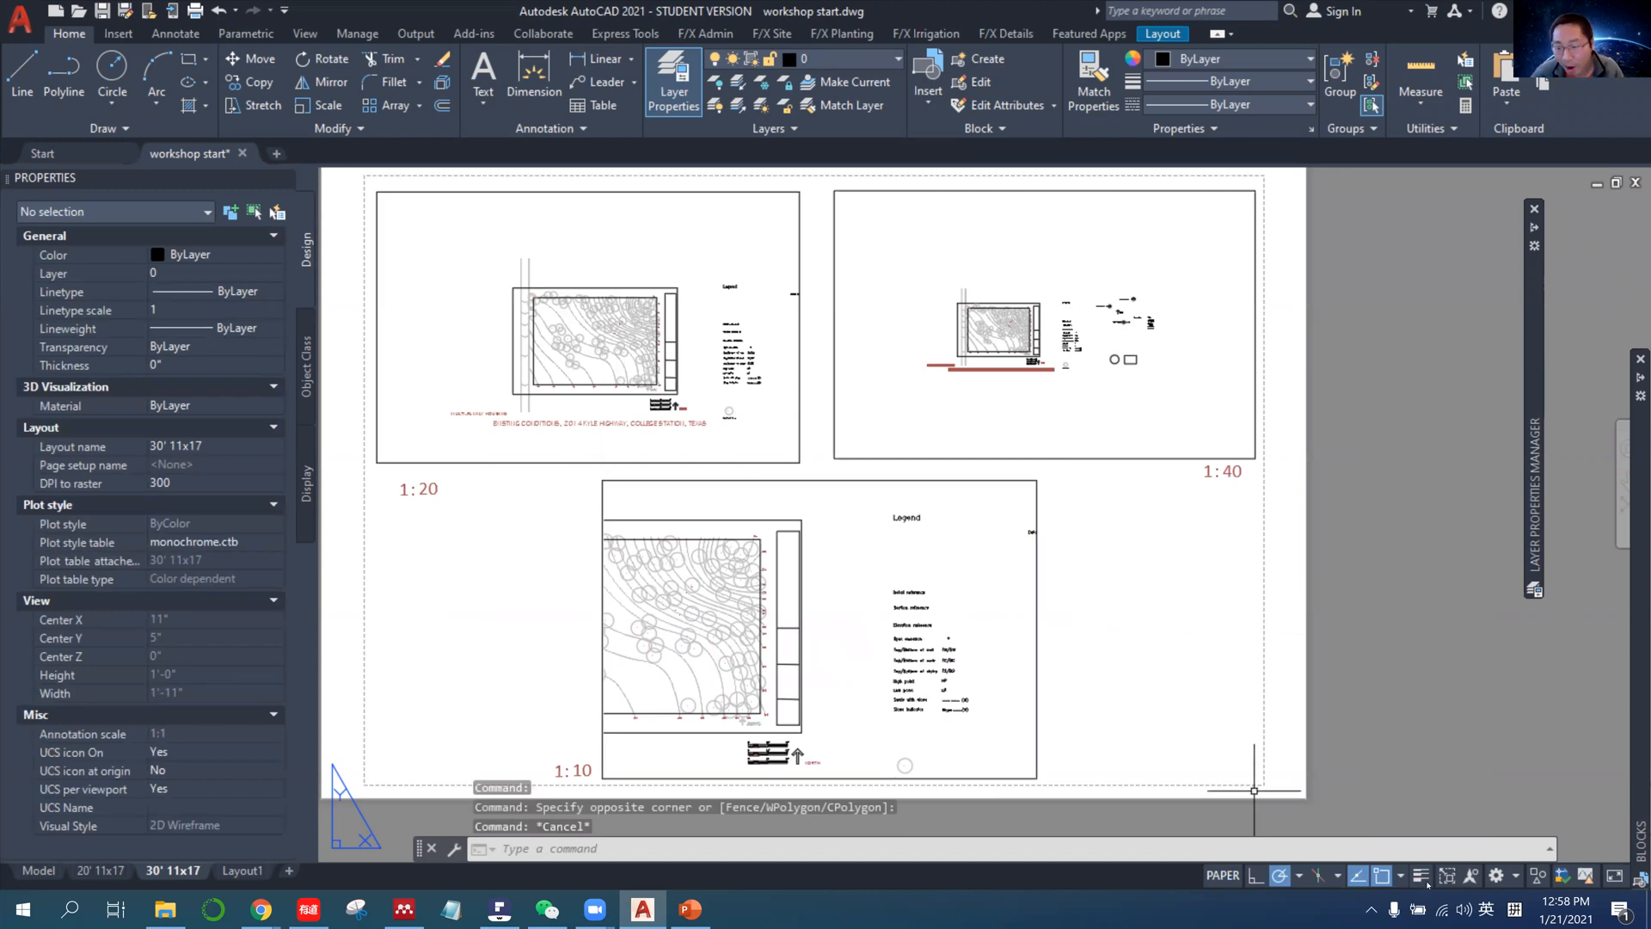
Switch the viewport labelled 1:10 to 1" = 20' and back to 1"=10' to compare the two scales.
{"action": "left_click", "coordinate": [1037, 671]}
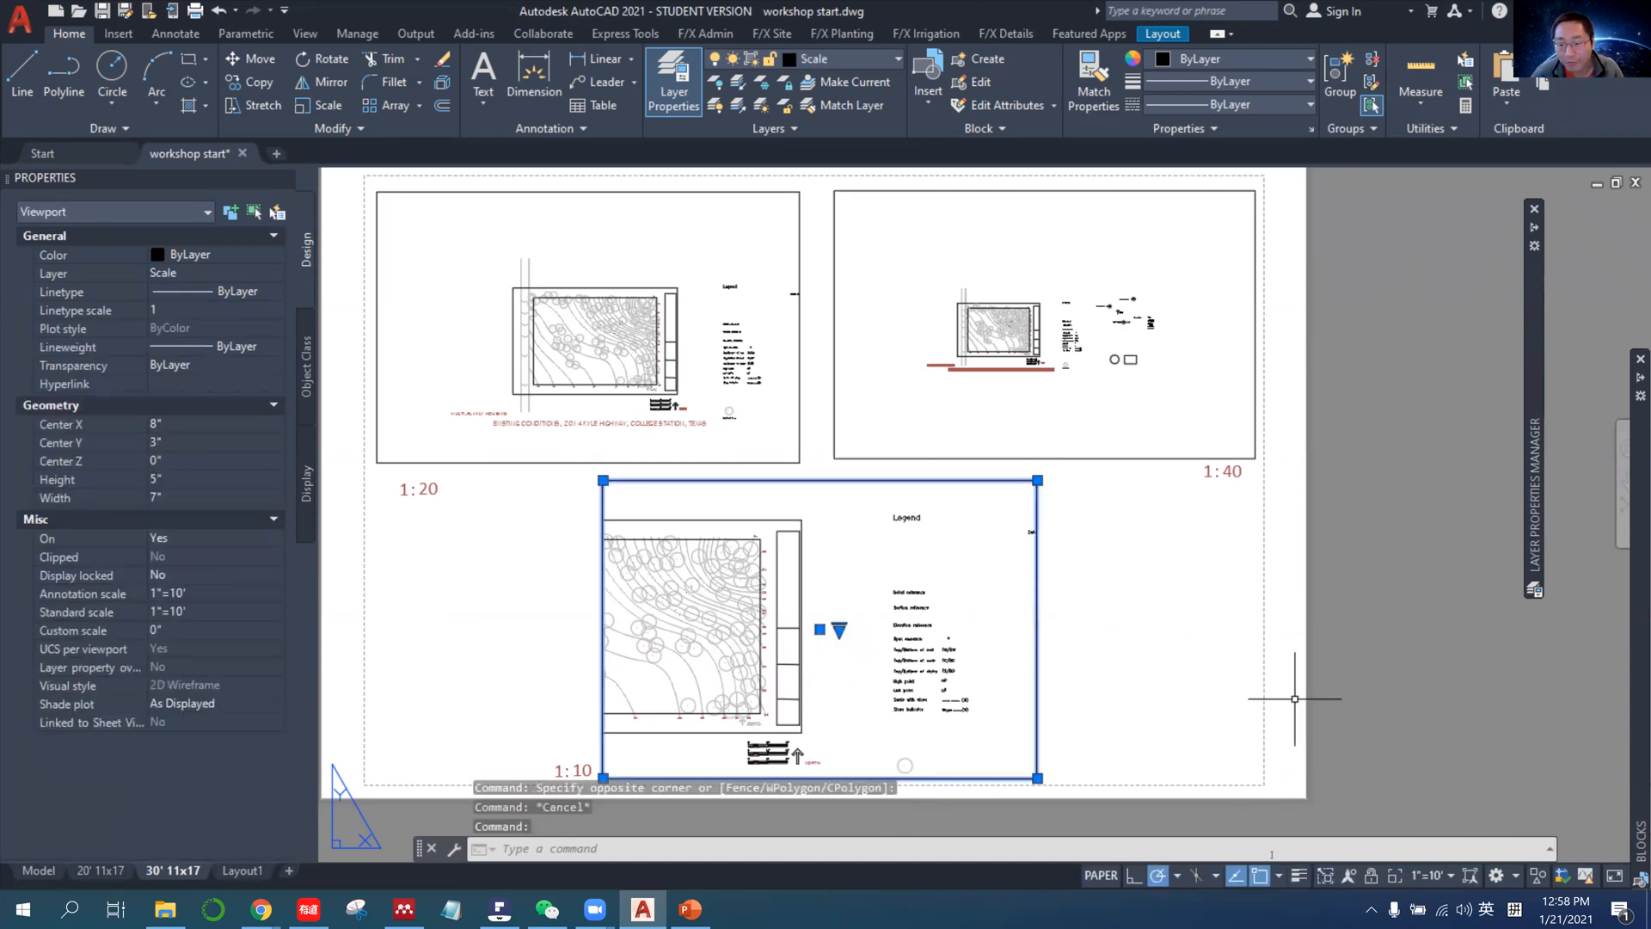
{"action": "left_click", "coordinate": [1429, 881]}
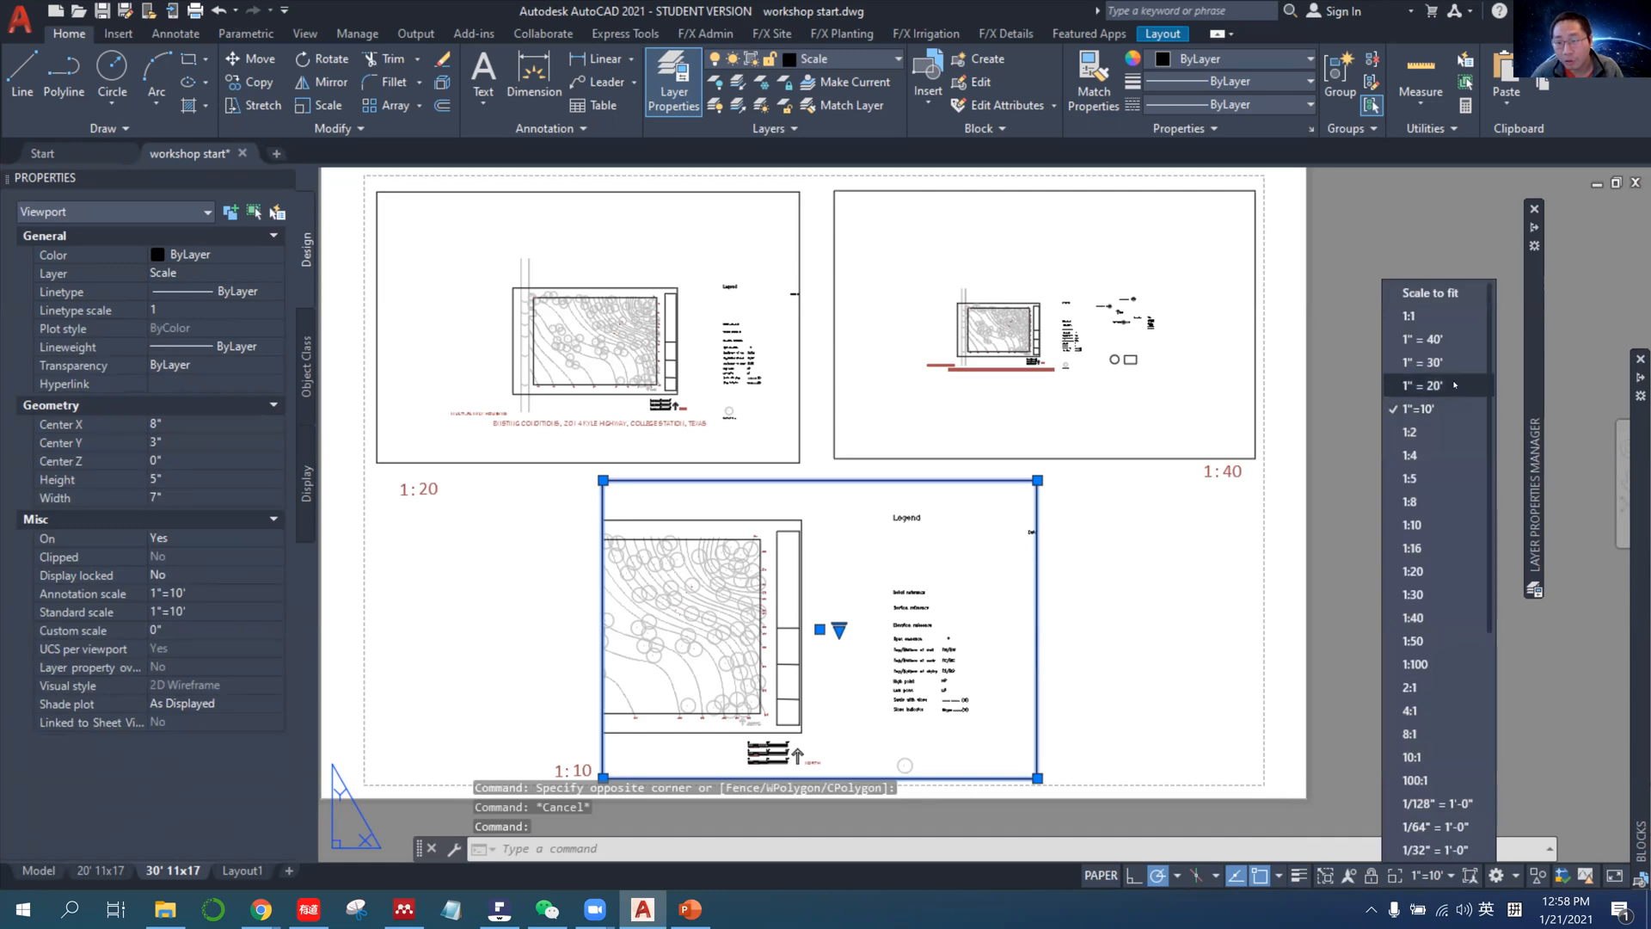
{"action": "left_click", "coordinate": [1453, 385]}
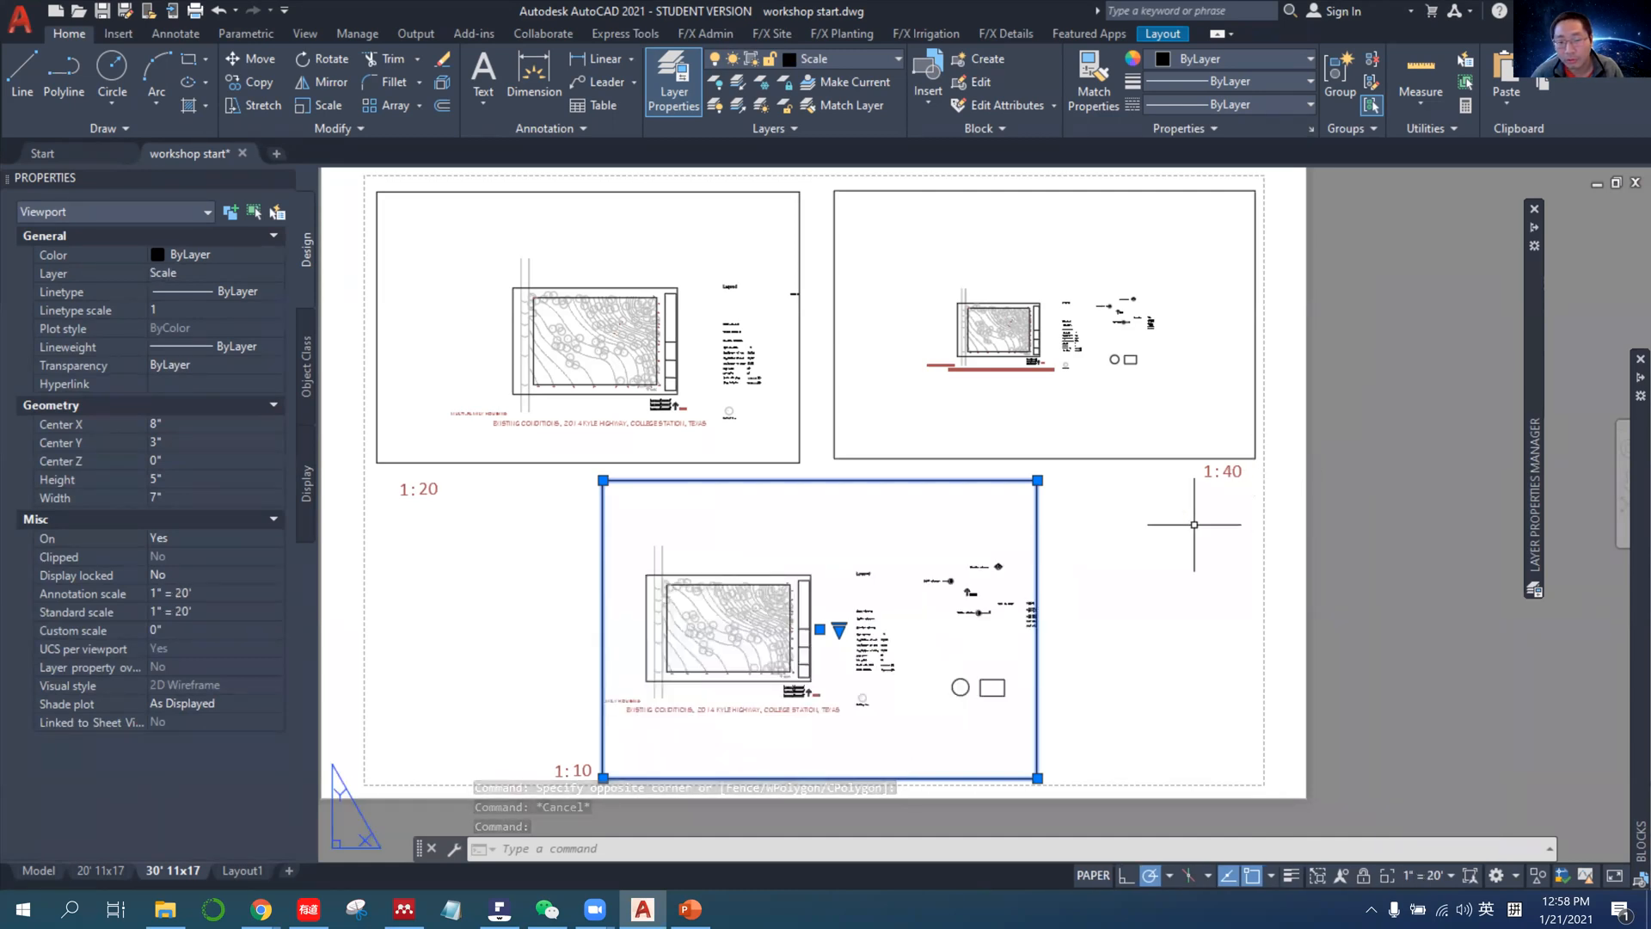
{"action": "left_click", "coordinate": [1429, 875]}
{"action": "left_click", "coordinate": [1432, 372]}
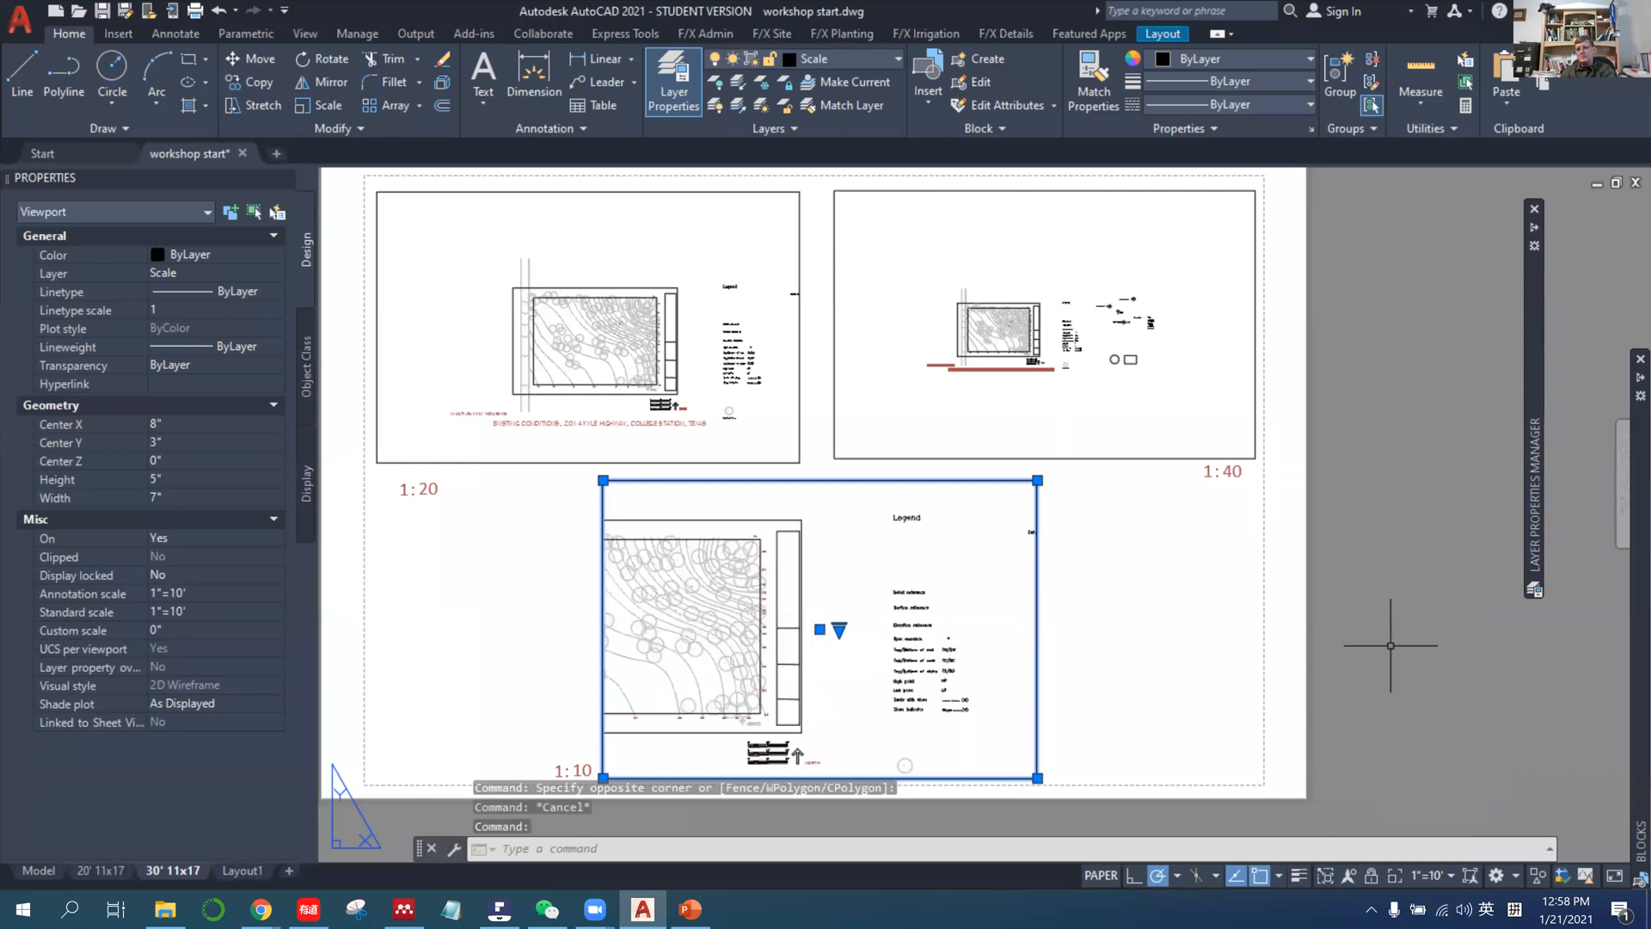
Reopen the drawing scale list to review its entries, leave it without changes and clear the viewport selection.
{"action": "left_click", "coordinate": [1429, 875]}
{"action": "scroll", "coordinate": [1454, 478], "scroll_direction": "down", "scroll_amount": 5}
{"action": "left_click", "coordinate": [1438, 799]}
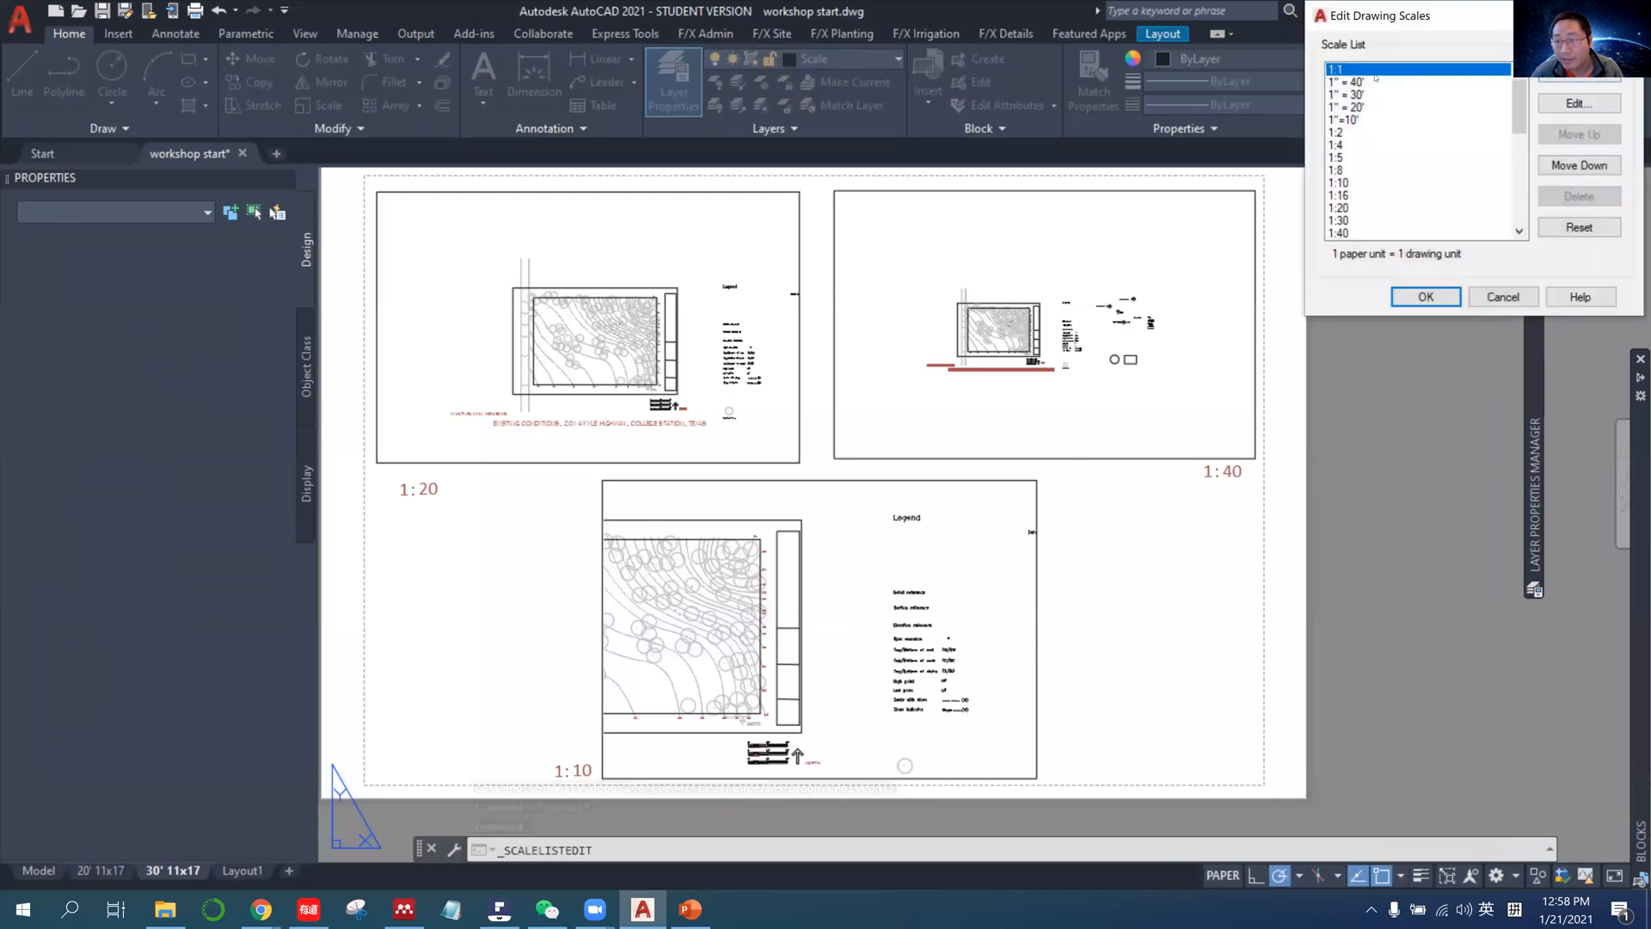
{"action": "left_click", "coordinate": [1501, 297]}
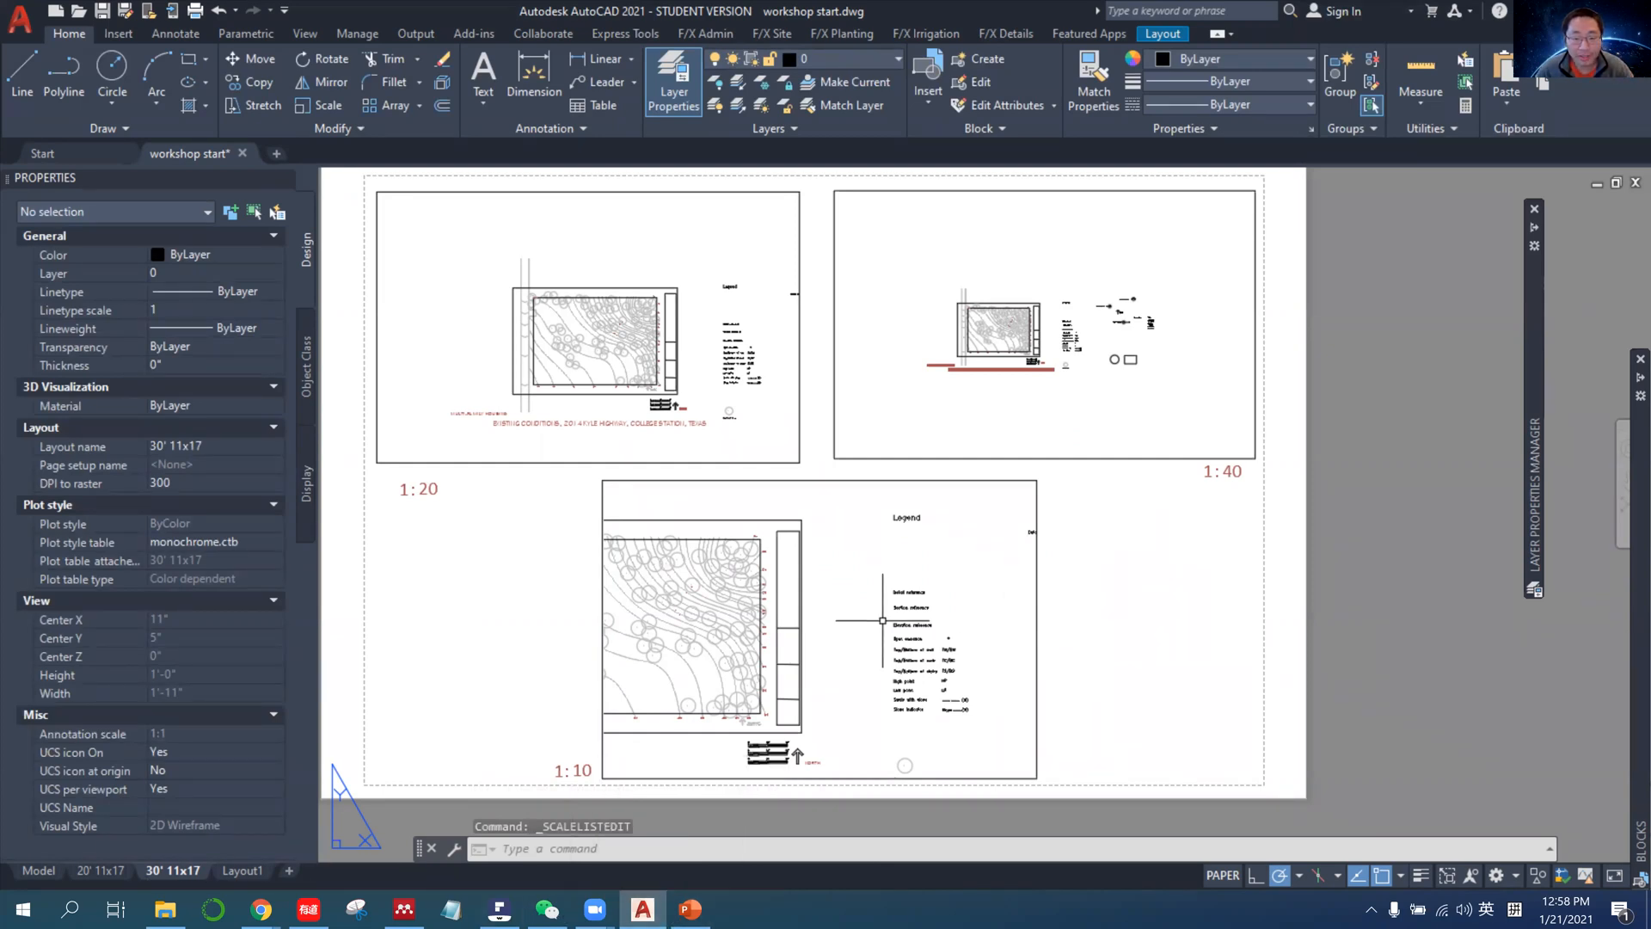
{"action": "left_click", "coordinate": [1039, 597]}
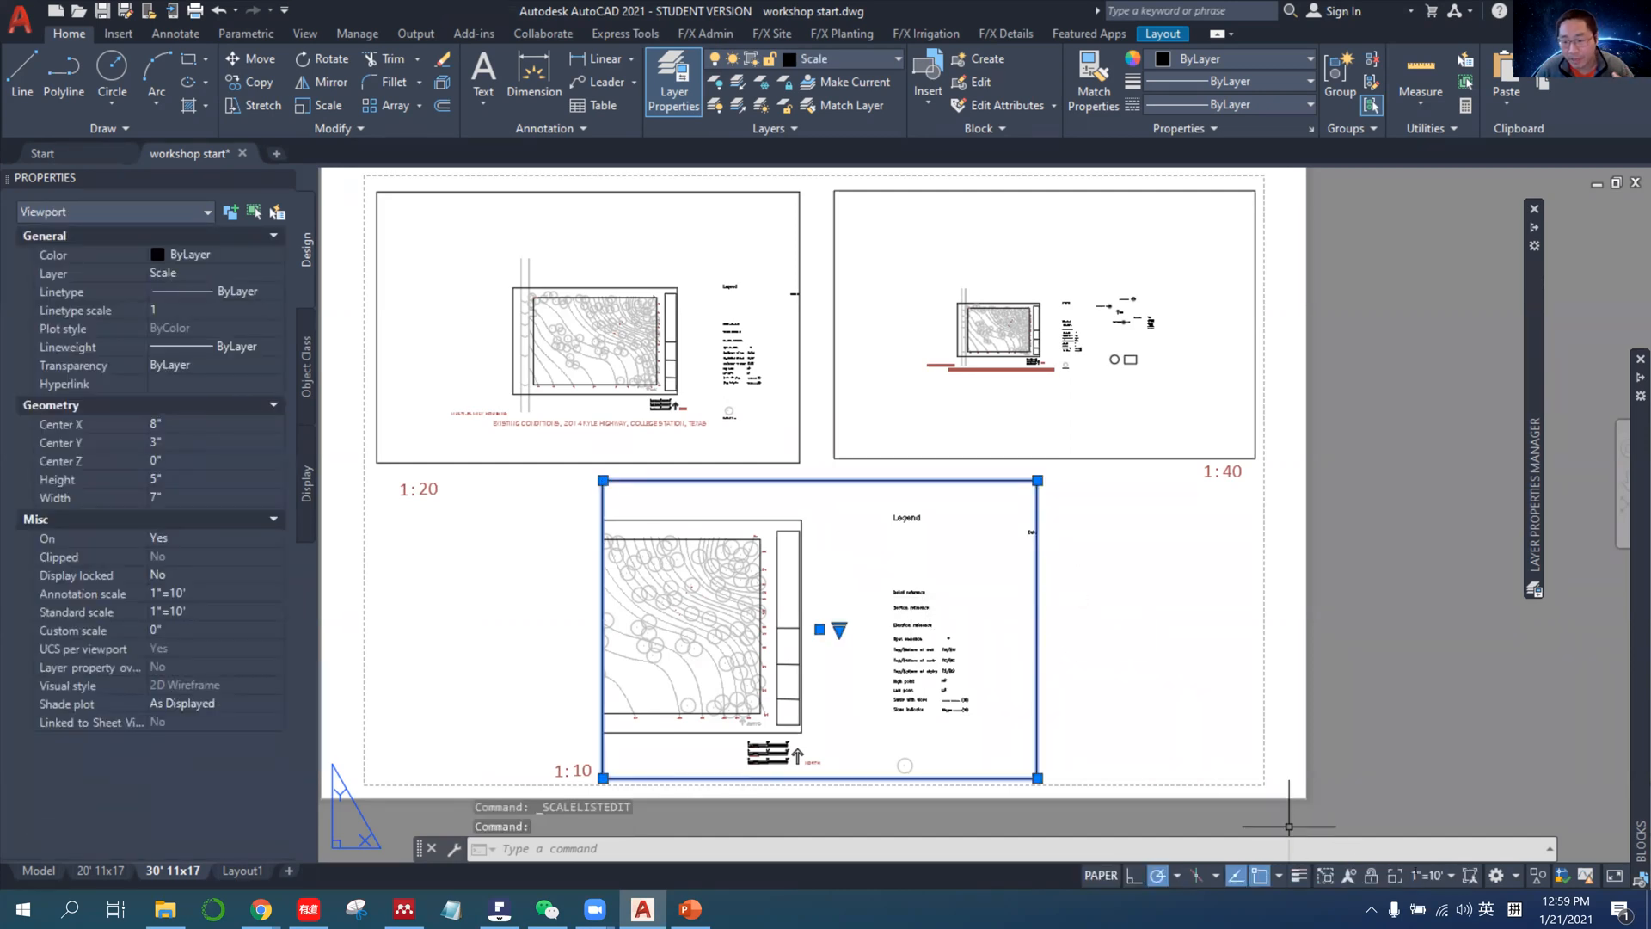
{"action": "key", "text": "Escape"}
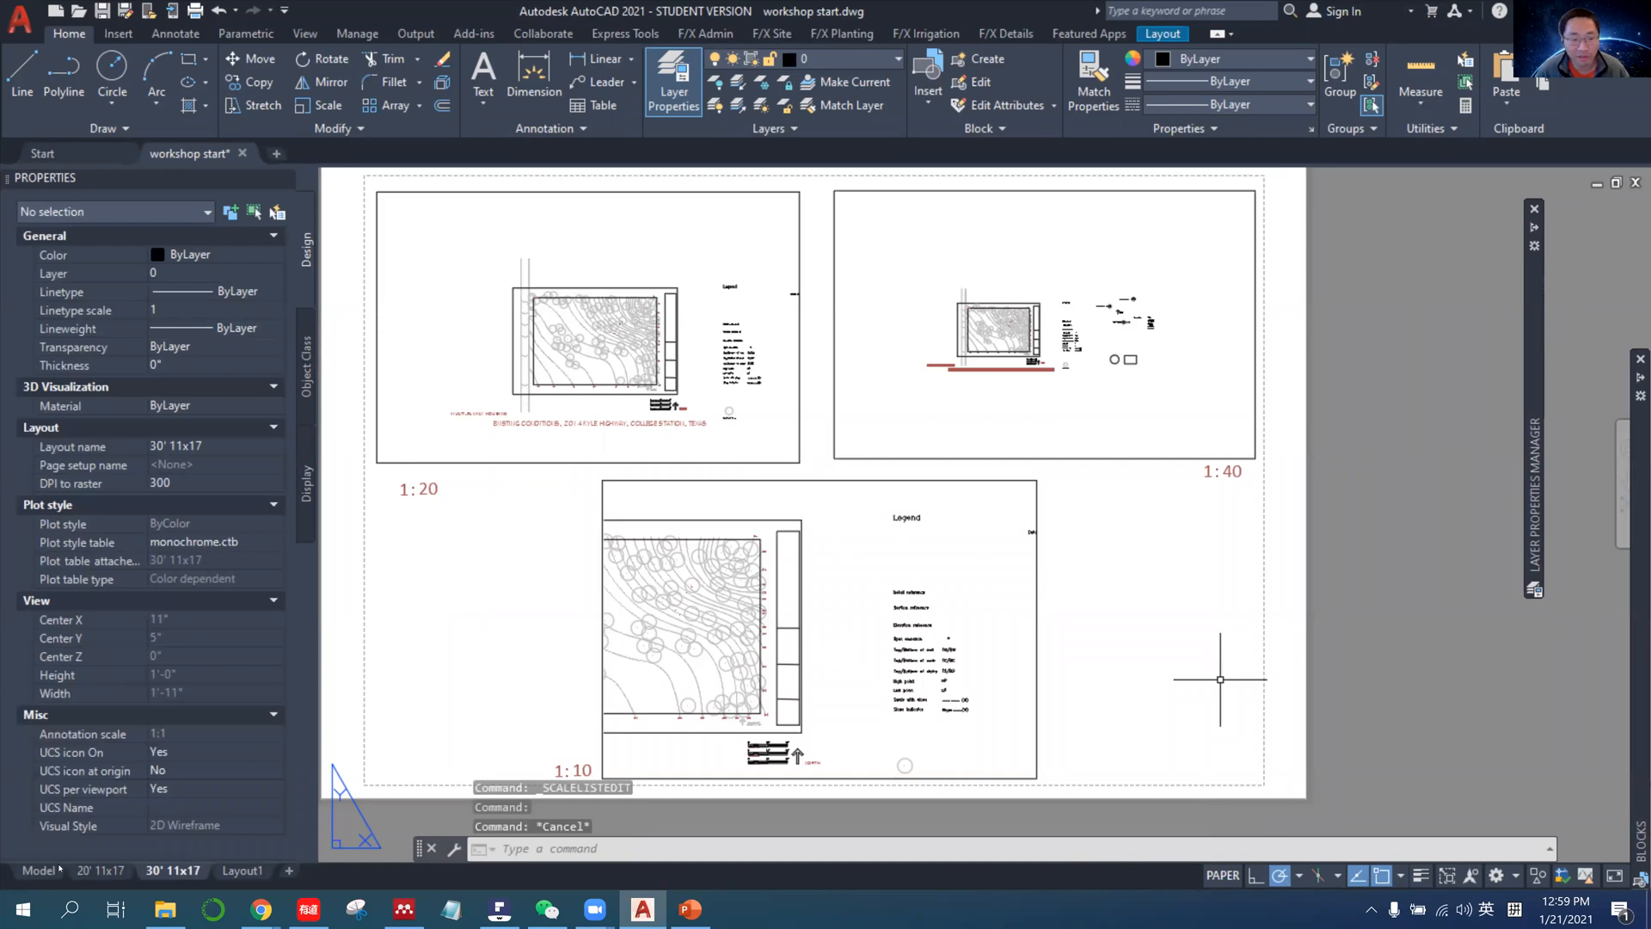
Switch to model space and look over the site plan inside its title block frame.
{"action": "left_click", "coordinate": [39, 870]}
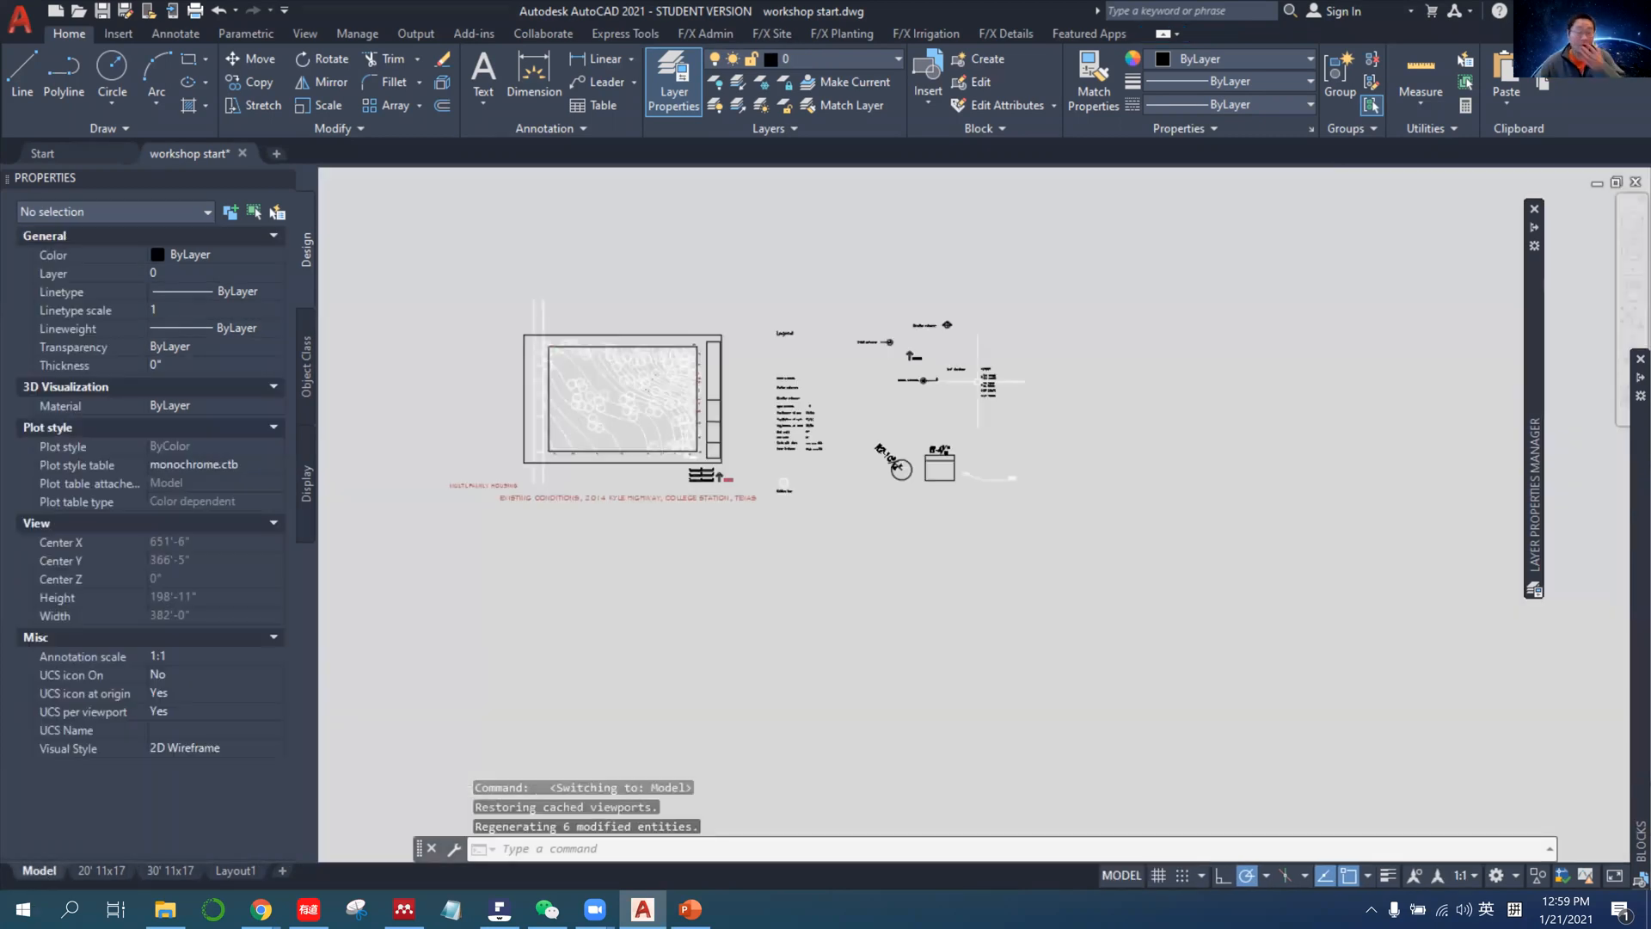
{"action": "scroll", "coordinate": [796, 377], "scroll_direction": "up", "scroll_amount": 4}
{"action": "scroll", "coordinate": [793, 378], "scroll_direction": "up", "scroll_amount": 2}
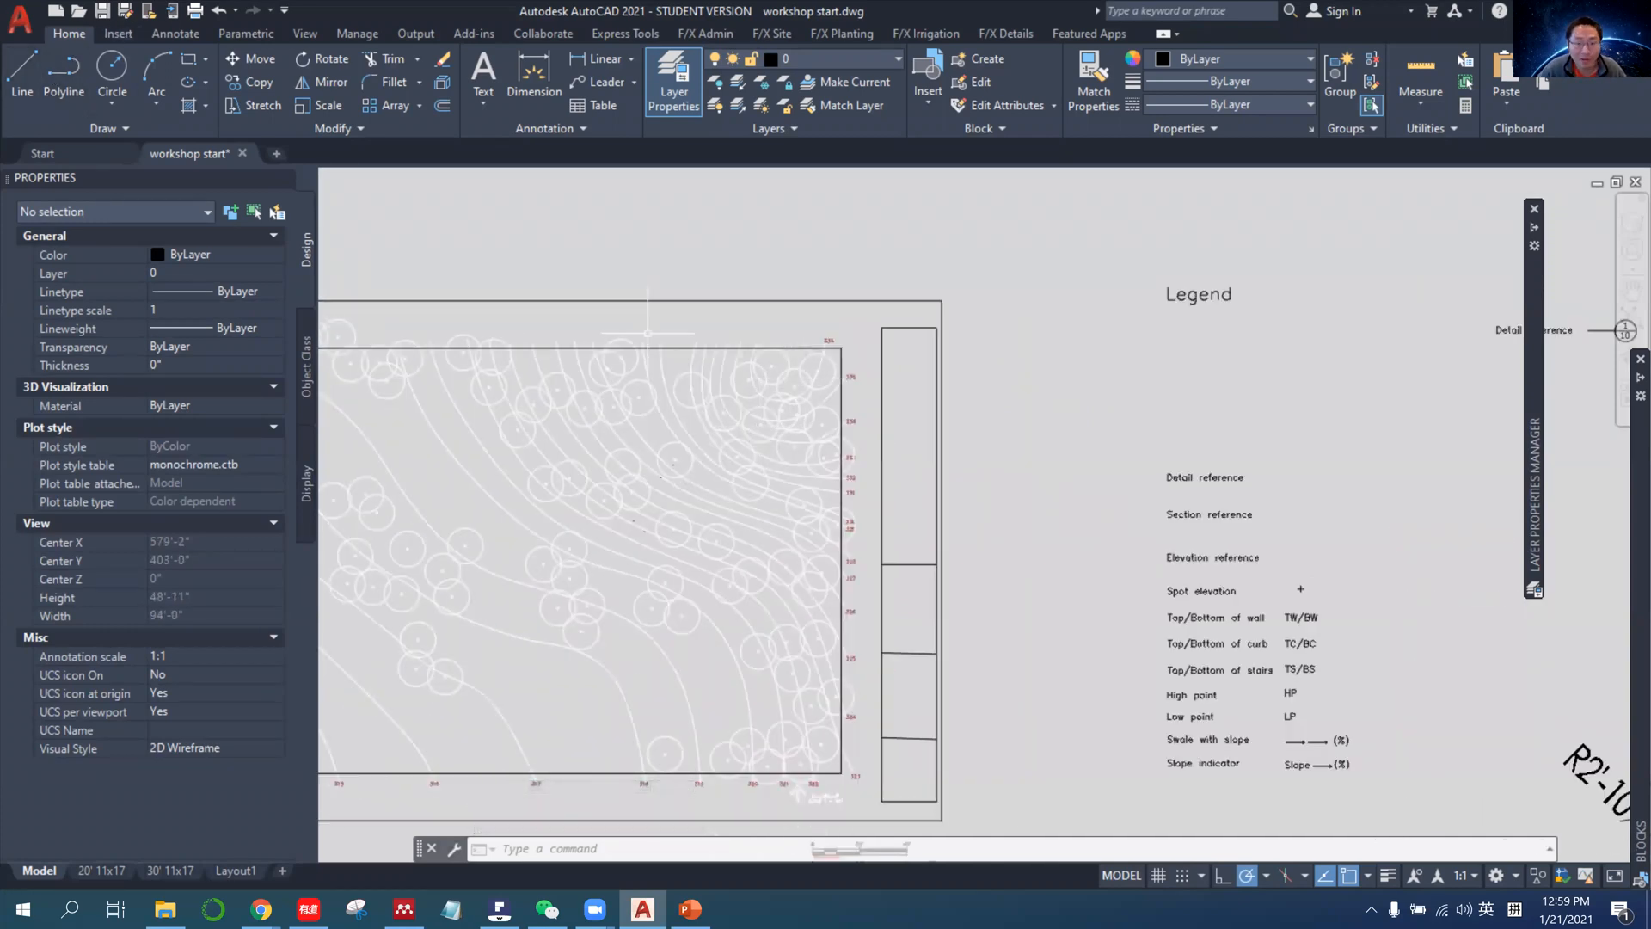
{"action": "middle_click_drag", "start_coordinate": [647, 331], "coordinate": [777, 301]}
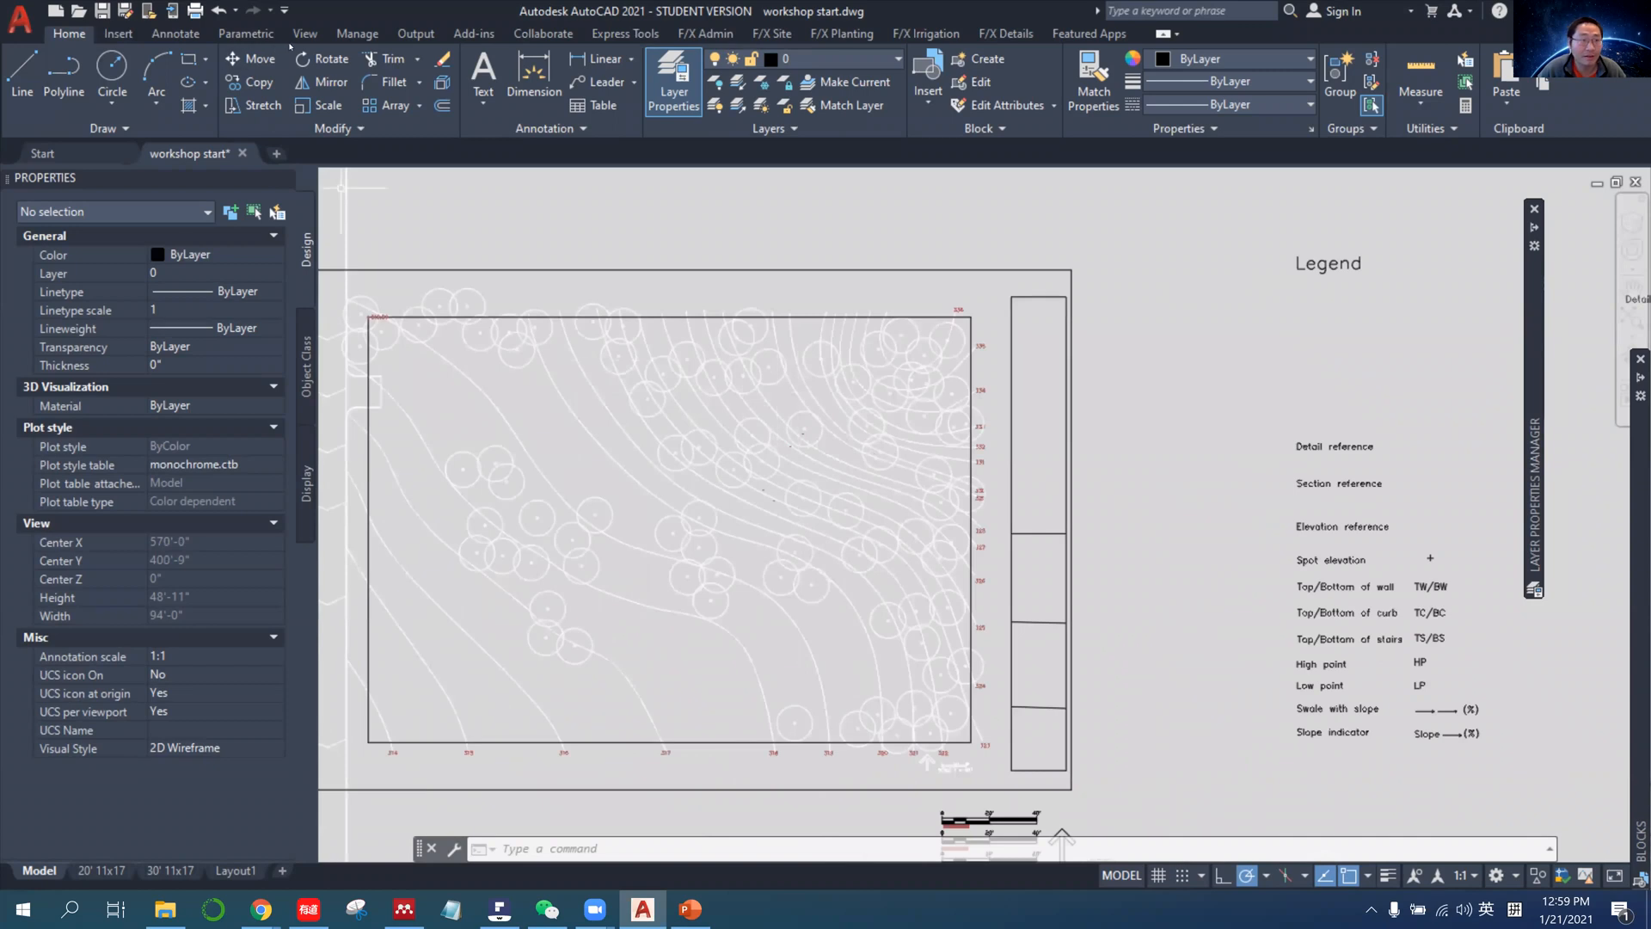
Switch to the PowerPoint lecture, look over the Annotation-Text slide with its text style settings, and return to the AutoCAD drawing.
{"action": "left_click", "coordinate": [119, 34]}
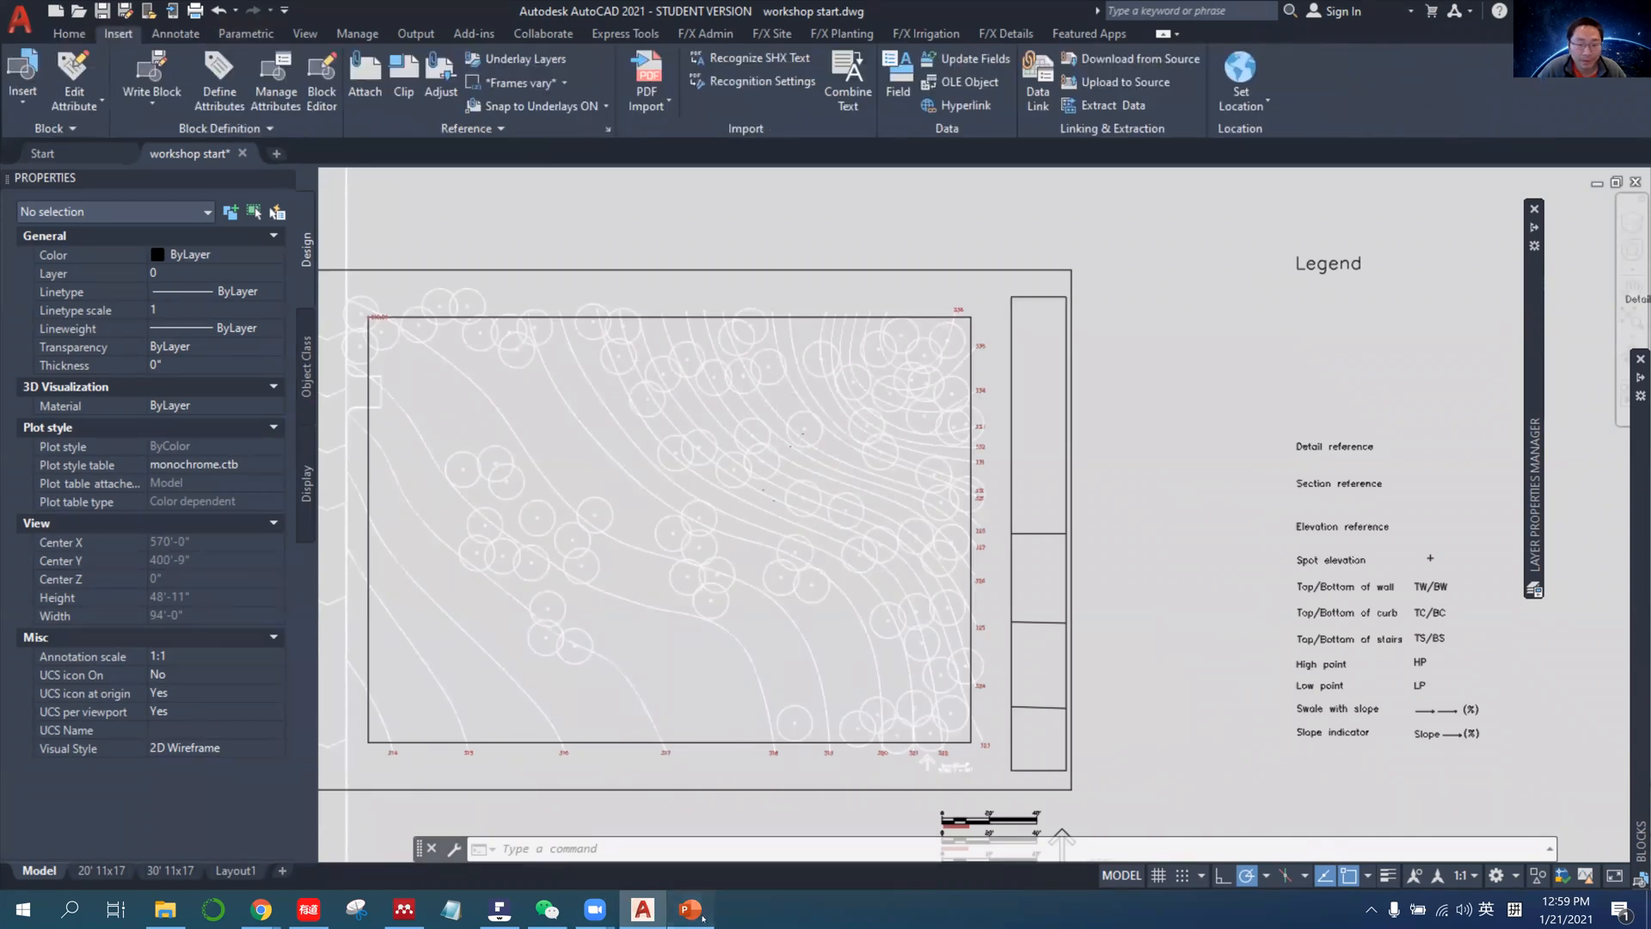
{"action": "left_click", "coordinate": [693, 909]}
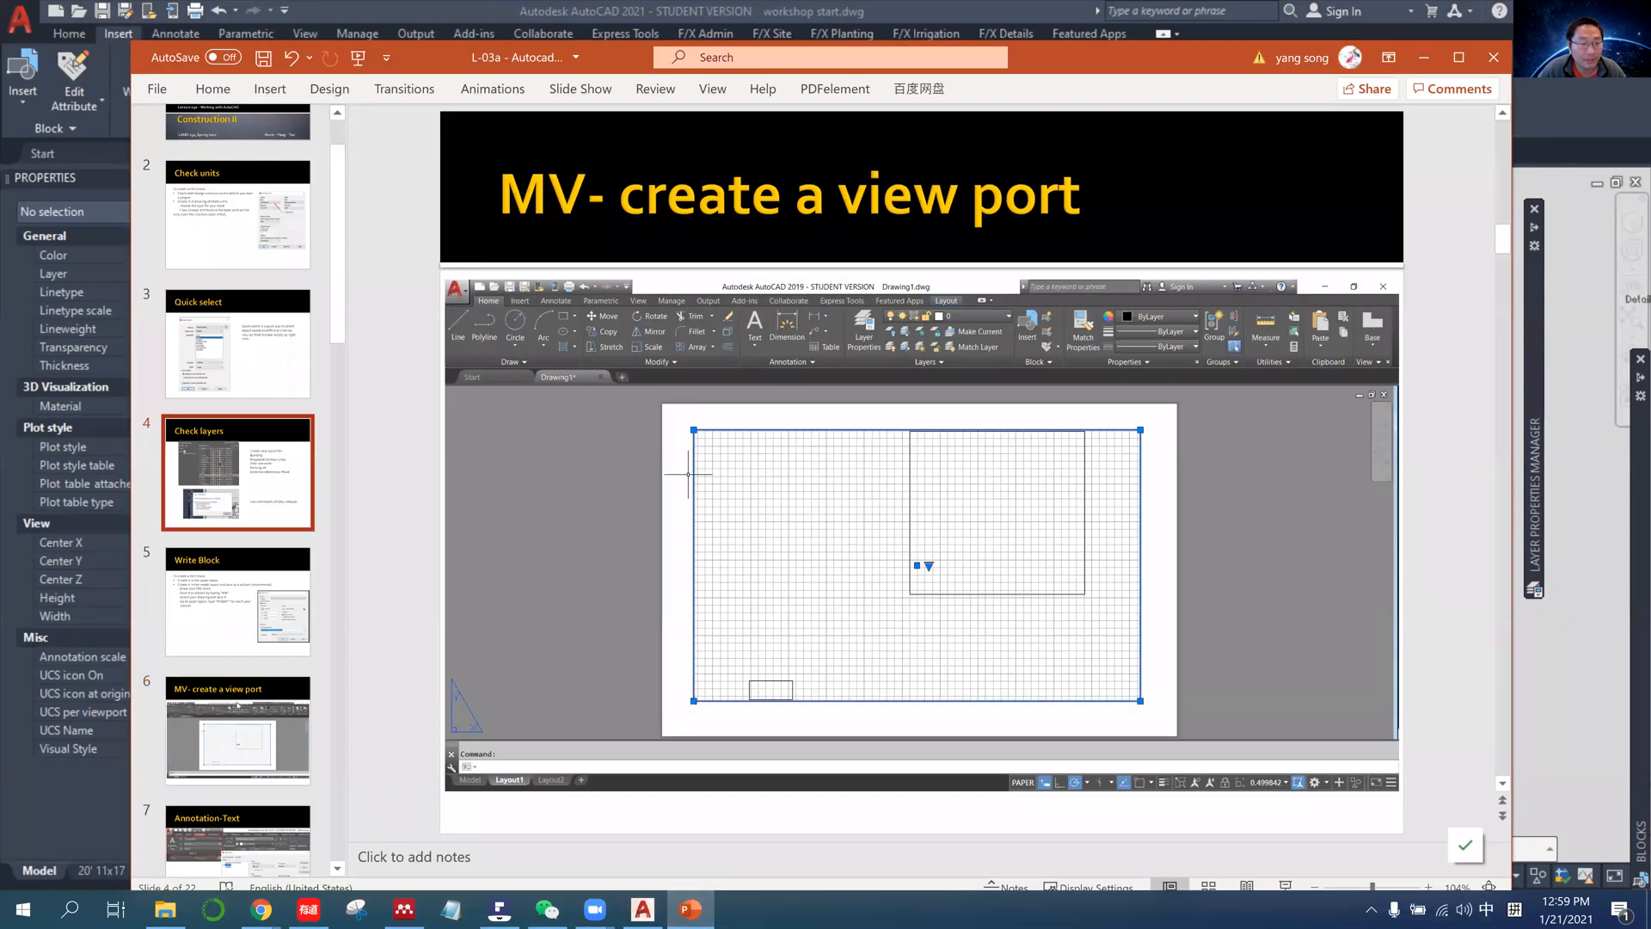
{"action": "left_click", "coordinate": [236, 606]}
{"action": "left_click", "coordinate": [241, 699]}
{"action": "key", "text": "Down"}
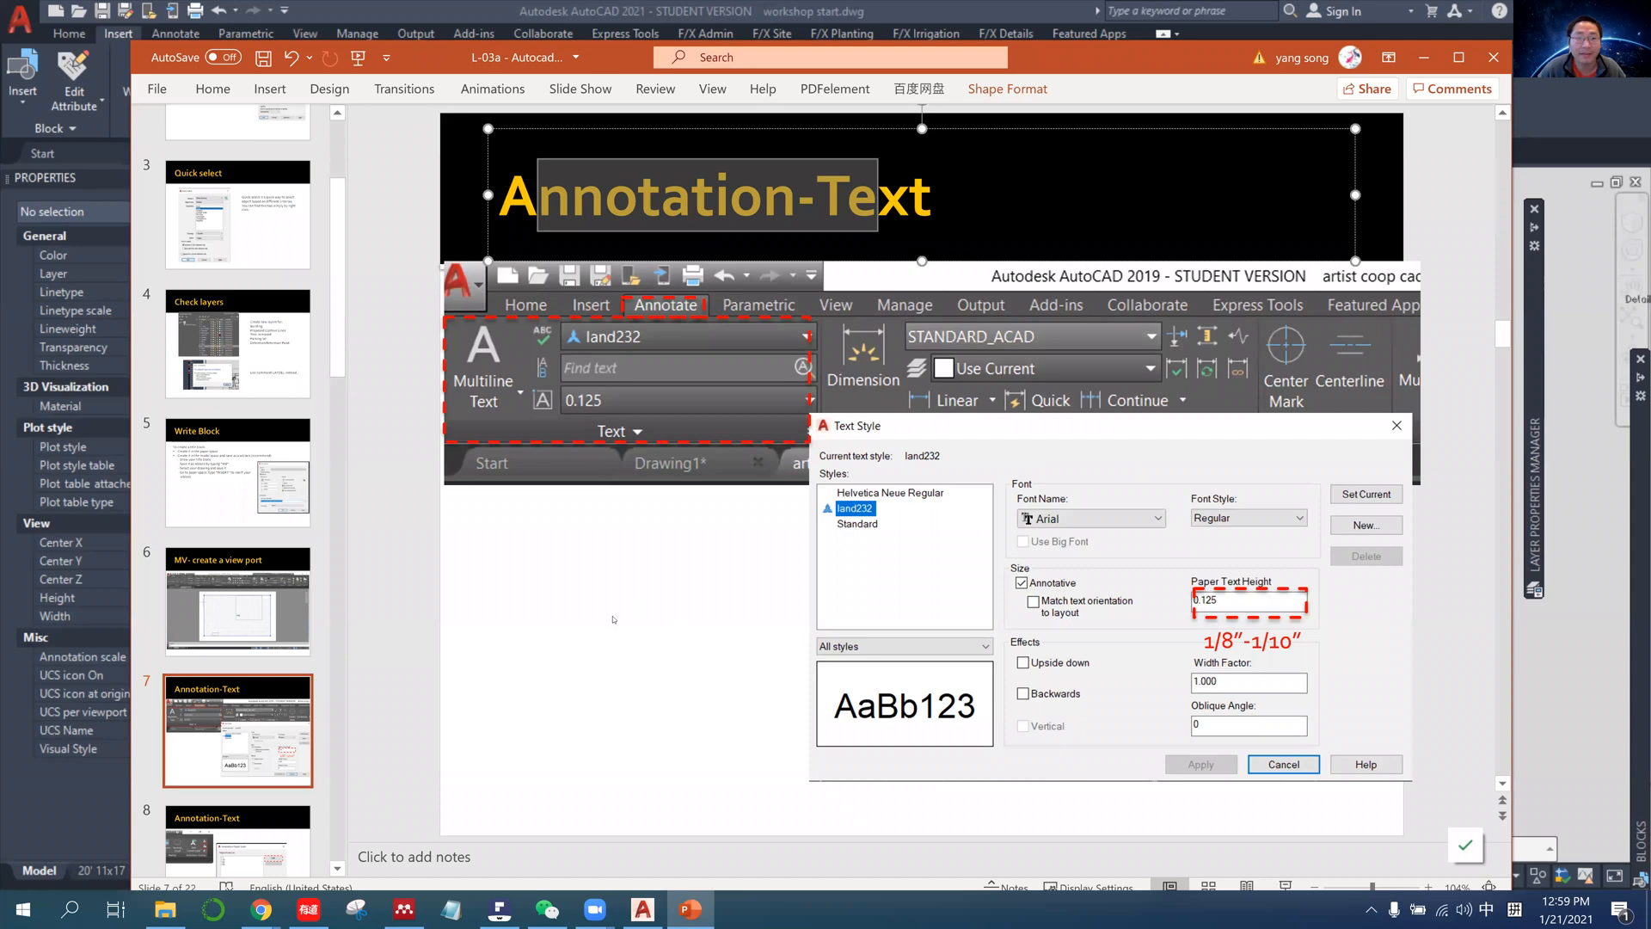
{"action": "left_click", "coordinate": [1424, 58]}
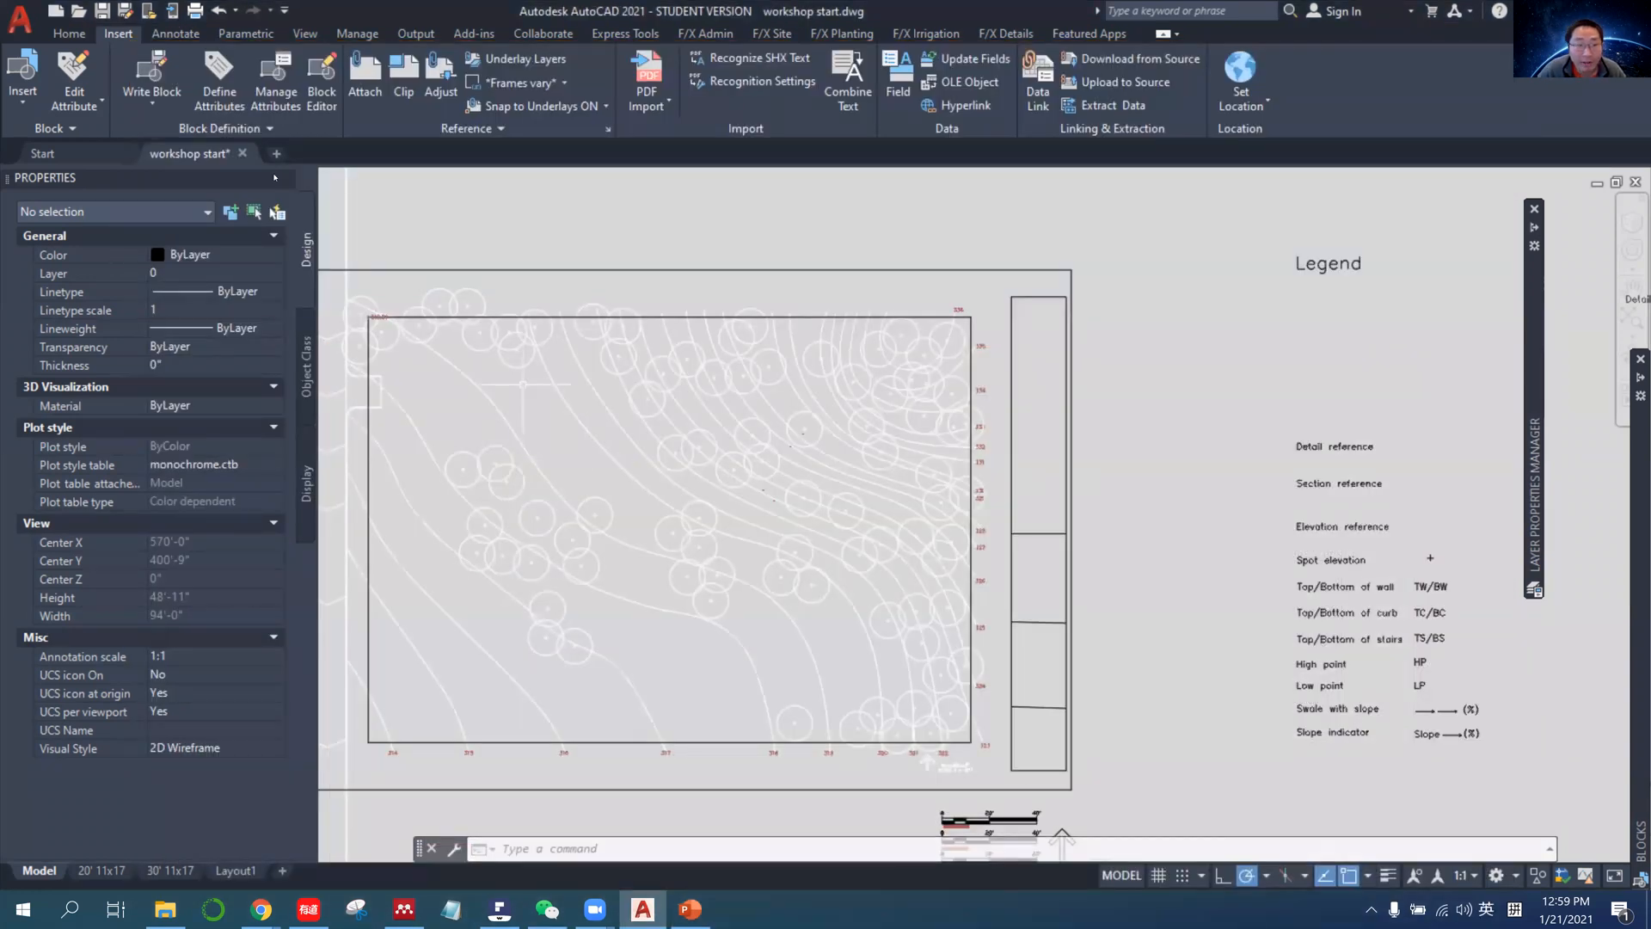
Start a single-line text in the Standard style in the site plan's upper part, about 9" high and rotated about 1.7 degrees.
{"action": "left_click", "coordinate": [176, 34]}
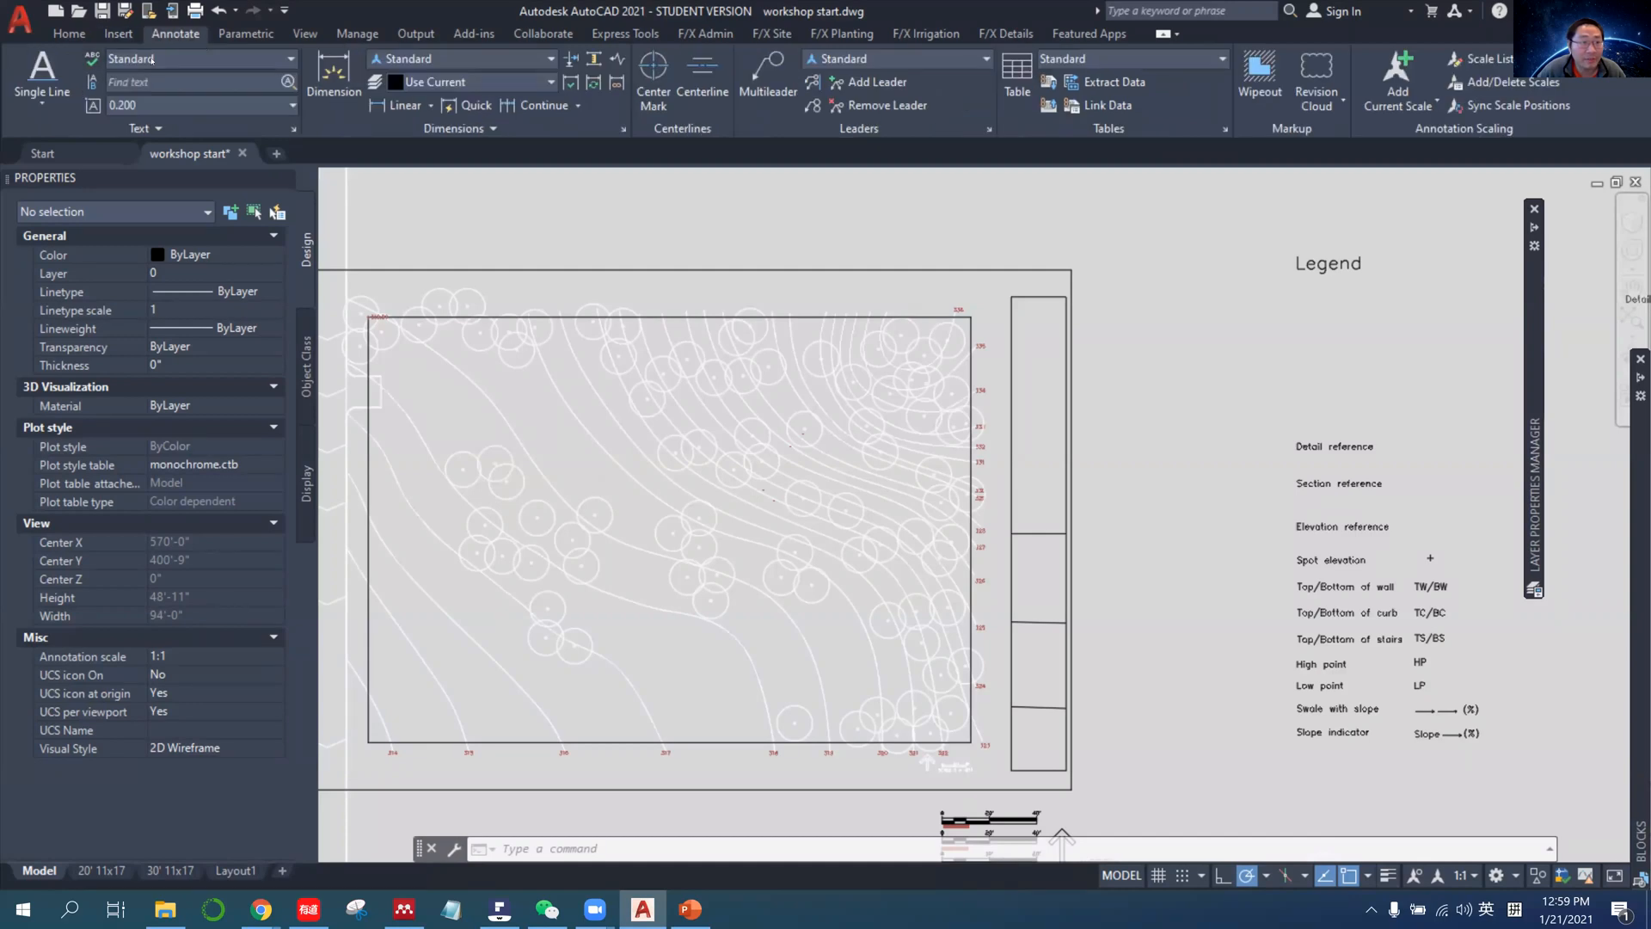
{"action": "left_click", "coordinate": [151, 59]}
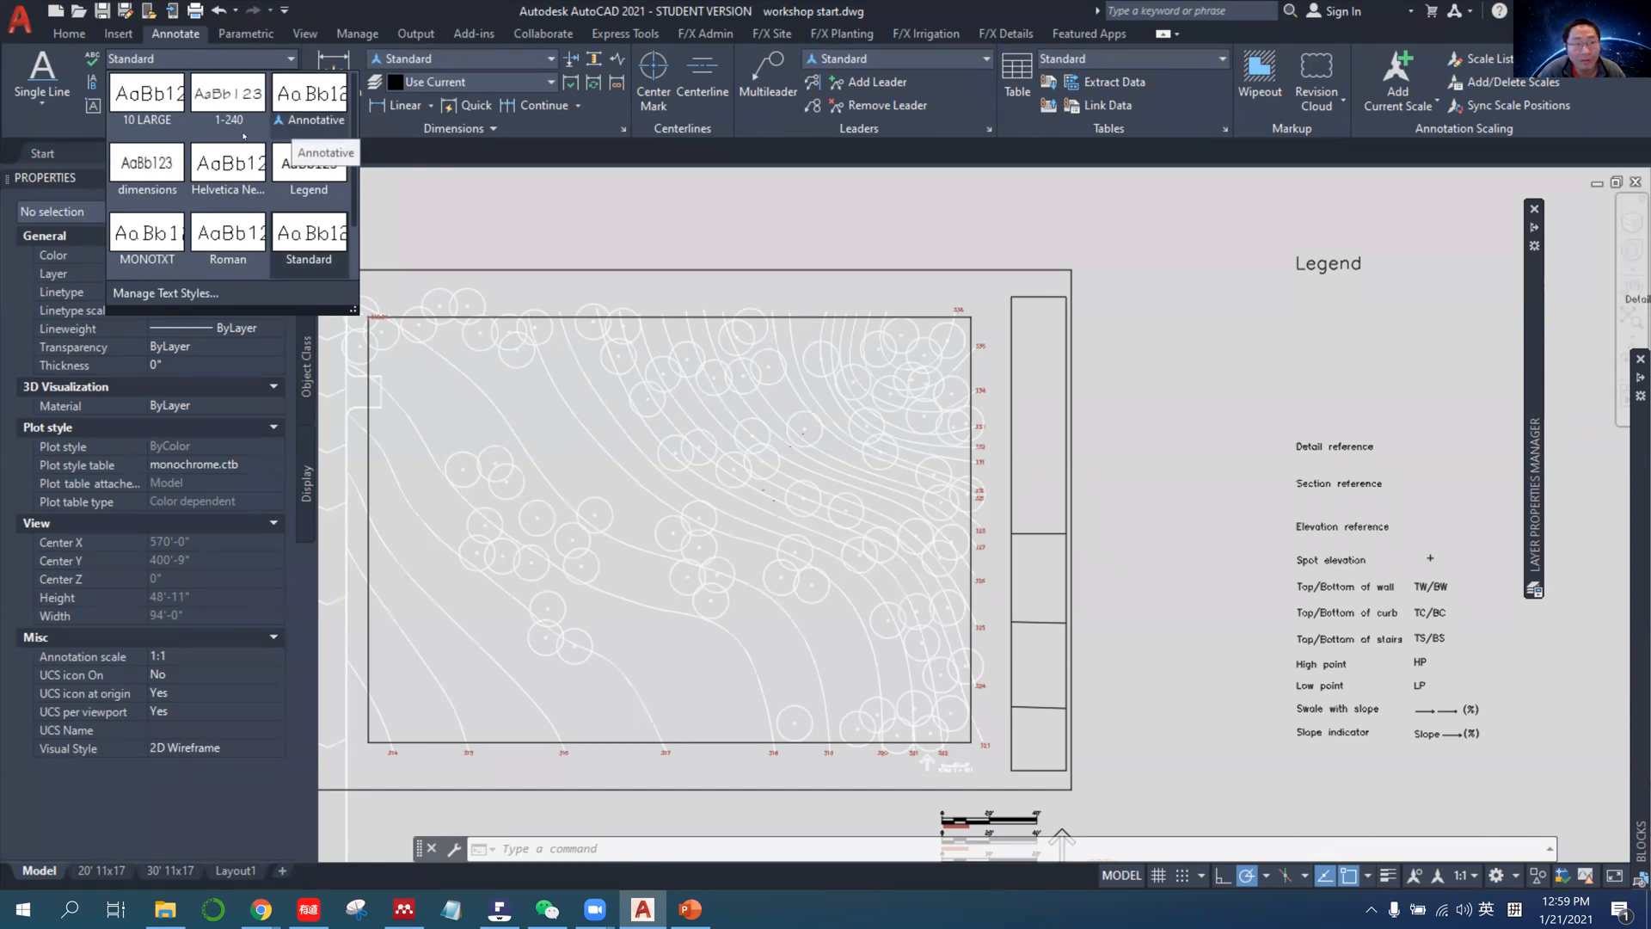
{"action": "left_click", "coordinate": [42, 98]}
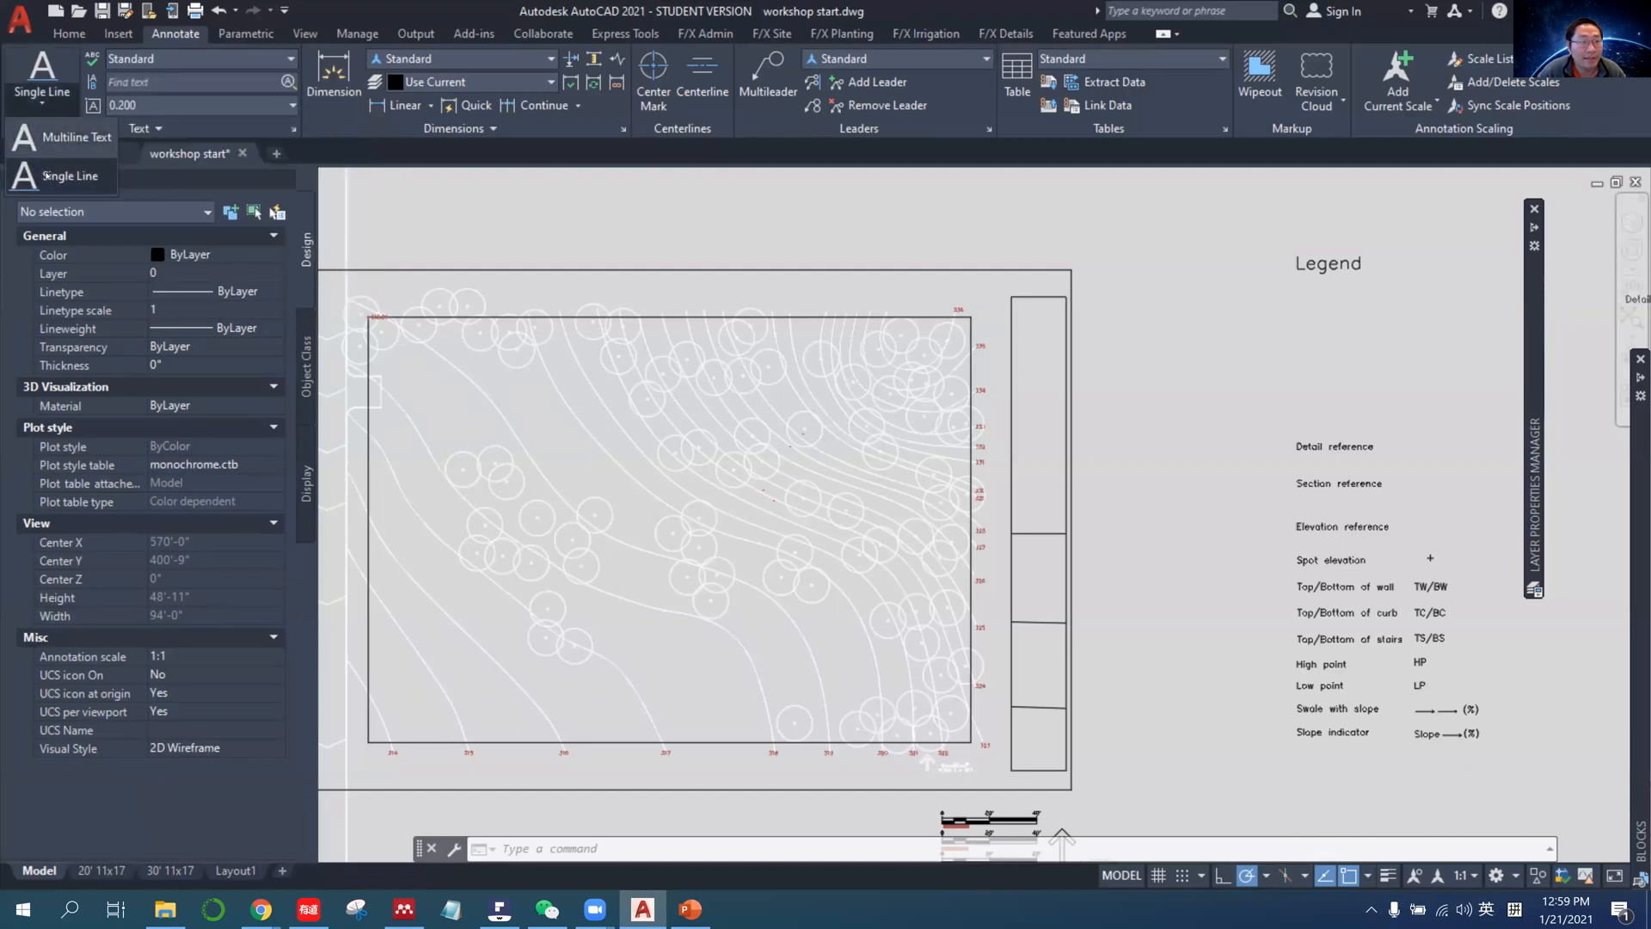
{"action": "left_click", "coordinate": [45, 176]}
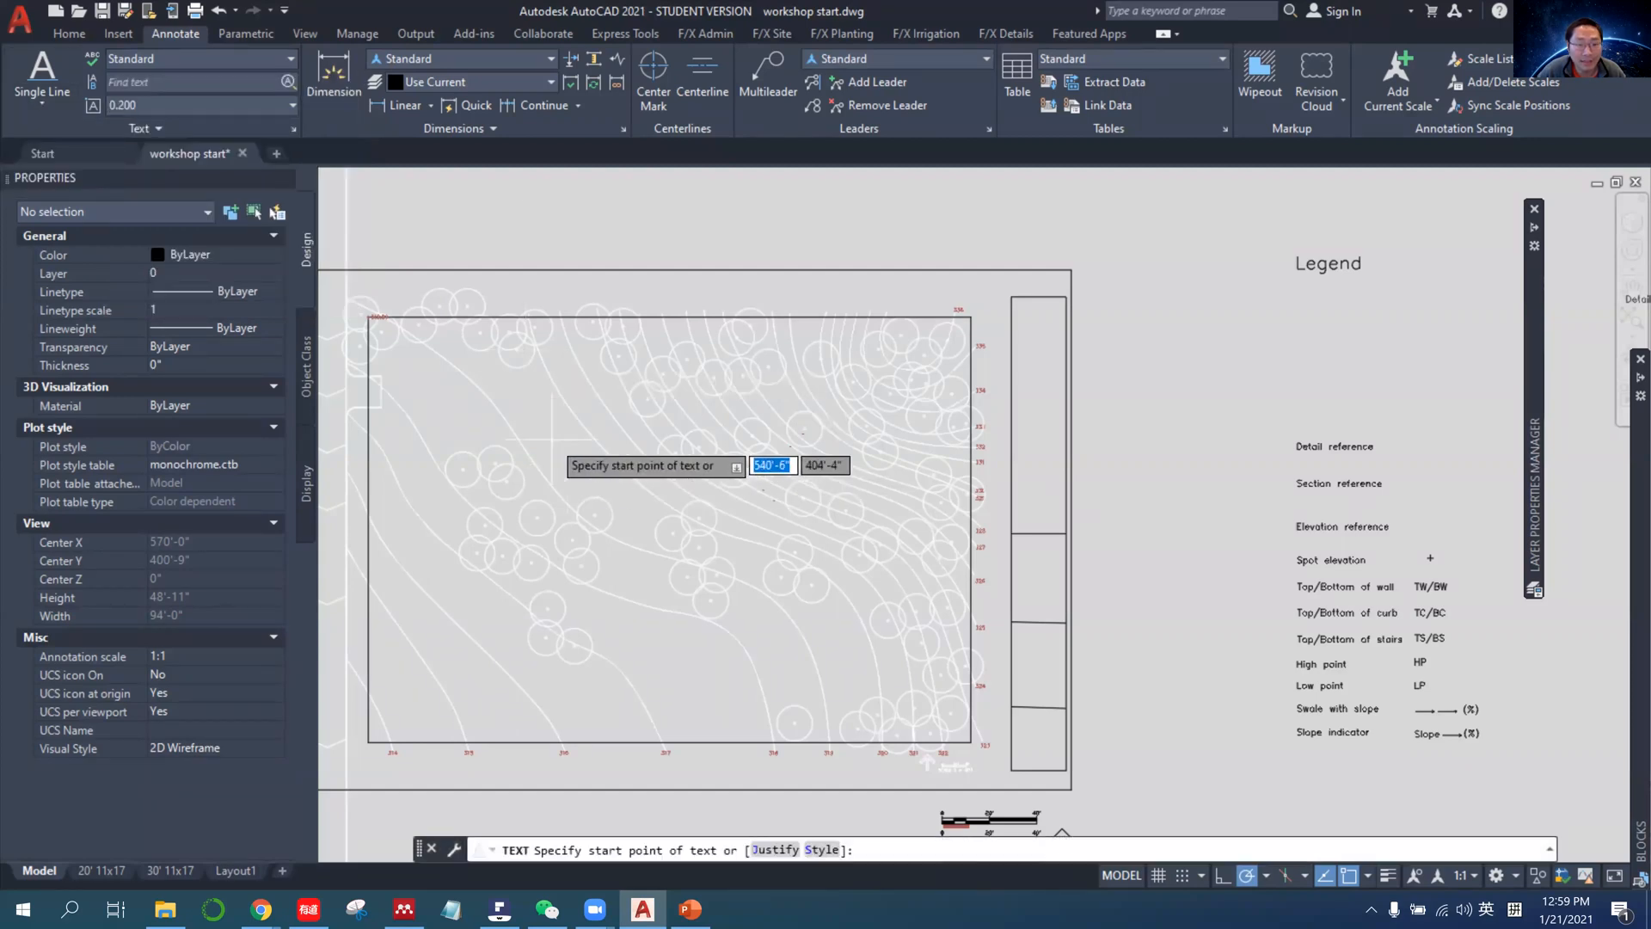
{"action": "left_click", "coordinate": [528, 403]}
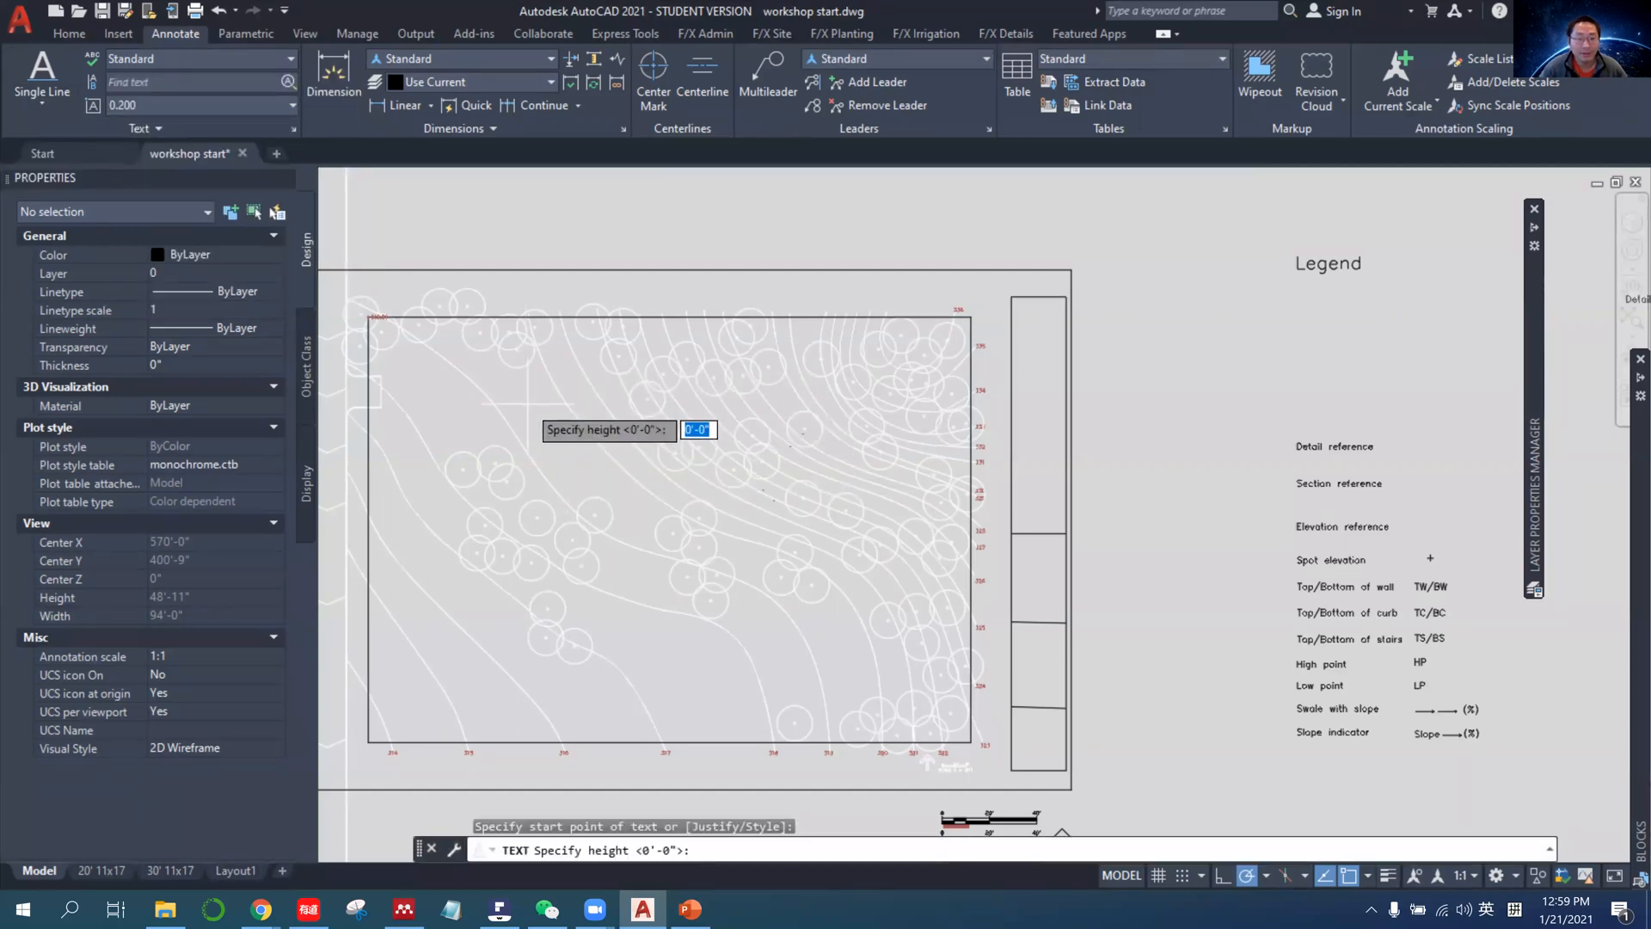
{"action": "scroll", "coordinate": [529, 403], "scroll_direction": "up", "scroll_amount": 6}
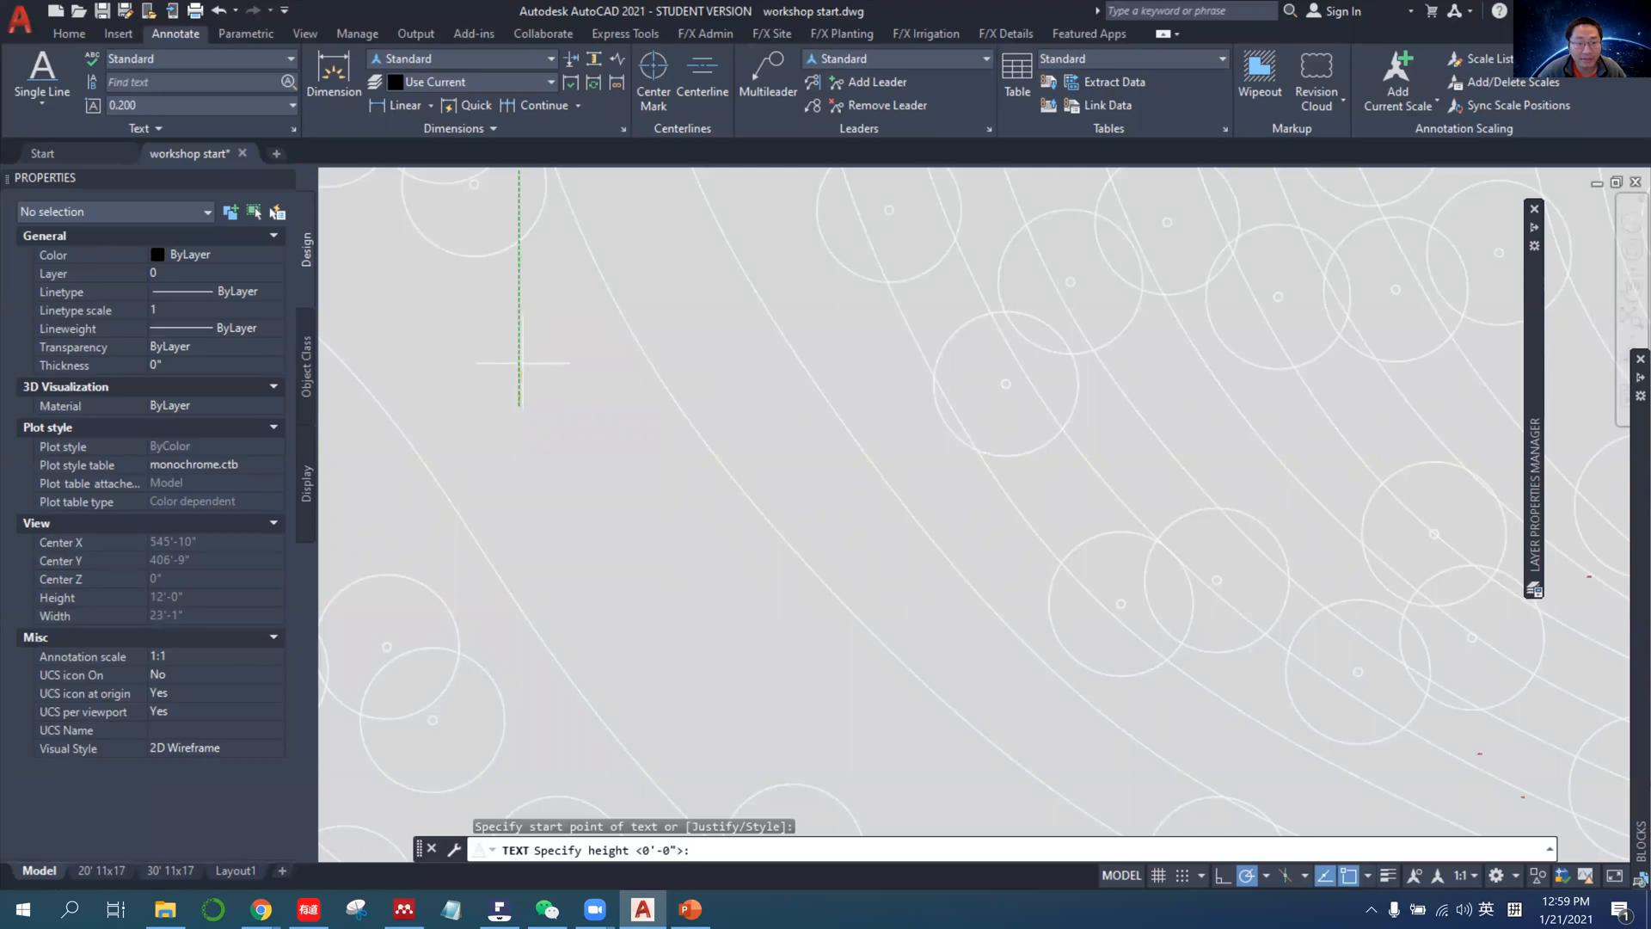
{"action": "left_click", "coordinate": [521, 363]}
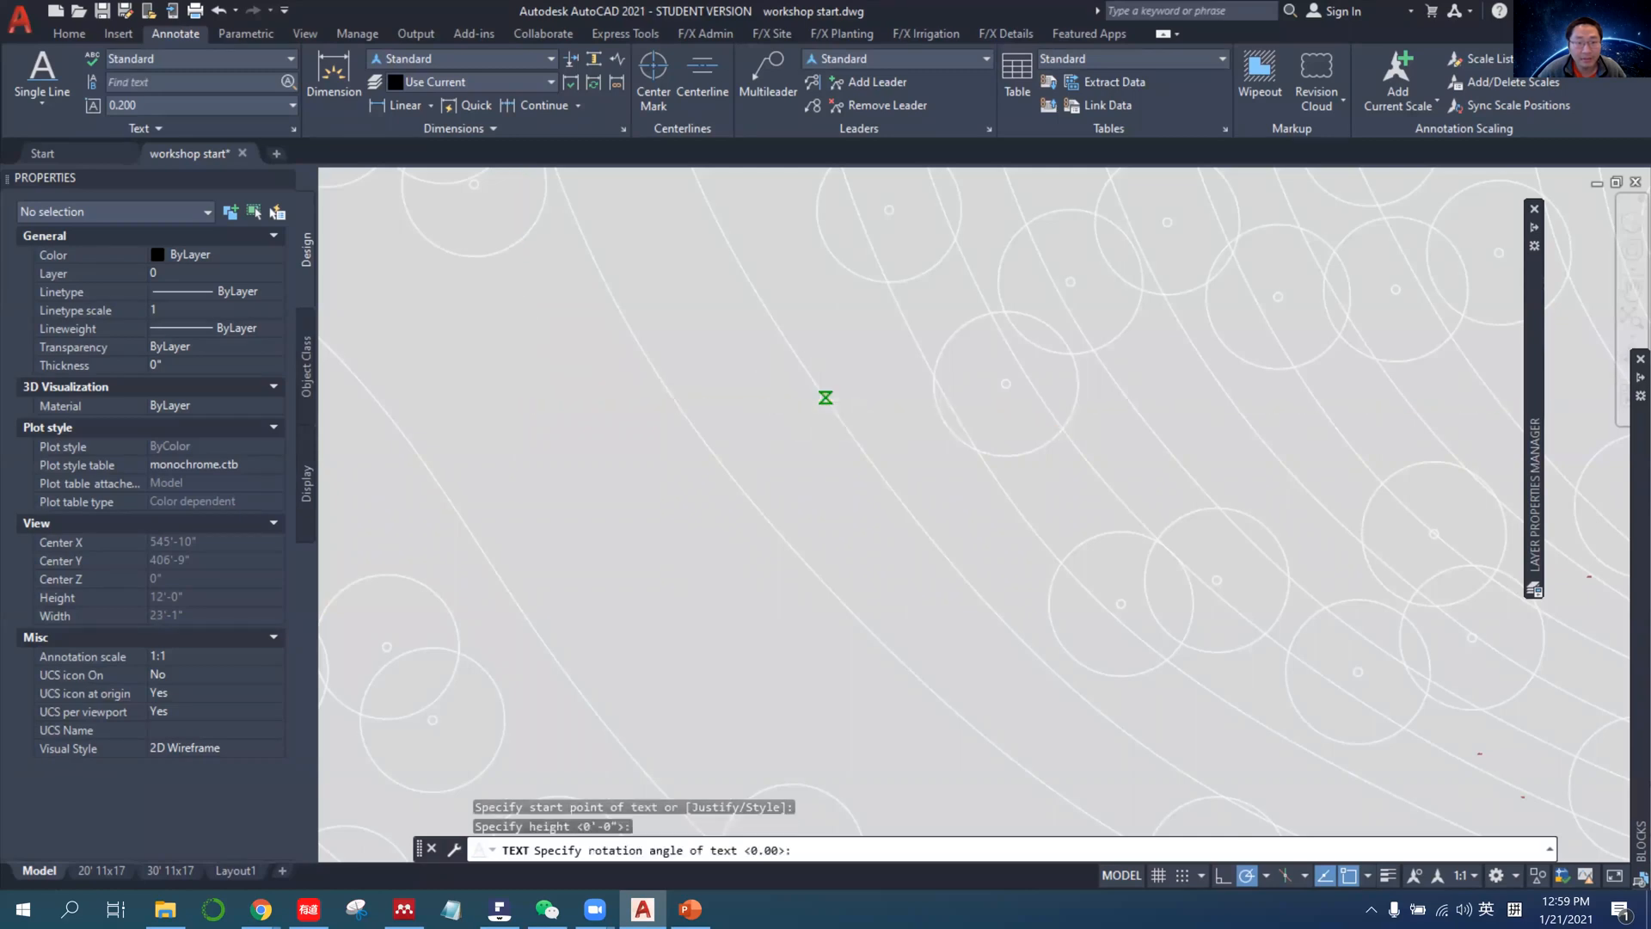
{"action": "key", "text": "Return"}
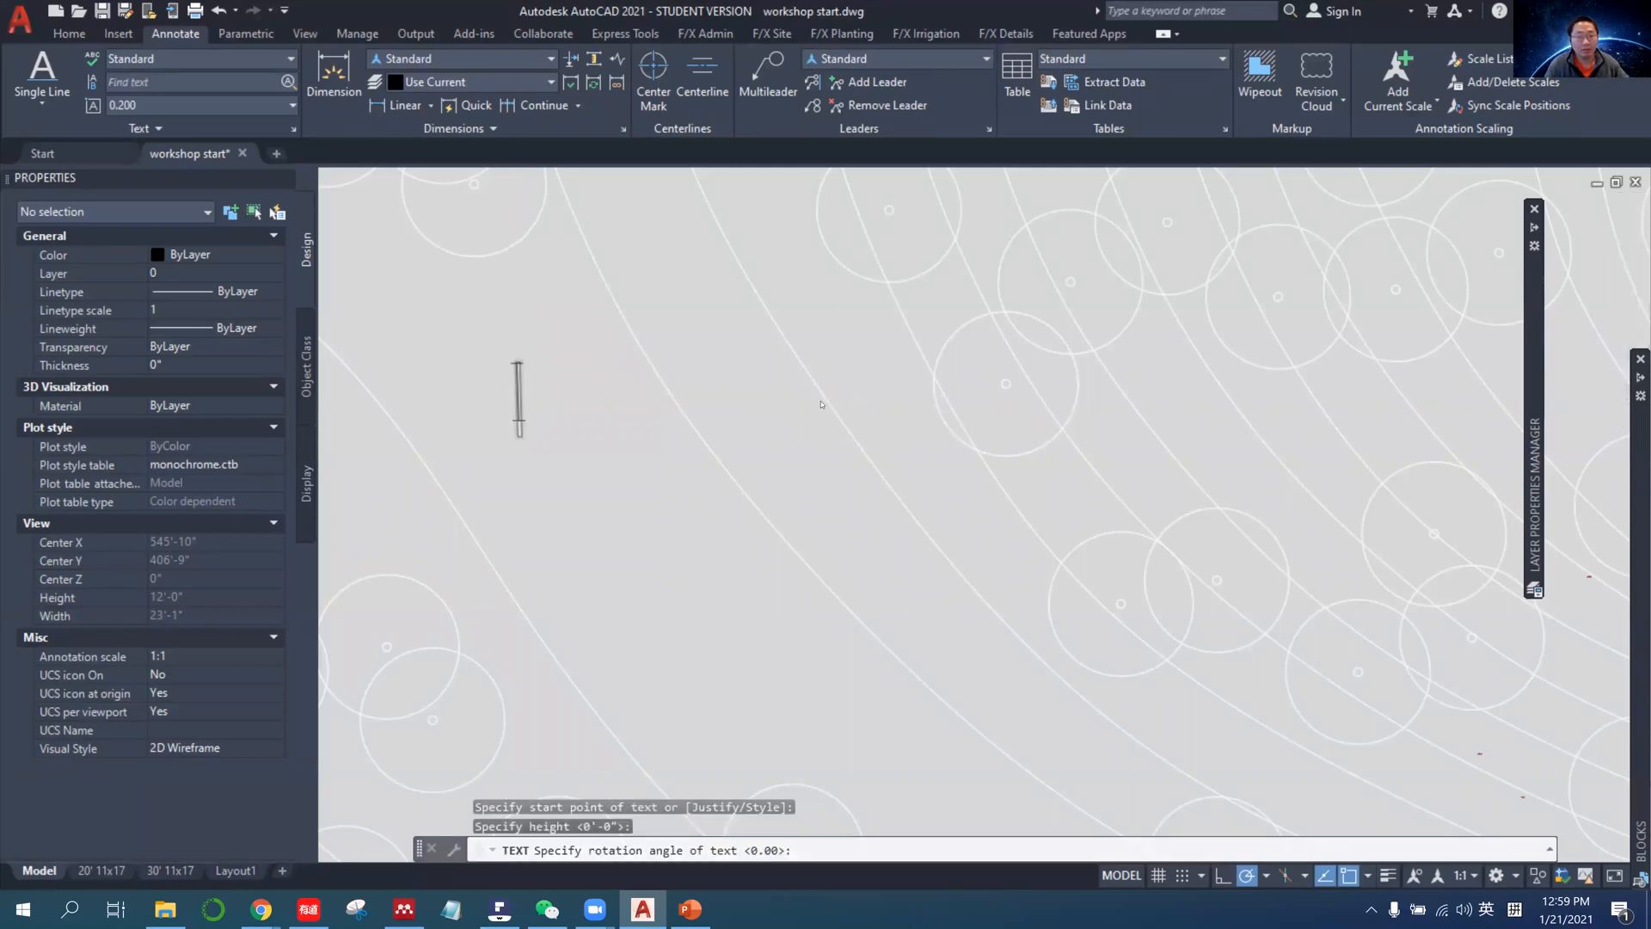
Enter "hello.....howdy" as the single-line text's content and finish the text.
{"action": "type", "text": "nwll"}
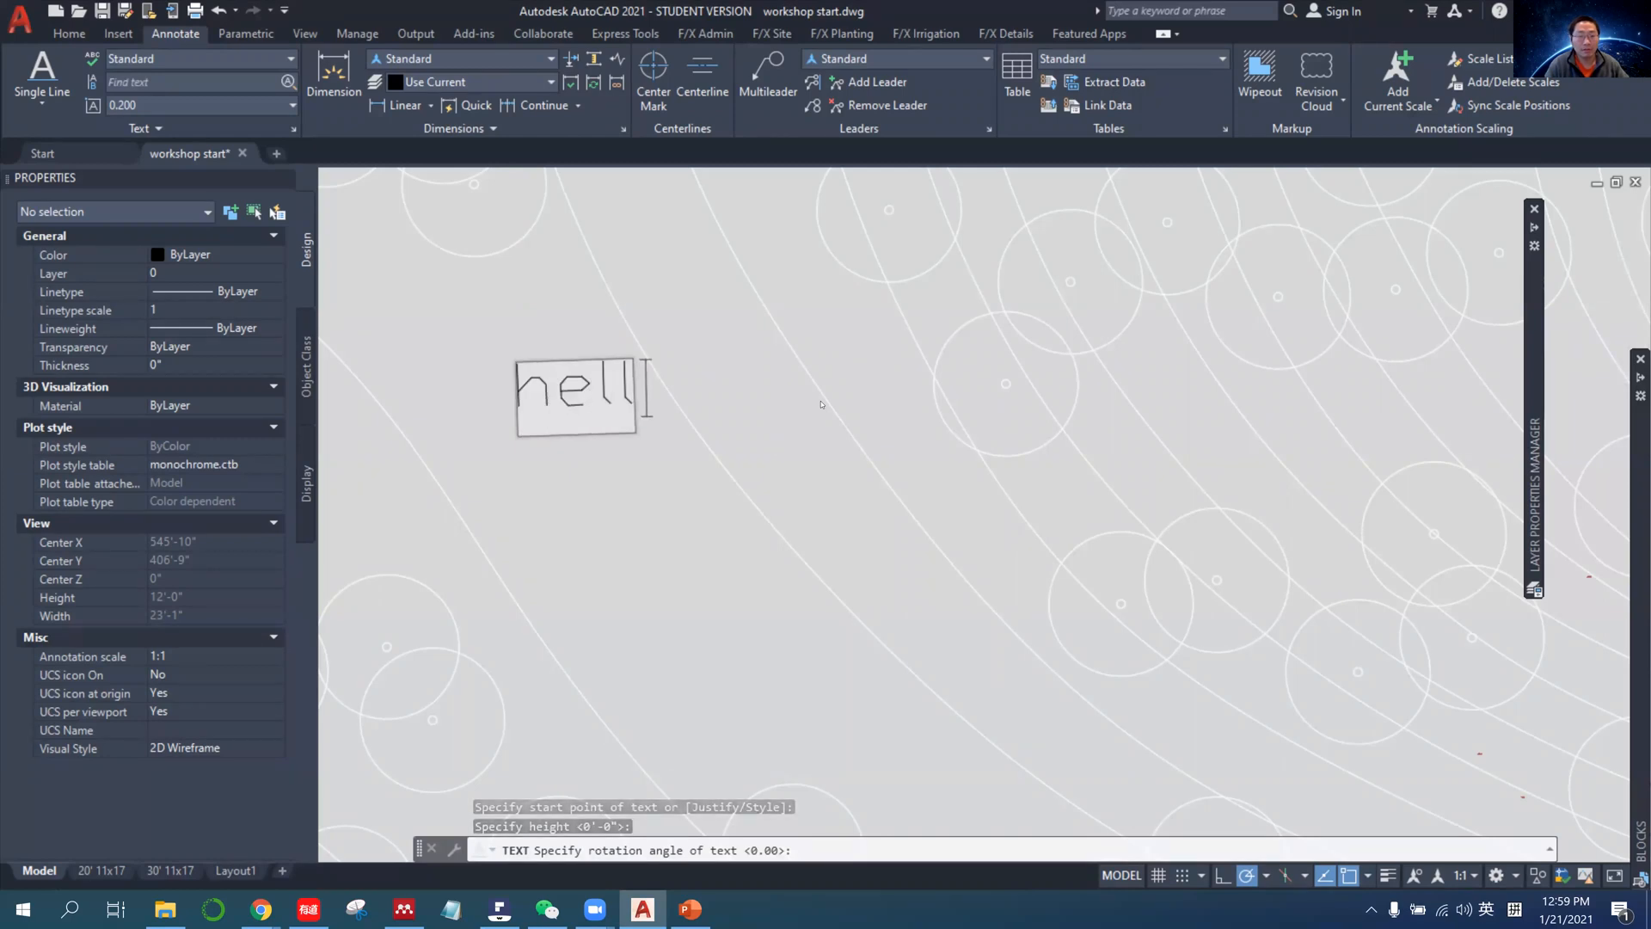
{"action": "type", "text": "o.....howdy"}
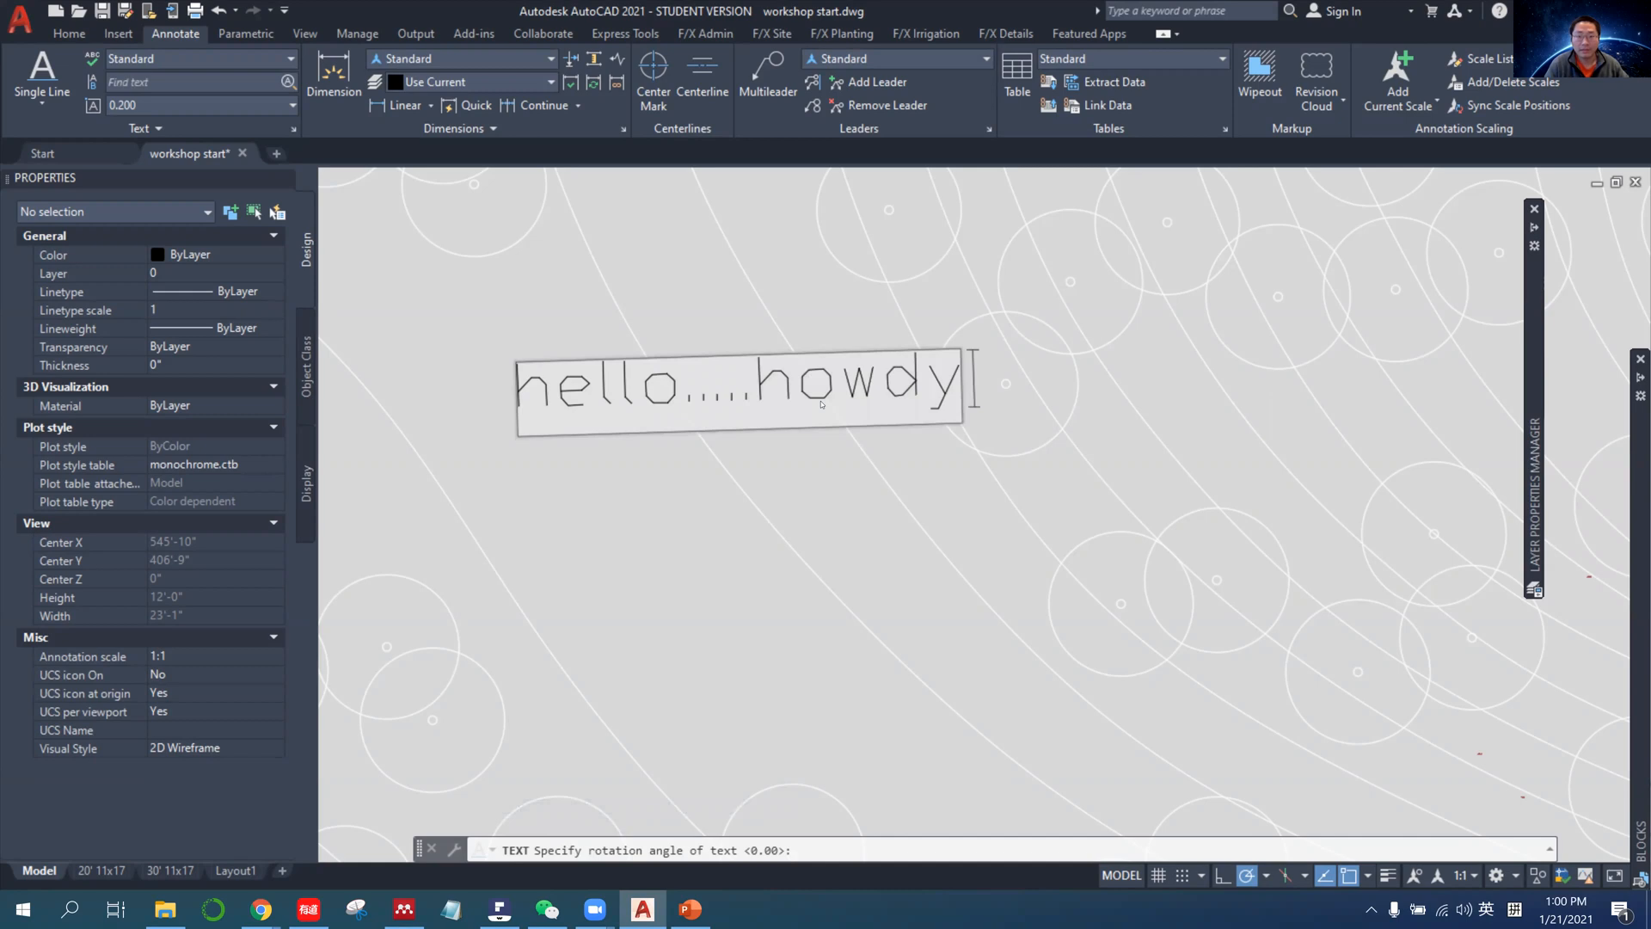
{"action": "key", "text": "Return"}
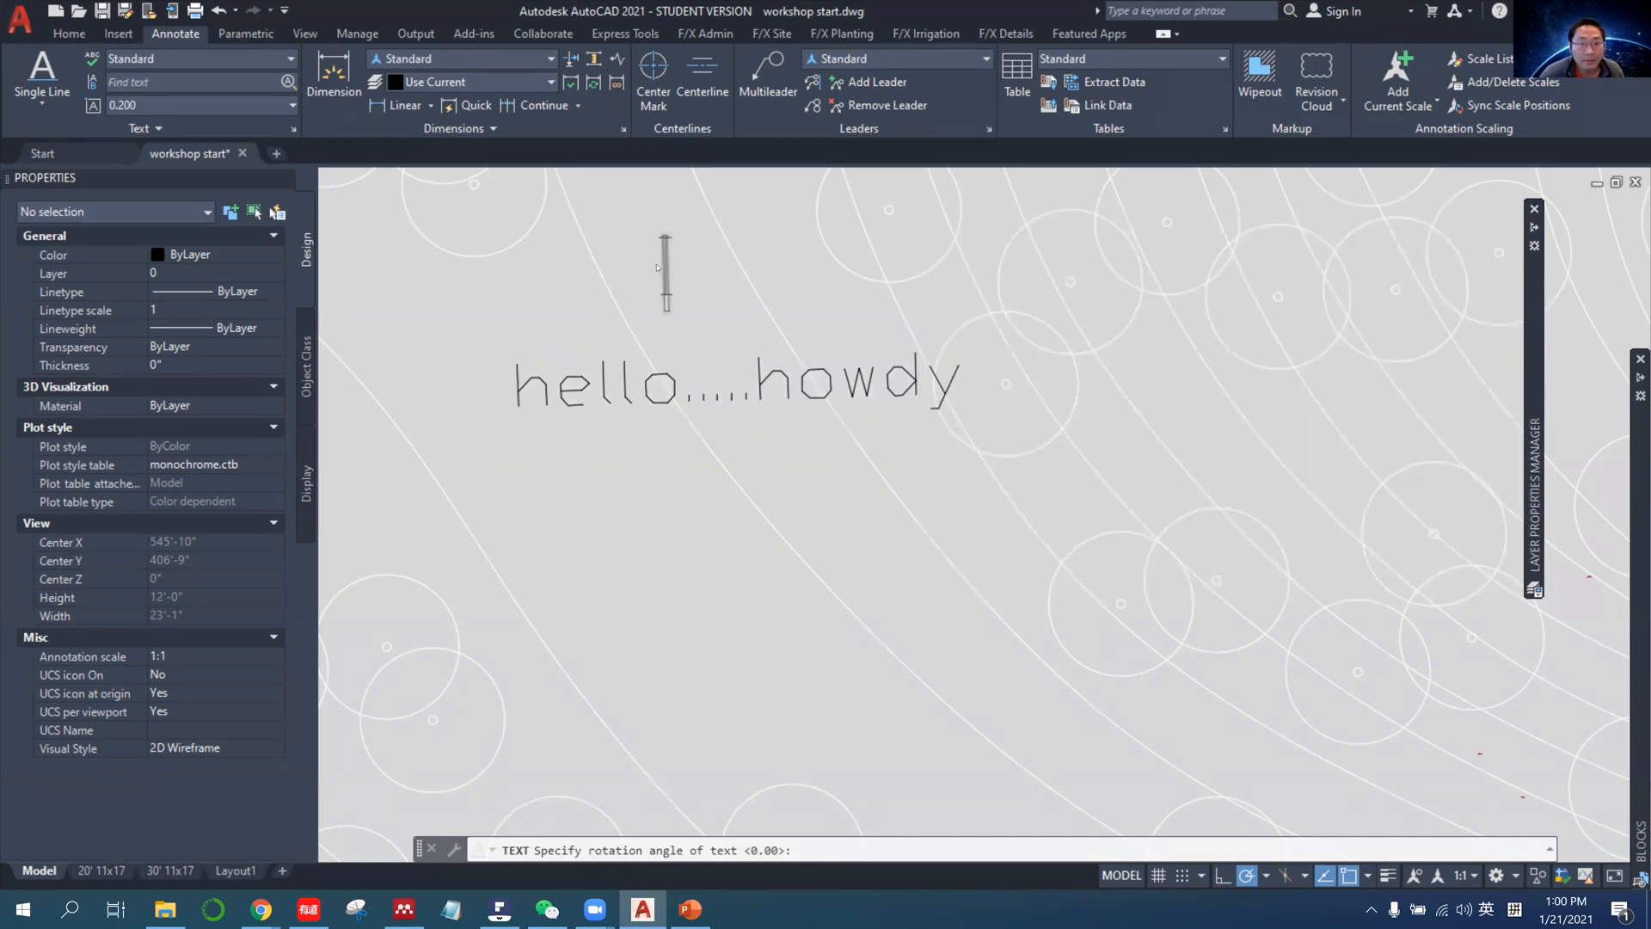
{"action": "key", "text": "Return"}
{"action": "scroll", "coordinate": [688, 299], "scroll_direction": "down", "scroll_amount": 10}
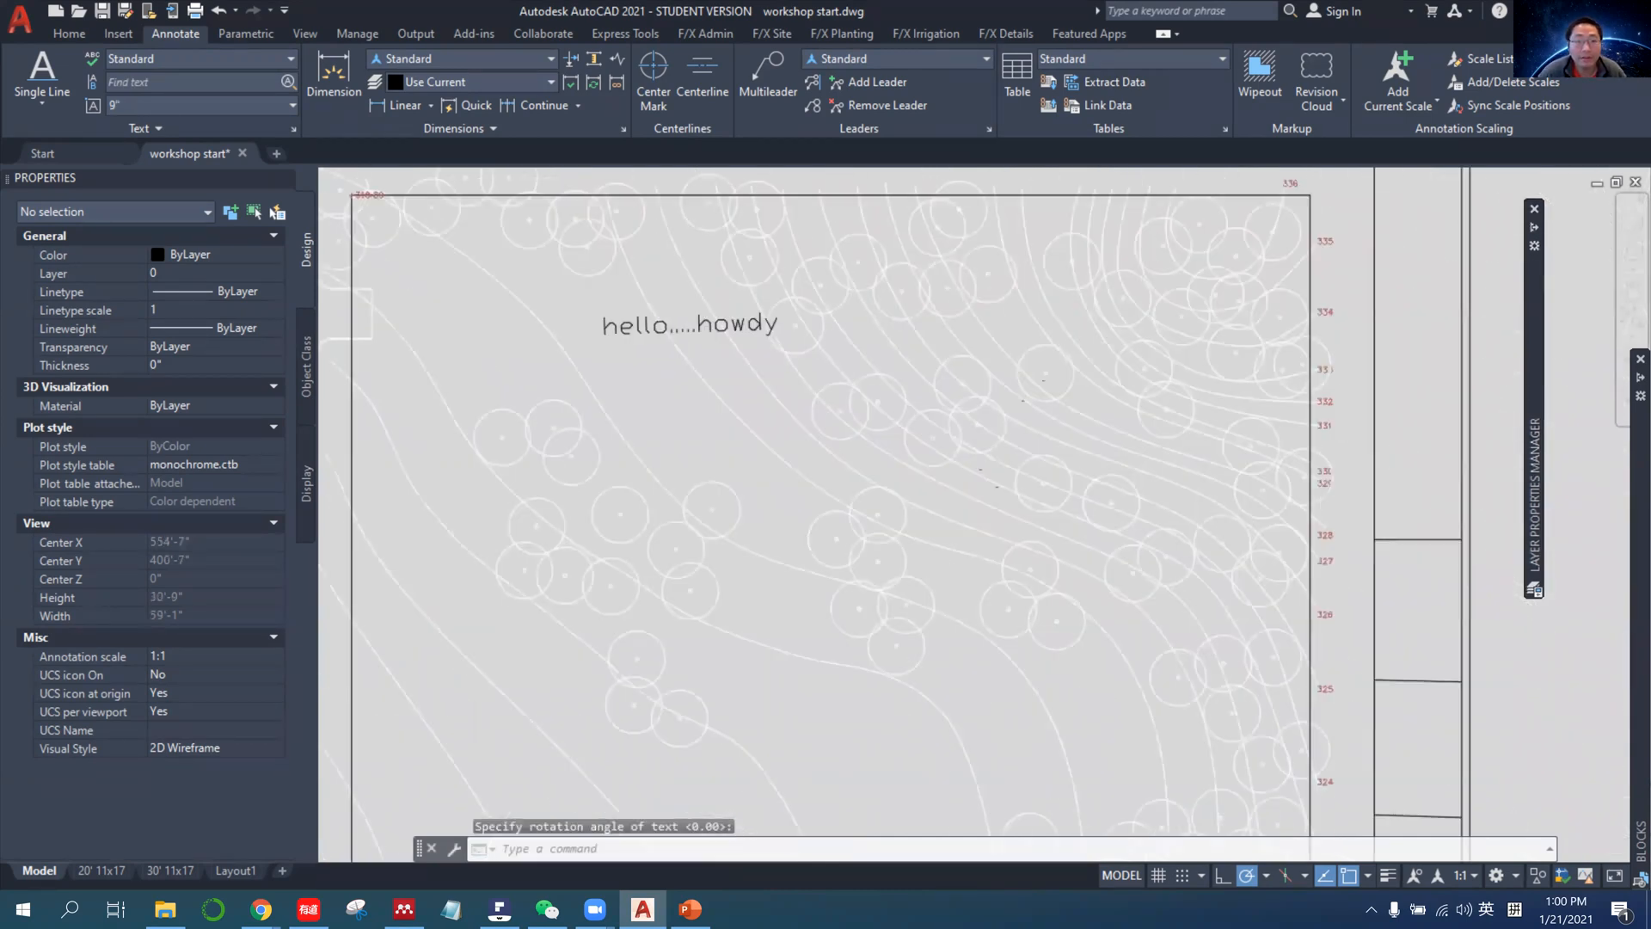
Inspect the hello.....howdy text's properties in model space and compare its size across the viewports of the 30' 11x17 layout.
{"action": "scroll", "coordinate": [567, 404], "scroll_direction": "up", "scroll_amount": 5}
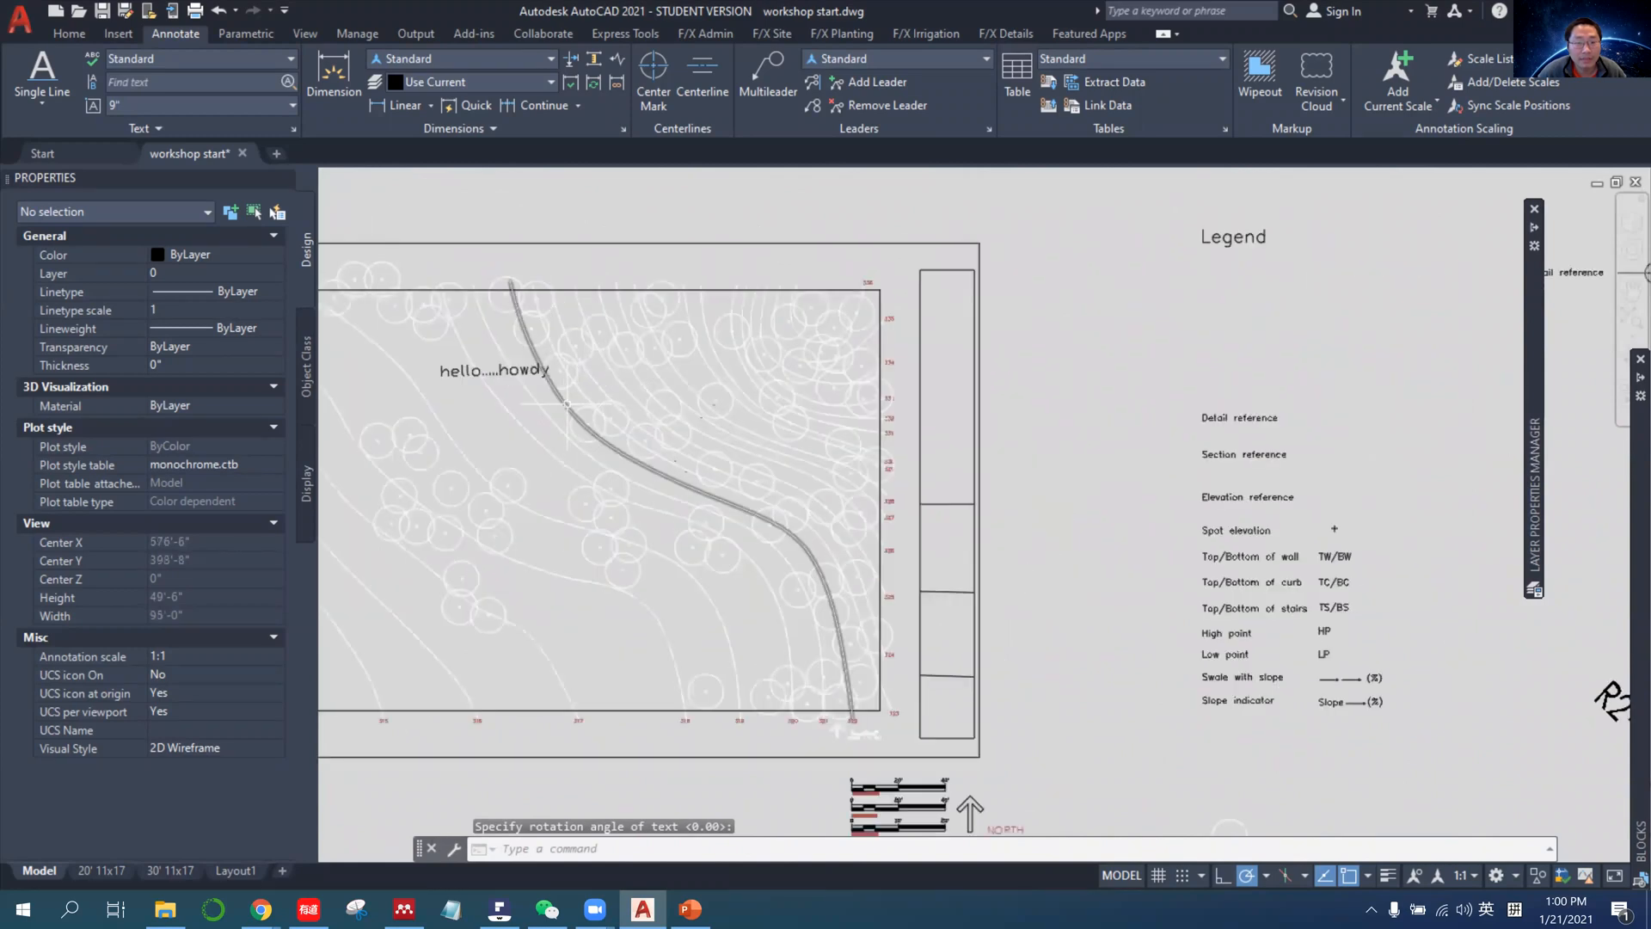
{"action": "middle_click_drag", "start_coordinate": [567, 404], "coordinate": [653, 386]}
{"action": "left_click", "coordinate": [481, 371]}
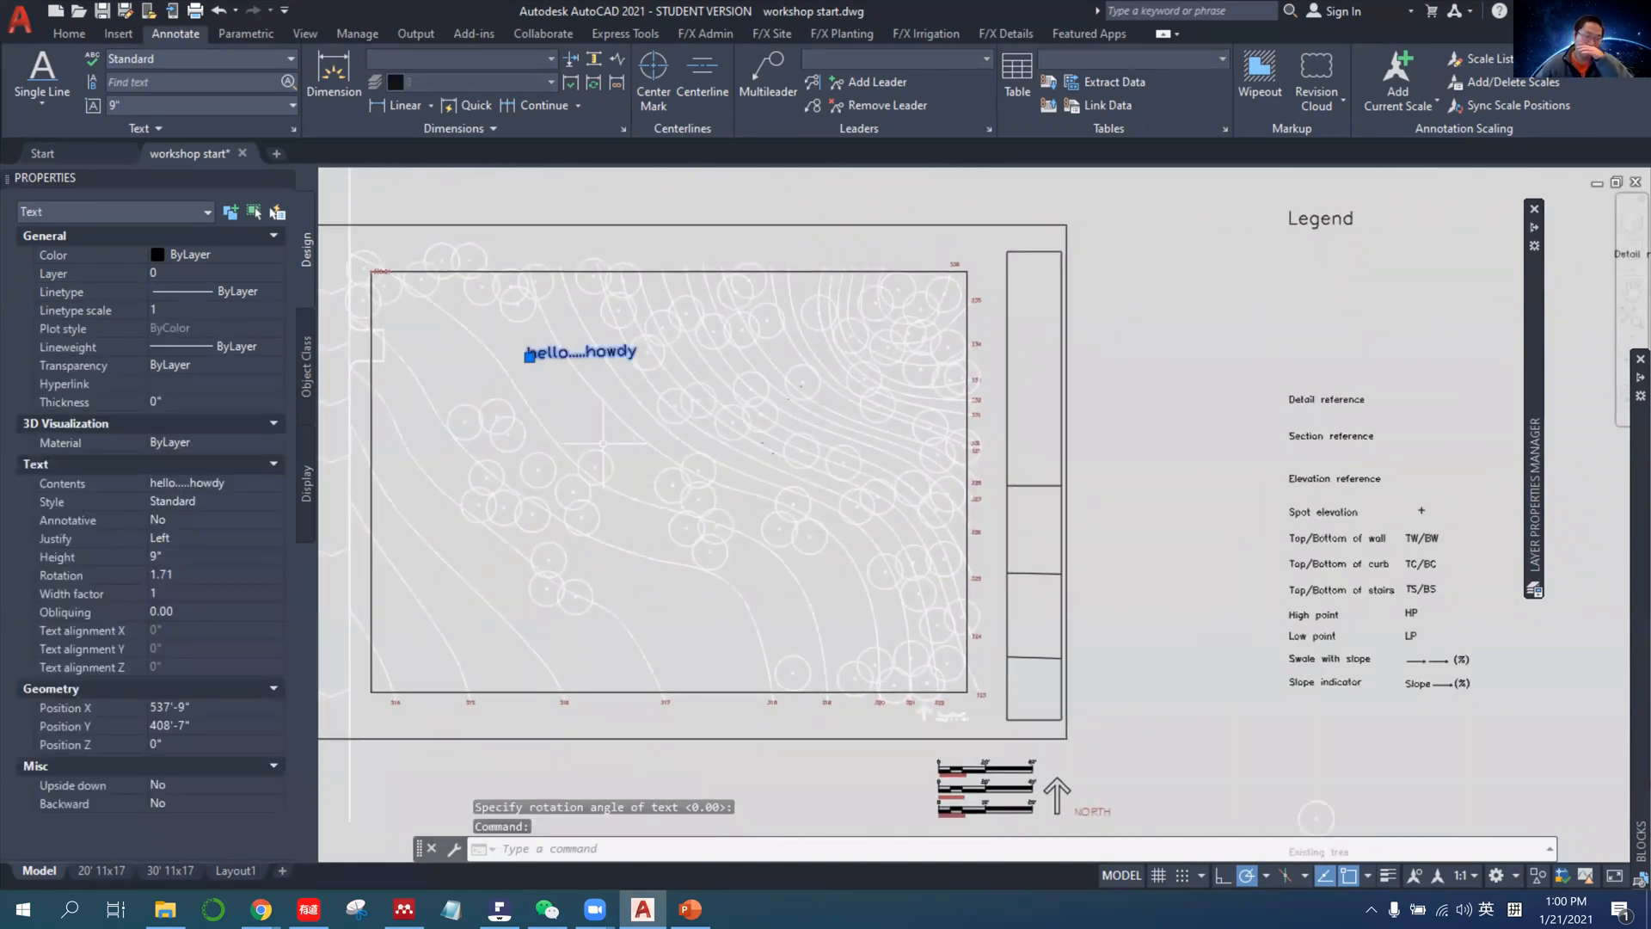
{"action": "left_click", "coordinate": [272, 909]}
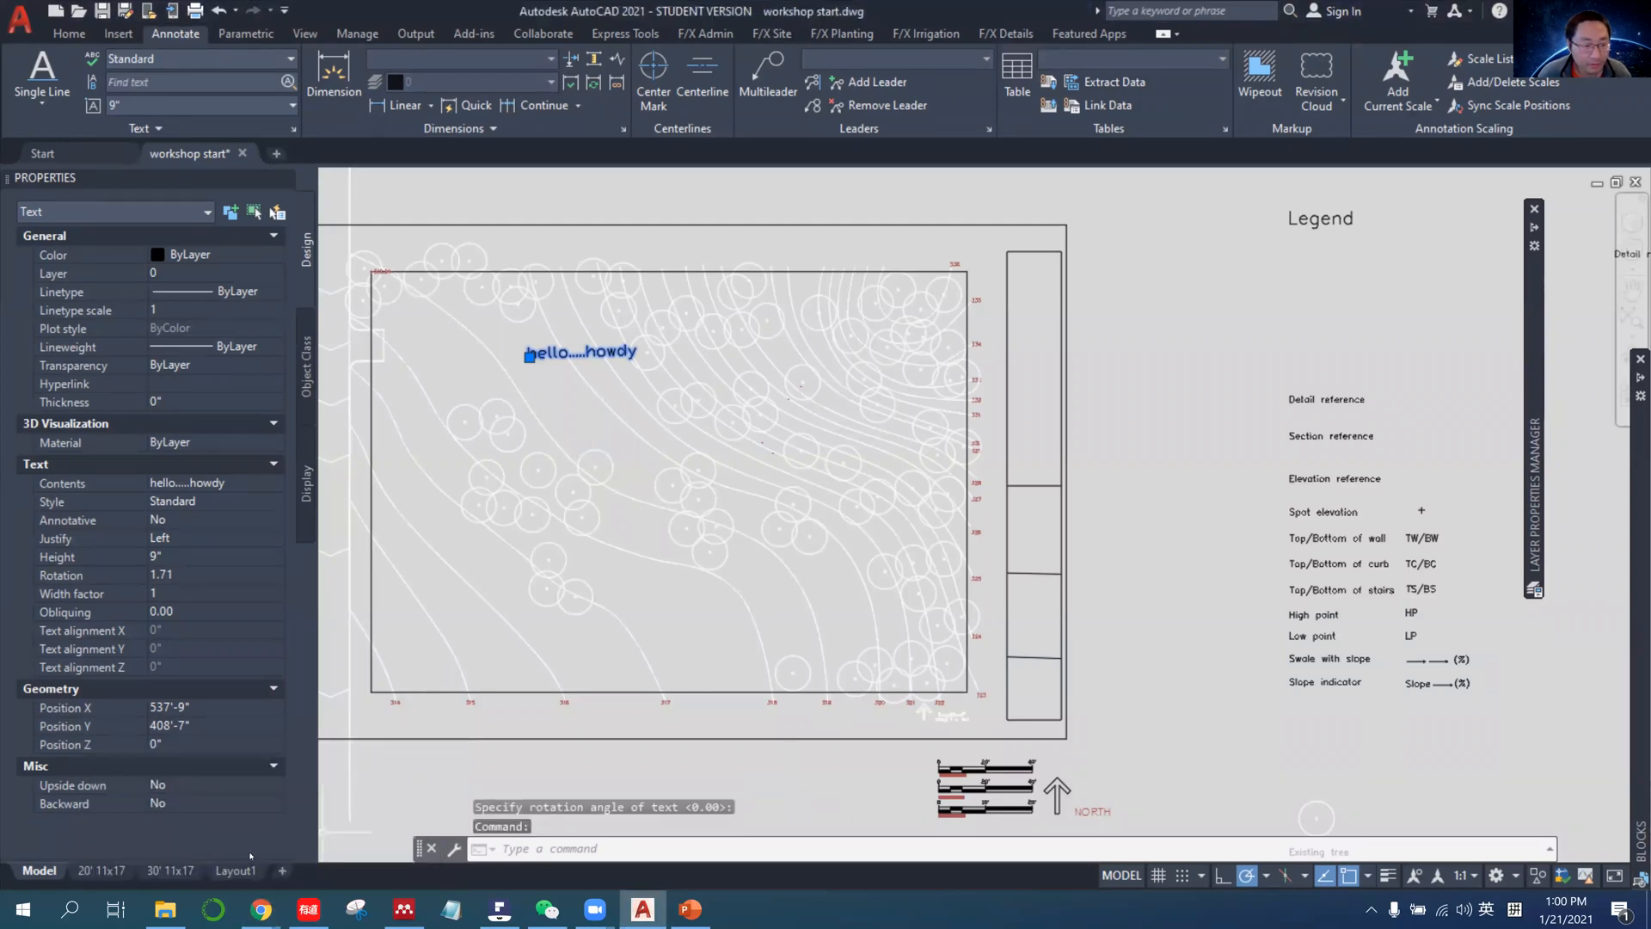
{"action": "left_click", "coordinate": [185, 870]}
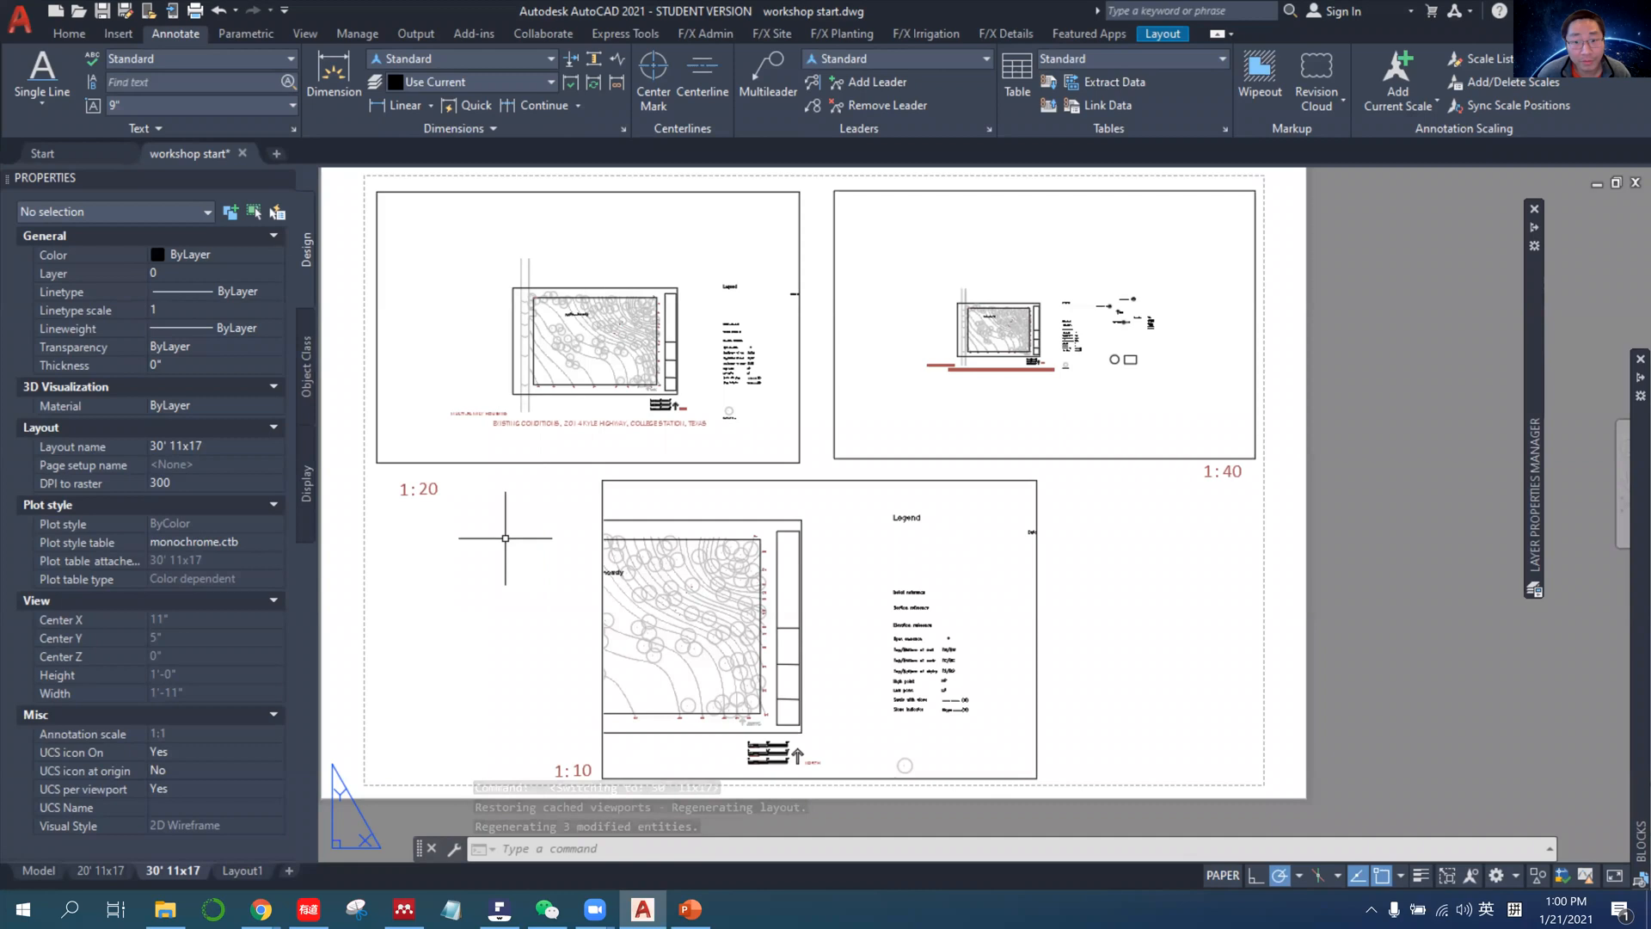
{"action": "scroll", "coordinate": [505, 538], "scroll_direction": "up", "scroll_amount": 2}
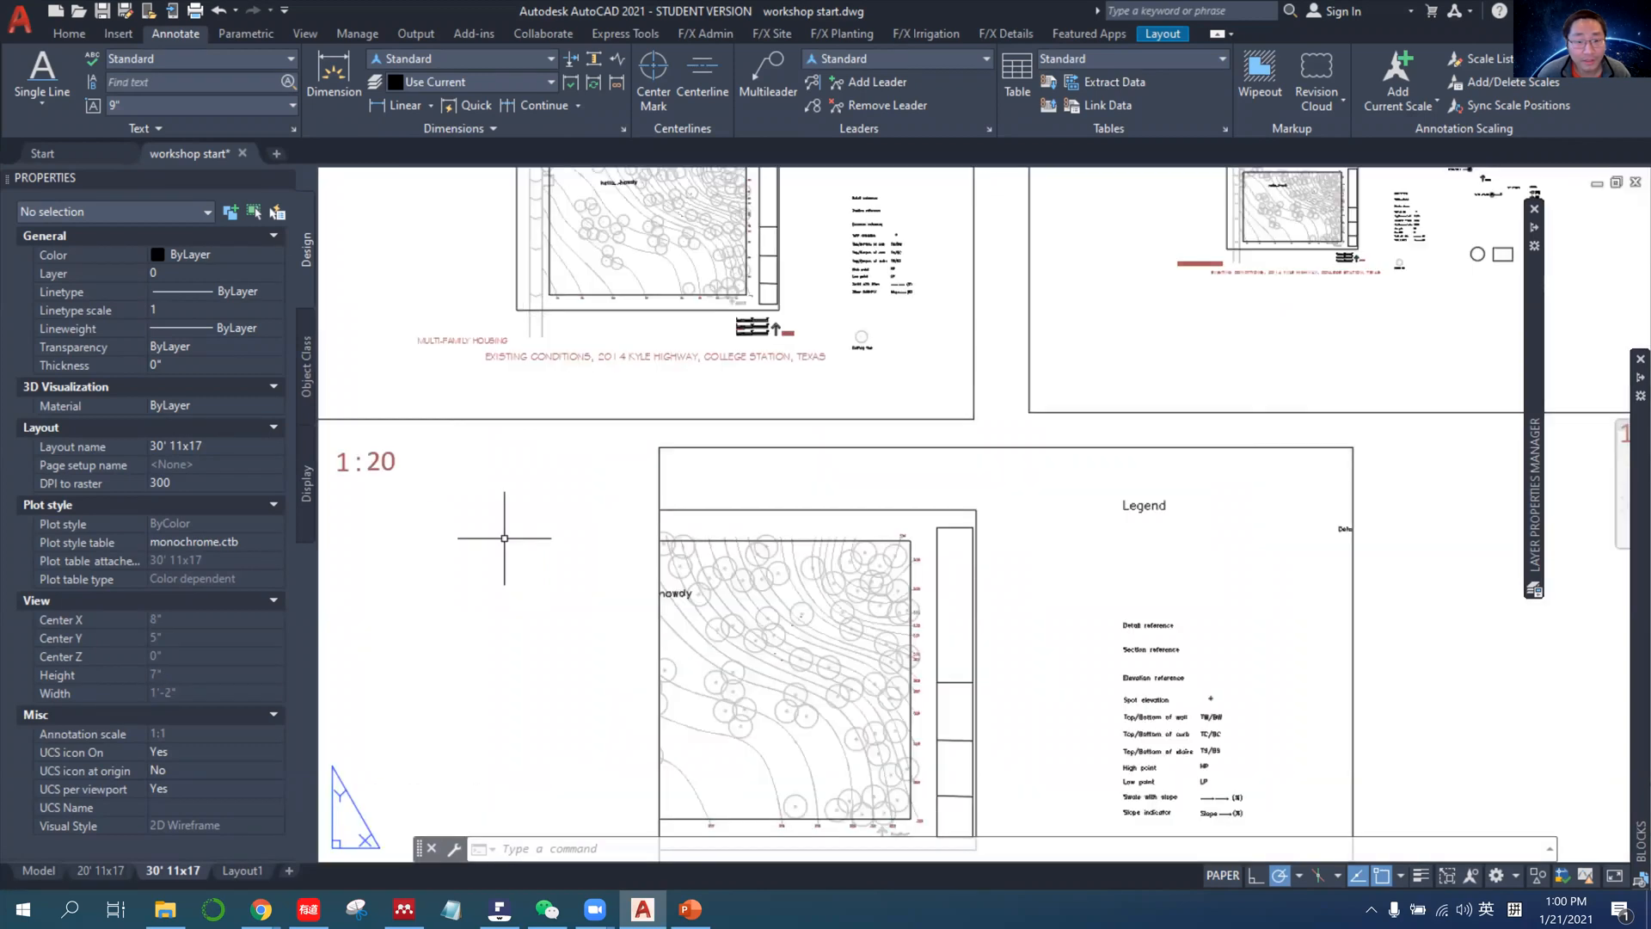
{"action": "middle_click_drag", "start_coordinate": [546, 523], "coordinate": [471, 600]}
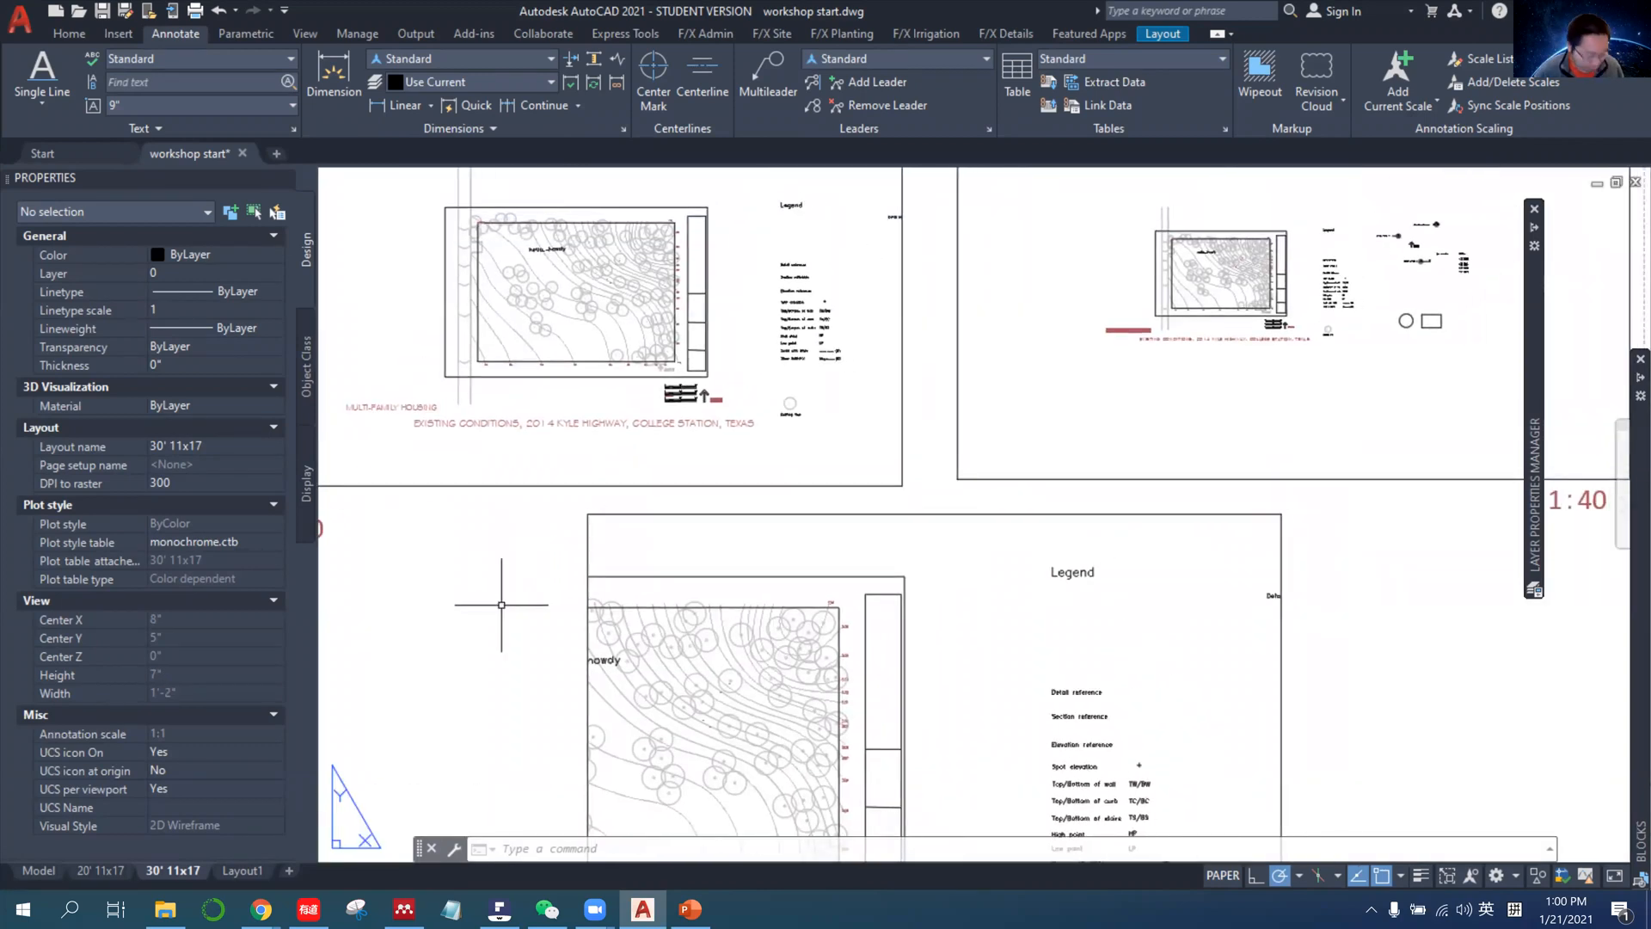
Capture the layout in a screenshot, mark the hello.....howdy text in the three viewports with red freehand strokes, and discard the capture.
{"action": "key", "text": "alt"}
{"action": "key", "text": "alt+a"}
{"action": "mouse_move", "coordinate": [353, 185]}
{"action": "left_mouse_down"}
{"action": "mouse_move", "coordinate": [1385, 714]}
{"action": "mouse_move", "coordinate": [1597, 927]}
{"action": "left_mouse_up"}
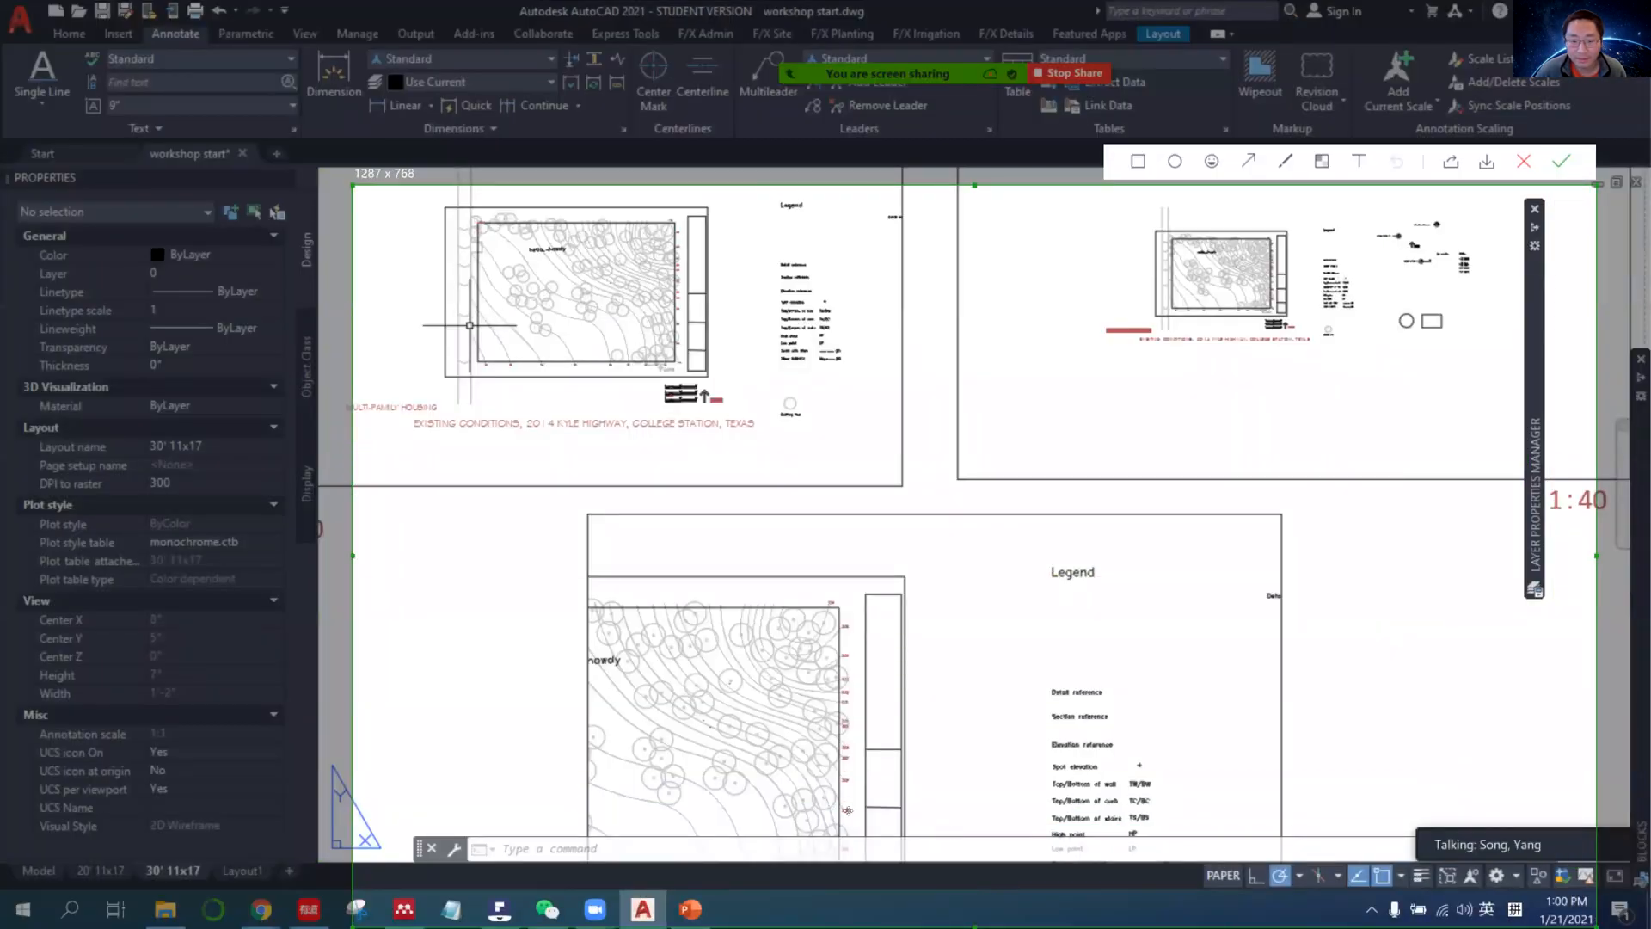
{"action": "left_click_drag", "start_coordinate": [973, 285], "coordinate": [919, 203]}
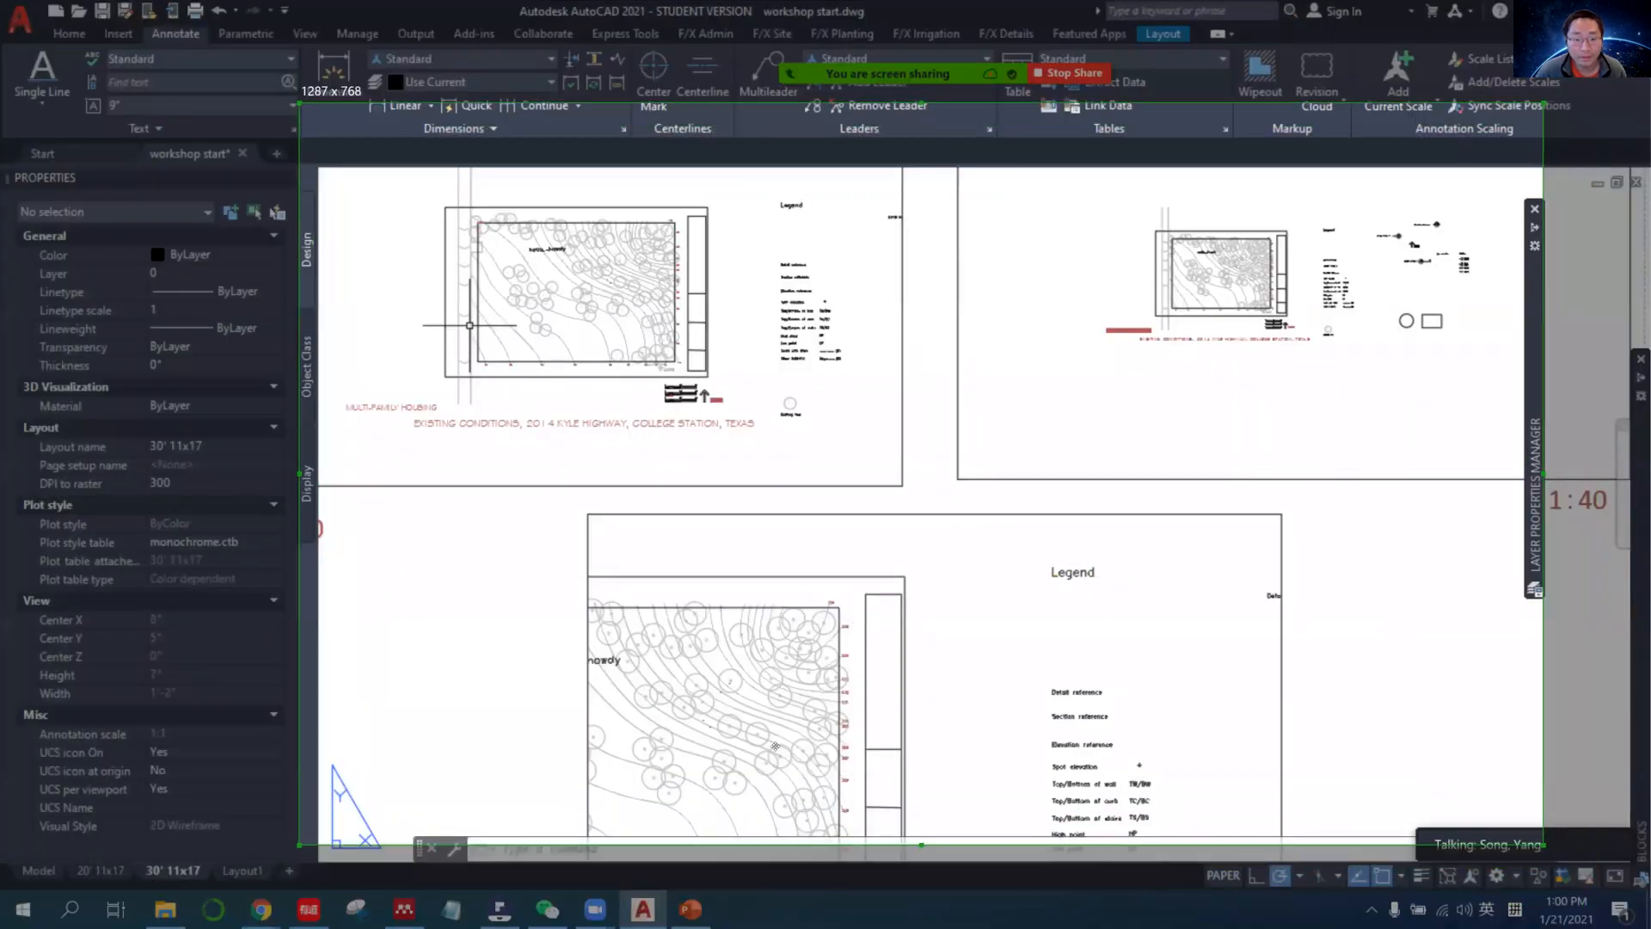
{"action": "left_click_drag", "start_coordinate": [817, 185], "coordinate": [804, 180]}
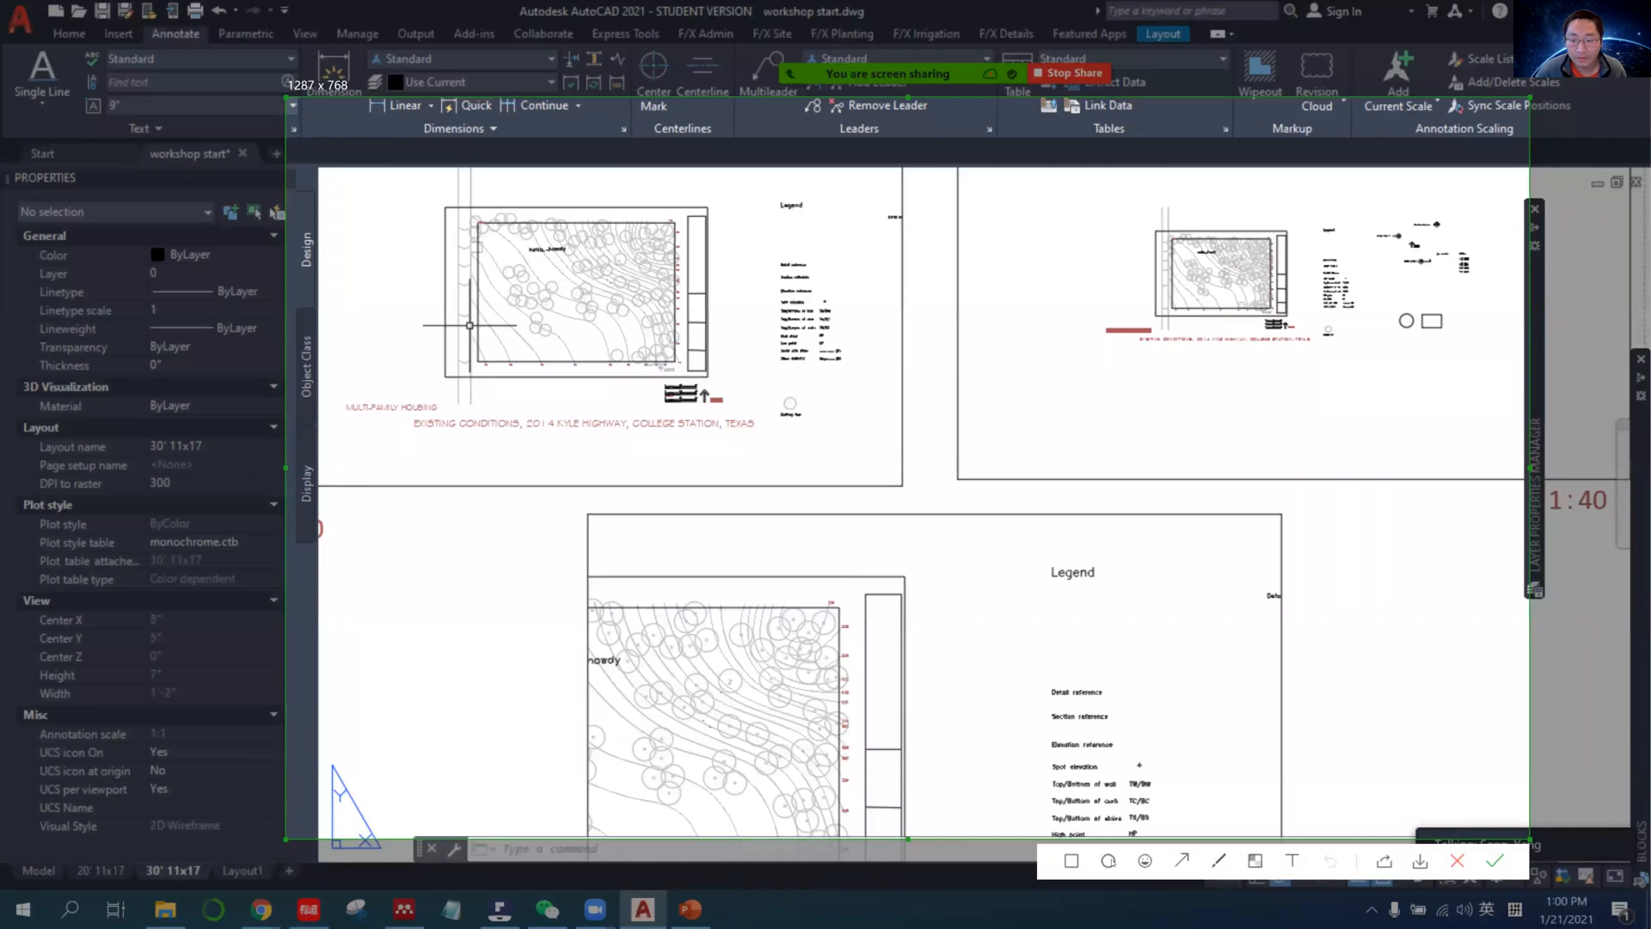
{"action": "left_click", "coordinate": [1215, 862]}
{"action": "left_click_drag", "start_coordinate": [616, 620], "coordinate": [587, 597]}
{"action": "left_click_drag", "start_coordinate": [680, 244], "coordinate": [679, 227]}
{"action": "left_click_drag", "start_coordinate": [1246, 260], "coordinate": [1114, 249]}
{"action": "left_click_drag", "start_coordinate": [623, 670], "coordinate": [581, 668]}
{"action": "left_click_drag", "start_coordinate": [573, 258], "coordinate": [548, 251]}
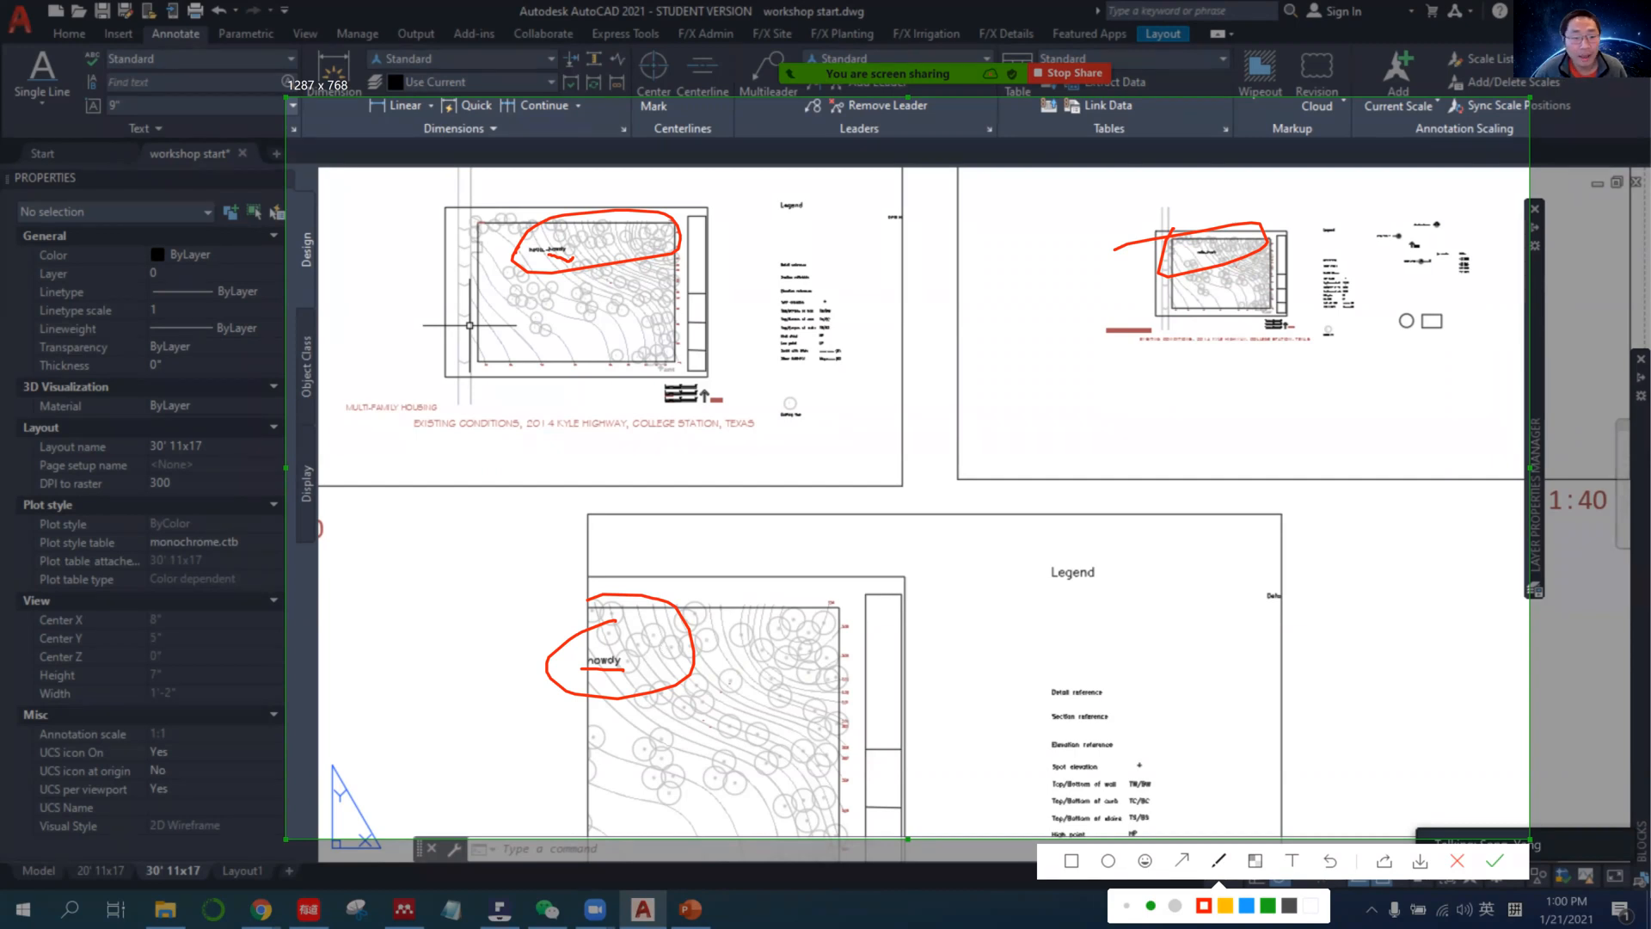
{"action": "key", "text": "Escape"}
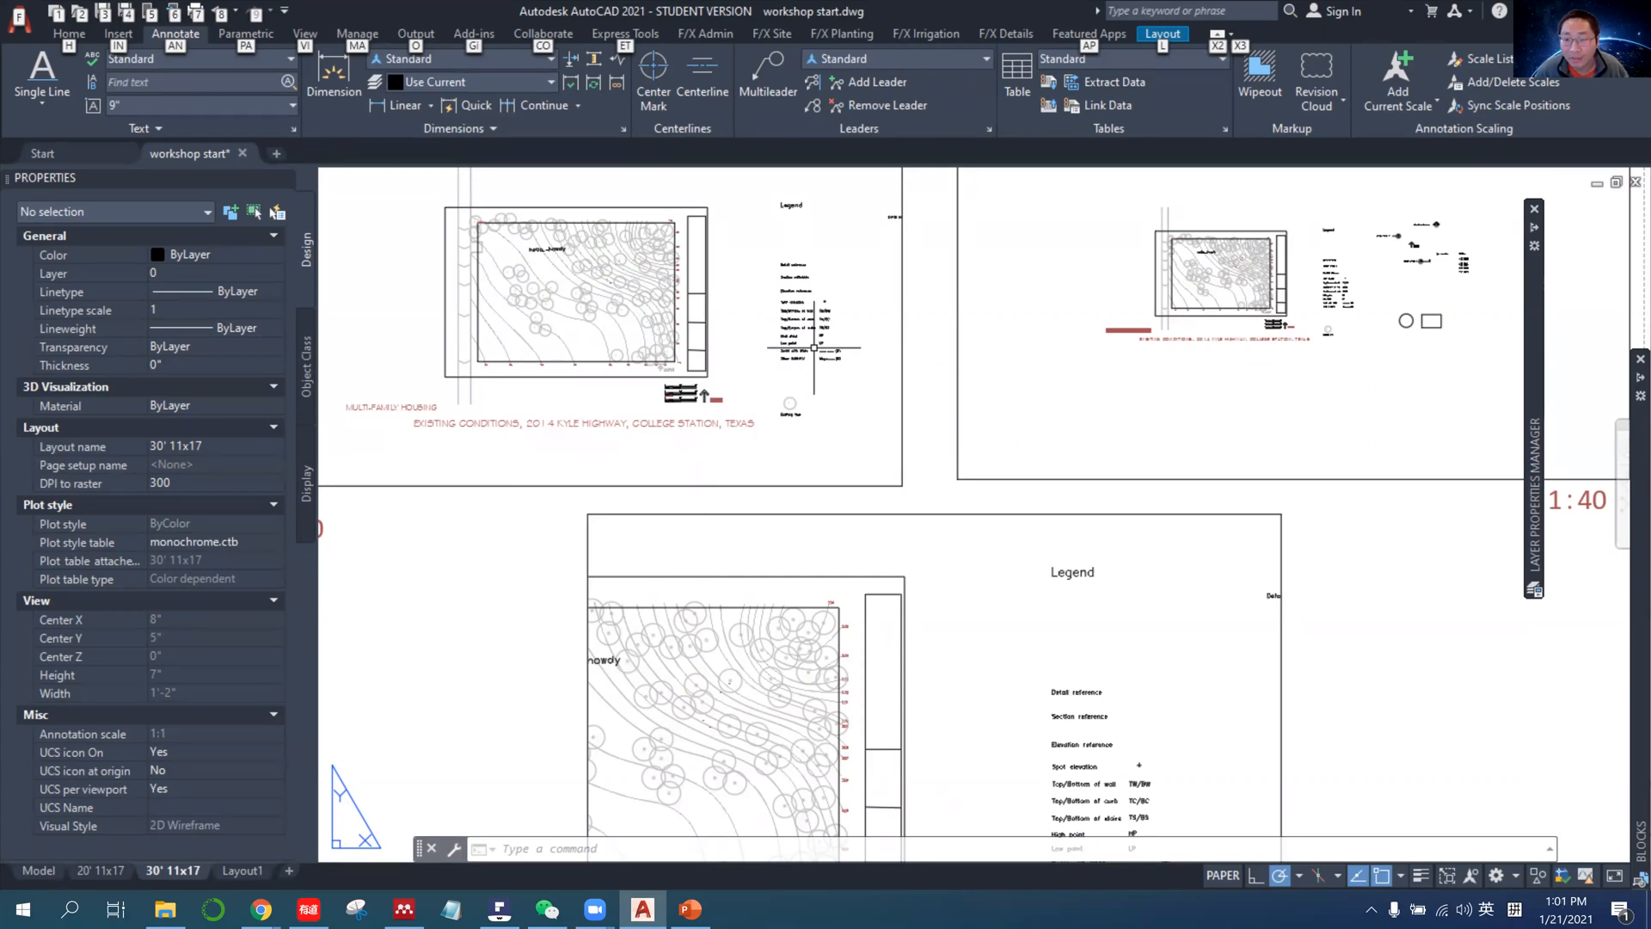
Switch to Chrome and find the printed text size requirement on the EX #1: Title Block and Symbology assignment page.
{"action": "left_click", "coordinate": [261, 909]}
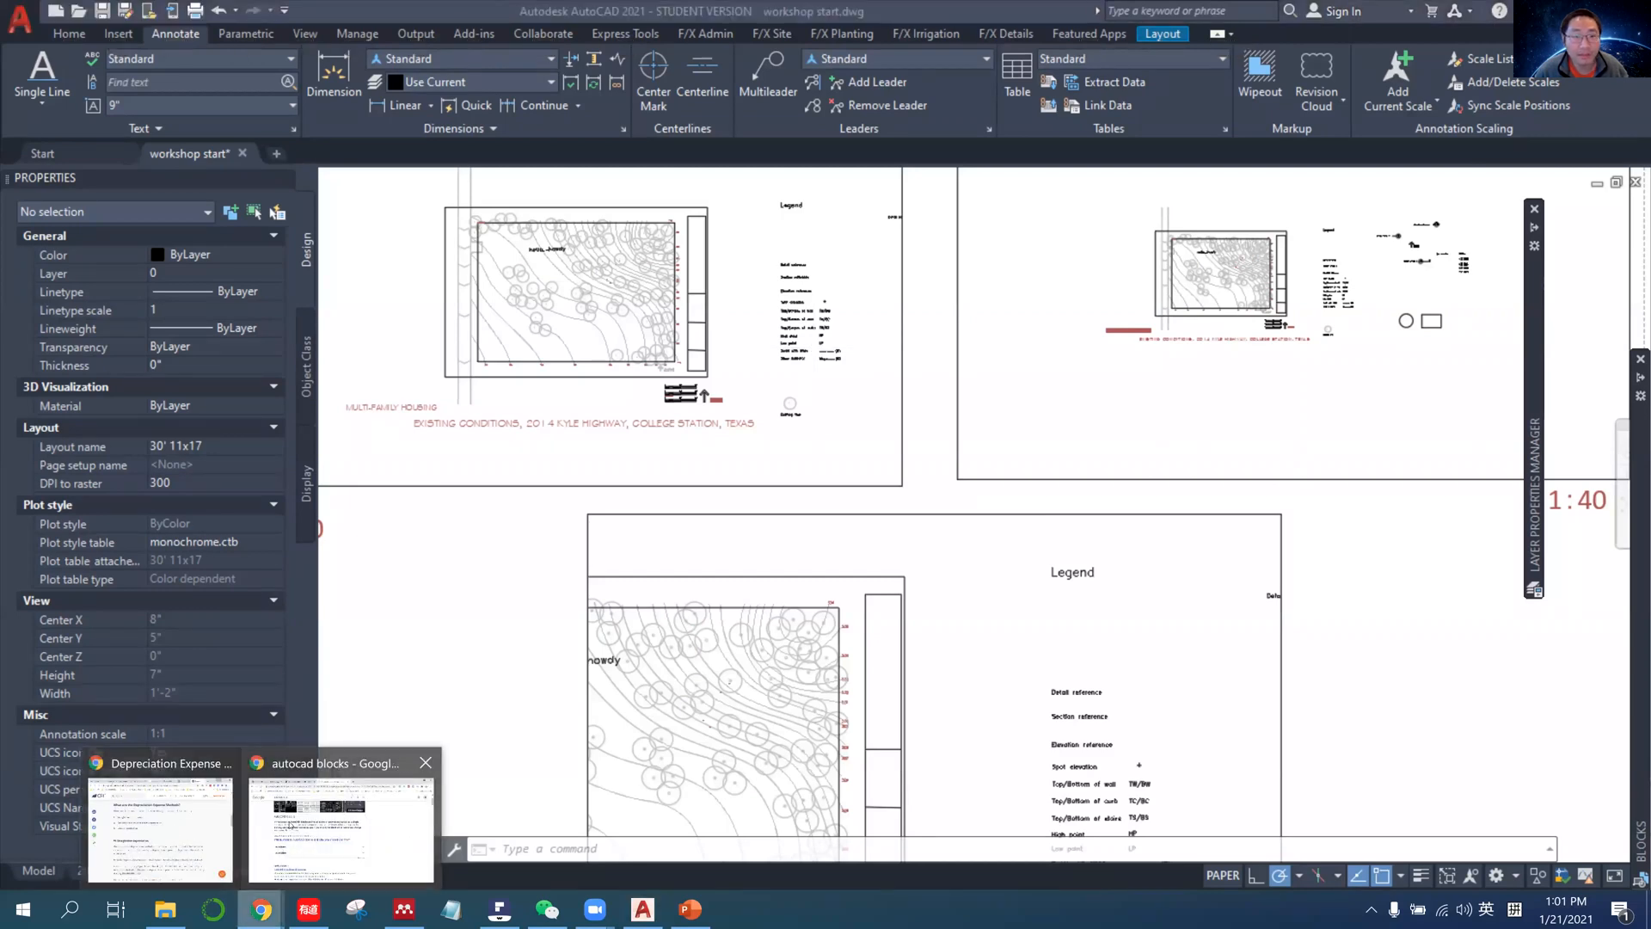
{"action": "left_click", "coordinate": [290, 802]}
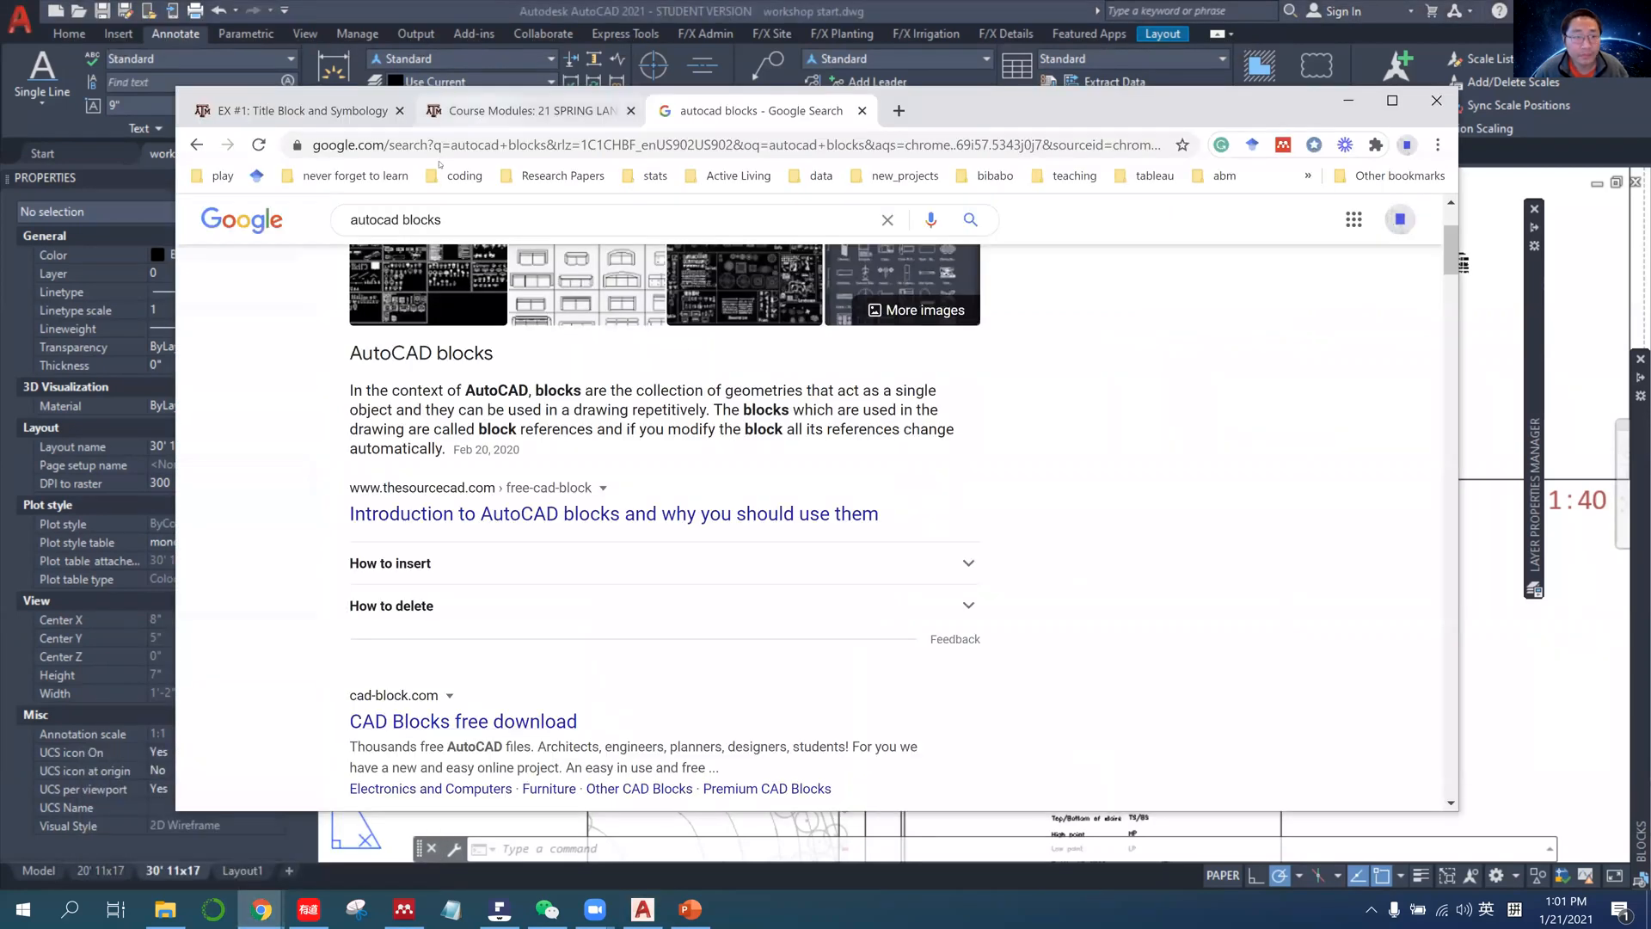
{"action": "left_click", "coordinate": [526, 110]}
{"action": "left_click", "coordinate": [301, 110]}
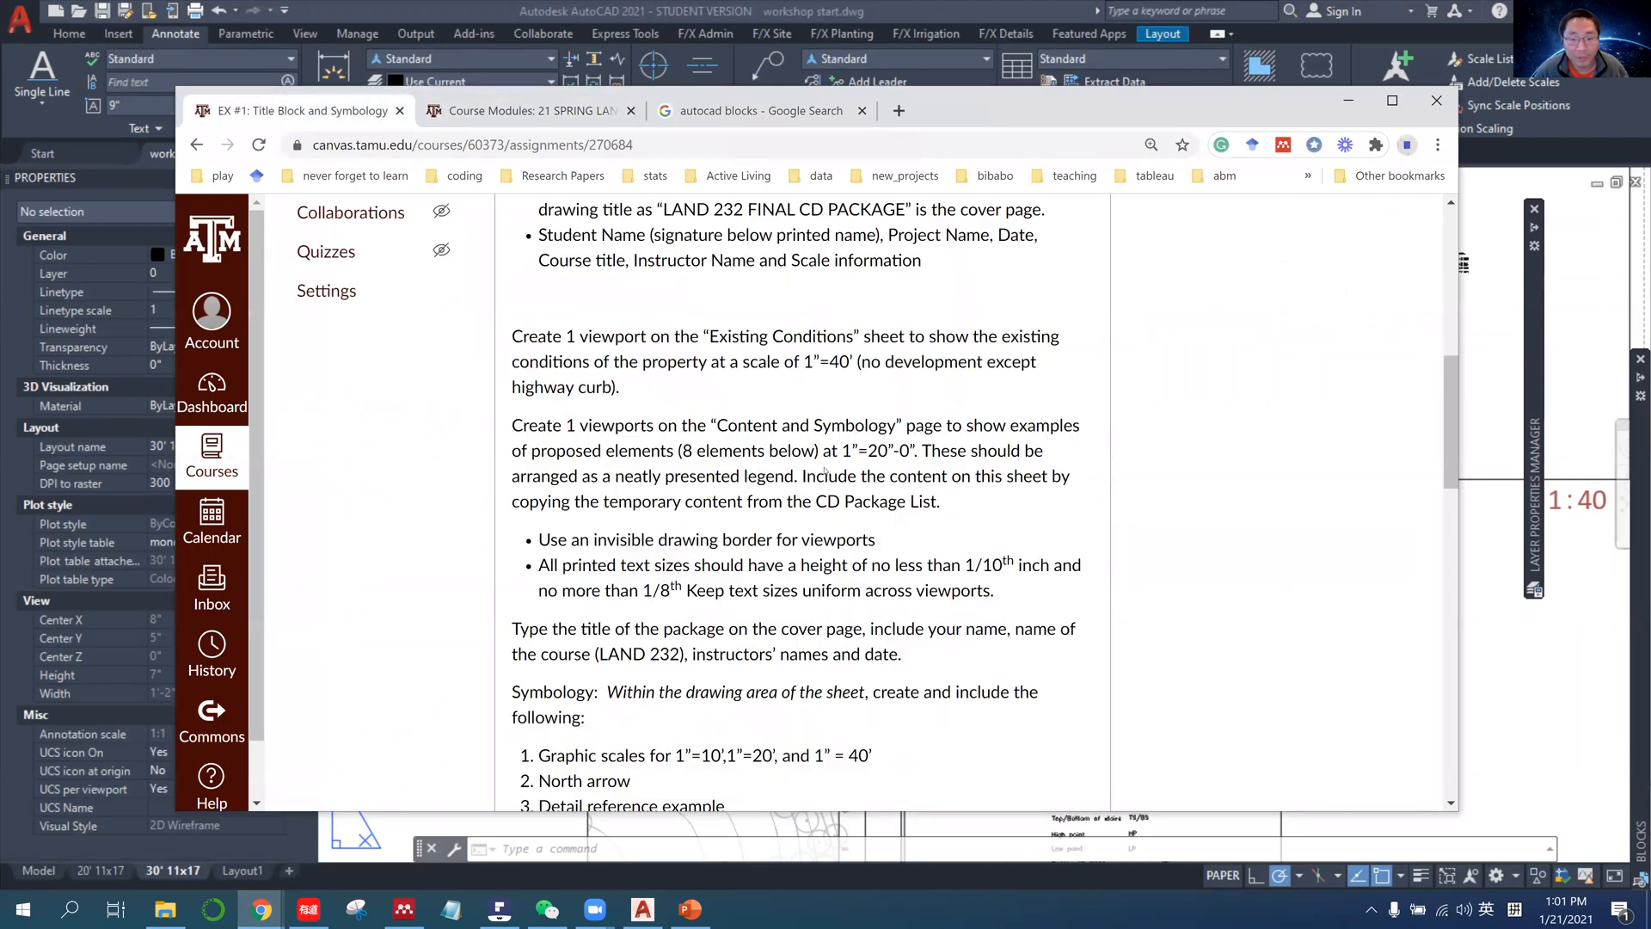
{"action": "scroll", "coordinate": [824, 471], "scroll_direction": "down", "scroll_amount": 3}
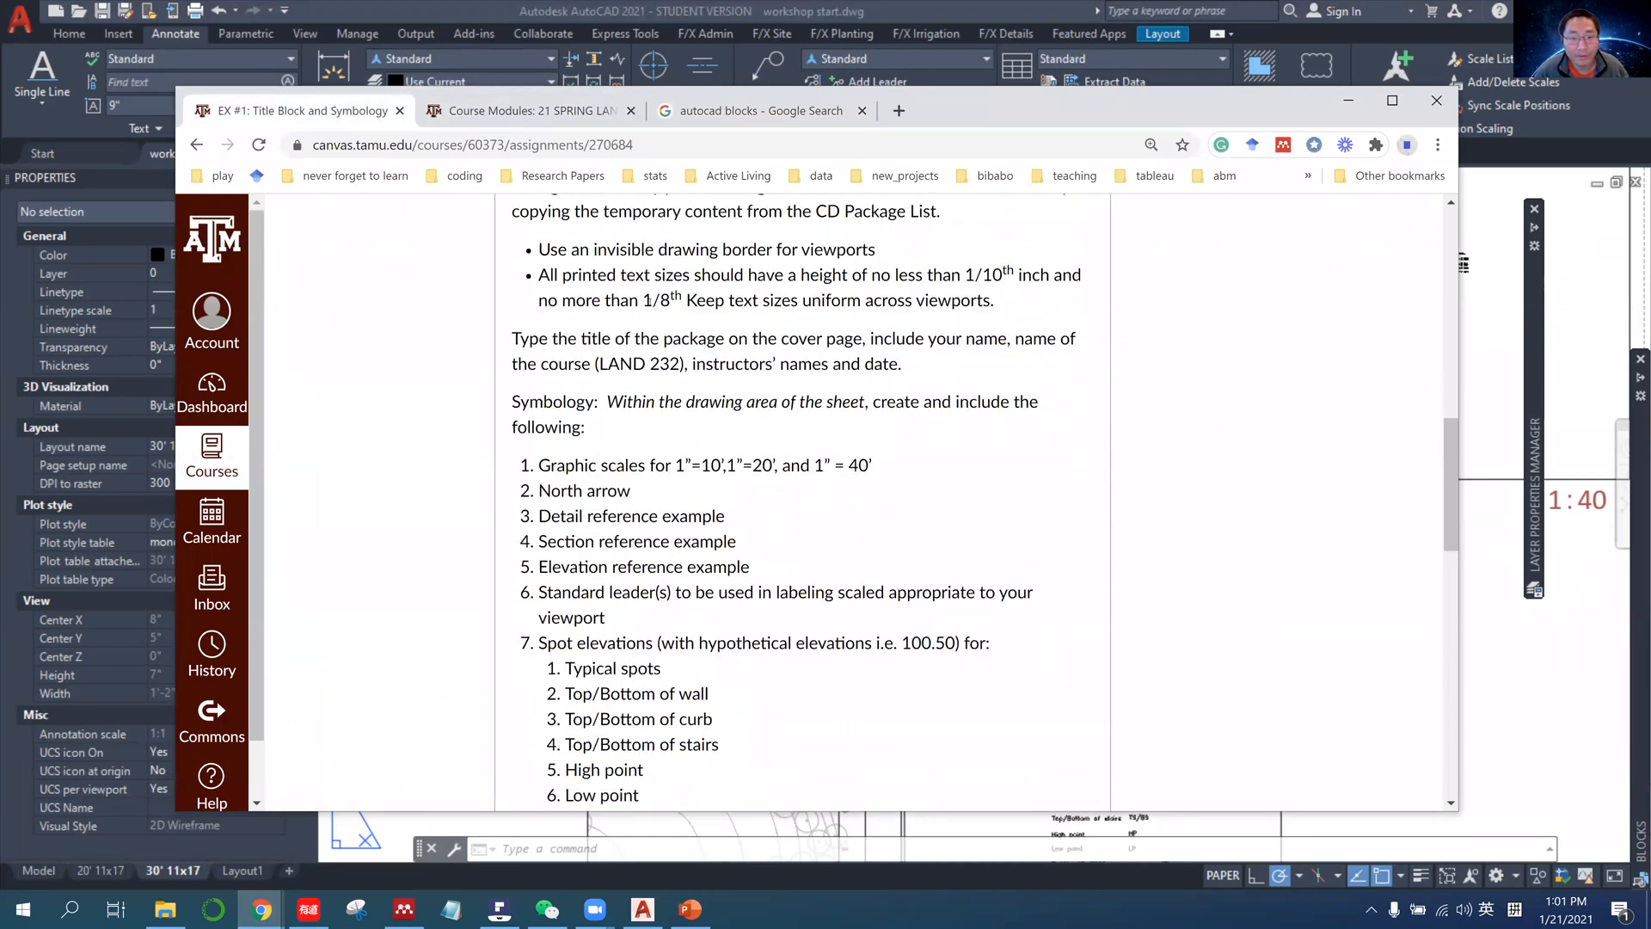
Highlight the assignment's printed text height rule of 1/10 to 1/8 inch while reading it, and return to AutoCAD.
{"action": "left_click_drag", "start_coordinate": [625, 275], "coordinate": [1023, 301]}
{"action": "left_click", "coordinate": [970, 275]}
{"action": "left_click", "coordinate": [983, 277]}
{"action": "left_click", "coordinate": [638, 303]}
{"action": "left_click_drag", "start_coordinate": [577, 302], "coordinate": [698, 277]}
{"action": "left_click", "coordinate": [699, 277]}
{"action": "left_click_drag", "start_coordinate": [573, 277], "coordinate": [753, 301]}
{"action": "scroll", "coordinate": [913, 301], "scroll_direction": "up", "scroll_amount": 1}
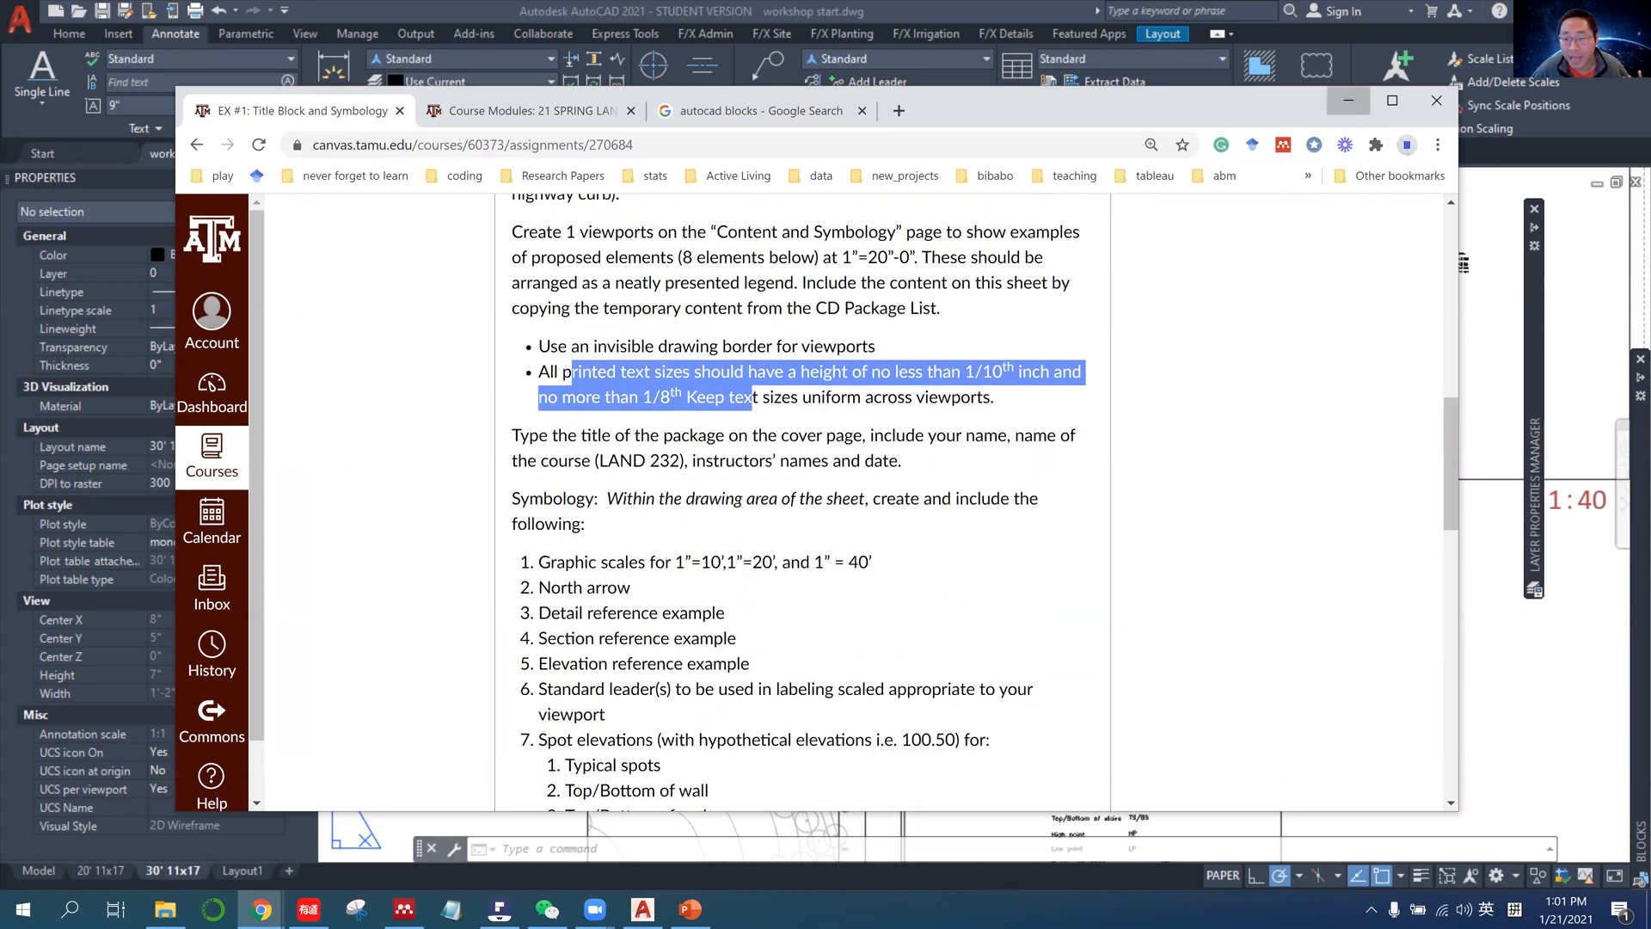
{"action": "left_click", "coordinate": [1352, 100]}
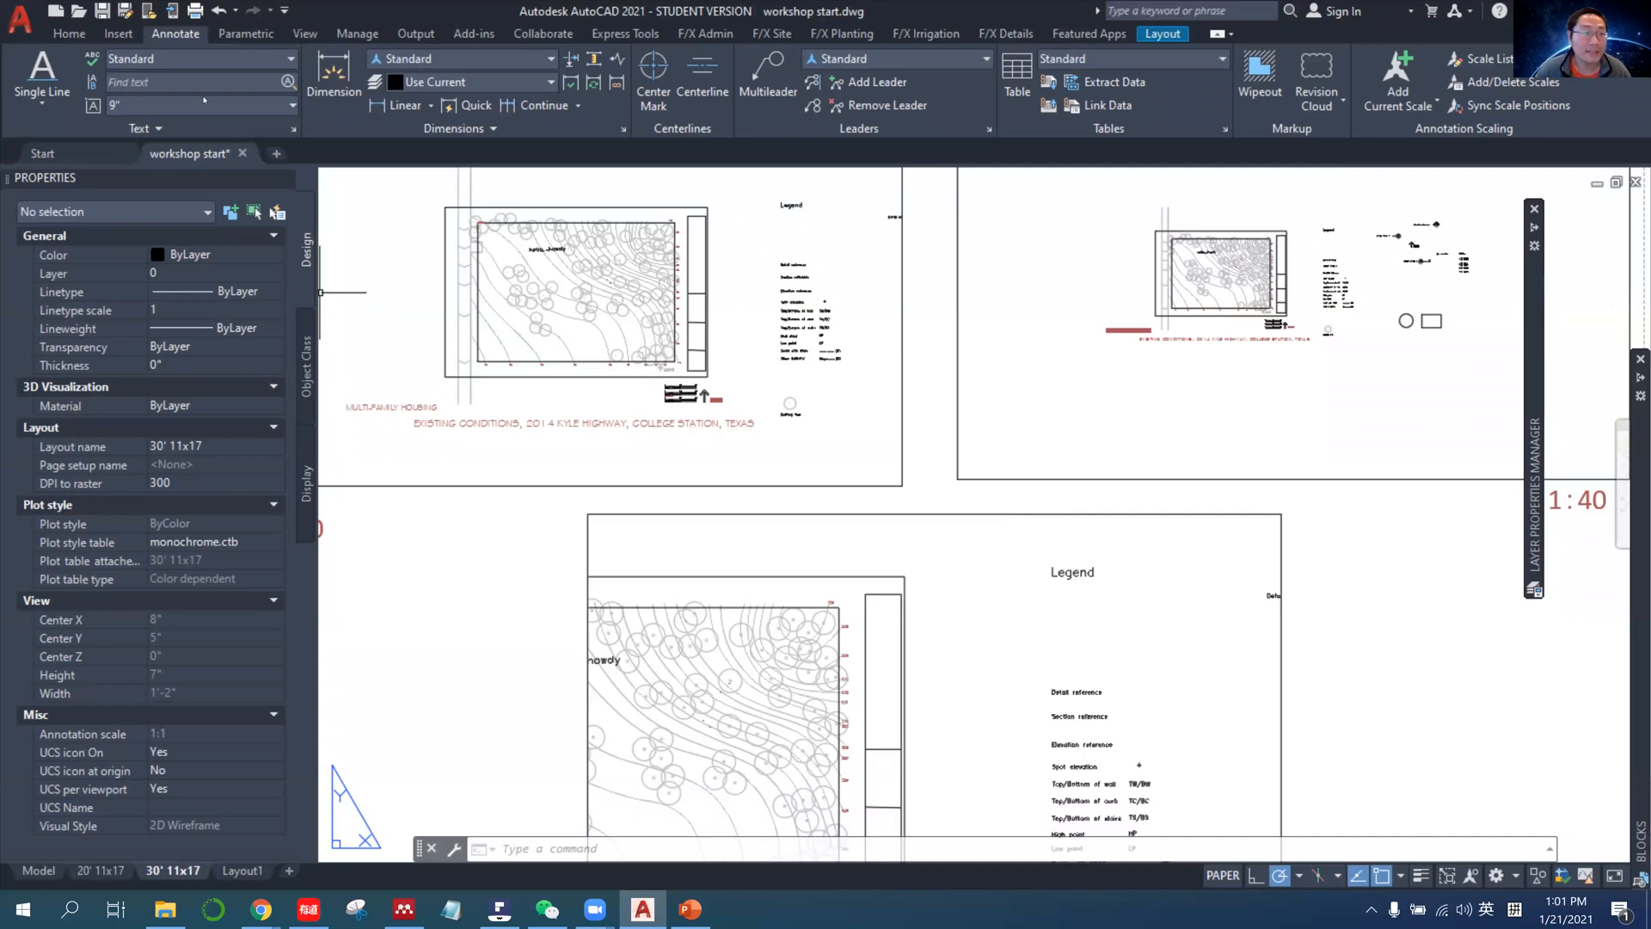
Apply the Annotative text style to the hello.....howdy text in model space.
{"action": "left_click", "coordinate": [38, 872]}
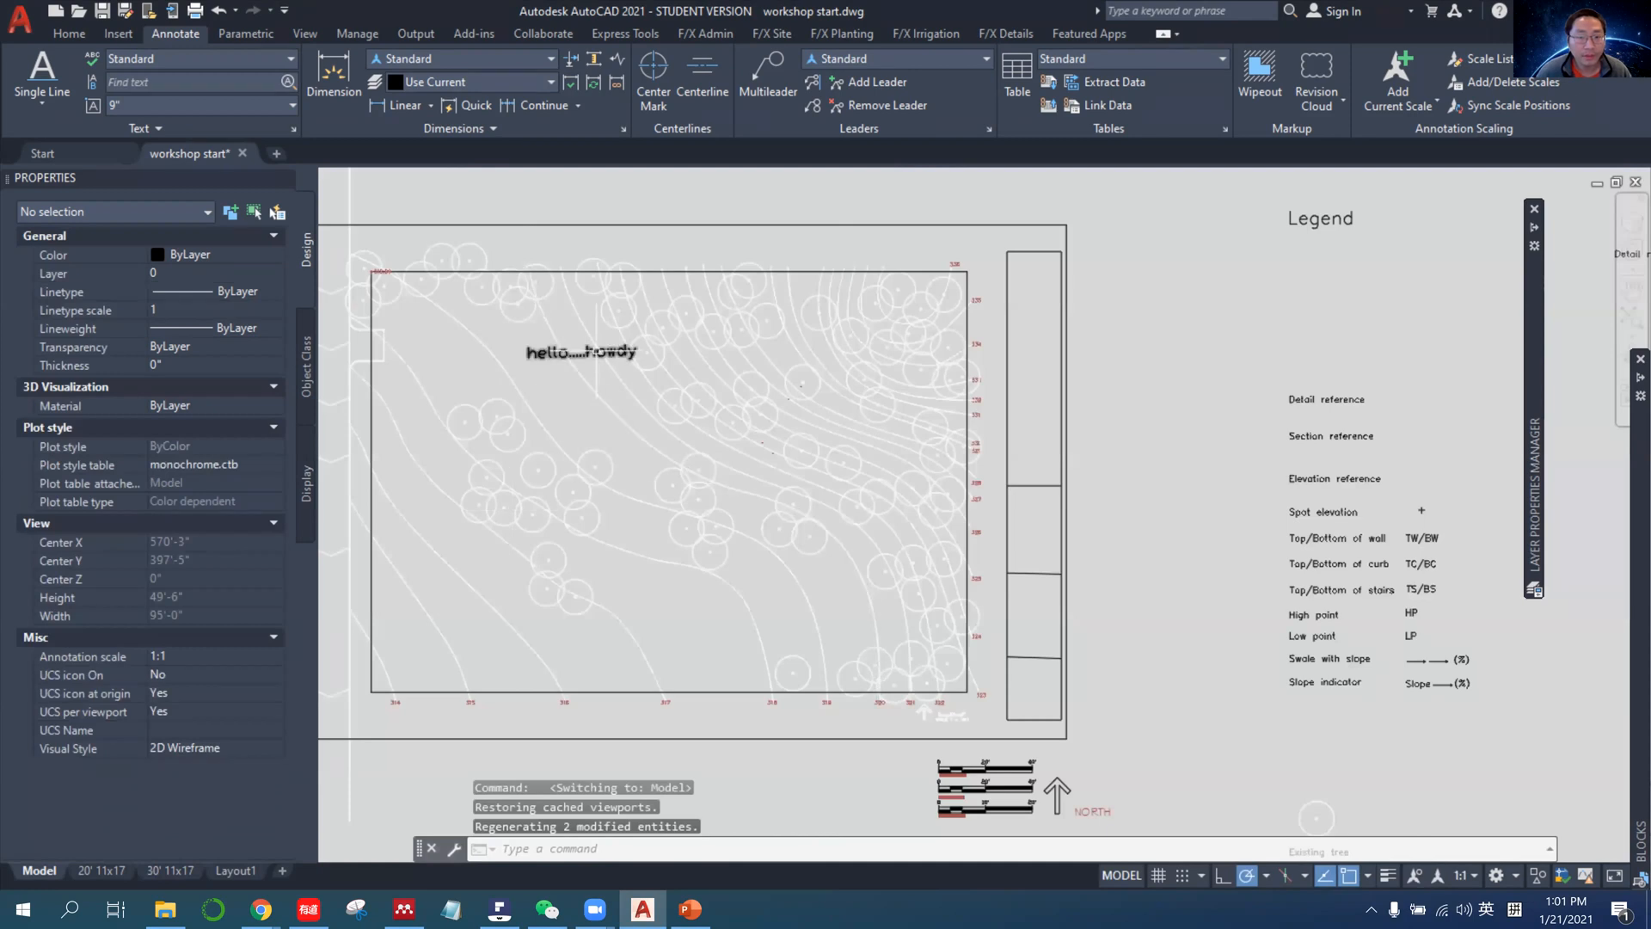
{"action": "left_click", "coordinate": [581, 351]}
{"action": "left_click", "coordinate": [198, 58]}
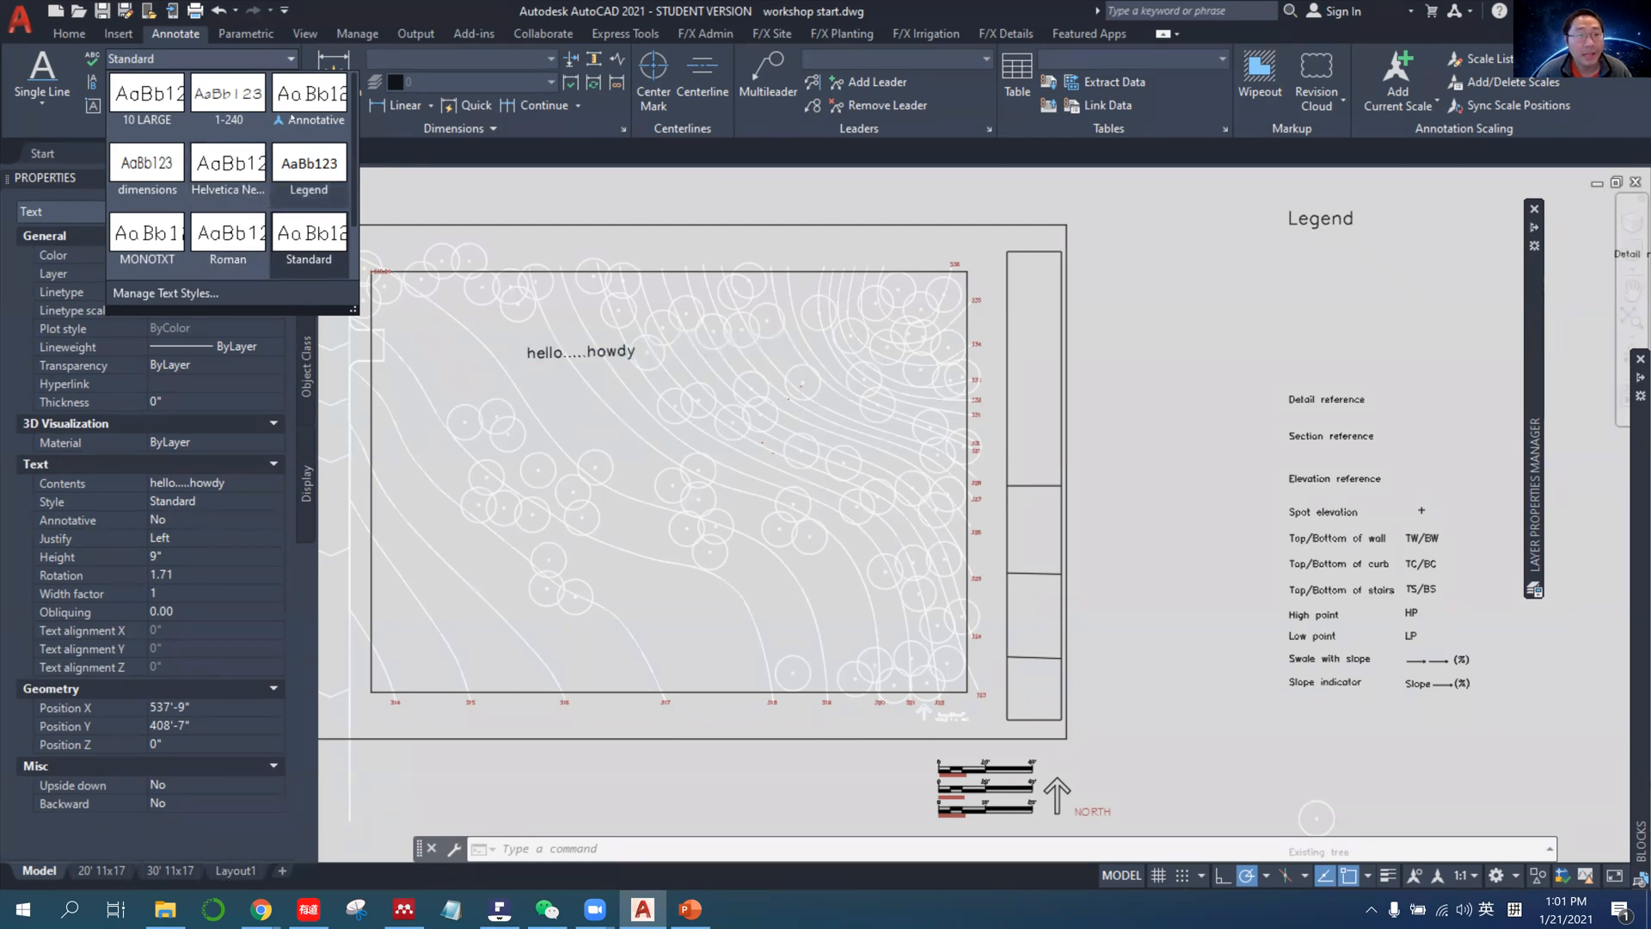
{"action": "left_click", "coordinate": [294, 112]}
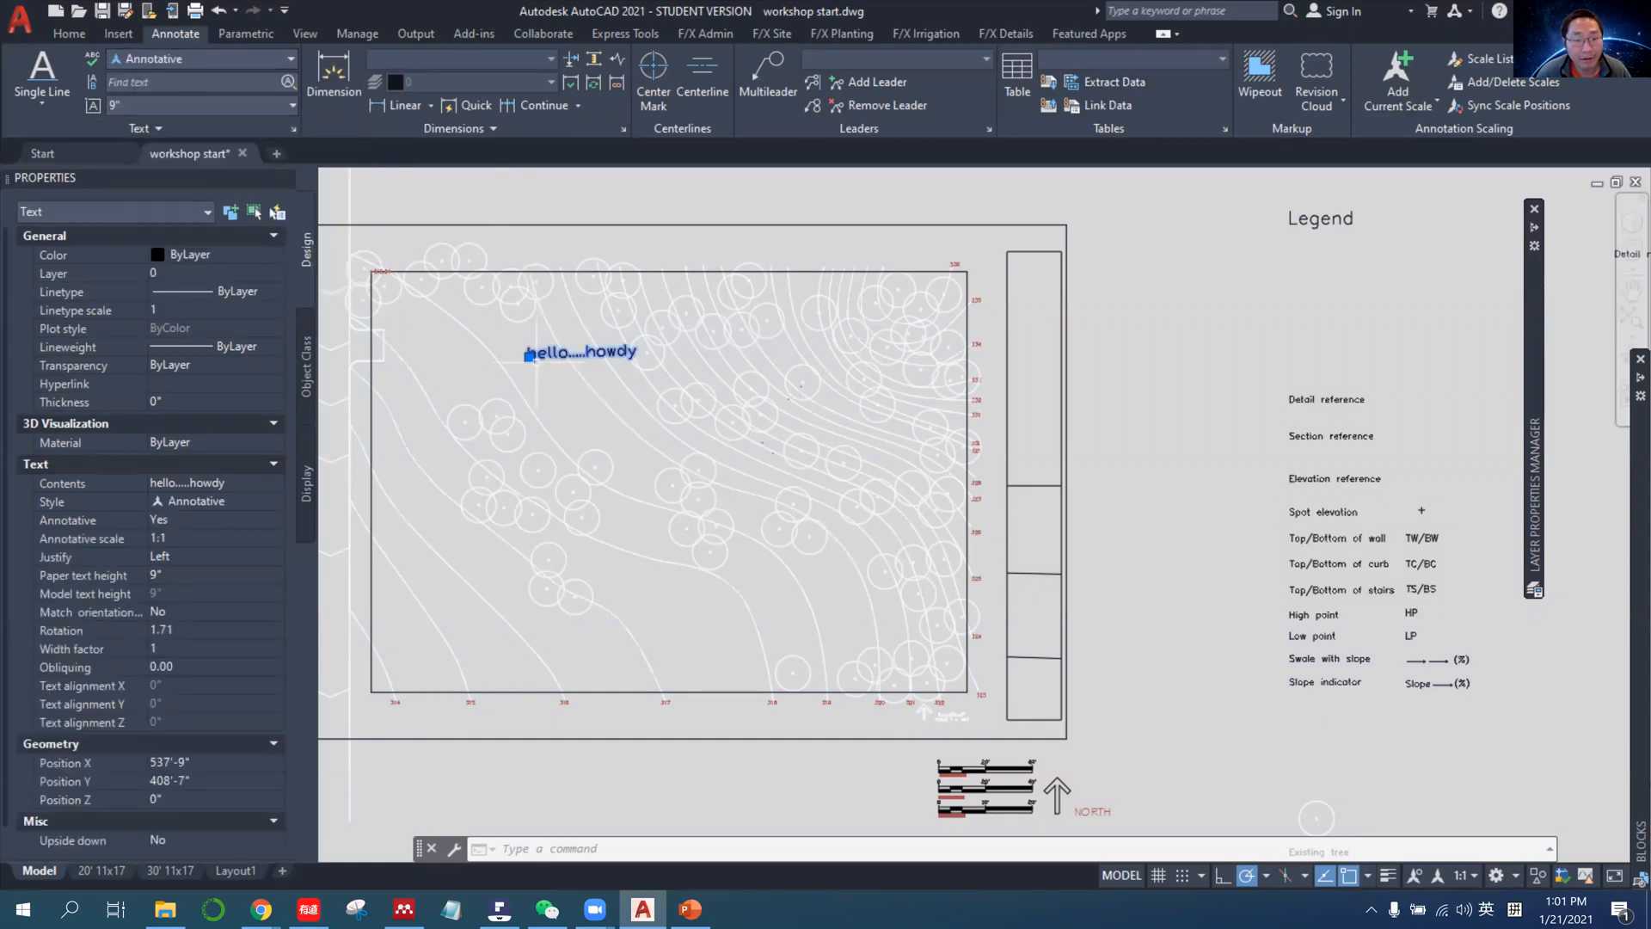
Move the hello.....howdy text straight down by about 2'-5" and clear the selection.
{"action": "left_click", "coordinate": [530, 356]}
{"action": "left_click", "coordinate": [529, 390]}
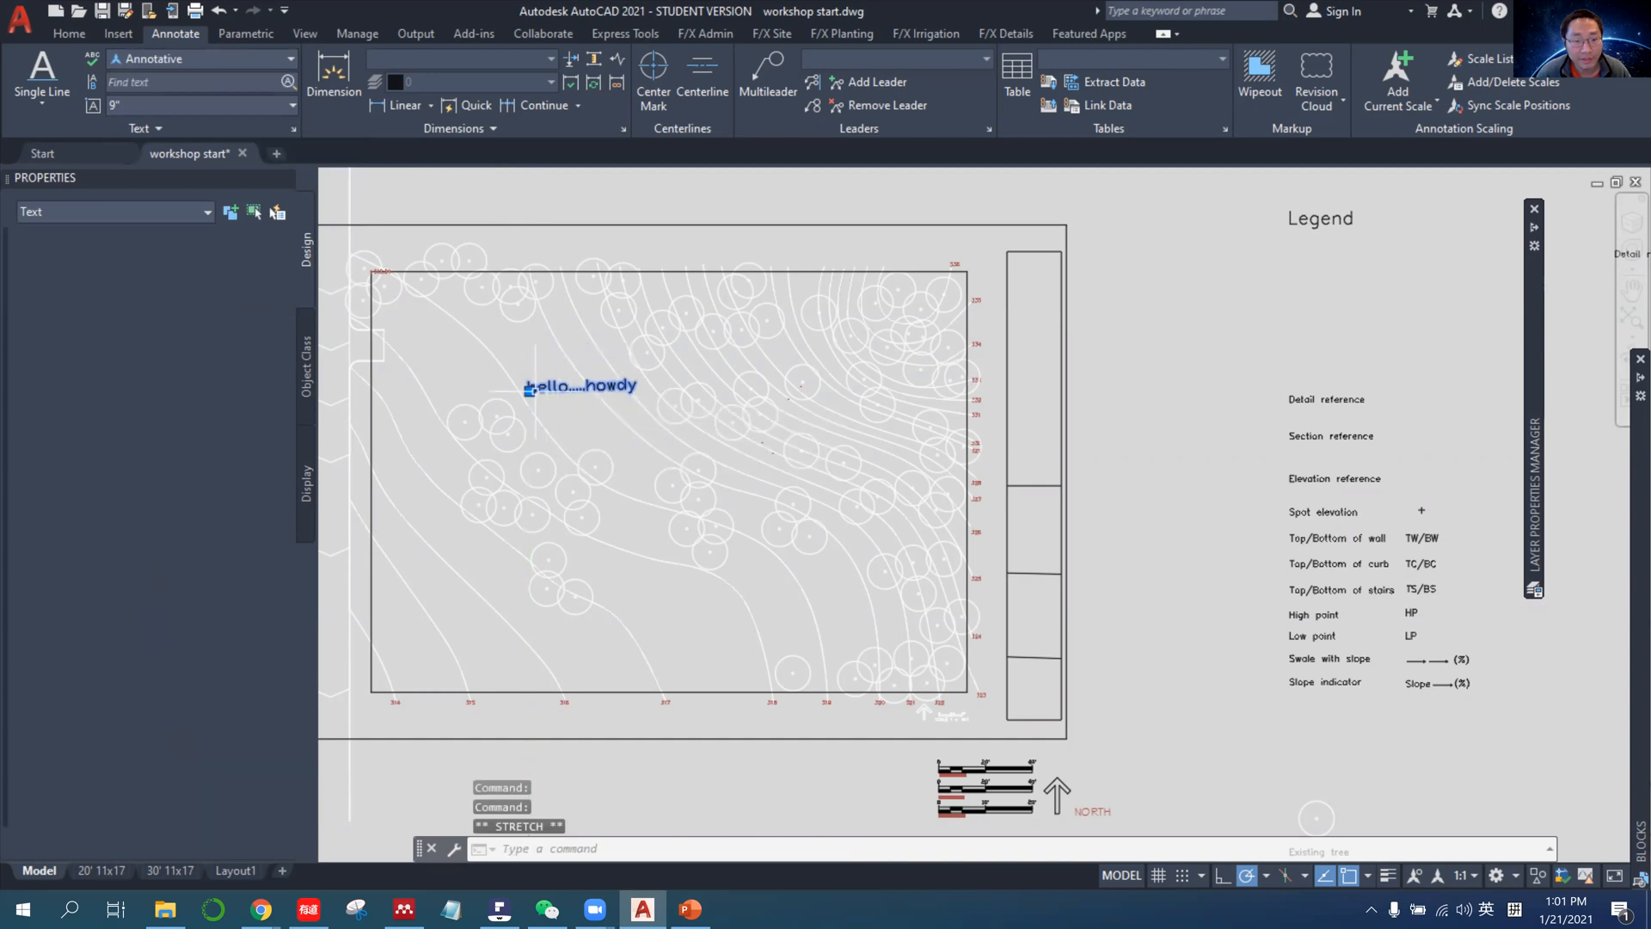
{"action": "key", "text": "Escape"}
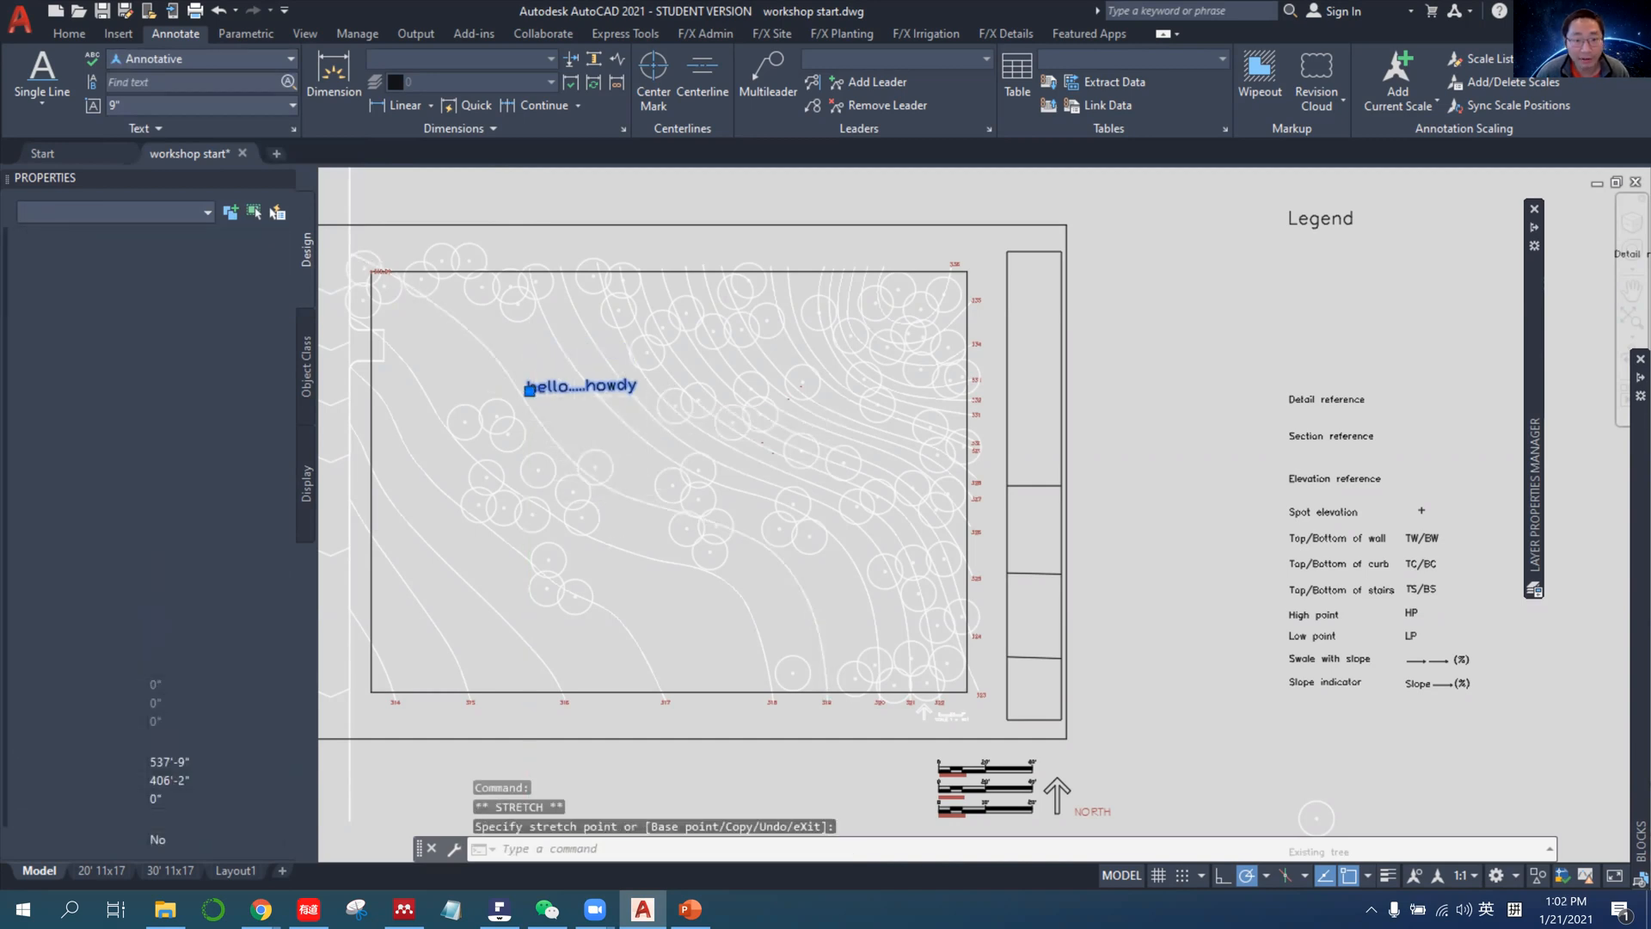
Check how the annotative text displays in the viewports of the 30' 11x17 layout, comparing with the 20' 11x17 layout and model space.
{"action": "left_click", "coordinate": [172, 871]}
{"action": "middle_click_drag", "start_coordinate": [454, 632], "coordinate": [464, 548]}
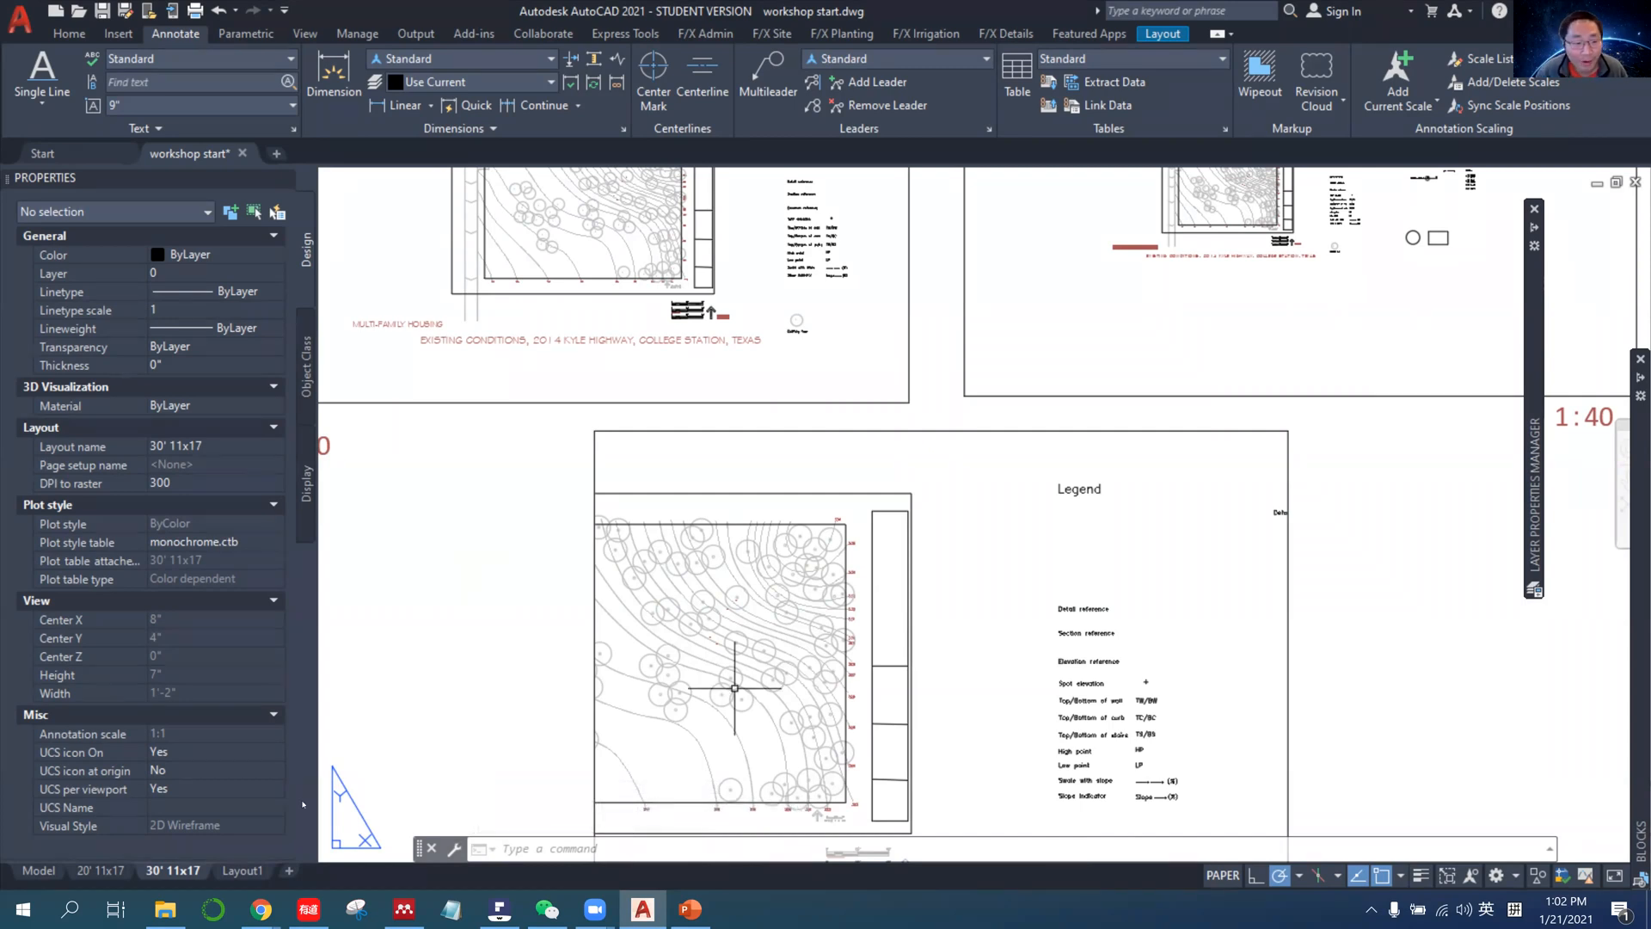
{"action": "left_click", "coordinate": [101, 870]}
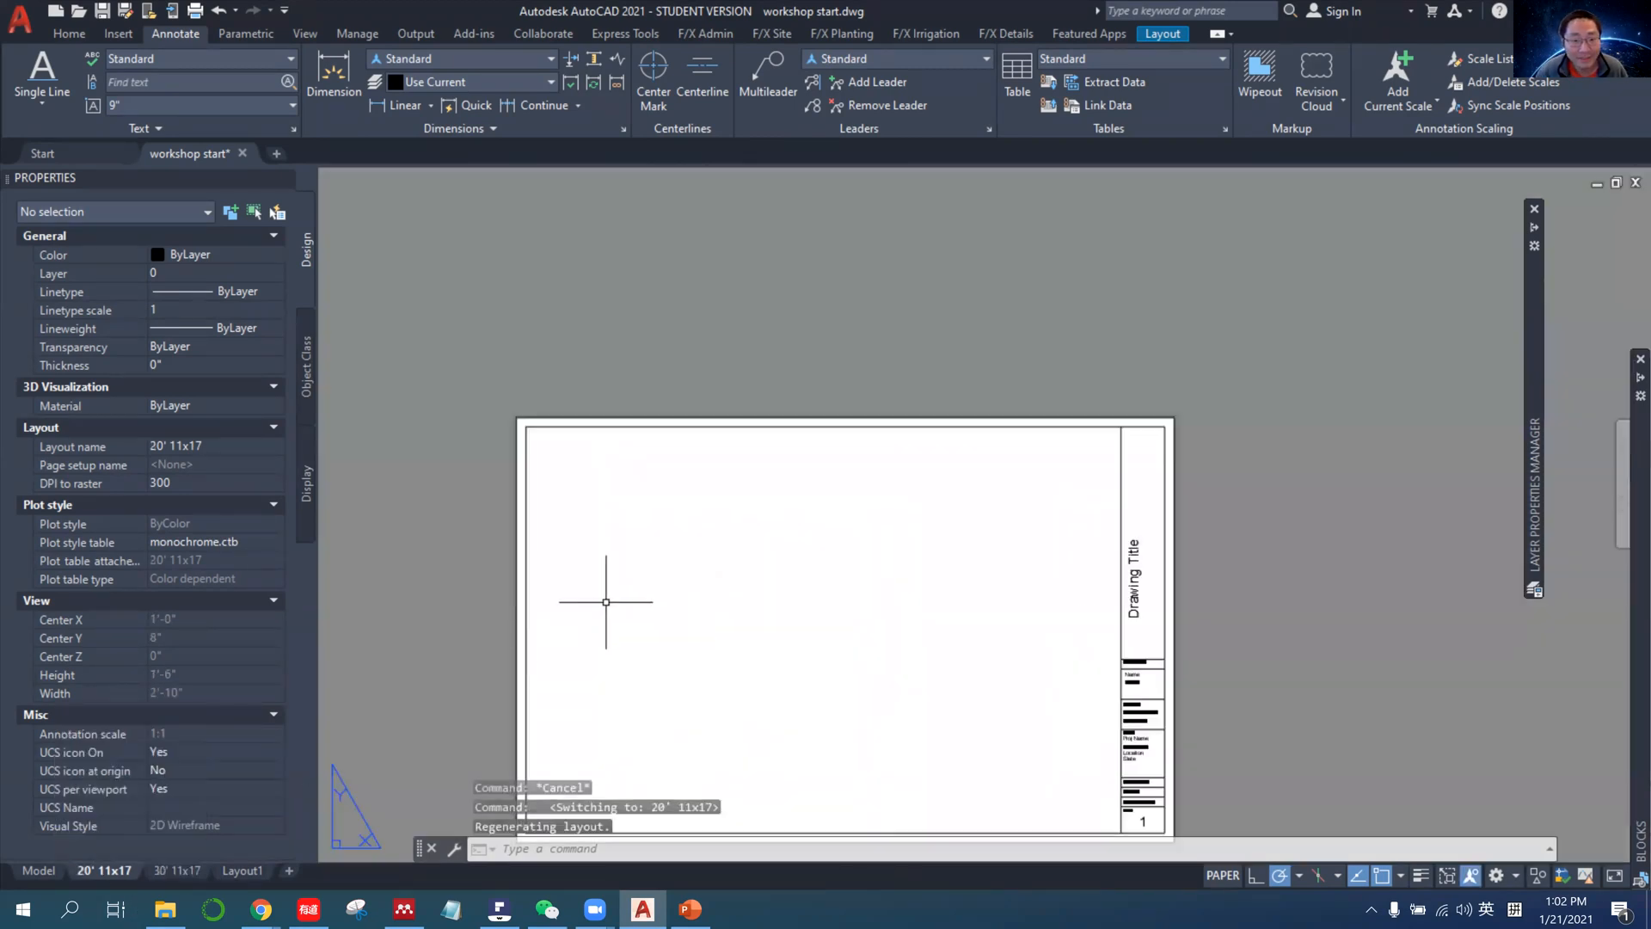
{"action": "left_click", "coordinate": [39, 870]}
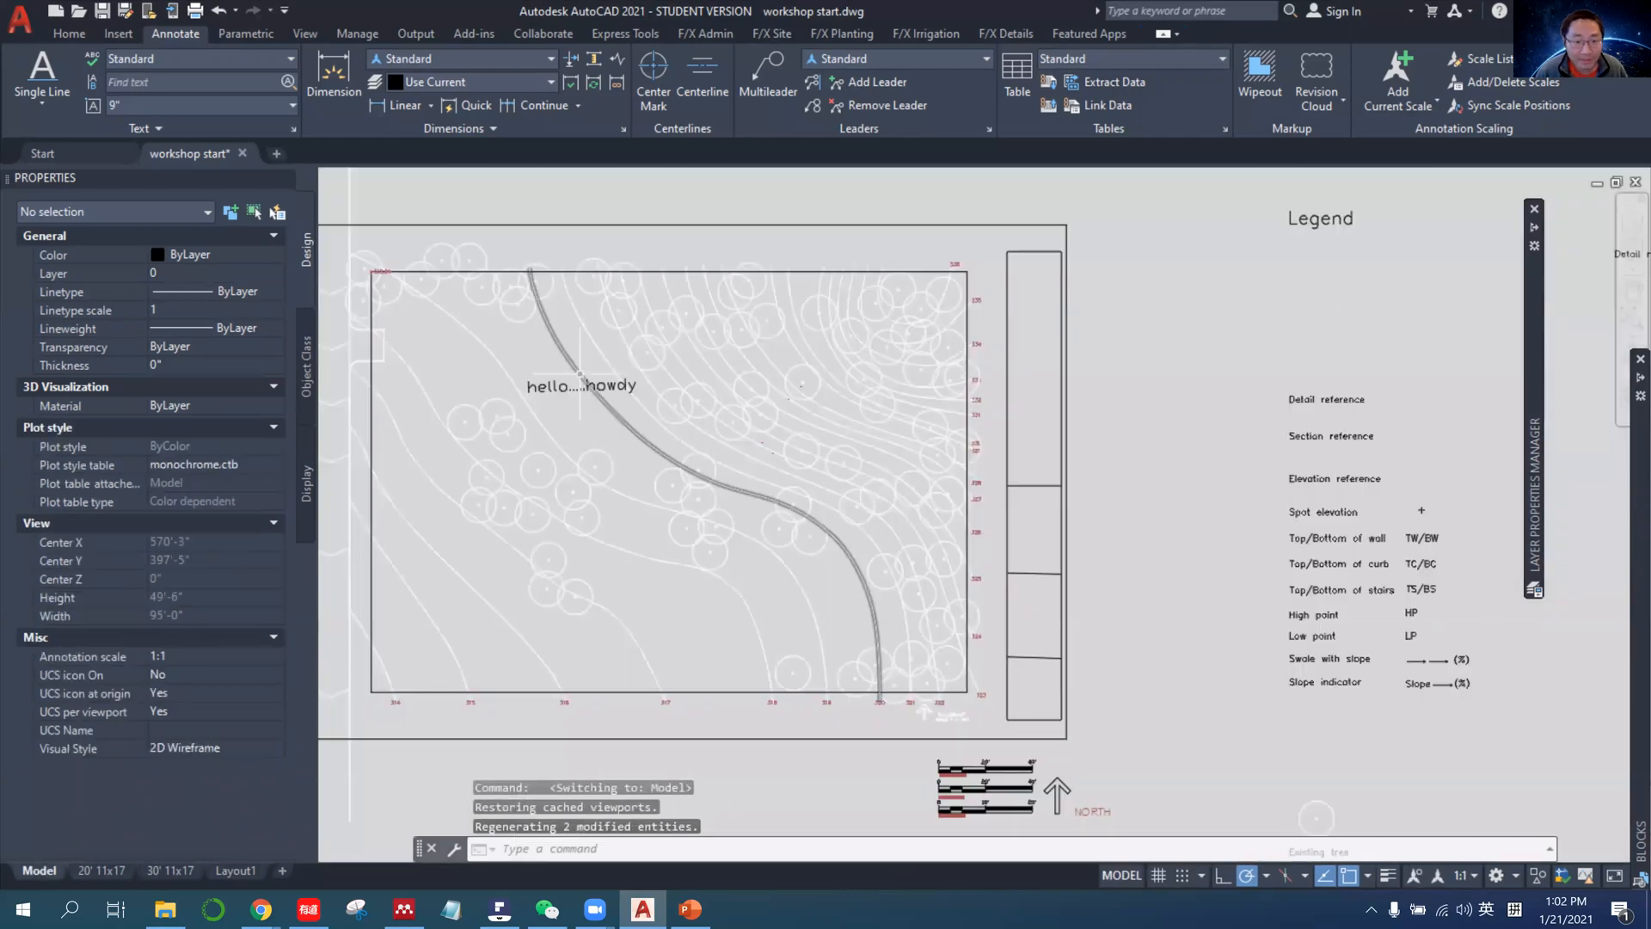
{"action": "left_click", "coordinate": [172, 870]}
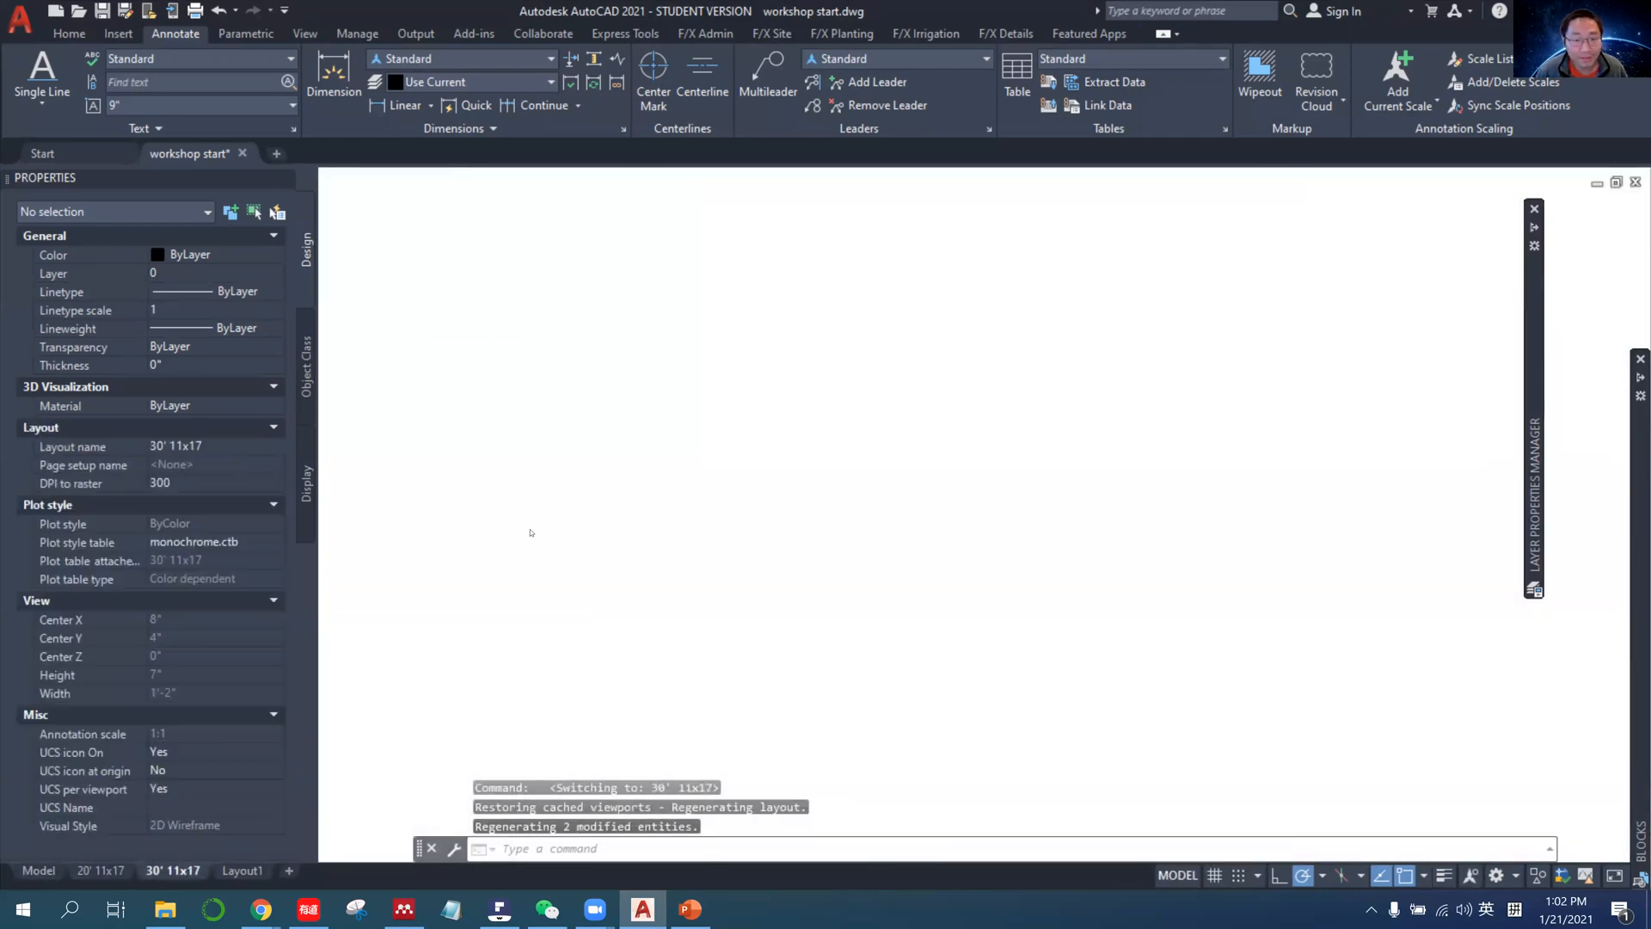
{"action": "scroll", "coordinate": [516, 534], "scroll_direction": "down", "scroll_amount": 3}
{"action": "middle_click_drag", "start_coordinate": [491, 545], "coordinate": [588, 533]}
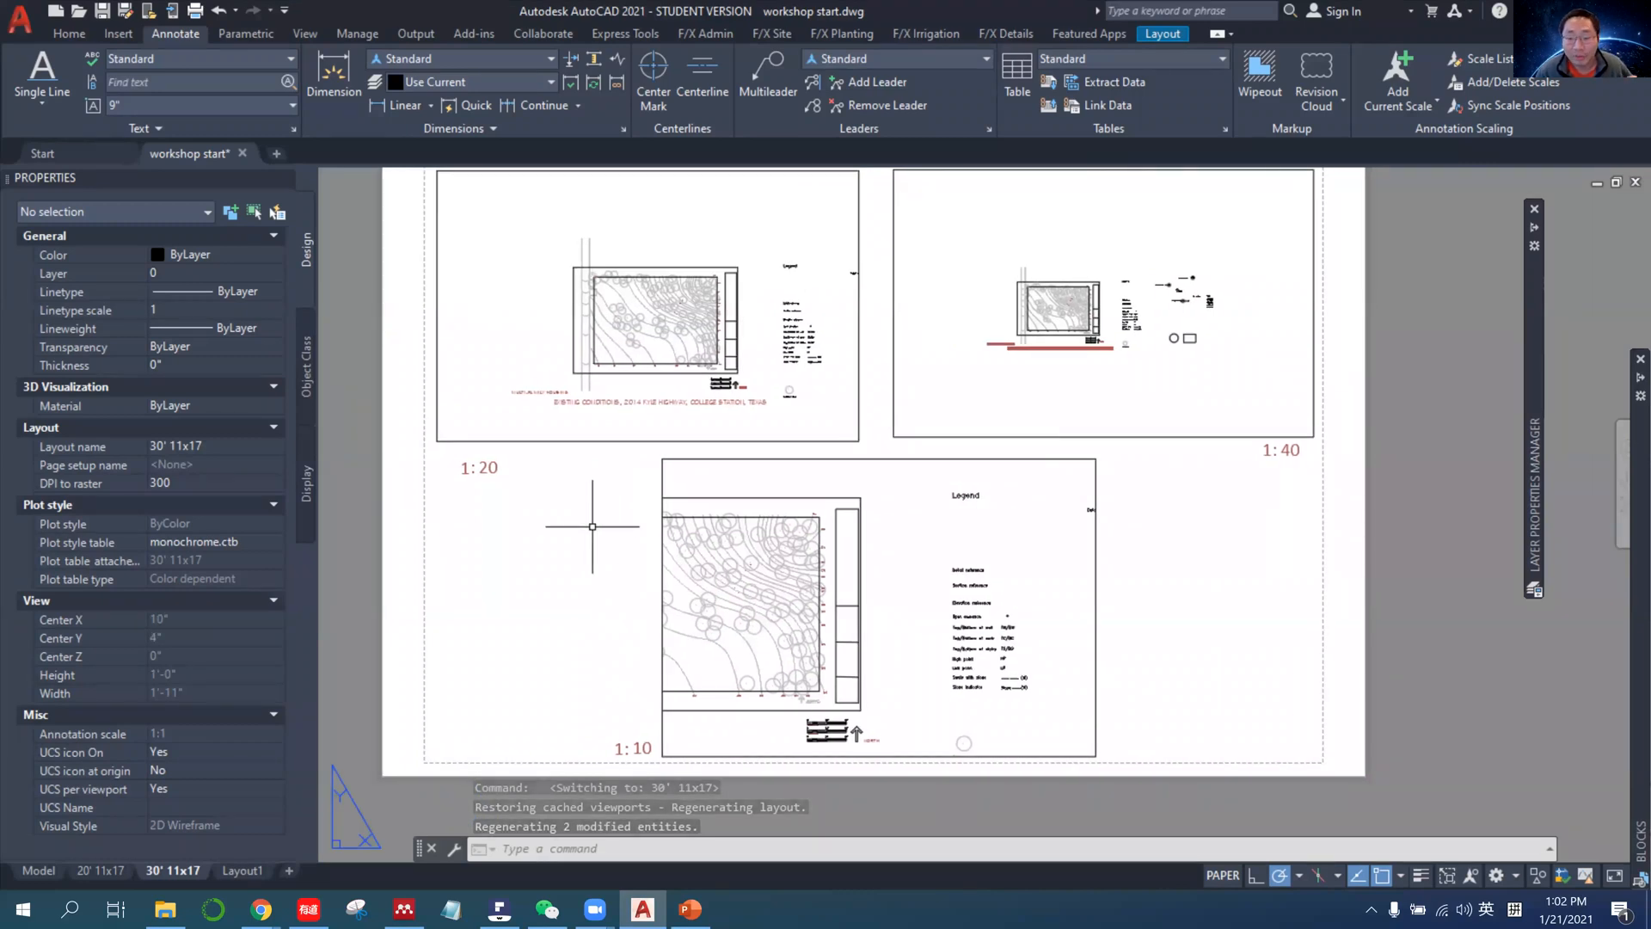
Add the 1" = 20' annotation scale to the hello.....howdy text in model space.
{"action": "left_click", "coordinate": [45, 875]}
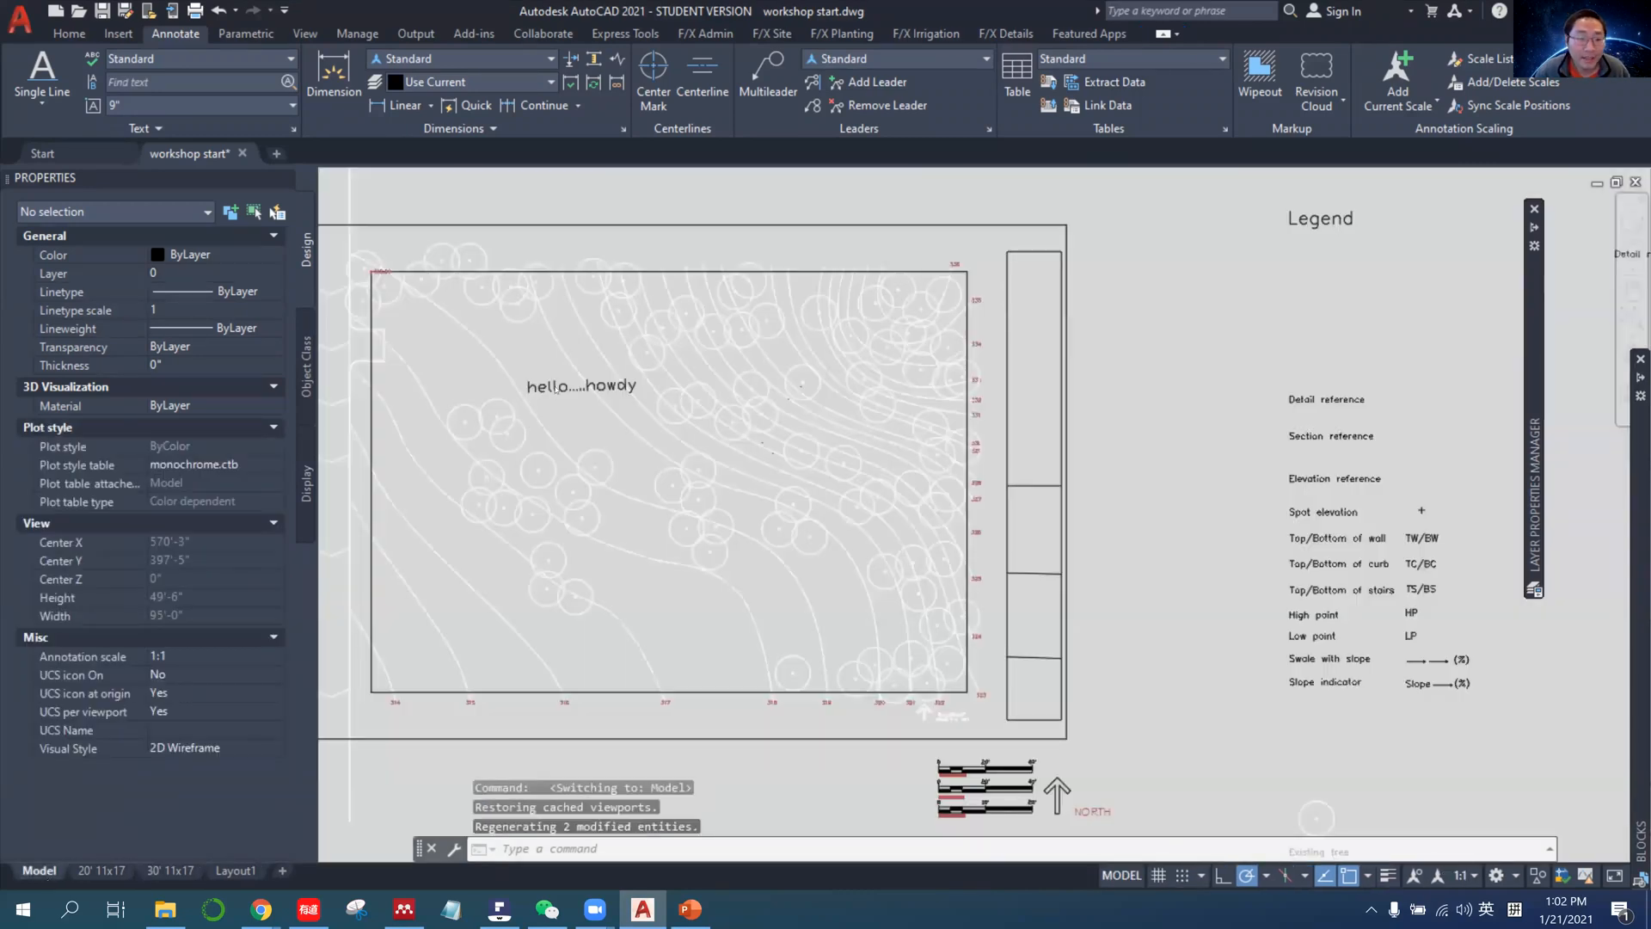
{"action": "left_click", "coordinate": [547, 394]}
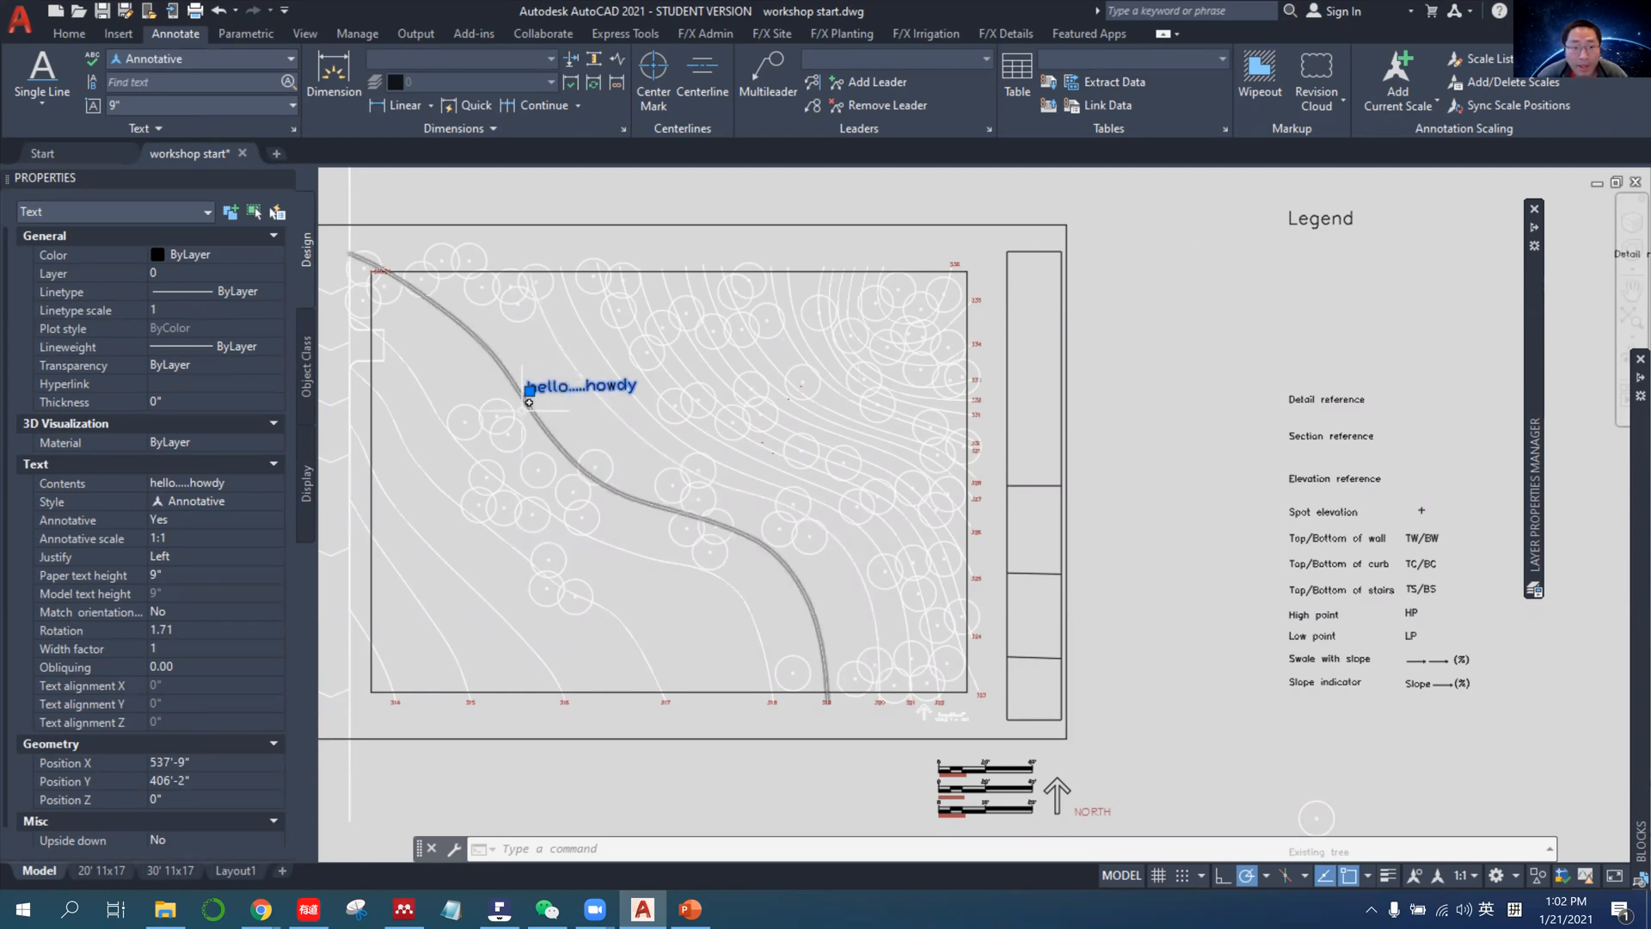
{"action": "left_click", "coordinate": [1506, 85]}
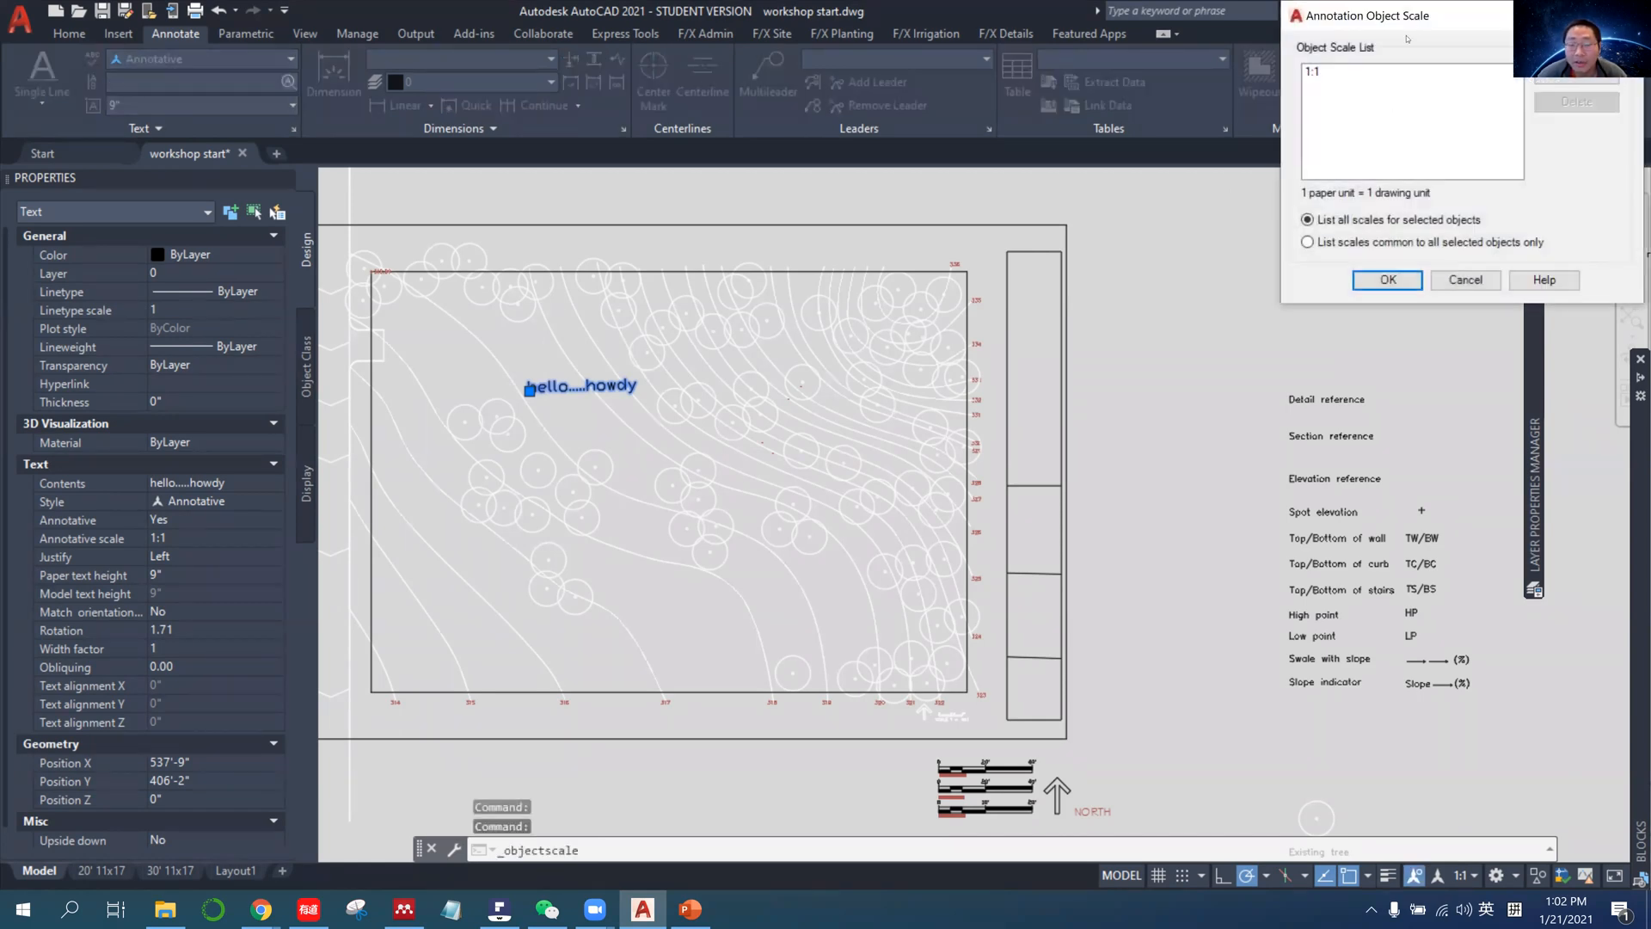
{"action": "left_click", "coordinate": [980, 368]}
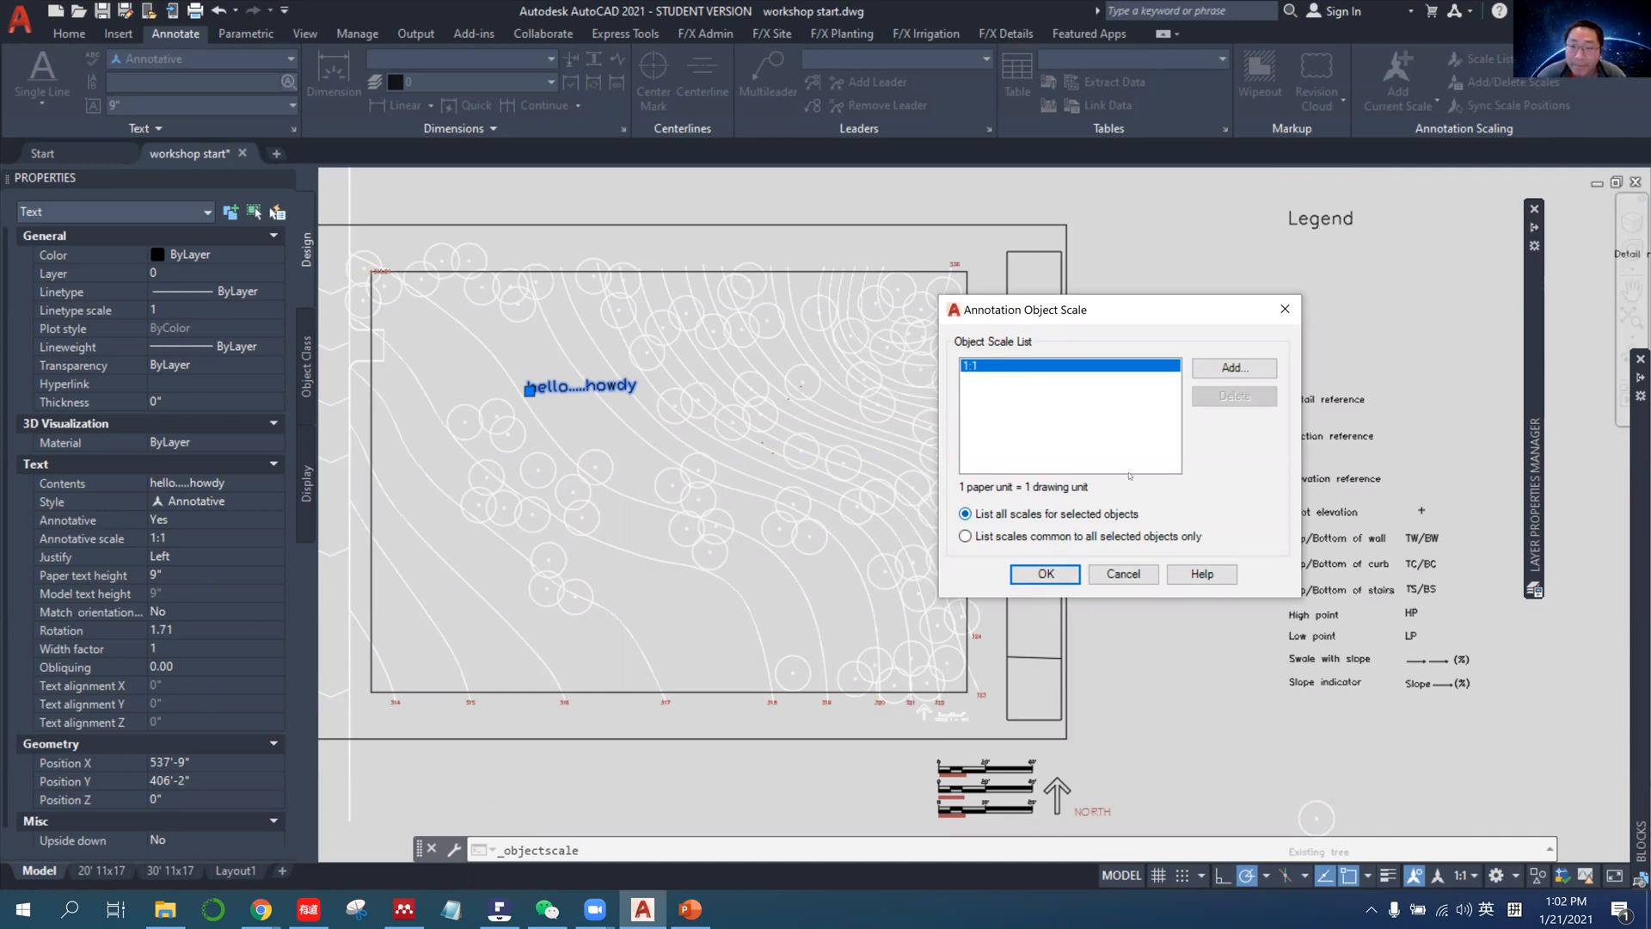
{"action": "left_click", "coordinate": [1225, 374]}
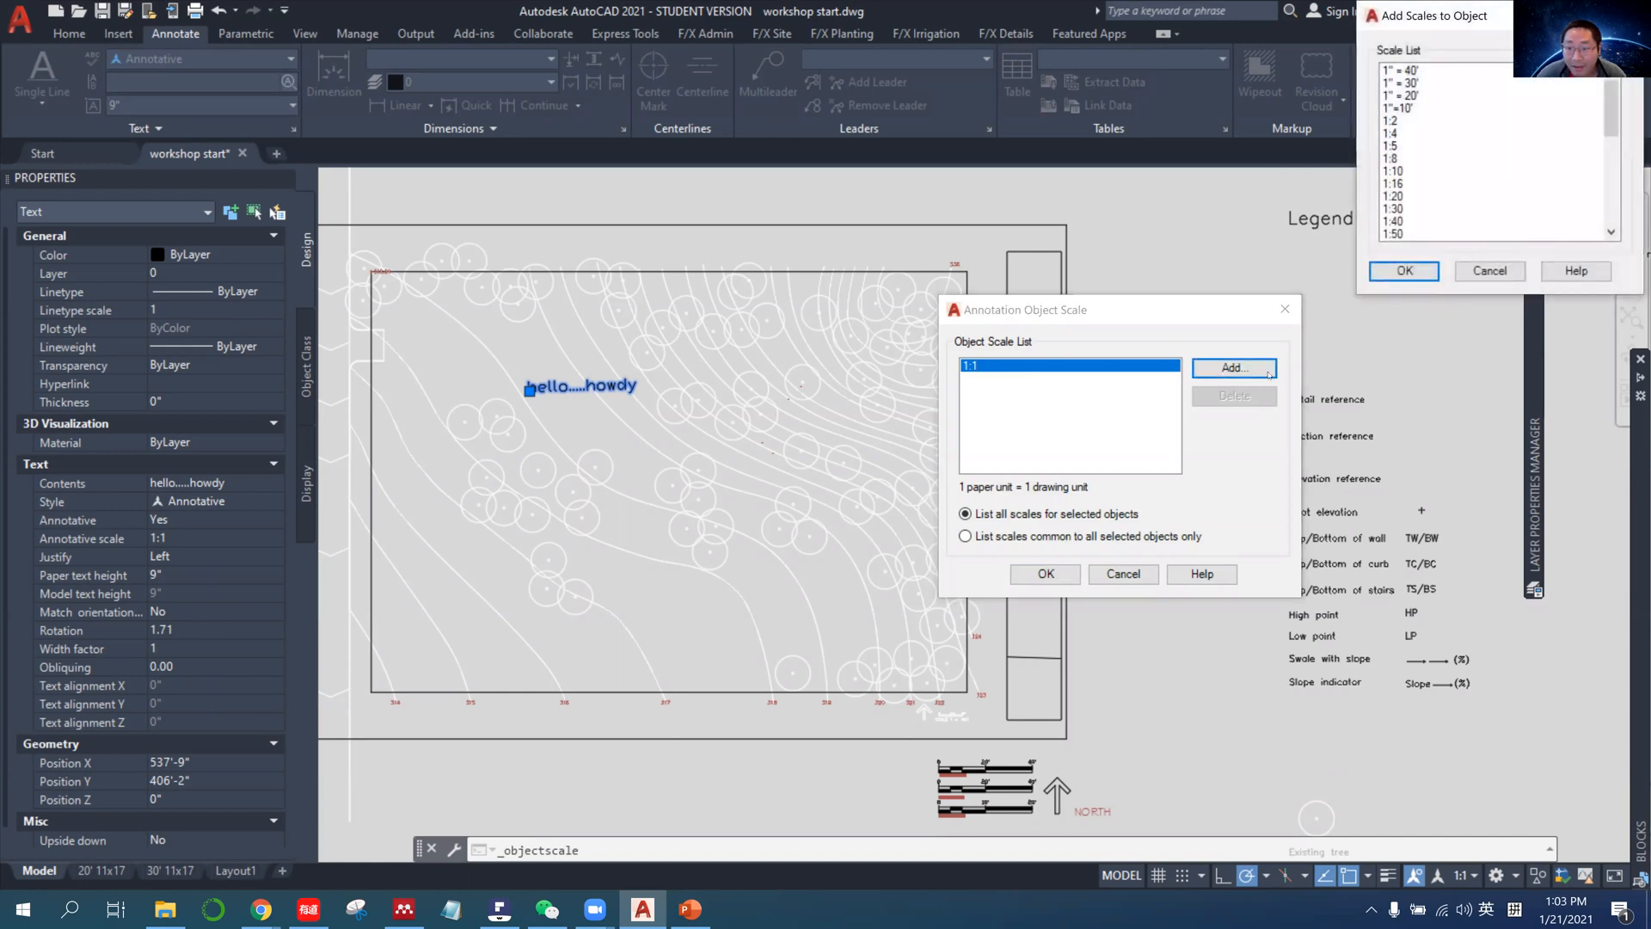
{"action": "left_click", "coordinate": [1404, 110]}
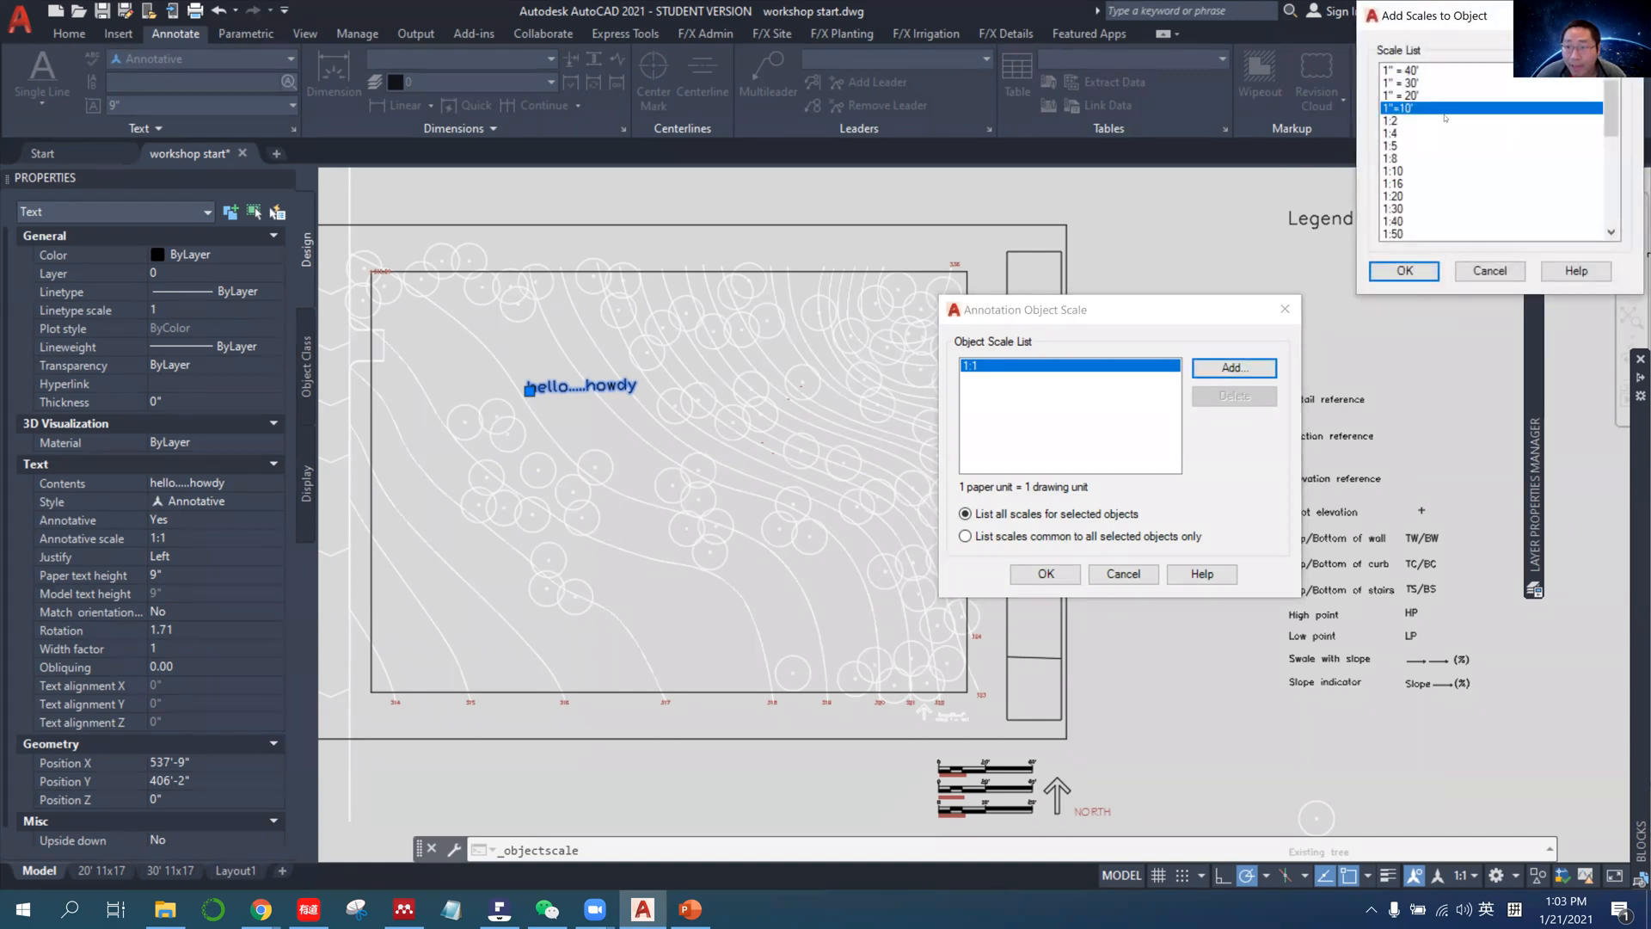
{"action": "left_click", "coordinate": [1401, 95]}
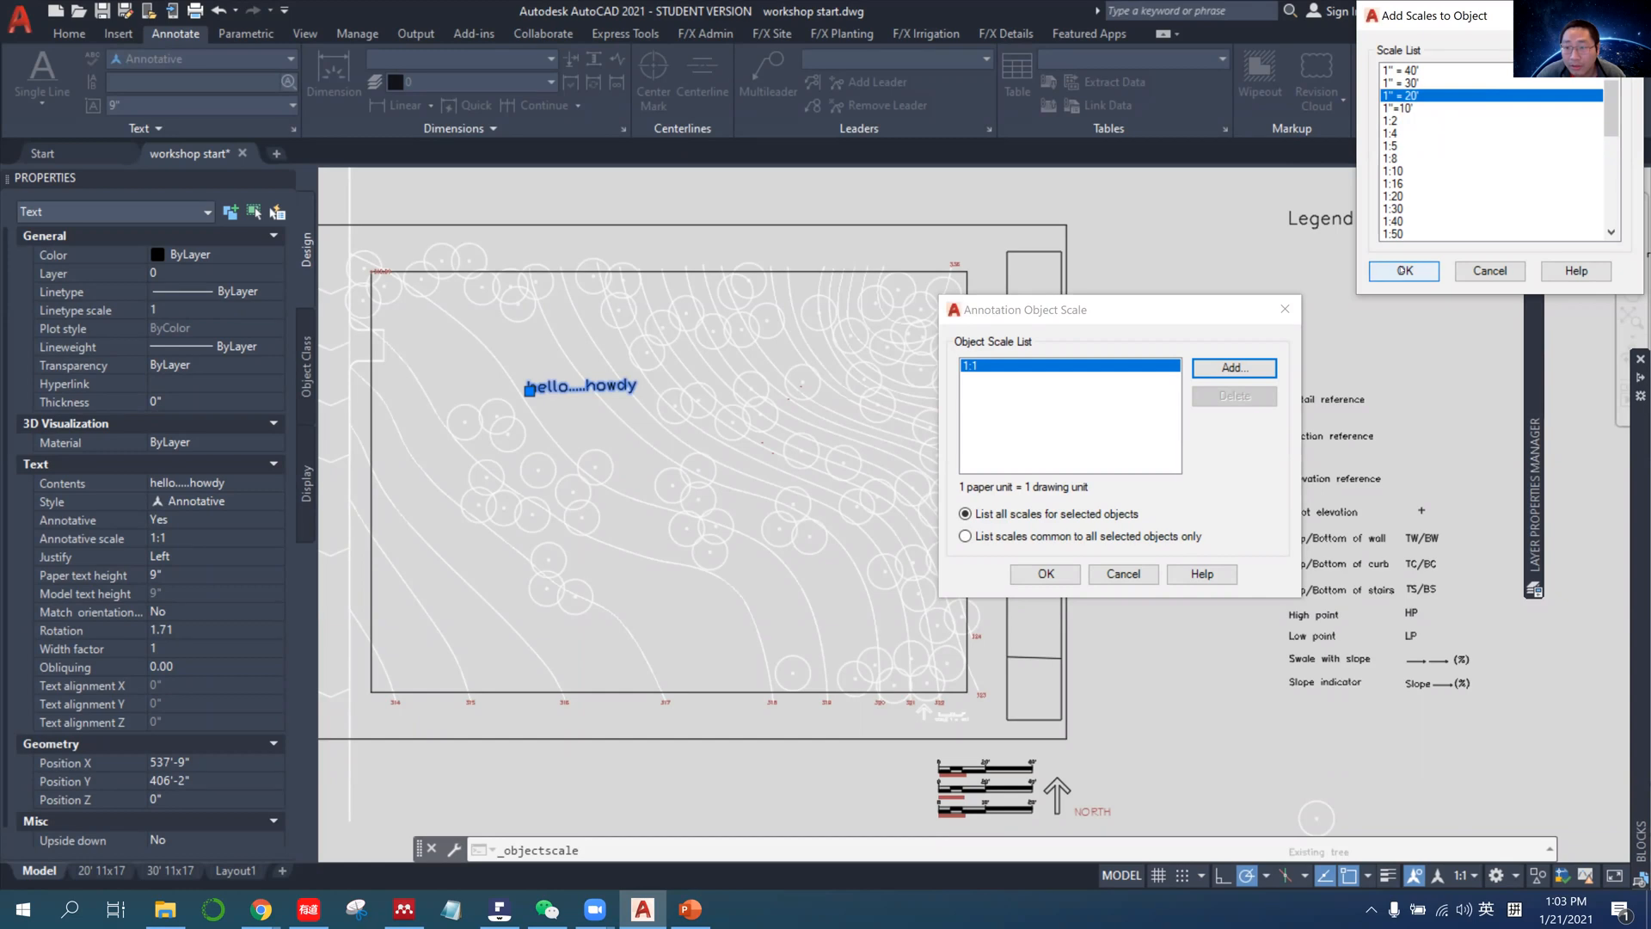
{"action": "left_click", "coordinate": [1404, 271]}
{"action": "left_click", "coordinate": [1046, 574]}
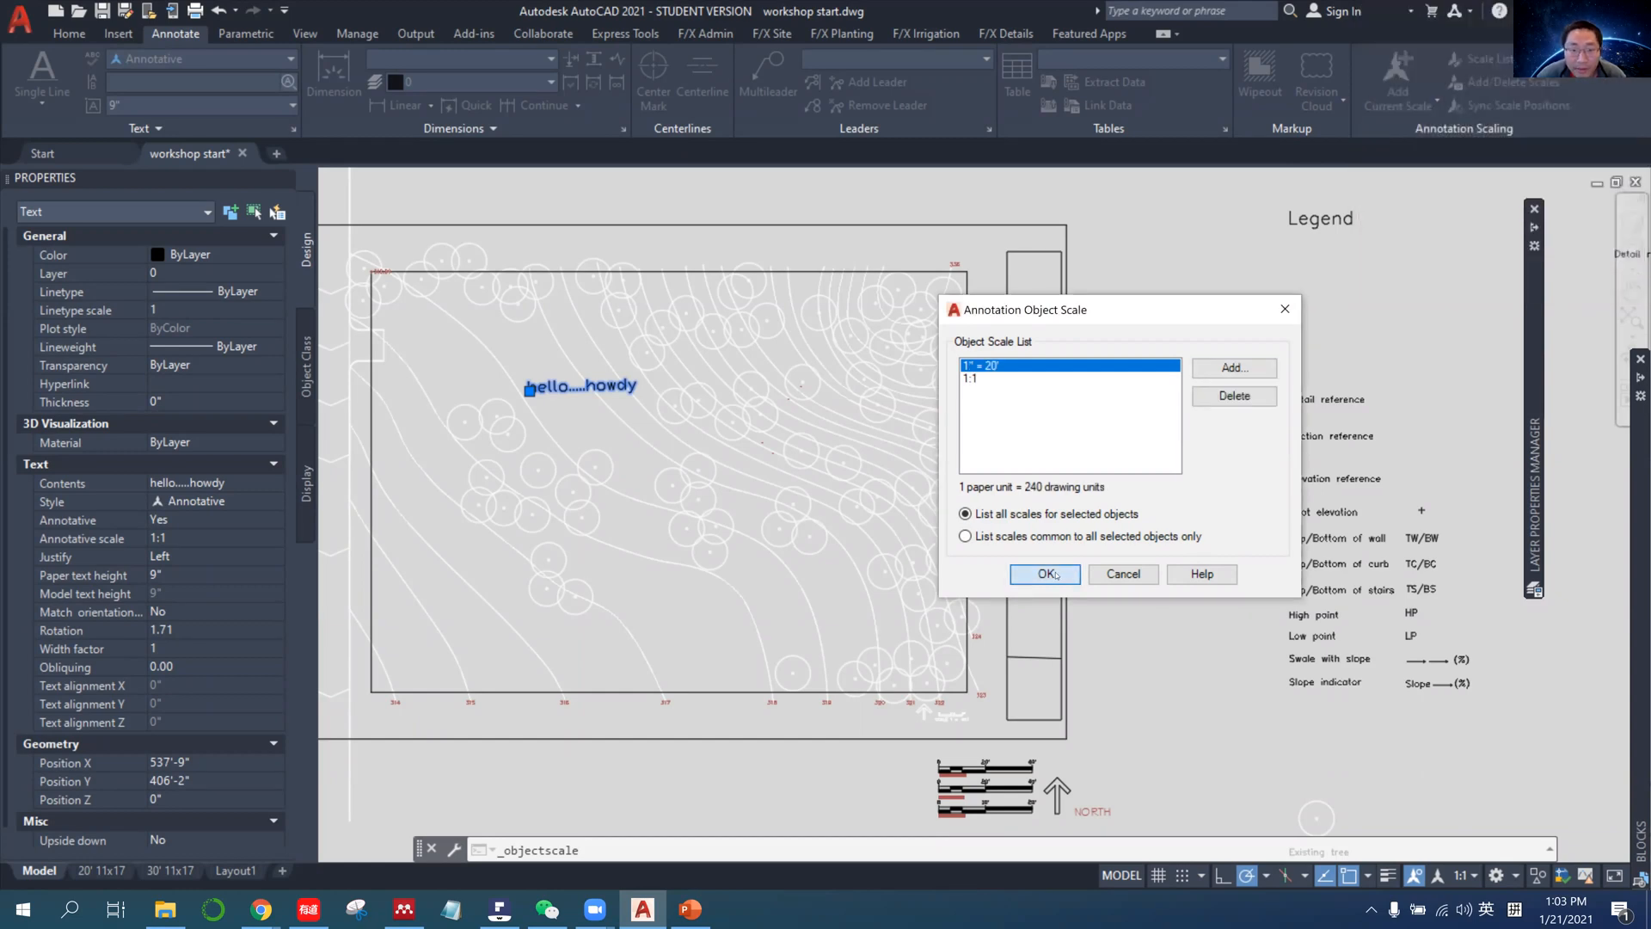
Check how the hello.....howdy text displays in the 1:20 viewport of the 30' 11x17 layout.
{"action": "mouse_move", "coordinate": [555, 384]}
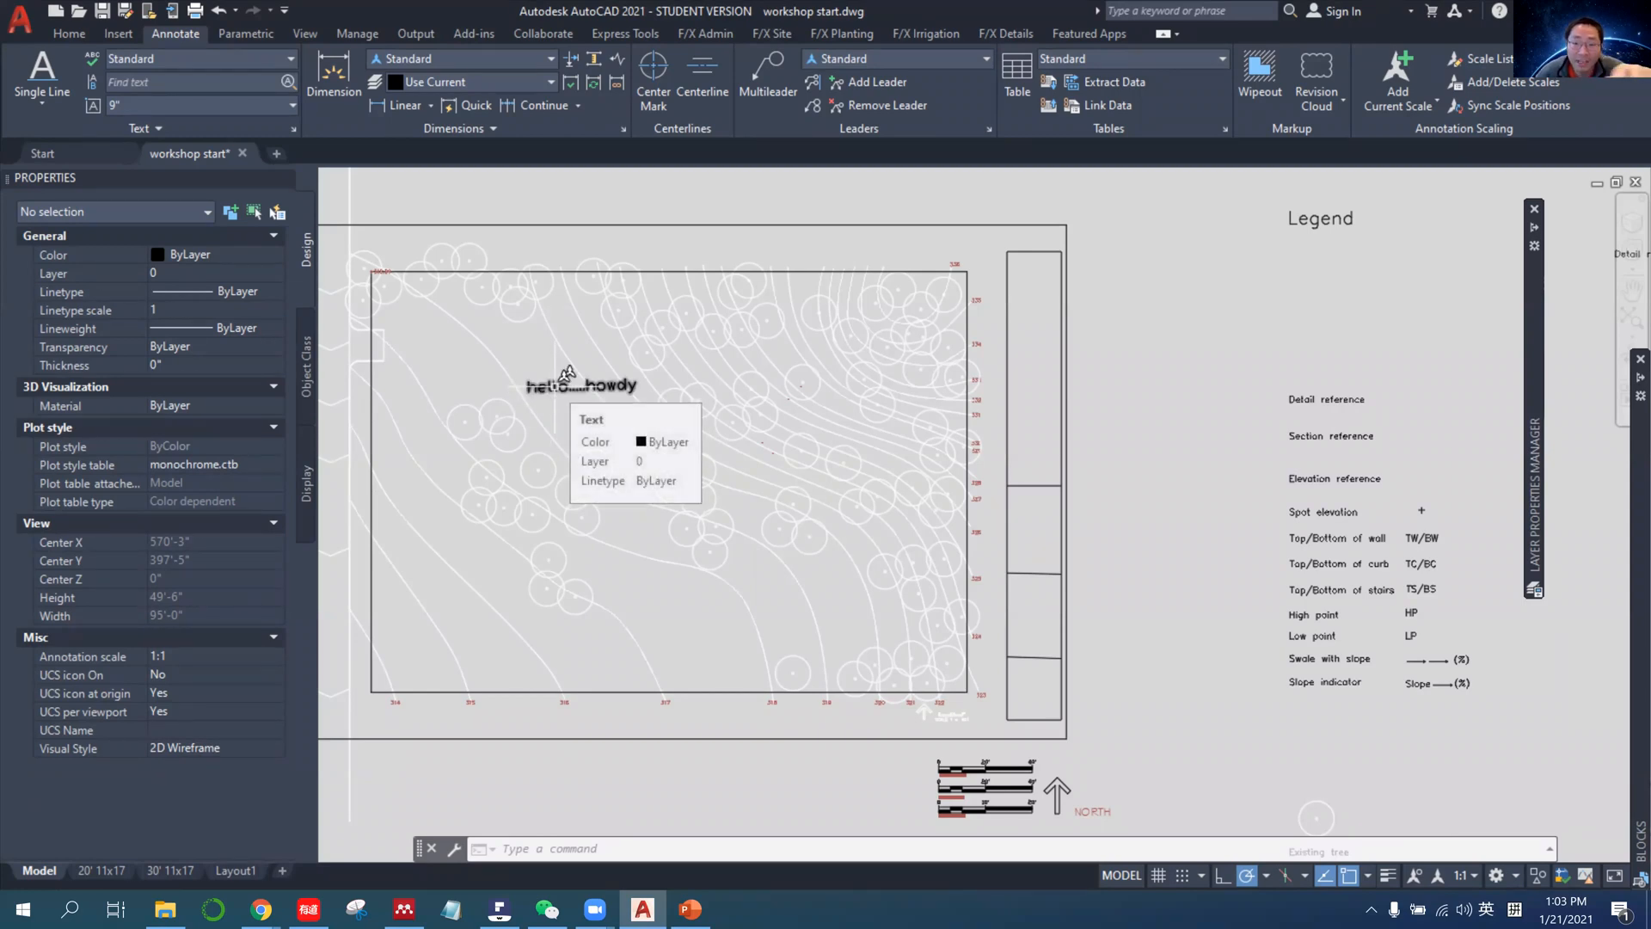
{"action": "left_click", "coordinate": [172, 870]}
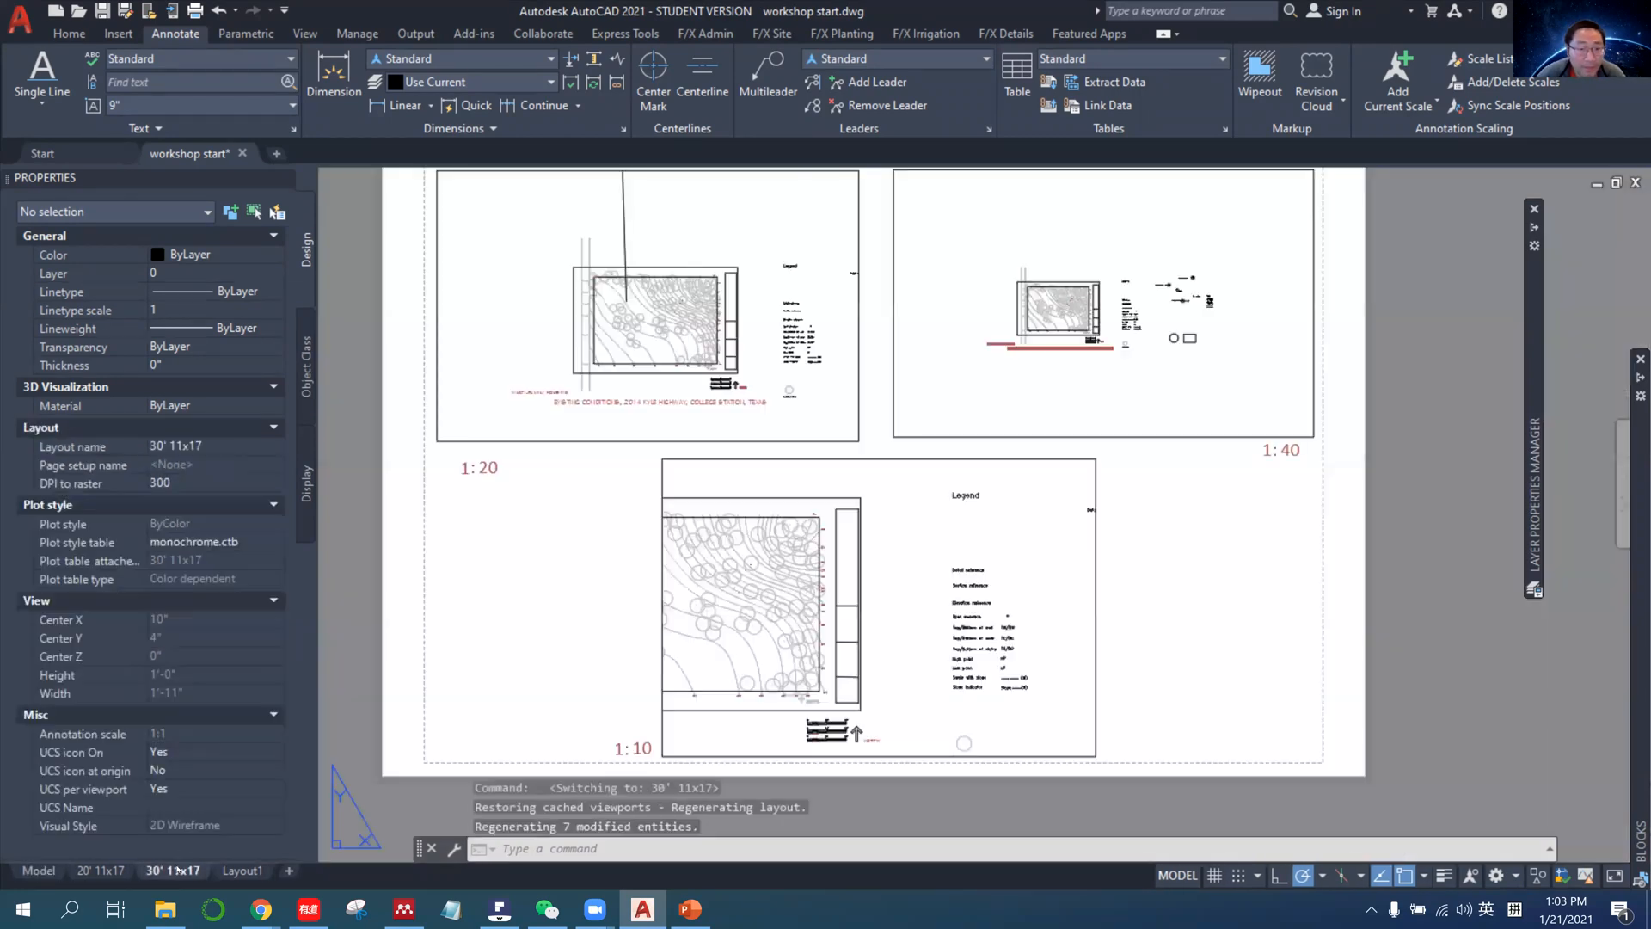
{"action": "middle_click_drag", "start_coordinate": [551, 520], "coordinate": [537, 643]}
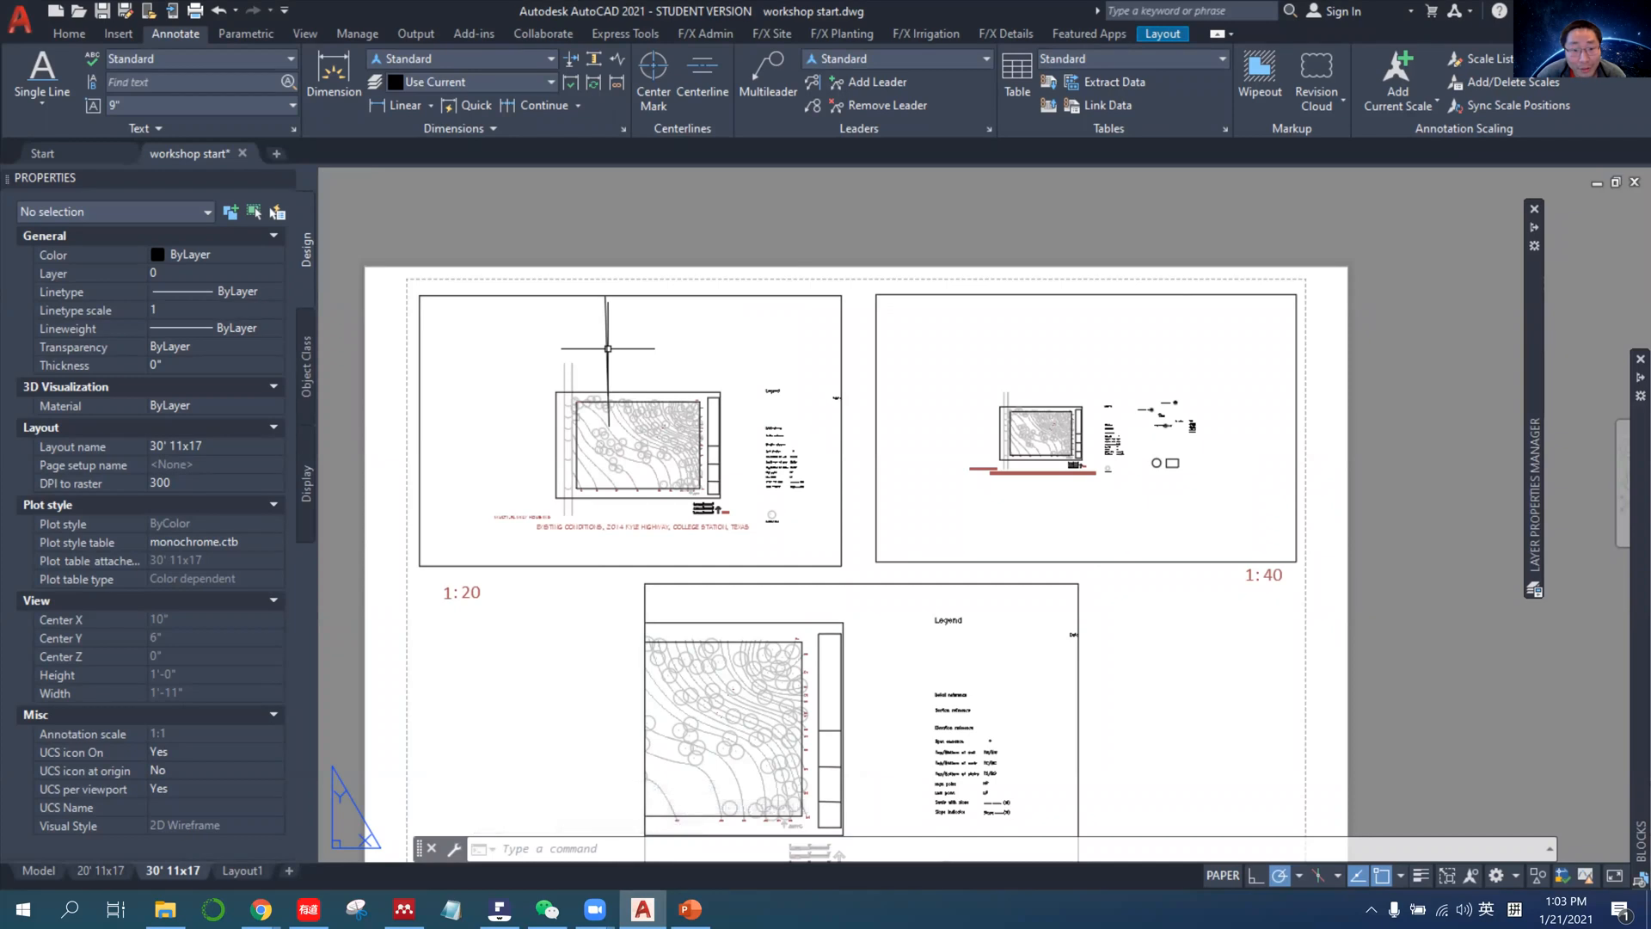
{"action": "left_click", "coordinate": [608, 348]}
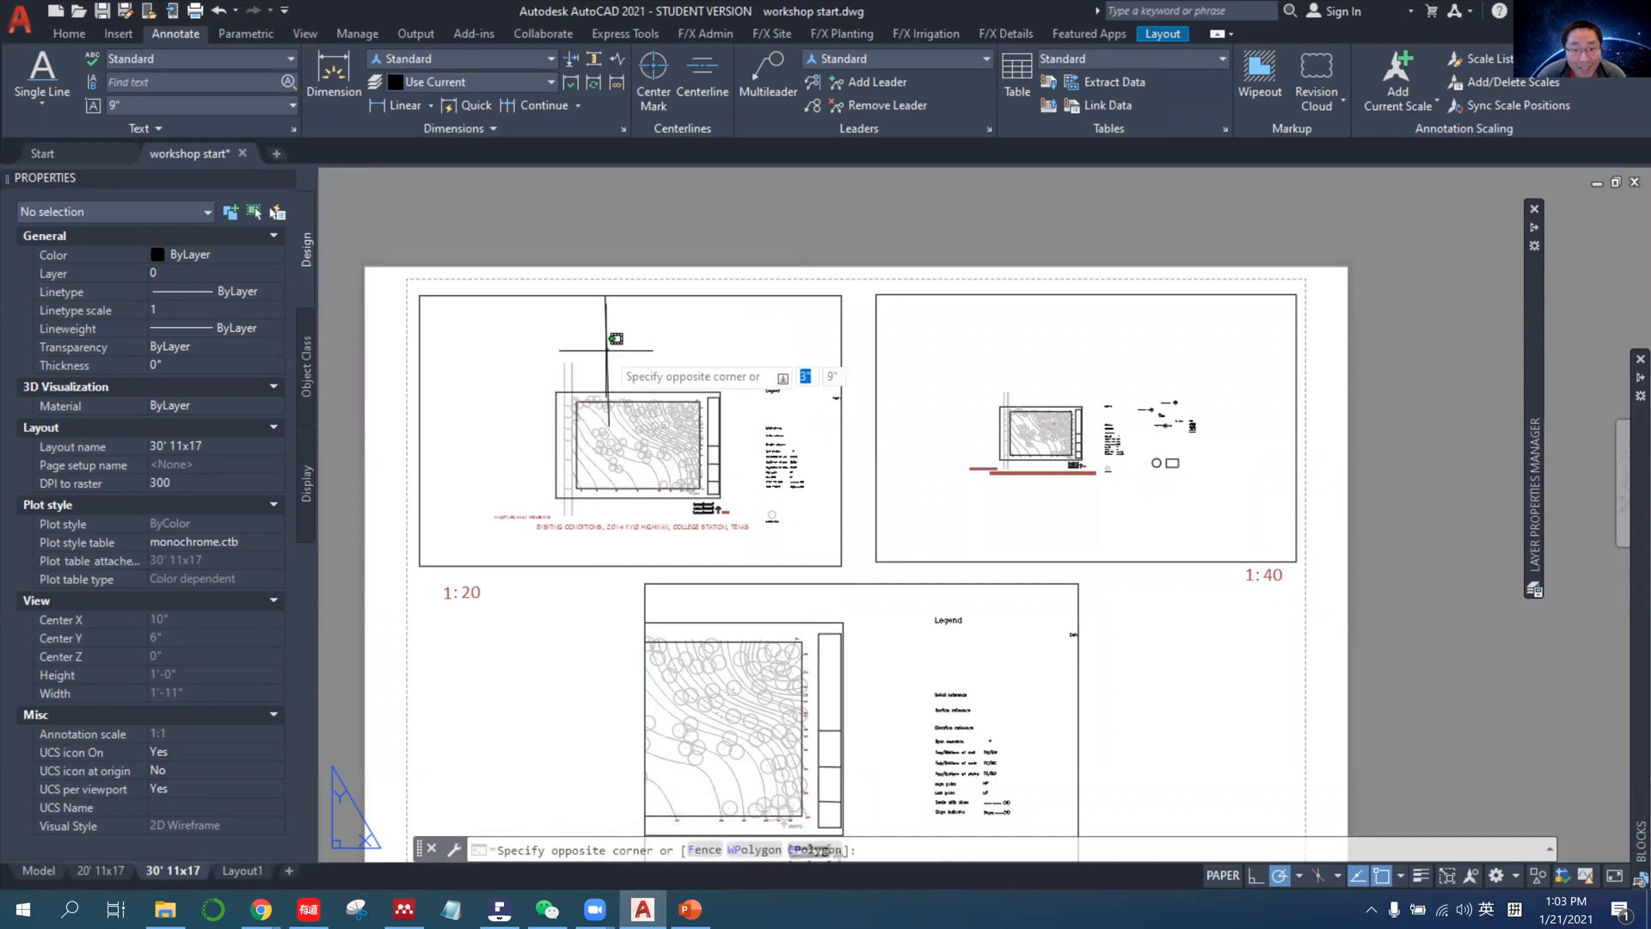
{"action": "left_click", "coordinate": [601, 349]}
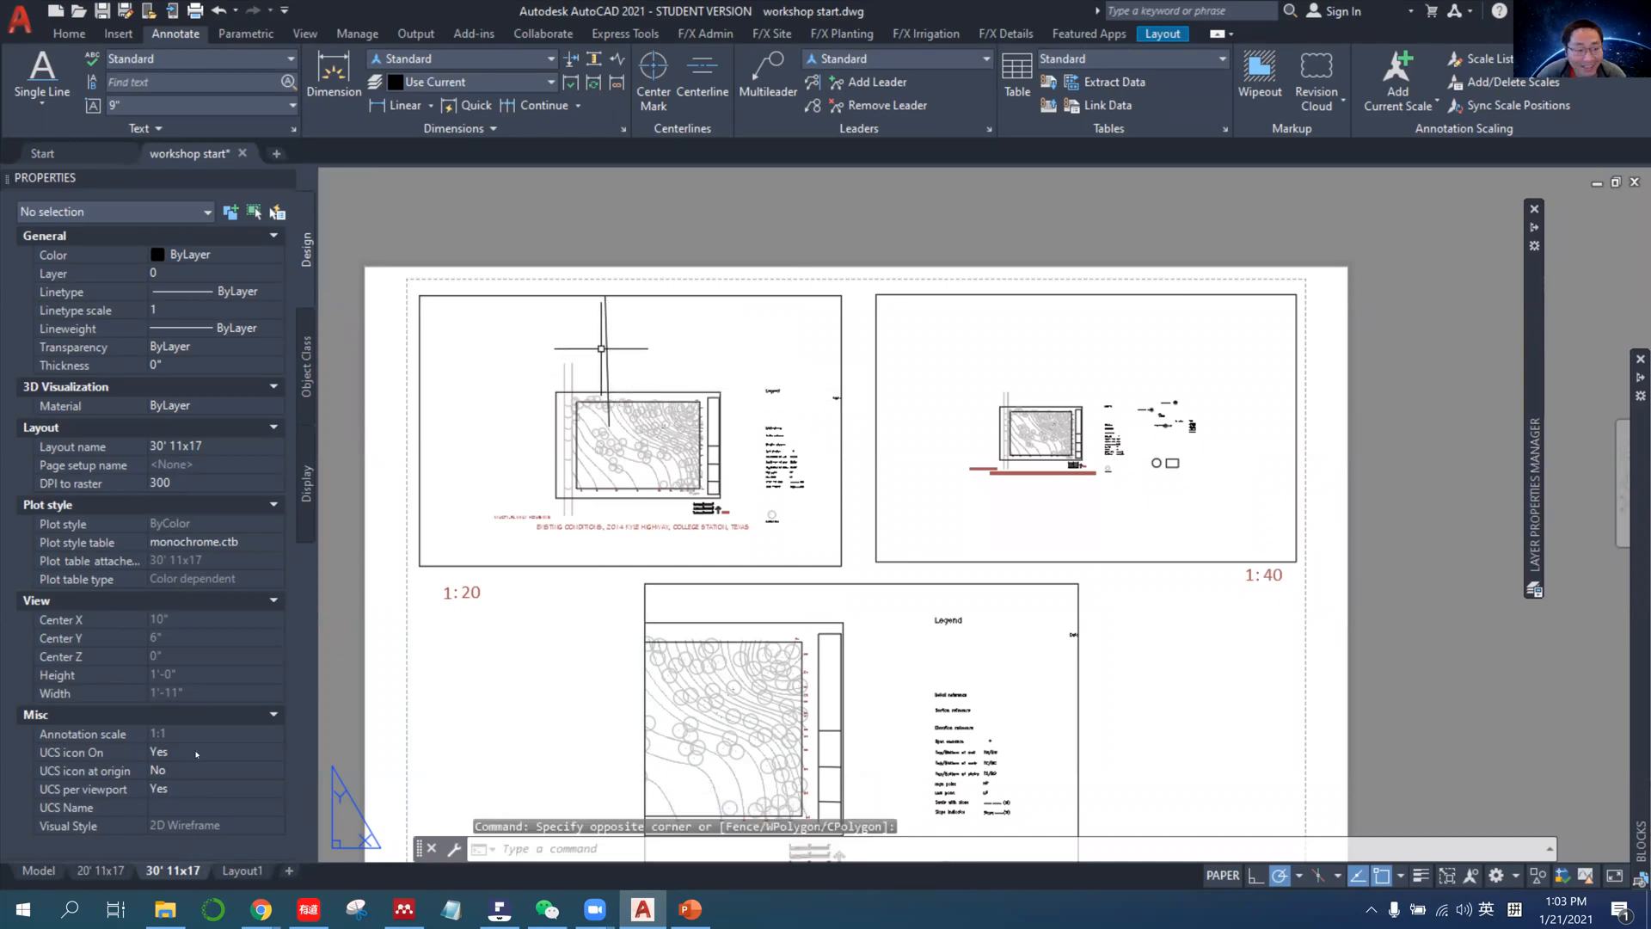
Select the hello.....howdy text in model space and examine the size of its scale representations relative to the site plan.
{"action": "left_click", "coordinate": [38, 870]}
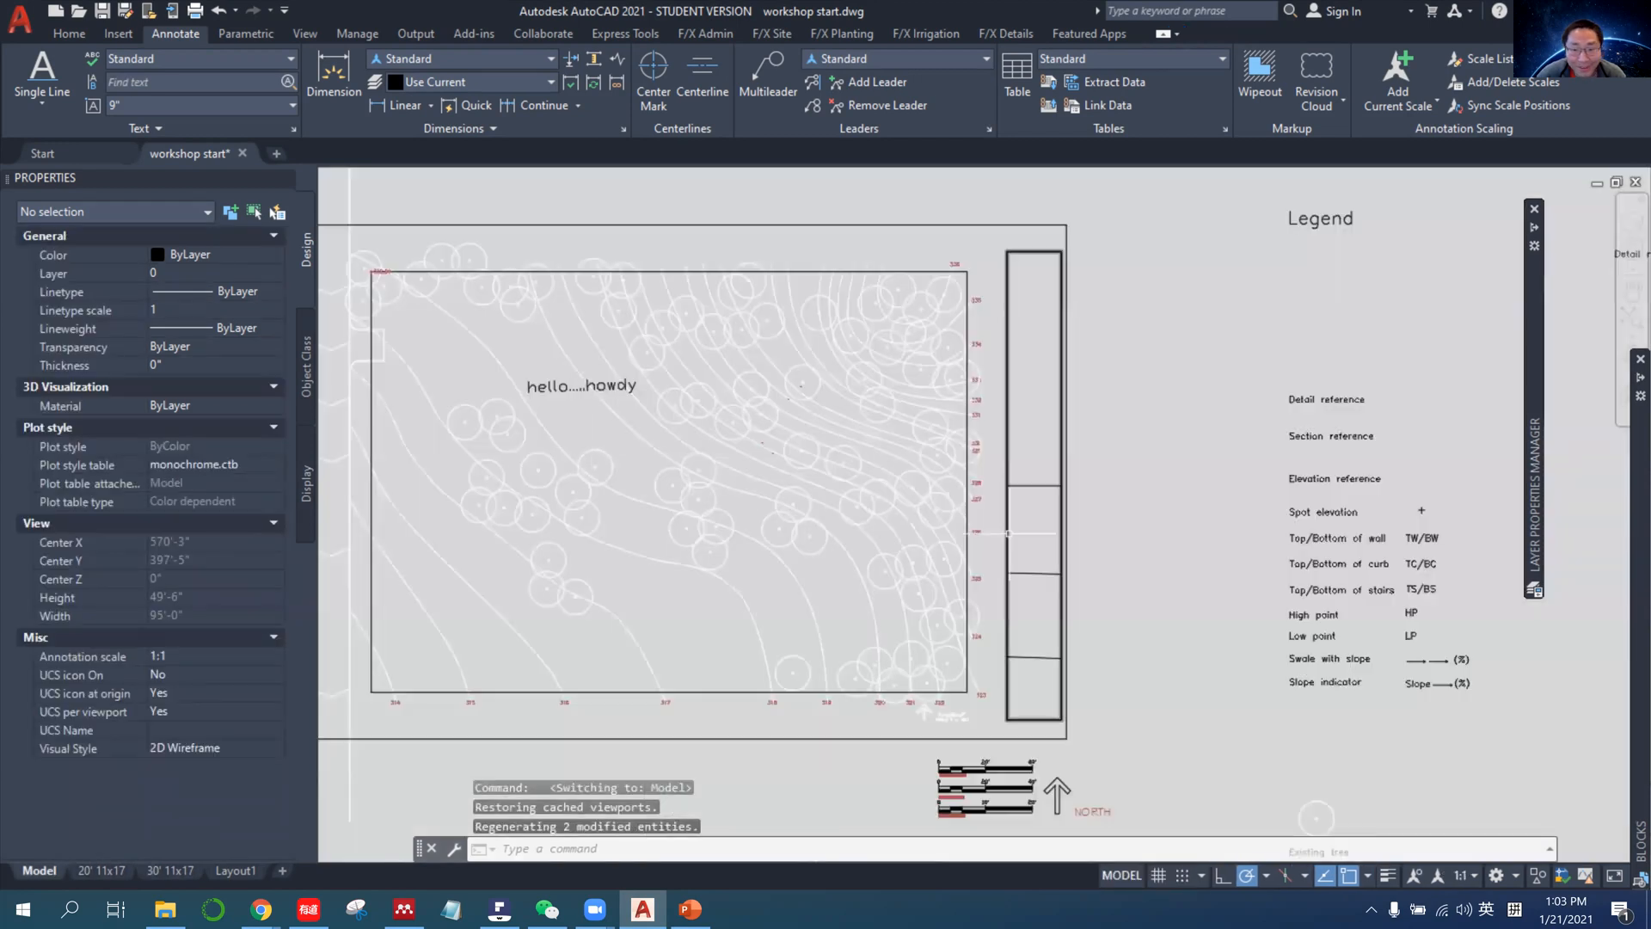
{"action": "scroll", "coordinate": [1080, 485], "scroll_direction": "down", "scroll_amount": 4}
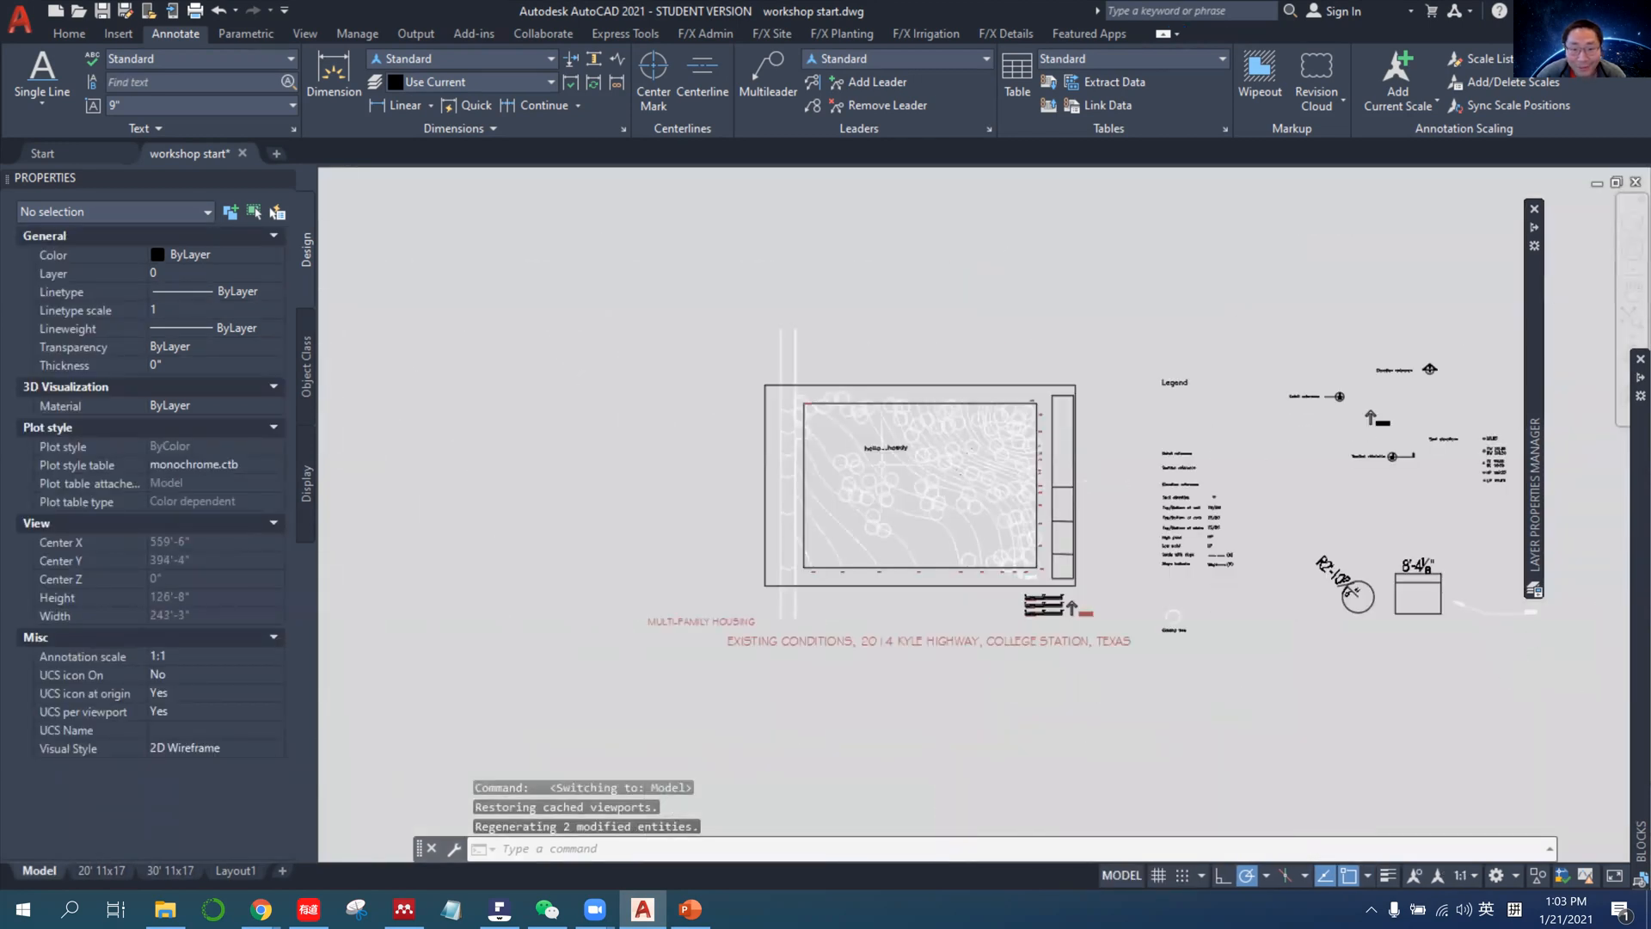
{"action": "left_click", "coordinate": [863, 447]}
{"action": "scroll", "coordinate": [864, 449], "scroll_direction": "up", "scroll_amount": 8}
{"action": "scroll", "coordinate": [1112, 644], "scroll_direction": "down", "scroll_amount": 2}
{"action": "middle_click_drag", "start_coordinate": [1201, 650], "coordinate": [922, 569]}
{"action": "scroll", "coordinate": [761, 533], "scroll_direction": "up", "scroll_amount": 2}
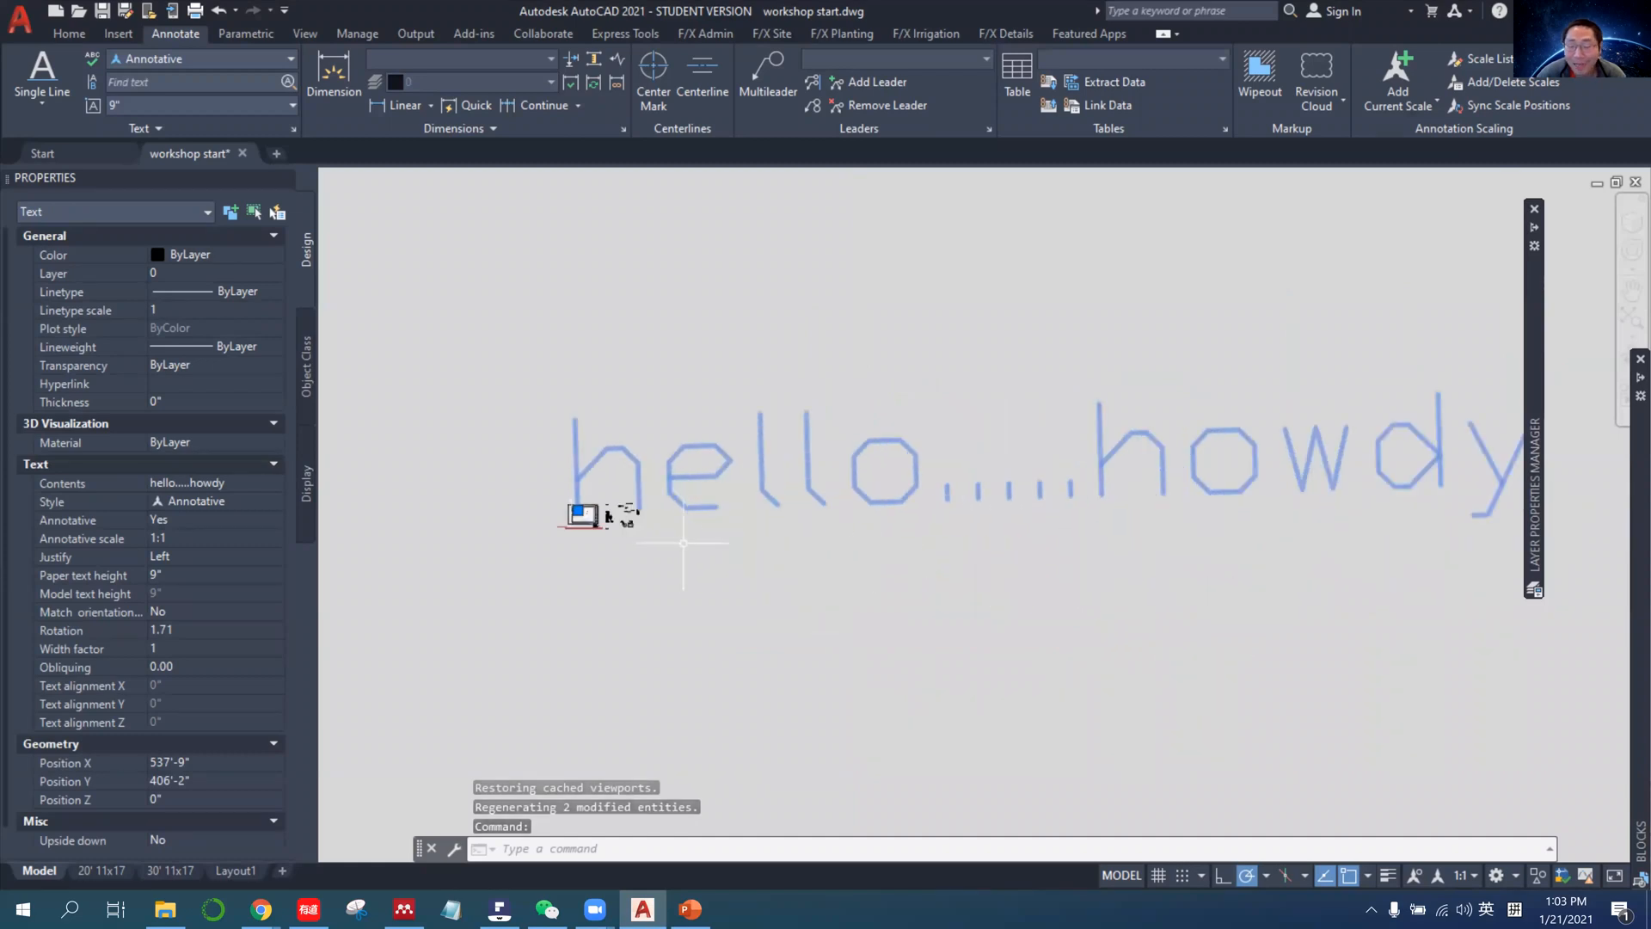
{"action": "scroll", "coordinate": [693, 546], "scroll_direction": "up", "scroll_amount": 2}
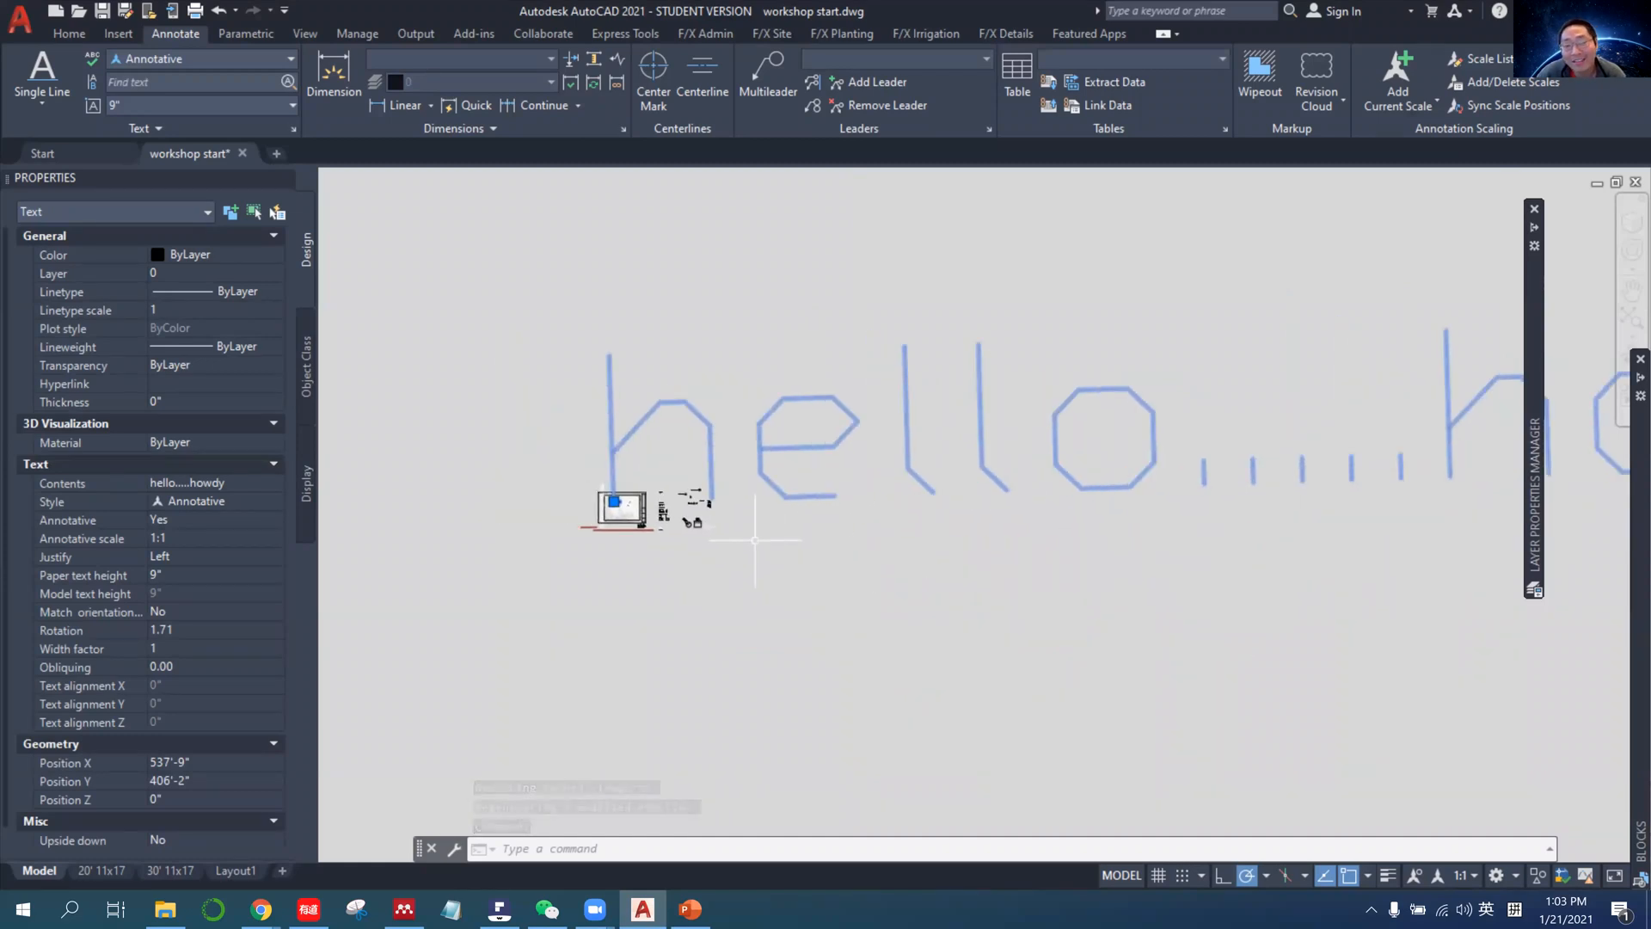
{"action": "scroll", "coordinate": [757, 540], "scroll_direction": "up", "scroll_amount": 2}
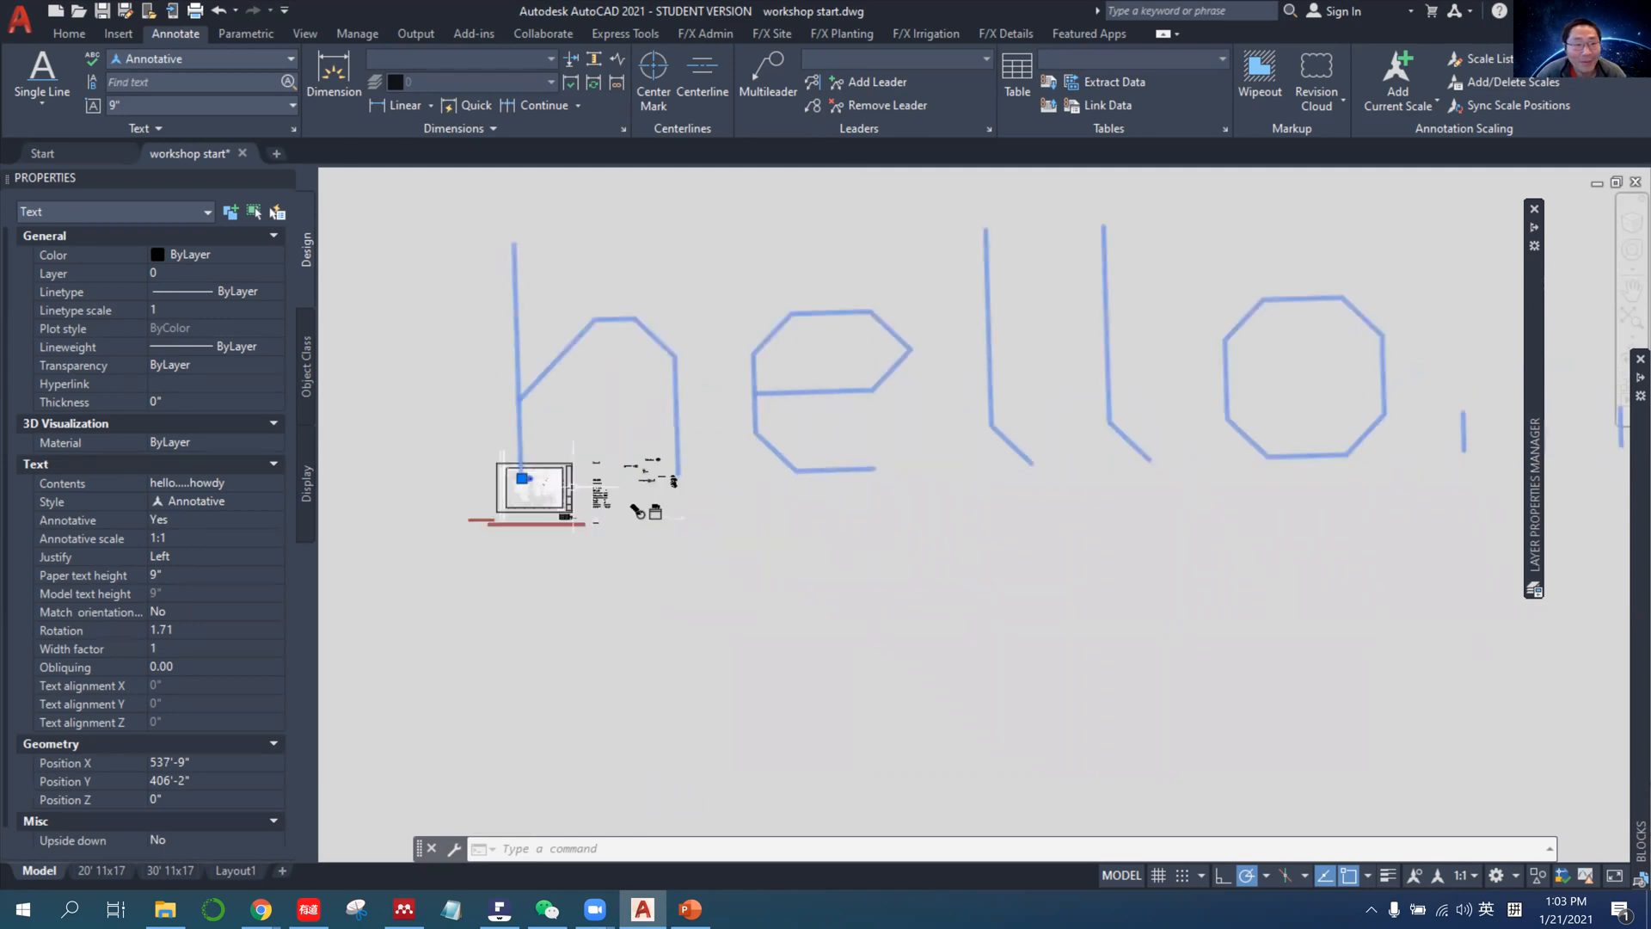
{"action": "scroll", "coordinate": [573, 487], "scroll_direction": "up", "scroll_amount": 3}
{"action": "scroll", "coordinate": [550, 529], "scroll_direction": "down", "scroll_amount": 3}
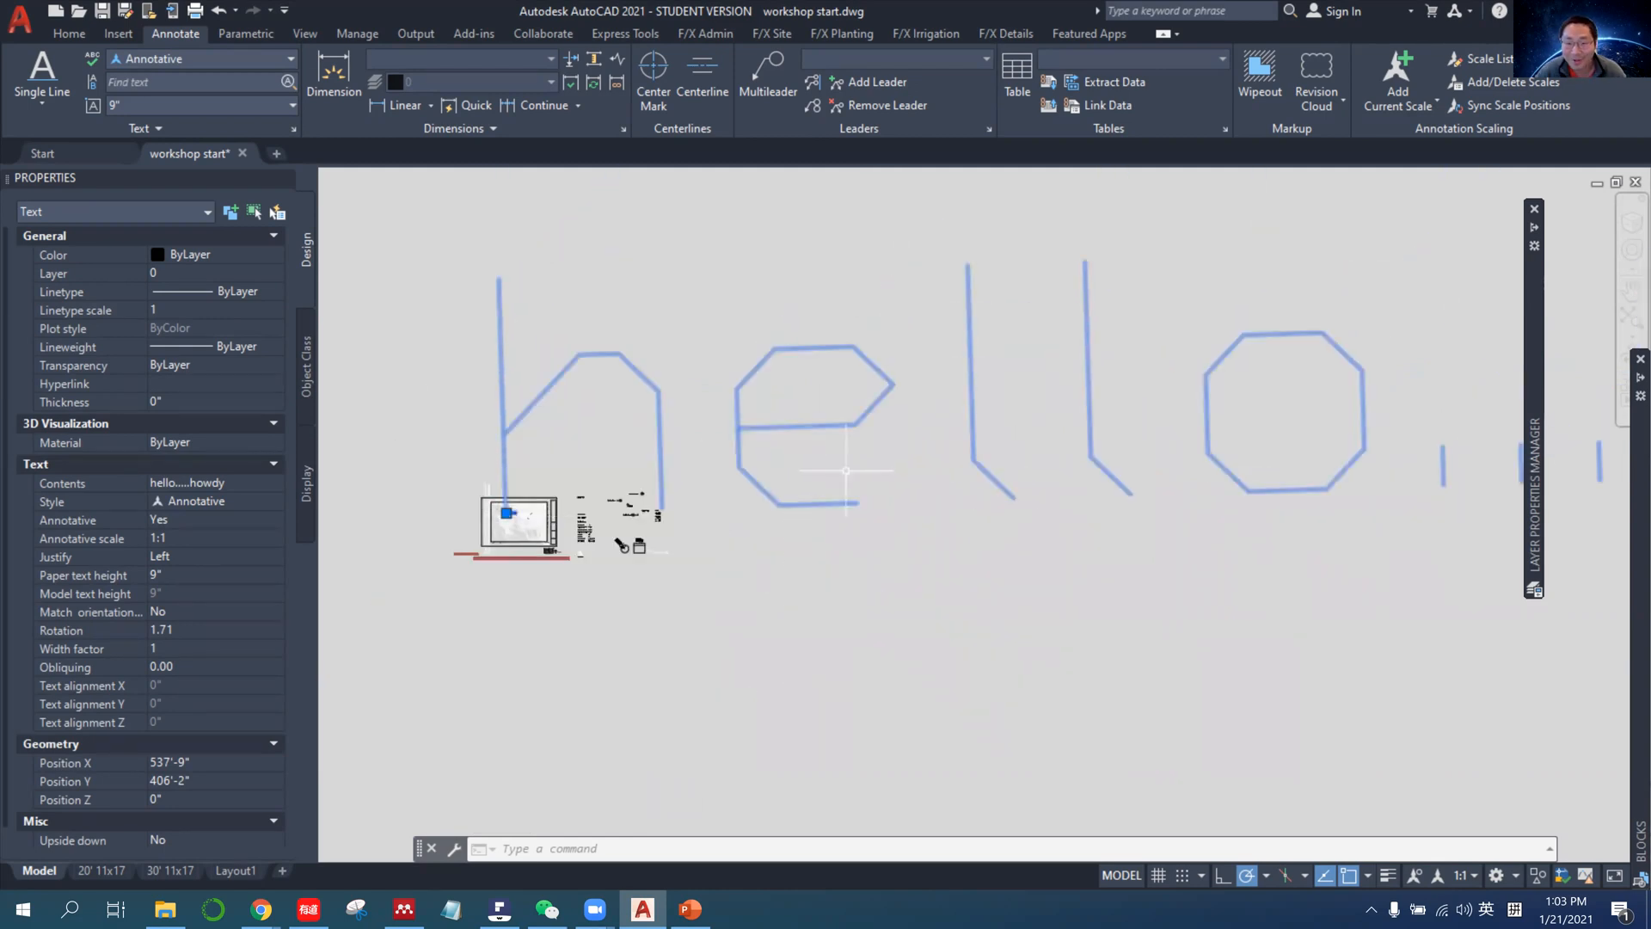
{"action": "scroll", "coordinate": [523, 500], "scroll_direction": "up", "scroll_amount": 2}
{"action": "scroll", "coordinate": [516, 508], "scroll_direction": "up", "scroll_amount": 4}
{"action": "scroll", "coordinate": [503, 516], "scroll_direction": "down", "scroll_amount": 4}
{"action": "scroll", "coordinate": [503, 516], "scroll_direction": "down", "scroll_amount": 2}
{"action": "scroll", "coordinate": [507, 512], "scroll_direction": "down", "scroll_amount": 2}
{"action": "scroll", "coordinate": [511, 503], "scroll_direction": "up", "scroll_amount": 4}
{"action": "scroll", "coordinate": [512, 506], "scroll_direction": "up", "scroll_amount": 5}
{"action": "scroll", "coordinate": [515, 512], "scroll_direction": "down", "scroll_amount": 3}
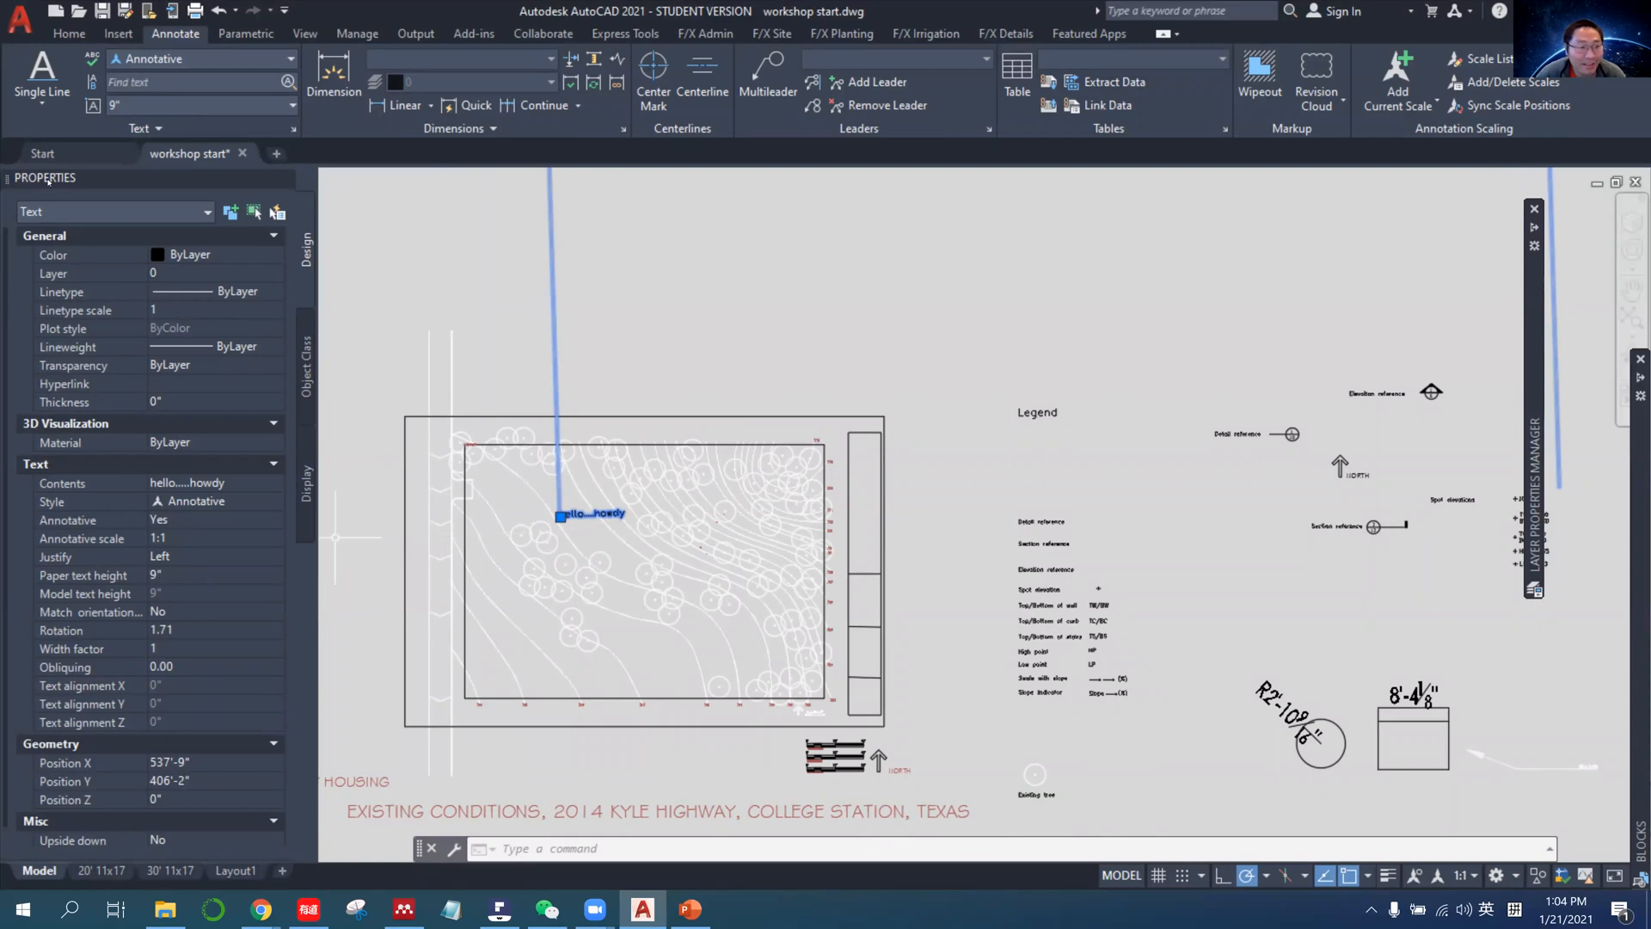
Examine the paper text height of the hello.....howdy text and its display in the 1:20 viewport of the 30' 11x17 layout.
{"action": "right_click", "coordinate": [563, 520]}
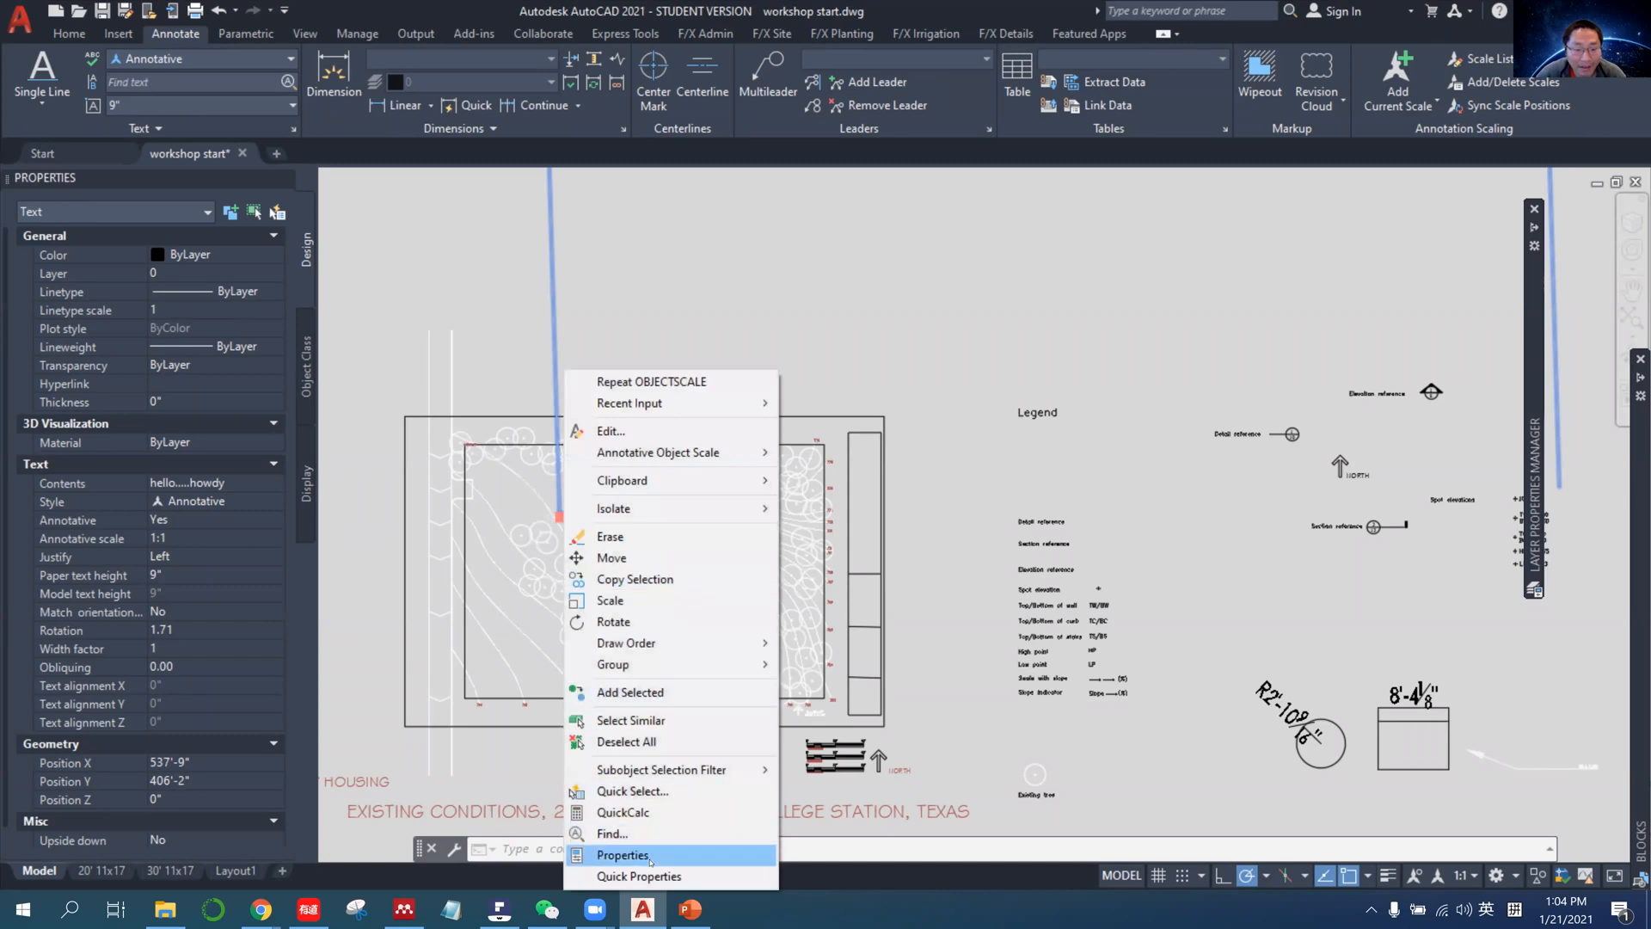
{"action": "left_click", "coordinate": [183, 574]}
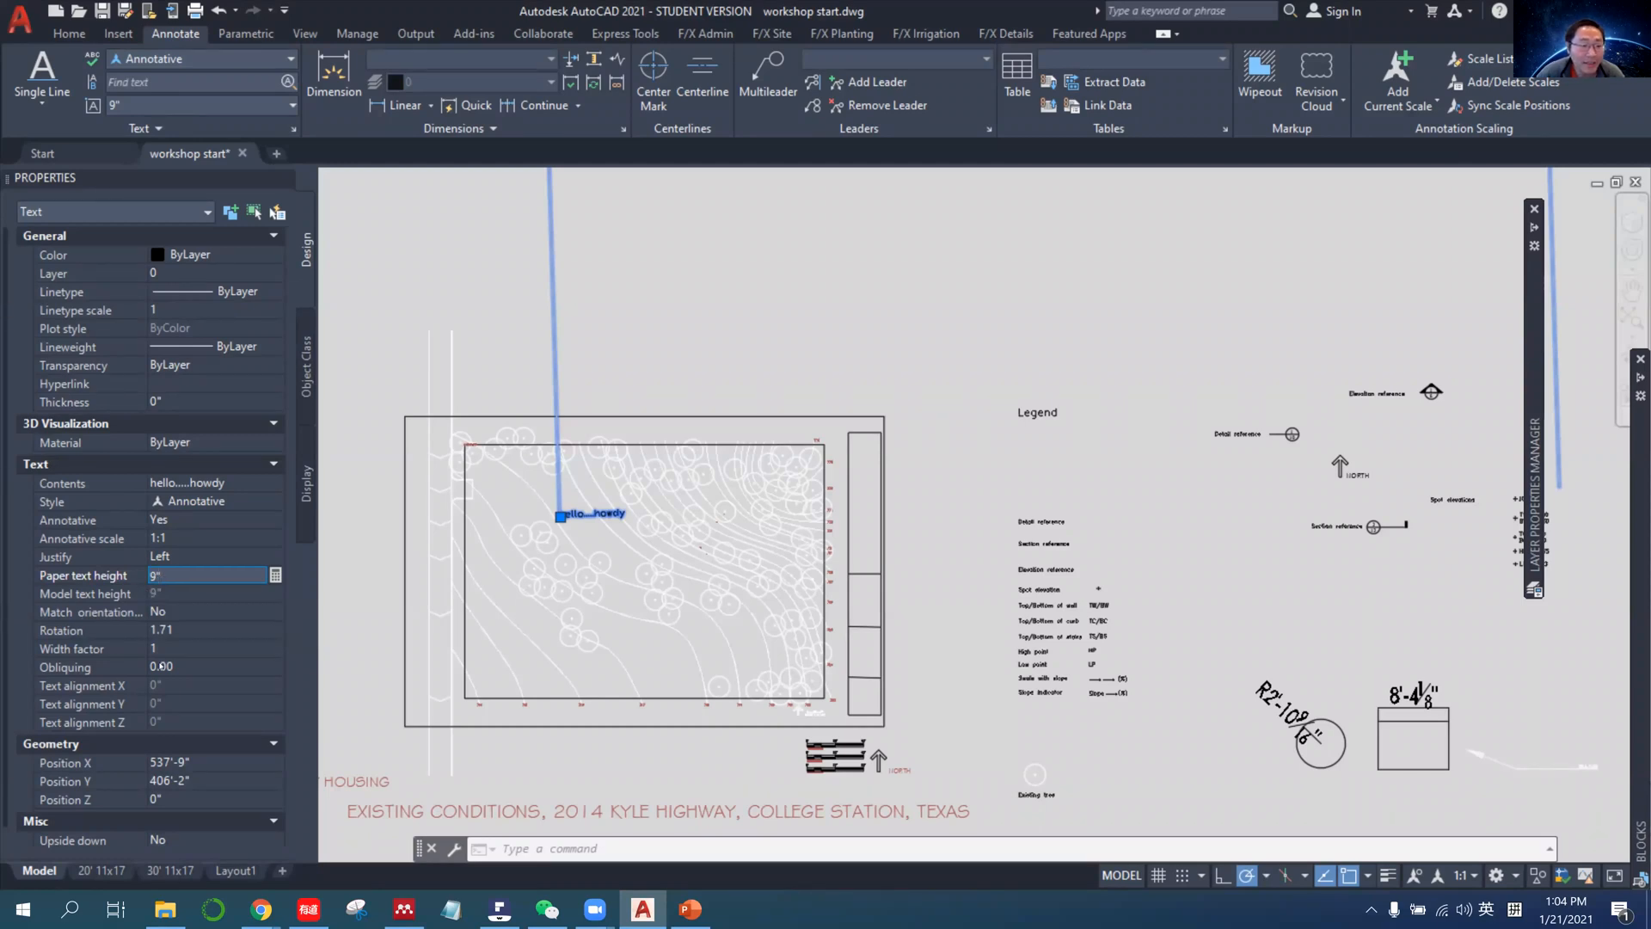
{"action": "left_click", "coordinate": [169, 870]}
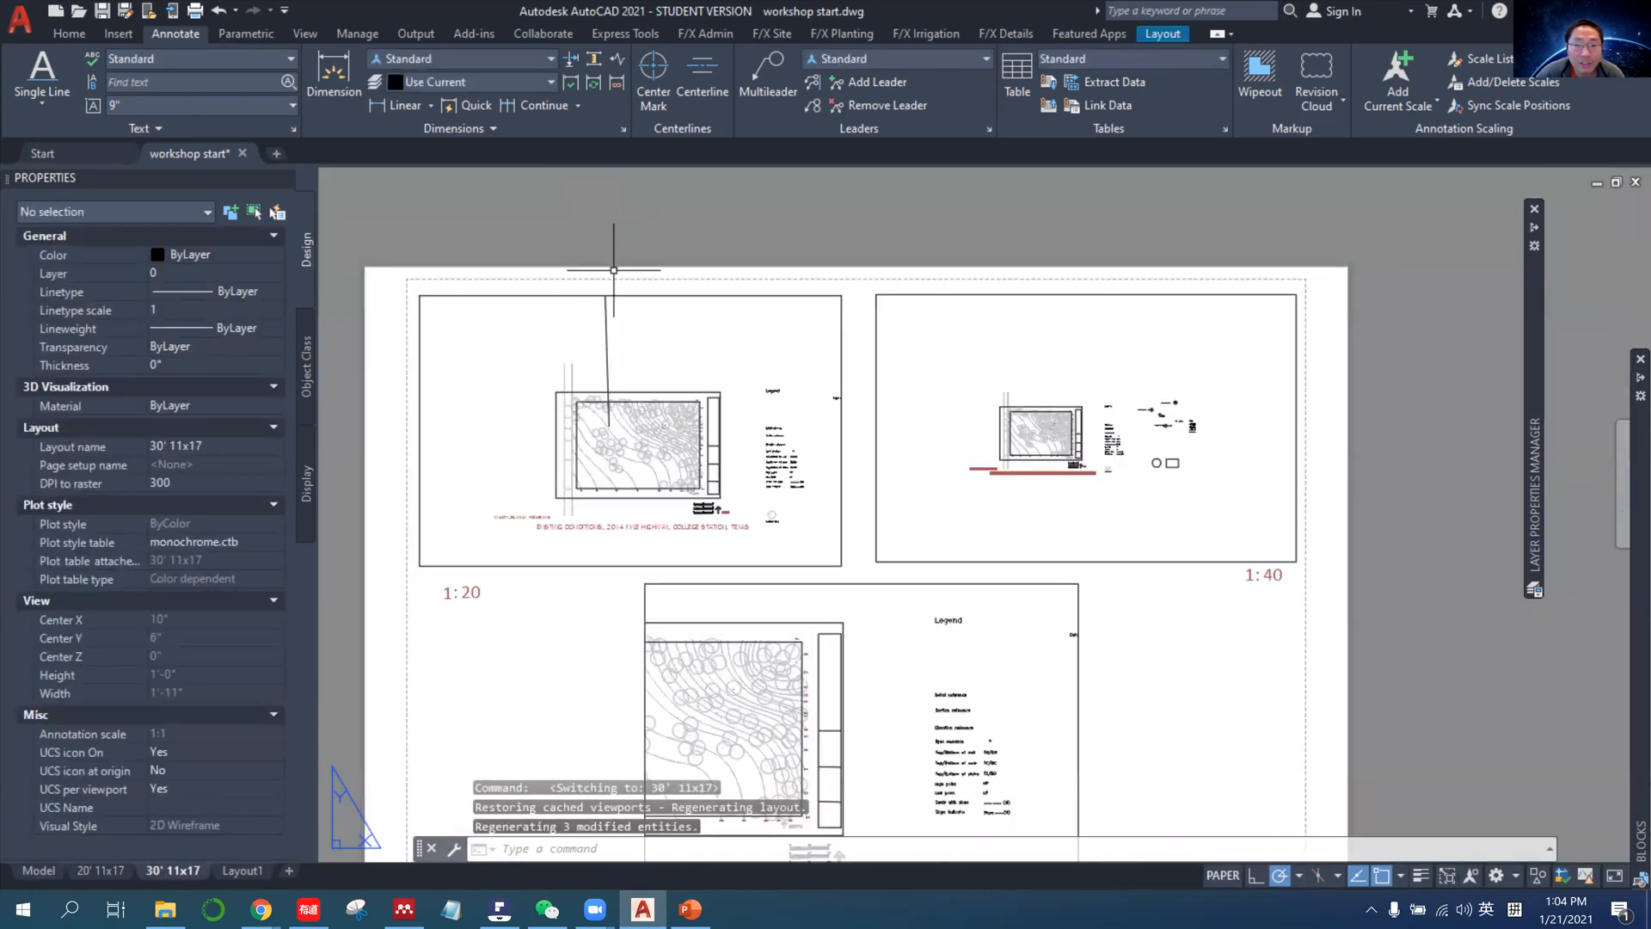
{"action": "left_click", "coordinate": [39, 870]}
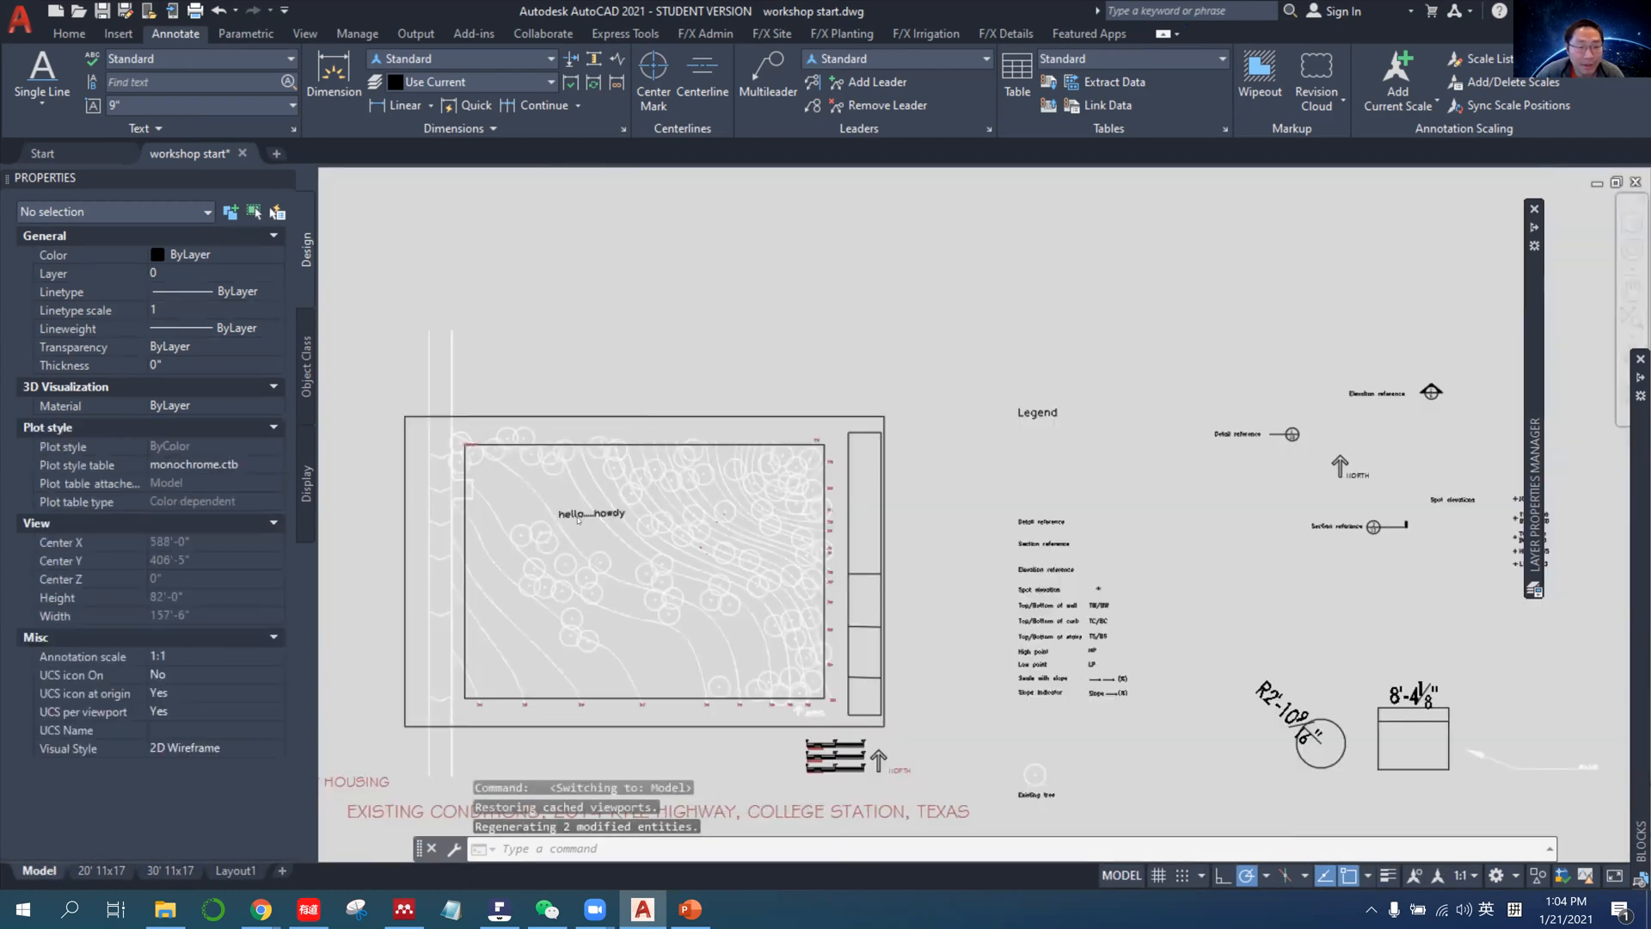
Set the paper text height of the hello.....howdy text in model space to 0.2".
{"action": "left_click", "coordinate": [560, 513]}
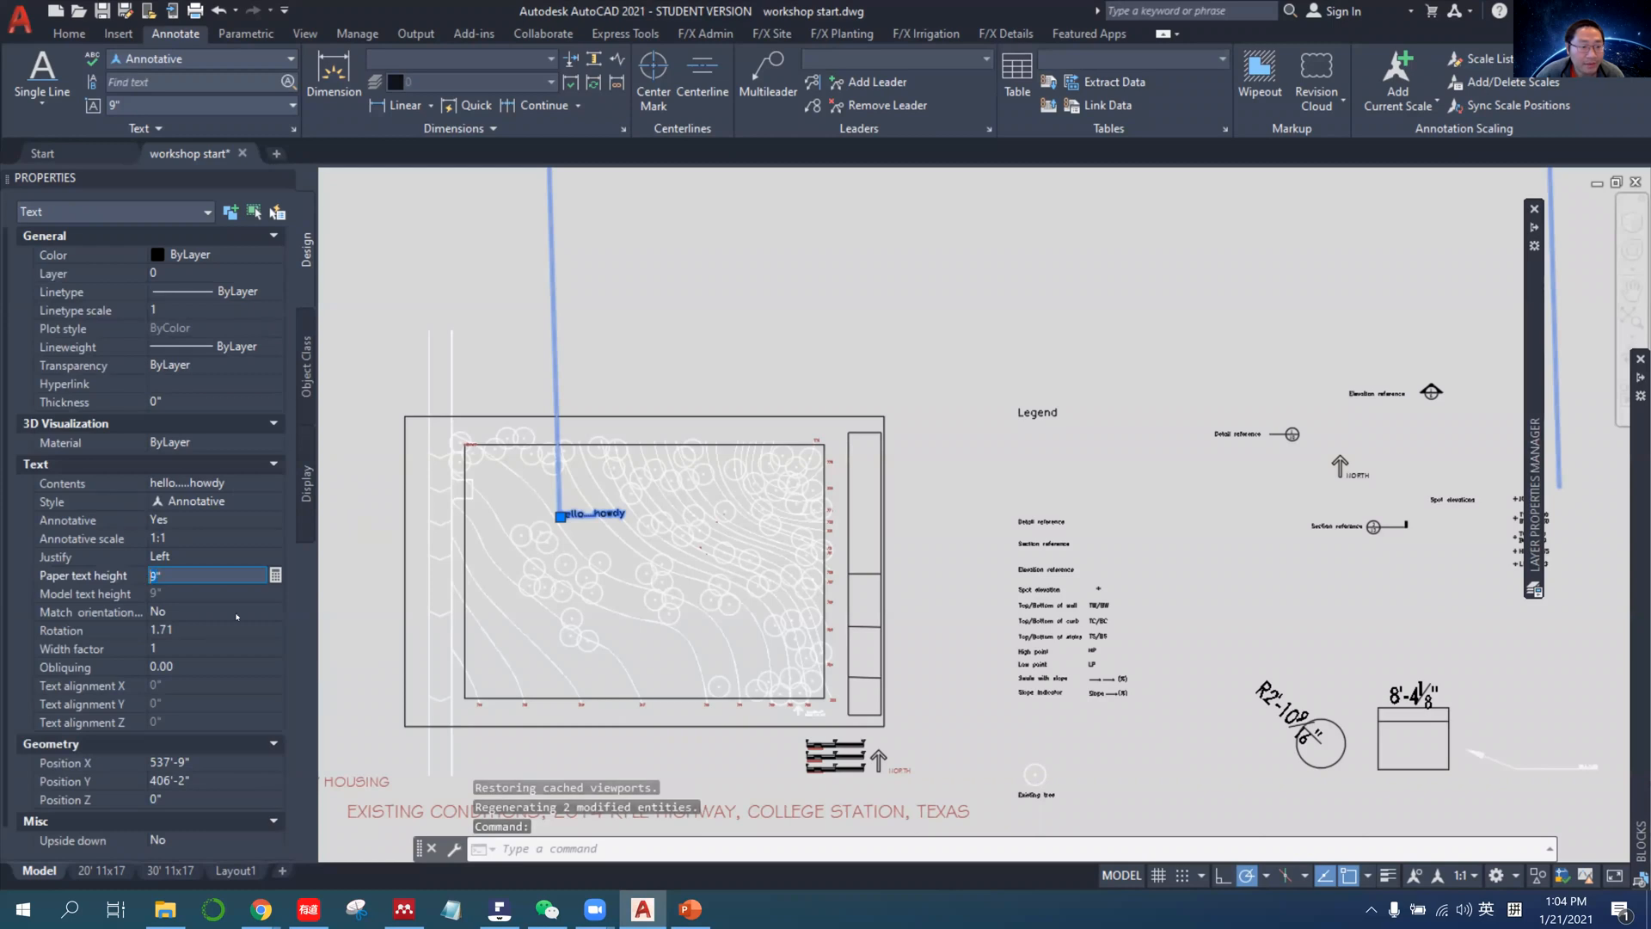
{"action": "type", "text": "0.1"}
{"action": "key", "text": "BackSpace"}
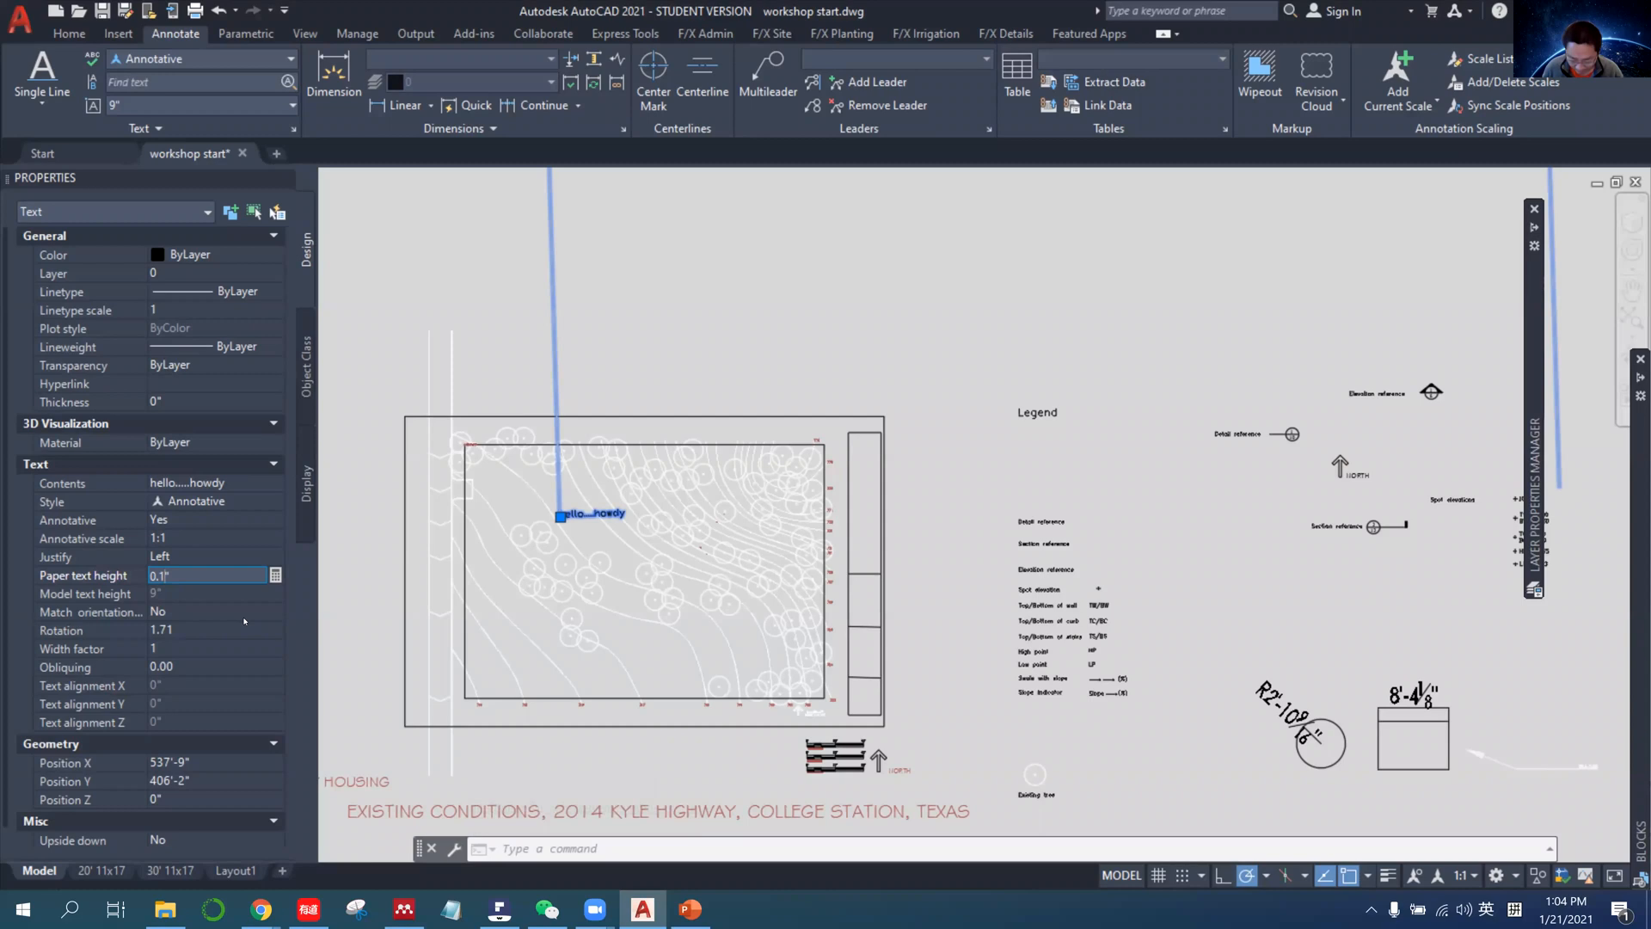
{"action": "type", "text": "2"}
{"action": "key", "text": "Return"}
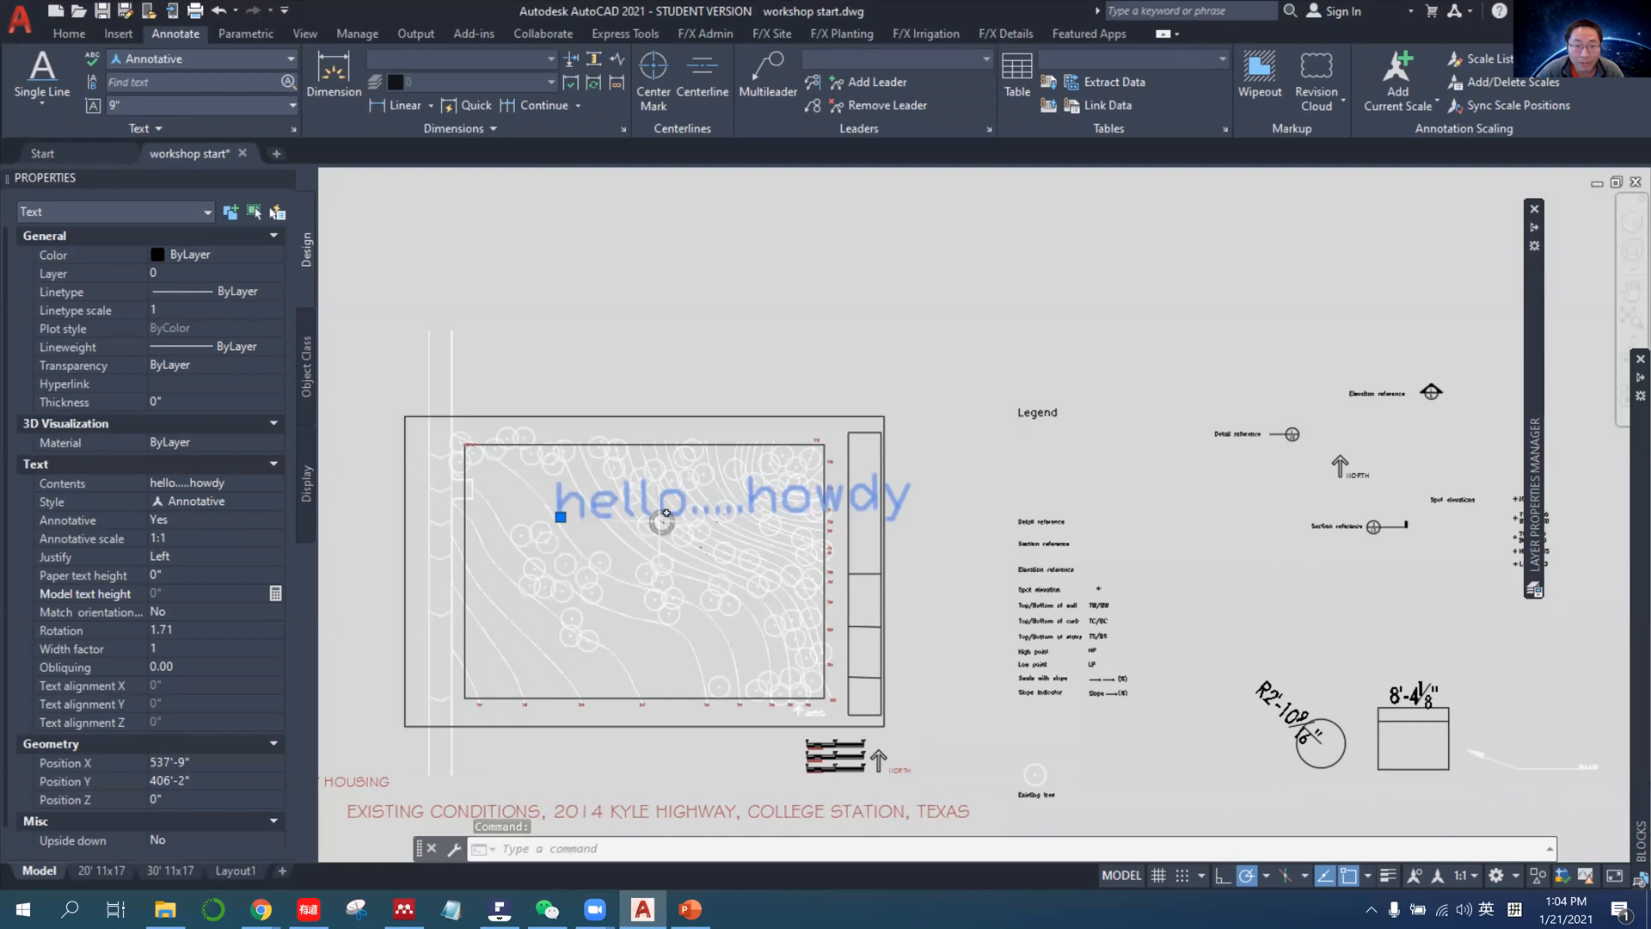
Check the resized hello.....howdy text in the 1:20 viewport of the 30' 11x17 layout and at the 1:1 annotation scale in model space.
{"action": "left_click", "coordinate": [170, 870]}
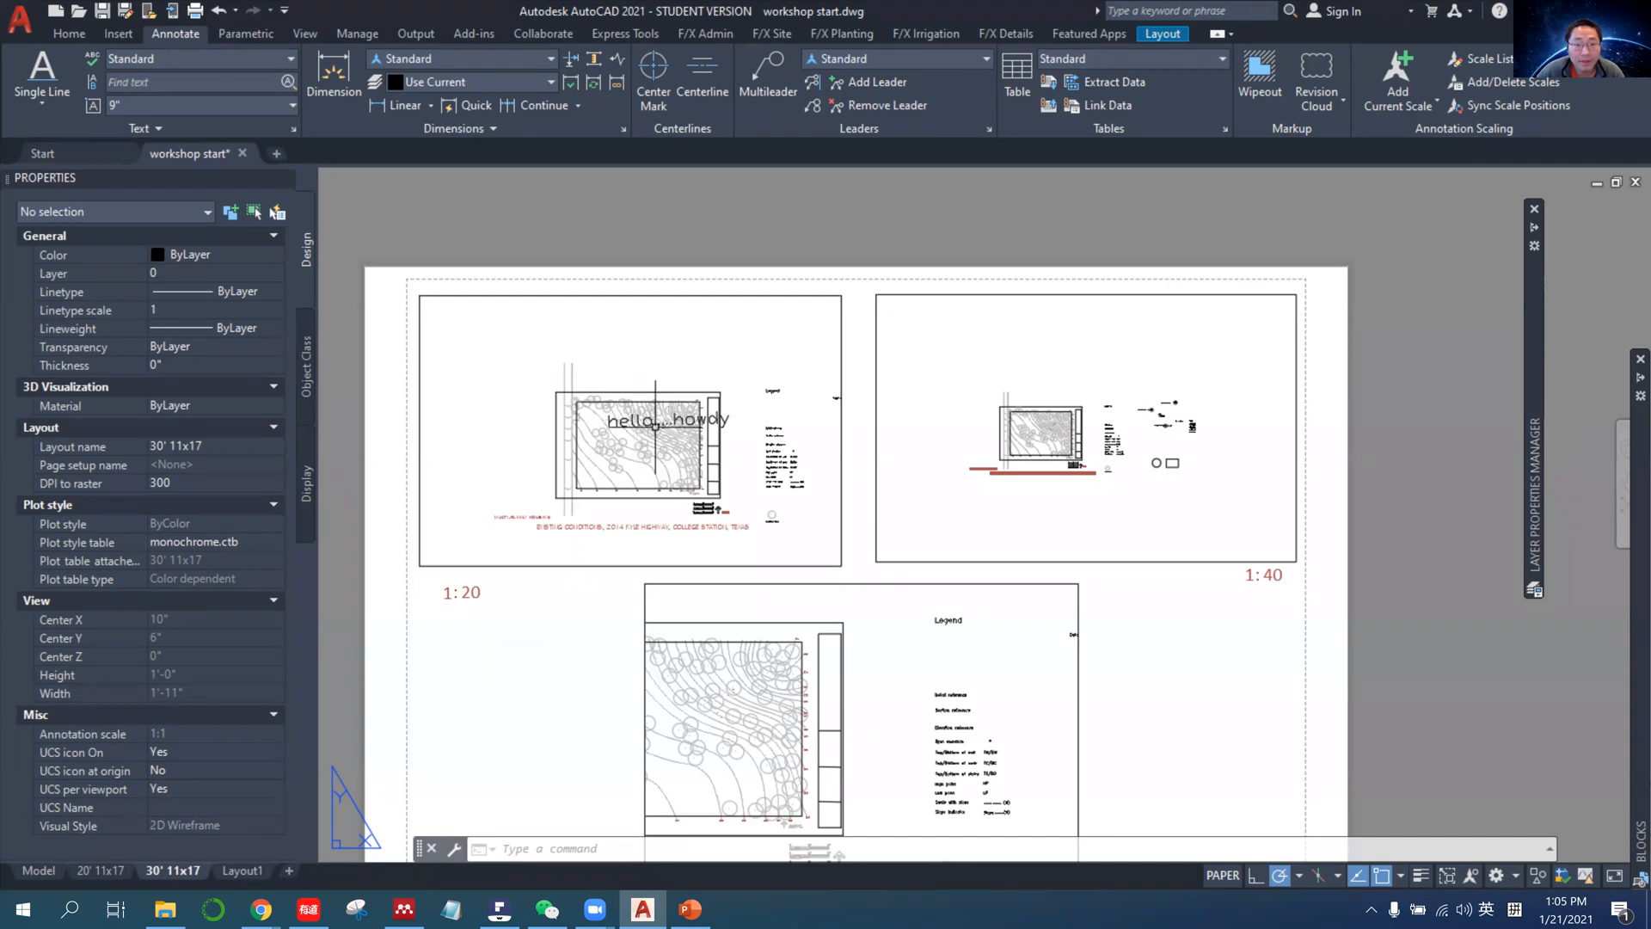
{"action": "left_click", "coordinate": [38, 870]}
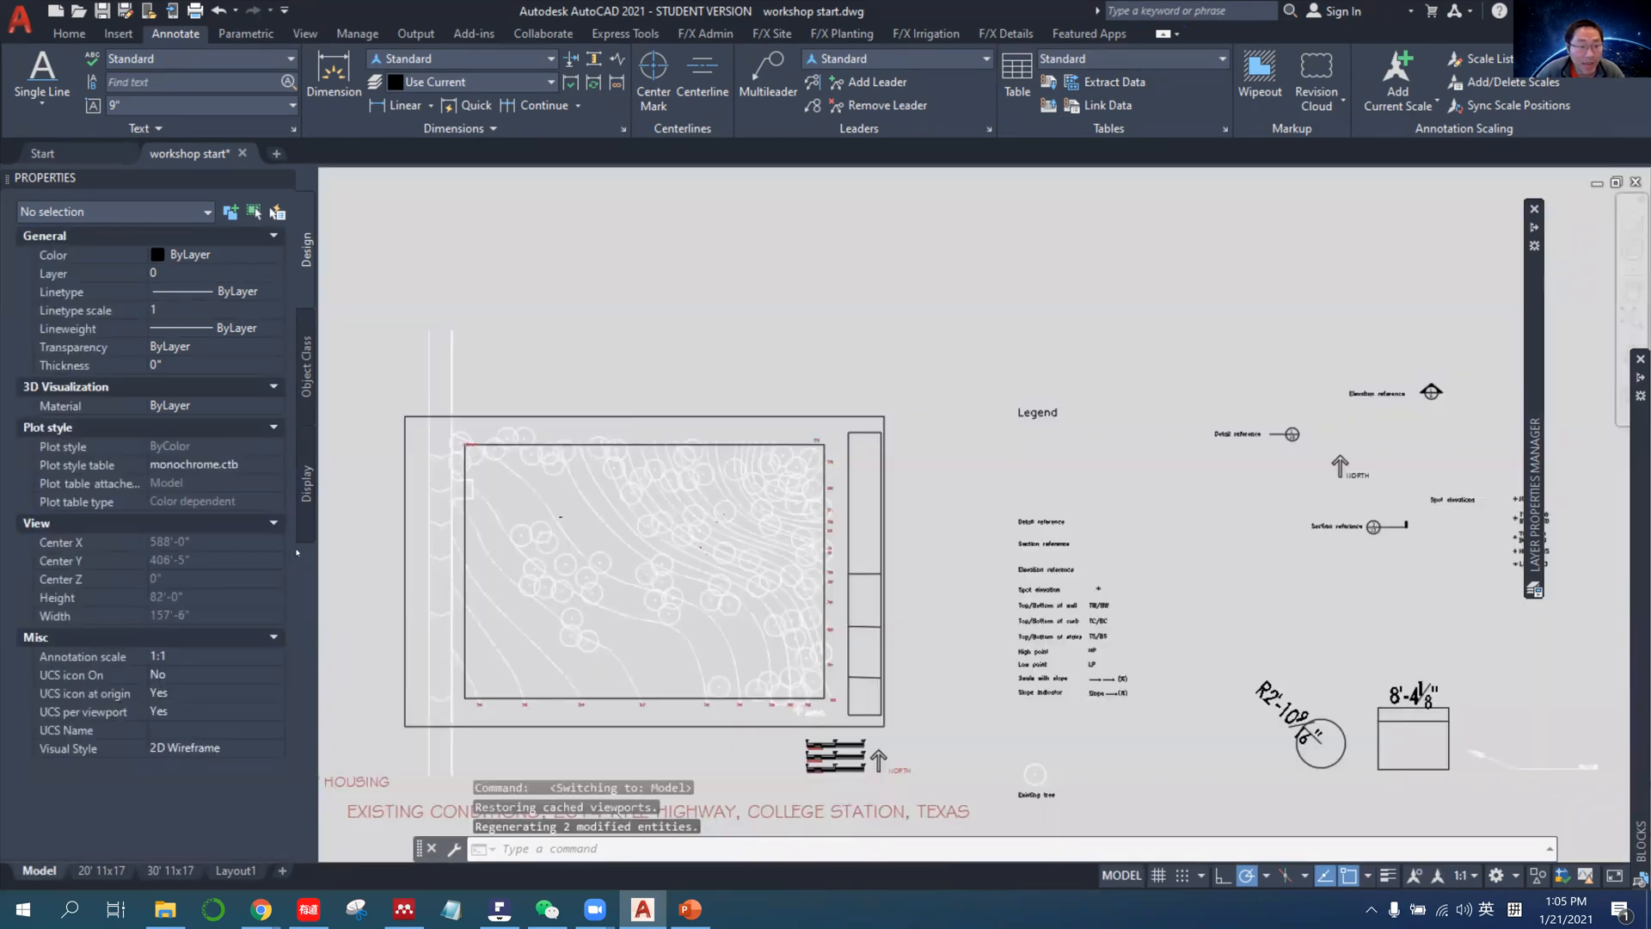
{"action": "left_click", "coordinate": [563, 517]}
{"action": "scroll", "coordinate": [561, 511], "scroll_direction": "up", "scroll_amount": 4}
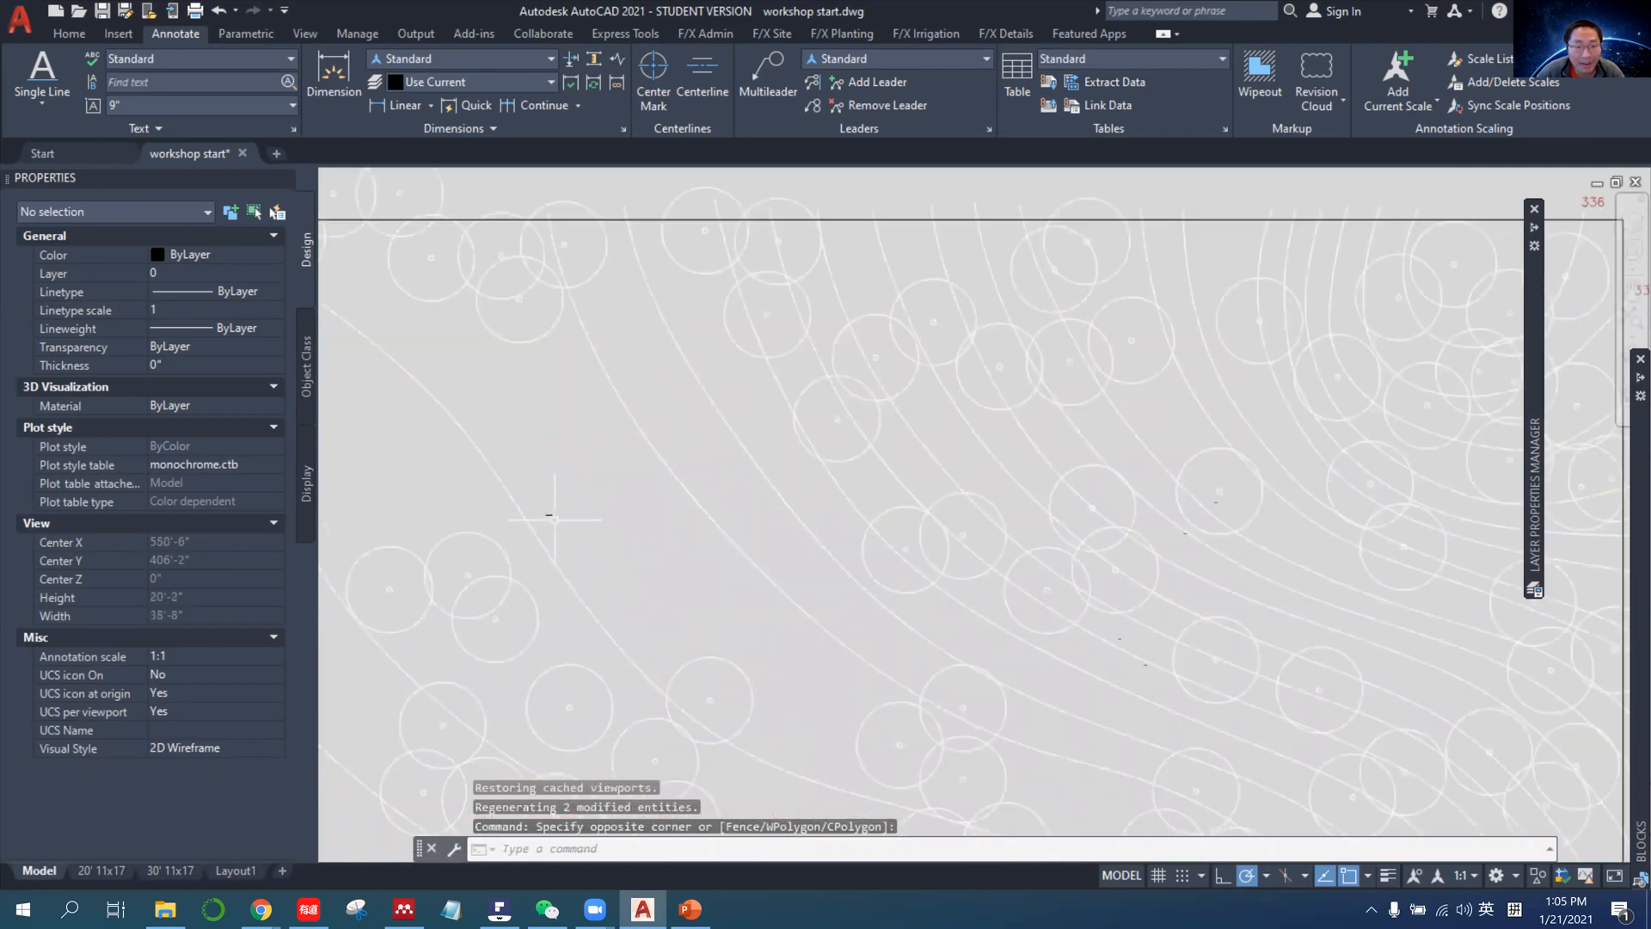
{"action": "scroll", "coordinate": [1088, 761], "scroll_direction": "down", "scroll_amount": 2}
Set the model space annotation scale to 1" = 20' and select the hello.....howdy text to examine its height.
{"action": "left_click", "coordinate": [1465, 875]}
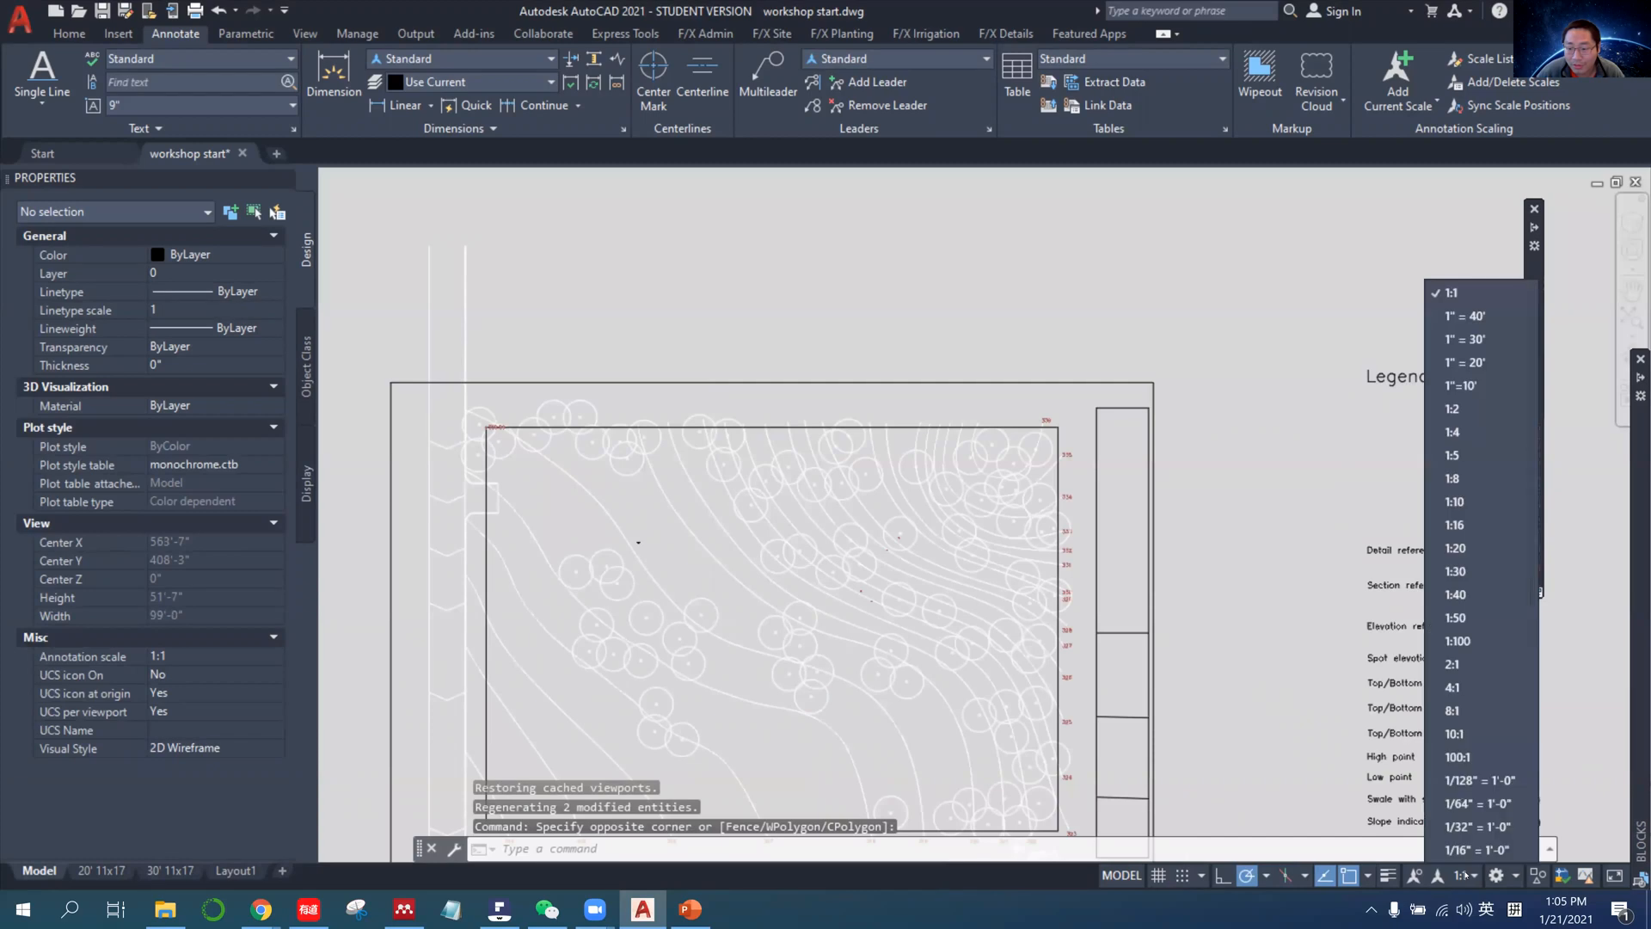
{"action": "left_click", "coordinate": [1462, 363]}
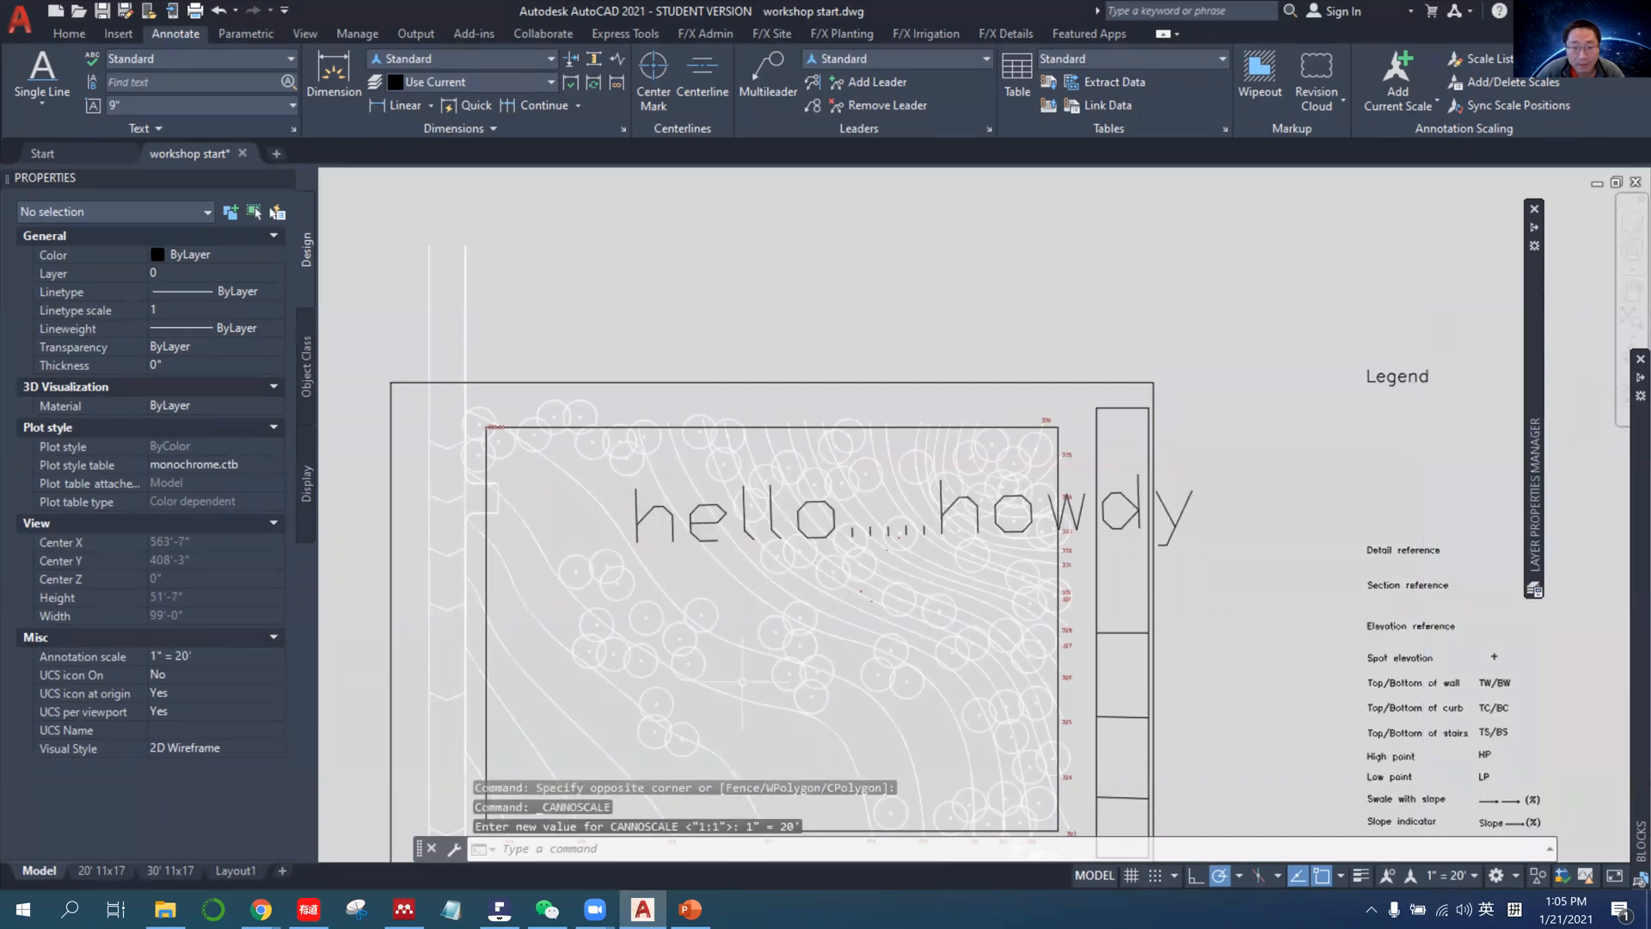
{"action": "scroll", "coordinate": [561, 631], "scroll_direction": "down", "scroll_amount": 4}
{"action": "scroll", "coordinate": [684, 598], "scroll_direction": "up", "scroll_amount": 2}
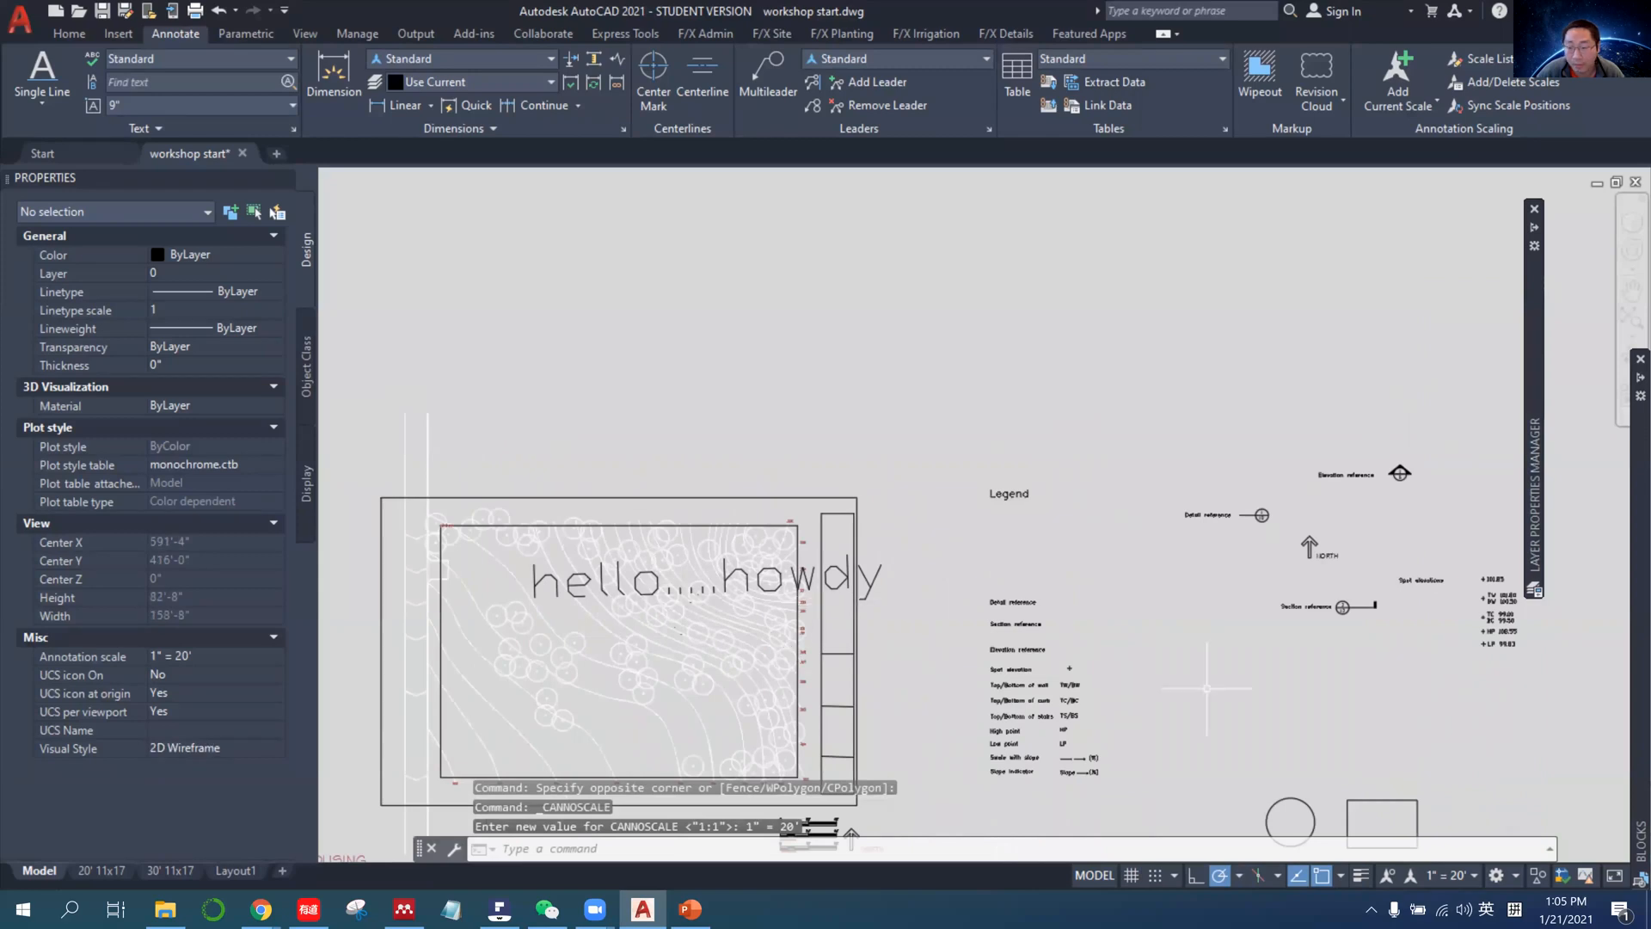
{"action": "left_click", "coordinate": [1448, 878]}
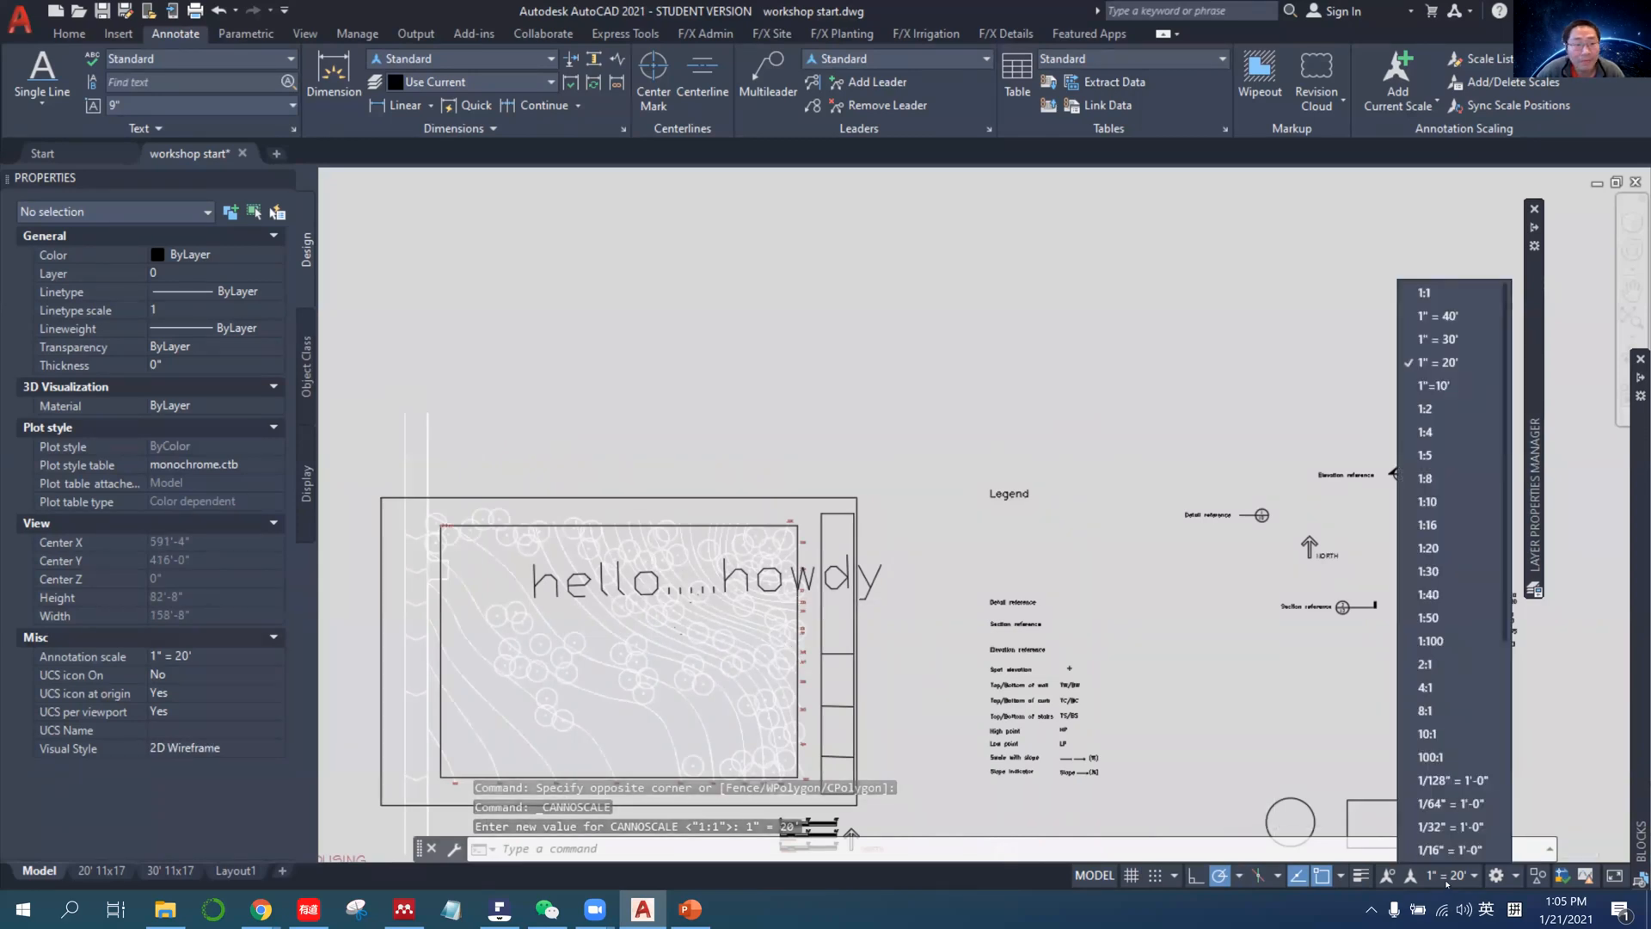
{"action": "left_click", "coordinate": [1447, 881]}
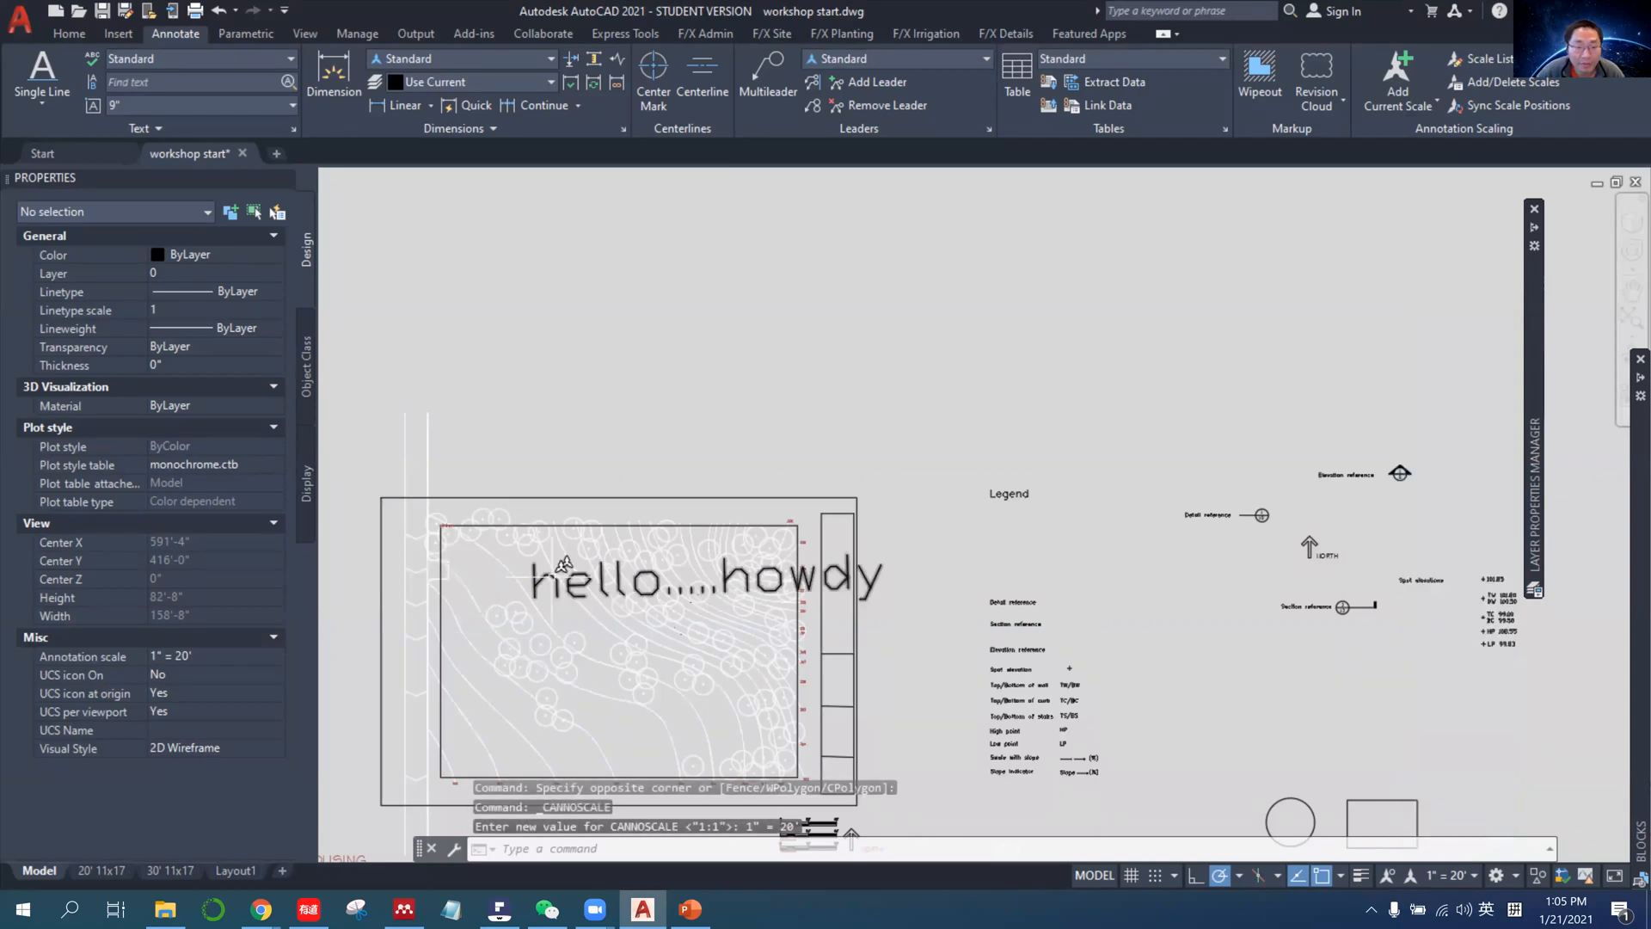
{"action": "left_click", "coordinate": [540, 583]}
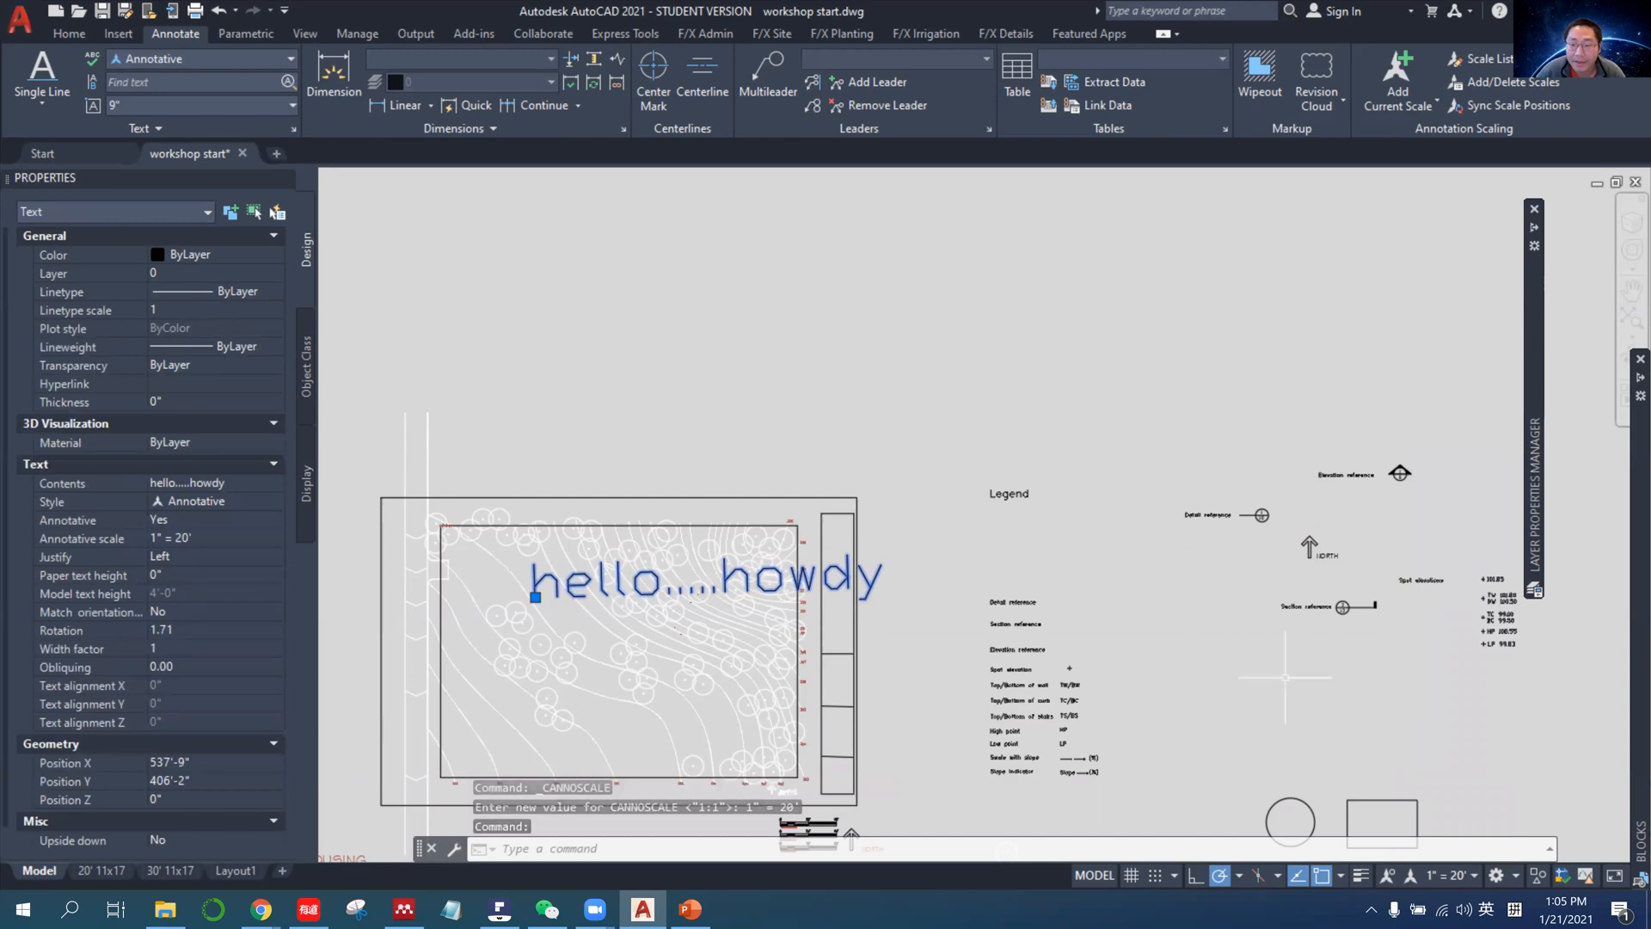
Return the model space annotation scale to 1:1 and check the hello.....howdy text in the 30' 11x17 layout.
{"action": "left_click", "coordinate": [1452, 879]}
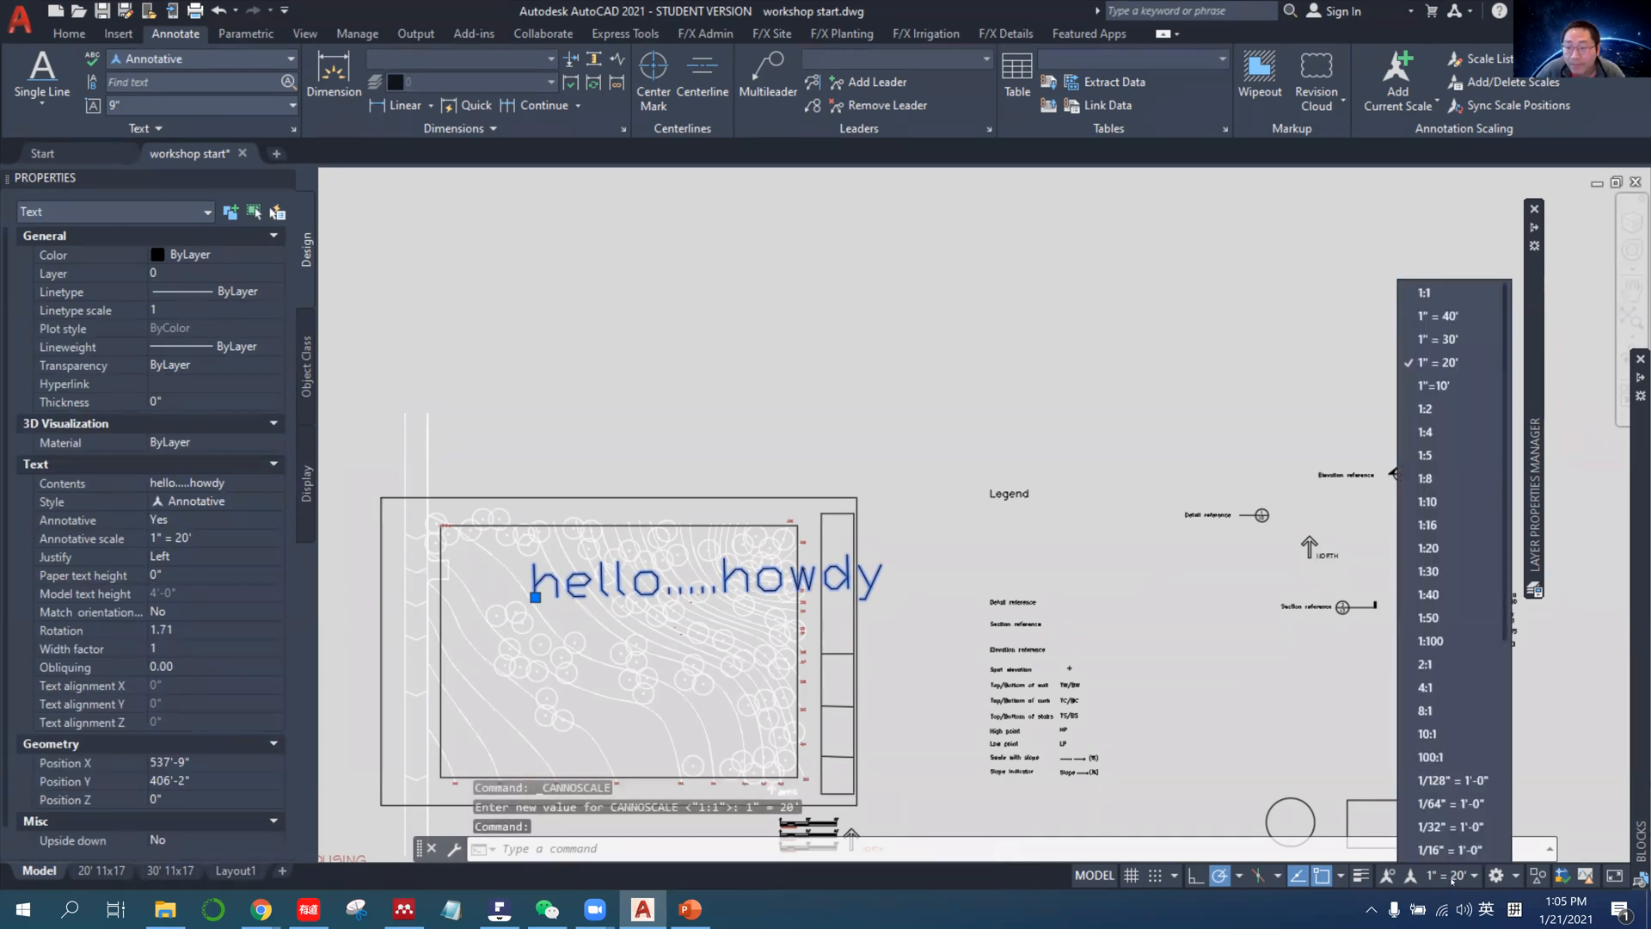
{"action": "left_click", "coordinate": [1448, 886]}
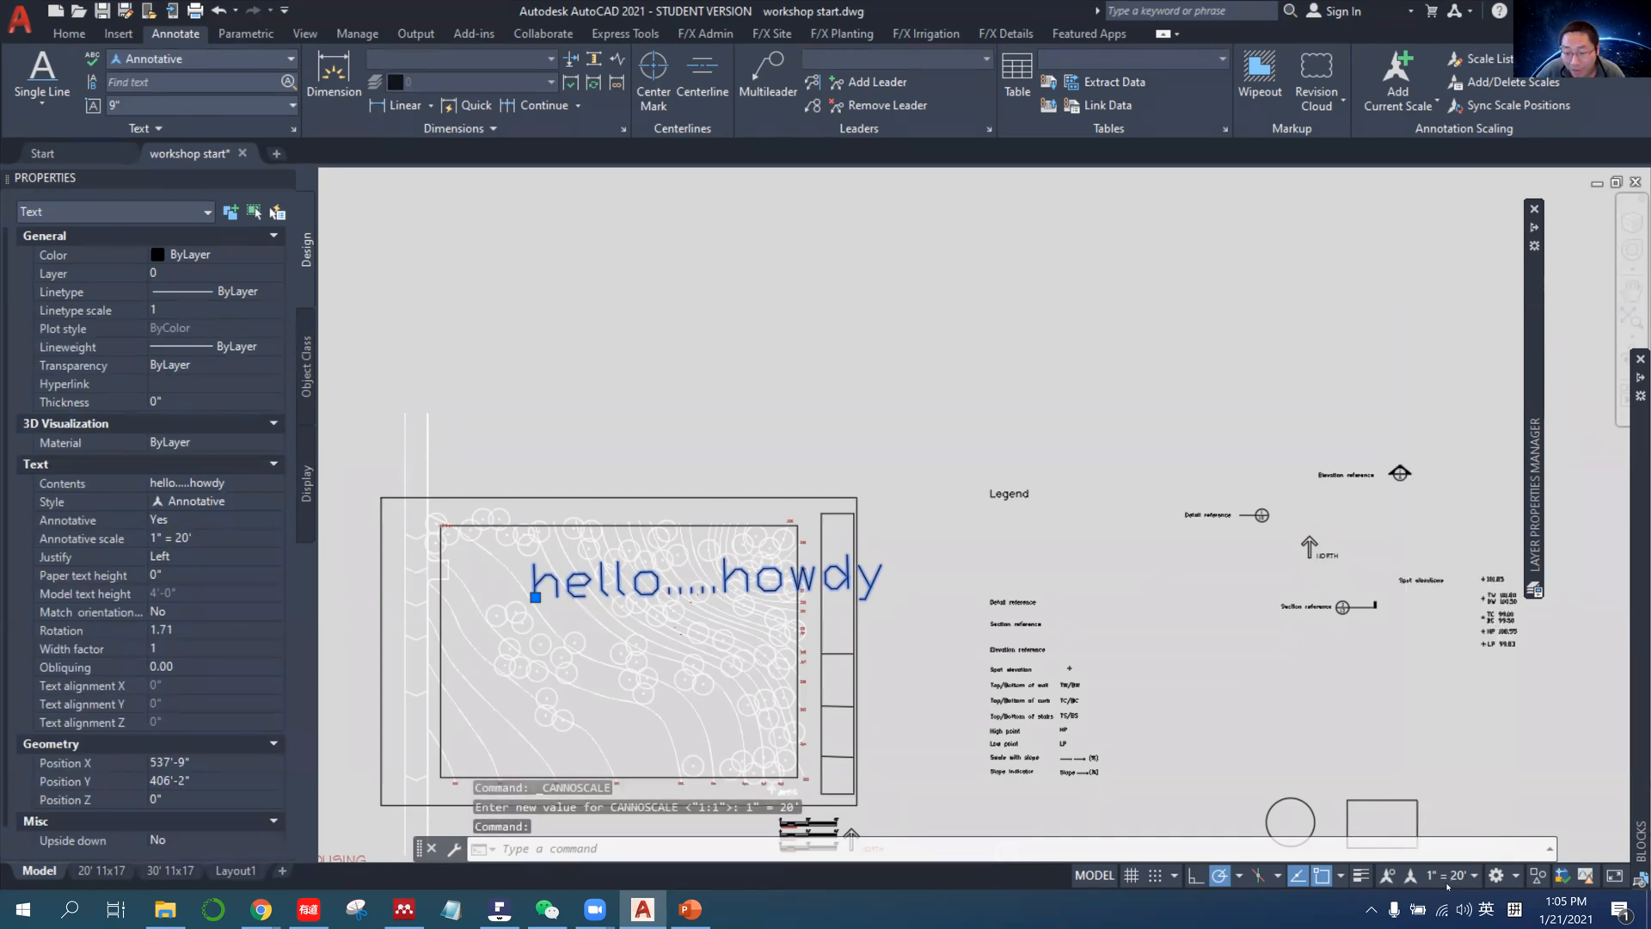
{"action": "left_click", "coordinate": [1448, 886]}
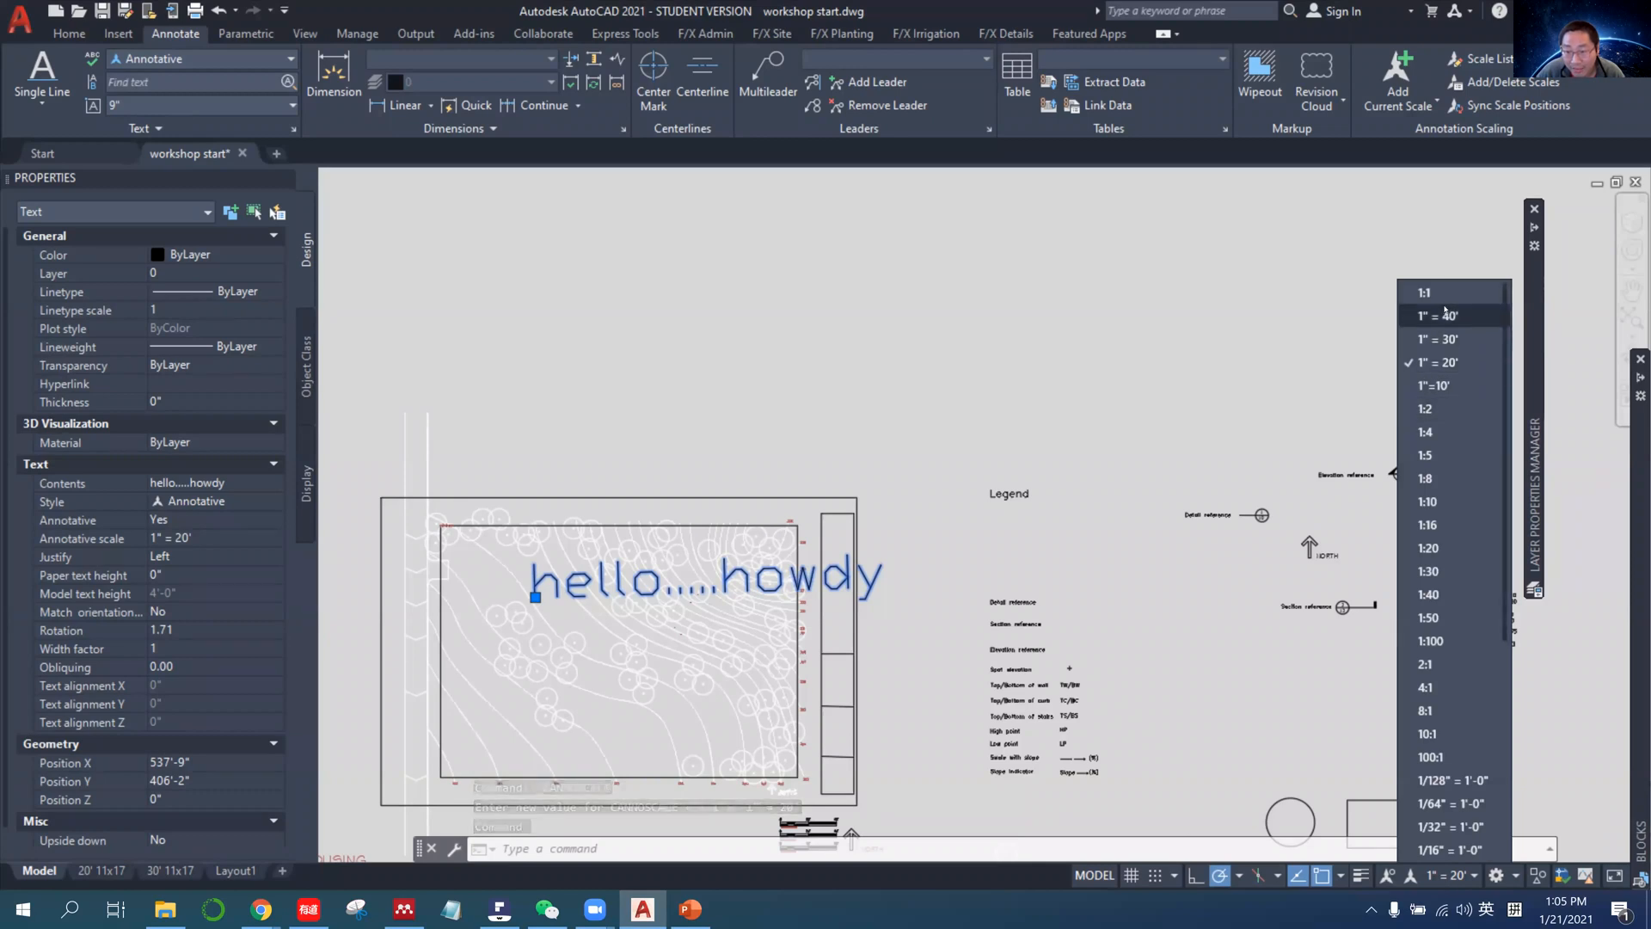
{"action": "left_click", "coordinate": [1453, 292]}
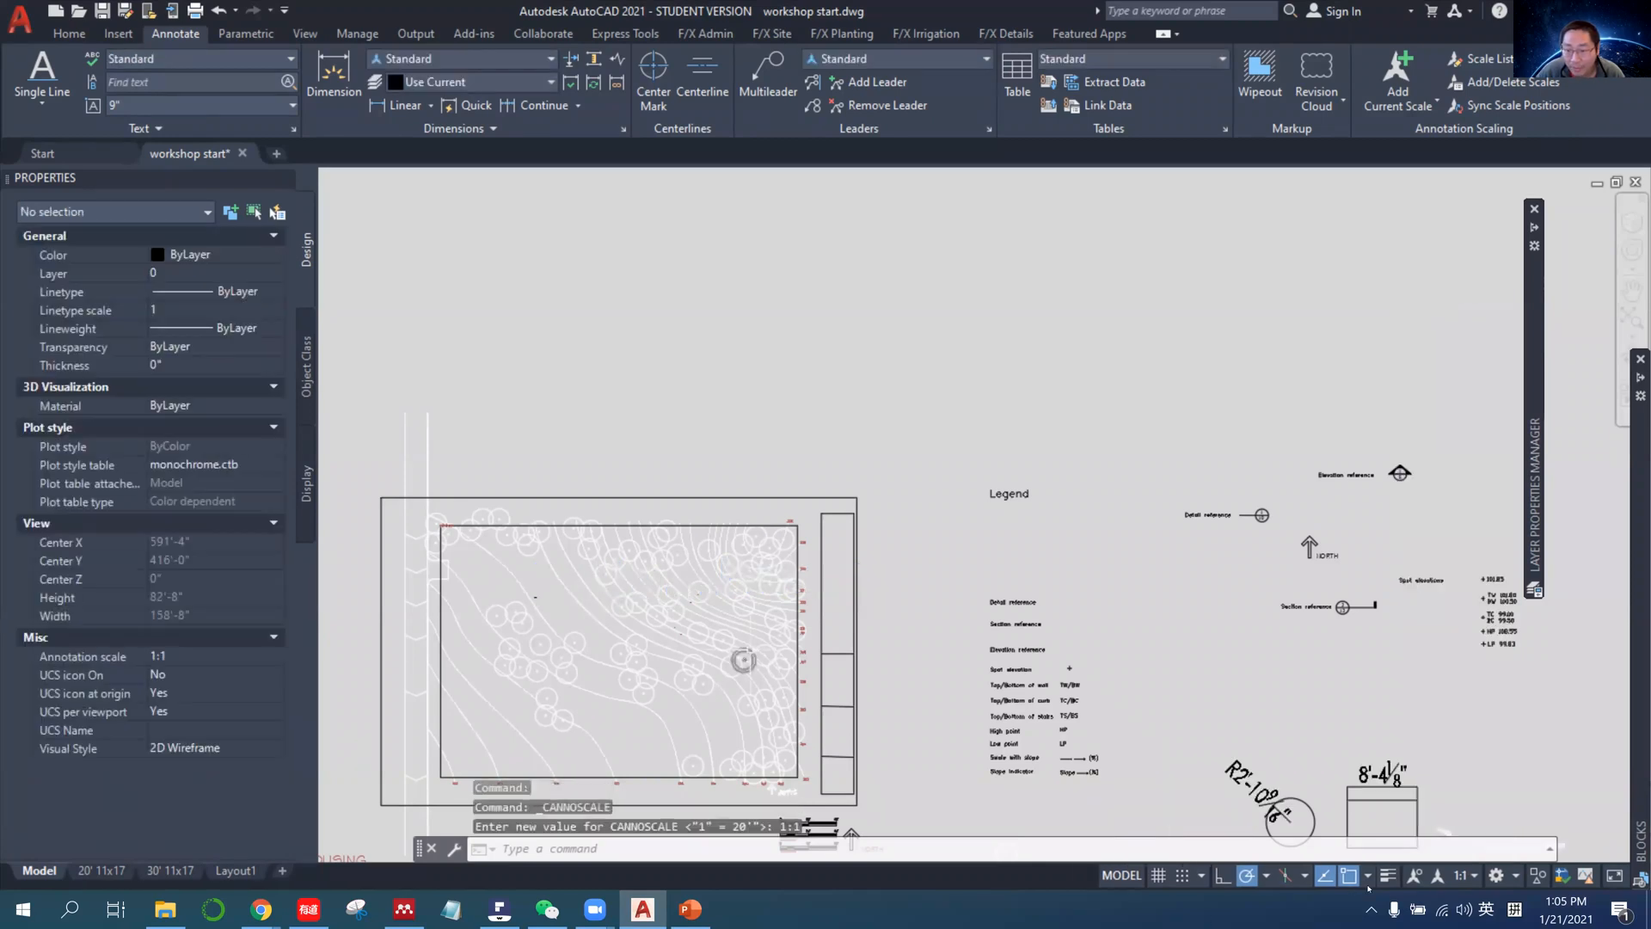
{"action": "left_click", "coordinate": [169, 870]}
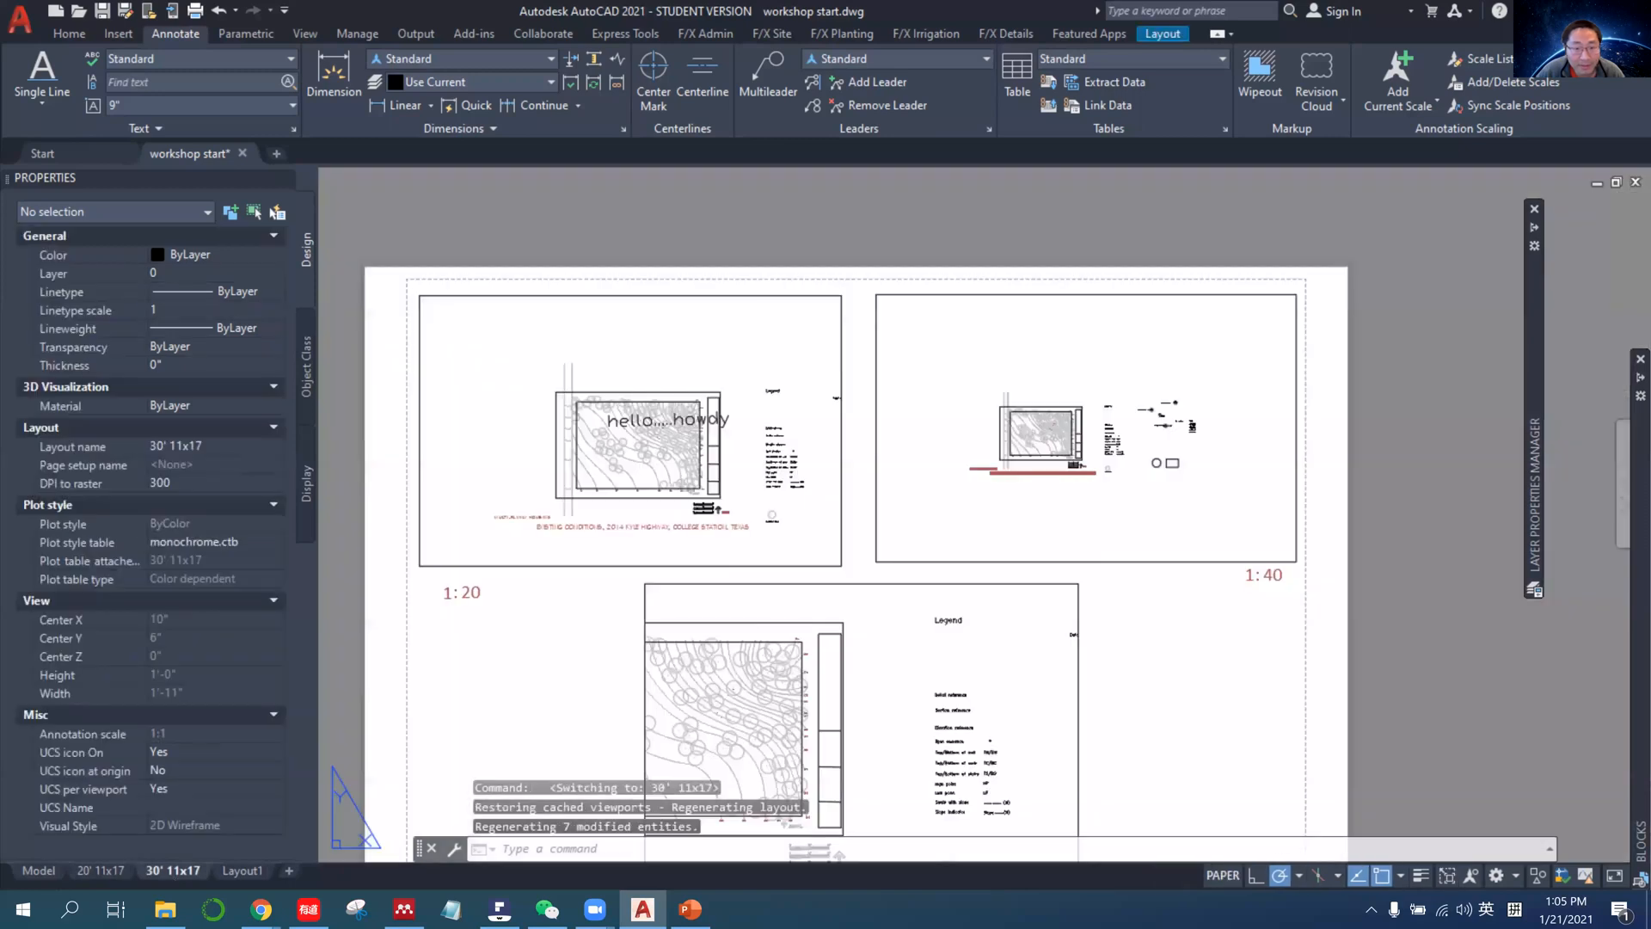
{"action": "left_click", "coordinate": [39, 870]}
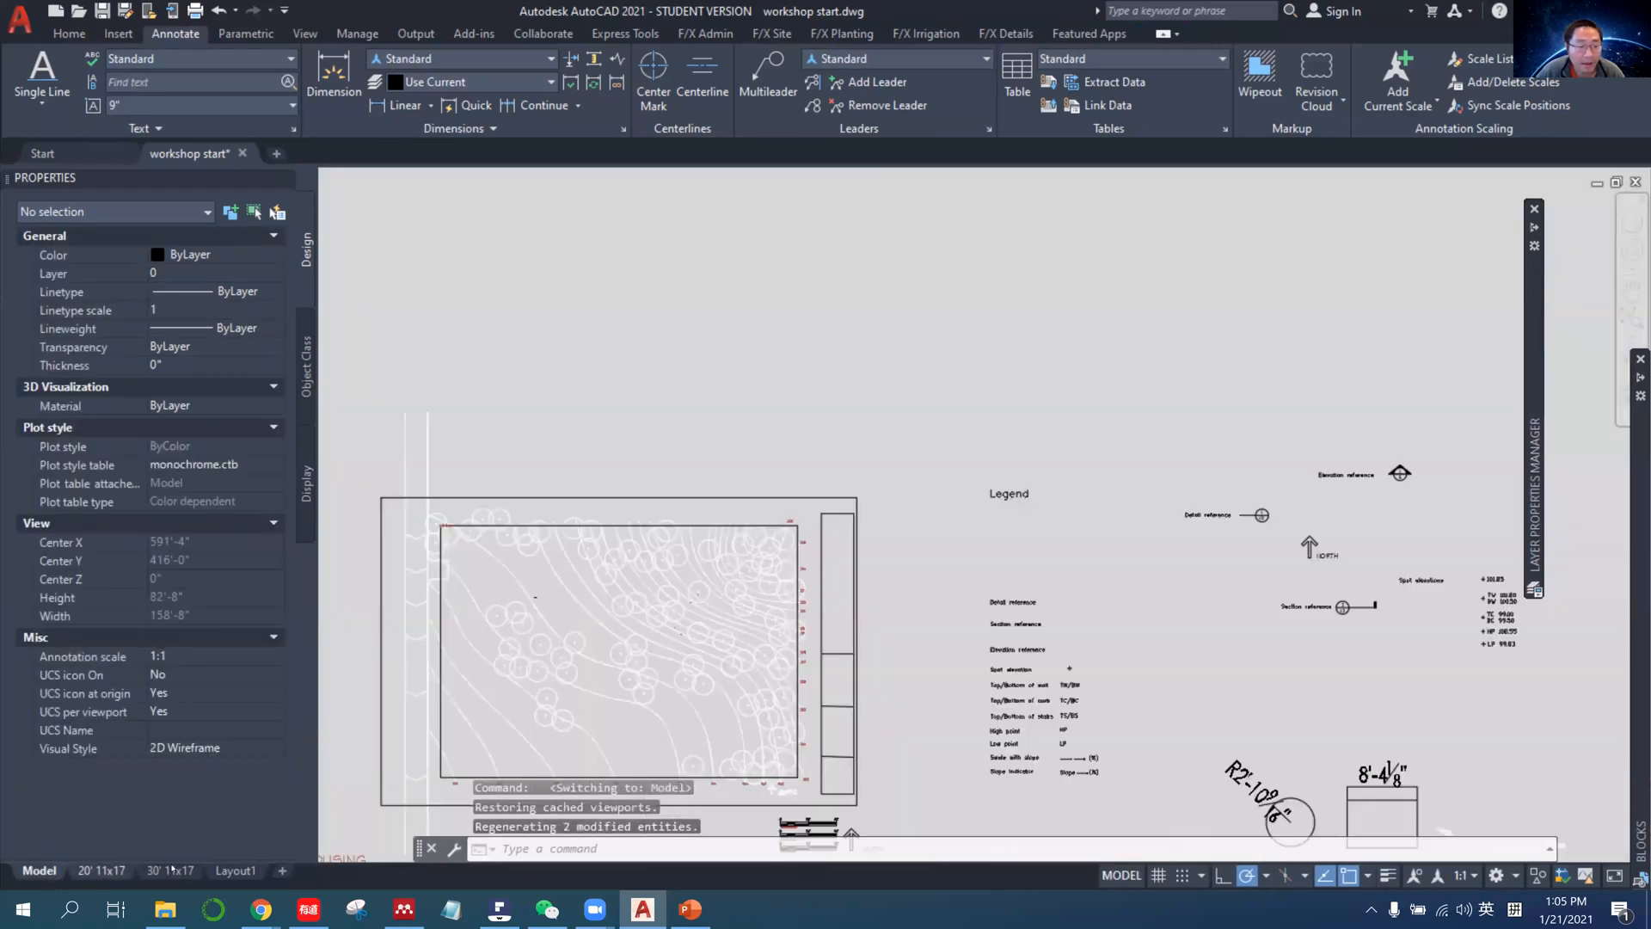
Select the hello.....howdy text in model space and switch the annotation scale from 1:1 to 1" = 20'.
{"action": "left_click", "coordinate": [549, 584]}
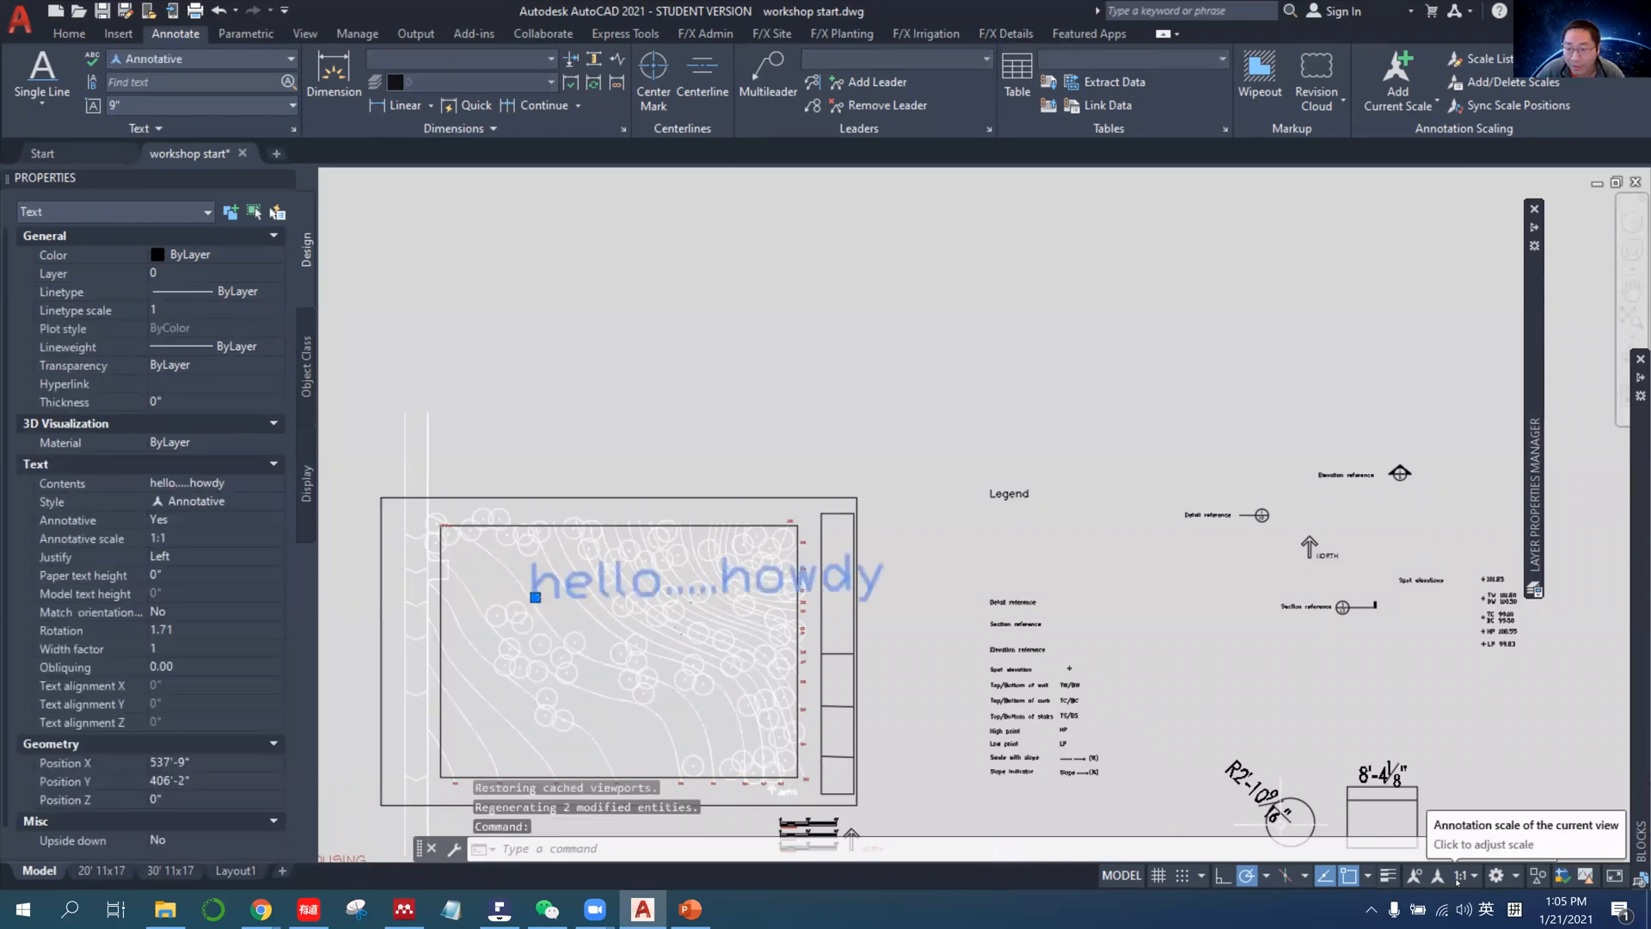
{"action": "left_click", "coordinate": [1462, 875]}
{"action": "left_click", "coordinate": [1462, 362]}
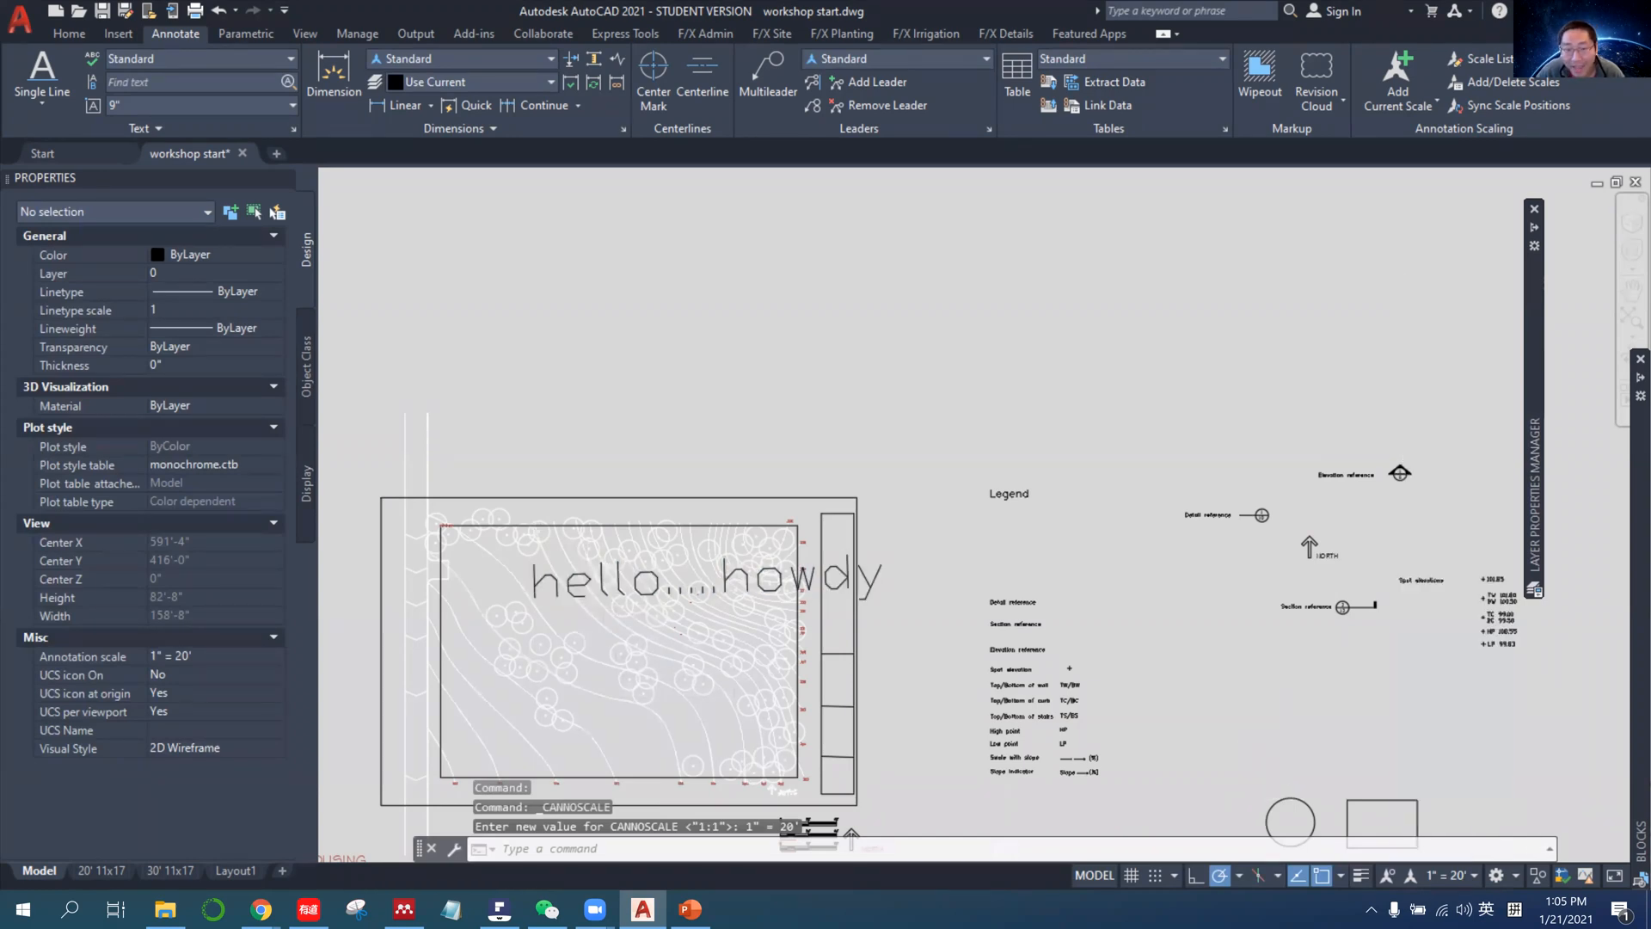
Draw a horizontal line 100" long above the site plan in model space.
{"action": "left_click", "coordinate": [69, 33]}
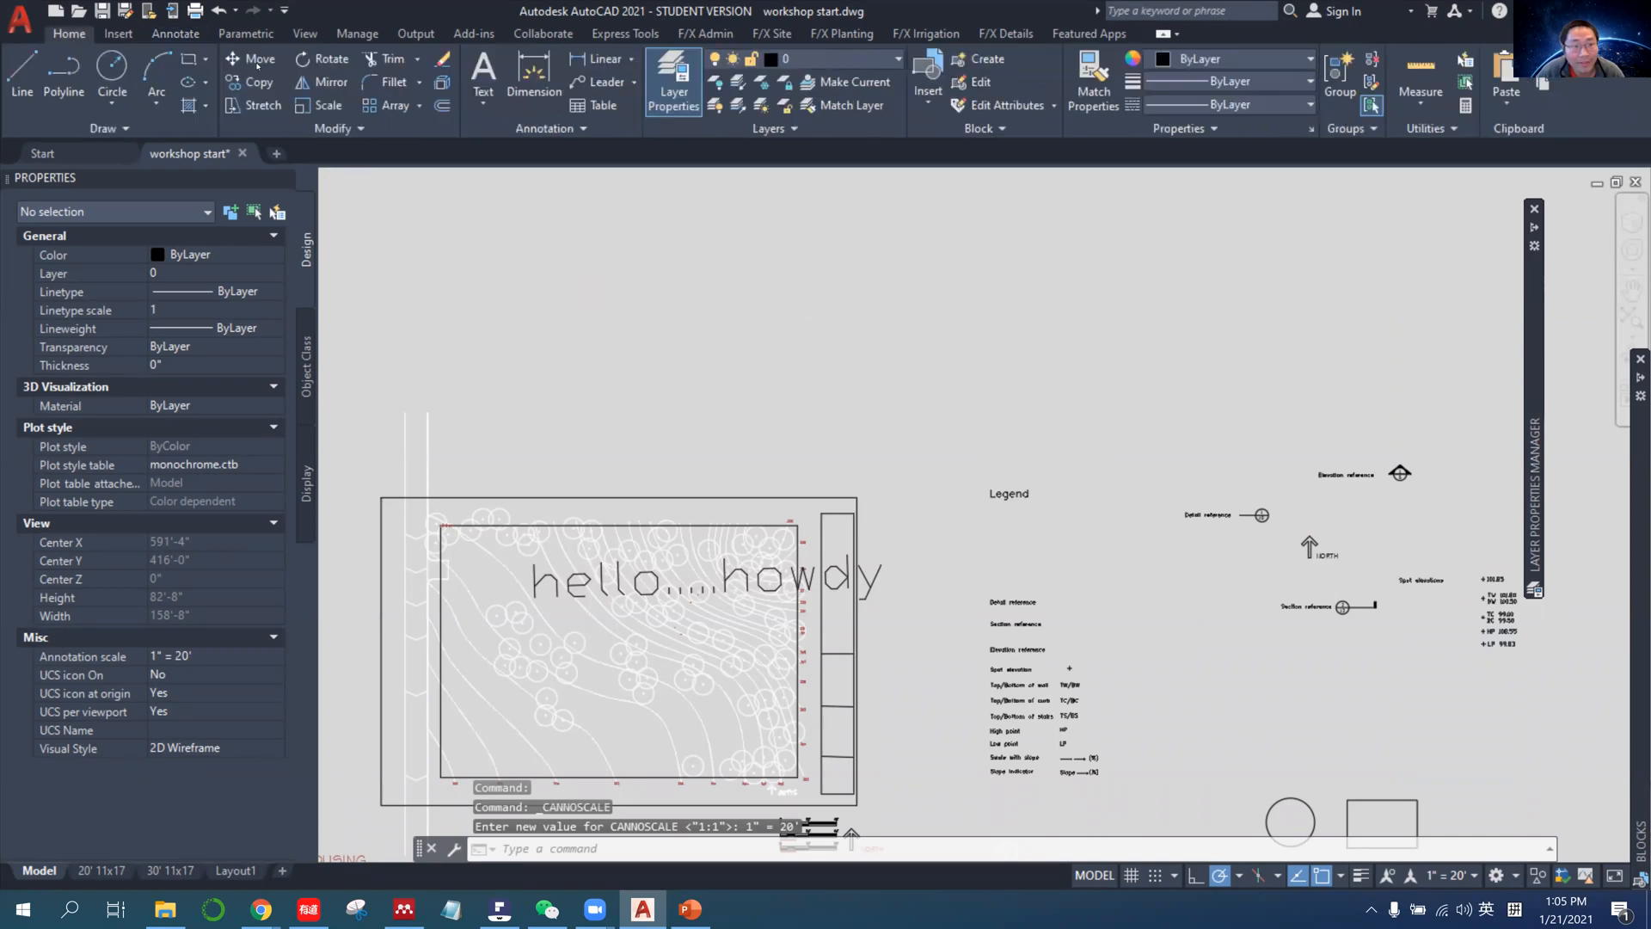
{"action": "left_click", "coordinate": [22, 70]}
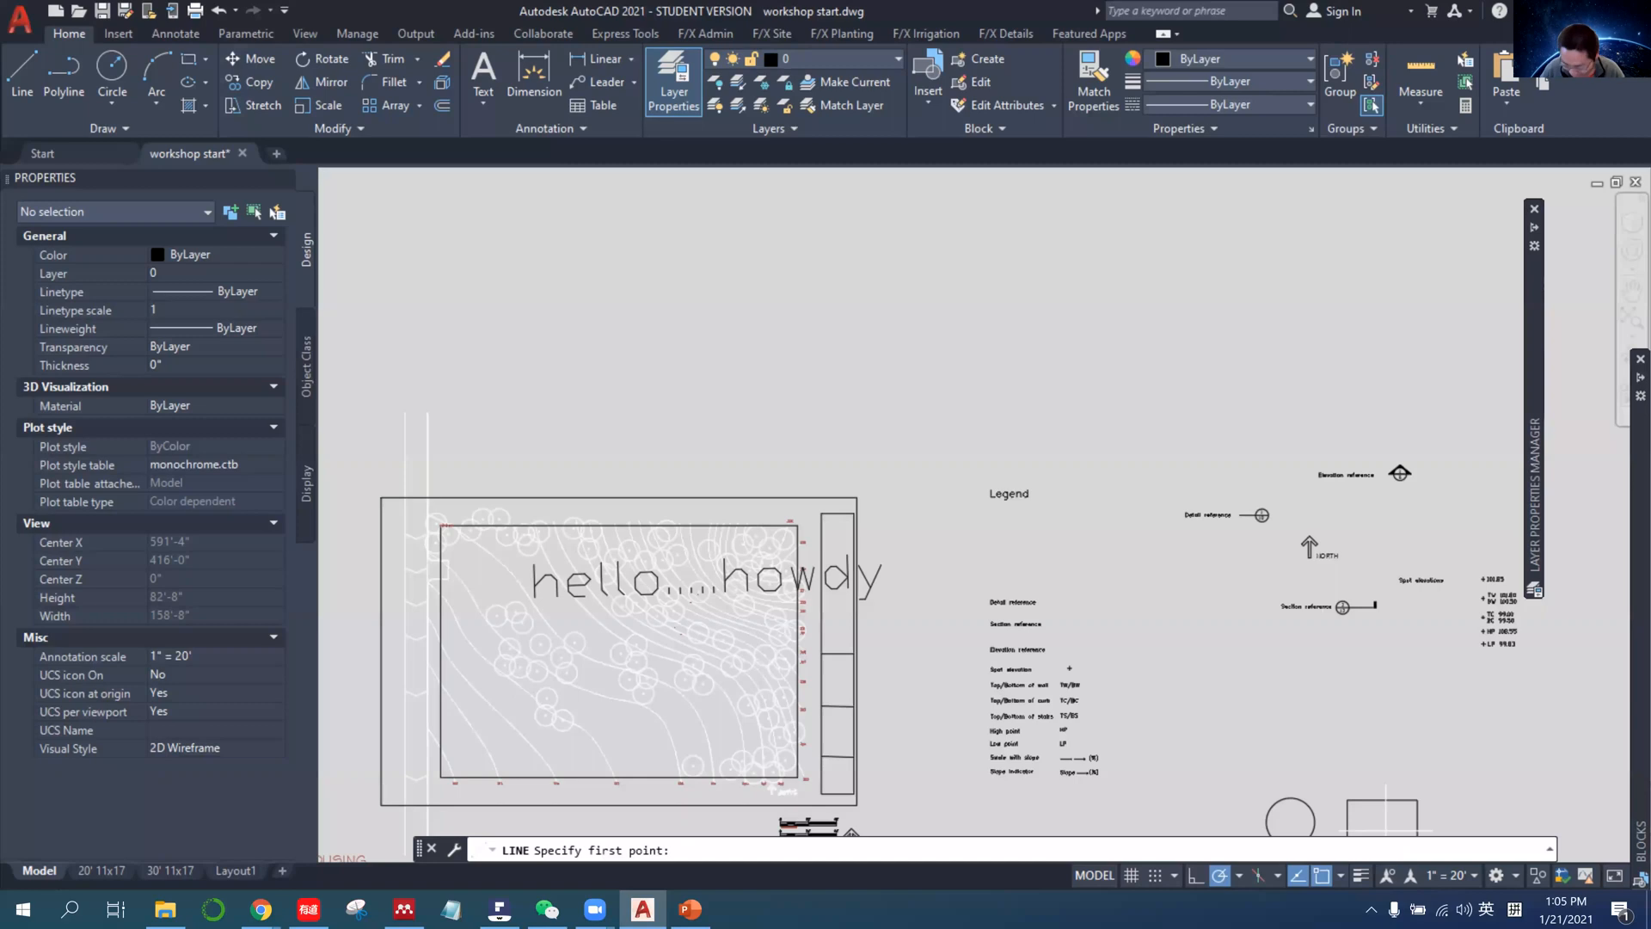
{"action": "left_click", "coordinate": [627, 337]}
{"action": "type", "text": "100"}
{"action": "key", "text": "Return"}
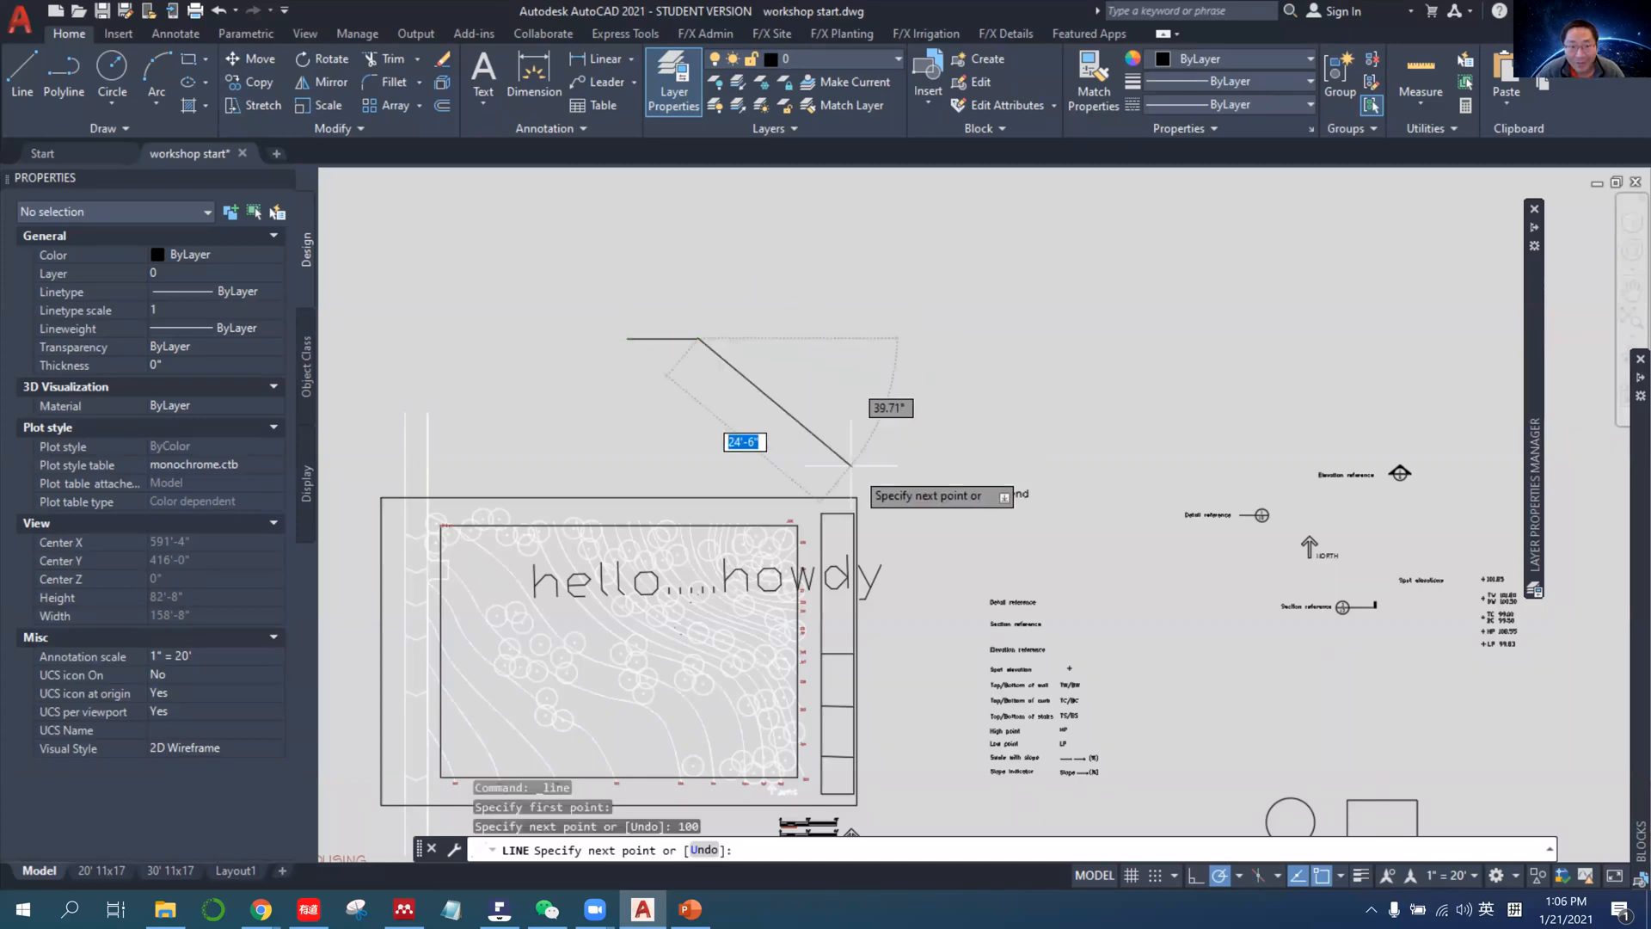
{"action": "key", "text": "Return"}
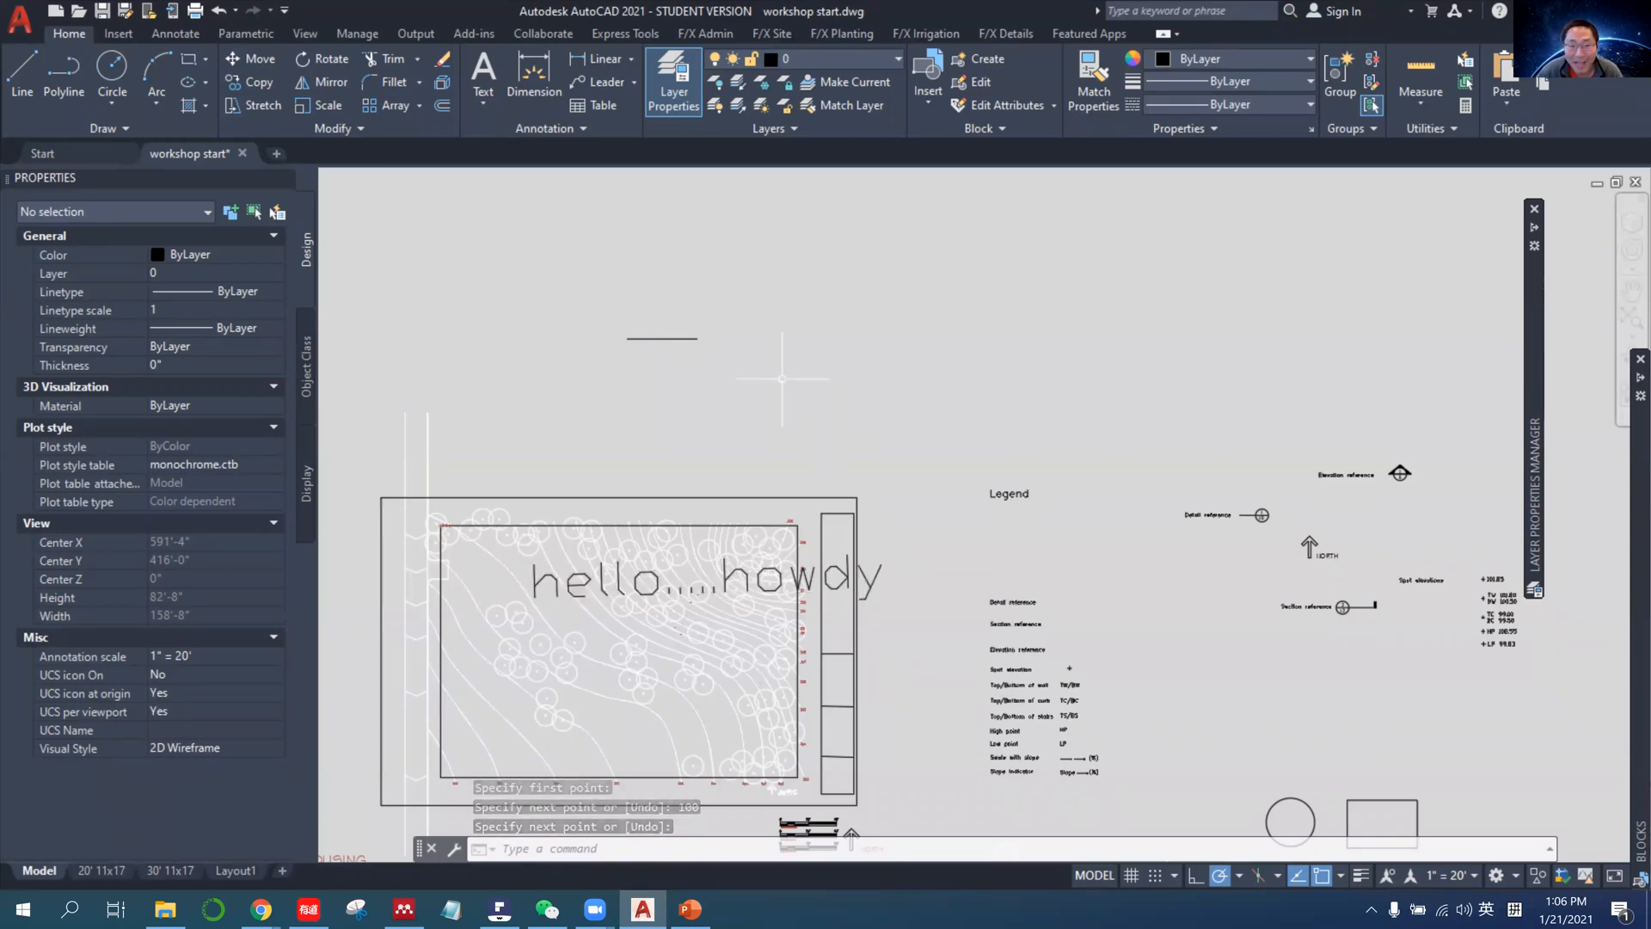
{"action": "key", "text": "Escape"}
Select the new line and switch the annotation scale to 1:1 and back to 1" = 20', comparing the line with the annotative text.
{"action": "left_click", "coordinate": [677, 338]}
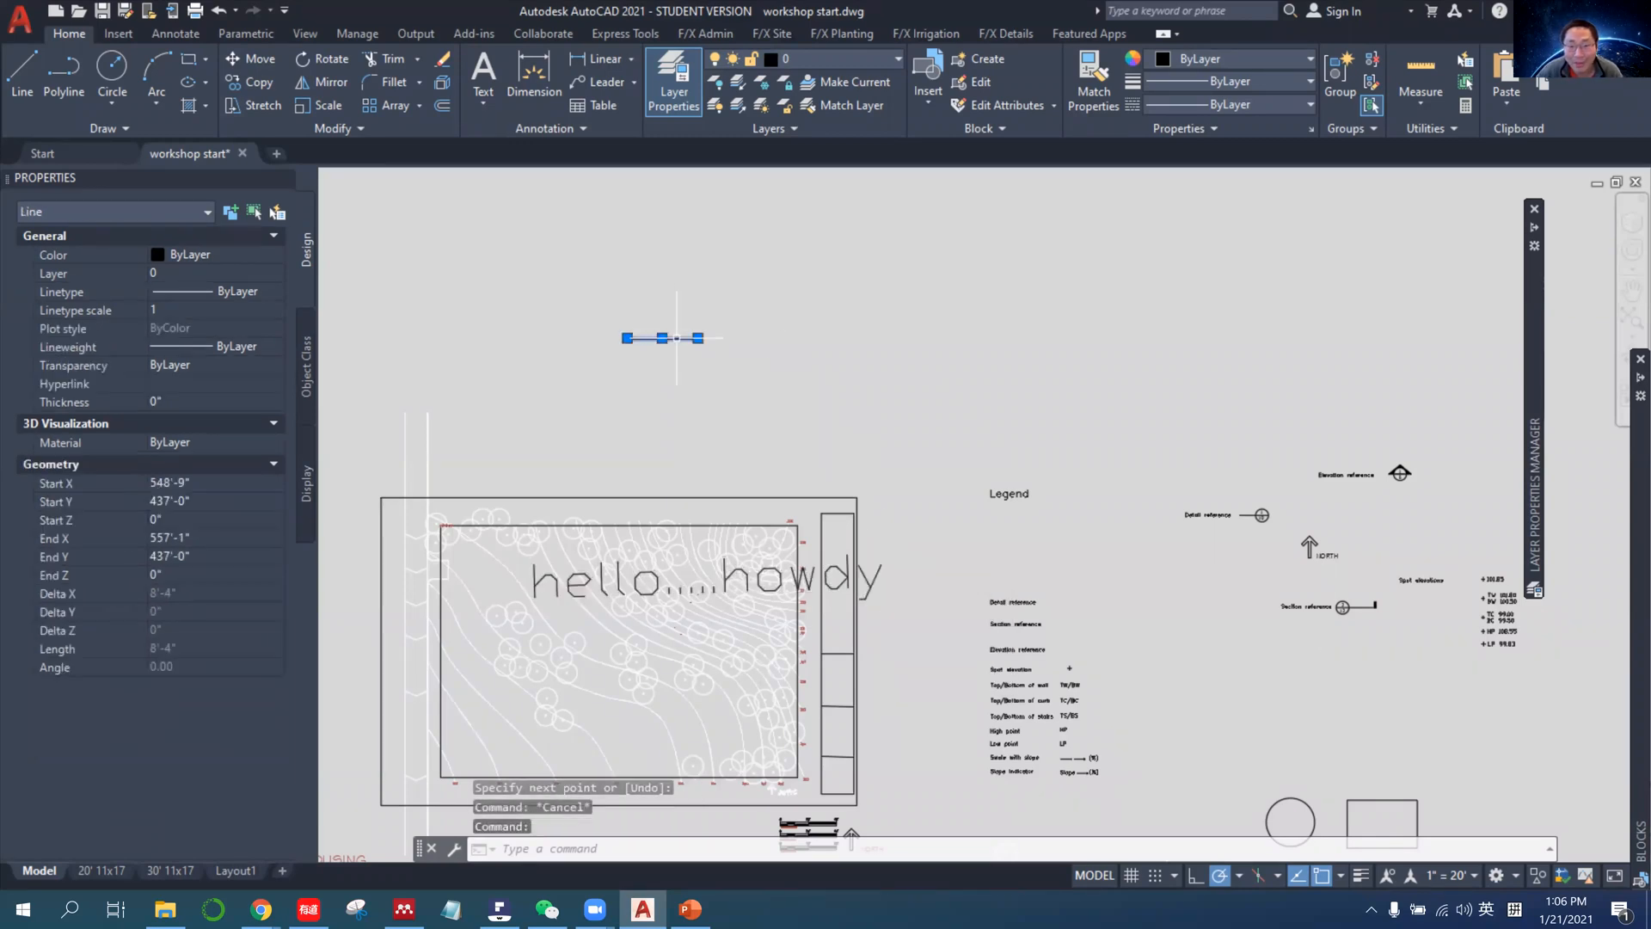
{"action": "left_click", "coordinate": [1465, 874]}
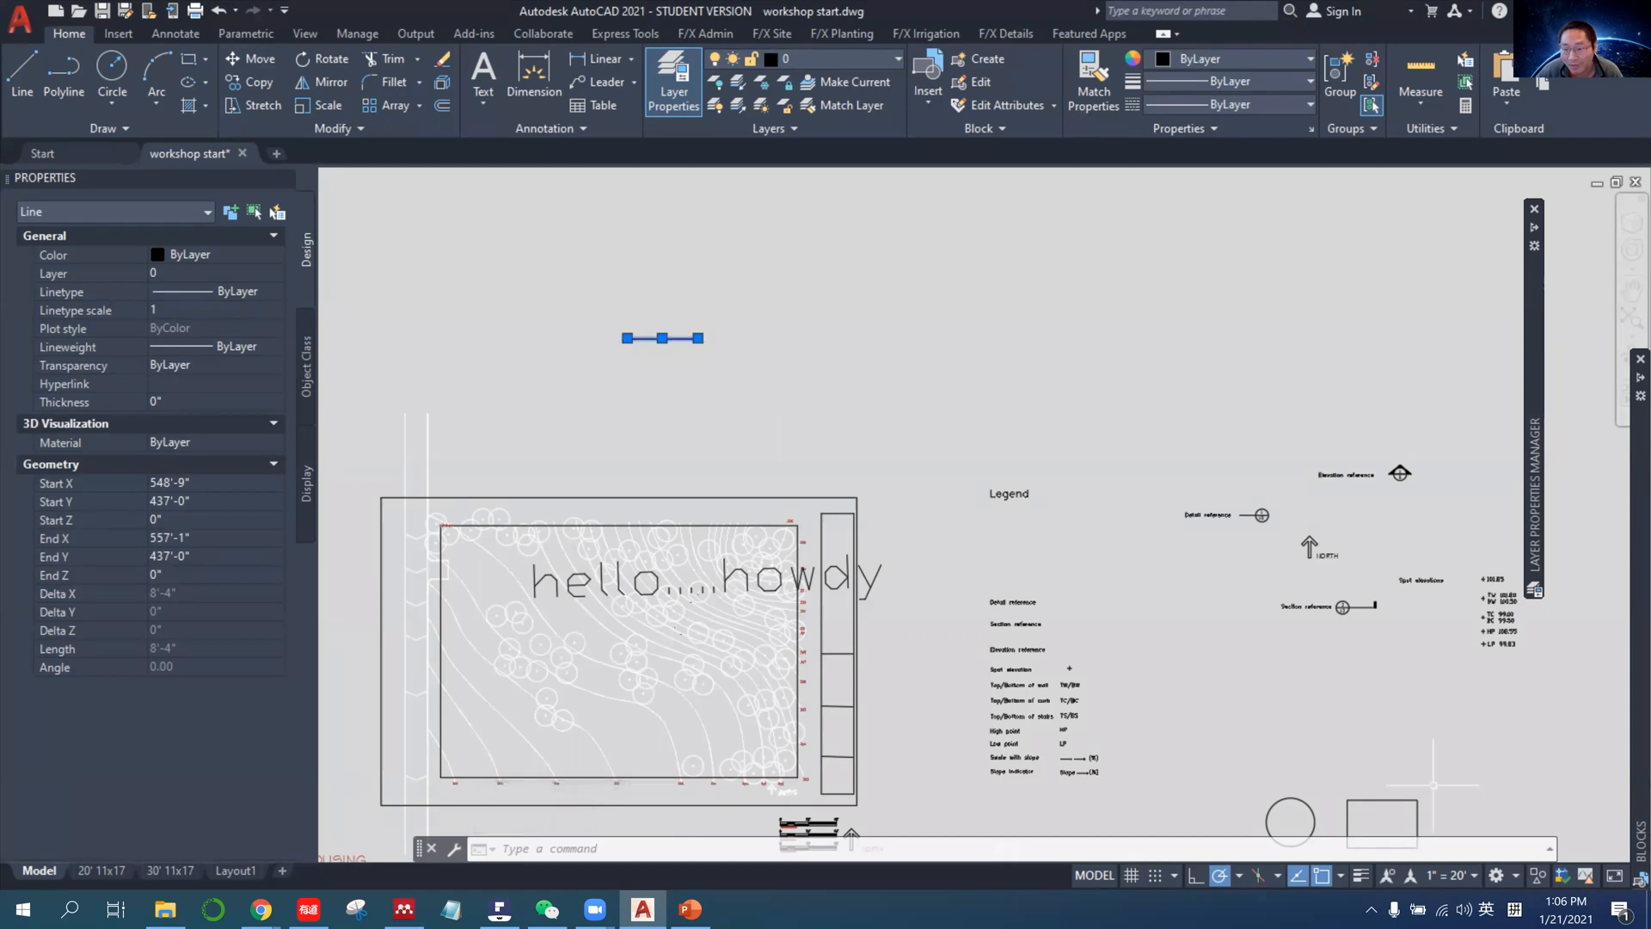
{"action": "key", "text": "Escape"}
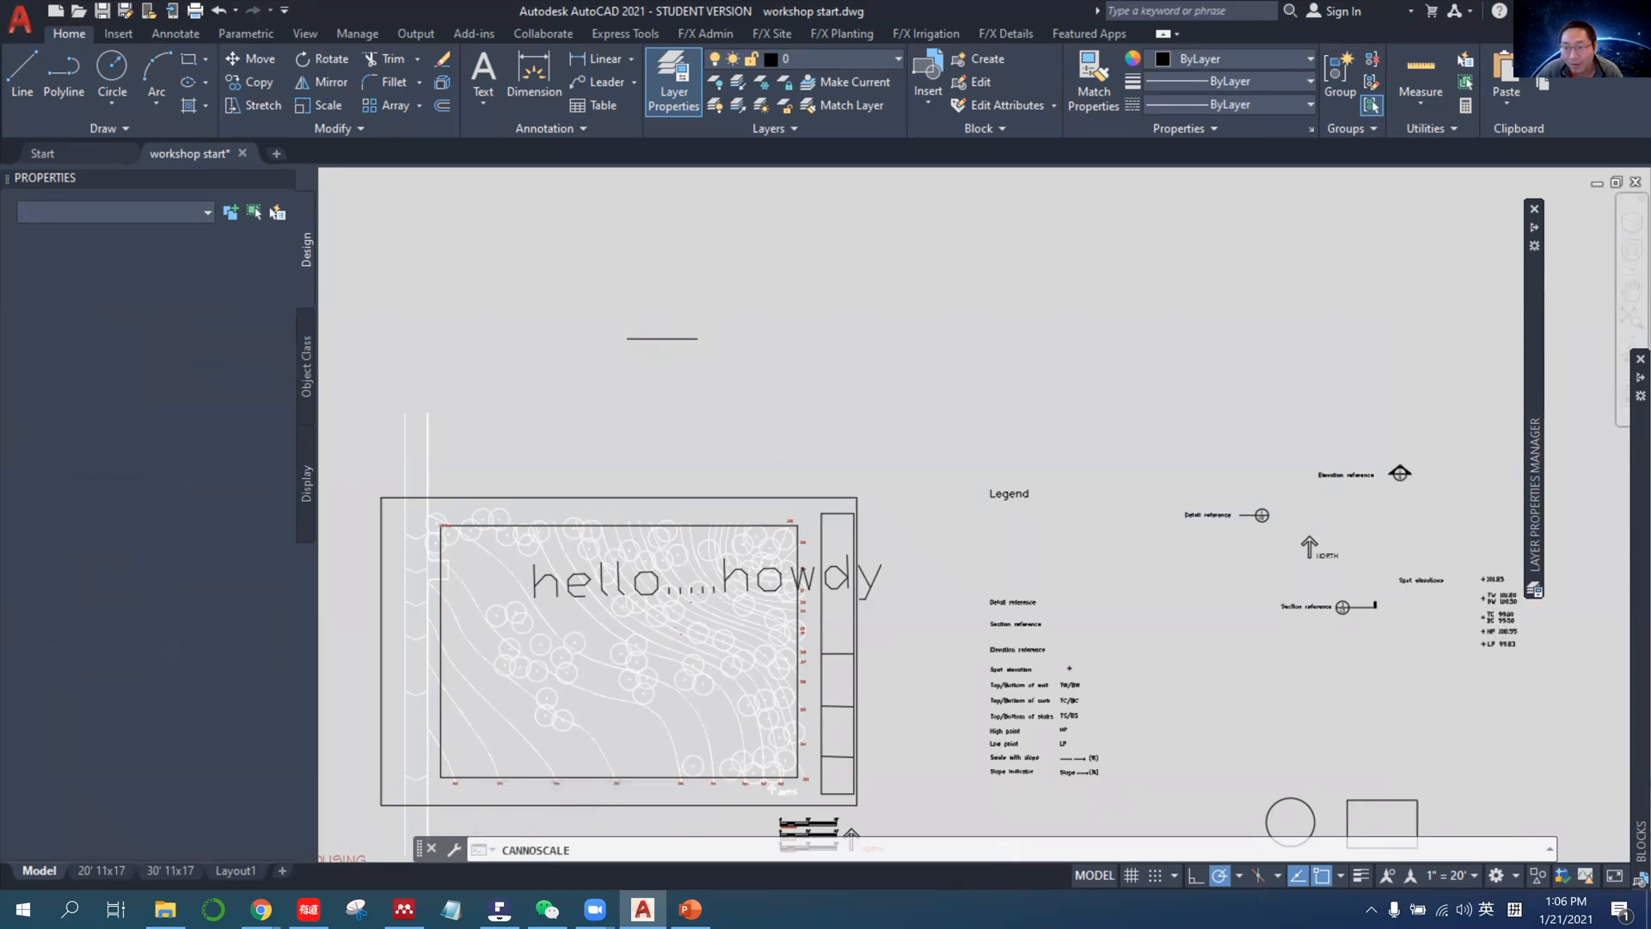
{"action": "left_click", "coordinate": [668, 338]}
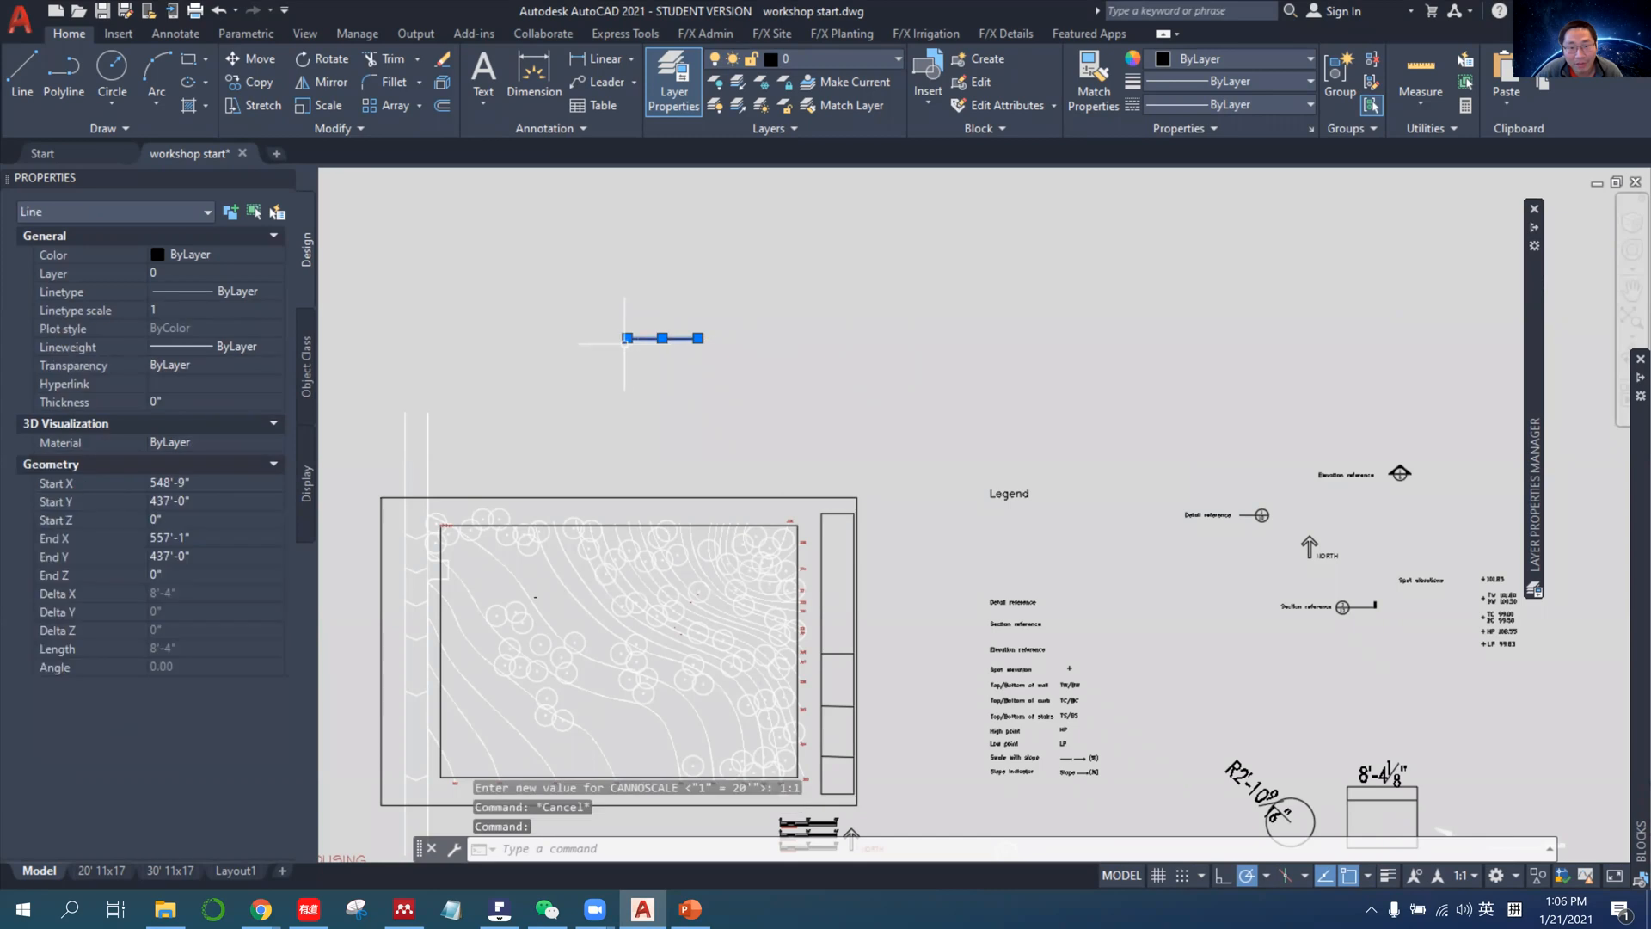
{"action": "mouse_move", "coordinate": [627, 340]}
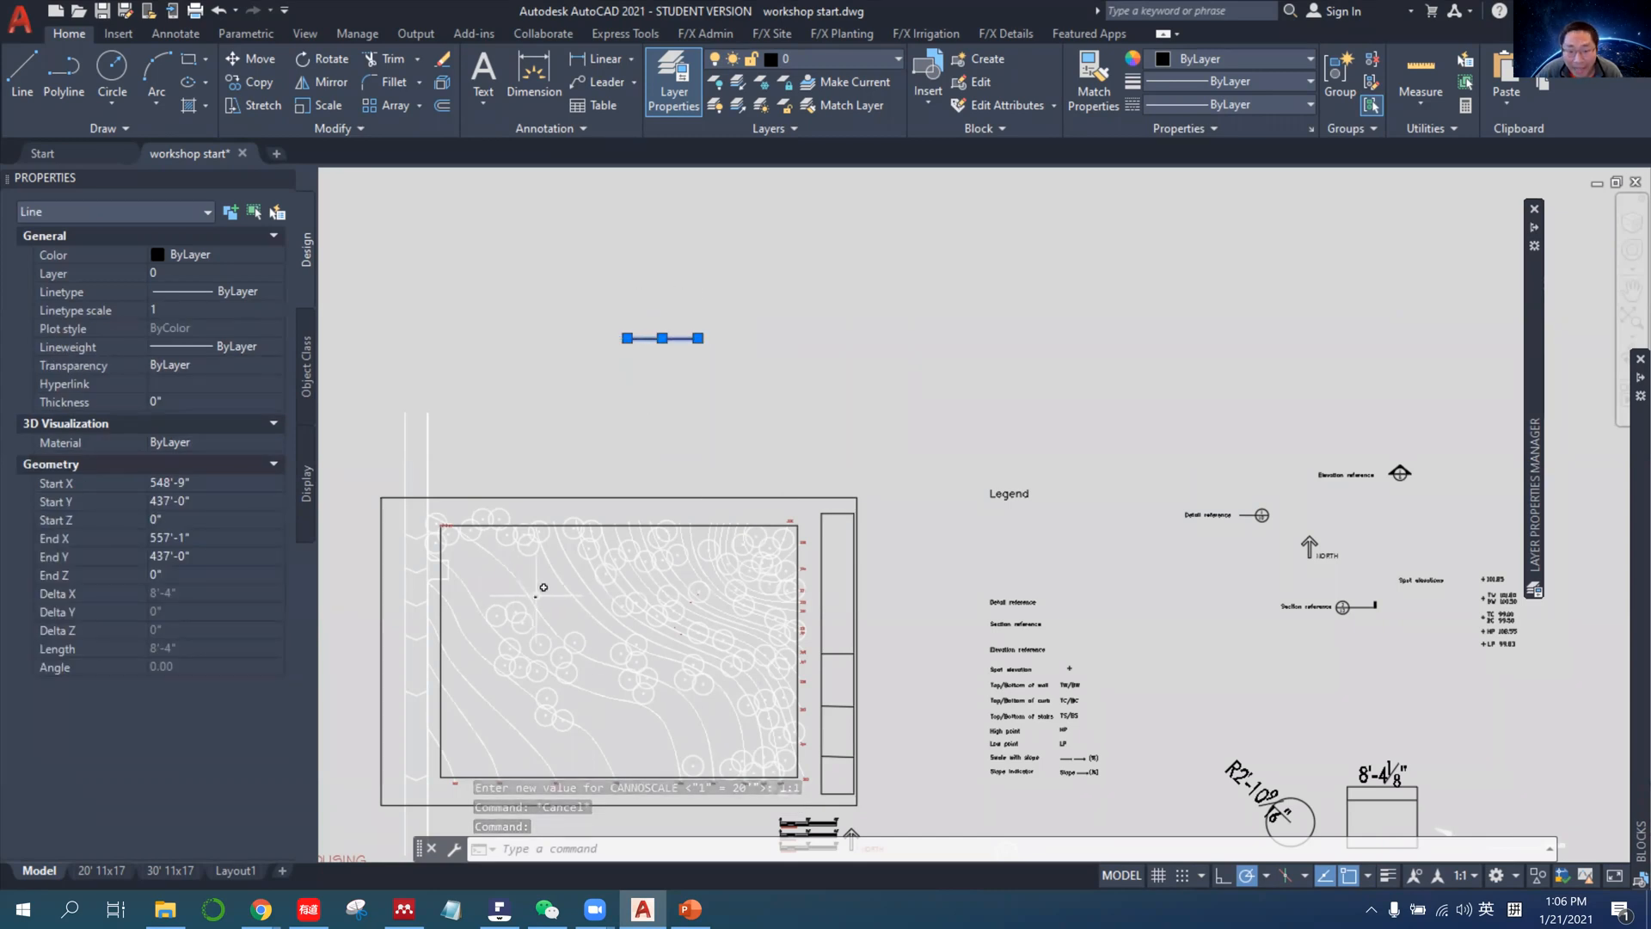
{"action": "left_click", "coordinate": [1461, 874]}
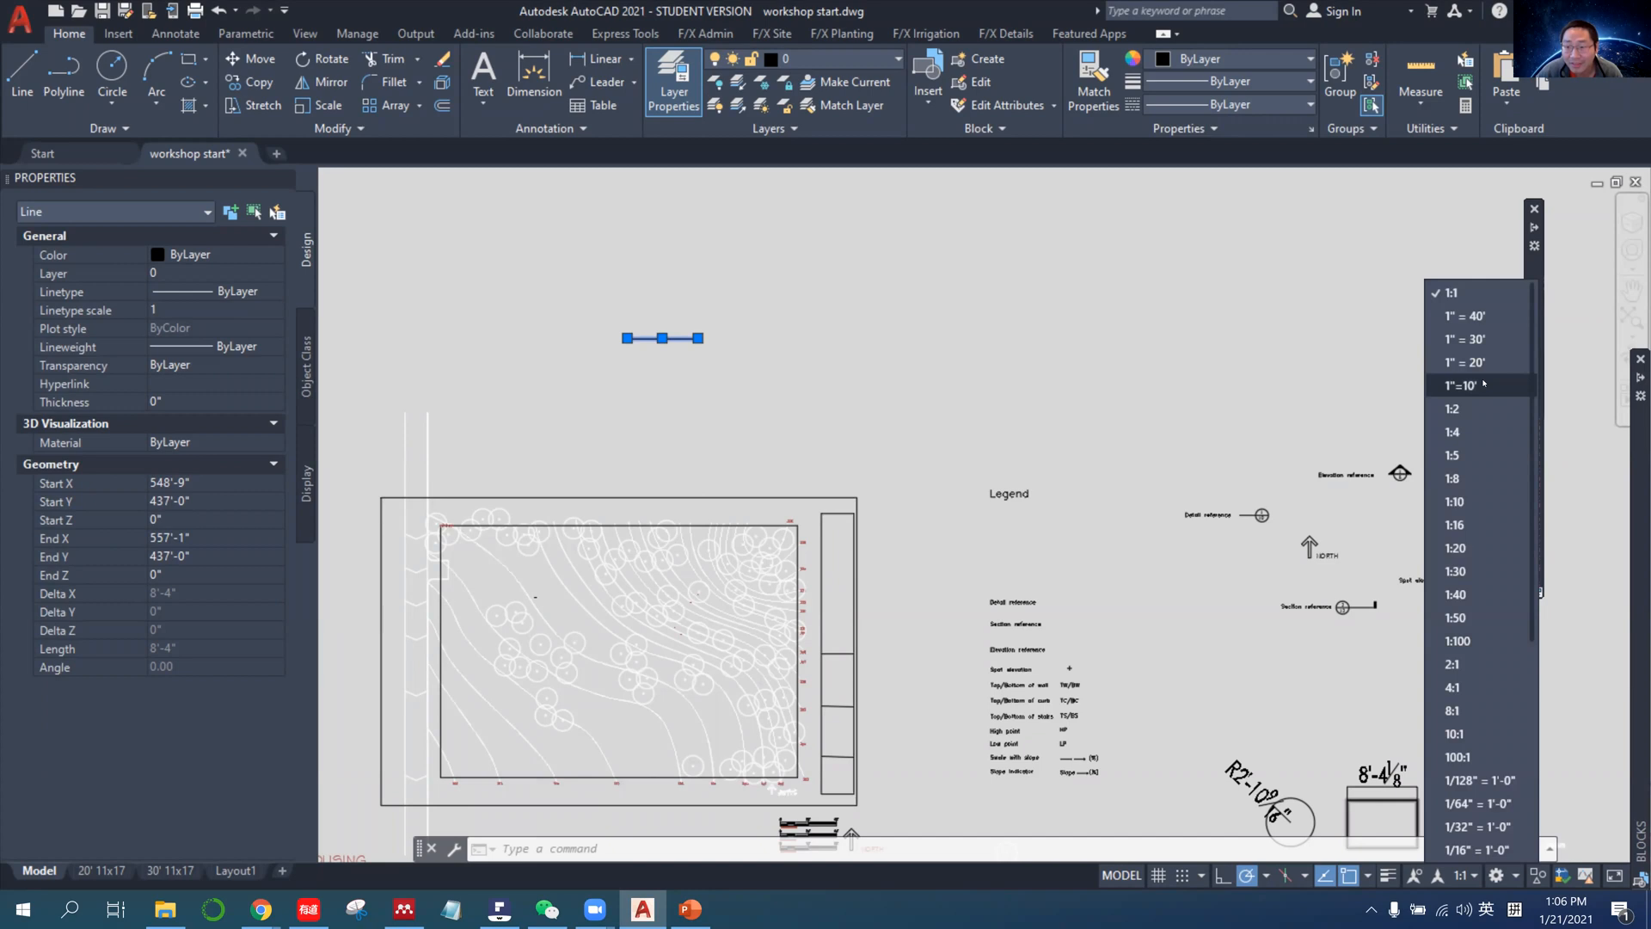
{"action": "left_click", "coordinate": [1480, 364]}
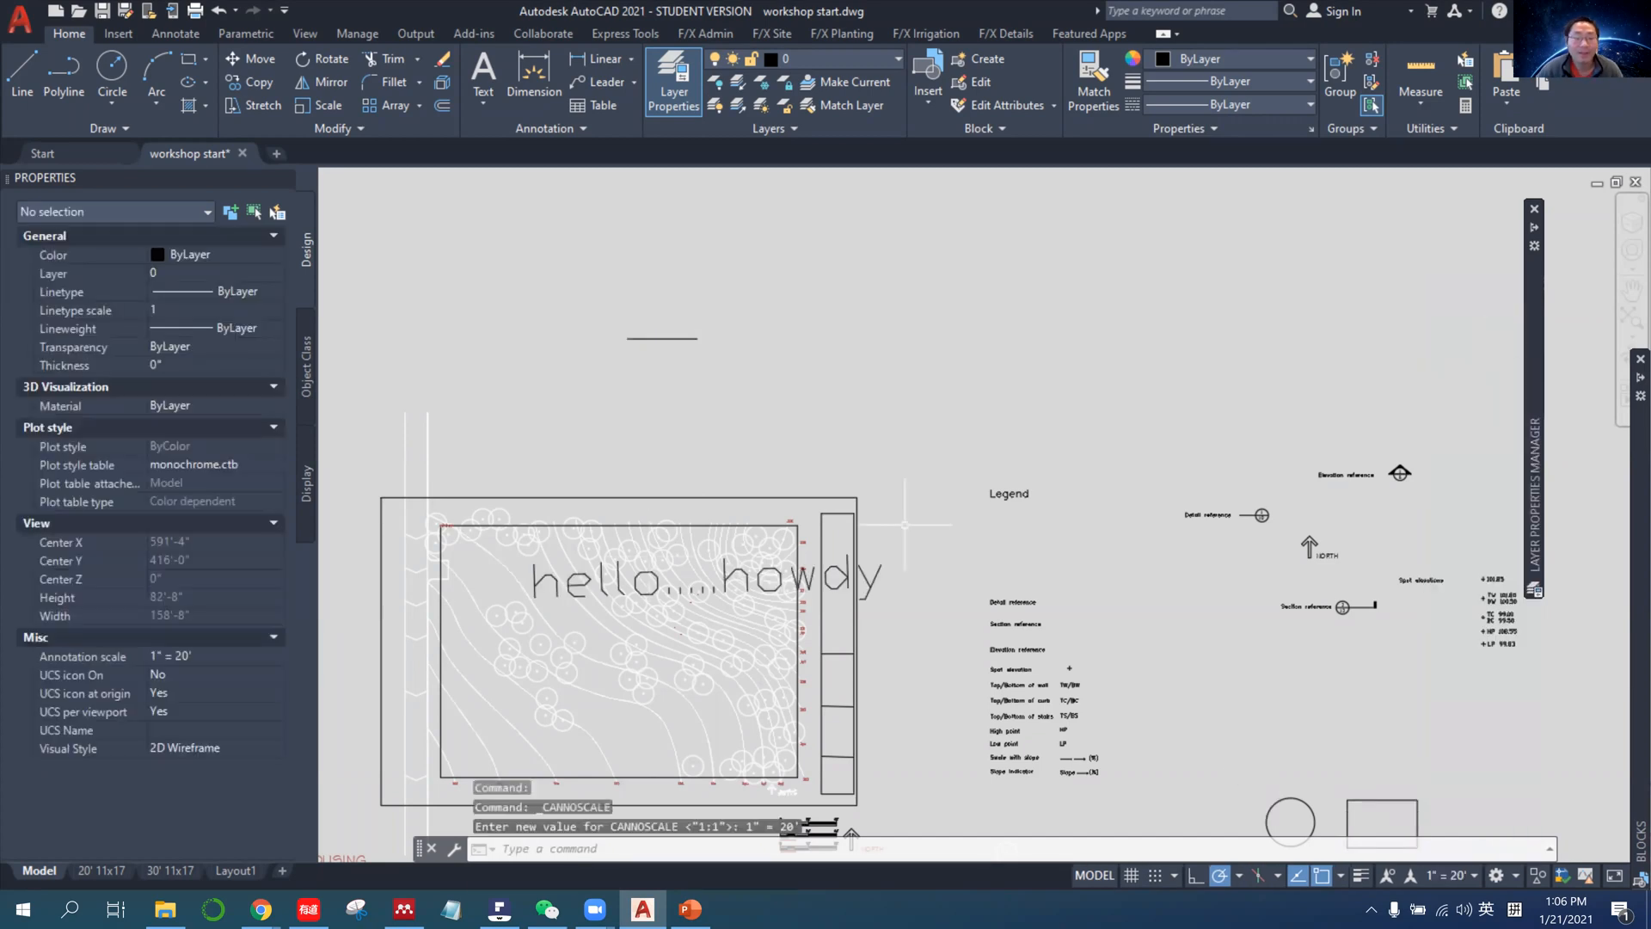
Remove the 1:1 scale from the hello.....howdy text's list of annotation scales.
{"action": "left_click", "coordinate": [856, 578]}
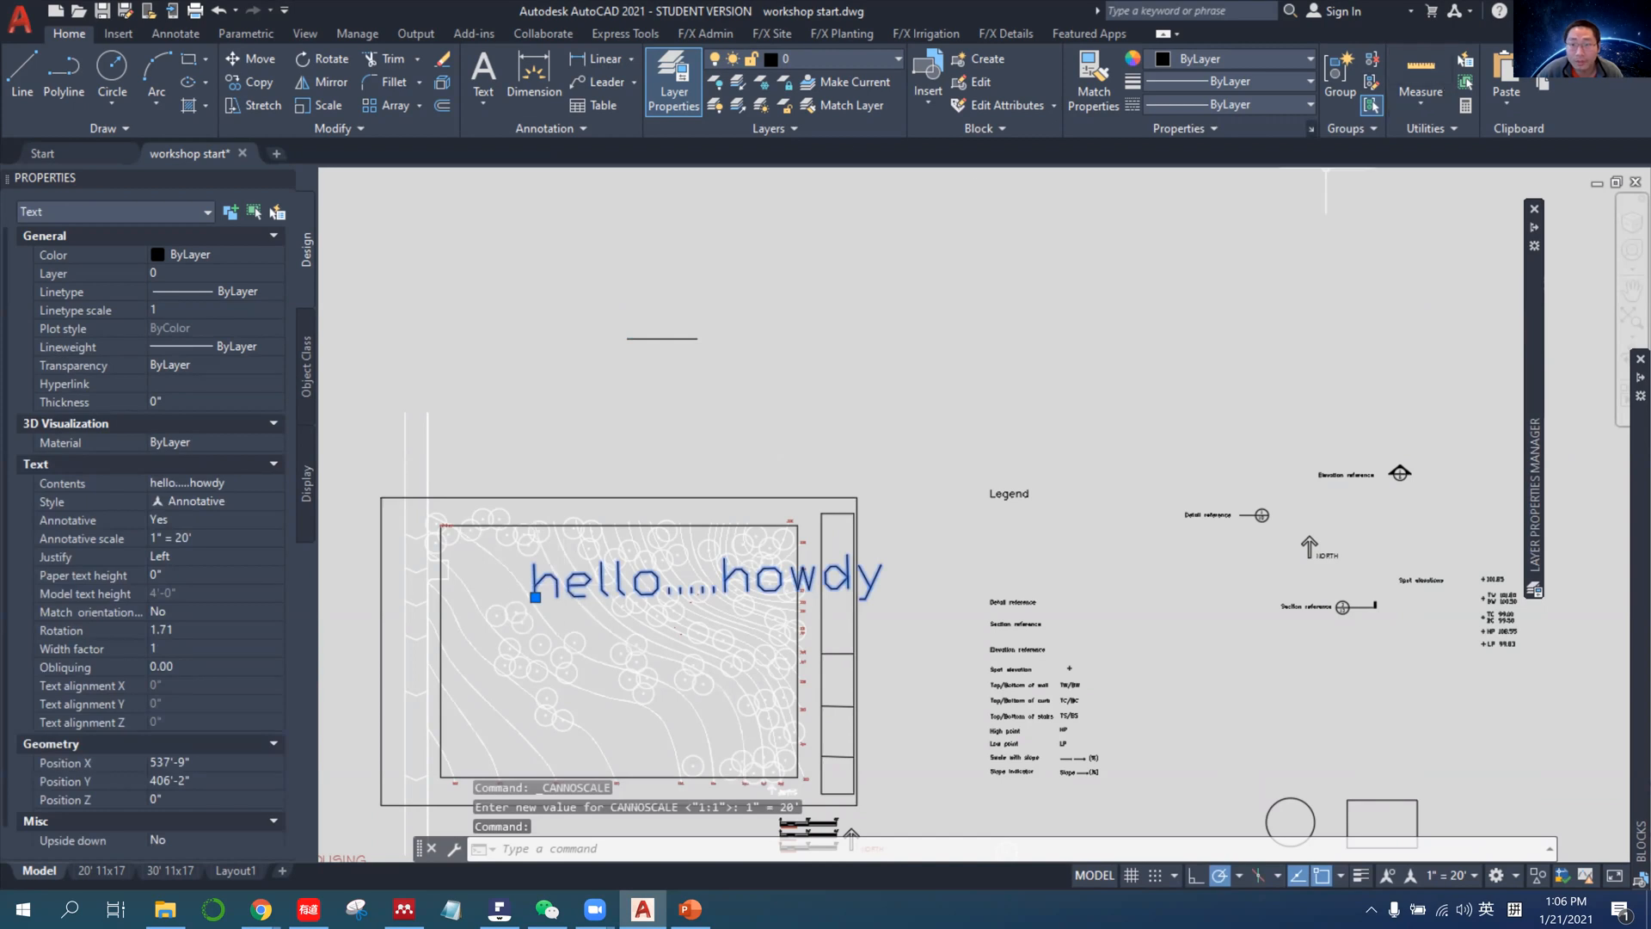
{"action": "left_click", "coordinate": [176, 33]}
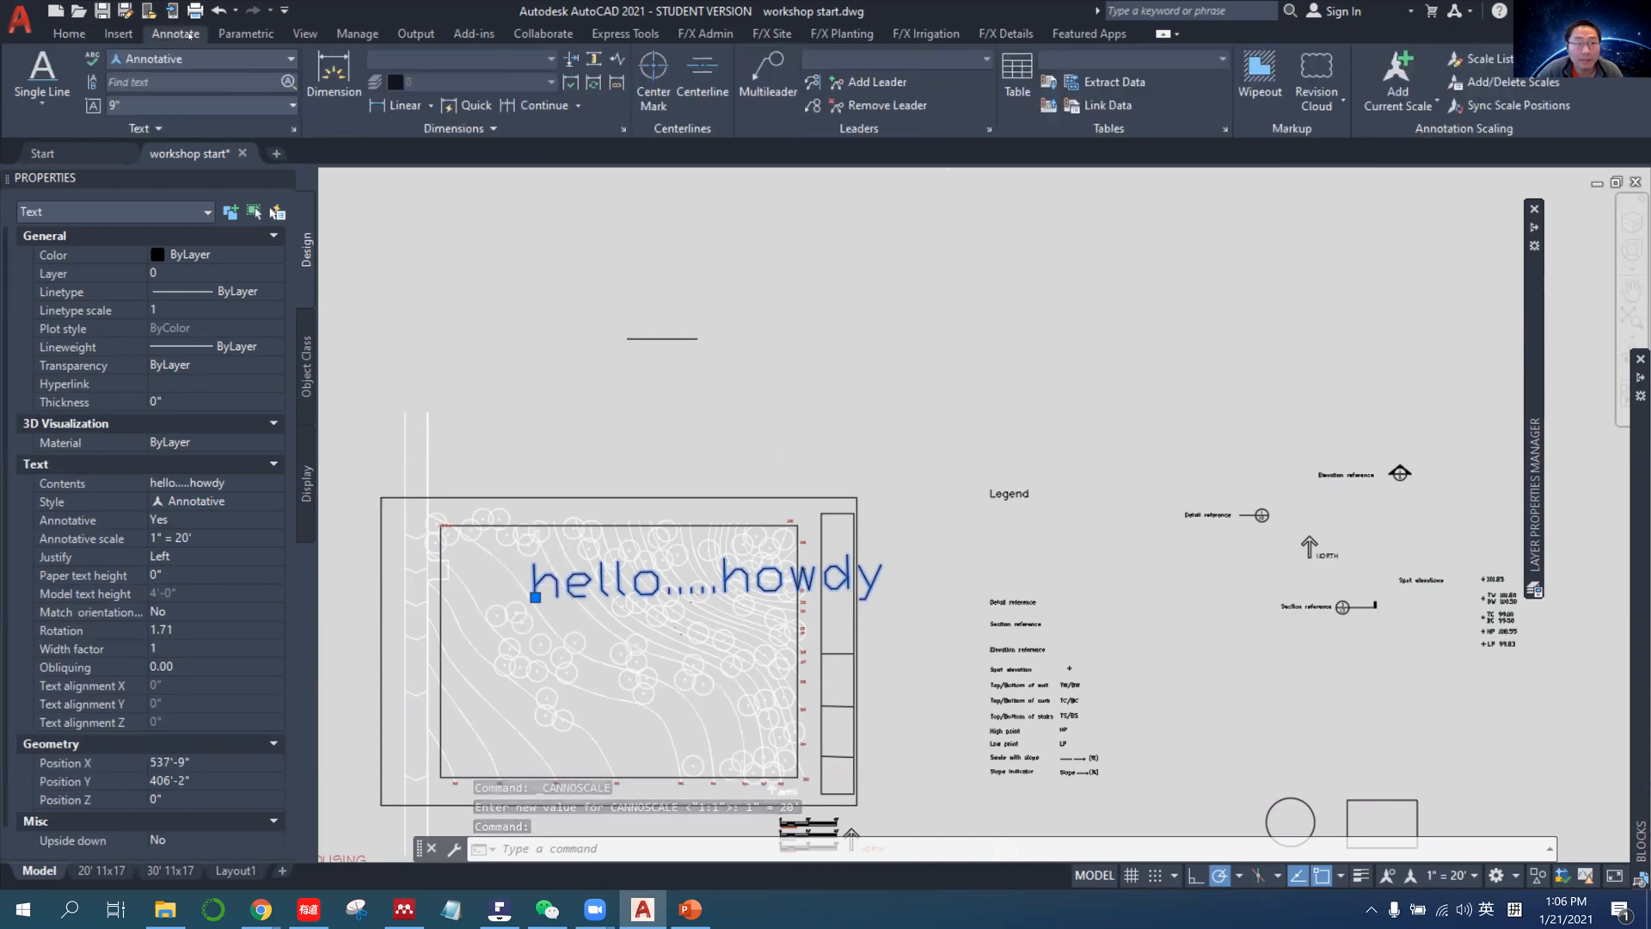
{"action": "left_click", "coordinate": [1509, 81]}
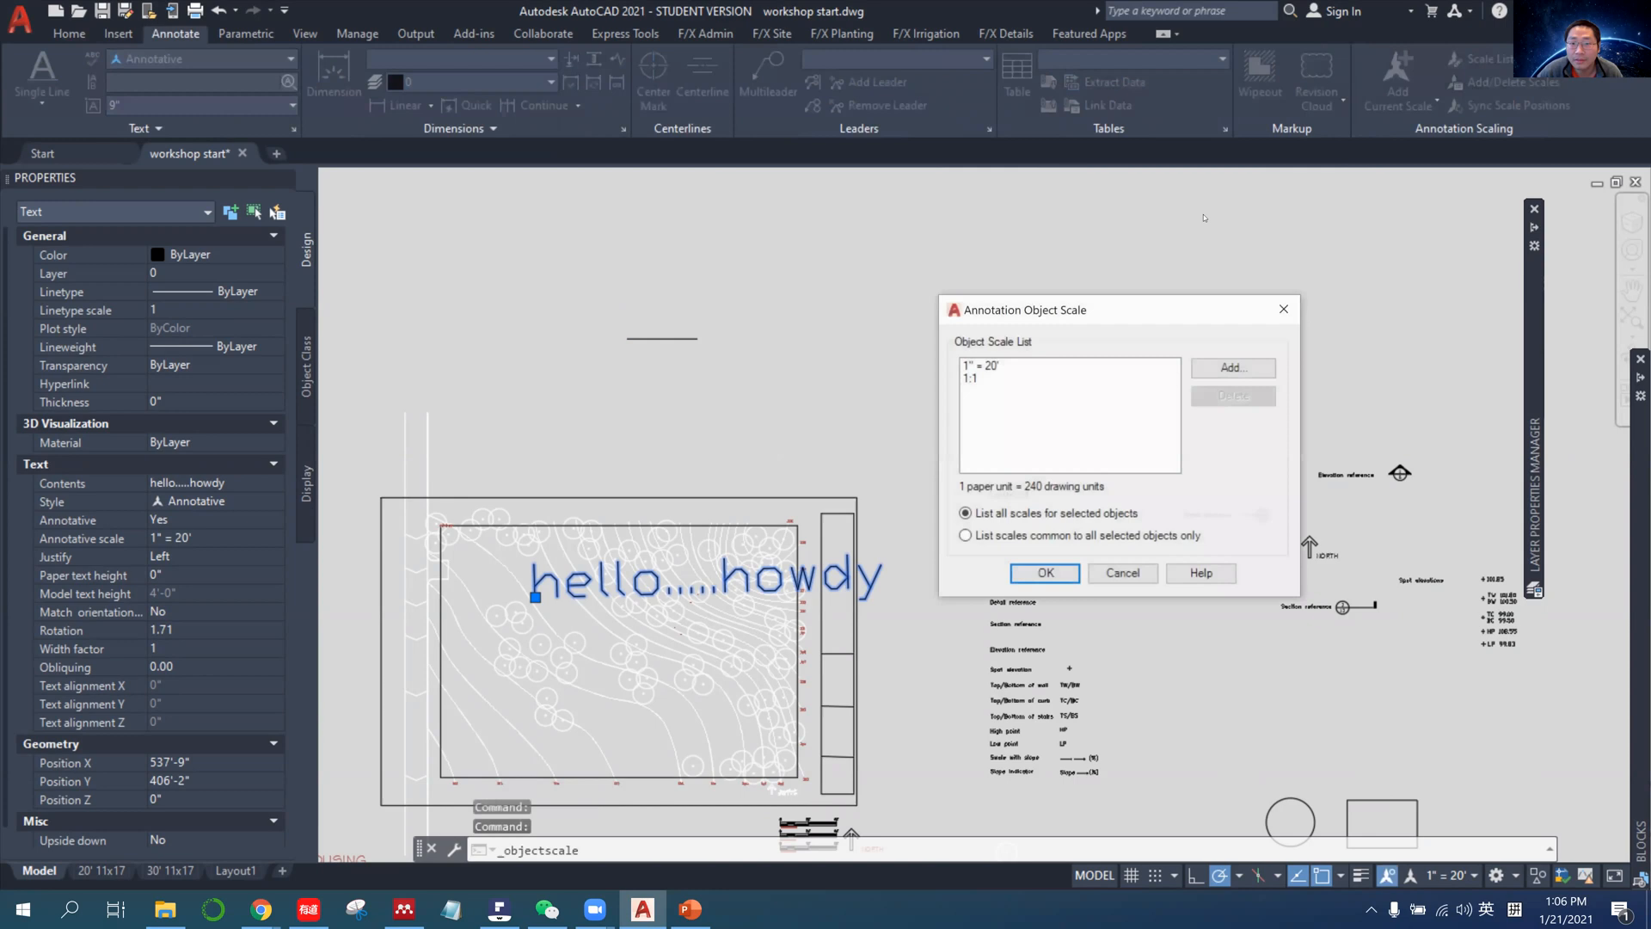
{"action": "left_click", "coordinate": [992, 377]}
{"action": "key", "text": "Delete"}
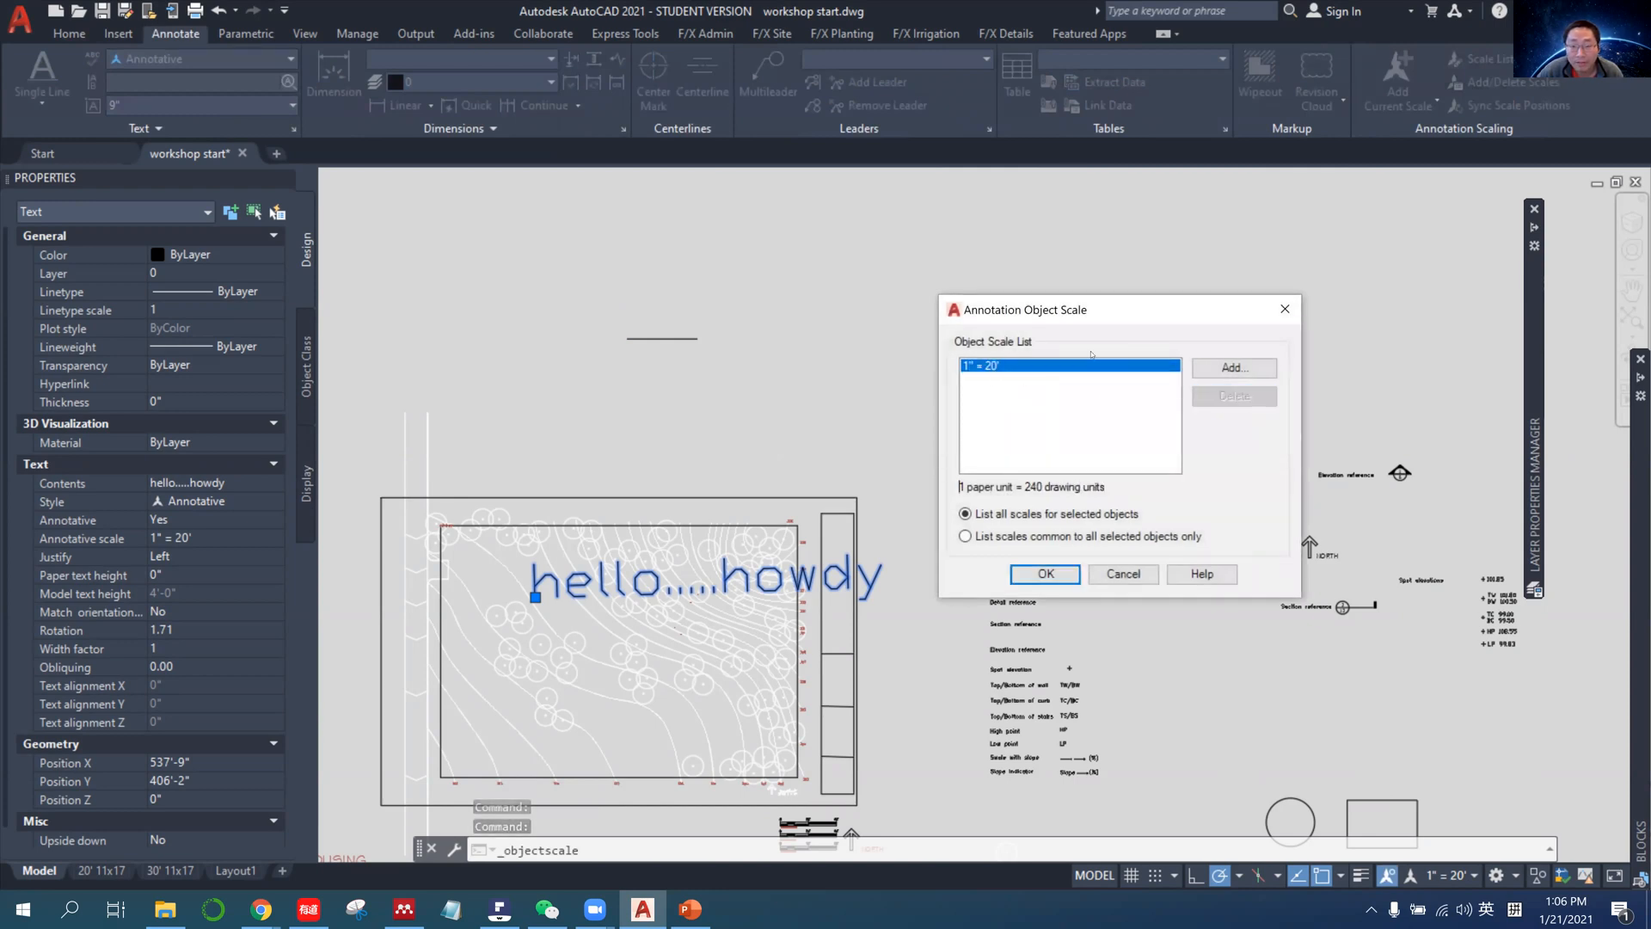
Add the 1" = 40' and 1"=10' annotation scales to the hello.....howdy text and accept the scale list.
{"action": "left_click", "coordinate": [1215, 373]}
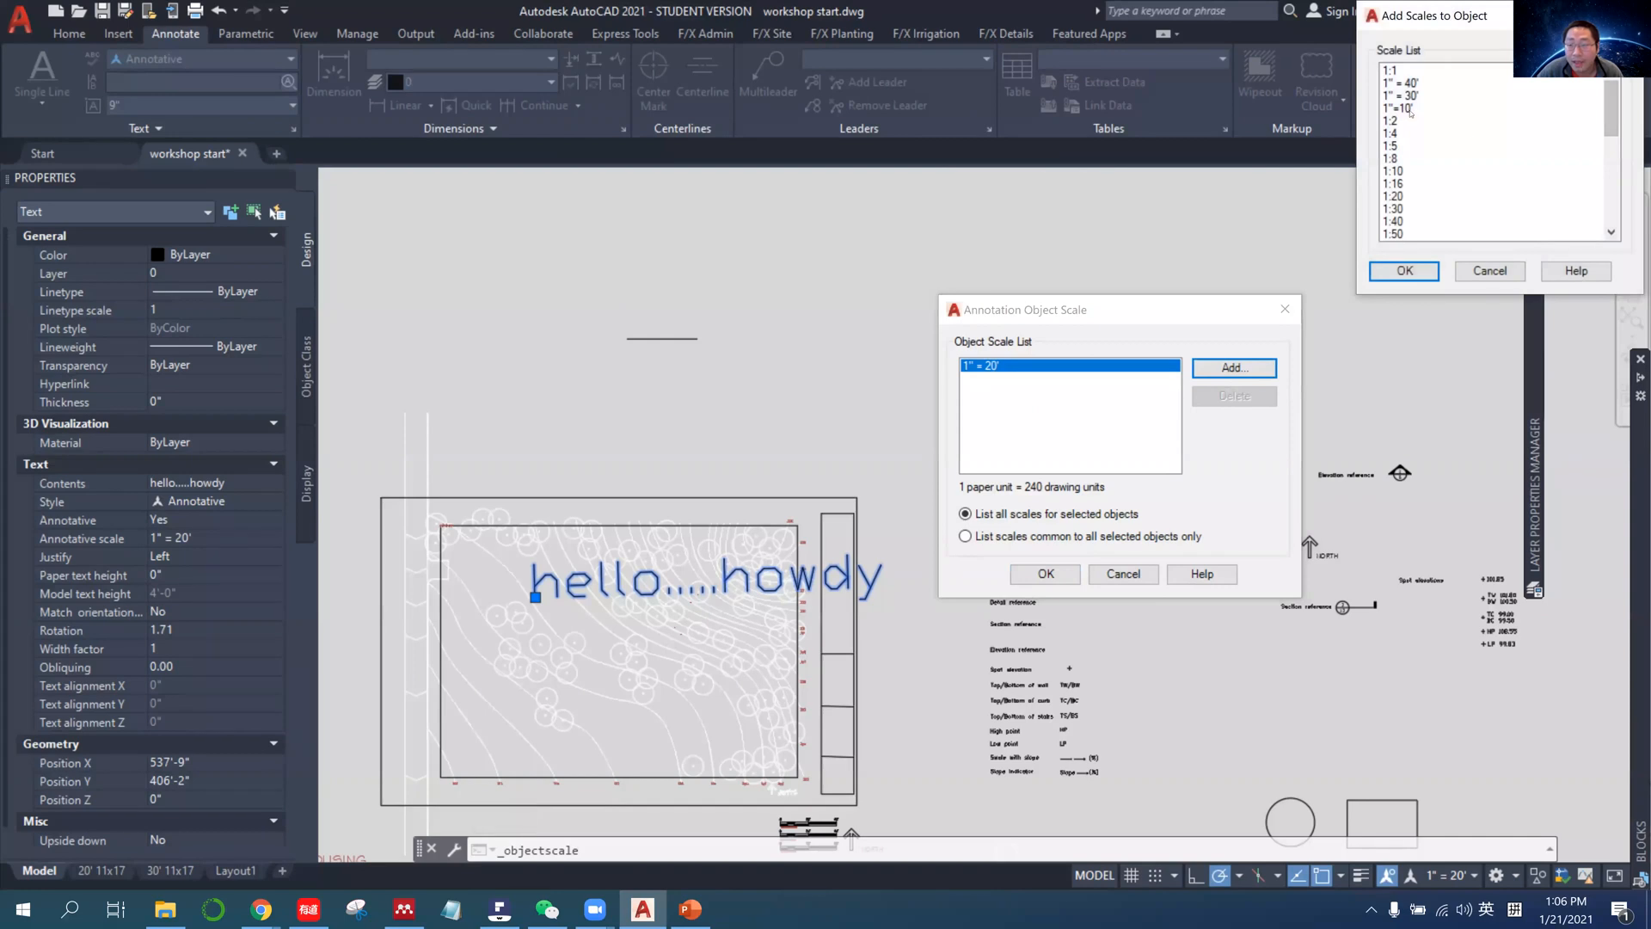
{"action": "left_click", "coordinate": [1400, 83]}
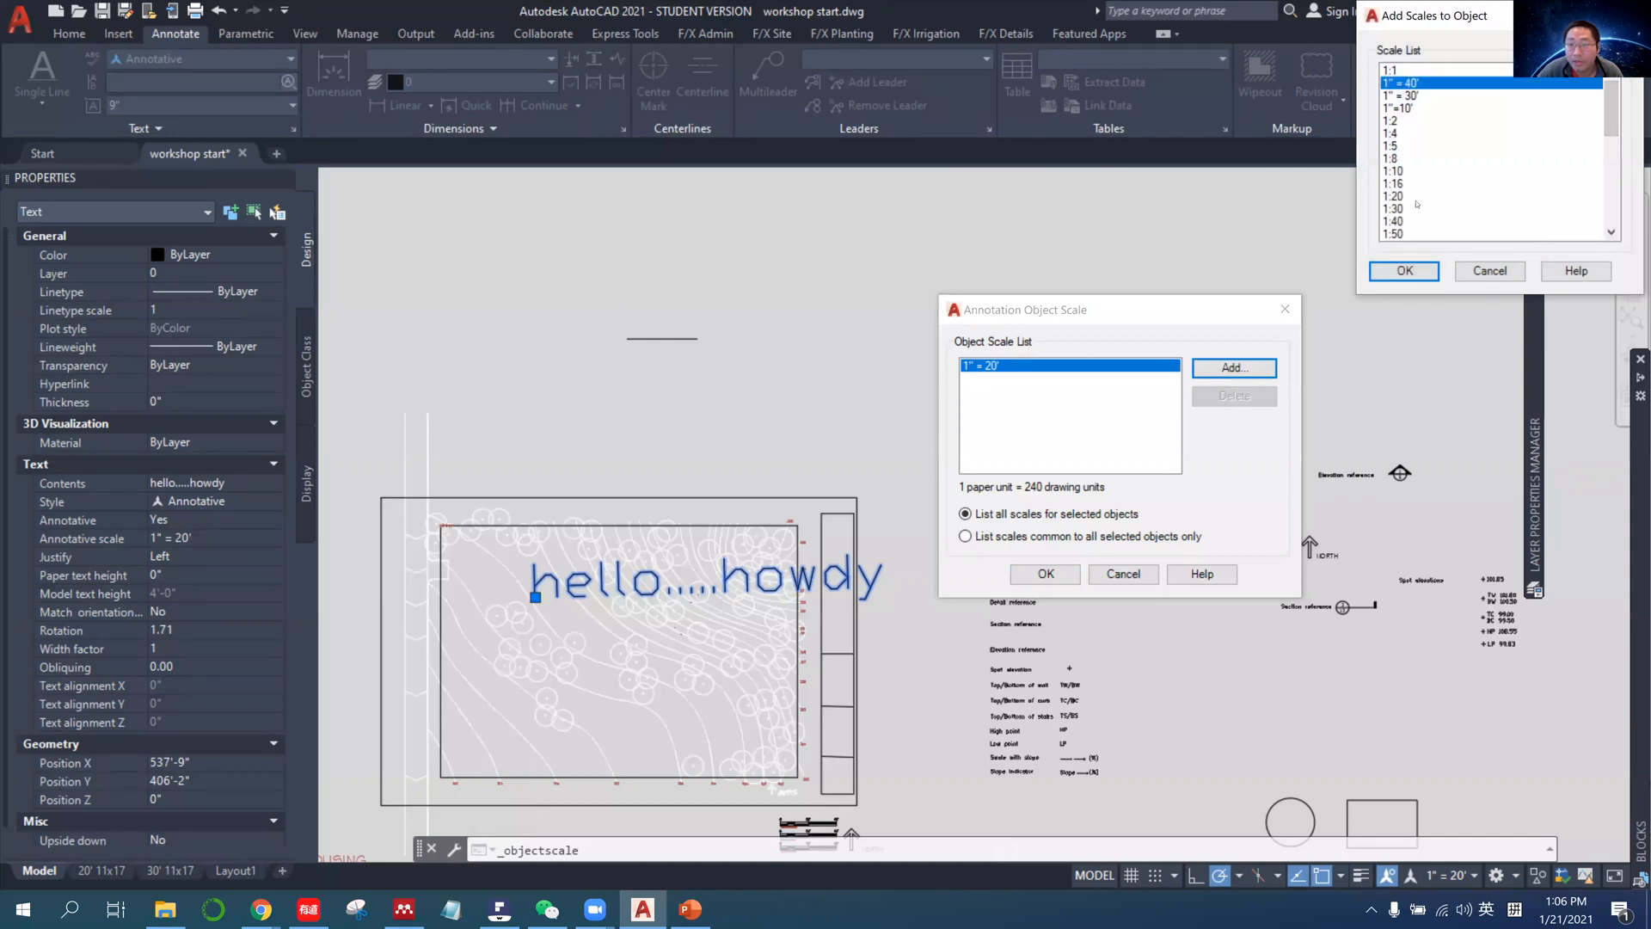
{"action": "left_click", "coordinate": [1404, 271]}
{"action": "left_click", "coordinate": [1231, 368]}
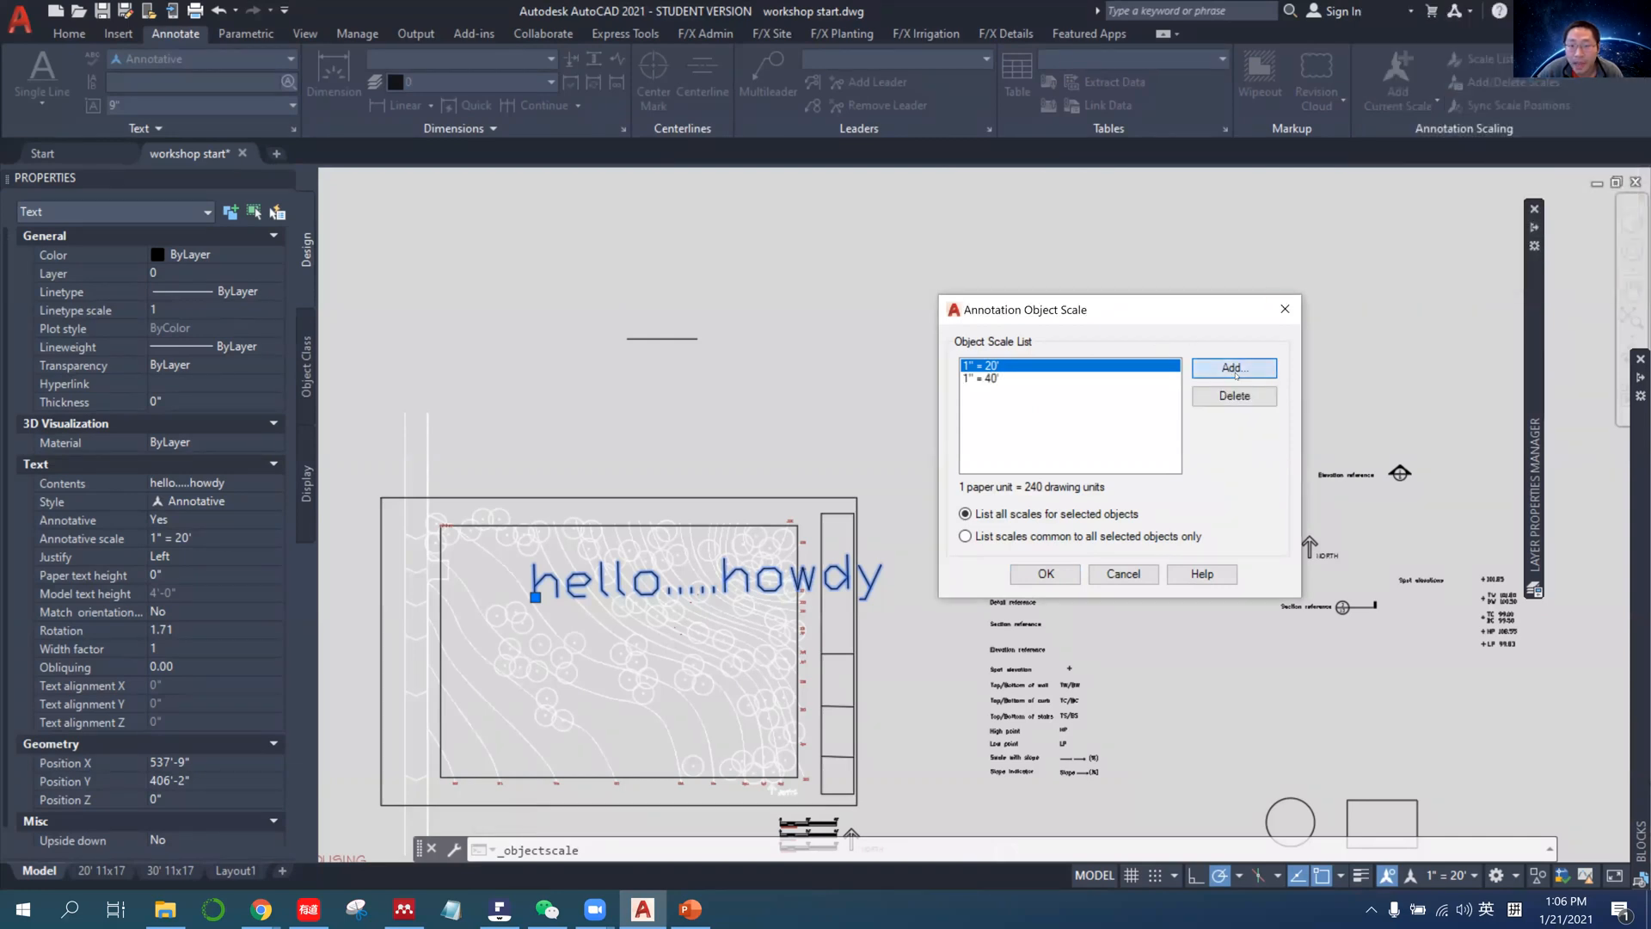
{"action": "left_click", "coordinate": [1404, 95]}
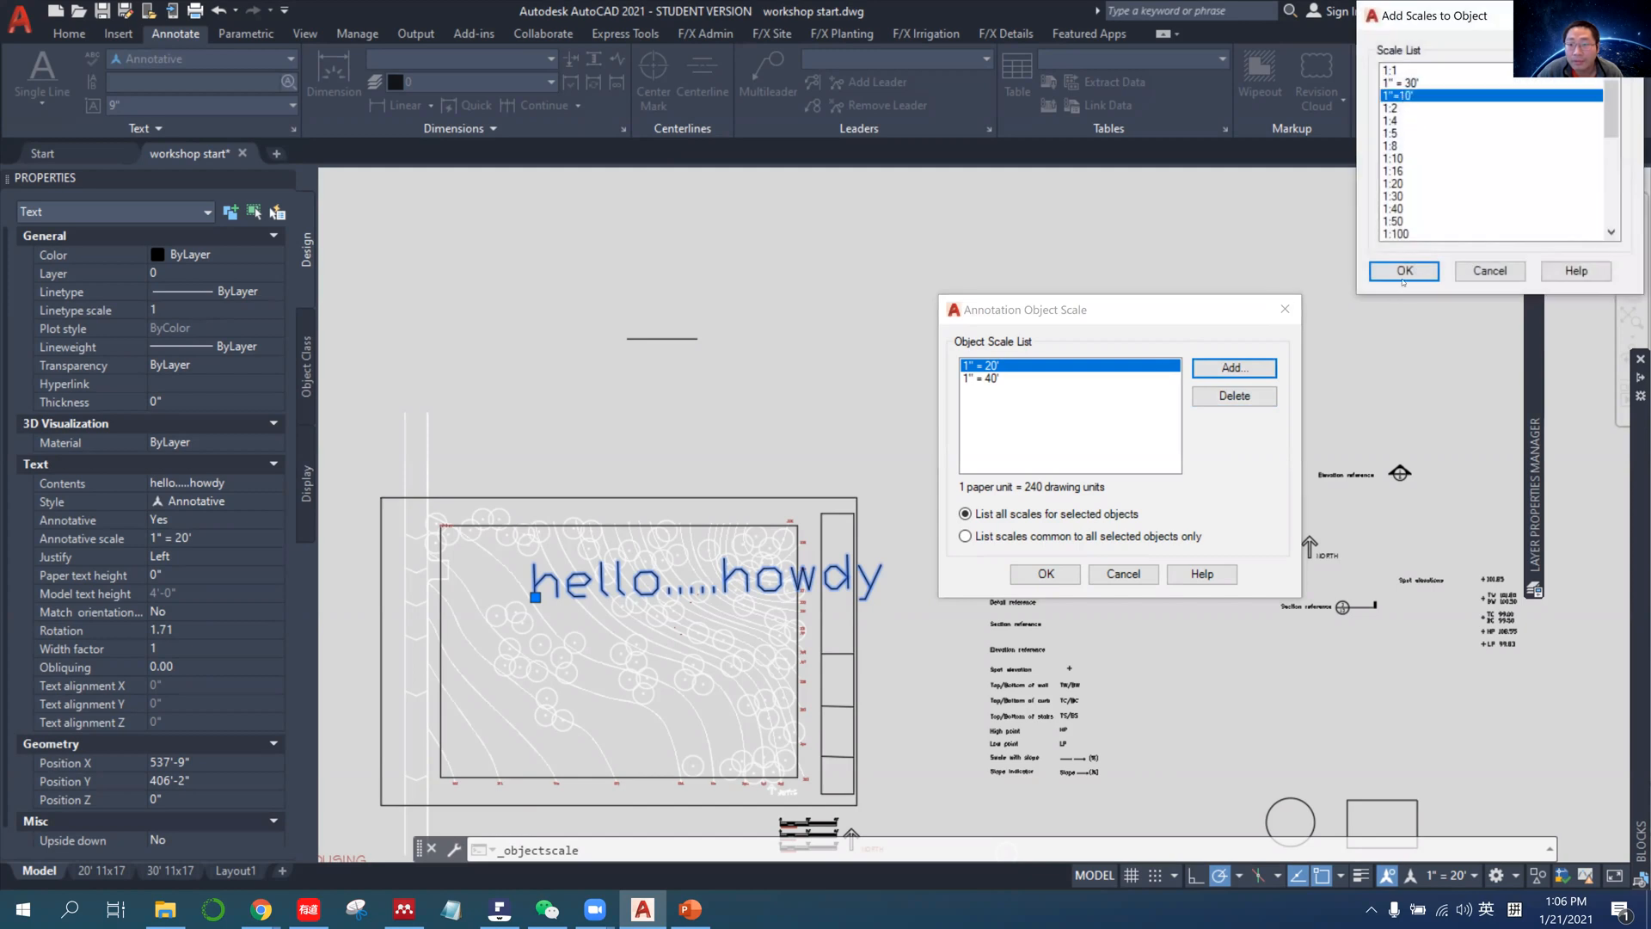
{"action": "left_click", "coordinate": [1404, 271]}
{"action": "left_click", "coordinate": [1045, 574]}
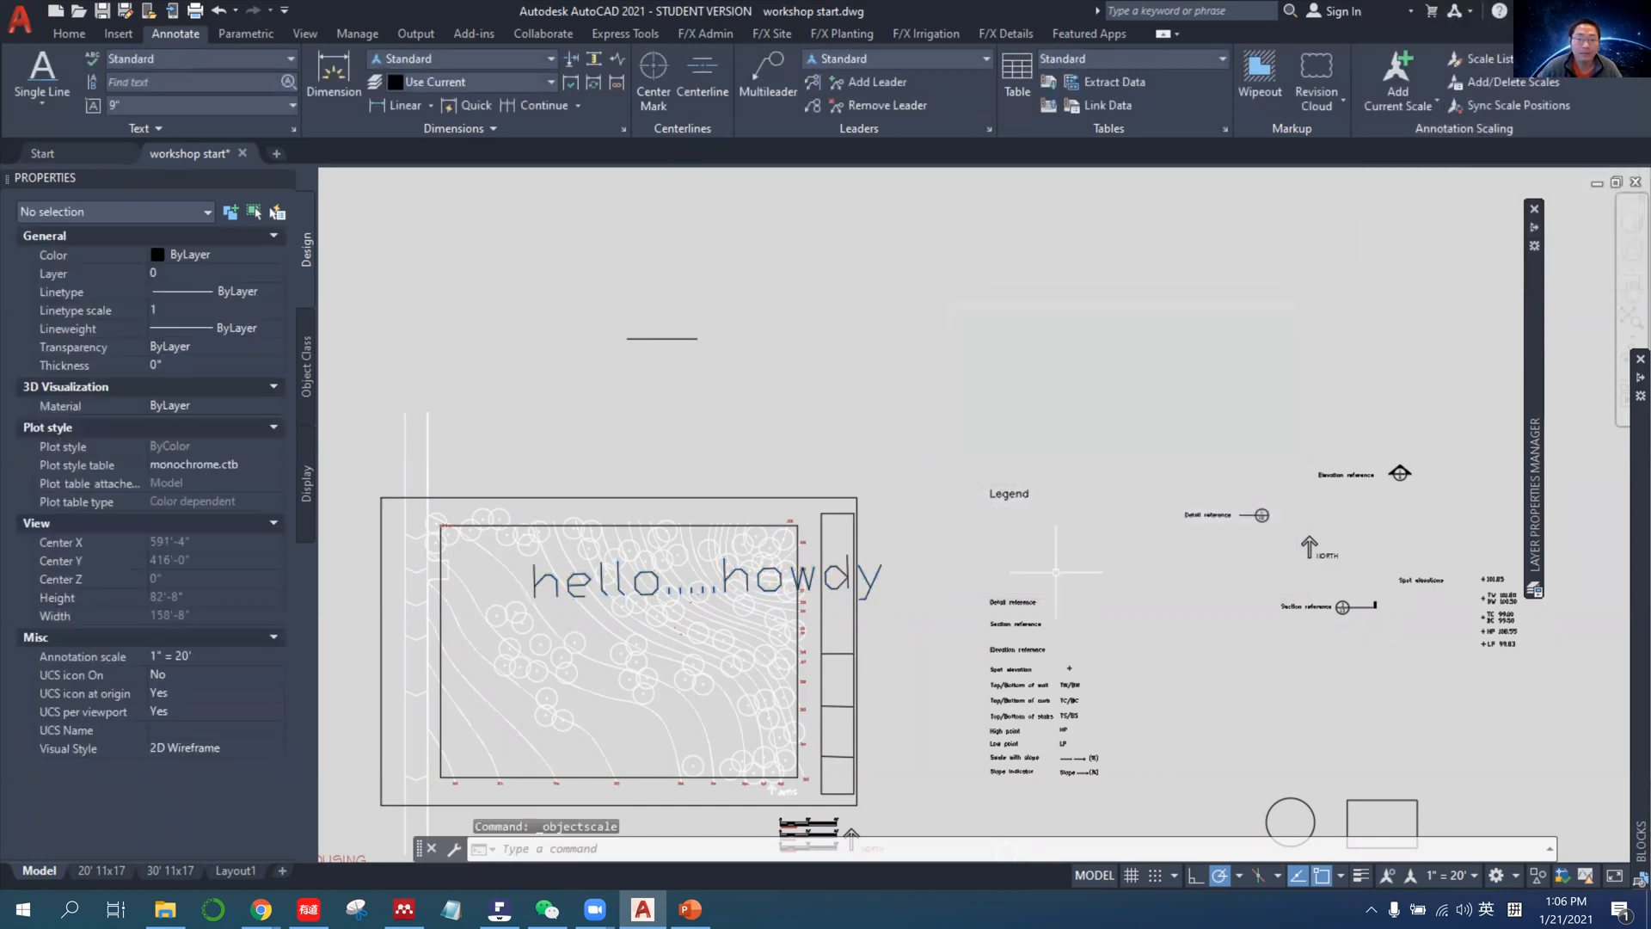
Open the 30' 11x17 layout and frame its three viewports in a screen capture.
{"action": "left_click", "coordinate": [172, 871]}
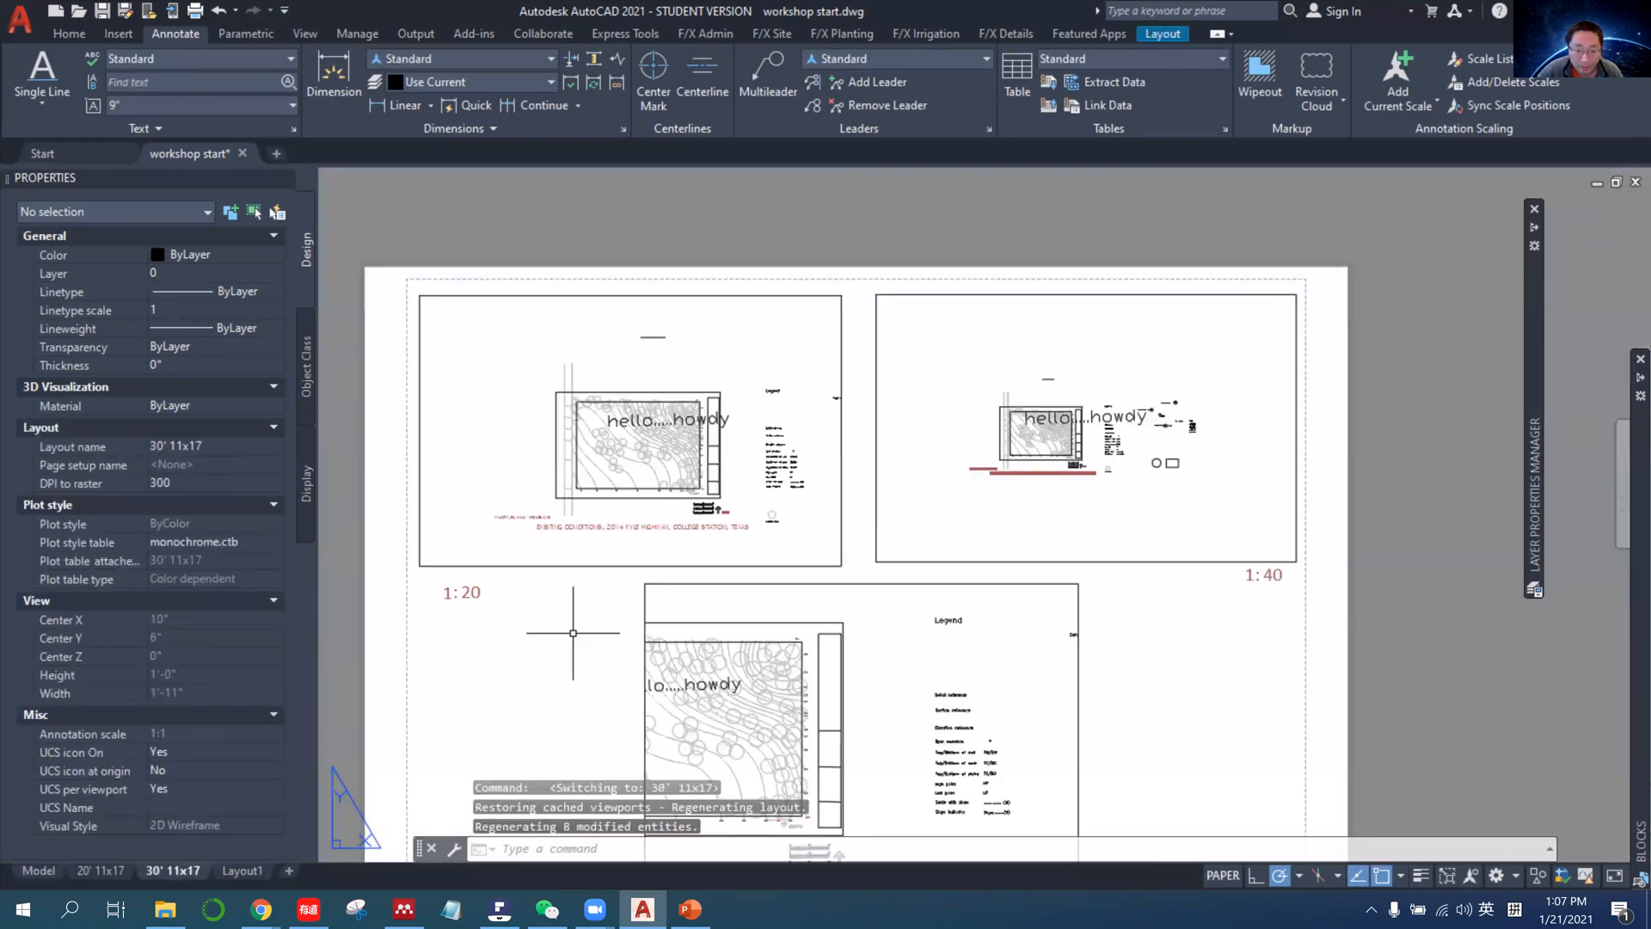
{"action": "middle_click_drag", "start_coordinate": [564, 668], "coordinate": [625, 566]}
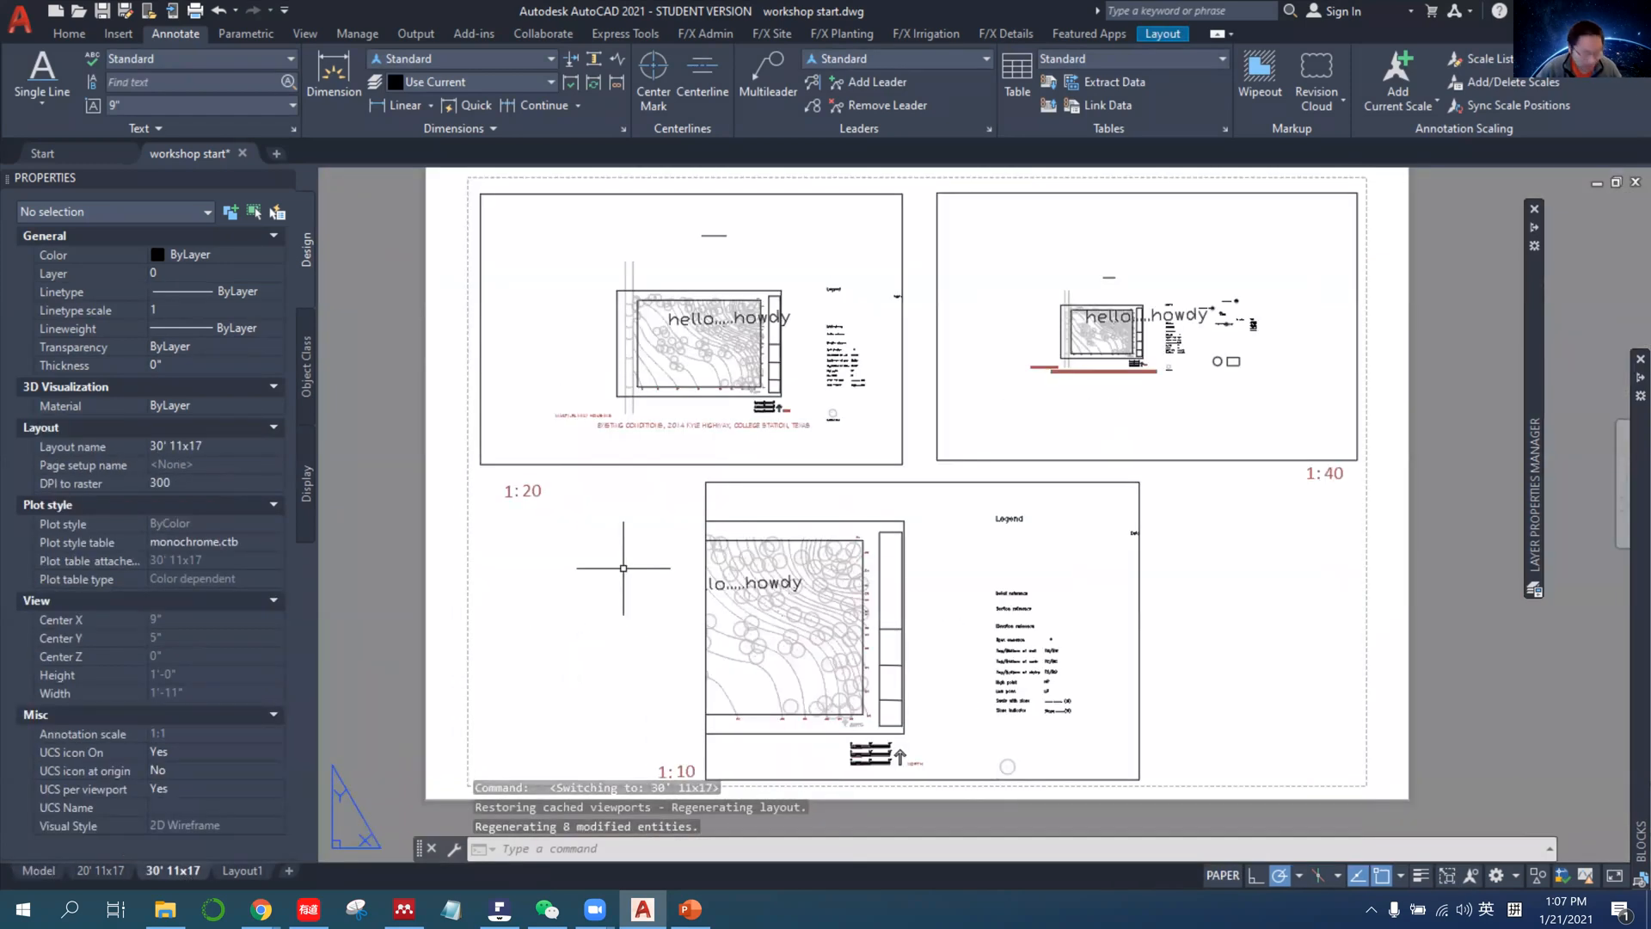
{"action": "key", "text": "alt+a"}
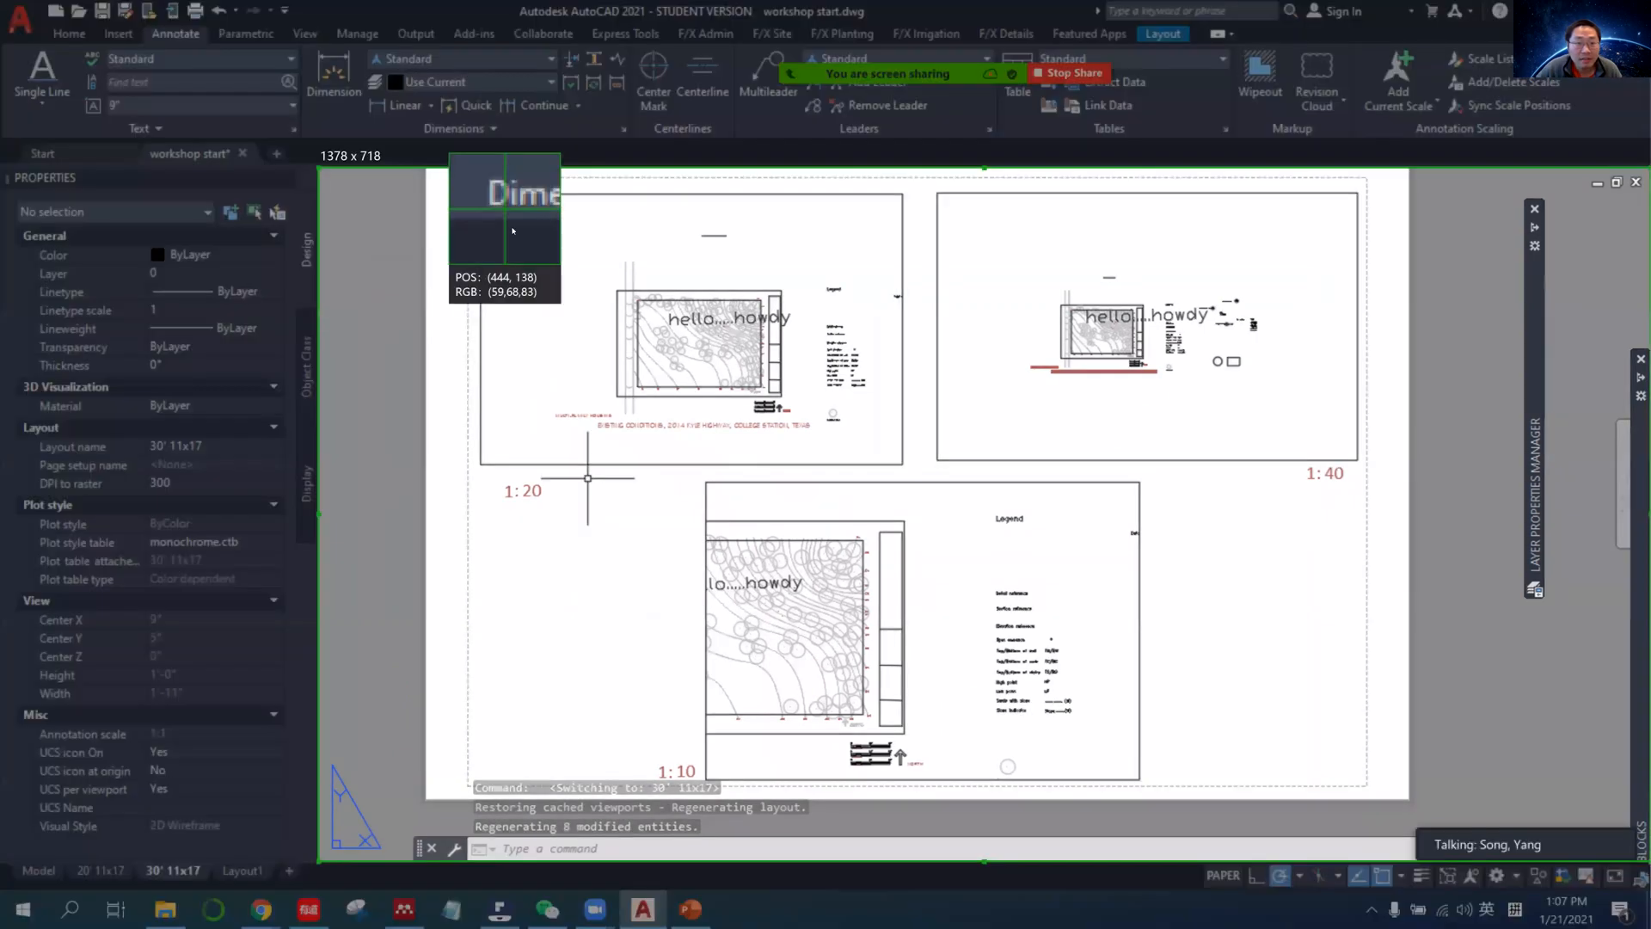
{"action": "left_click_drag", "start_coordinate": [427, 166], "coordinate": [1188, 746]}
{"action": "left_click_drag", "start_coordinate": [601, 288], "coordinate": [1331, 803]}
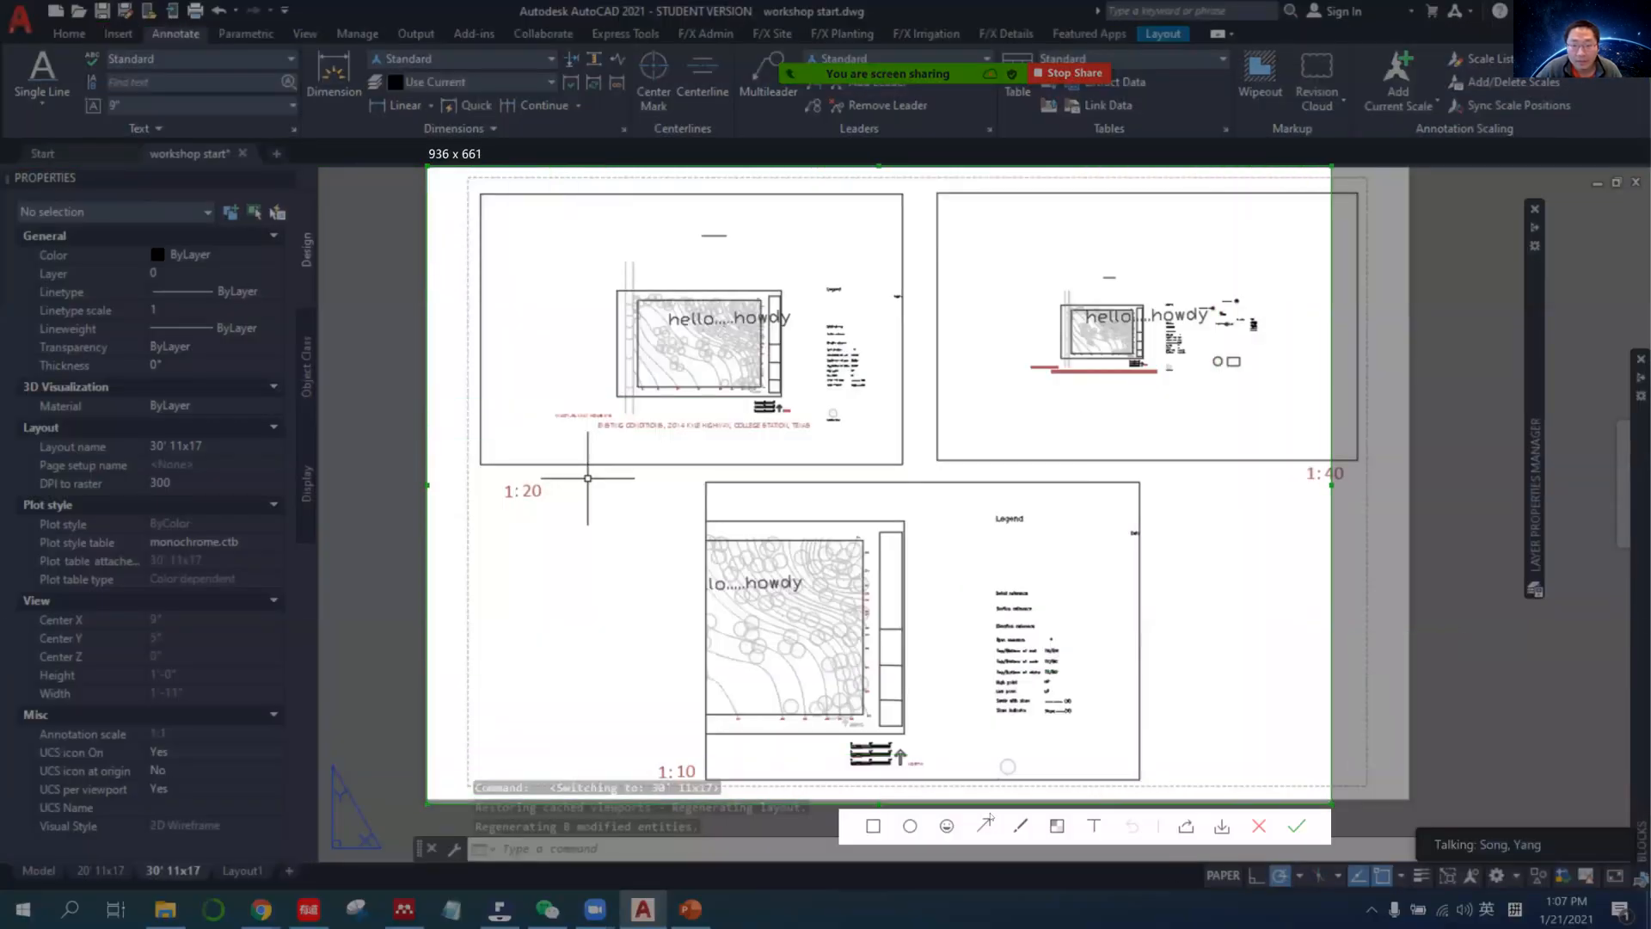
Circle the hello.....howdy text in all three viewports and the 1:20 viewport's legend in red on the capture, and close it.
{"action": "left_click", "coordinate": [1021, 826]}
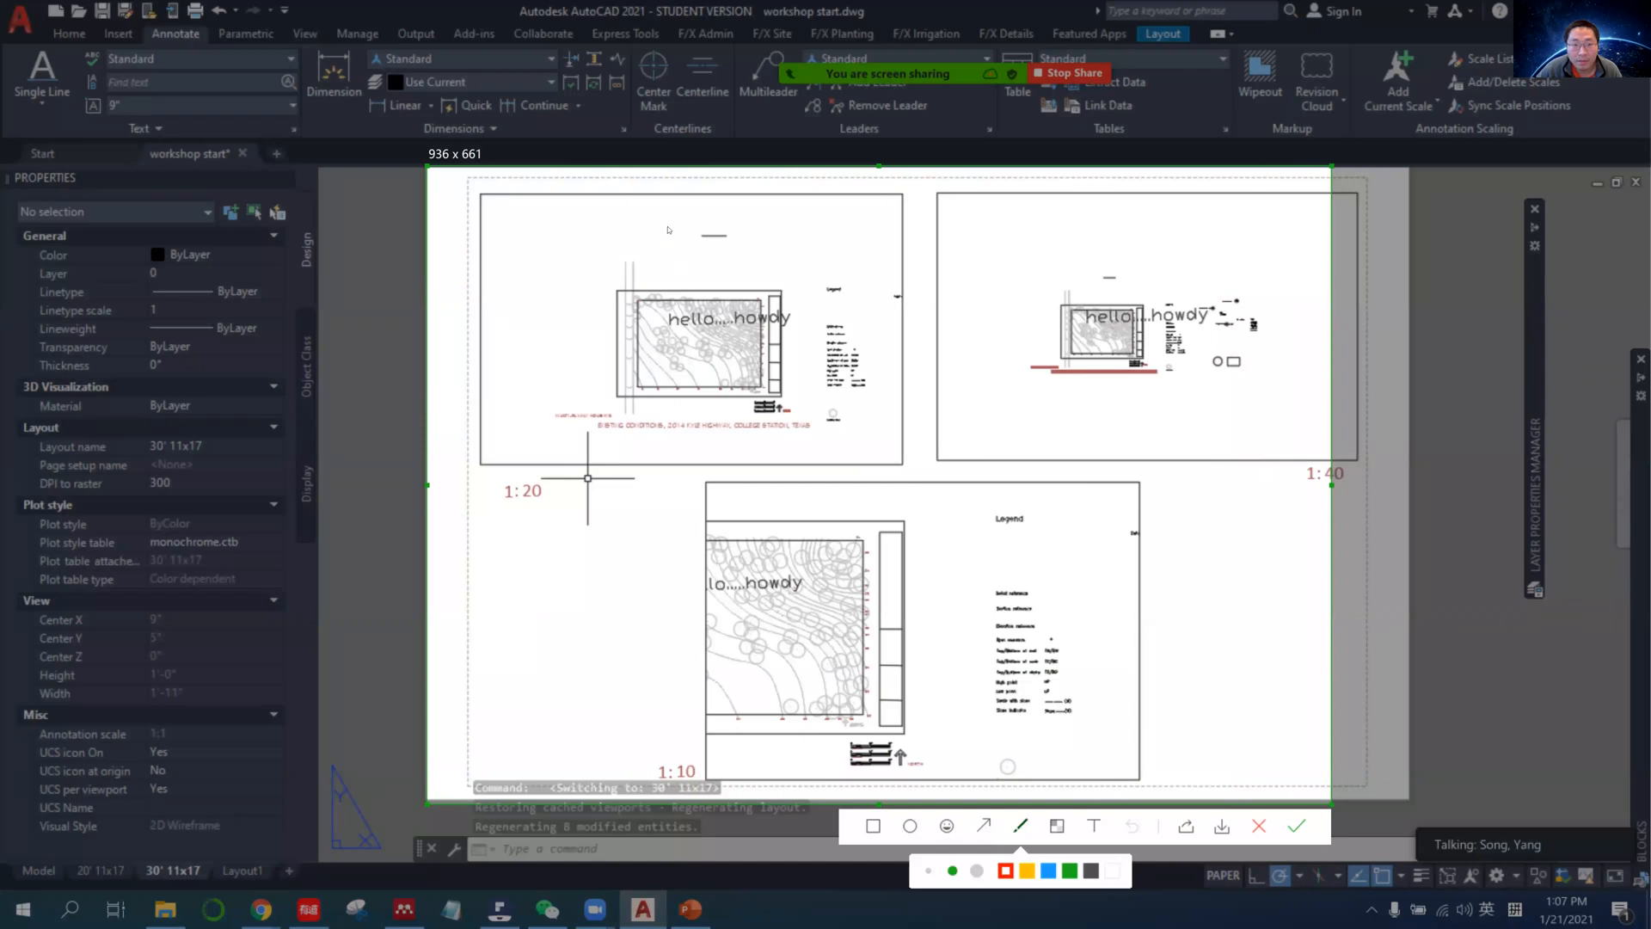
{"action": "mouse_move", "coordinate": [701, 277]}
{"action": "left_mouse_down"}
{"action": "mouse_move", "coordinate": [740, 342]}
{"action": "mouse_move", "coordinate": [727, 276]}
{"action": "left_mouse_up"}
{"action": "mouse_move", "coordinate": [1135, 292]}
{"action": "left_mouse_down"}
{"action": "mouse_move", "coordinate": [1053, 331]}
{"action": "mouse_move", "coordinate": [1115, 293]}
{"action": "left_mouse_up"}
{"action": "left_click_drag", "start_coordinate": [706, 597], "coordinate": [839, 545]}
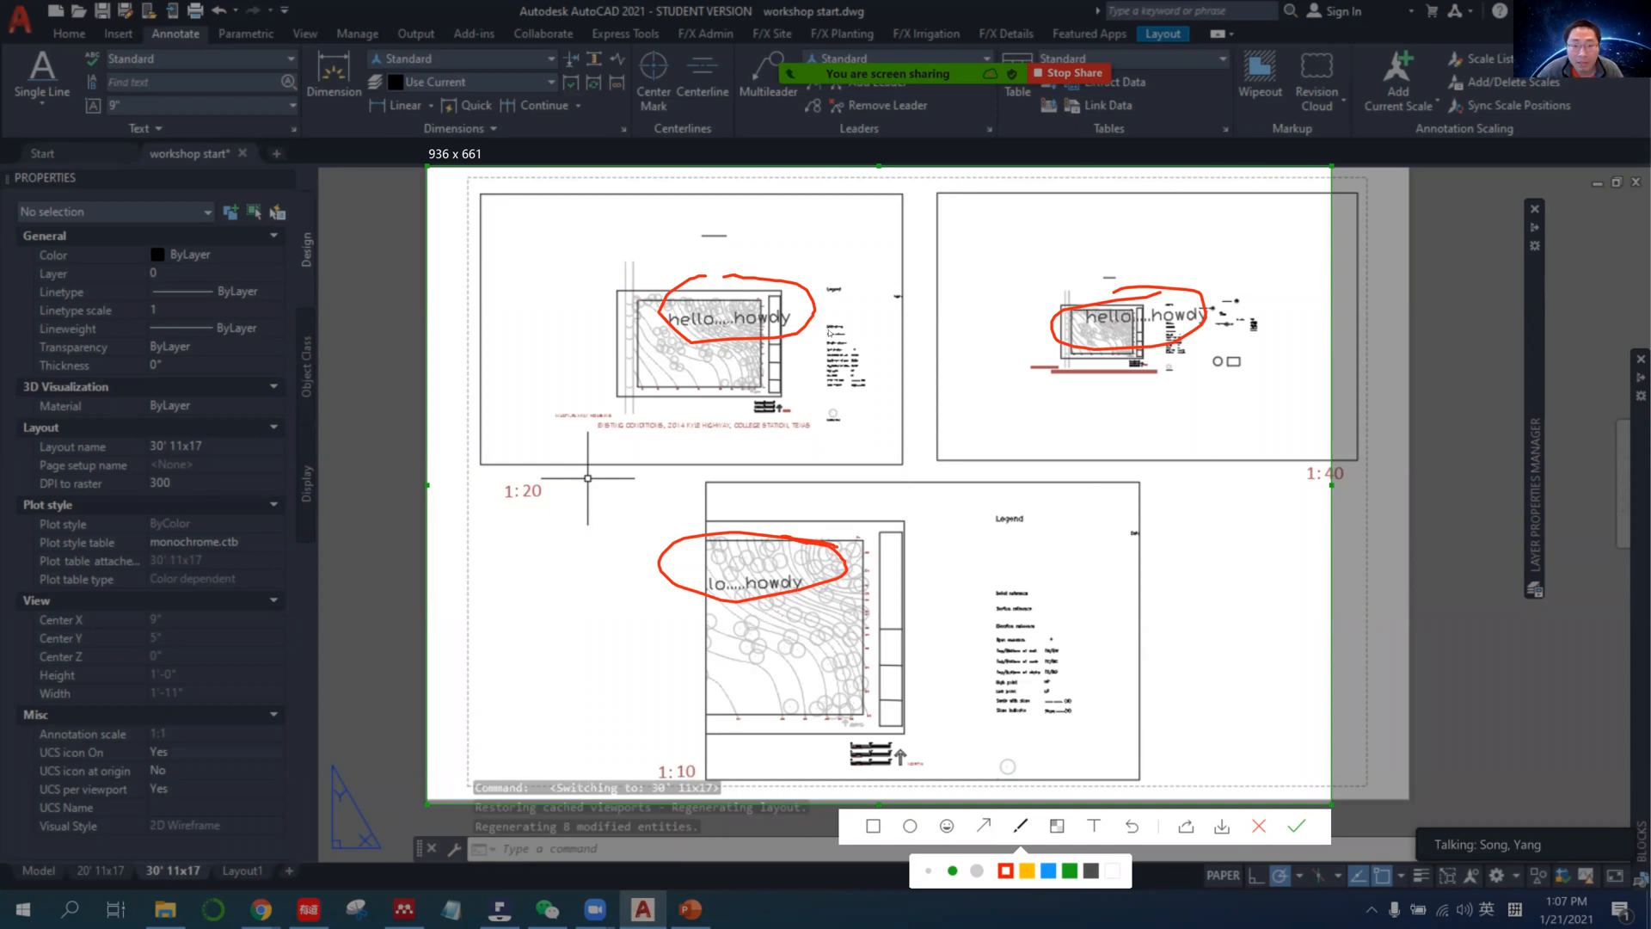
{"action": "left_click_drag", "start_coordinate": [830, 317], "coordinate": [851, 330]}
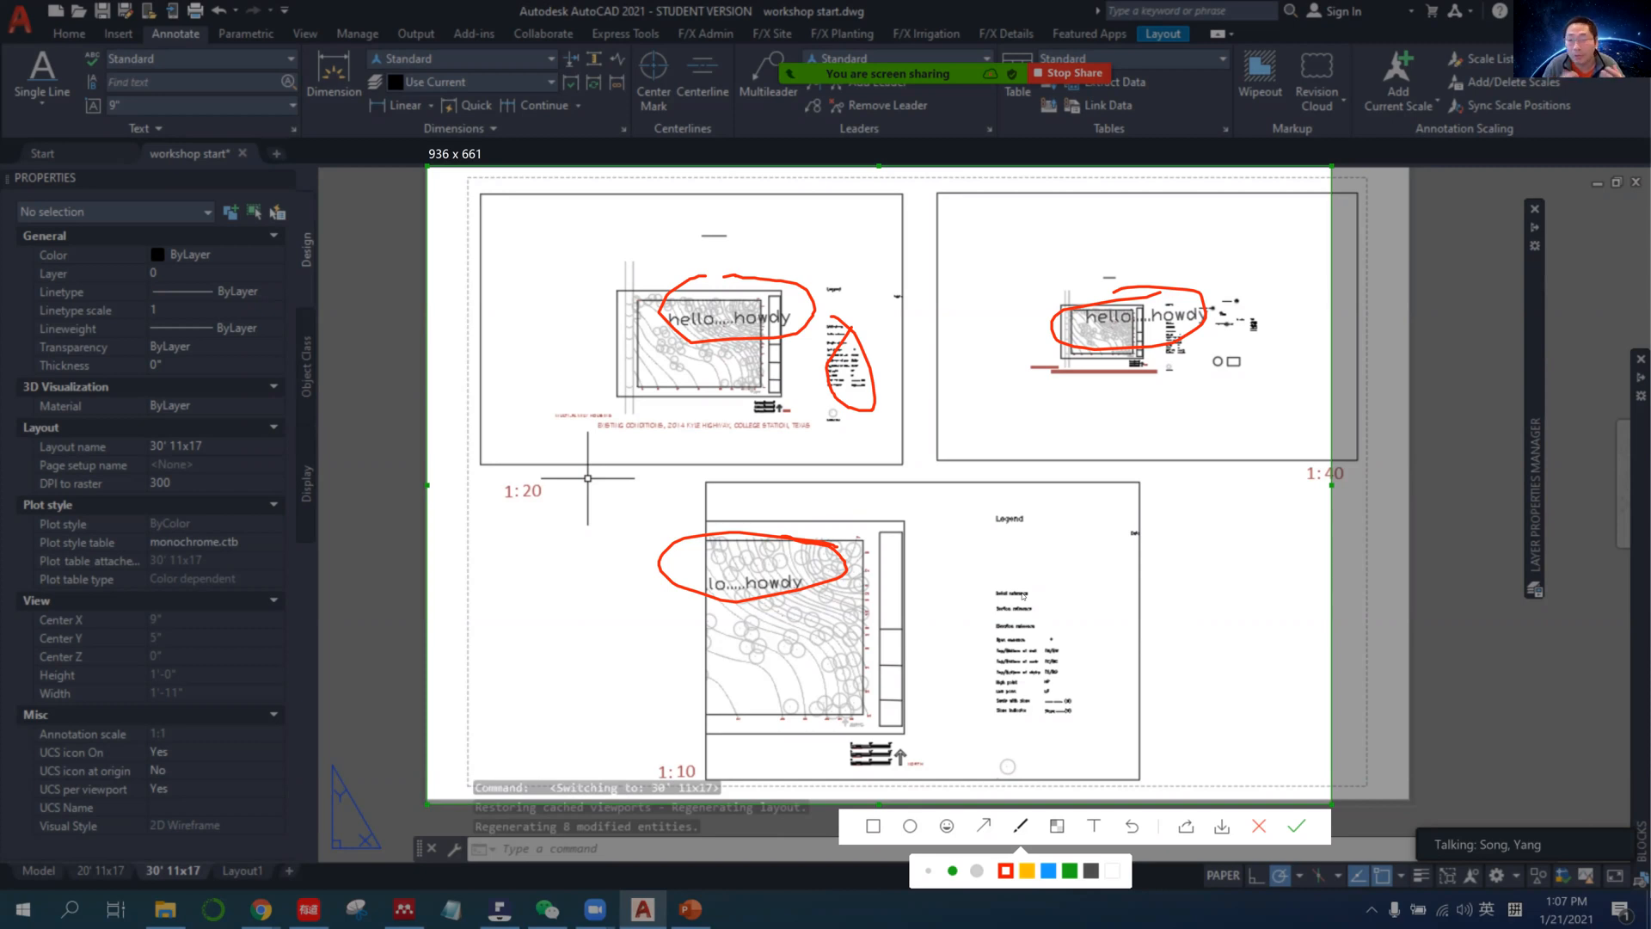
{"action": "key", "text": "alt+s"}
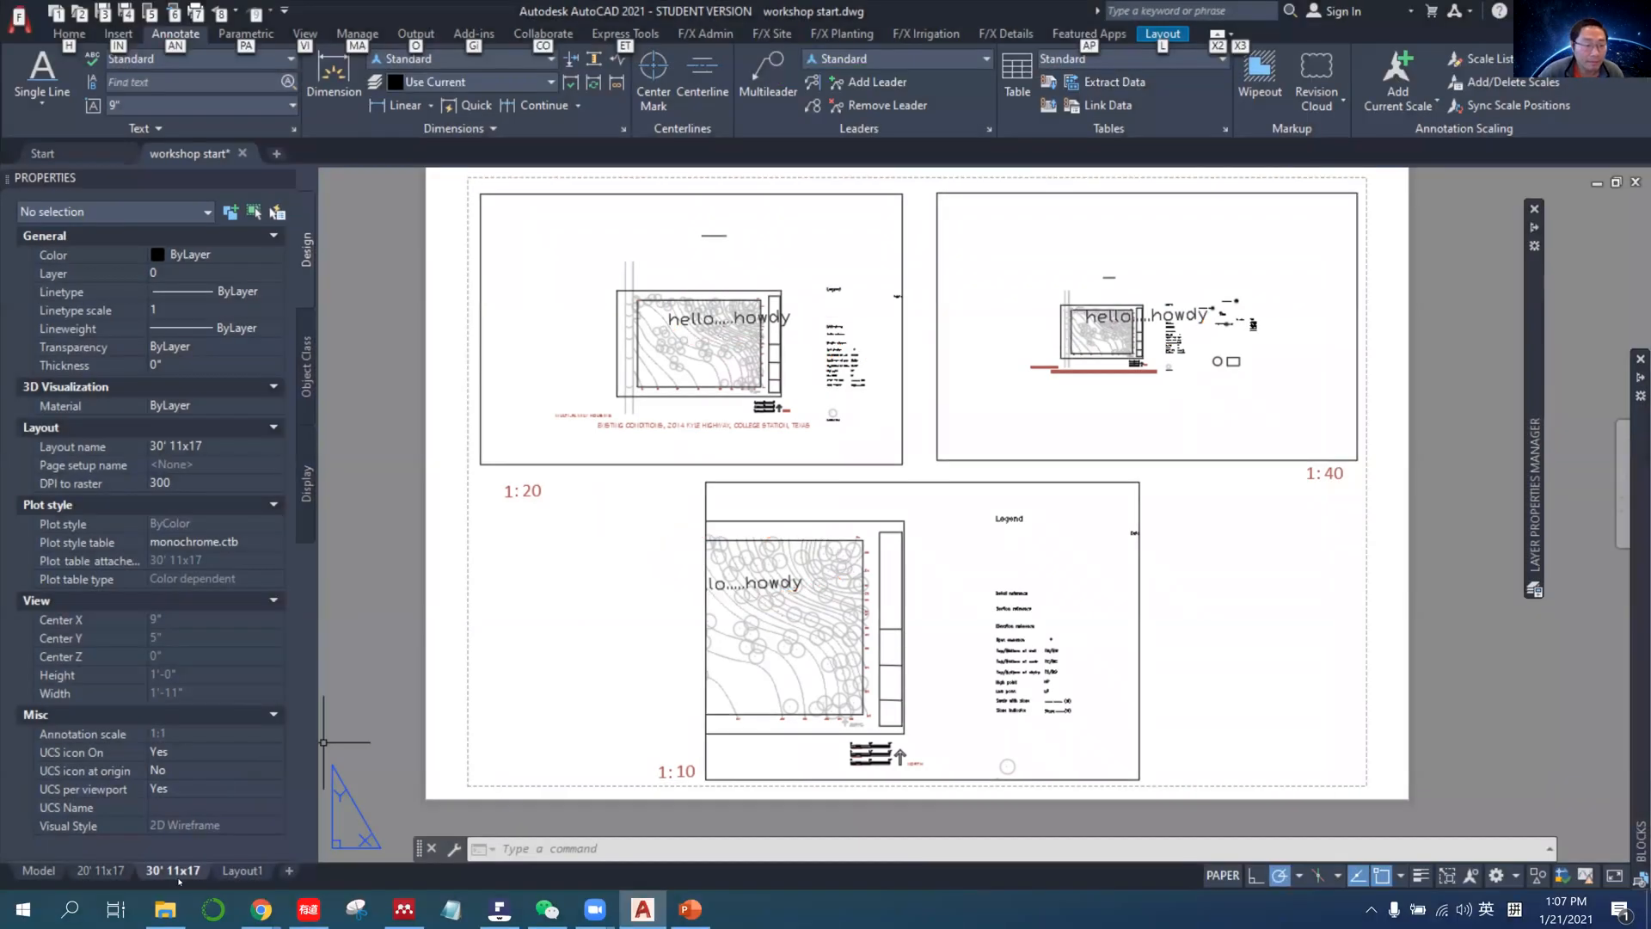
Return to model space and select the hello.....howdy text to examine its different scale representations.
{"action": "left_click", "coordinate": [57, 871]}
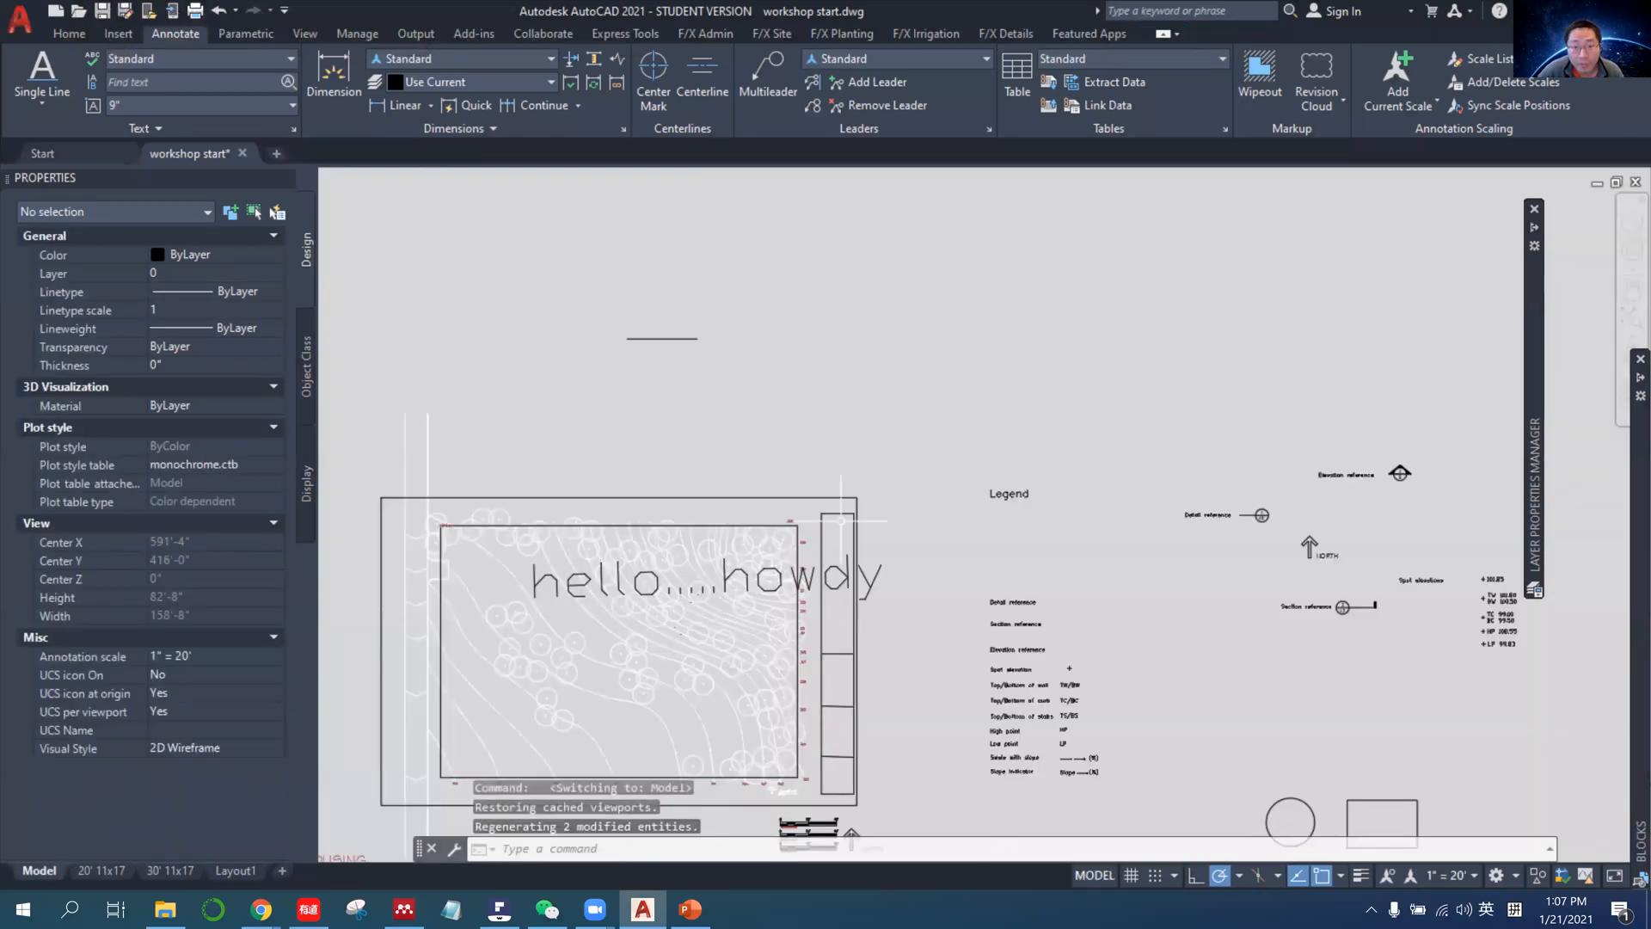
{"action": "middle_click_drag", "start_coordinate": [914, 627], "coordinate": [939, 526]}
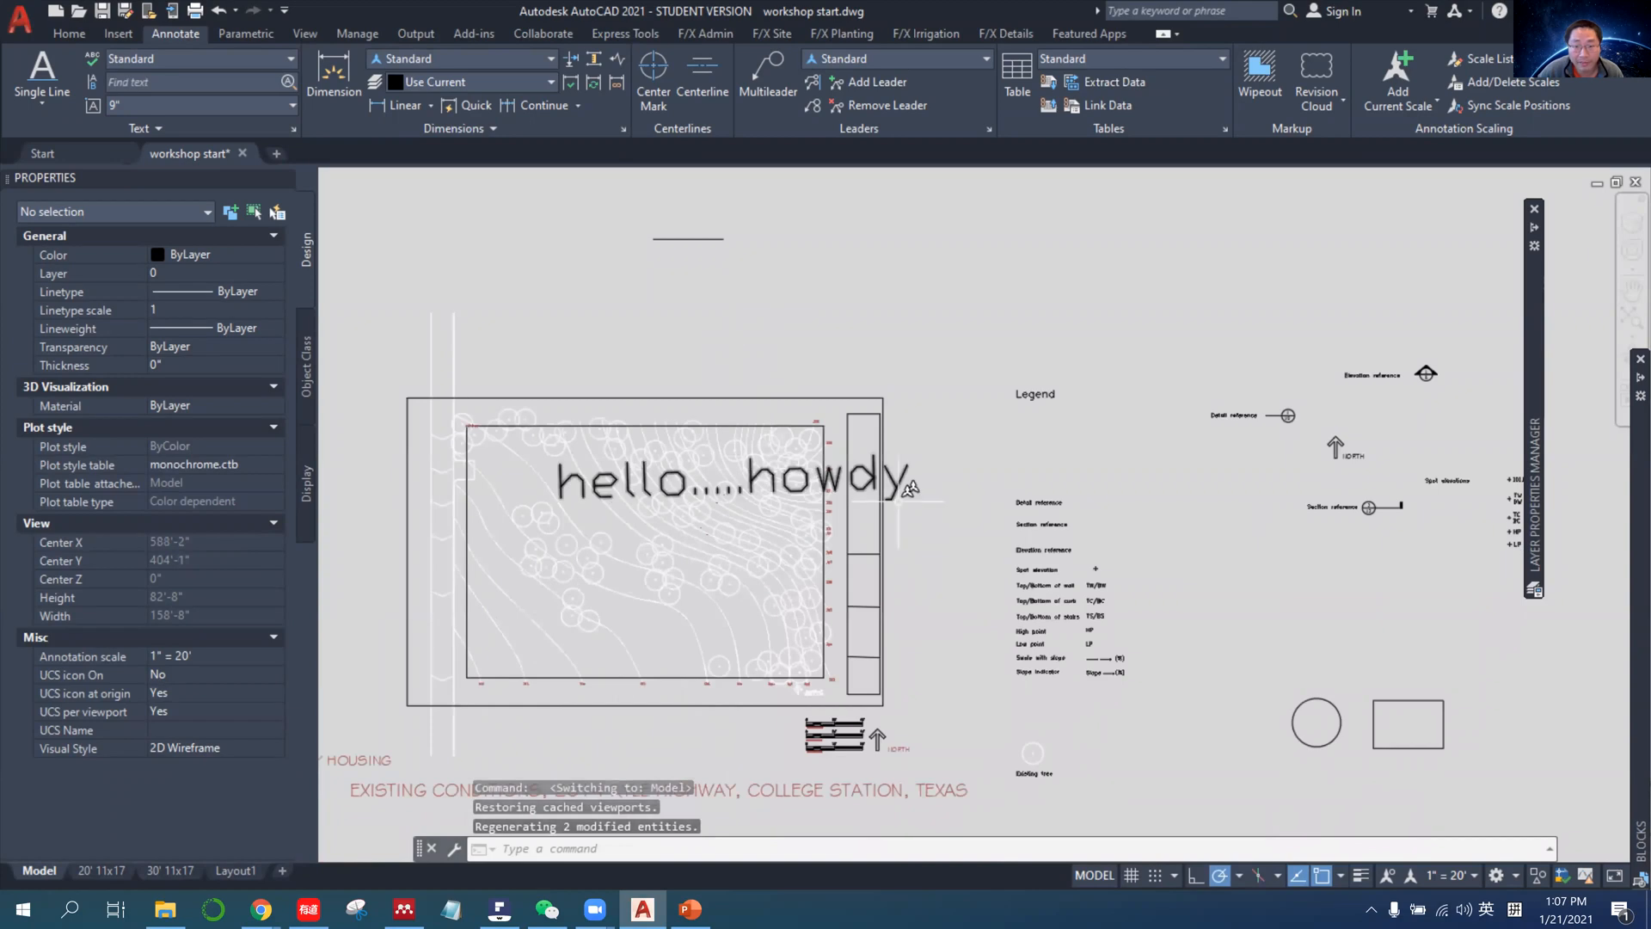
{"action": "left_click", "coordinate": [1449, 876]}
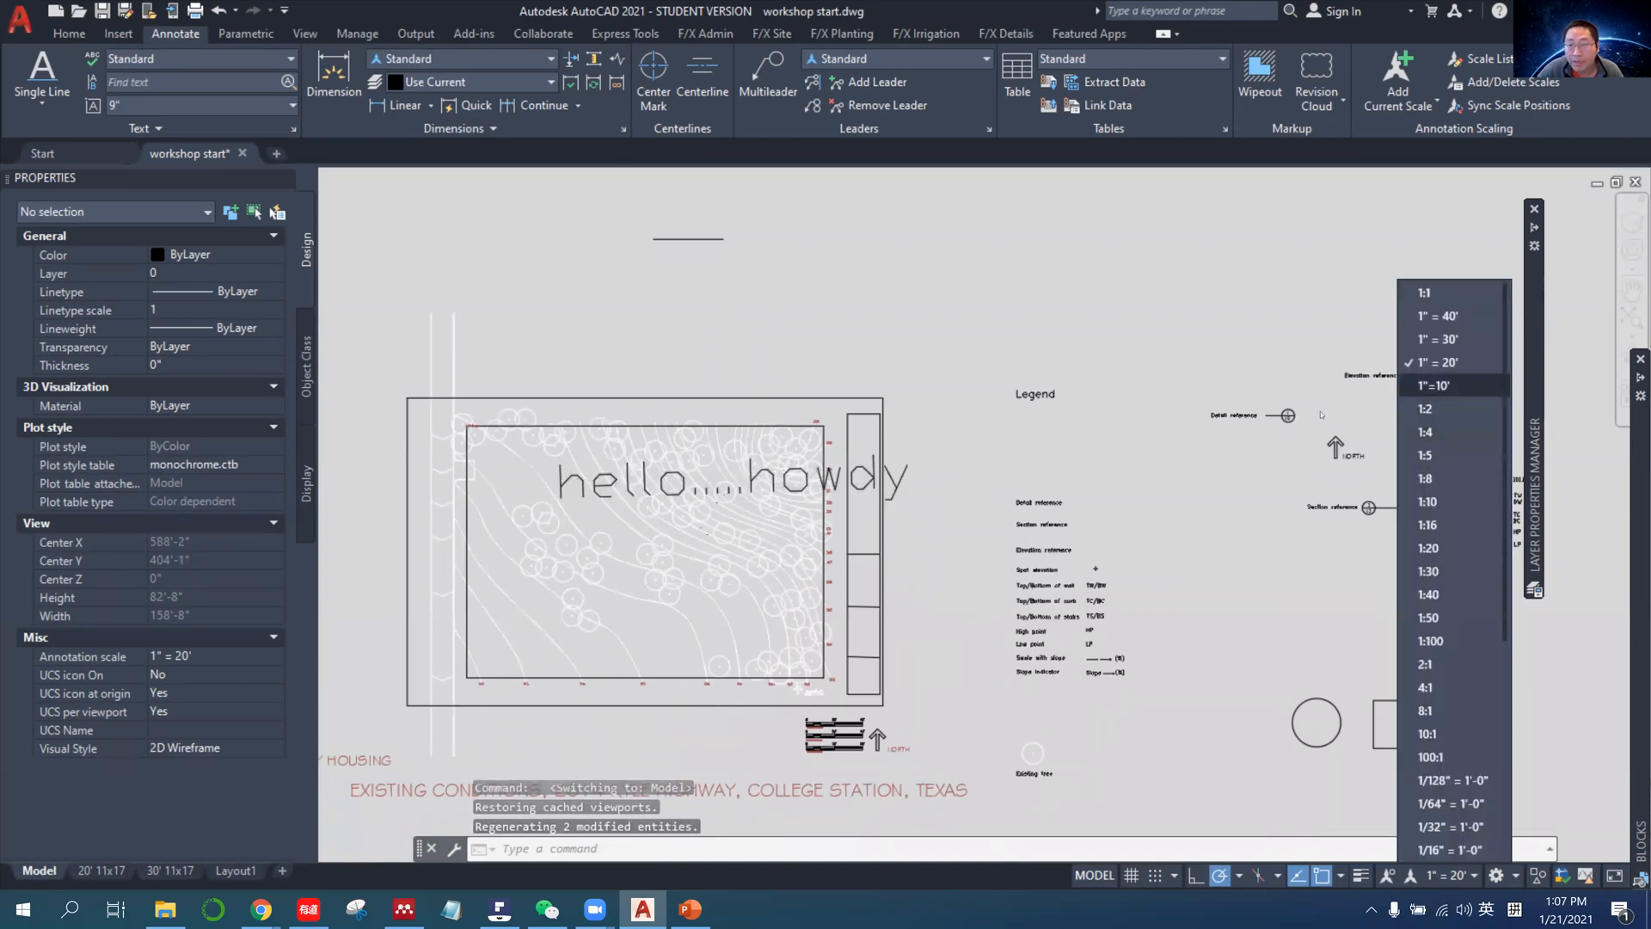
{"action": "left_click", "coordinate": [806, 477]}
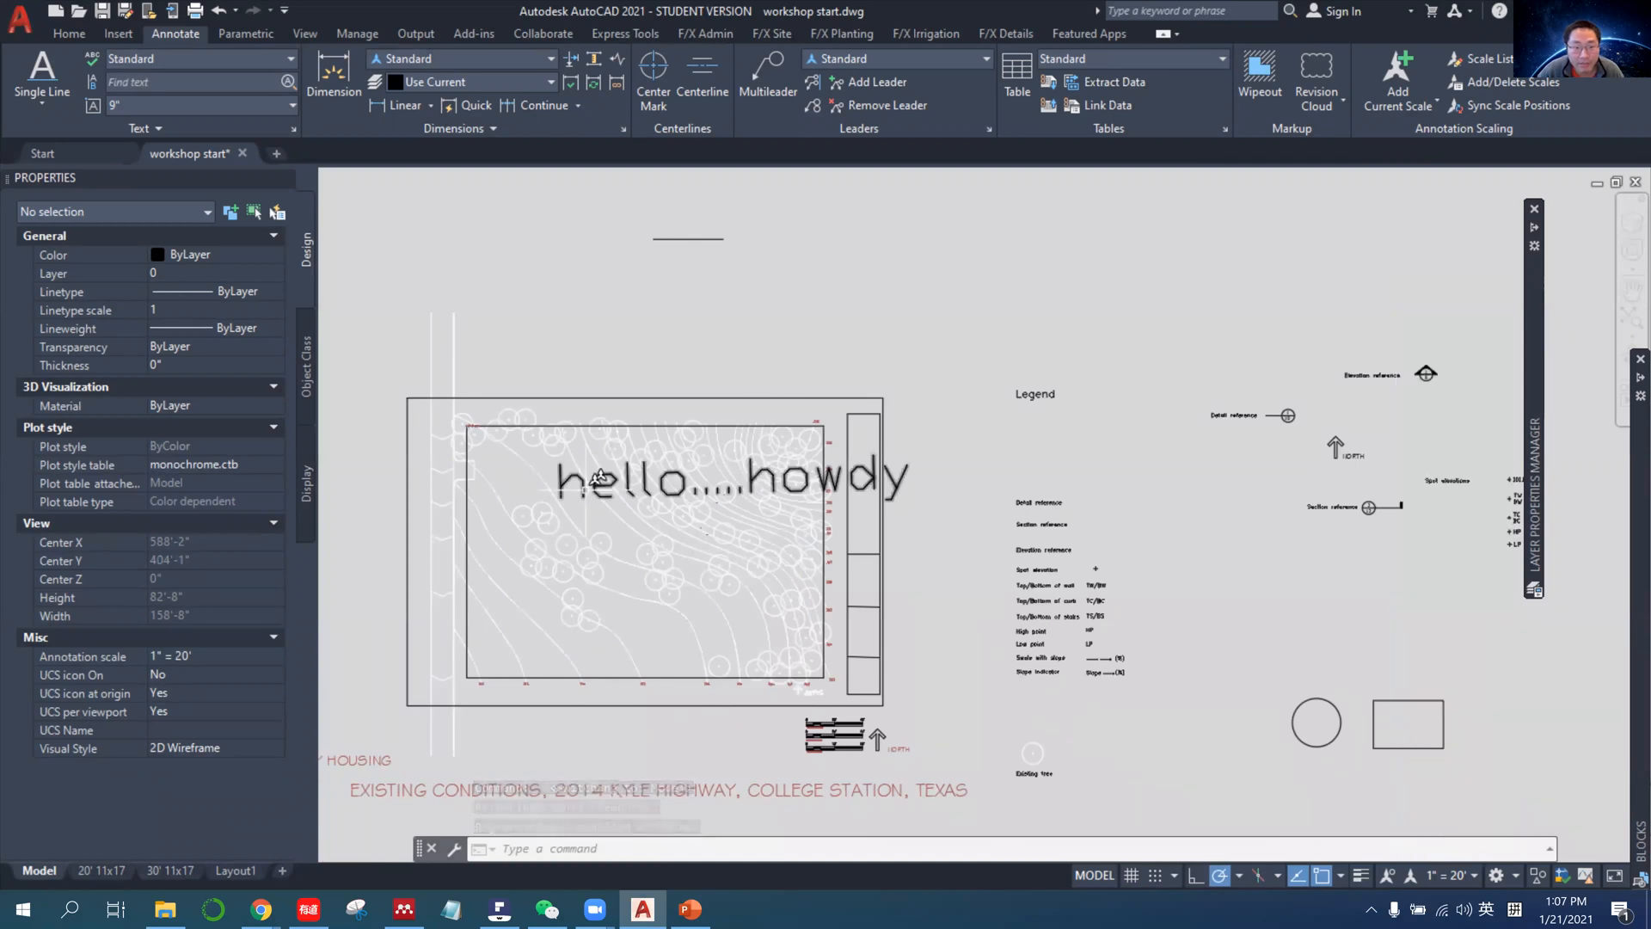
{"action": "left_click", "coordinate": [806, 477]}
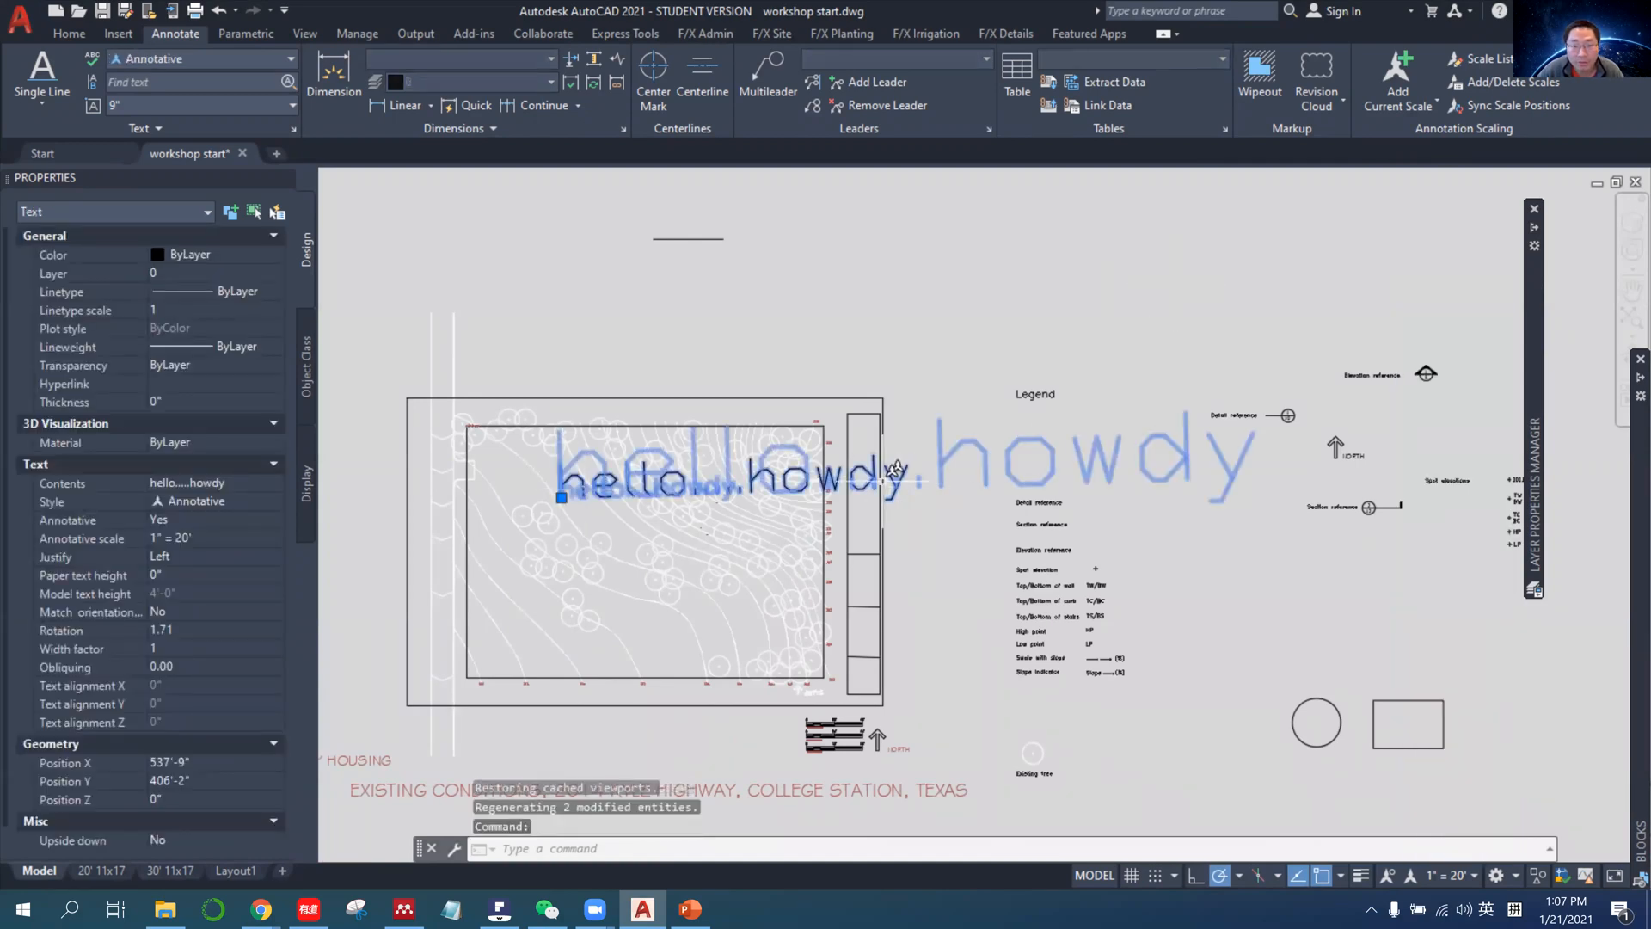
Switch the model space annotation scale to 1:1 and back to 1" = 20', comparing which annotative objects are displayed.
{"action": "left_click", "coordinate": [1453, 875]}
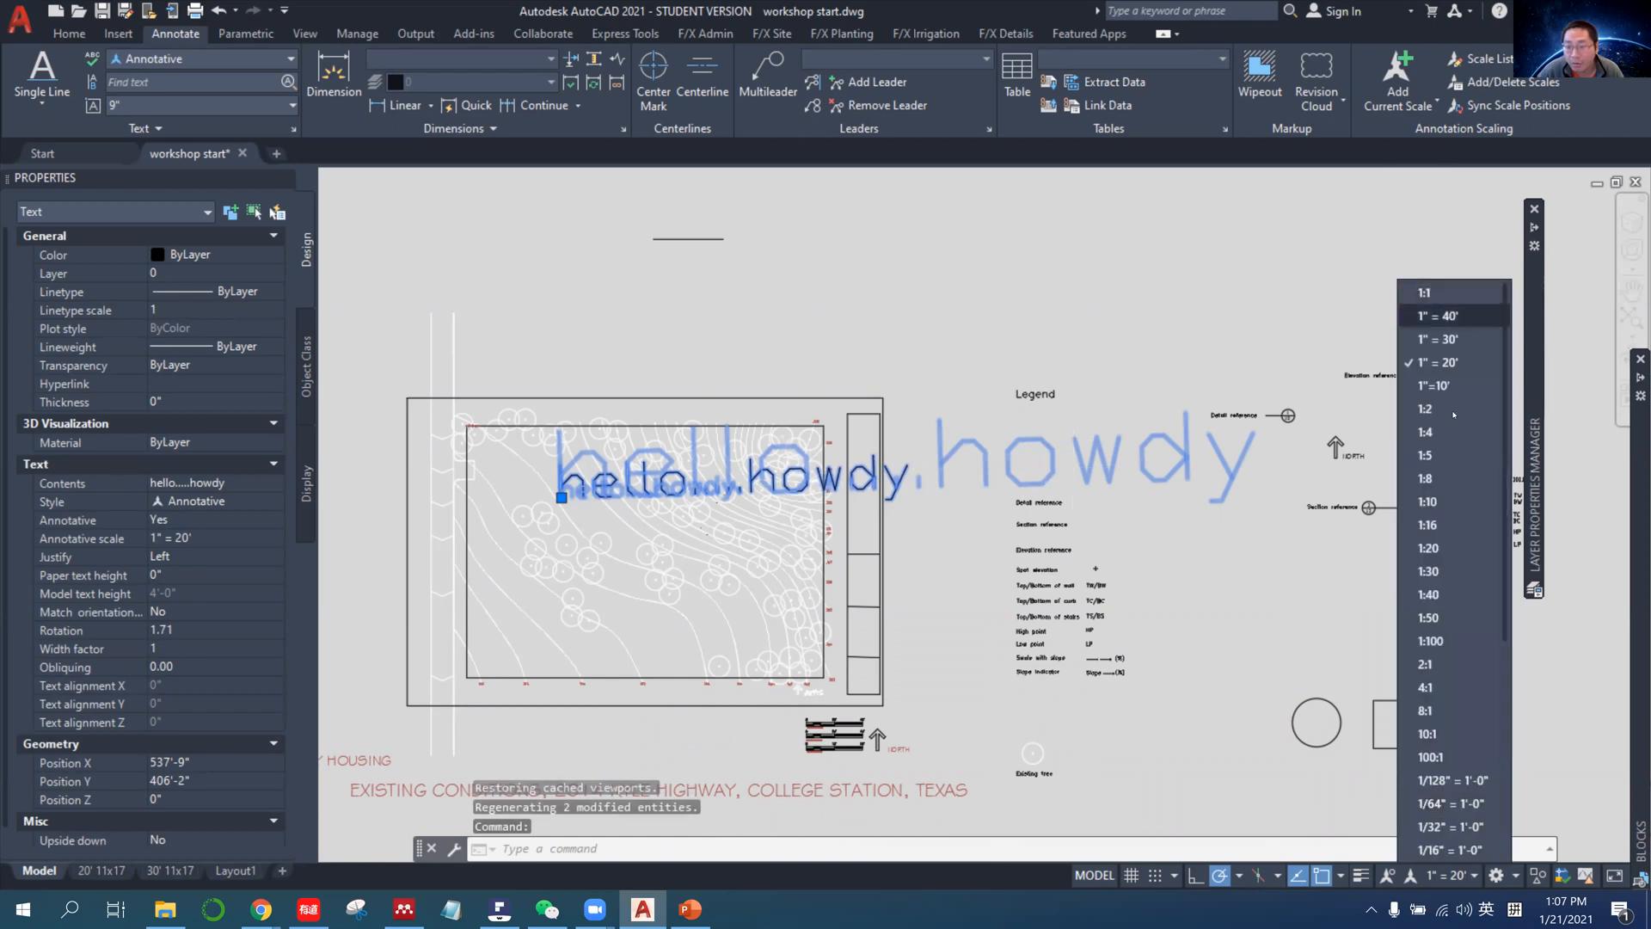
{"action": "left_click", "coordinate": [1442, 294]}
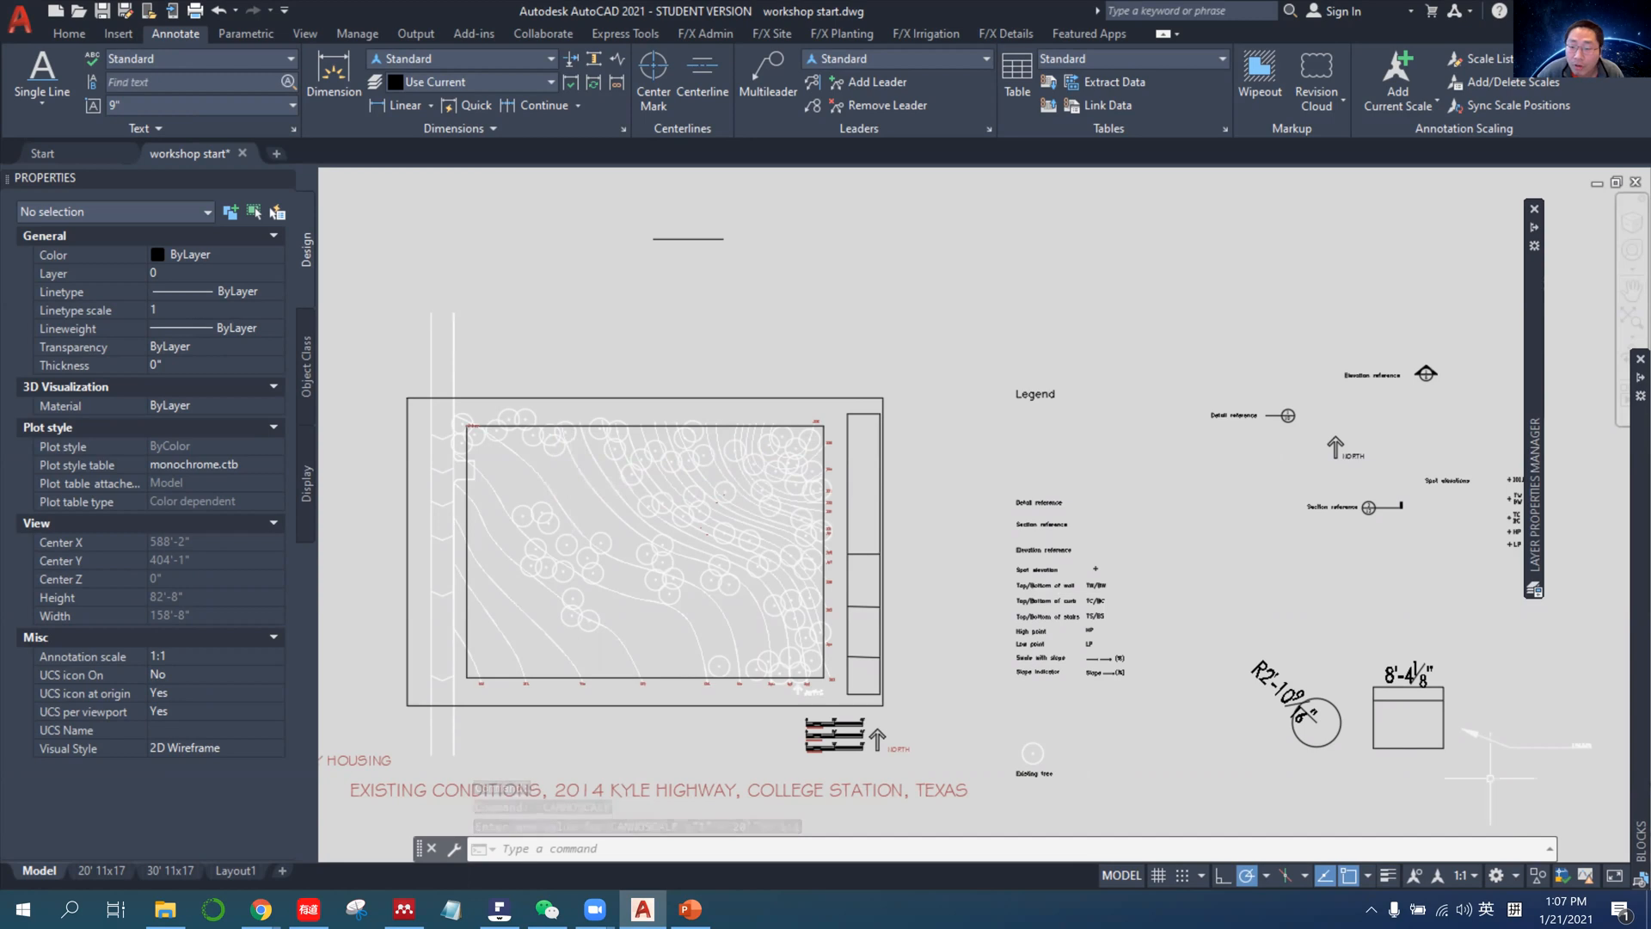
{"action": "left_click", "coordinate": [1462, 874]}
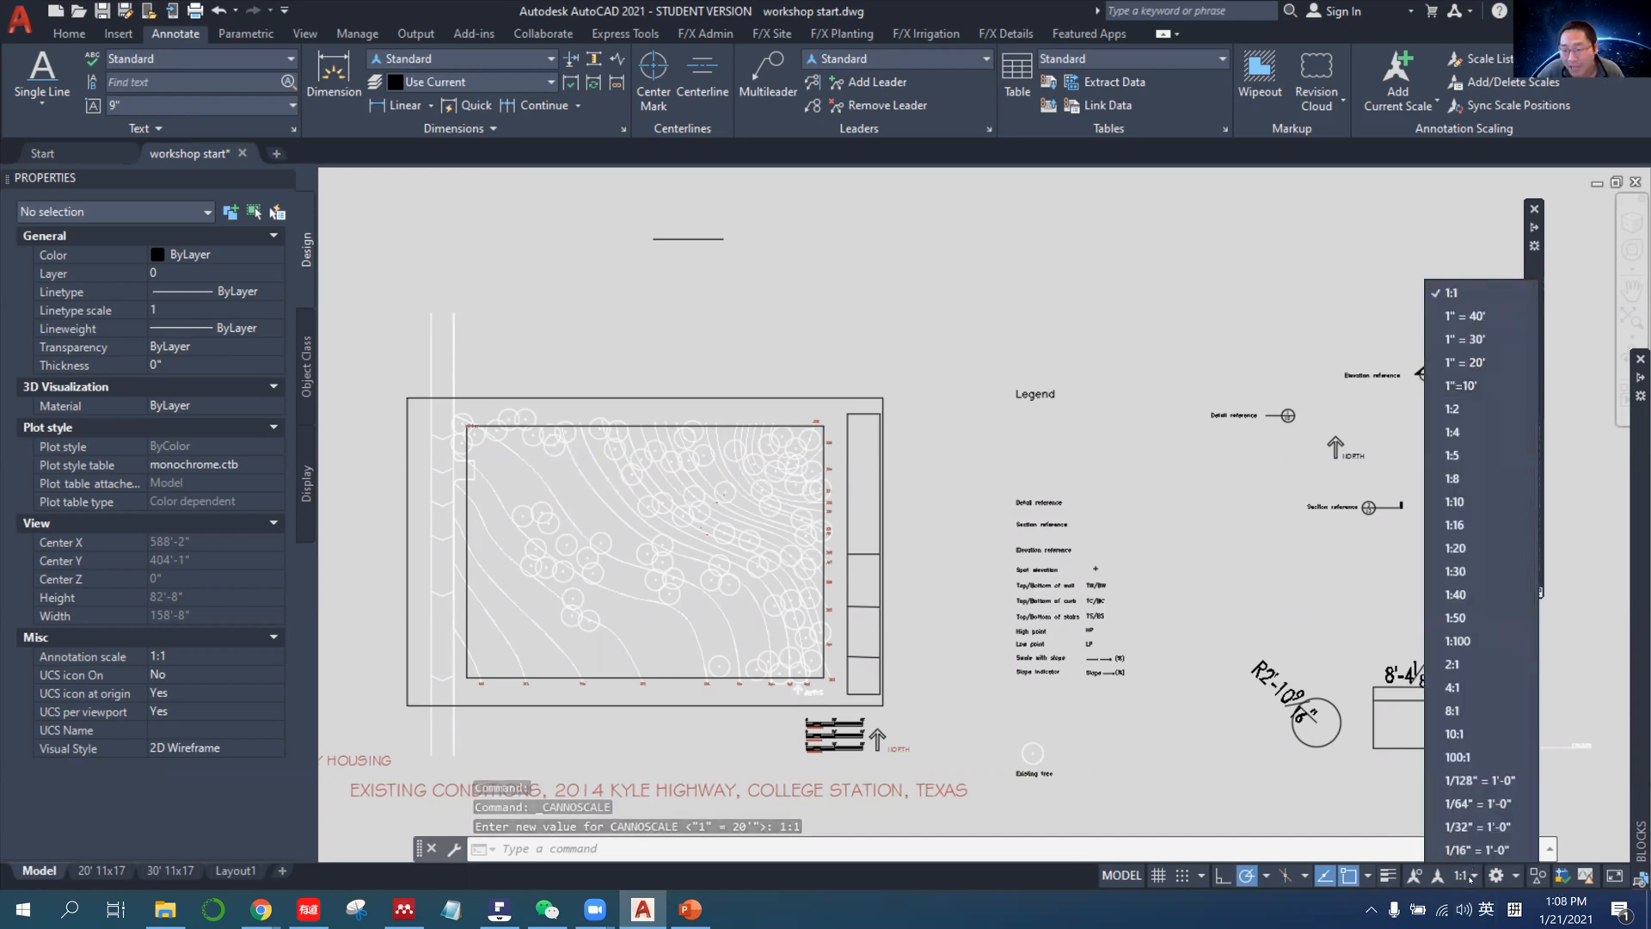
{"action": "left_click", "coordinate": [1462, 362]}
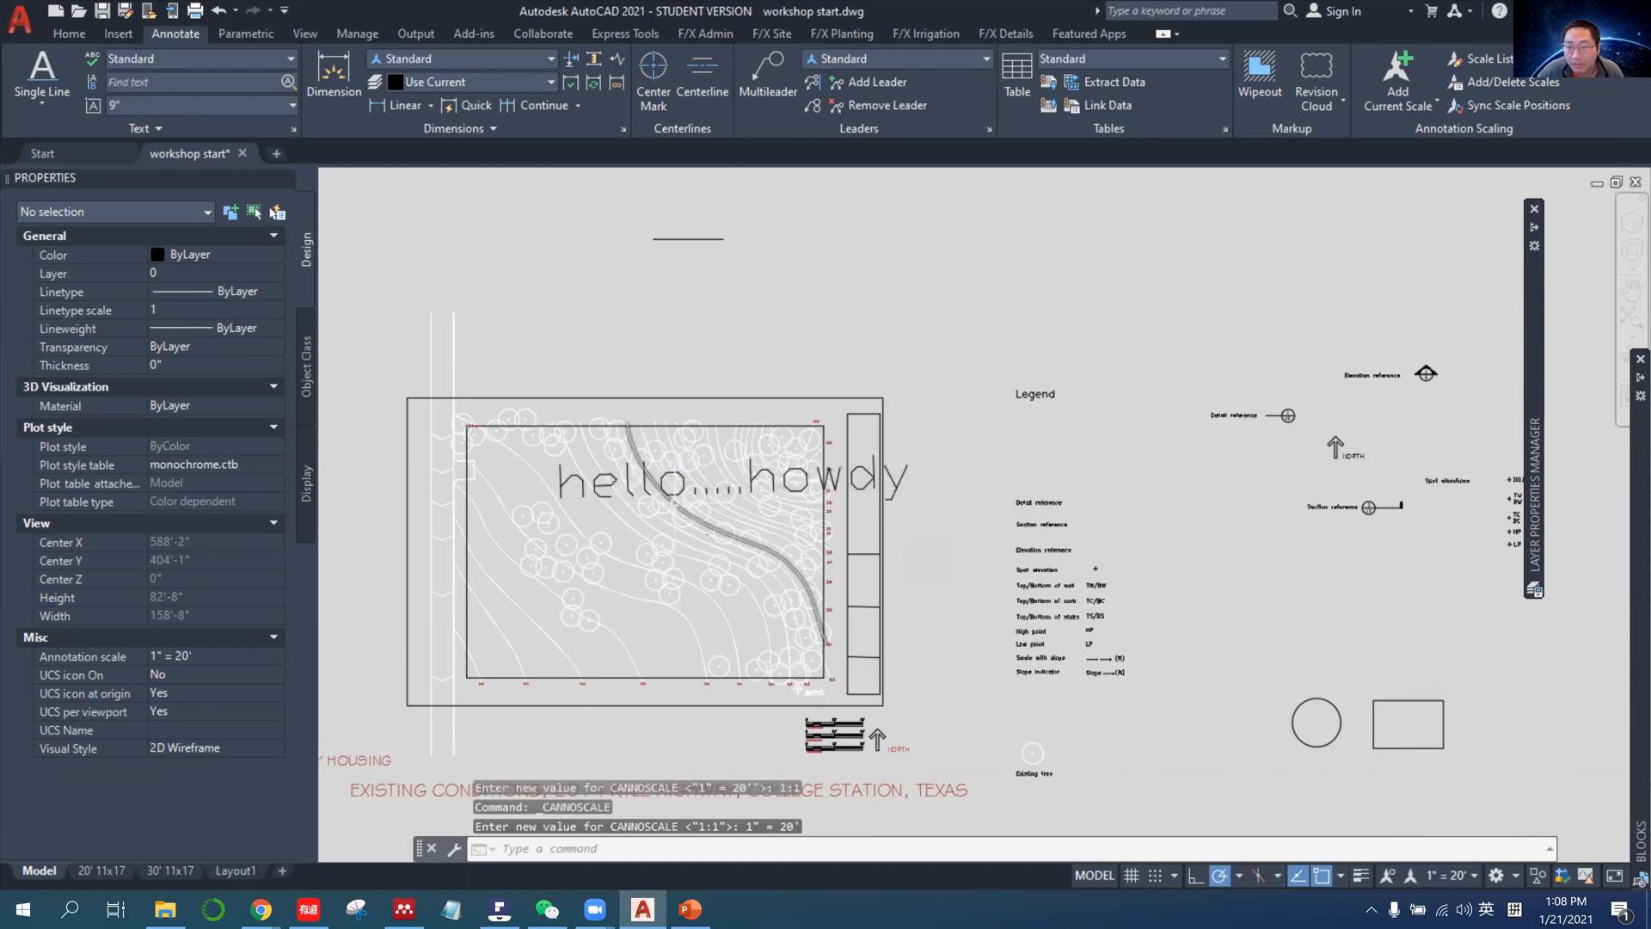
Check the hello.....howdy text up close in model space, visit the 30' 11x17 layout, and return to model space.
{"action": "scroll", "coordinate": [600, 537], "scroll_direction": "up", "scroll_amount": 2}
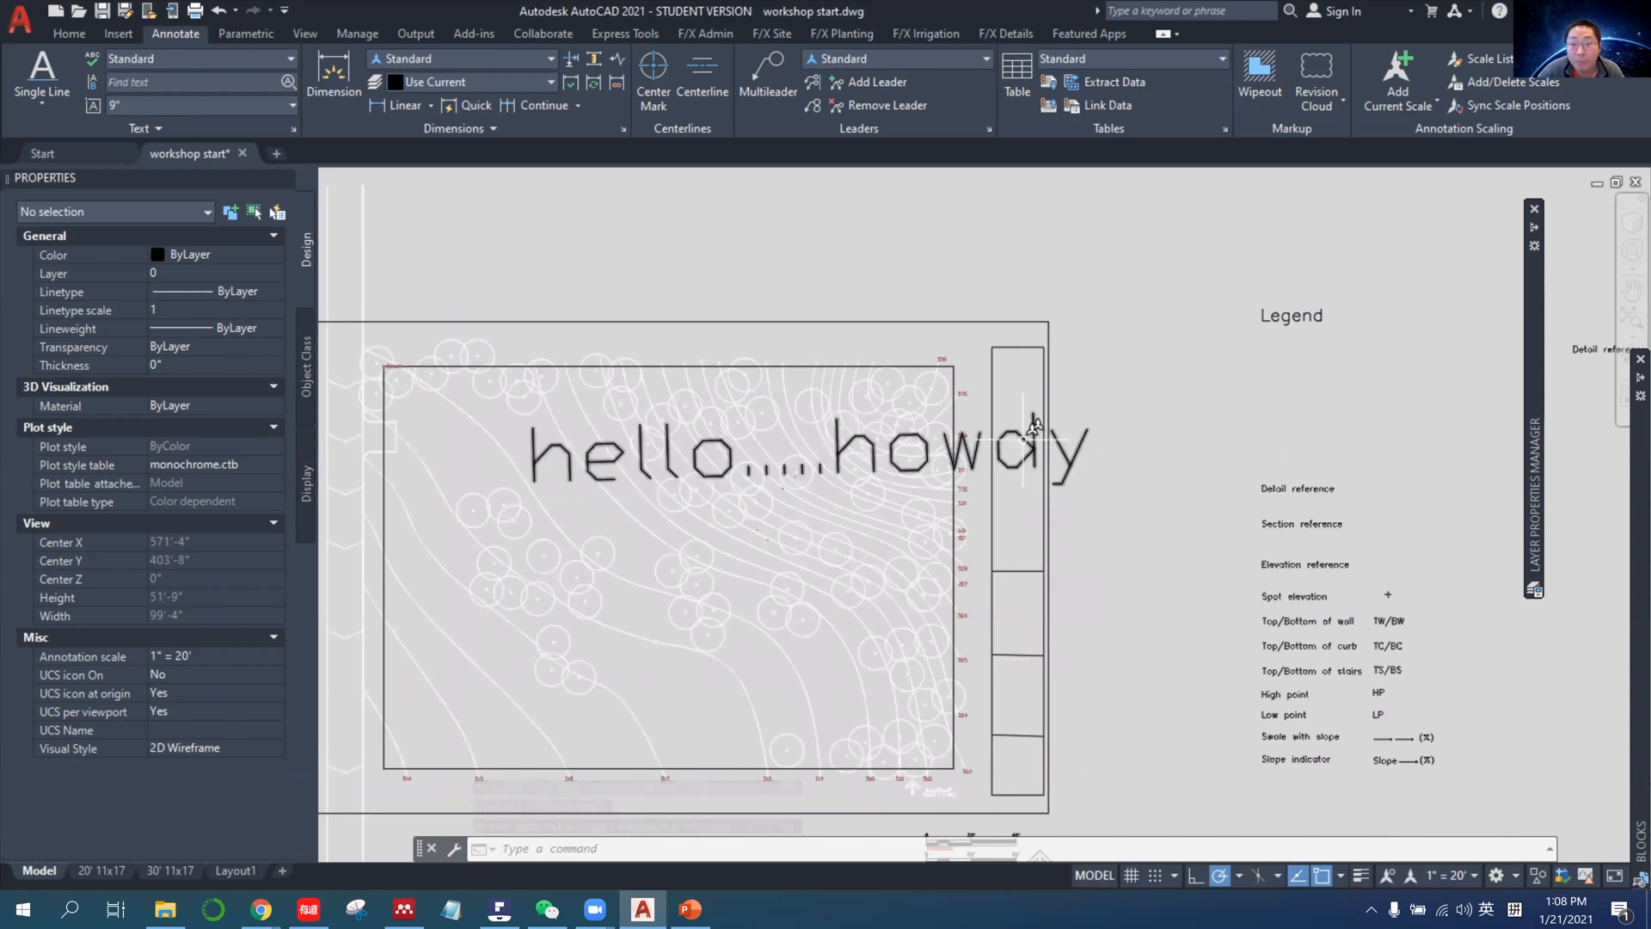
{"action": "left_click", "coordinate": [1070, 439]}
{"action": "left_click", "coordinate": [172, 870]}
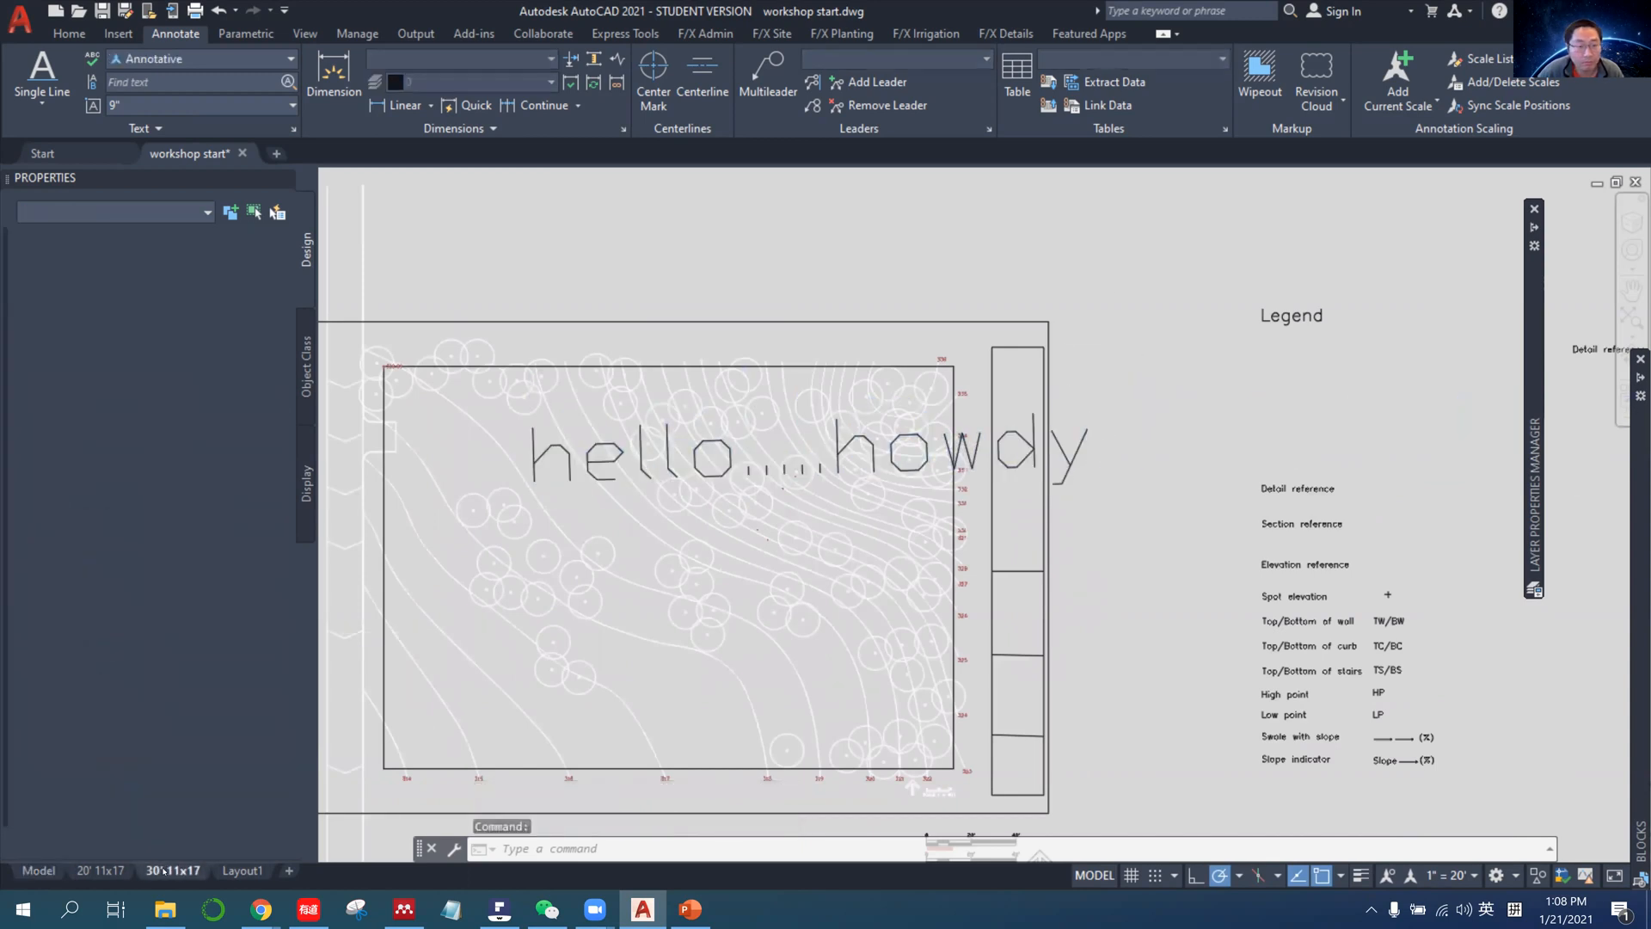
{"action": "left_click", "coordinate": [39, 870]}
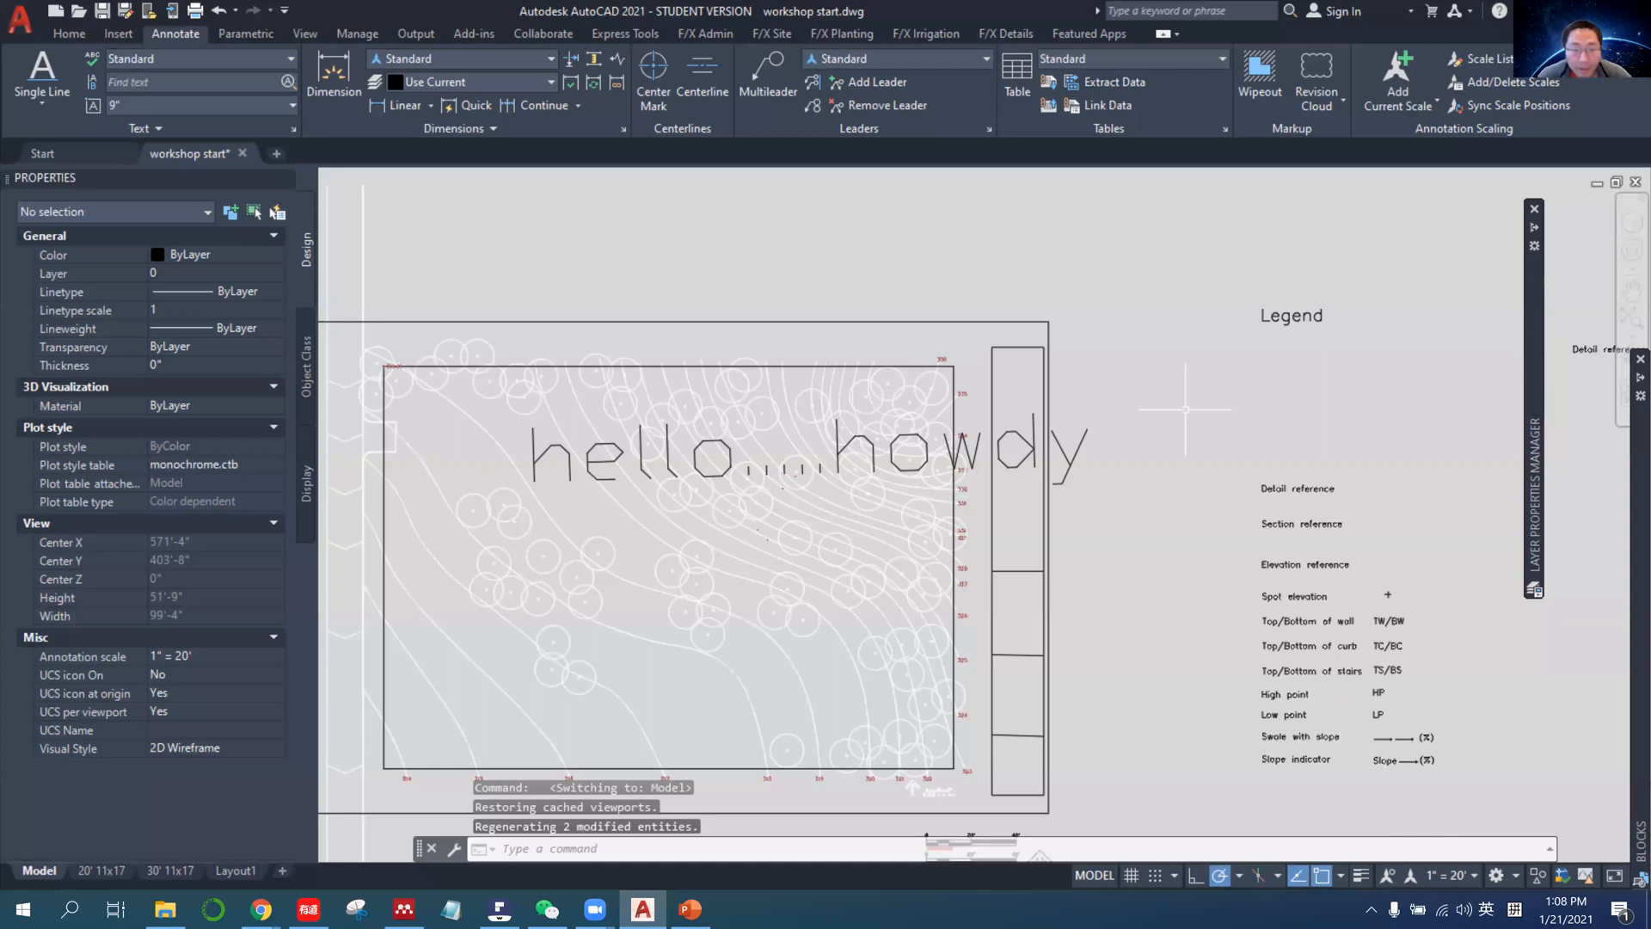
Select the hello.....howdy text and open the text style manager.
{"action": "left_click", "coordinate": [70, 33]}
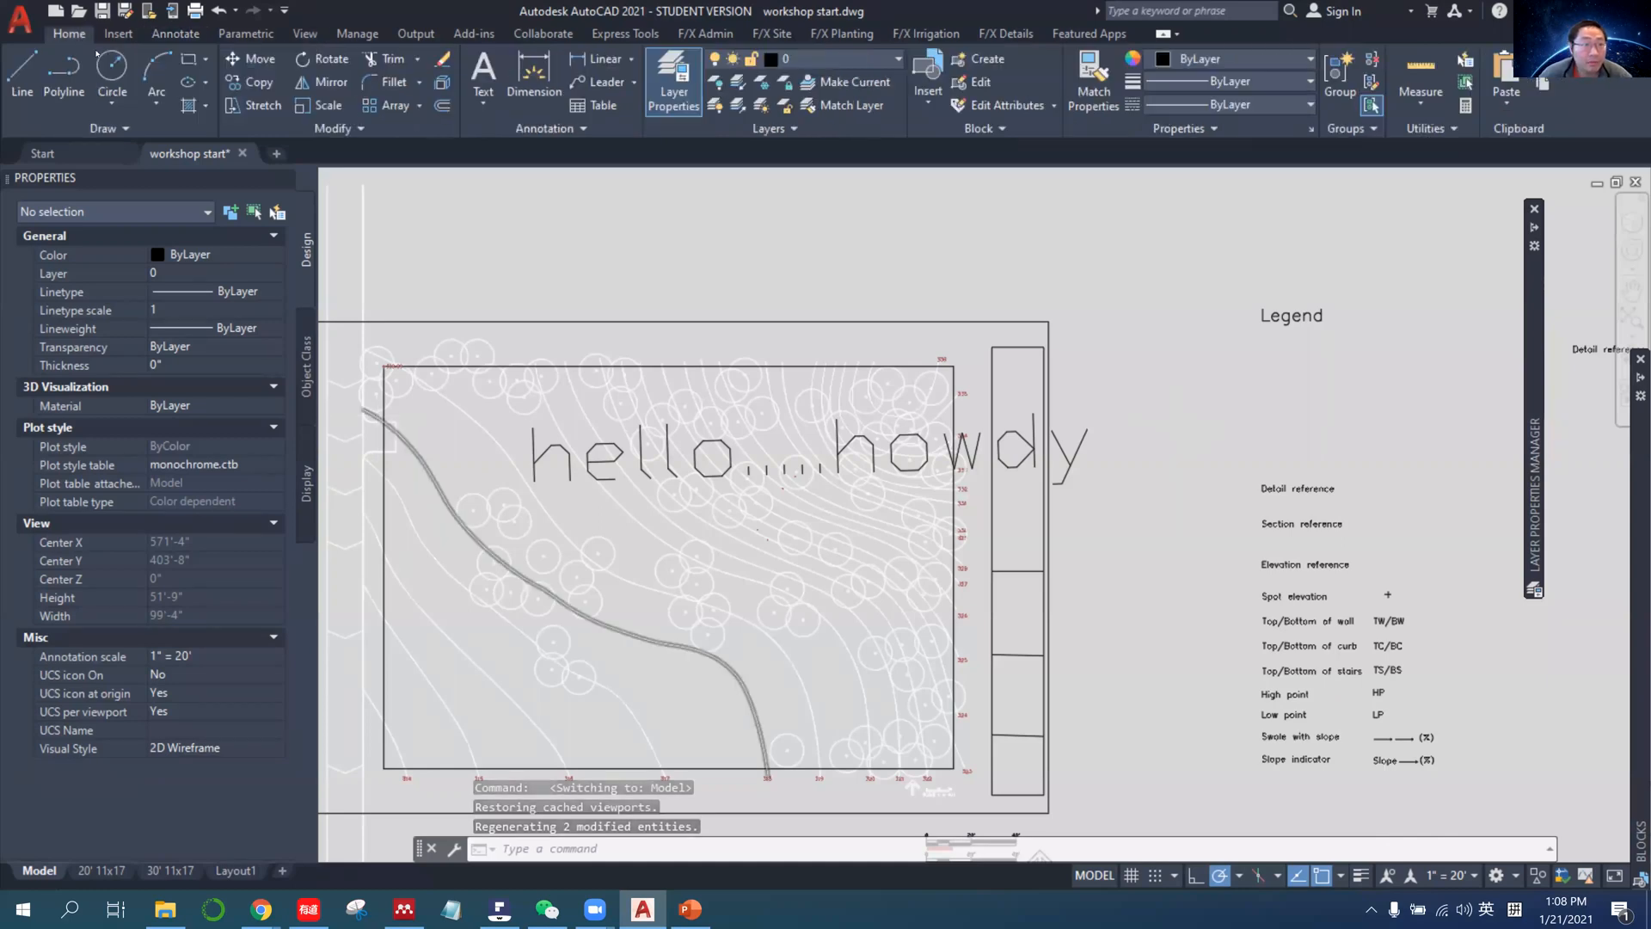
{"action": "left_click", "coordinate": [118, 34]}
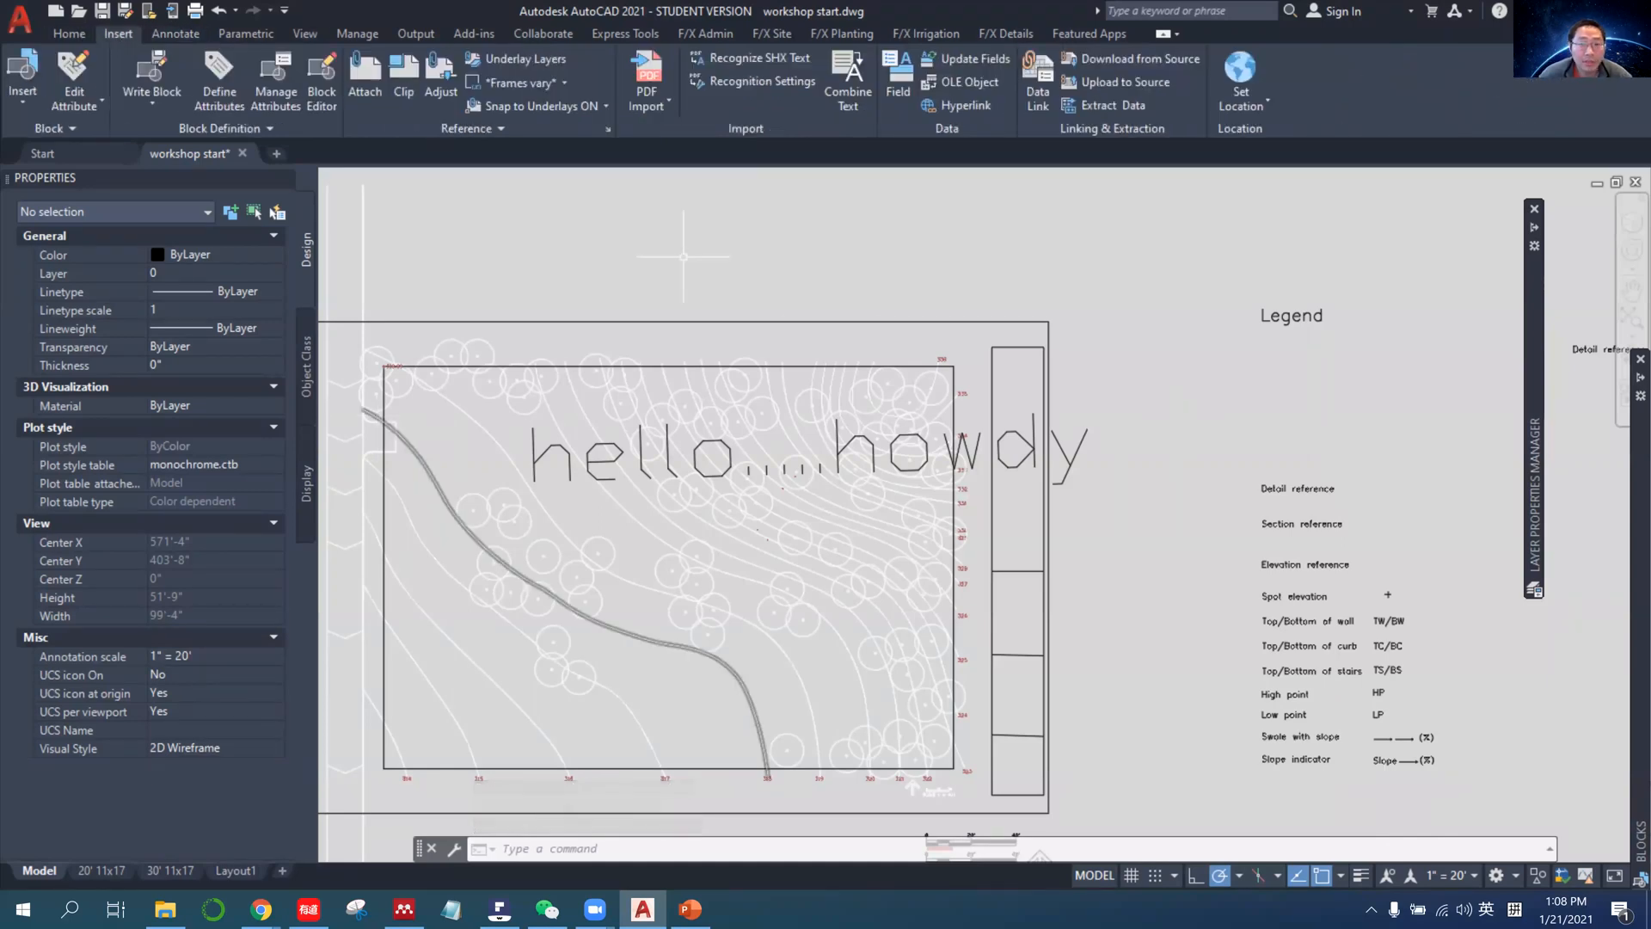
{"action": "key", "text": "Escape"}
{"action": "left_click", "coordinate": [1017, 450]}
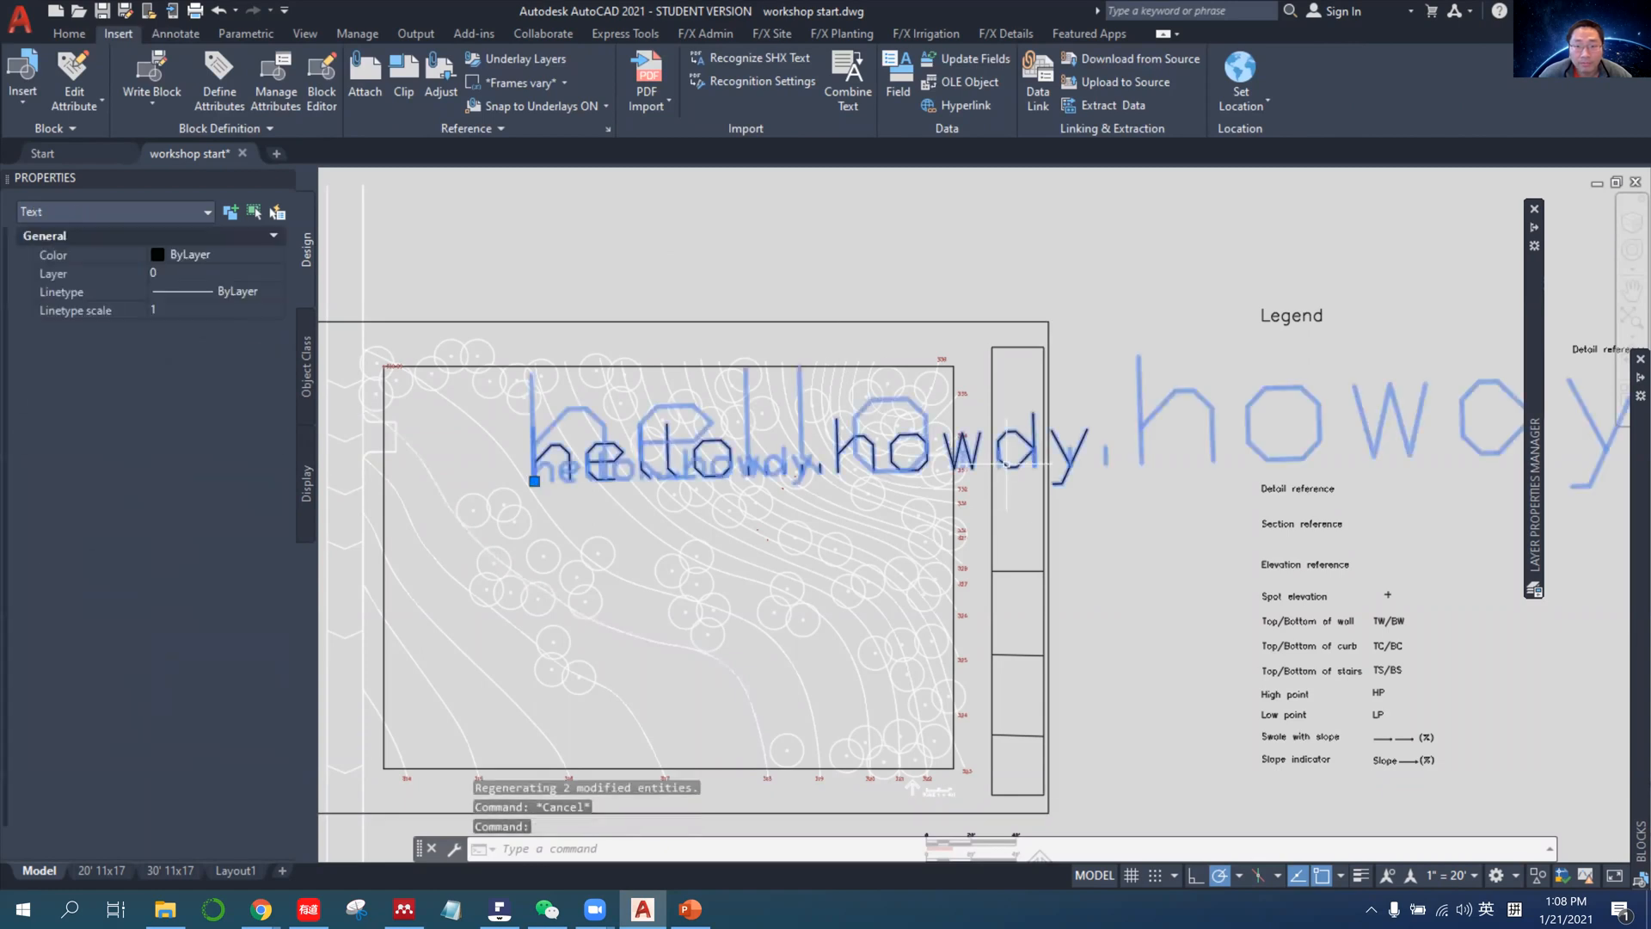
{"action": "left_click", "coordinate": [172, 35]}
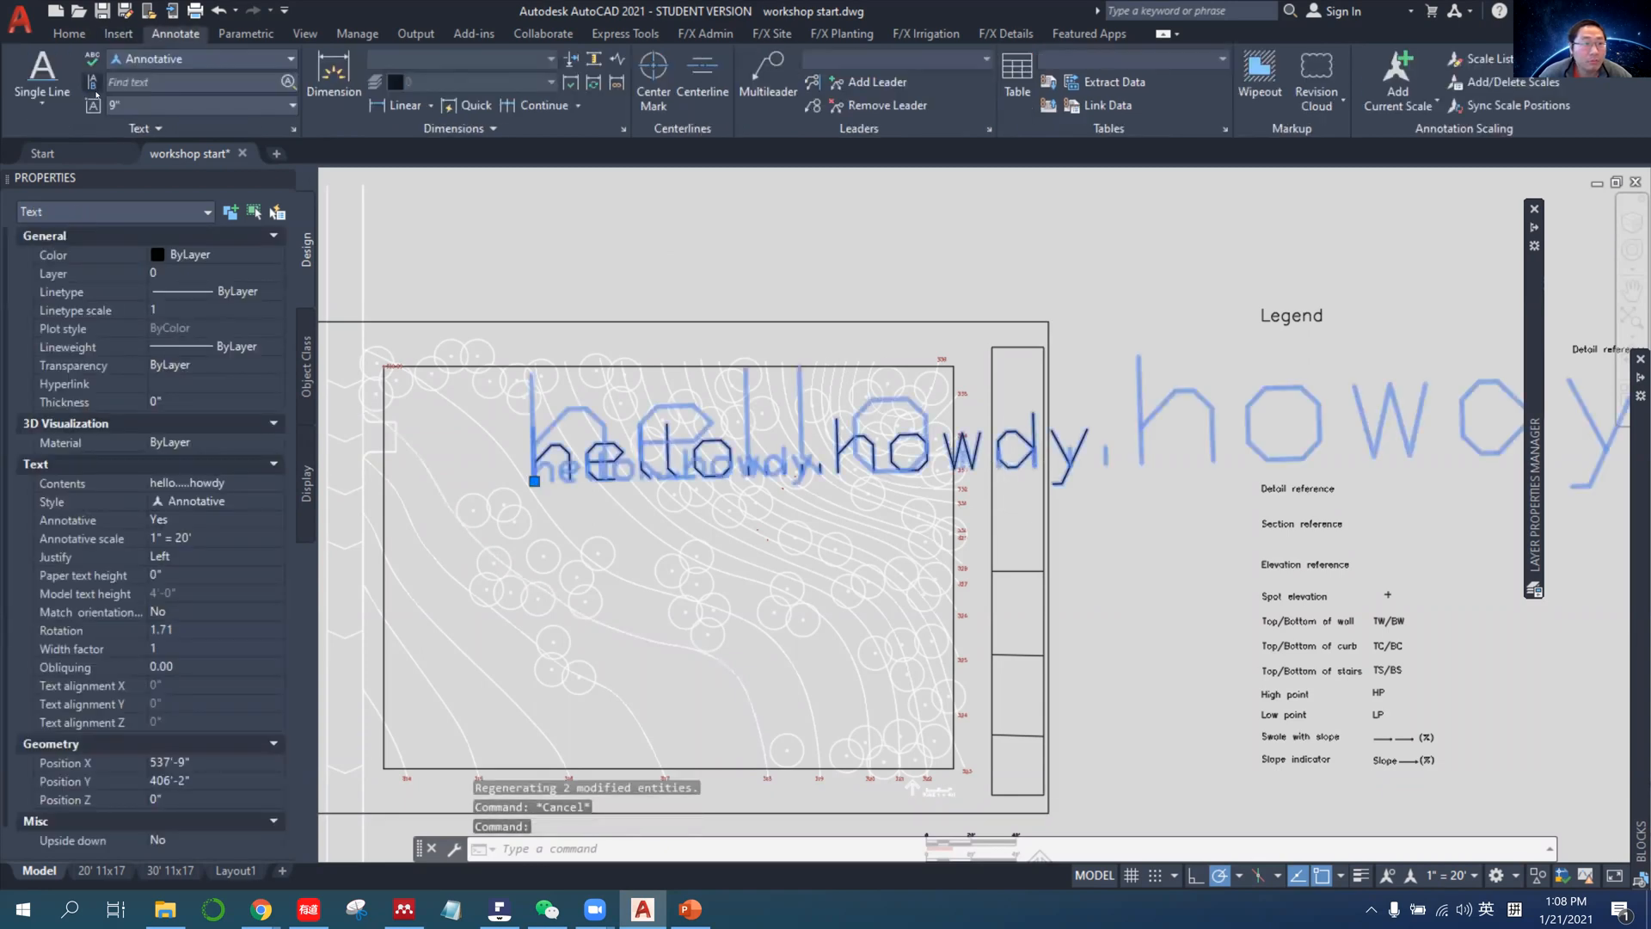
{"action": "left_click", "coordinate": [185, 58]}
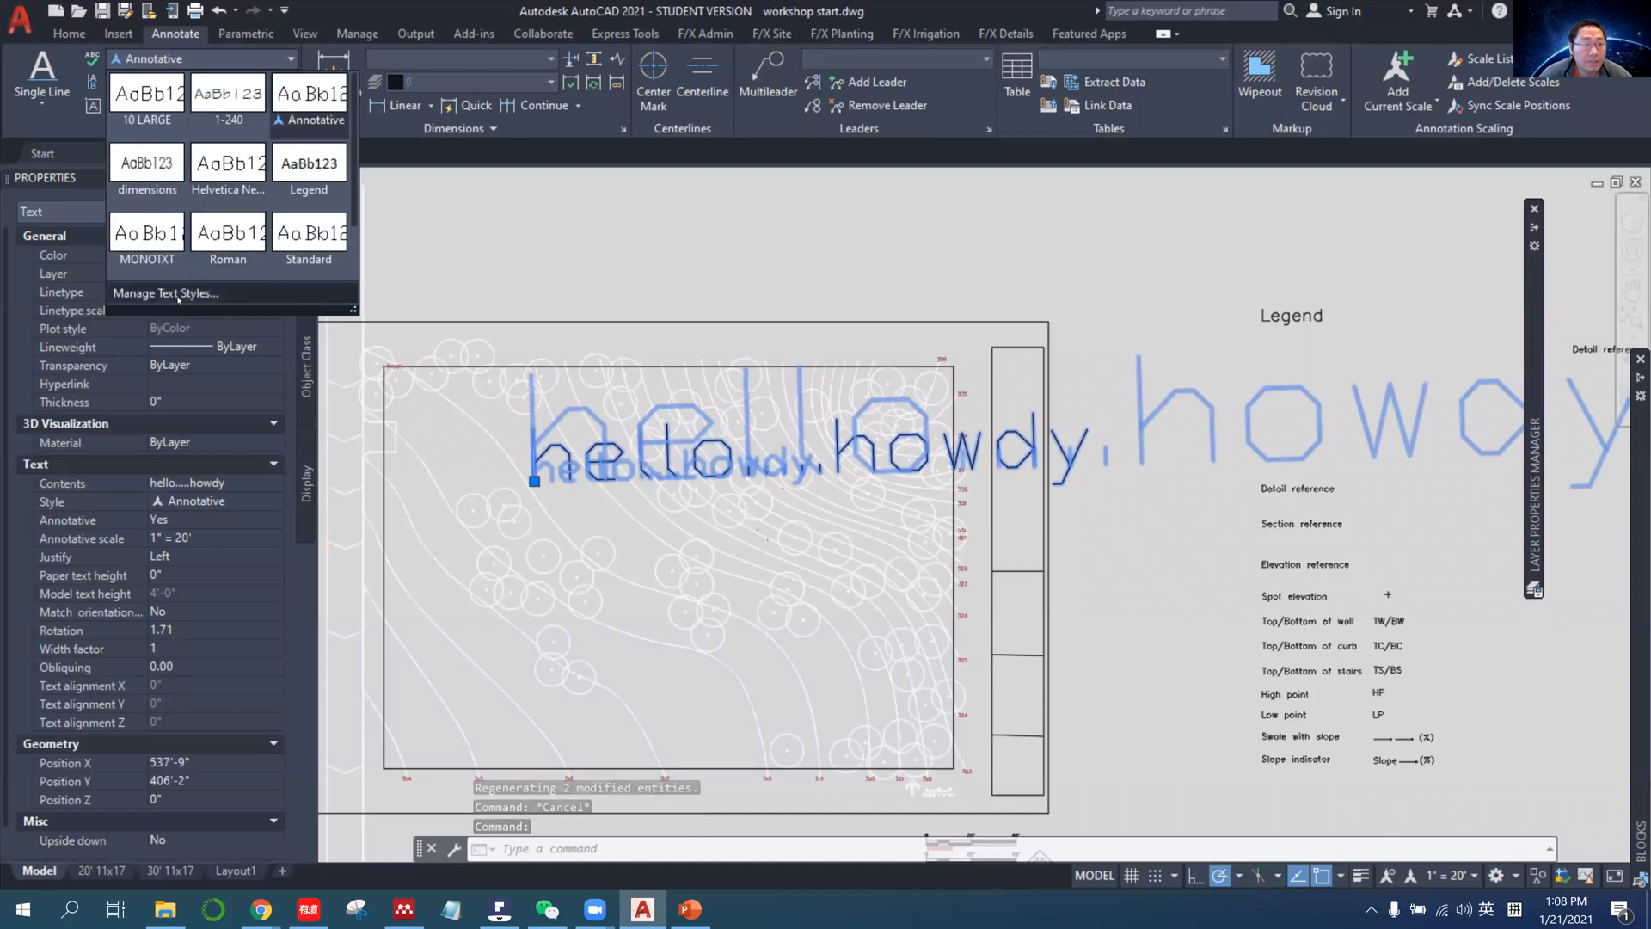
{"action": "left_click", "coordinate": [178, 294]}
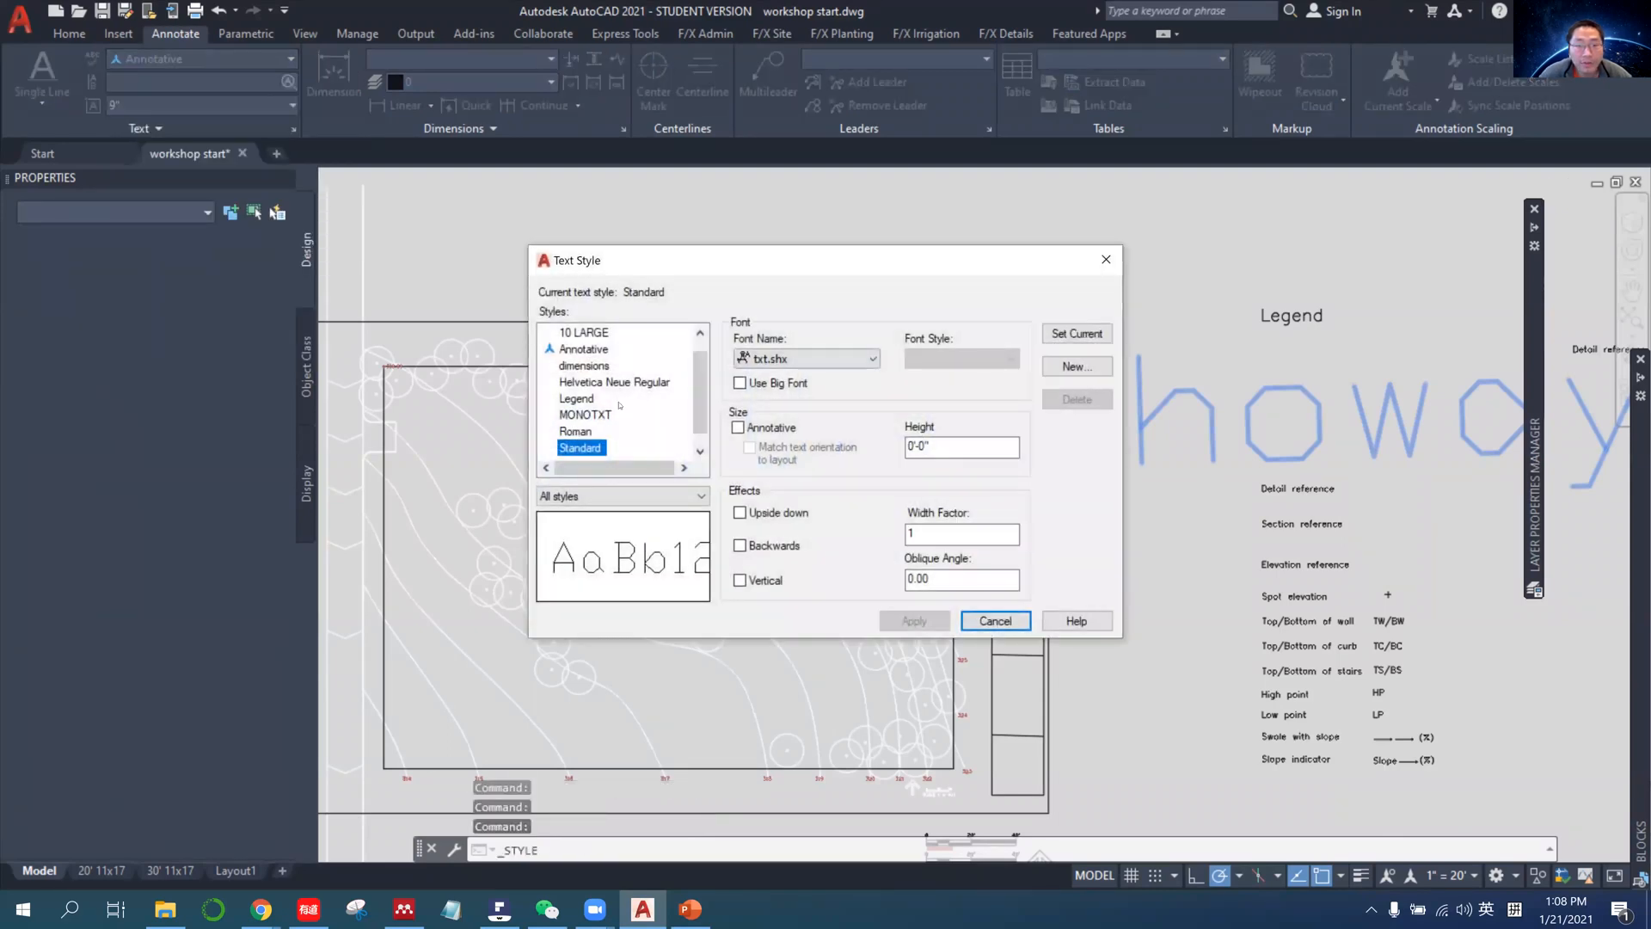
Create a new text style named 0.2inch based on the Standard style.
{"action": "scroll", "coordinate": [600, 386], "scroll_direction": "down", "scroll_amount": 1}
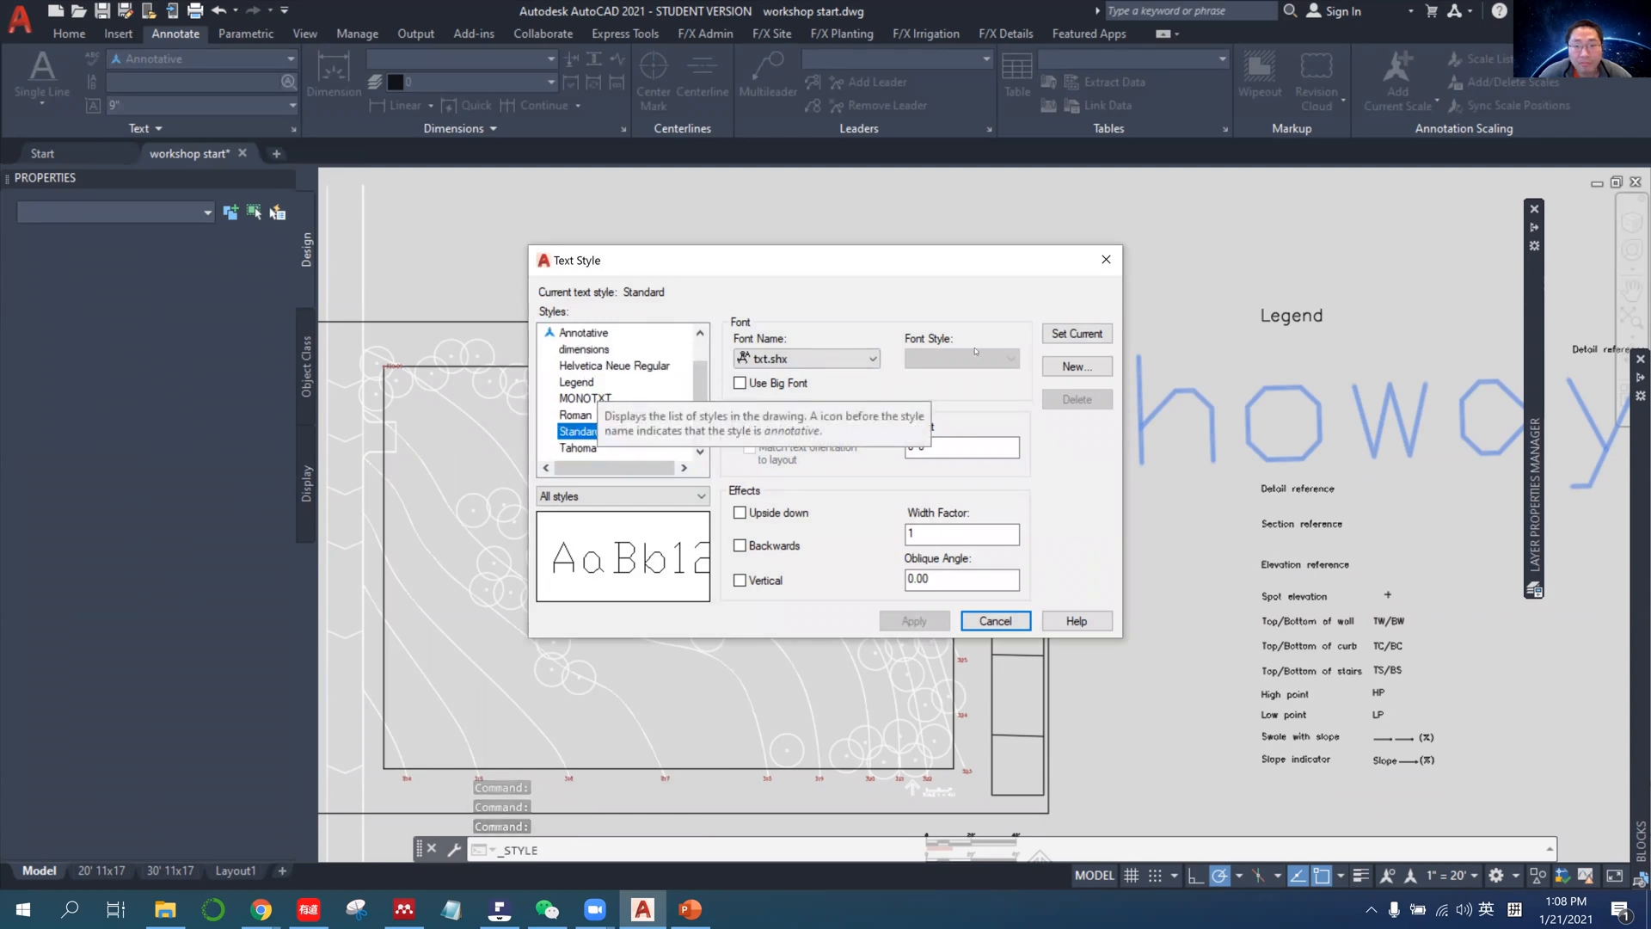
{"action": "left_click", "coordinate": [1069, 368]}
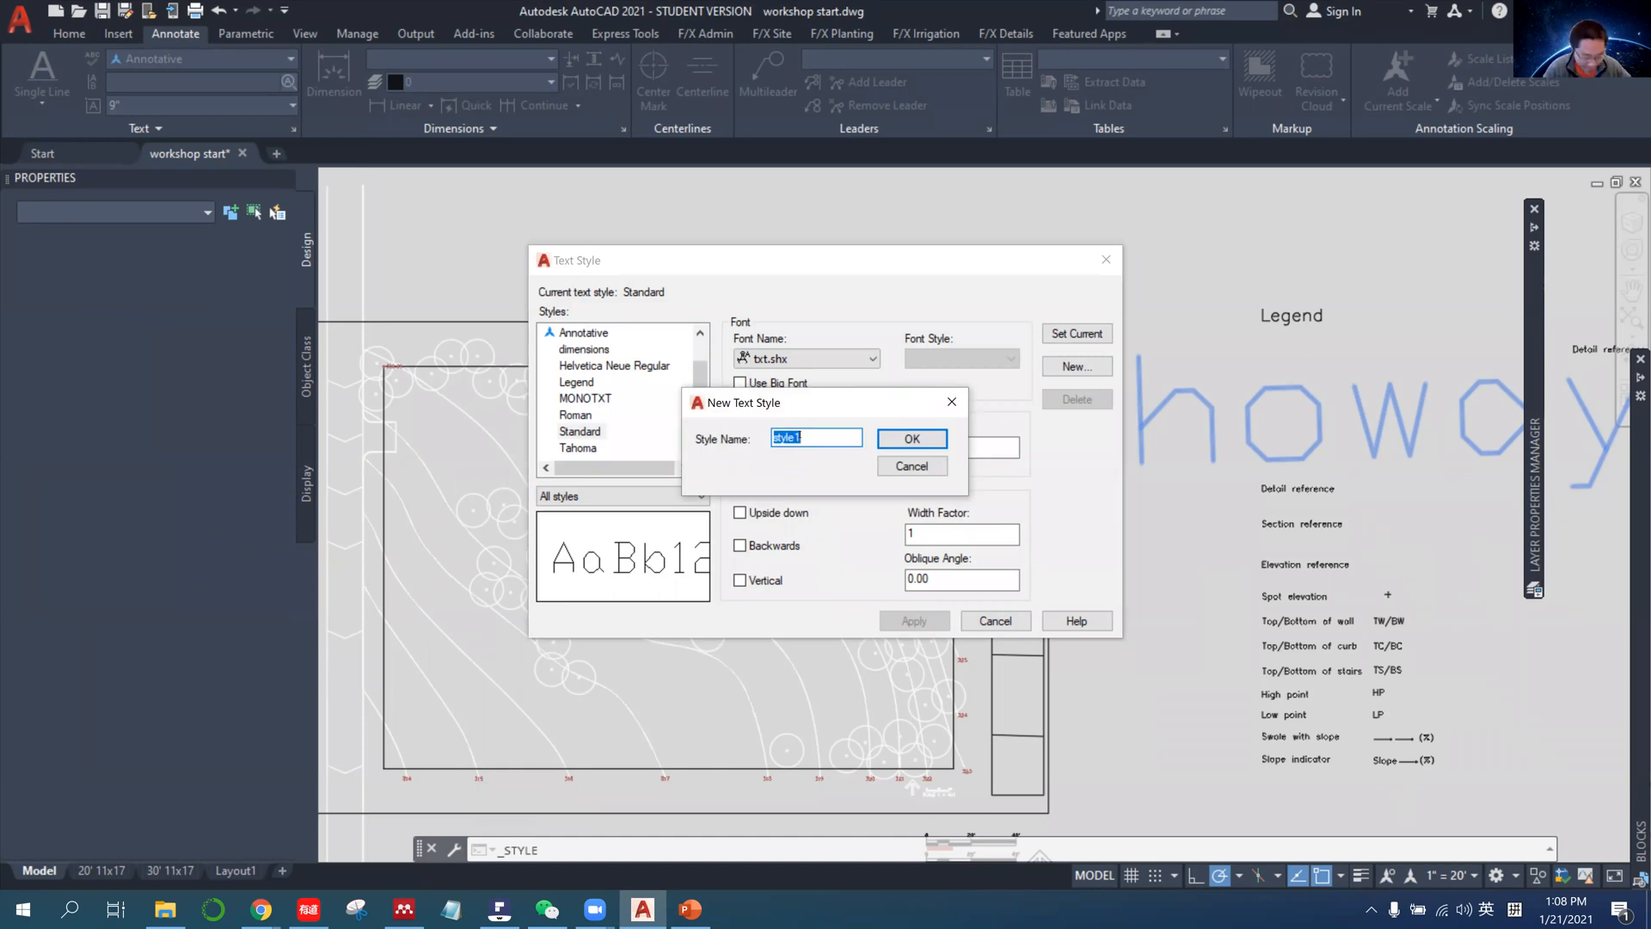
{"action": "type", "text": "0"}
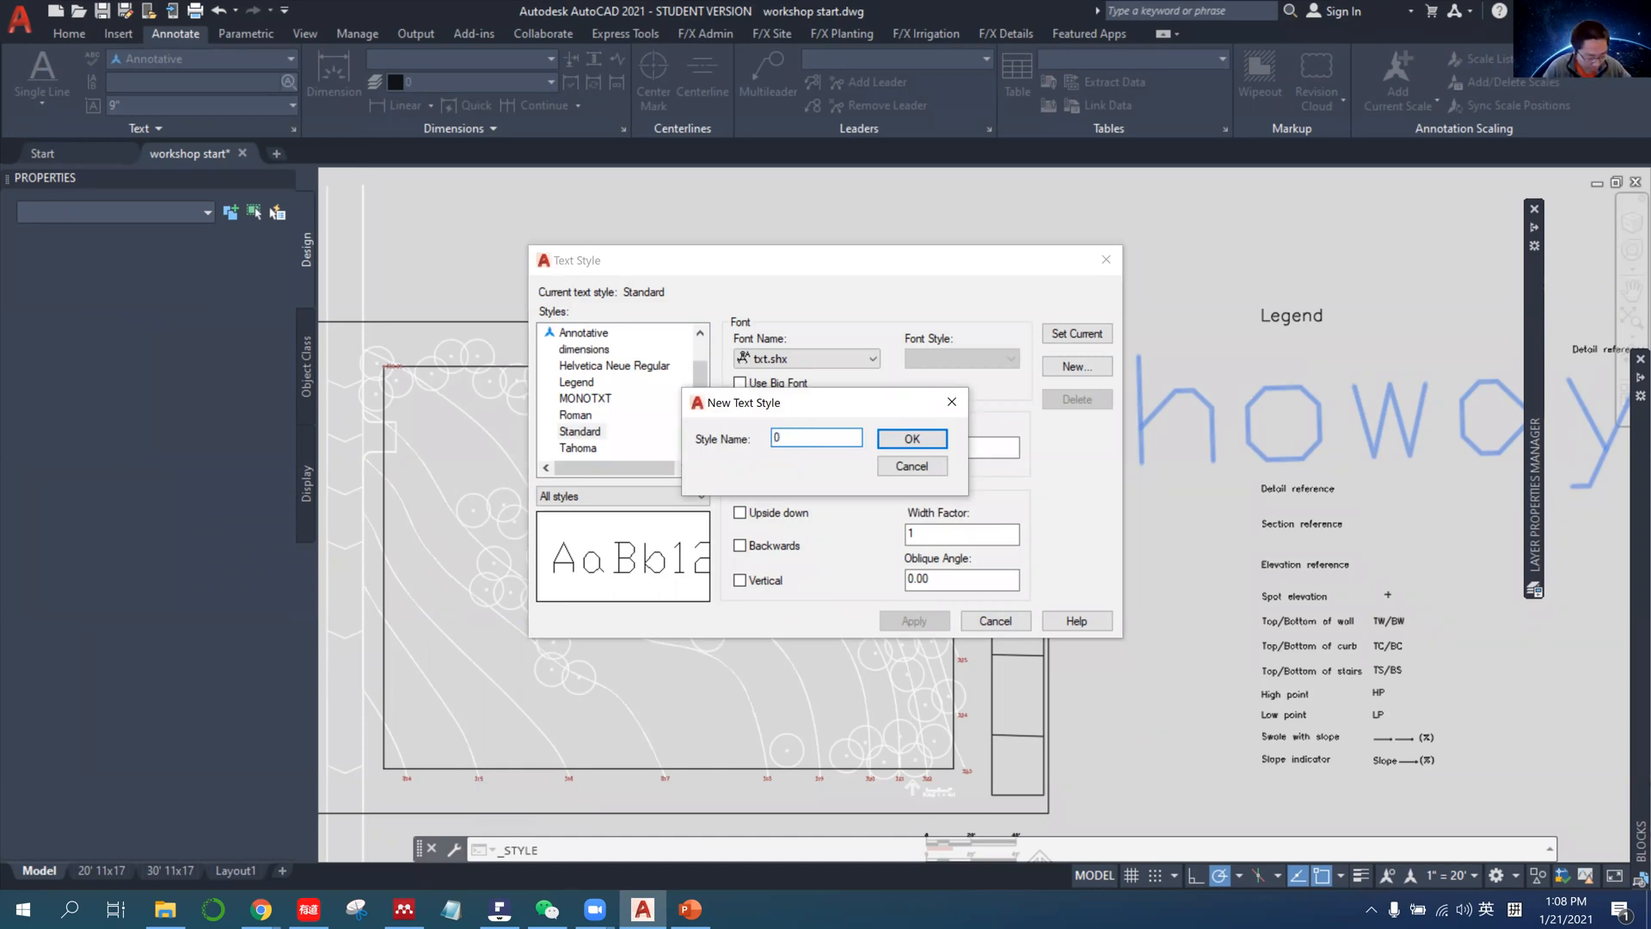
{"action": "type", "text": ".2"}
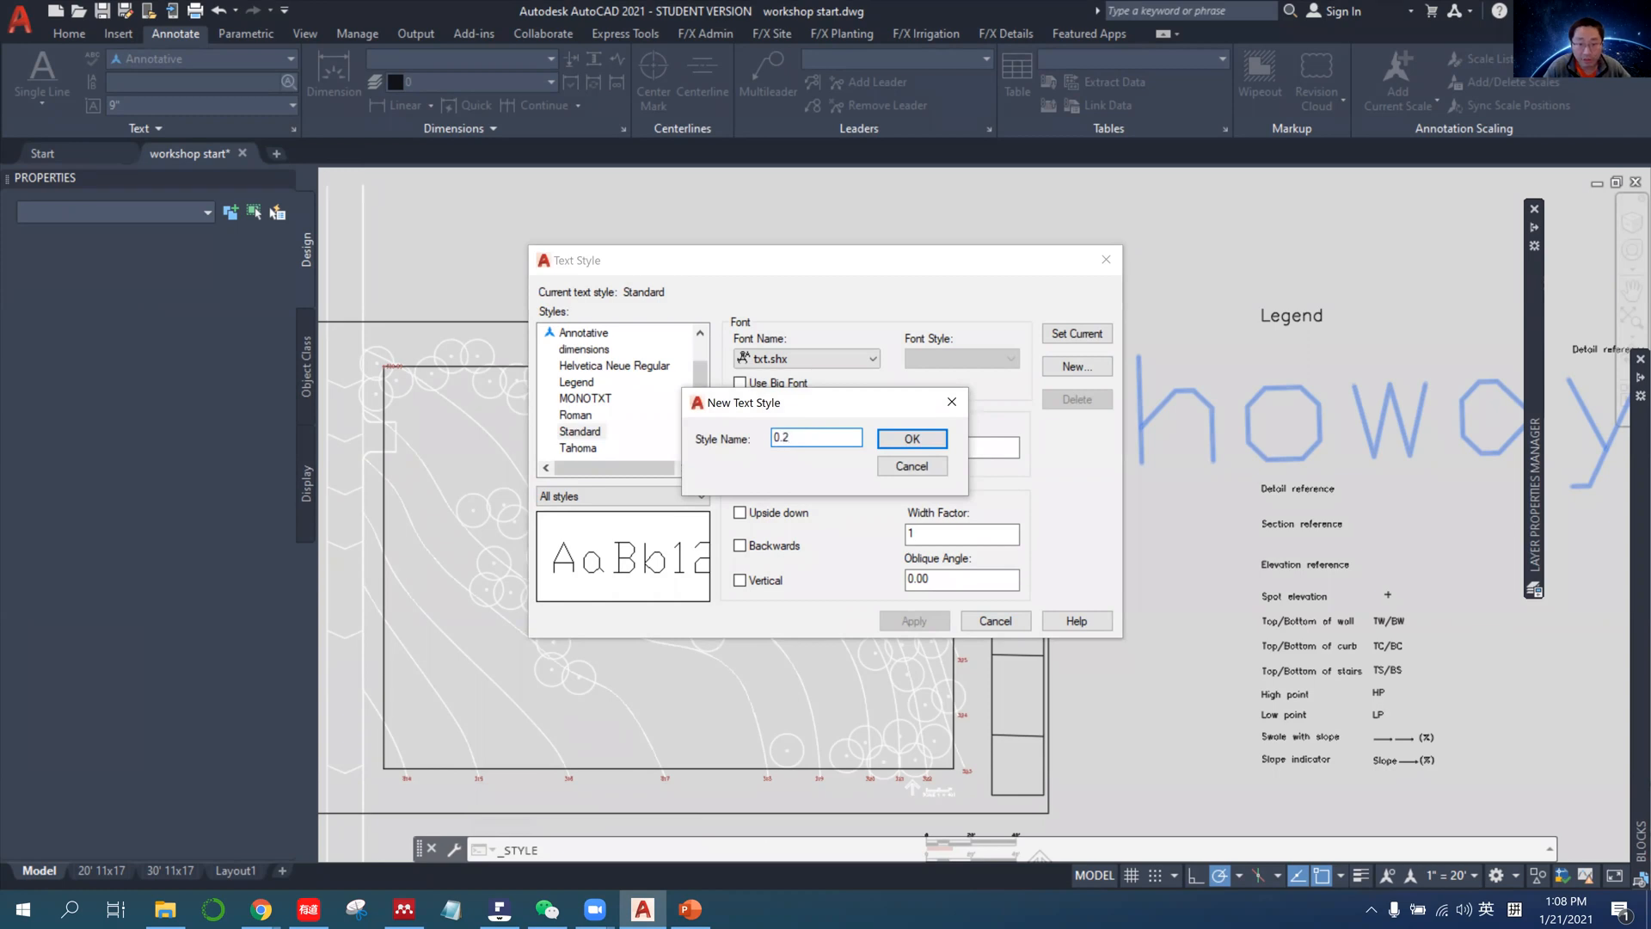
{"action": "type", "text": "inch"}
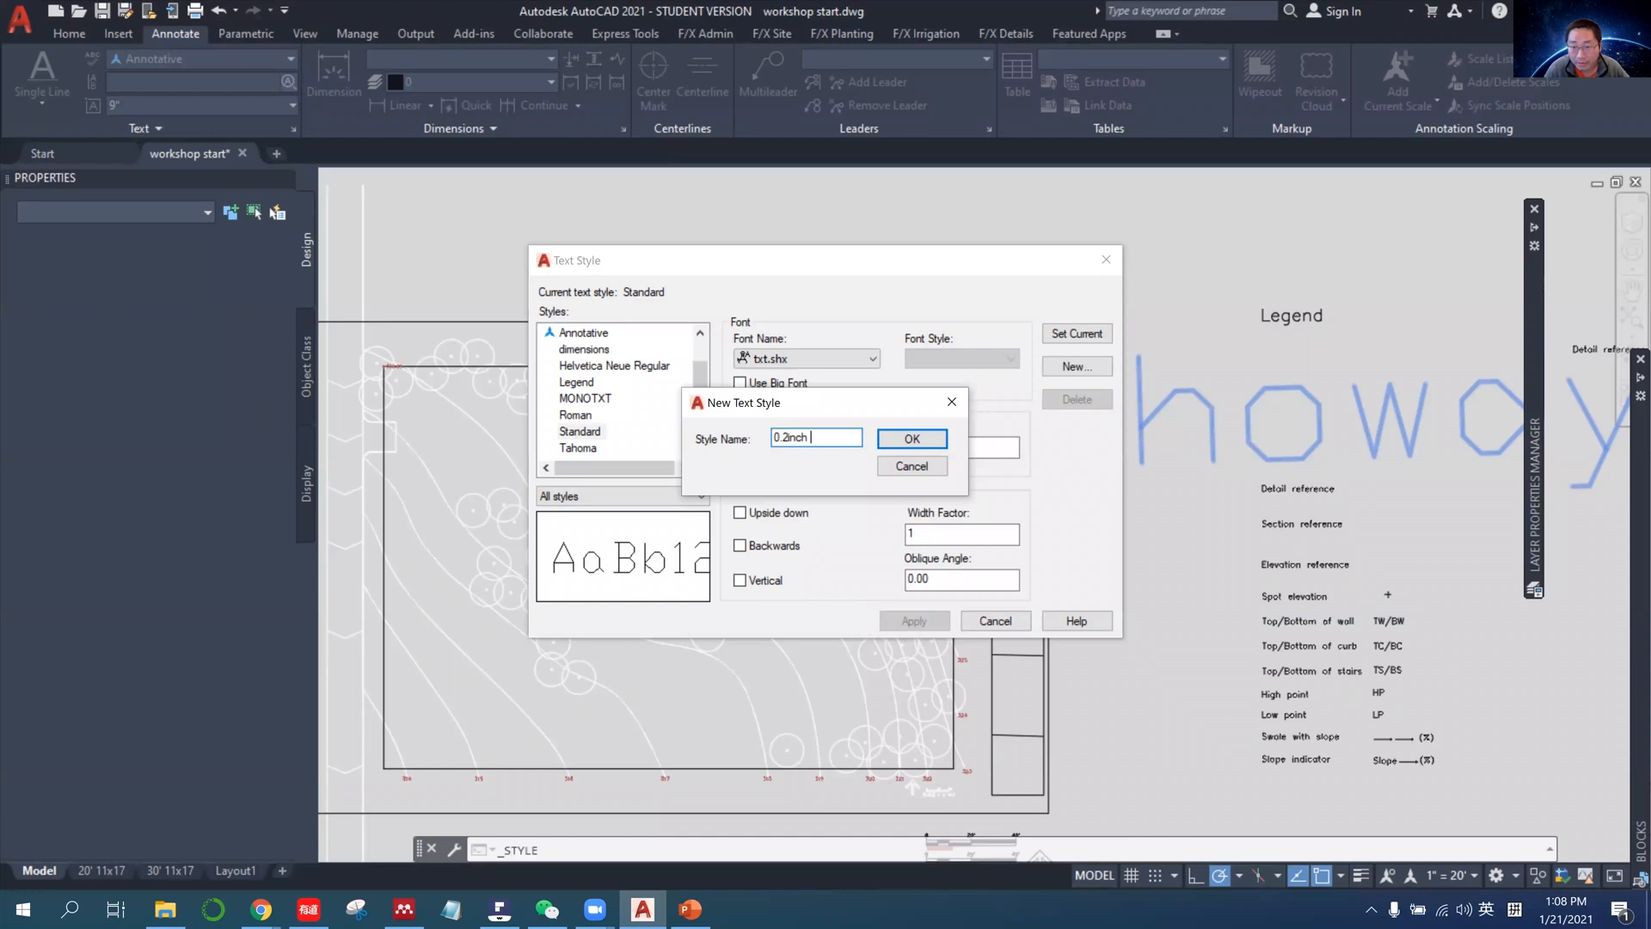
{"action": "left_click", "coordinate": [892, 441]}
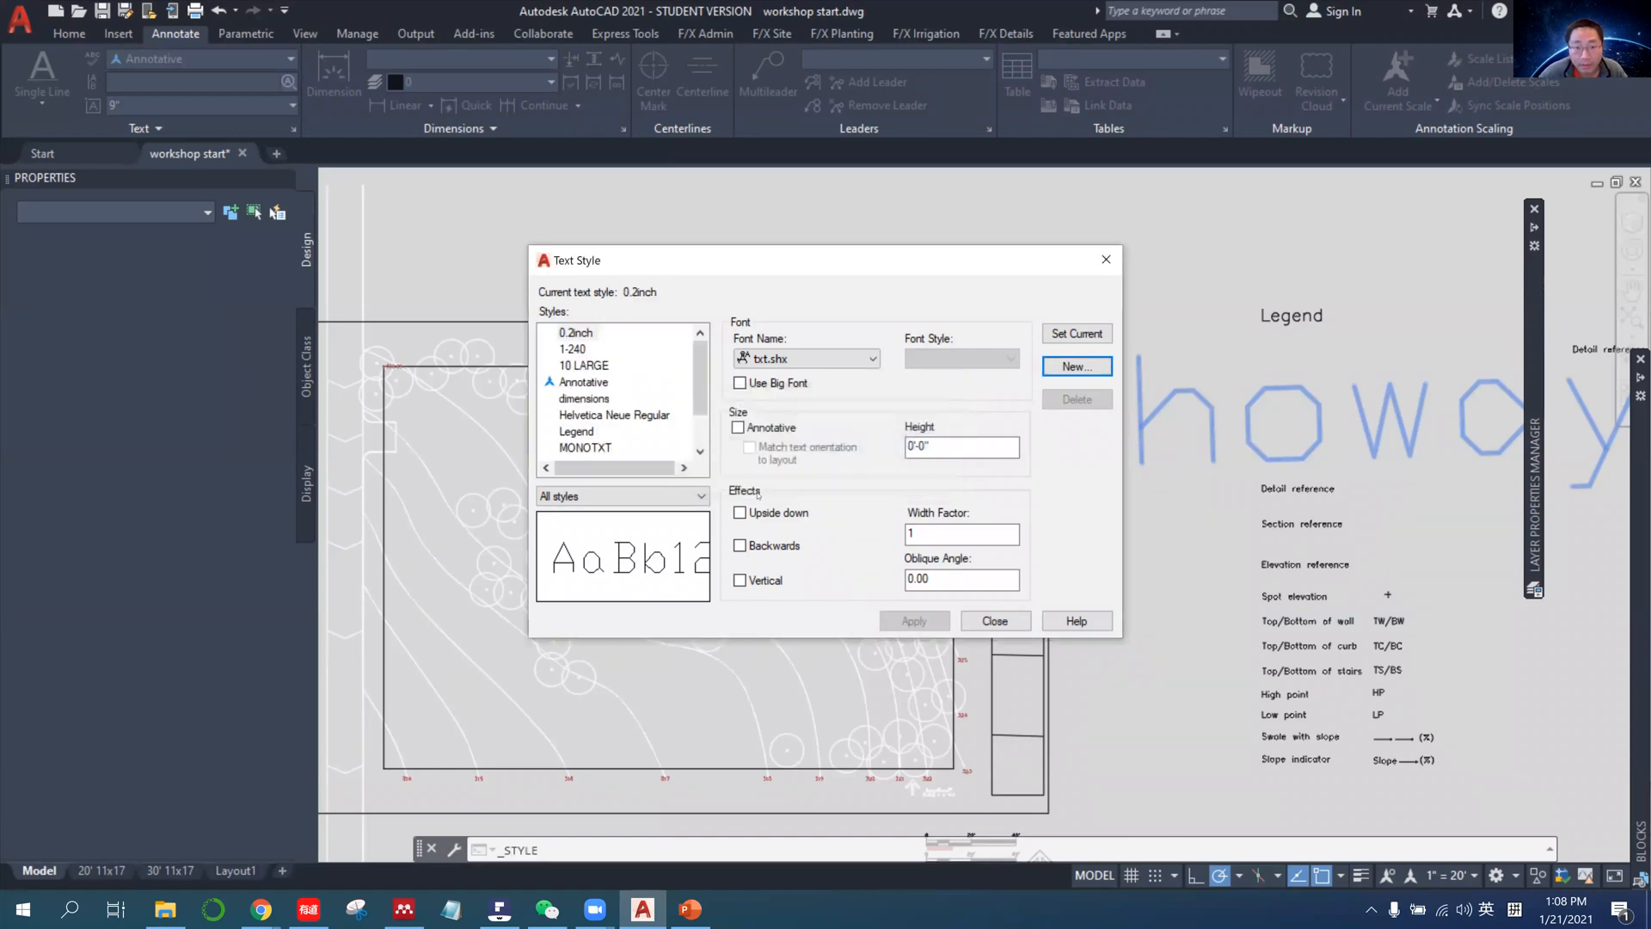
Make the 0.2inch style annotative, apply a paper text height of 0'-0.2", and close the text style manager.
{"action": "left_click", "coordinate": [738, 427]}
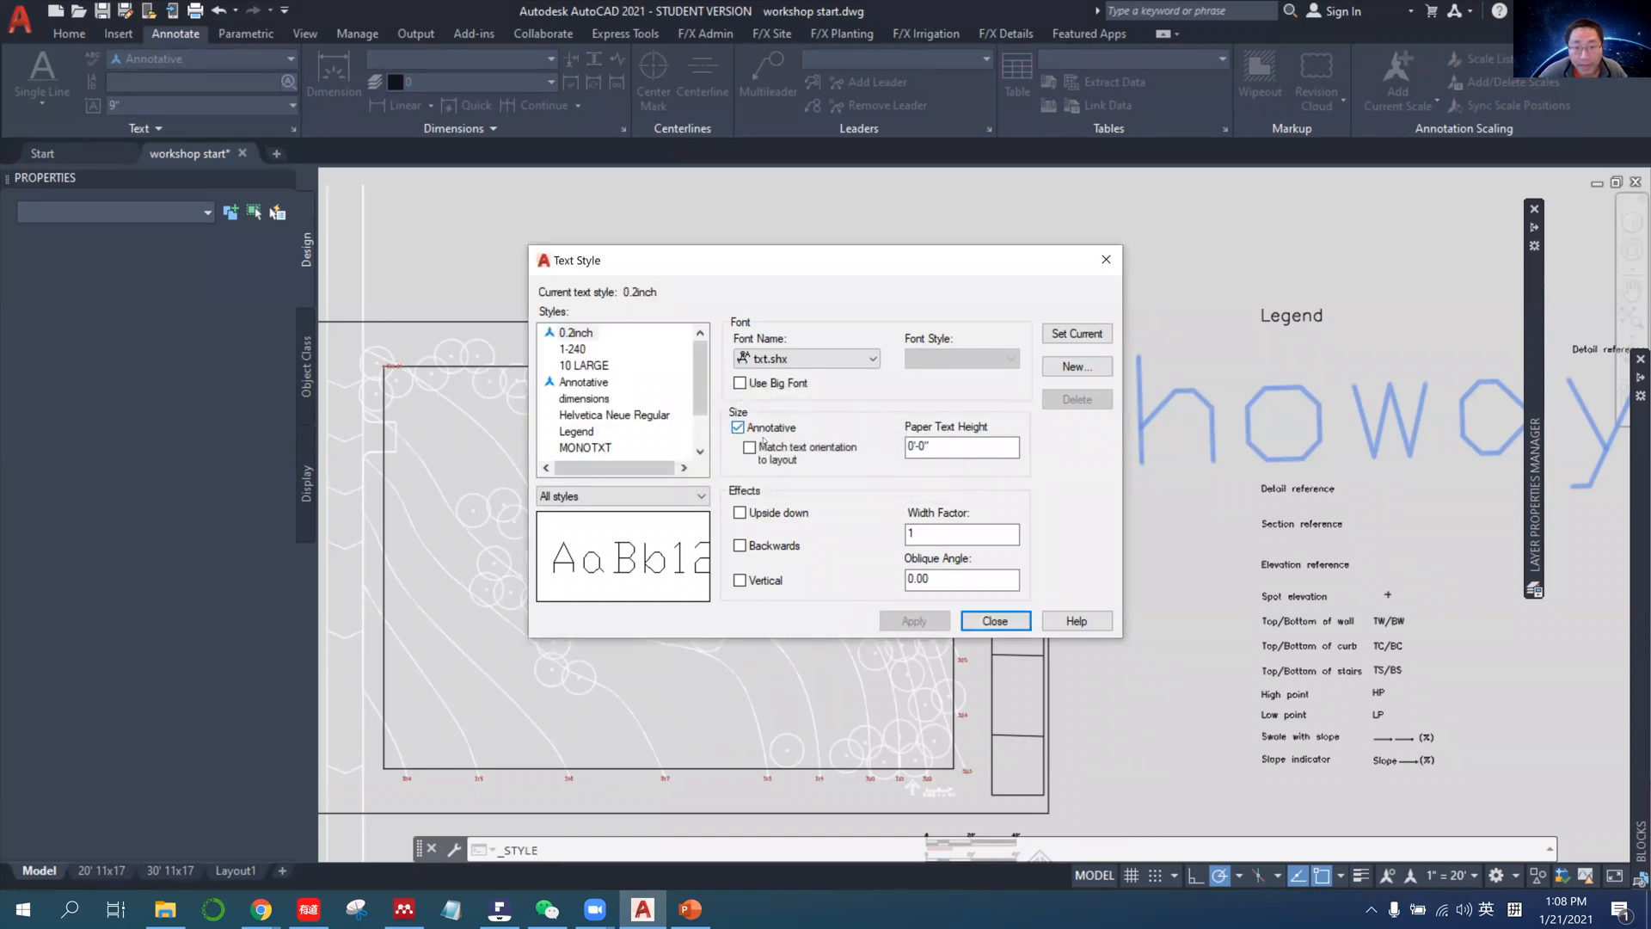
{"action": "double_click", "coordinate": [925, 446]}
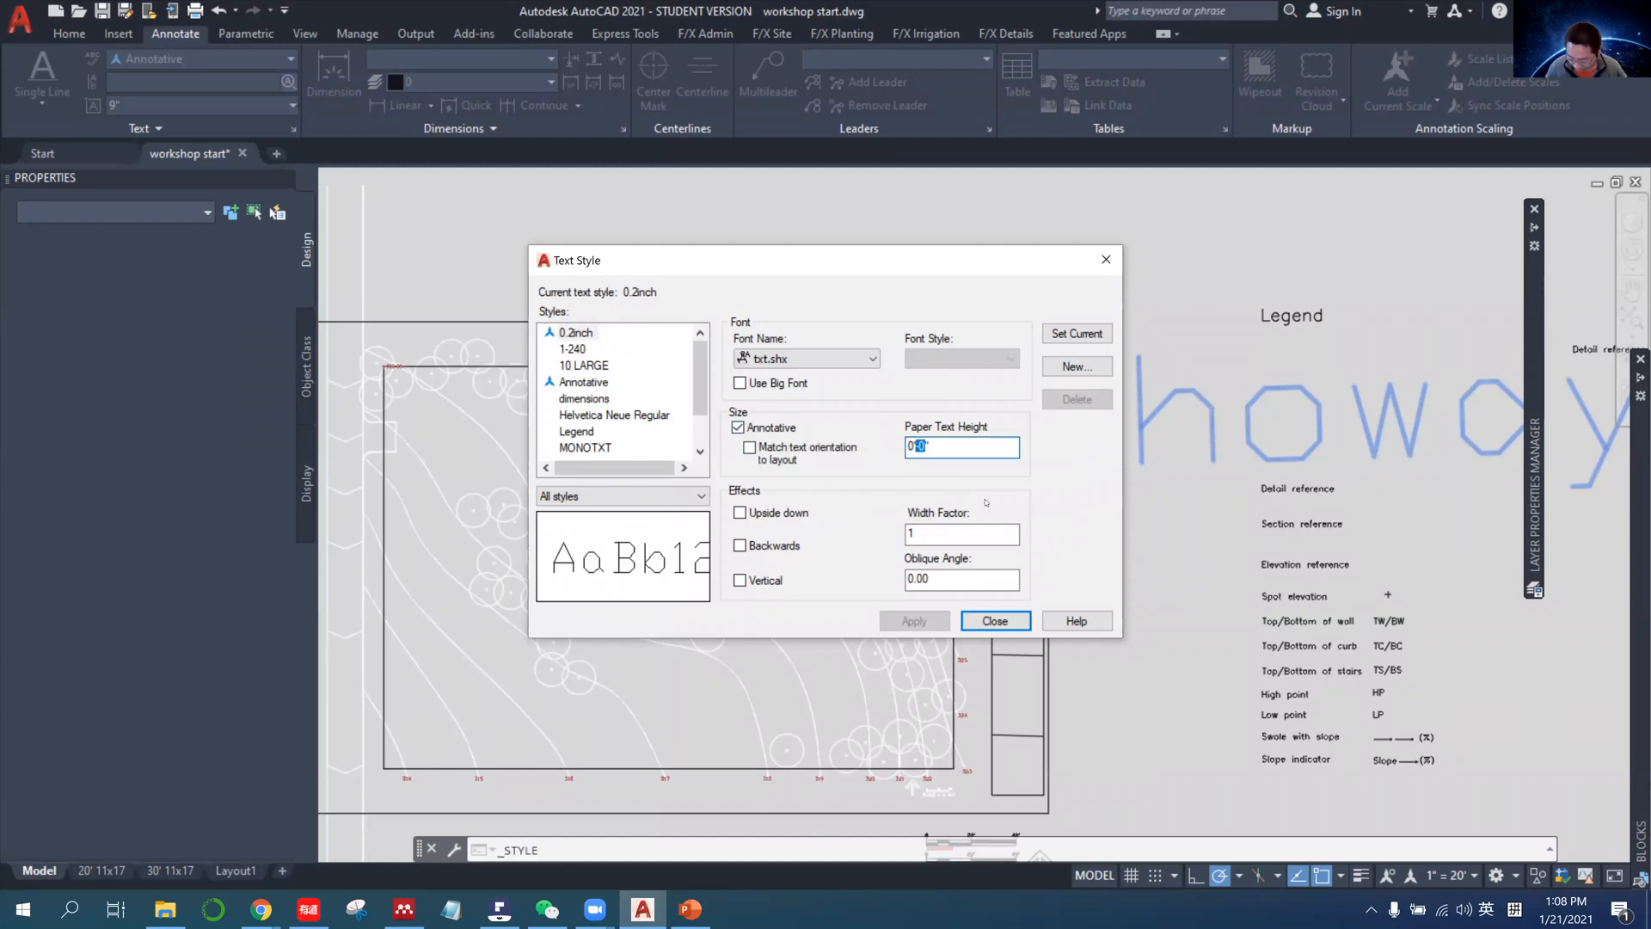
{"action": "key", "text": "Left"}
{"action": "type", "text": ".2"}
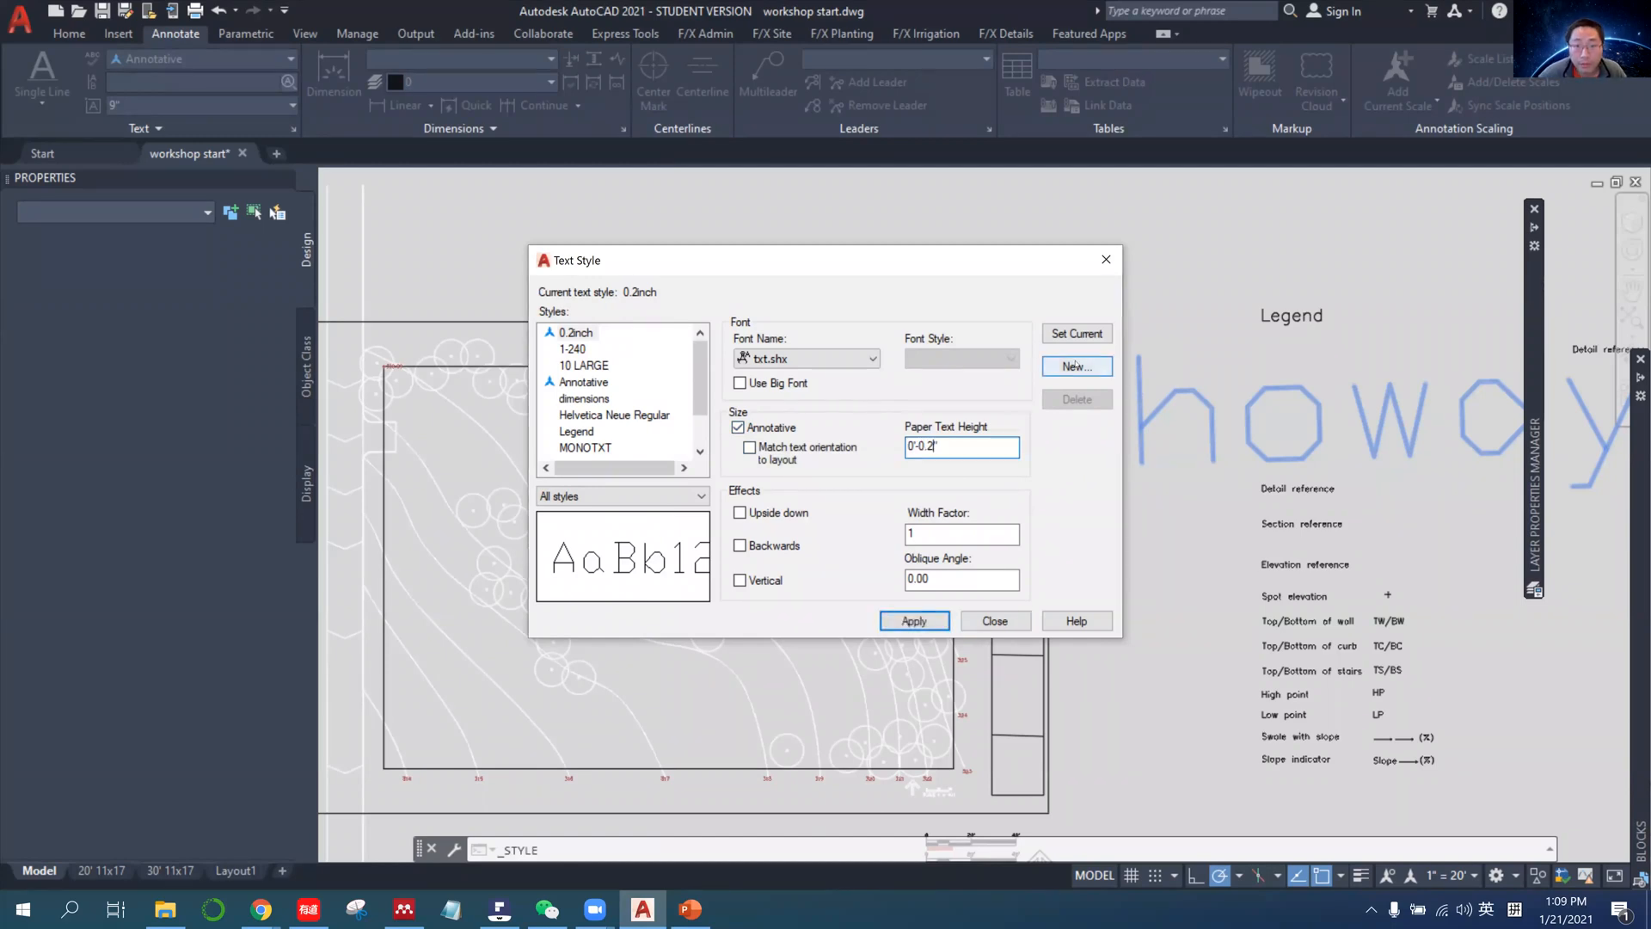
{"action": "left_click", "coordinate": [929, 622]}
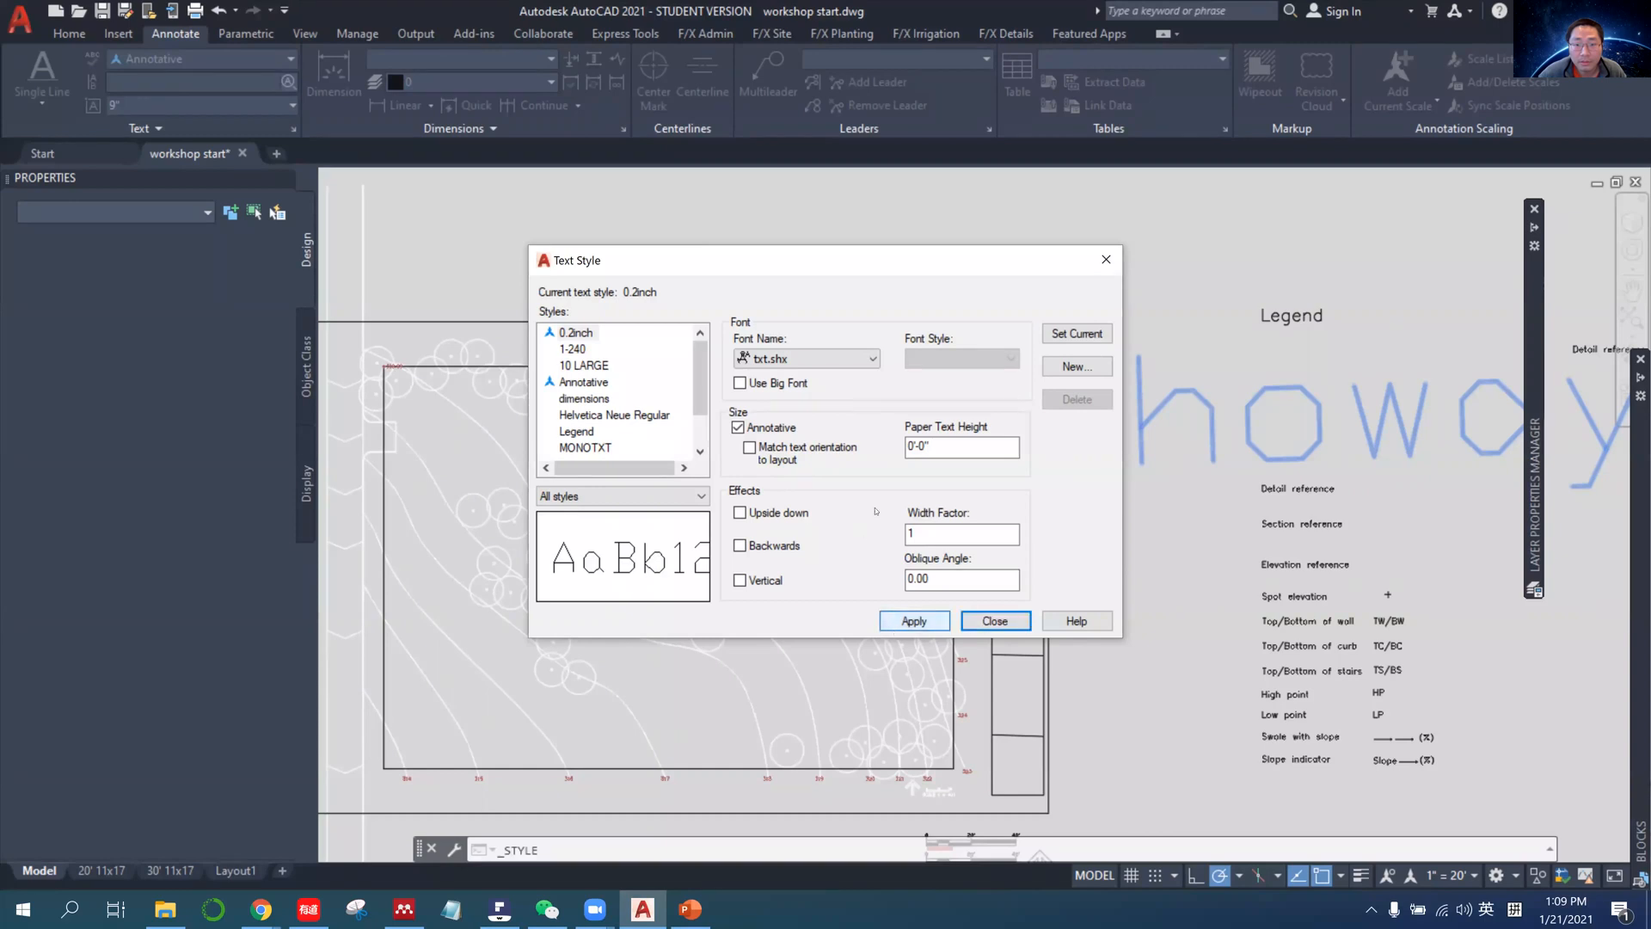
{"action": "left_click_drag", "start_coordinate": [698, 264], "coordinate": [527, 251]}
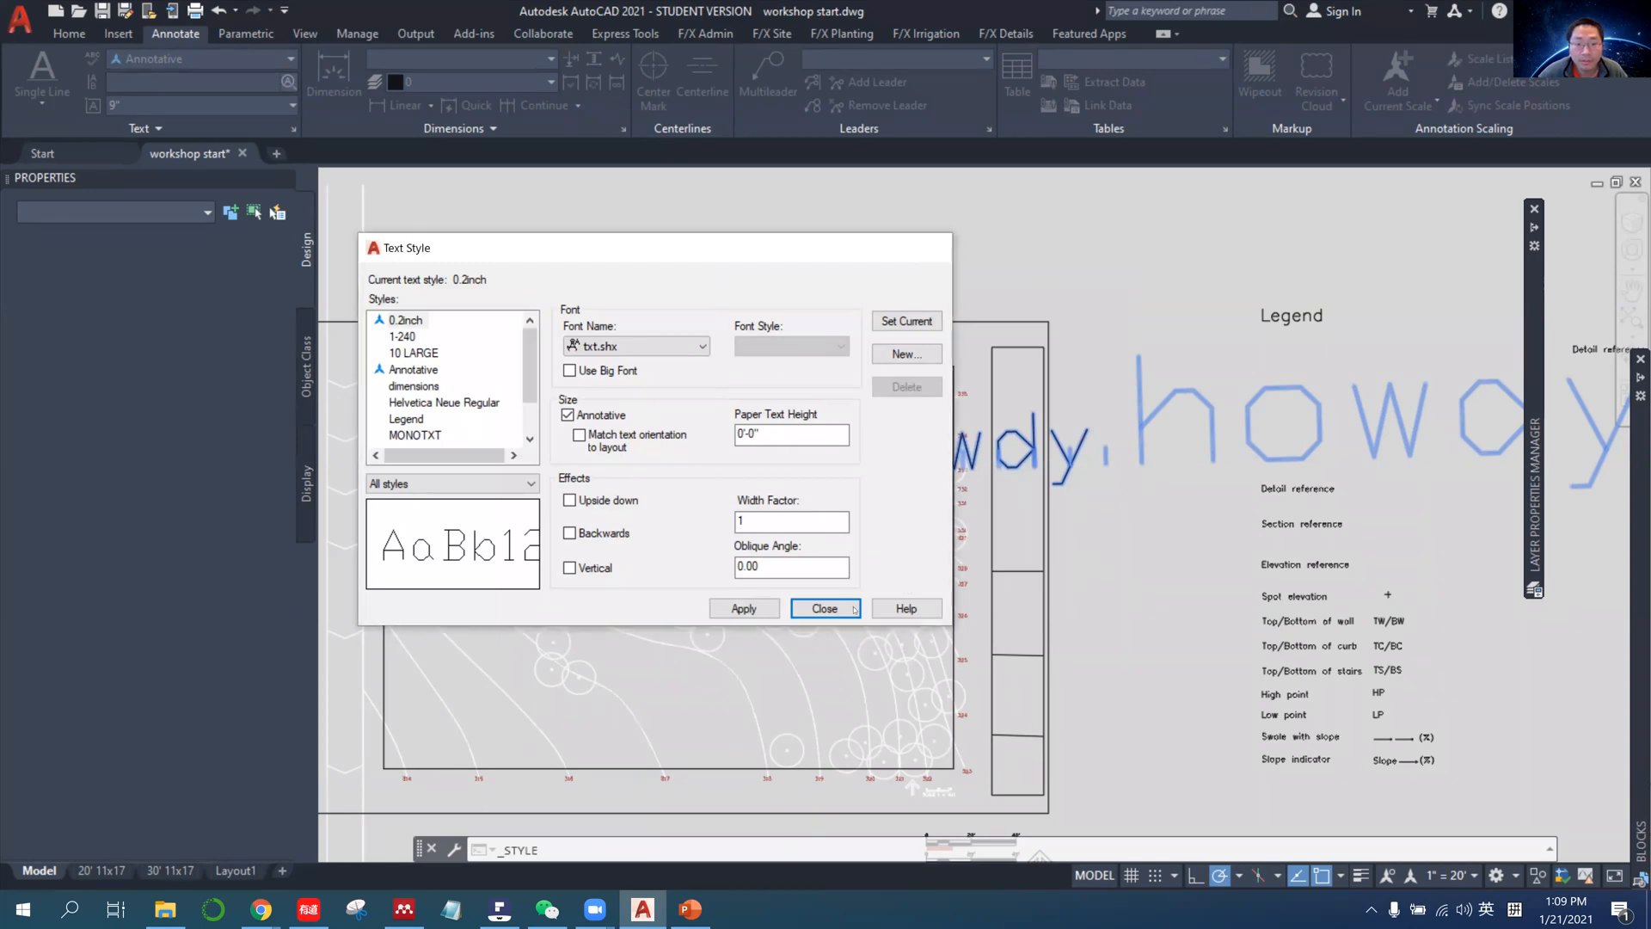
{"action": "left_click", "coordinate": [936, 247]}
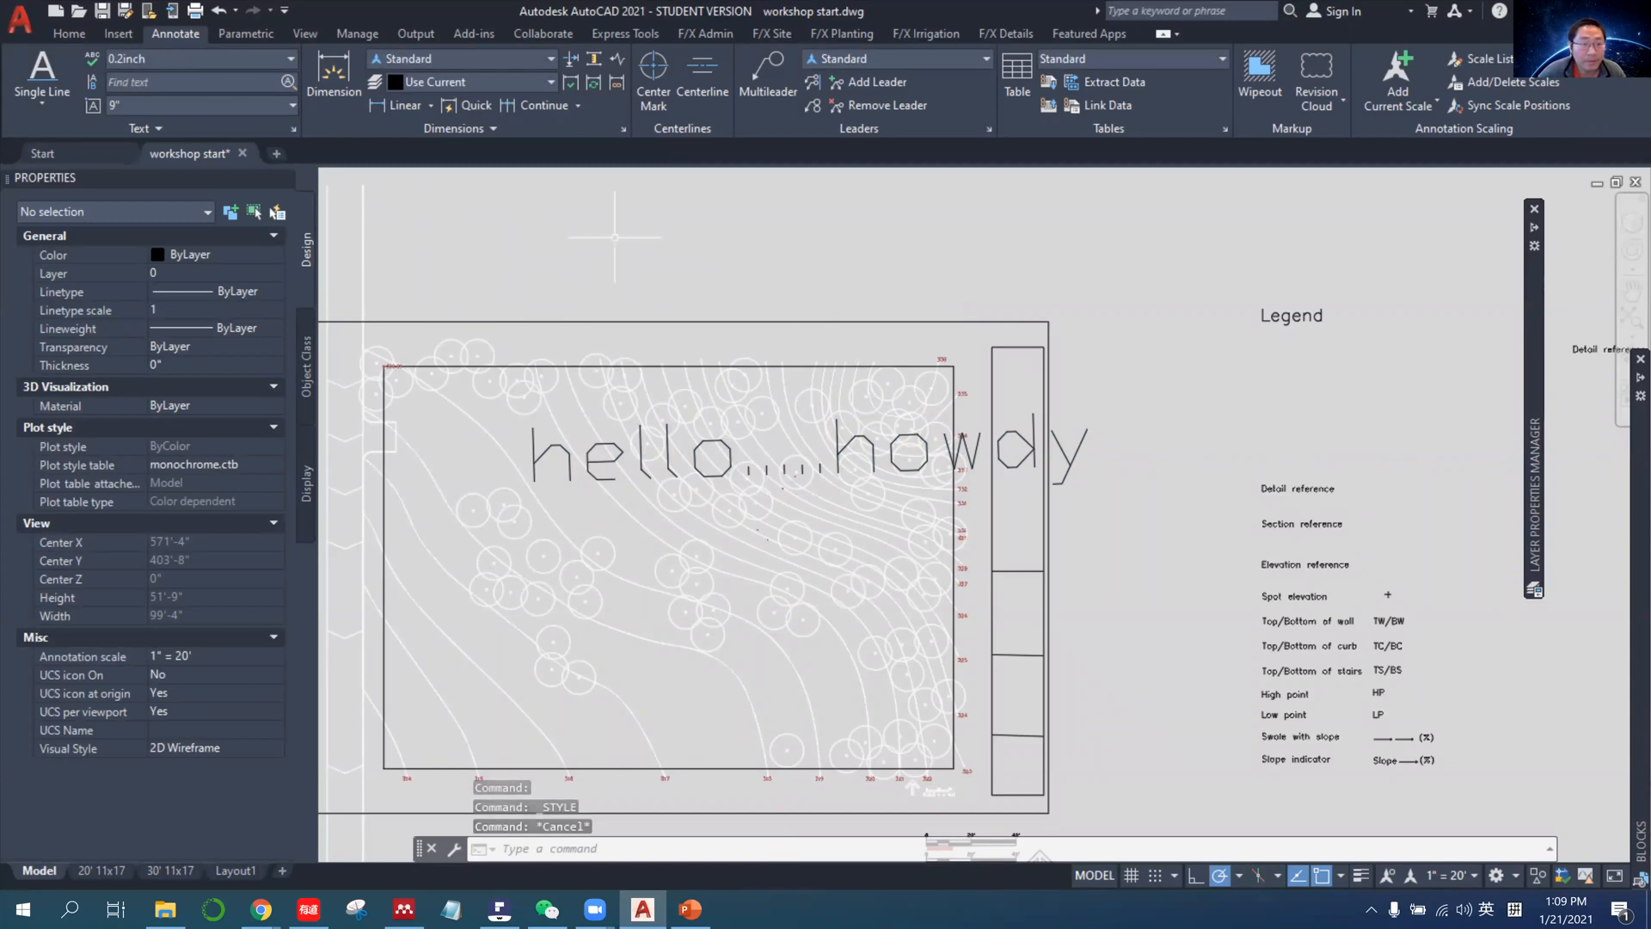
Browse the drawing's text styles and choose 0.2inch as the current style.
{"action": "left_click", "coordinate": [69, 33]}
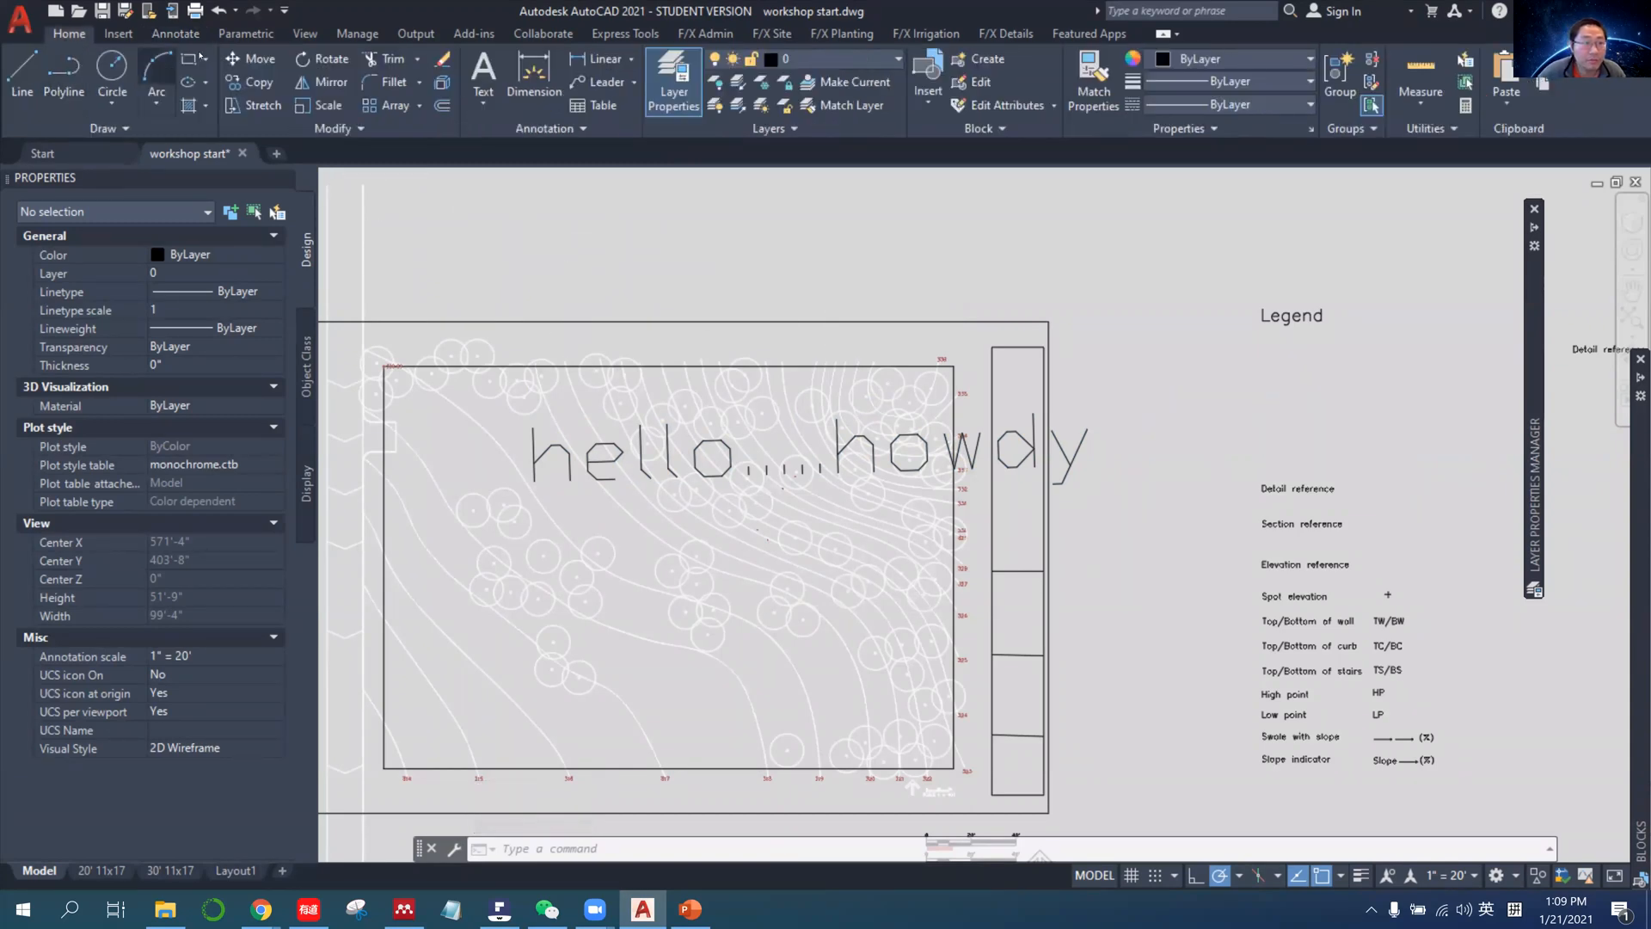
{"action": "left_click", "coordinate": [121, 33]}
{"action": "left_click", "coordinate": [175, 34]}
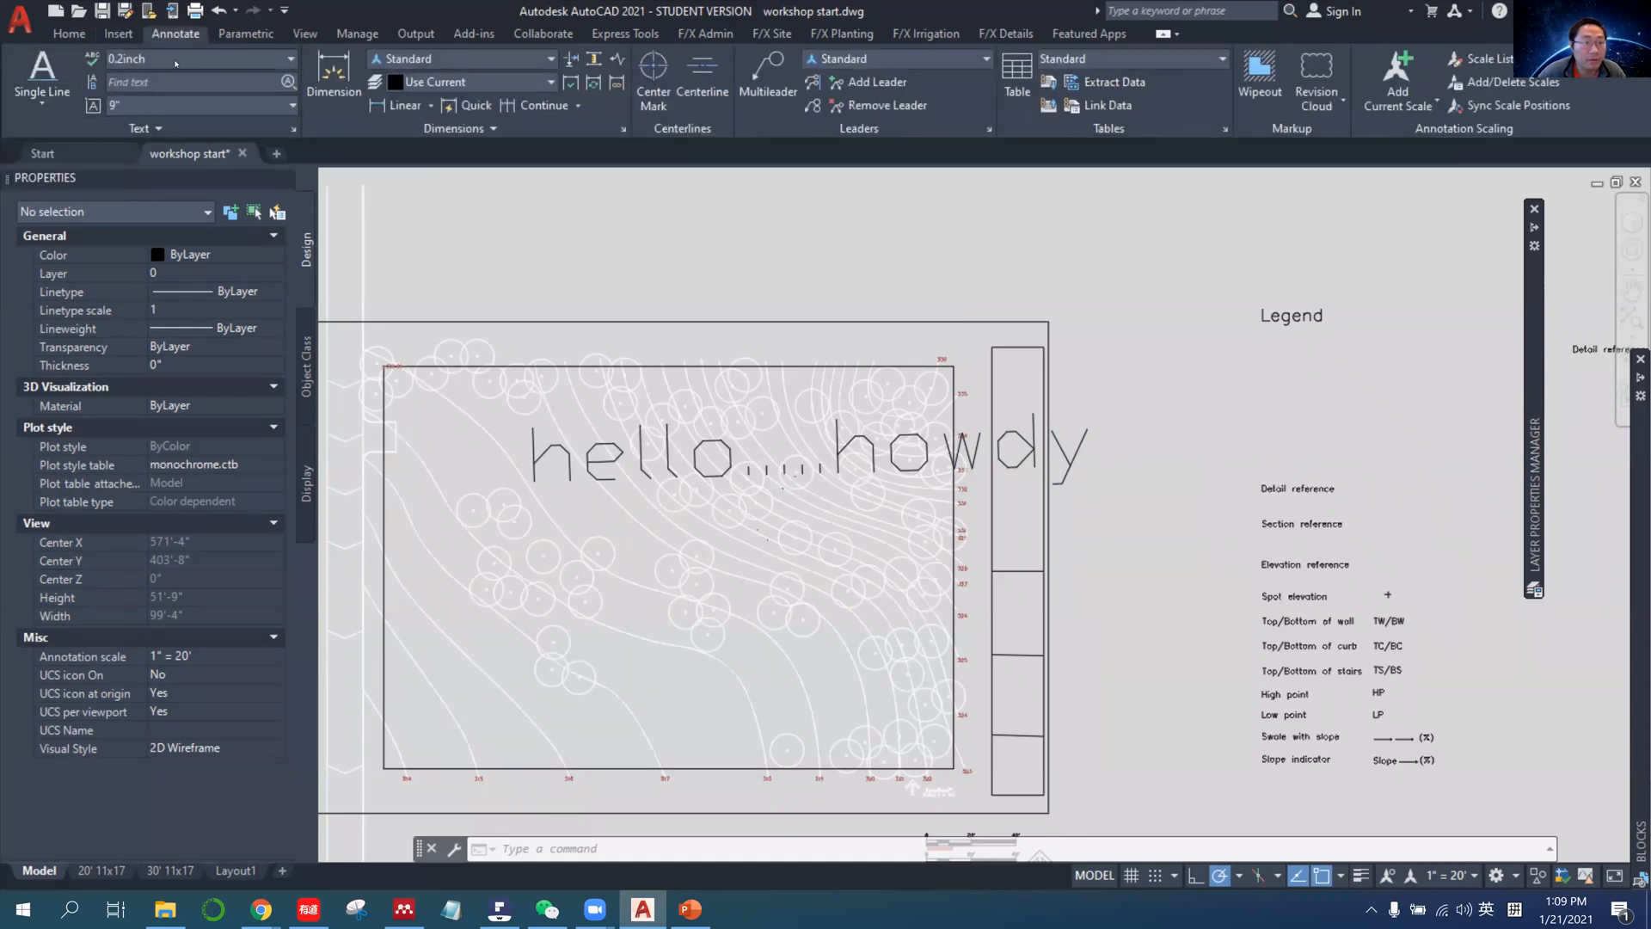
{"action": "left_click", "coordinate": [176, 59]}
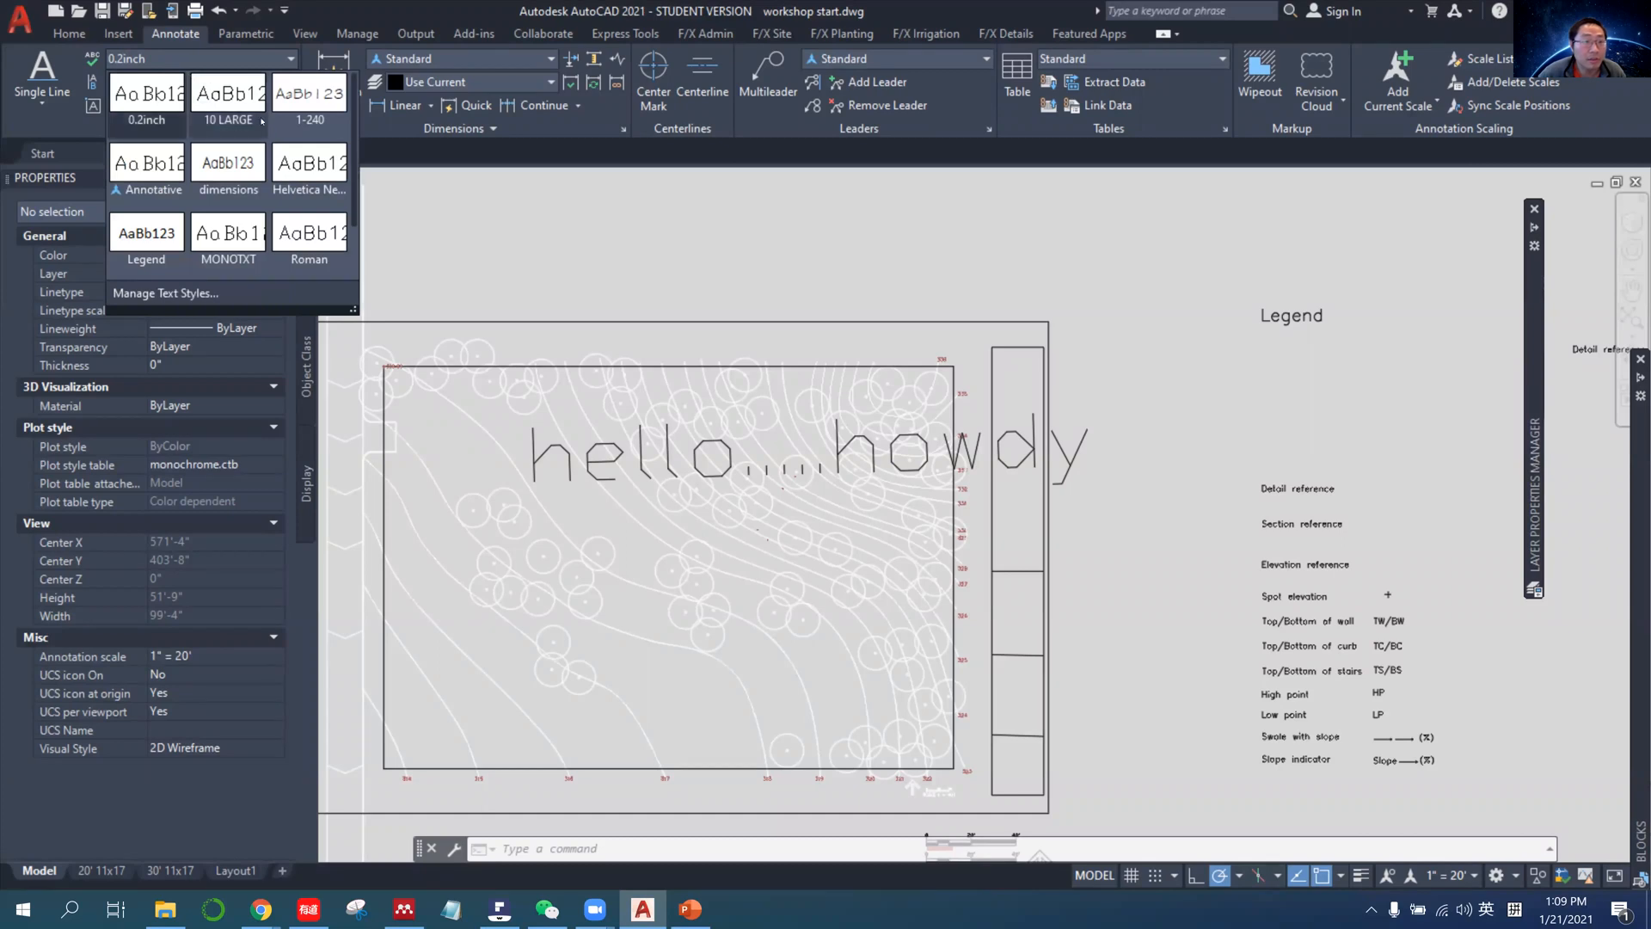
{"action": "scroll", "coordinate": [240, 211], "scroll_direction": "down", "scroll_amount": 1}
{"action": "scroll", "coordinate": [267, 220], "scroll_direction": "down", "scroll_amount": 1}
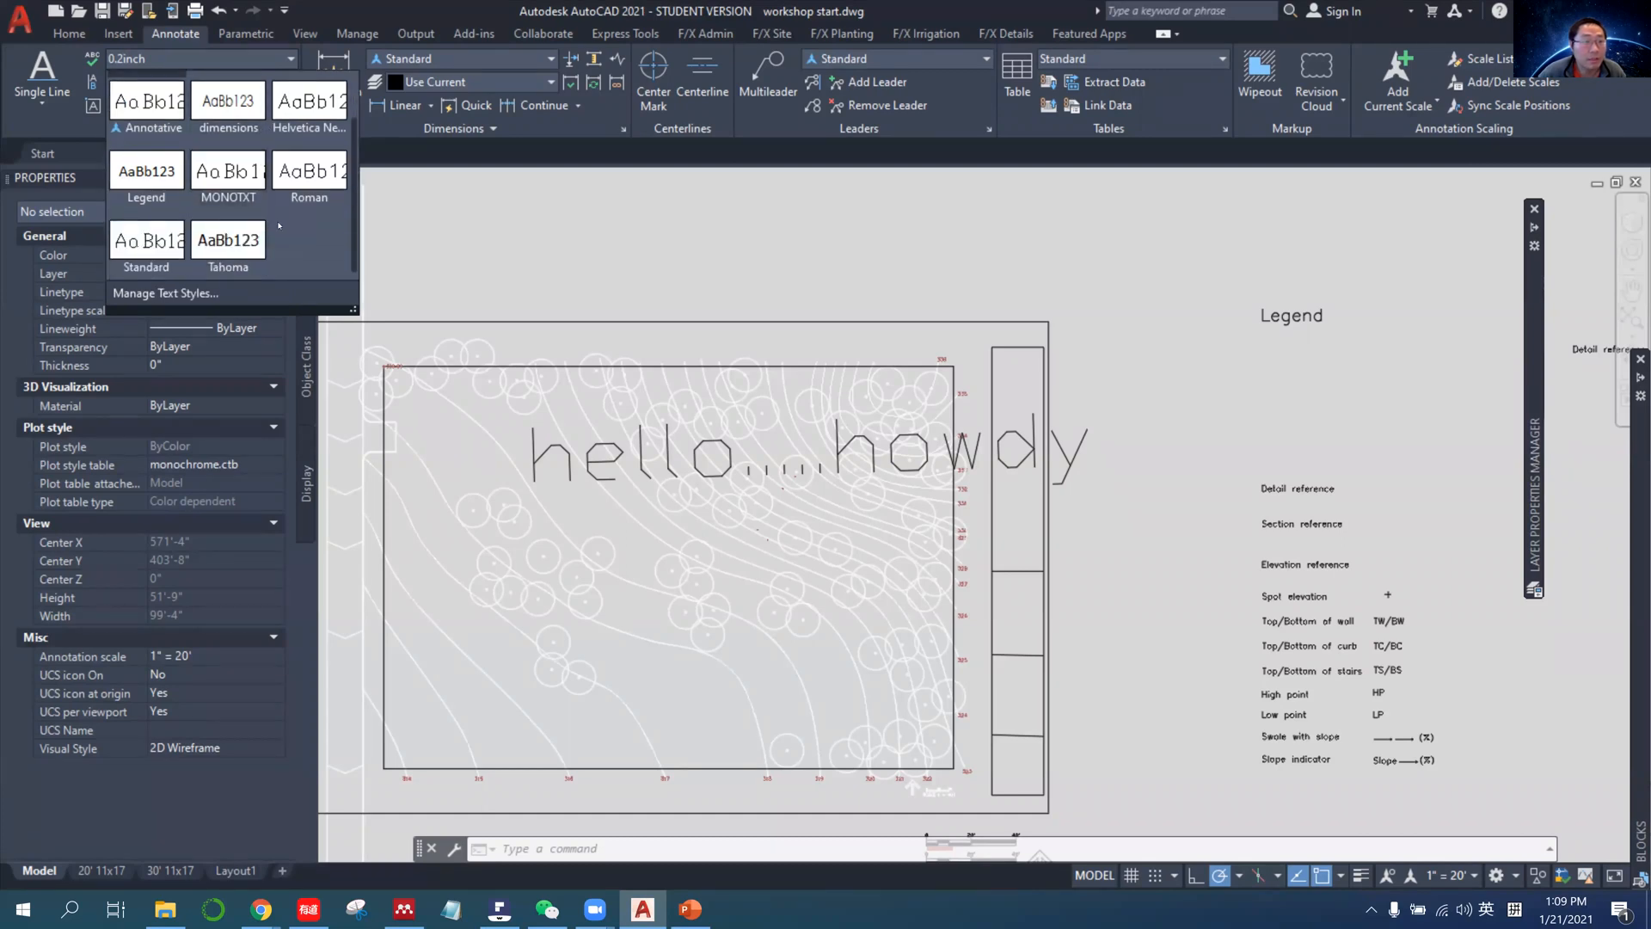
{"action": "scroll", "coordinate": [256, 230], "scroll_direction": "up", "scroll_amount": 2}
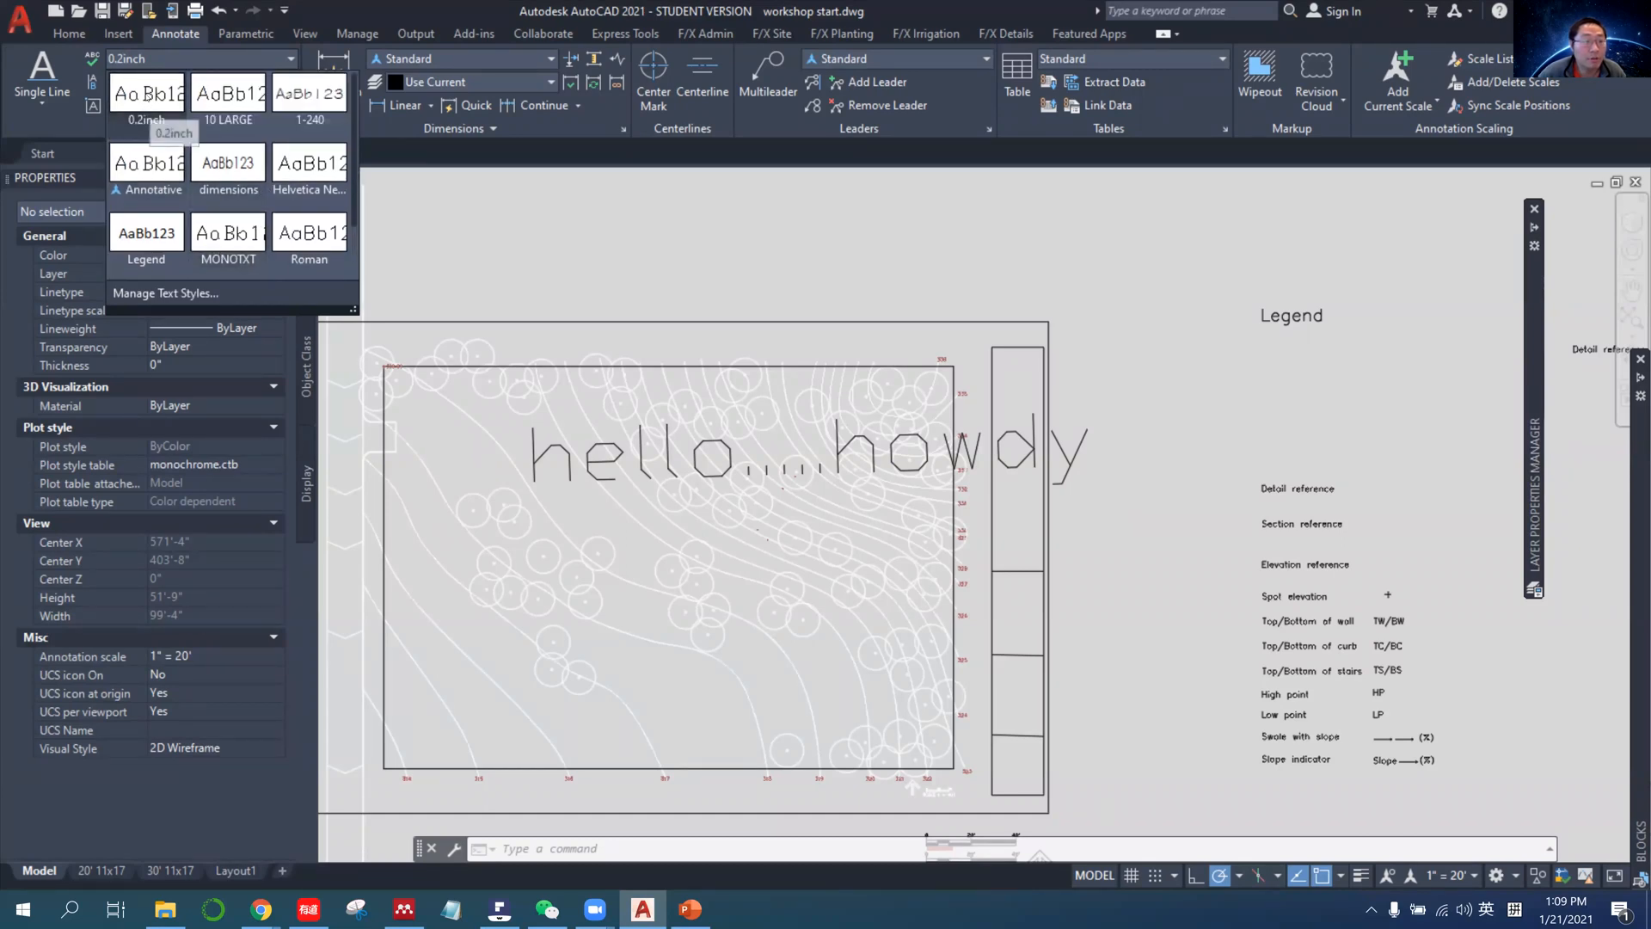
{"action": "left_click", "coordinate": [147, 102]}
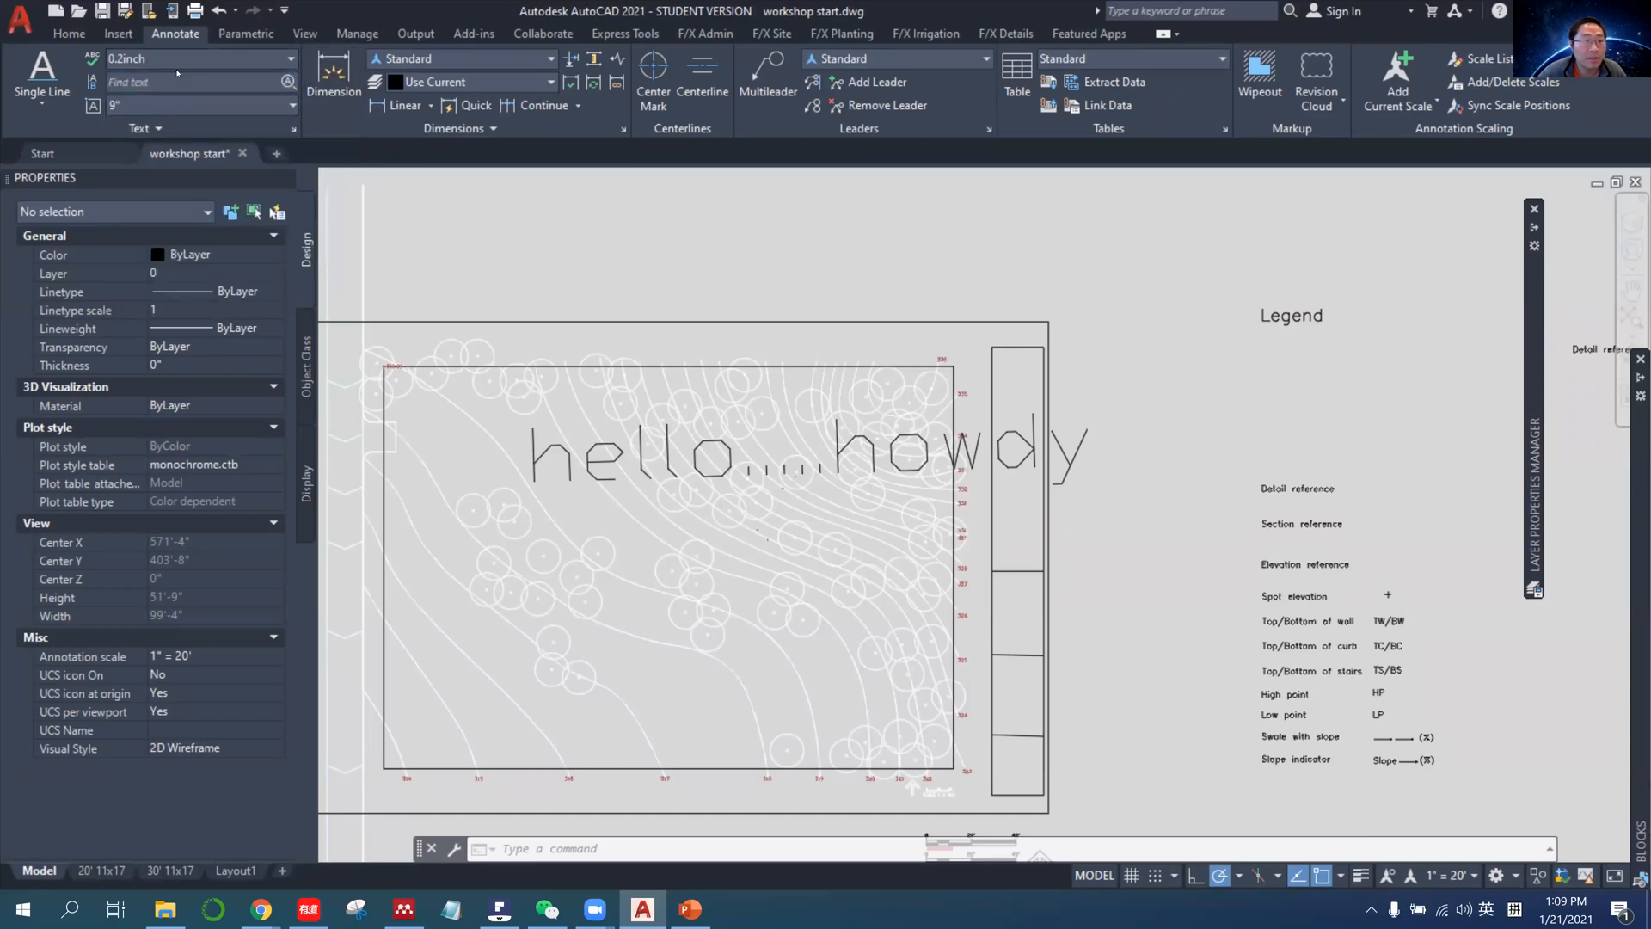
Reopen the text style manager, turn on the annotative option for the 0.2inch style, and close the manager.
{"action": "left_click", "coordinate": [172, 126]}
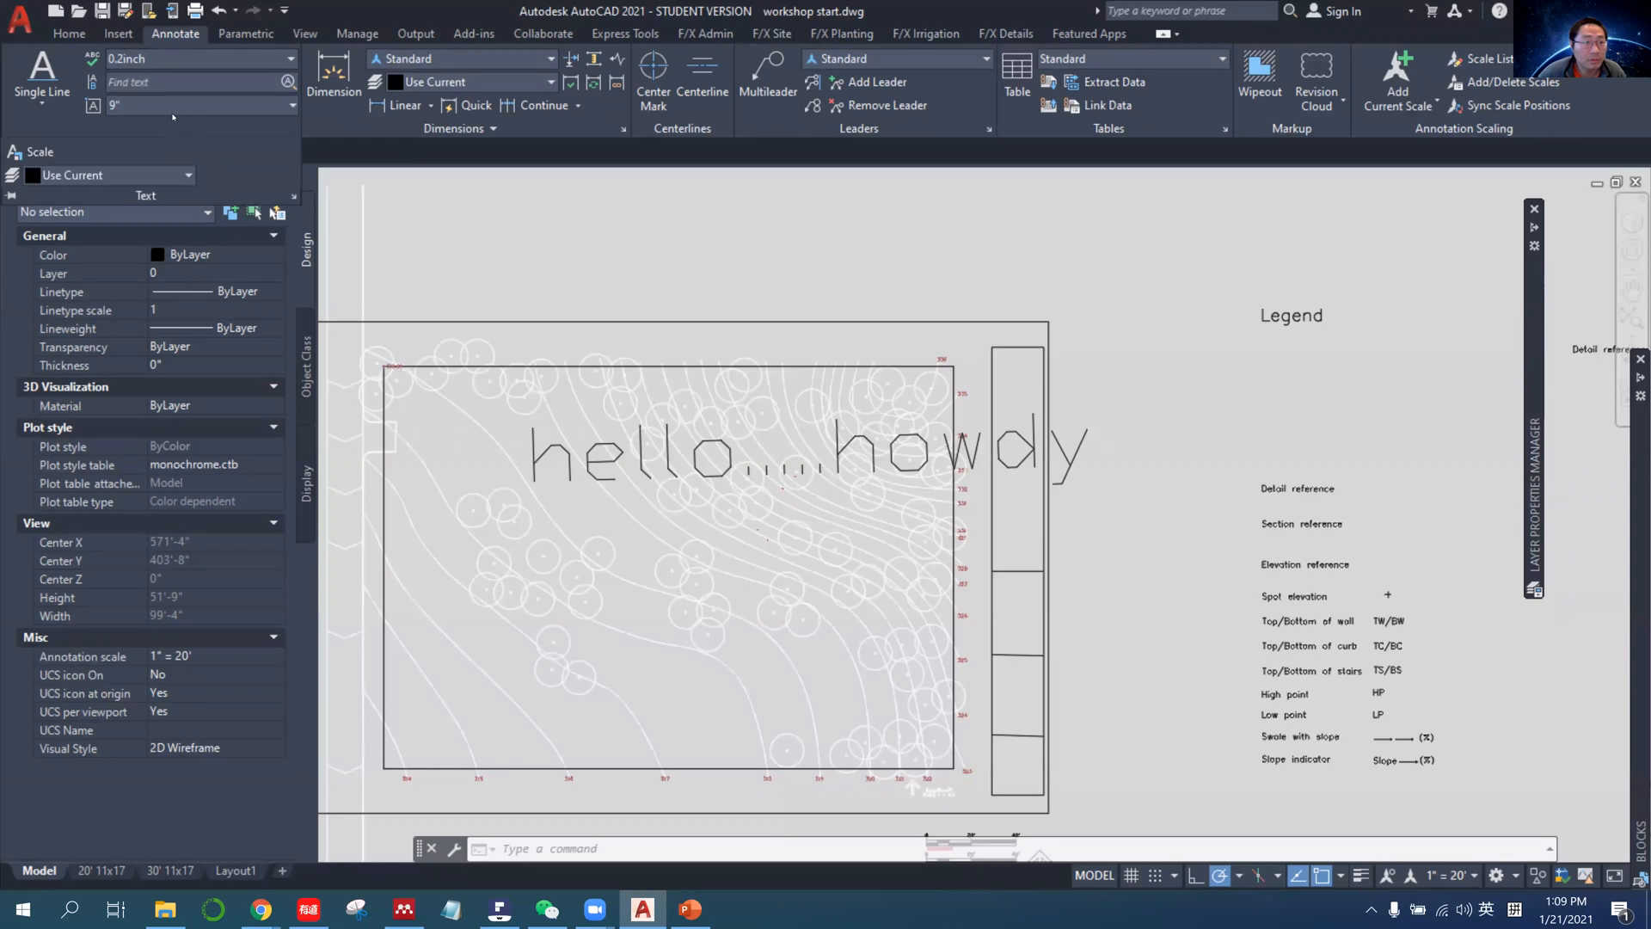
{"action": "left_click", "coordinate": [184, 62]}
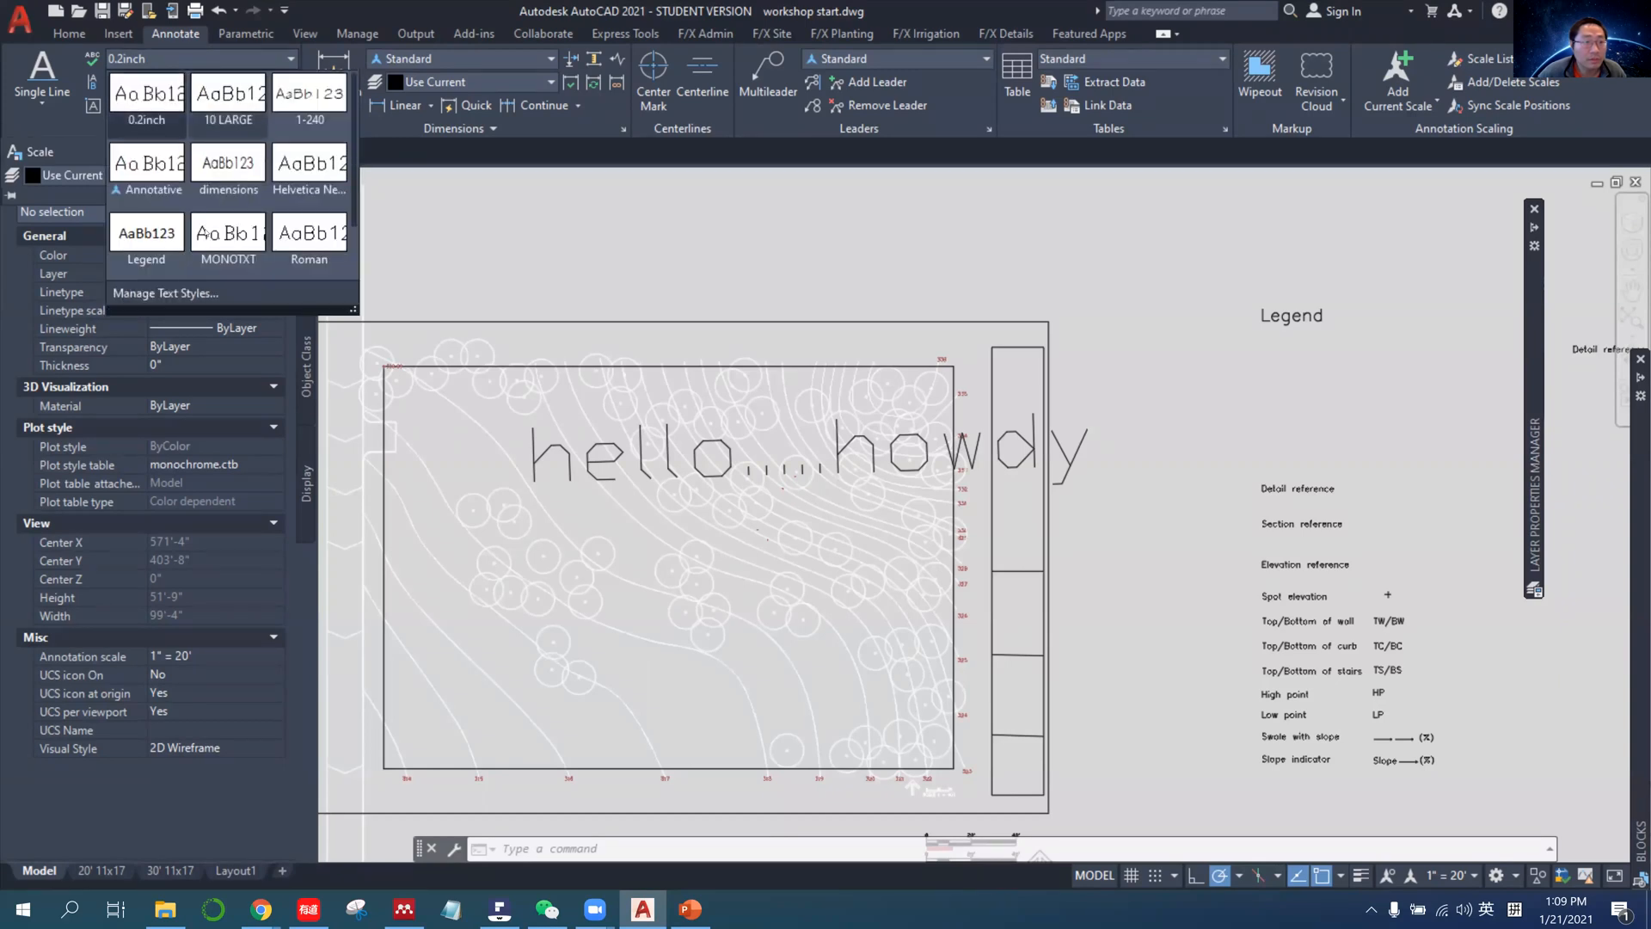
{"action": "left_click", "coordinate": [167, 292]}
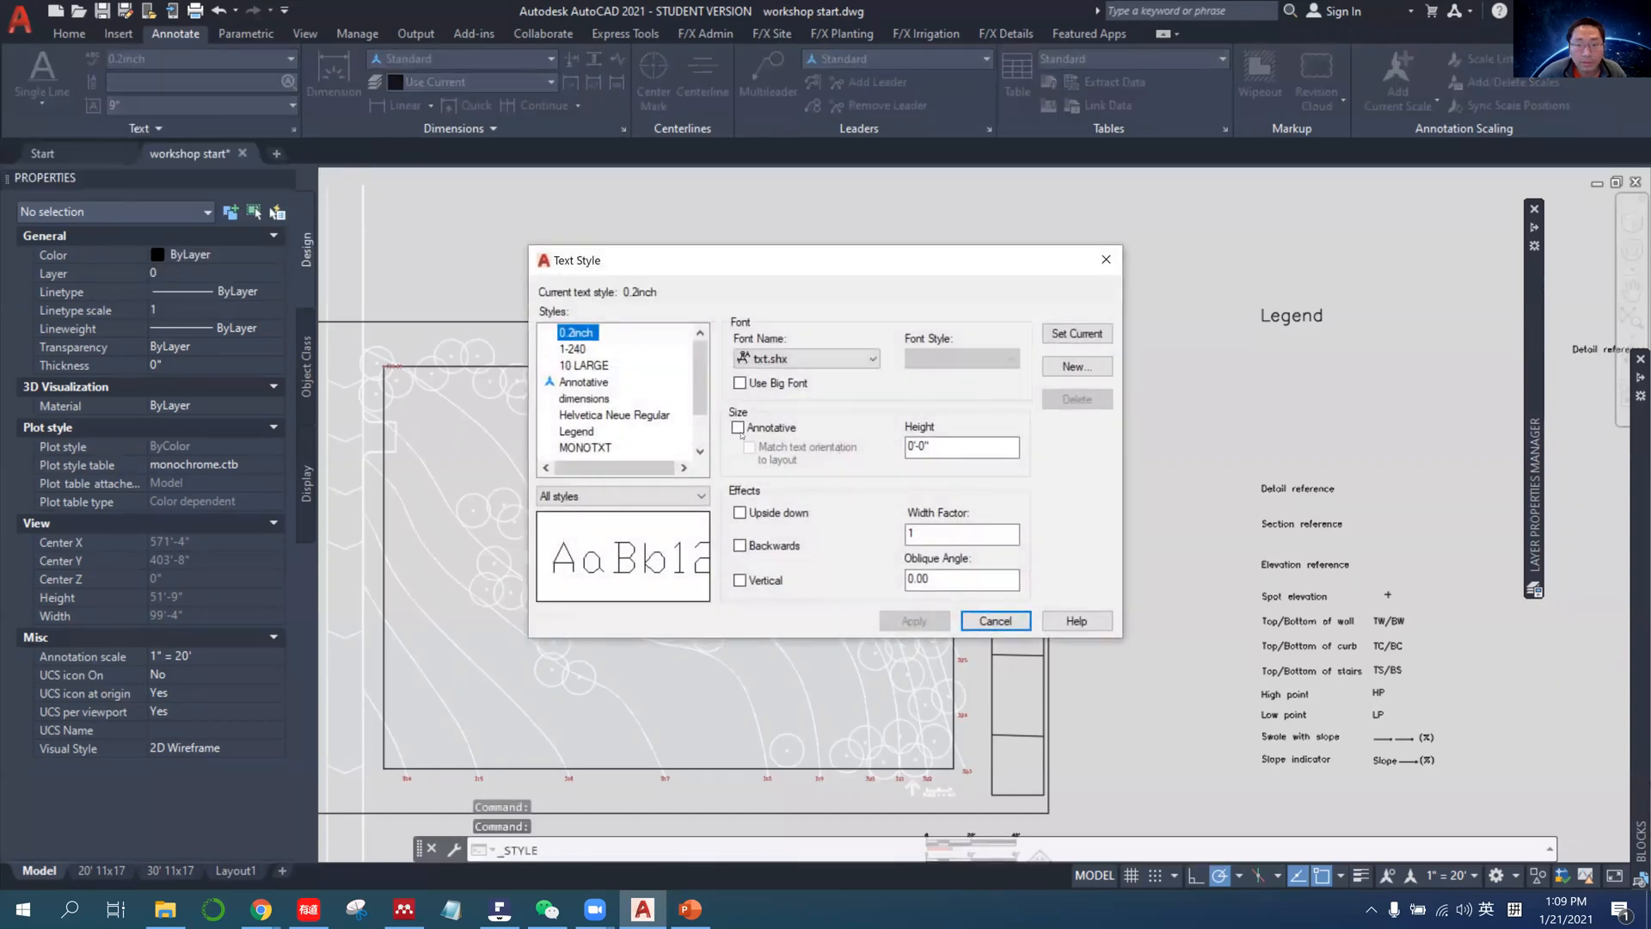
{"action": "left_click", "coordinate": [738, 427]}
{"action": "left_click", "coordinate": [910, 624]}
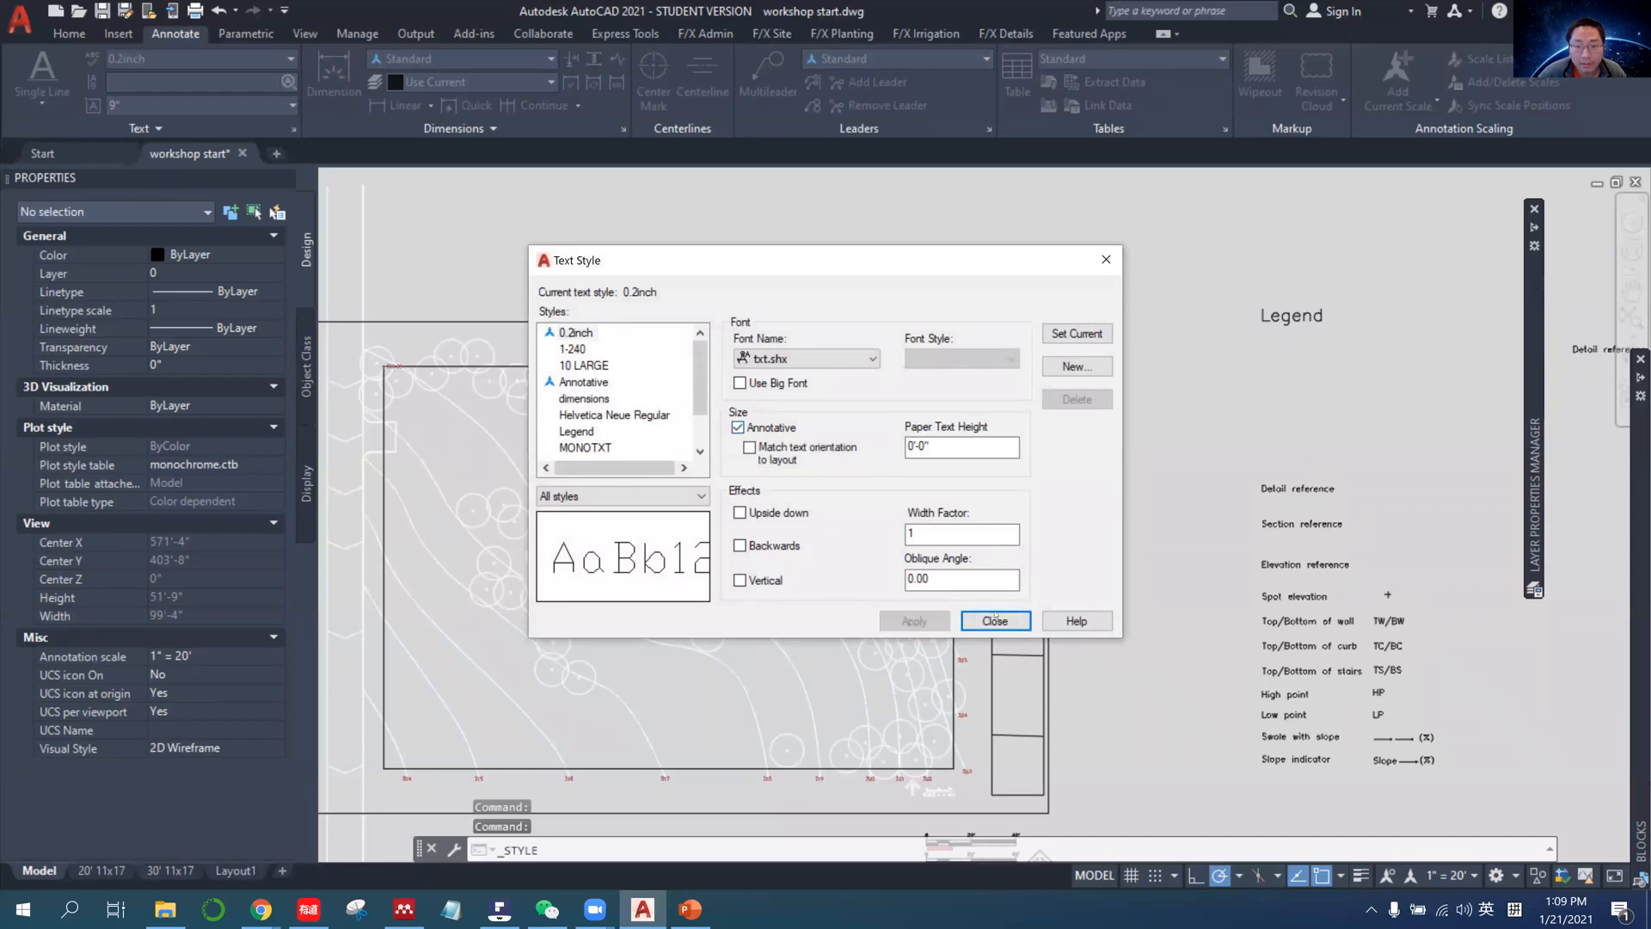
{"action": "left_click", "coordinate": [998, 626]}
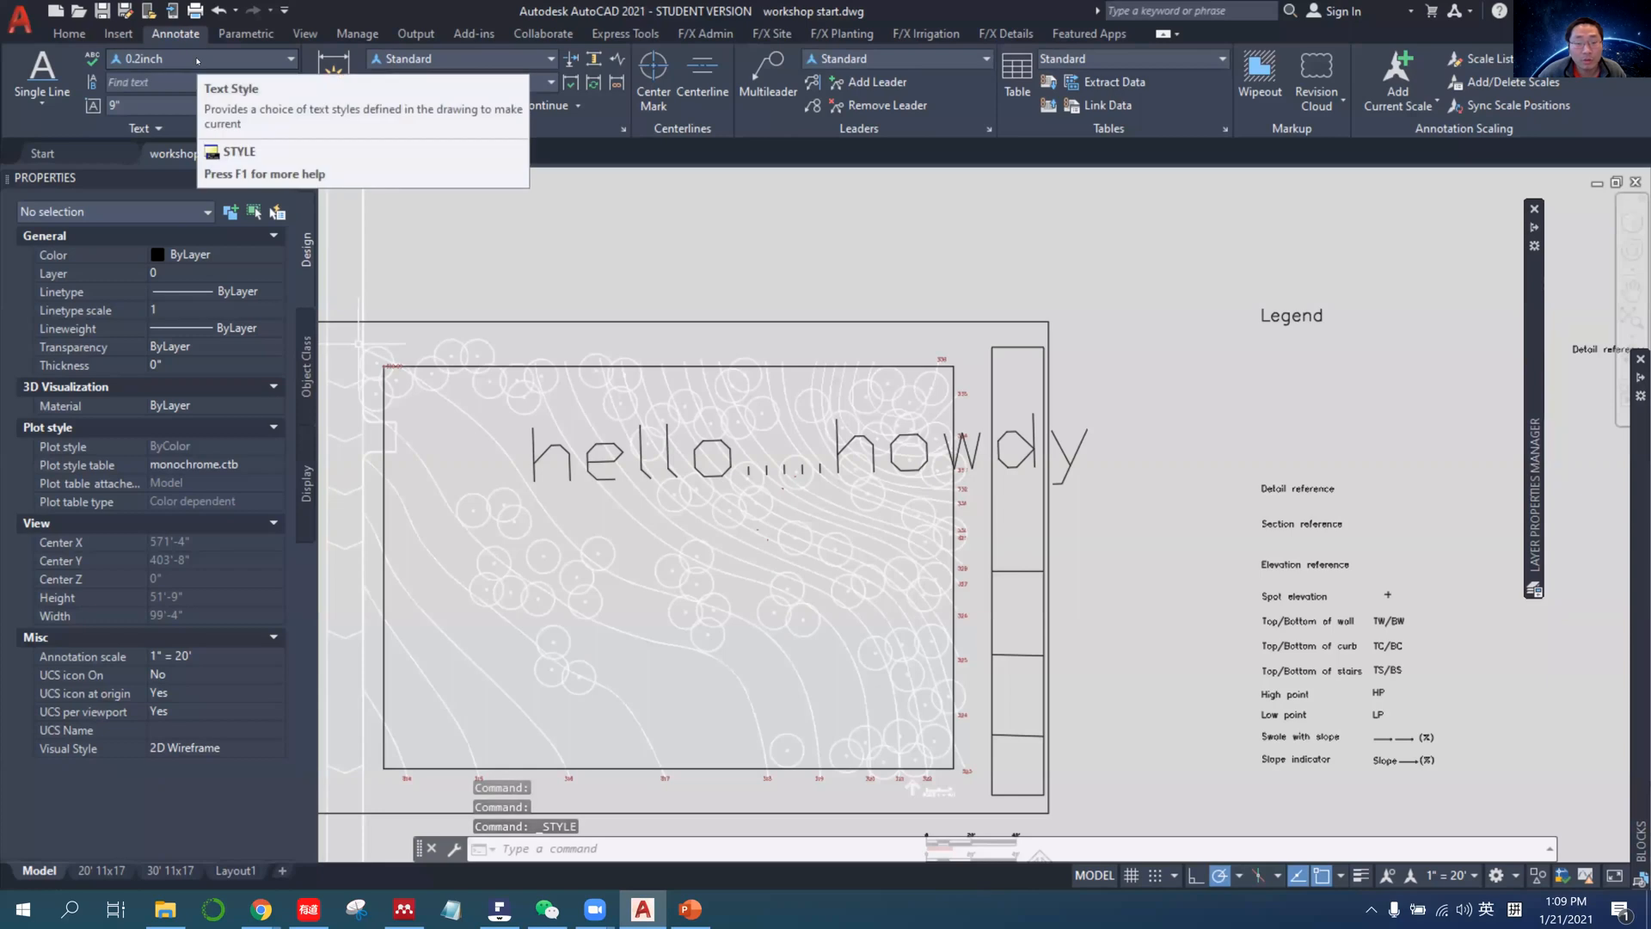
Assign the annotative 0.2inch text style to the hello.....howdy text in model space.
{"action": "middle_click_drag", "start_coordinate": [700, 295], "coordinate": [847, 274]}
{"action": "left_click", "coordinate": [201, 59]}
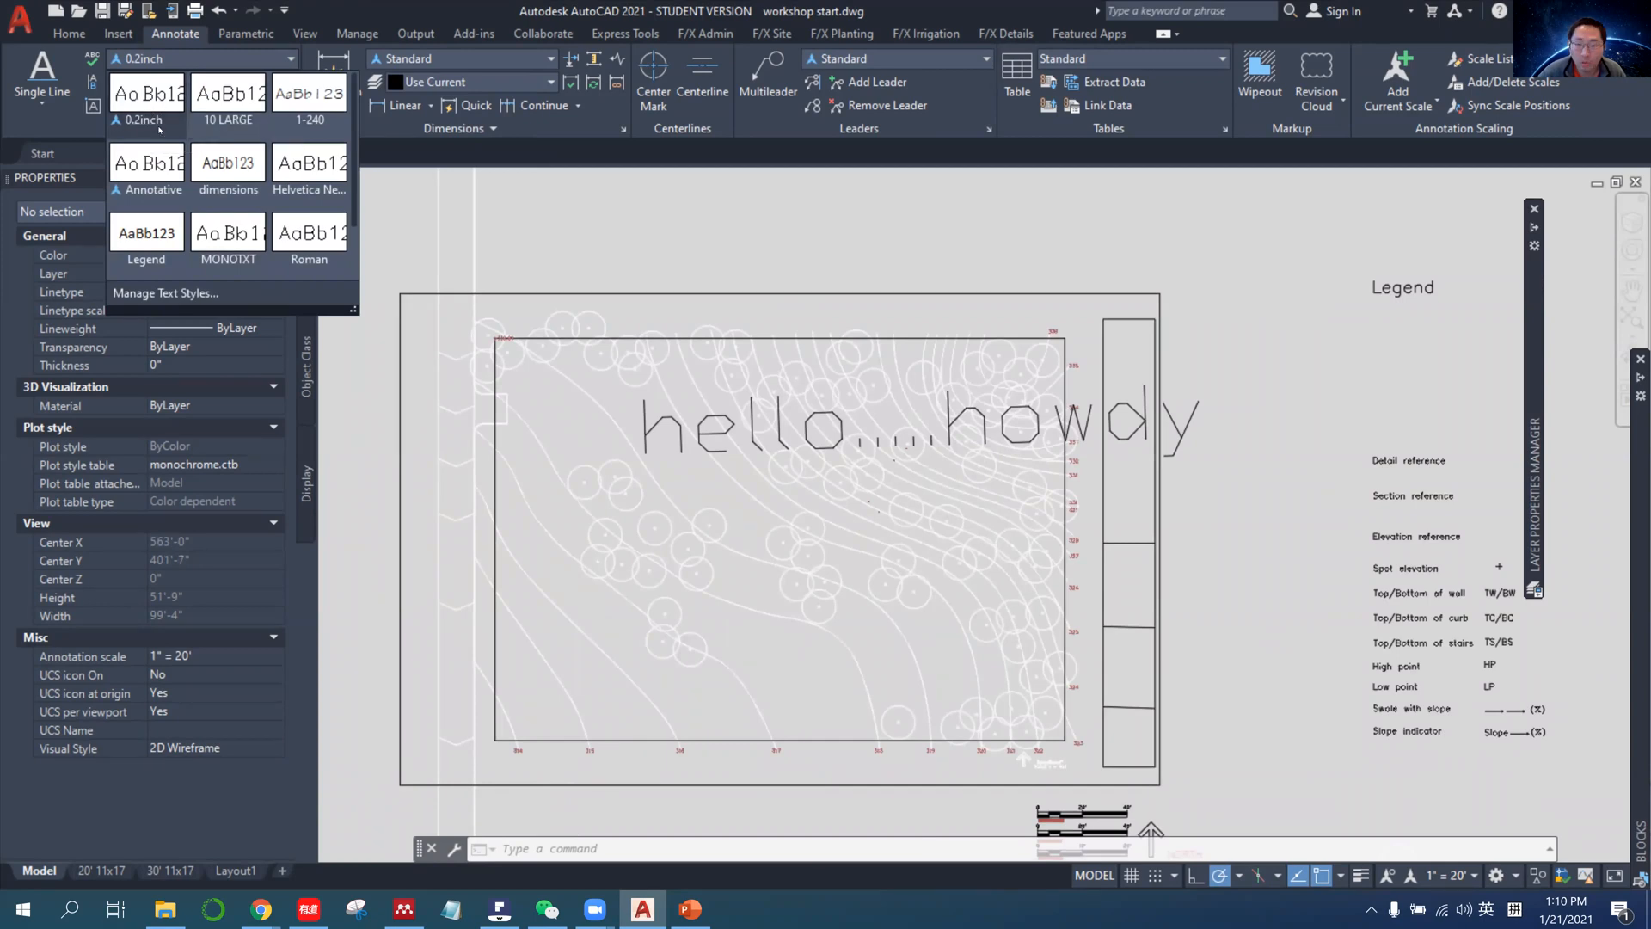
{"action": "left_click", "coordinate": [1335, 411]}
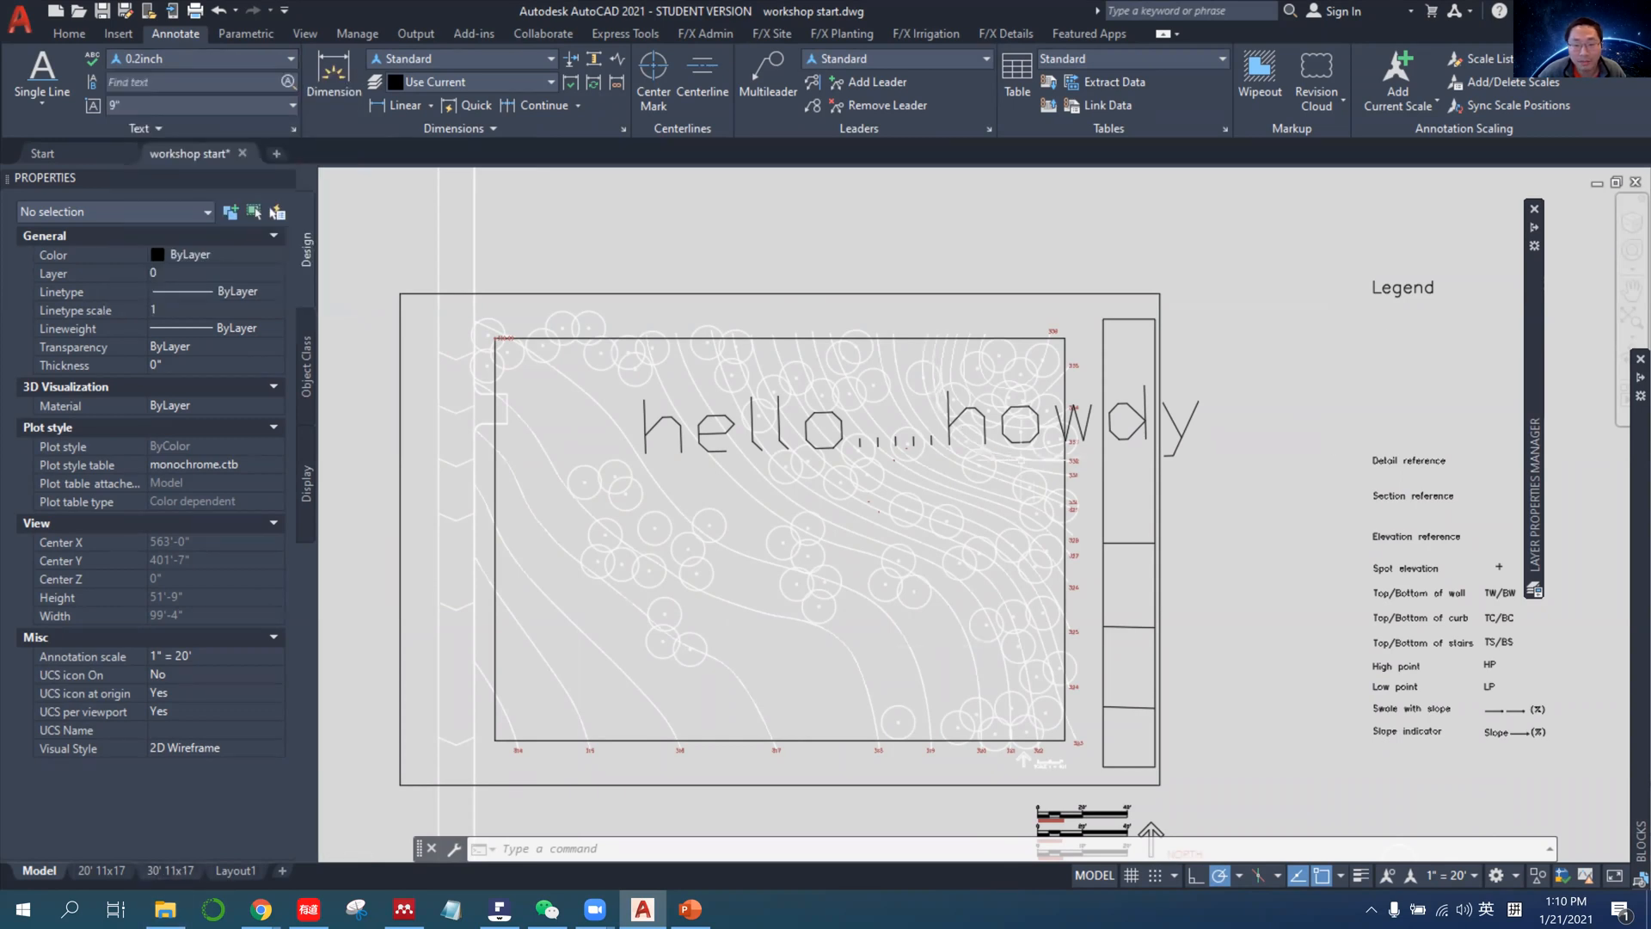
{"action": "left_click", "coordinate": [1136, 430]}
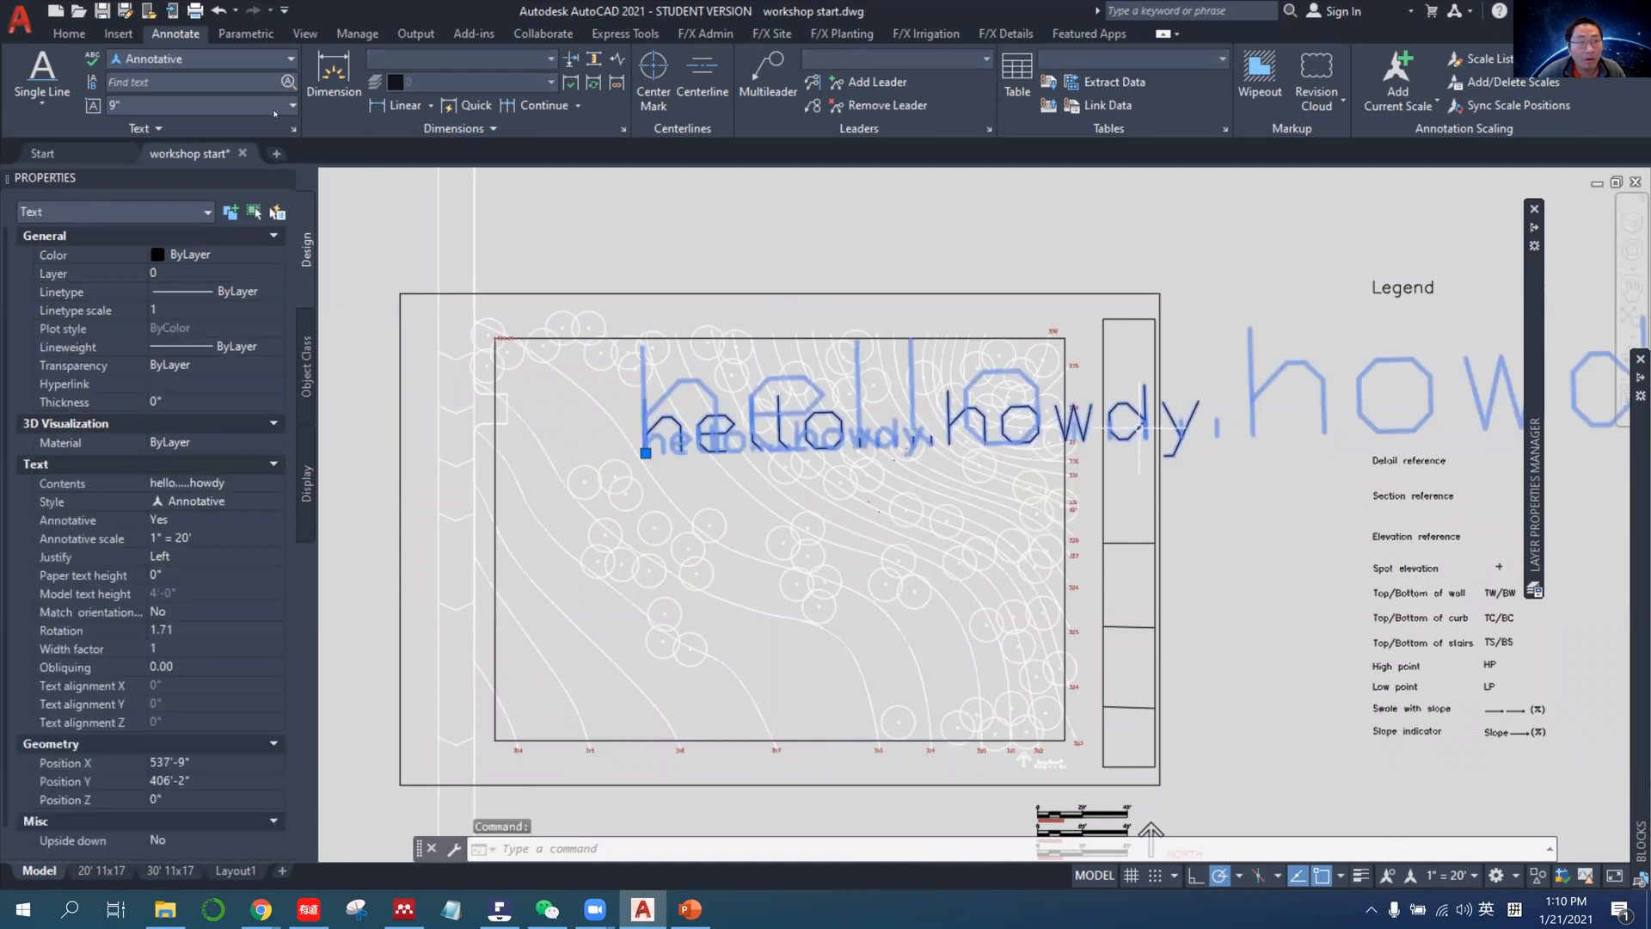
{"action": "left_click", "coordinate": [234, 57]}
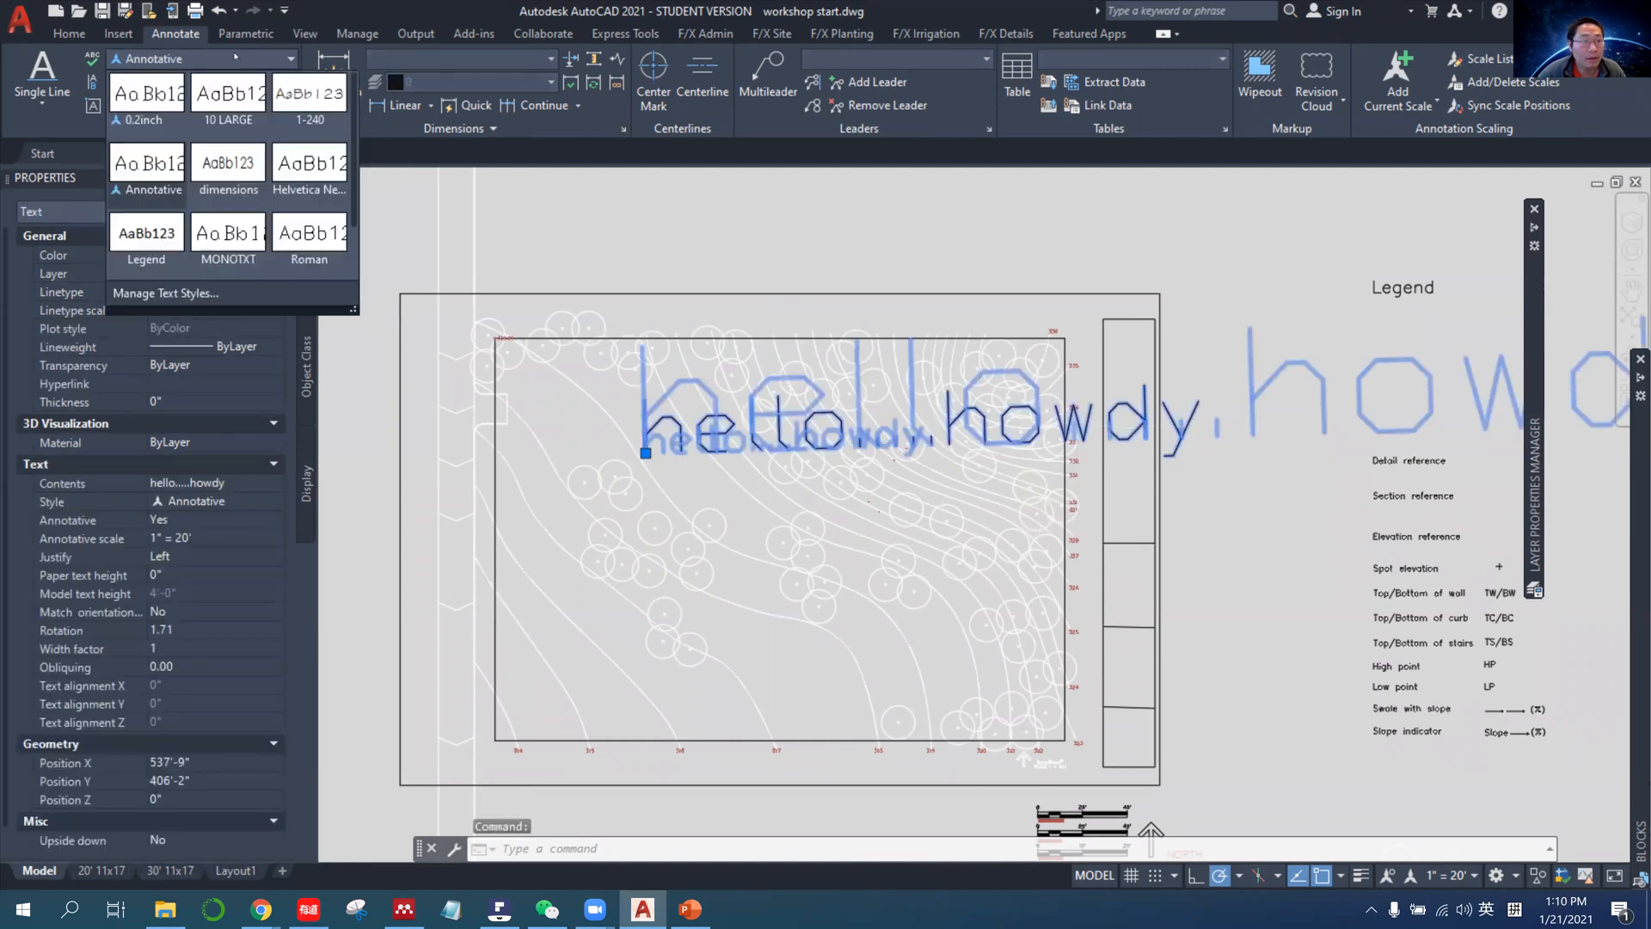
{"action": "left_click", "coordinate": [142, 110]}
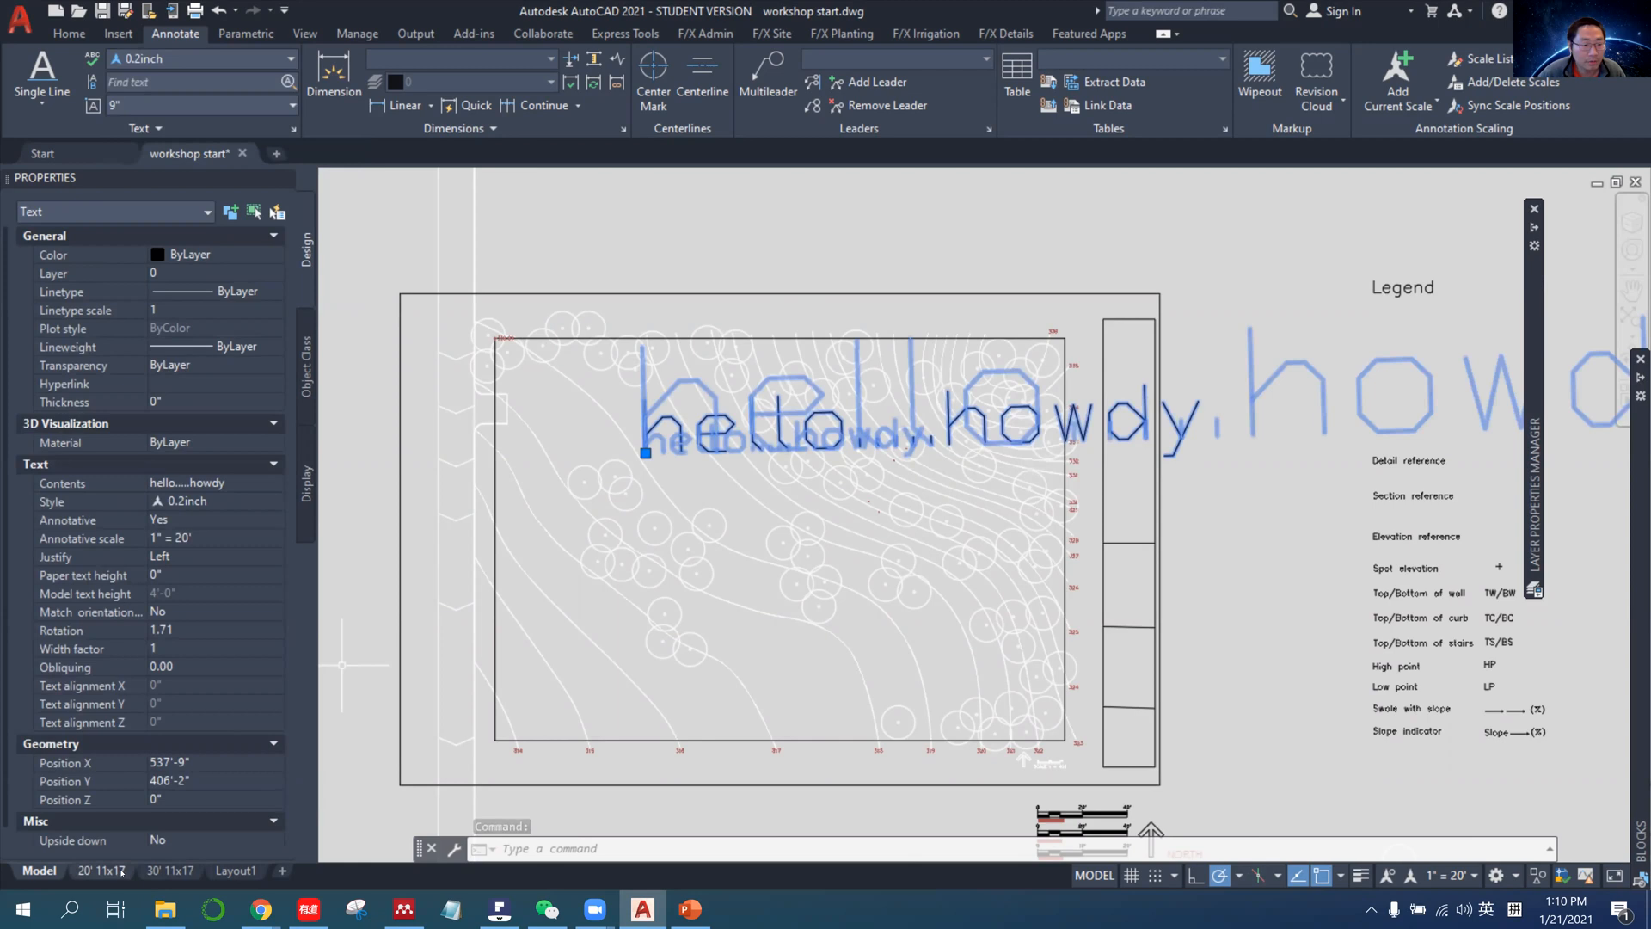
Check the hello.....howdy text in the viewports of the 30' 11x17 layout and return to model space.
{"action": "left_click", "coordinate": [169, 870]}
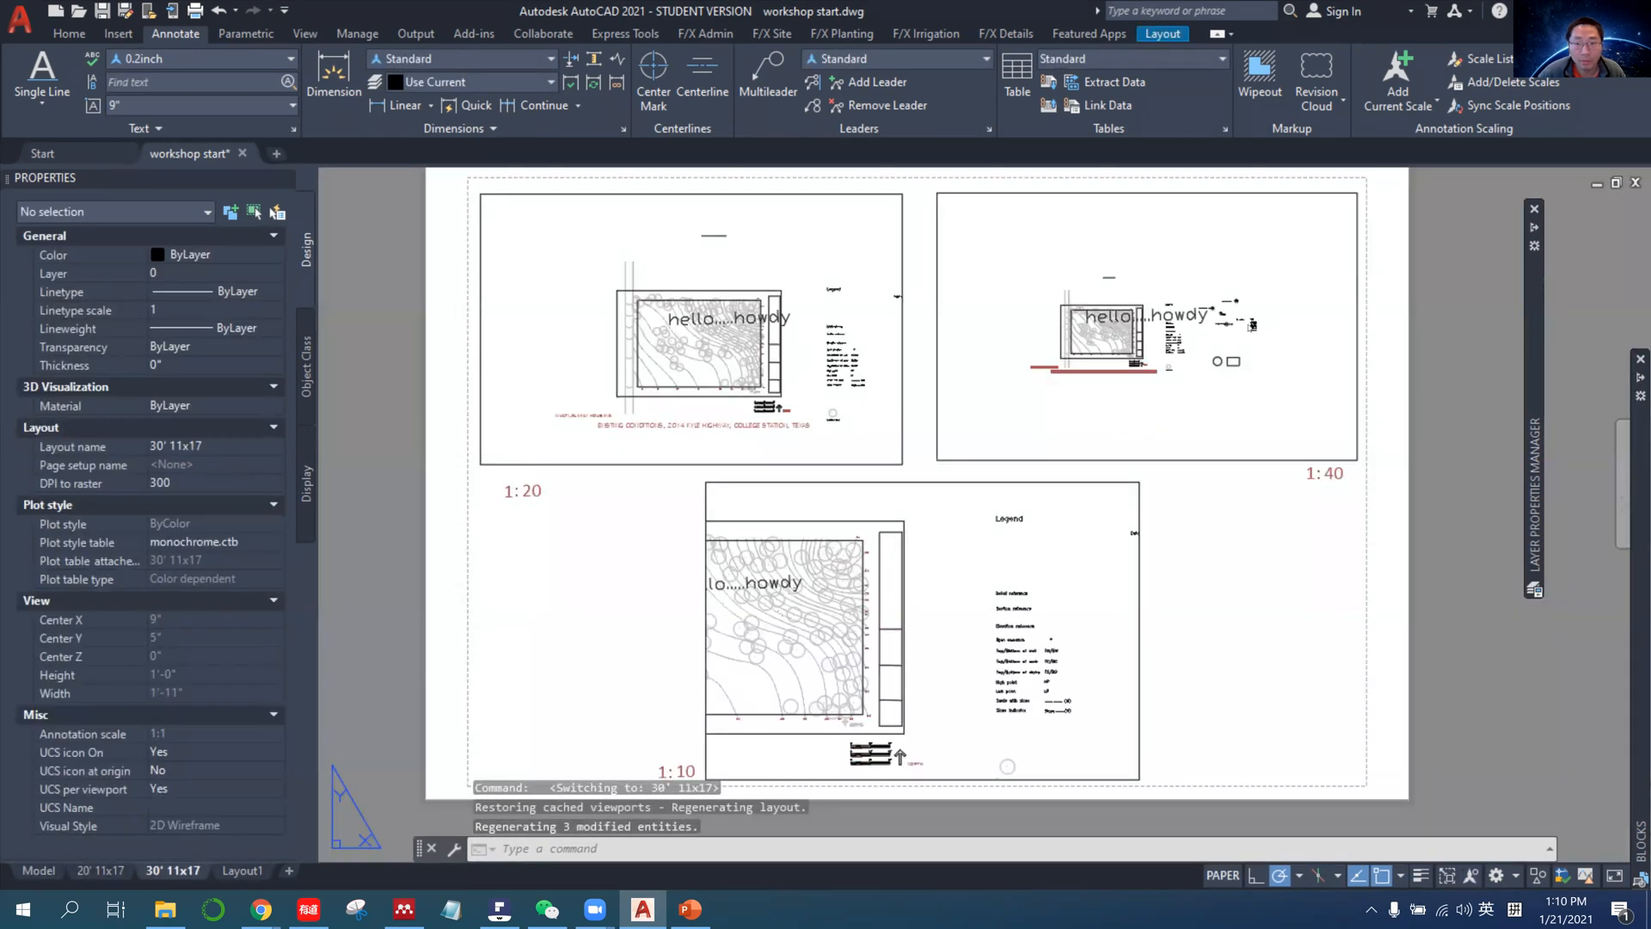
{"action": "left_click", "coordinate": [39, 871]}
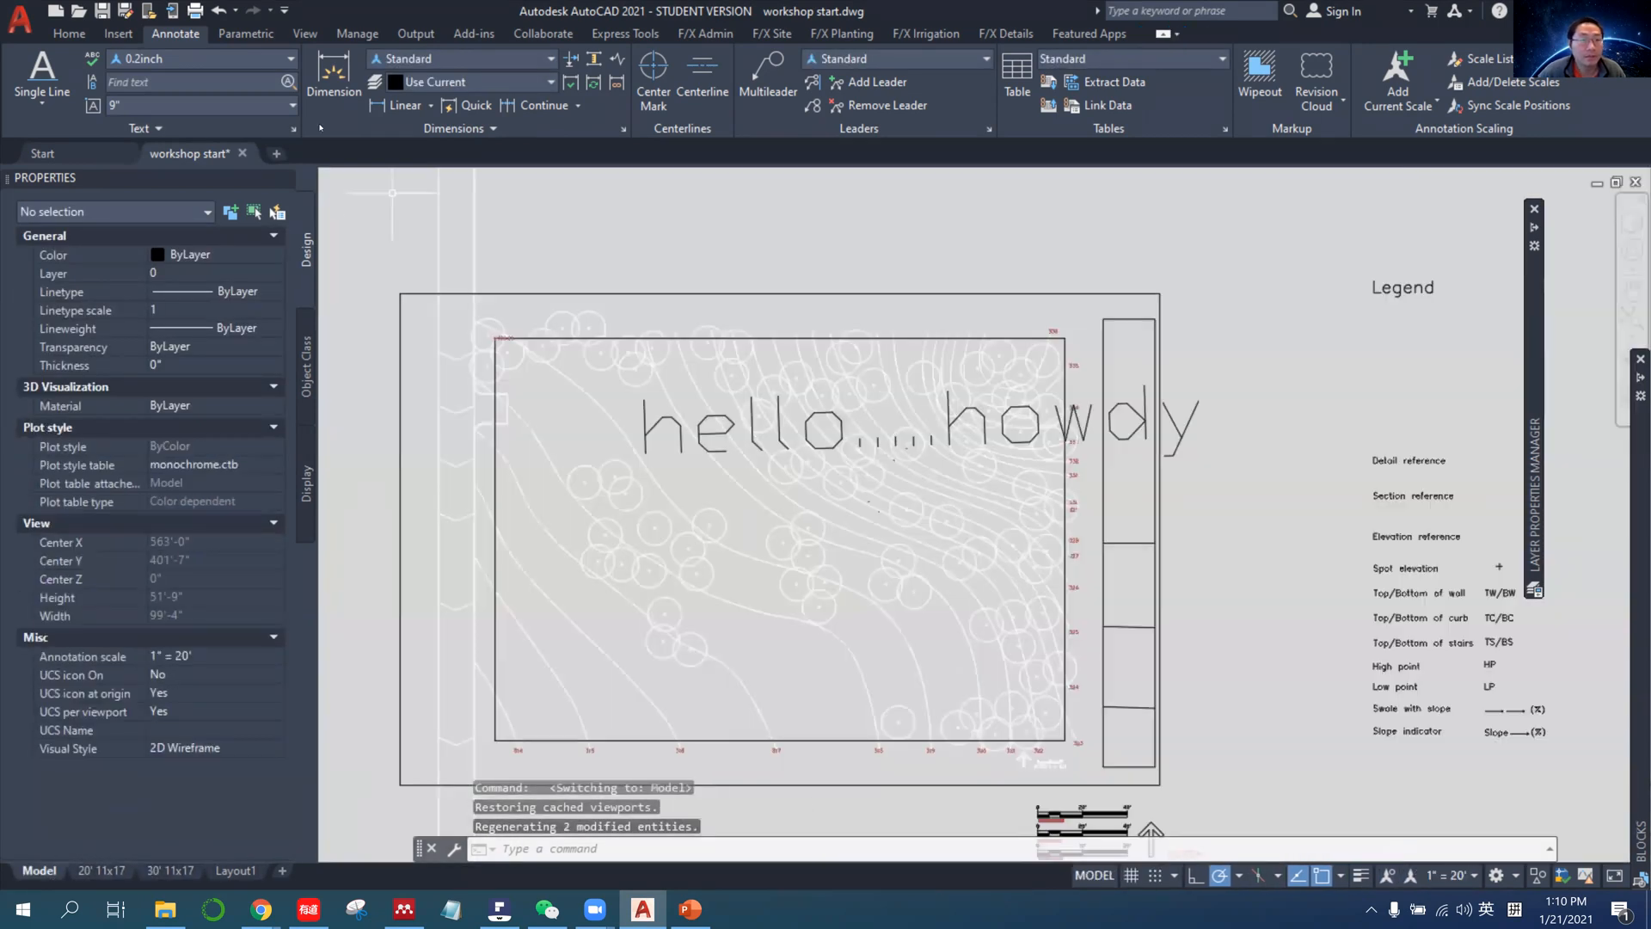
{"action": "key", "text": "Escape"}
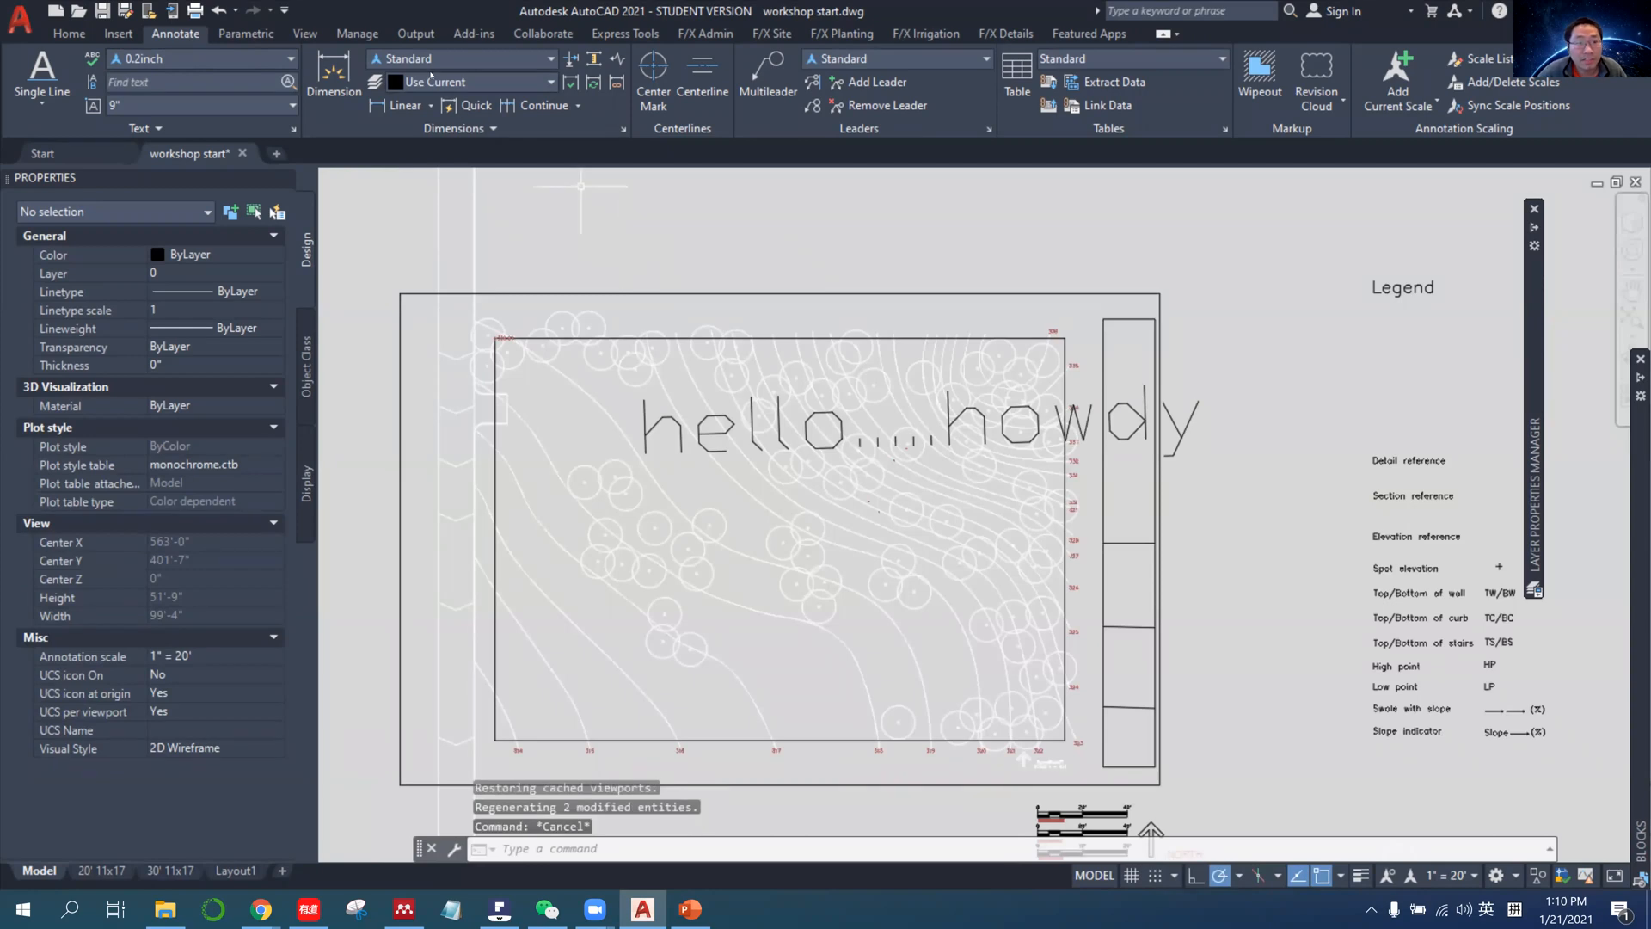
Create a new annotative dimension style named 0.2inch, starting with the Standard style.
{"action": "left_click", "coordinate": [465, 61]}
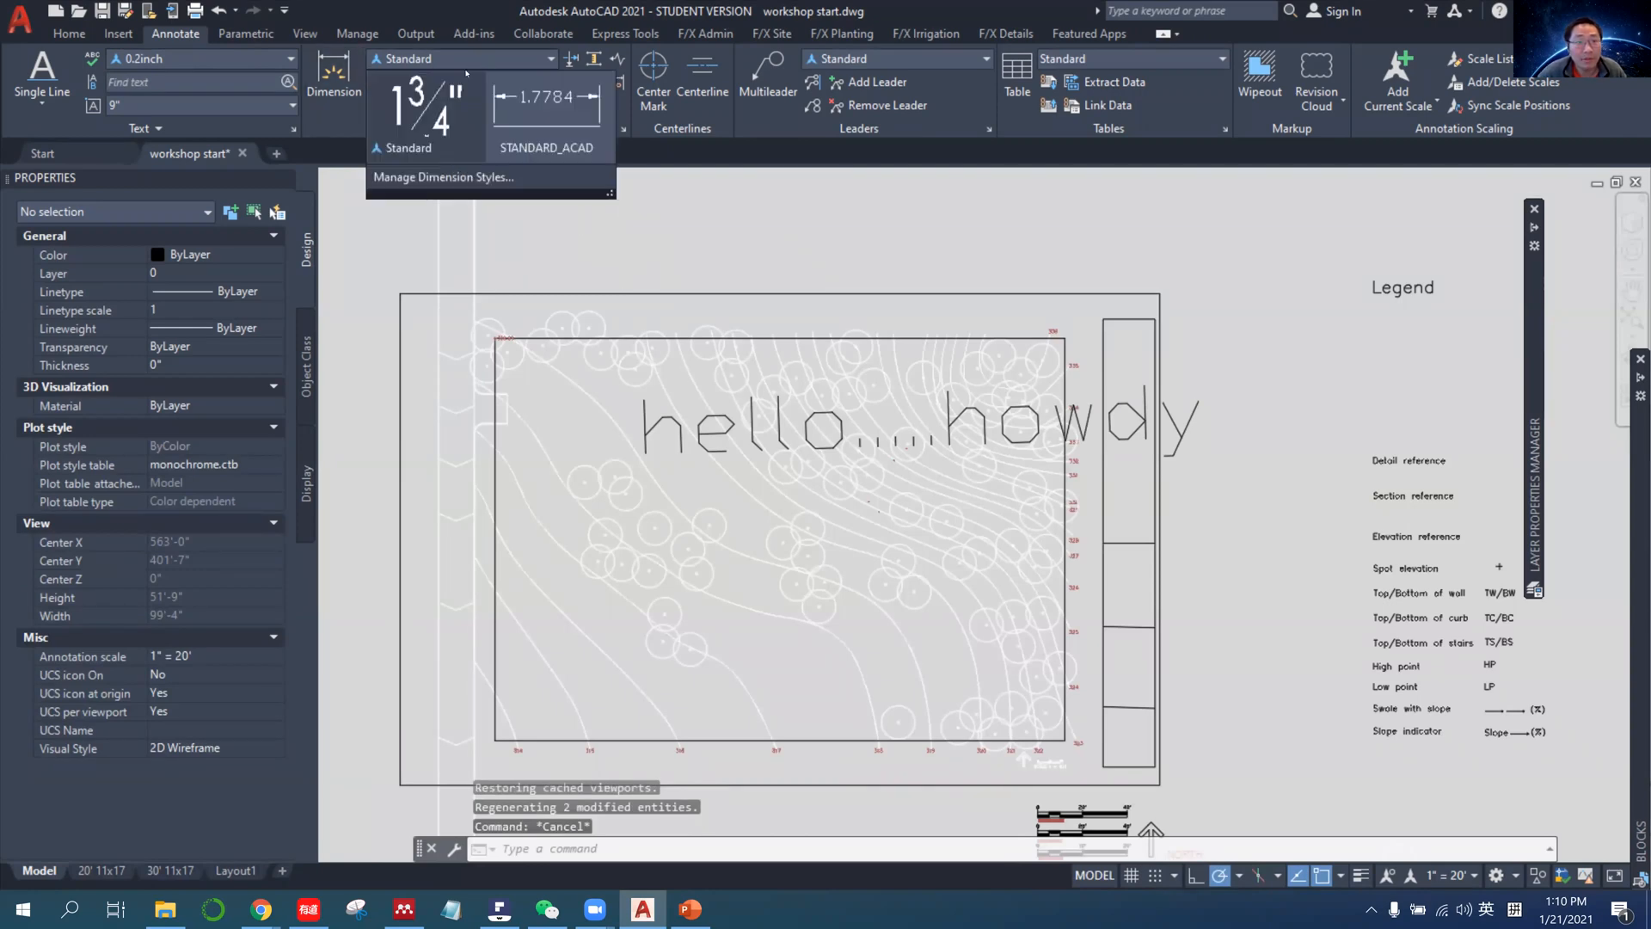
{"action": "left_click", "coordinate": [442, 178]}
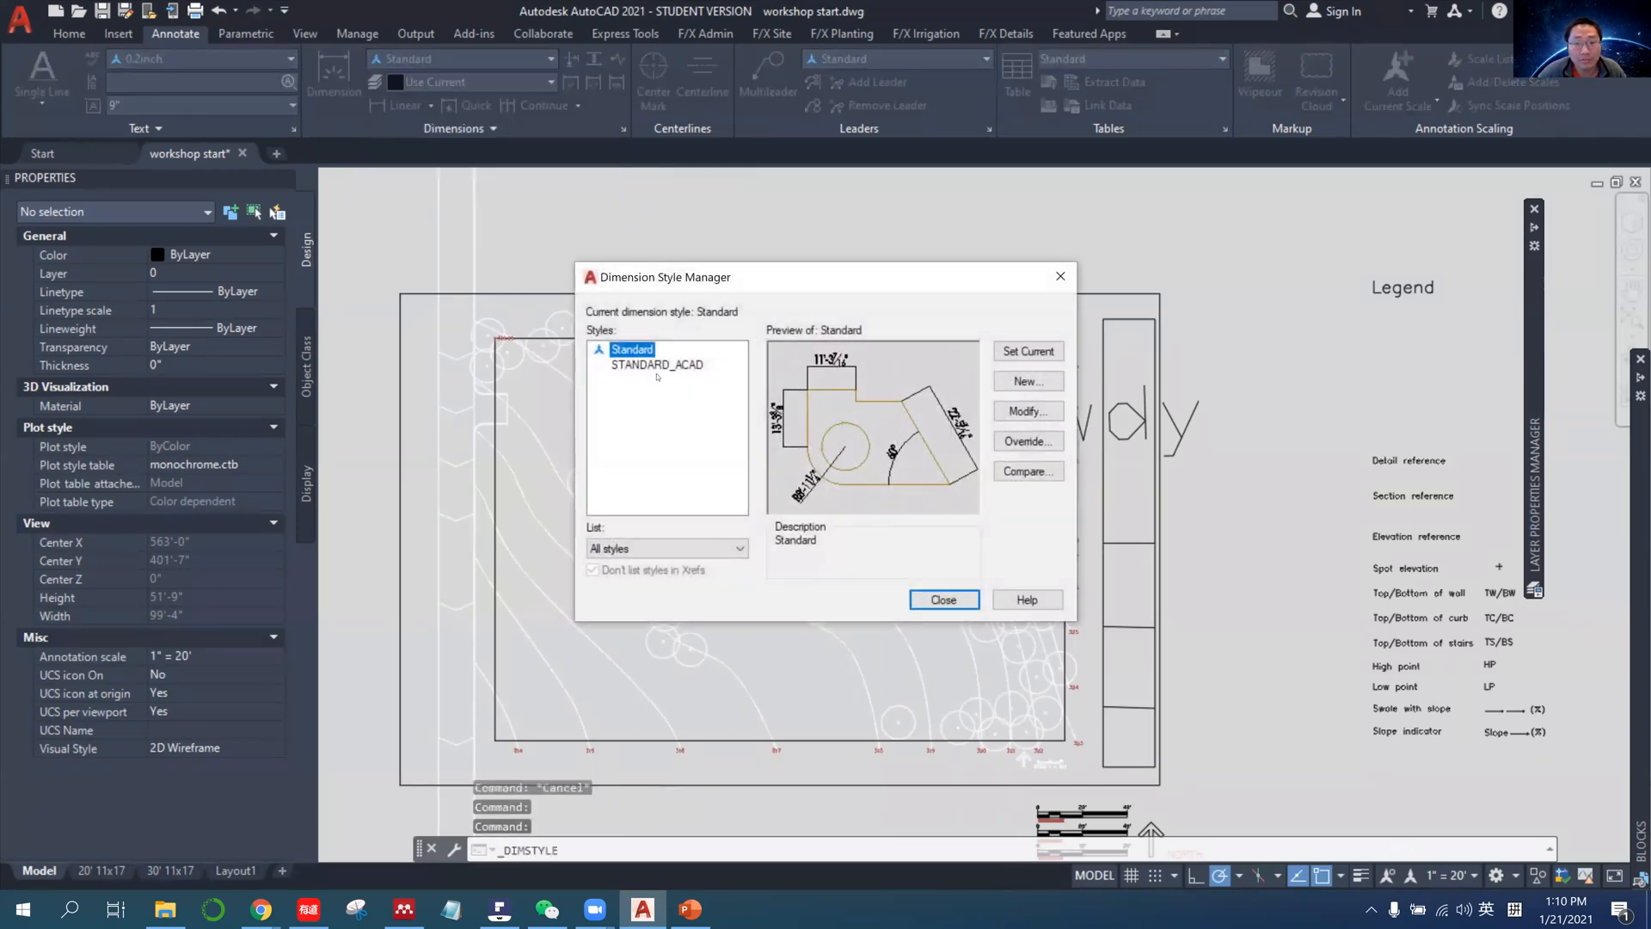
{"action": "left_click", "coordinate": [1028, 381]}
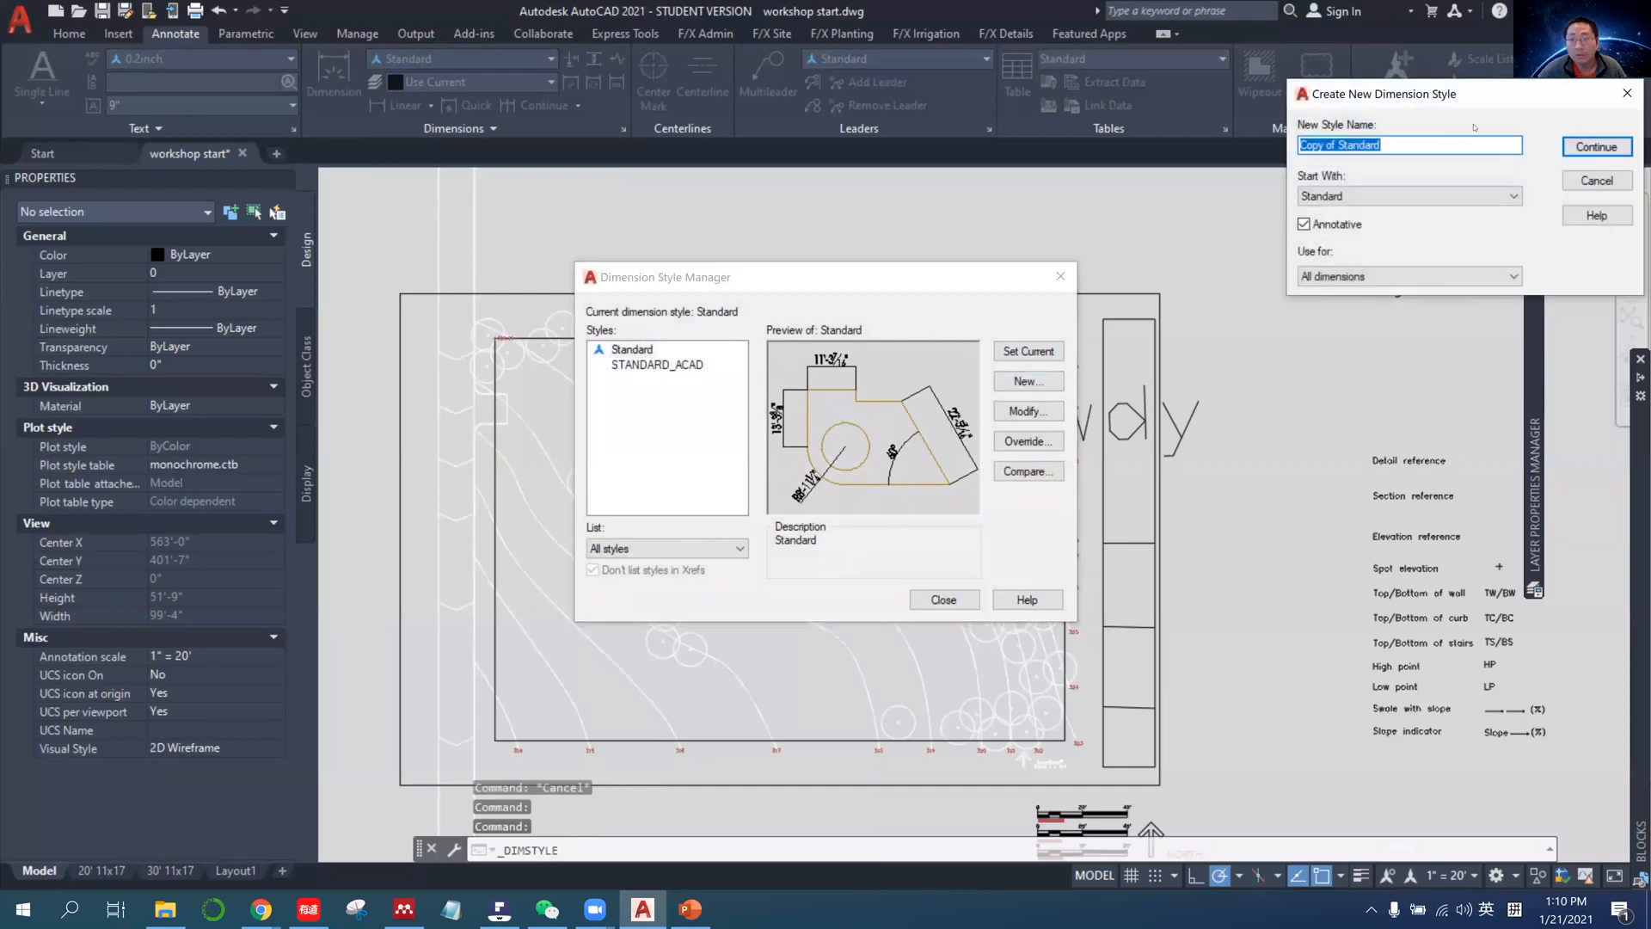
{"action": "type", "text": "0.2"}
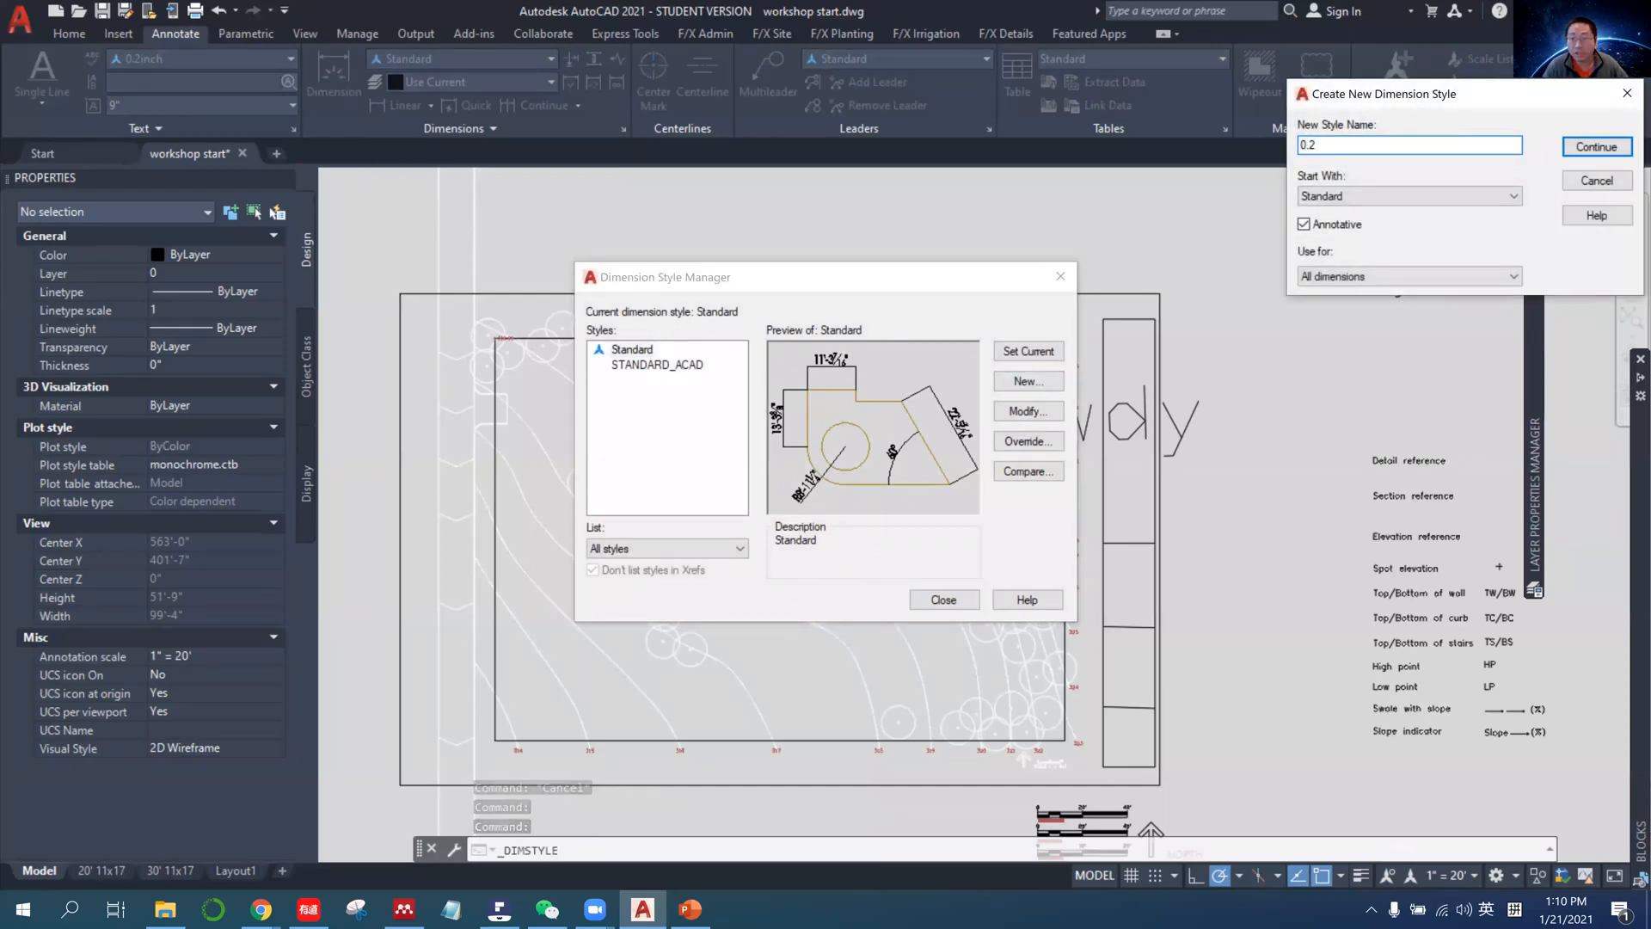
{"action": "type", "text": "inch"}
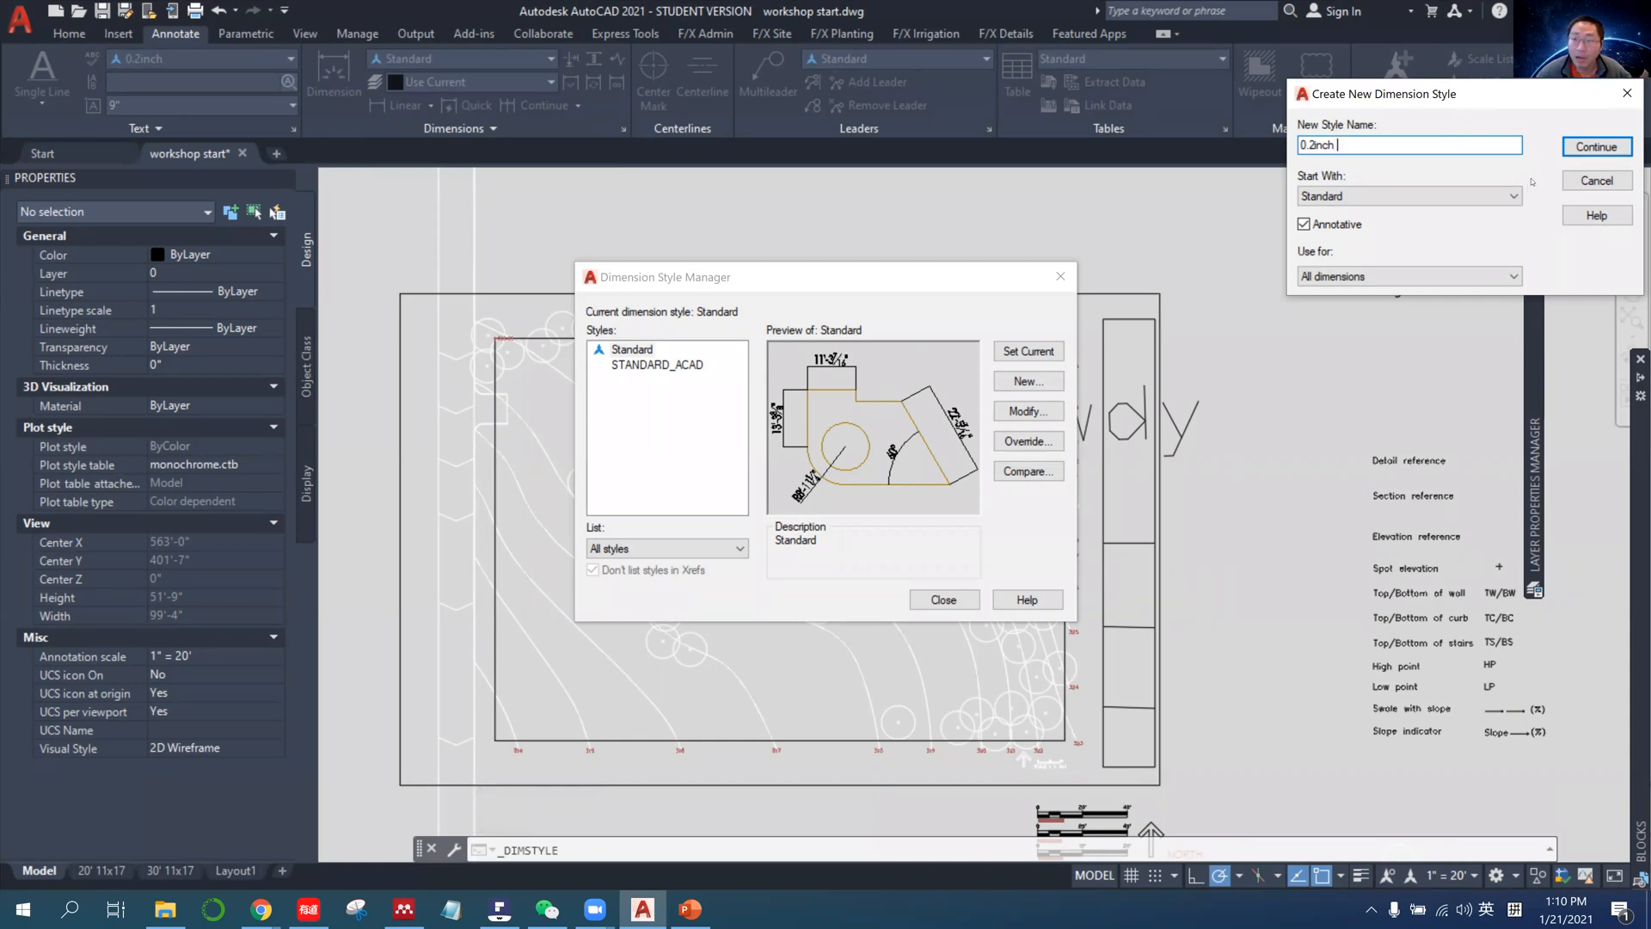
{"action": "left_click", "coordinate": [1596, 147]}
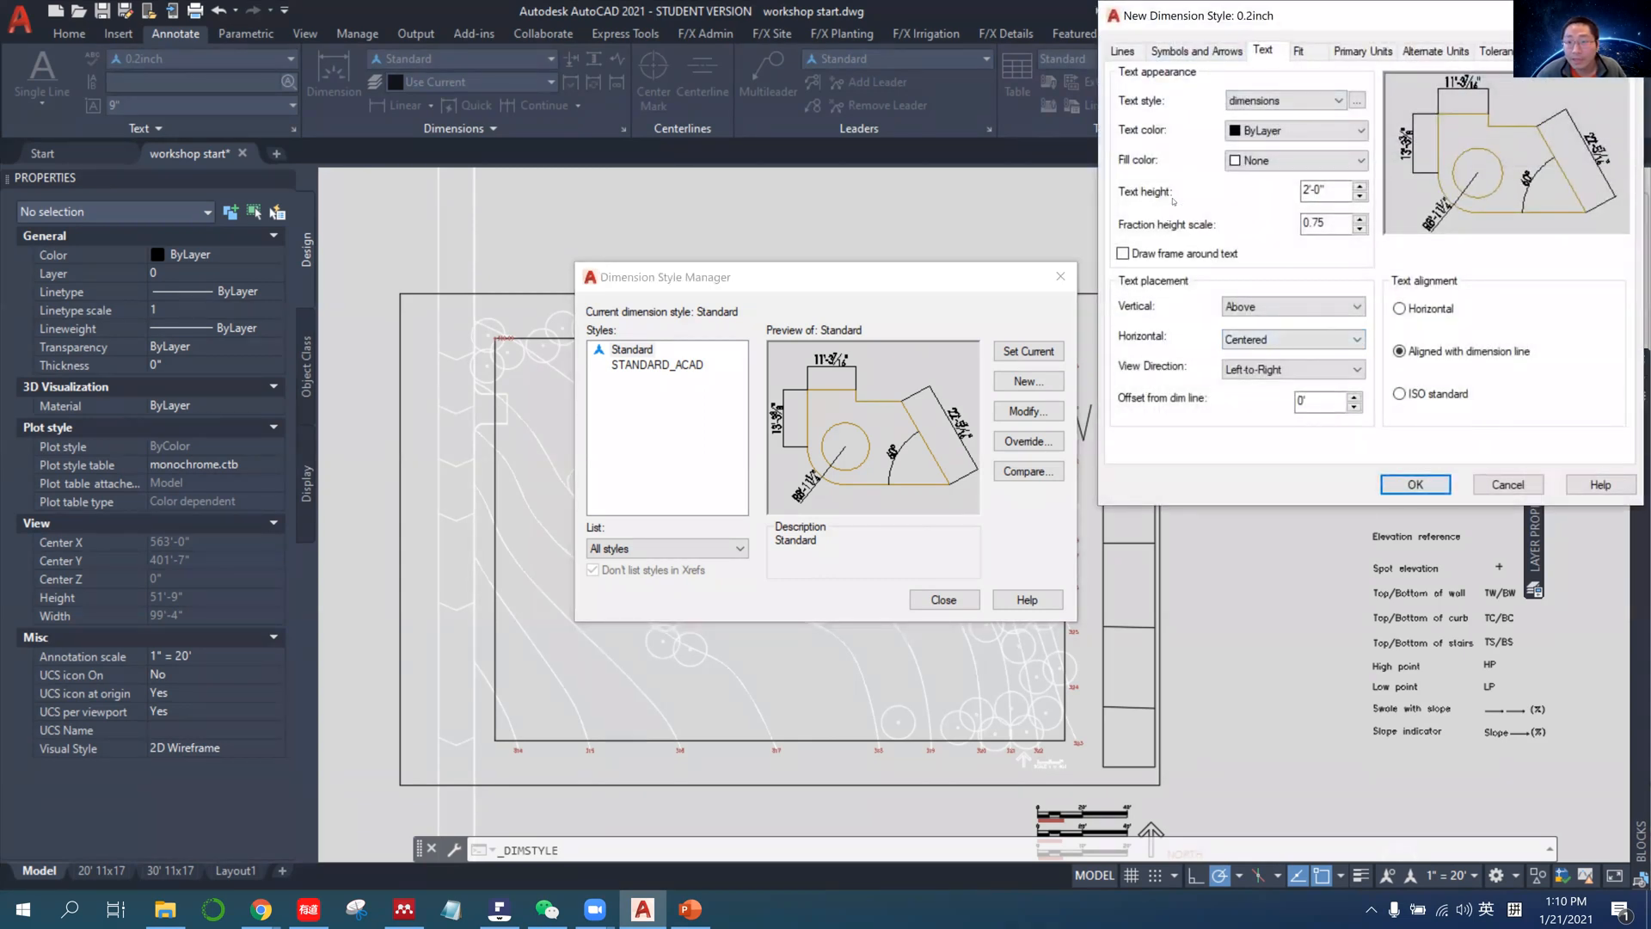
Set the 0.2inch dimension style's text height to 0.2", accept the style and close the dimension style manager.
{"action": "left_click", "coordinate": [1306, 190]}
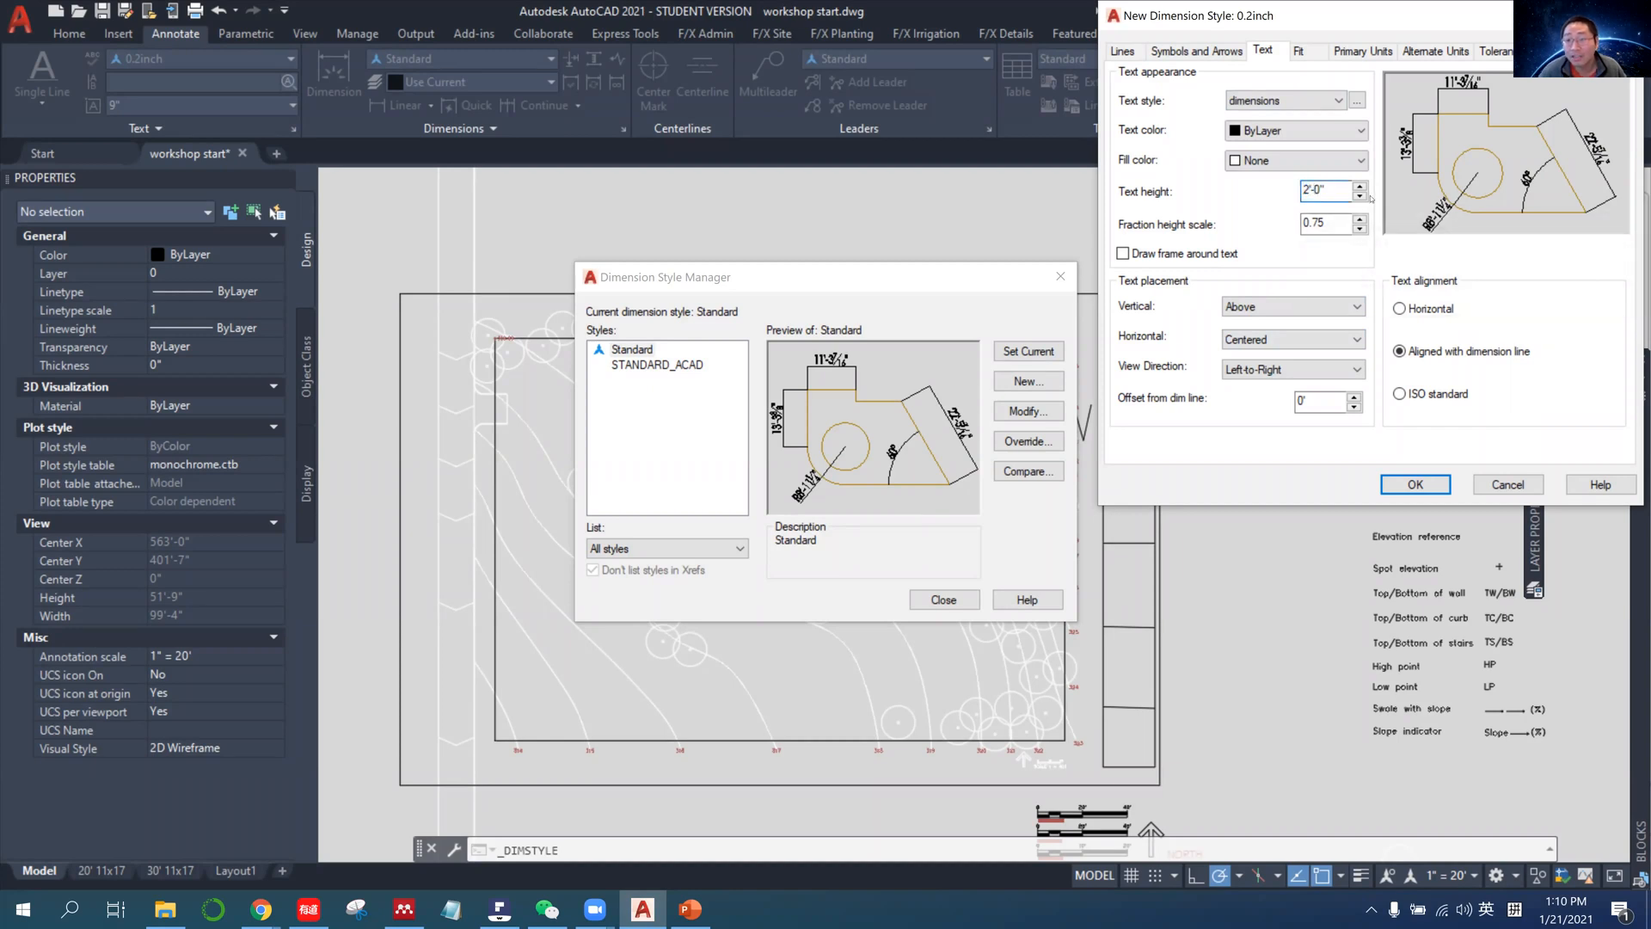
{"action": "key", "text": "BackSpace"}
{"action": "type", "text": "0.2"}
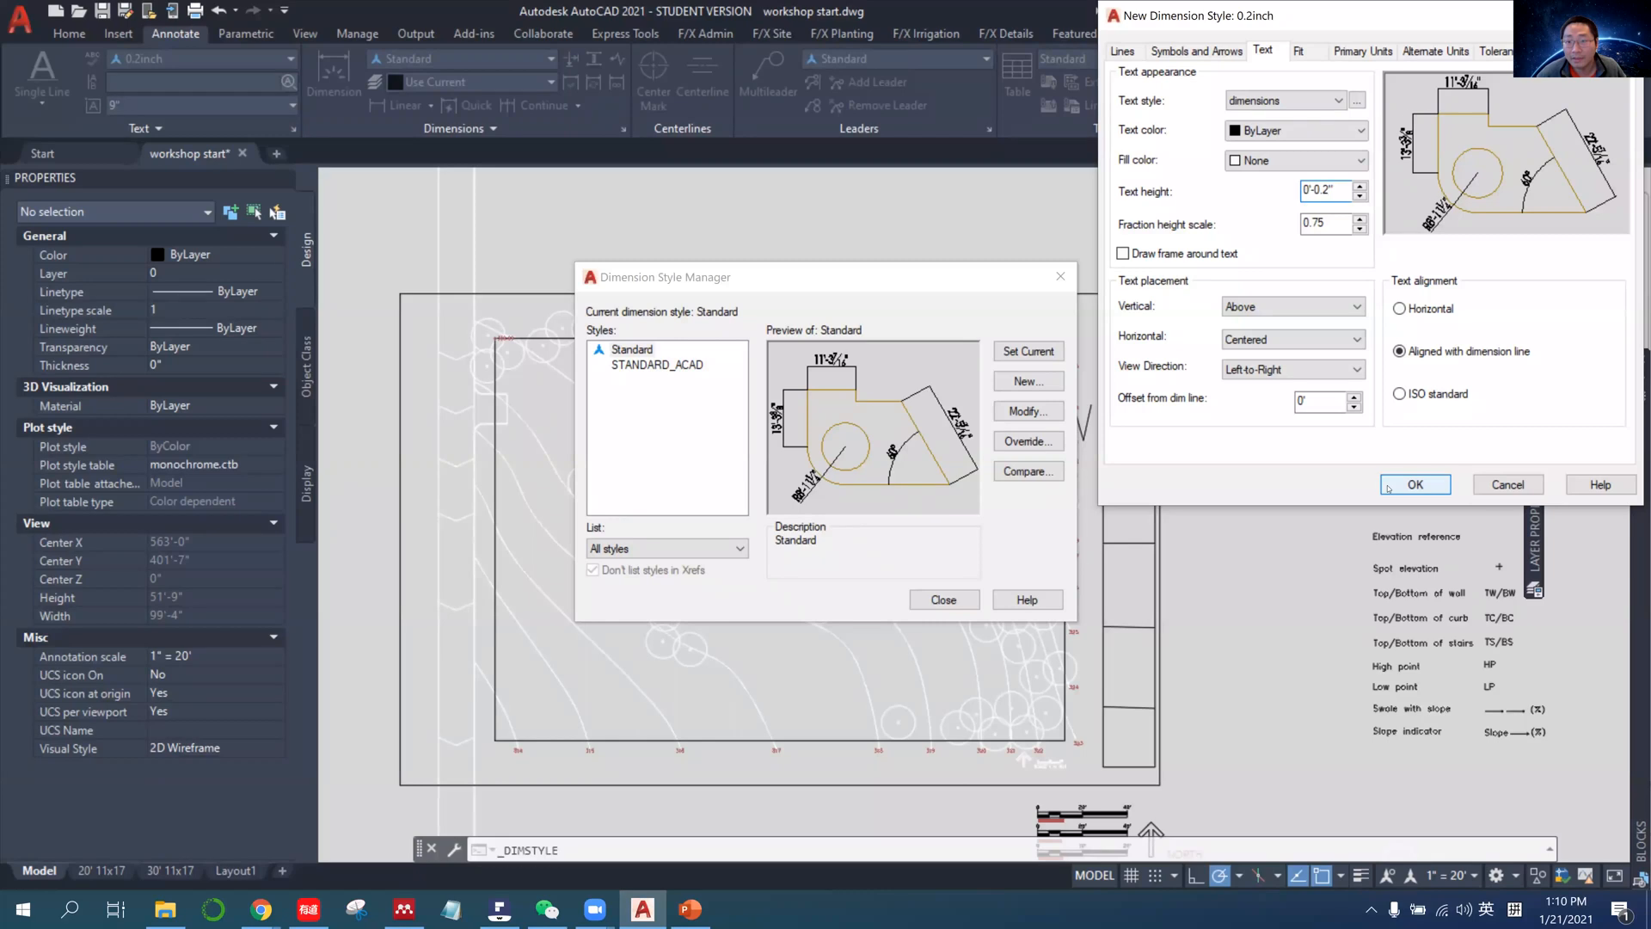
{"action": "left_click", "coordinate": [1414, 484]}
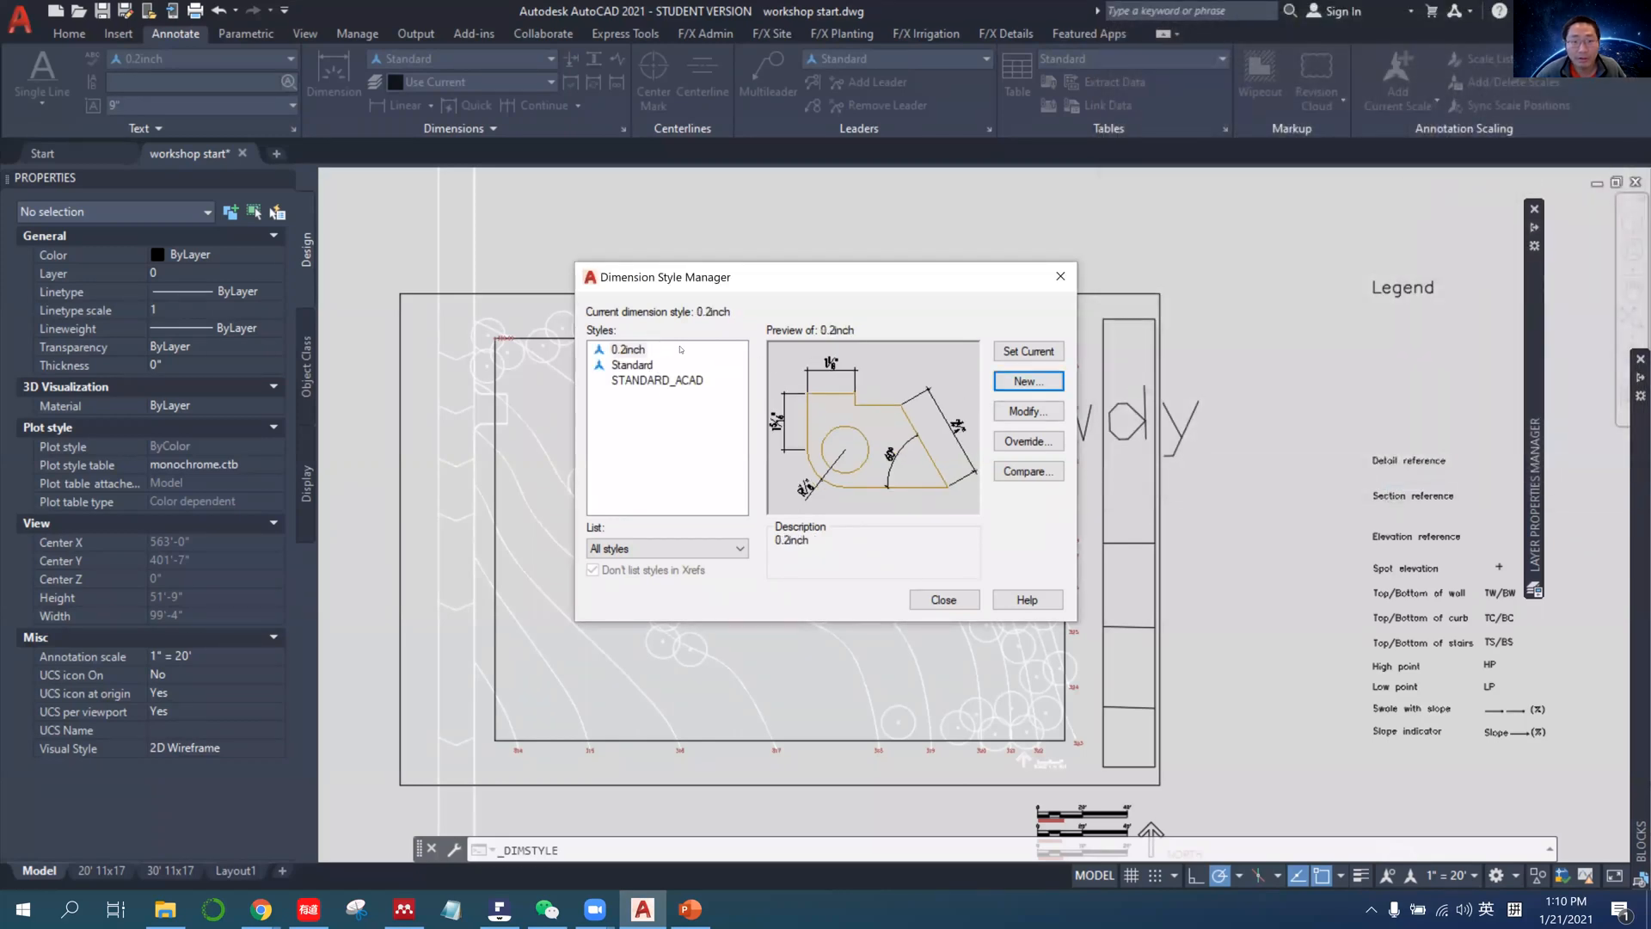
{"action": "left_click", "coordinate": [958, 607]}
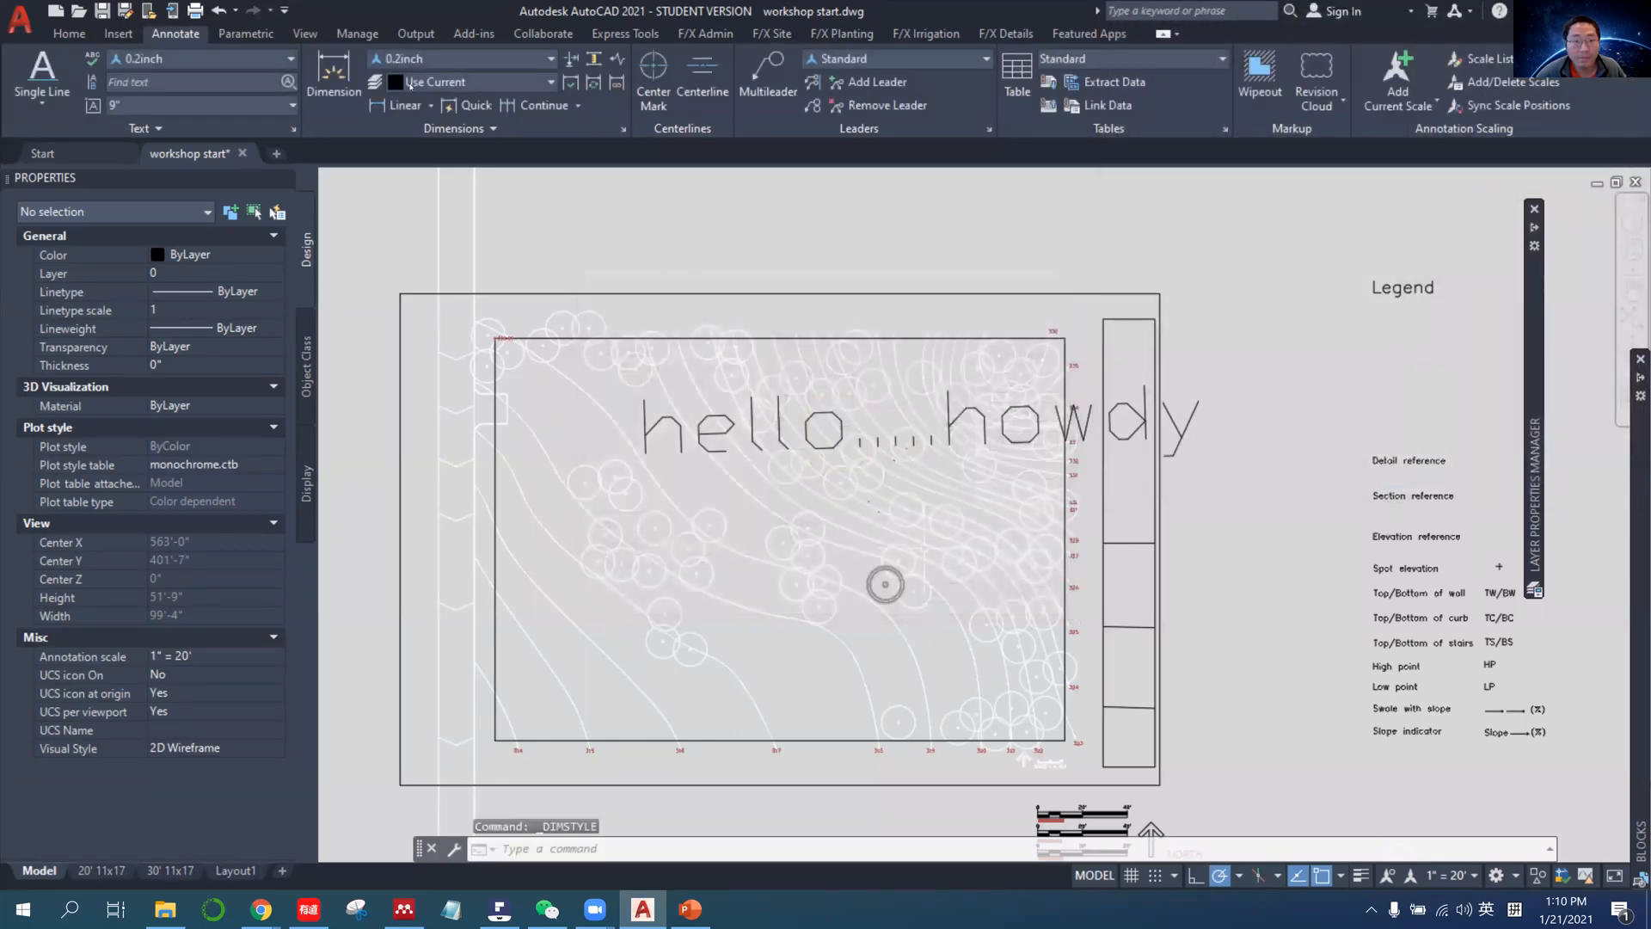
Place an aligned dimension spanning about 13' along the upper part of the plan border's right edge.
{"action": "left_click", "coordinate": [335, 76]}
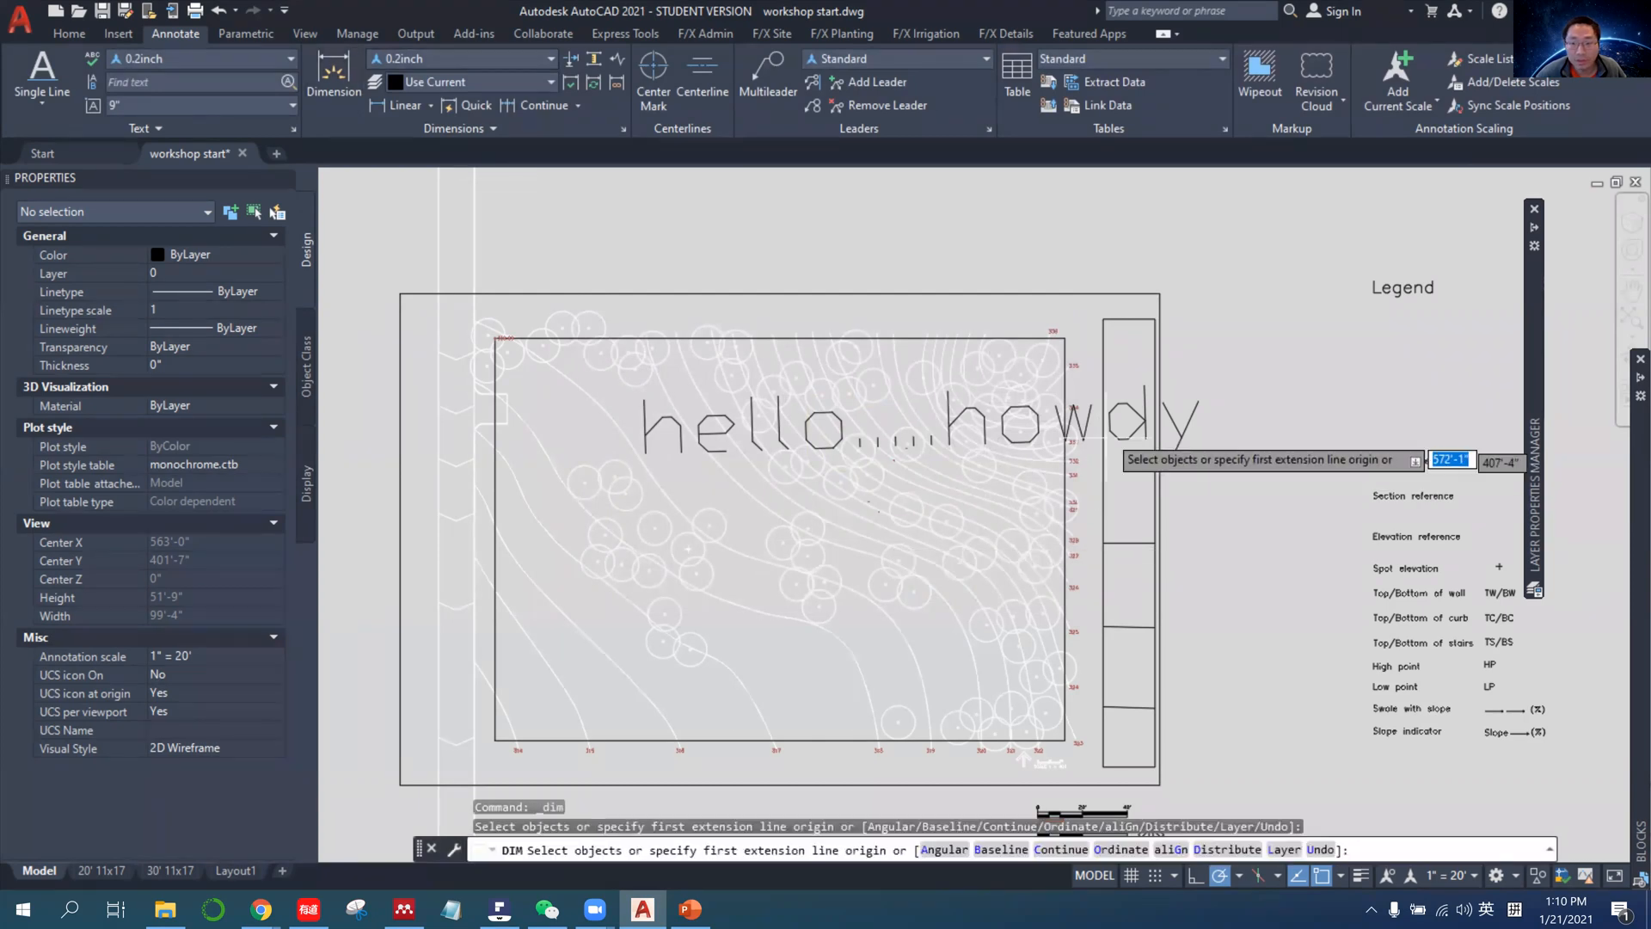
{"action": "scroll", "coordinate": [1087, 378], "scroll_direction": "up", "scroll_amount": 4}
{"action": "left_click", "coordinate": [1033, 361]}
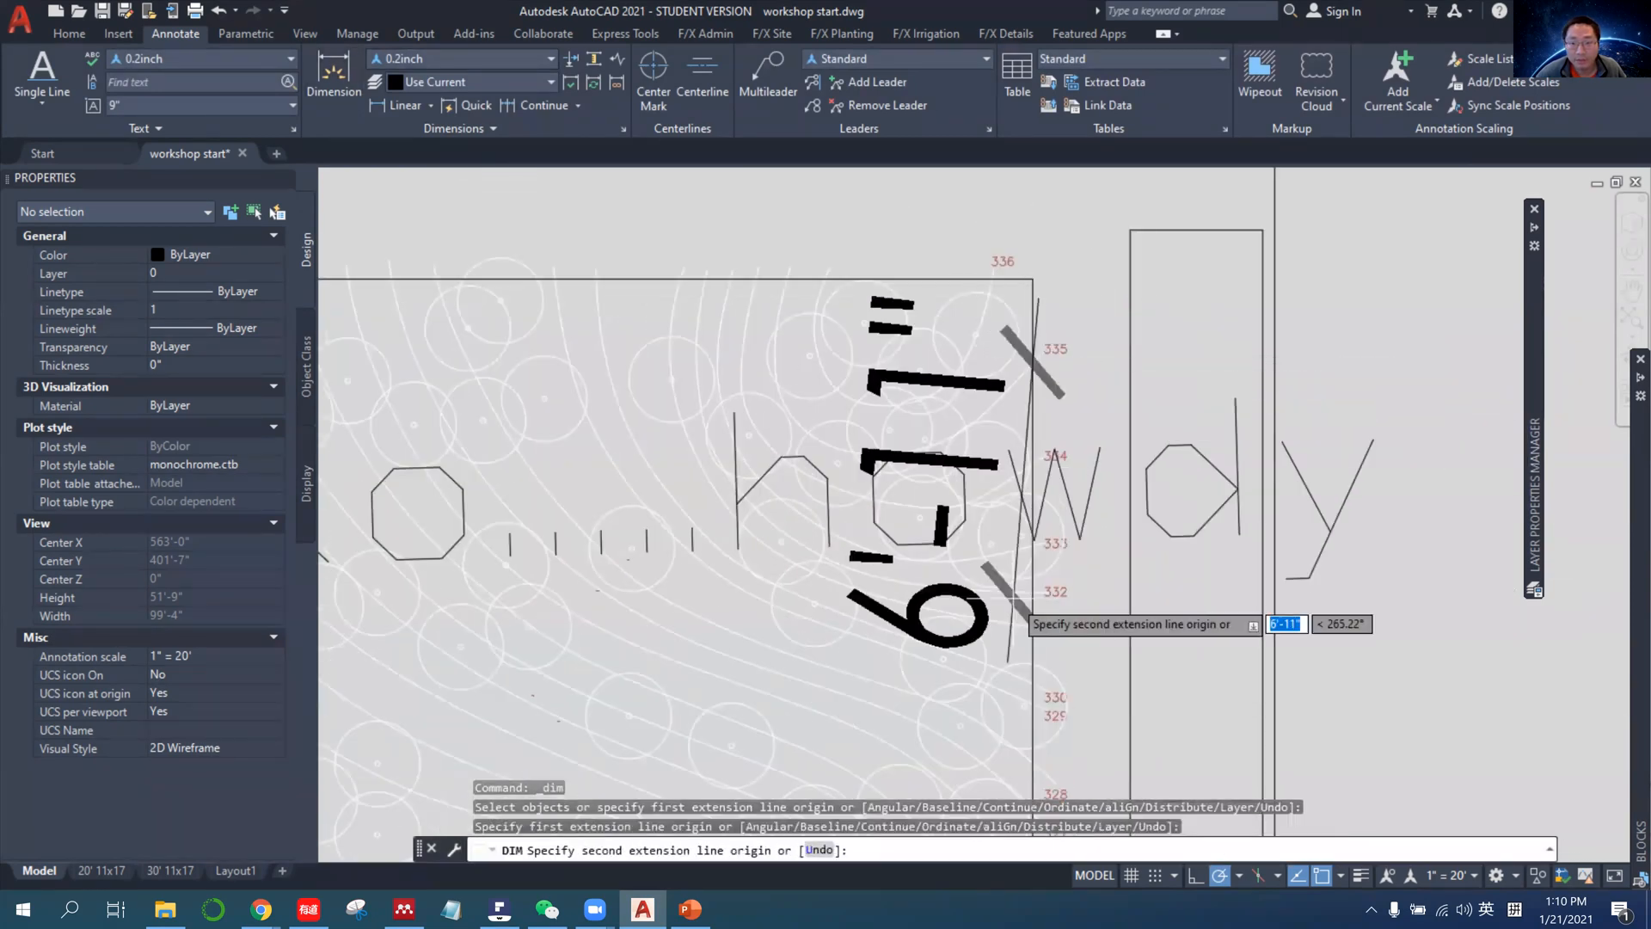
{"action": "scroll", "coordinate": [1019, 621], "scroll_direction": "down", "scroll_amount": 4}
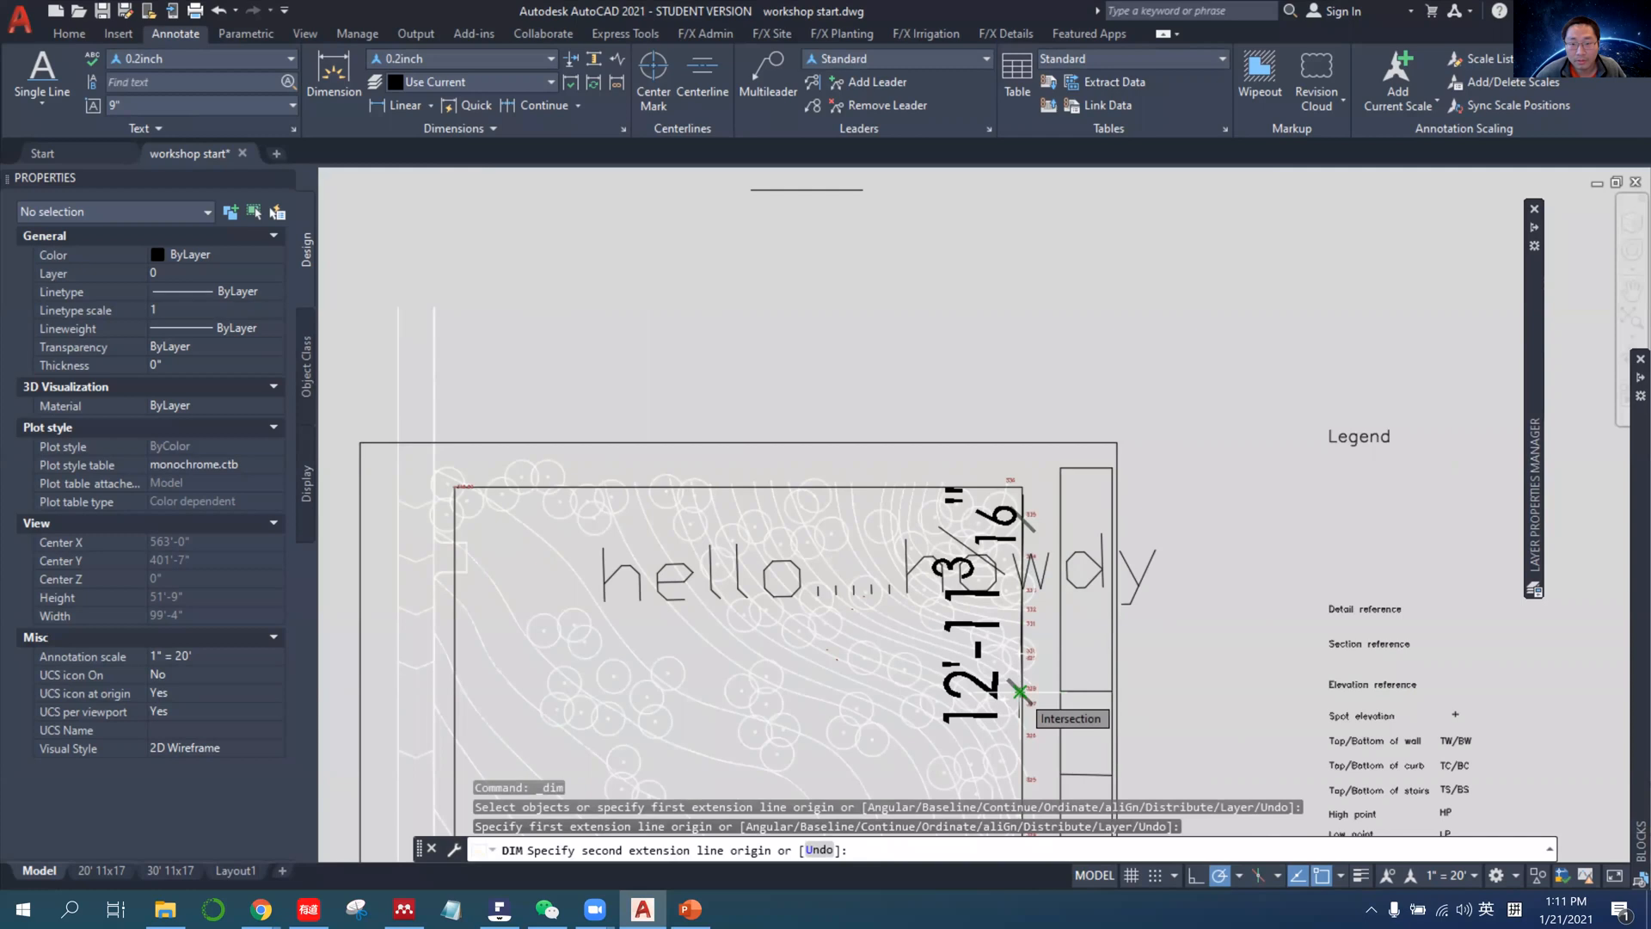
{"action": "left_click", "coordinate": [1019, 691]}
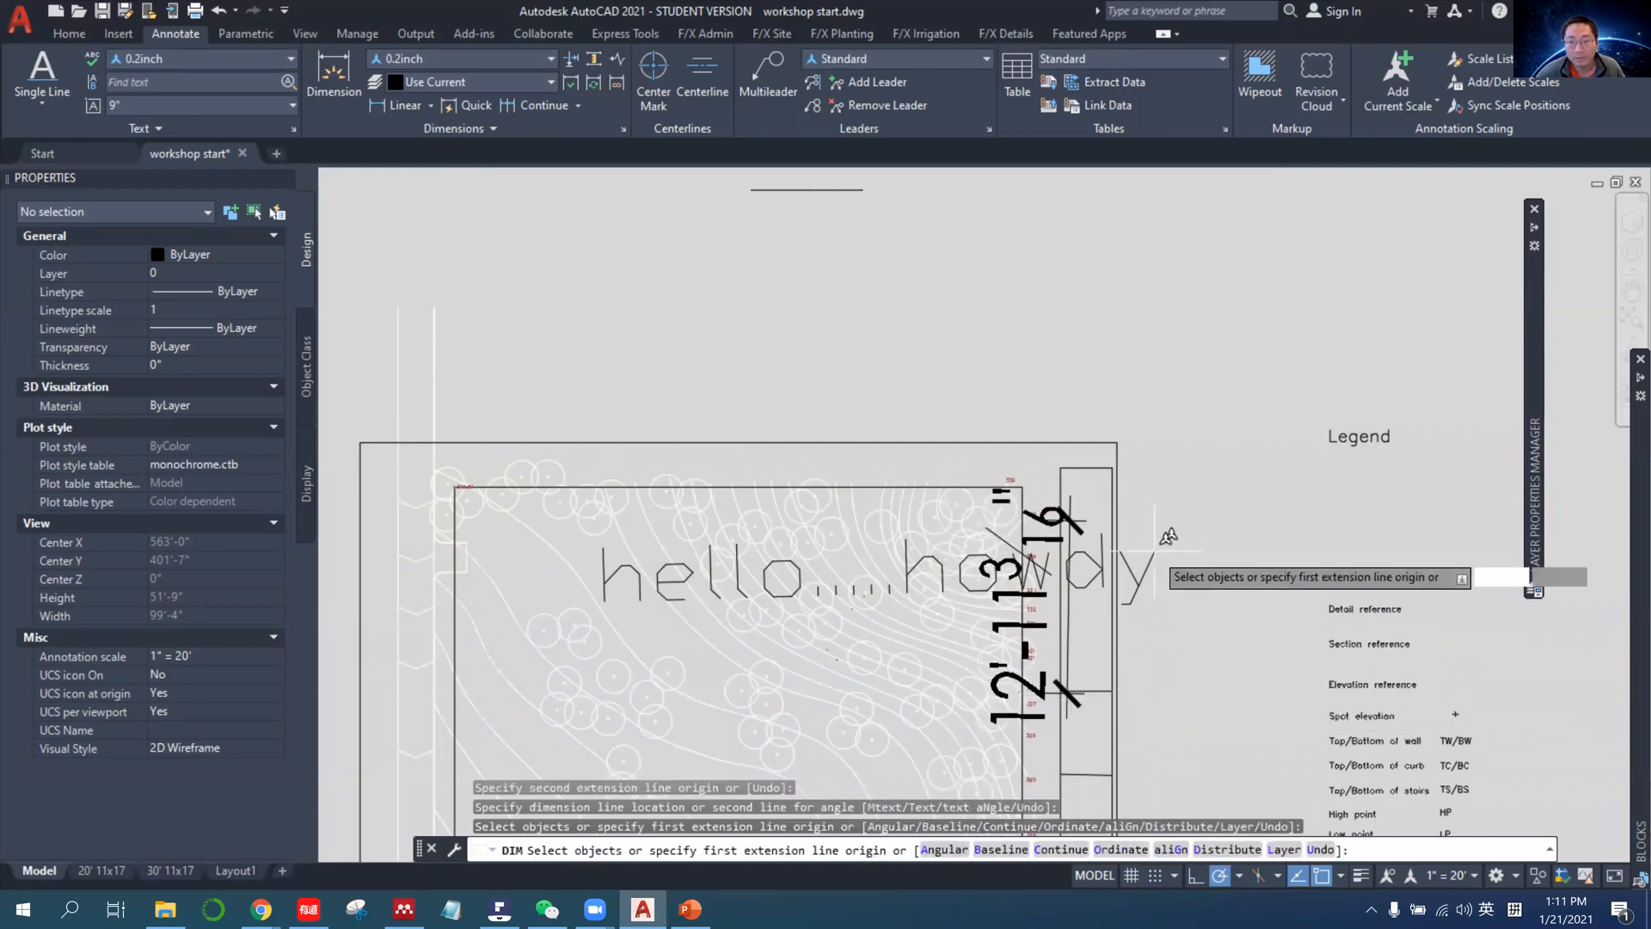
{"action": "key", "text": "Return"}
{"action": "scroll", "coordinate": [1186, 602], "scroll_direction": "up", "scroll_amount": 3}
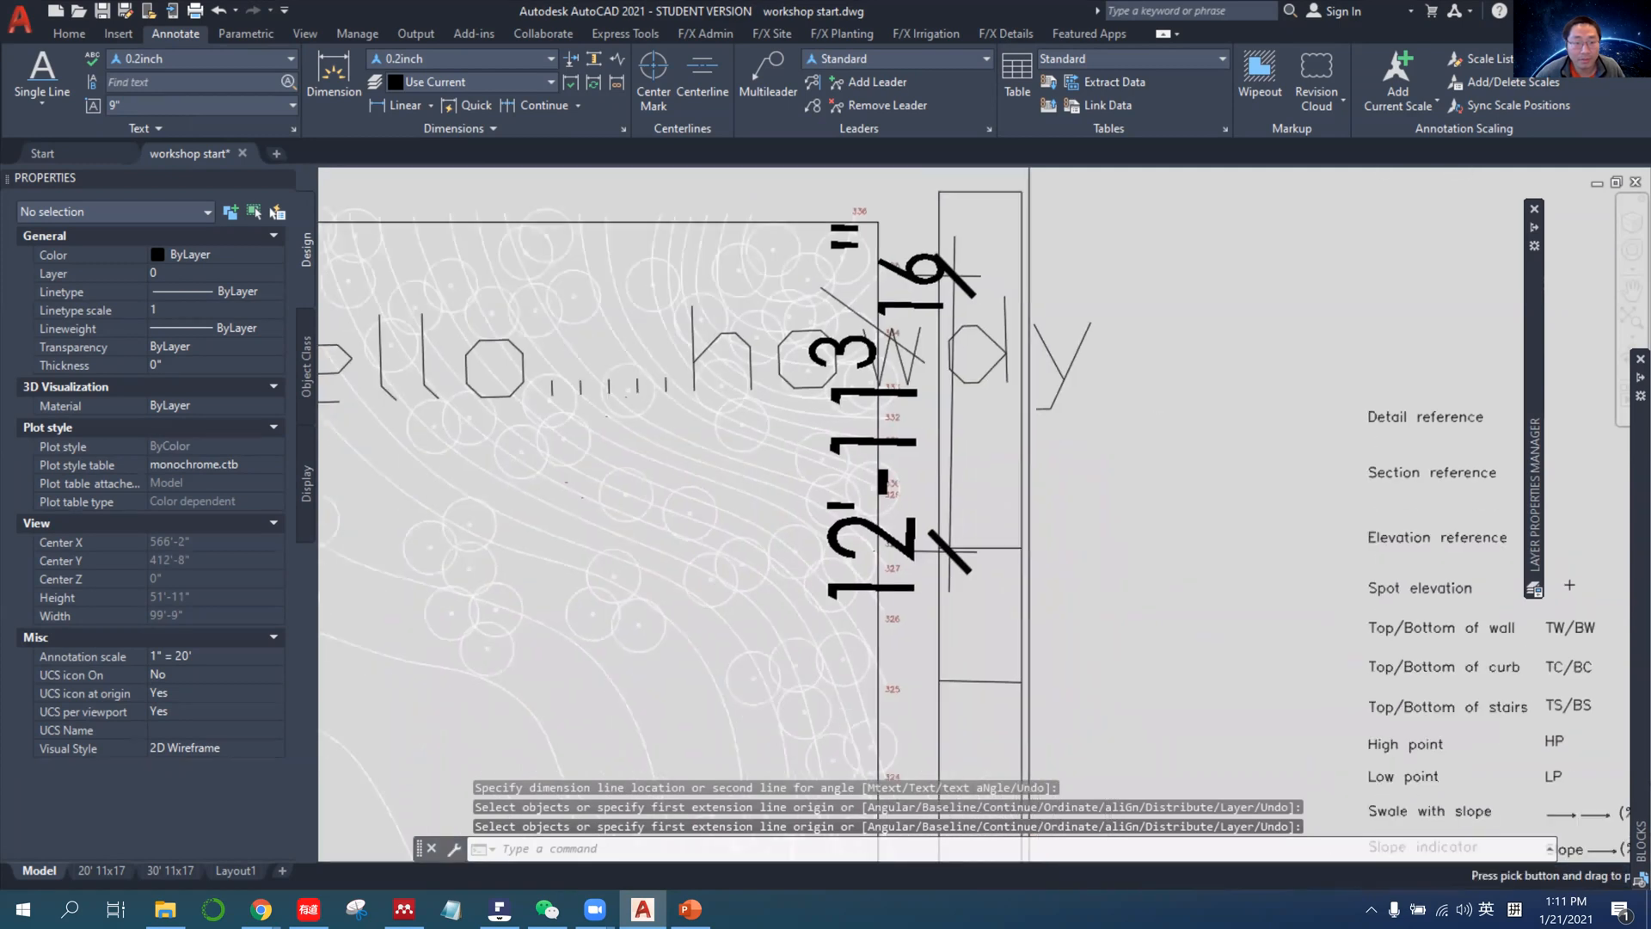
{"action": "key", "text": "Escape"}
Move the hello.....howdy text down to the lower edge of the plan, clear of the new dimension.
{"action": "left_click", "coordinate": [697, 356]}
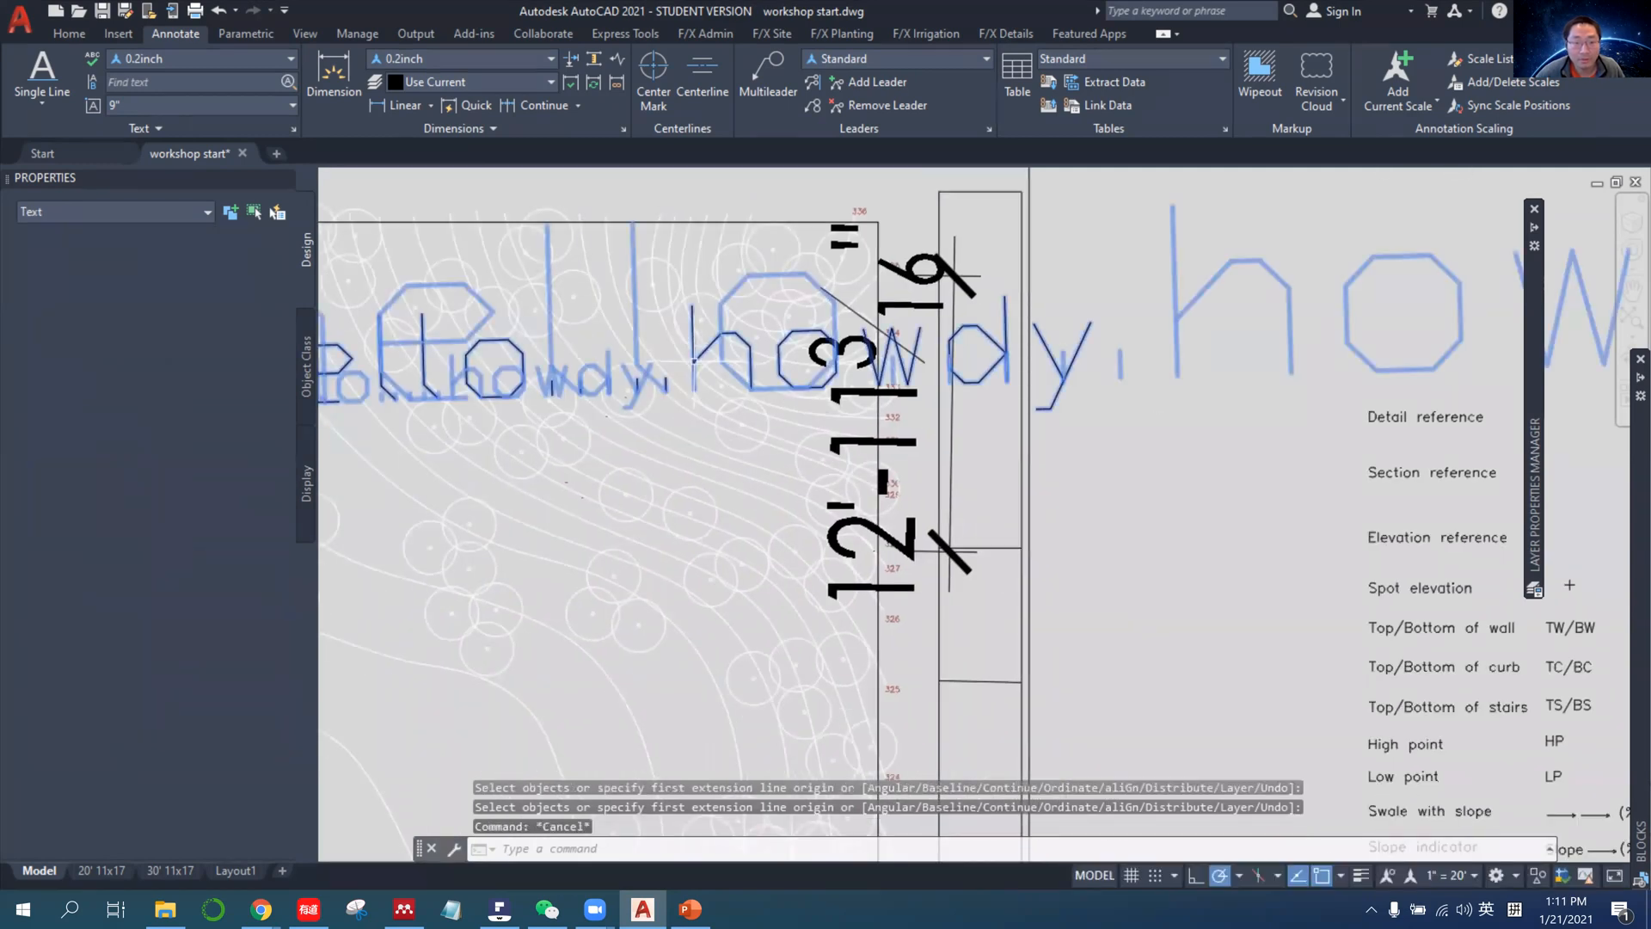
{"action": "scroll", "coordinate": [694, 360], "scroll_direction": "down", "scroll_amount": 3}
{"action": "middle_click_drag", "start_coordinate": [570, 390], "coordinate": [653, 373]}
{"action": "left_click", "coordinate": [652, 372]}
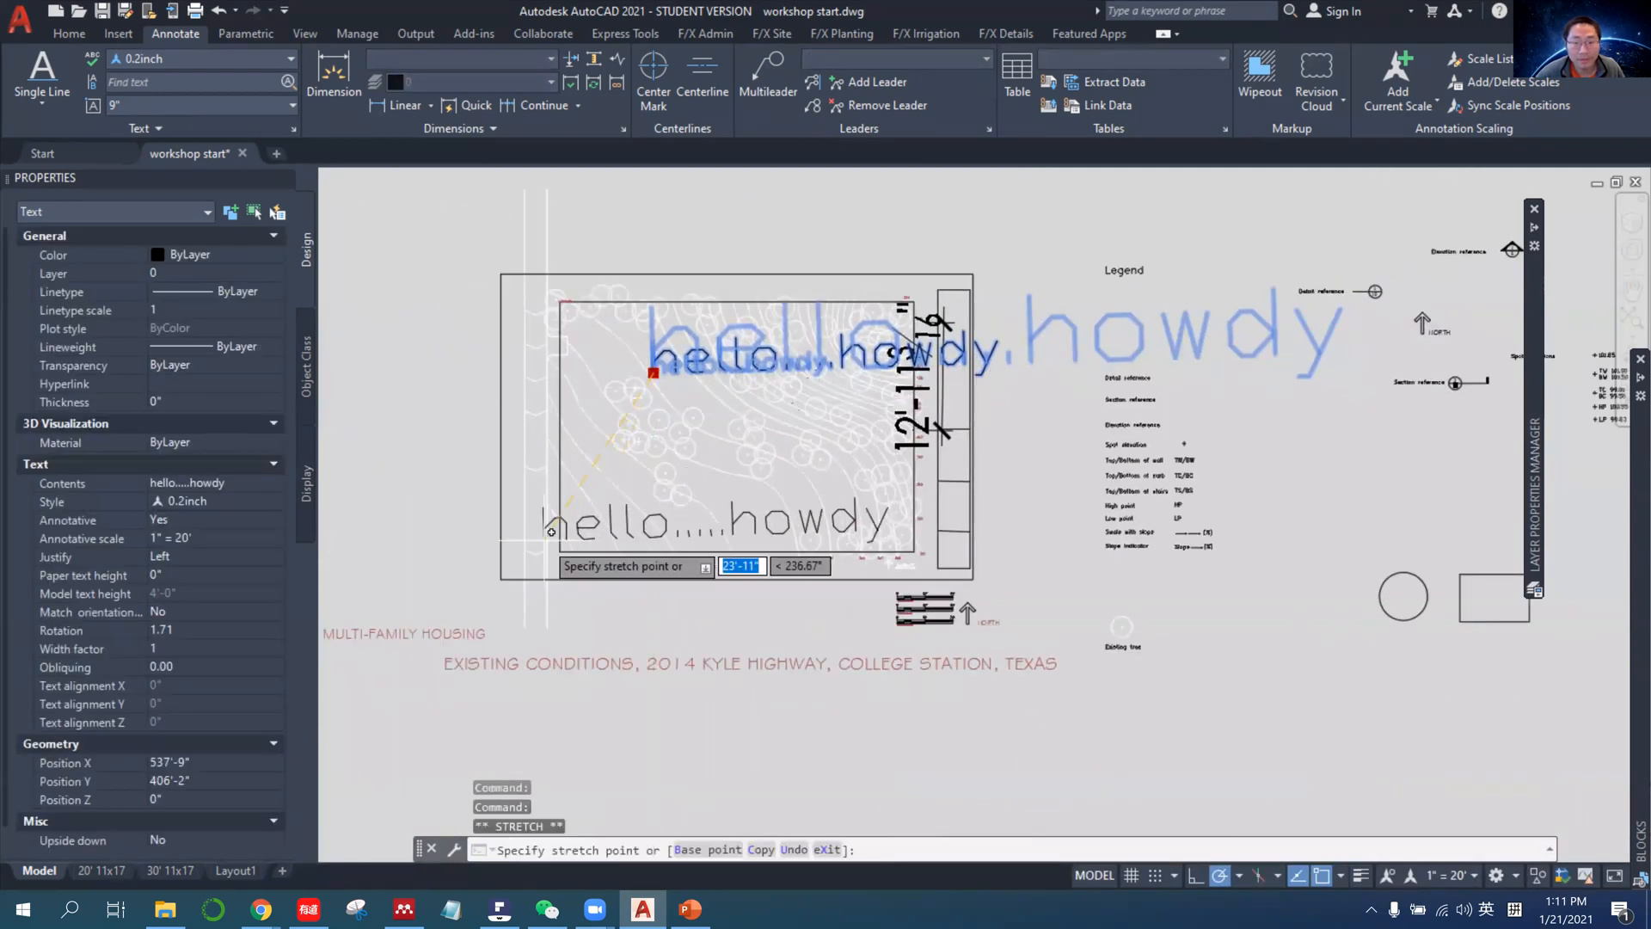
{"action": "key", "text": "Escape"}
Check the new dimension in the viewports of the 30' 11x17 layout and return to model space.
{"action": "scroll", "coordinate": [929, 378], "scroll_direction": "up", "scroll_amount": 6}
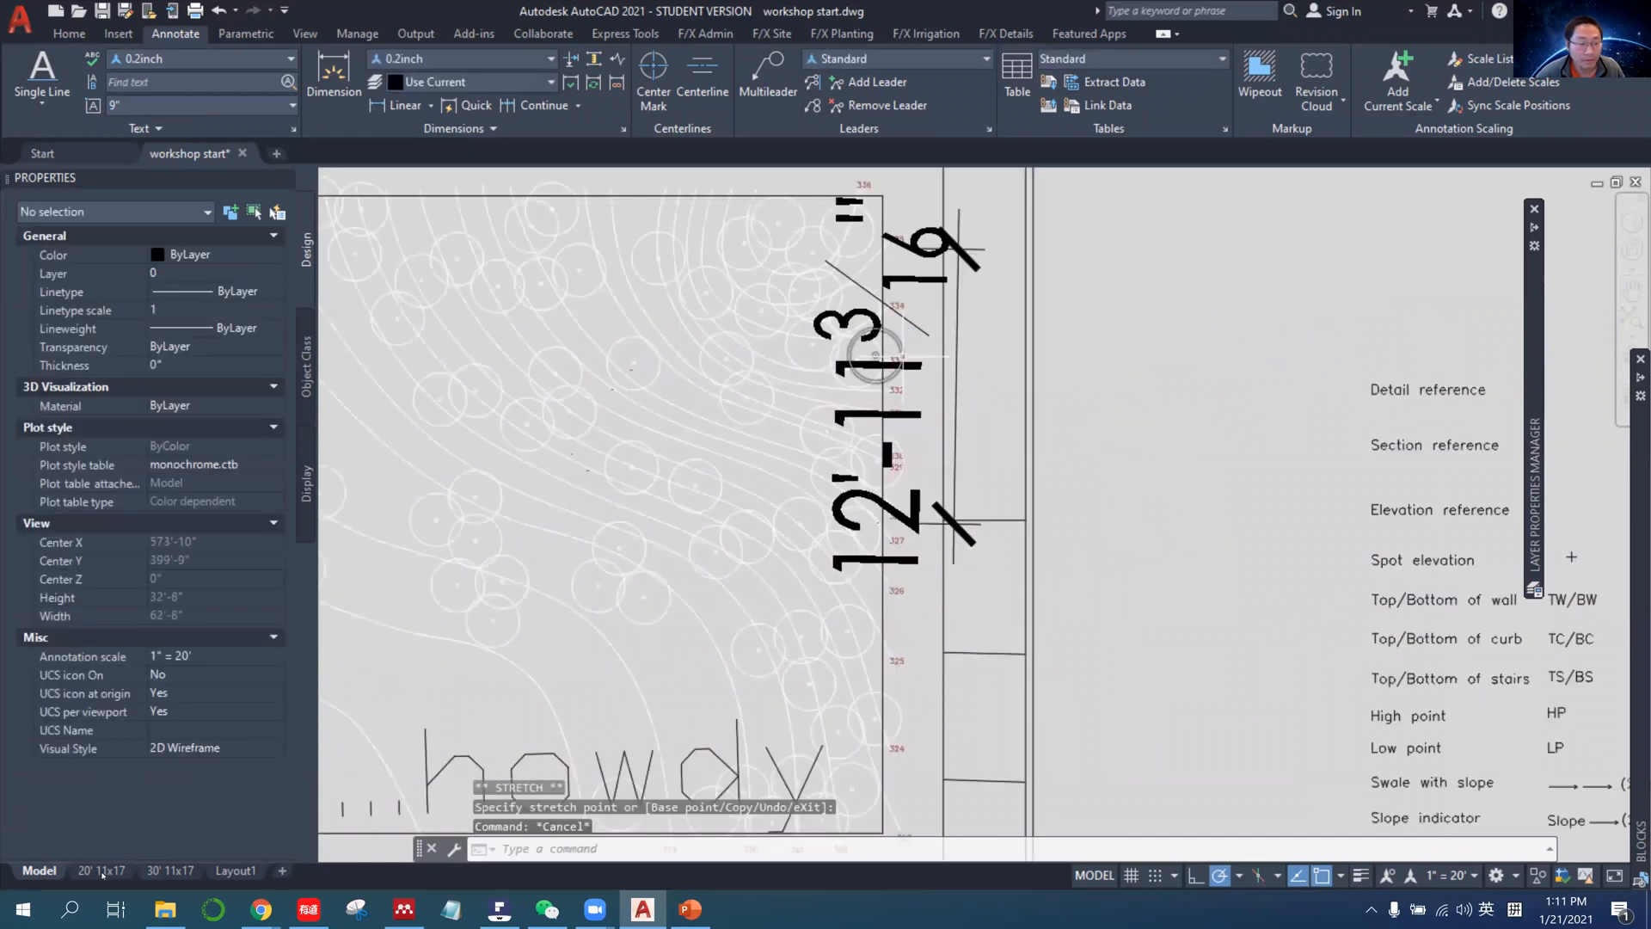
{"action": "left_click", "coordinate": [171, 870]}
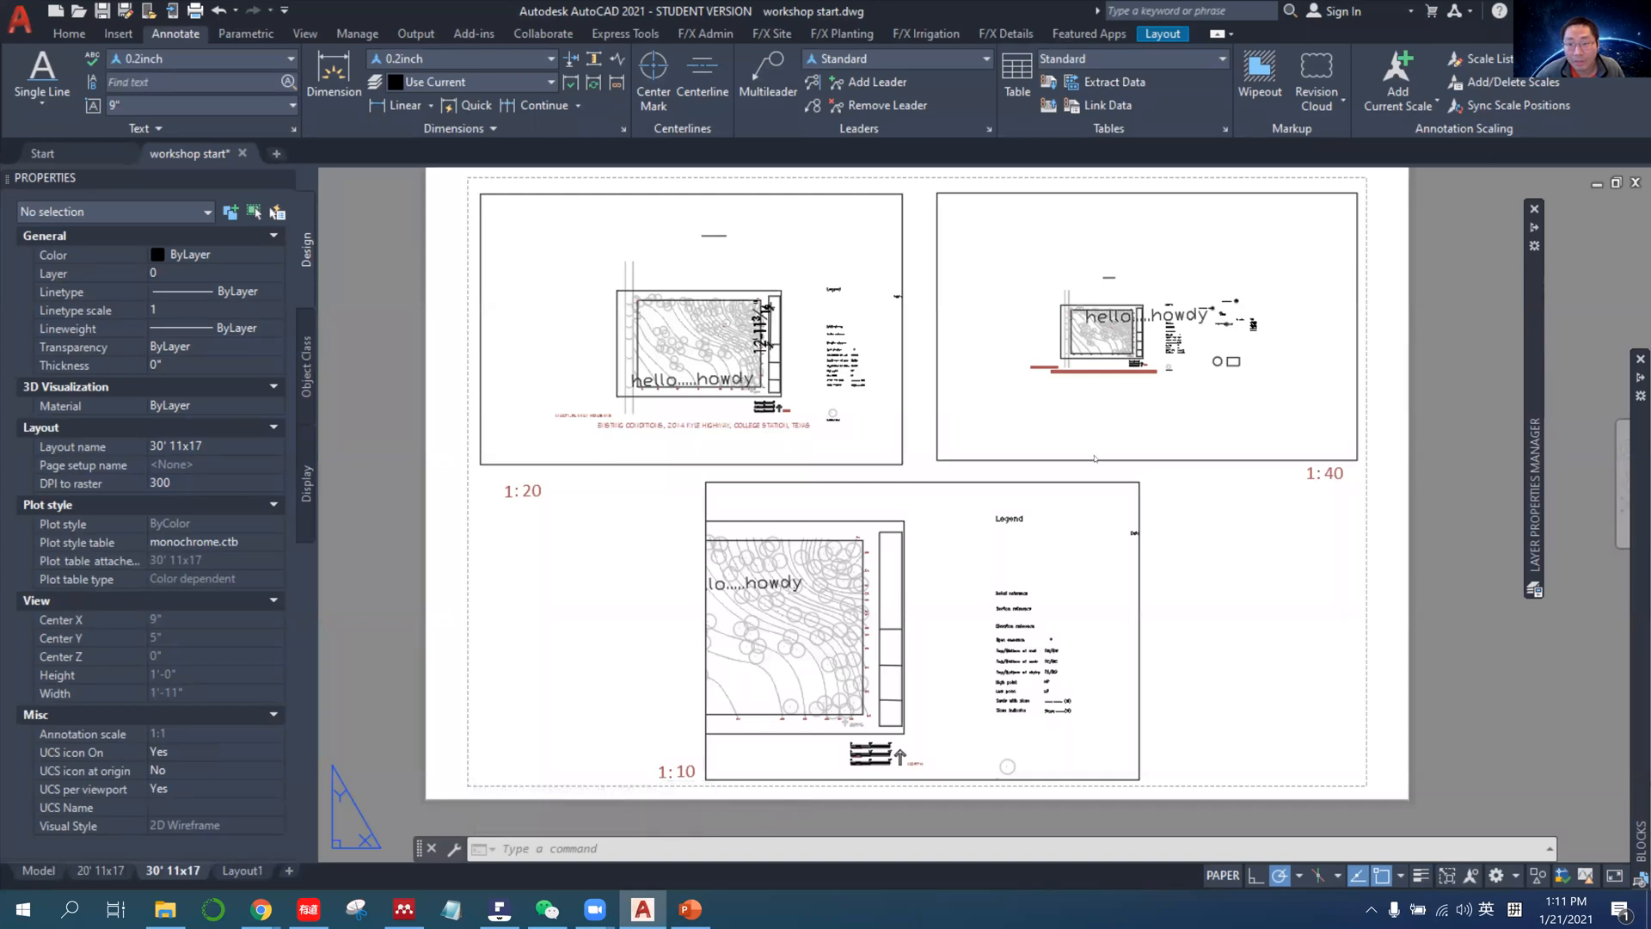
{"action": "left_click", "coordinate": [39, 870]}
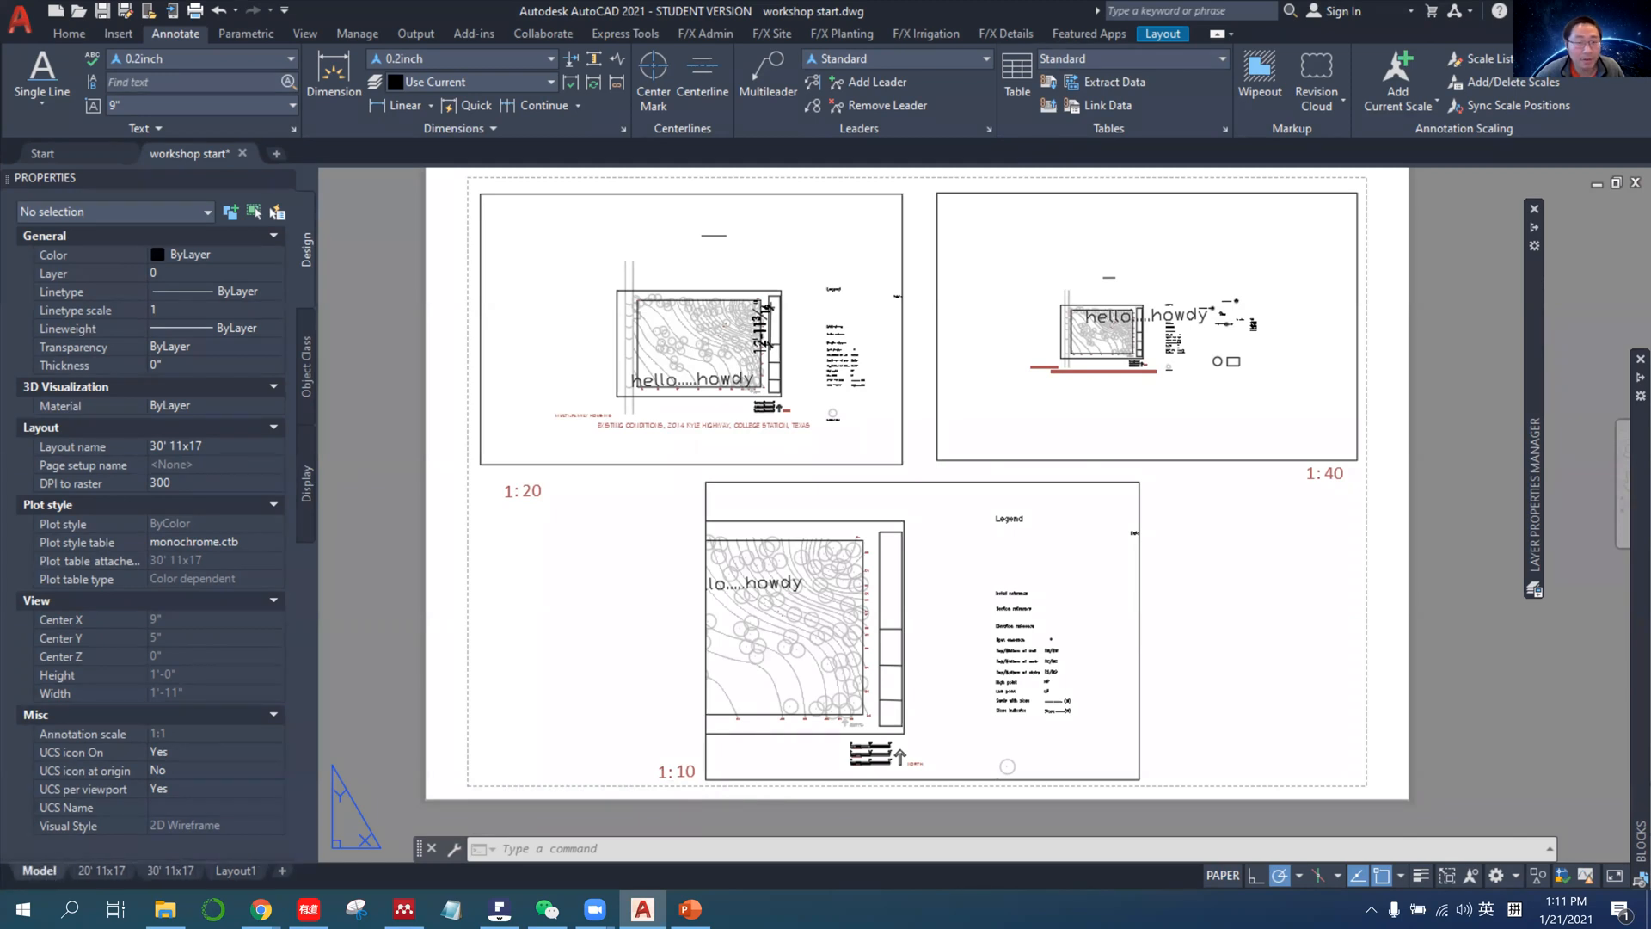
Add the 1" = 30' and 1"=10' annotation scales to the aligned dimension and check it in the 30' 11x17 layout.
{"action": "left_click", "coordinate": [912, 419]}
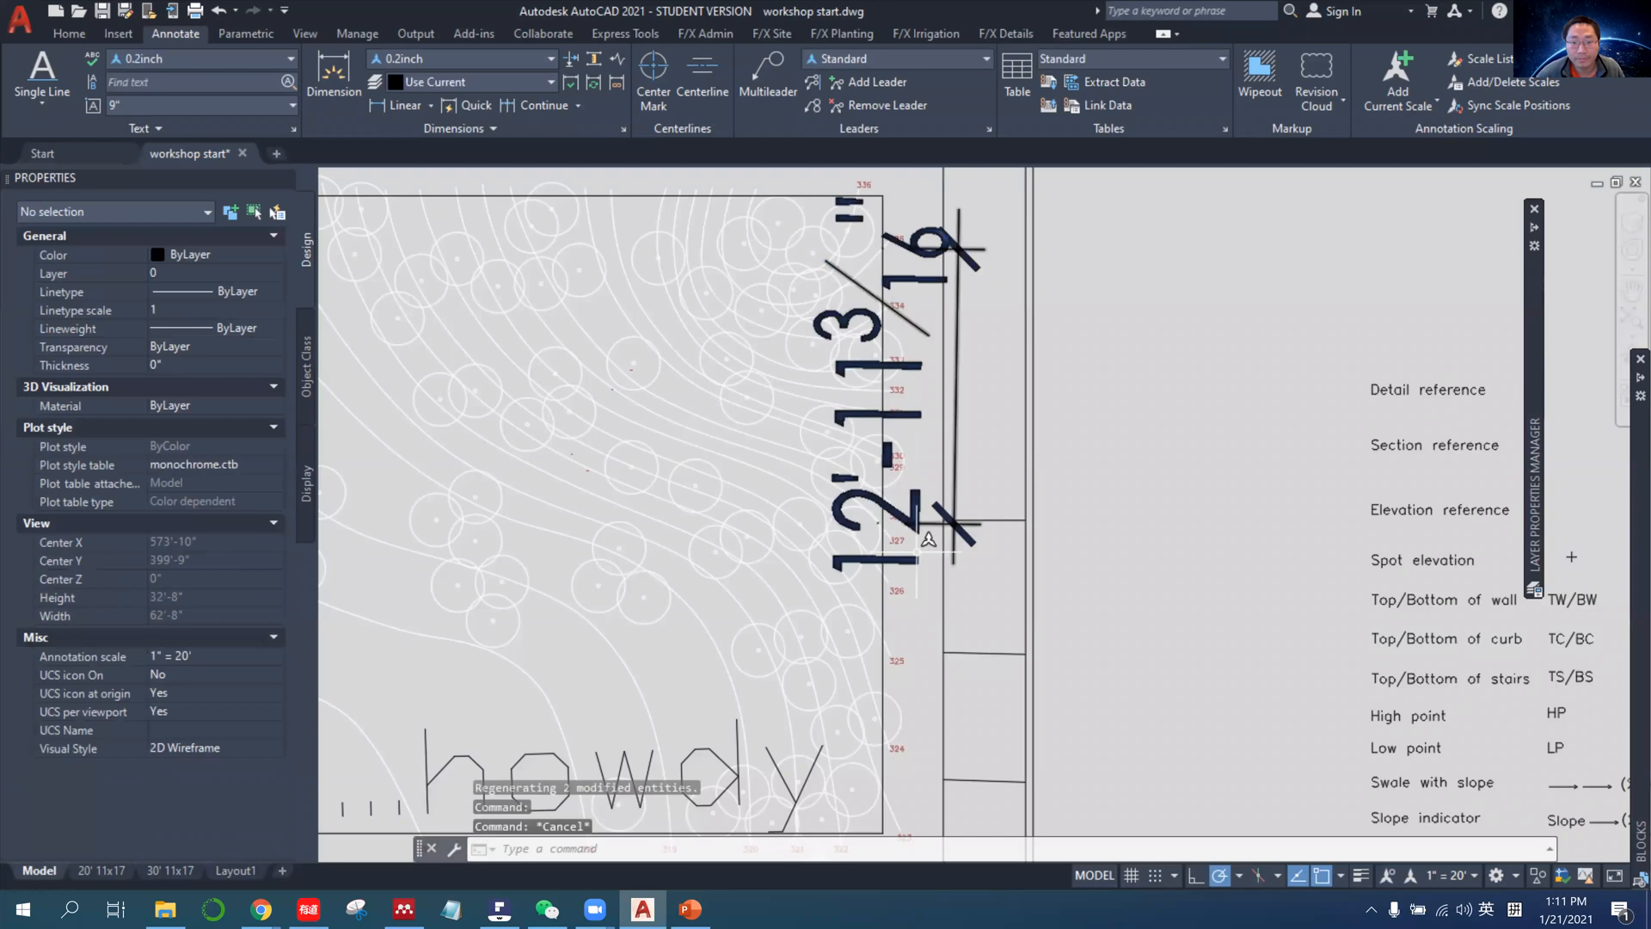
{"action": "key", "text": "Escape"}
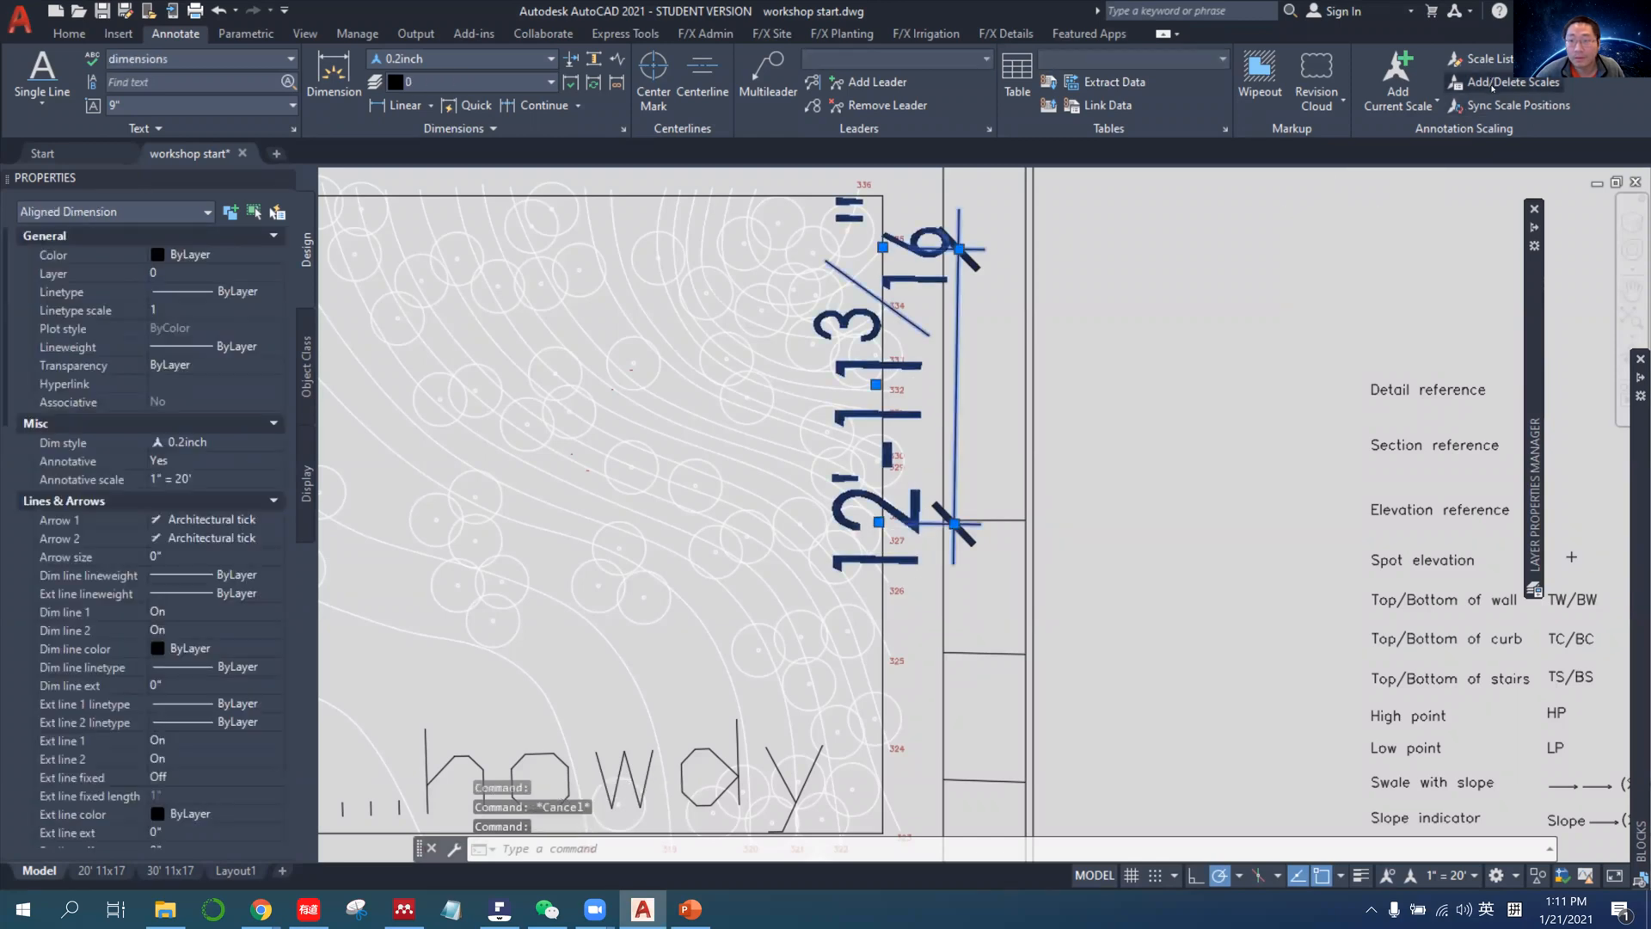
{"action": "left_click", "coordinate": [1502, 83]}
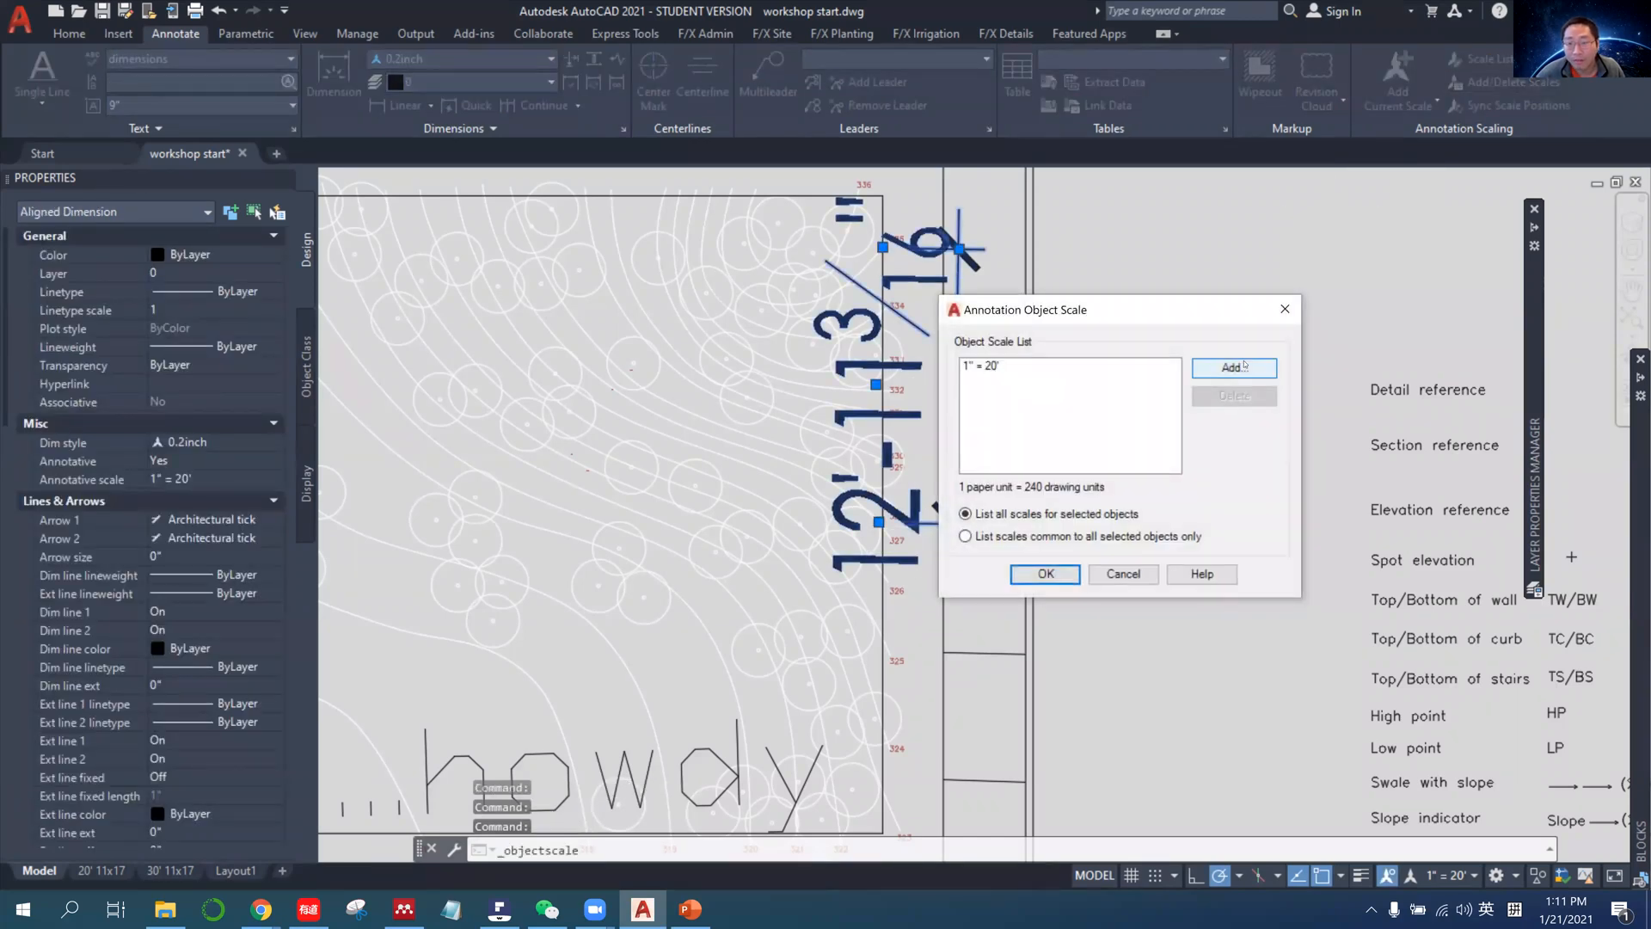
{"action": "left_click", "coordinate": [1243, 364]}
{"action": "left_click", "coordinate": [1410, 97]}
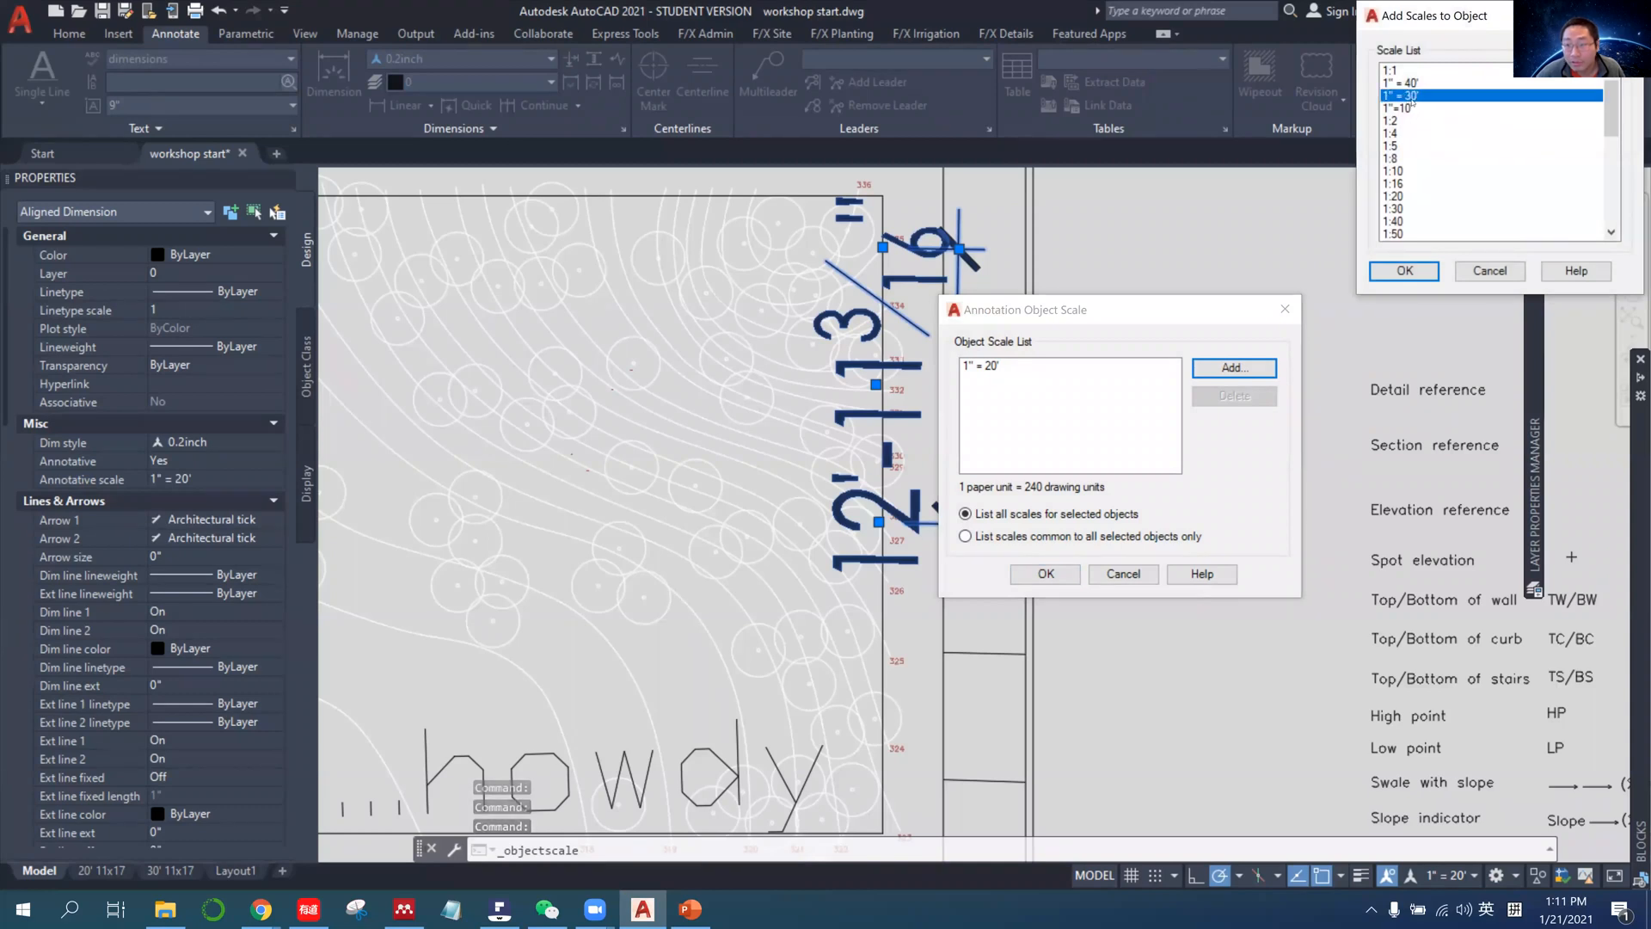
{"action": "left_click", "coordinate": [1415, 110], "text": "ctrl"}
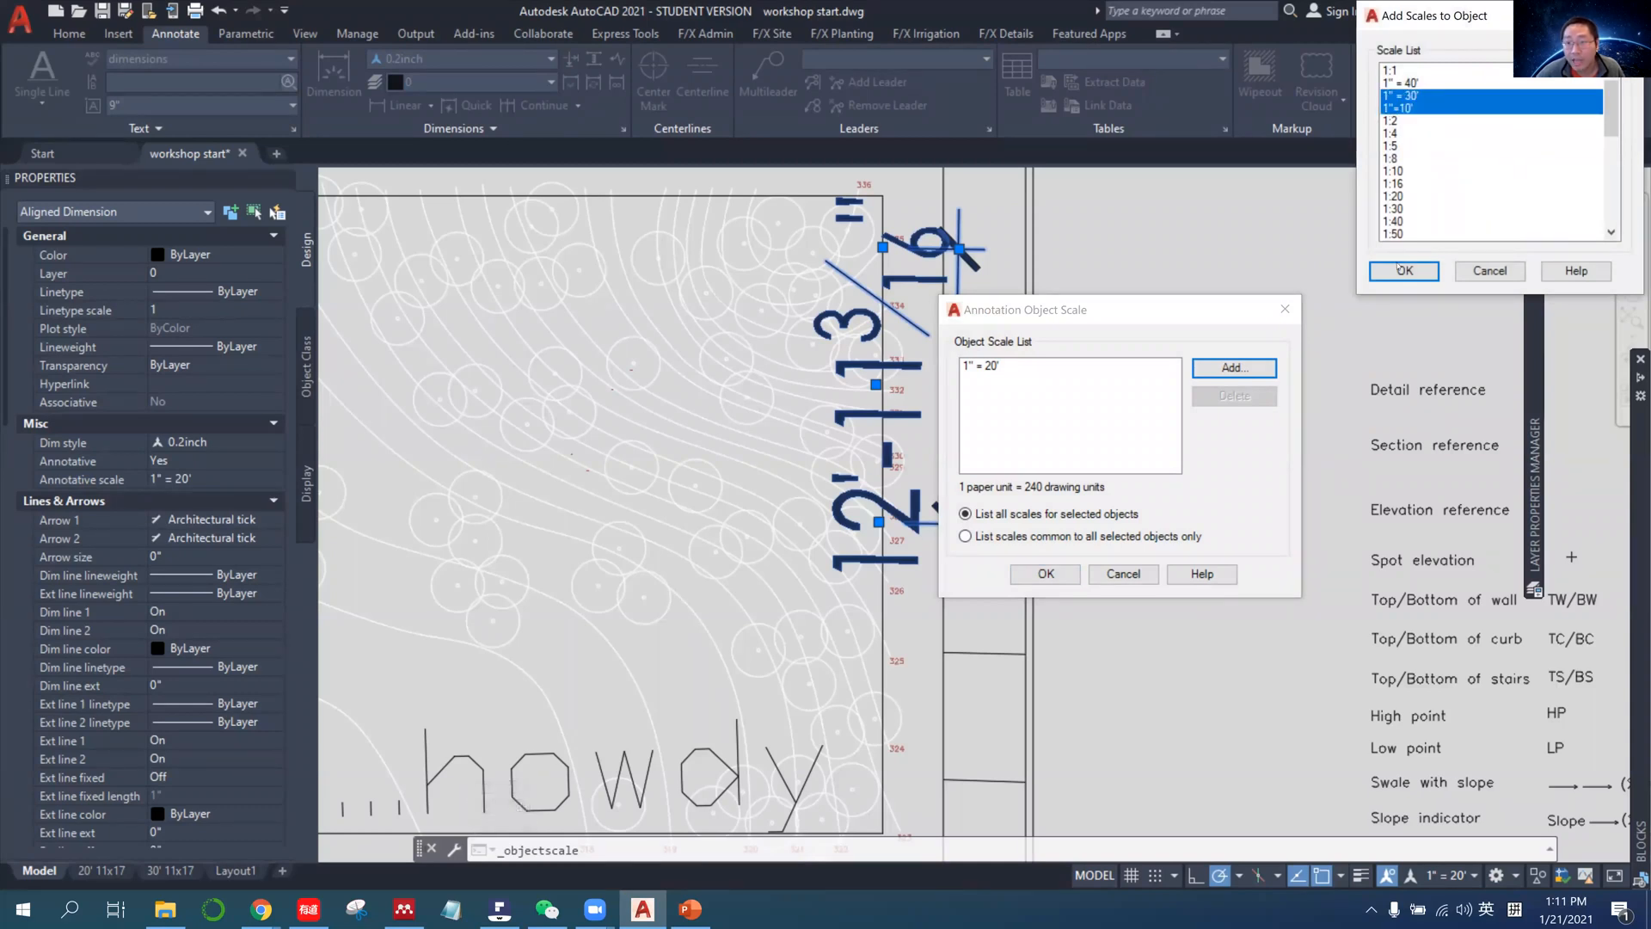
{"action": "left_click", "coordinate": [1404, 271]}
{"action": "left_click", "coordinate": [1044, 574]}
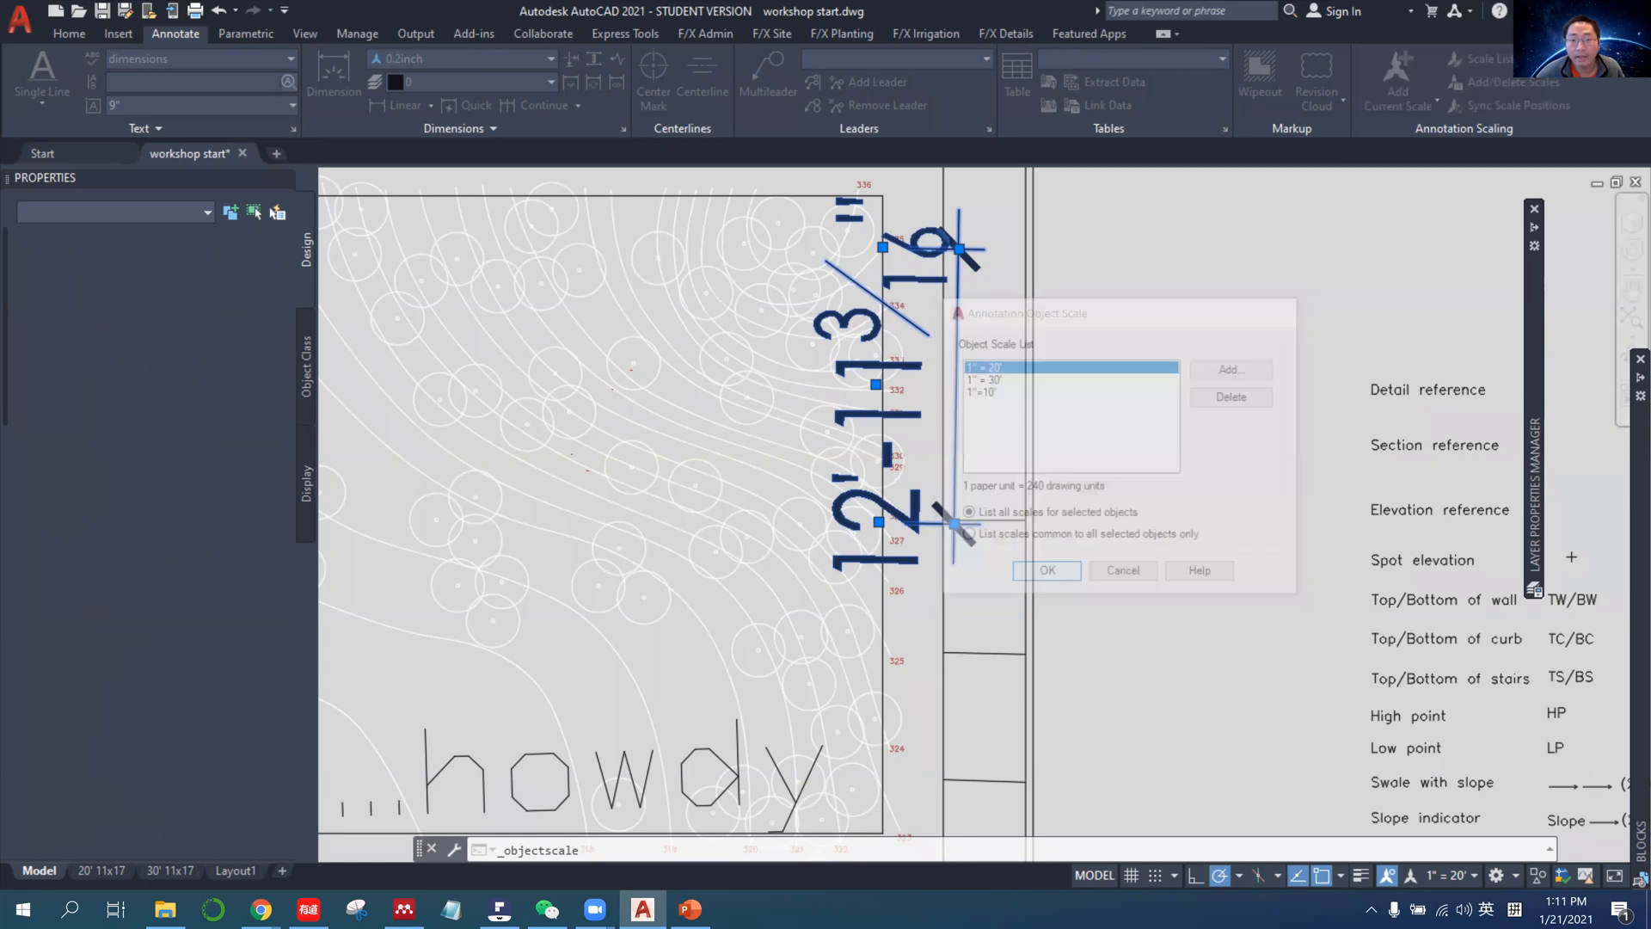
{"action": "key", "text": "Escape"}
{"action": "left_click", "coordinate": [169, 870]}
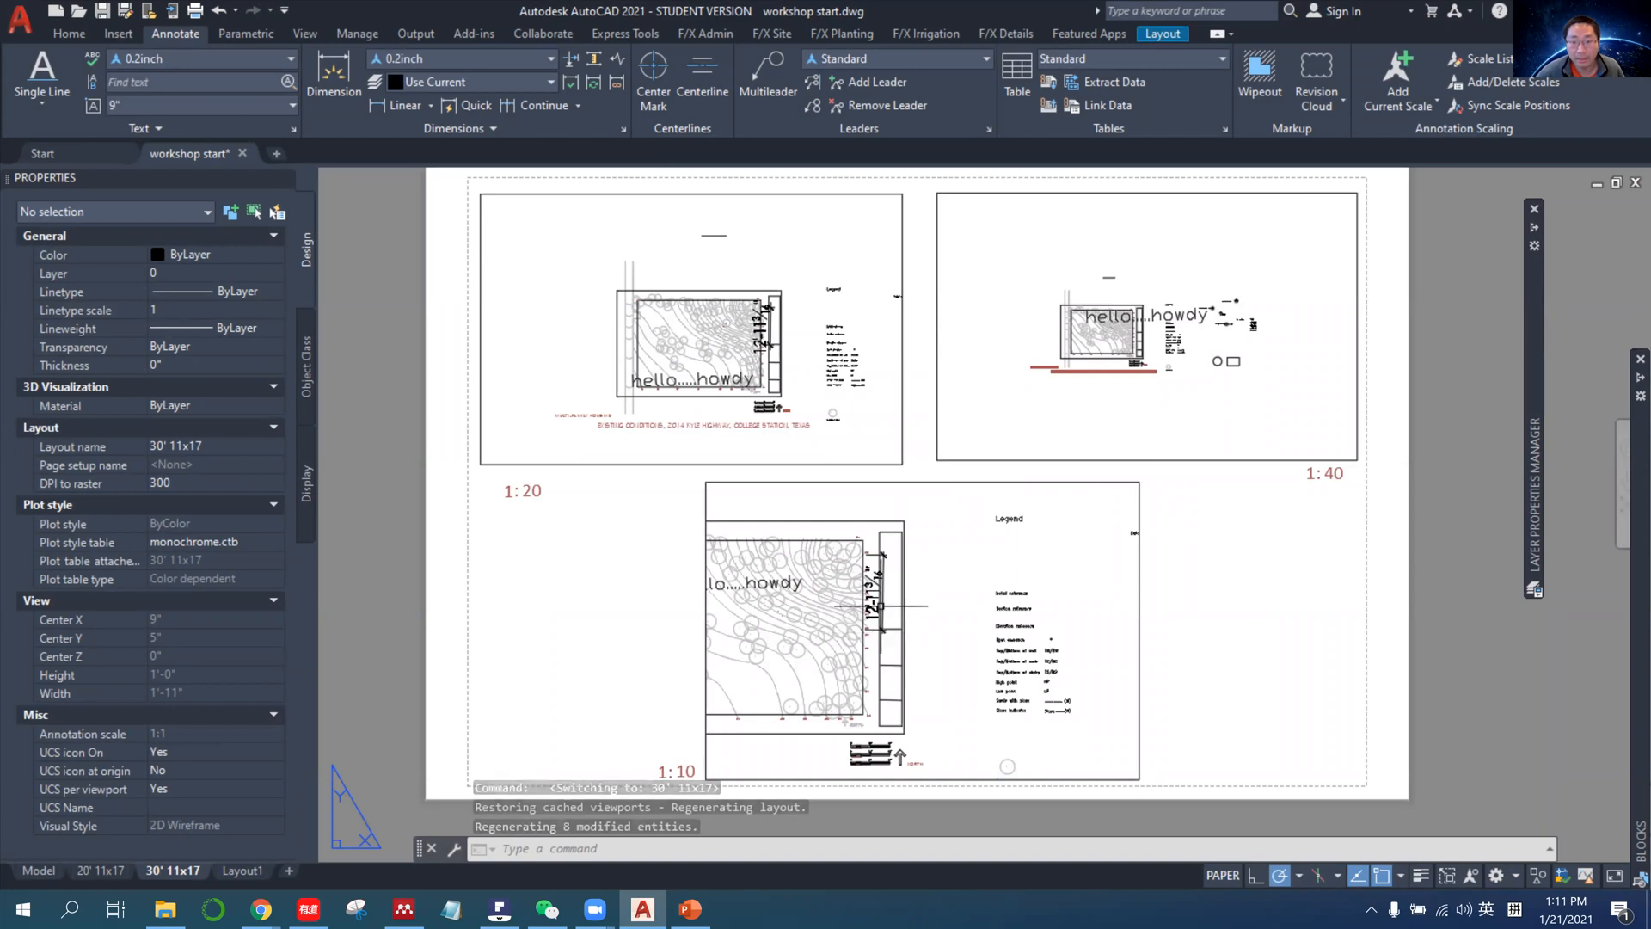
Replace the 1" = 30' annotation scale with 1" = 40' on the aligned dimension in model space.
{"action": "left_click", "coordinate": [38, 870]}
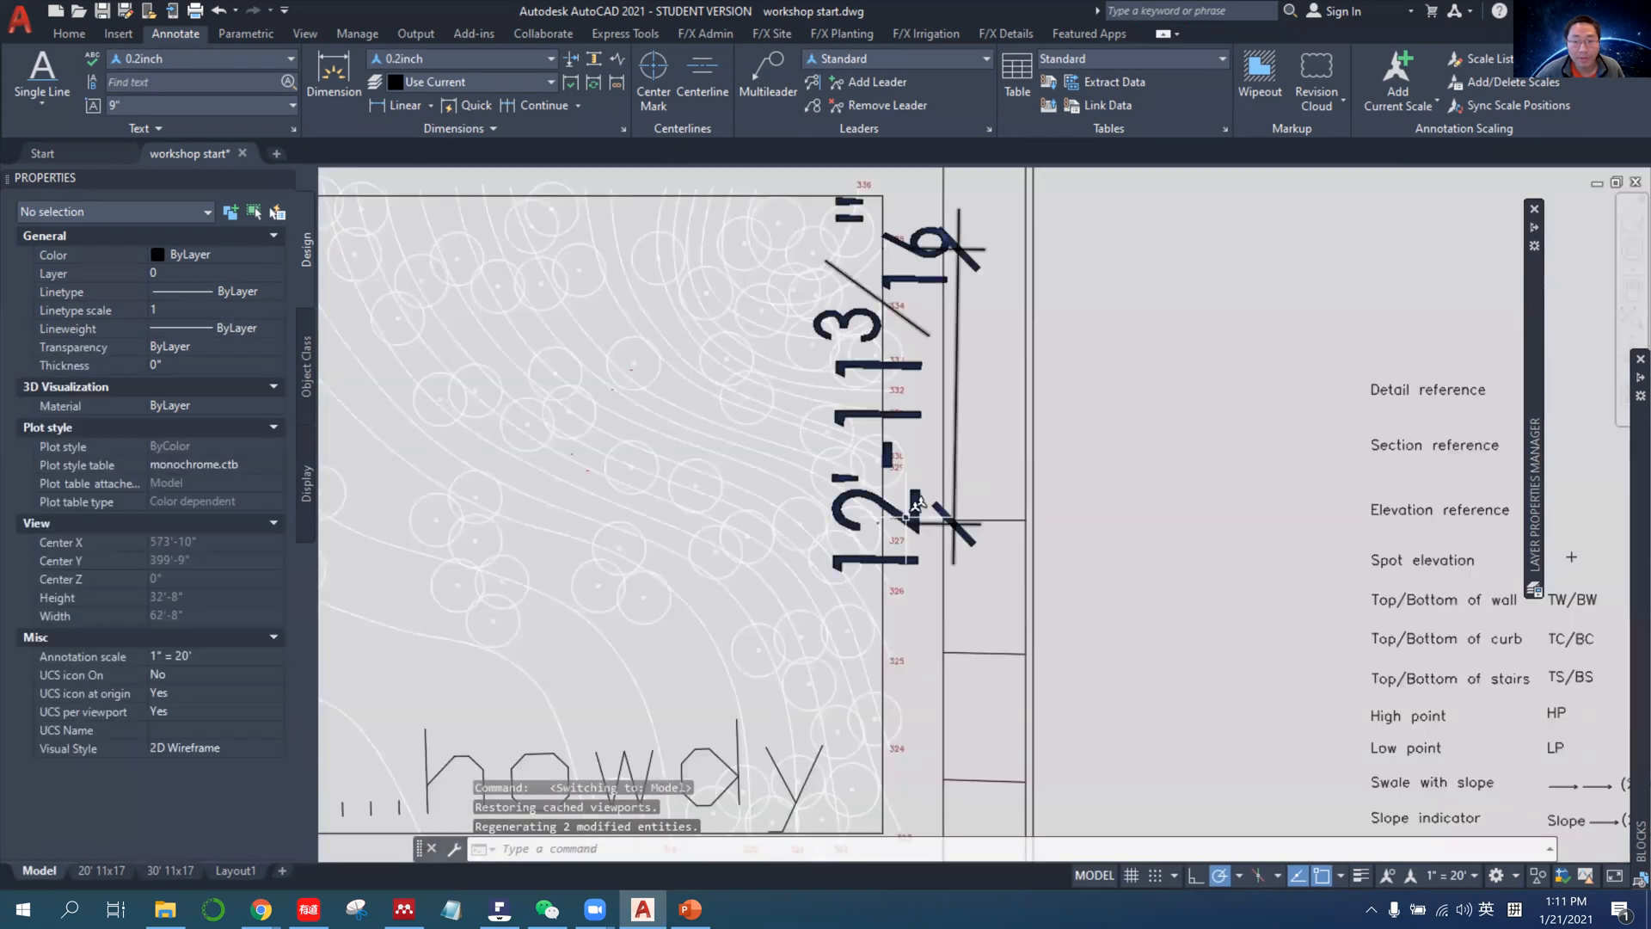
{"action": "left_click", "coordinate": [914, 506]}
{"action": "left_click", "coordinate": [1510, 82]}
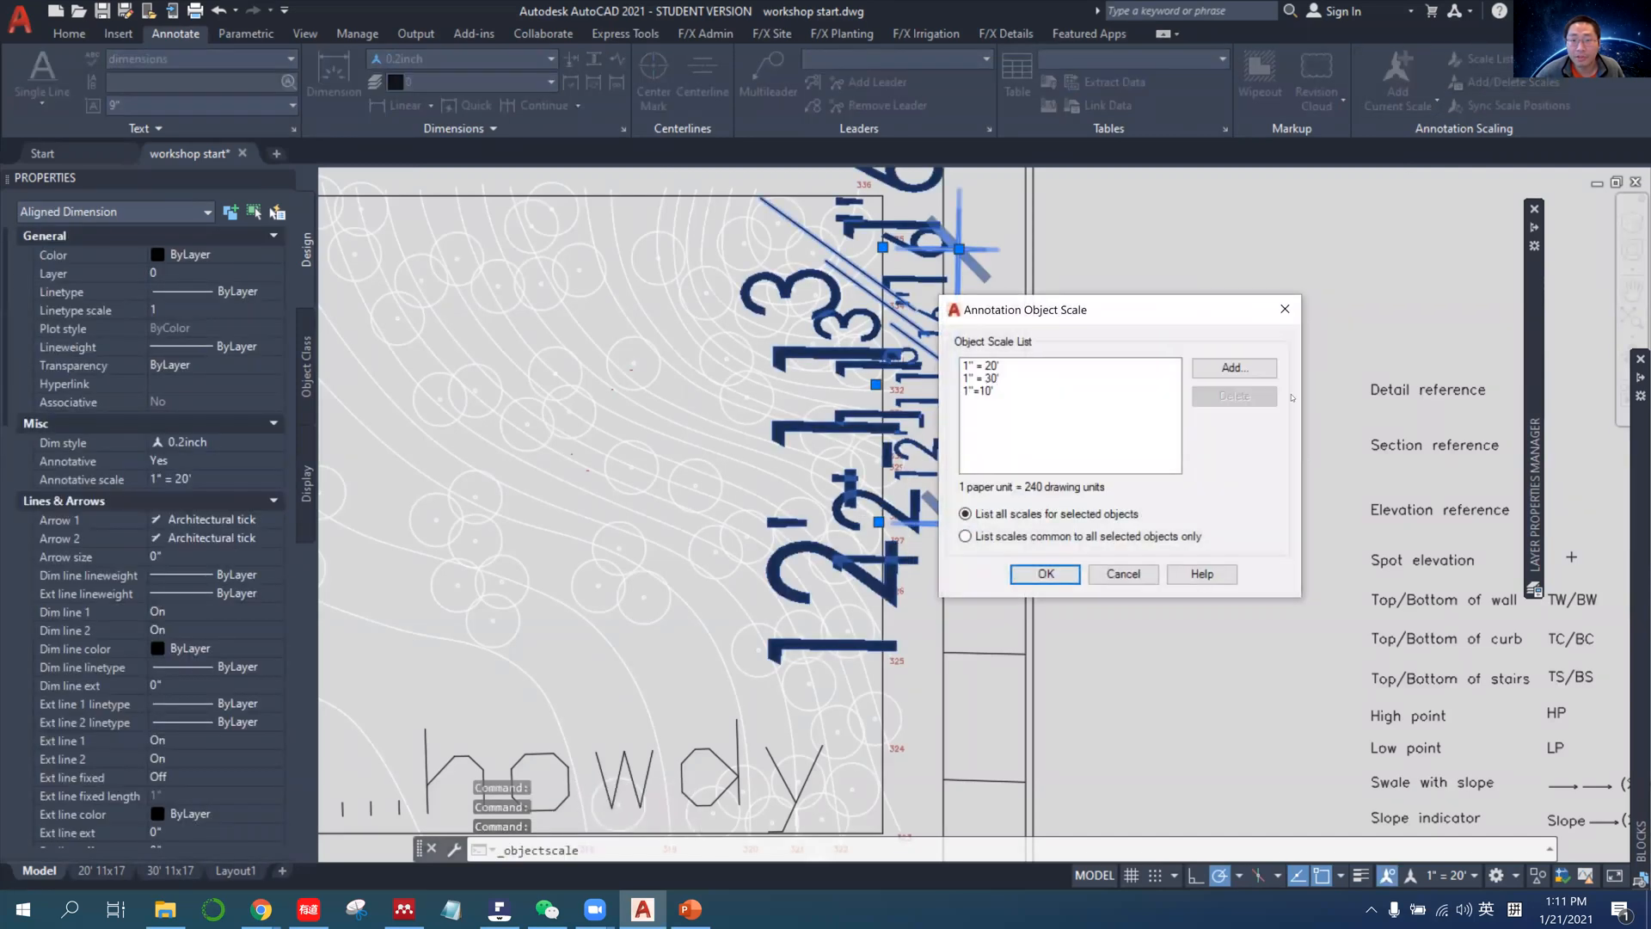
{"action": "left_click", "coordinate": [980, 377]}
{"action": "left_click", "coordinate": [1234, 396]}
{"action": "left_click", "coordinate": [1234, 367]}
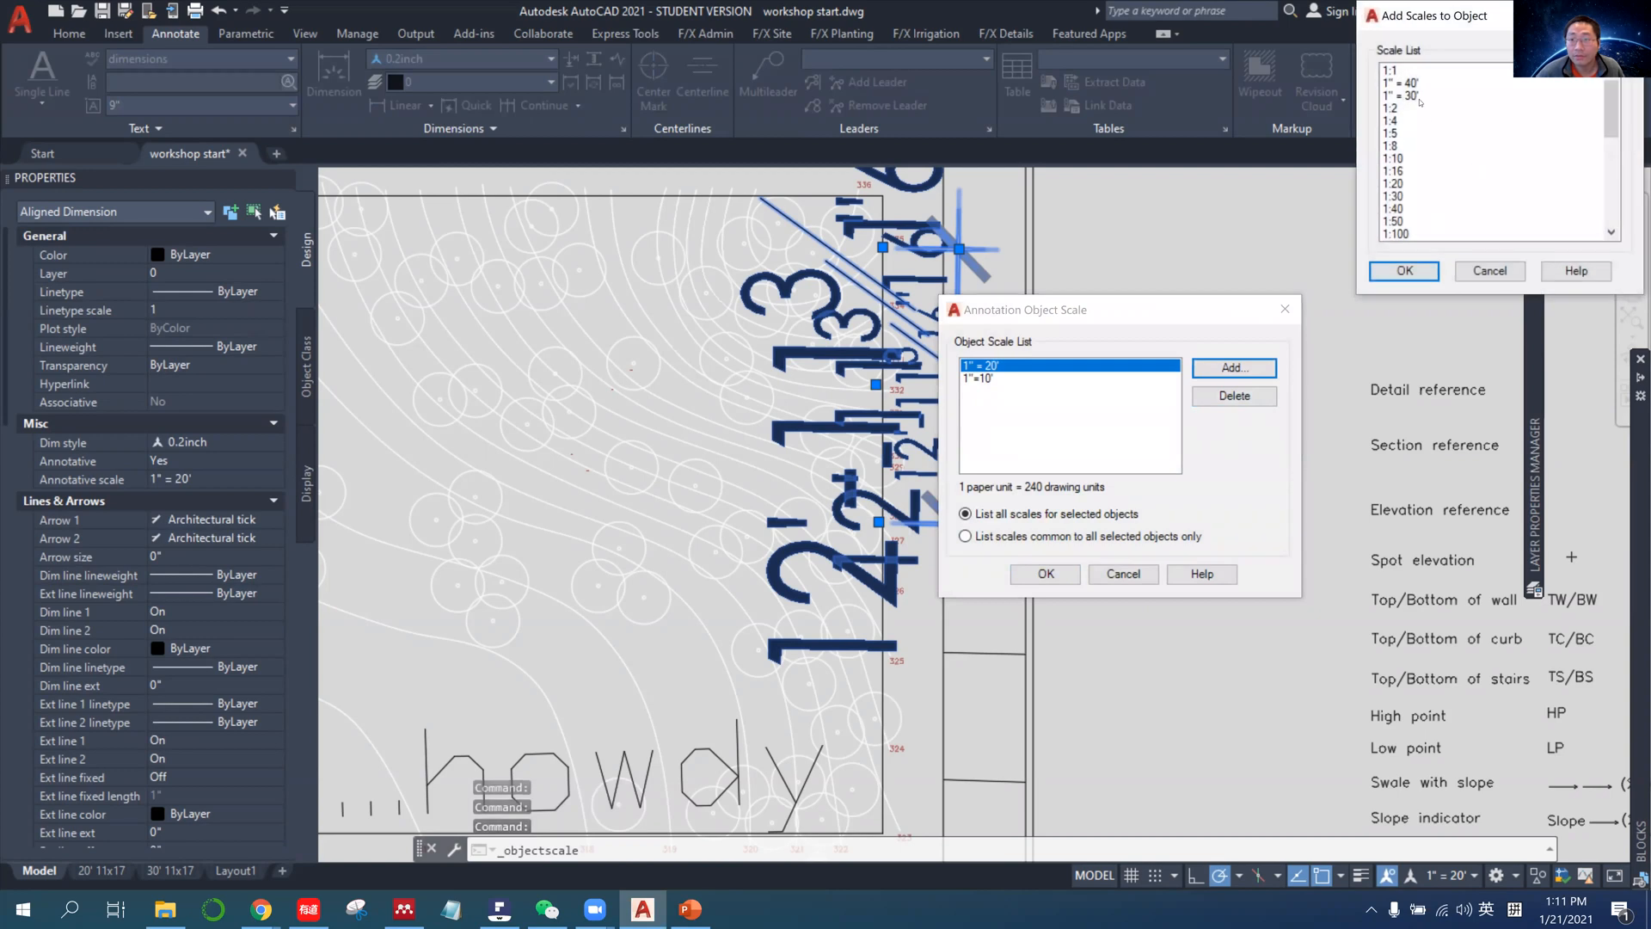
{"action": "left_click", "coordinate": [1396, 272]}
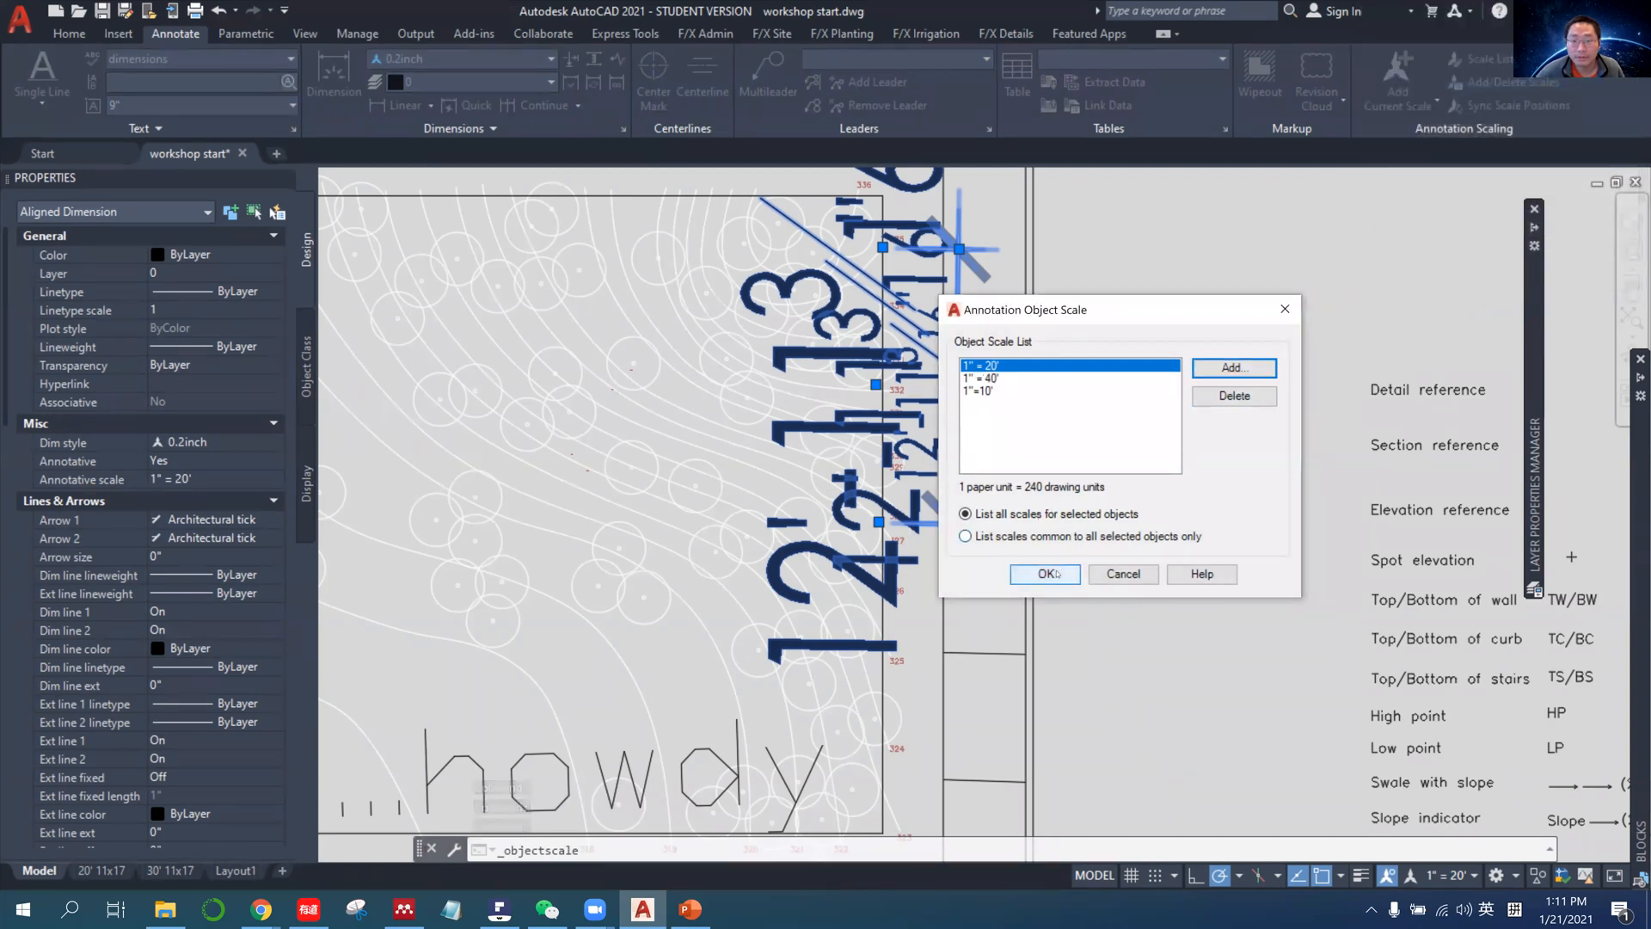
{"action": "left_click", "coordinate": [1045, 574]}
Compare the dimension's size across the 1:20, 1:40 and 1:10 viewports of the 30' 11x17 layout.
{"action": "left_click", "coordinate": [172, 871]}
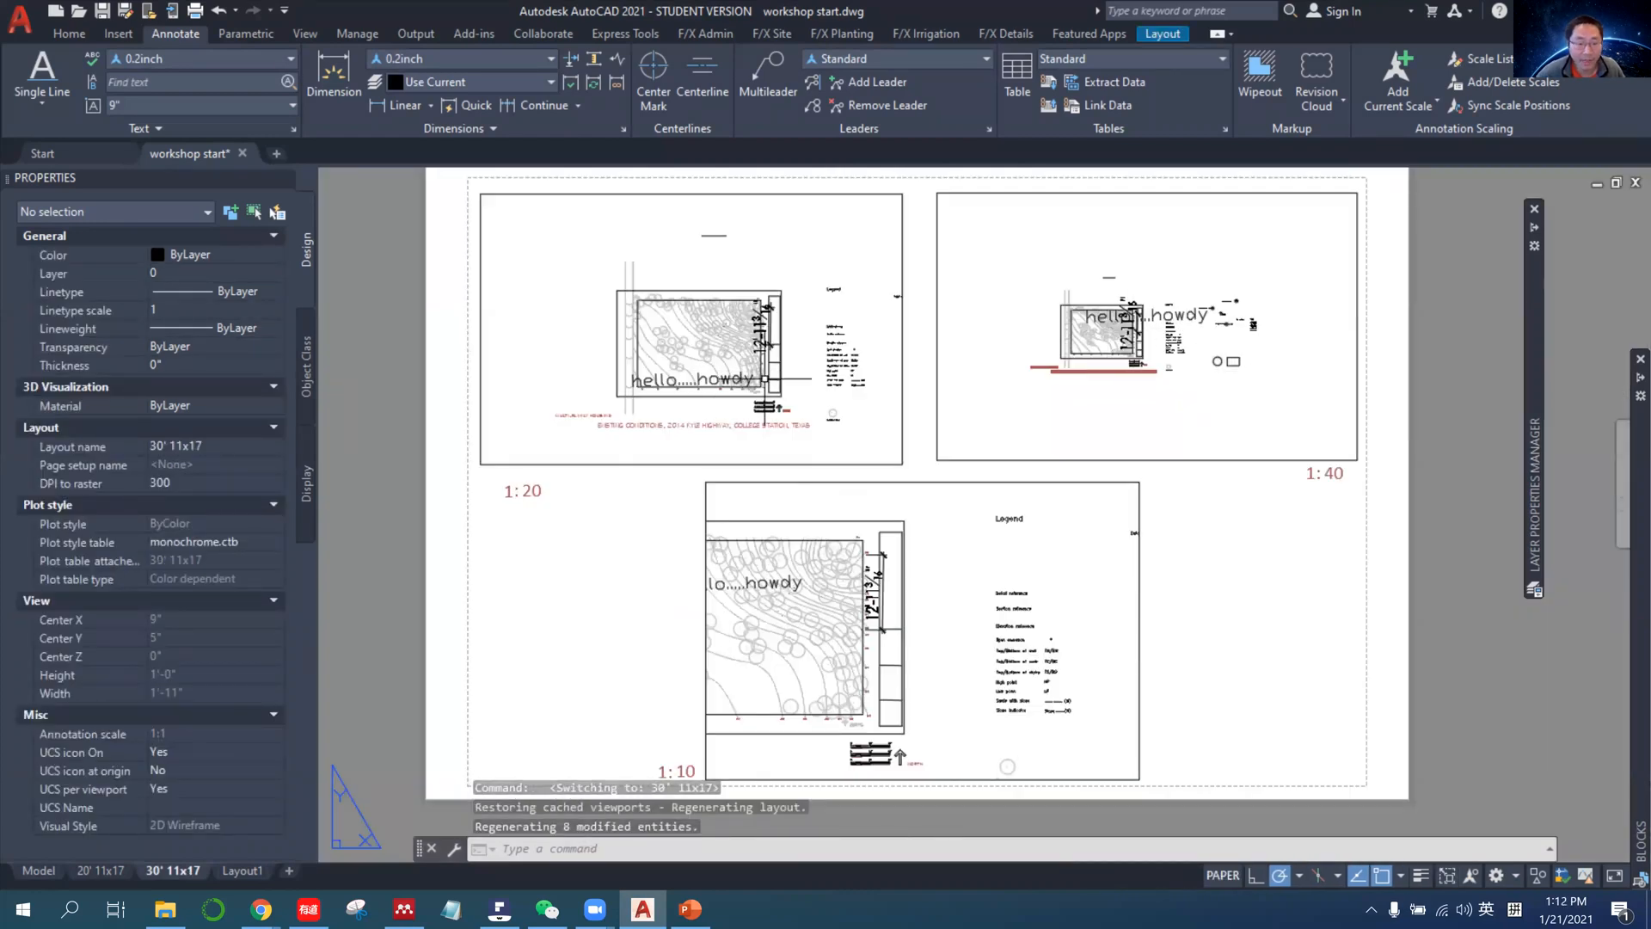
{"action": "mouse_move", "coordinate": [260, 909]}
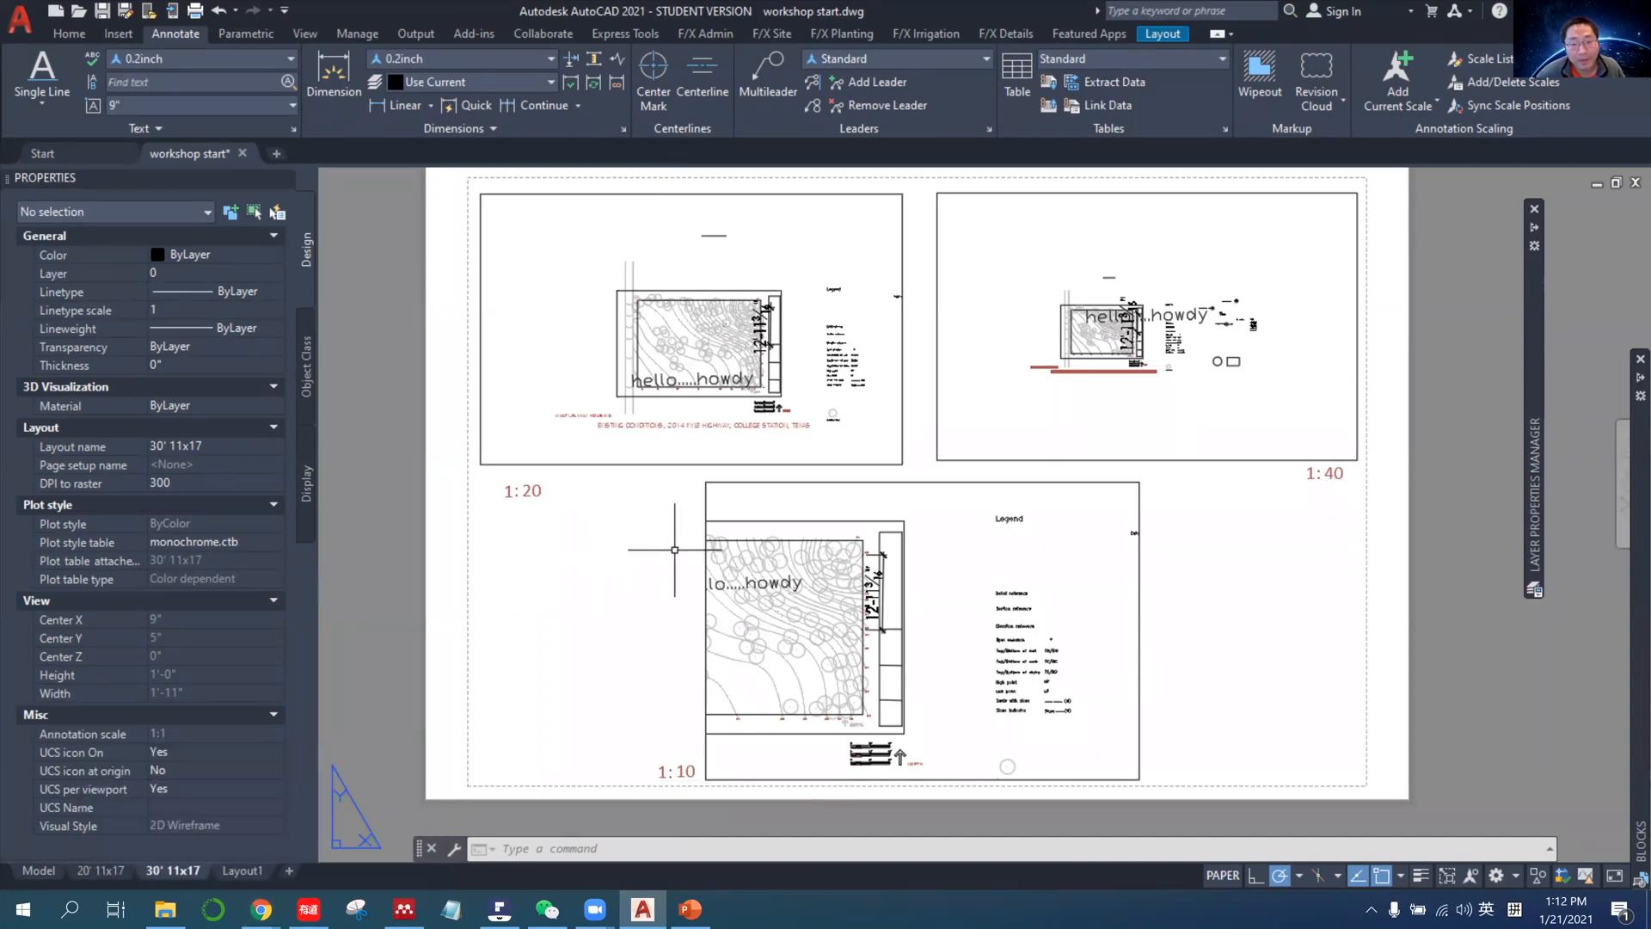
{"action": "mouse_move", "coordinate": [707, 499]}
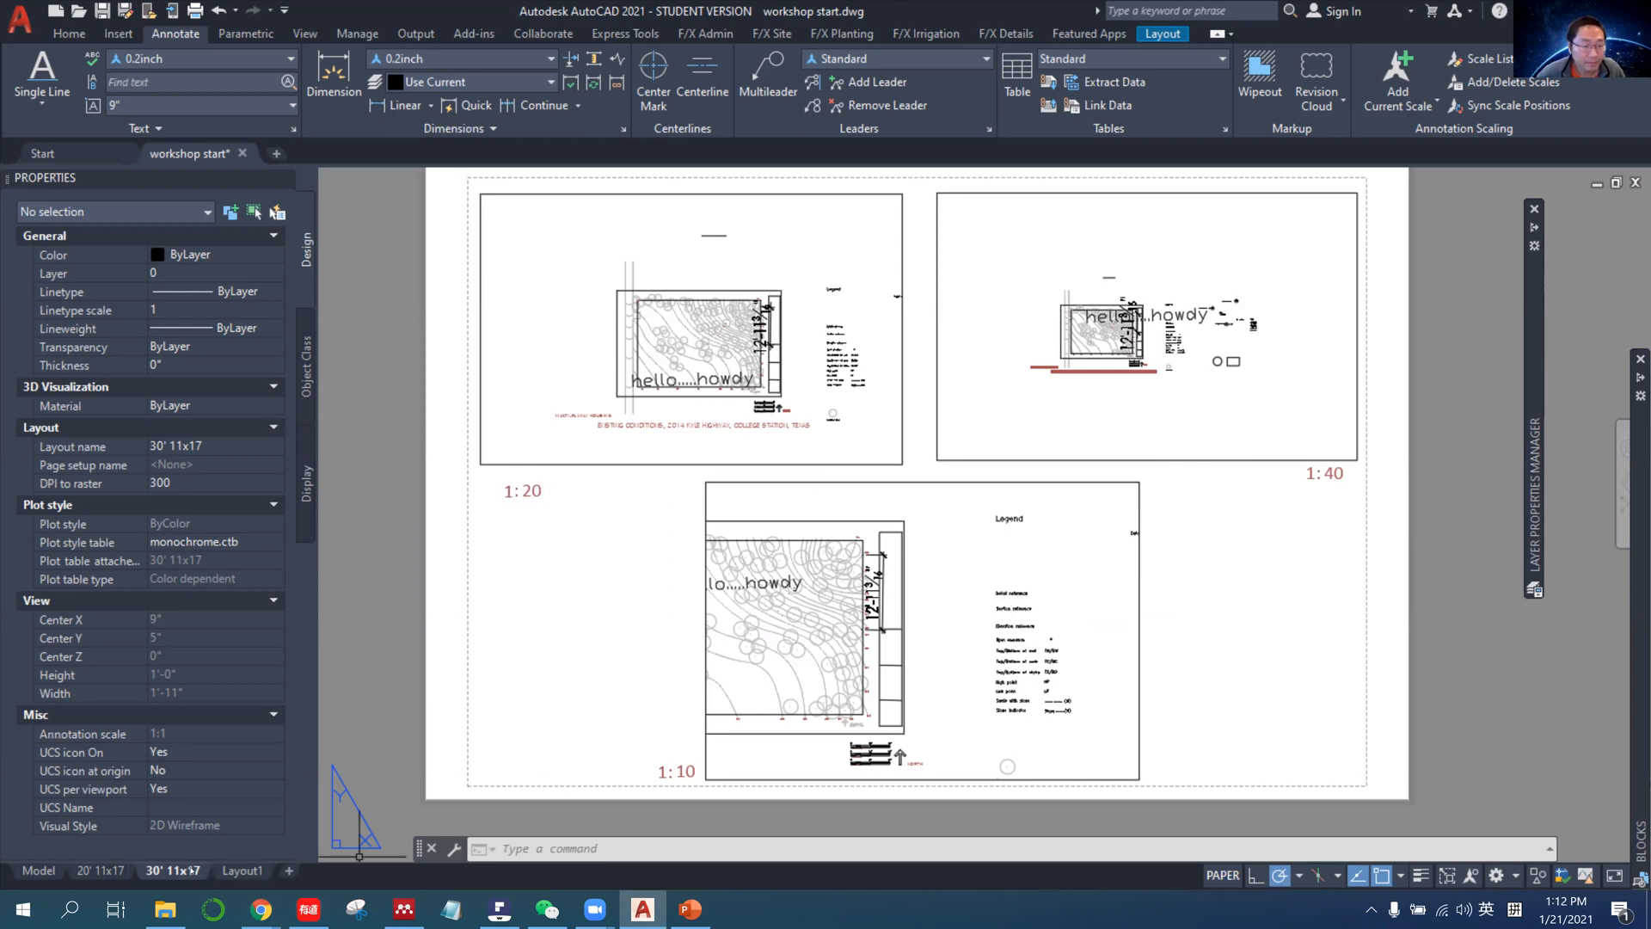
Return to the drawing's model space and switch to the Annotation-Text slide in PowerPoint.
{"action": "left_click", "coordinate": [38, 870]}
{"action": "scroll", "coordinate": [1035, 457], "scroll_direction": "down", "scroll_amount": 4}
{"action": "middle_click_drag", "start_coordinate": [1034, 456], "coordinate": [908, 480]}
{"action": "left_click", "coordinate": [696, 917]}
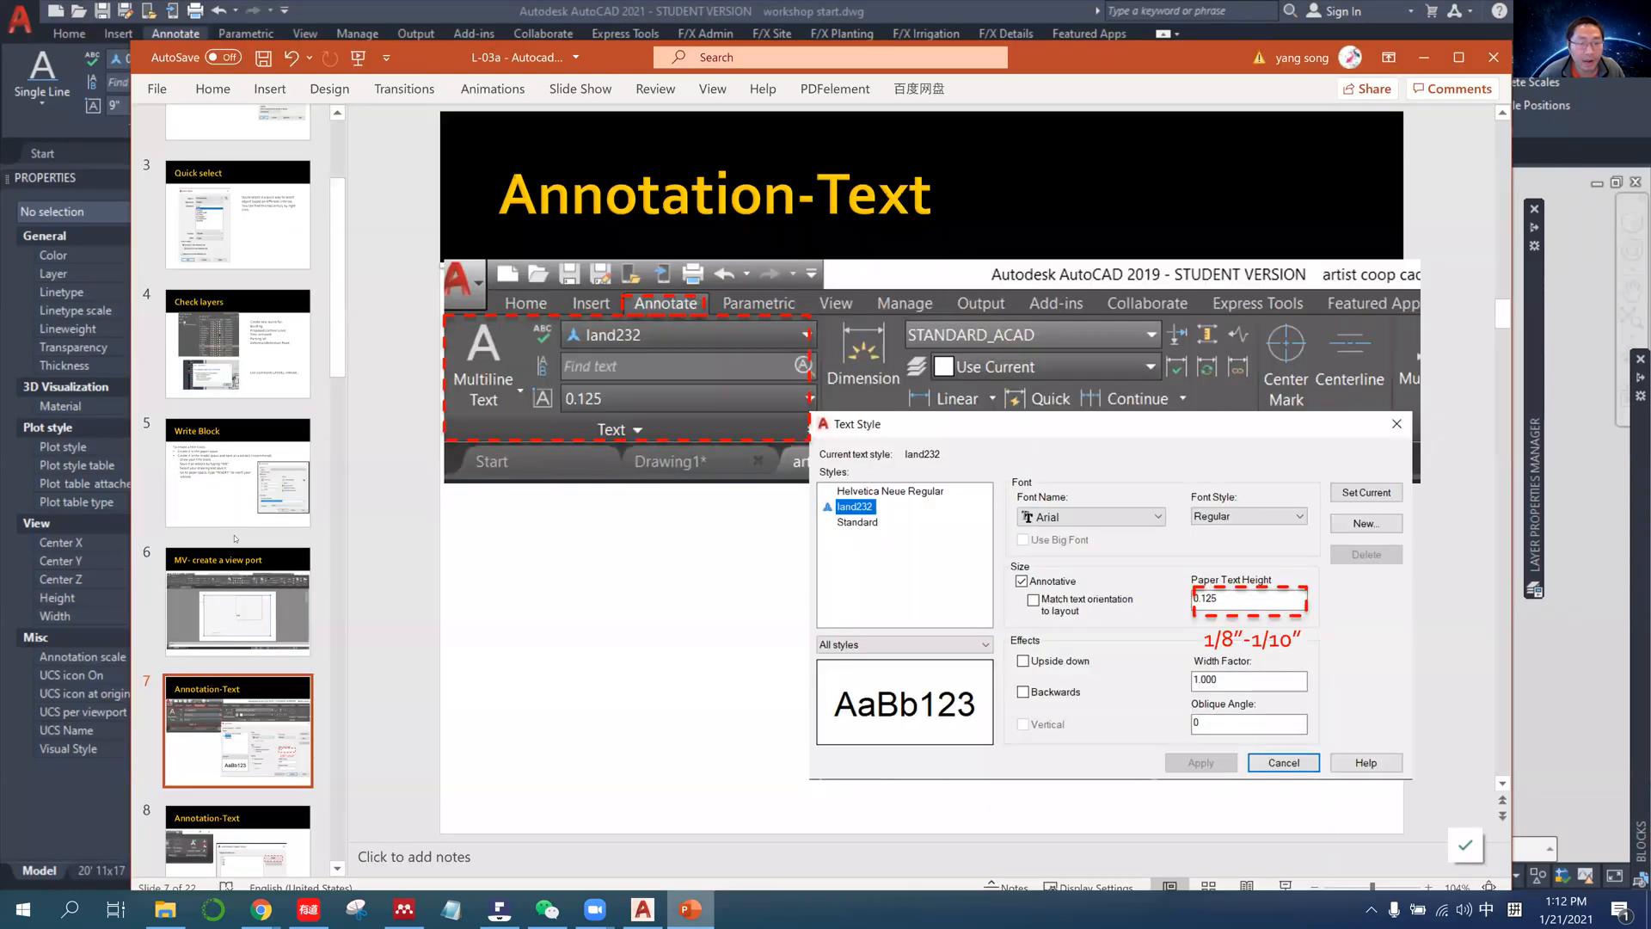
Browse the presentation from the Annotation-Text slides to the Layer wildcard + layer group slide and highlight "layer group" in its title.
{"action": "left_click", "coordinate": [232, 537]}
{"action": "scroll", "coordinate": [233, 538], "scroll_direction": "down", "scroll_amount": 3}
{"action": "left_click", "coordinate": [235, 538]}
{"action": "key", "text": "Down"}
{"action": "key", "text": "Down"}
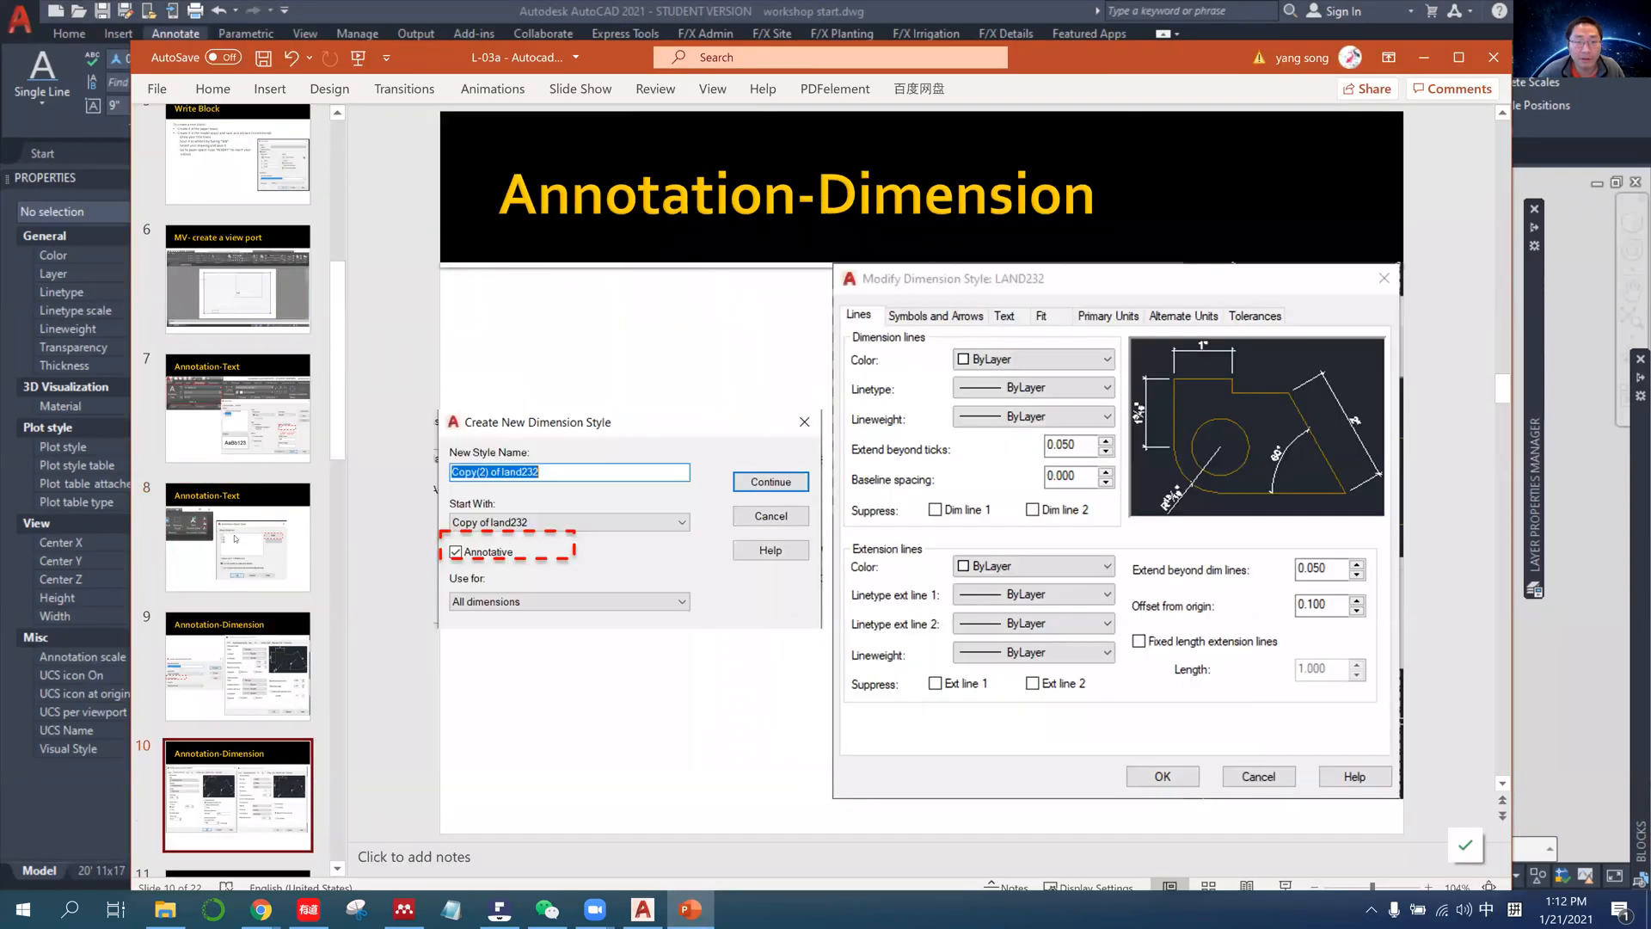
{"action": "key", "text": "Down"}
{"action": "key", "text": "Down"}
{"action": "key", "text": "Down"}
{"action": "key", "text": "Down"}
{"action": "key", "text": "Down"}
{"action": "key", "text": "Down"}
{"action": "key", "text": "Up"}
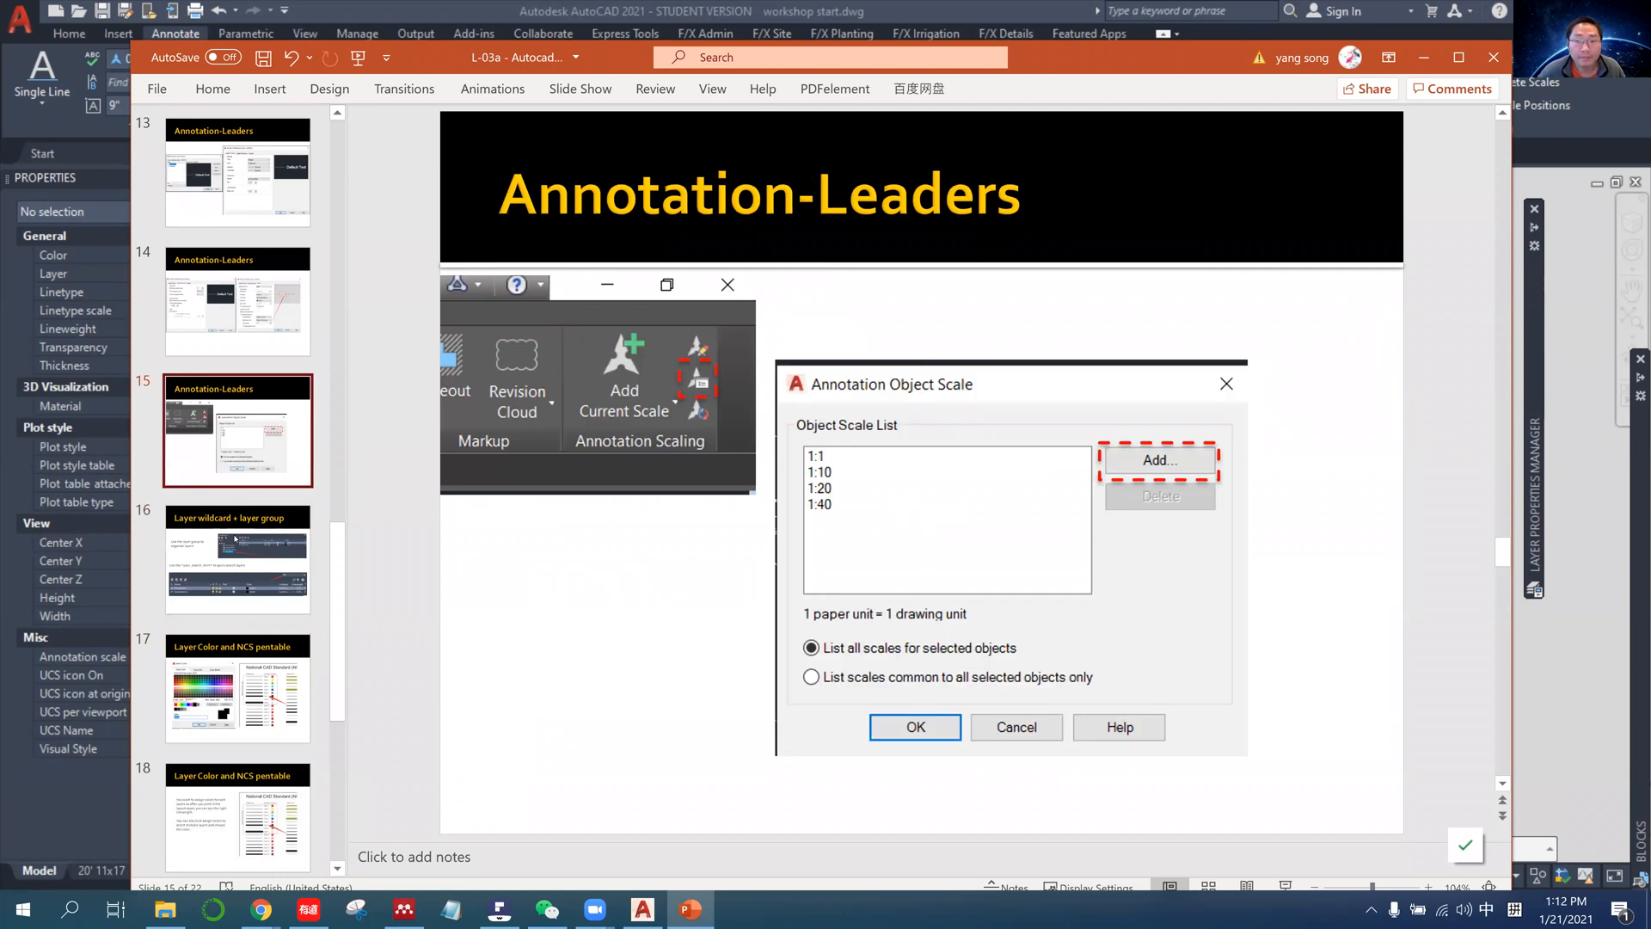
{"action": "key", "text": "Down"}
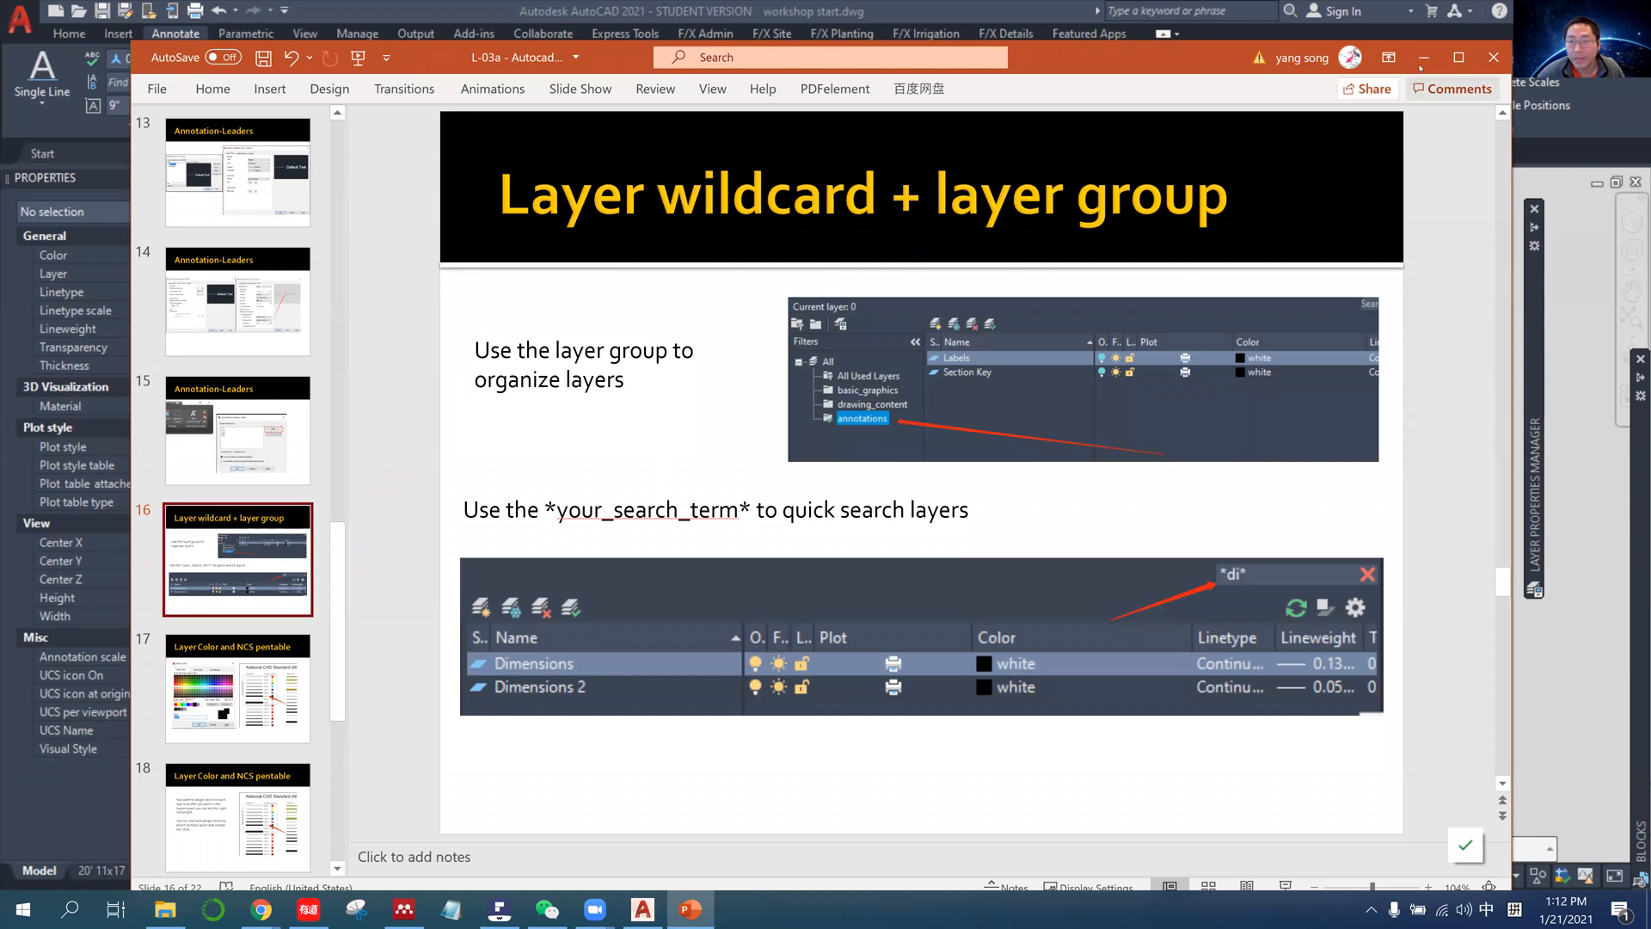
{"action": "left_click_drag", "start_coordinate": [943, 204], "coordinate": [1098, 220]}
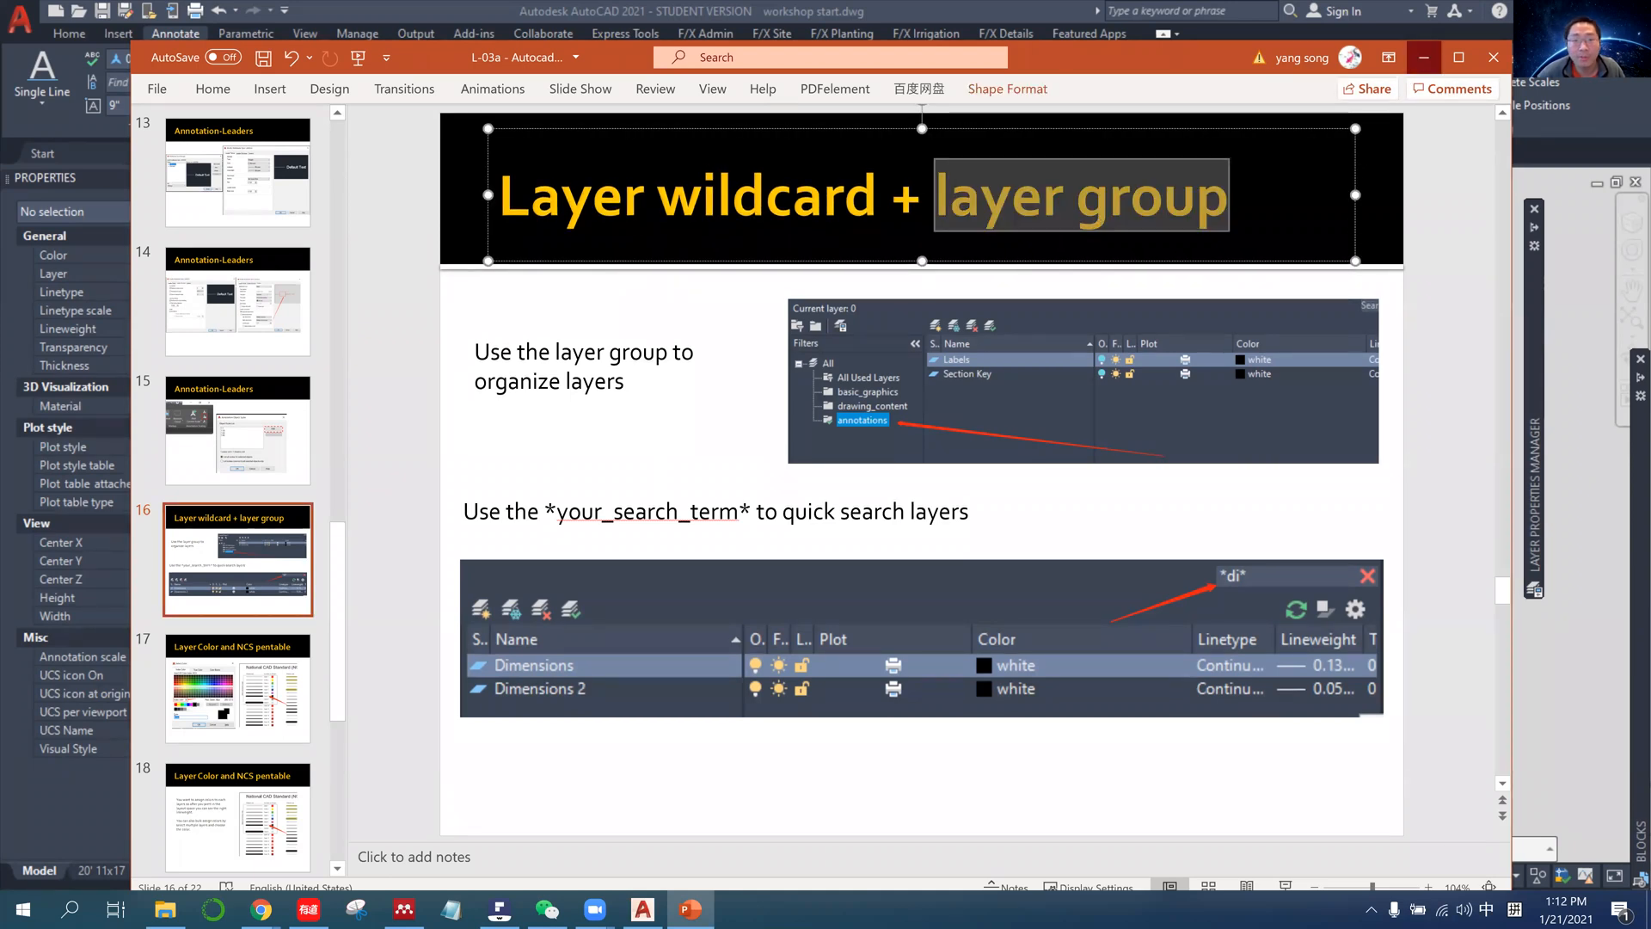
Return to AutoCAD, show the layer properties and search the used layers with the wildcard *p*.
{"action": "left_click", "coordinate": [1423, 55]}
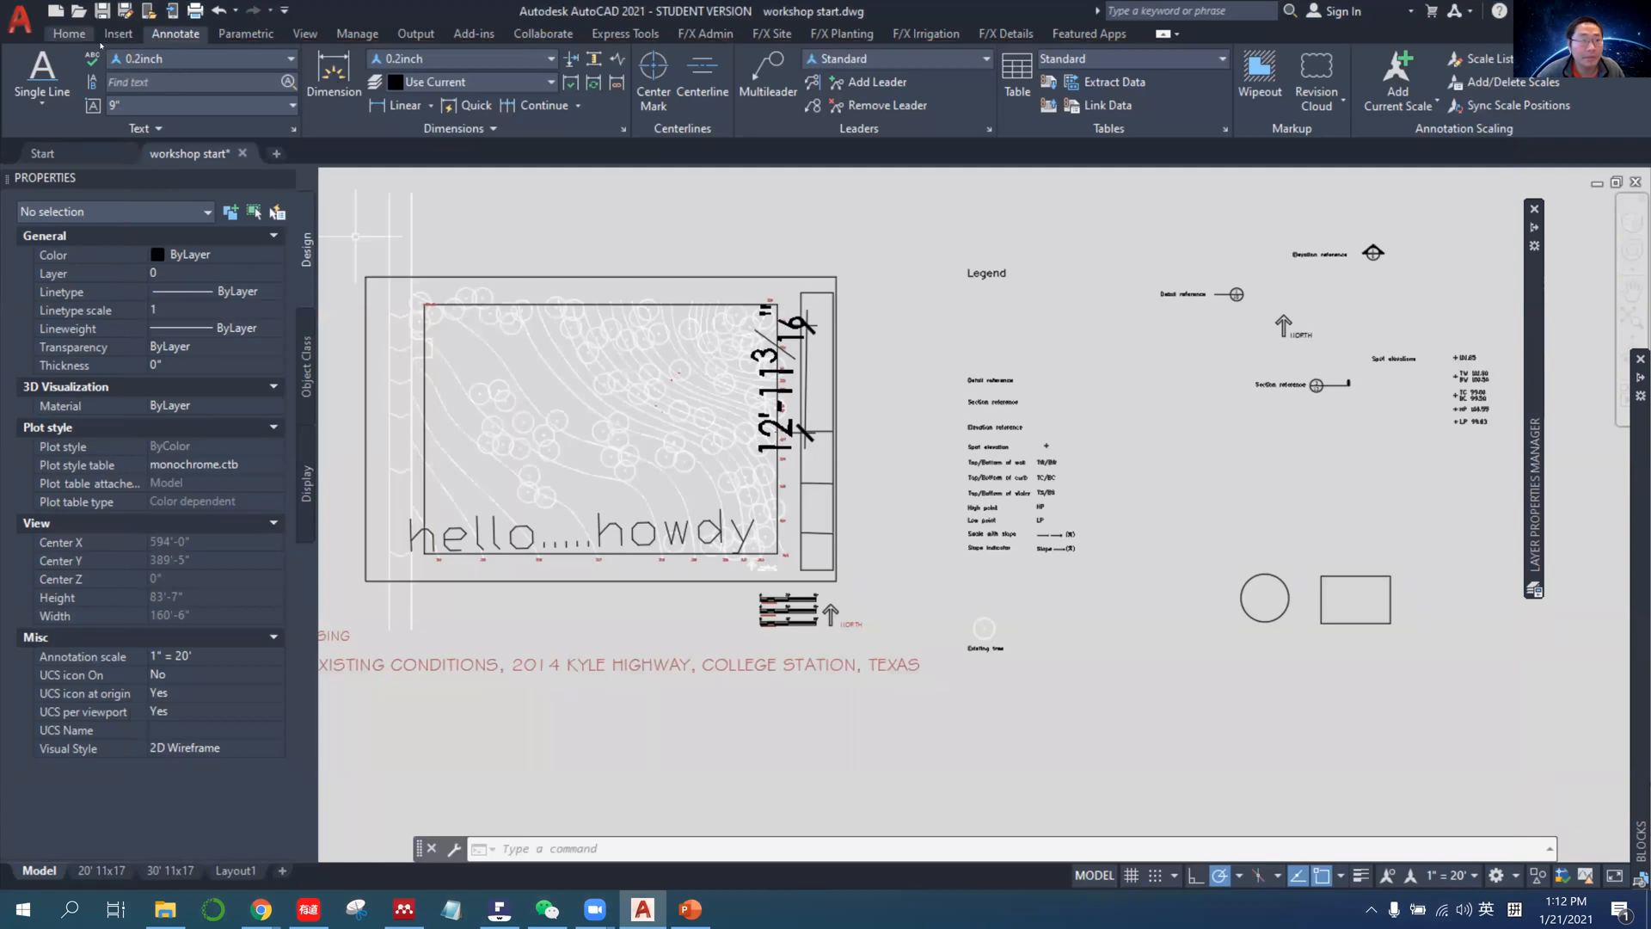
{"action": "left_click", "coordinate": [69, 33]}
{"action": "left_click", "coordinate": [674, 82]}
{"action": "left_click", "coordinate": [674, 82]}
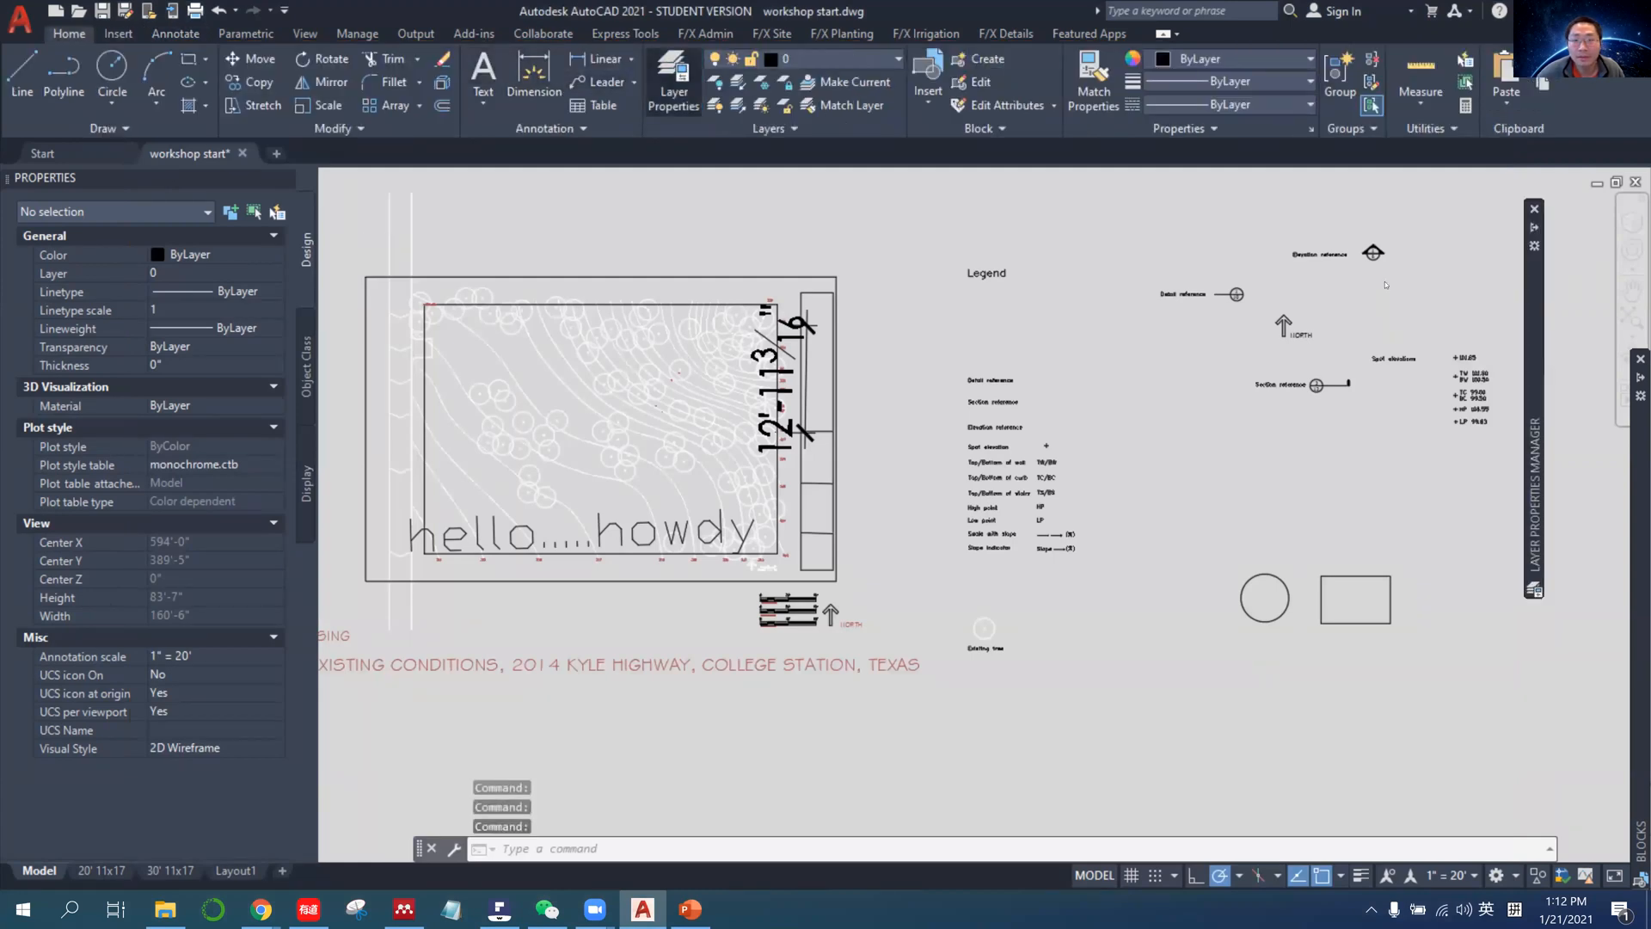
{"action": "left_click", "coordinate": [1478, 216]}
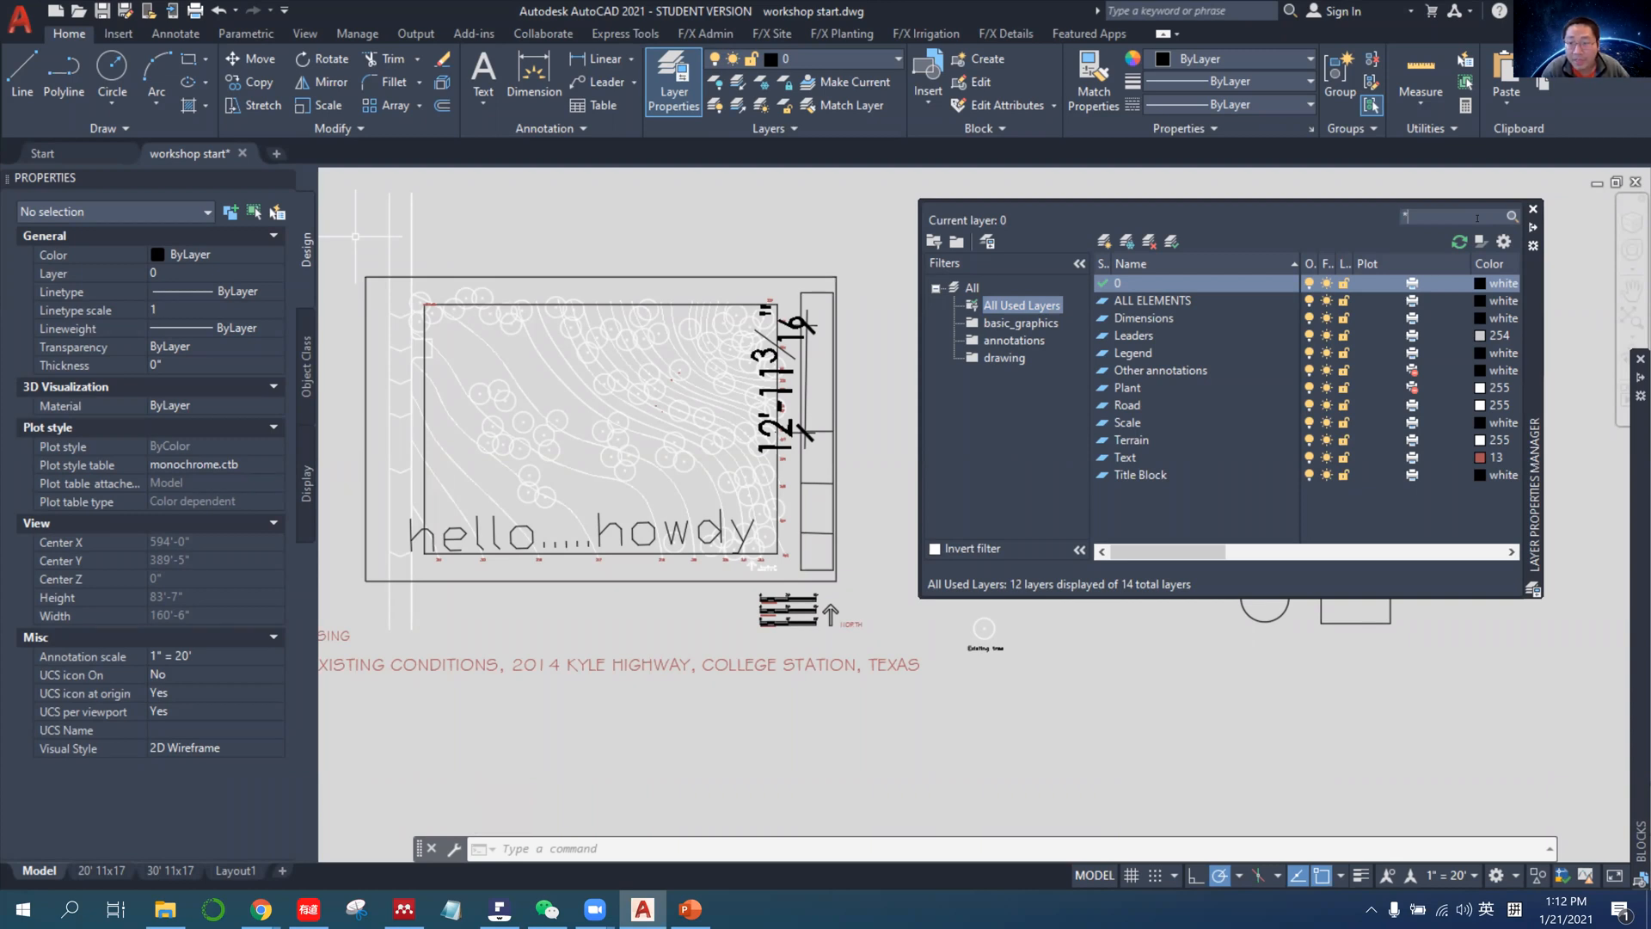
{"action": "type", "text": "p"}
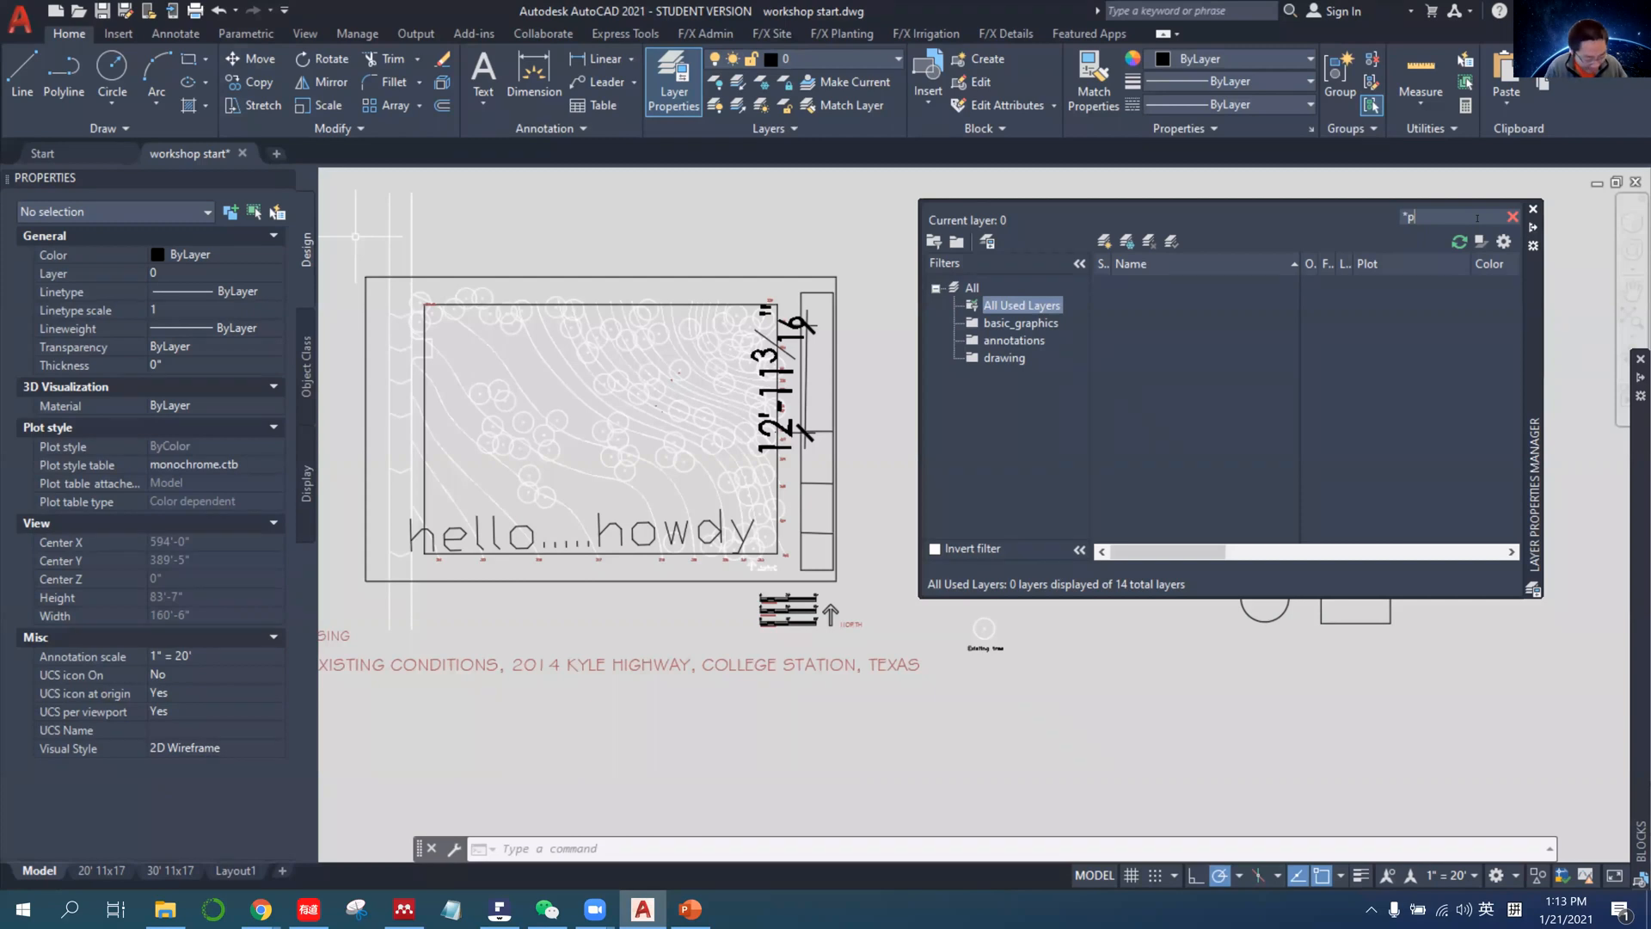
{"action": "type", "text": "*"}
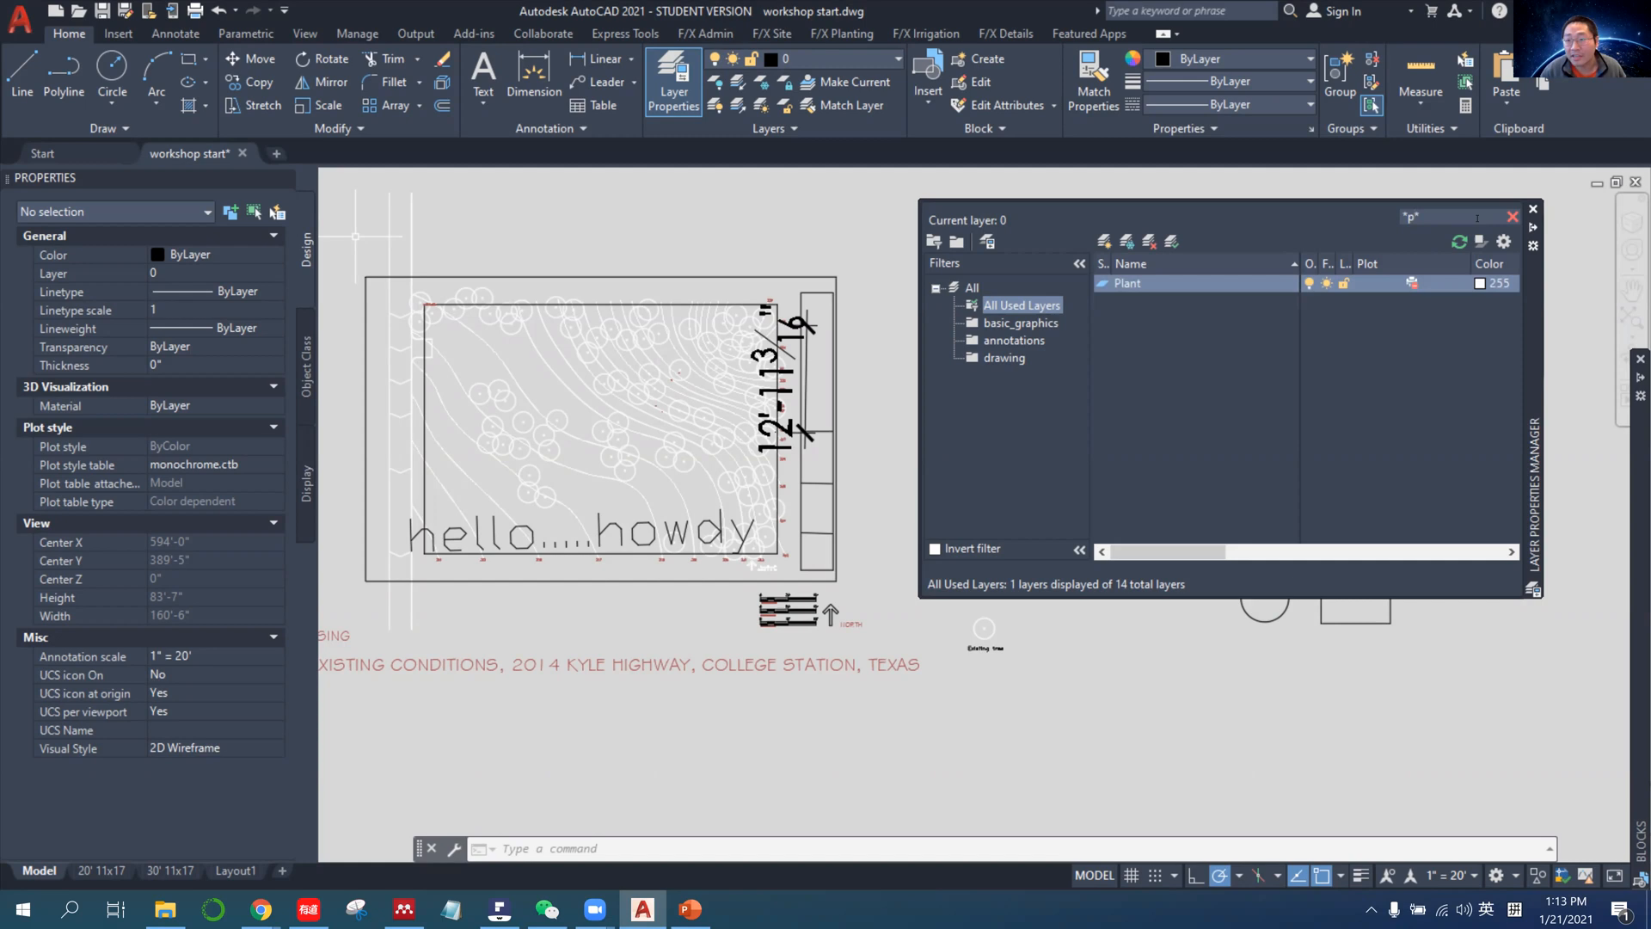
Search the layer list with the wildcards *le*, *s* and *o* in turn.
{"action": "key", "text": "BackSpace"}
{"action": "key", "text": "BackSpace"}
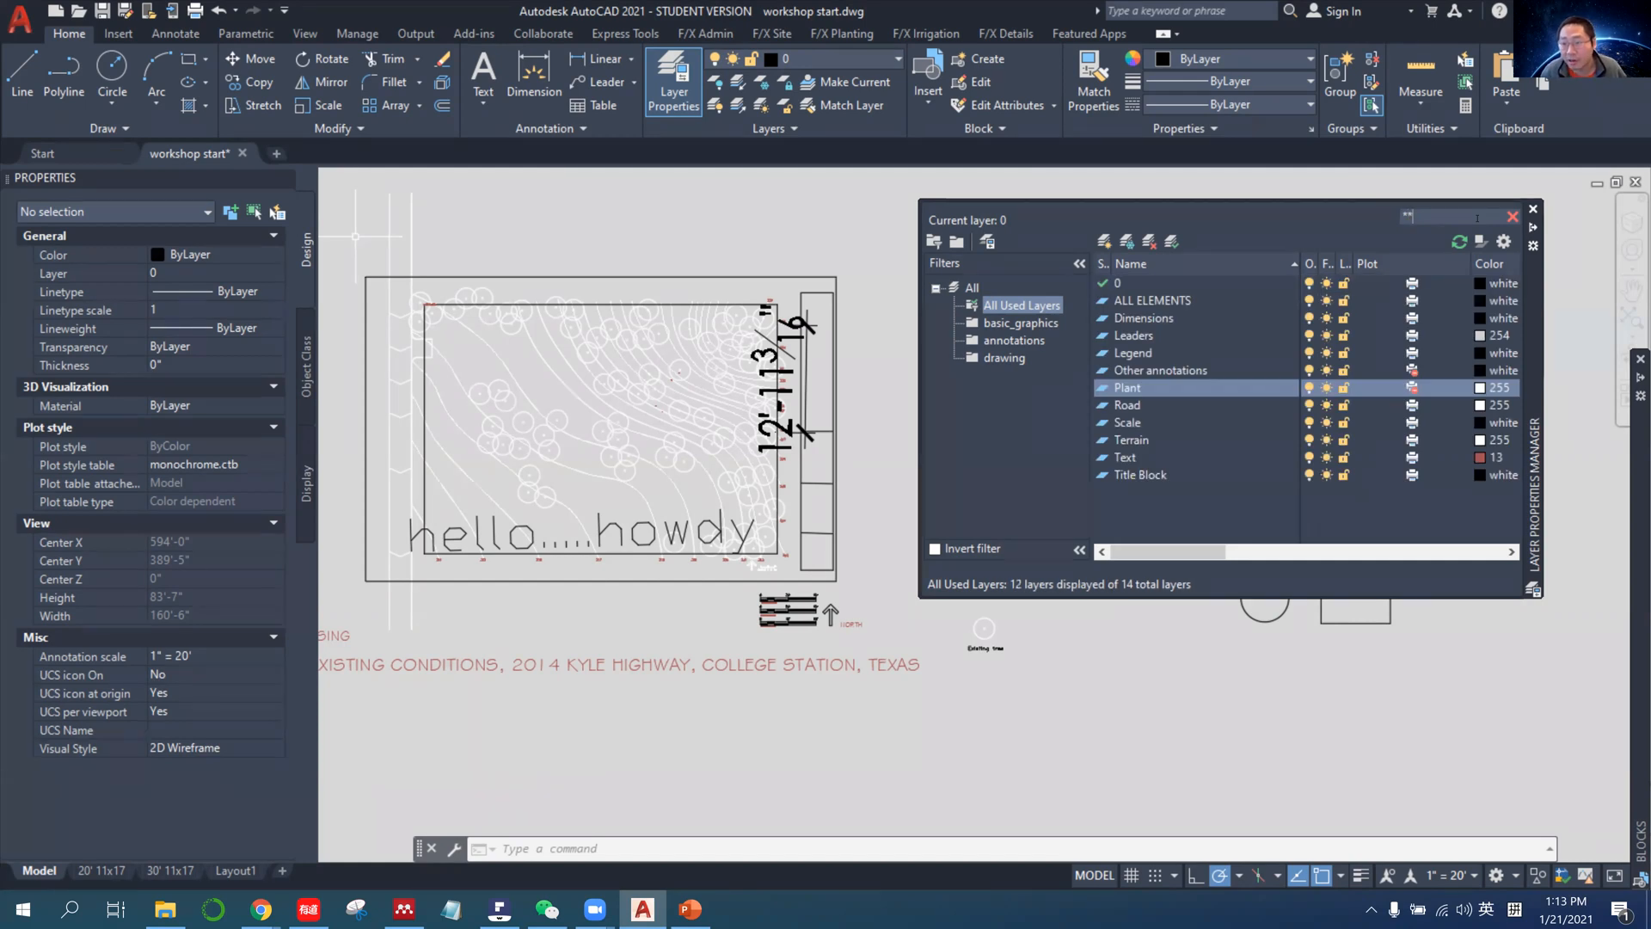
{"action": "type", "text": "le"}
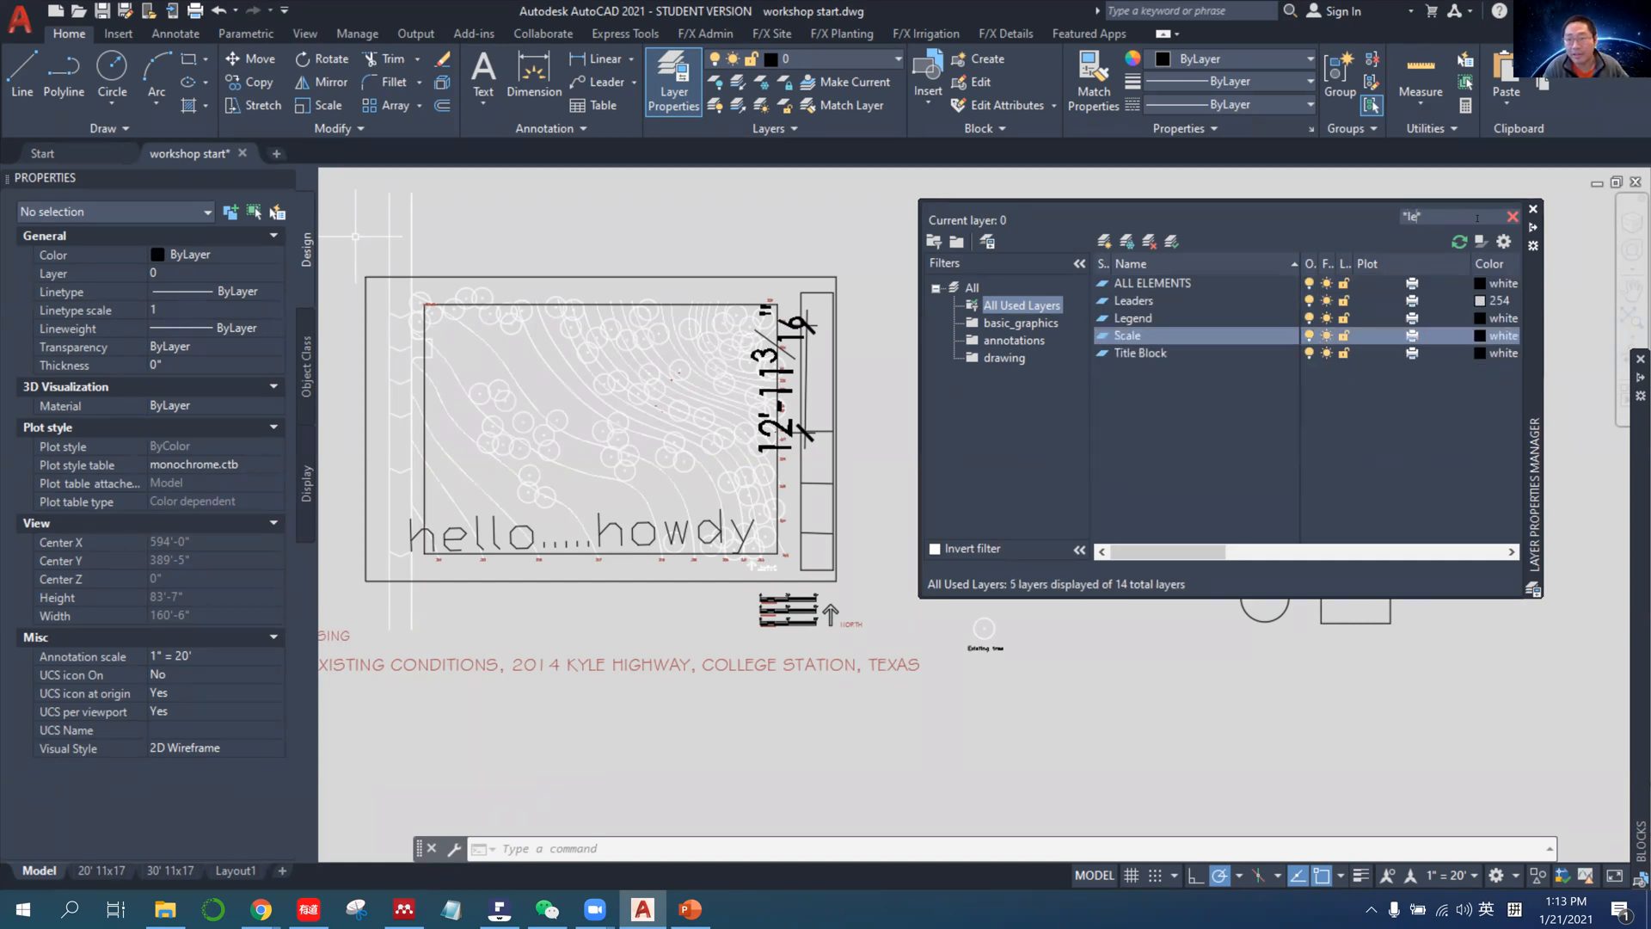
{"action": "key", "text": "BackSpace"}
{"action": "key", "text": "BackSpace"}
{"action": "type", "text": "s"}
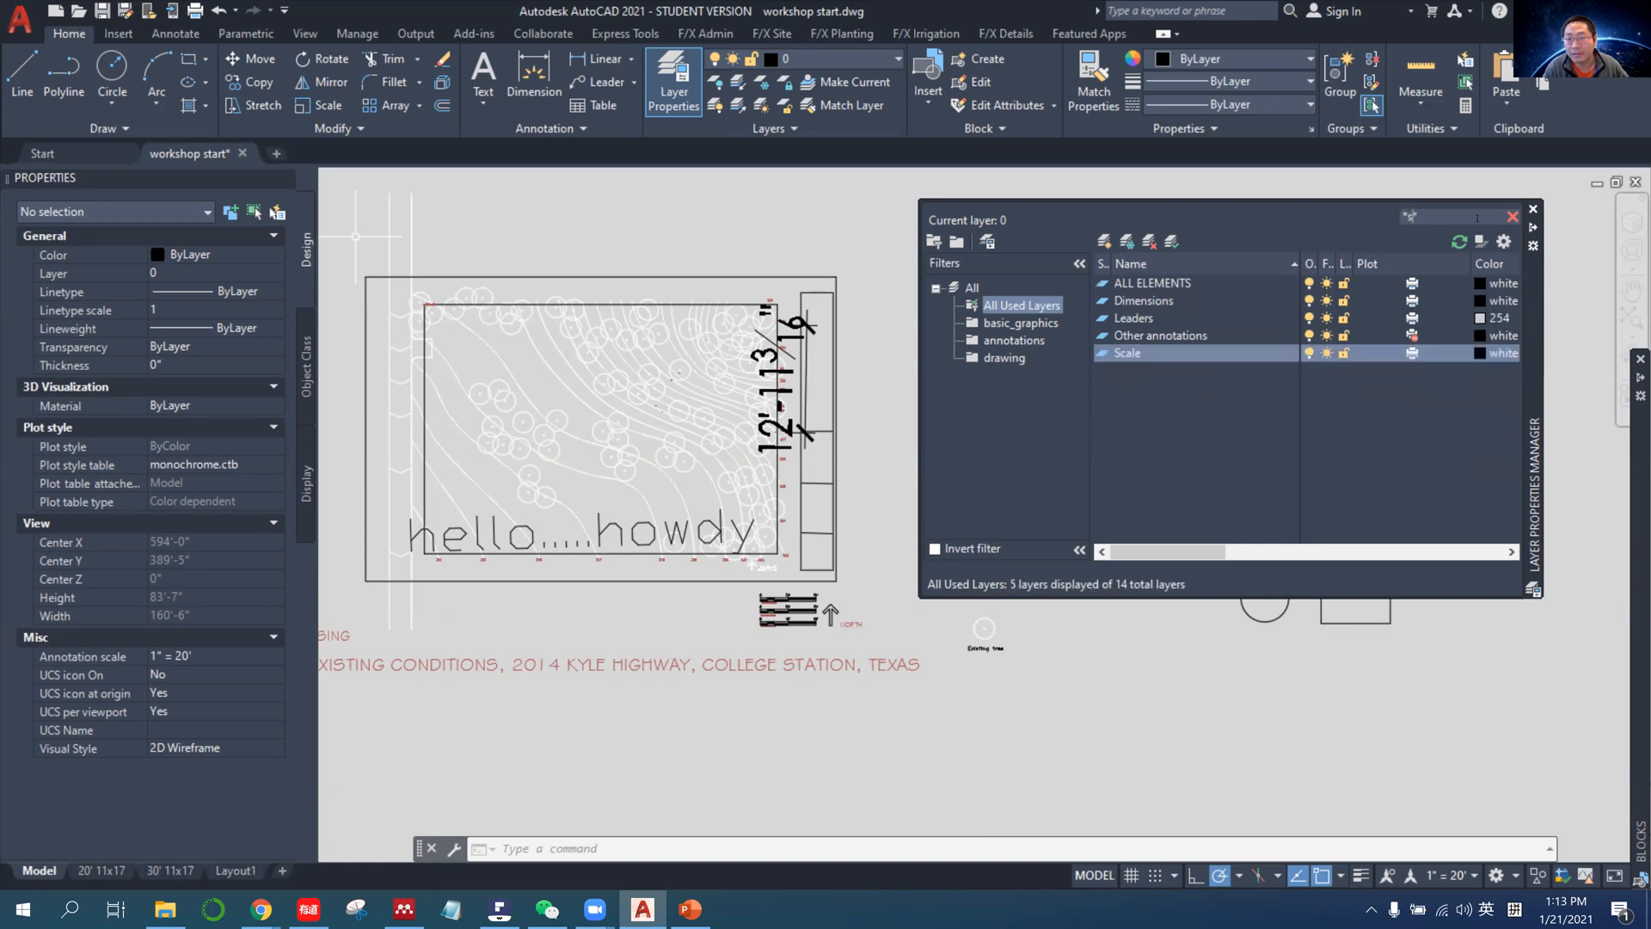
{"action": "key", "text": "BackSpace"}
{"action": "type", "text": "o"}
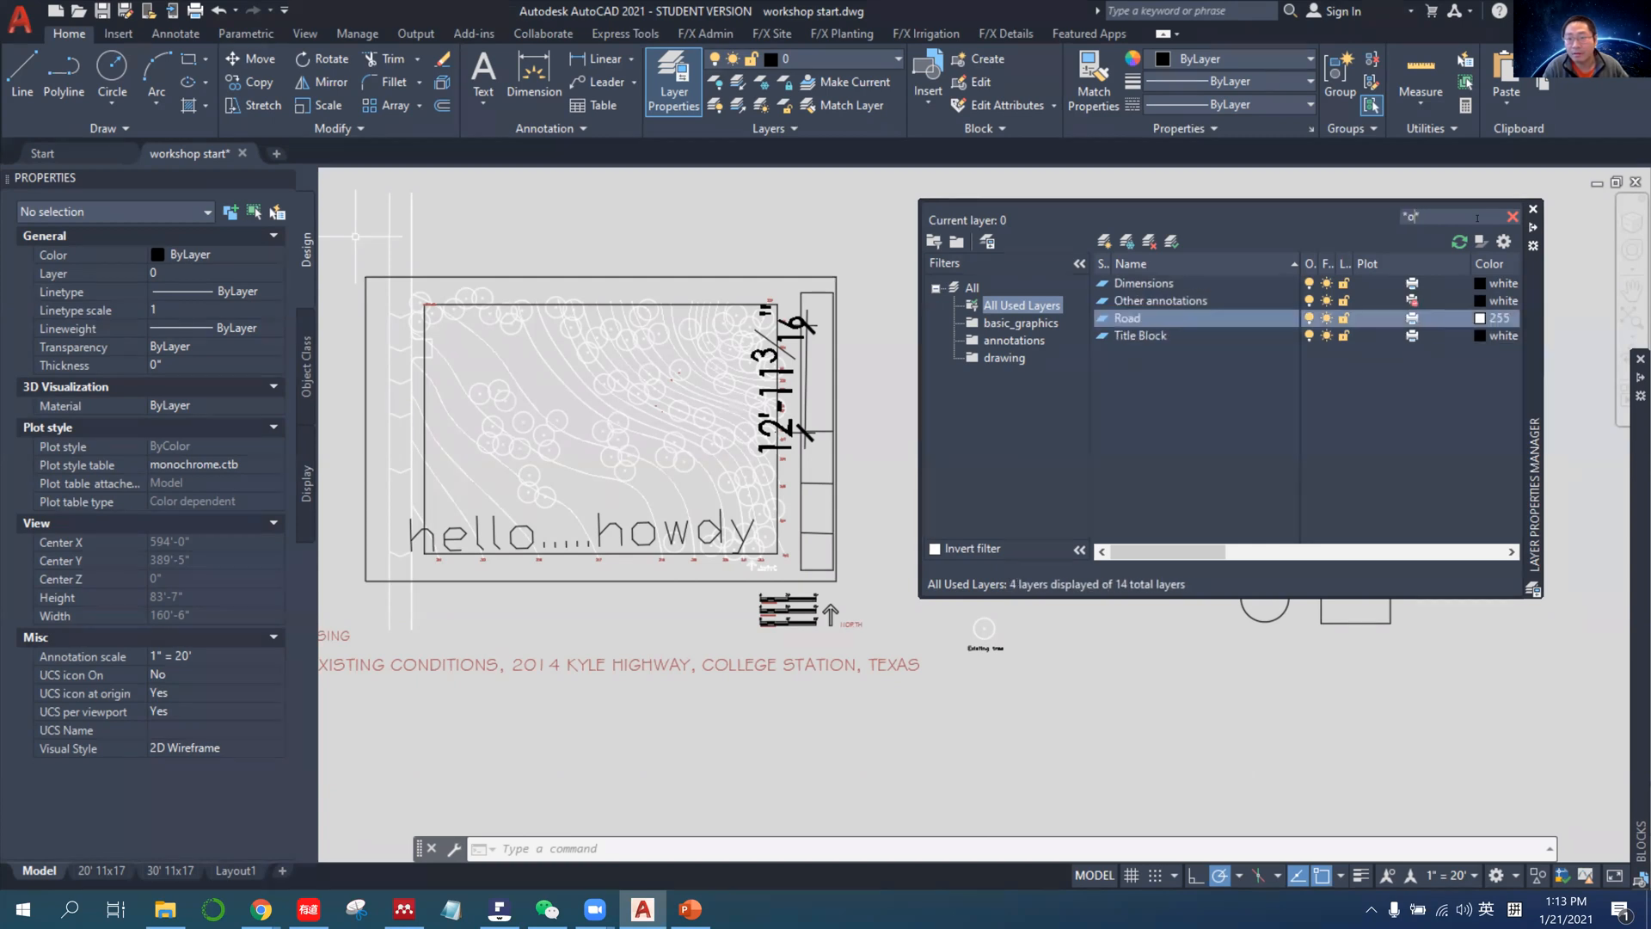
Search the layer list with the wildcard *ad* and clear the search to list all used layers.
{"action": "key", "text": "BackSpace"}
{"action": "type", "text": "ro"}
{"action": "key", "text": "BackSpace"}
{"action": "key", "text": "BackSpace"}
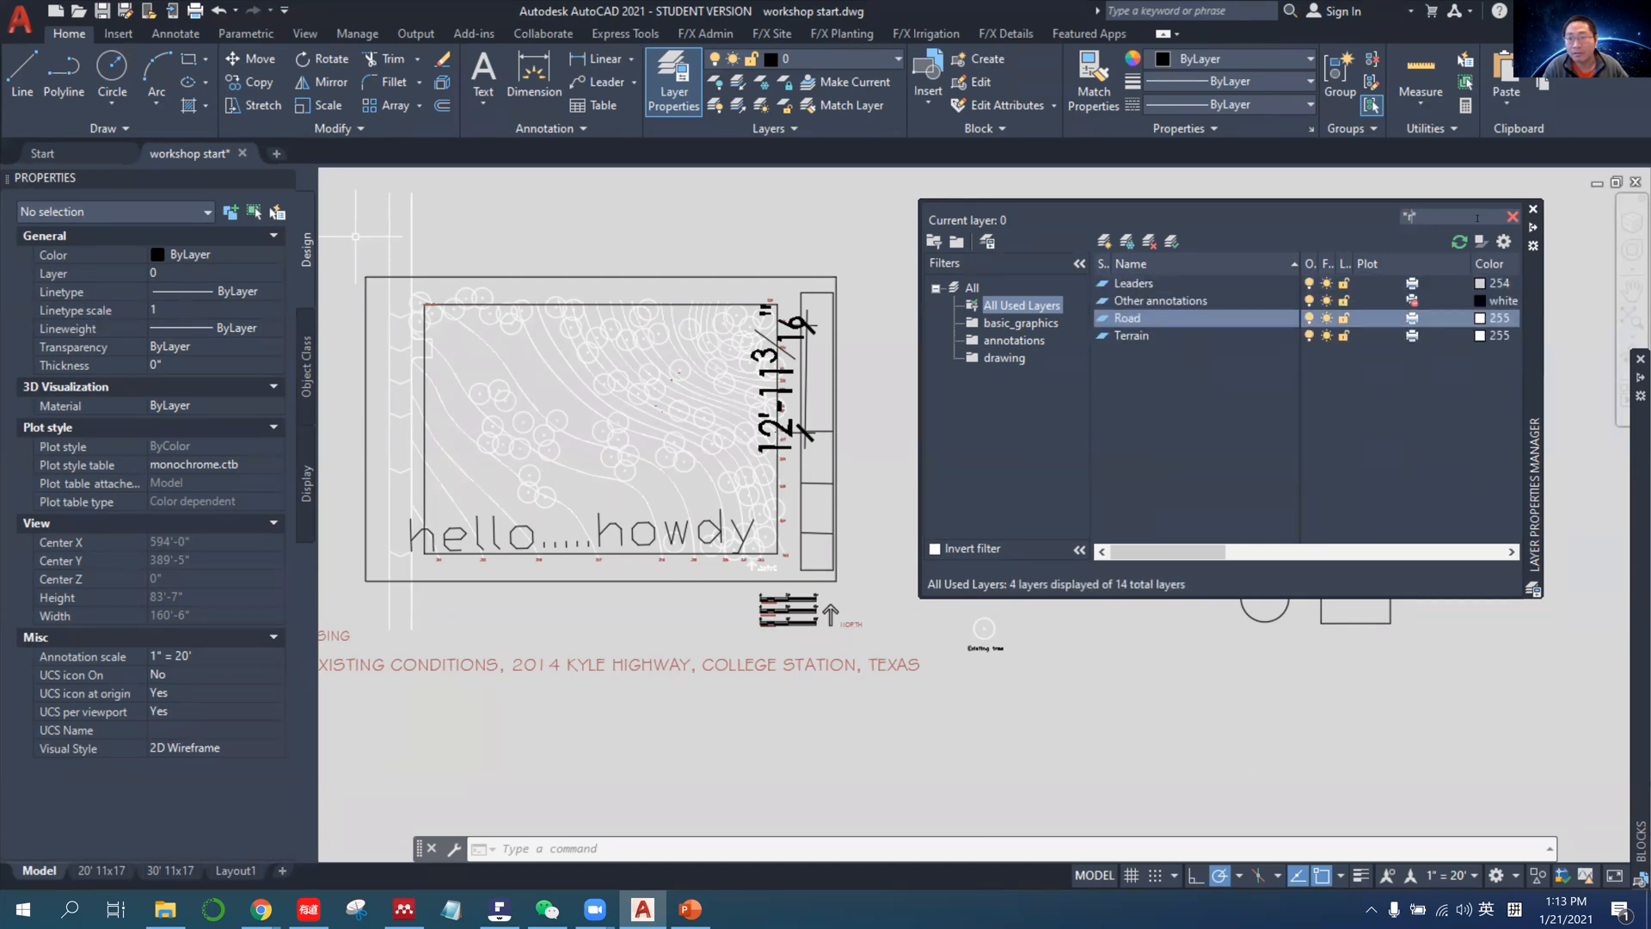
{"action": "type", "text": "ad*"}
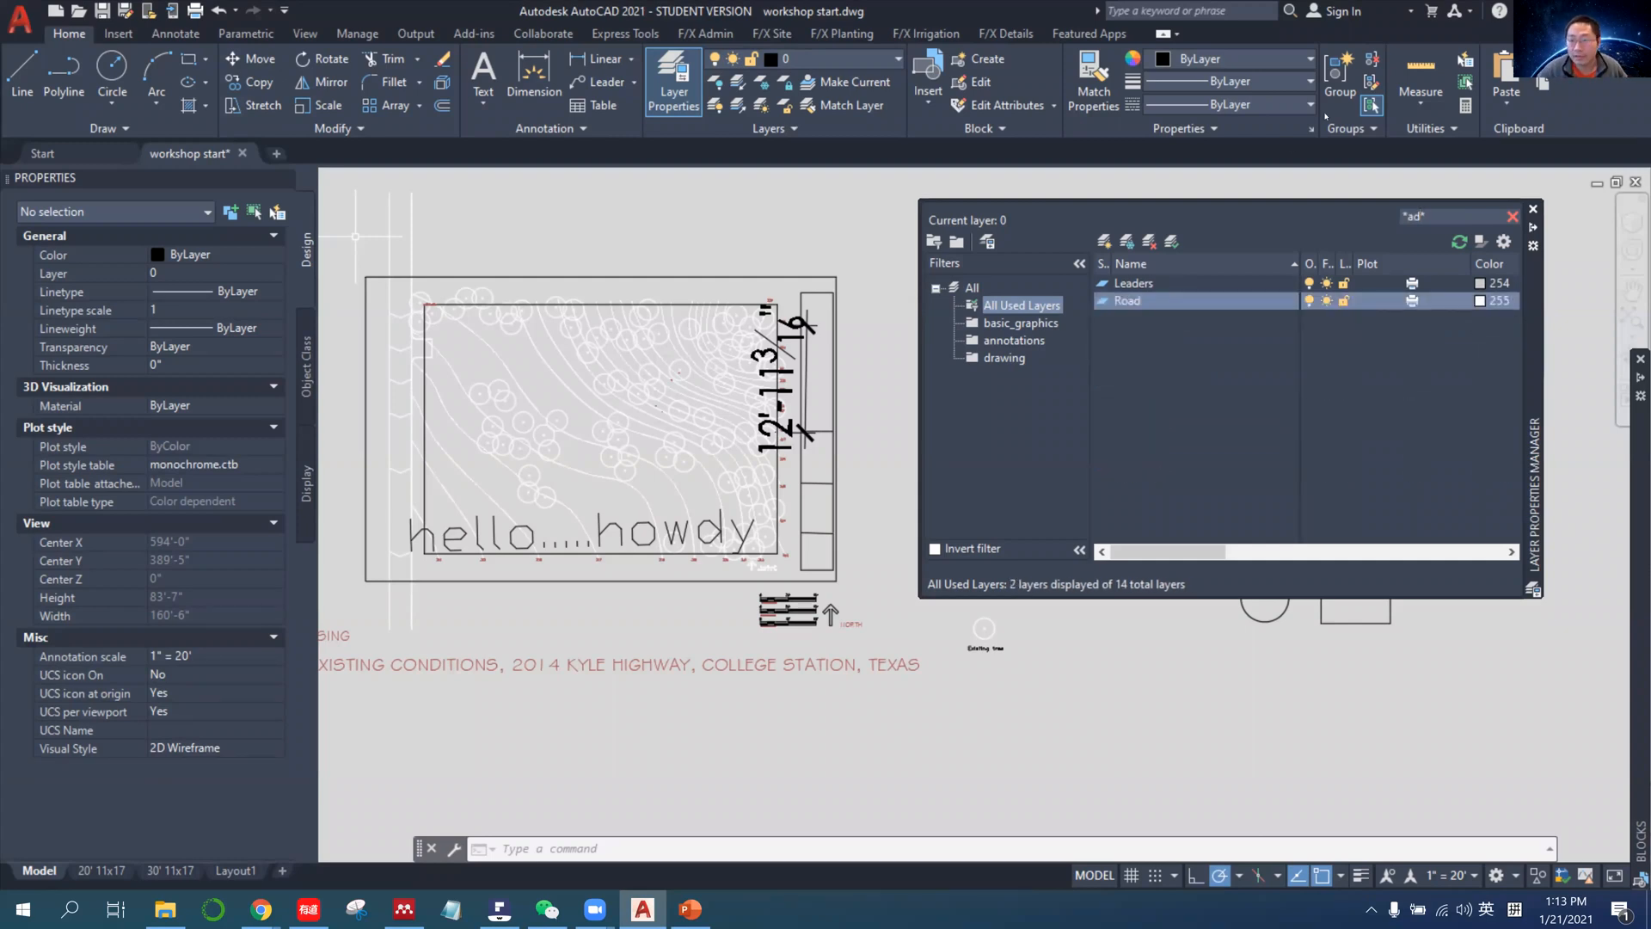
{"action": "left_click", "coordinate": [1513, 217]}
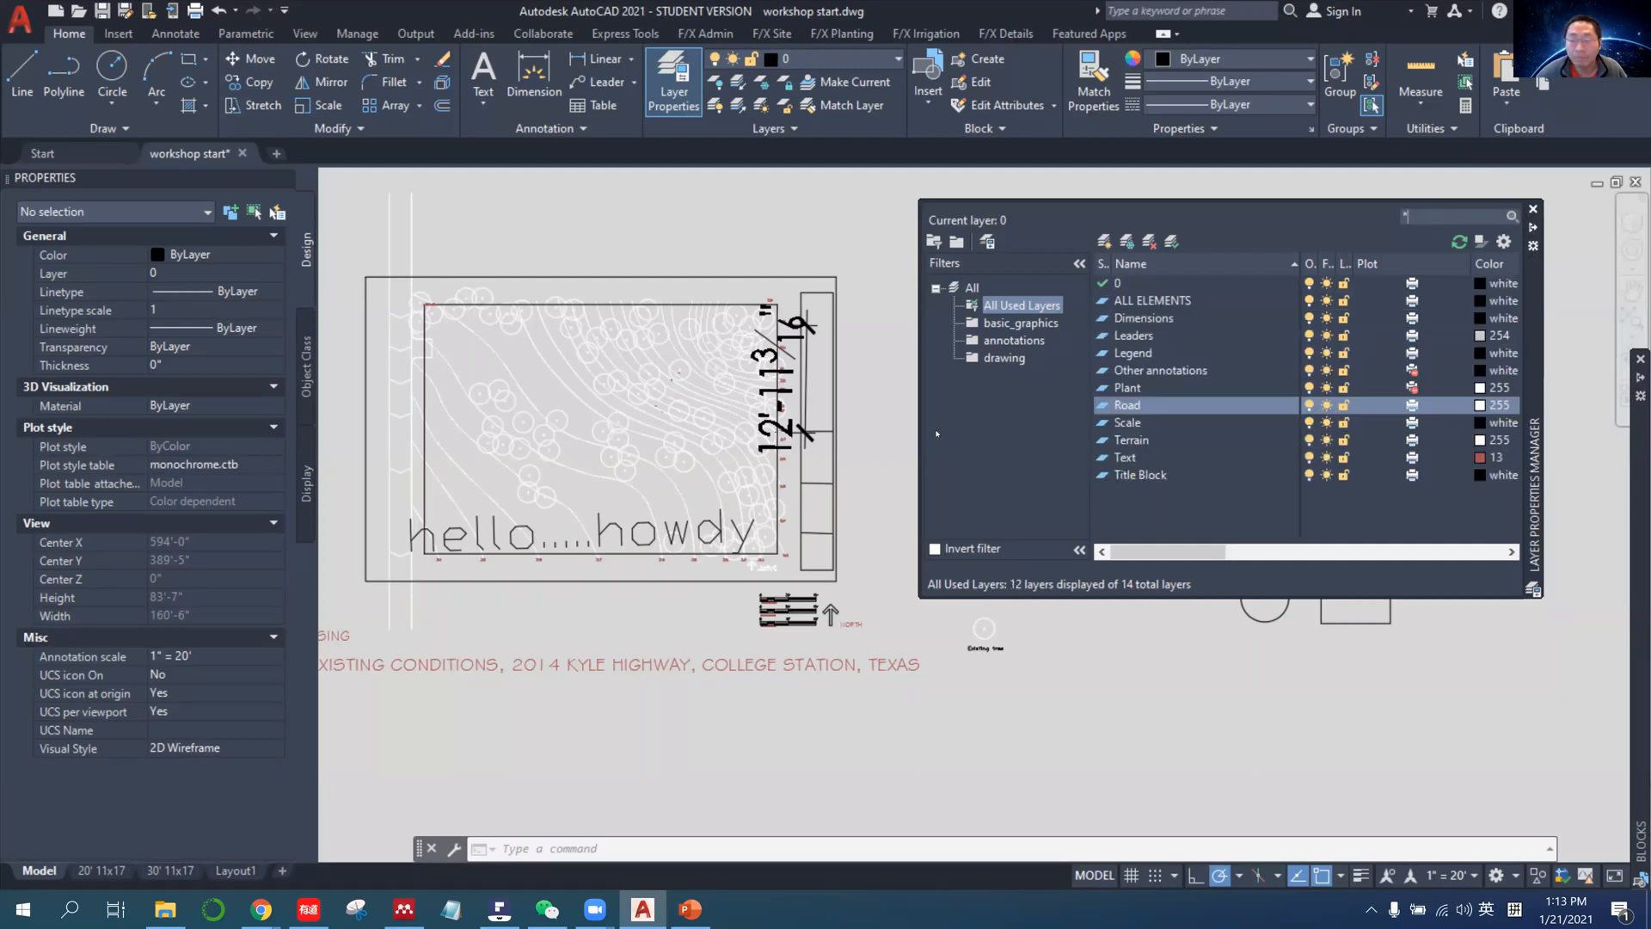
Switch to PowerPoint and display the Layer Color and NCS pentable slide.
{"action": "left_click", "coordinate": [1535, 228]}
{"action": "left_click", "coordinate": [261, 909]}
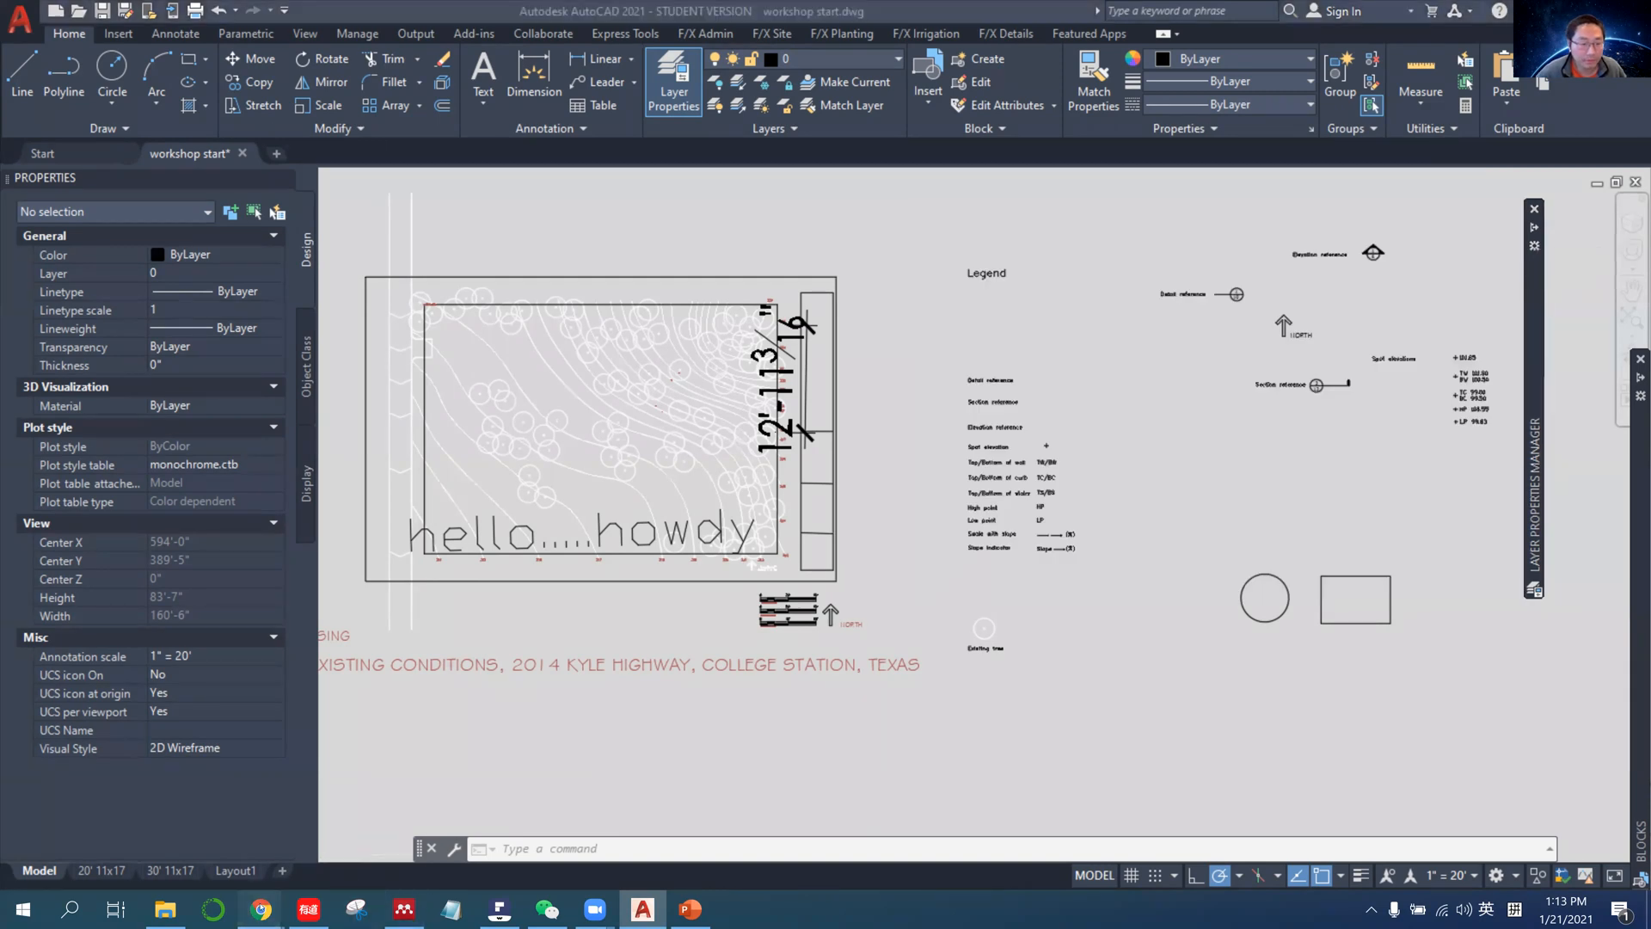
{"action": "left_click", "coordinate": [690, 909]}
{"action": "key", "text": "Down"}
{"action": "scroll", "coordinate": [275, 562], "scroll_direction": "down", "scroll_amount": 2}
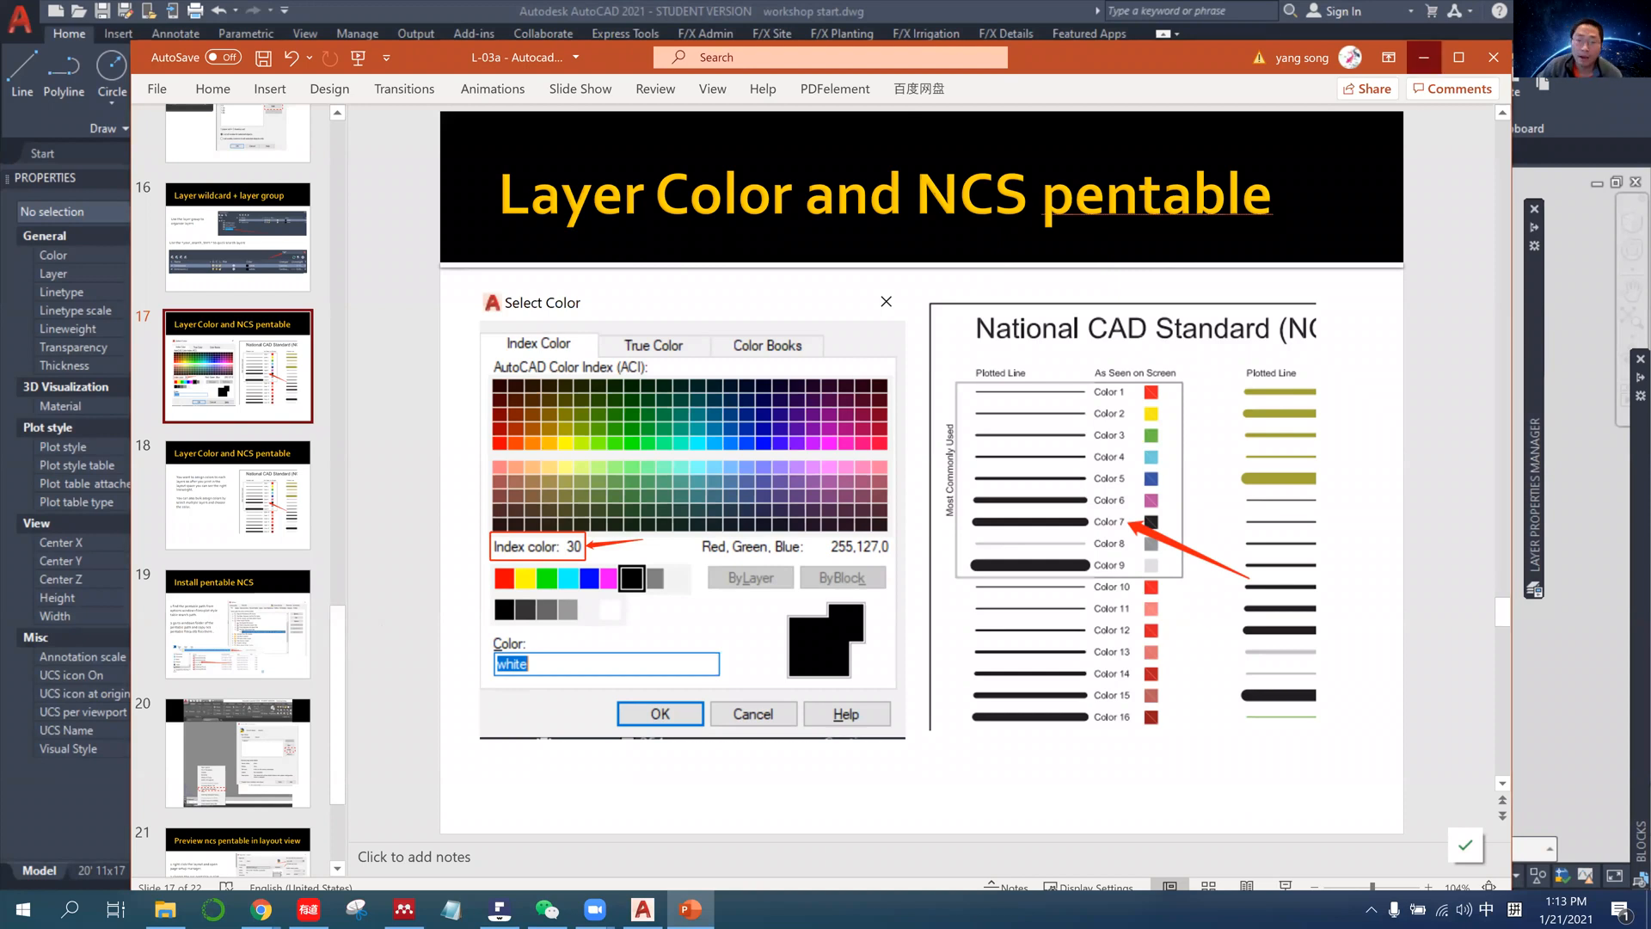
Back in AutoCAD, create a rectangular viewport about 1'-2" by 10" inside the border of the 20' 11x17 layout.
{"action": "left_click", "coordinate": [1424, 58]}
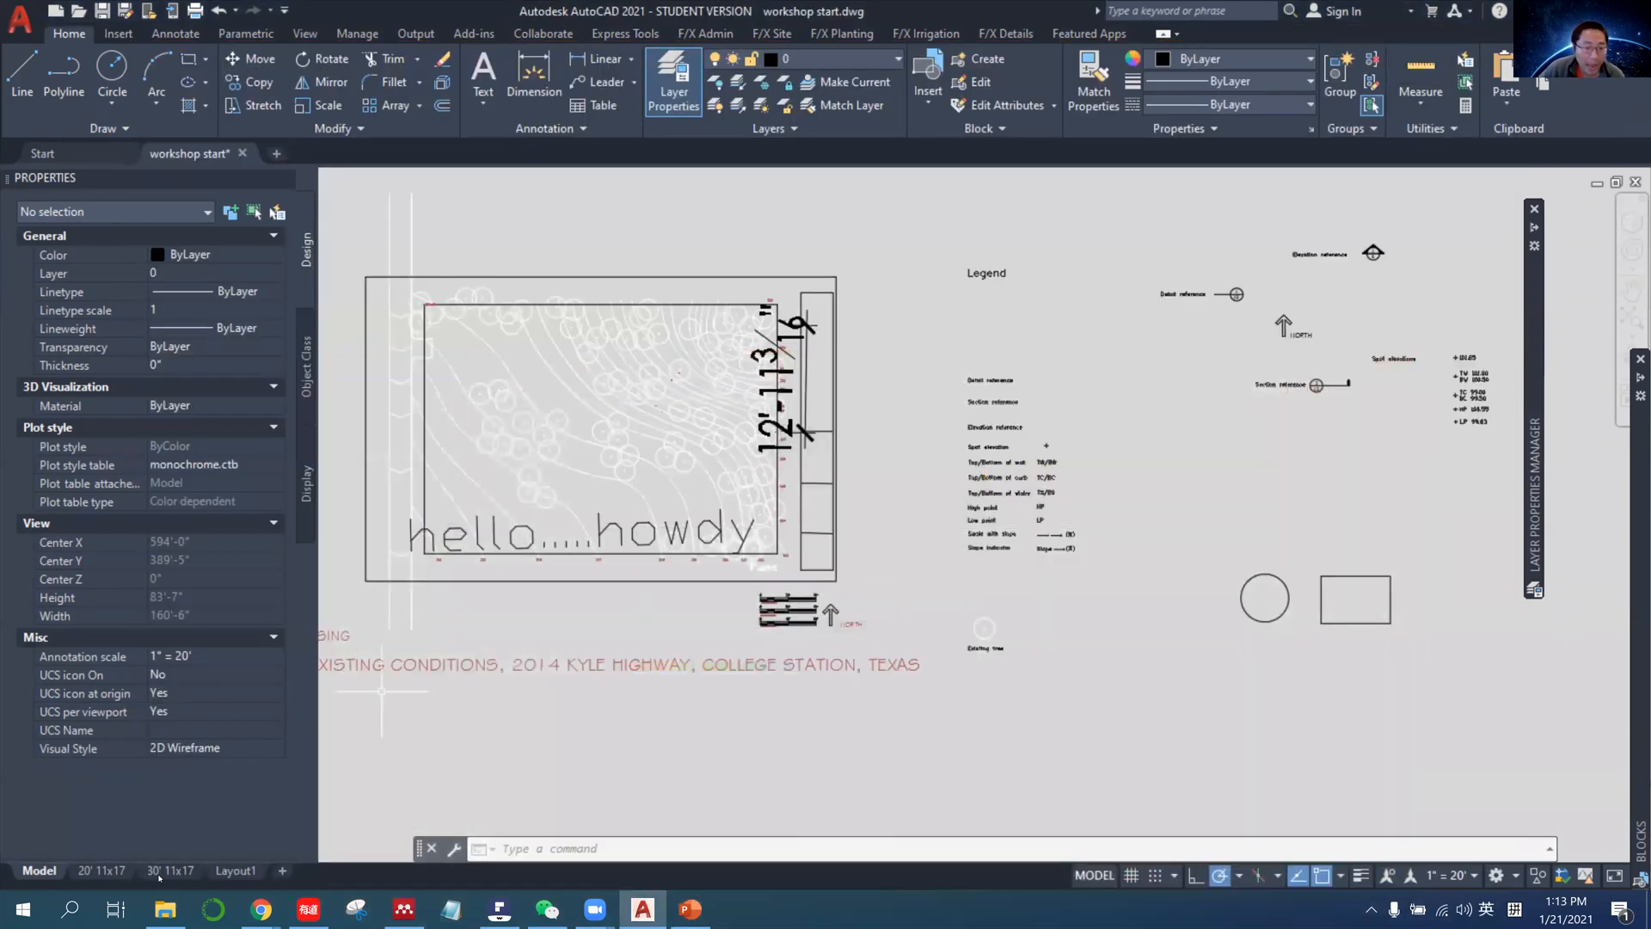
{"action": "left_click", "coordinate": [159, 872]}
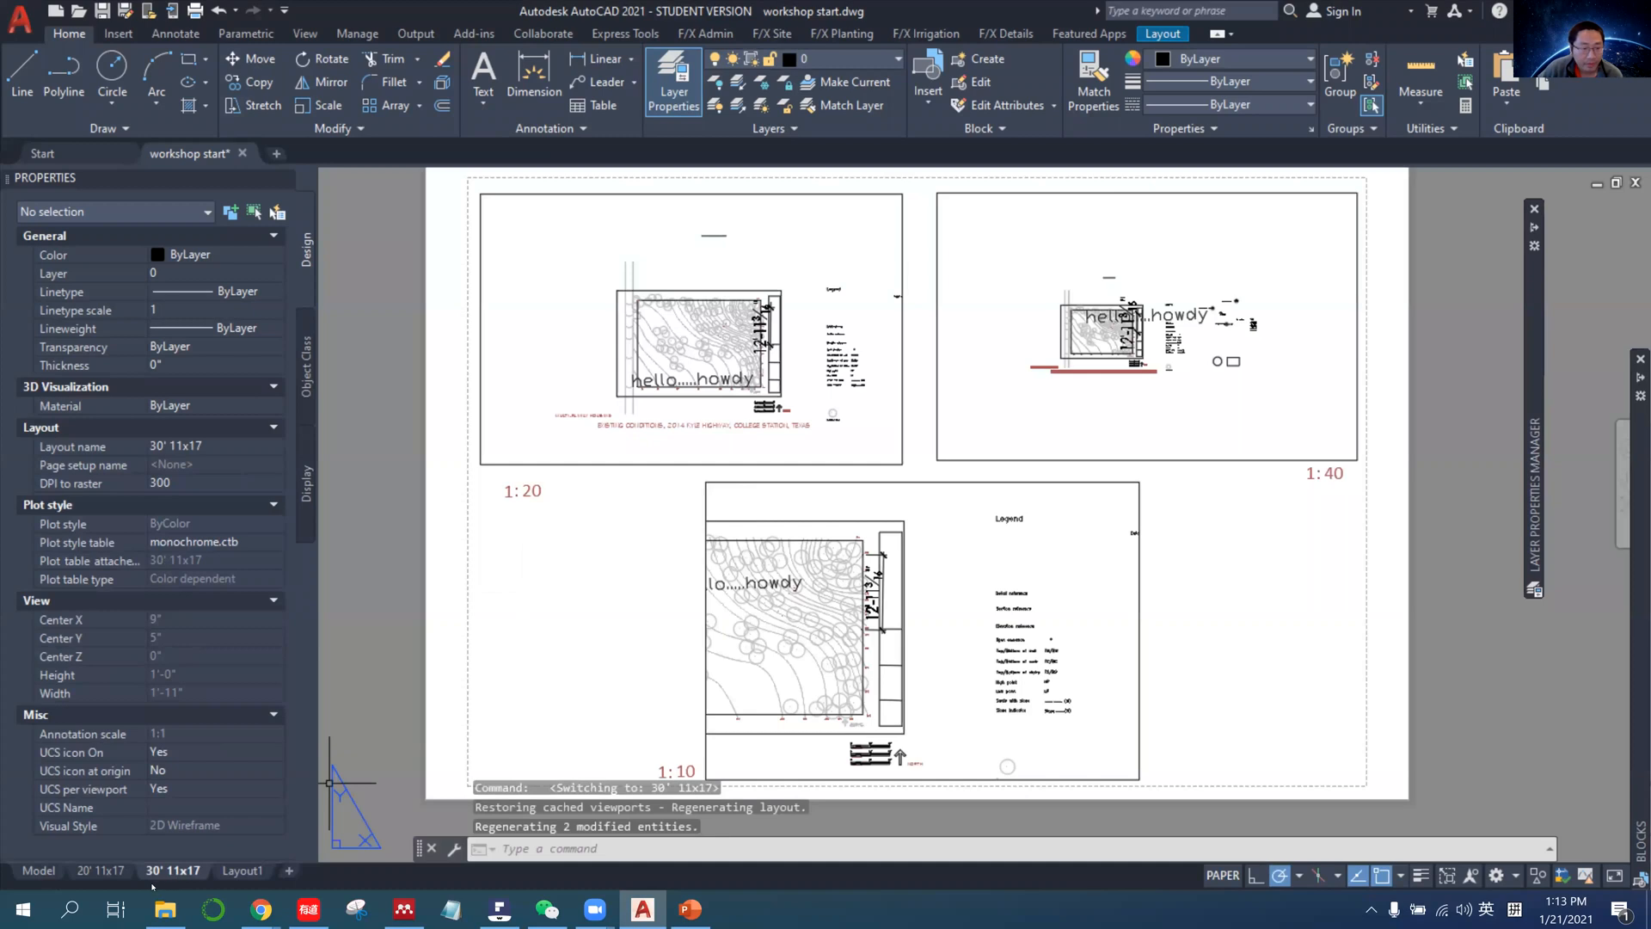
{"action": "left_click", "coordinate": [101, 872]}
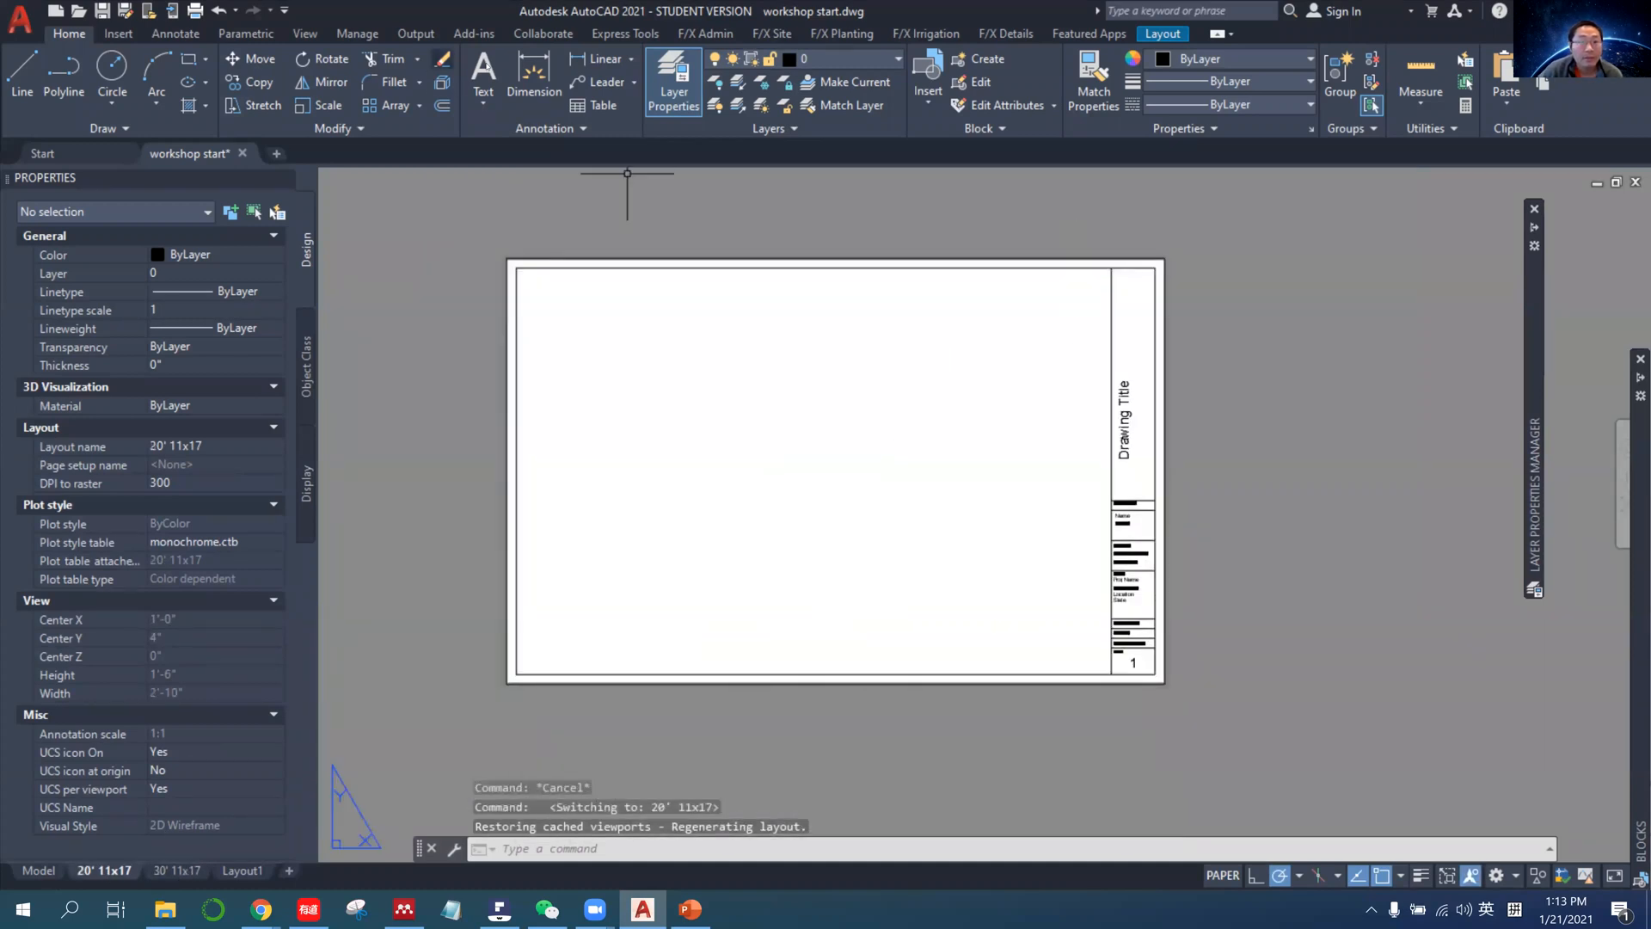
{"action": "left_click", "coordinate": [1163, 35]}
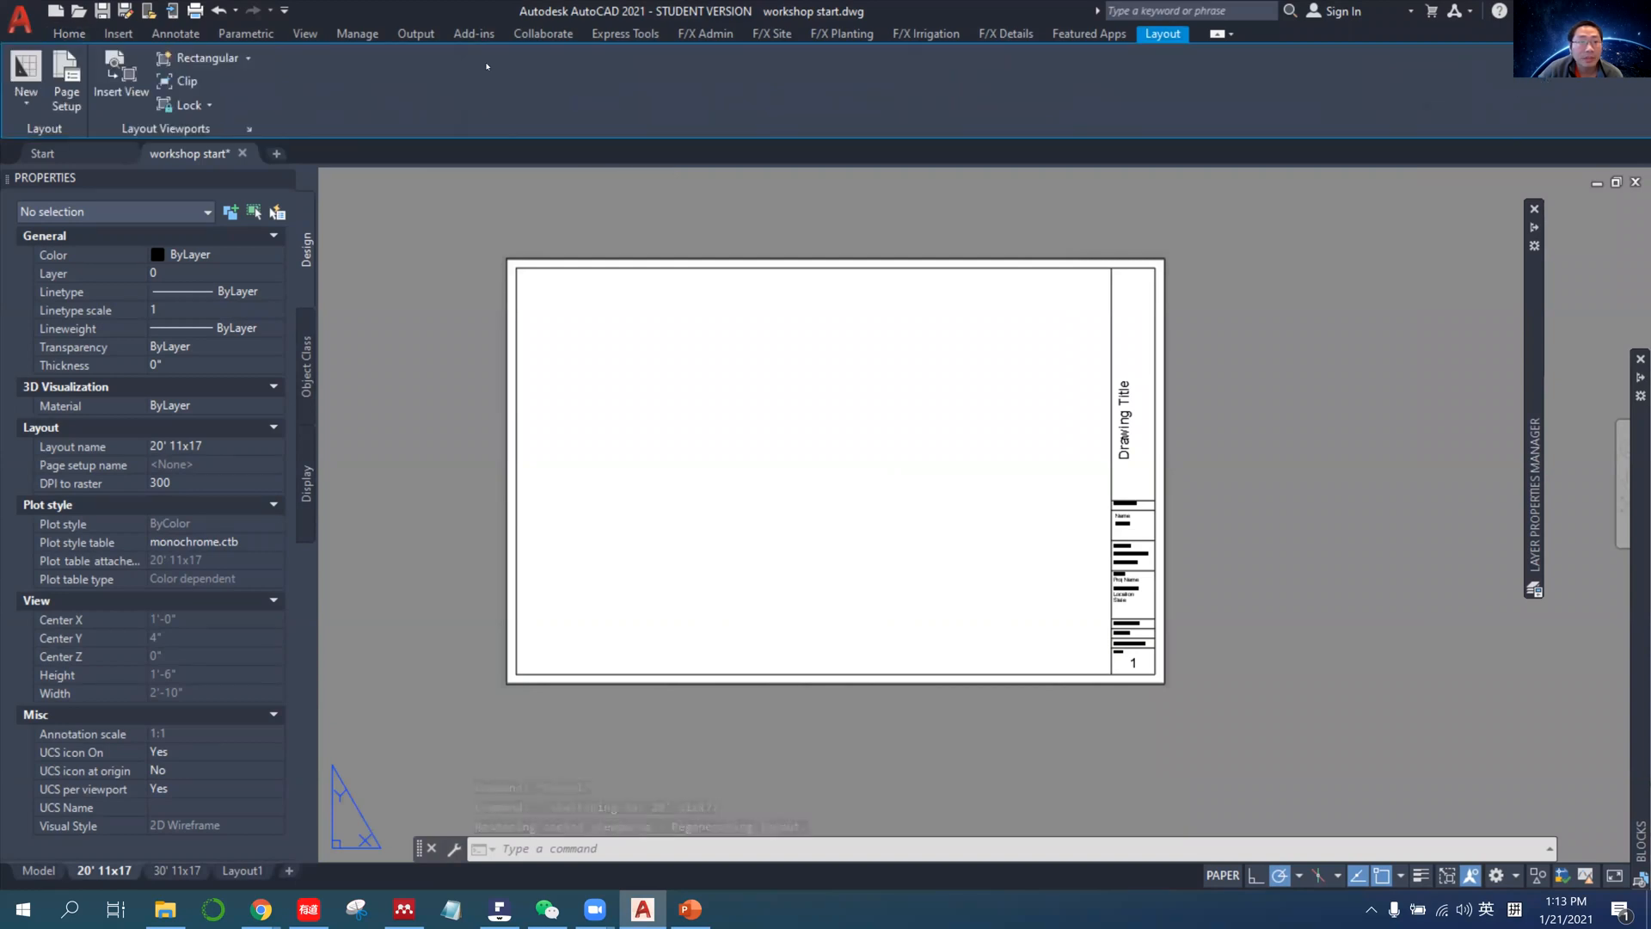
{"action": "left_click", "coordinate": [223, 58]}
{"action": "left_click", "coordinate": [531, 281]}
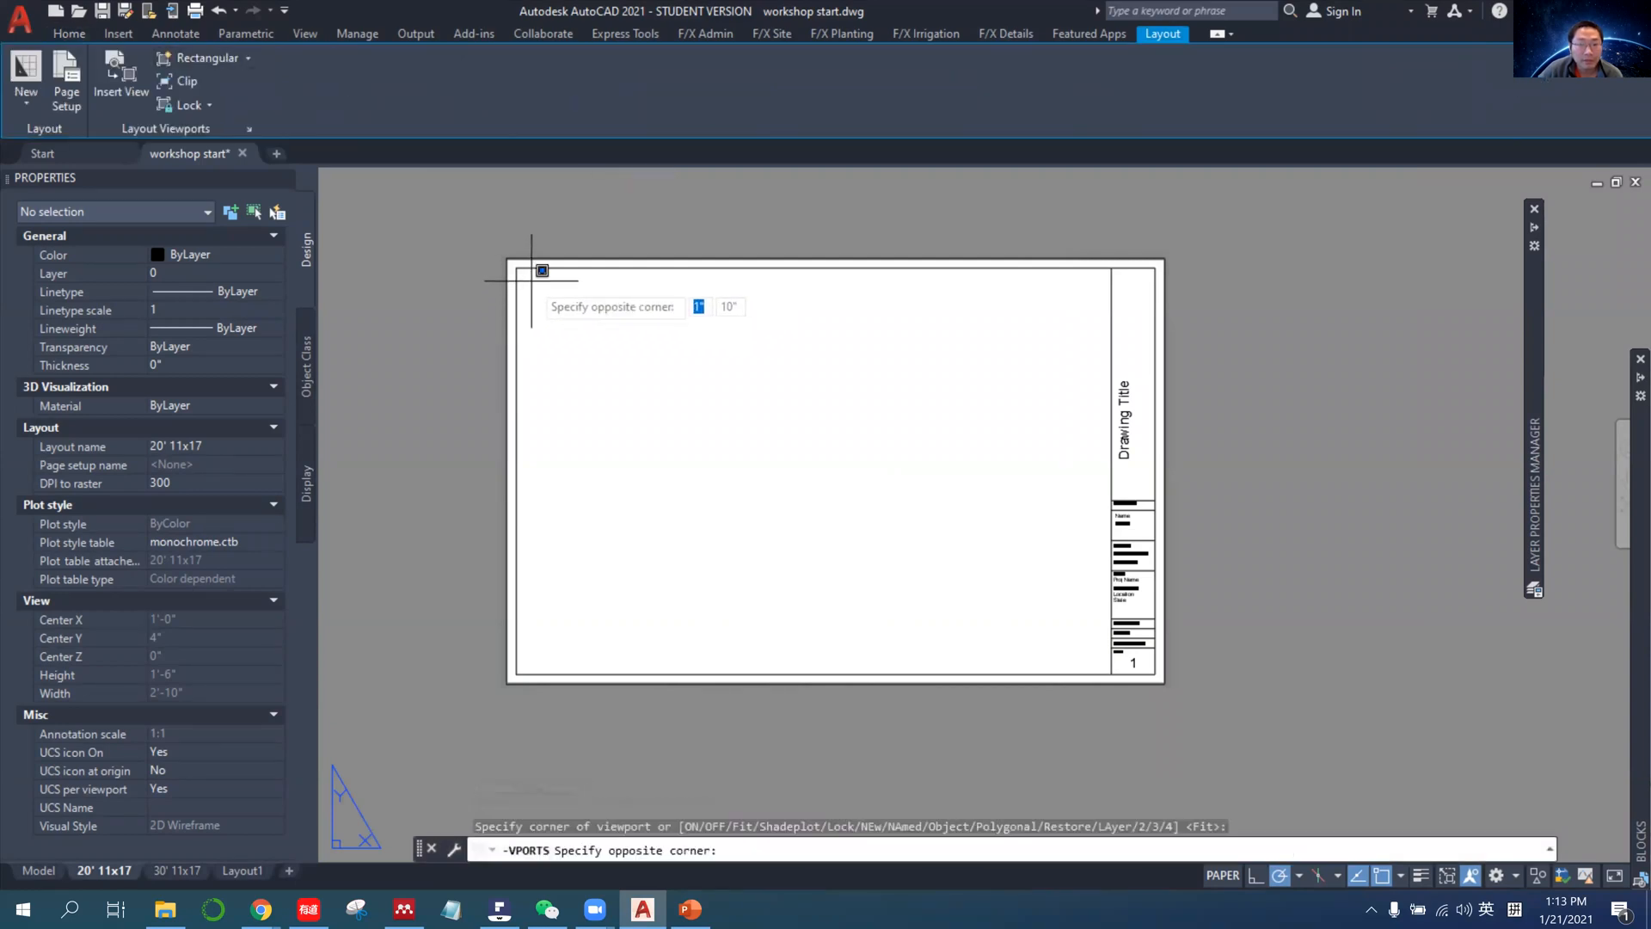
{"action": "left_click", "coordinate": [1088, 673]}
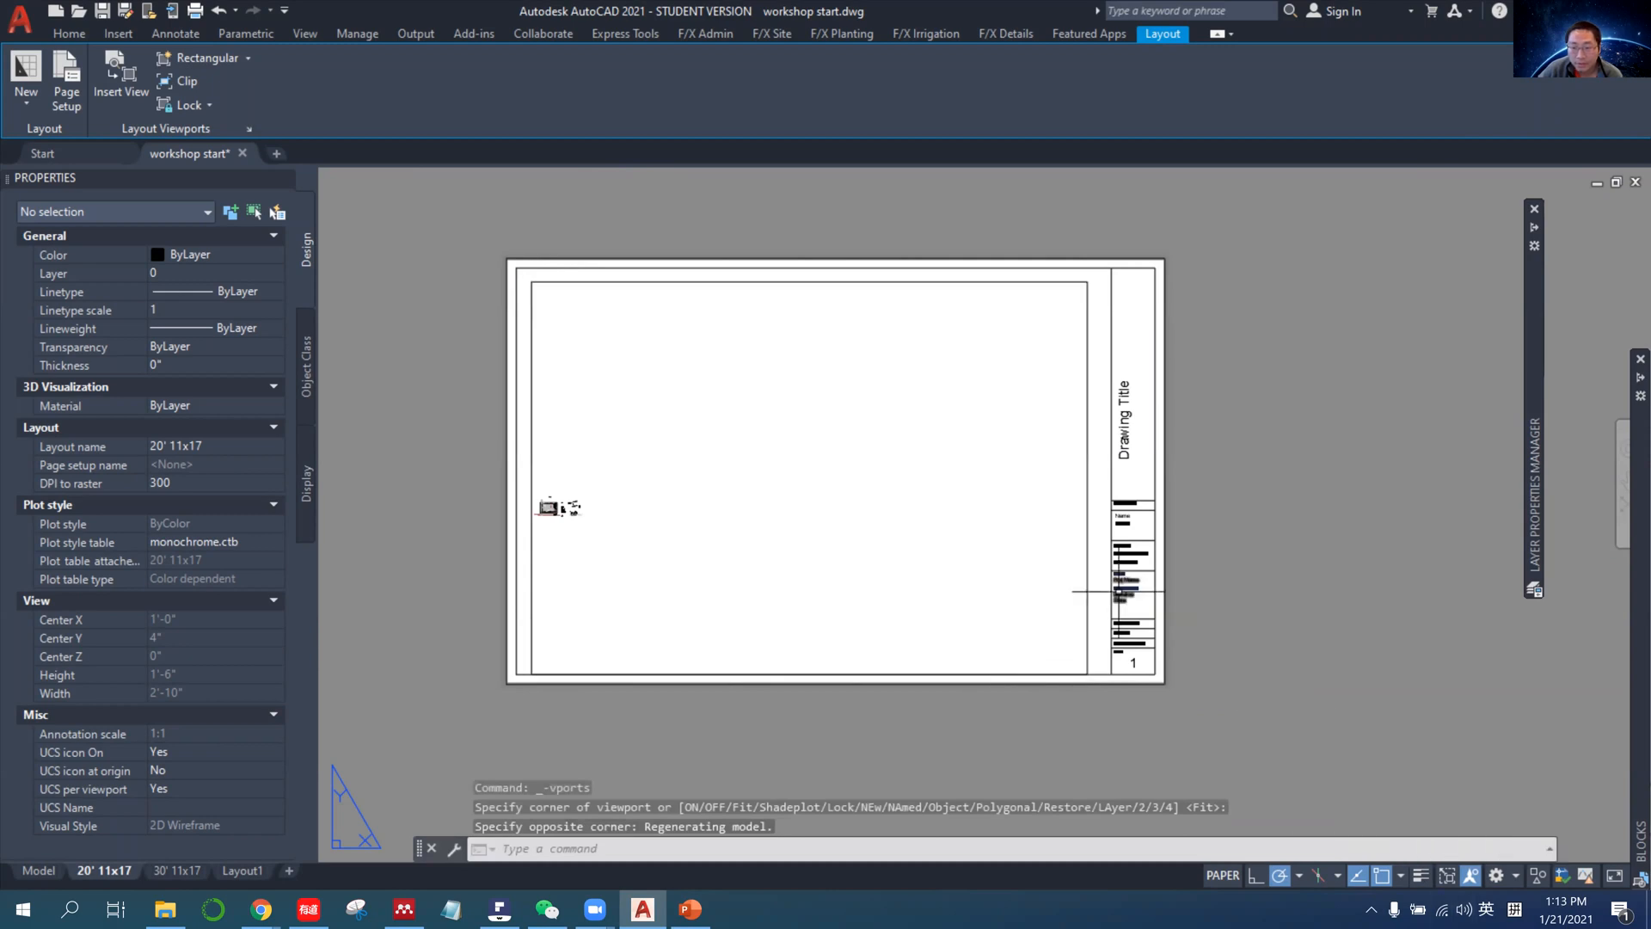
Fit the drawing into the new viewport with Scale to fit and set the viewport scale to 1"=10'.
{"action": "left_click", "coordinate": [1087, 571]}
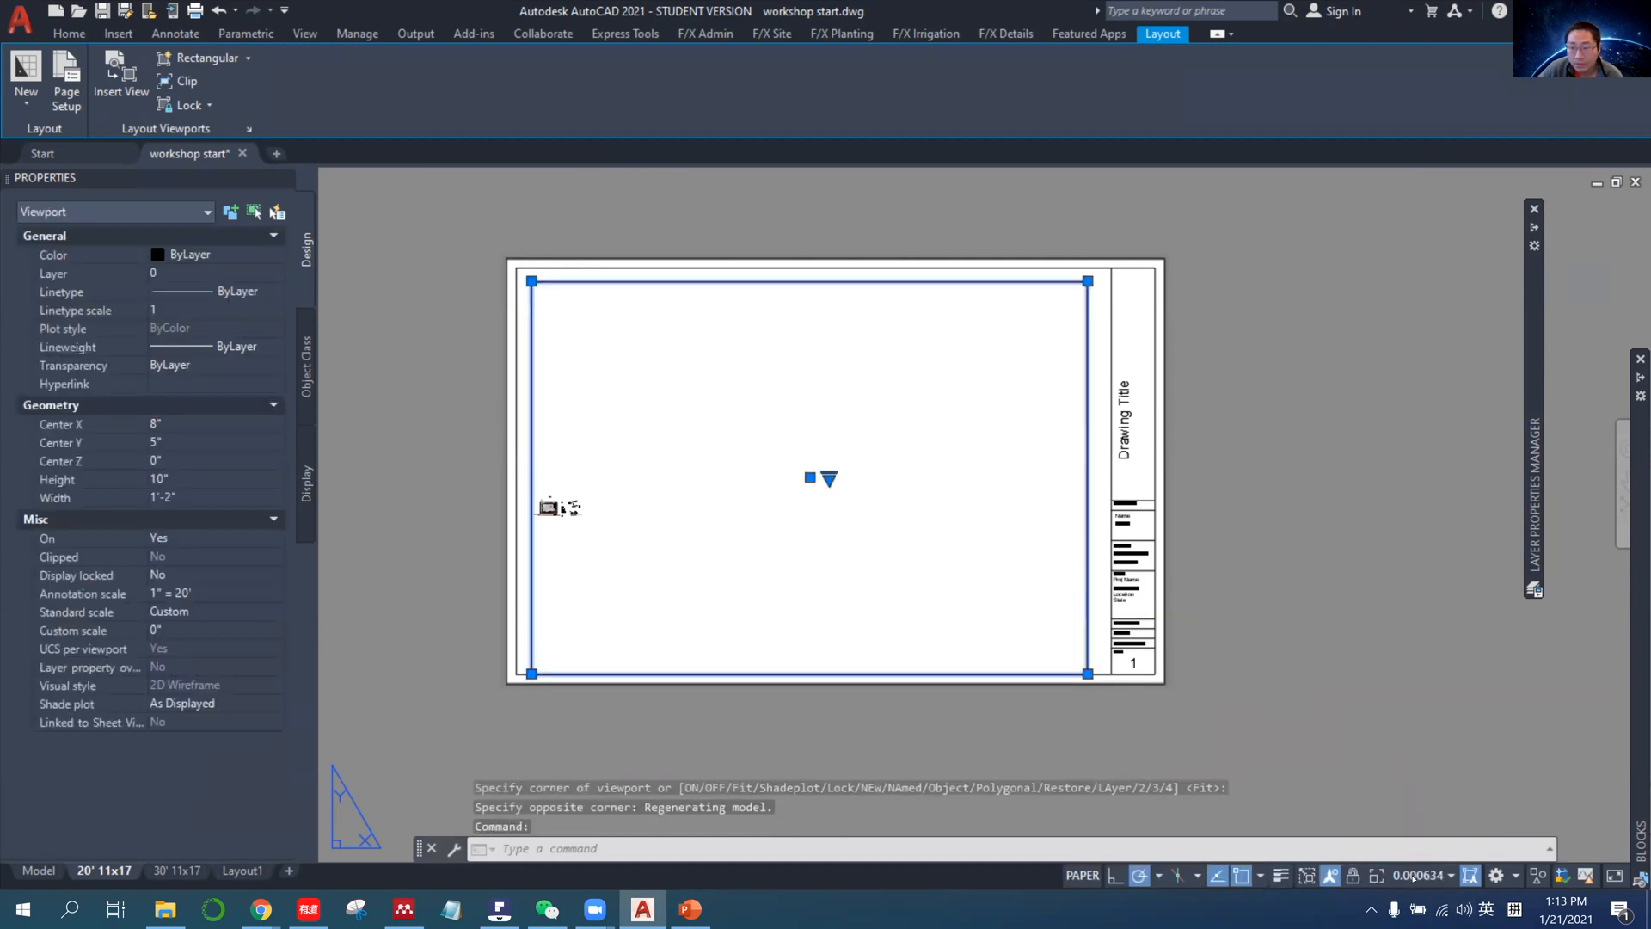
{"action": "left_click", "coordinate": [1427, 875]}
{"action": "left_click", "coordinate": [1421, 423]}
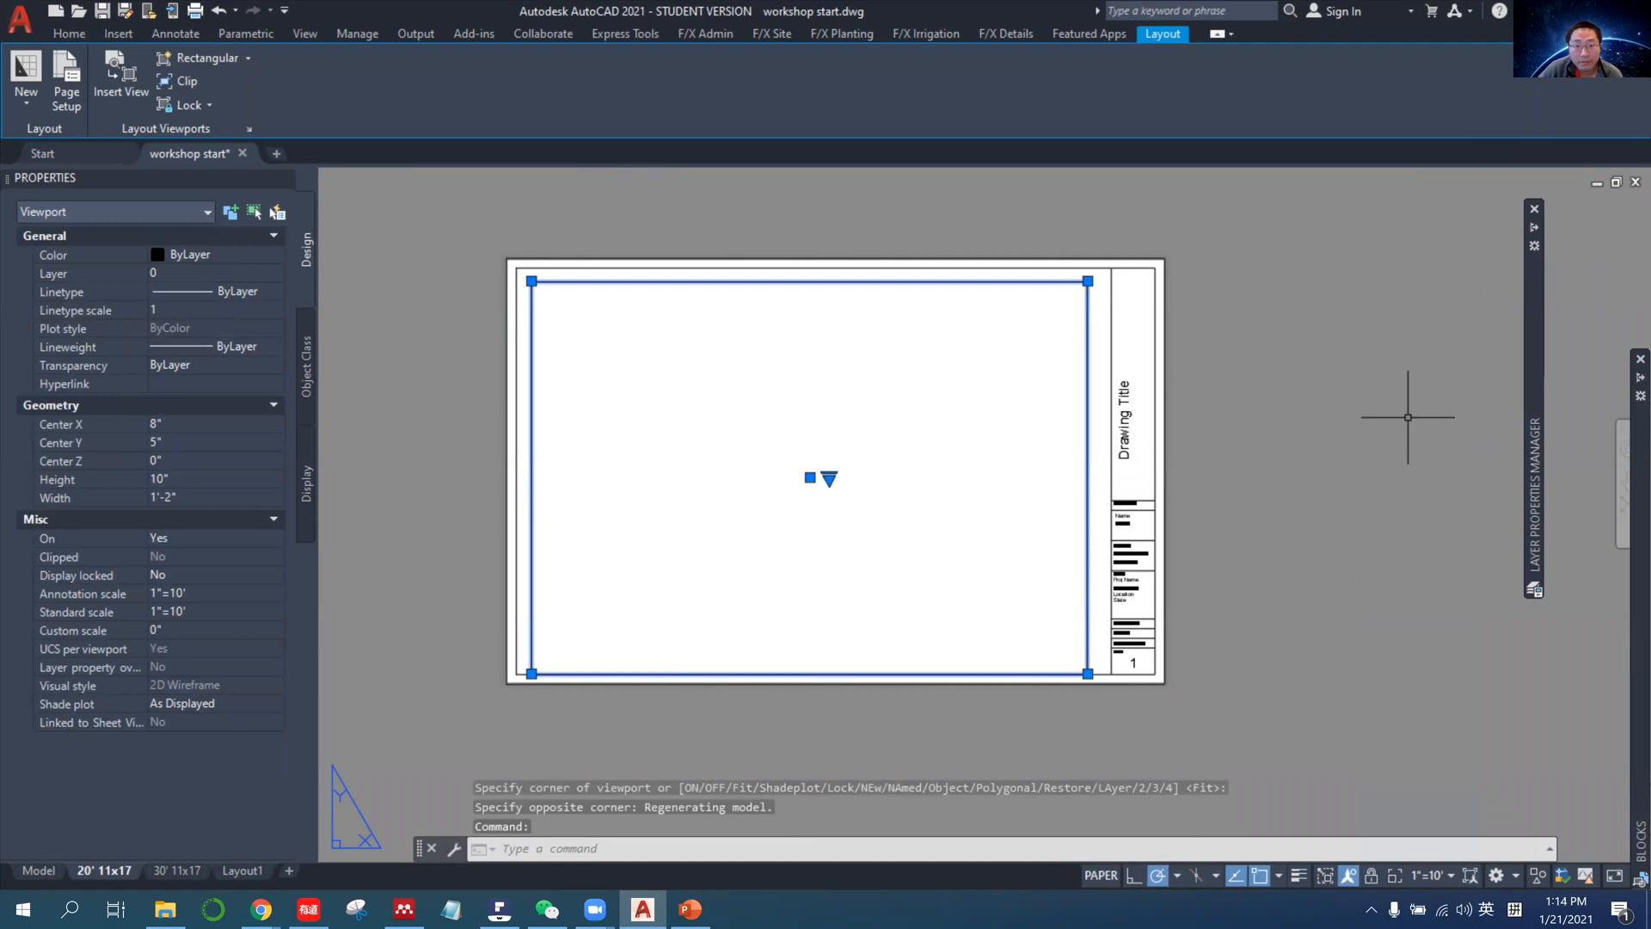
{"action": "left_click", "coordinate": [1420, 875]}
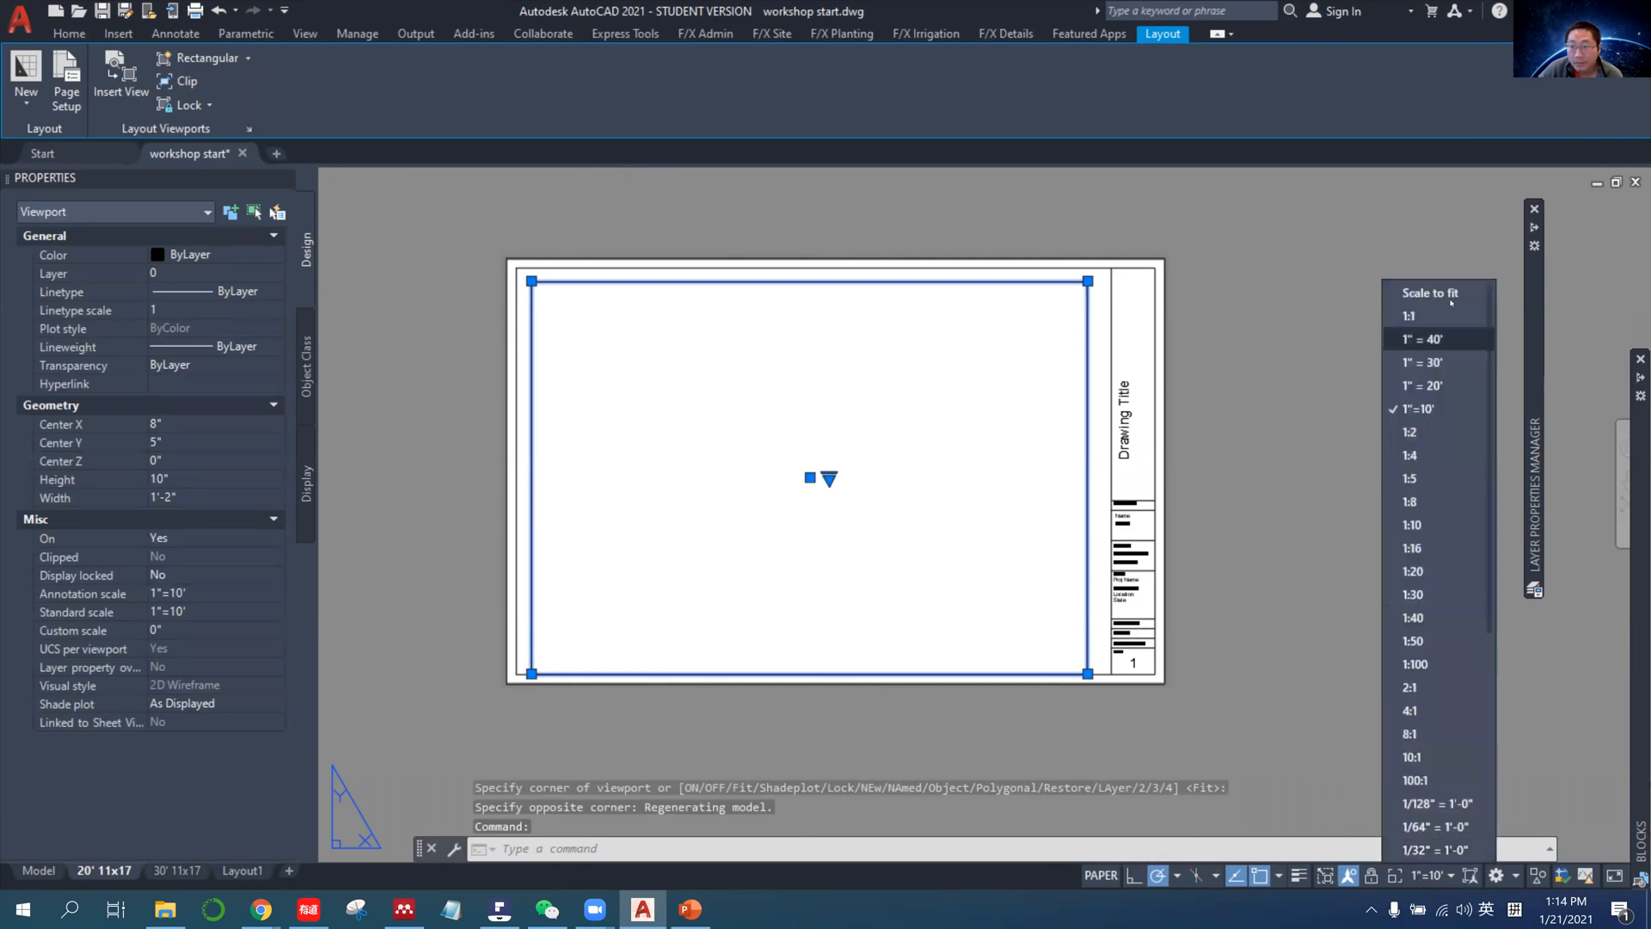
{"action": "left_click", "coordinate": [1428, 303]}
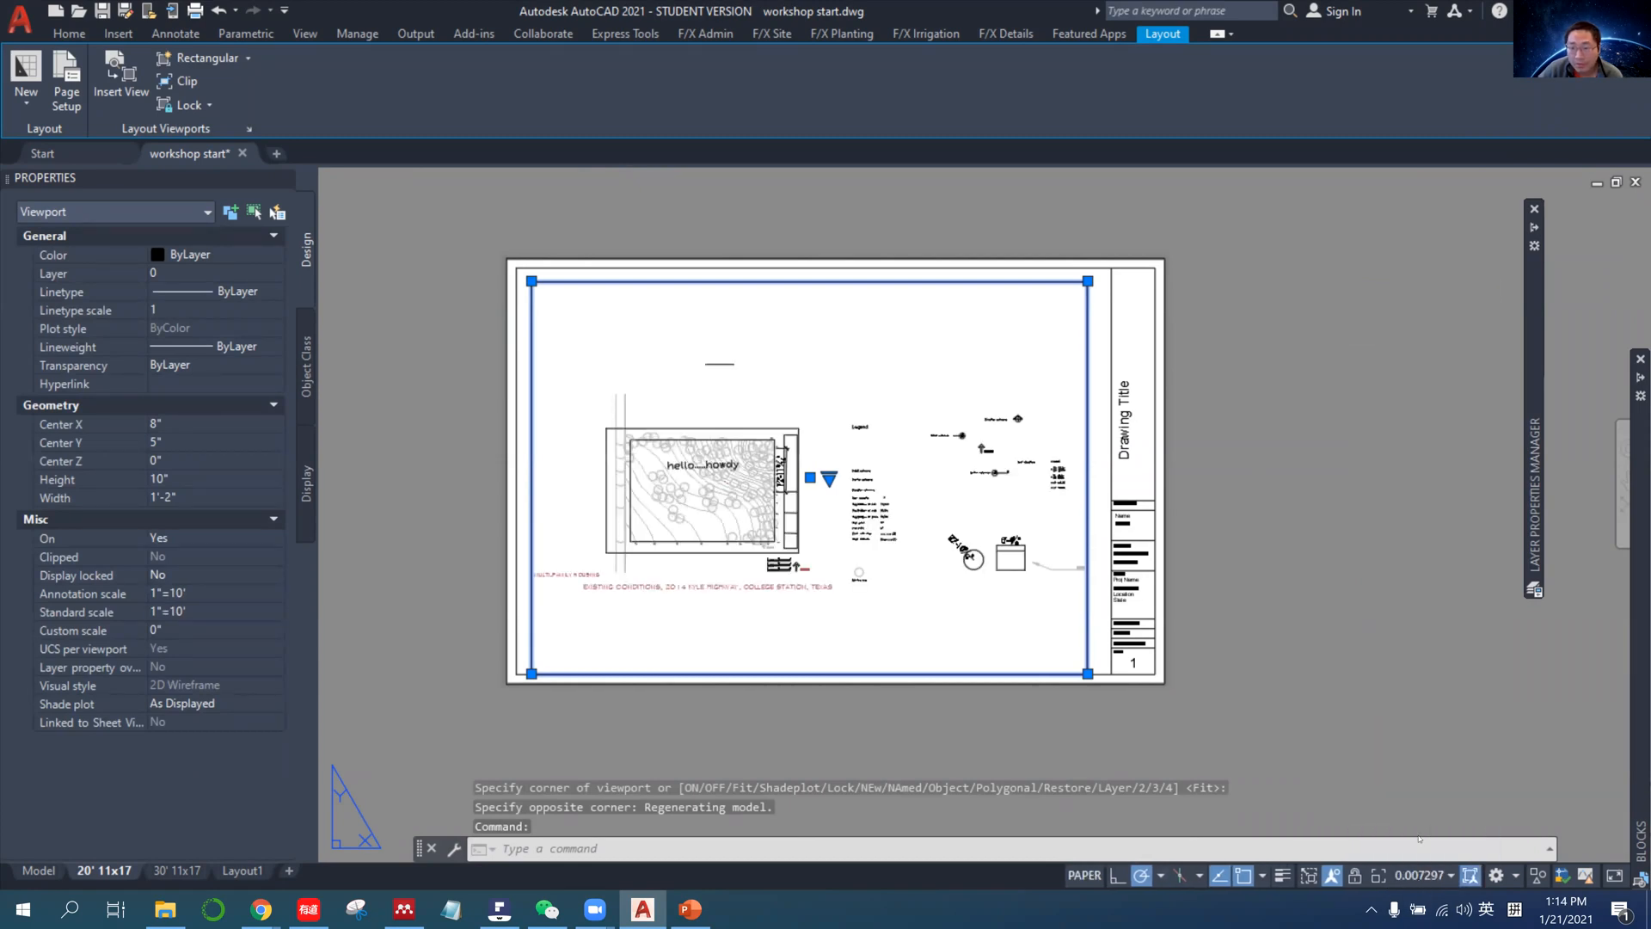
{"action": "left_click", "coordinate": [1420, 875]}
{"action": "left_click", "coordinate": [1431, 413]}
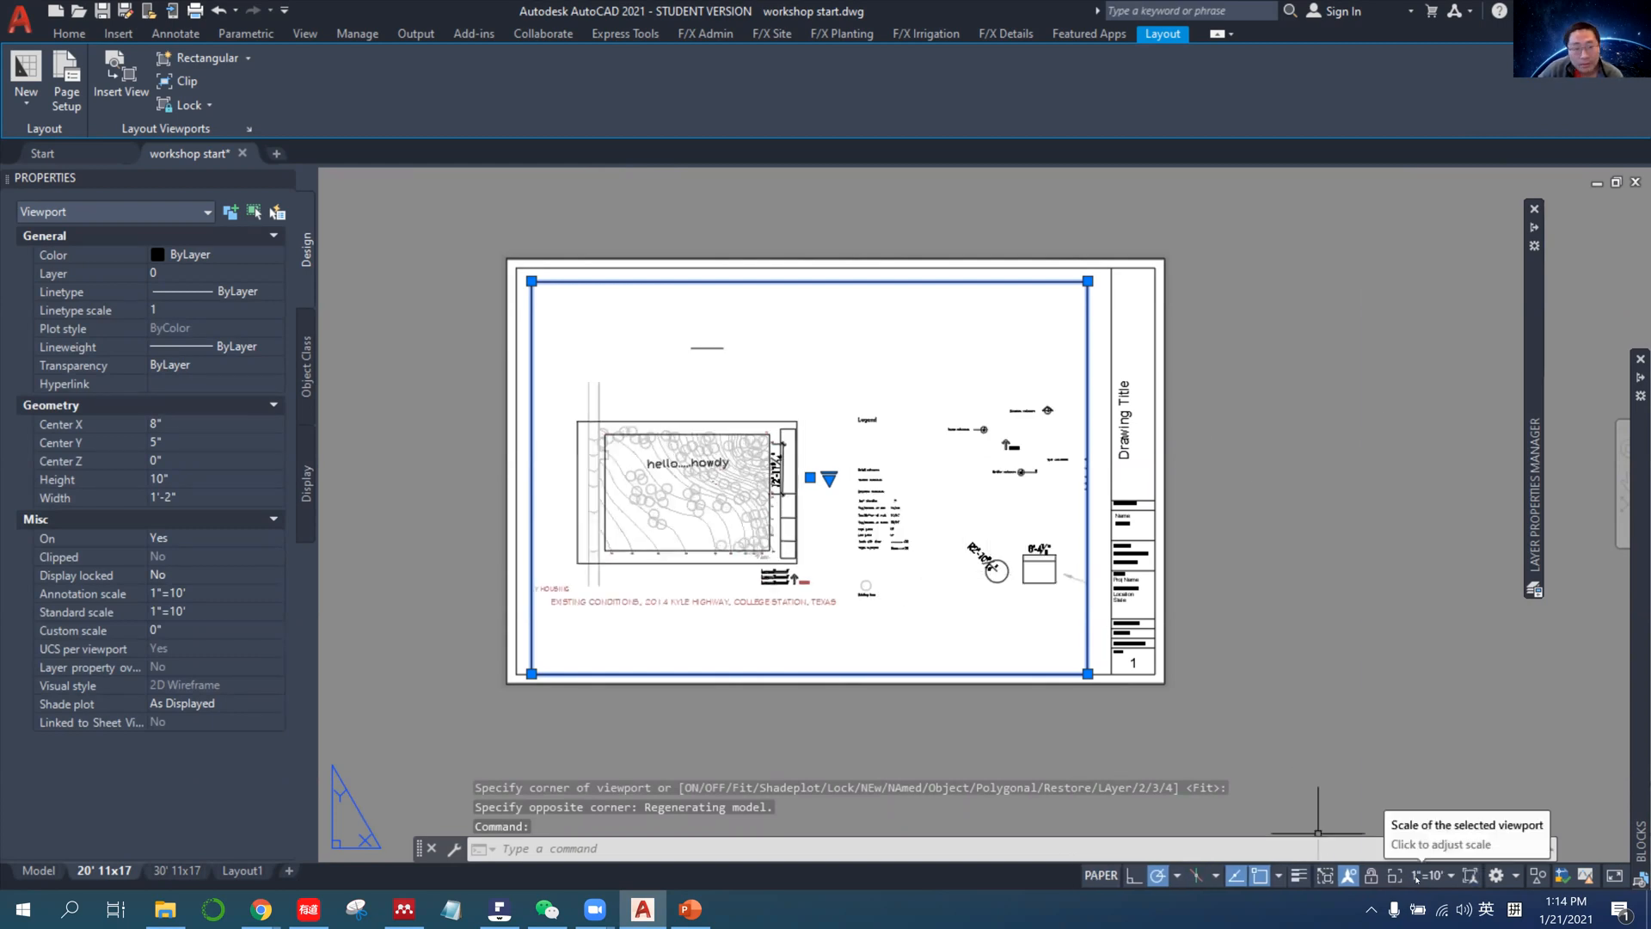
Stretch the viewport's lower-right corner inward and back out near the title block, leaving the viewport about 1'-3" wide.
{"action": "left_click", "coordinate": [1087, 673]}
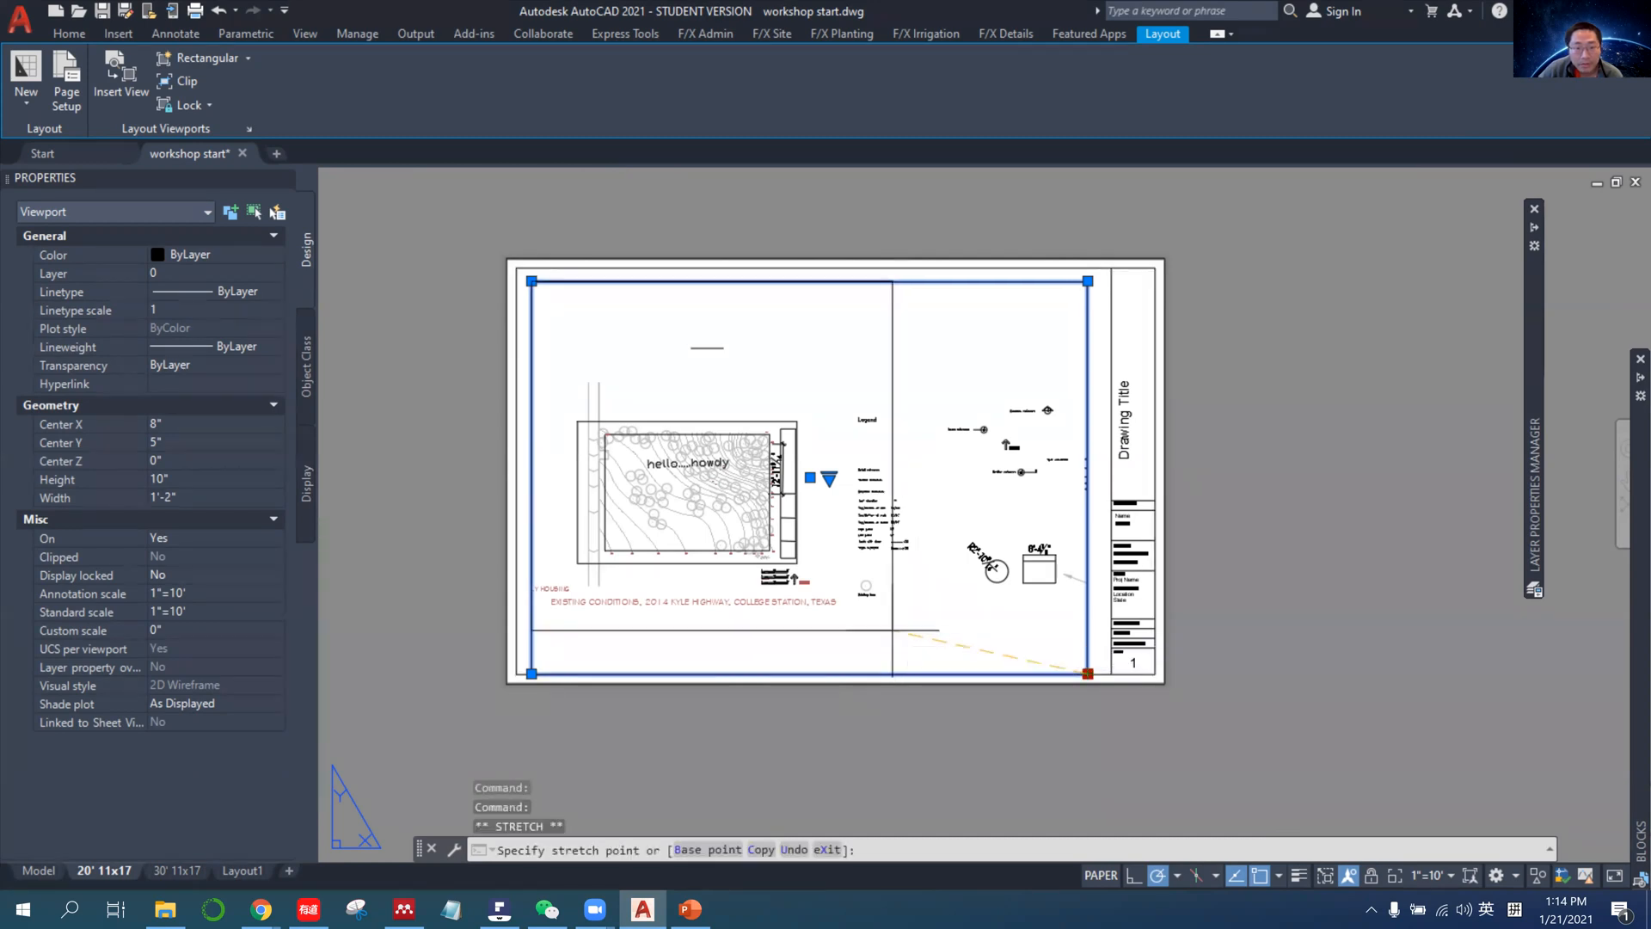
{"action": "left_click", "coordinate": [892, 631]}
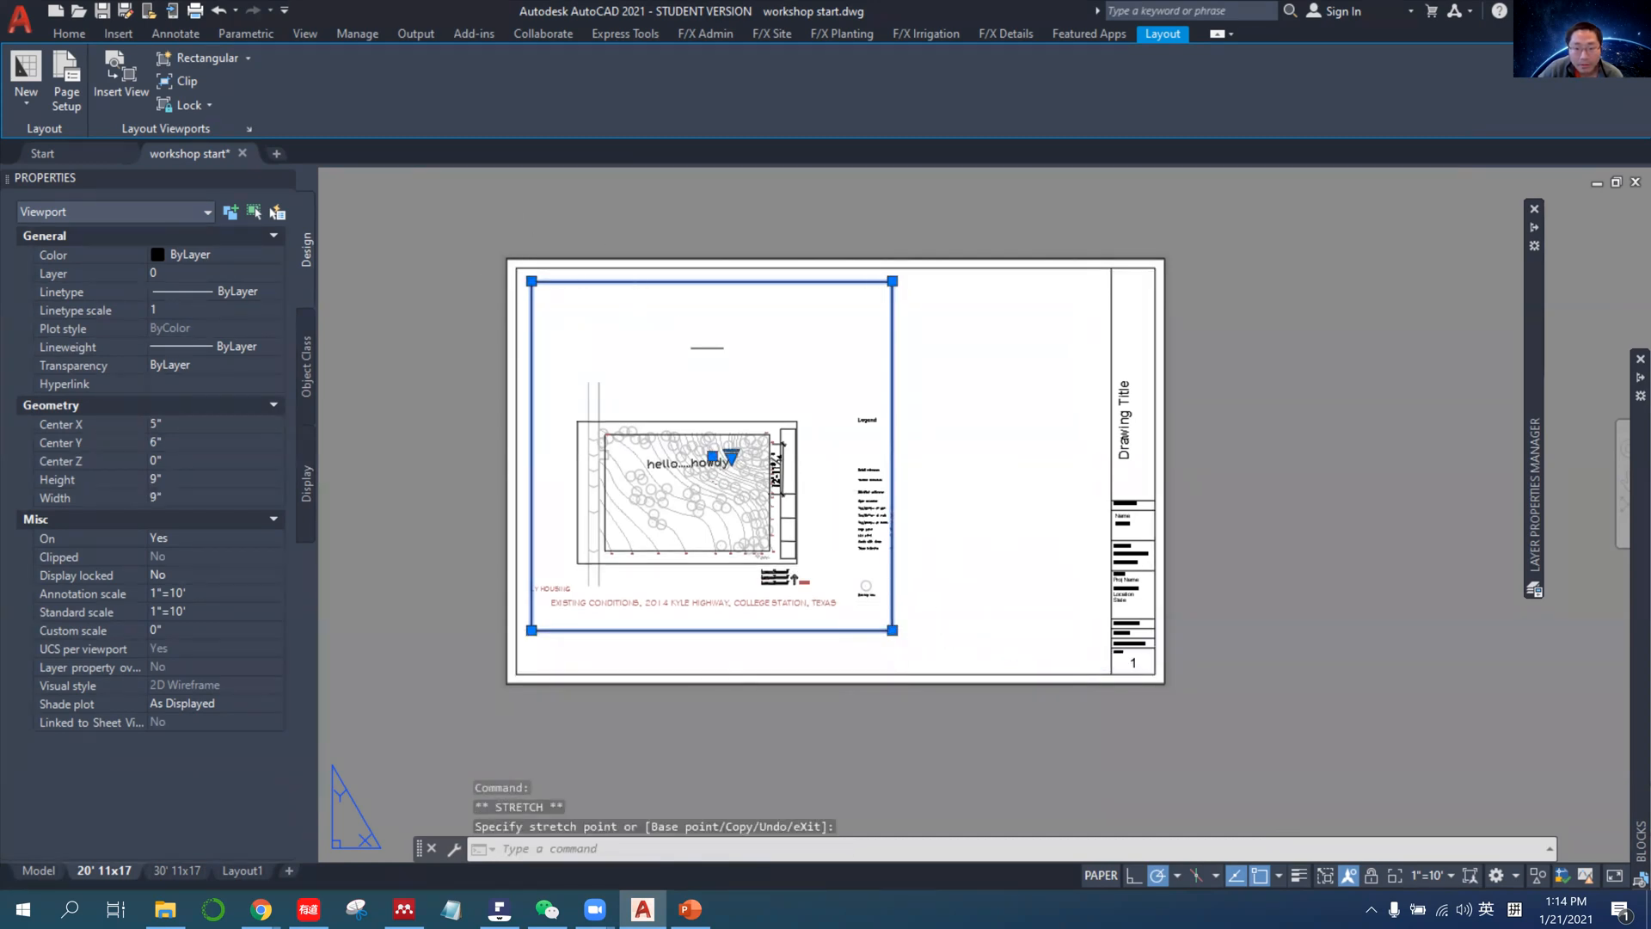
{"action": "left_click", "coordinate": [892, 630]}
{"action": "left_click", "coordinate": [1098, 673]}
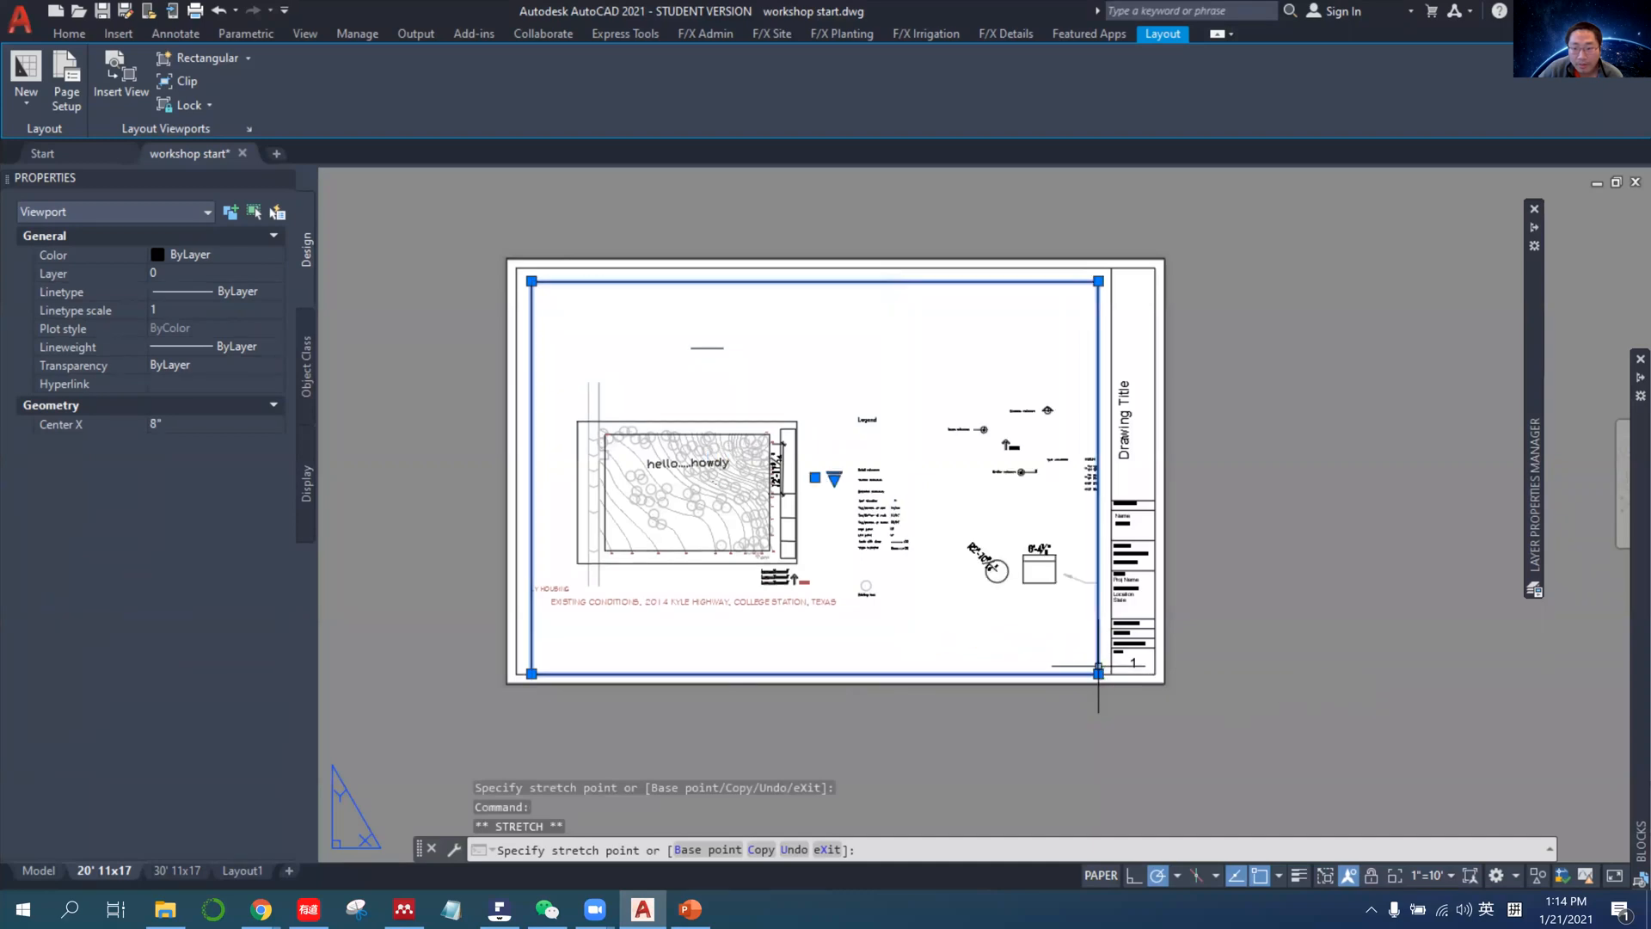
Add a custom scale named 1"=5' to the drawing's scale list, with 1 paper unit equal to 60 drawing units.
{"action": "left_click", "coordinate": [1430, 875]}
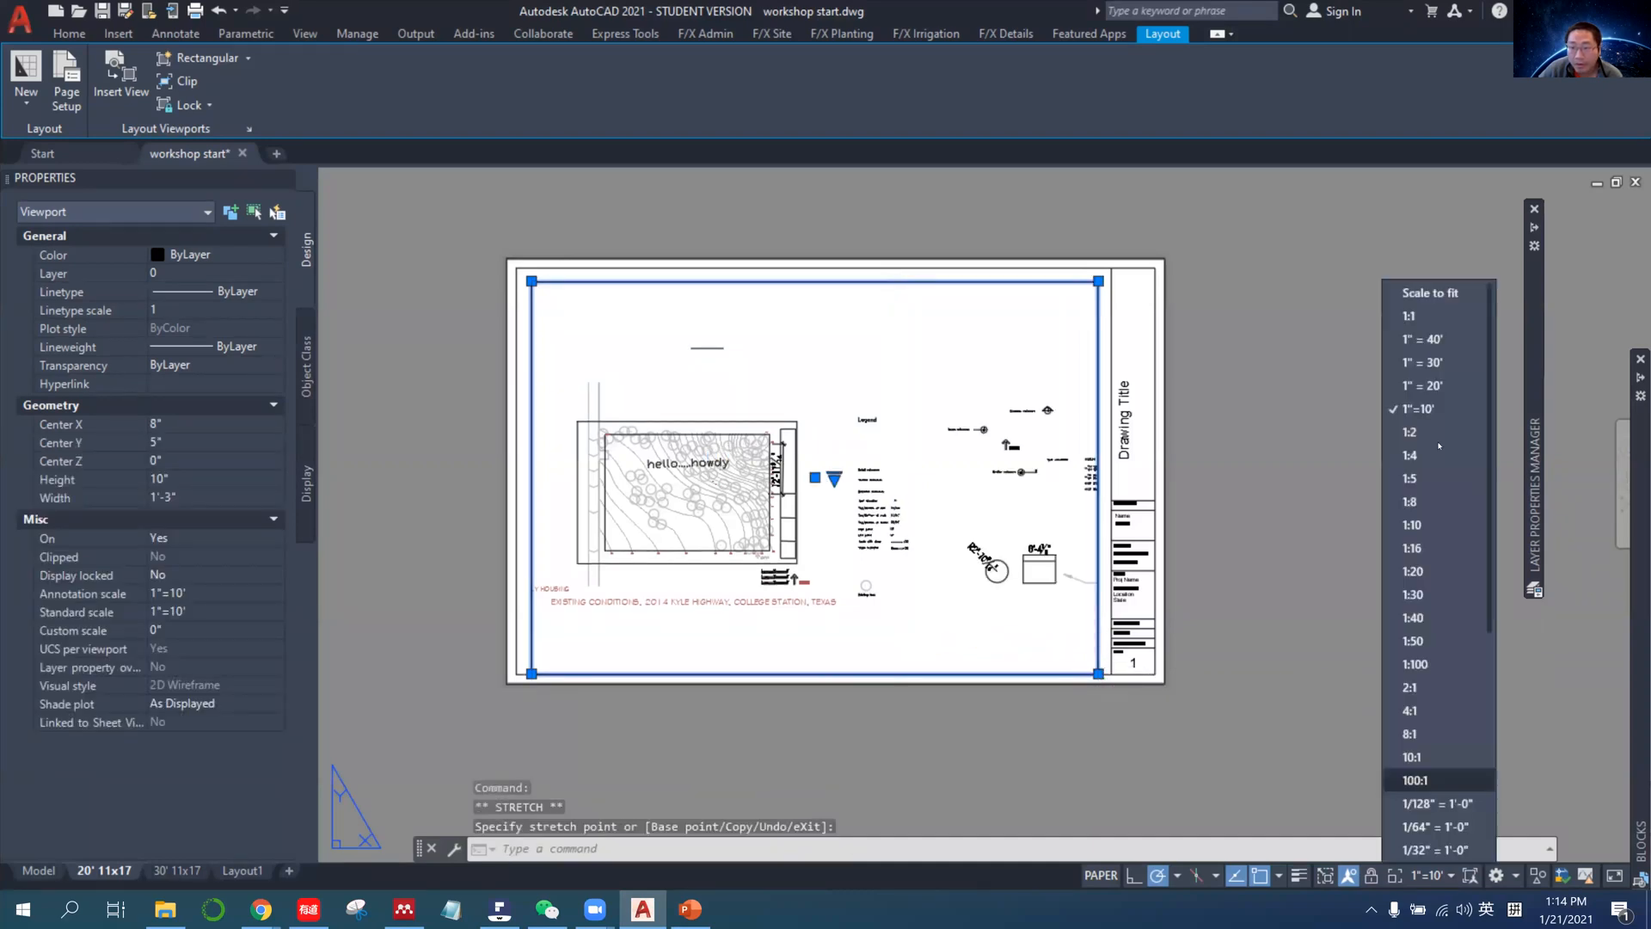
{"action": "scroll", "coordinate": [1441, 724], "scroll_direction": "down", "scroll_amount": 5}
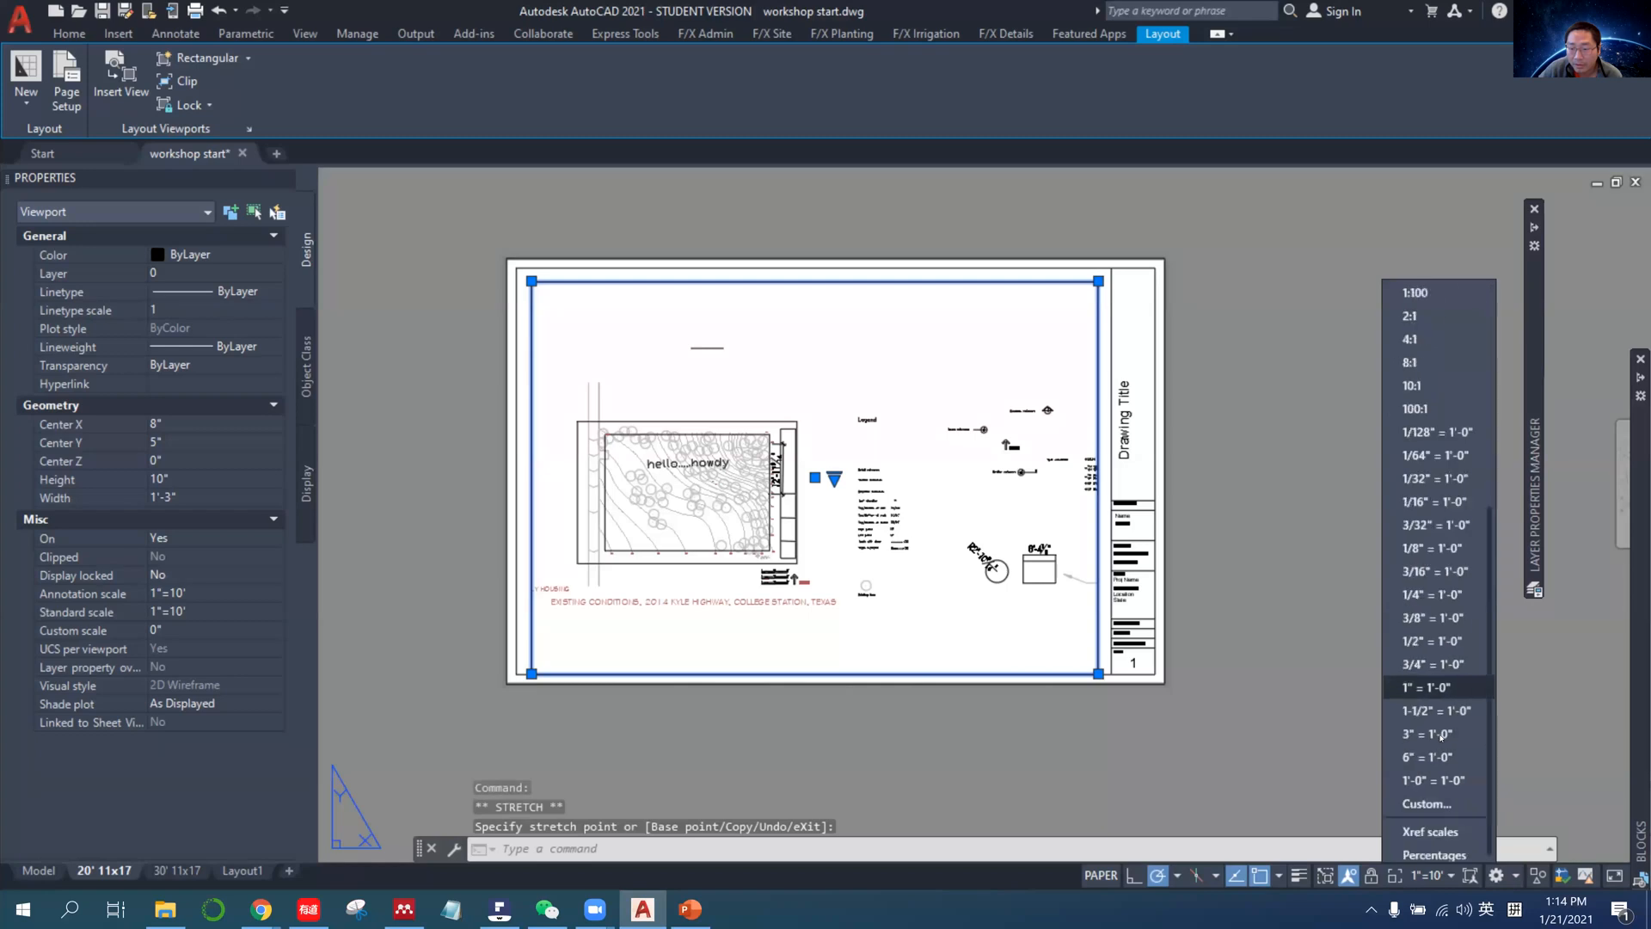
{"action": "left_click", "coordinate": [1430, 799]}
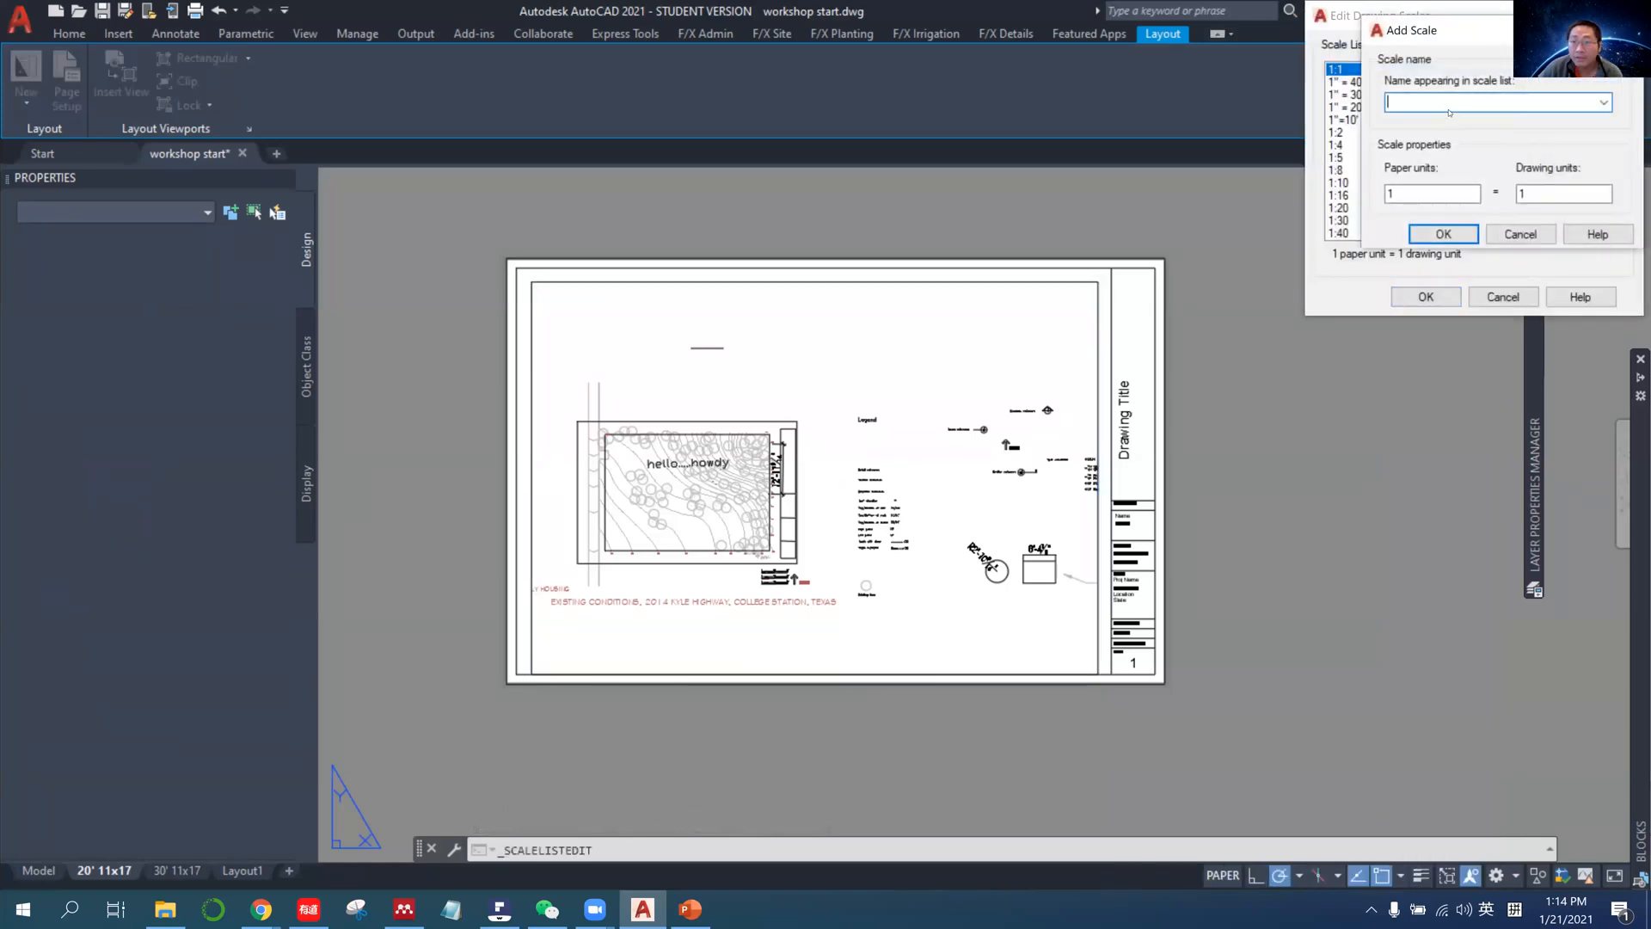
{"action": "type", "text": "1"}
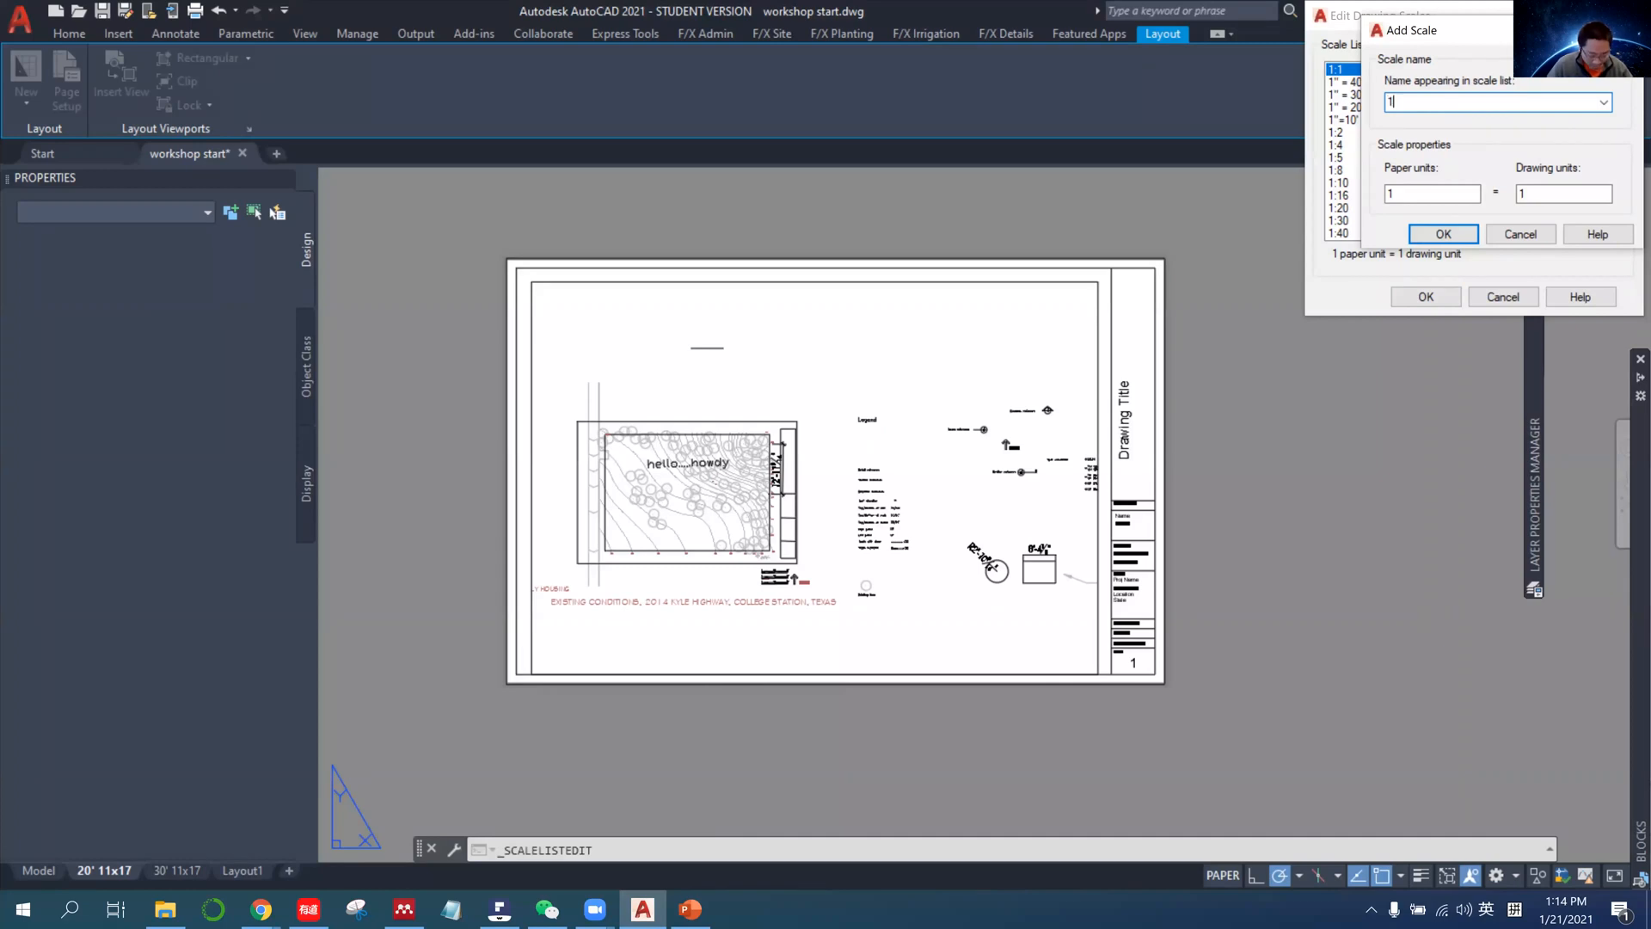
{"action": "type", "text": "\"="}
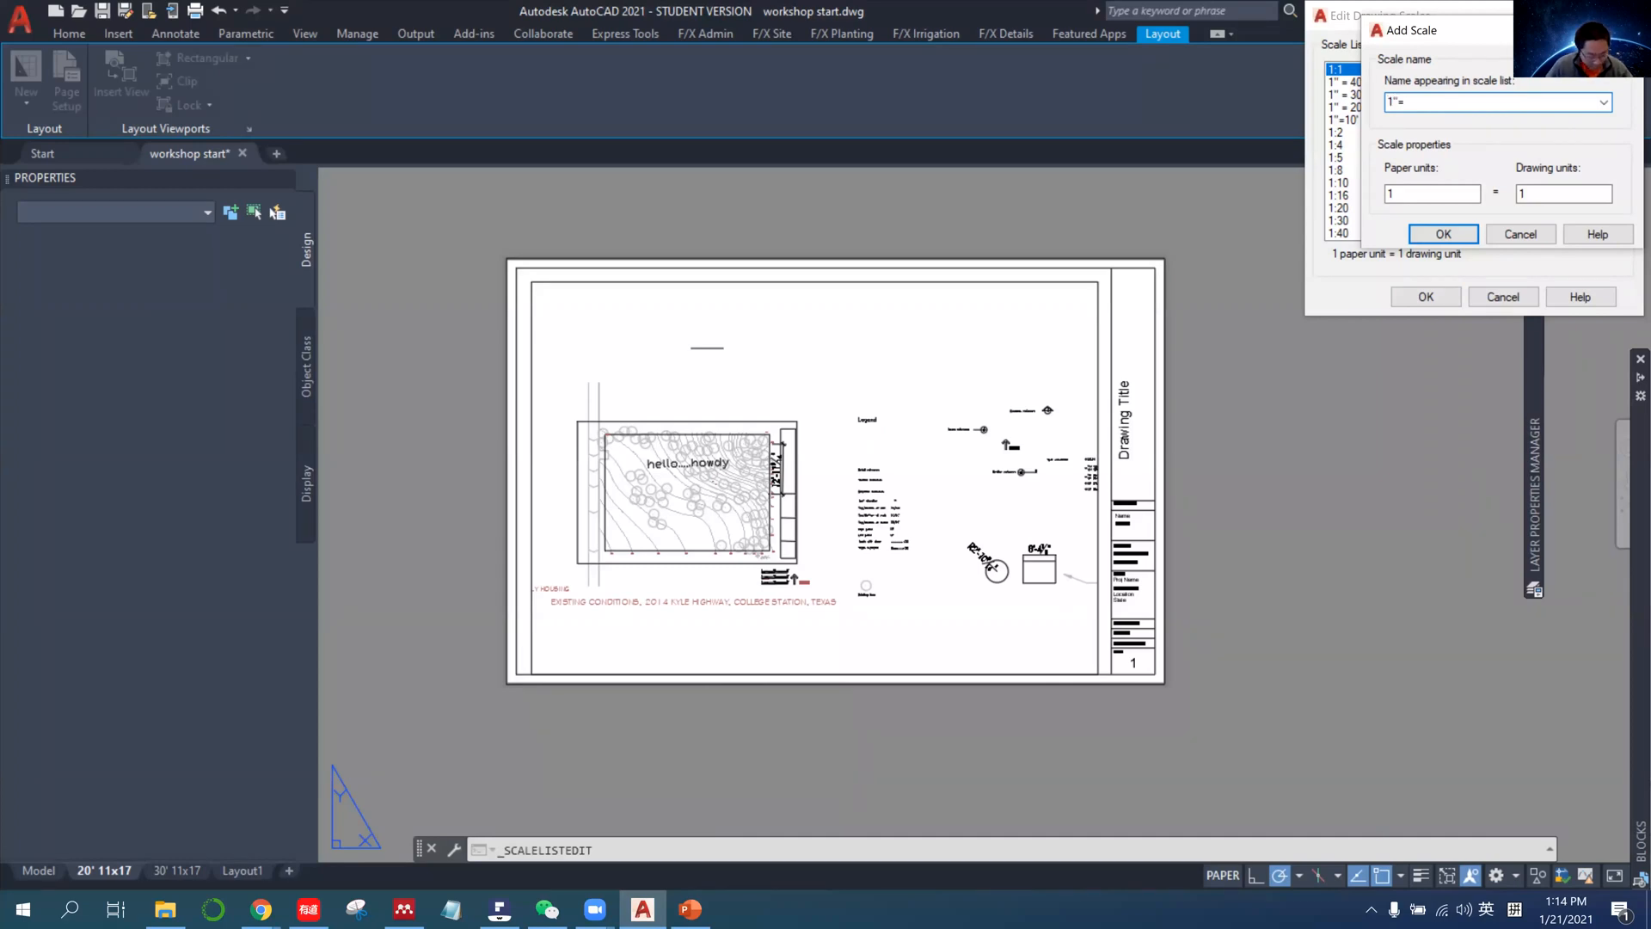
{"action": "type", "text": "5'"}
{"action": "key", "text": "Tab"}
{"action": "key", "text": "Tab"}
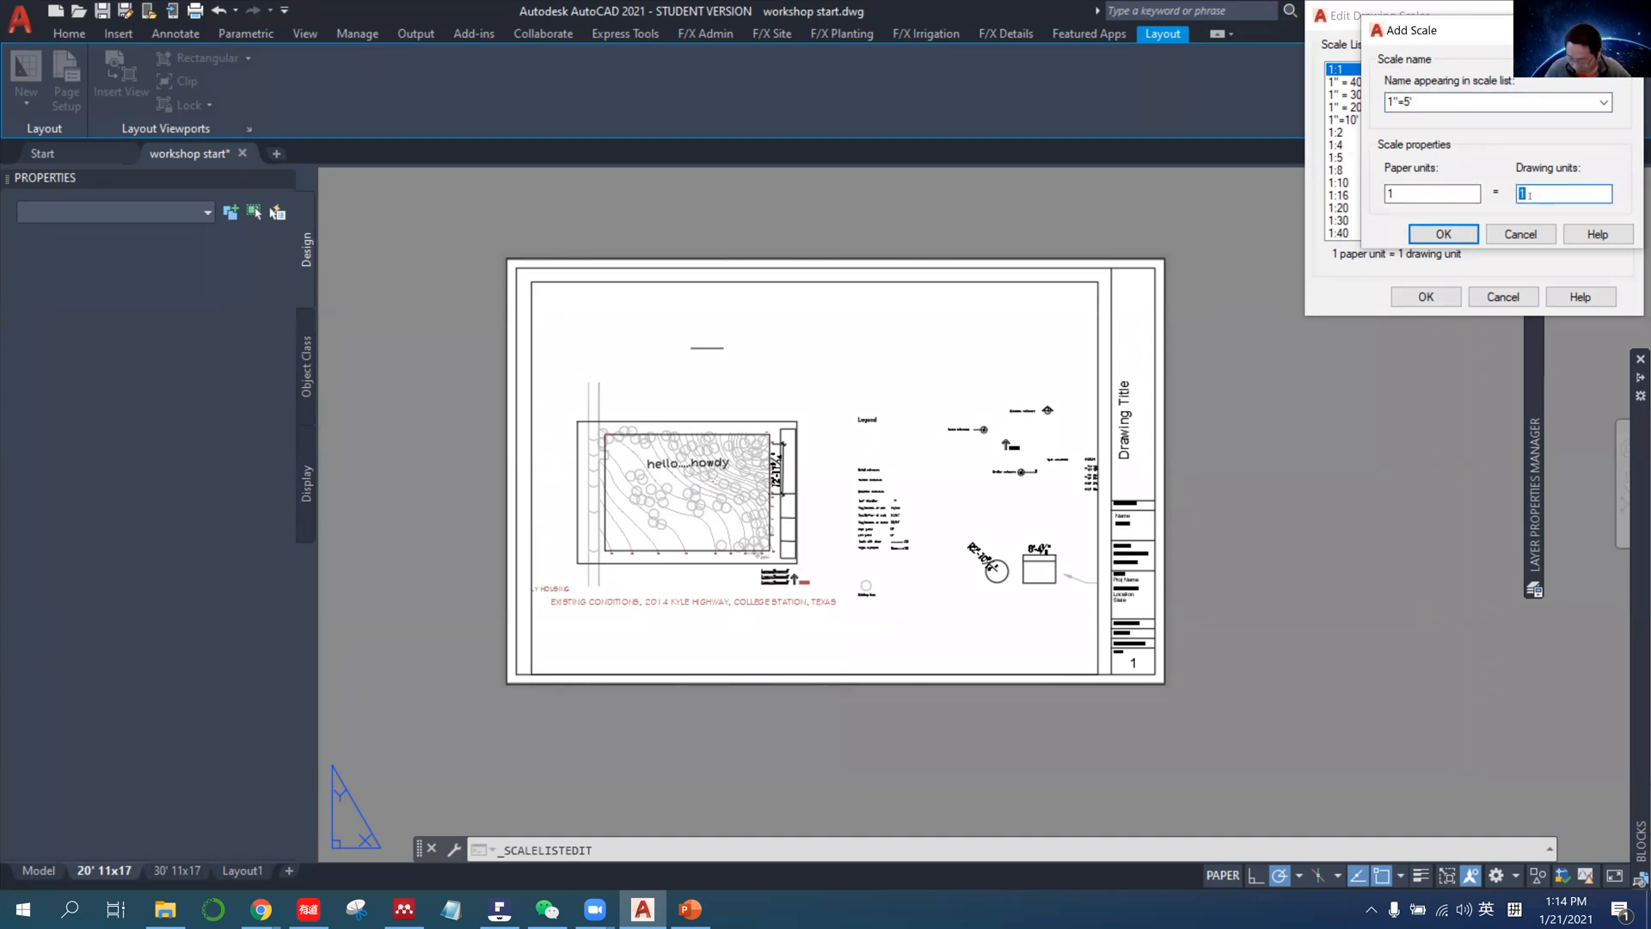
{"action": "key", "text": "BackSpace"}
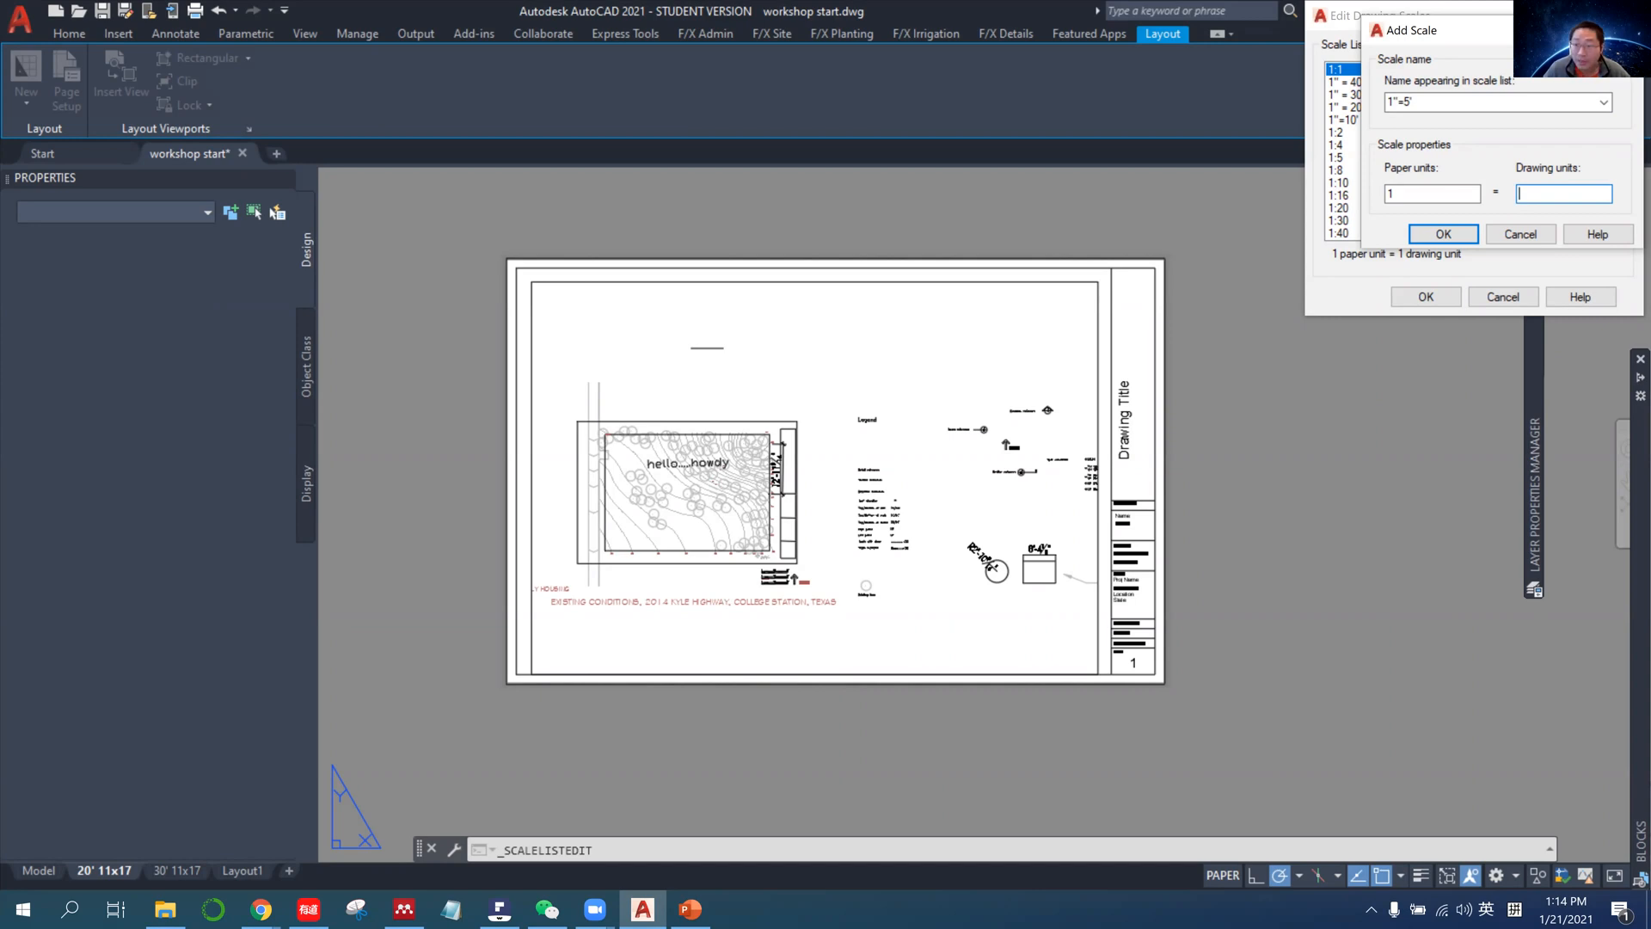
{"action": "type", "text": "60"}
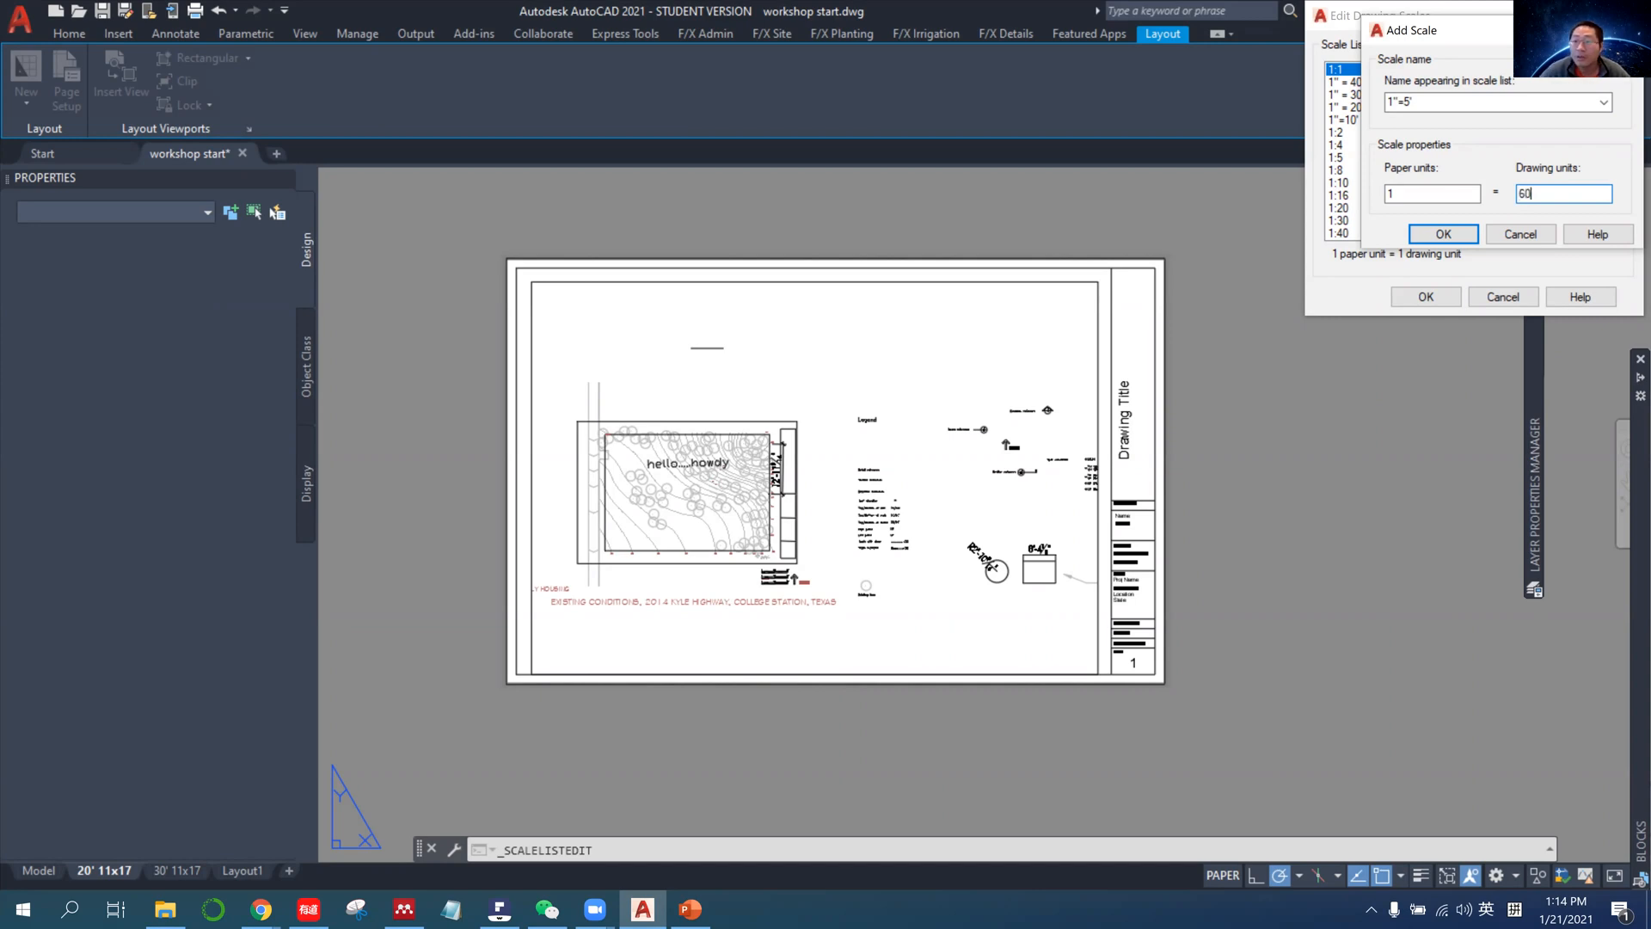
{"action": "left_click", "coordinate": [1443, 234]}
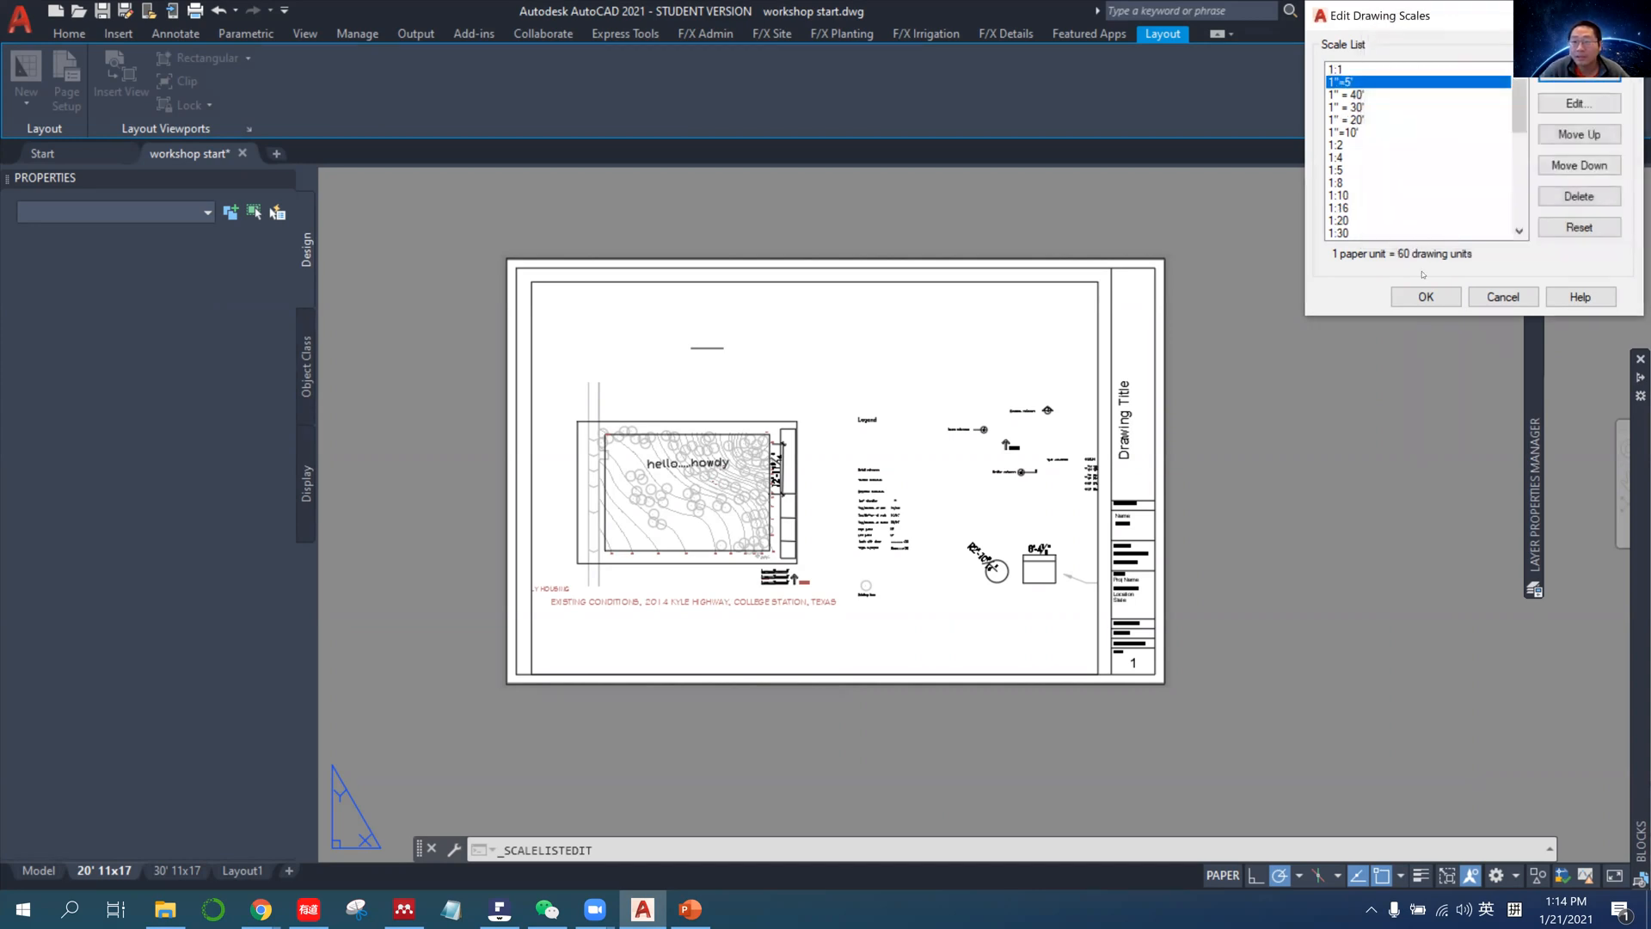
{"action": "left_click", "coordinate": [1430, 297]}
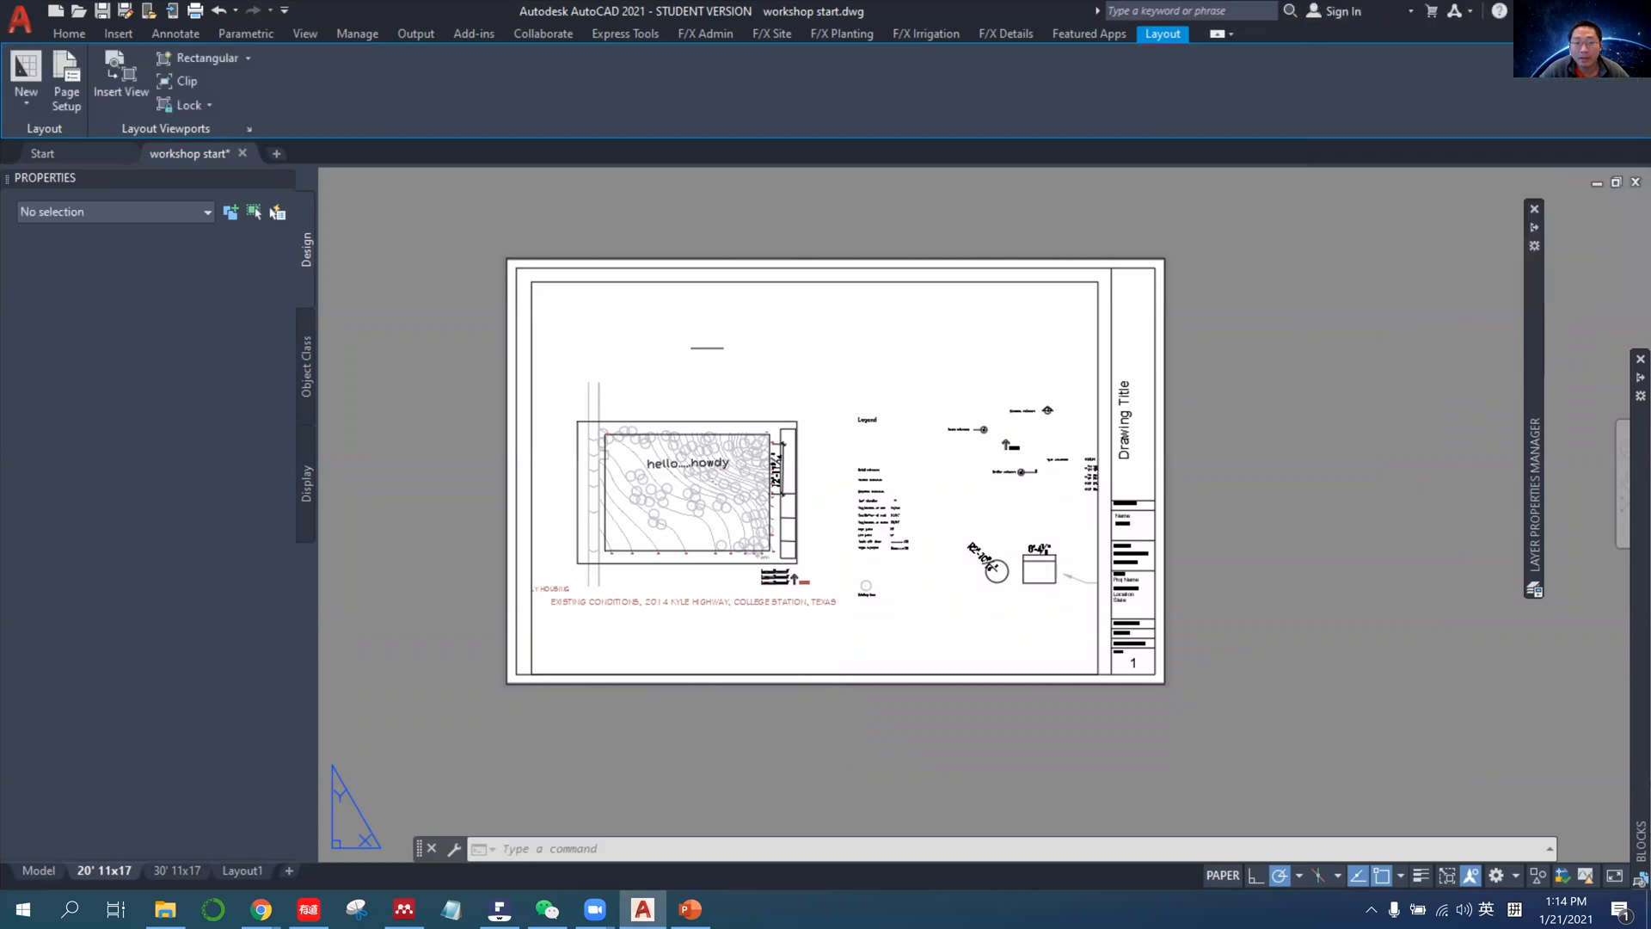
Set the viewport scale to 1"=5', centre the site plan inside the viewport, and return to paper space.
{"action": "left_click", "coordinate": [1100, 443]}
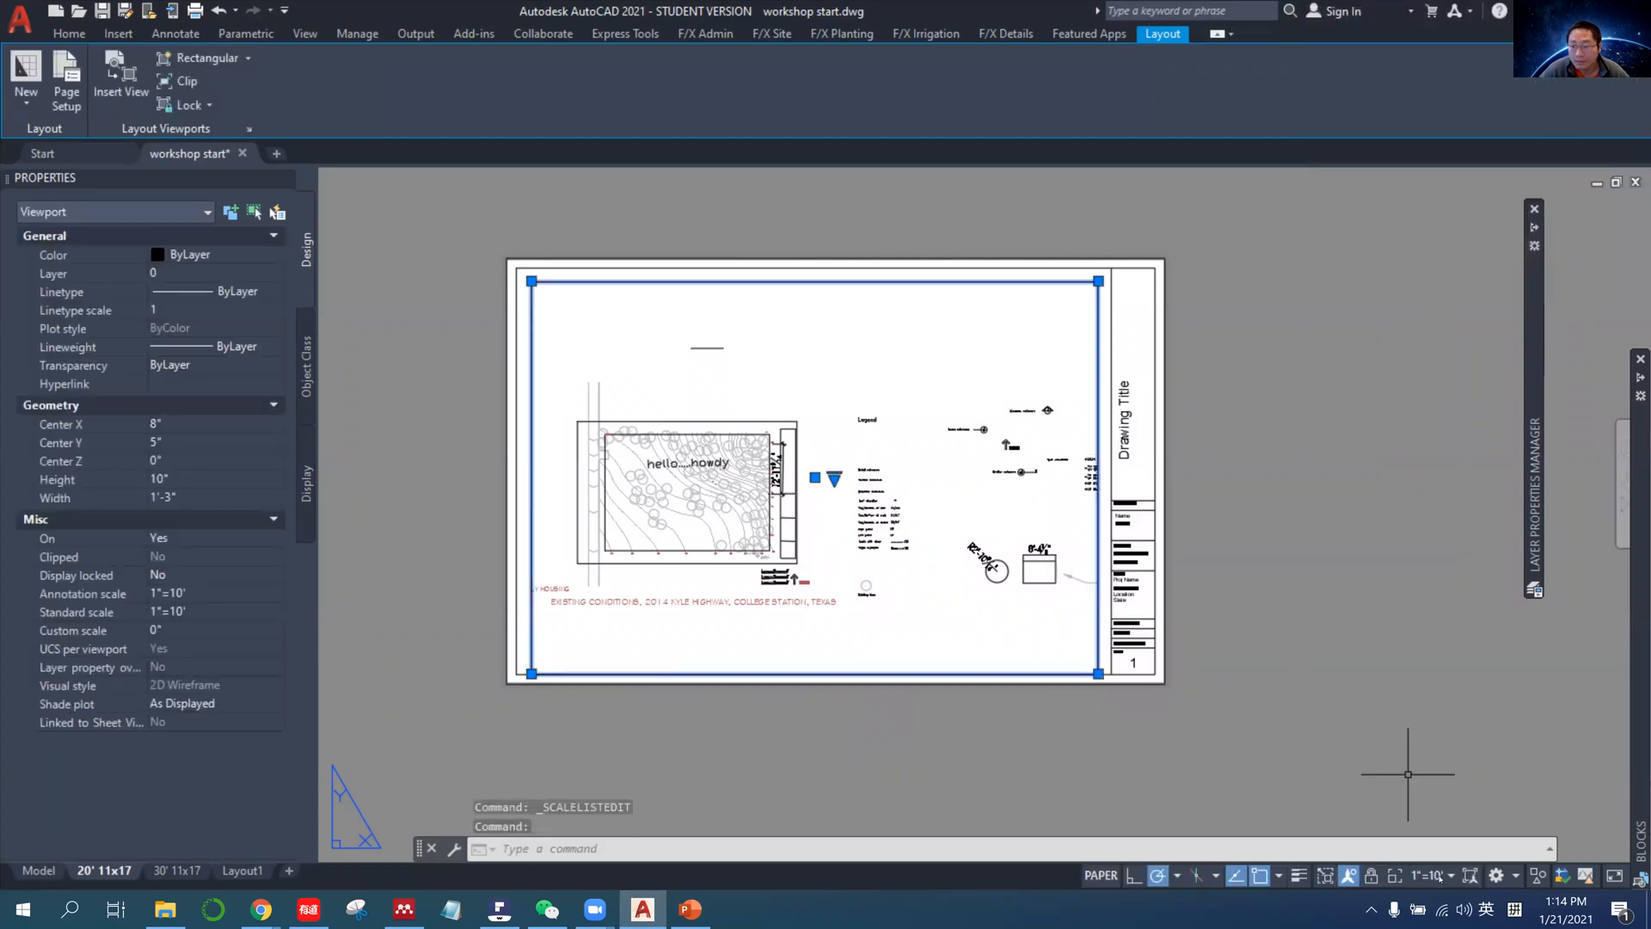
{"action": "left_click", "coordinate": [1430, 875]}
{"action": "left_click", "coordinate": [1438, 342]}
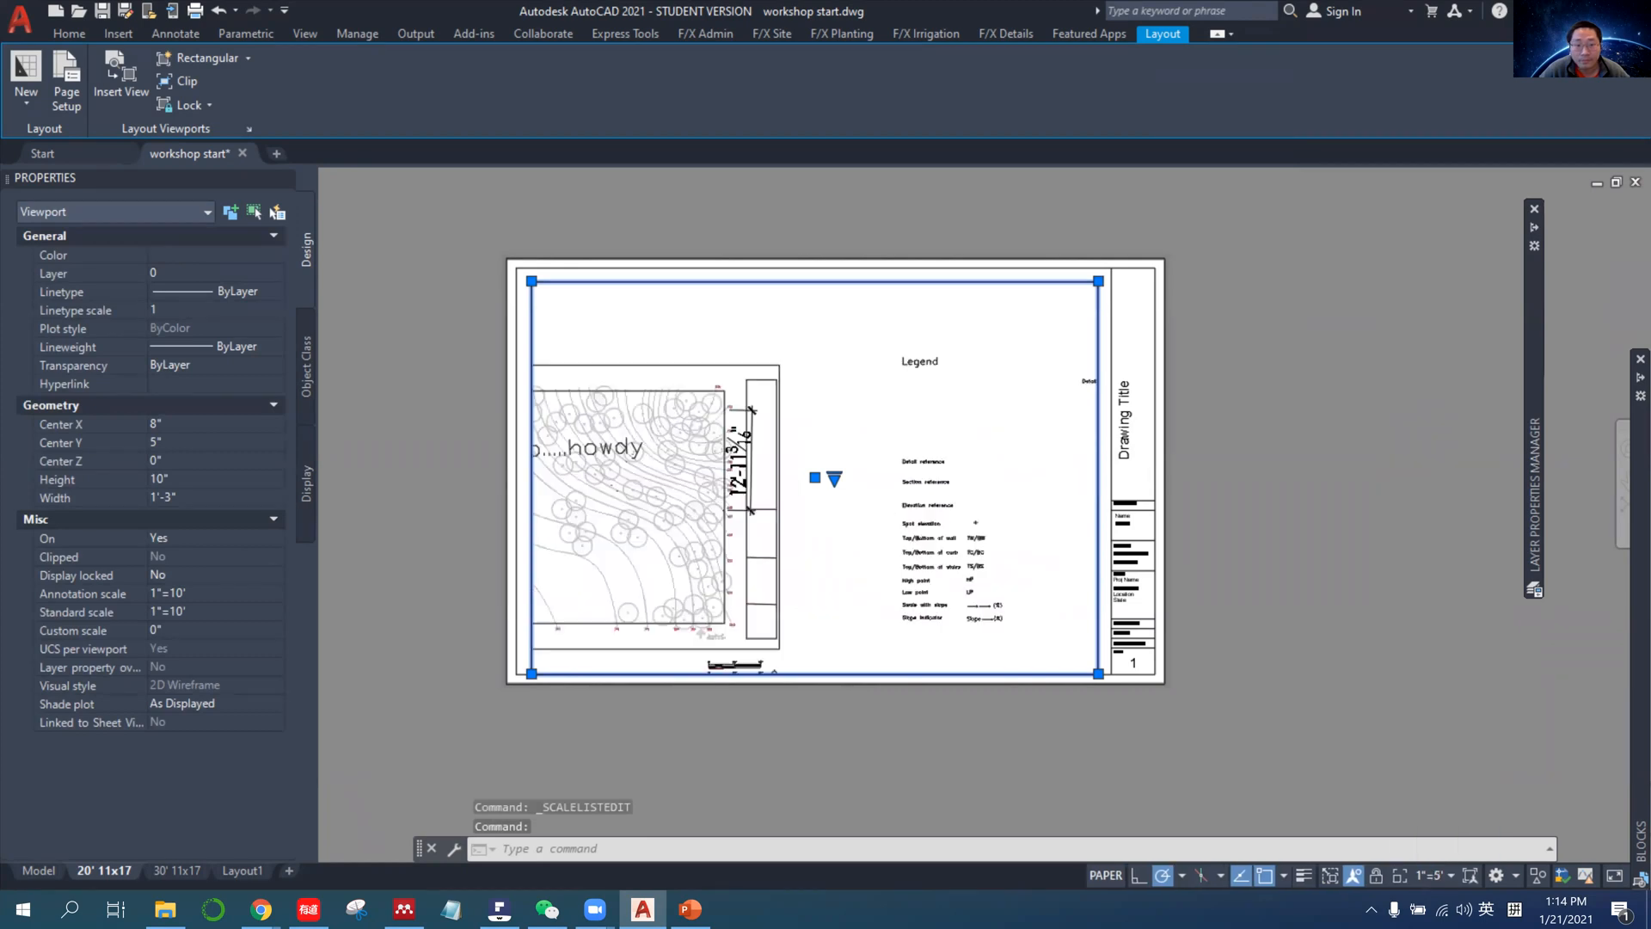
{"action": "double_click", "coordinate": [841, 485]}
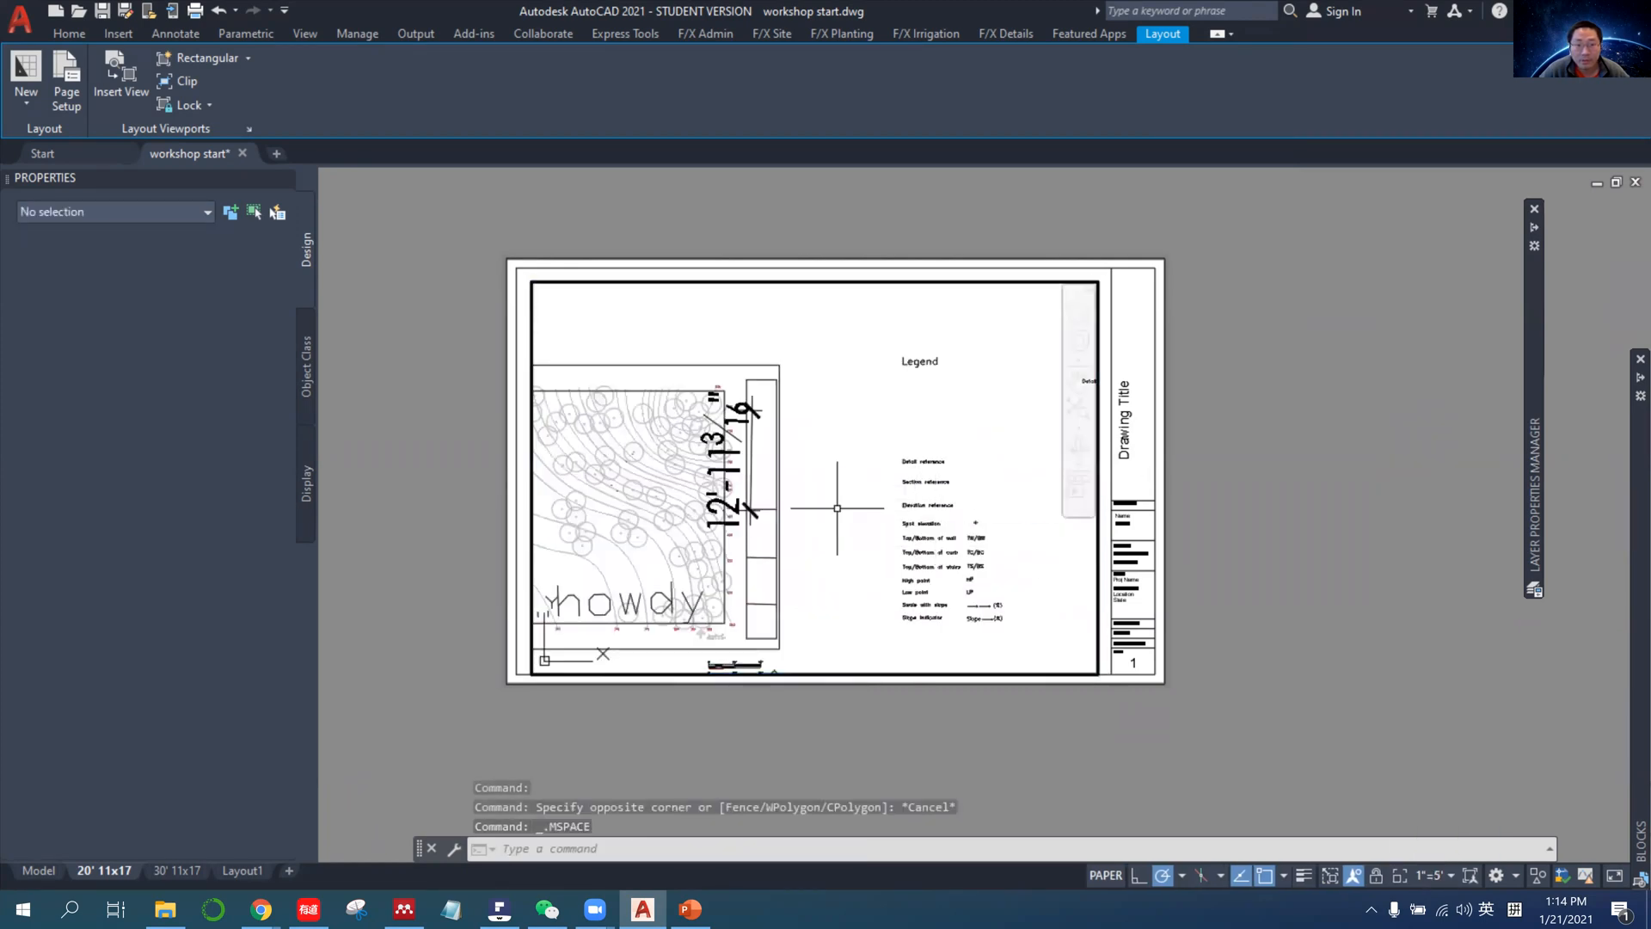
{"action": "middle_click_drag", "start_coordinate": [814, 542], "coordinate": [1051, 520]}
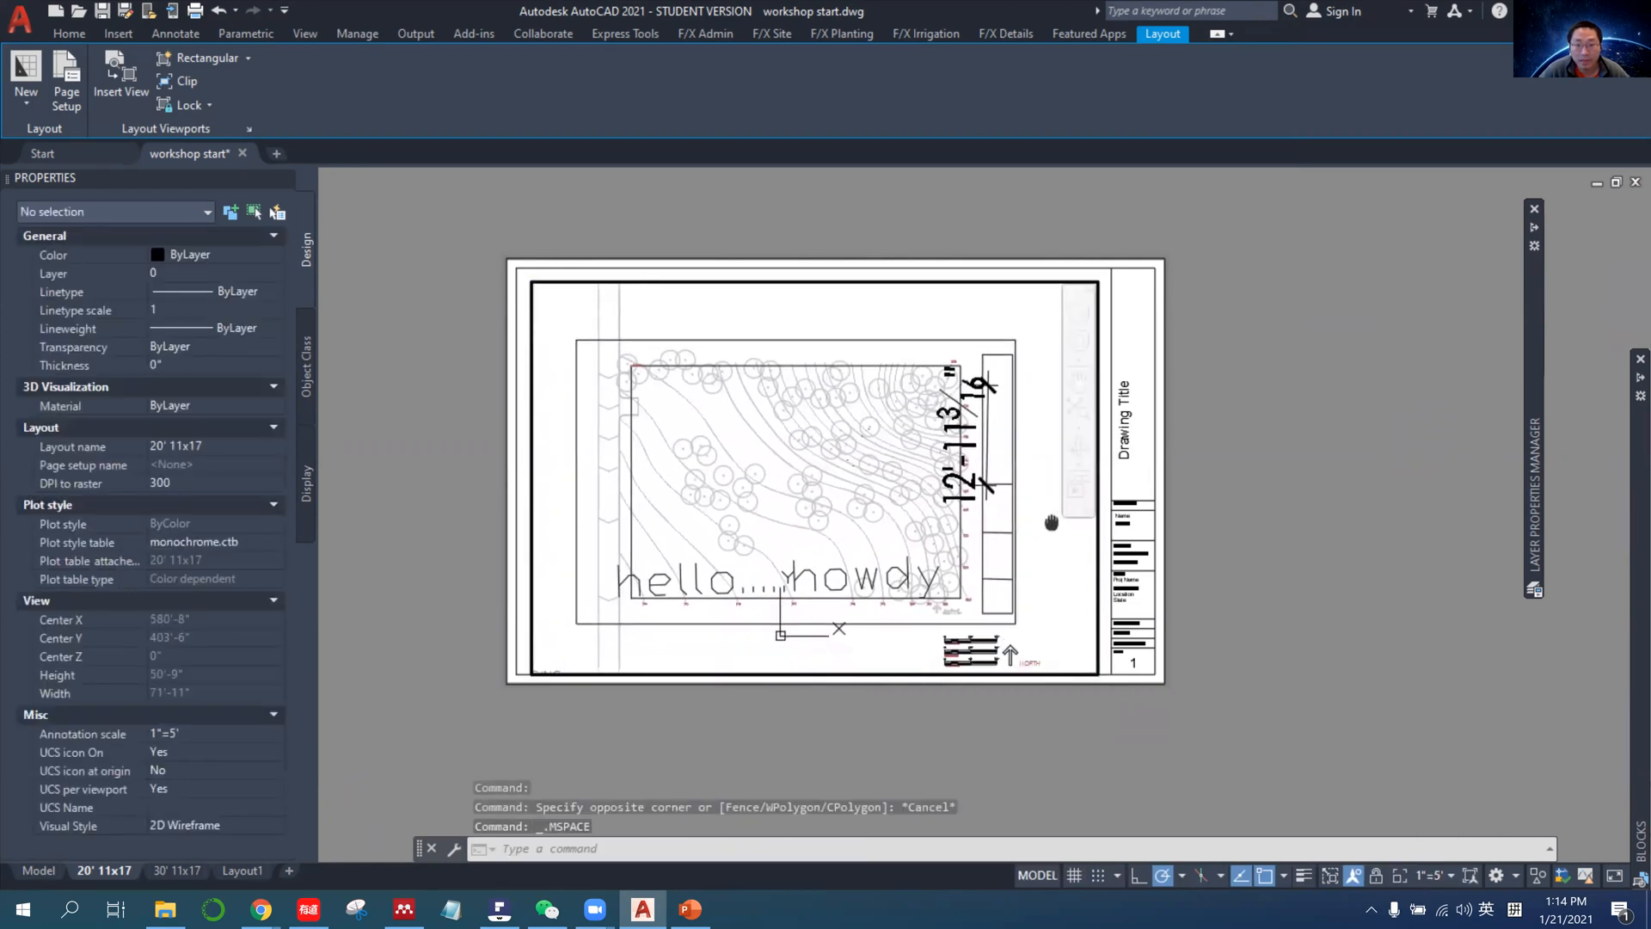
{"action": "double_click", "coordinate": [1294, 559]}
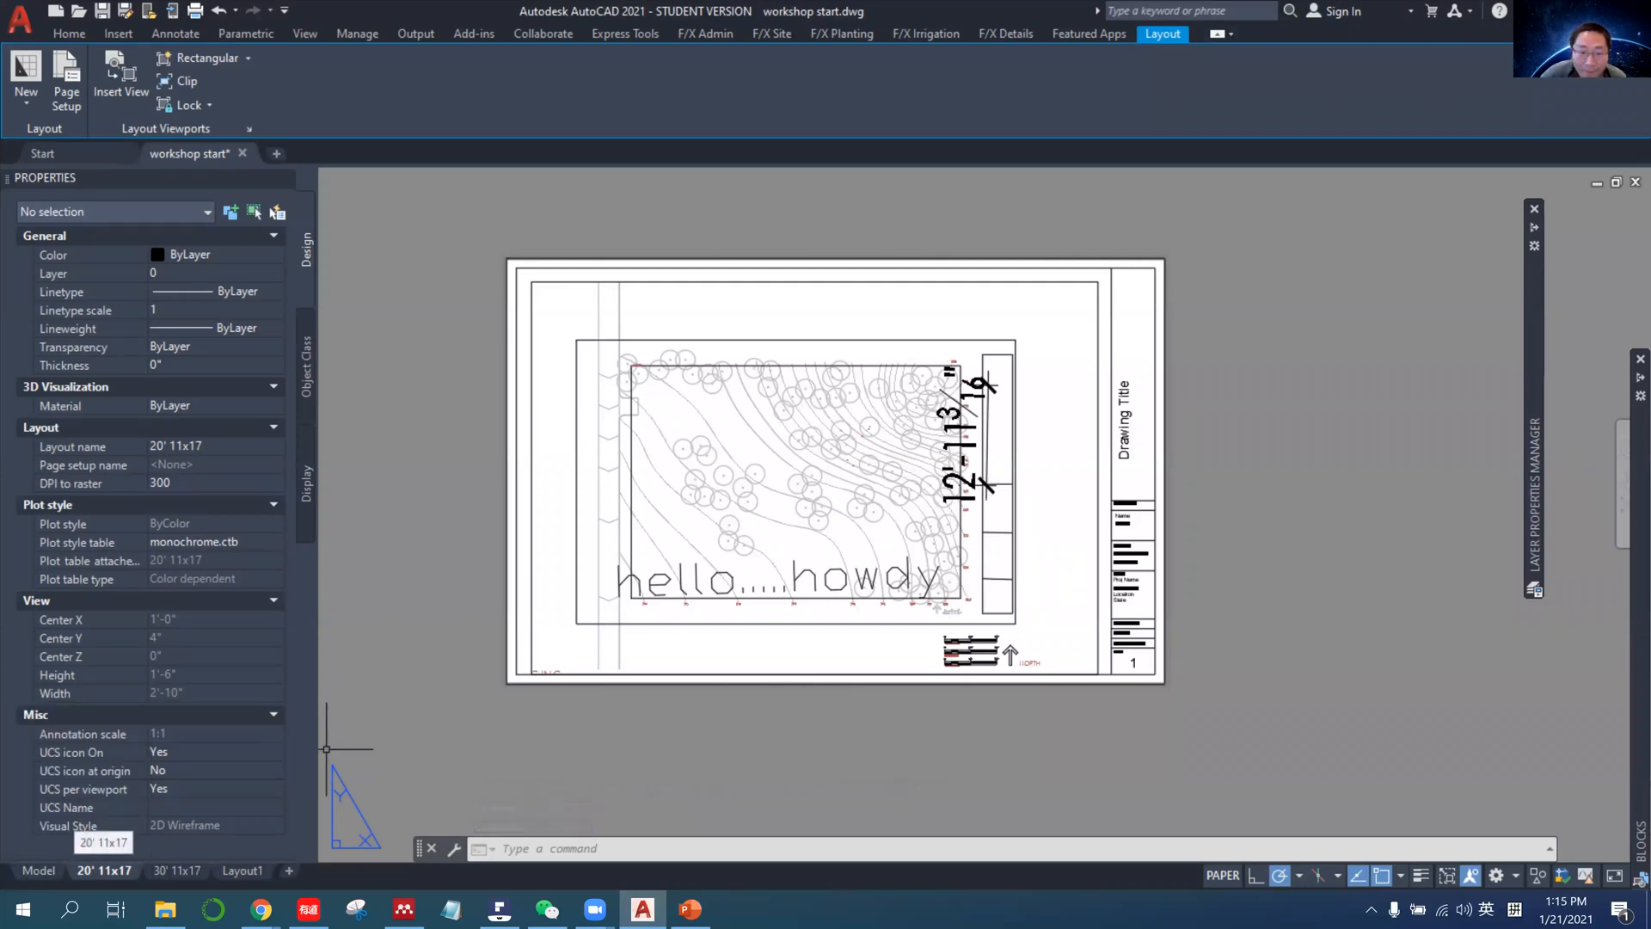
{"action": "scroll", "coordinate": [494, 521], "scroll_direction": "up", "scroll_amount": 5}
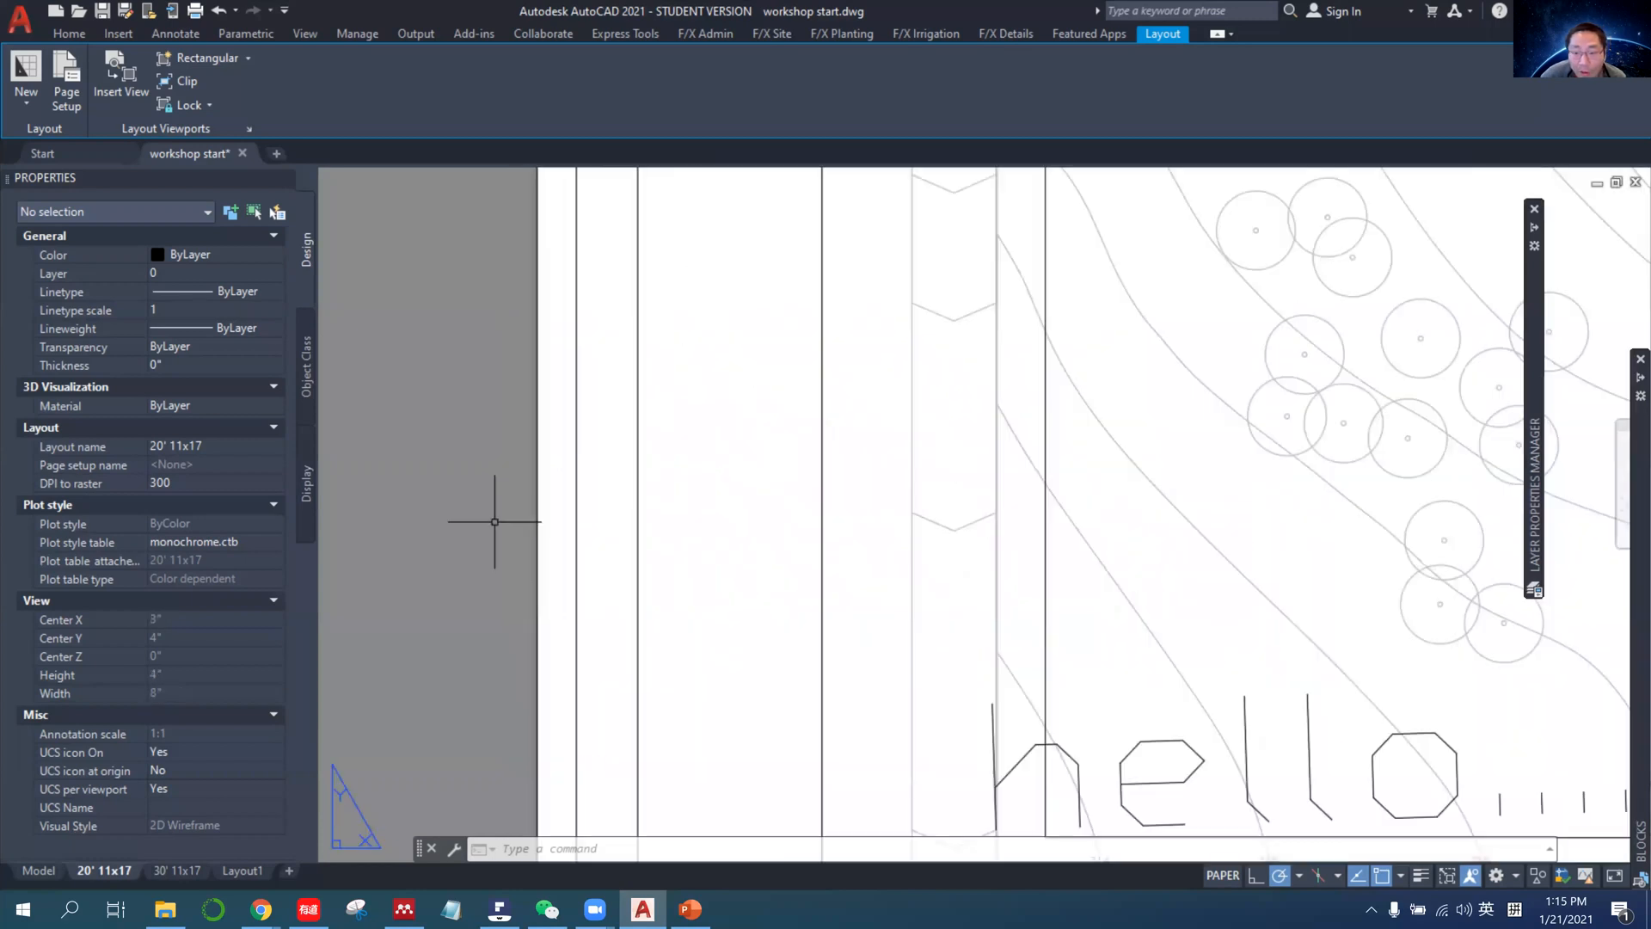
{"action": "scroll", "coordinate": [494, 521], "scroll_direction": "down", "scroll_amount": 2}
{"action": "scroll", "coordinate": [494, 521], "scroll_direction": "down", "scroll_amount": 3}
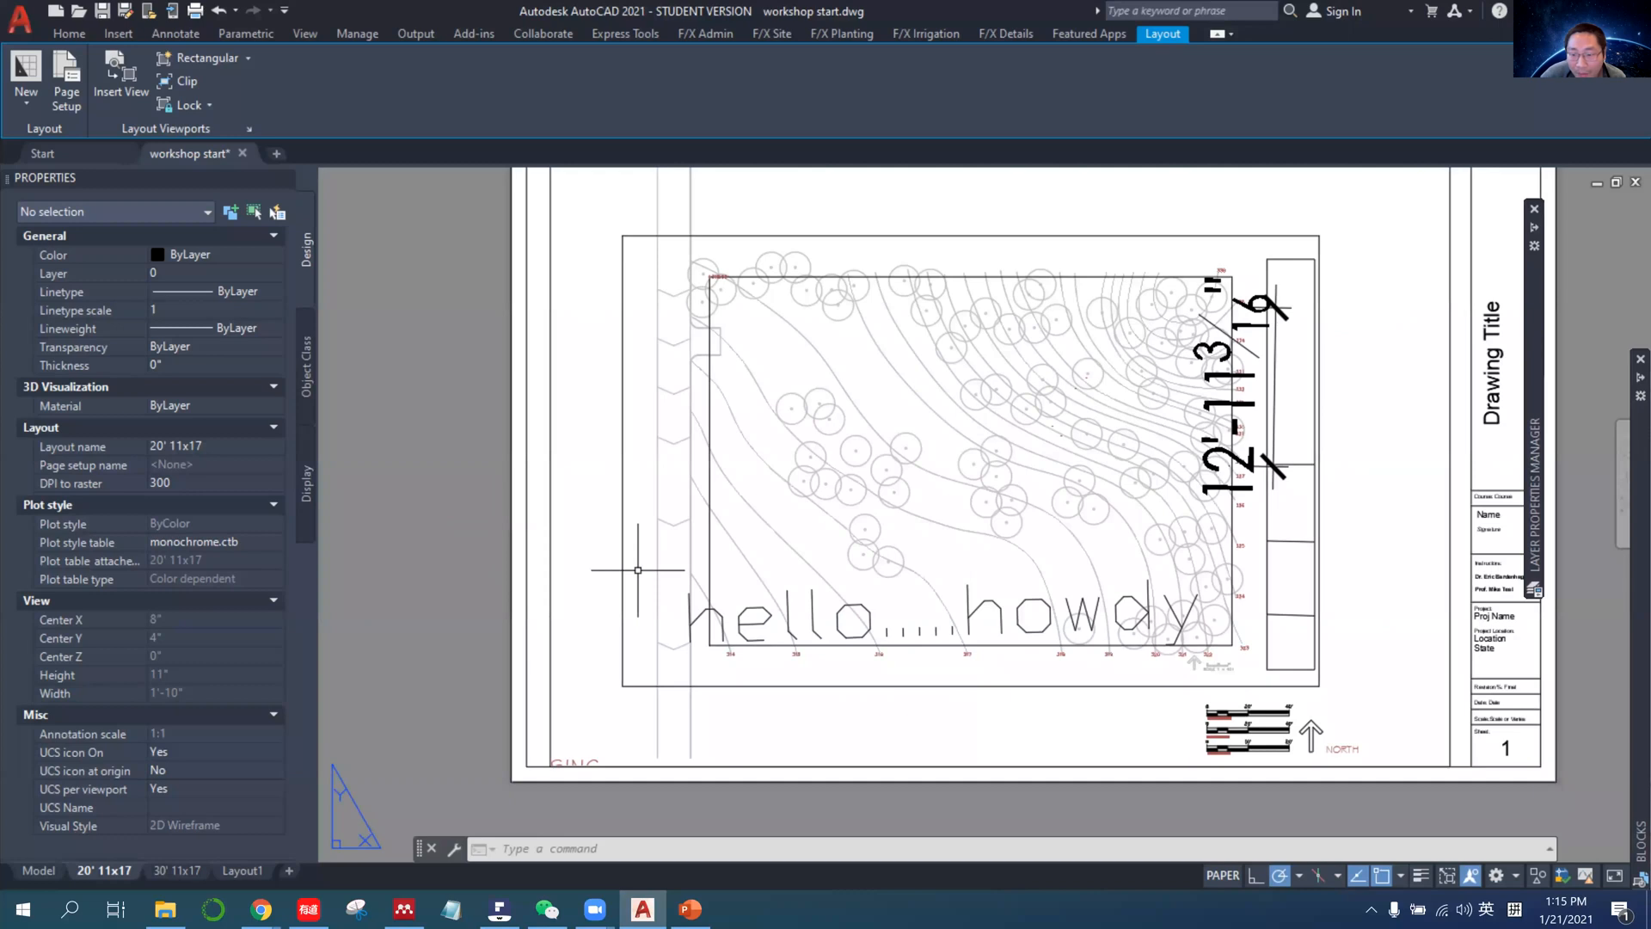
{"action": "scroll", "coordinate": [1273, 753], "scroll_direction": "up", "scroll_amount": 5}
{"action": "scroll", "coordinate": [1288, 775], "scroll_direction": "down", "scroll_amount": 6}
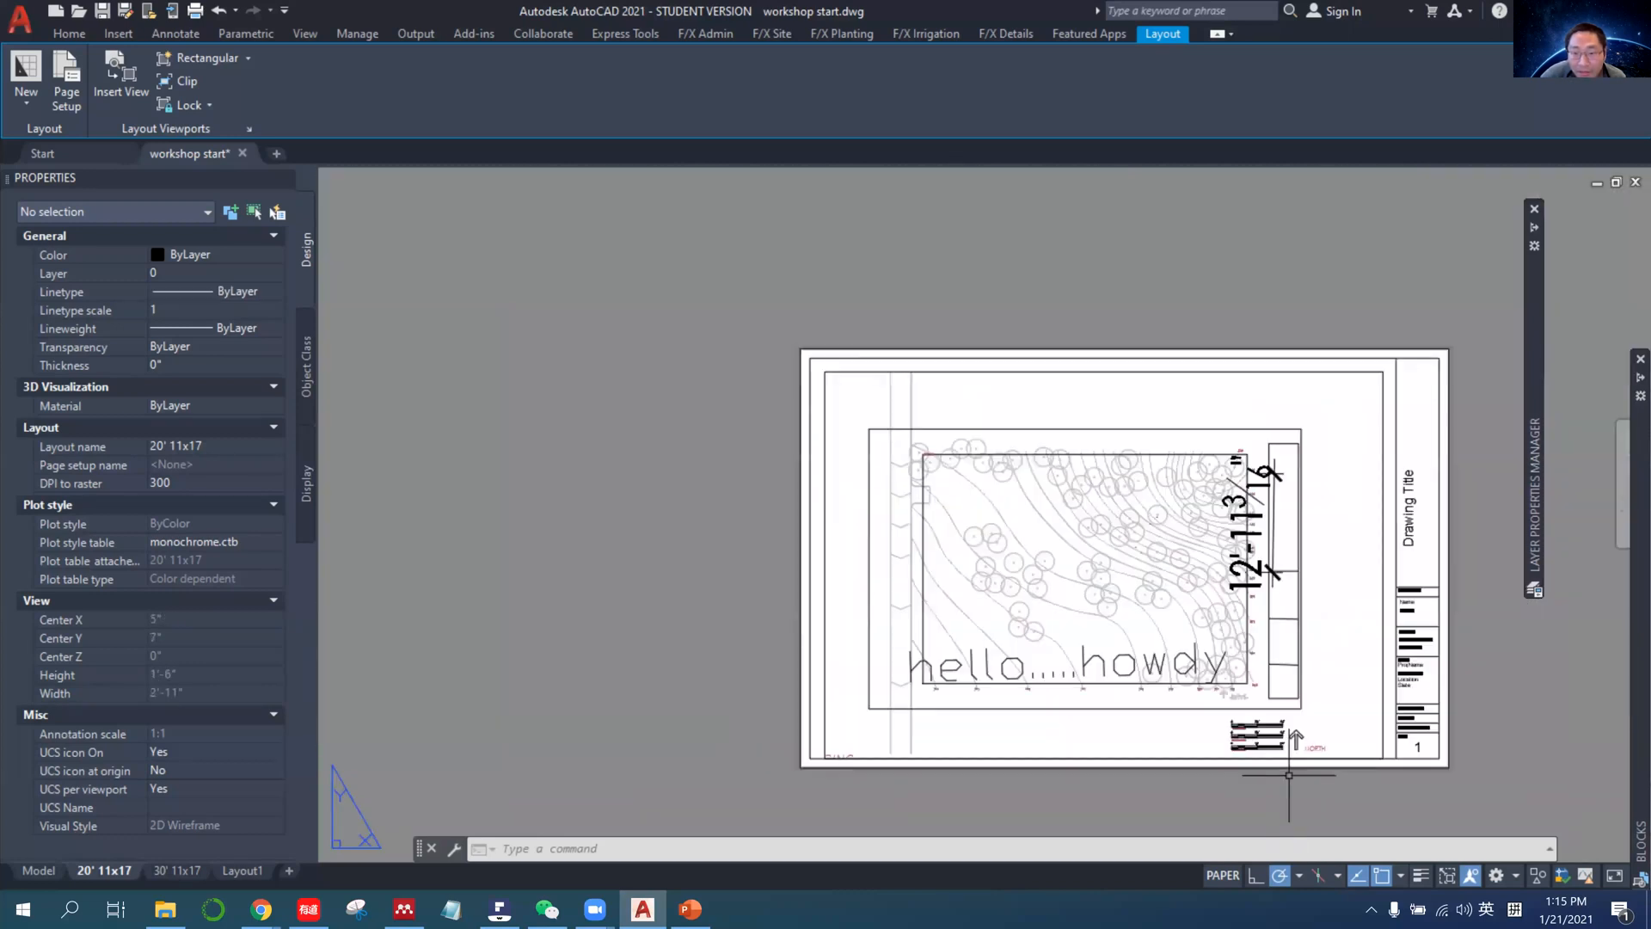
{"action": "scroll", "coordinate": [1276, 774], "scroll_direction": "up", "scroll_amount": 1}
{"action": "middle_click_drag", "start_coordinate": [1286, 793], "coordinate": [1222, 747]}
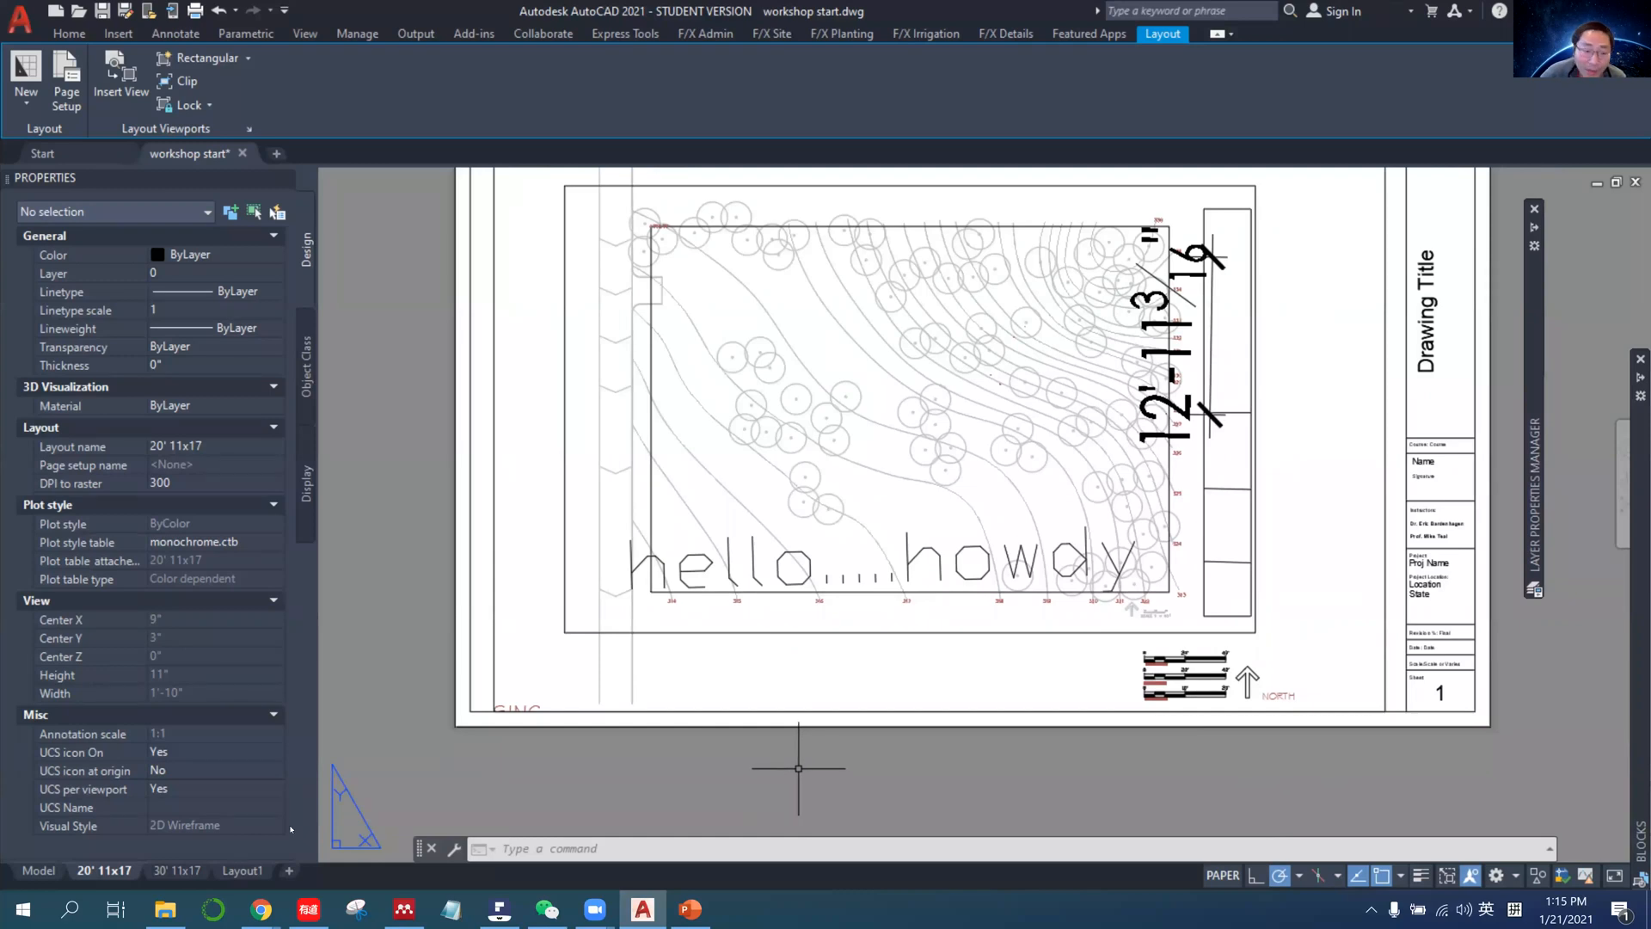
Open the page setup of the 20' 11x17 layout for modification.
{"action": "right_click", "coordinate": [107, 870]}
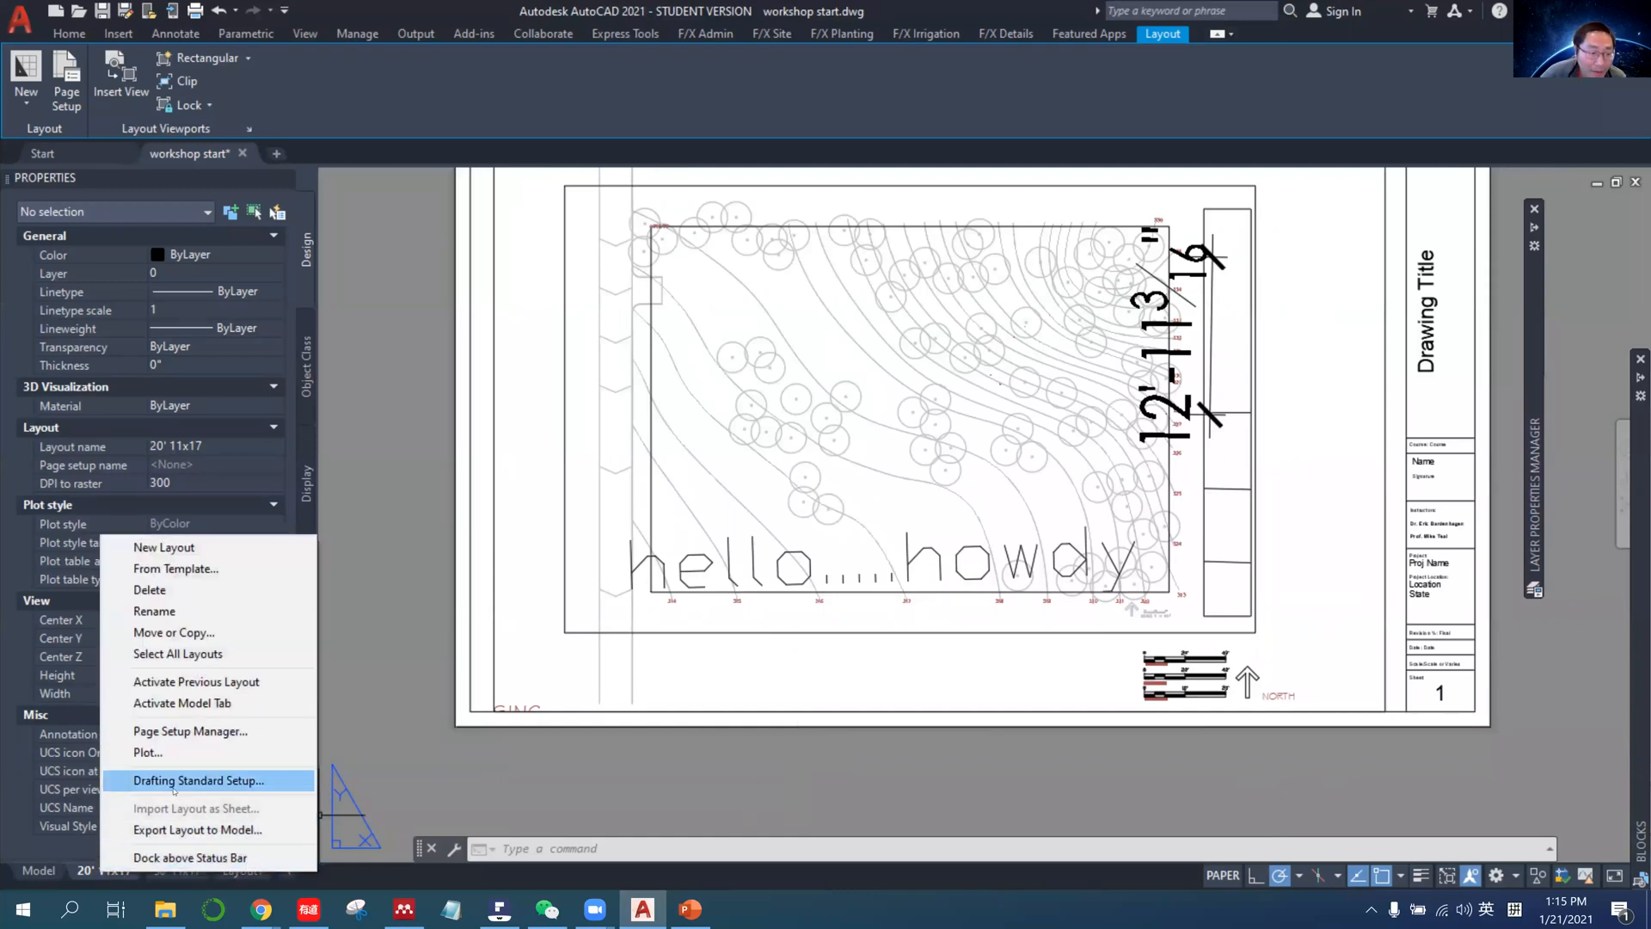
{"action": "left_click", "coordinate": [172, 732]}
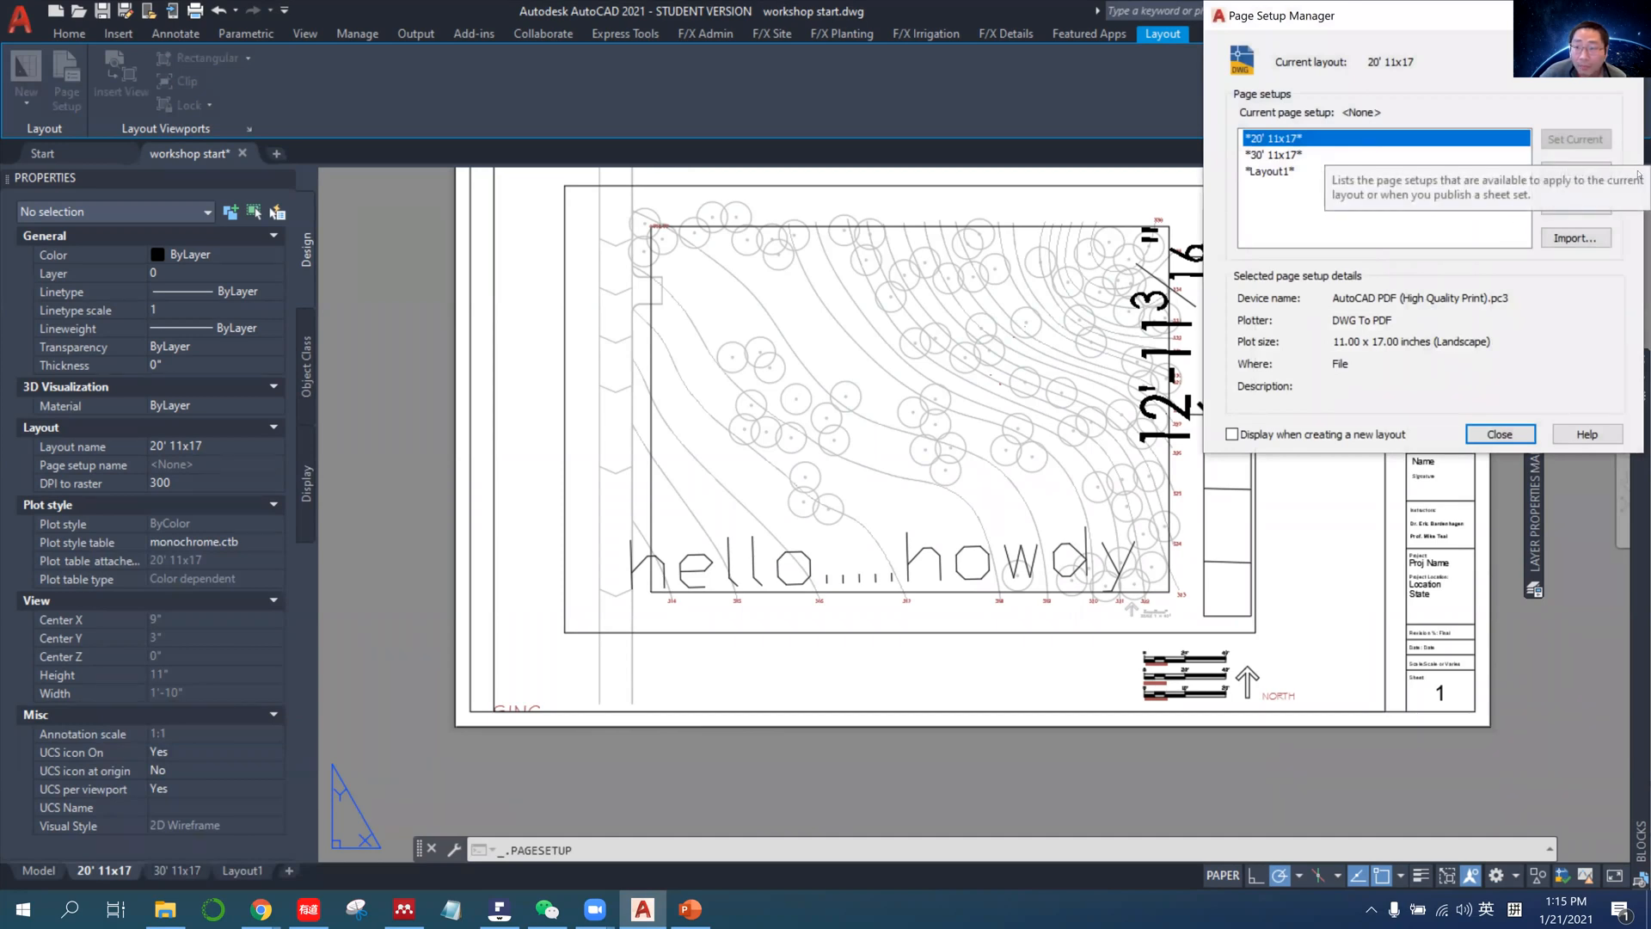
{"action": "left_click", "coordinate": [1569, 206]}
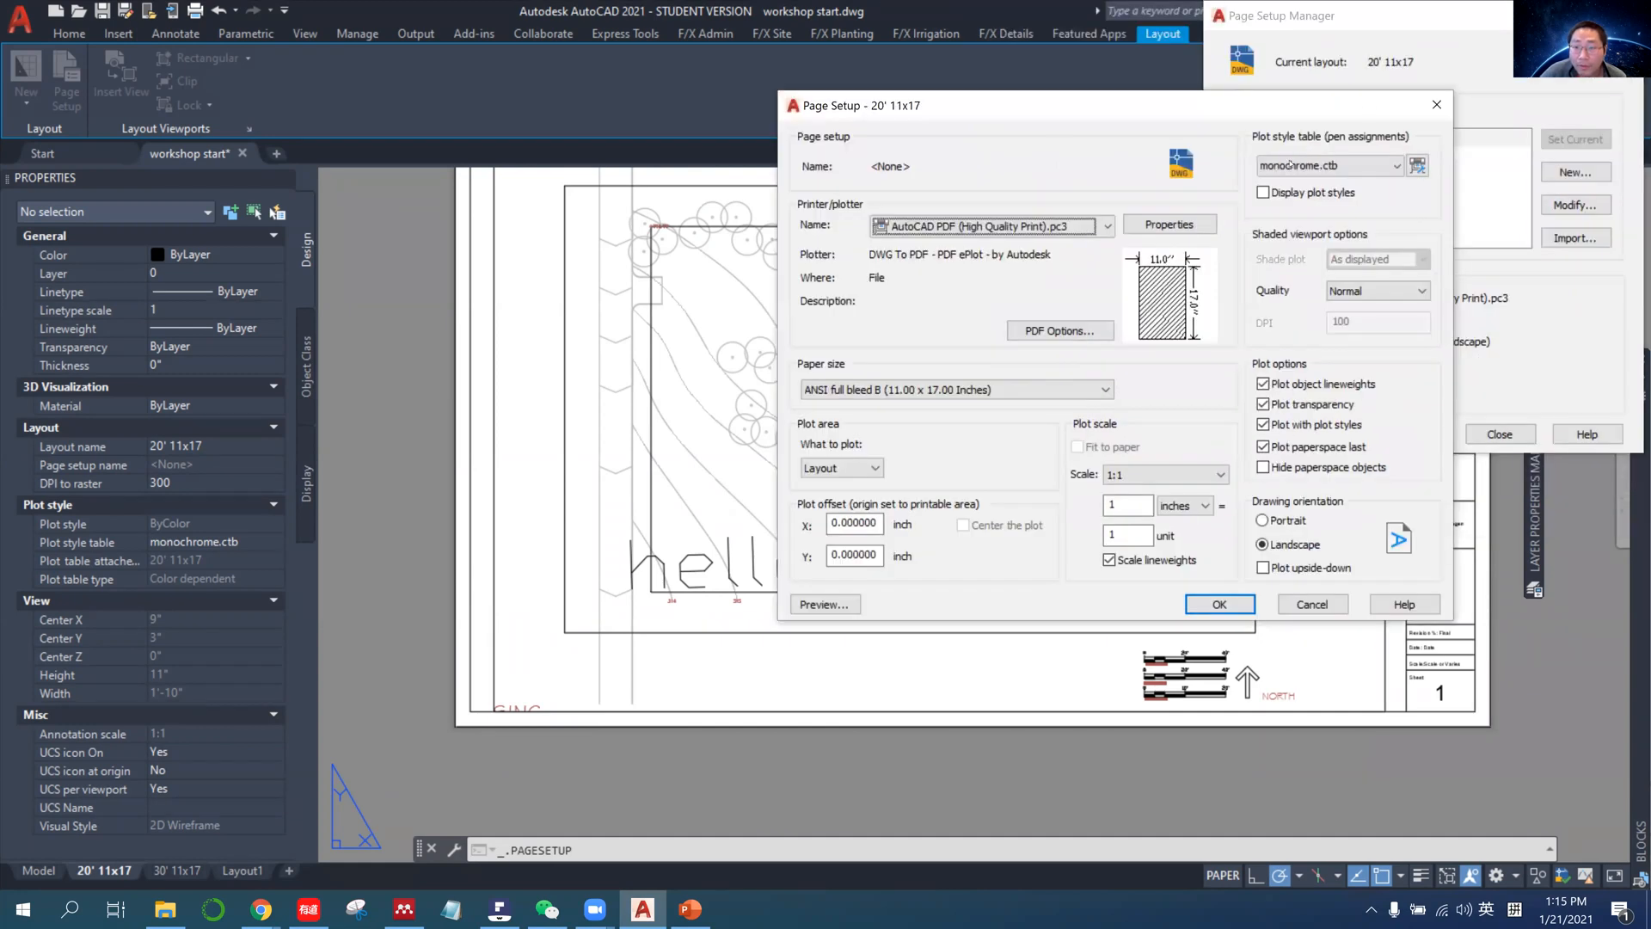
Switch to Chrome and open the Canvas course announcement "Tomorrow AutoCAD demonstration starting file".
{"action": "left_click", "coordinate": [272, 910]}
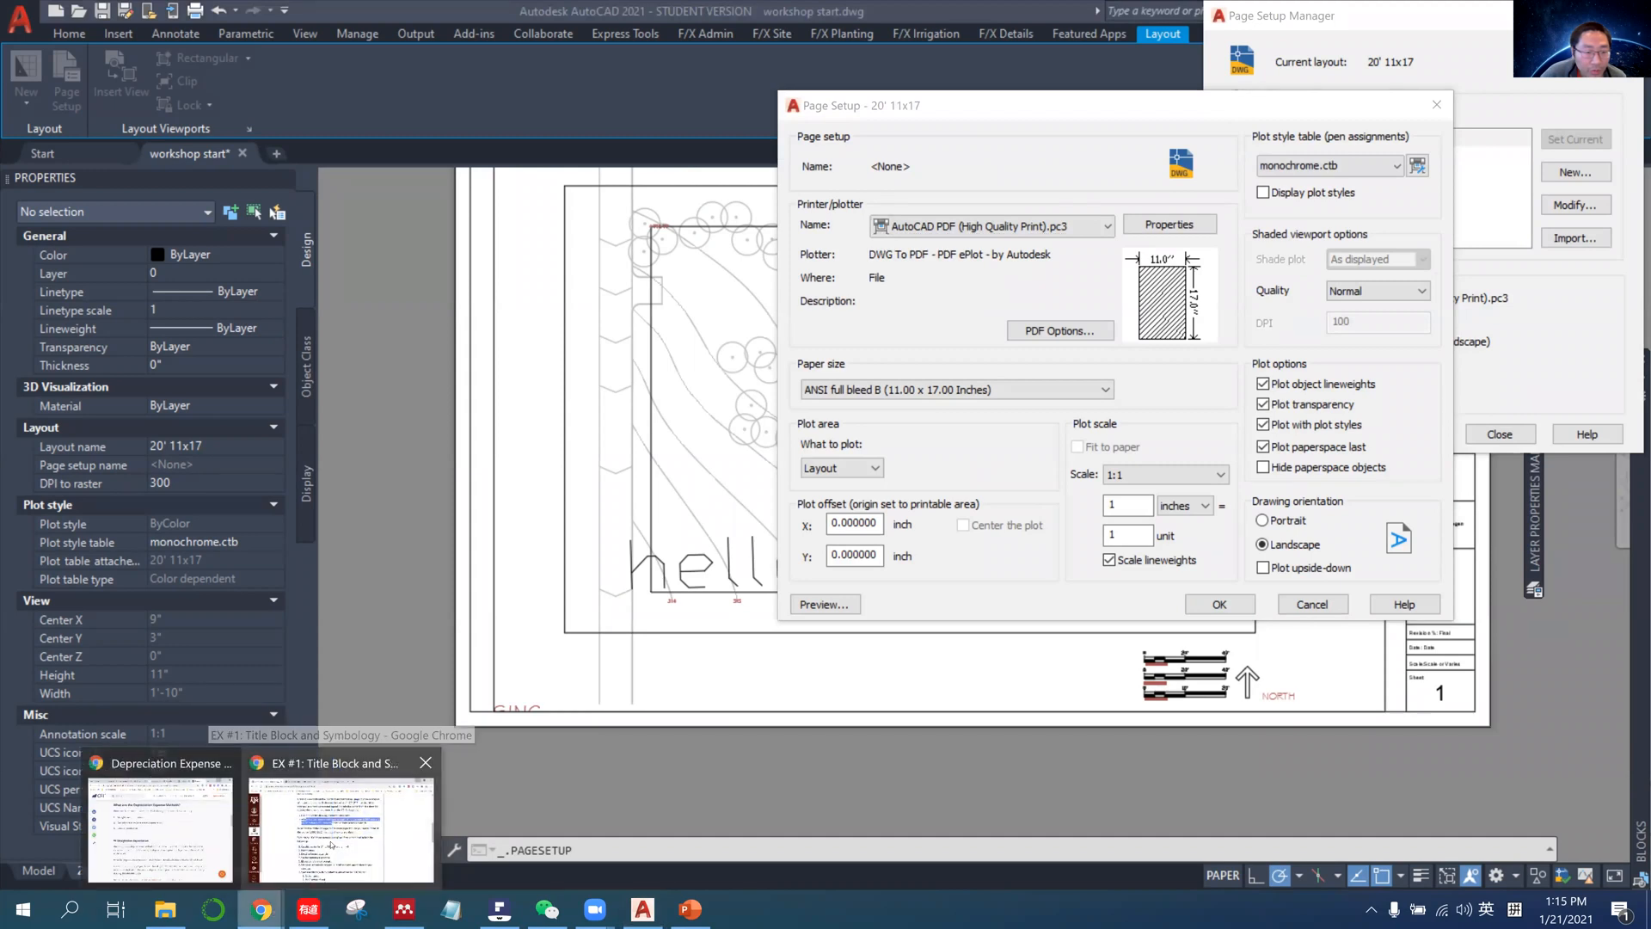
{"action": "left_click", "coordinate": [336, 830]}
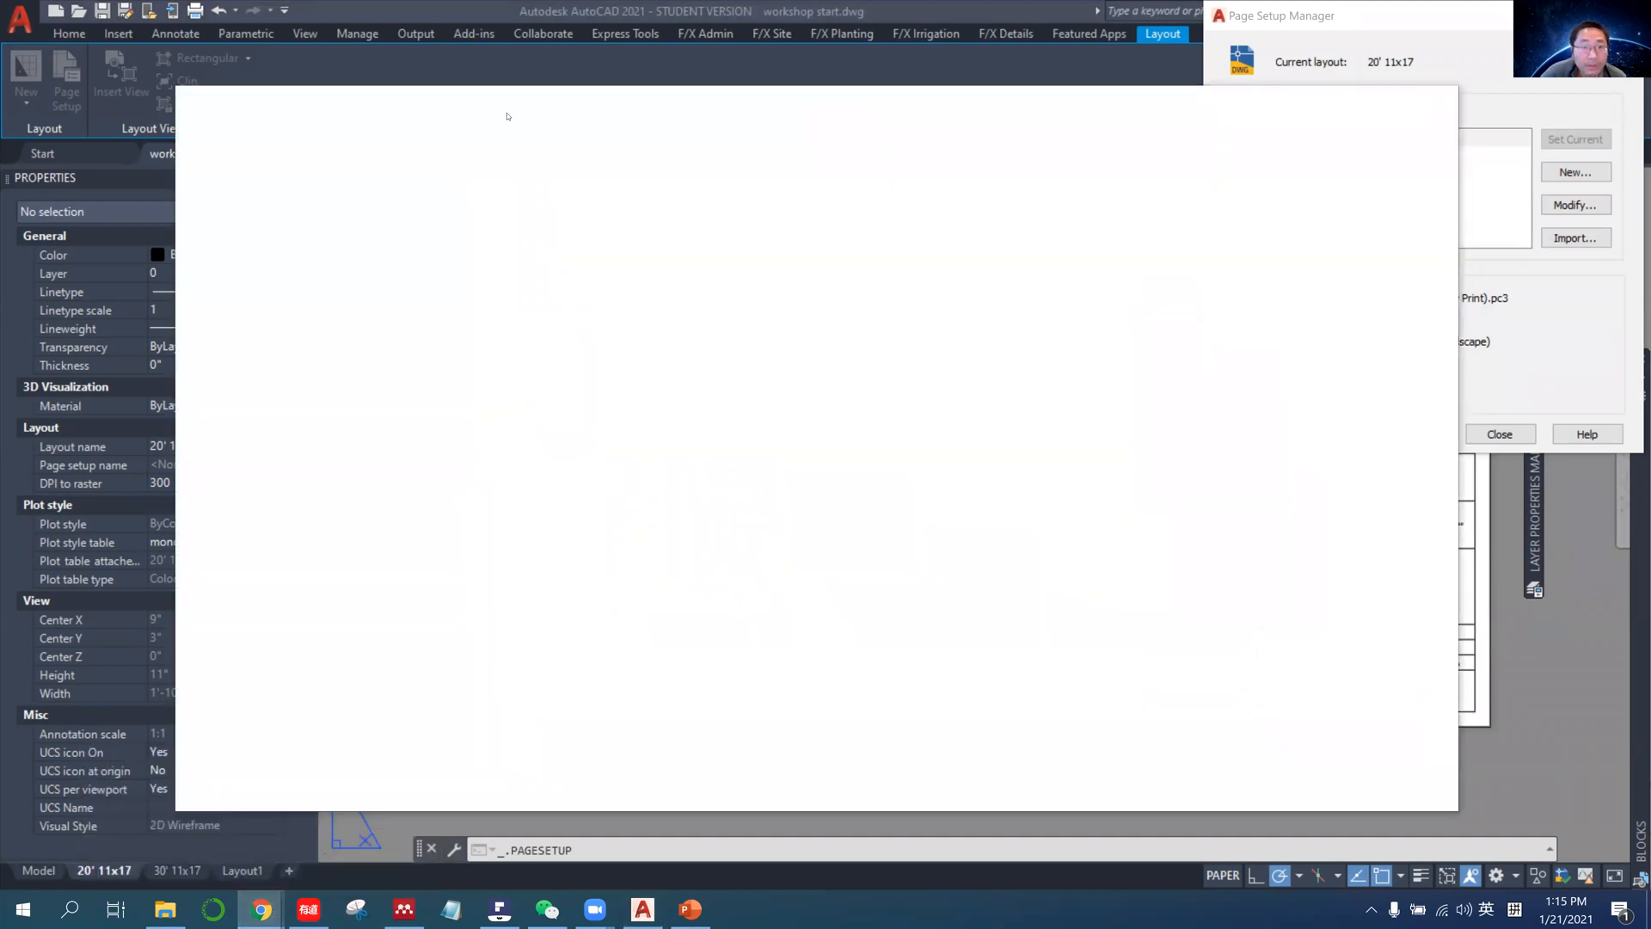
{"action": "left_click", "coordinate": [507, 112]}
{"action": "scroll", "coordinate": [671, 273], "scroll_direction": "up", "scroll_amount": 5}
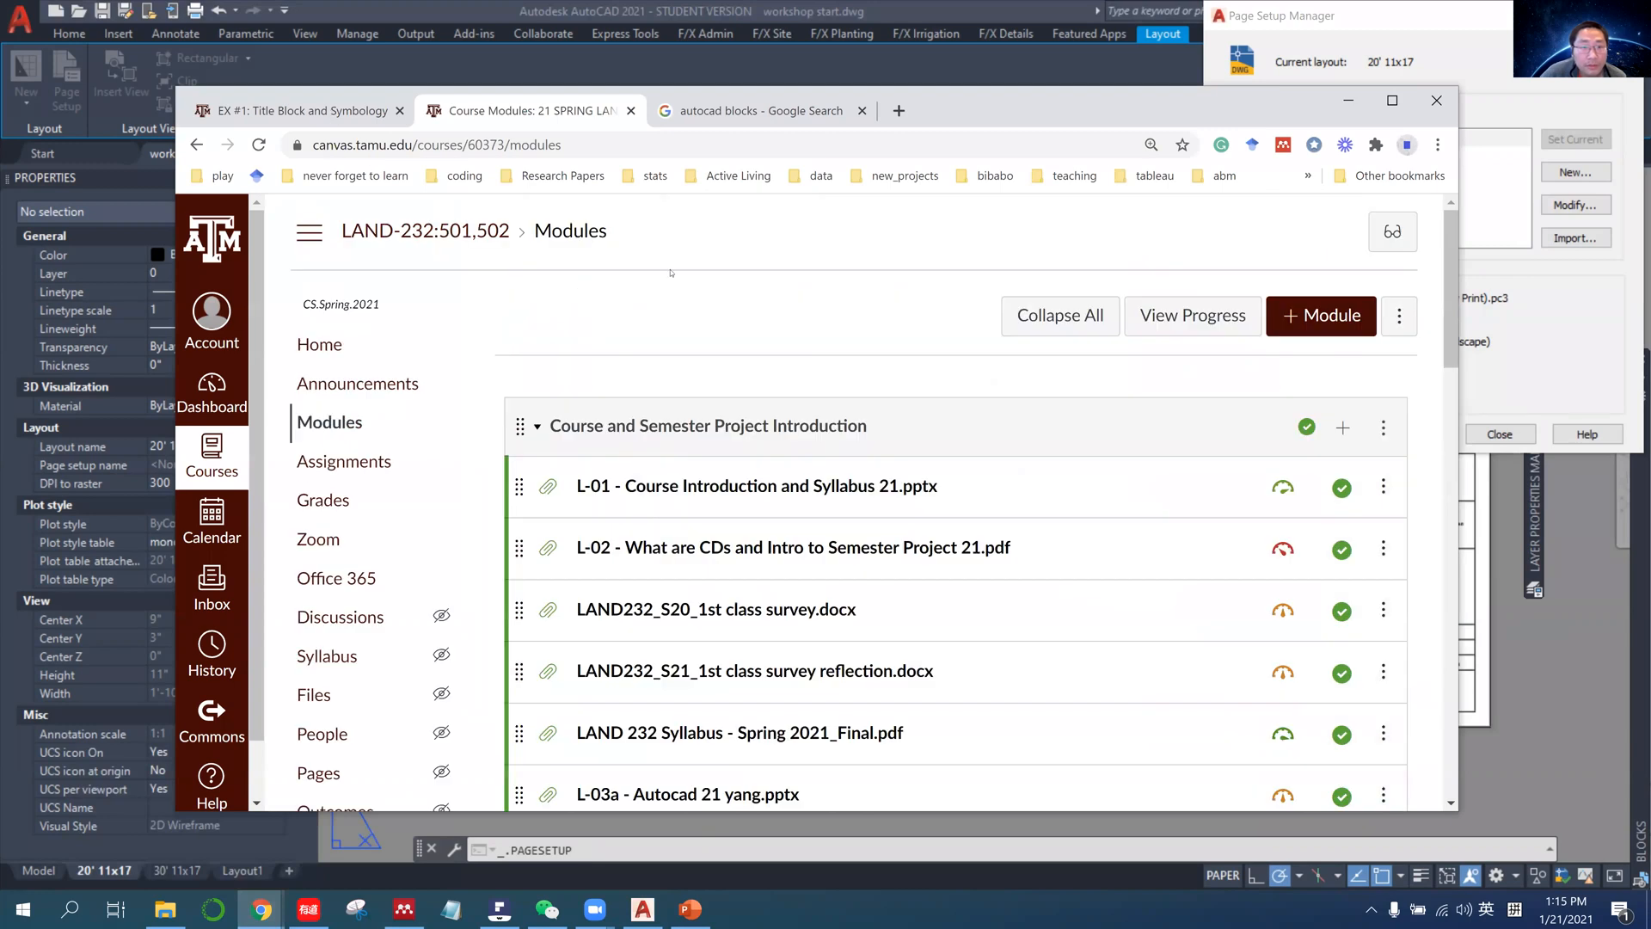
{"action": "left_click", "coordinate": [344, 111]}
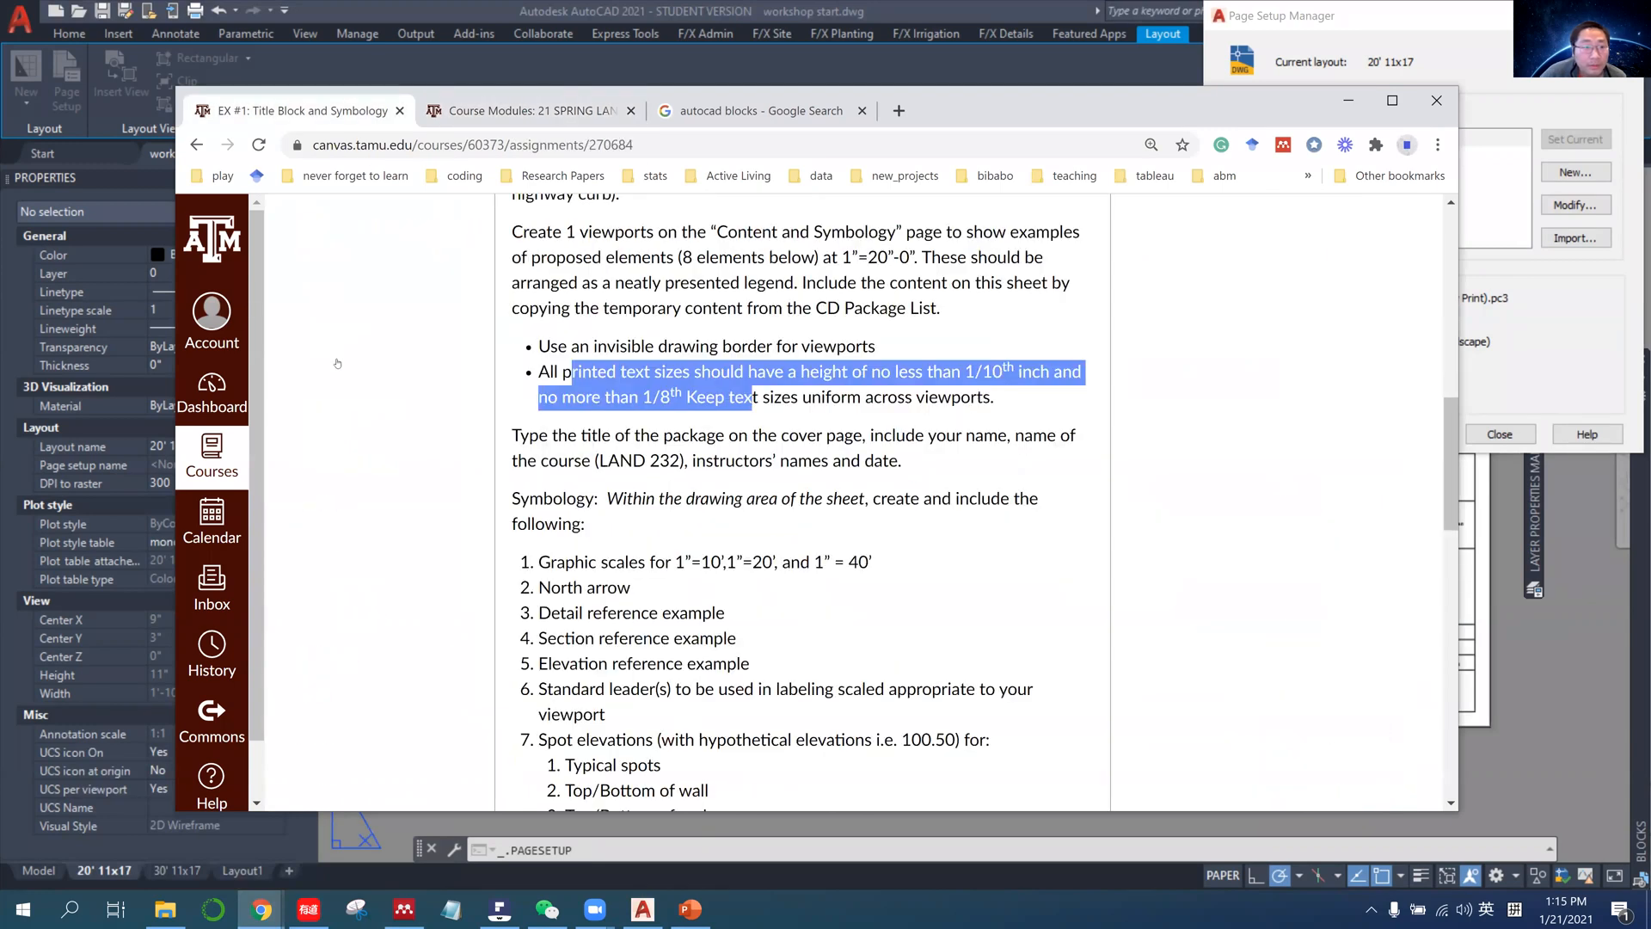
{"action": "scroll", "coordinate": [337, 363], "scroll_direction": "up", "scroll_amount": 10}
{"action": "left_click", "coordinate": [337, 384]}
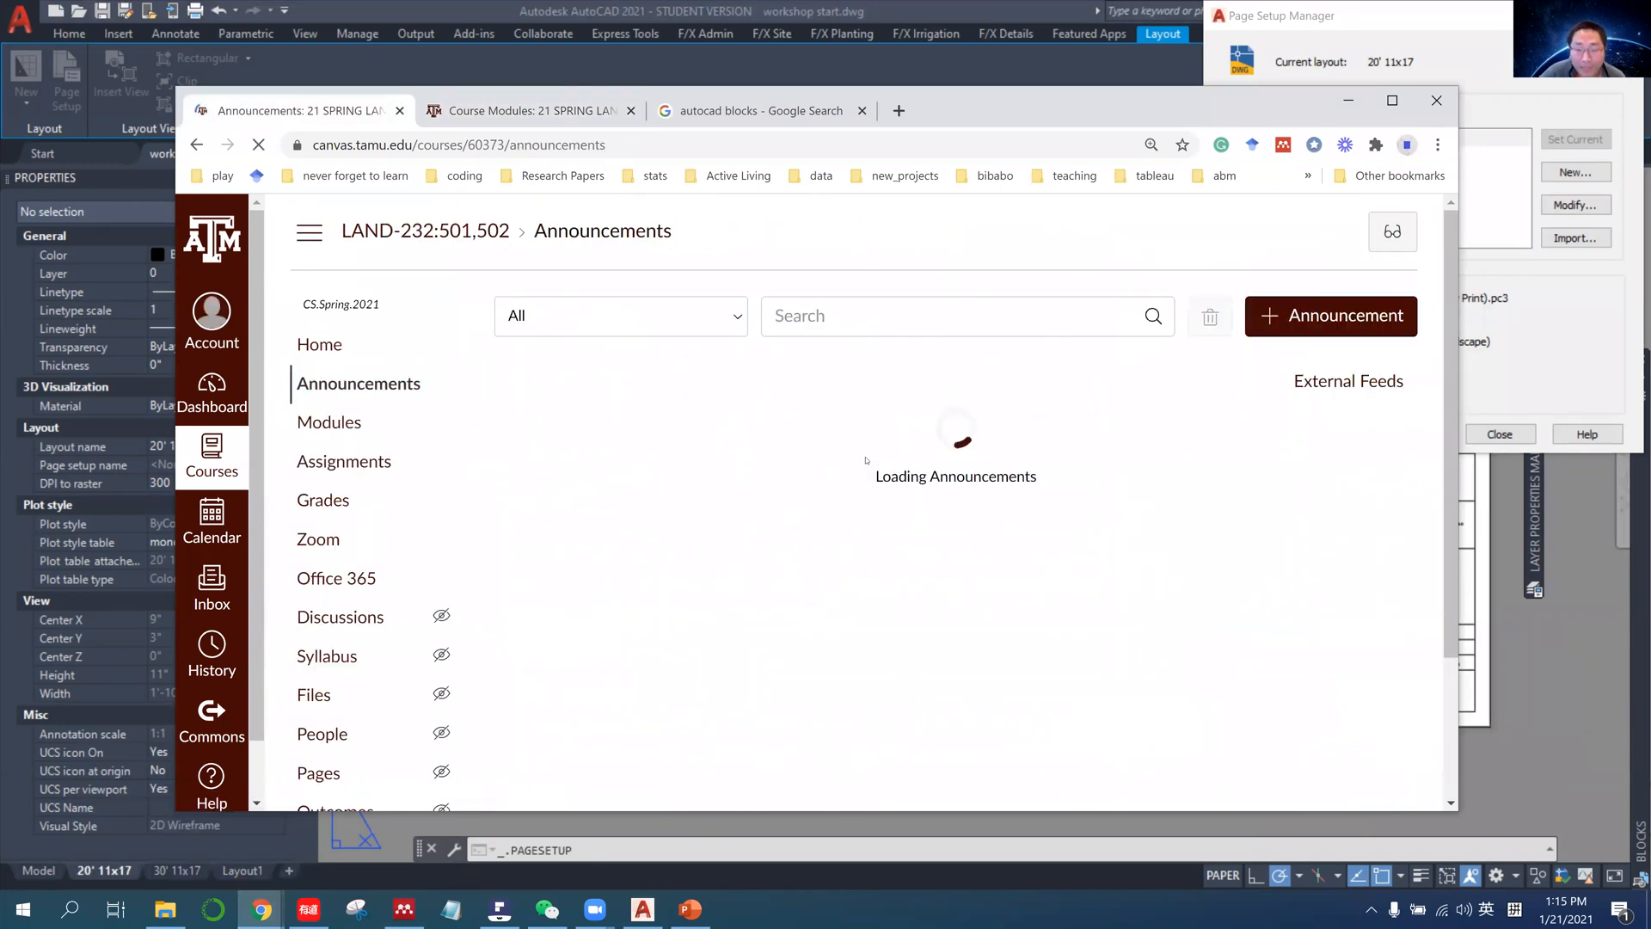
{"action": "scroll", "coordinate": [813, 453], "scroll_direction": "down", "scroll_amount": 3}
{"action": "scroll", "coordinate": [818, 375], "scroll_direction": "up", "scroll_amount": 1}
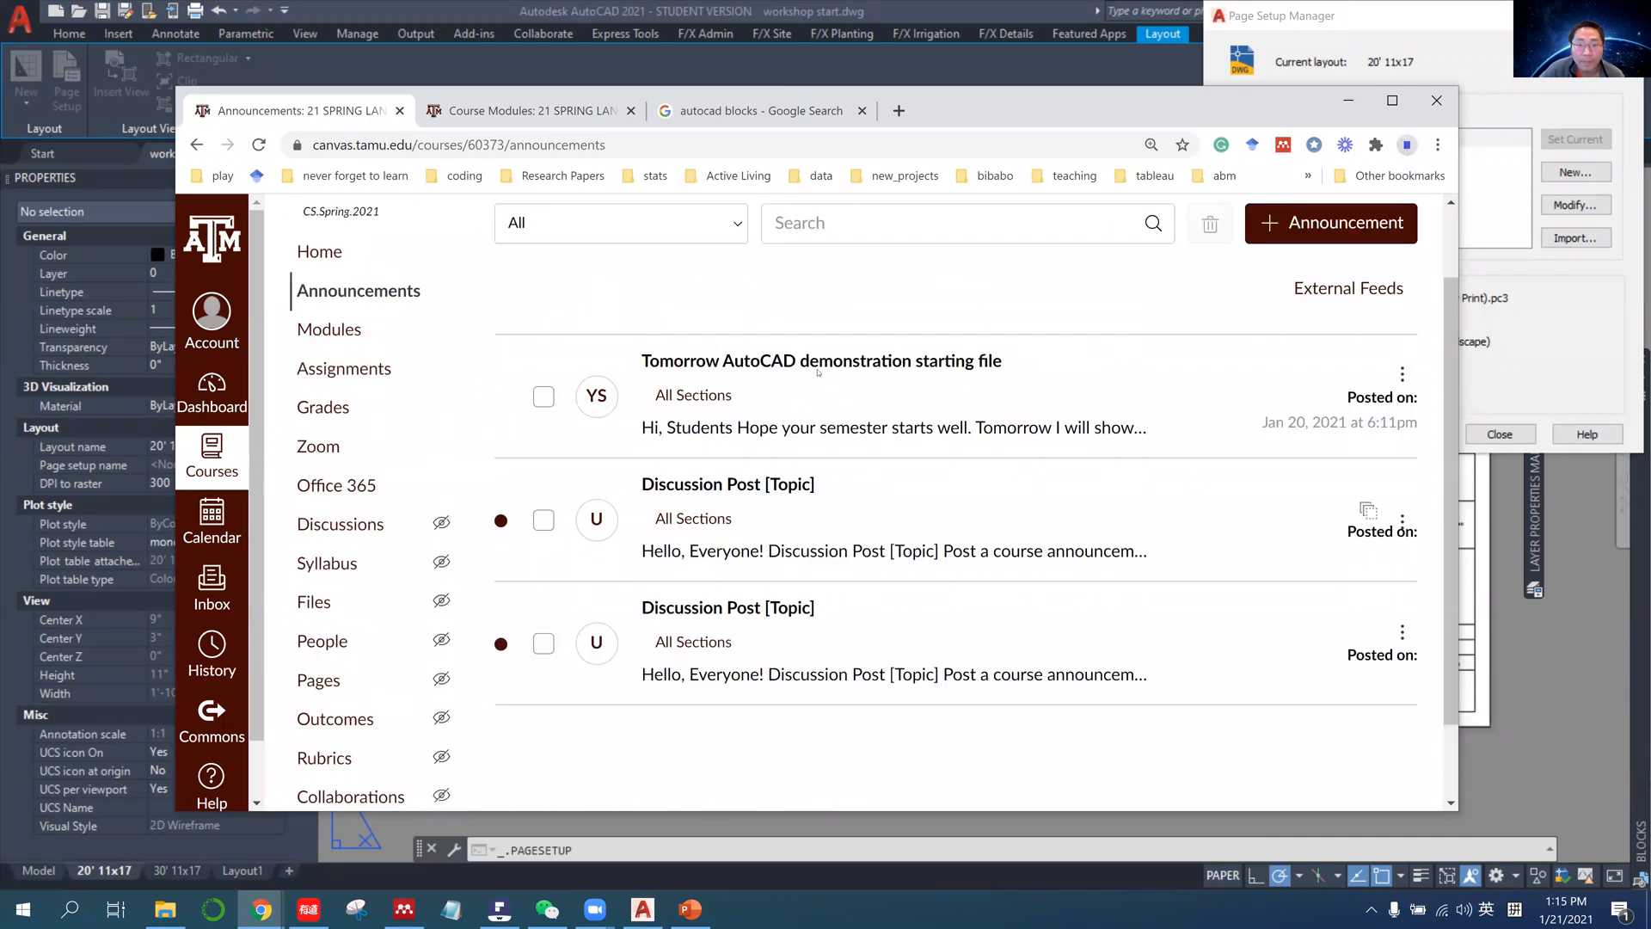
{"action": "left_click", "coordinate": [818, 370]}
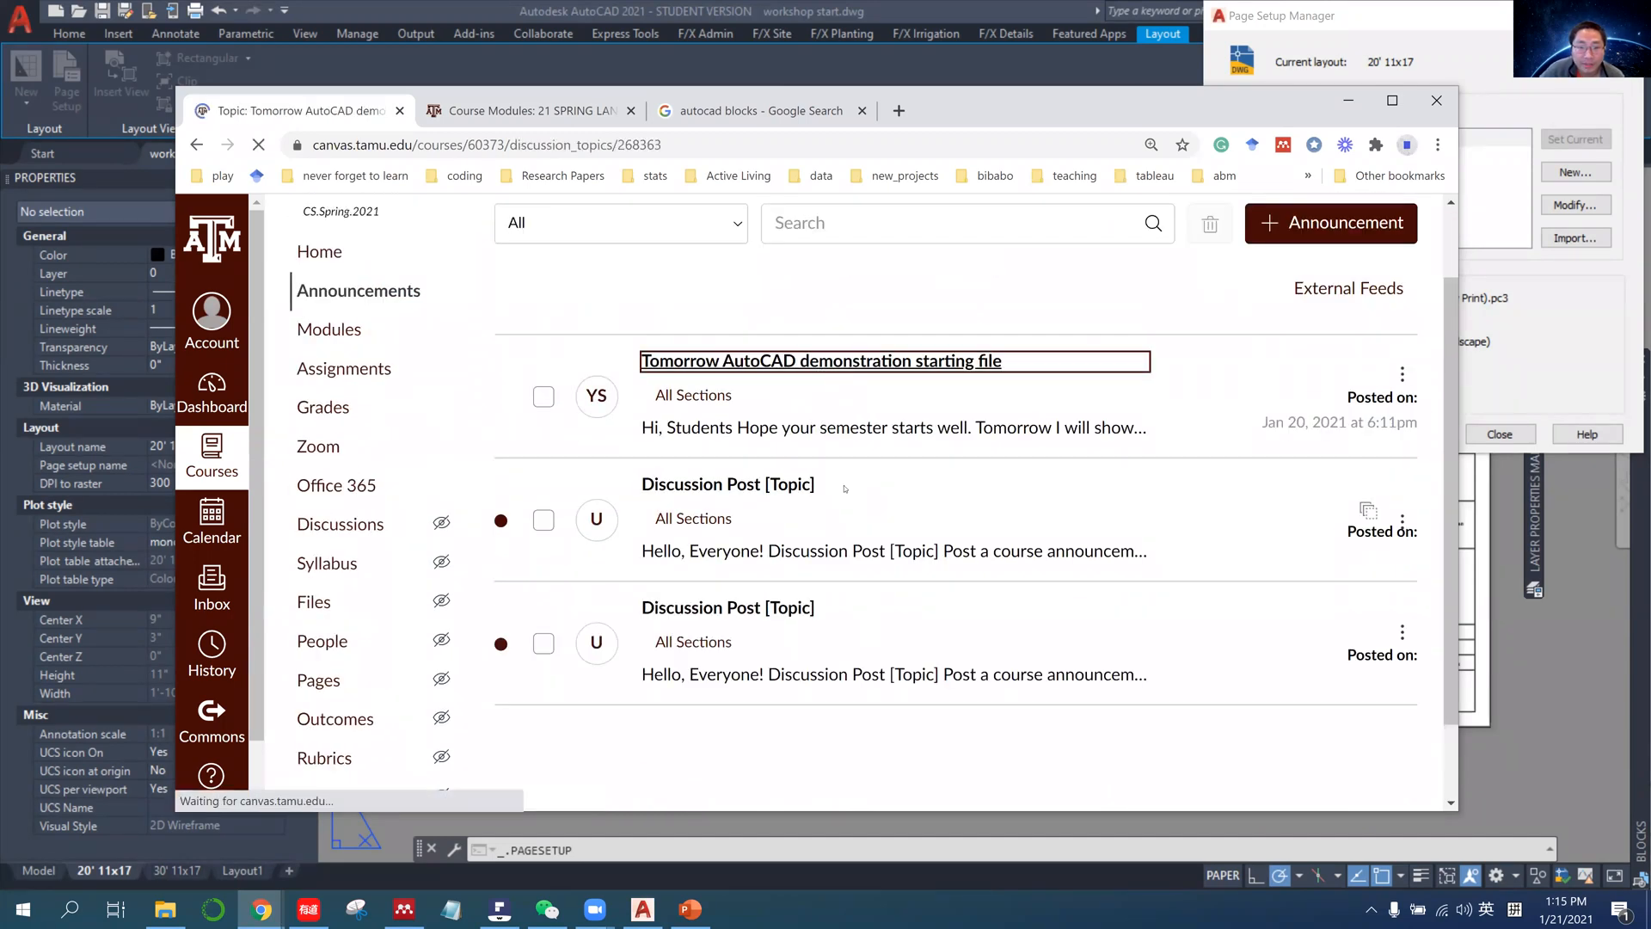
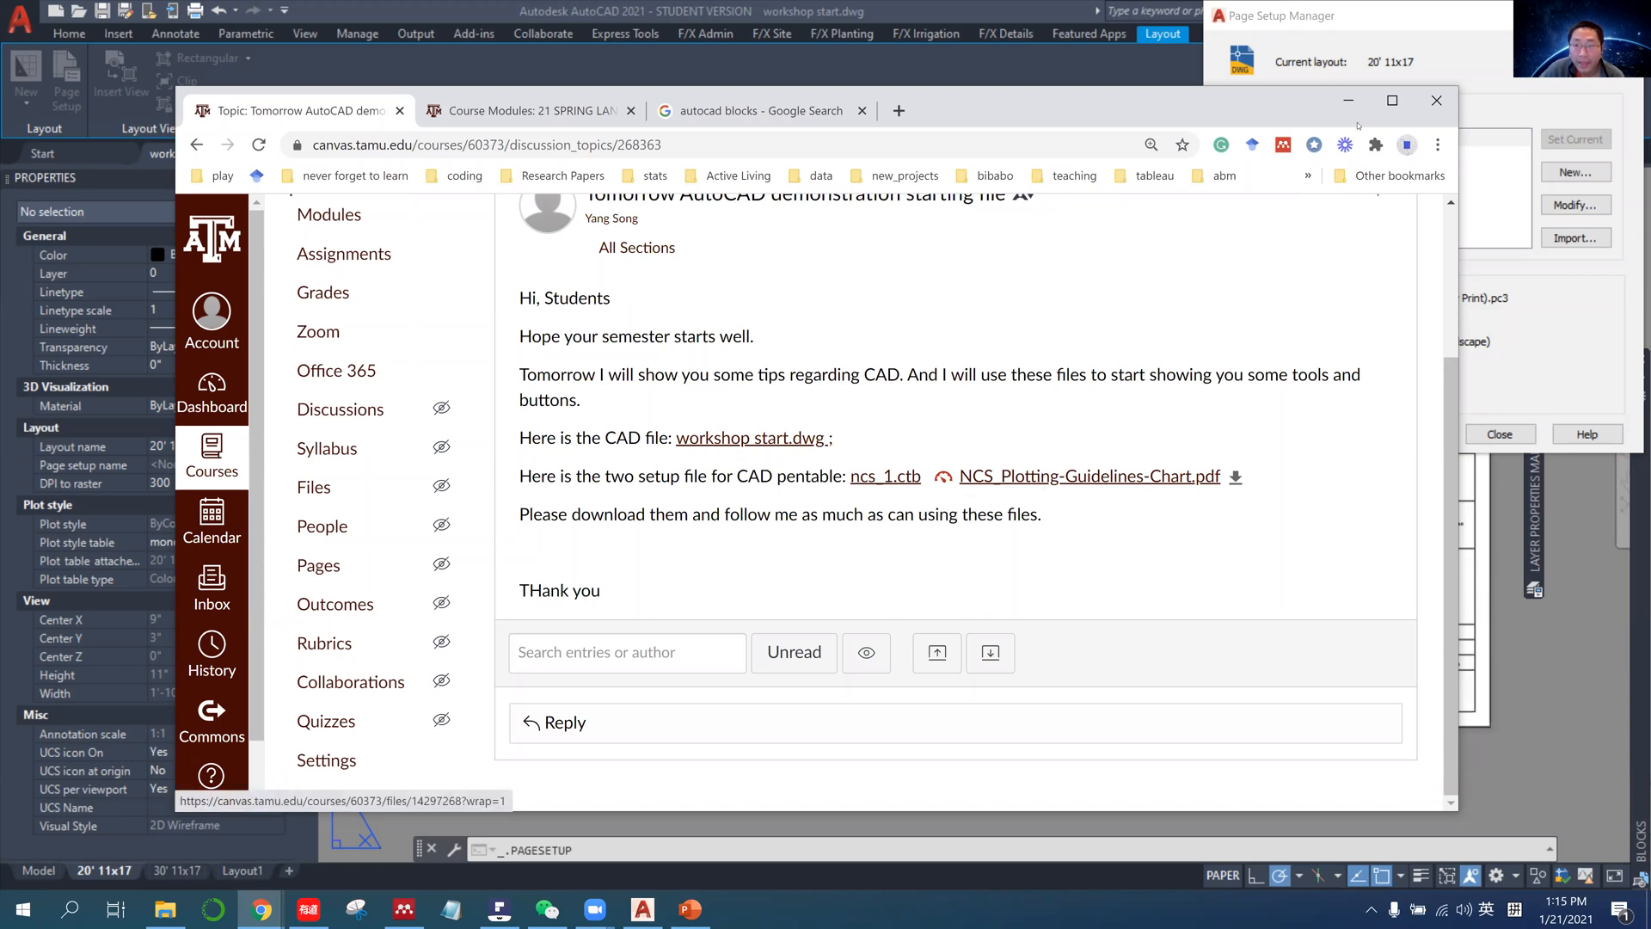
Switch to PDFelement, maximize the NCS_Plotting-Guidelines-Chart window, and examine how each color number maps to a plotted line weight and color.
{"action": "left_click", "coordinate": [500, 909]}
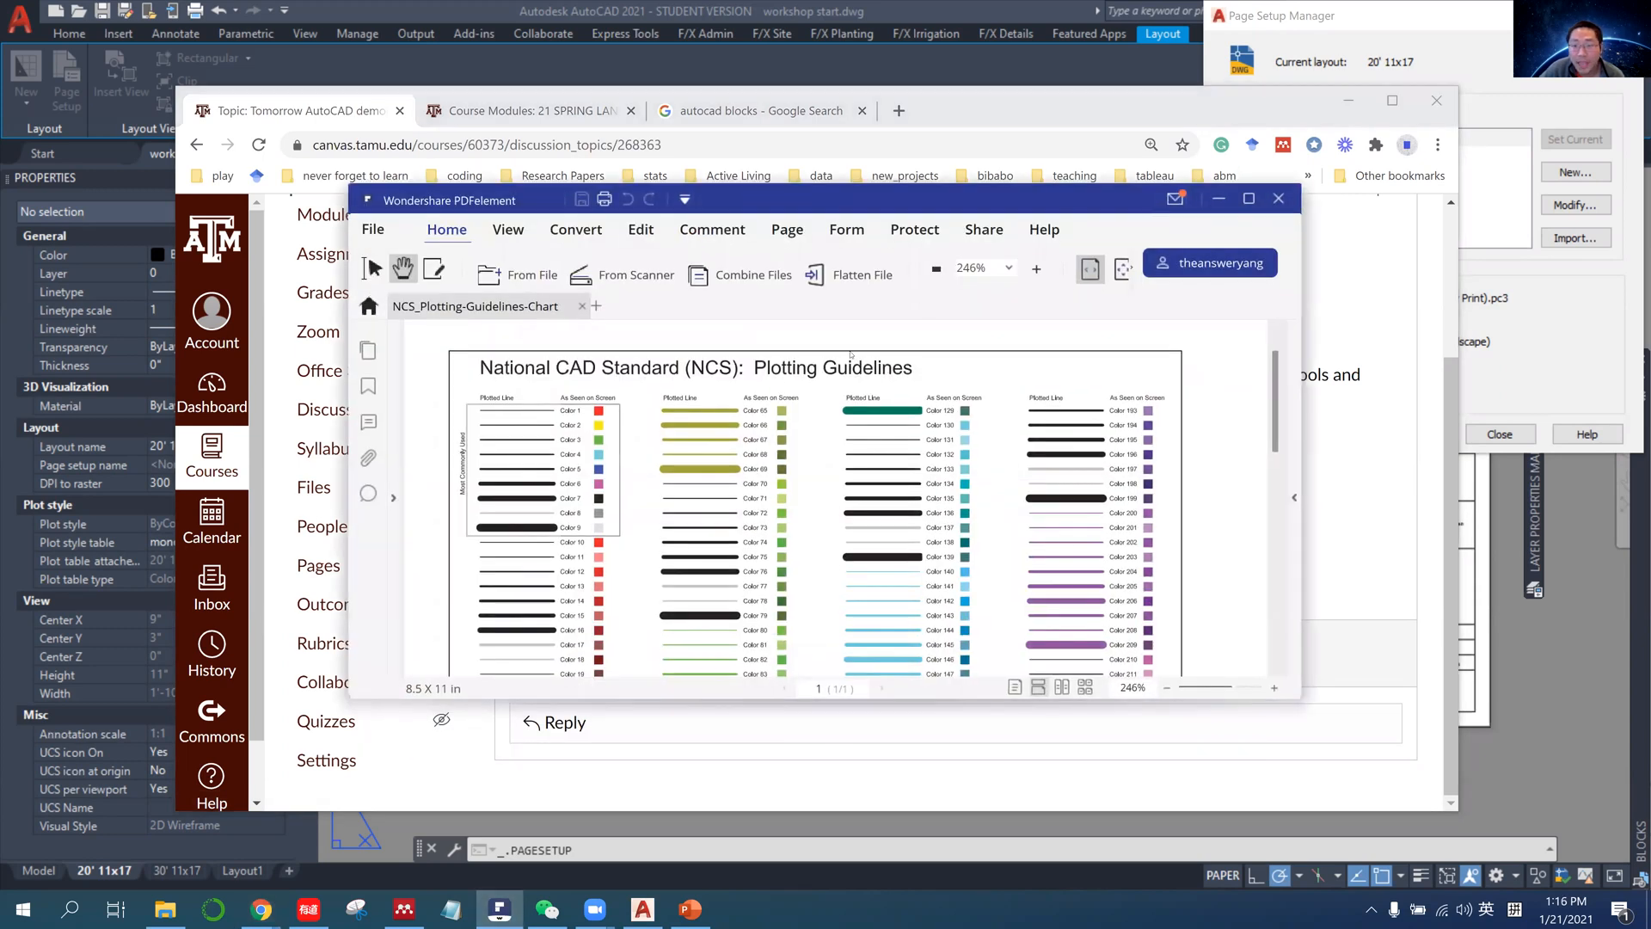
{"action": "left_click_drag", "start_coordinate": [779, 337], "coordinate": [1153, 170]}
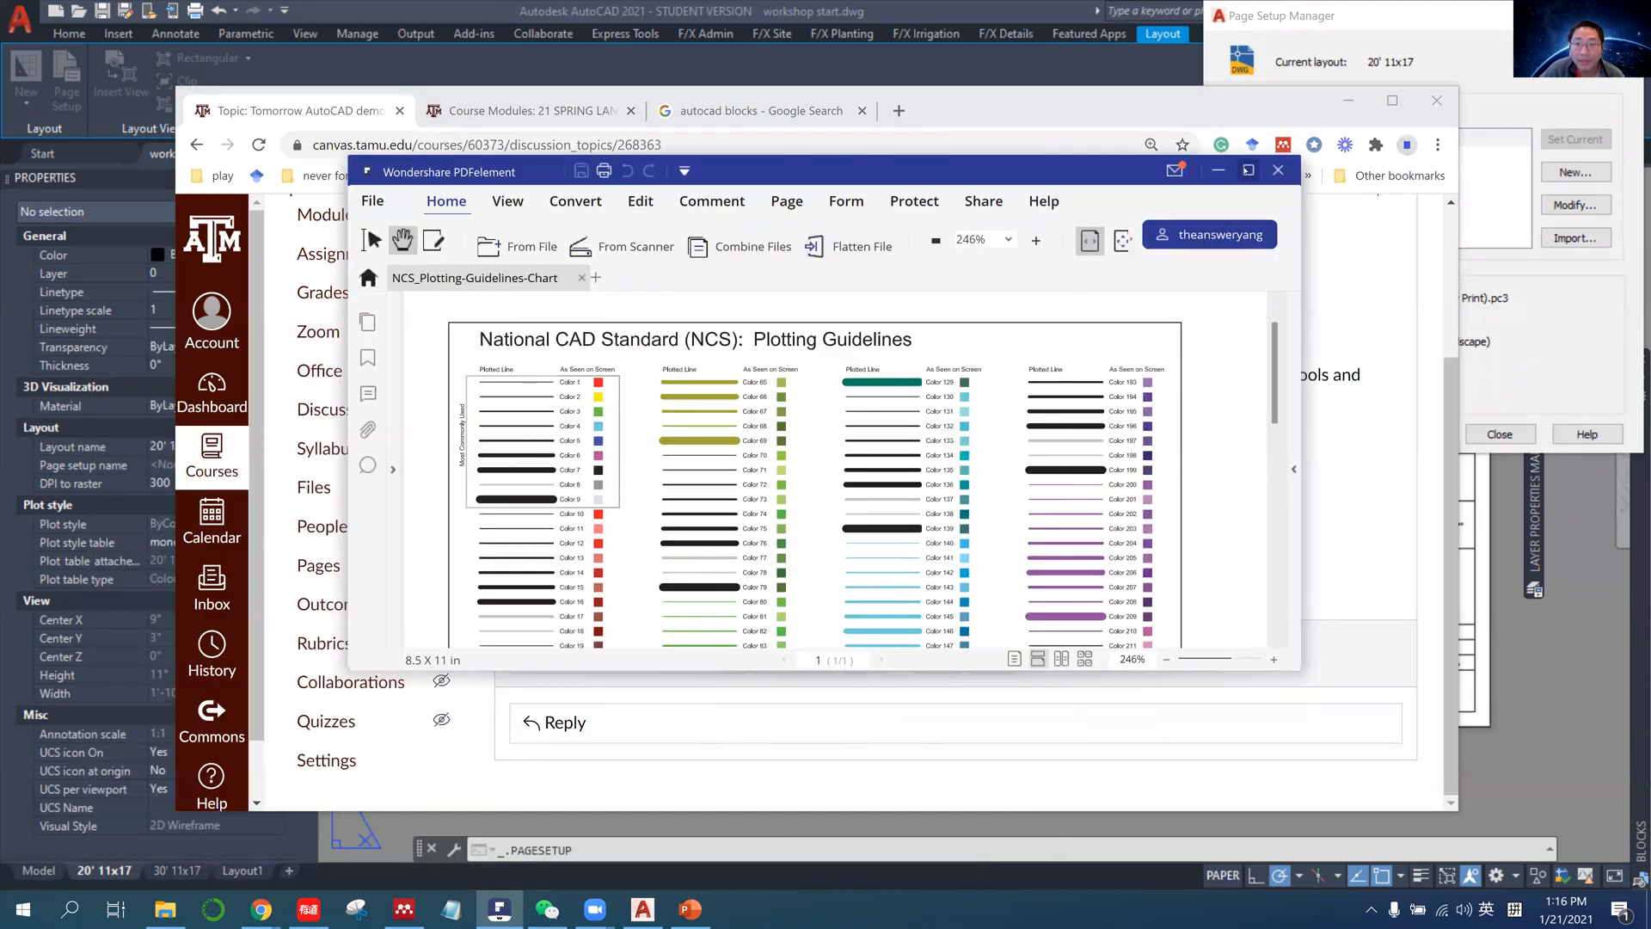
{"action": "left_click_drag", "start_coordinate": [756, 171], "coordinate": [417, 18]}
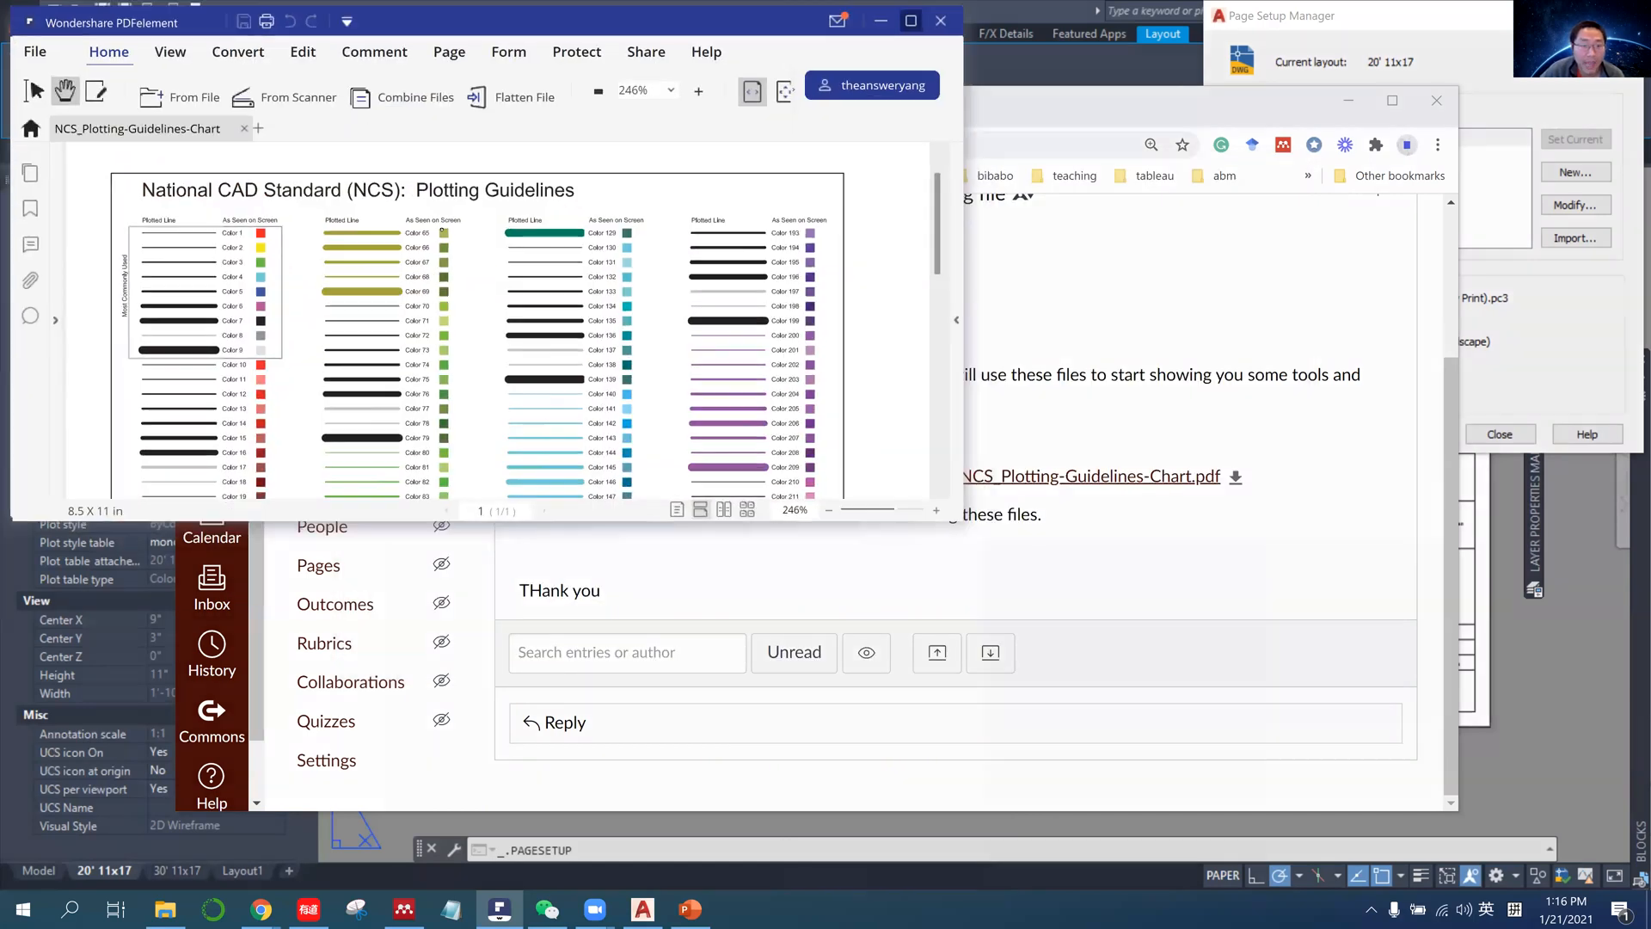
{"action": "double_click", "coordinate": [417, 18]}
{"action": "scroll", "coordinate": [589, 330], "scroll_direction": "down", "scroll_amount": 1}
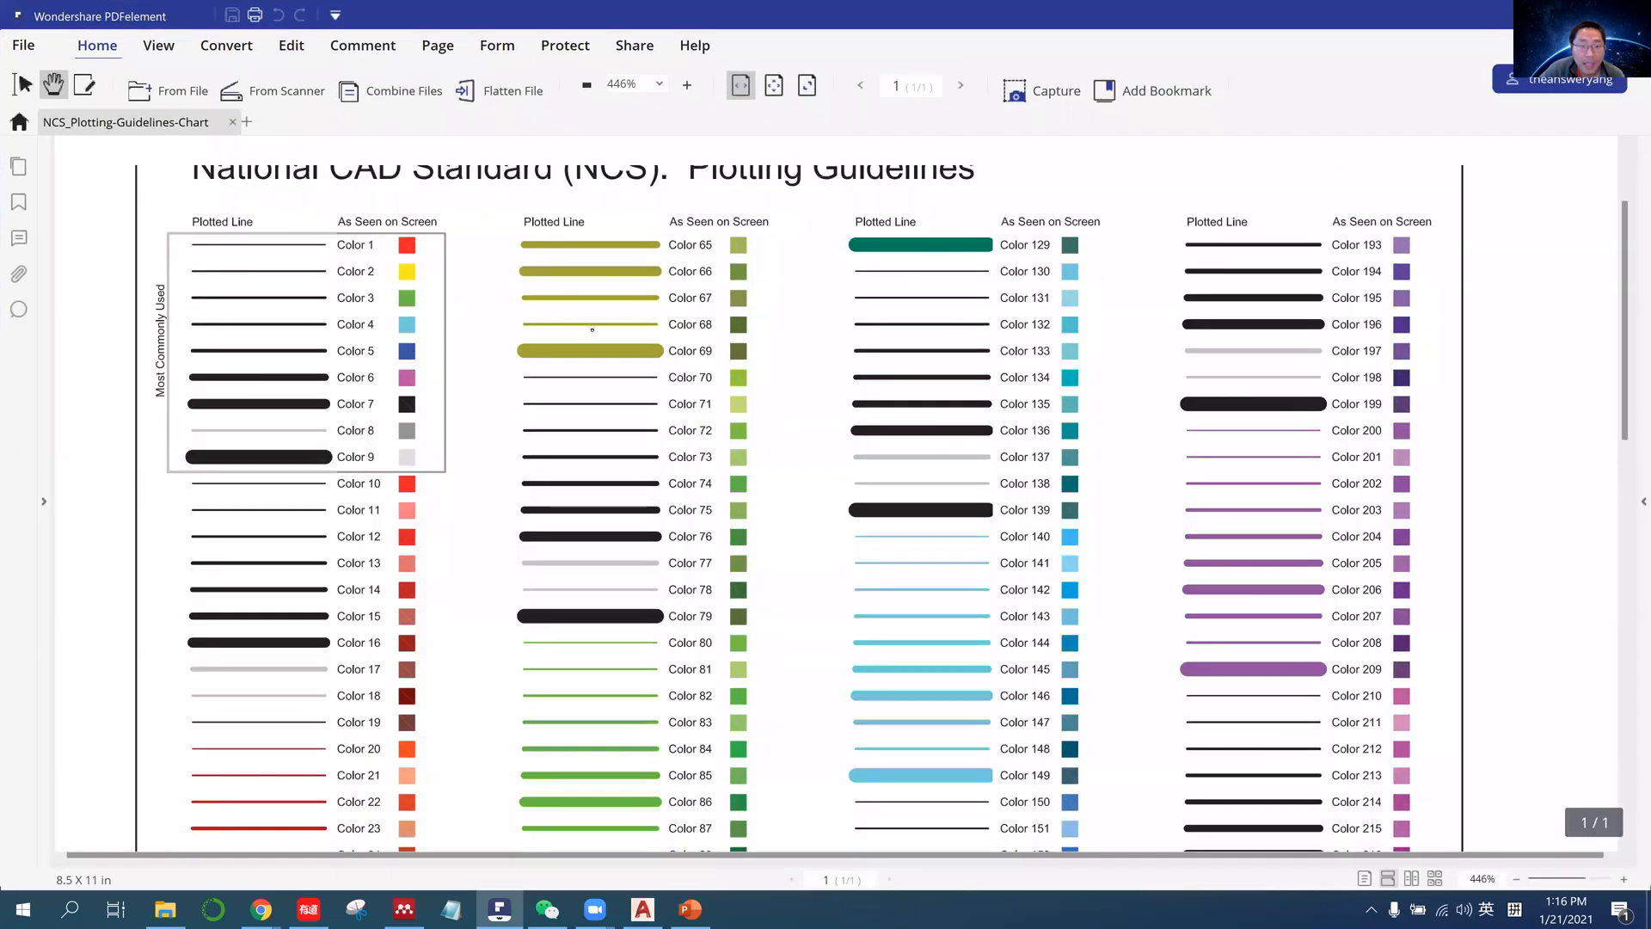
{"action": "scroll", "coordinate": [575, 347], "scroll_direction": "down", "scroll_amount": 5}
{"action": "scroll", "coordinate": [568, 351], "scroll_direction": "up", "scroll_amount": 3}
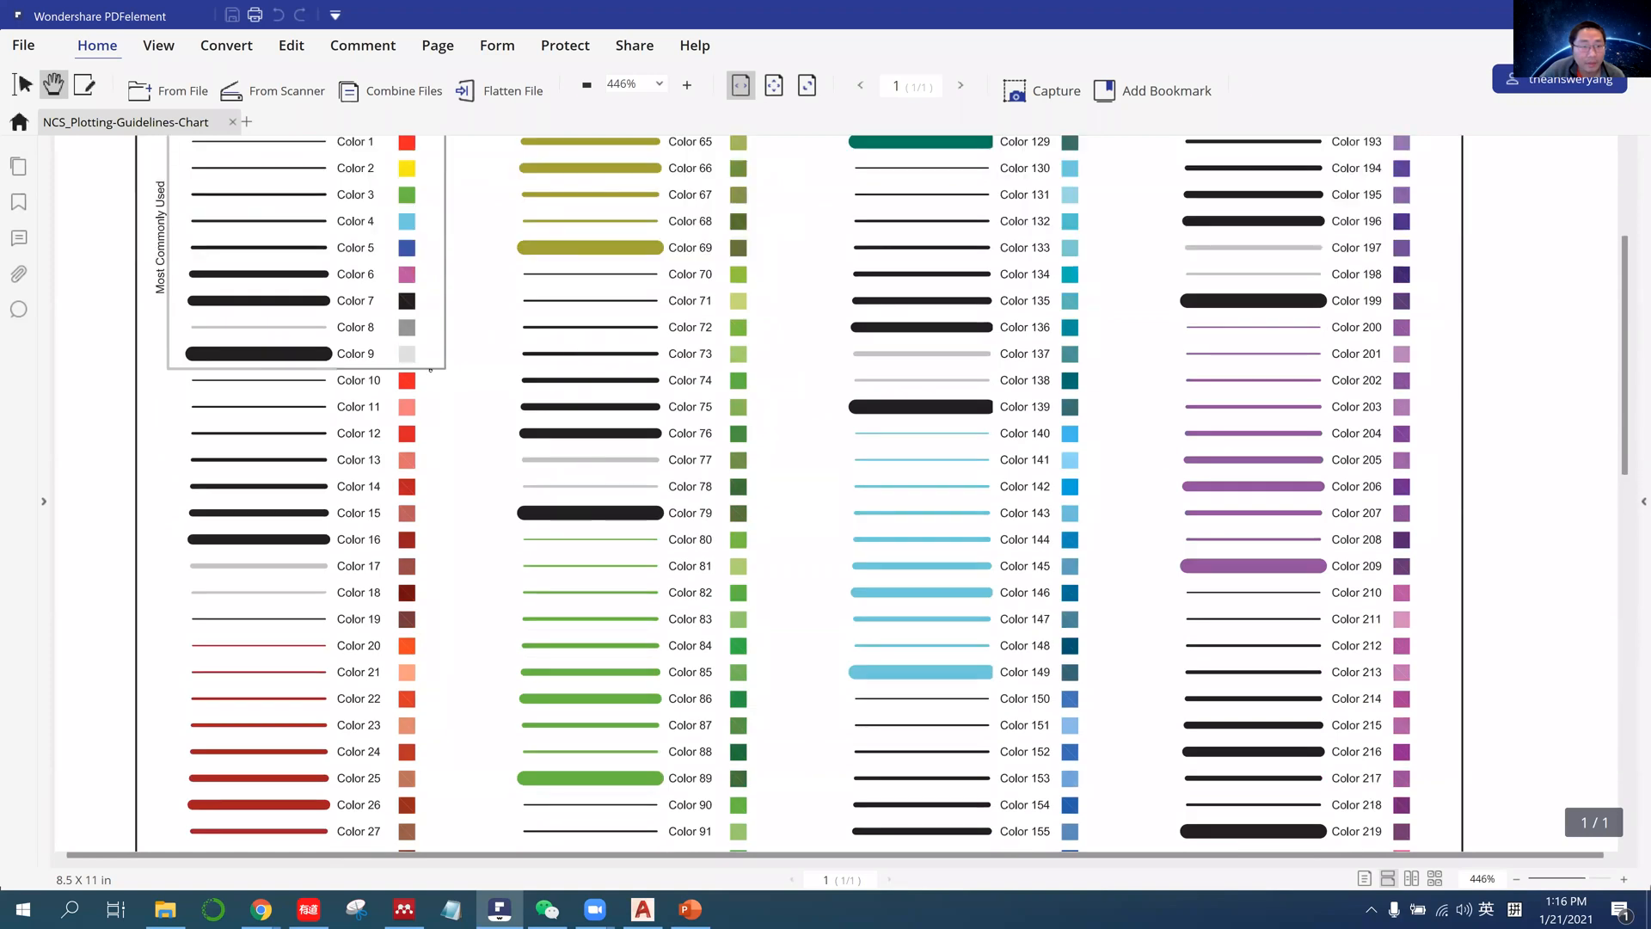
{"action": "scroll", "coordinate": [411, 273], "scroll_direction": "up", "scroll_amount": 2}
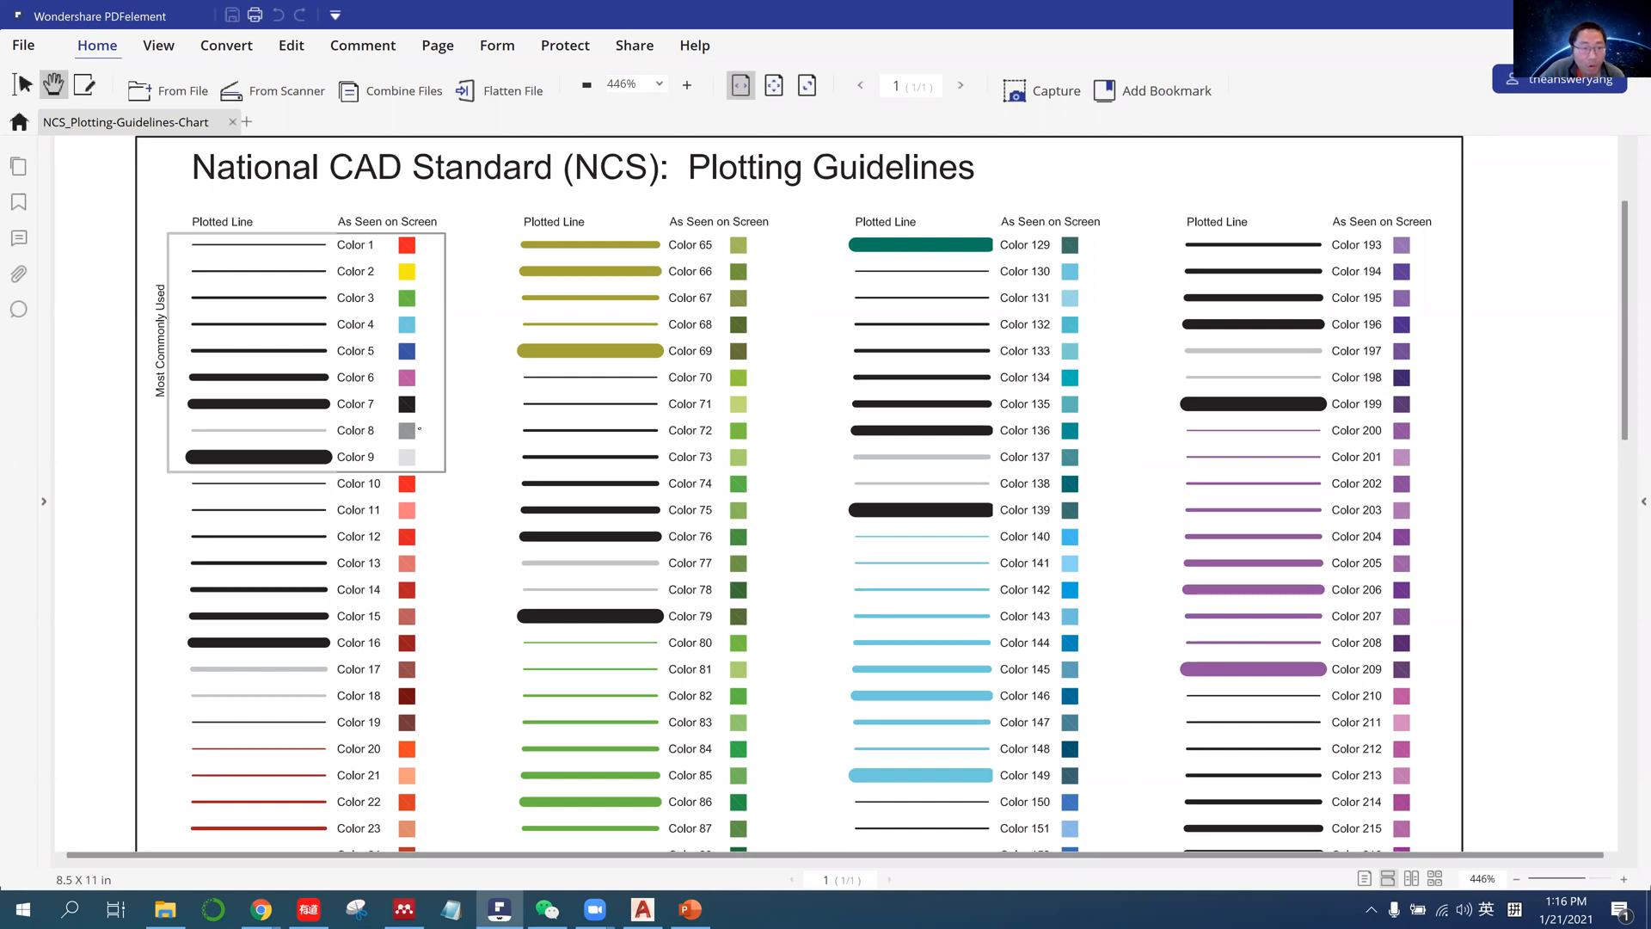
{"action": "scroll", "coordinate": [419, 428], "scroll_direction": "down", "scroll_amount": 4}
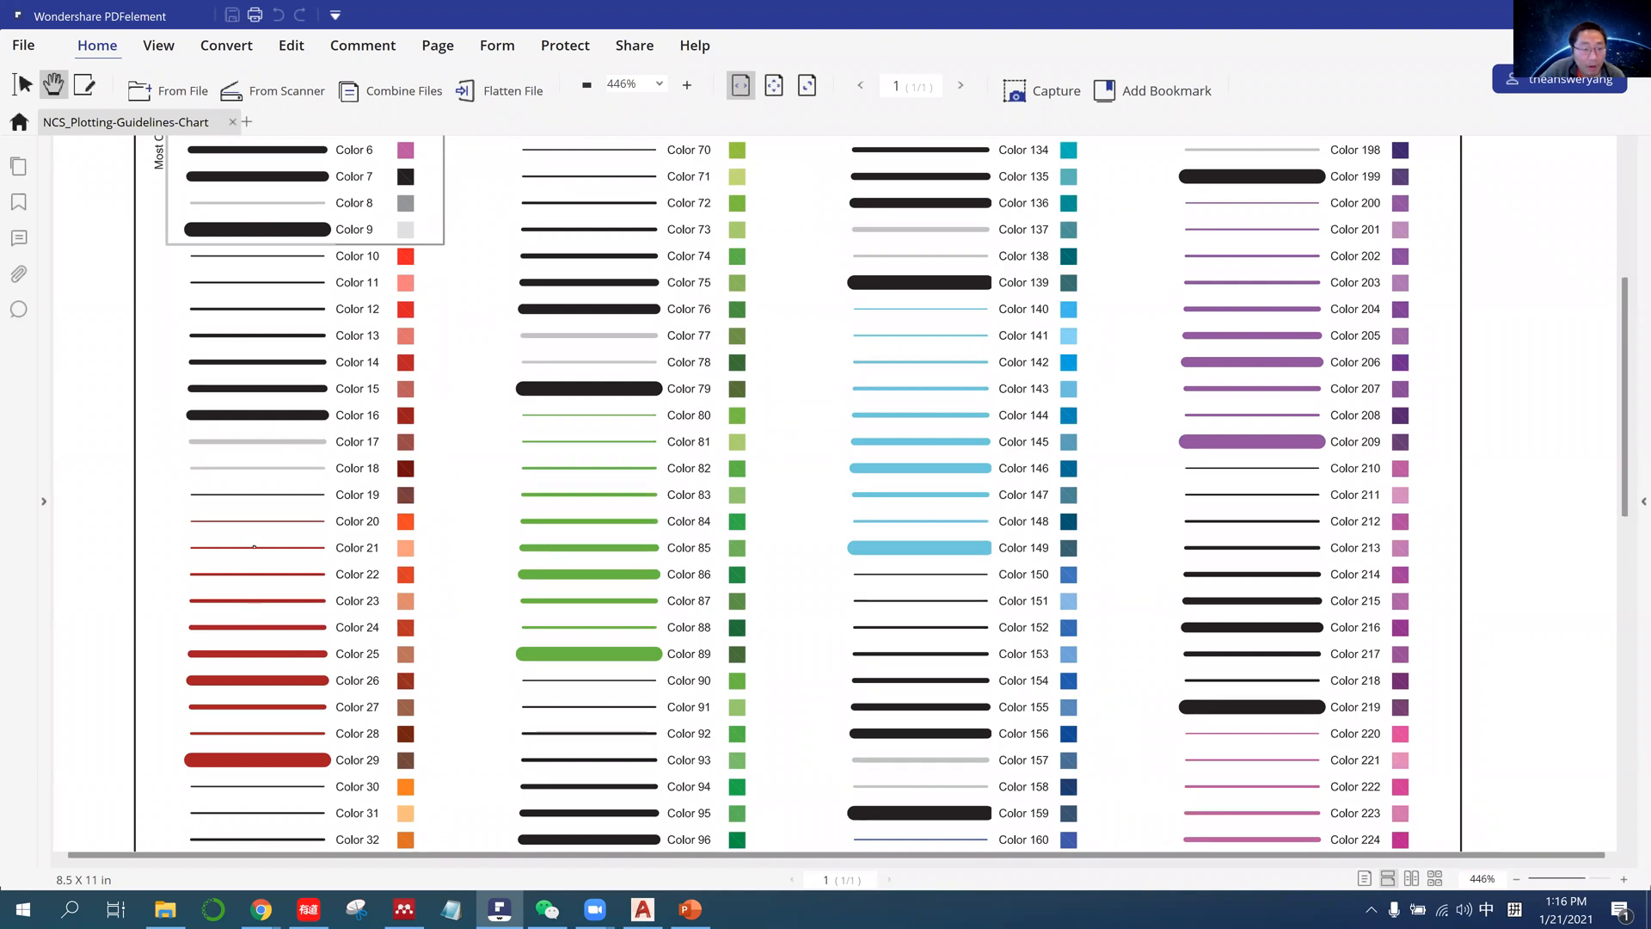
{"action": "scroll", "coordinate": [263, 527], "scroll_direction": "up", "scroll_amount": 4}
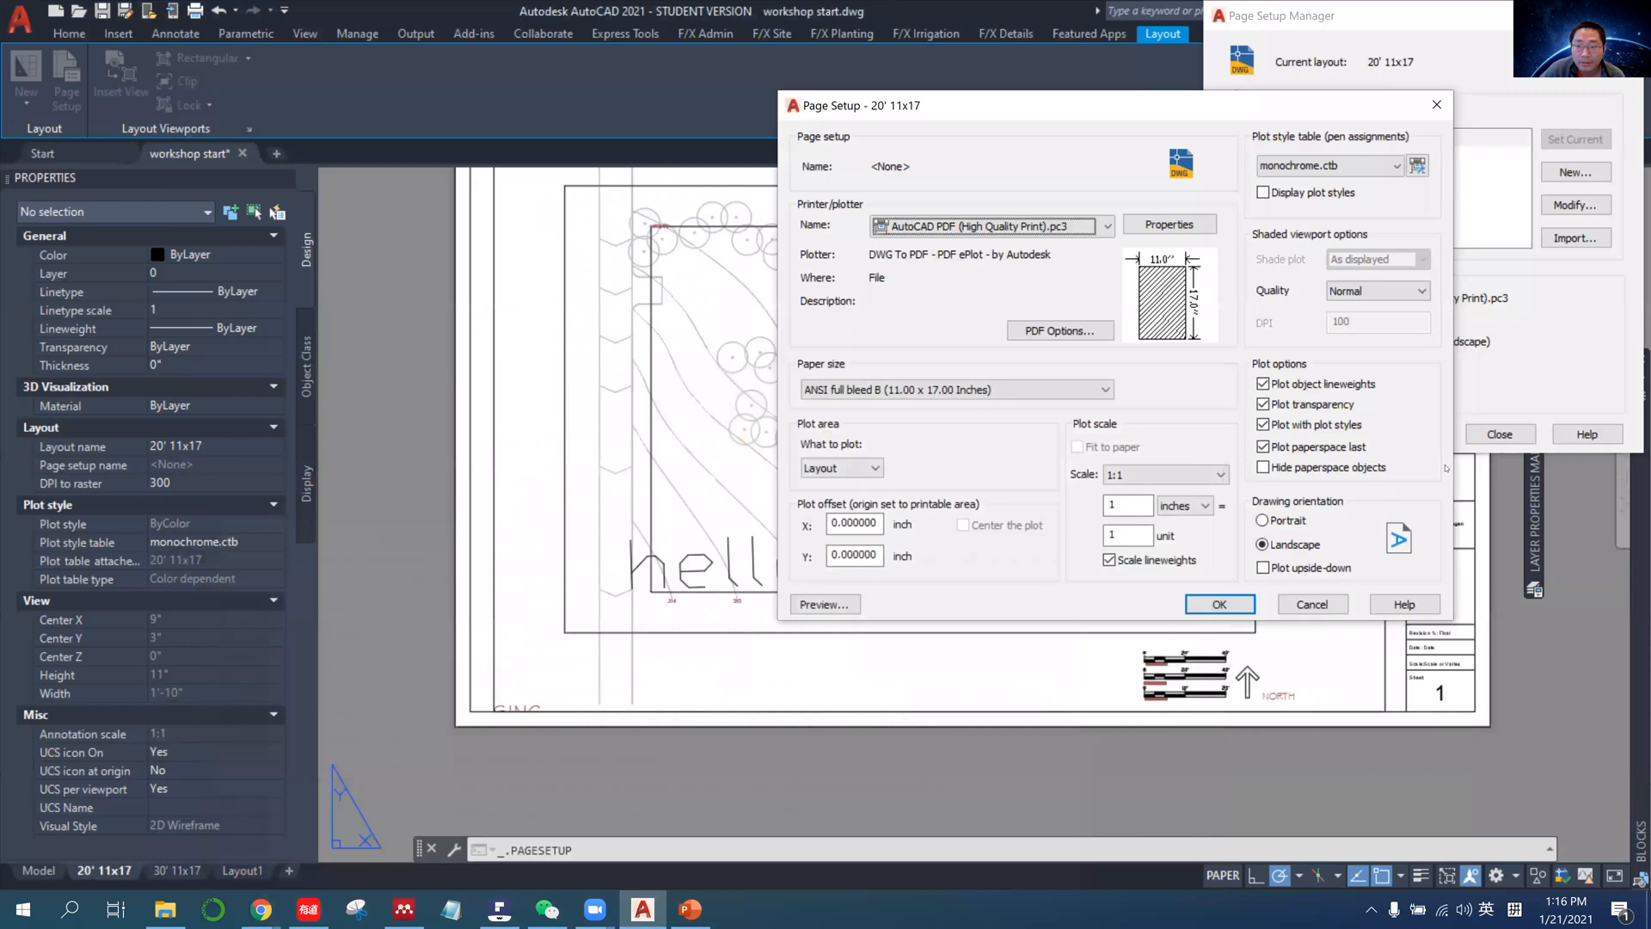
Cancel editing the 20' 11x17 page setup, close the Page Setup Manager, and switch to model space.
{"action": "left_click", "coordinate": [1308, 601]}
{"action": "left_click", "coordinate": [1500, 433]}
{"action": "left_click", "coordinate": [39, 870]}
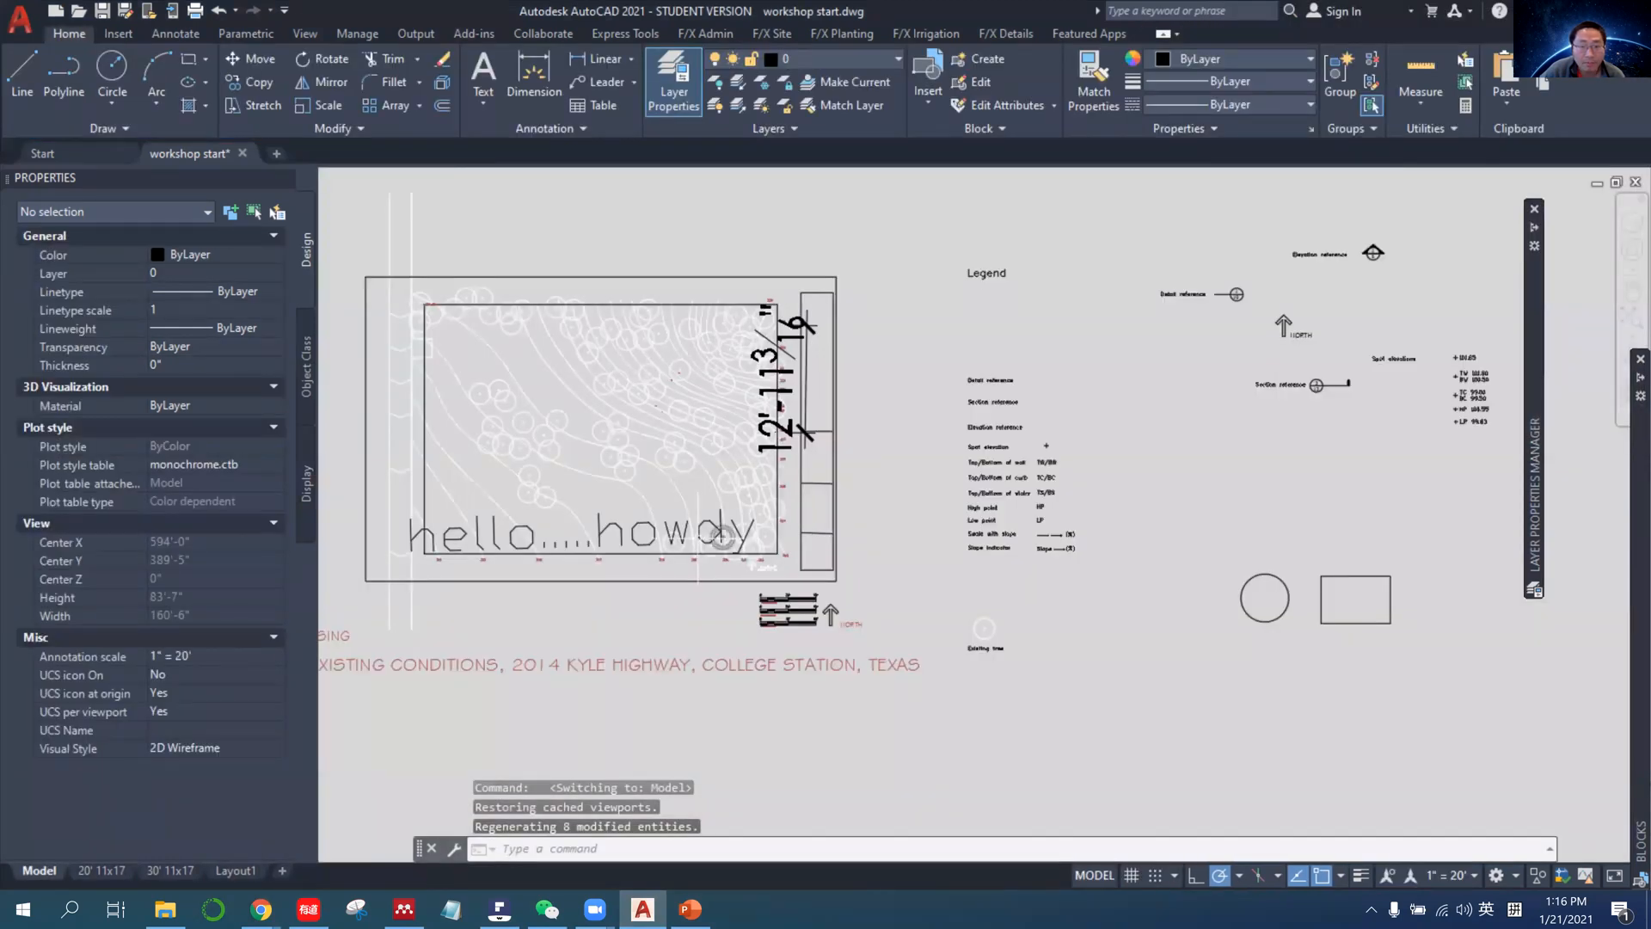
Set the Terrain layer's color to red and clear the selection of contours and trees.
{"action": "middle_click_drag", "start_coordinate": [860, 481], "coordinate": [1028, 494]}
{"action": "left_click", "coordinate": [791, 507]}
{"action": "left_click", "coordinate": [648, 359]}
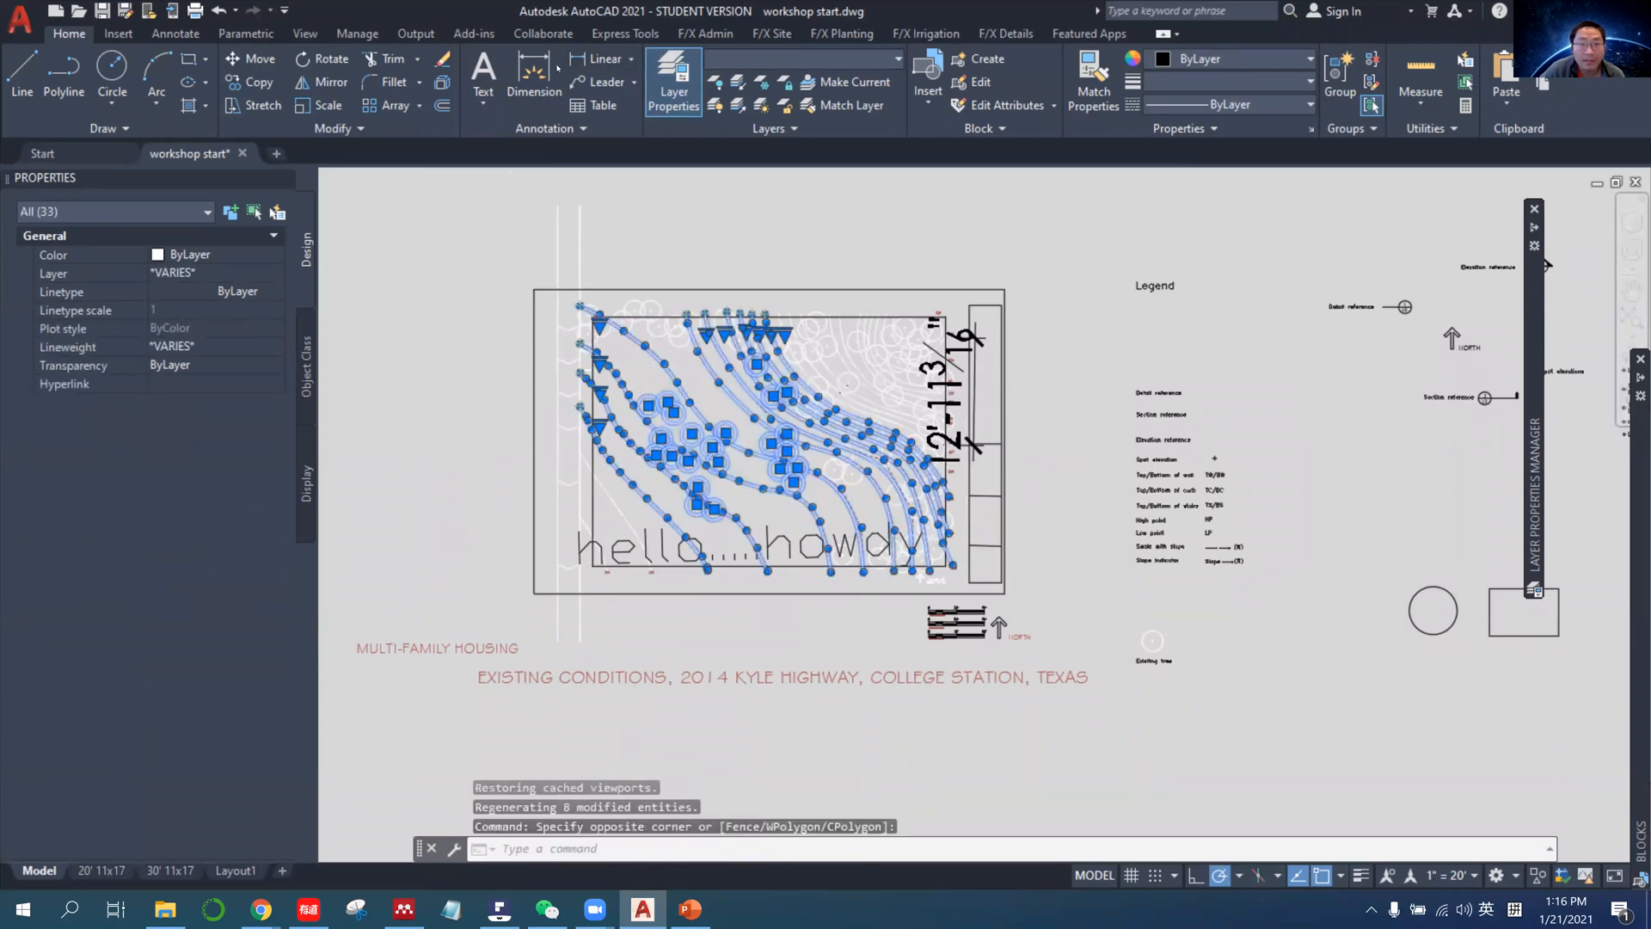
{"action": "left_click", "coordinate": [800, 58]}
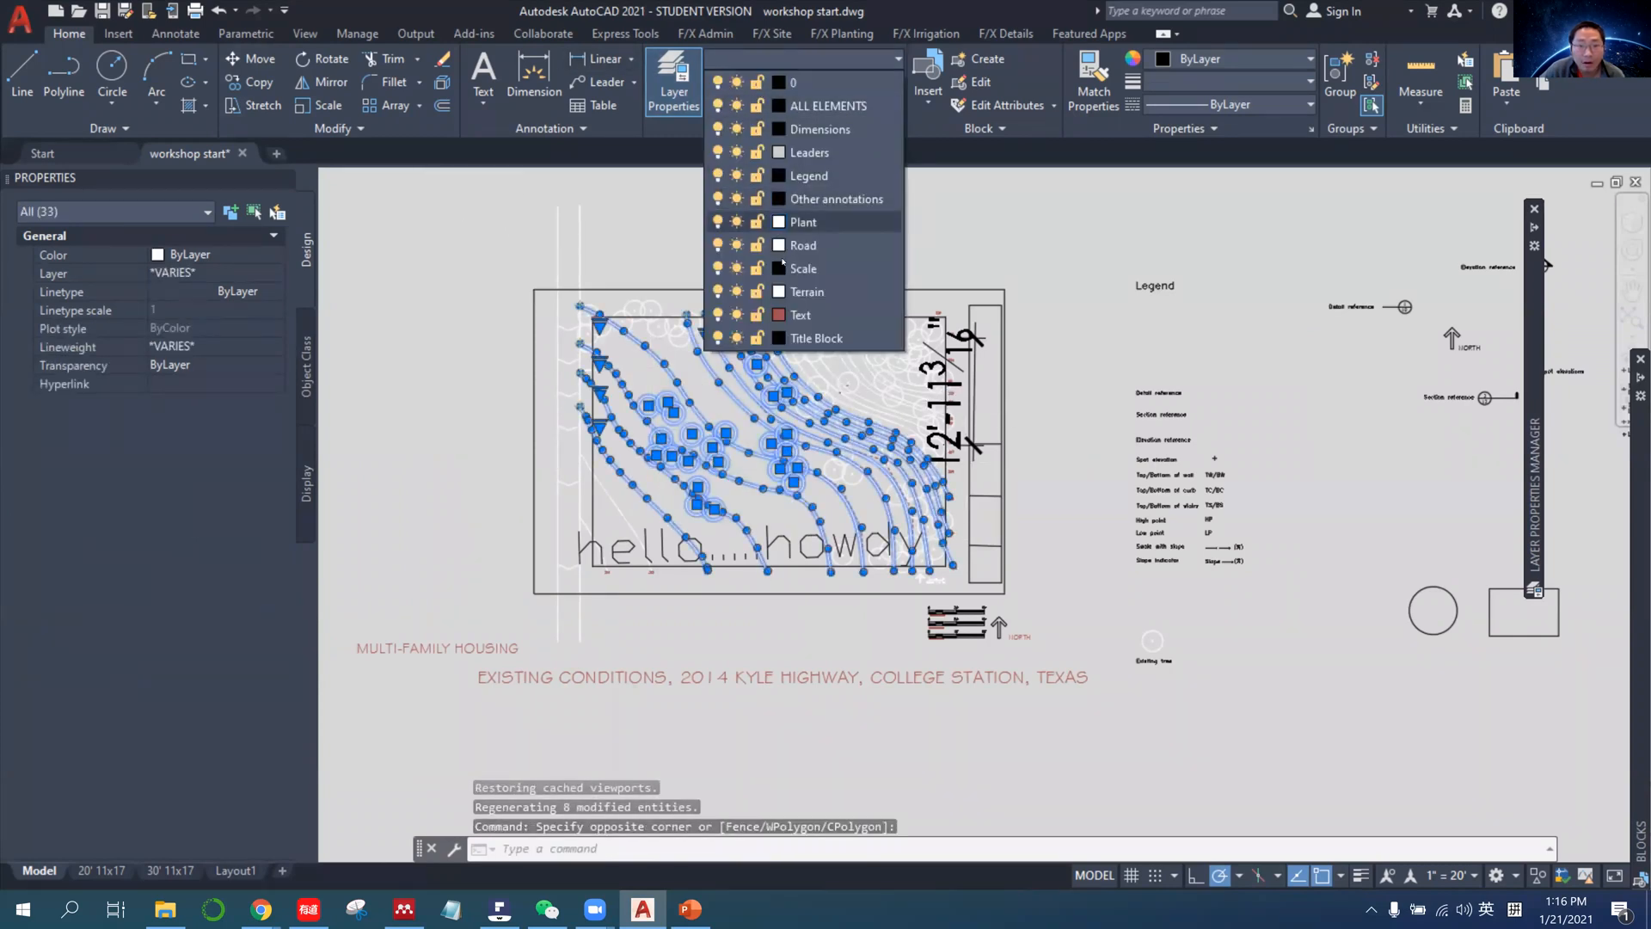
{"action": "left_click", "coordinate": [779, 296]}
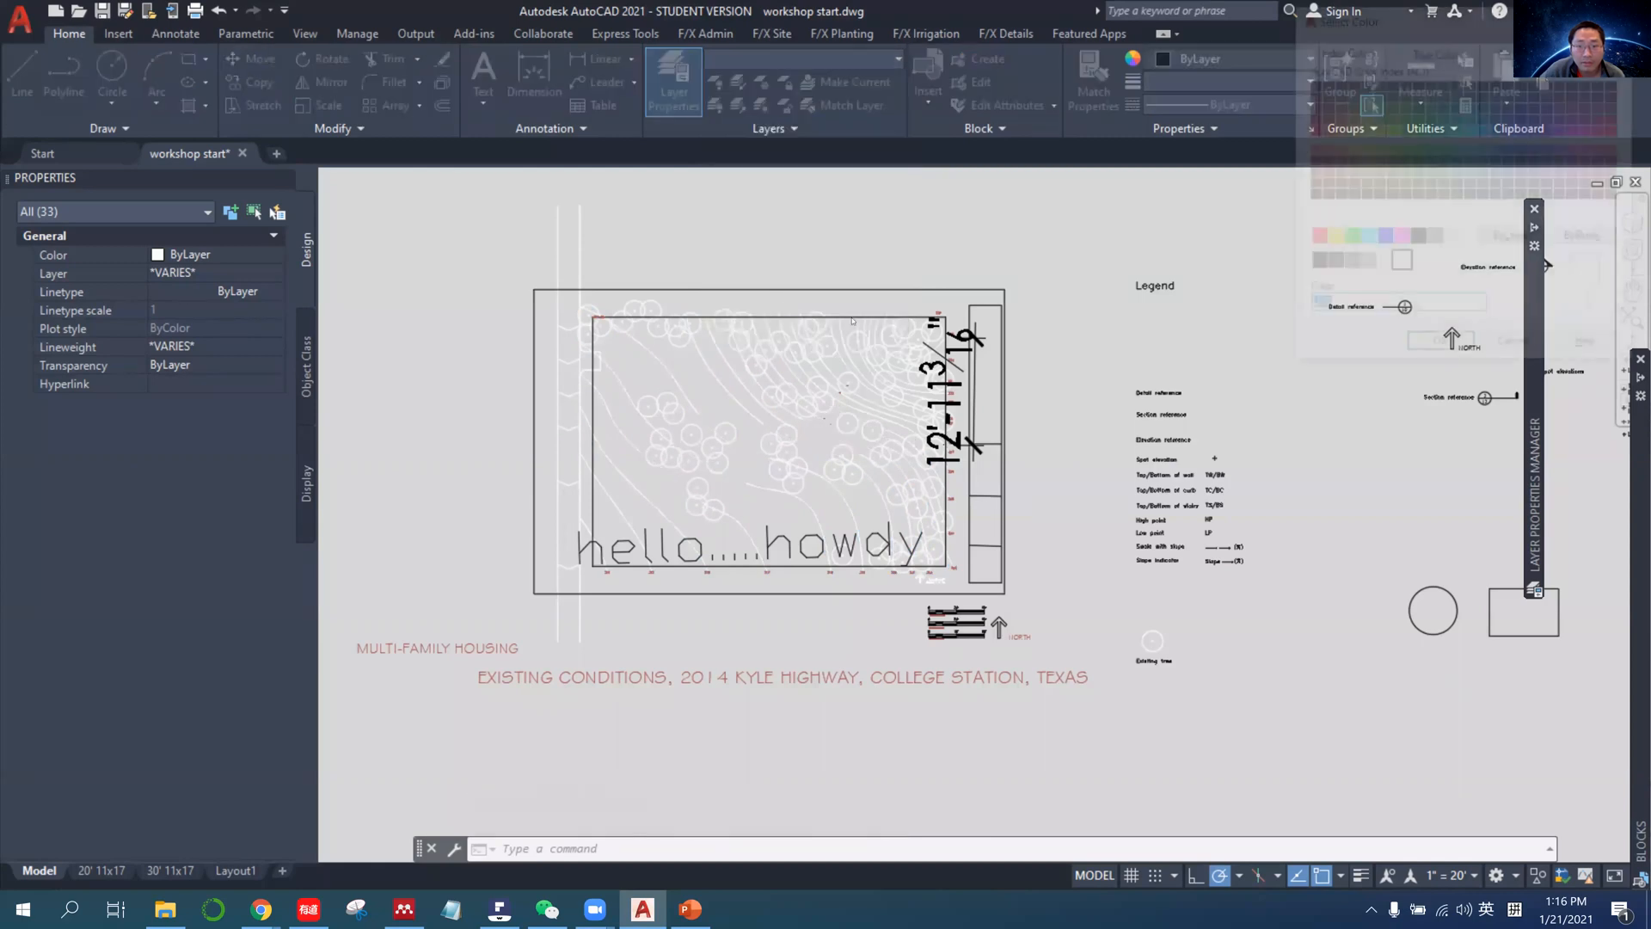
{"action": "left_click", "coordinate": [1333, 245]}
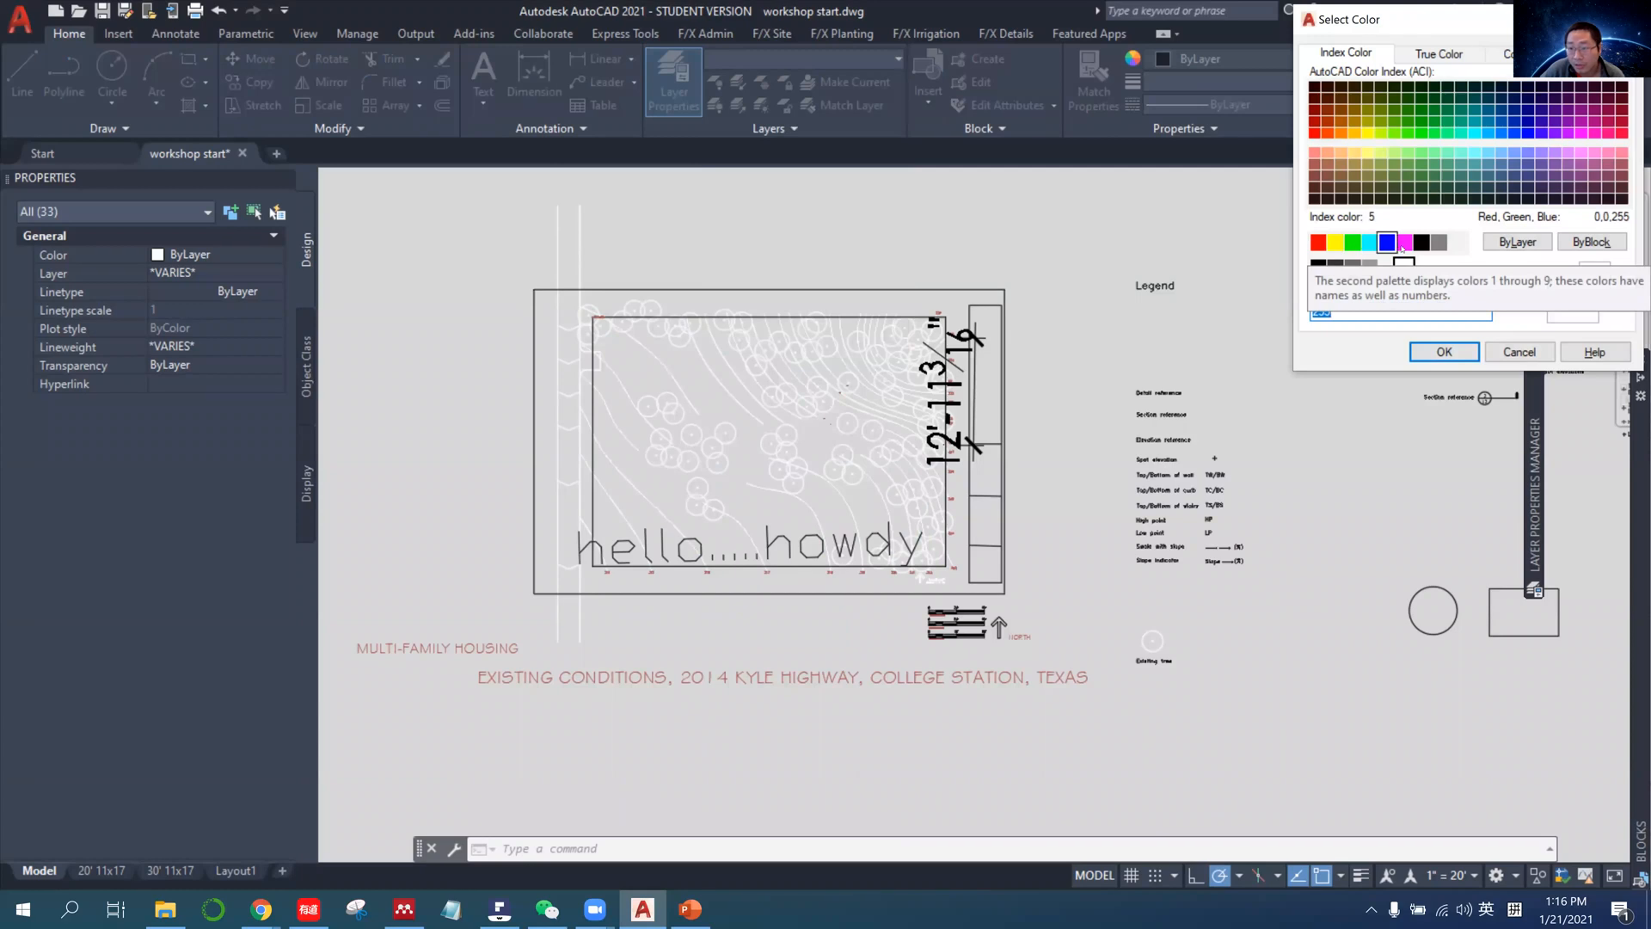
{"action": "left_click", "coordinate": [1318, 242]}
{"action": "left_click", "coordinate": [1429, 352]}
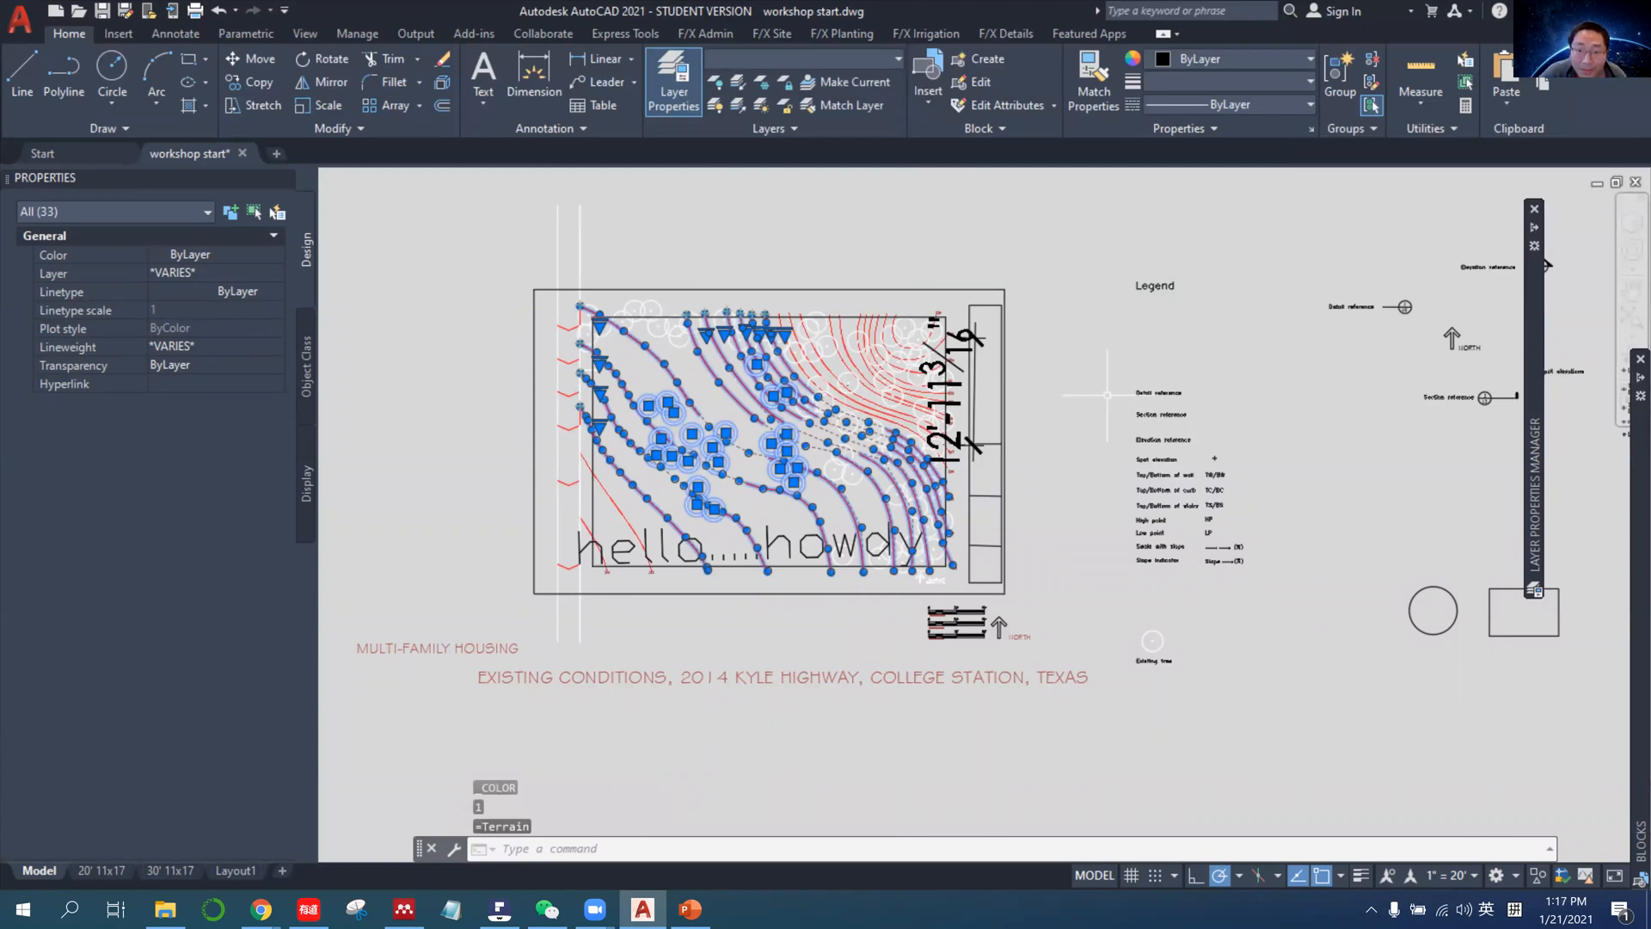
{"action": "key", "text": "Escape"}
Assign the ncs_1.ctb plot style table in the 20' 11x17 layout's page setup and preview the plot.
{"action": "left_click", "coordinate": [101, 869]}
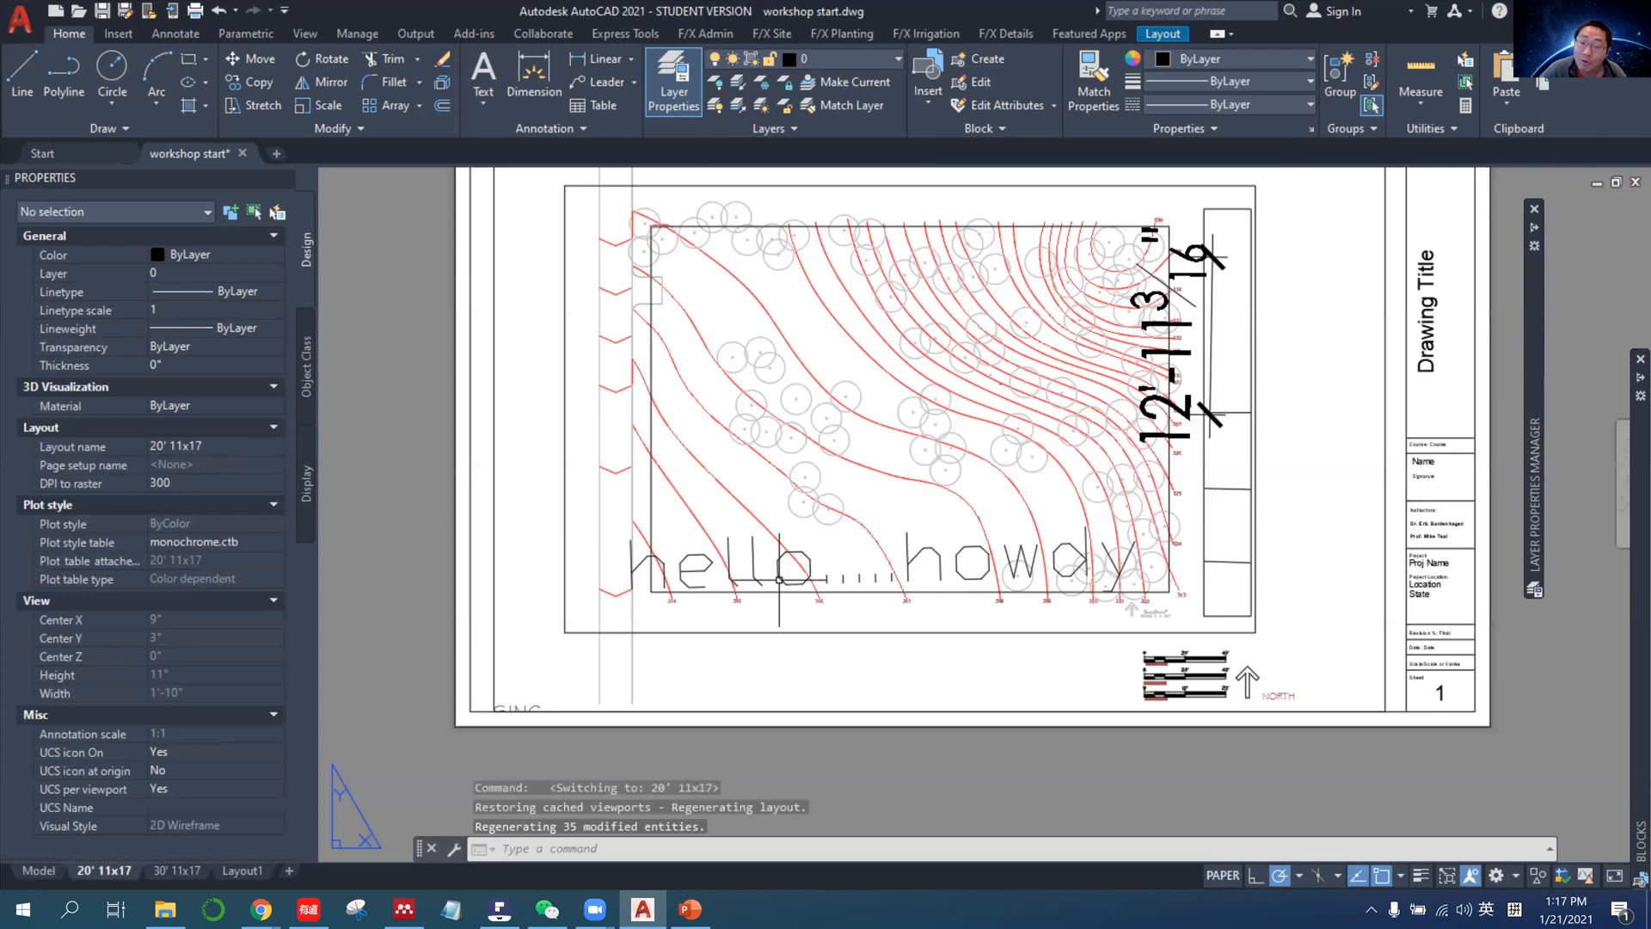
{"action": "right_click", "coordinate": [114, 874]}
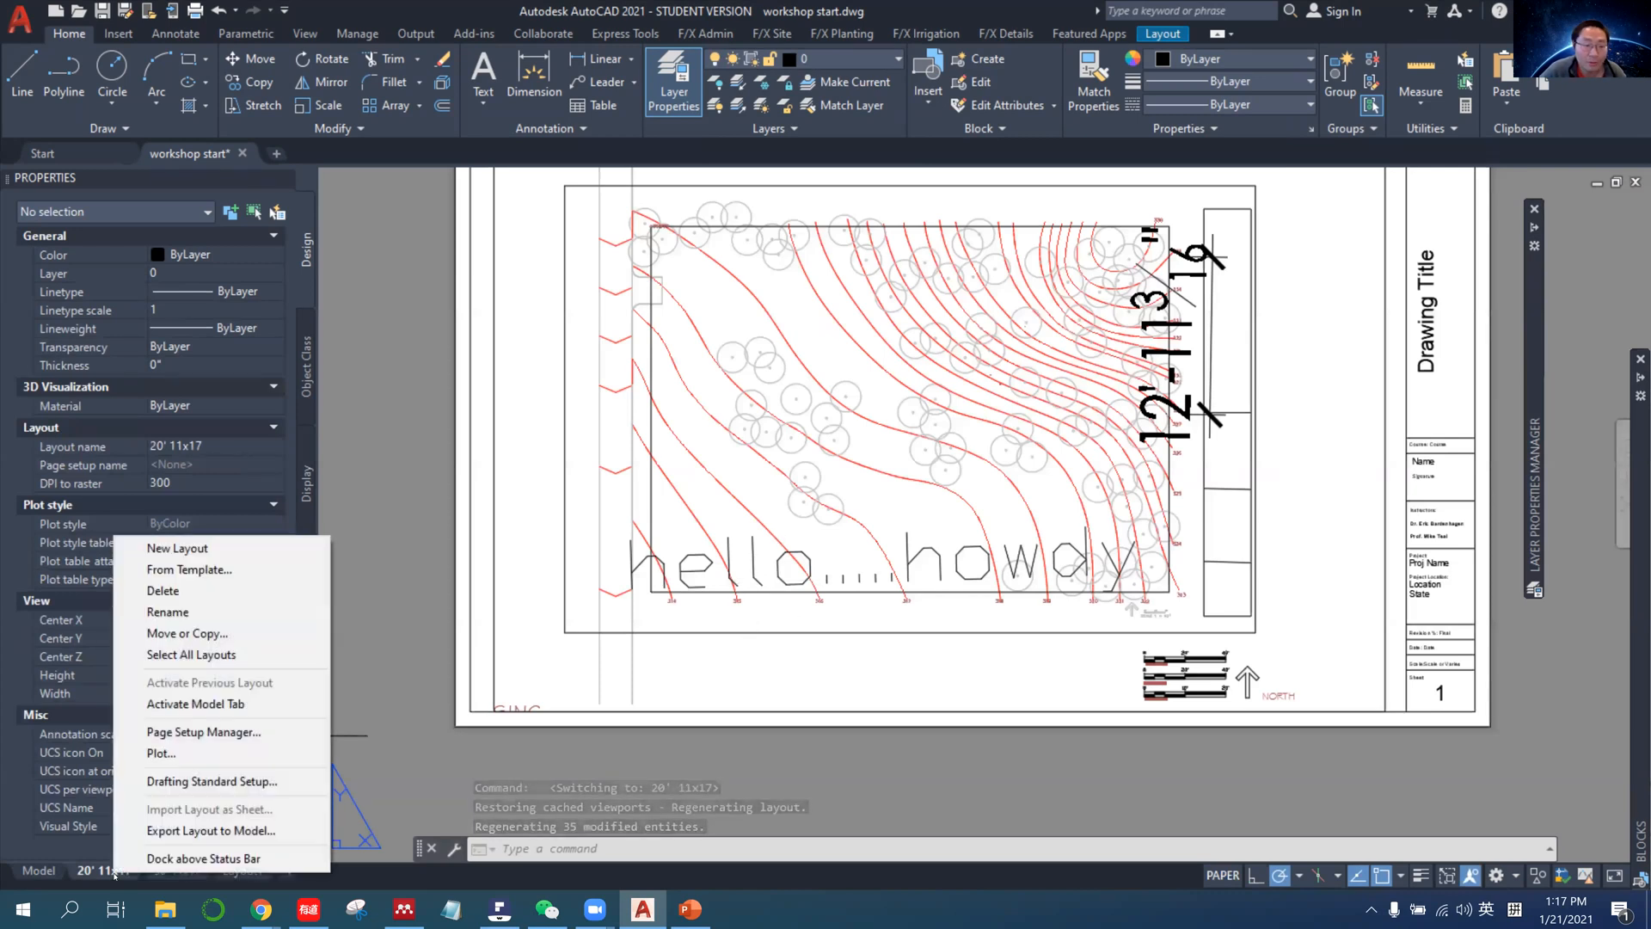
{"action": "left_click", "coordinate": [204, 732]}
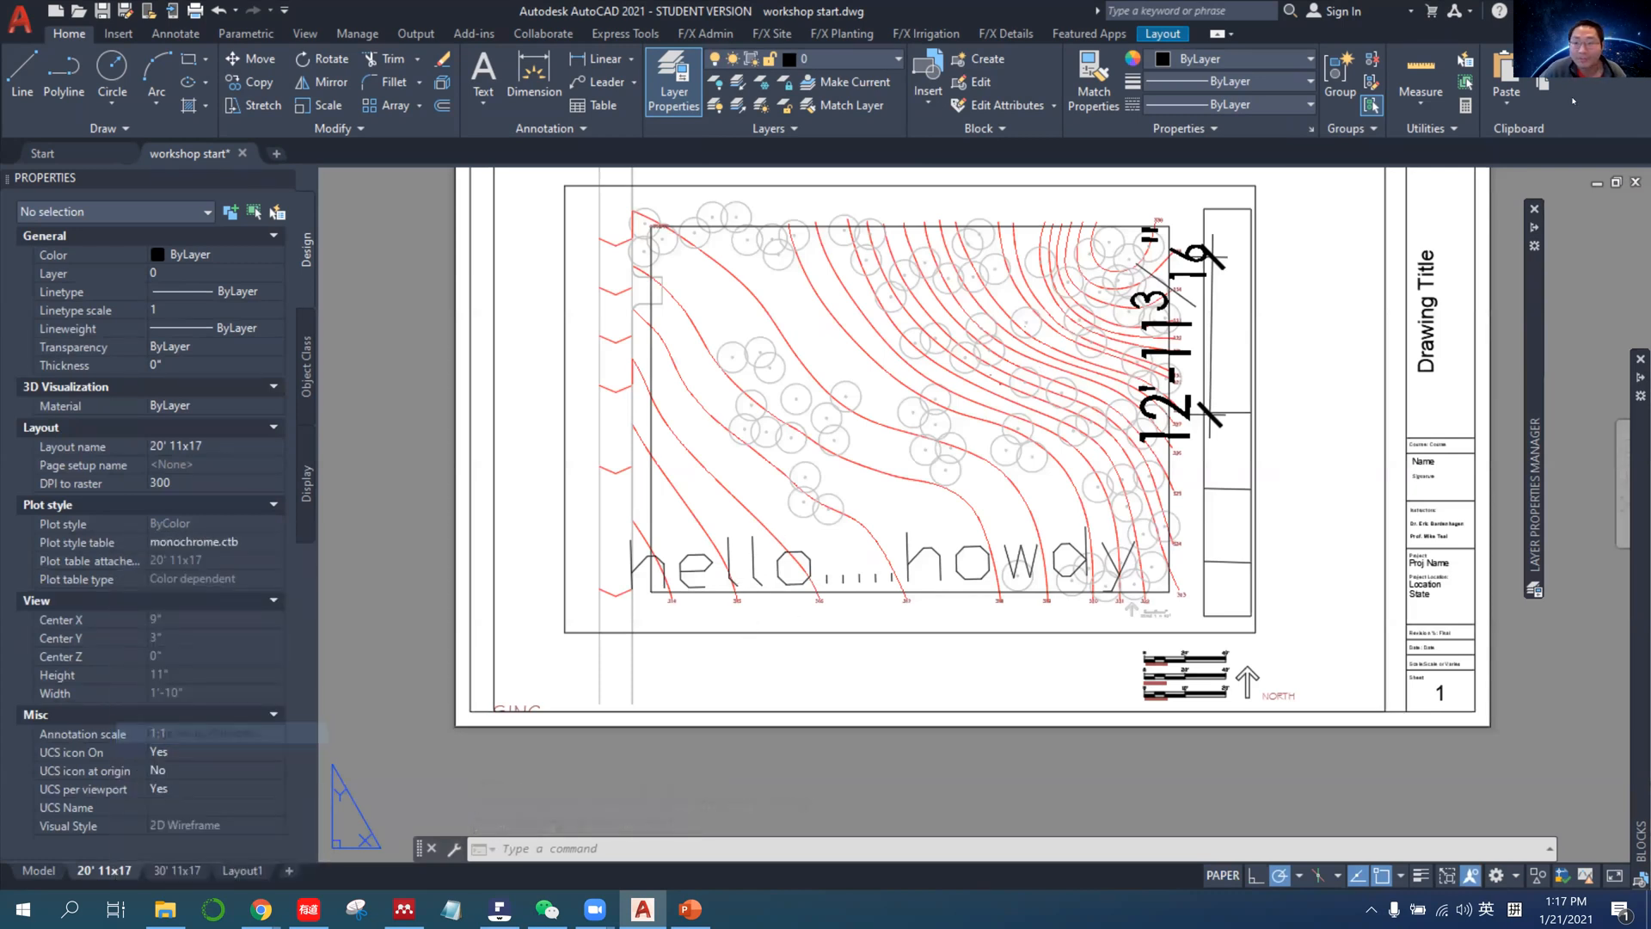
{"action": "left_click", "coordinate": [1571, 204]}
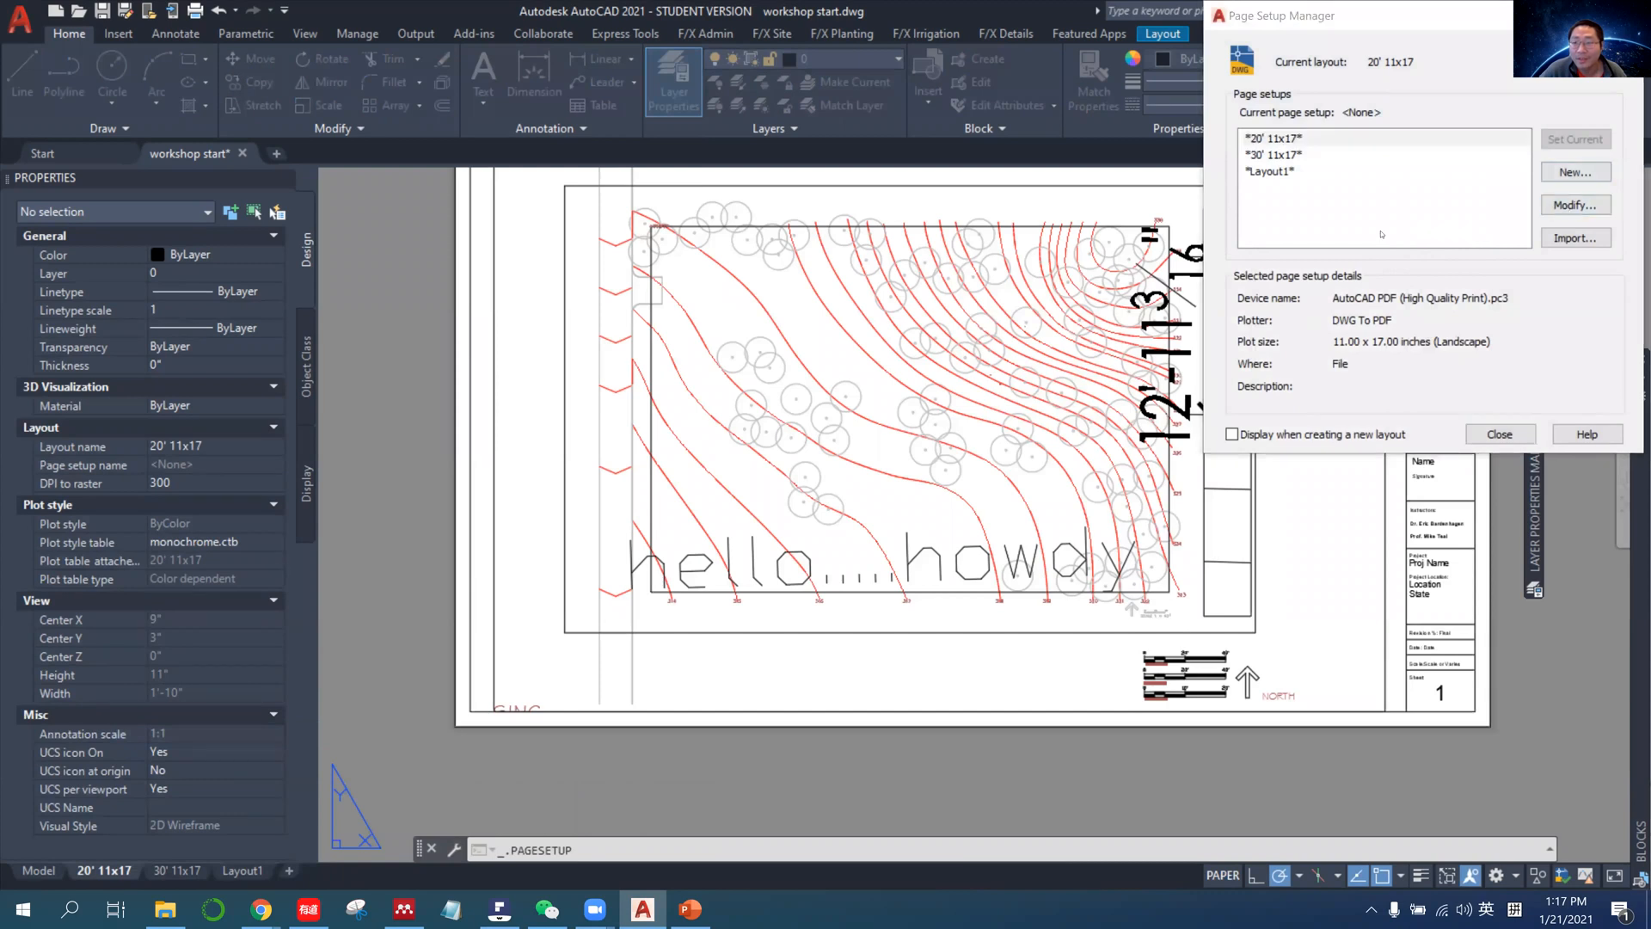
{"action": "left_click", "coordinate": [1501, 76]}
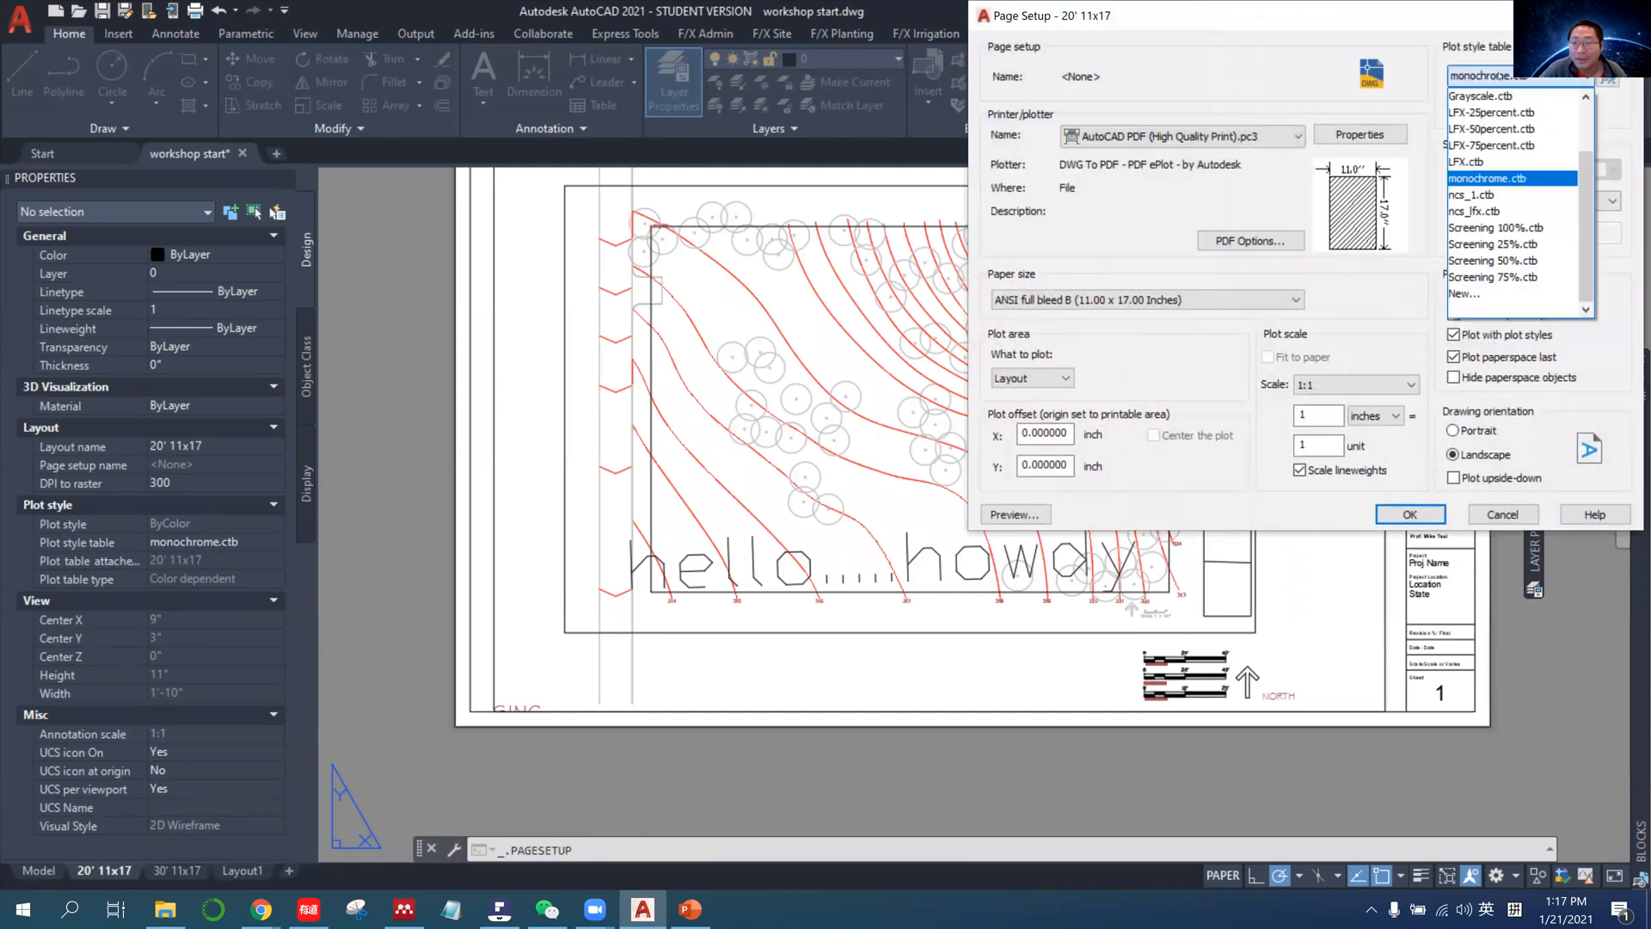
{"action": "left_click", "coordinate": [1494, 196]}
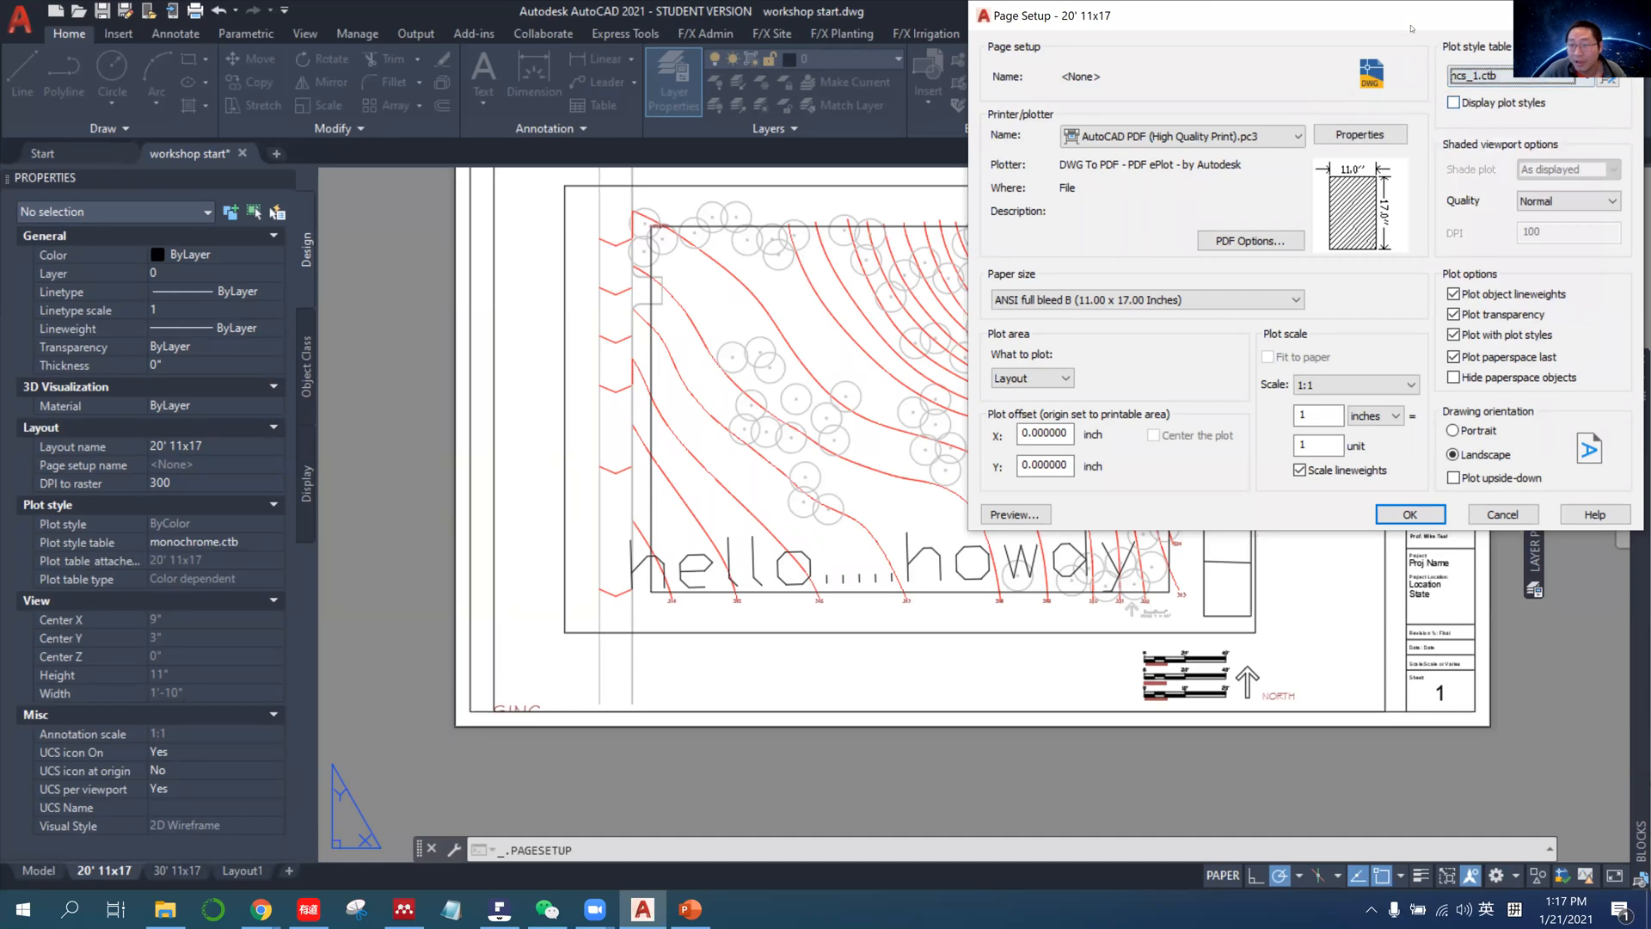
{"action": "left_click_drag", "start_coordinate": [1406, 17], "coordinate": [1311, 52]}
{"action": "left_click", "coordinate": [919, 549]}
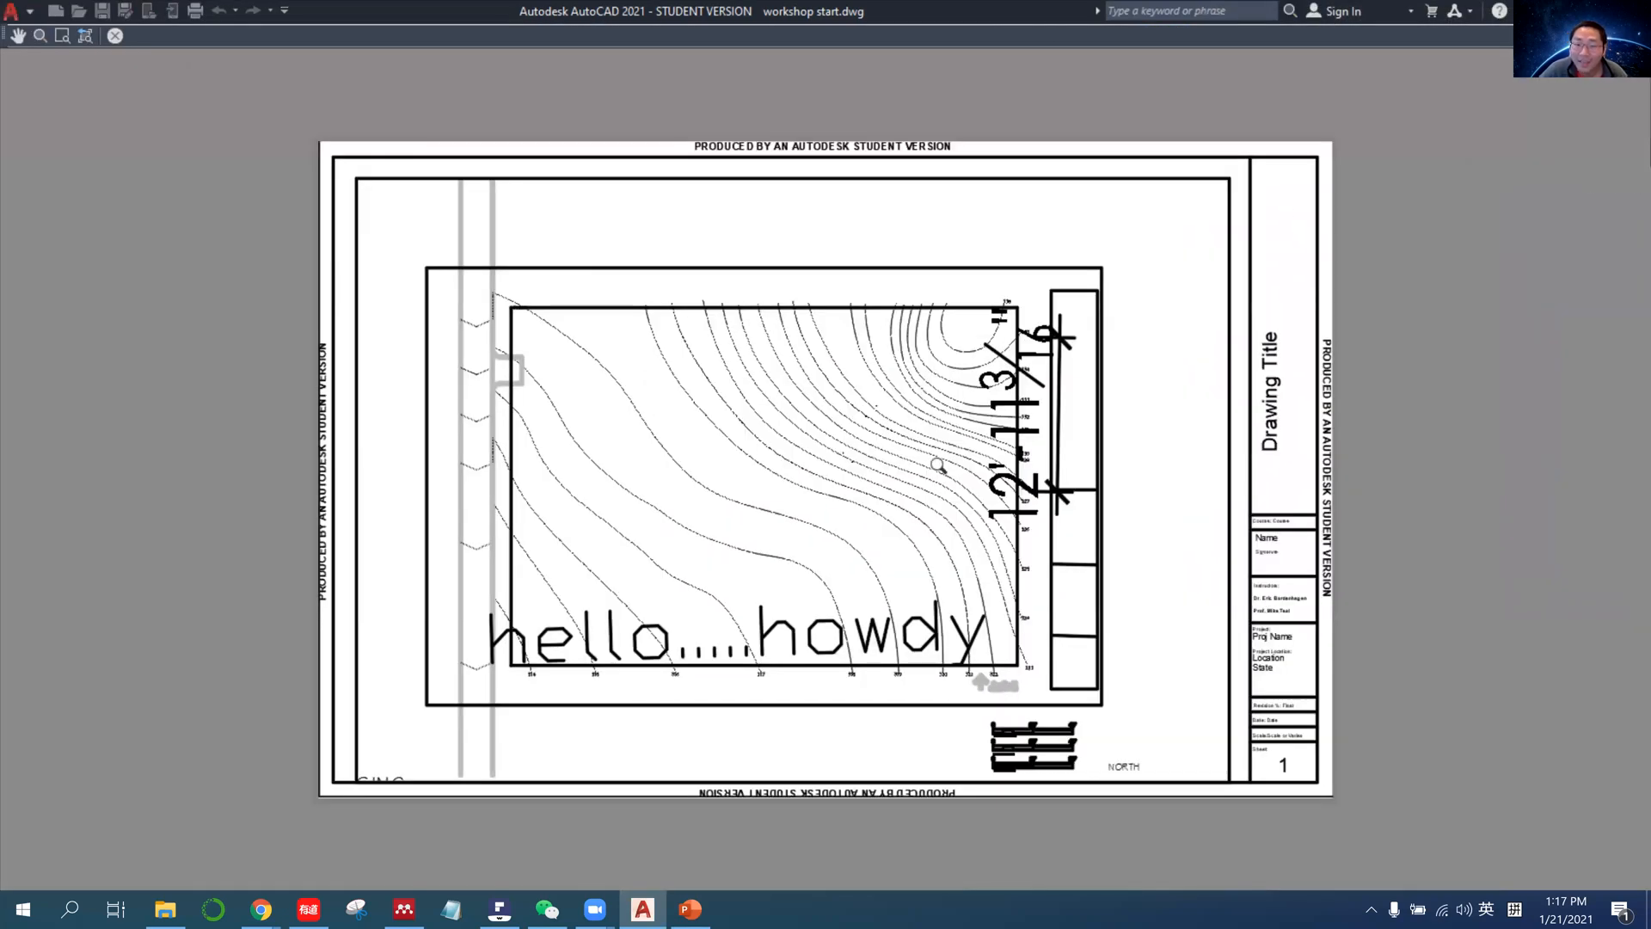
{"action": "key", "text": "Escape"}
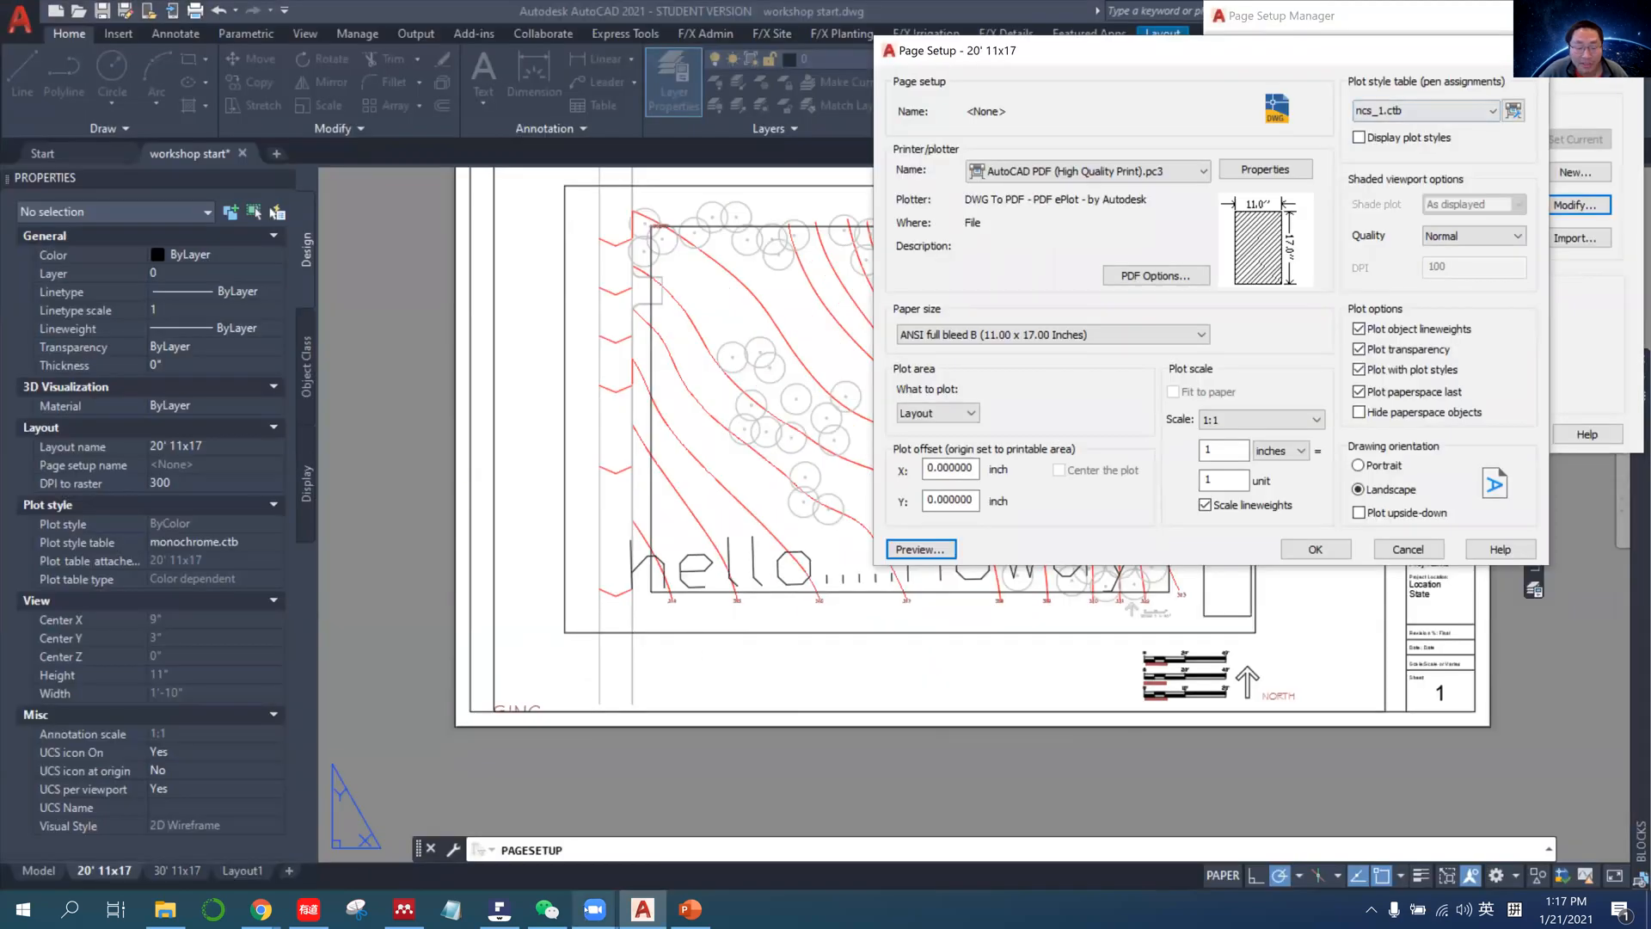
Switch to PDFelement and review the plotting guidelines chart for color numbers whose lines plot in color, then minimize it.
{"action": "mouse_move", "coordinate": [517, 916]}
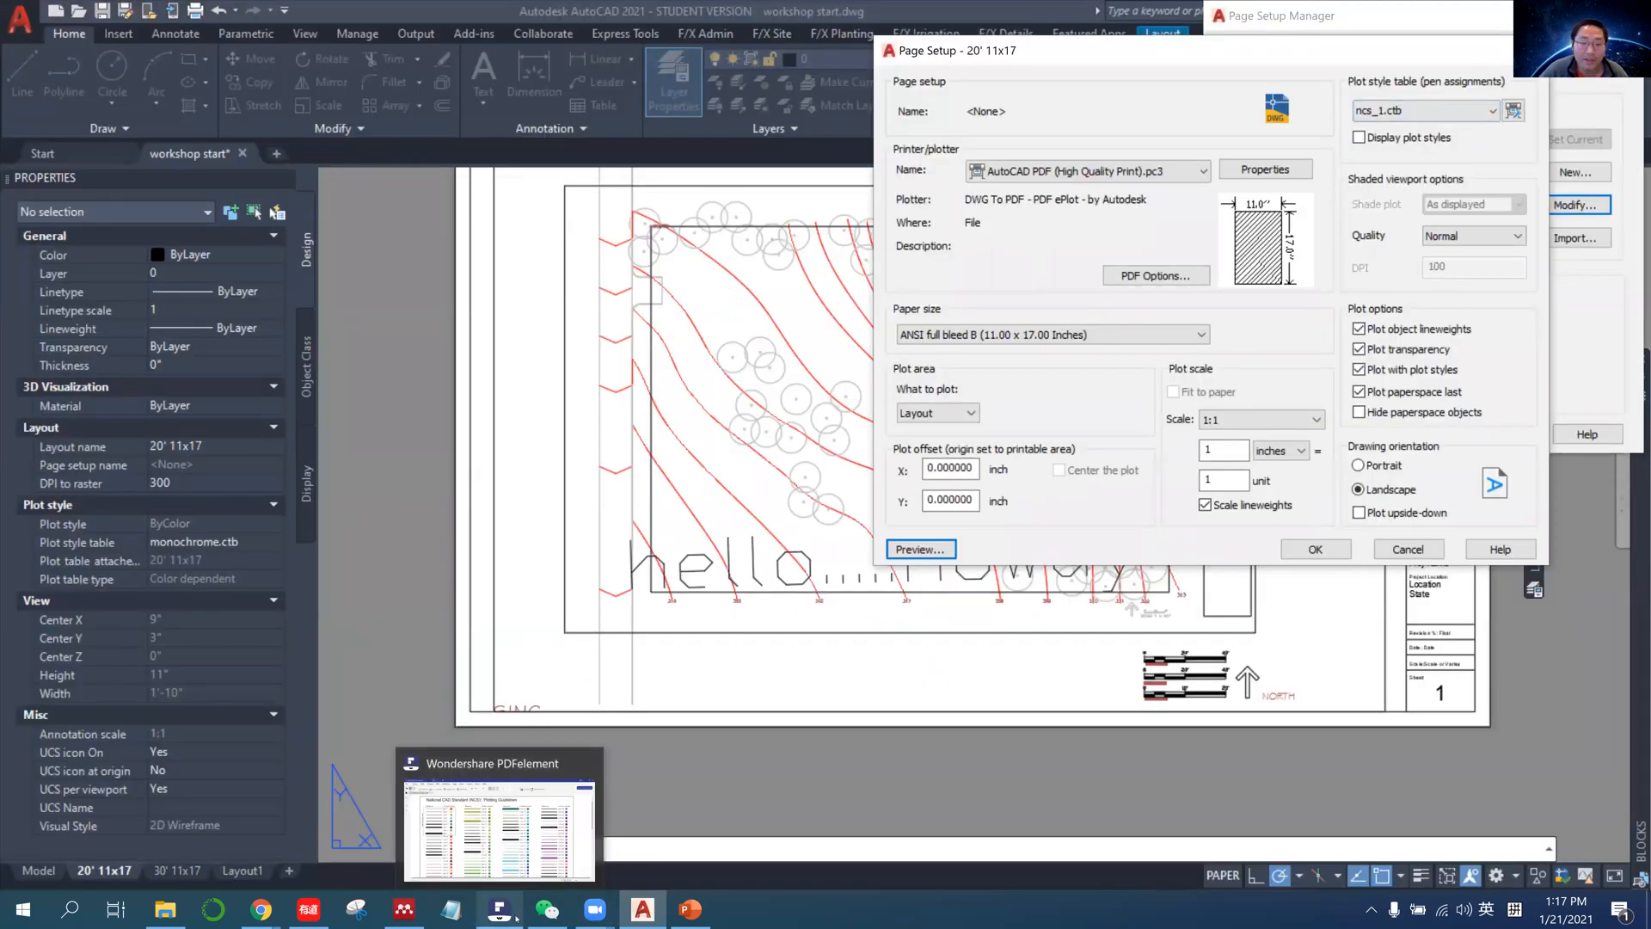
{"action": "key", "text": "alt+Tab"}
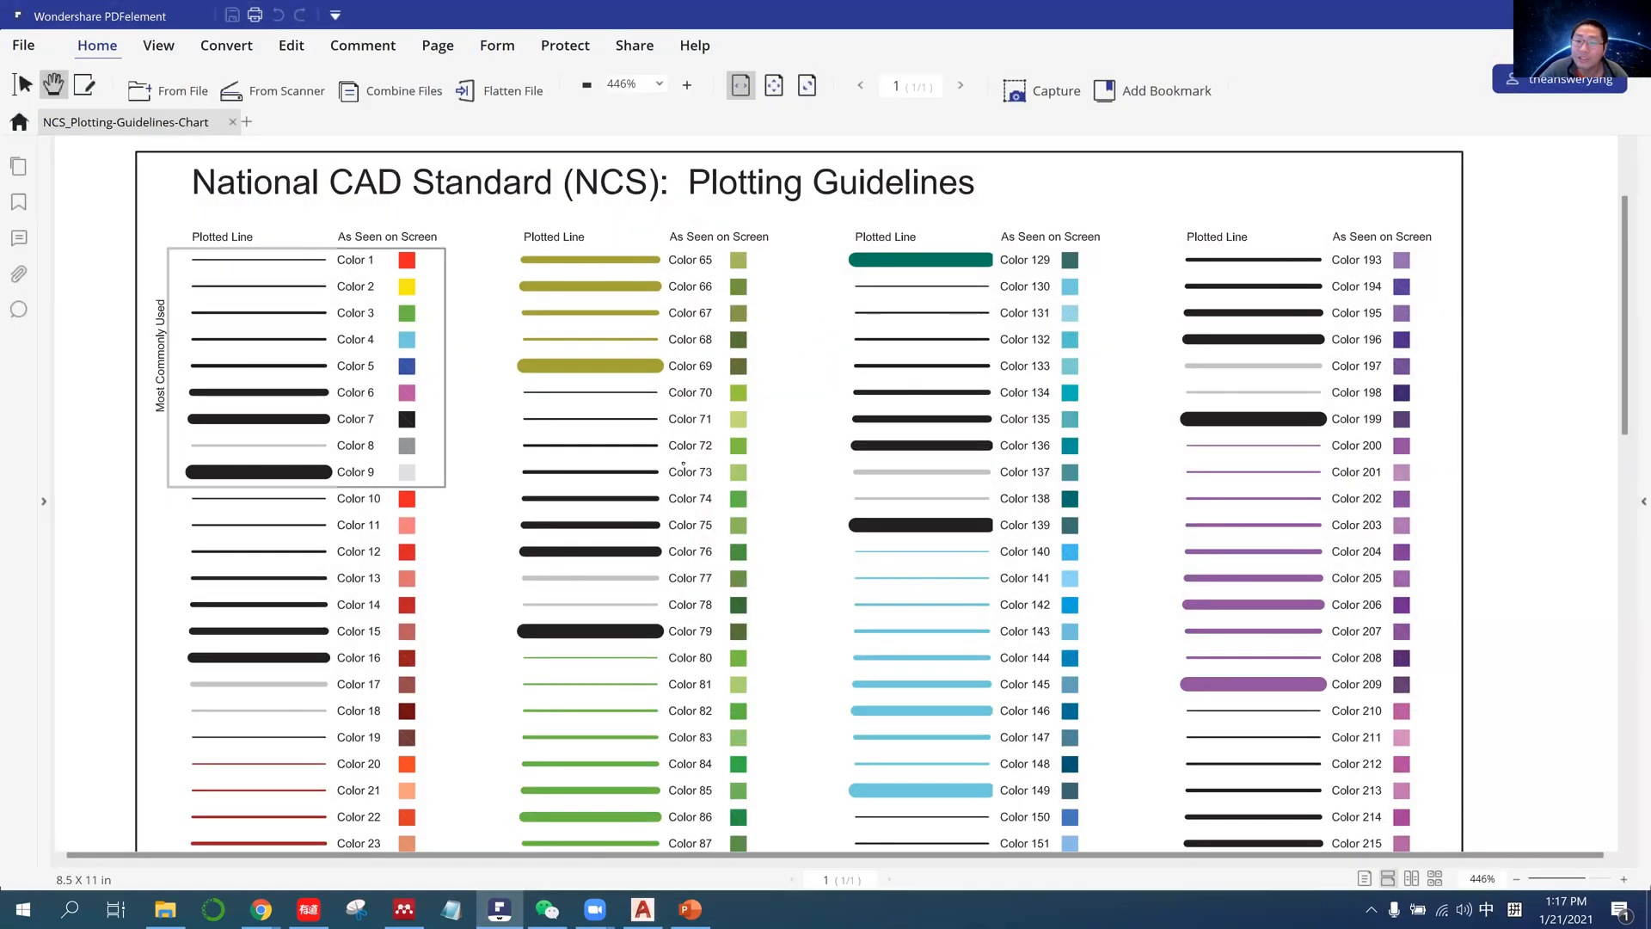
{"action": "scroll", "coordinate": [683, 465], "scroll_direction": "down", "scroll_amount": 3}
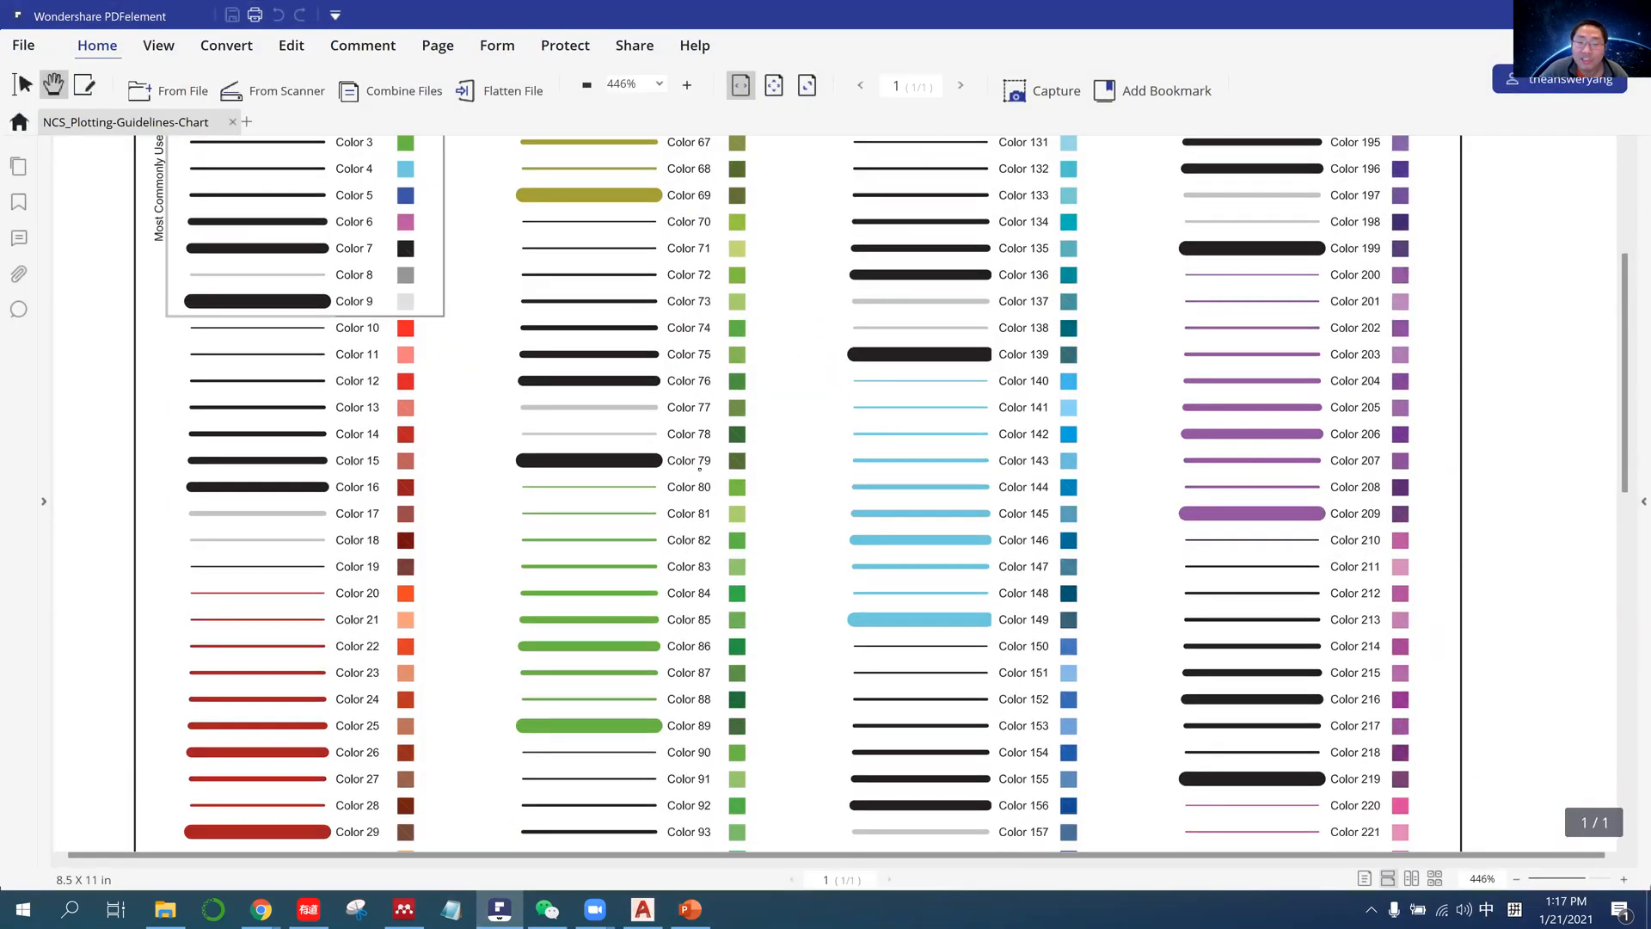
{"action": "scroll", "coordinate": [700, 468], "scroll_direction": "up", "scroll_amount": 4}
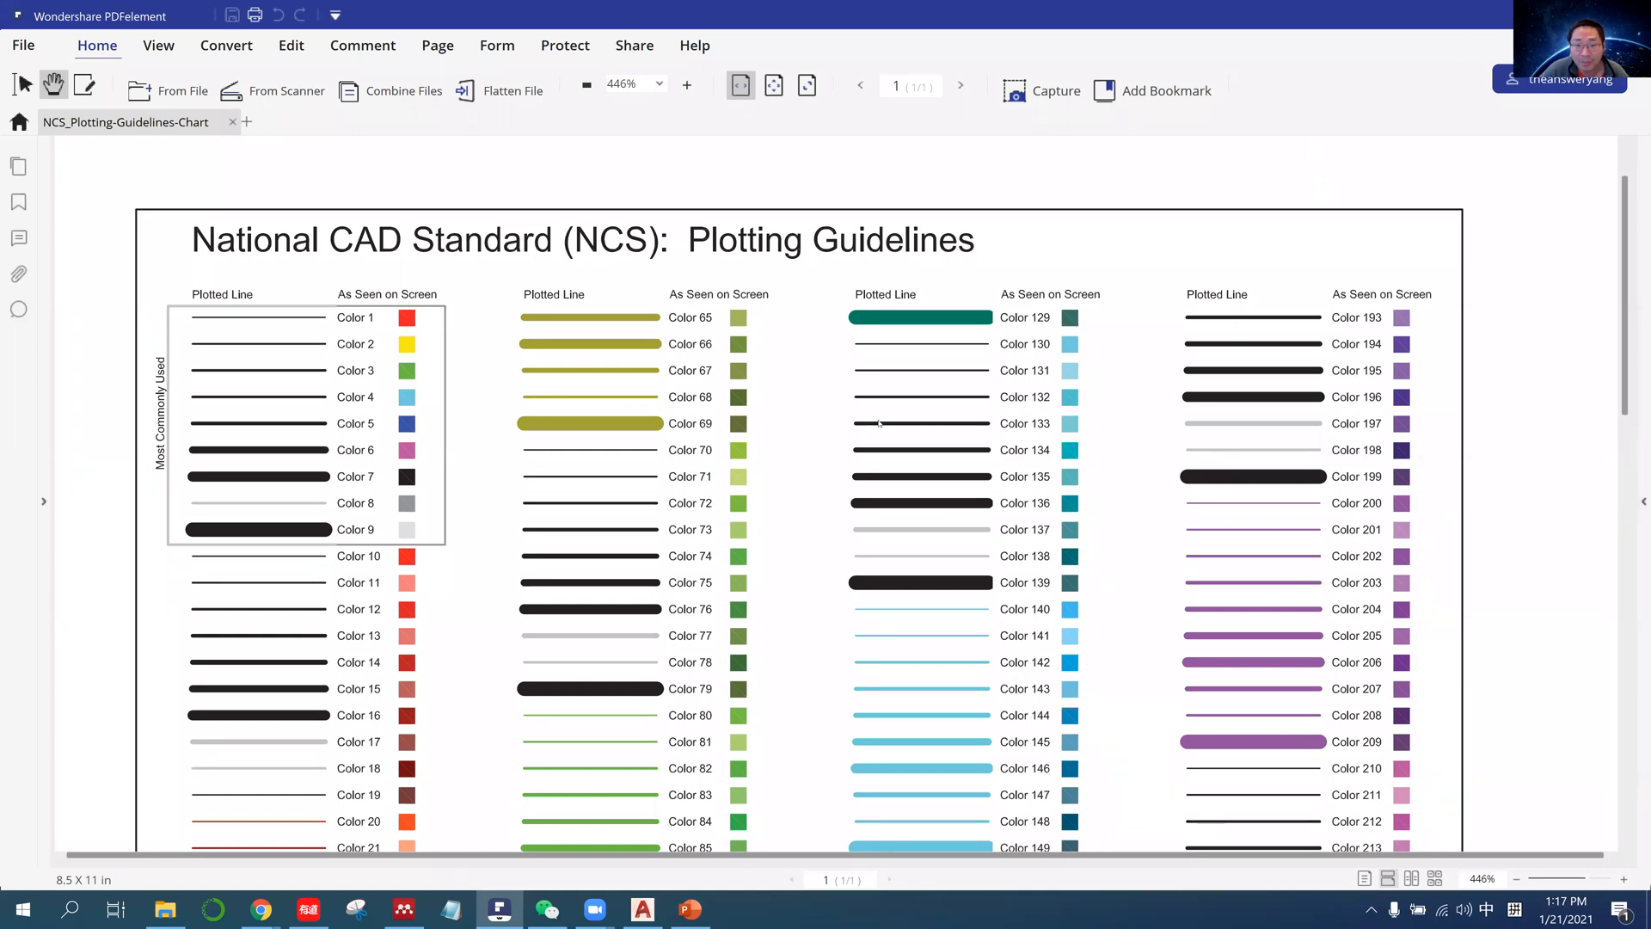
{"action": "key", "text": "alt+Tab"}
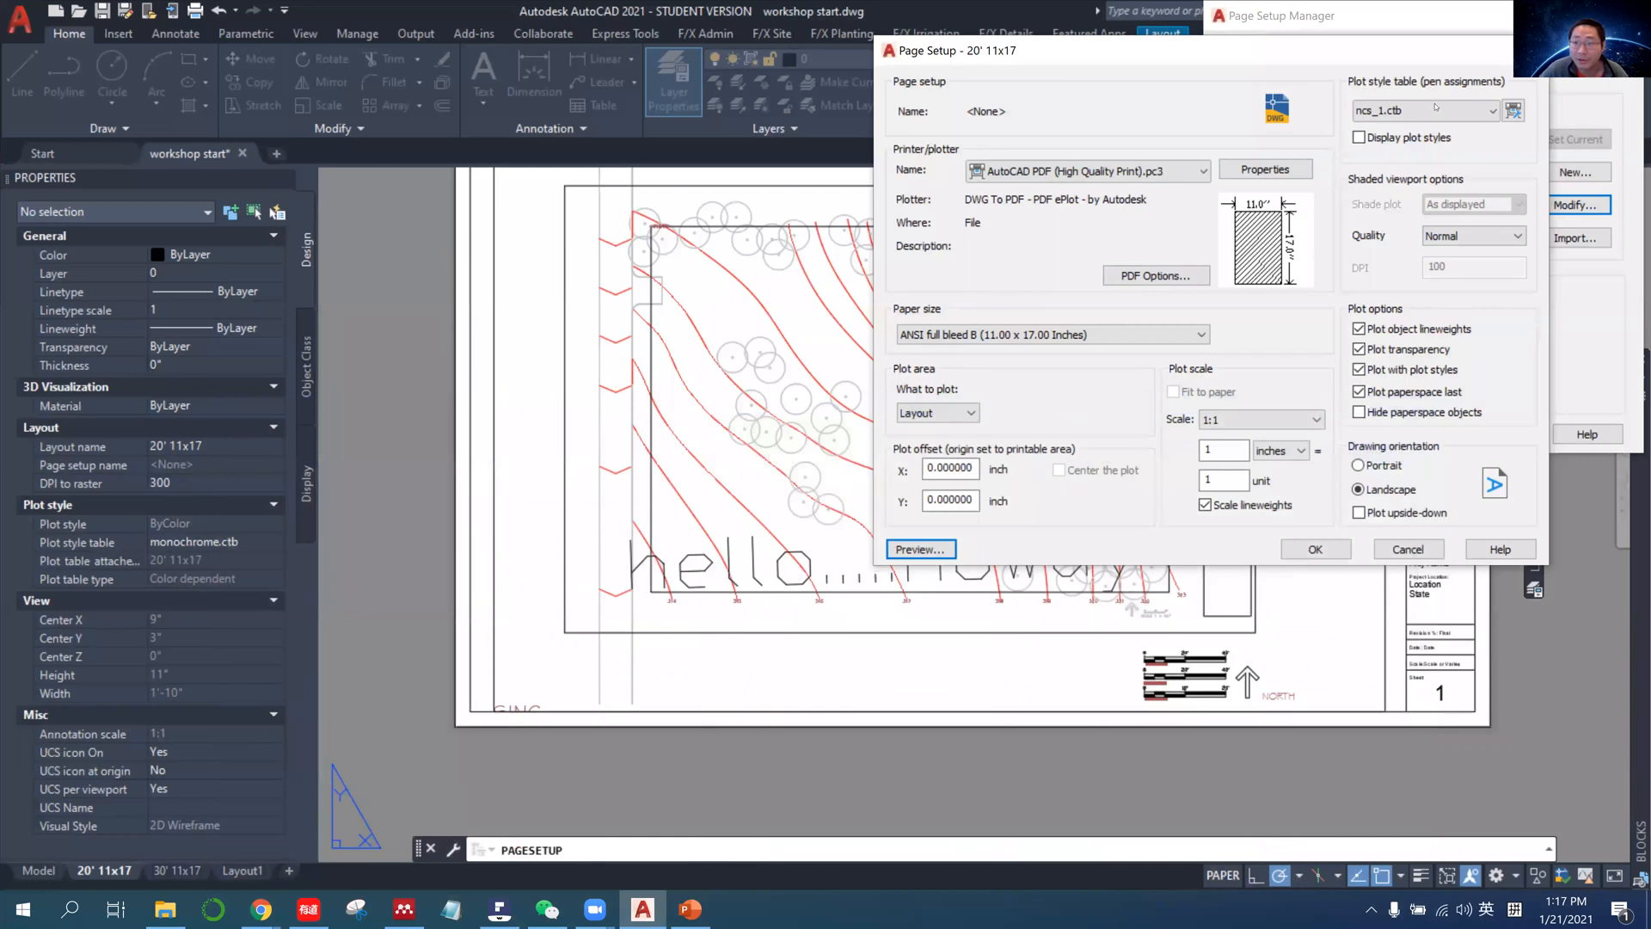
{"action": "left_click", "coordinate": [506, 916]}
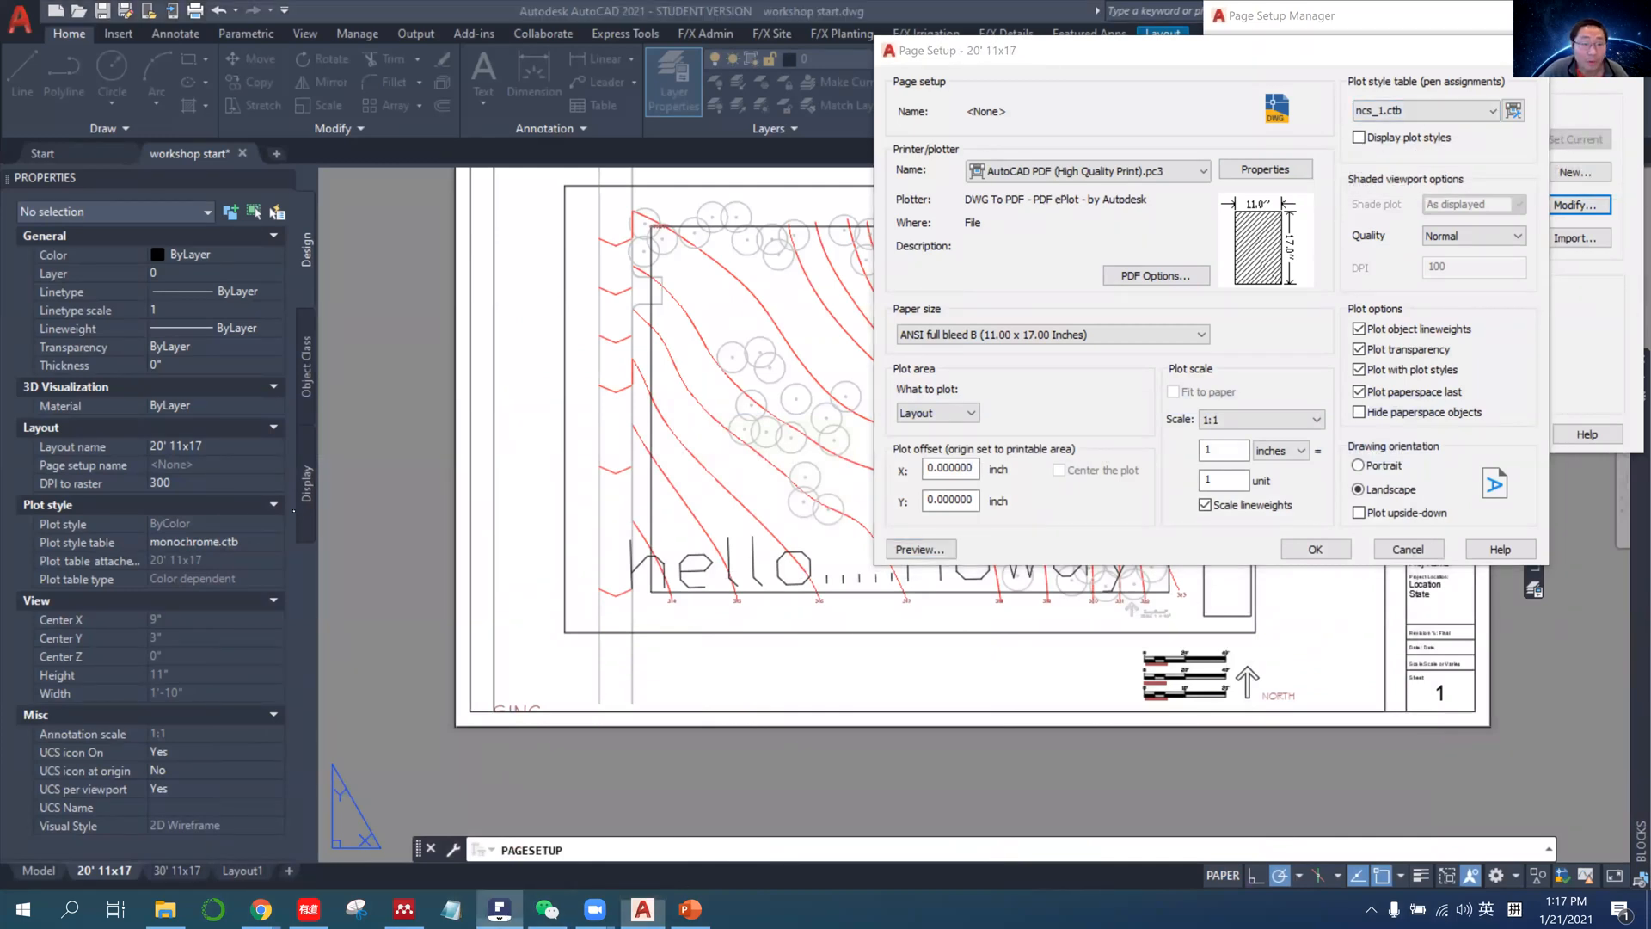
{"action": "scroll", "coordinate": [350, 515], "scroll_direction": "up", "scroll_amount": 3, "text": "ctrl"}
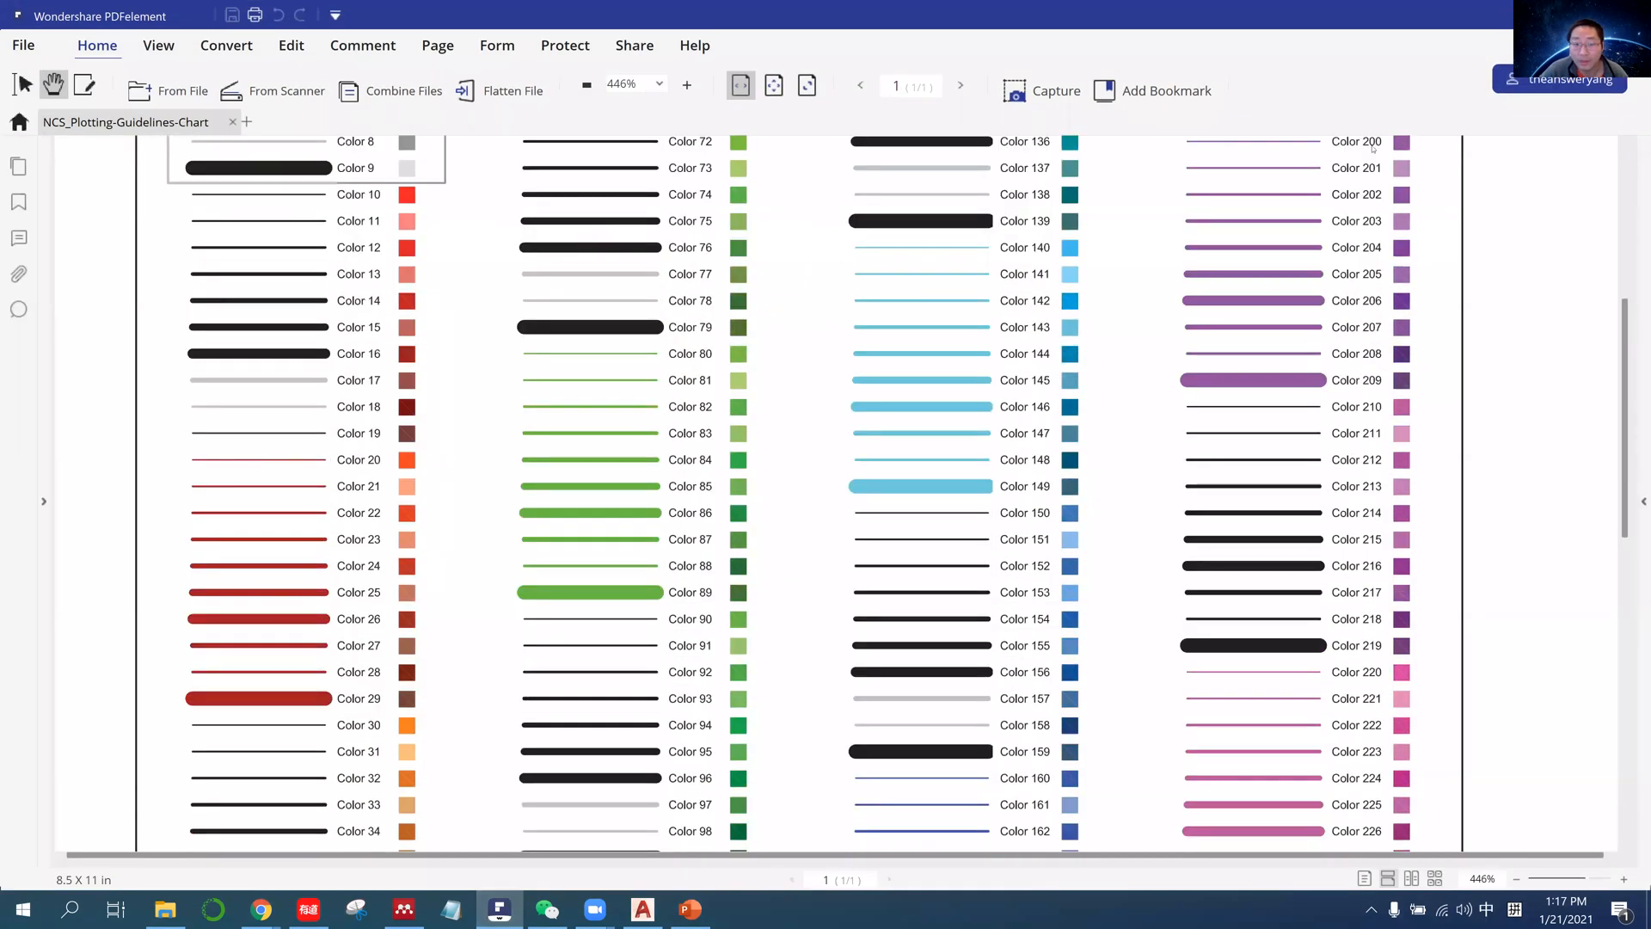
{"action": "left_click", "coordinate": [1568, 14]}
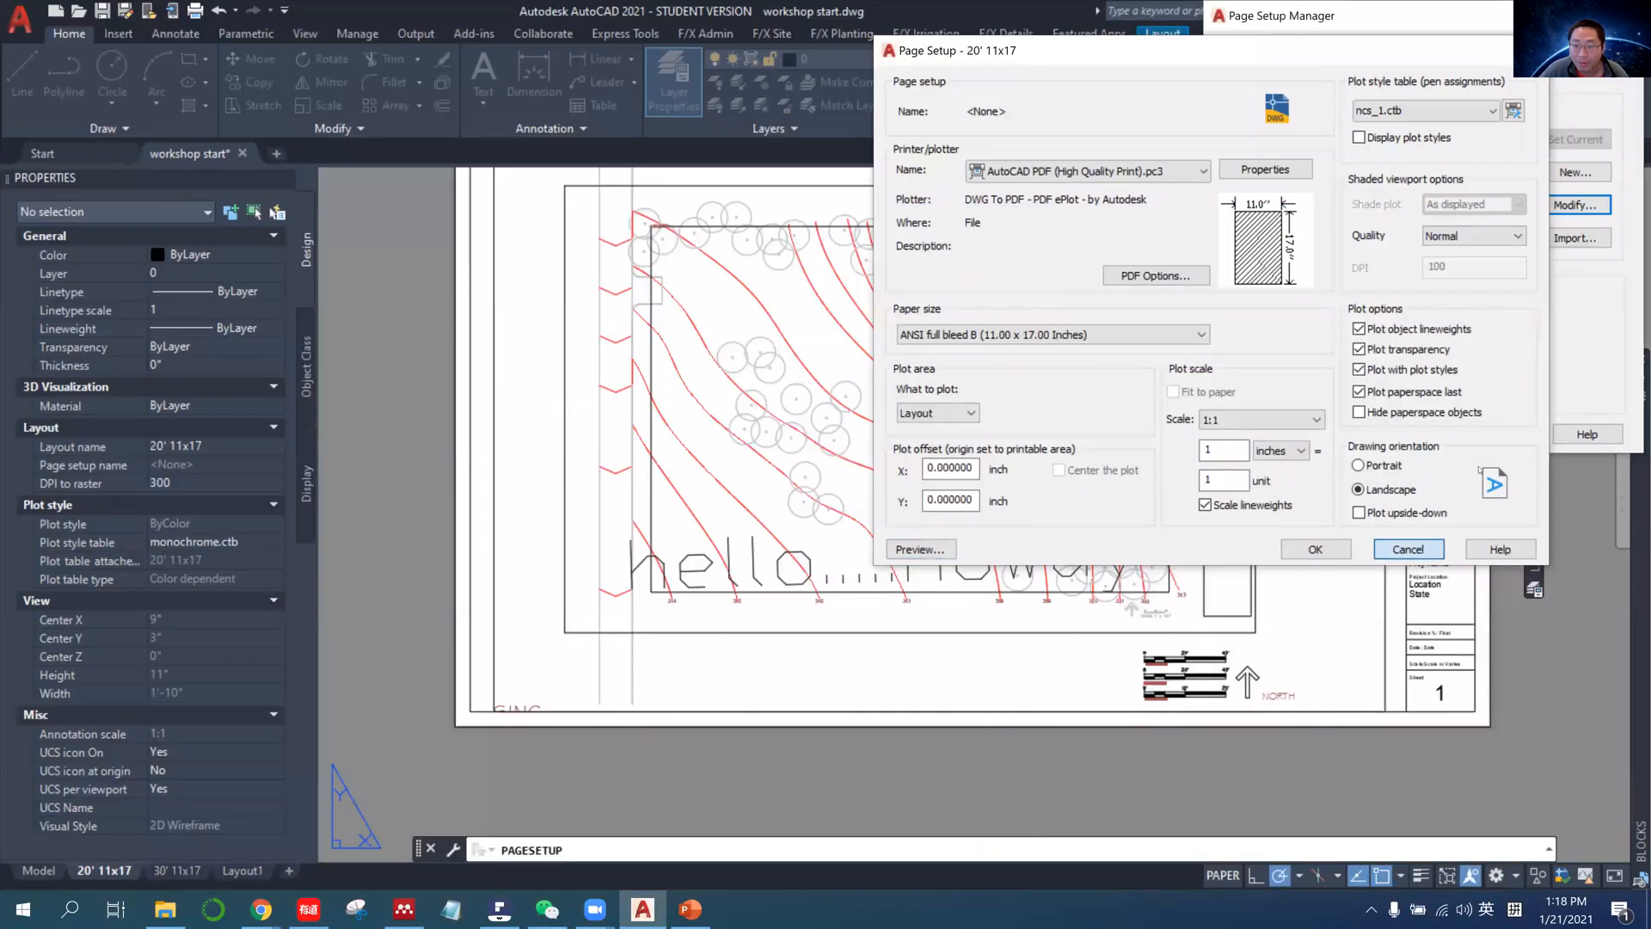
Discard the plot style table change in the page setup and return to model space.
{"action": "left_click", "coordinate": [1407, 549]}
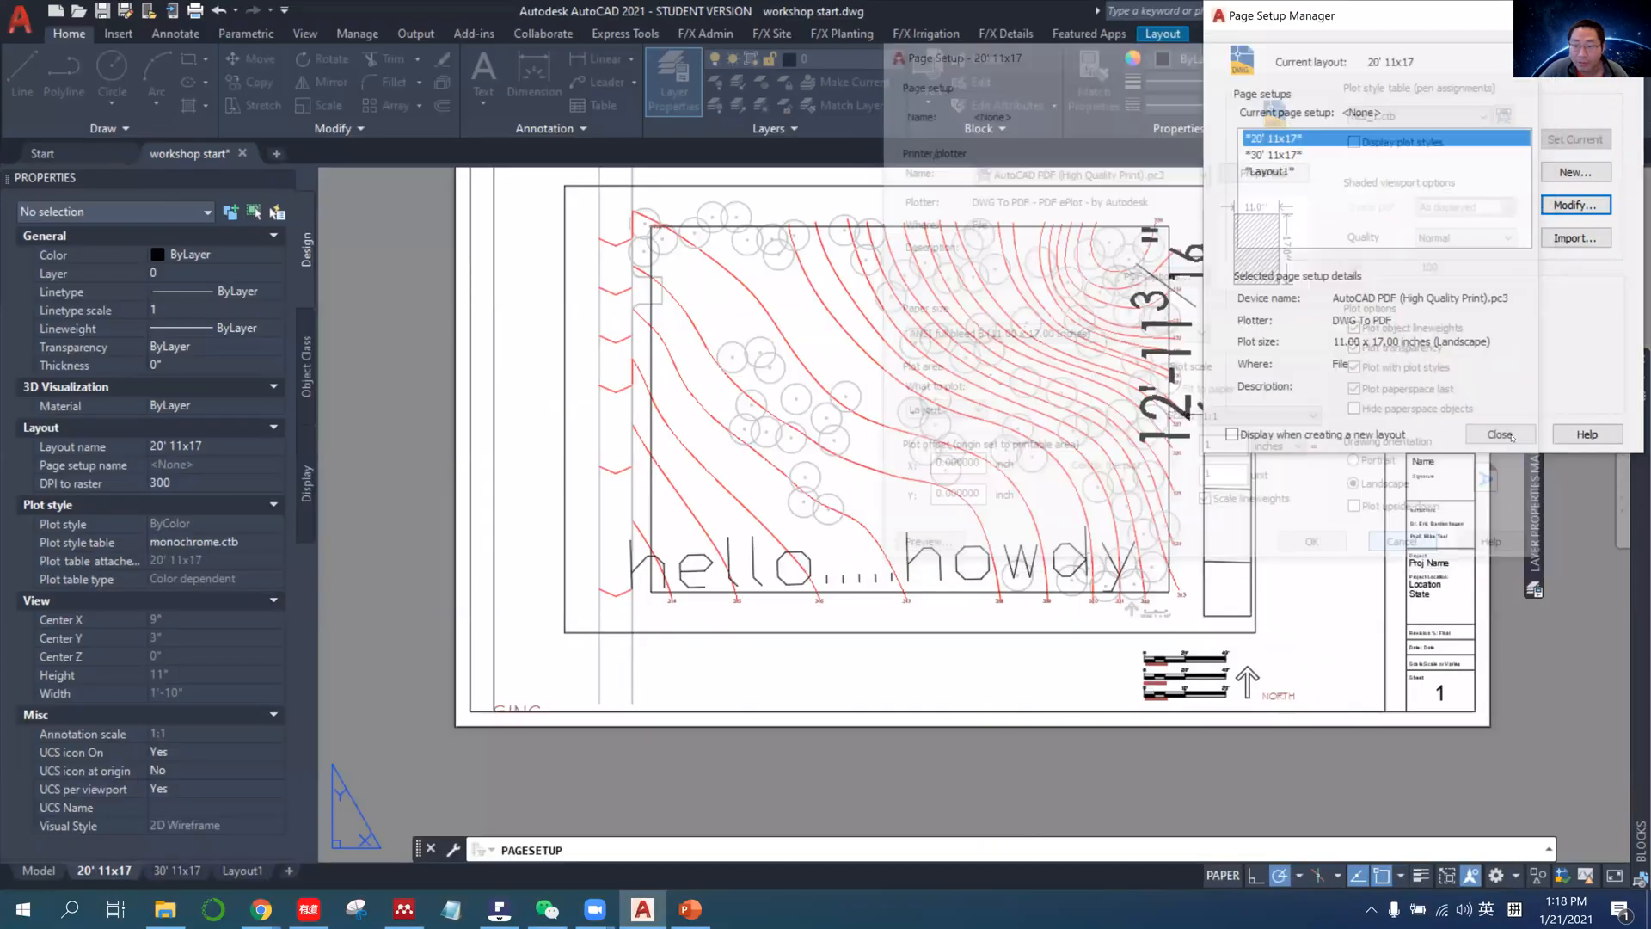
{"action": "key", "text": "Escape"}
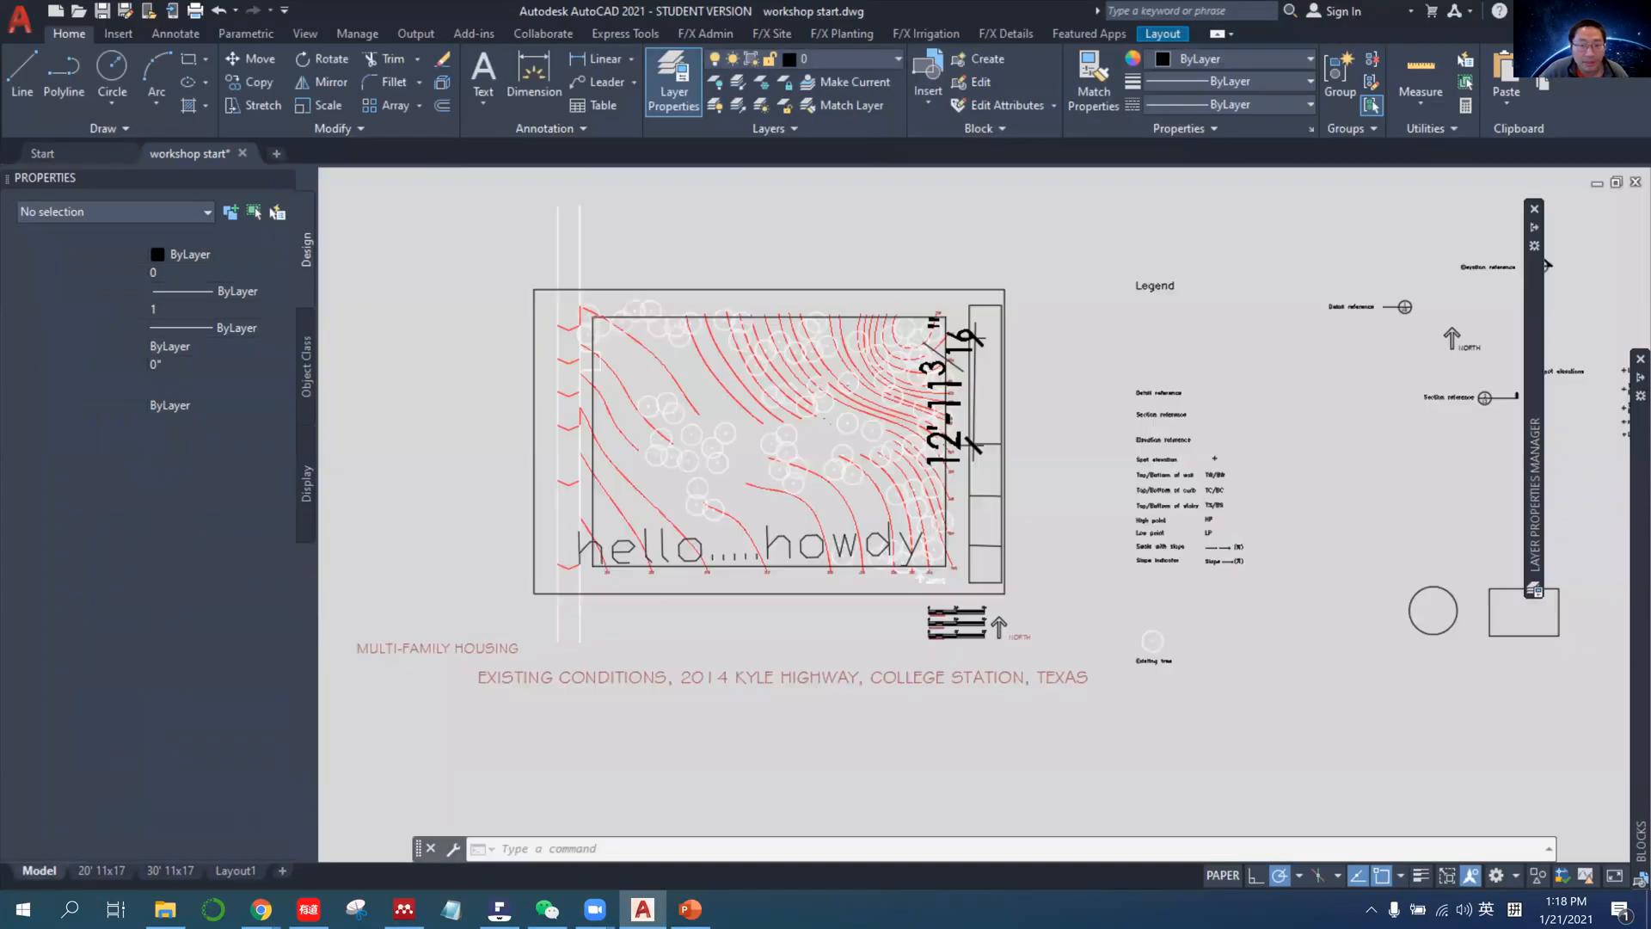
{"action": "left_click", "coordinate": [39, 871]}
Set the Terrain layer's color to index color 22.
{"action": "left_click", "coordinate": [826, 58]}
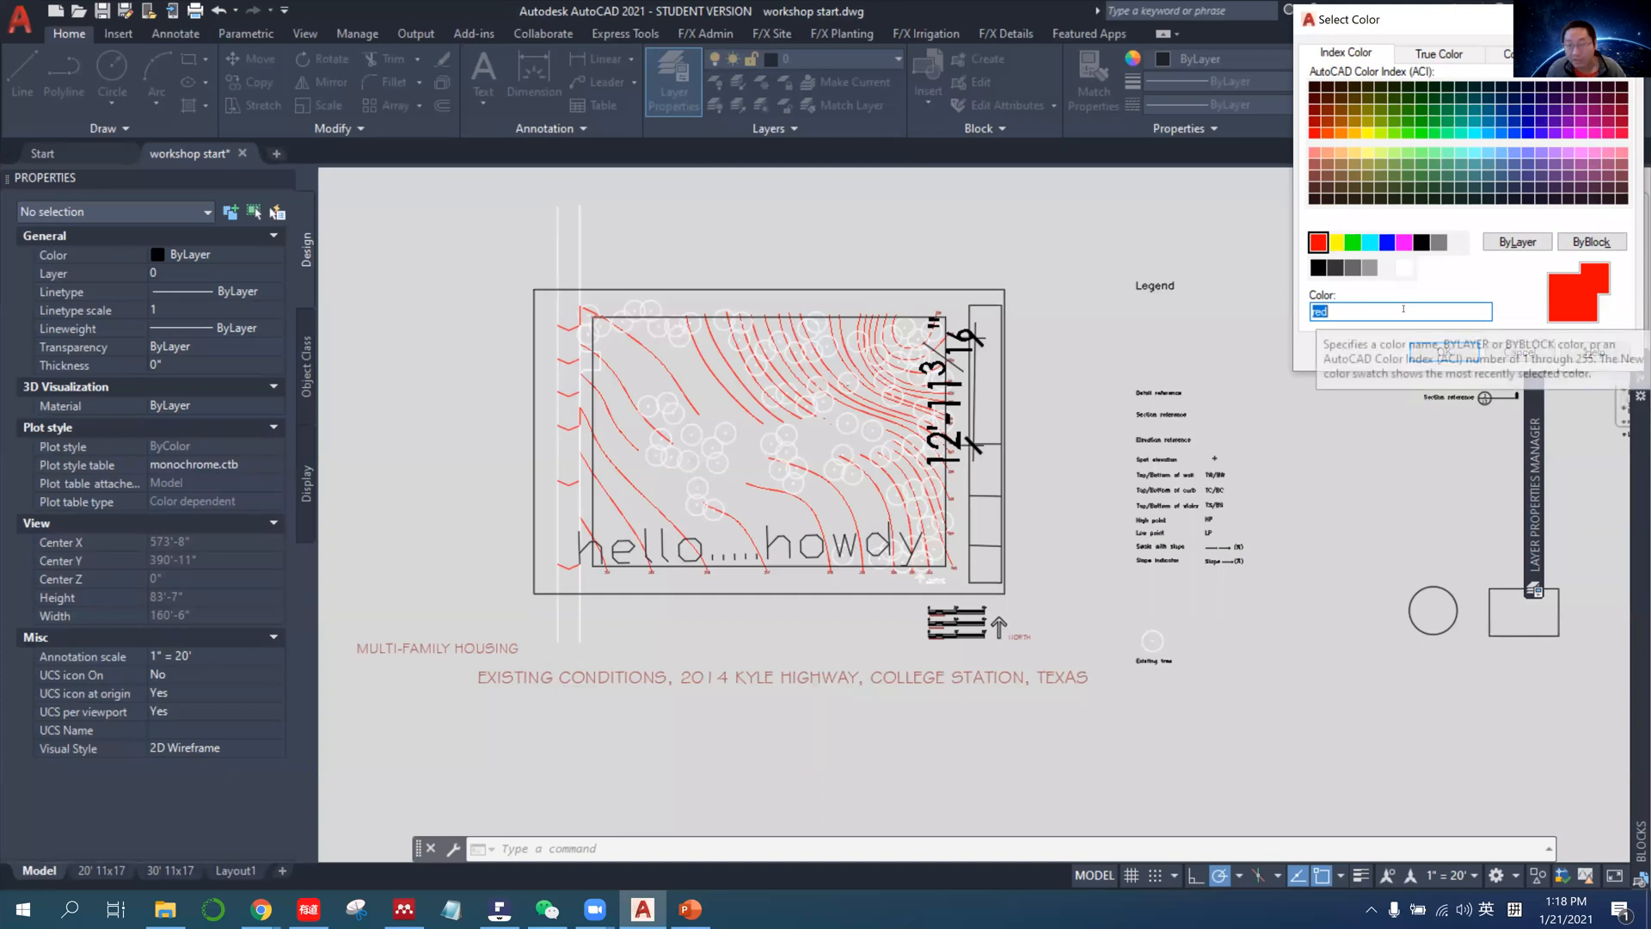
{"action": "type", "text": "22"}
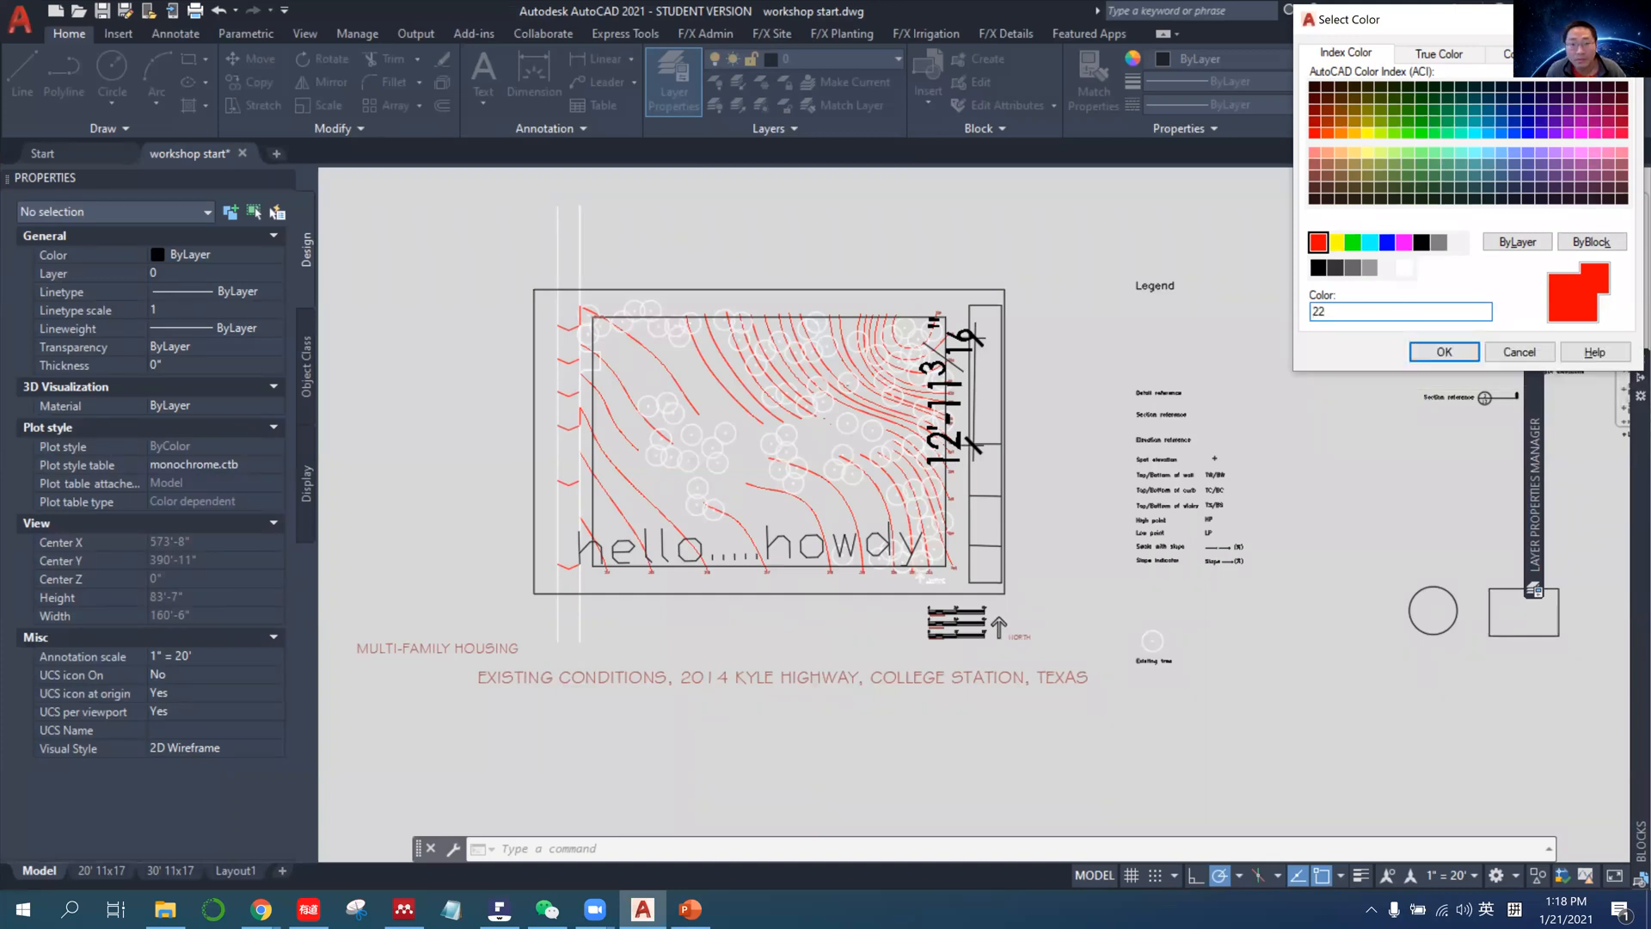
{"action": "key", "text": "Return"}
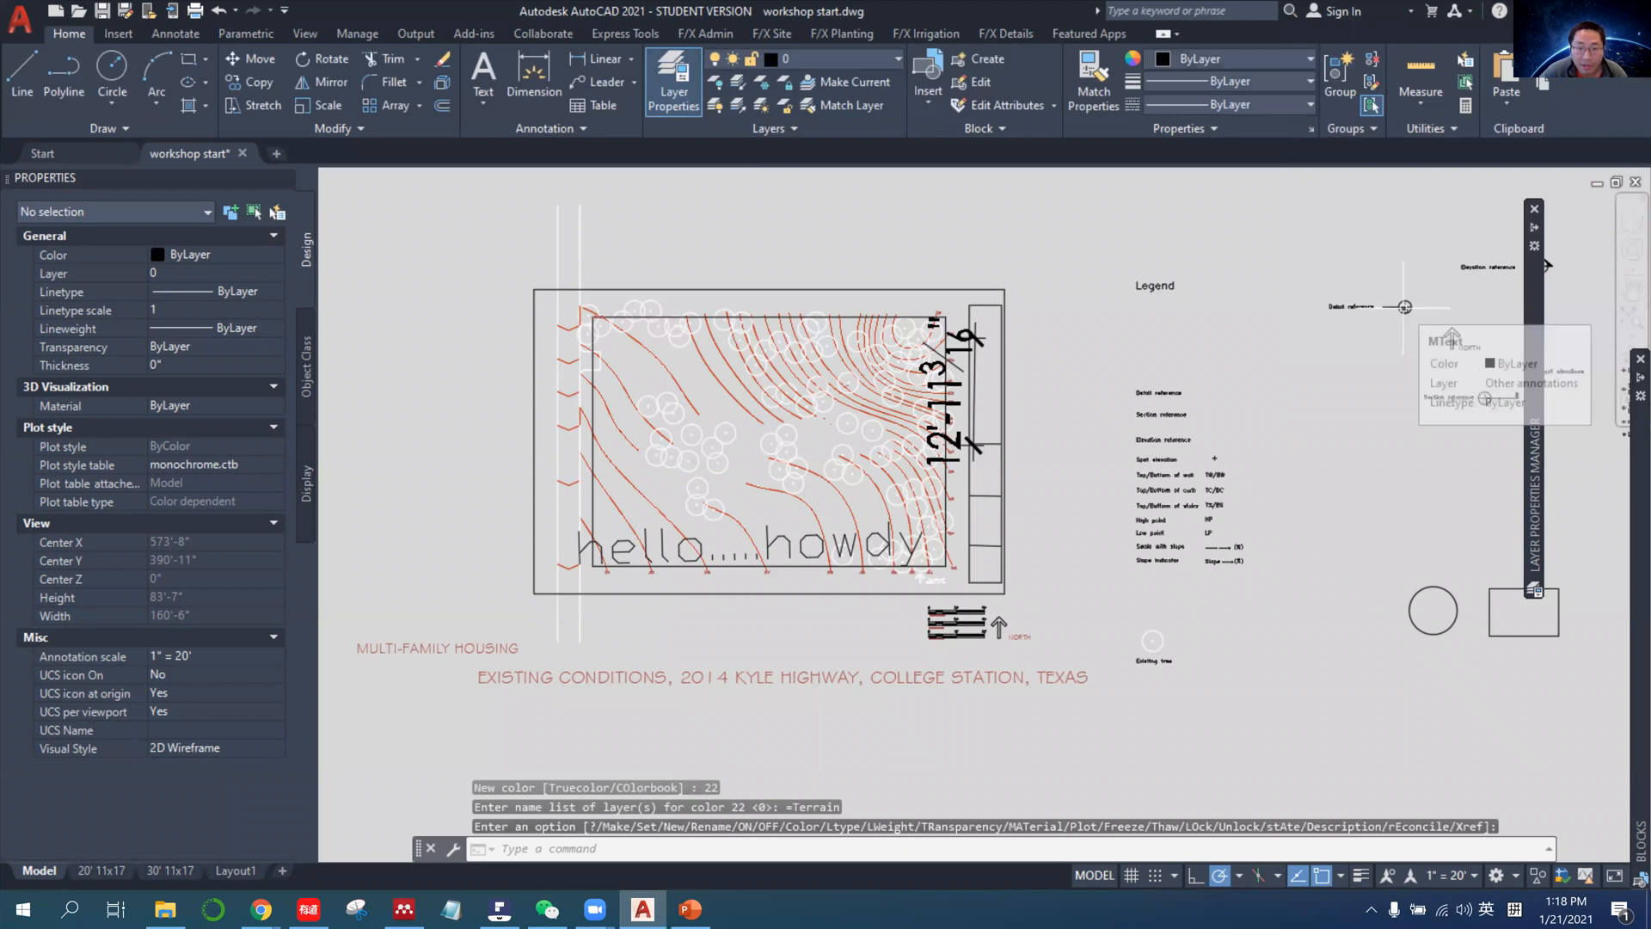
Activate the 20' 11x17 layout and open its page setup for modification.
{"action": "left_click", "coordinate": [123, 870]}
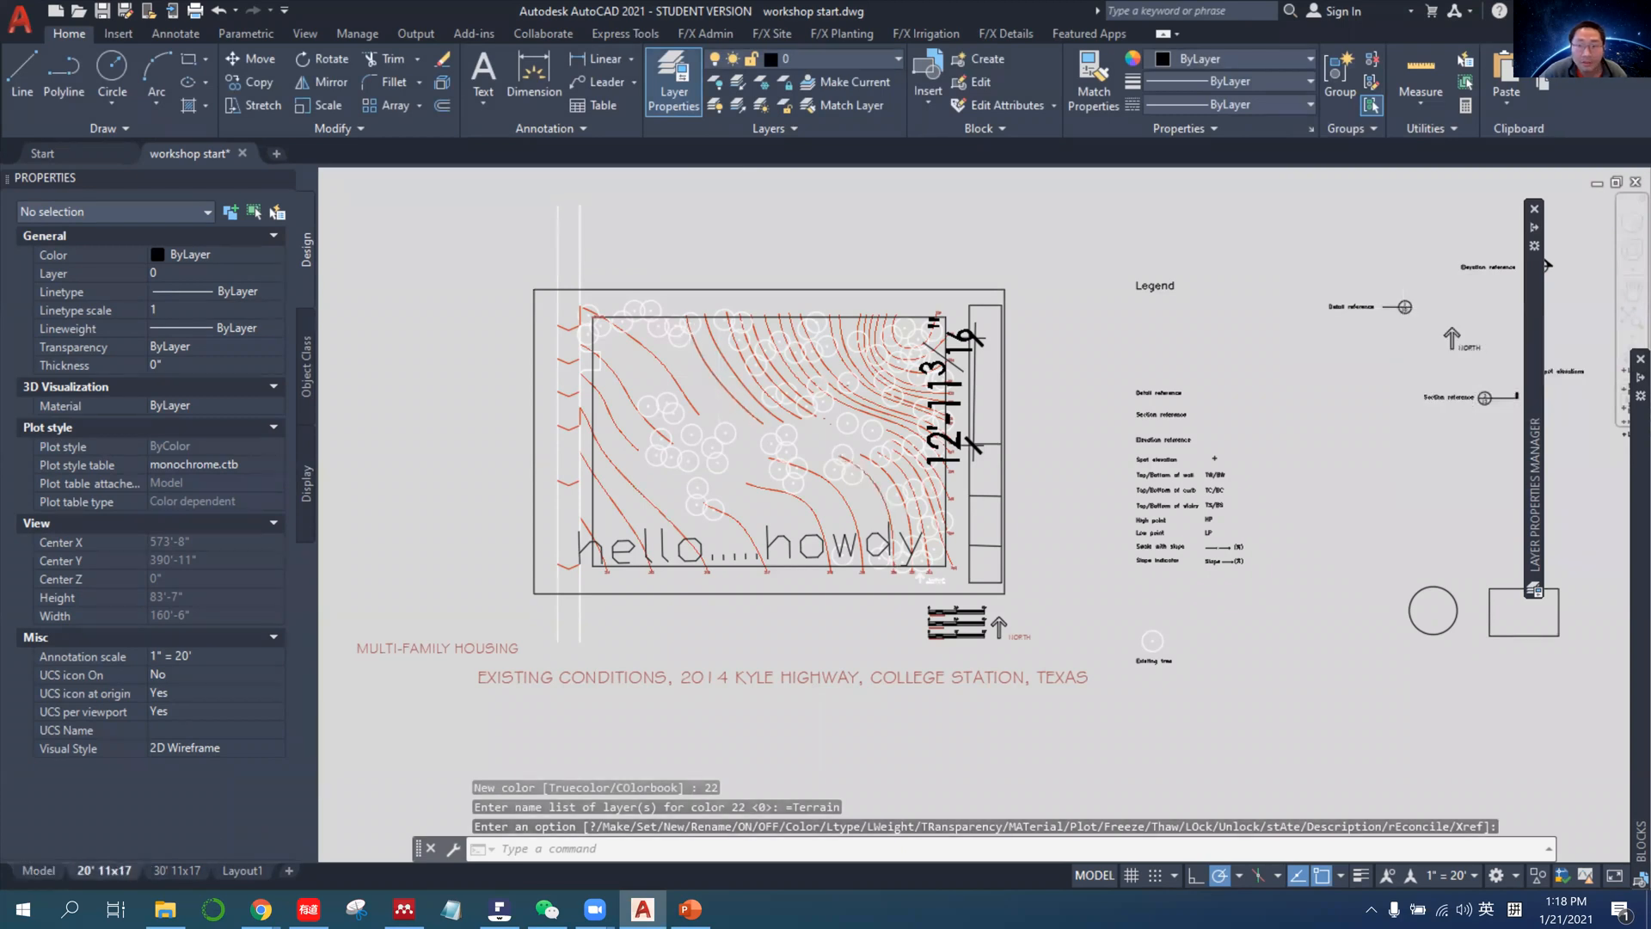
{"action": "right_click", "coordinate": [134, 863]}
{"action": "left_click", "coordinate": [222, 780]}
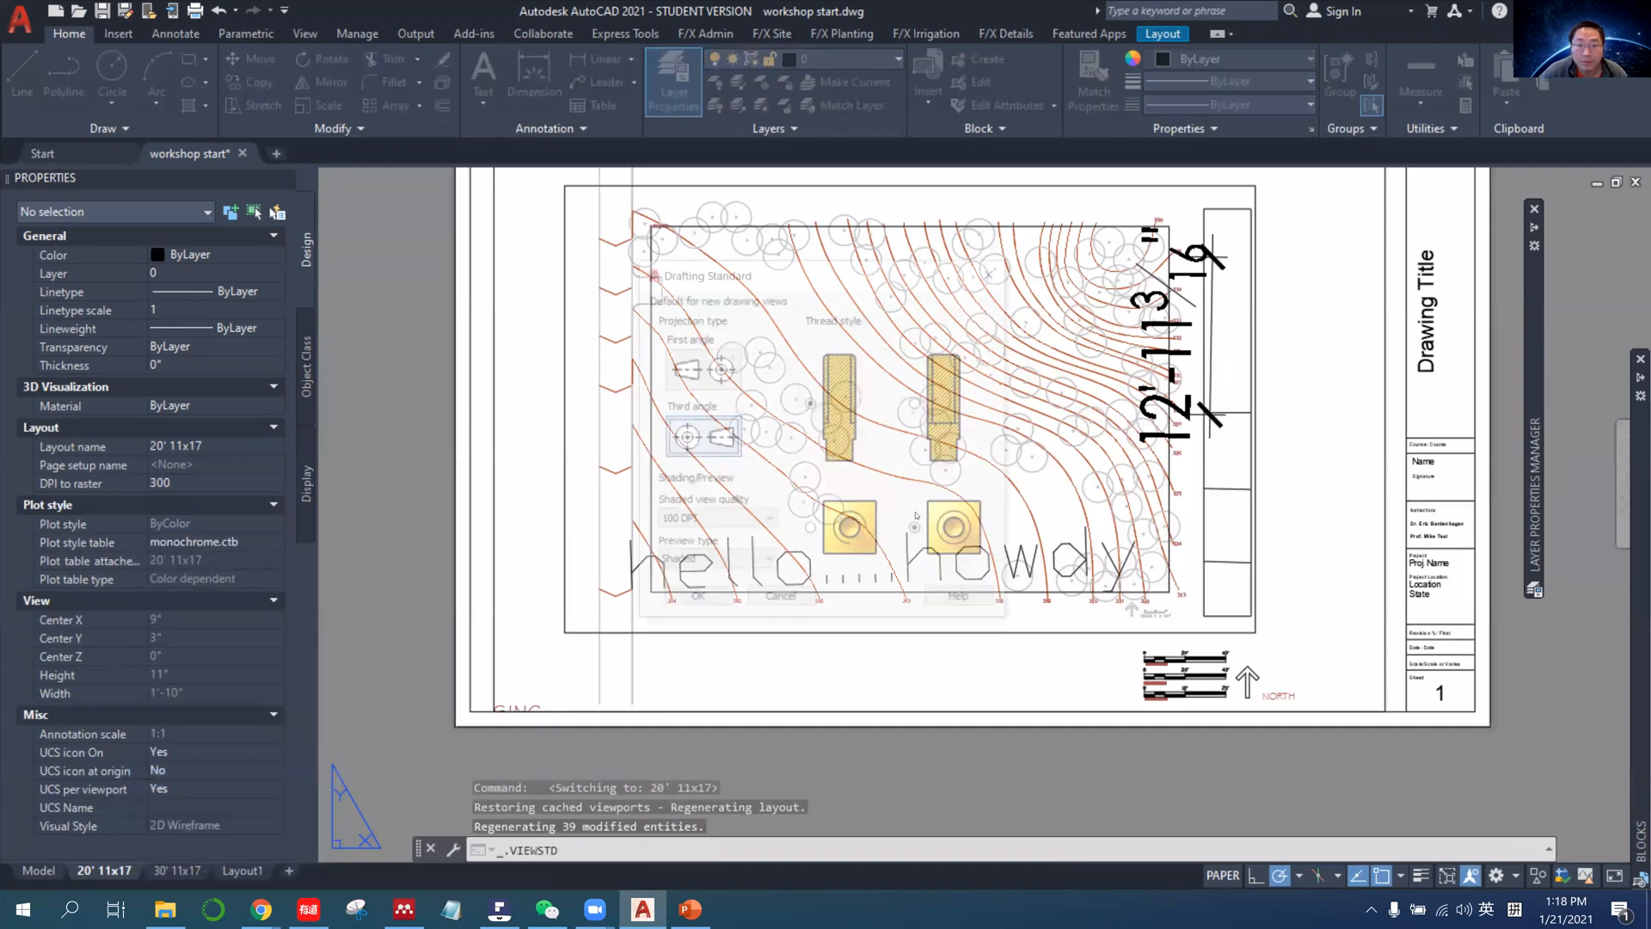
{"action": "left_click", "coordinate": [781, 596]}
{"action": "right_click", "coordinate": [125, 870]}
{"action": "left_click", "coordinate": [207, 726]}
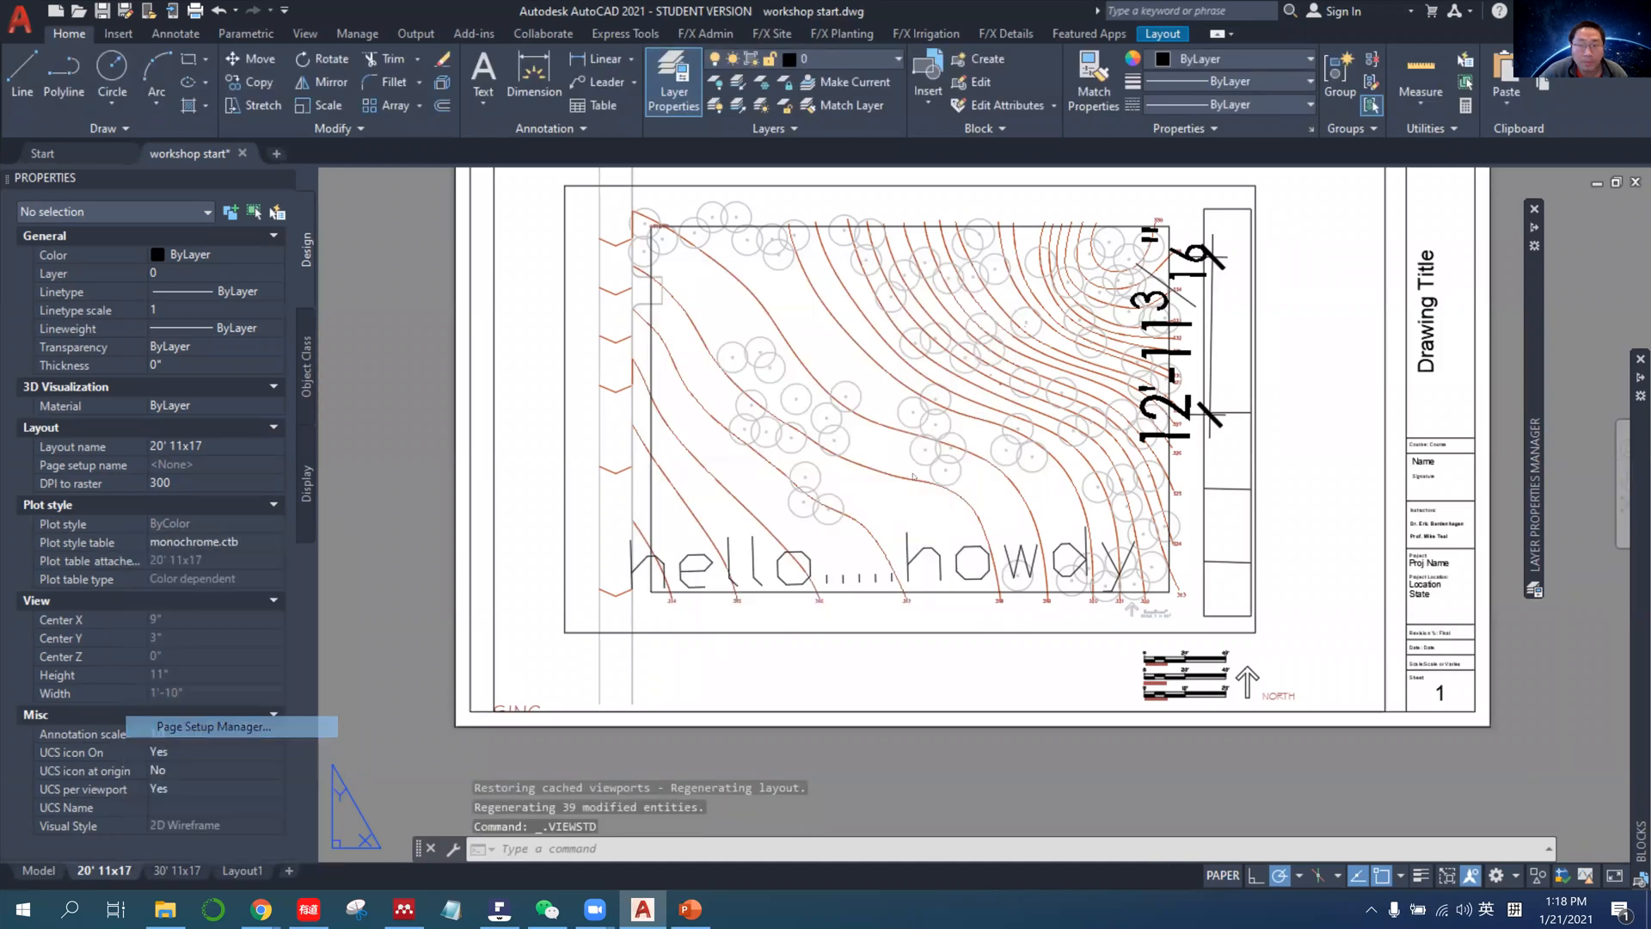
{"action": "left_click", "coordinate": [1576, 204]}
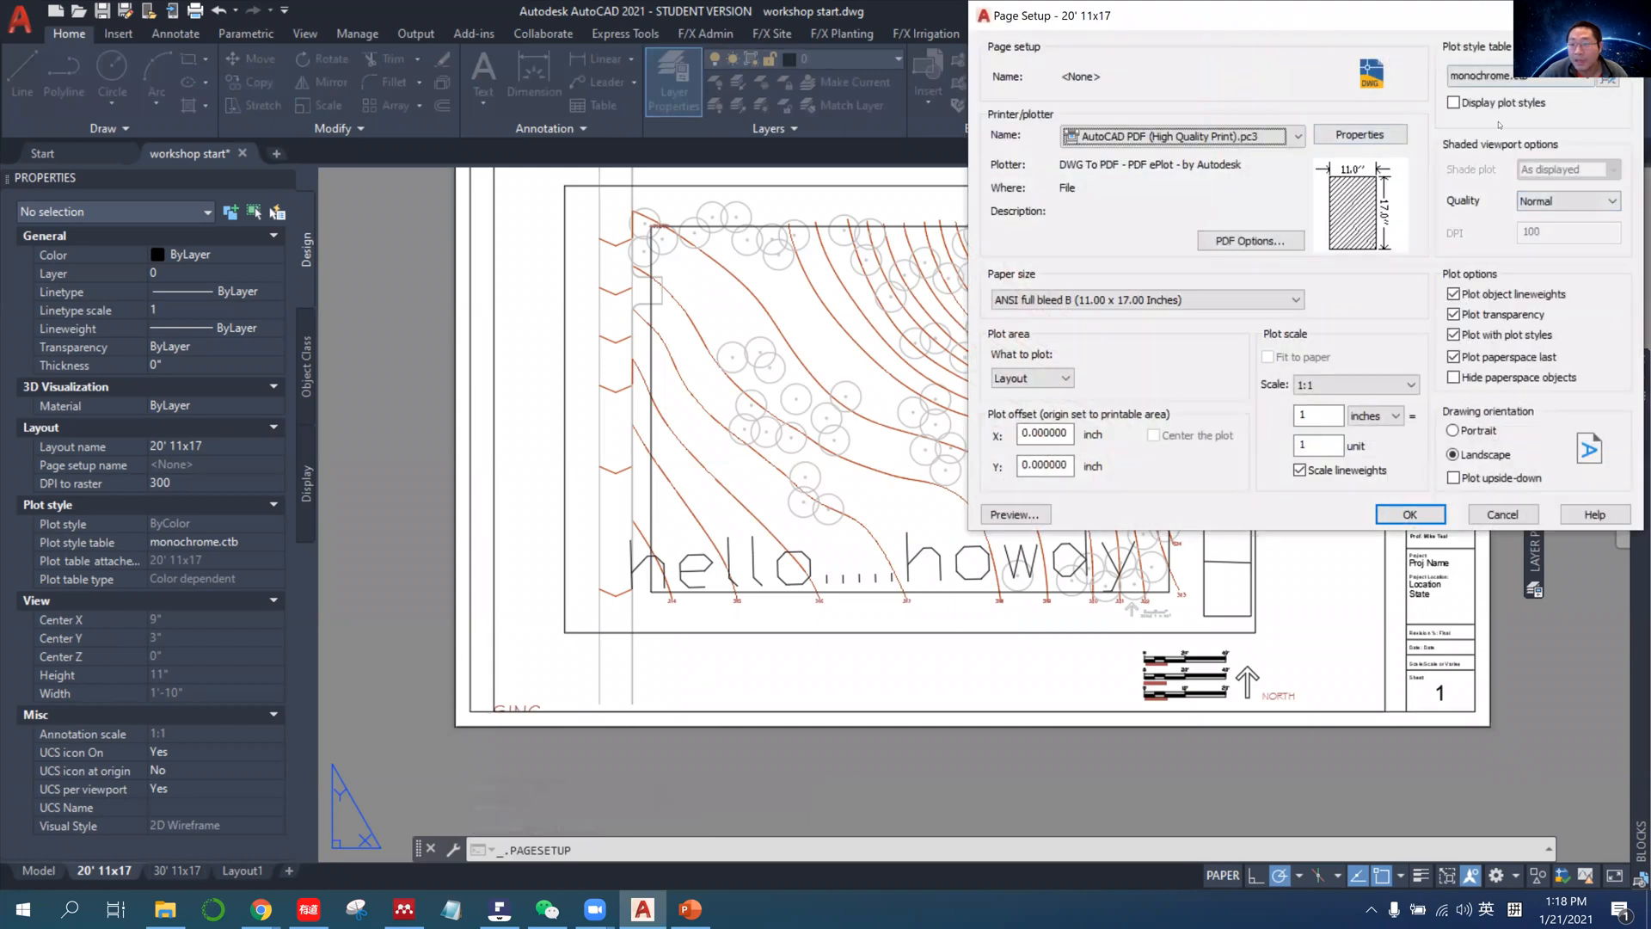
Choose the ncs_1.ctb plot style table in the 20' 11x17 page setup and preview the plot.
{"action": "left_click", "coordinate": [1488, 202]}
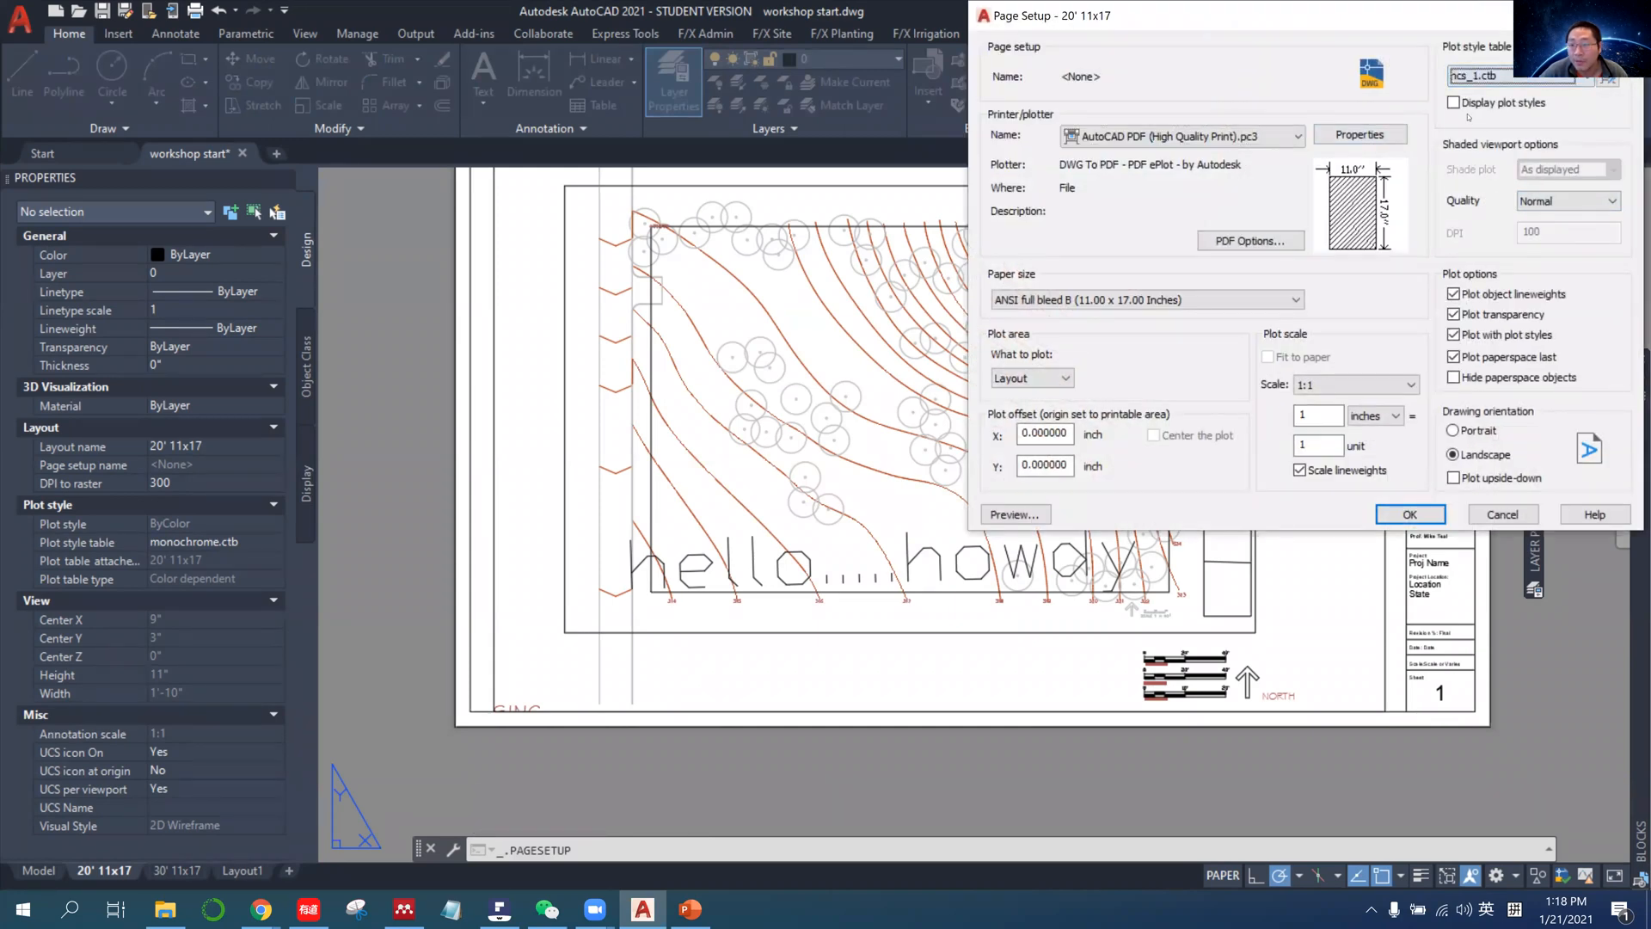
{"action": "left_click", "coordinate": [1020, 515]}
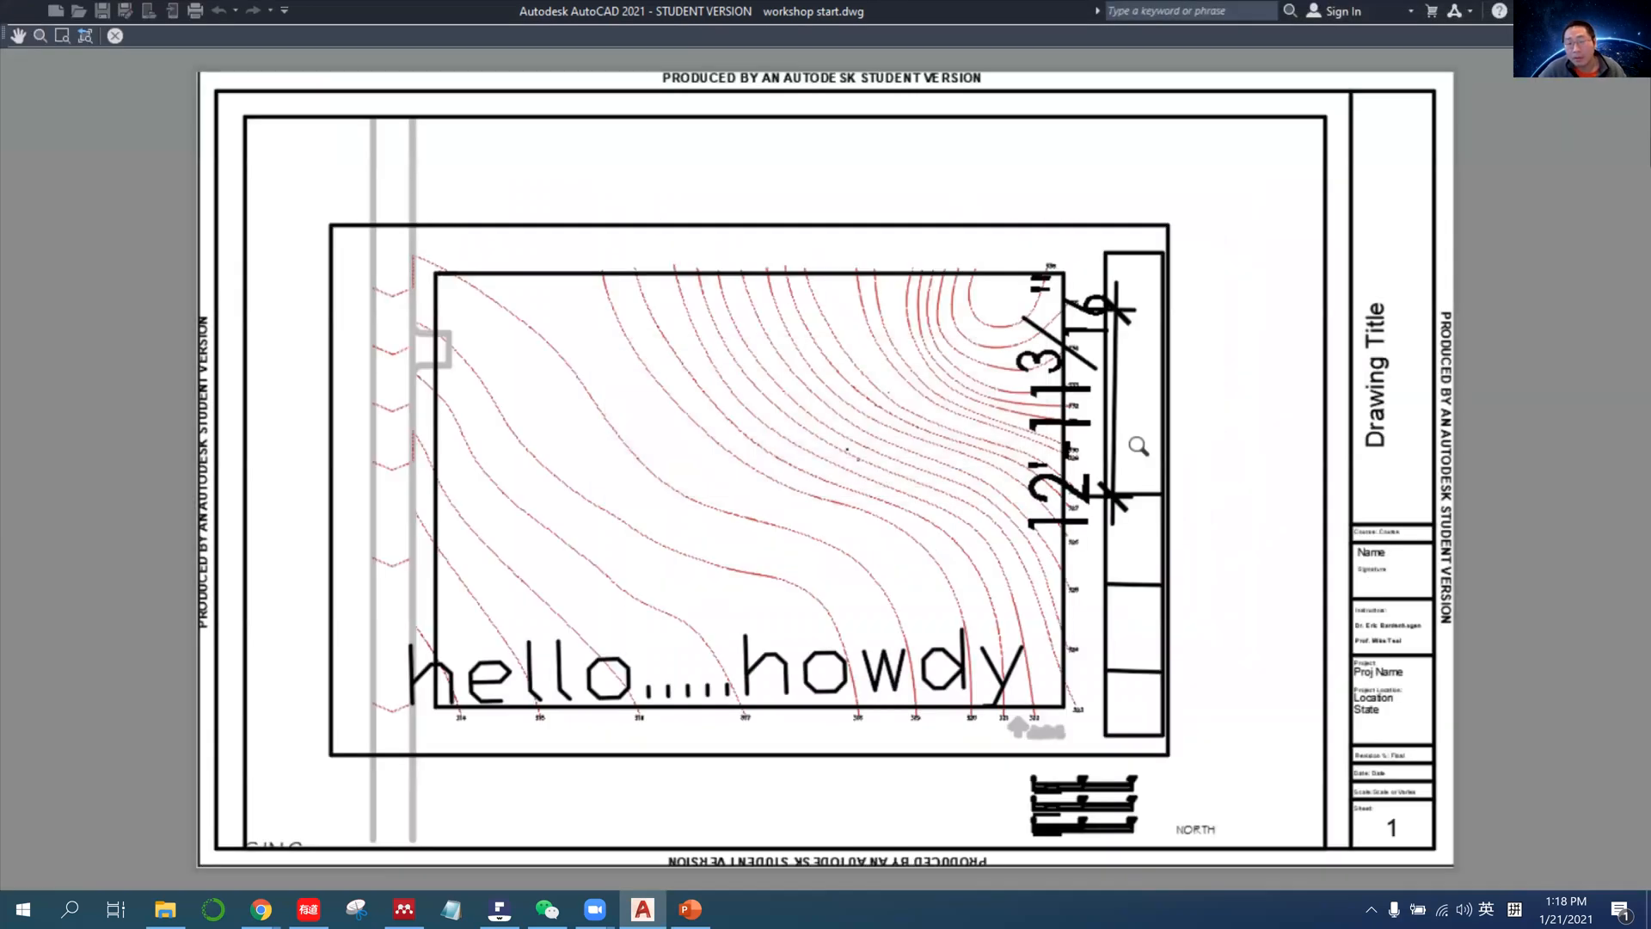
{"action": "scroll", "coordinate": [816, 462], "scroll_direction": "down", "scroll_amount": 1}
{"action": "key", "text": "Escape"}
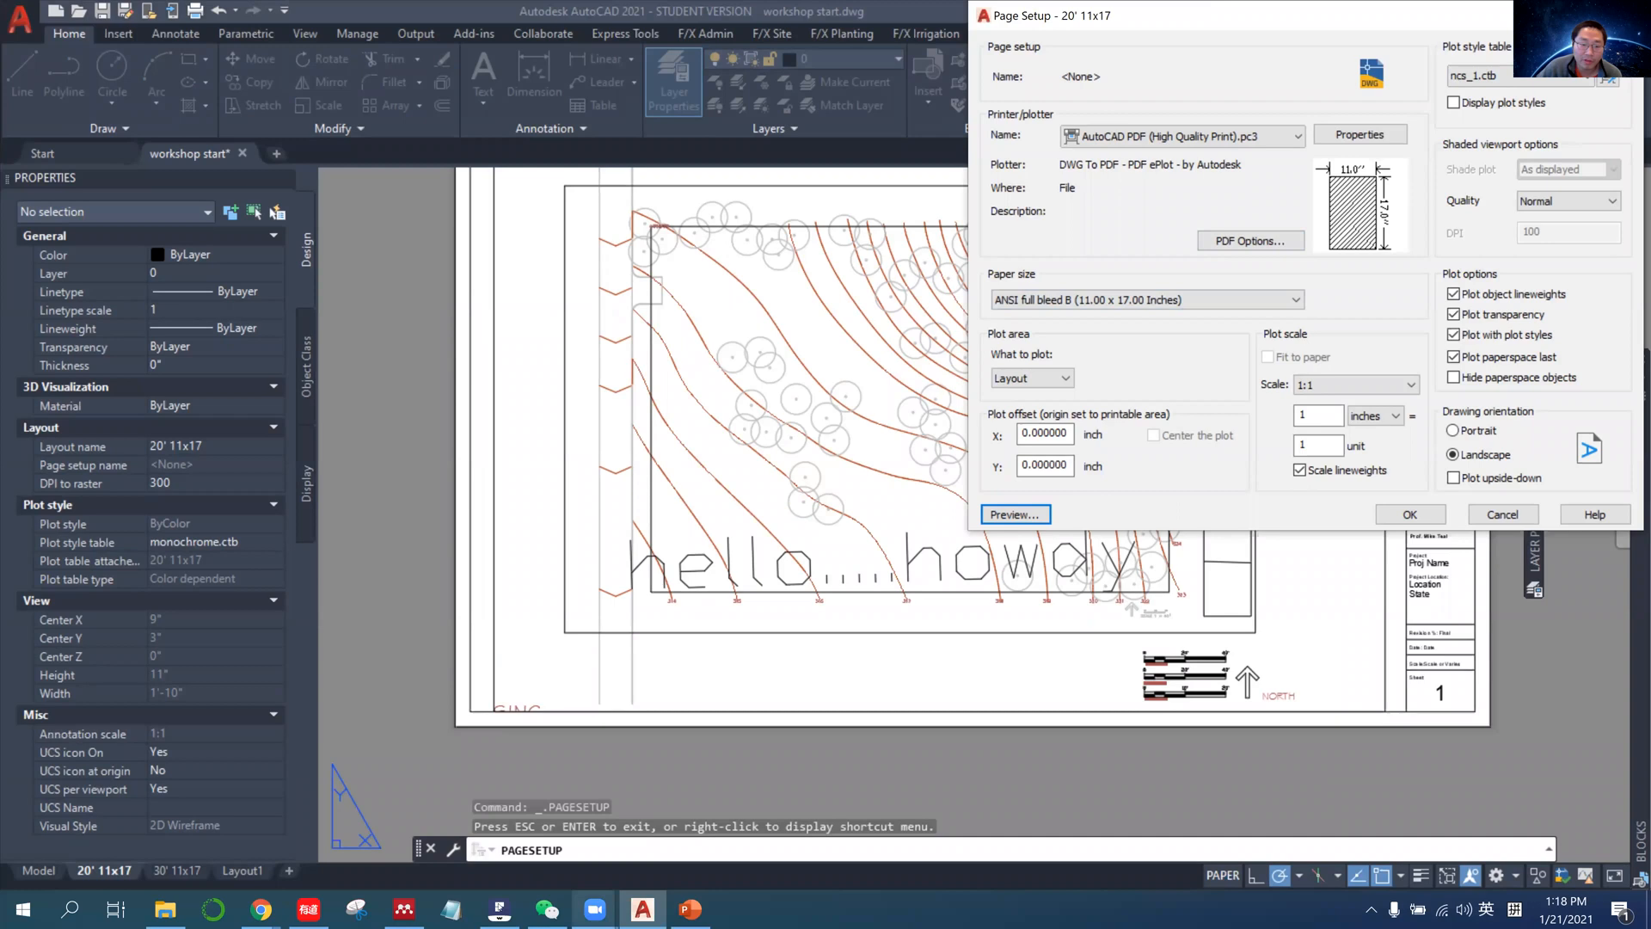
Switch to PDFelement, examine how the color numbers plot in the NCS plotting guidelines chart, and return to AutoCAD.
{"action": "left_click", "coordinate": [499, 909]}
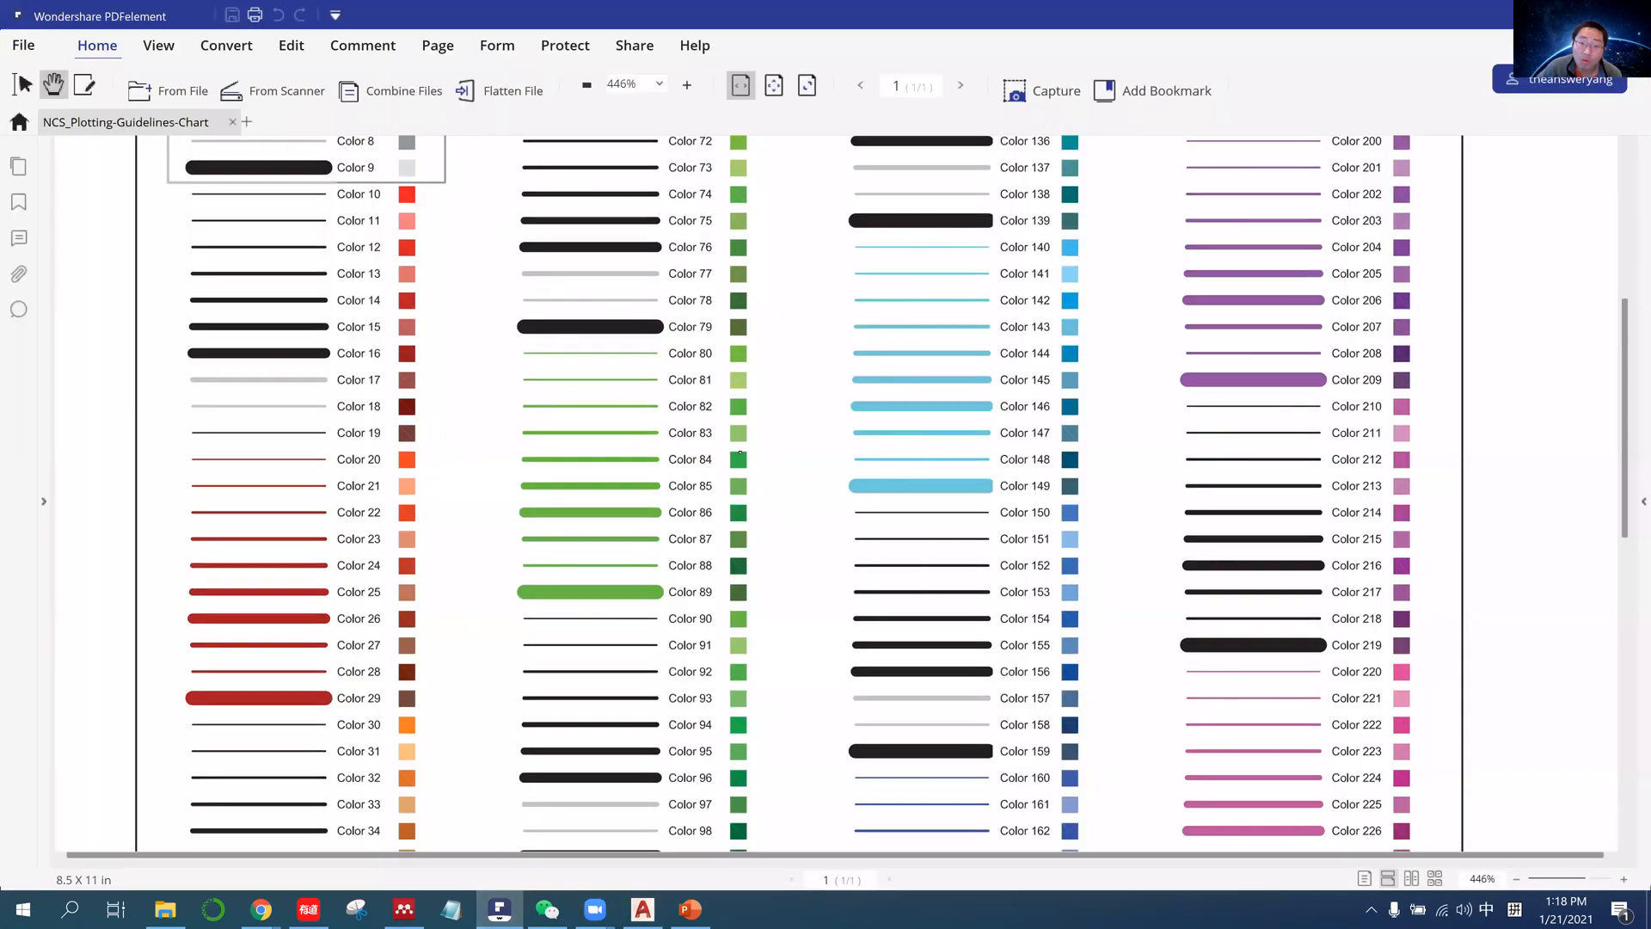
{"action": "scroll", "coordinate": [732, 645], "scroll_direction": "down", "scroll_amount": 5}
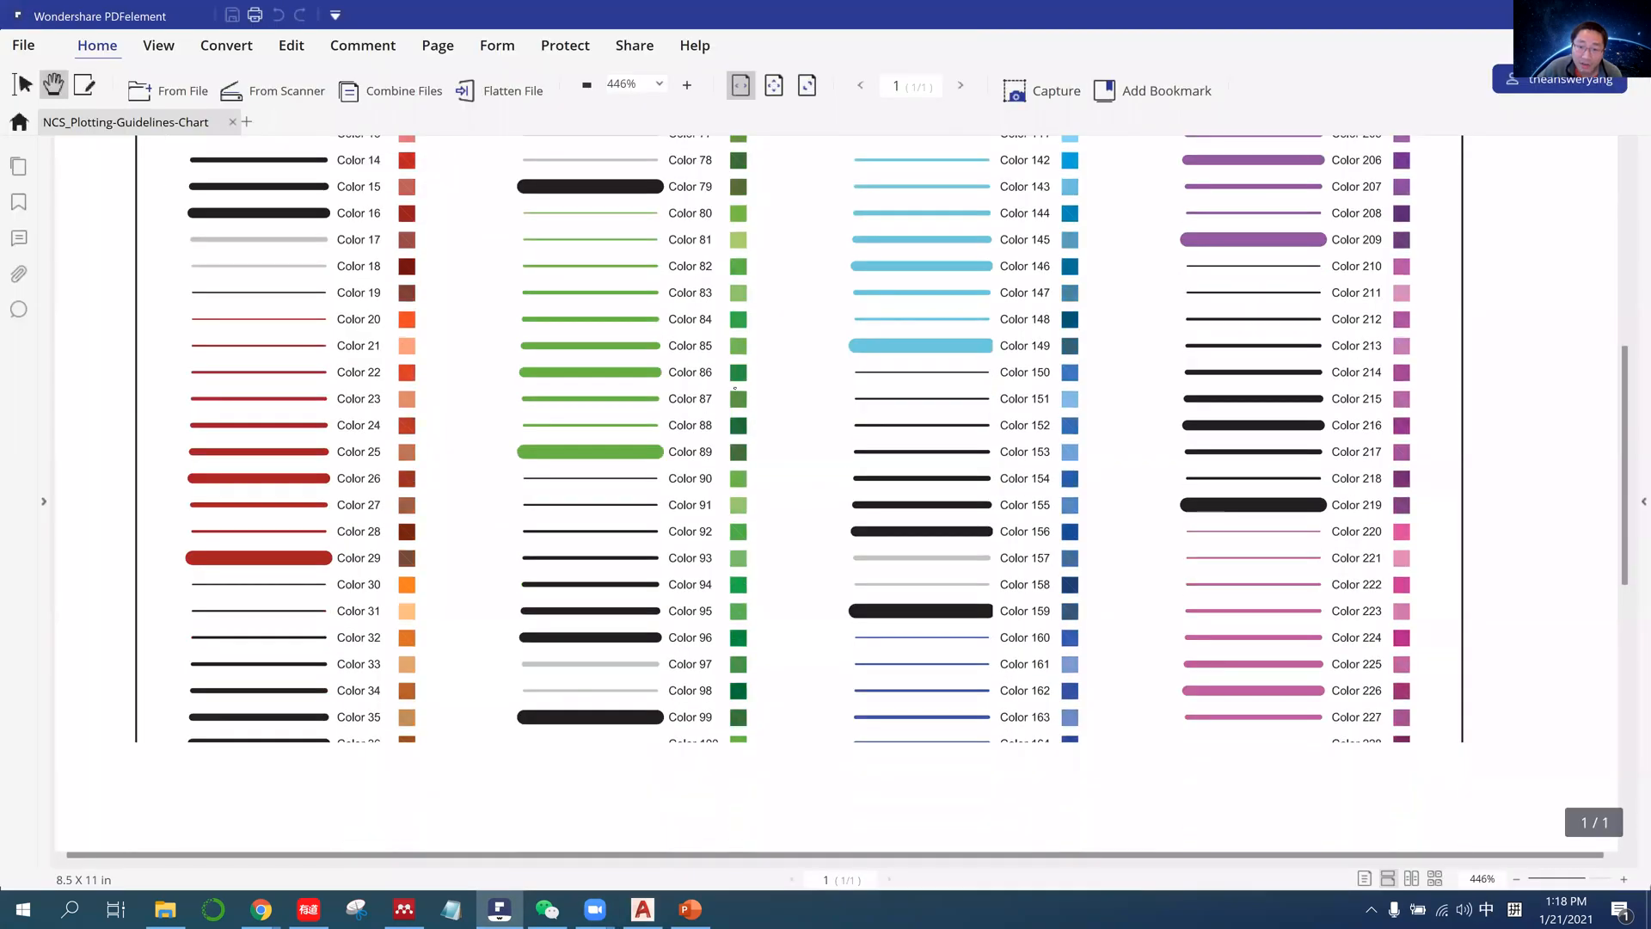
{"action": "scroll", "coordinate": [826, 494], "scroll_direction": "up", "scroll_amount": 1}
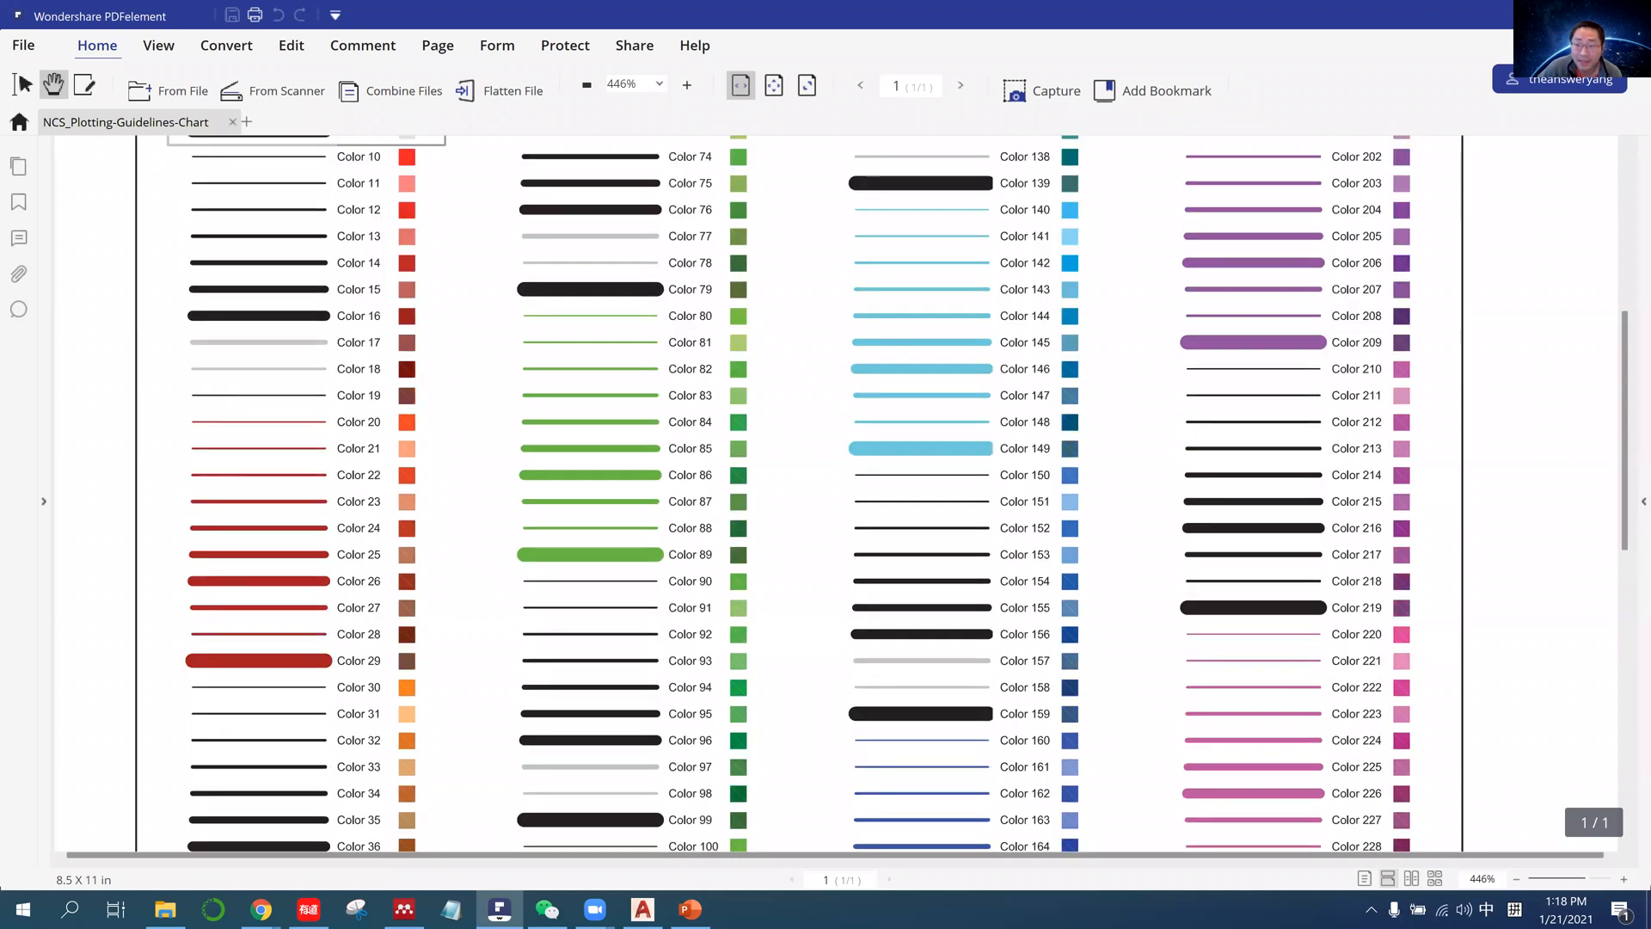
{"action": "key", "text": "alt+Tab"}
Reselect ncs_1.ctb from the available plot style tables and leave the page setup.
{"action": "left_click", "coordinate": [1490, 78]}
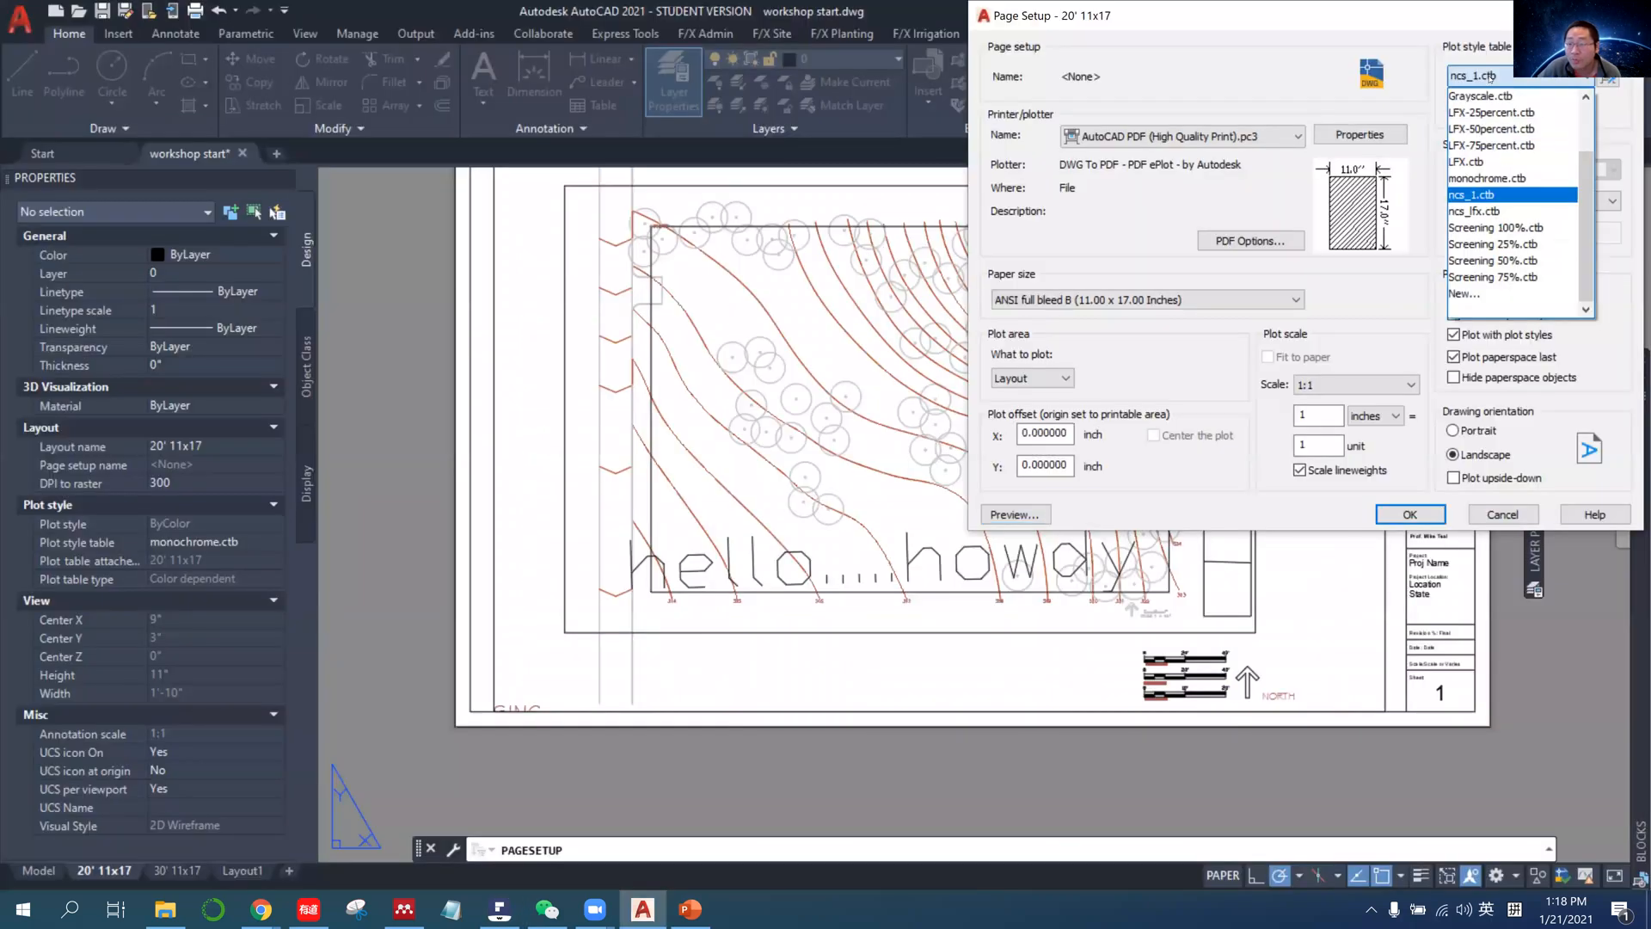
{"action": "left_click", "coordinate": [1490, 76]}
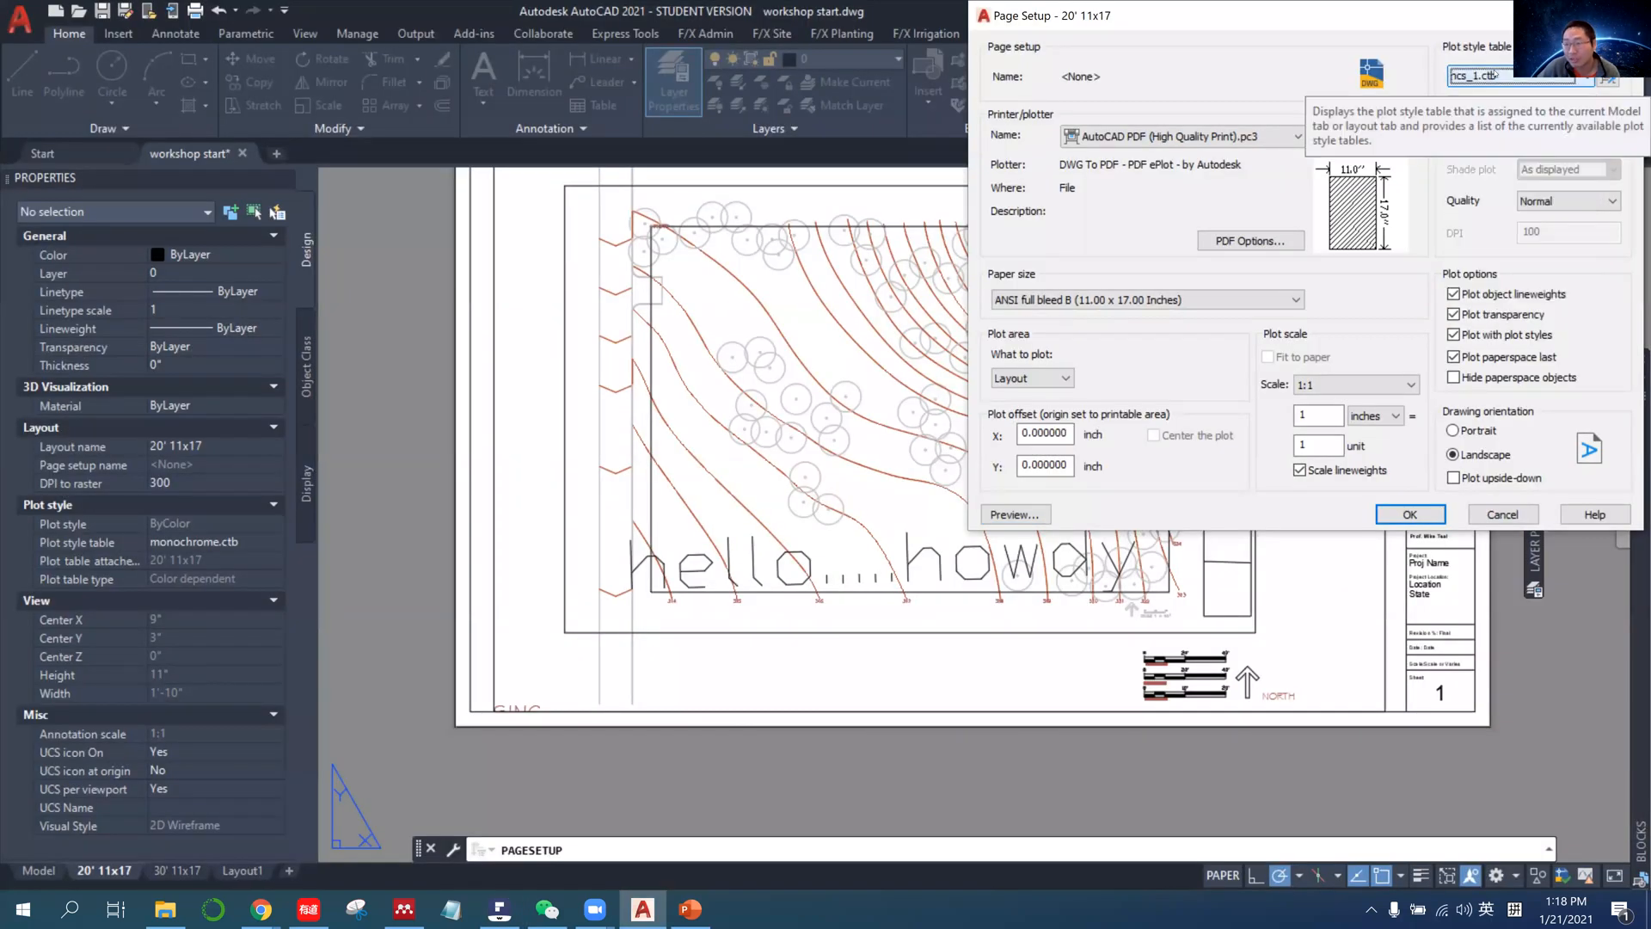
{"action": "left_click", "coordinate": [1495, 78]}
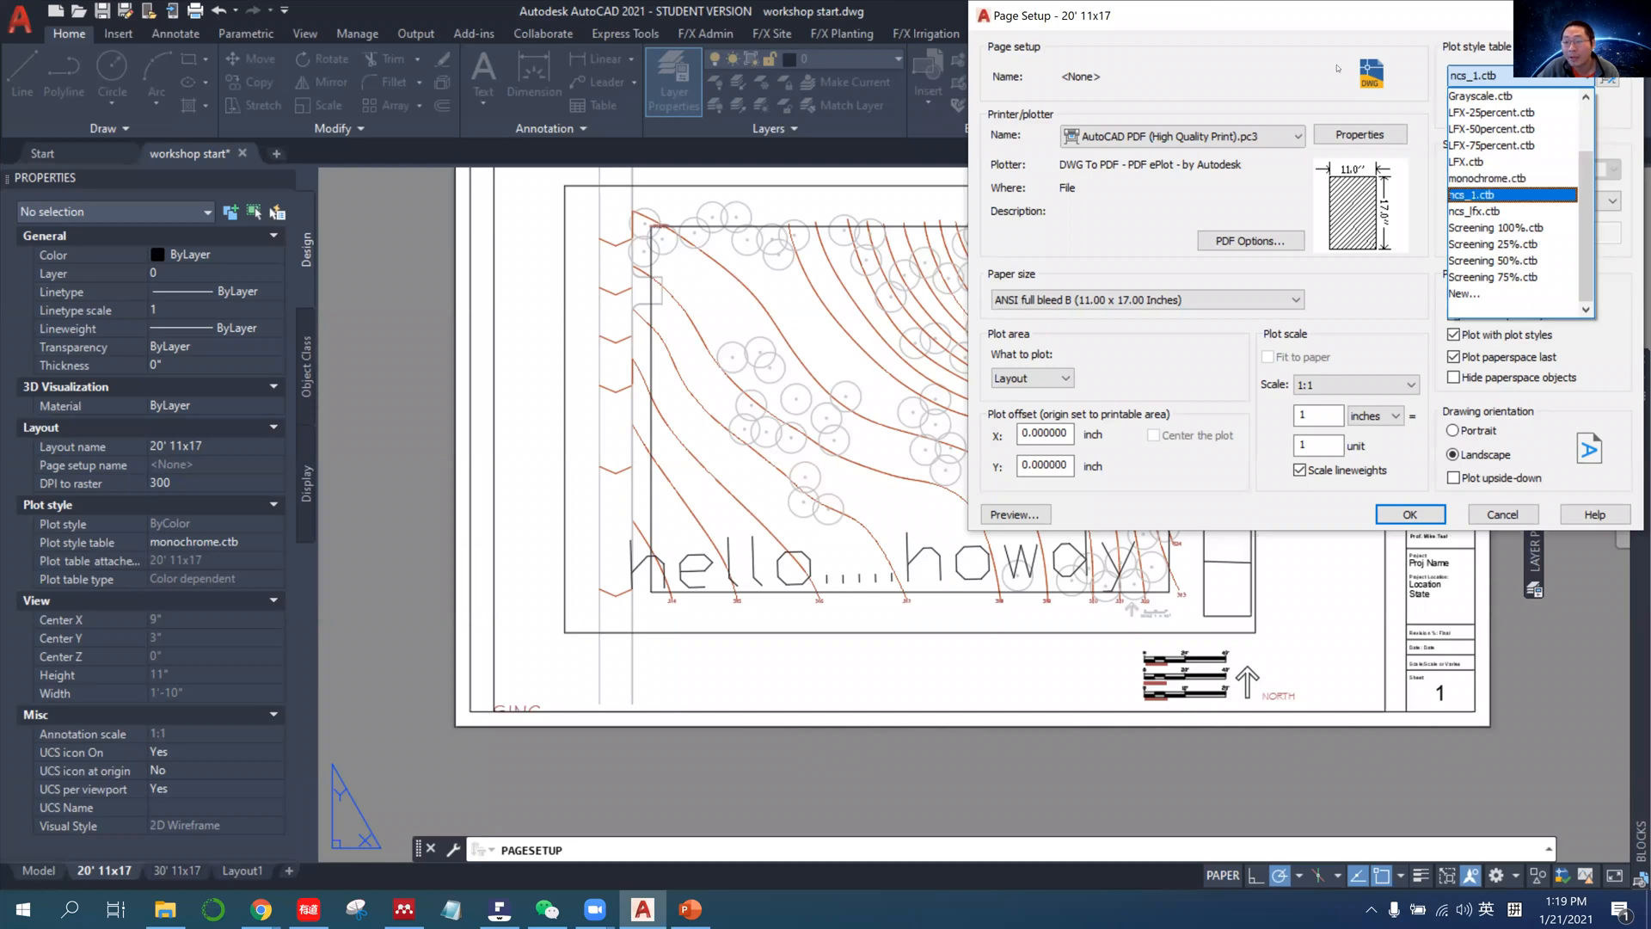
{"action": "left_click", "coordinate": [1496, 195]}
{"action": "left_click", "coordinate": [1410, 514]}
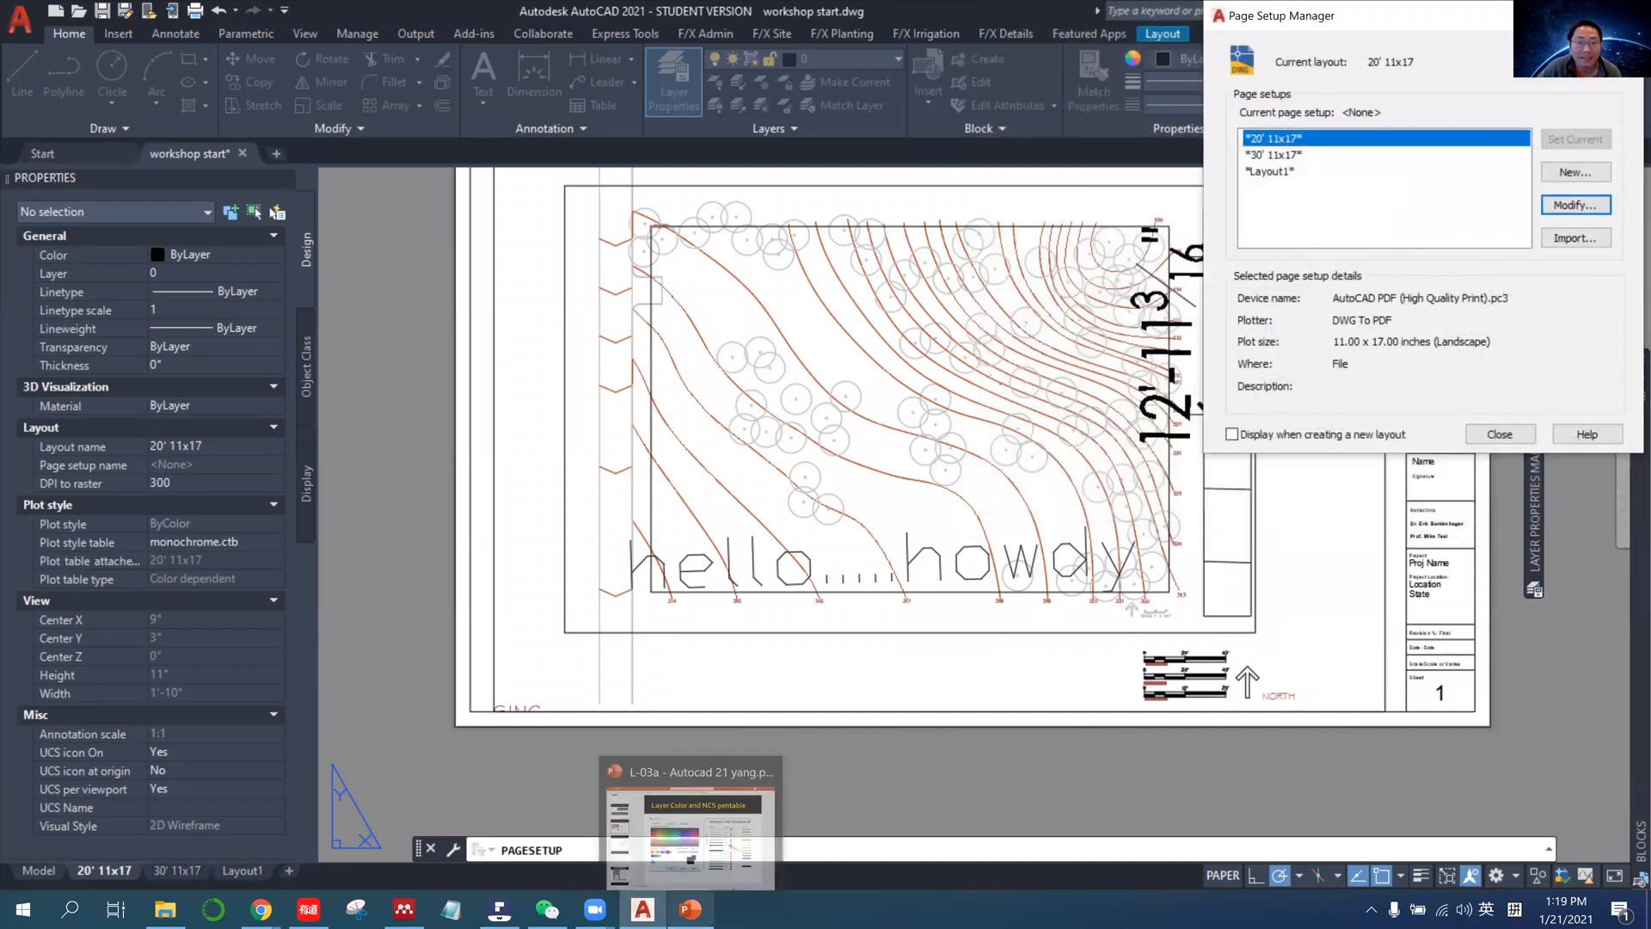
Open the program options and locate the folder path under Plot and Publish Log File Location.
{"action": "left_click", "coordinate": [26, 25]}
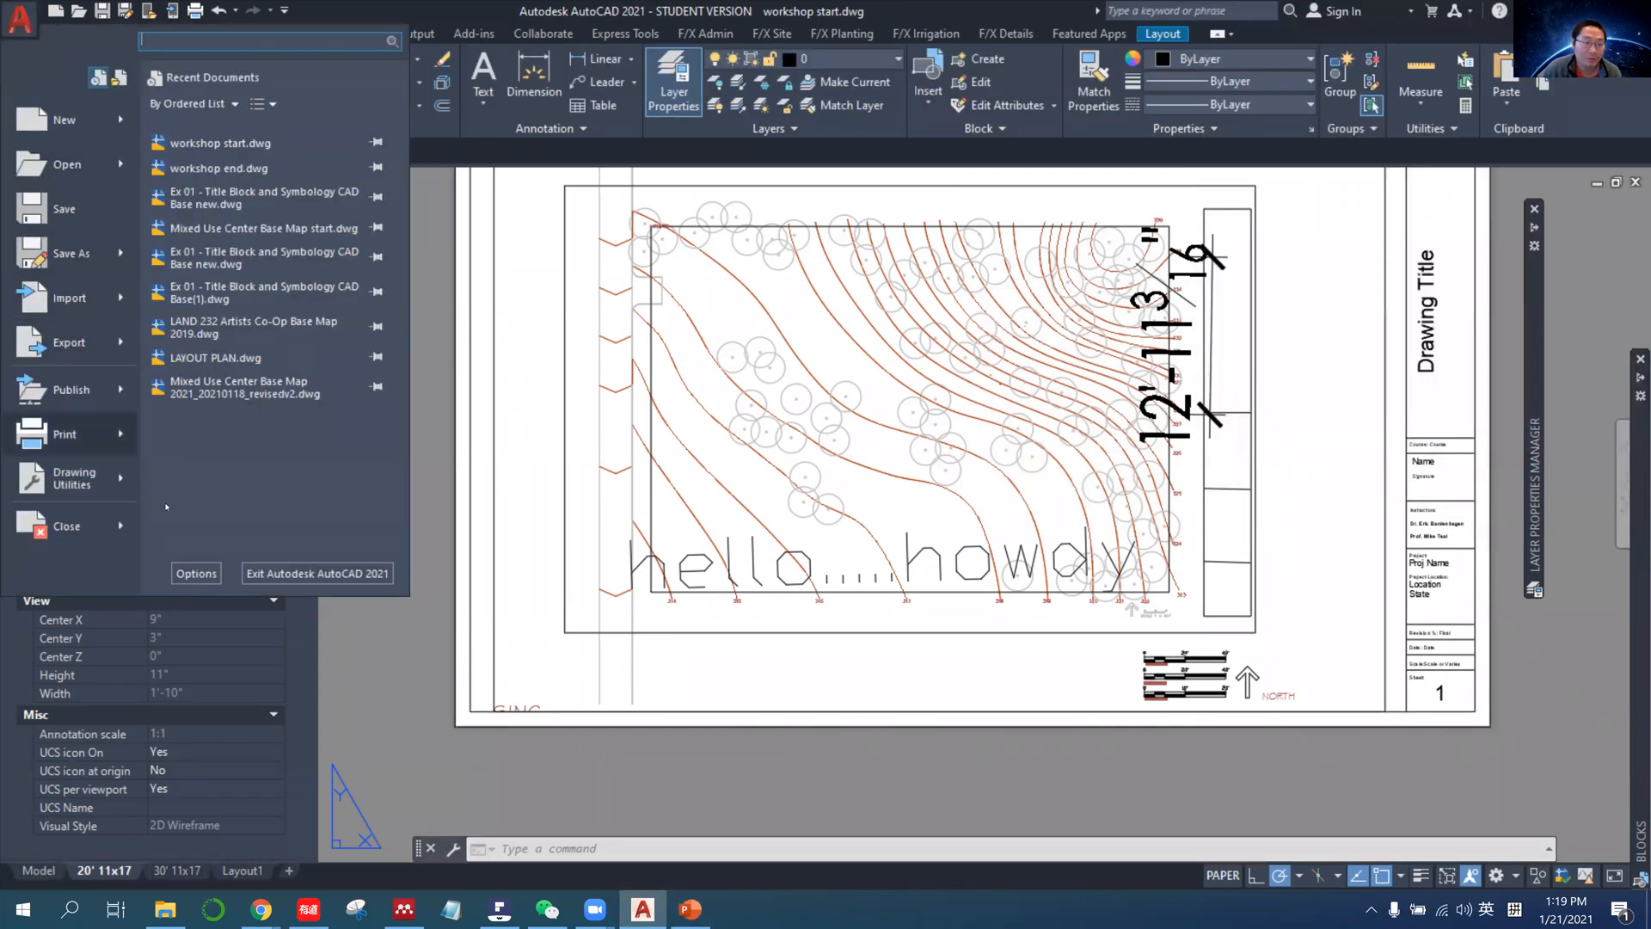
{"action": "left_click", "coordinate": [196, 573]}
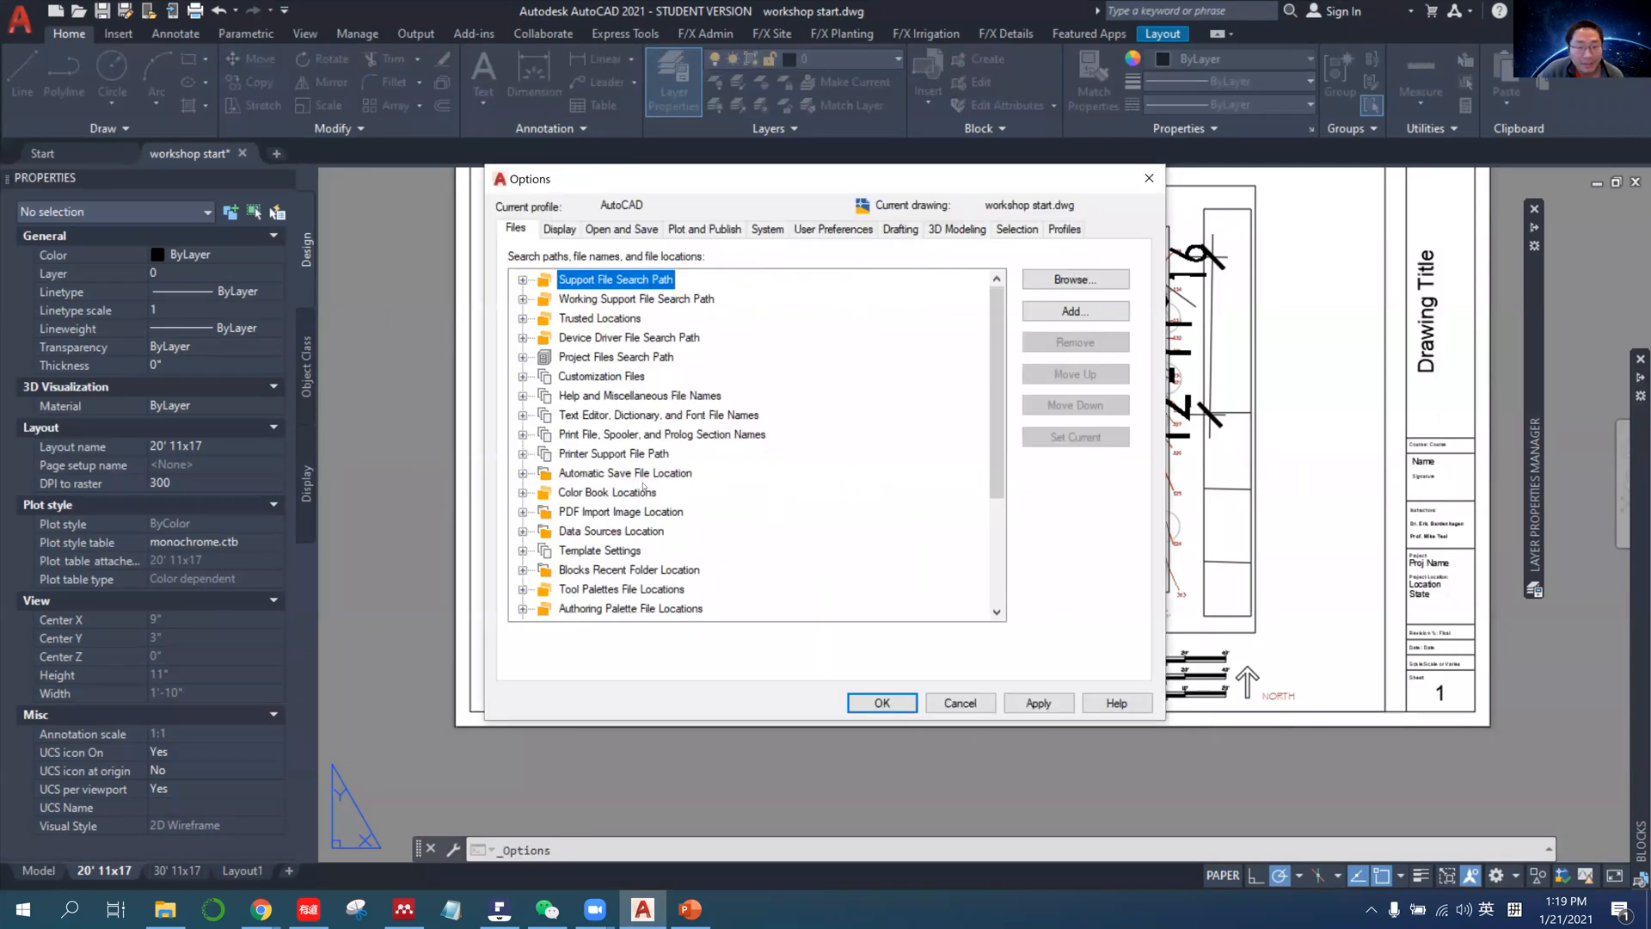
{"action": "scroll", "coordinate": [784, 464], "scroll_direction": "down", "scroll_amount": 3}
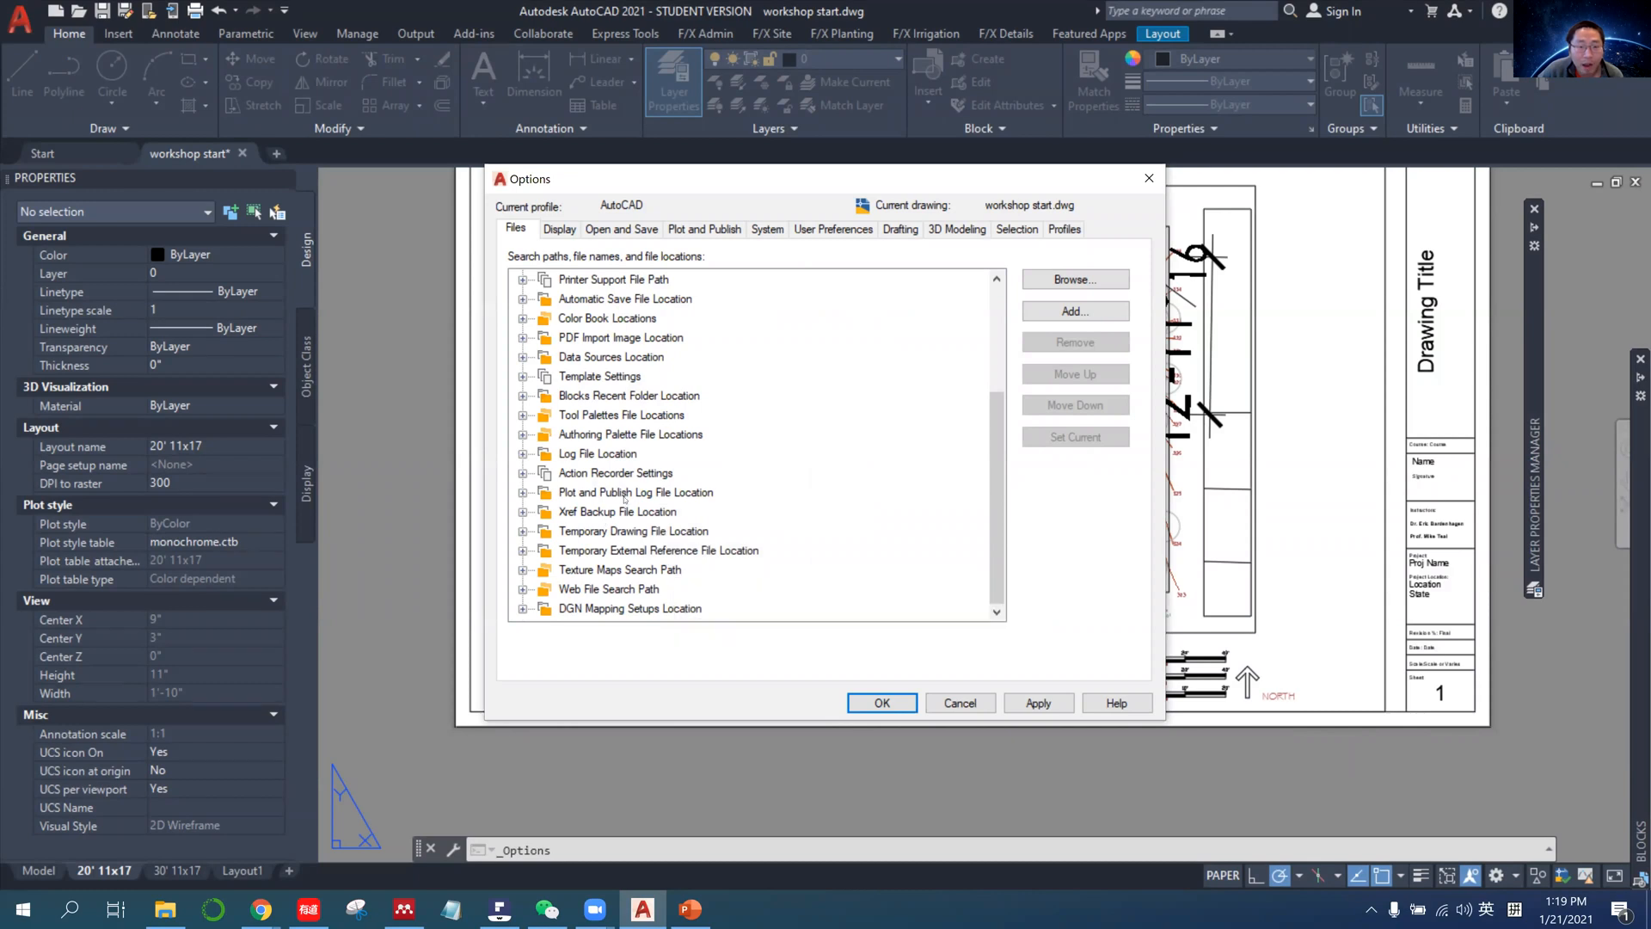
{"action": "left_click", "coordinate": [592, 493]}
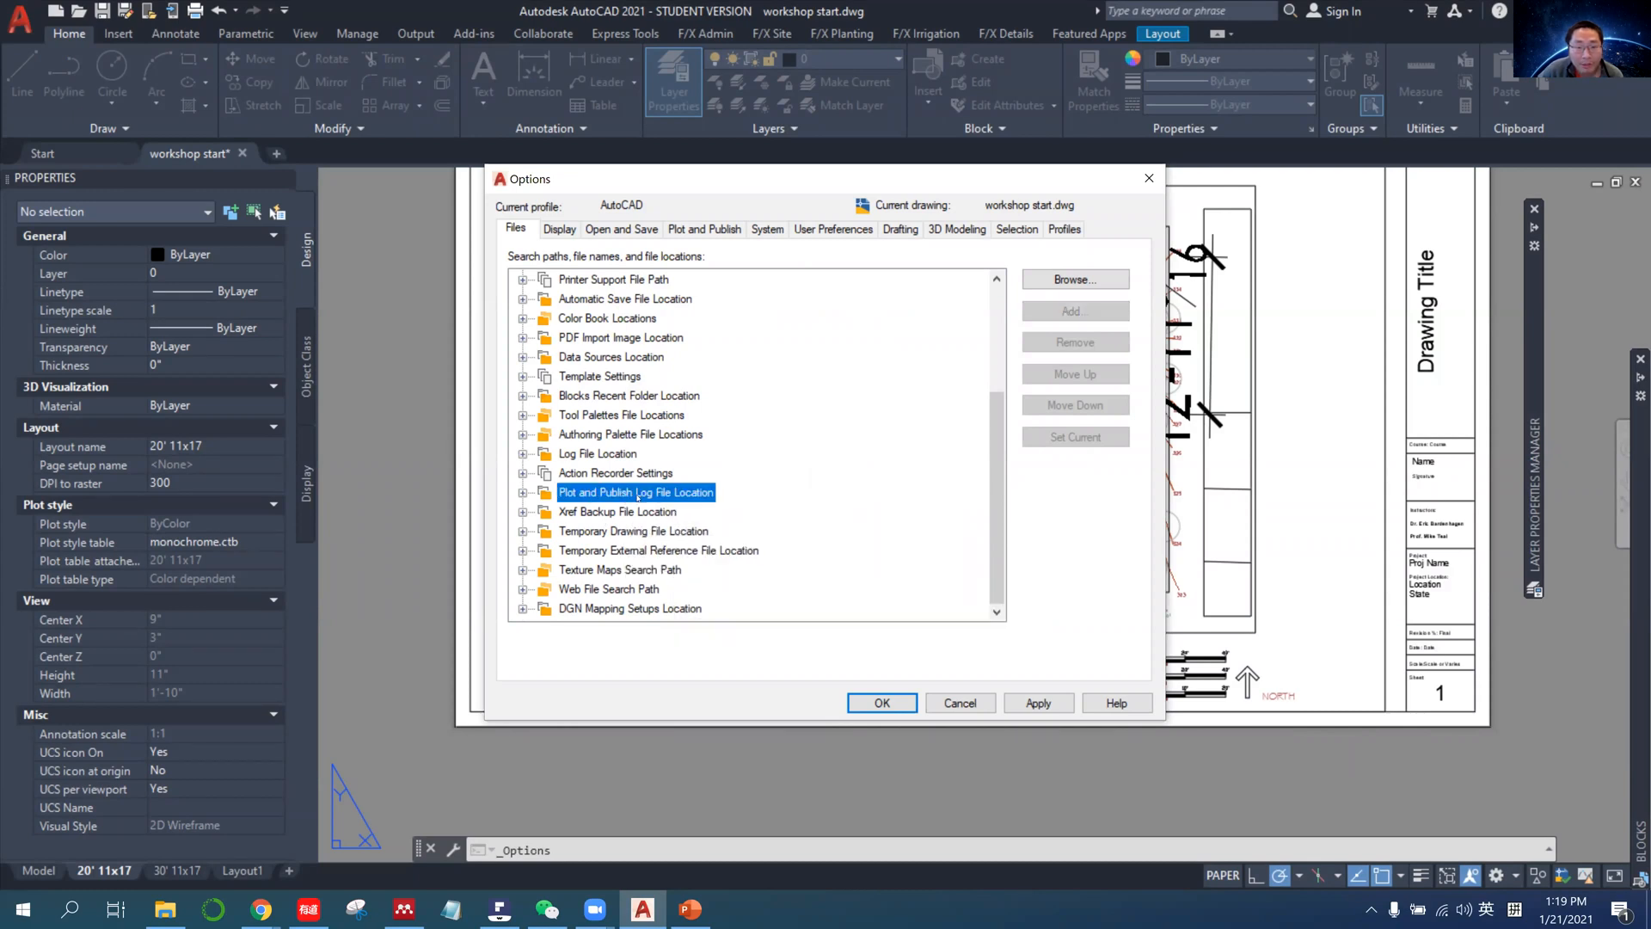
{"action": "left_click", "coordinate": [522, 492]}
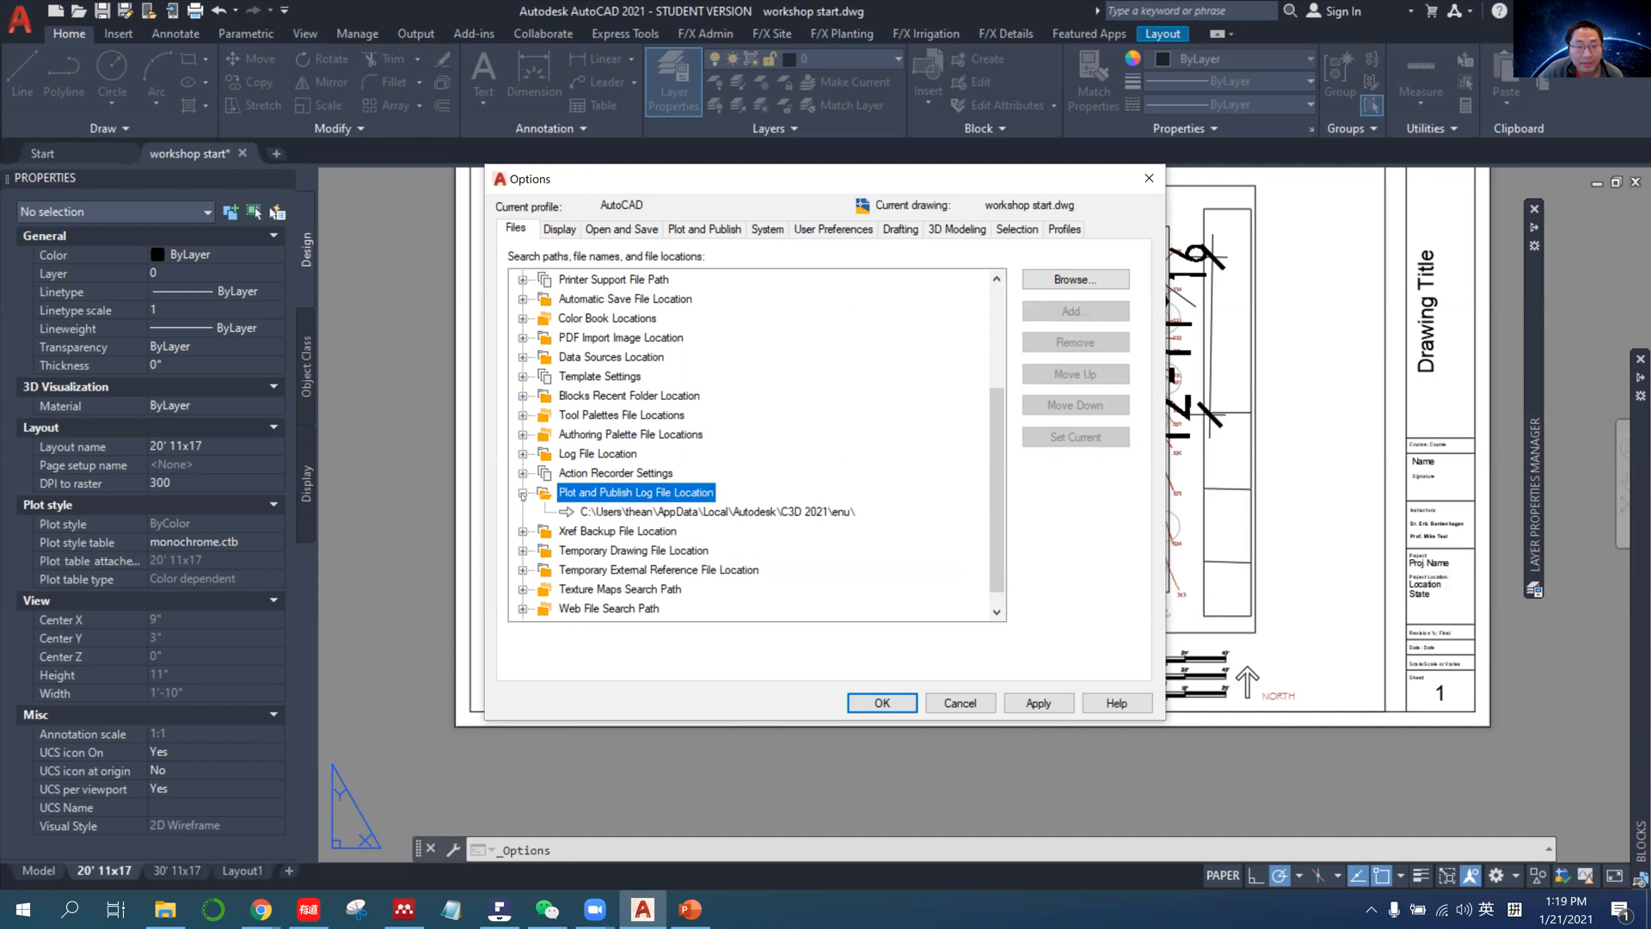
{"action": "left_click", "coordinate": [696, 512]}
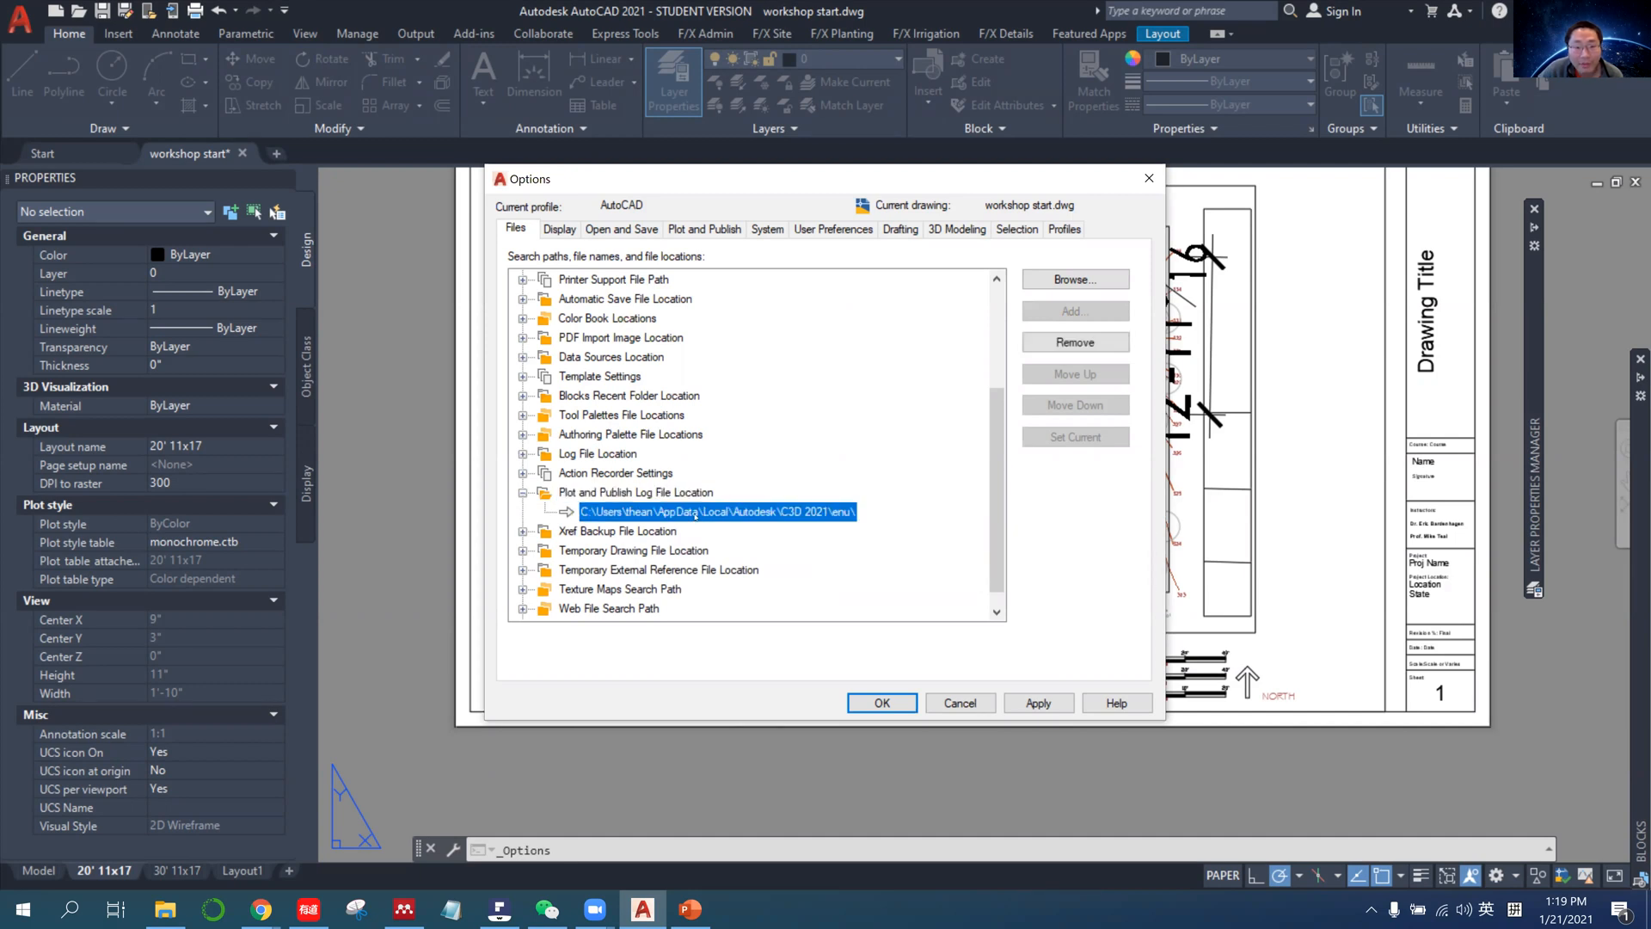
Dismiss the folder browser and copy the Plot and Publish Log File Location path.
{"action": "left_click", "coordinate": [1086, 666]}
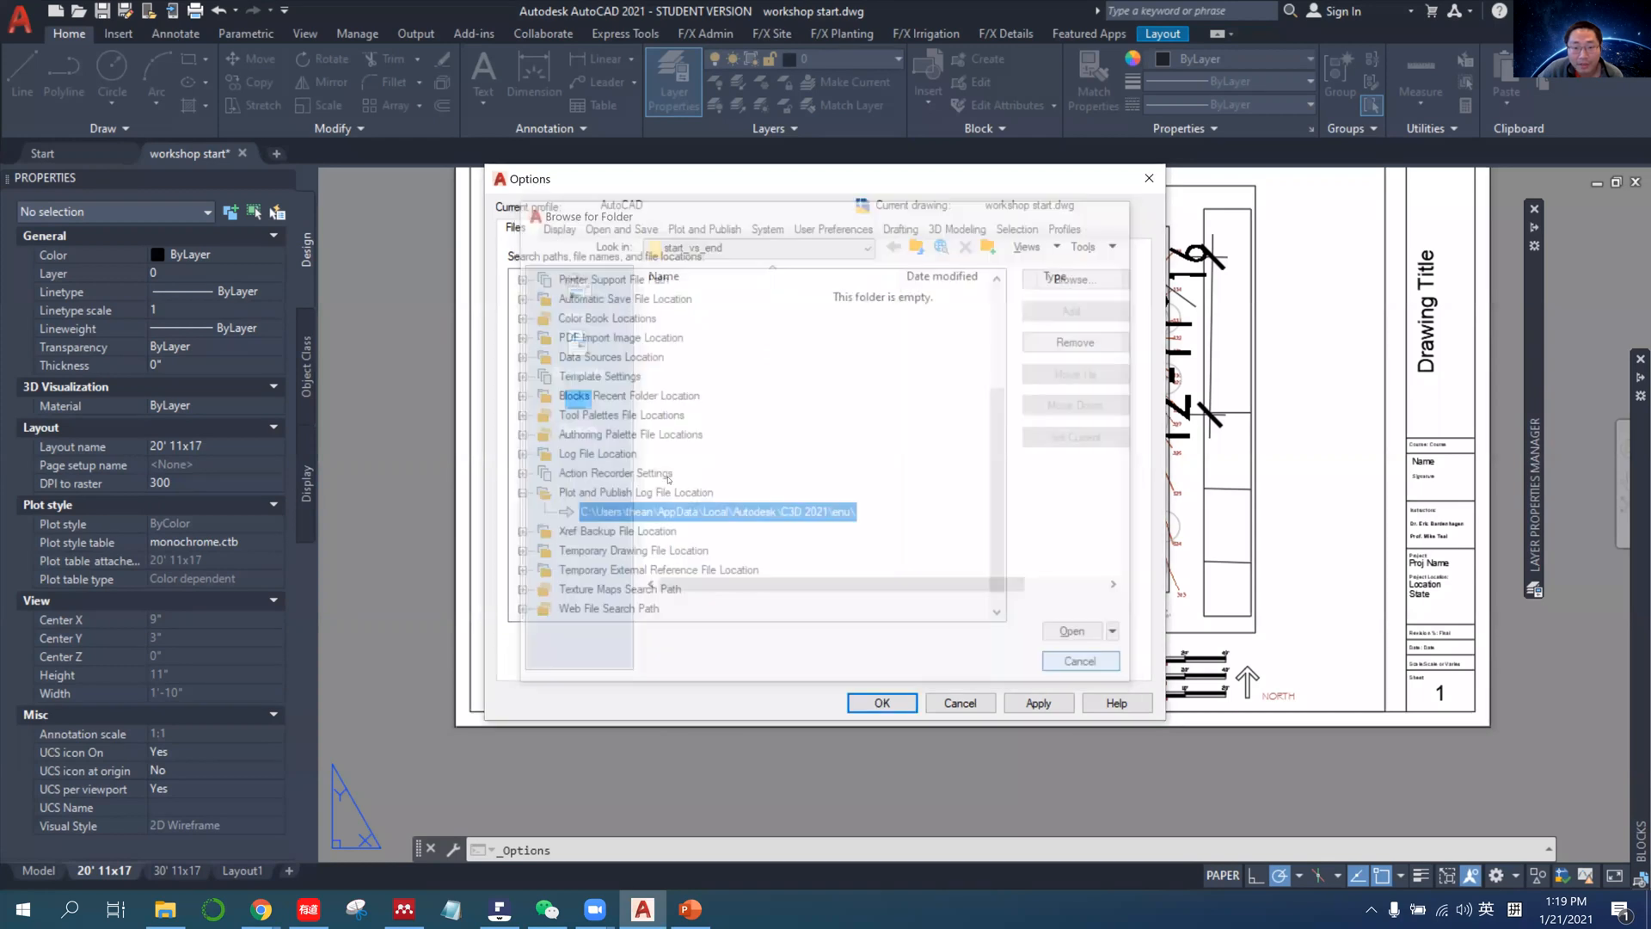
{"action": "left_click", "coordinate": [671, 512]}
{"action": "right_click", "coordinate": [669, 514]}
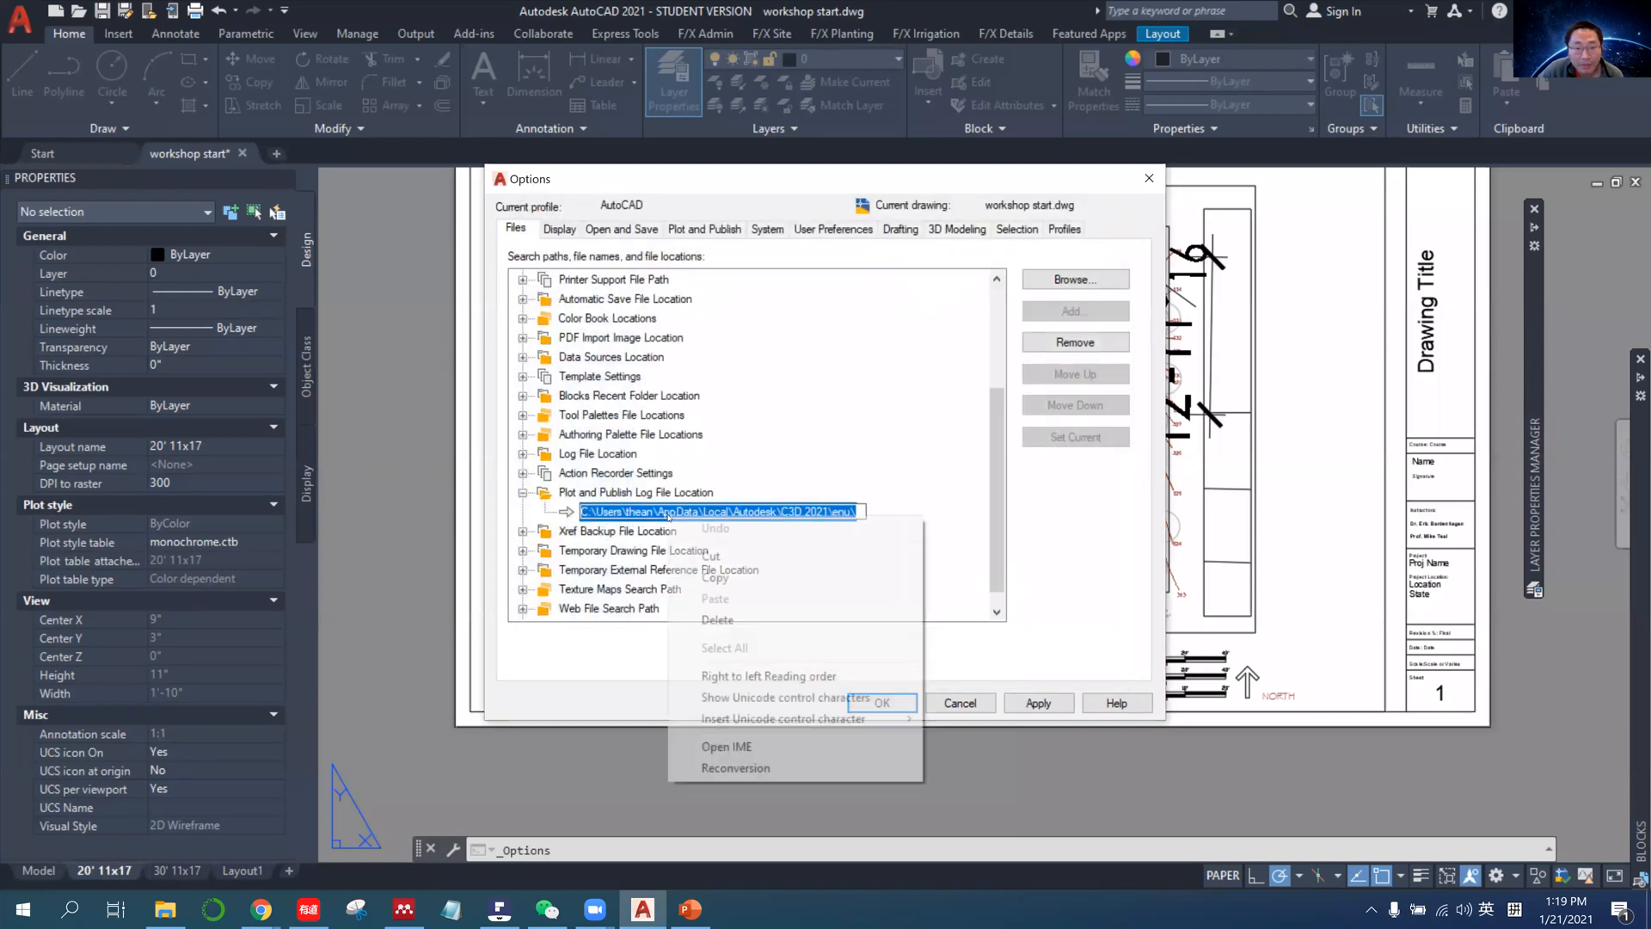
{"action": "left_click", "coordinate": [725, 583]}
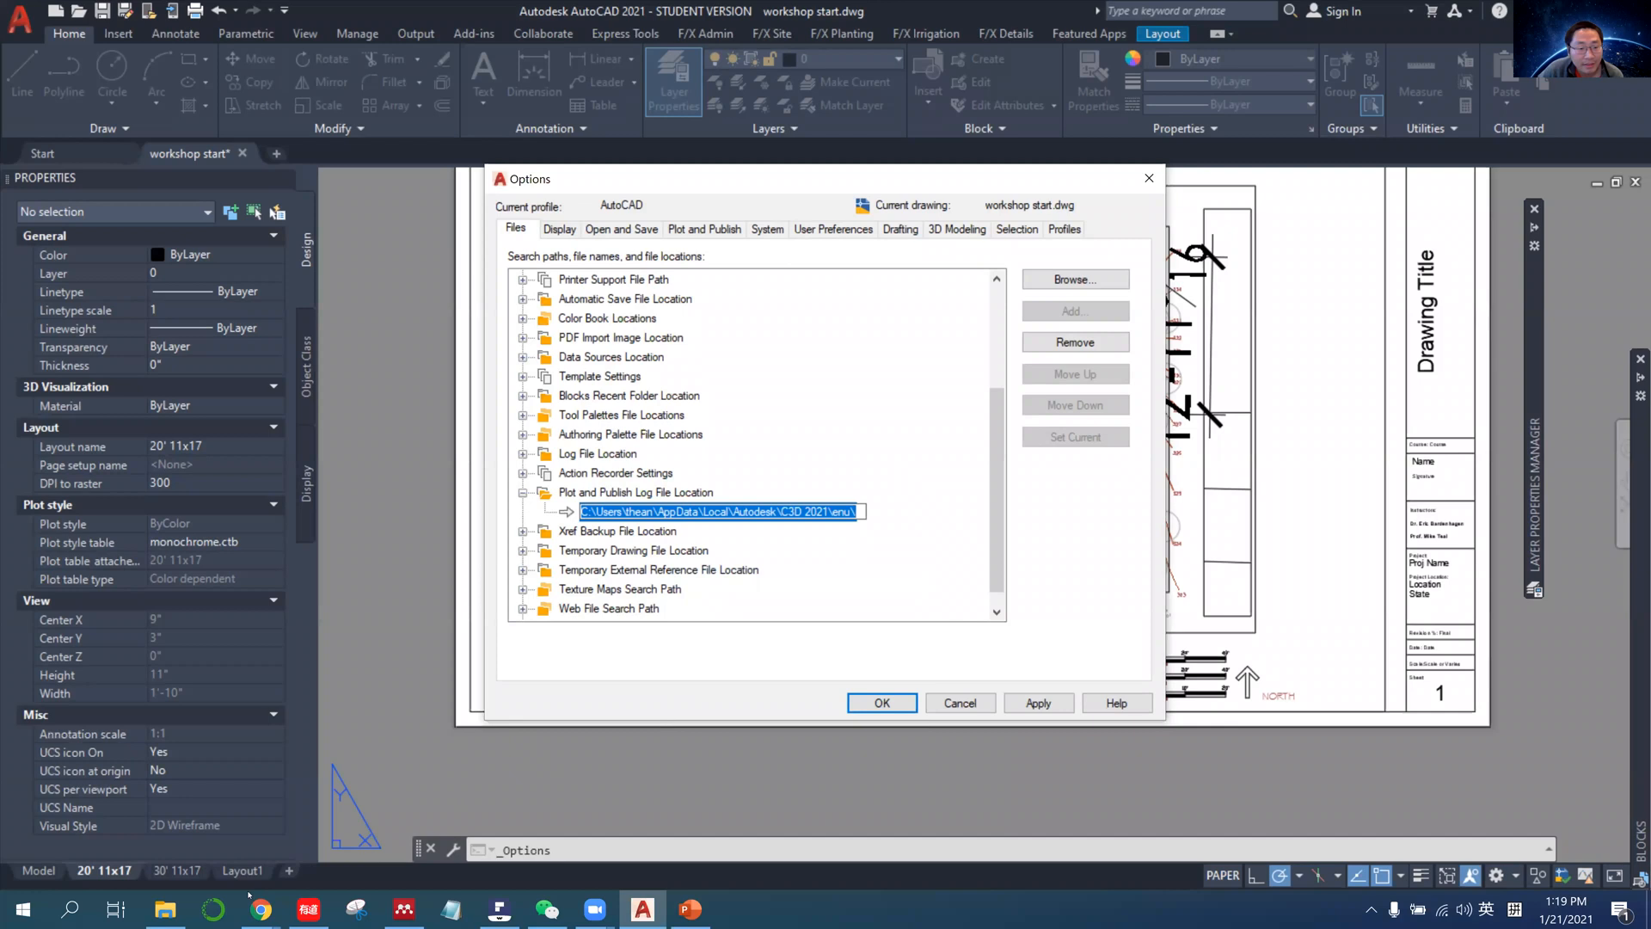
Switch to File Explorer and open the copied log file location path to inspect the folder.
{"action": "left_click", "coordinate": [165, 909]}
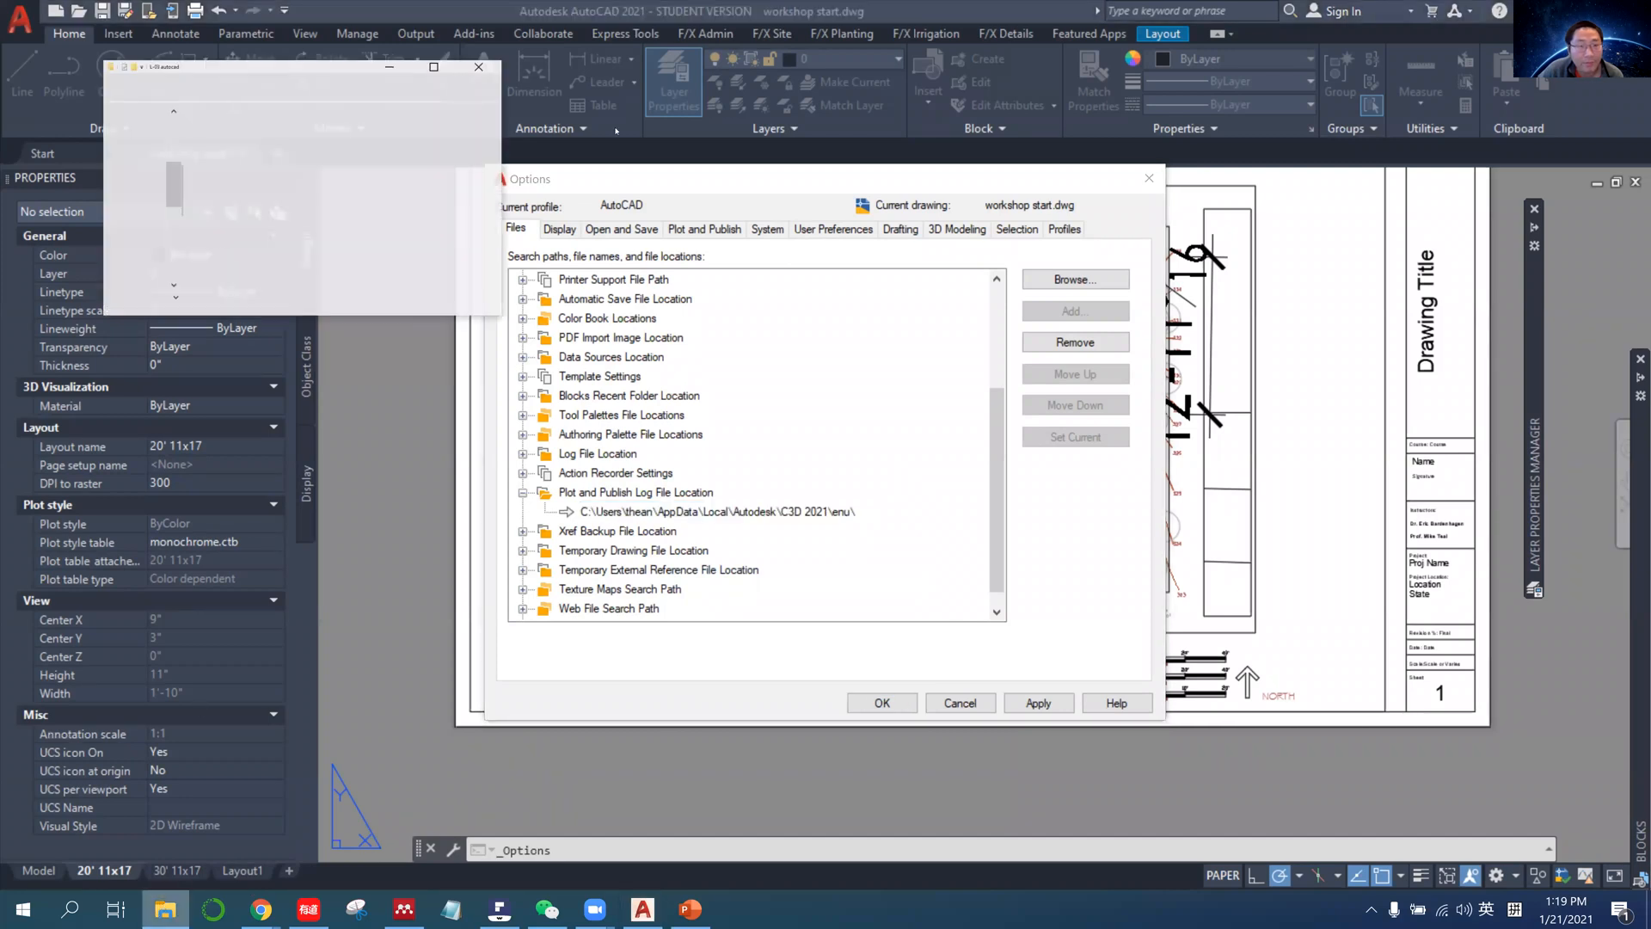
{"action": "left_click", "coordinate": [632, 106]}
{"action": "right_click", "coordinate": [633, 109]}
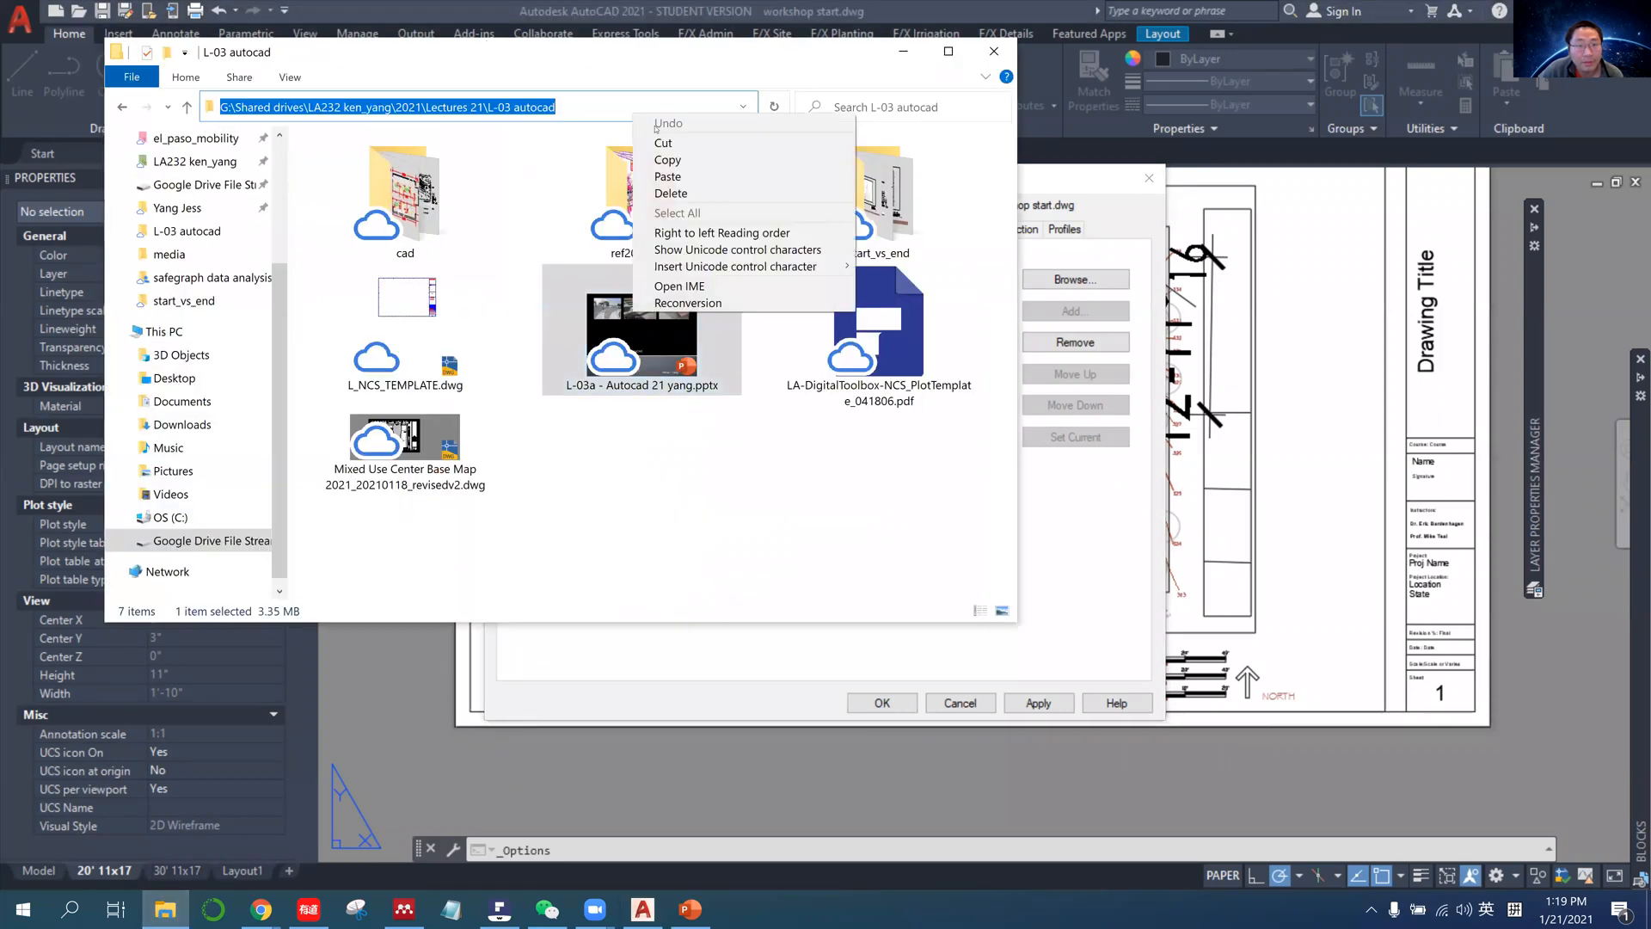
{"action": "left_click", "coordinate": [693, 177]}
{"action": "key", "text": "Return"}
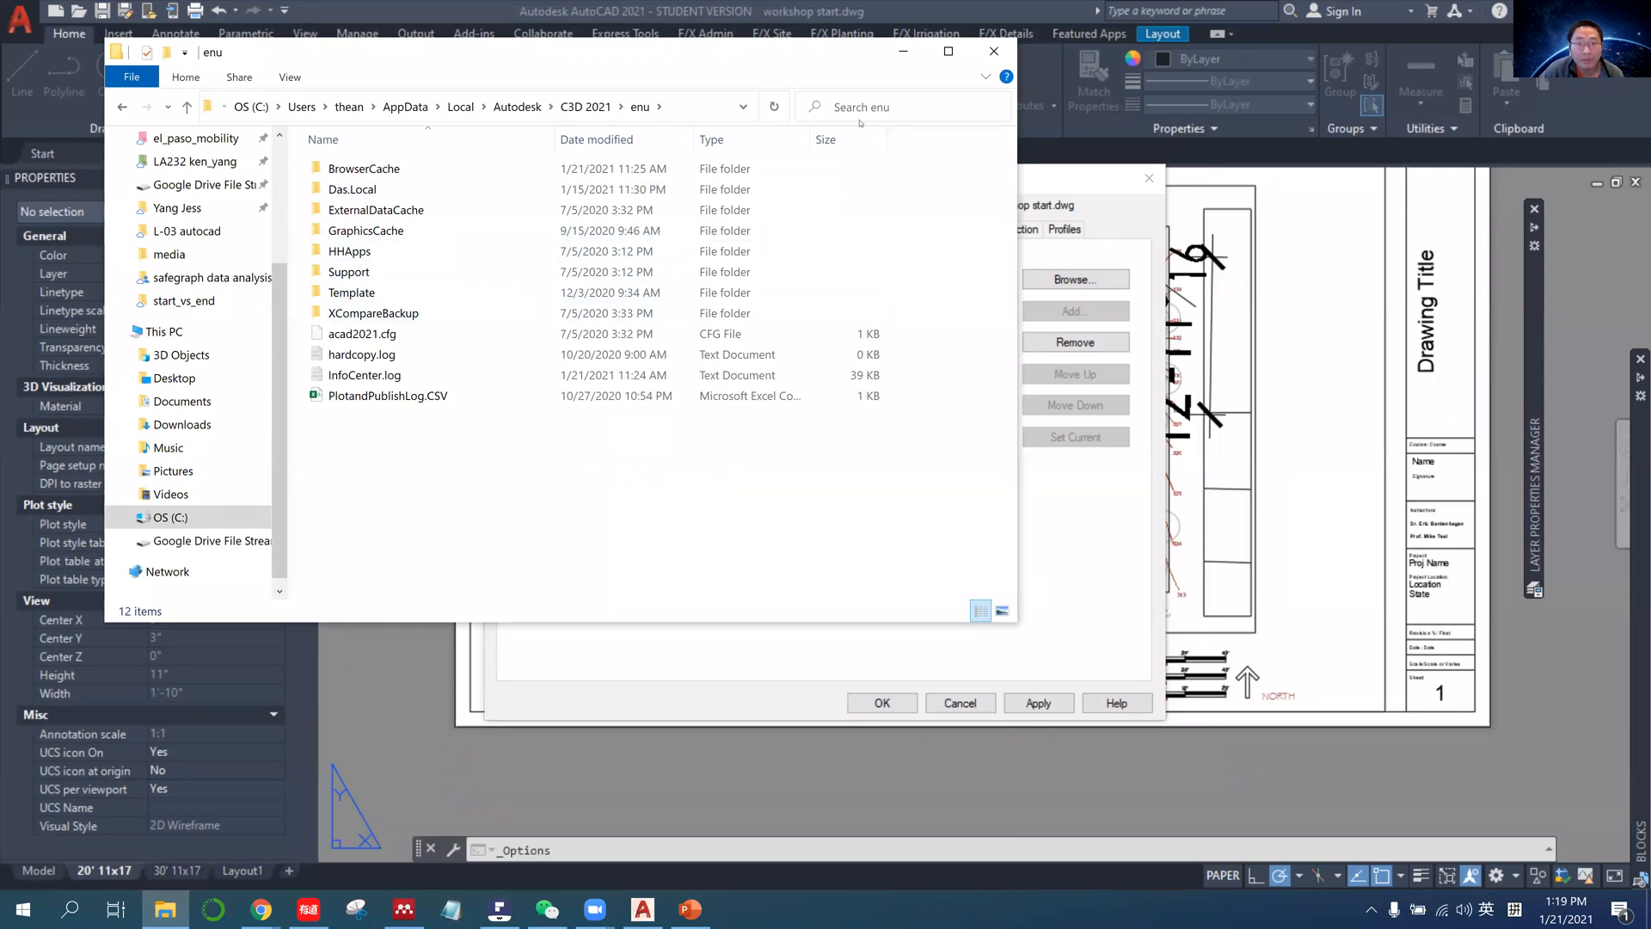
Switch to PowerPoint, review the Install pentable NCS slide for the plot style table search path, and minimize the presentation.
{"action": "left_click_drag", "start_coordinate": [860, 52], "coordinate": [808, 123]}
{"action": "left_click", "coordinate": [860, 123]}
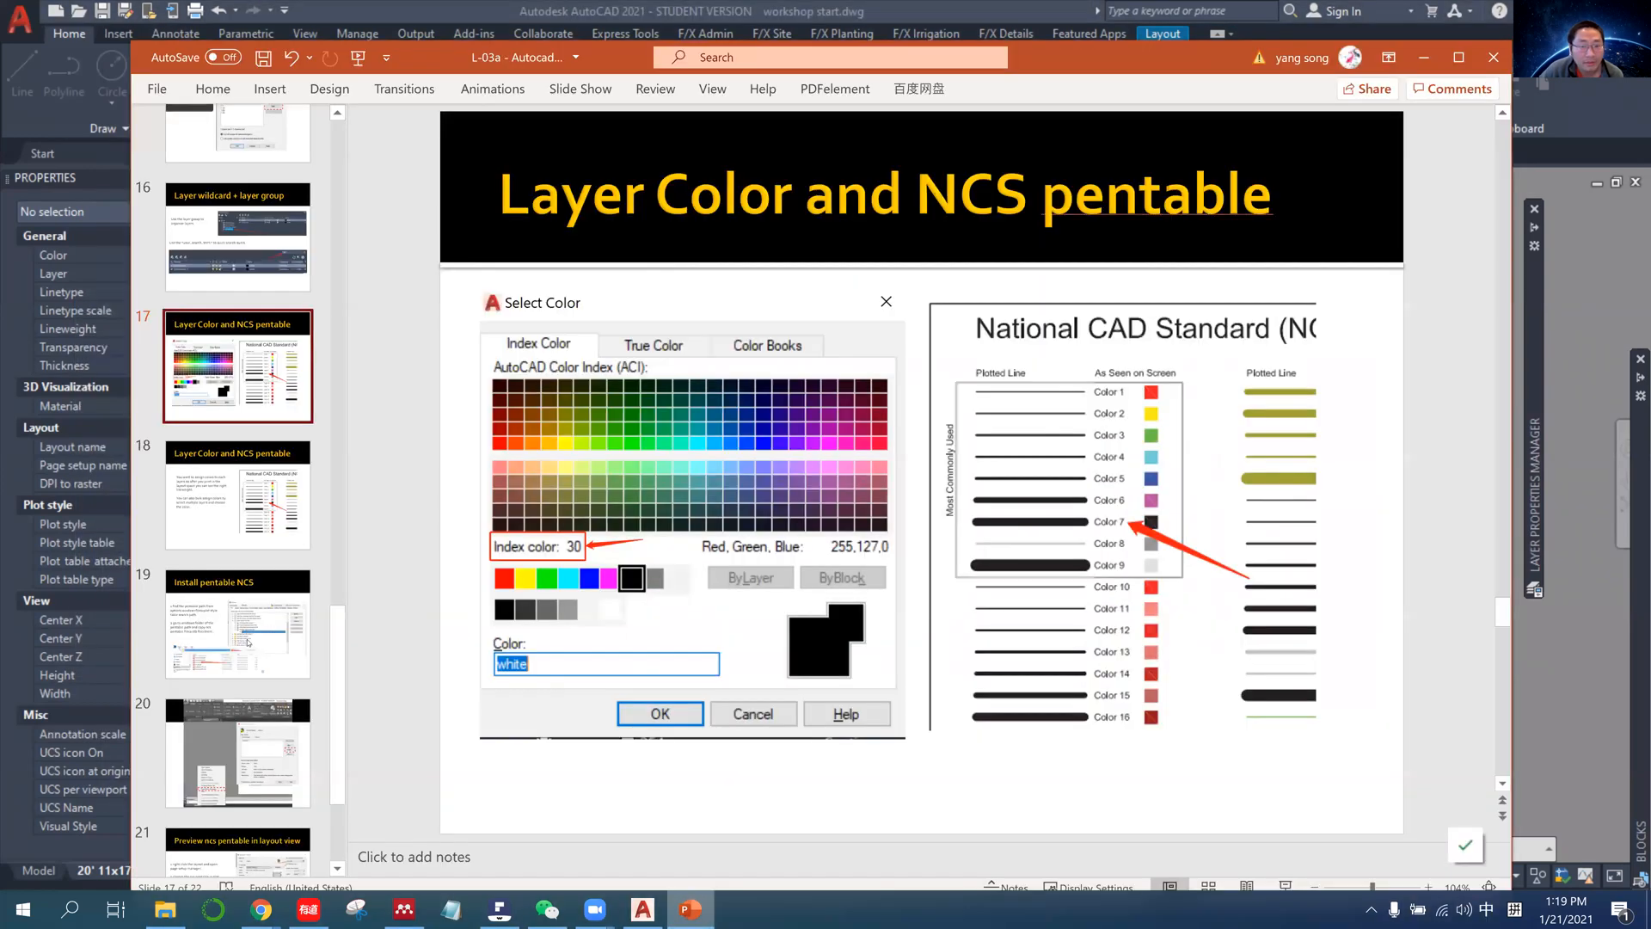
{"action": "key", "text": "Down"}
{"action": "key", "text": "Down"}
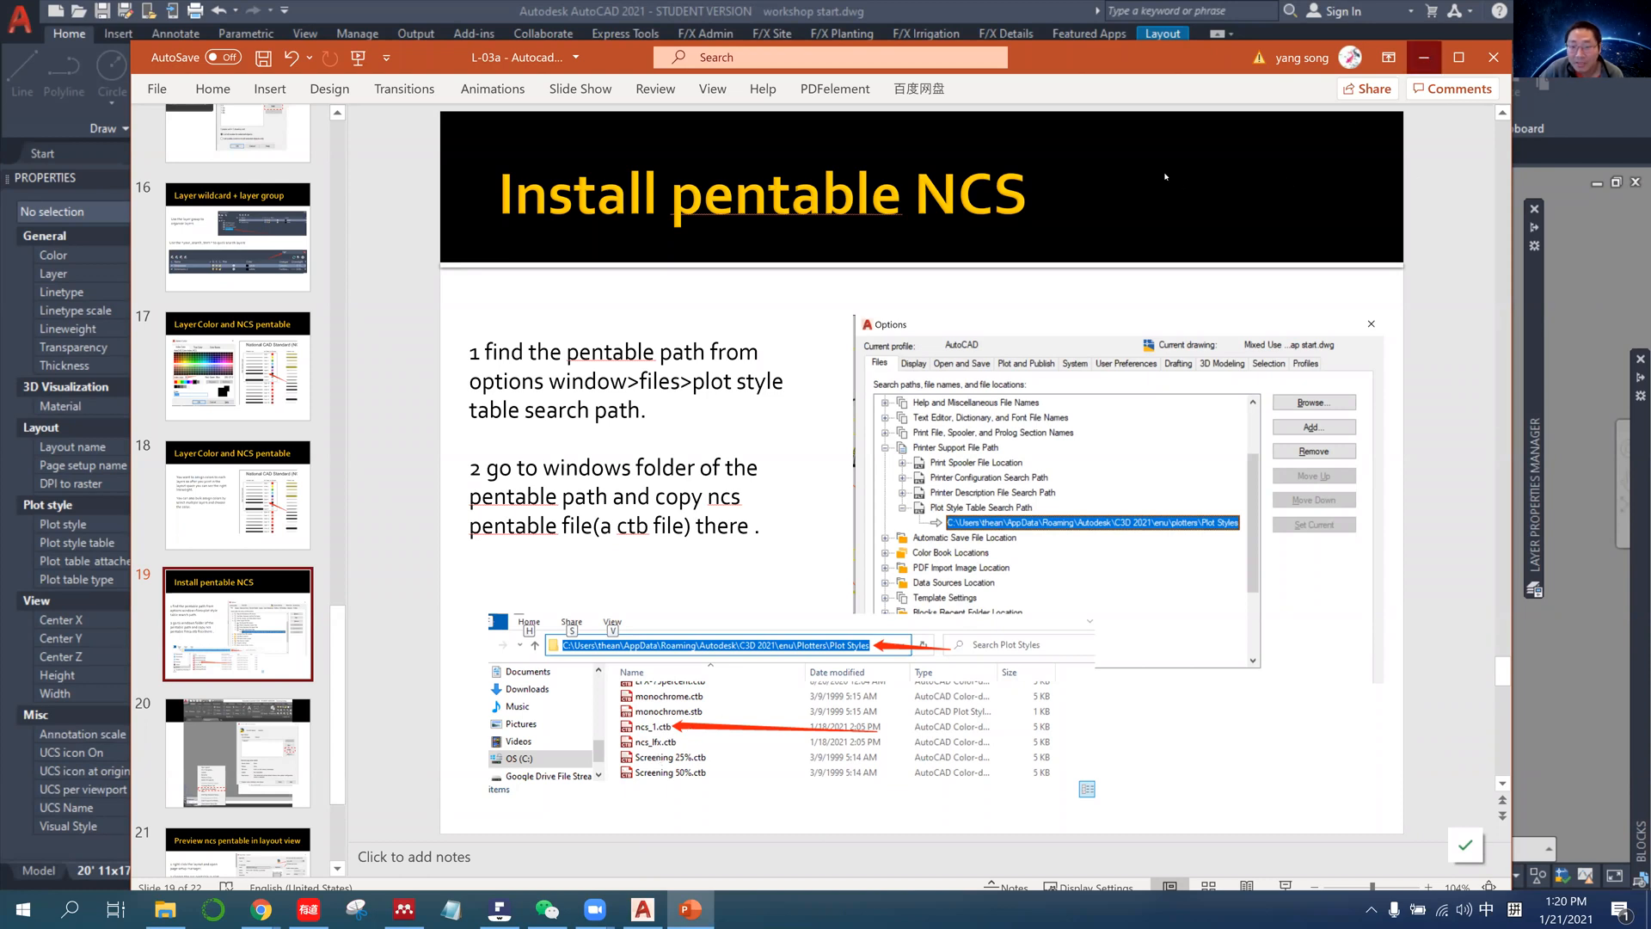
{"action": "left_click", "coordinate": [1424, 57]}
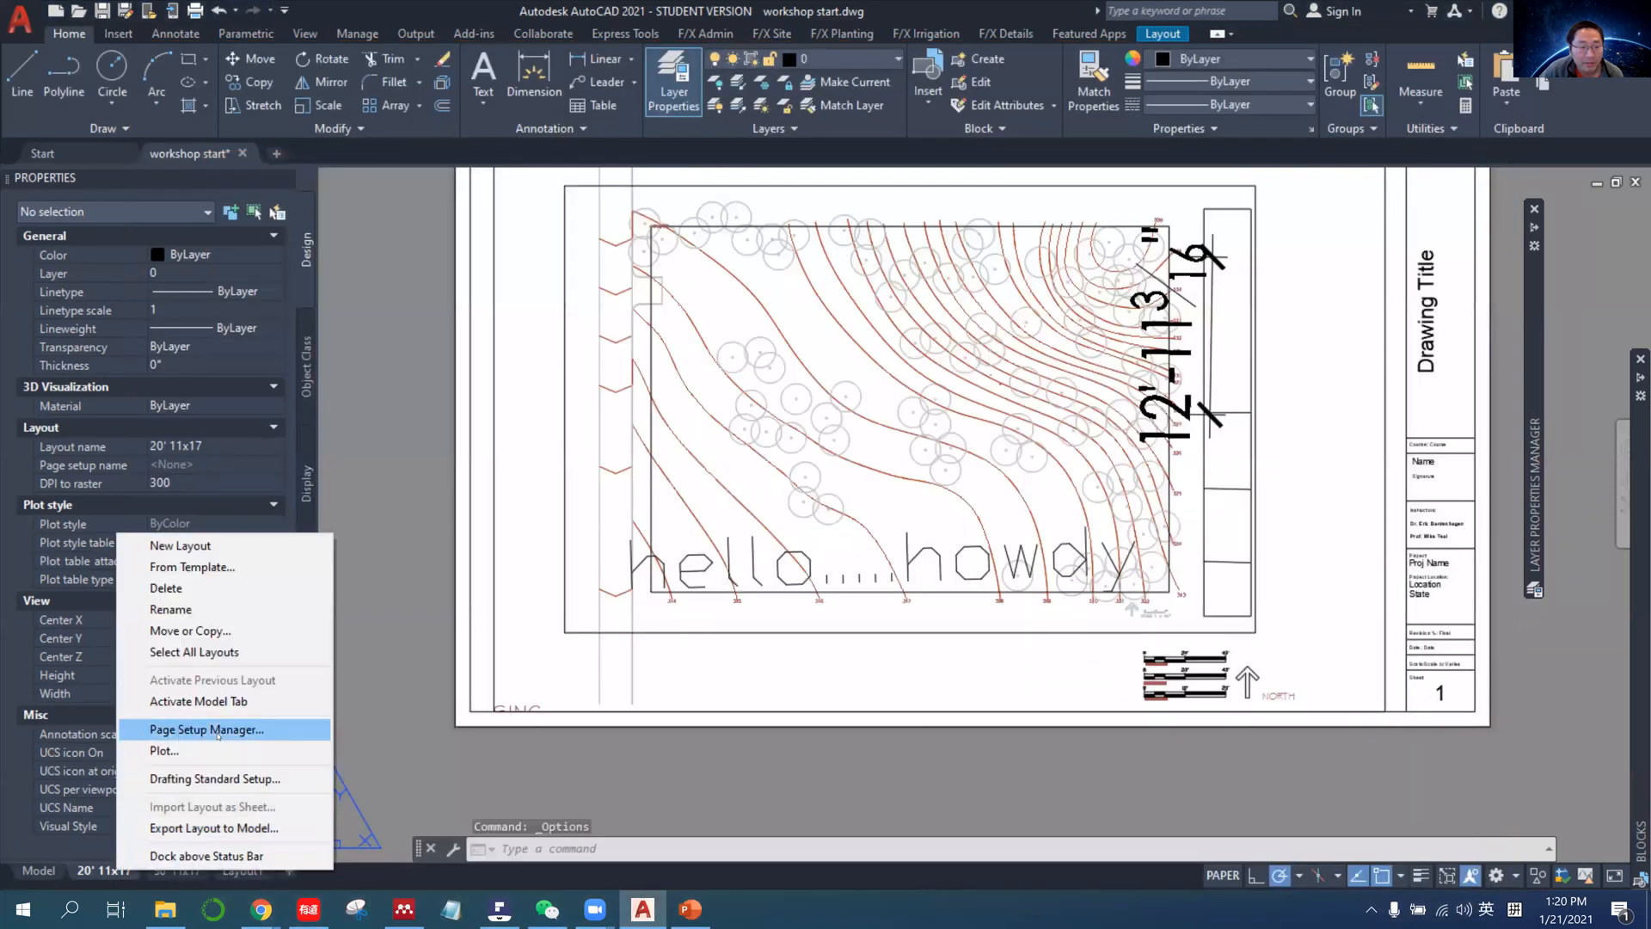
Assign the ncs_1.ctb plot style table to the 20' 11x17 page setup and enable Display plot styles.
{"action": "left_click", "coordinate": [206, 729]}
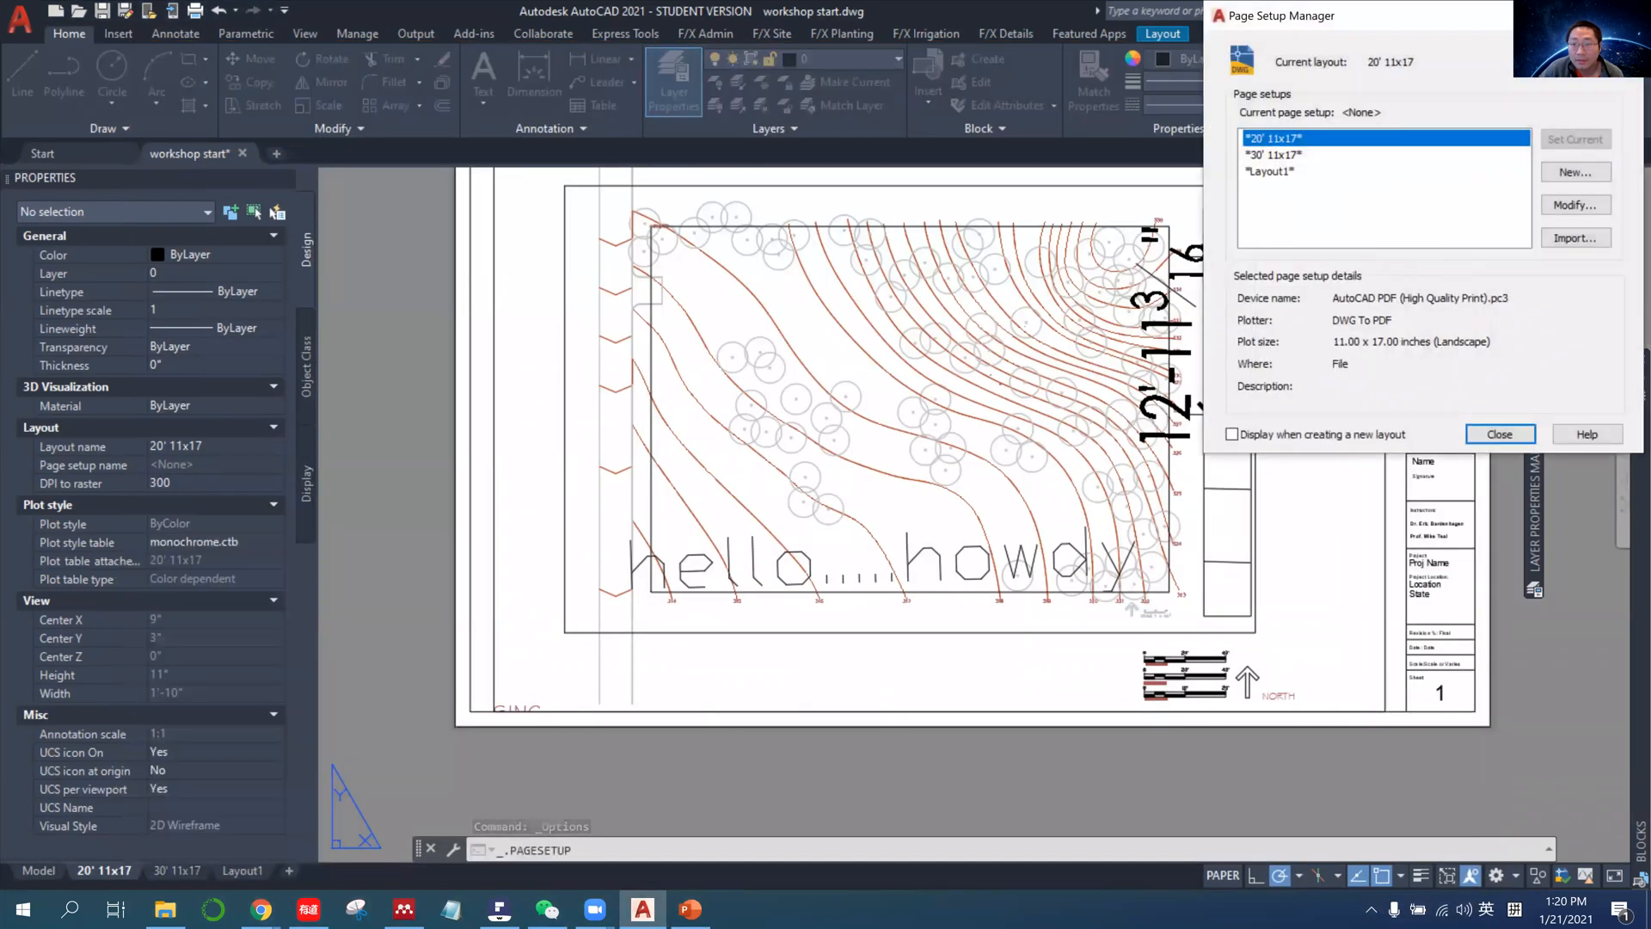
{"action": "left_click", "coordinate": [1575, 205]}
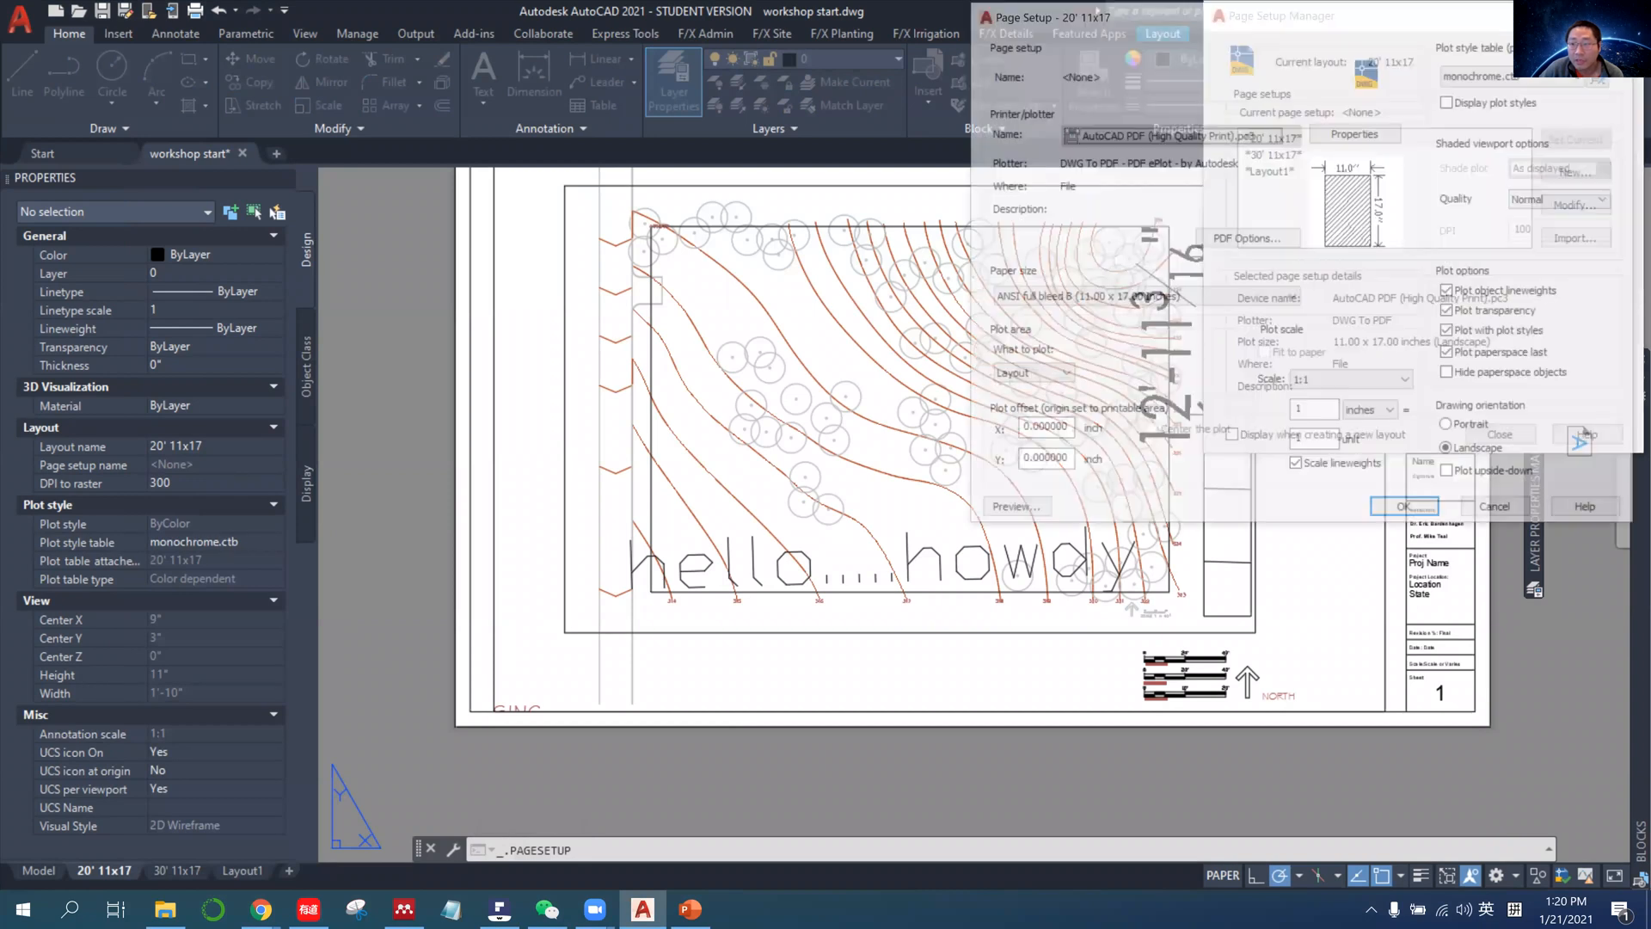
{"action": "left_click", "coordinate": [1500, 76]}
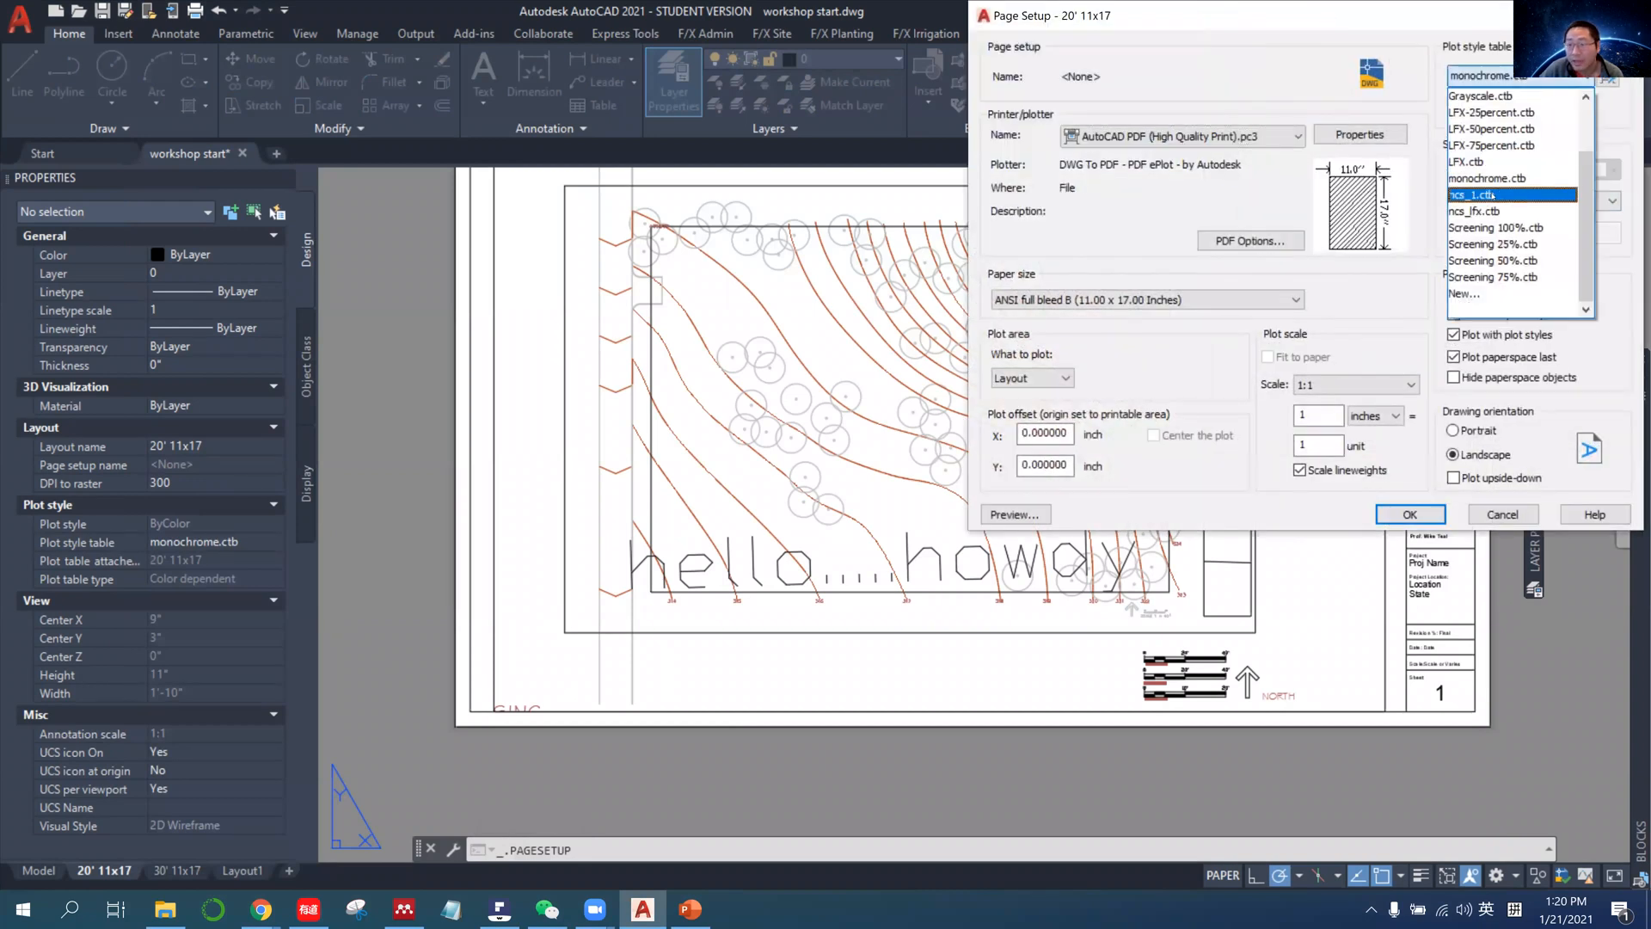
{"action": "left_click", "coordinate": [1501, 194]}
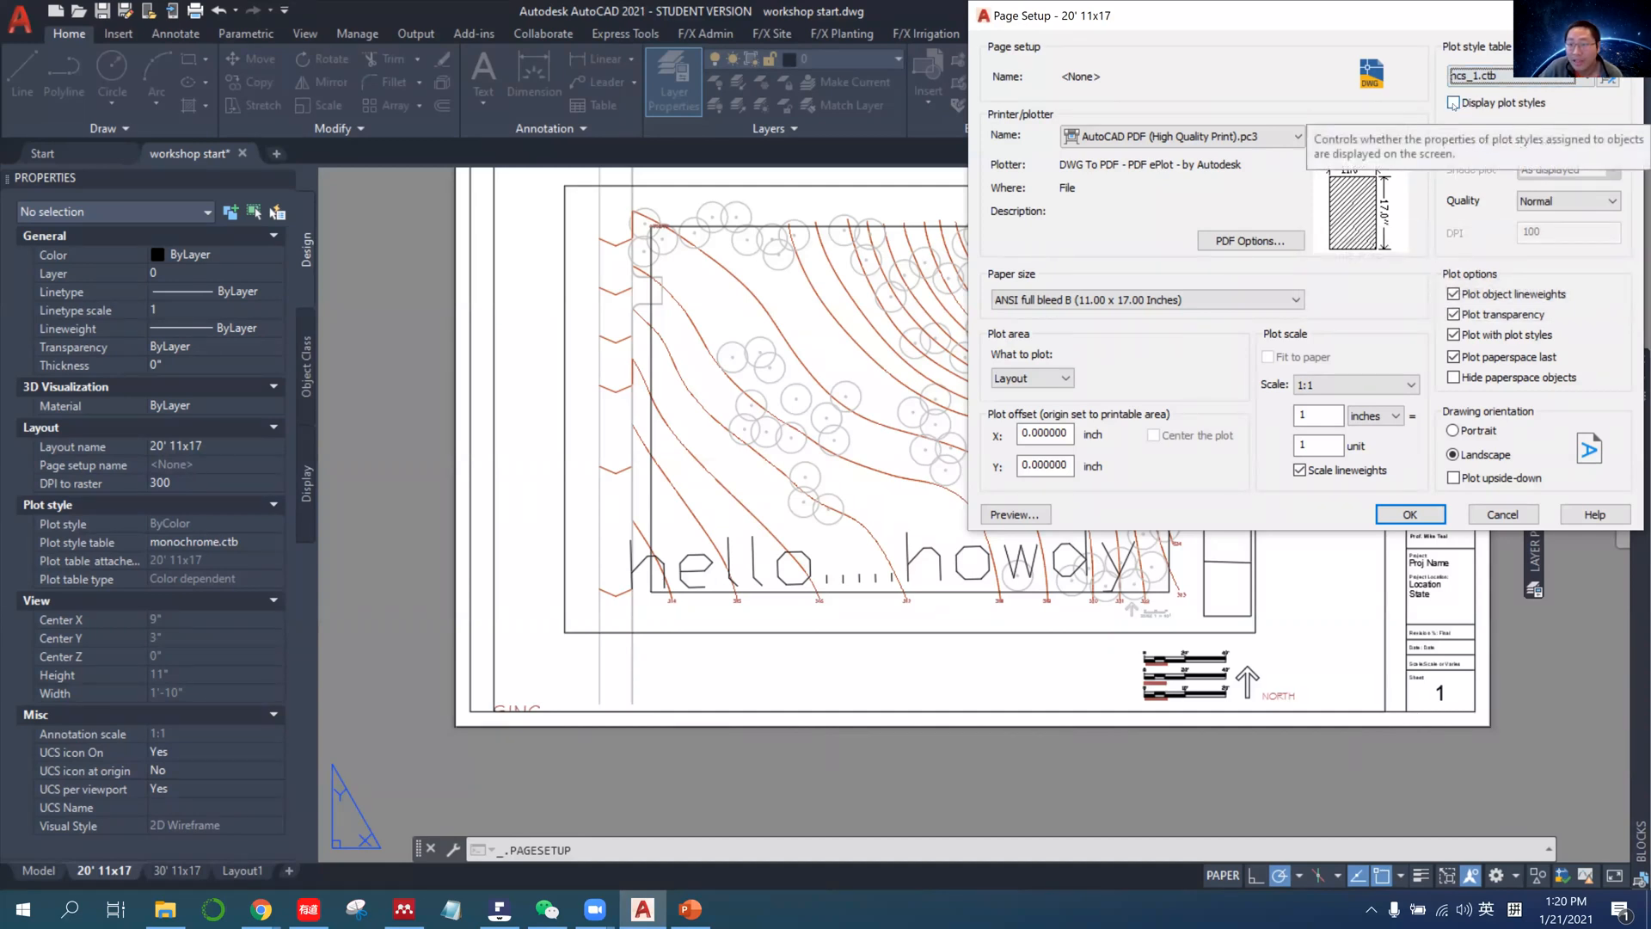
{"action": "left_click", "coordinate": [1452, 103]}
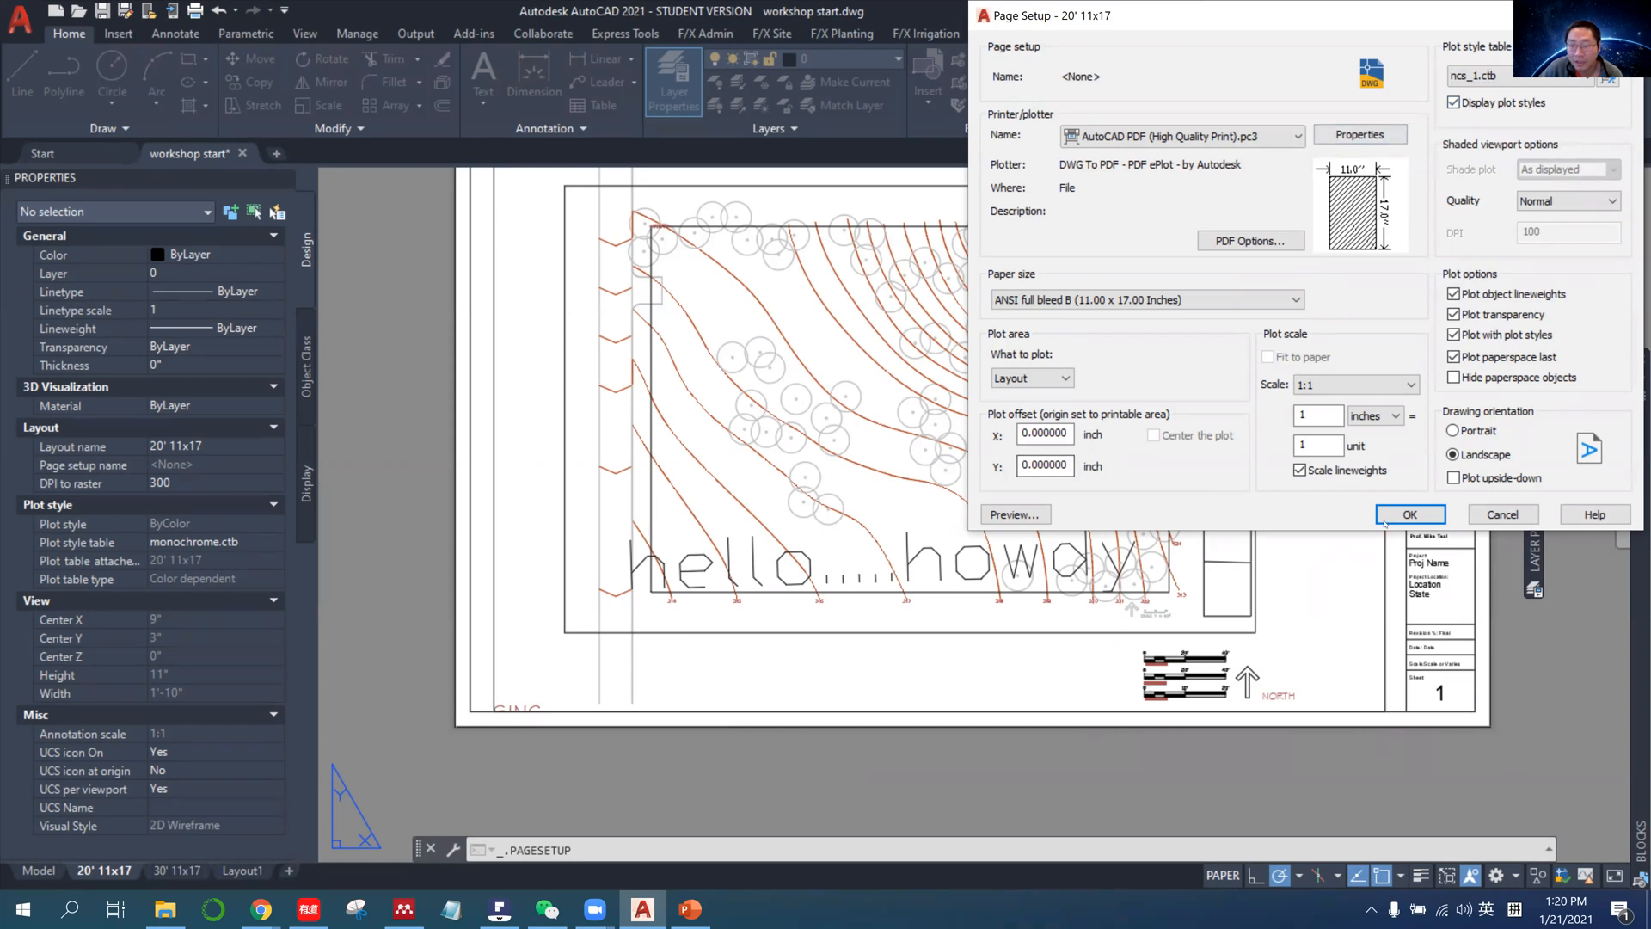
{"action": "left_click", "coordinate": [1410, 515]}
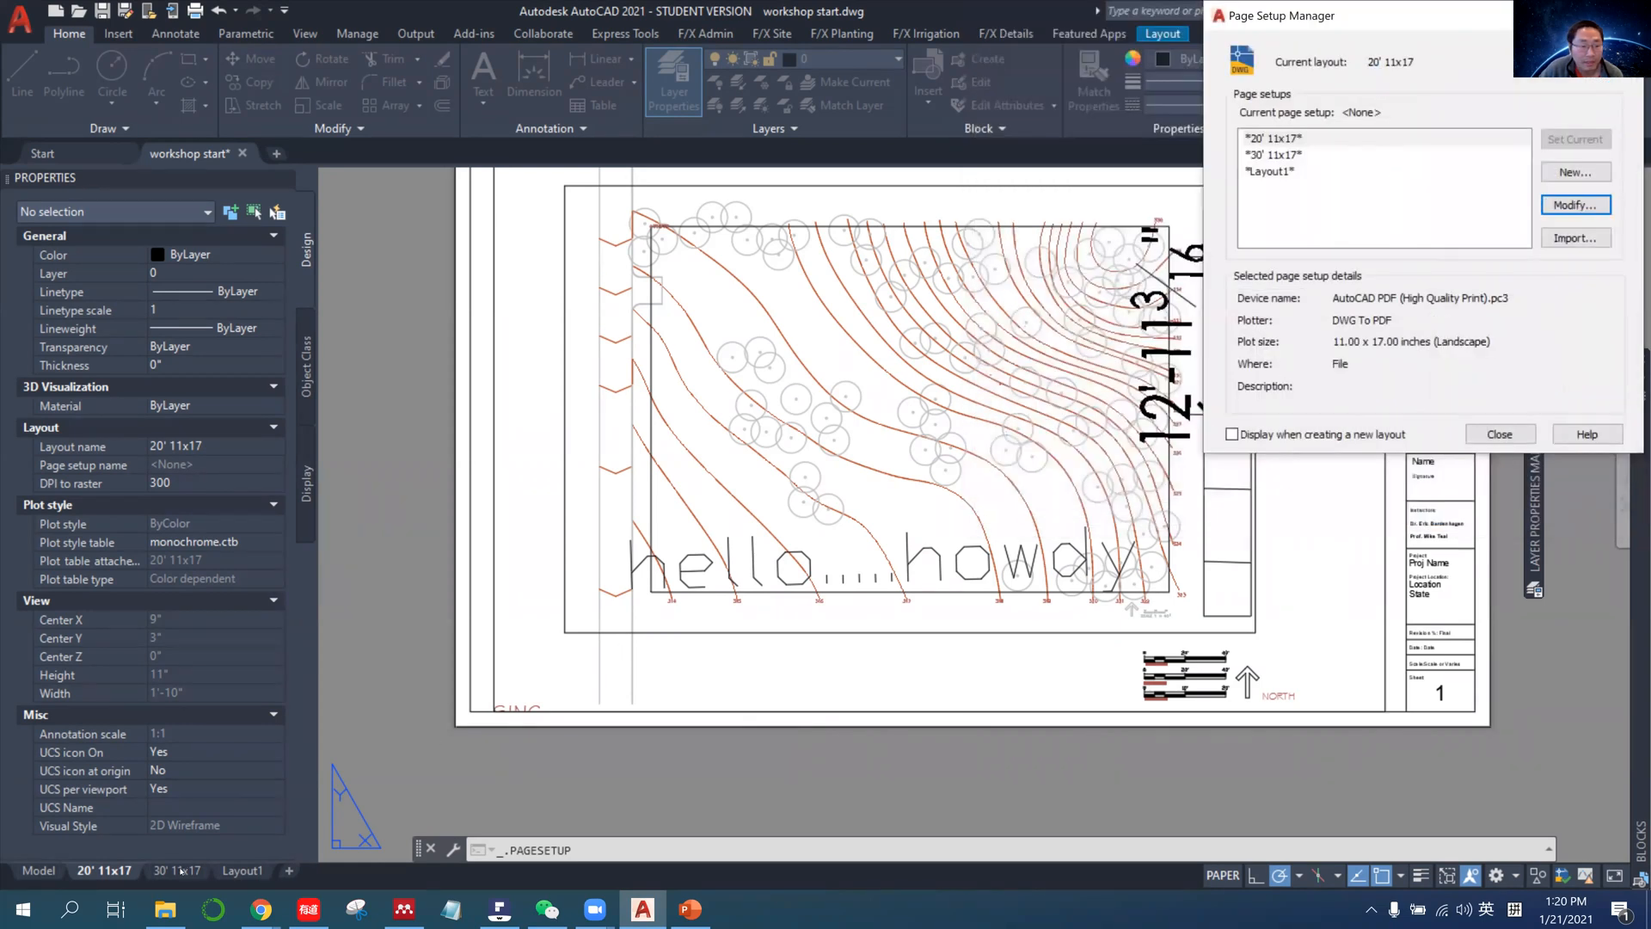
Close the Page Setup Manager and turn on lineweight display in the 20' 11x17 layout.
{"action": "left_click", "coordinate": [1499, 434]}
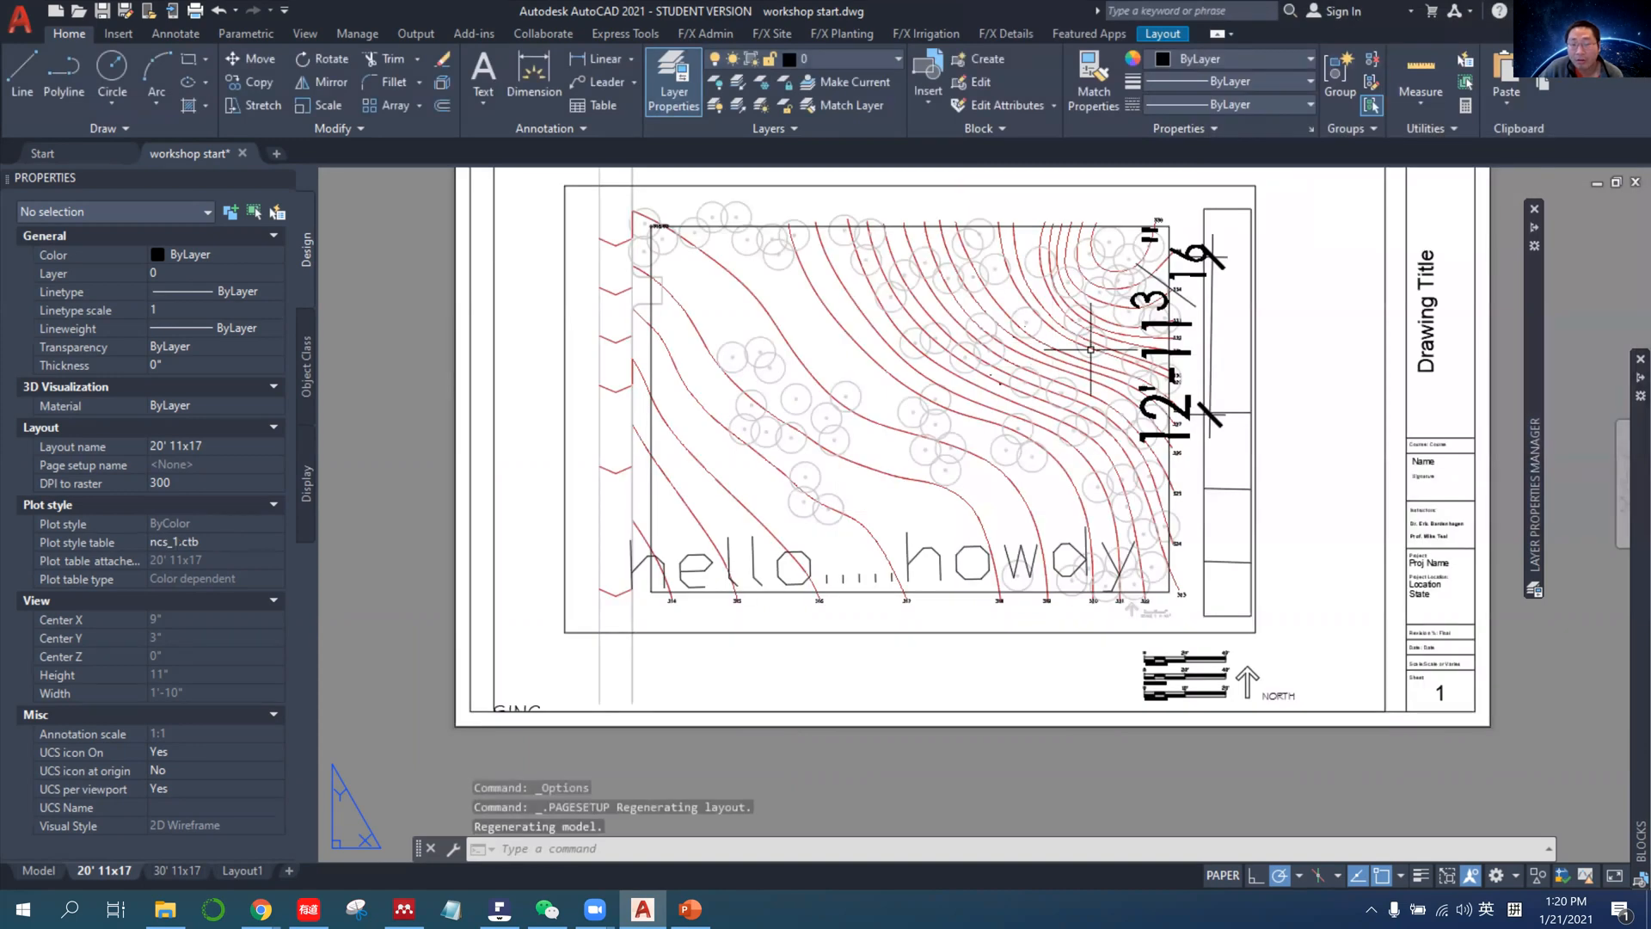
{"action": "middle_click_drag", "start_coordinate": [432, 502], "coordinate": [477, 566]}
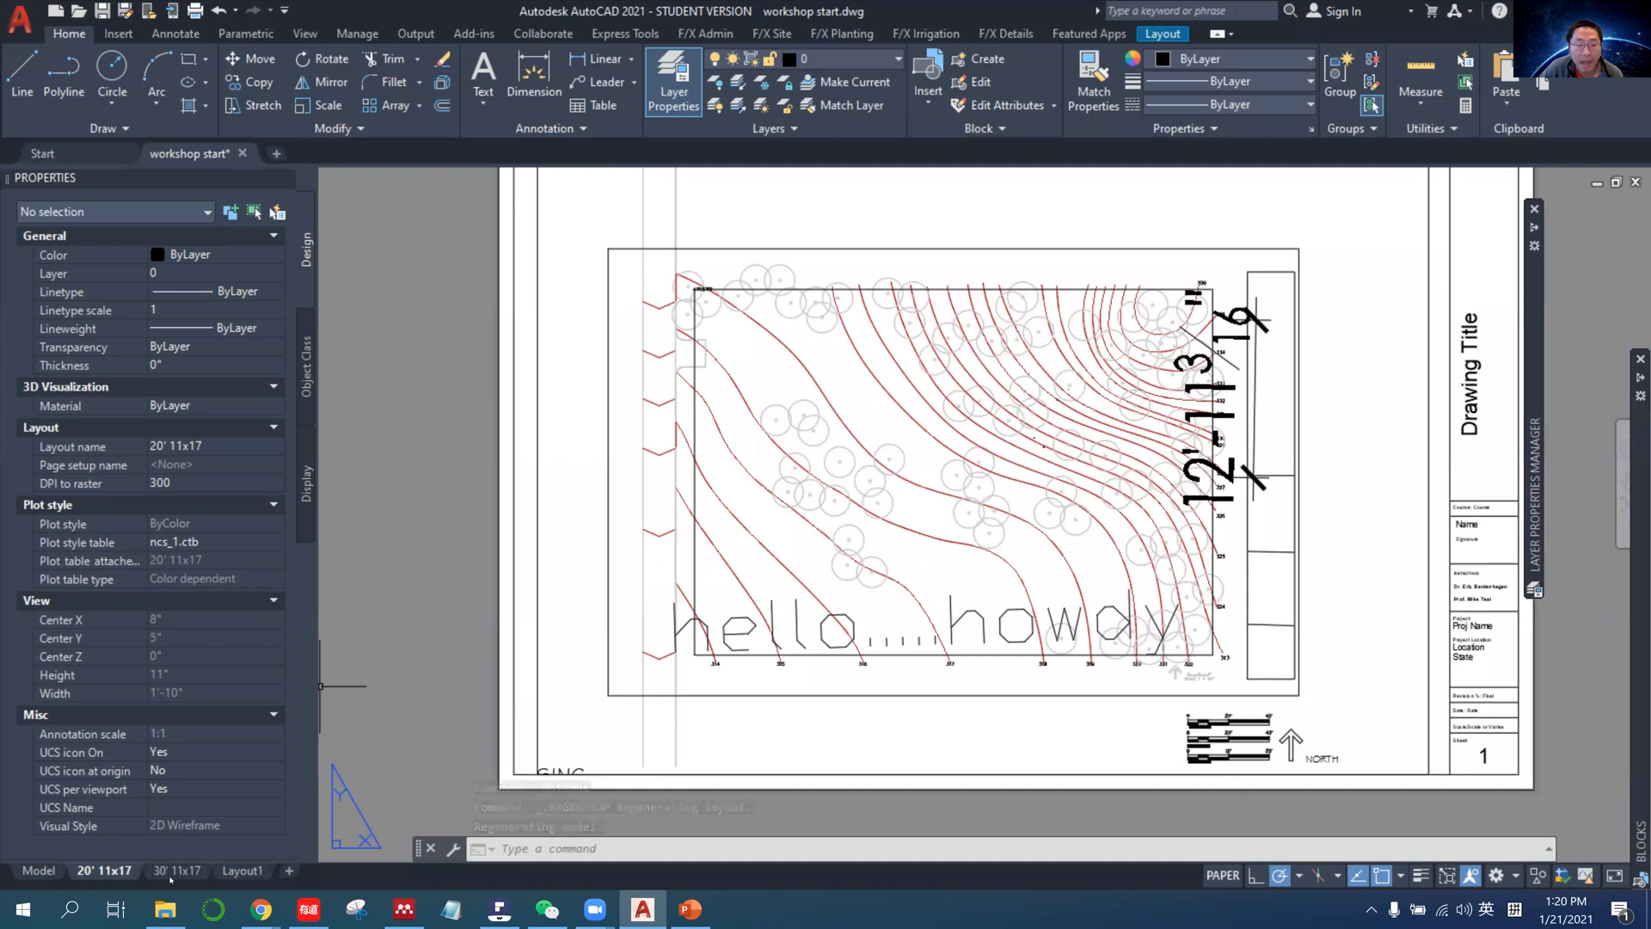
{"action": "mouse_move", "coordinate": [170, 877]}
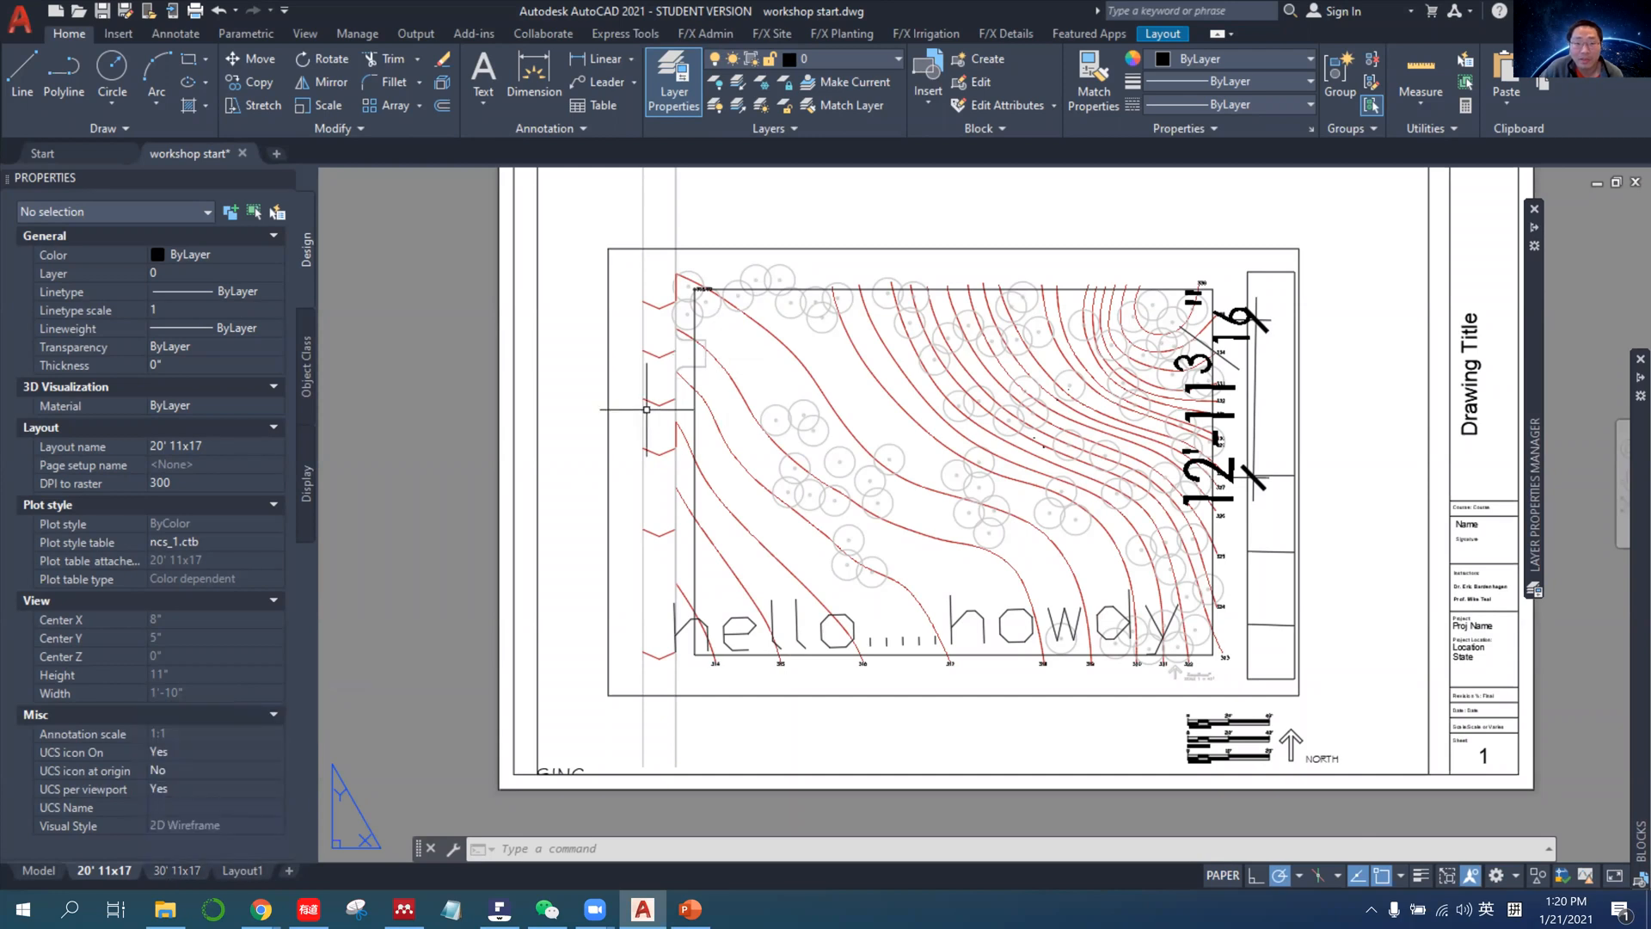
{"action": "left_click", "coordinate": [1421, 875]}
{"action": "left_click", "coordinate": [1421, 875]}
{"action": "left_click", "coordinate": [1422, 875]}
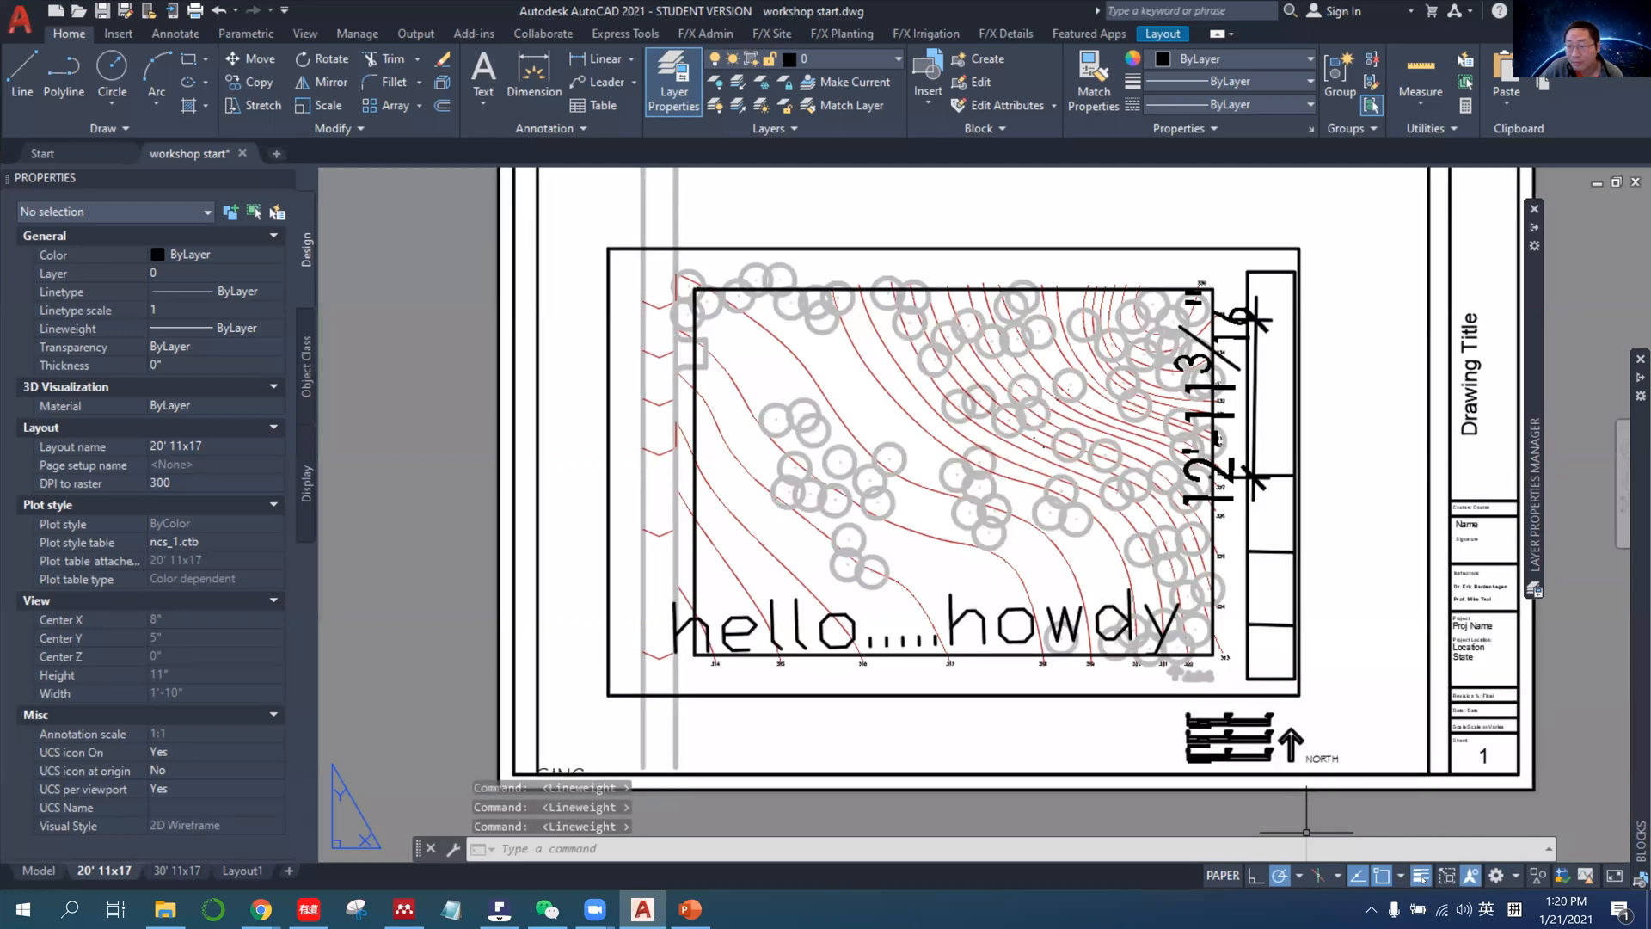
{"action": "middle_click_drag", "start_coordinate": [1243, 812], "coordinate": [1115, 803]}
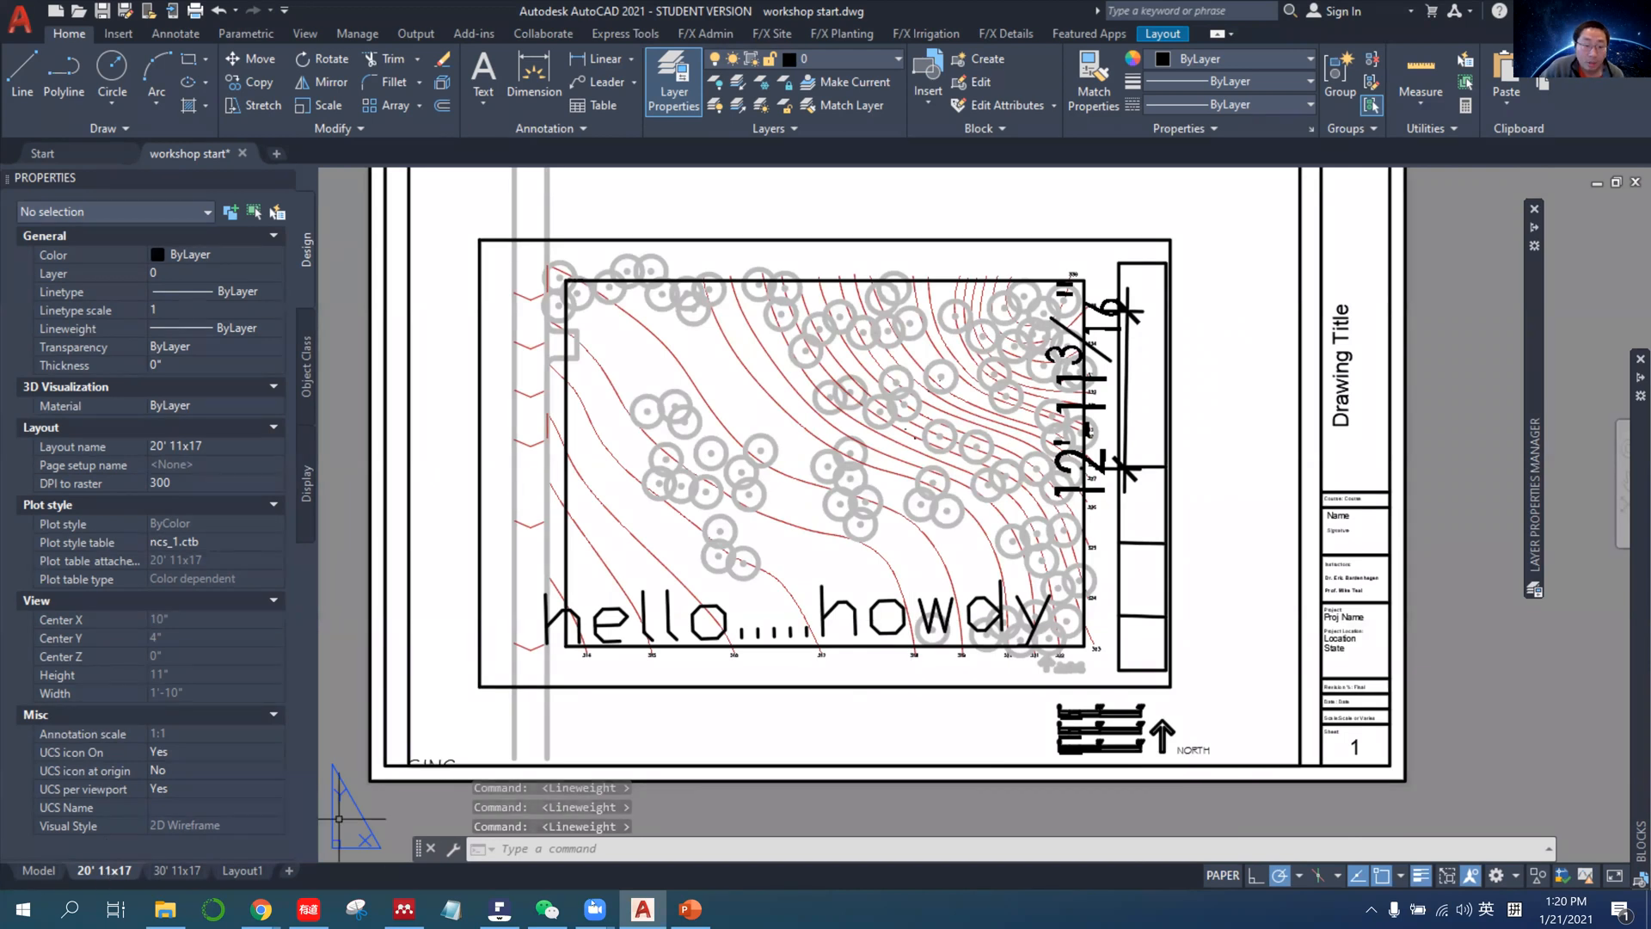
Switch to PDFelement to review the NCS Plotting Guidelines chart and return to AutoCAD.
{"action": "left_click", "coordinate": [500, 910]}
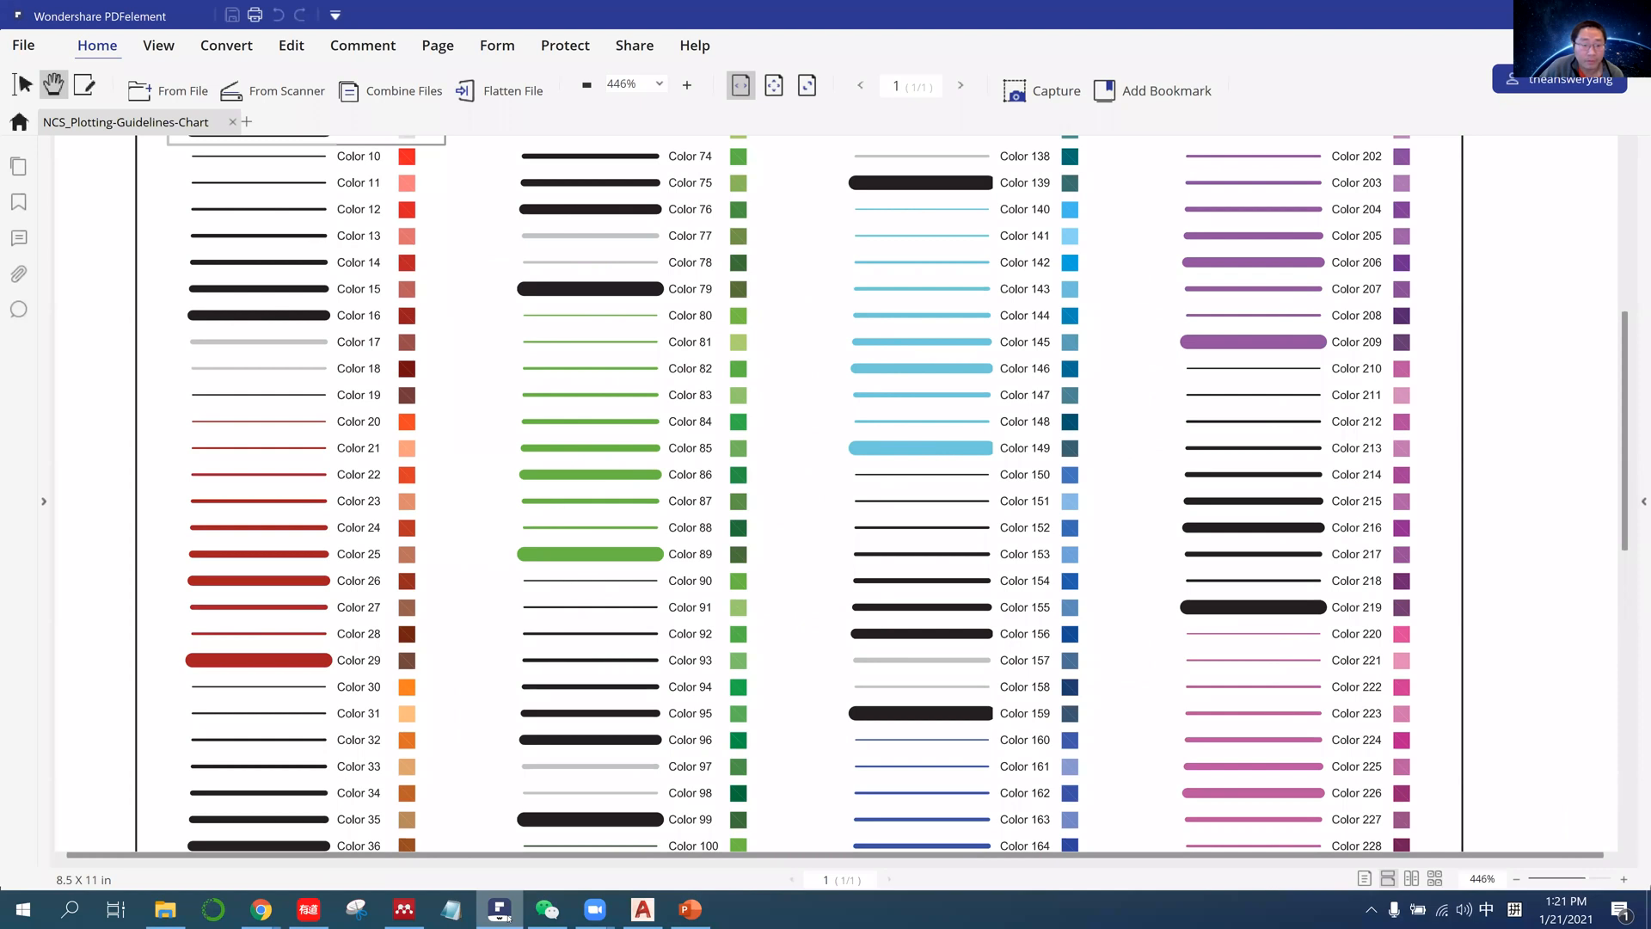
{"action": "left_click", "coordinate": [649, 912]}
{"action": "left_click", "coordinate": [497, 917]}
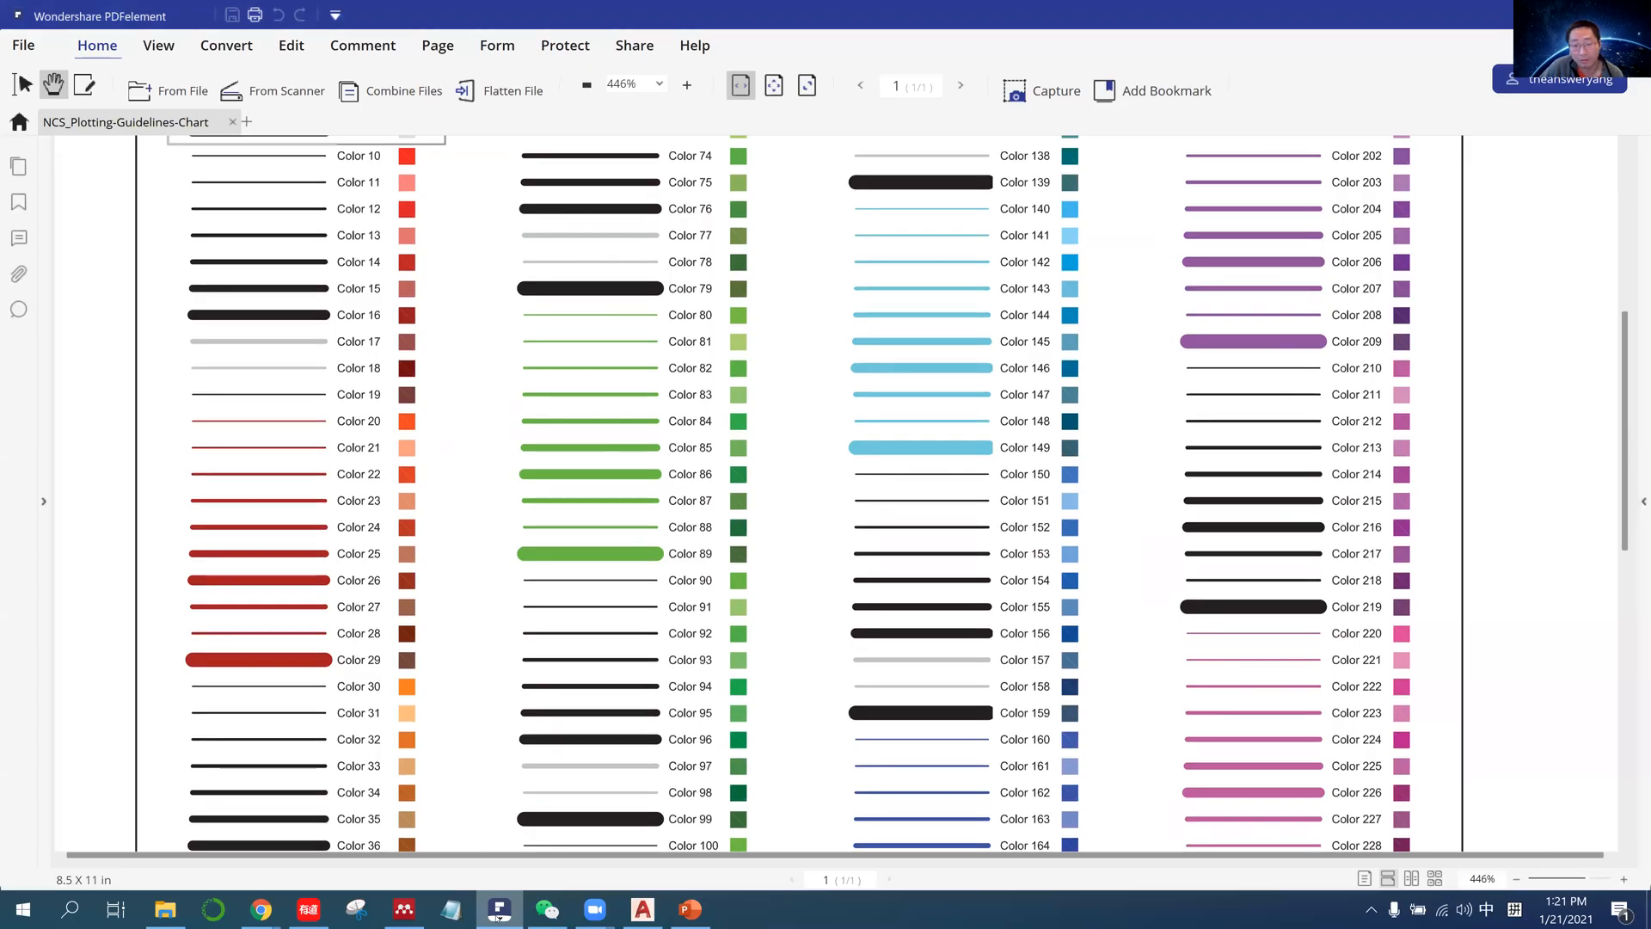
{"action": "key", "text": "alt+Tab"}
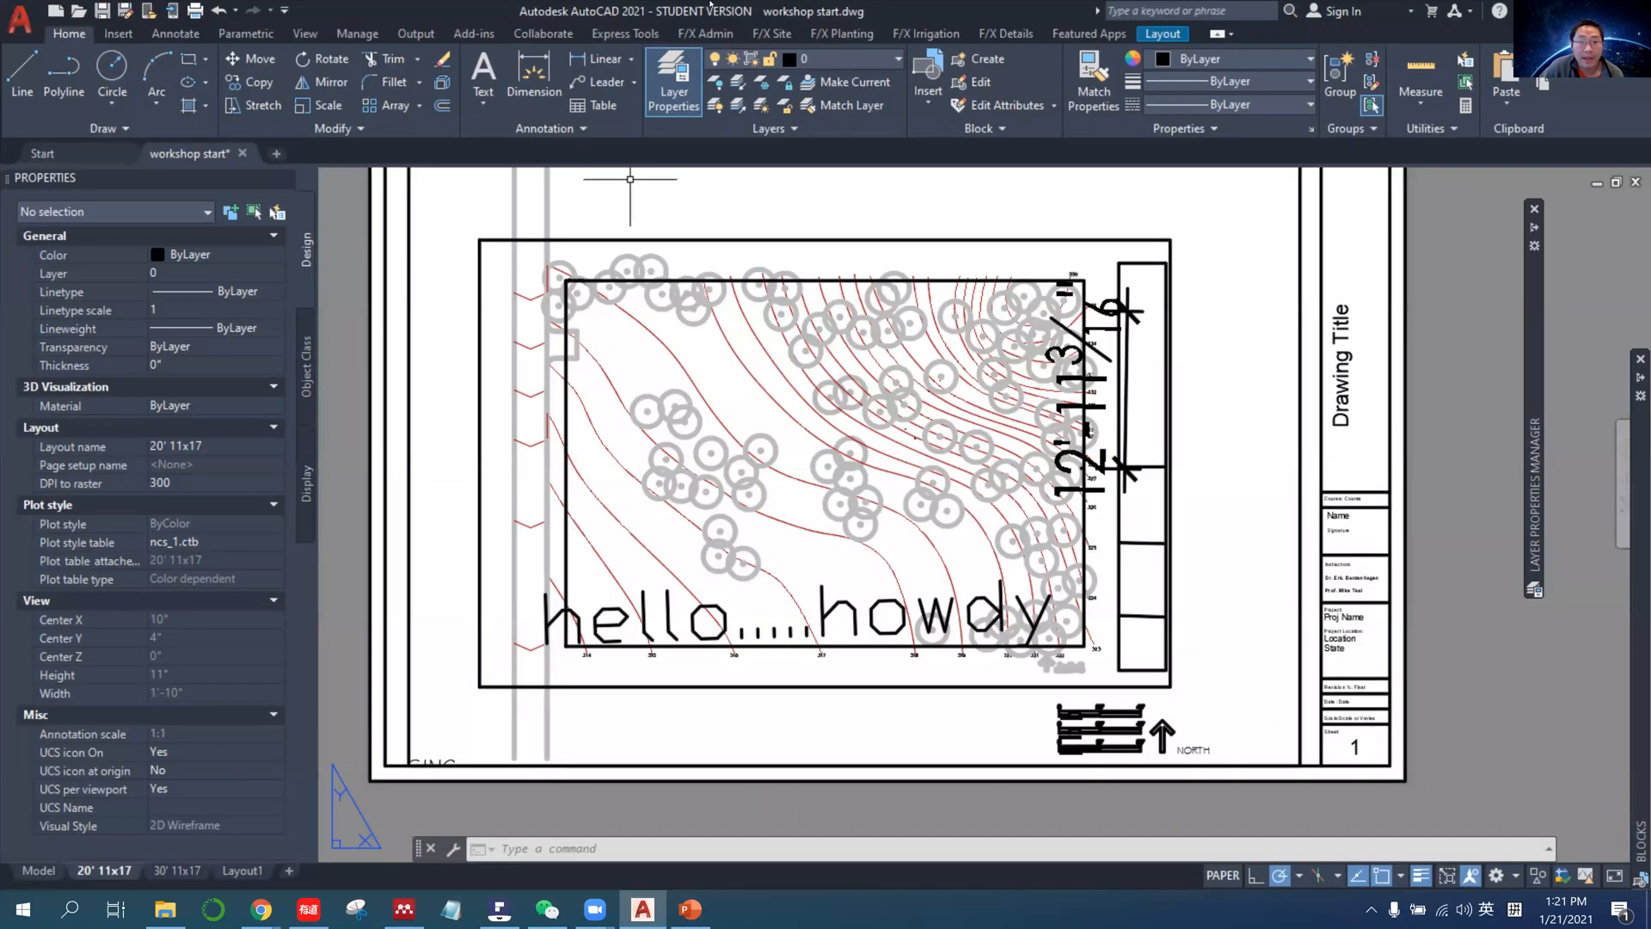
In model space, open the layer manager and select the Legend, Scale and Title Block layers in the basic_graphics group.
{"action": "left_click", "coordinate": [39, 870]}
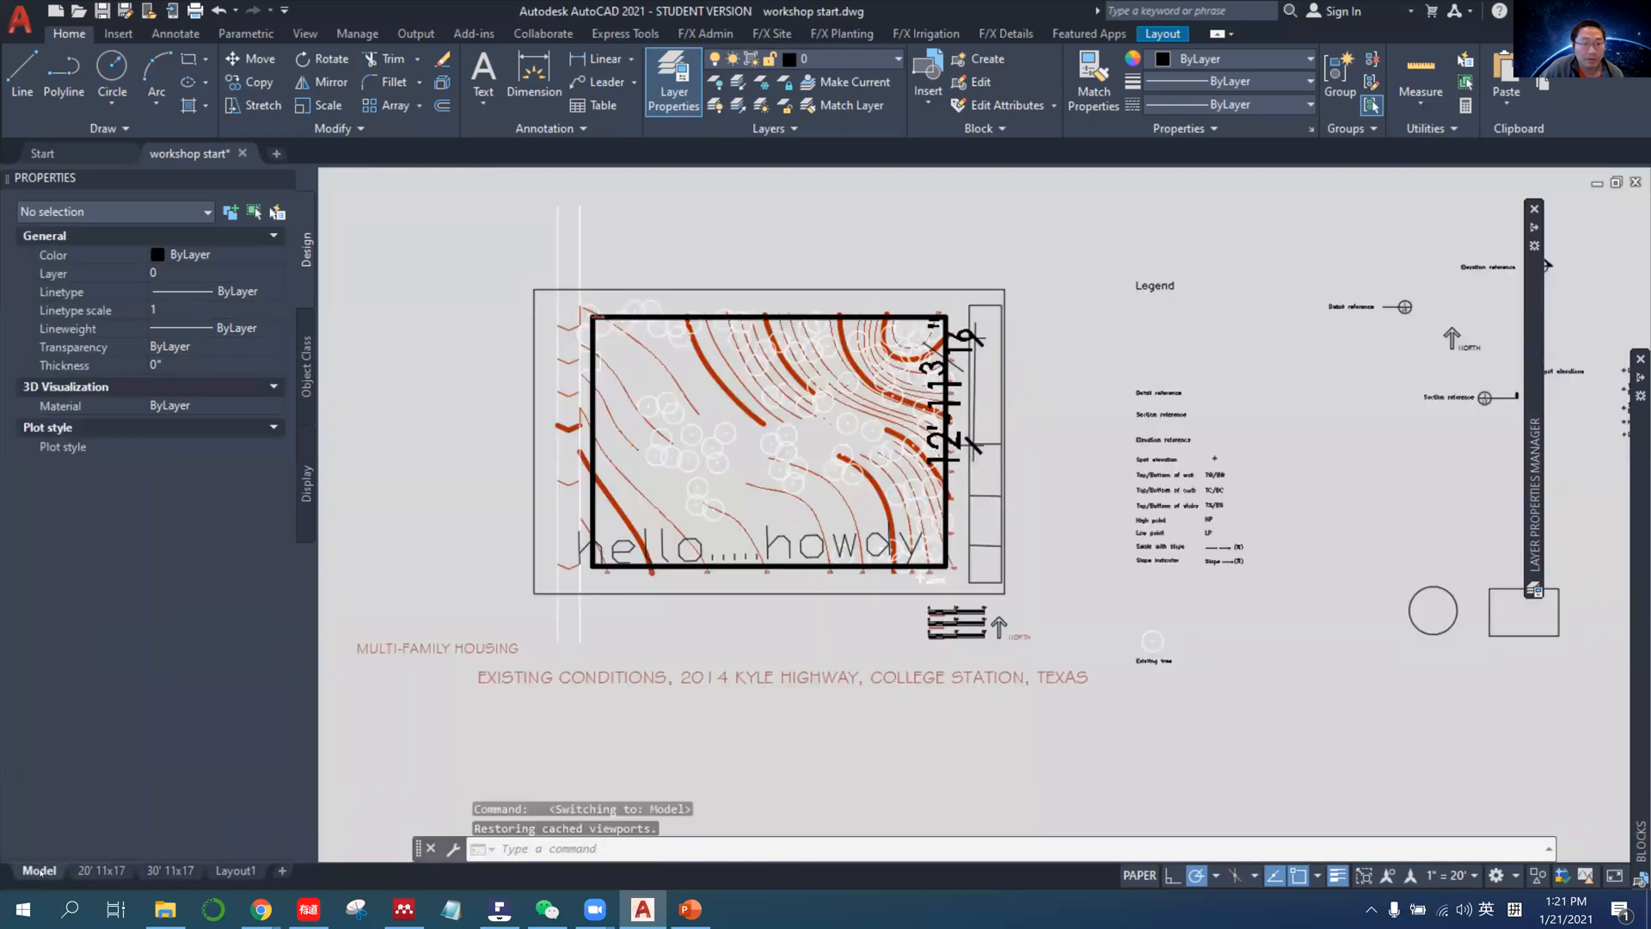
{"action": "left_click", "coordinate": [669, 94]}
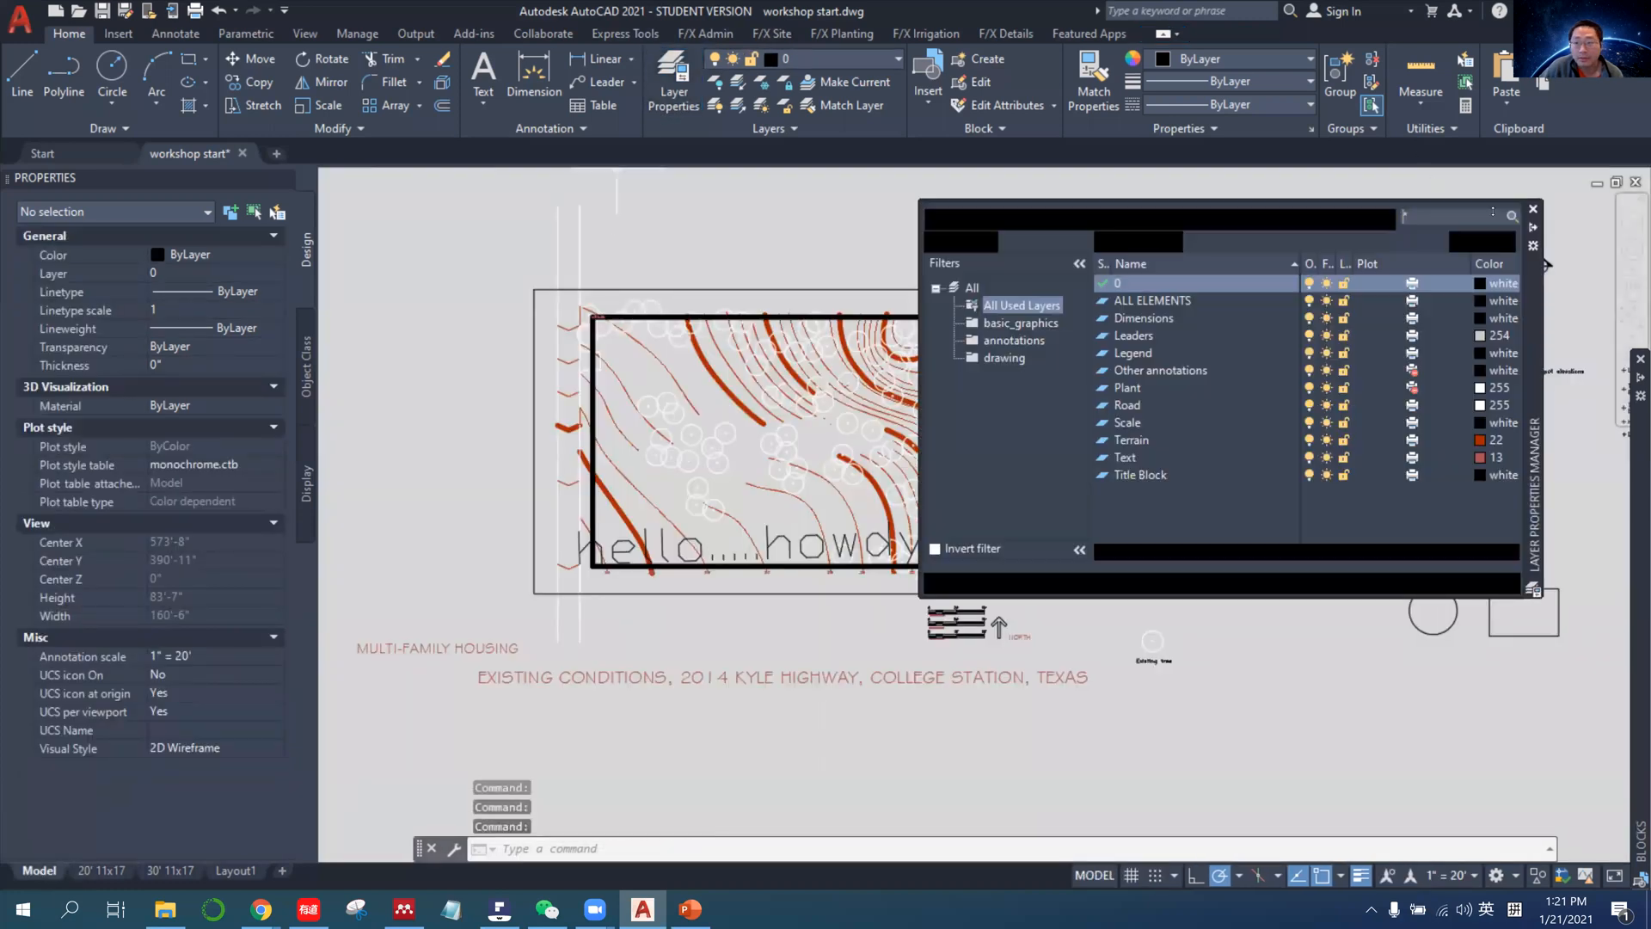
{"action": "left_click", "coordinate": [1035, 324]}
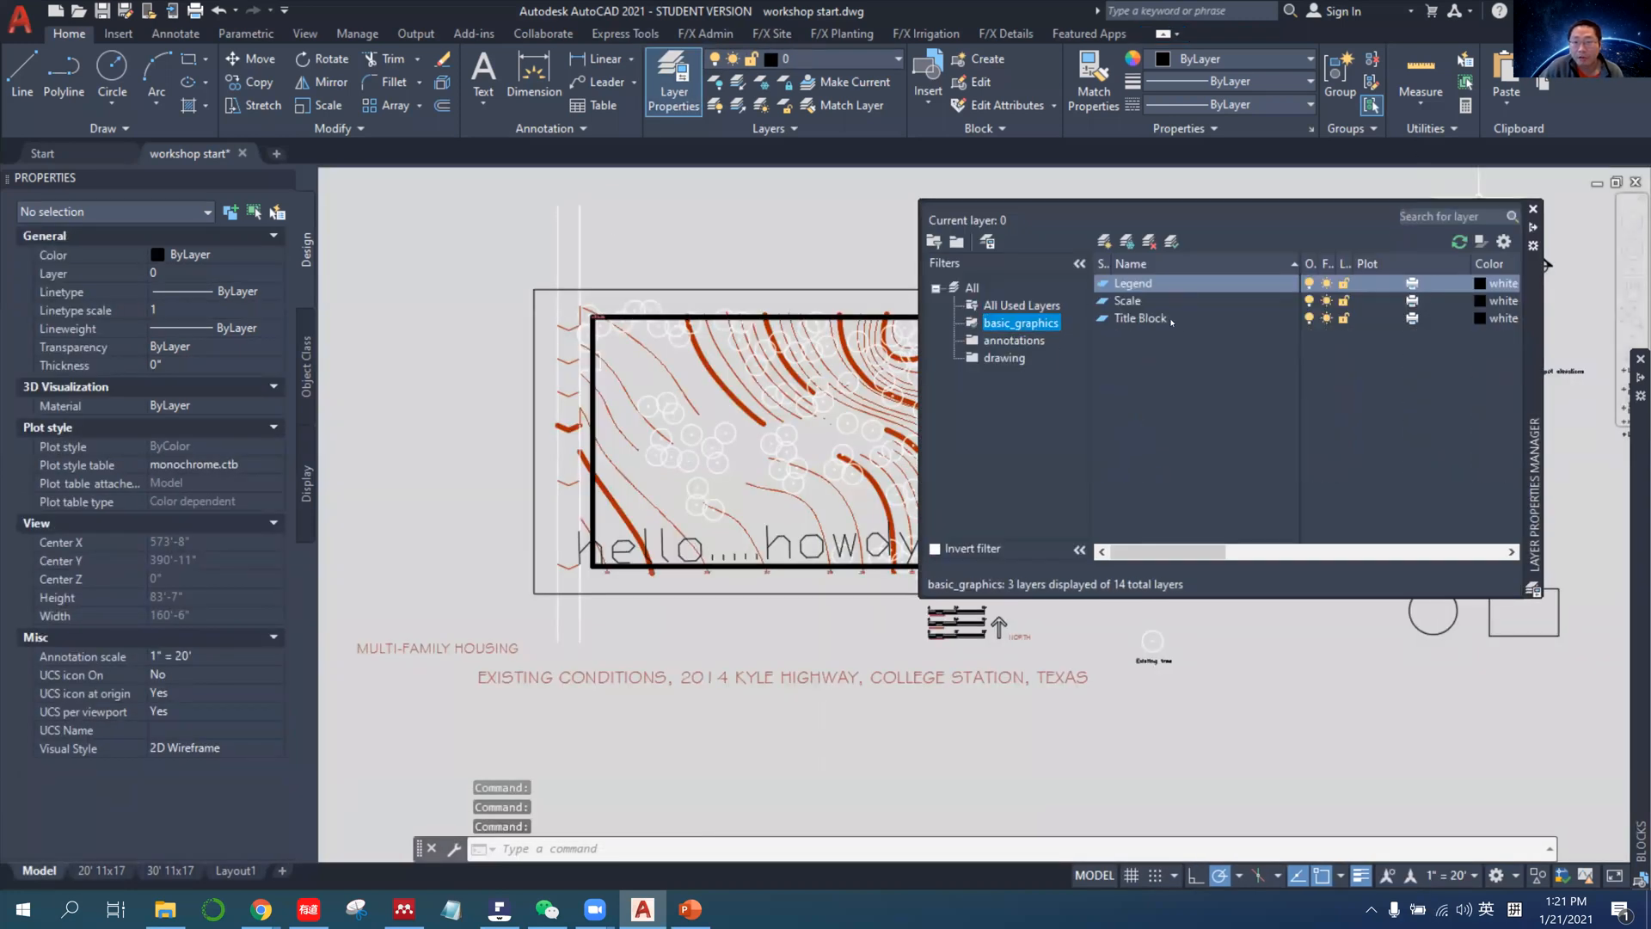
{"action": "left_click", "coordinate": [1171, 322], "text": "shift"}
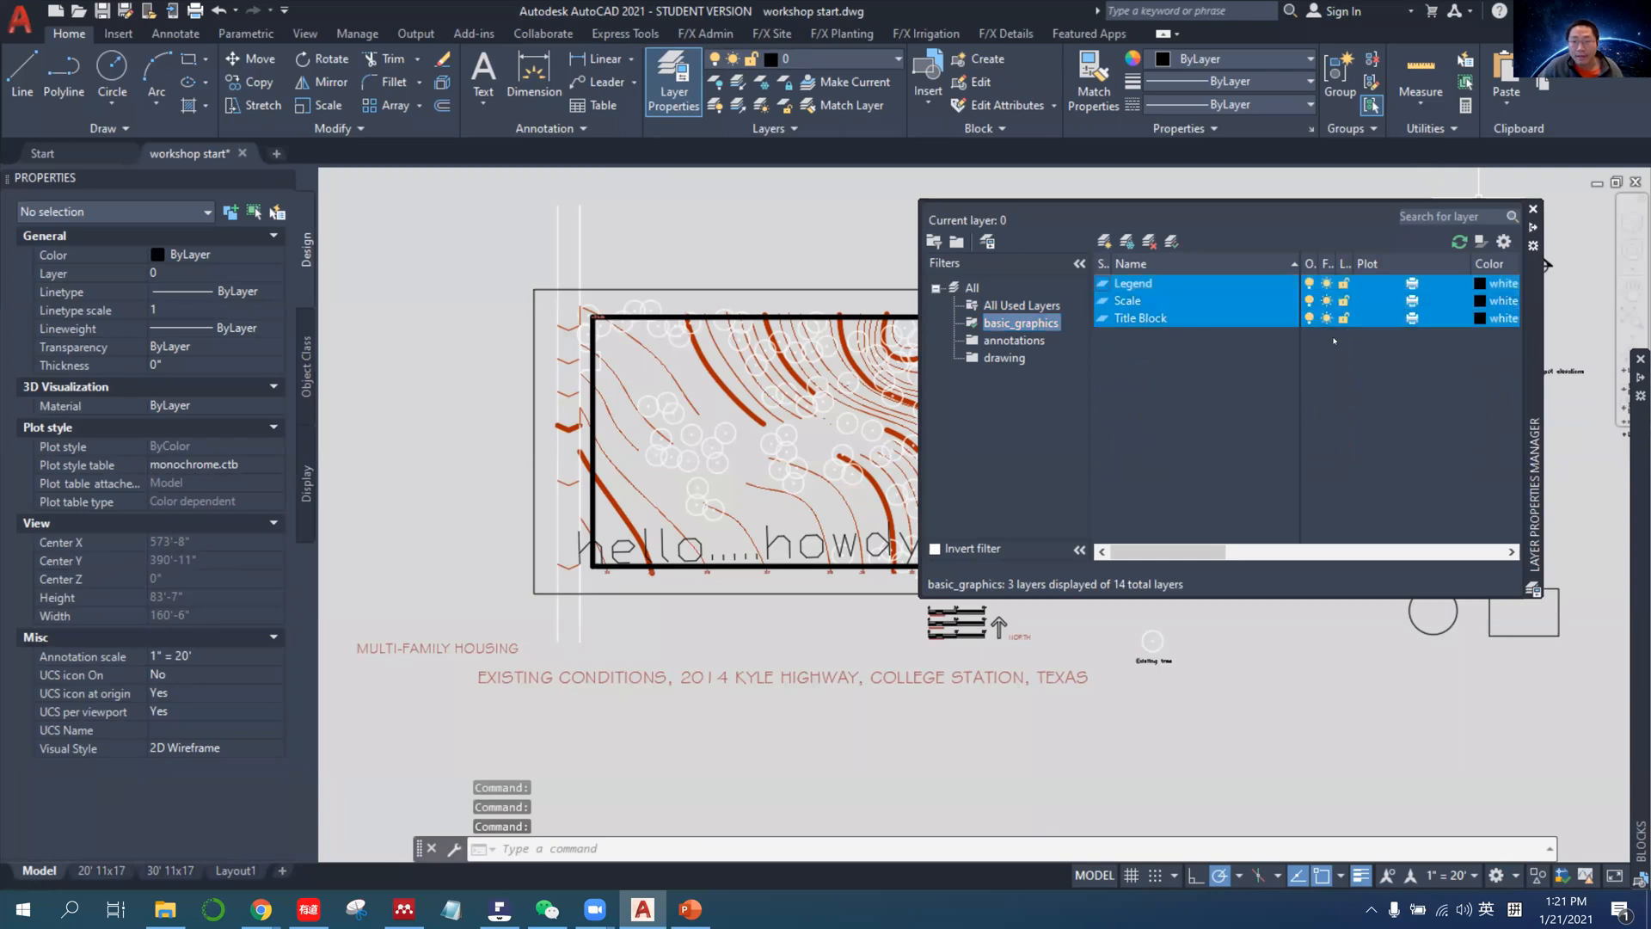
Switch to PDFelement and look up the most commonly used colors and their plotted lines in the NCS chart.
{"action": "left_click", "coordinate": [507, 909]}
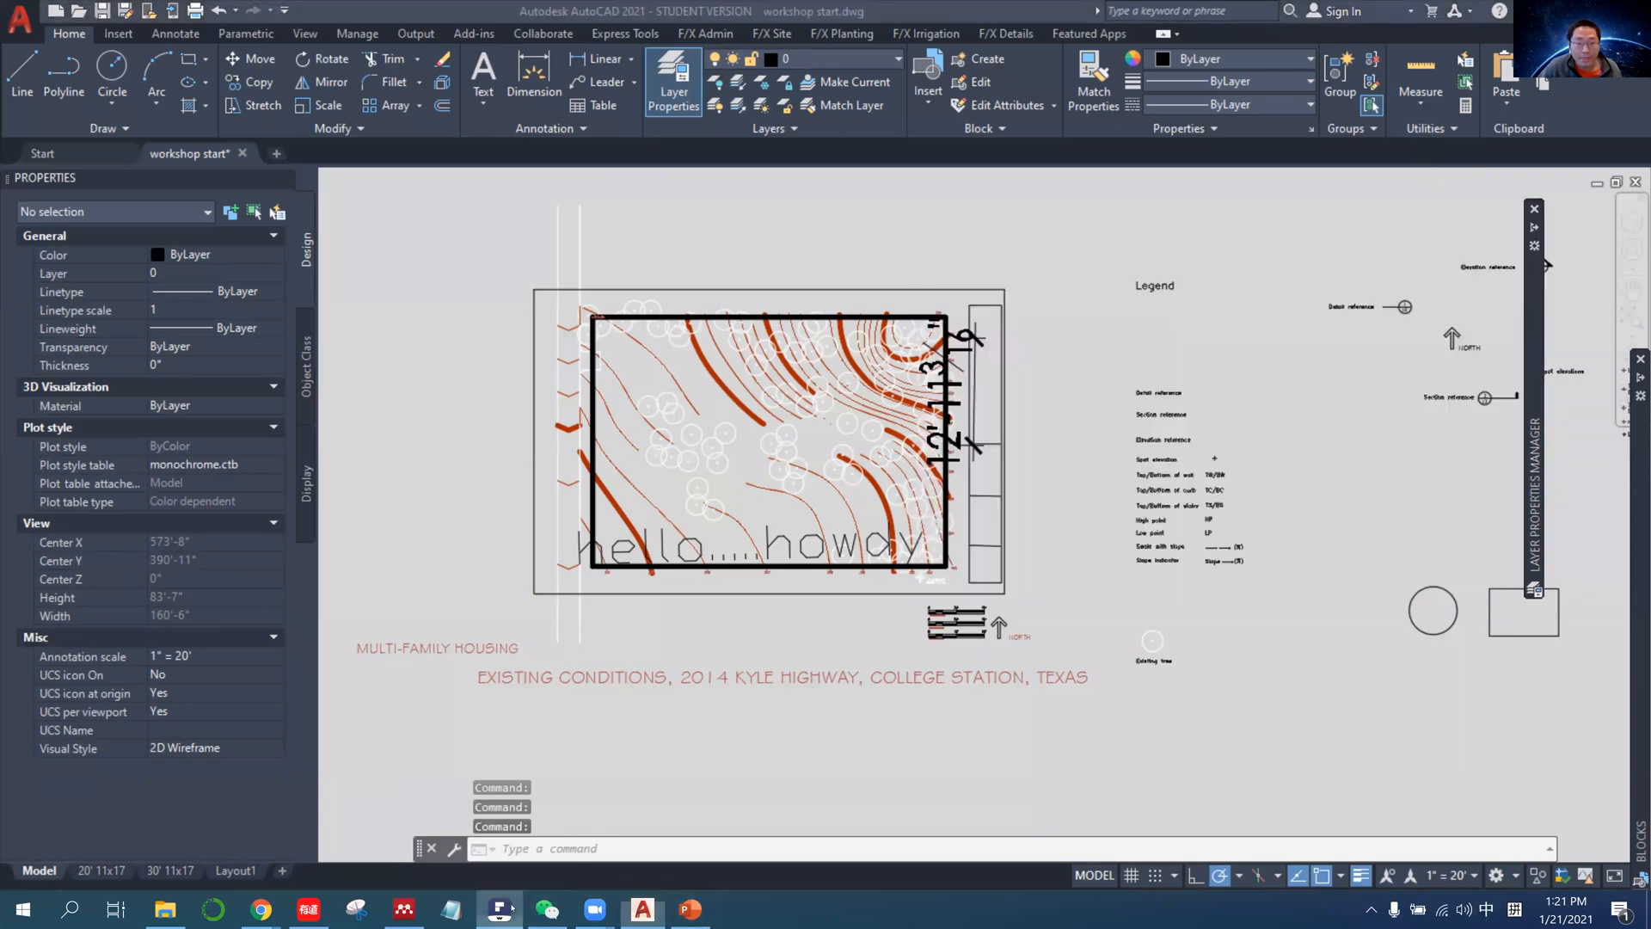
{"action": "scroll", "coordinate": [416, 436], "scroll_direction": "down", "scroll_amount": 1}
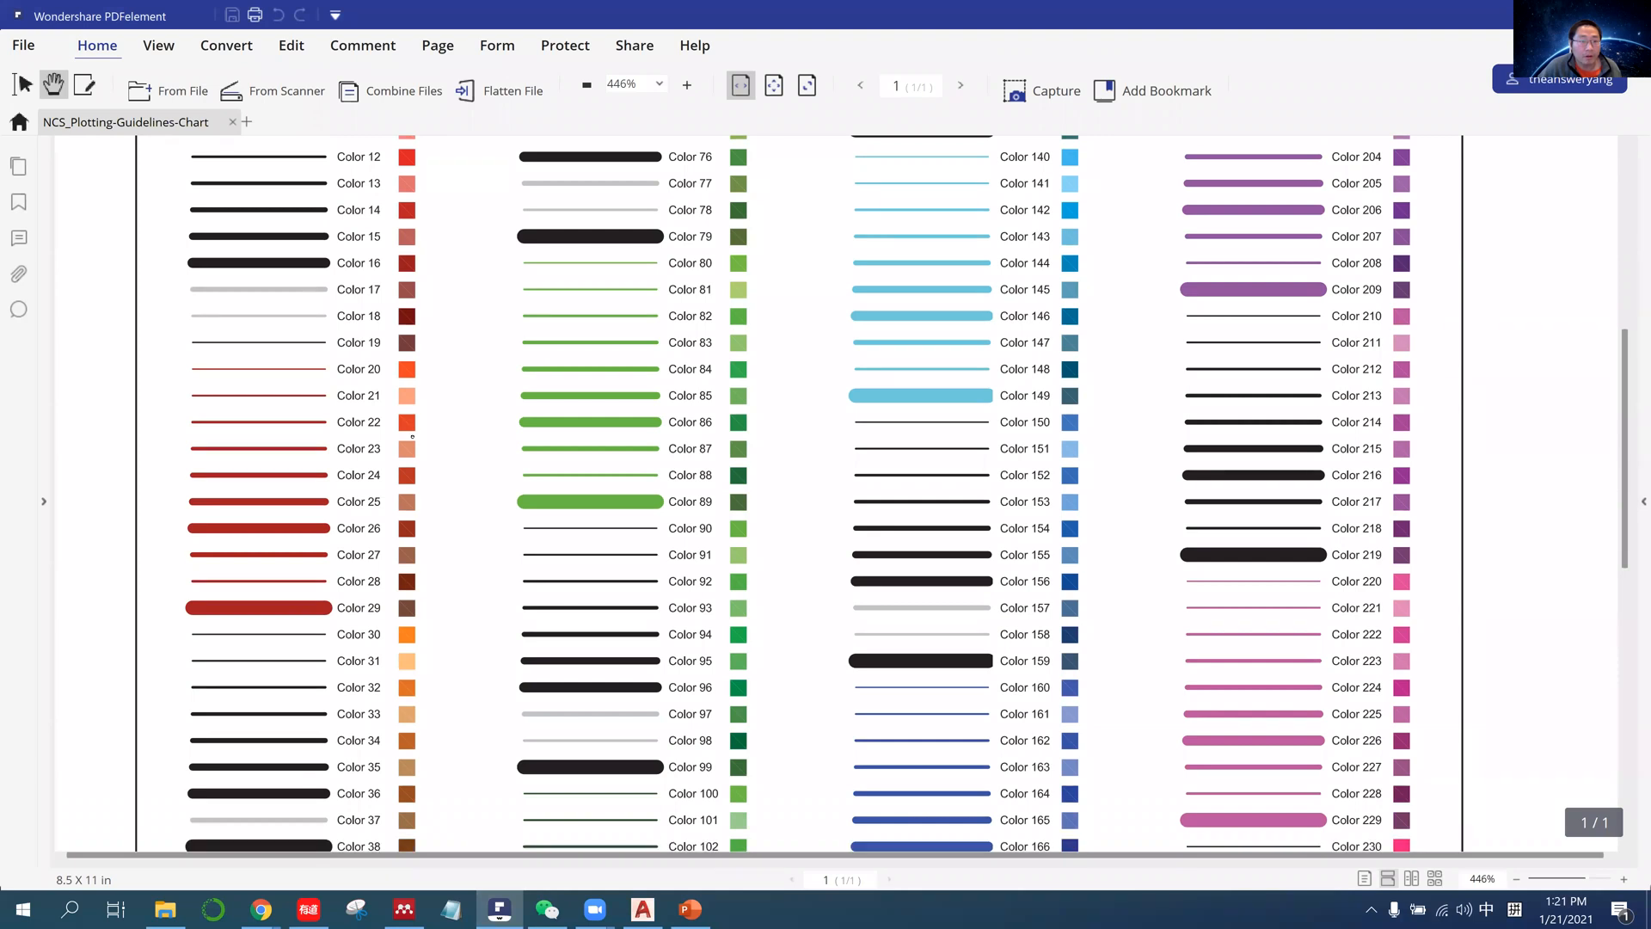
{"action": "scroll", "coordinate": [416, 436], "scroll_direction": "up", "scroll_amount": 5}
{"action": "scroll", "coordinate": [417, 437], "scroll_direction": "up", "scroll_amount": 3}
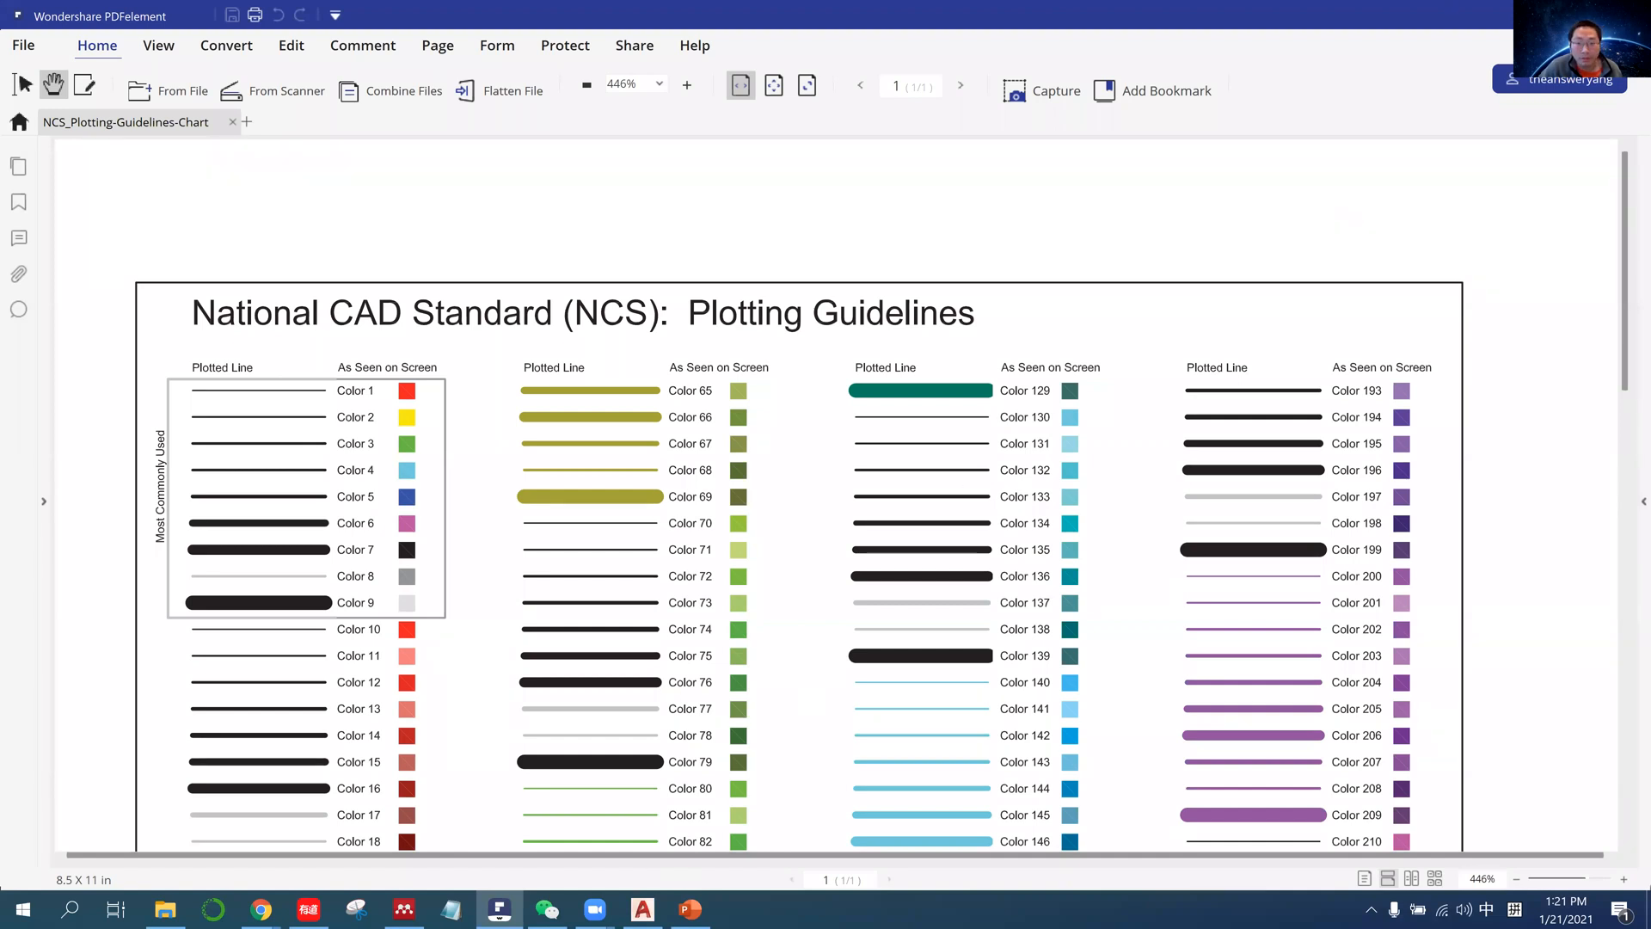
Switch to AutoCAD and set the Legend, Scale and Title Block layers to color 3, consulting the NCS chart.
{"action": "left_click", "coordinate": [643, 909]}
{"action": "mouse_move", "coordinate": [1537, 233]}
{"action": "right_click", "coordinate": [1191, 318]}
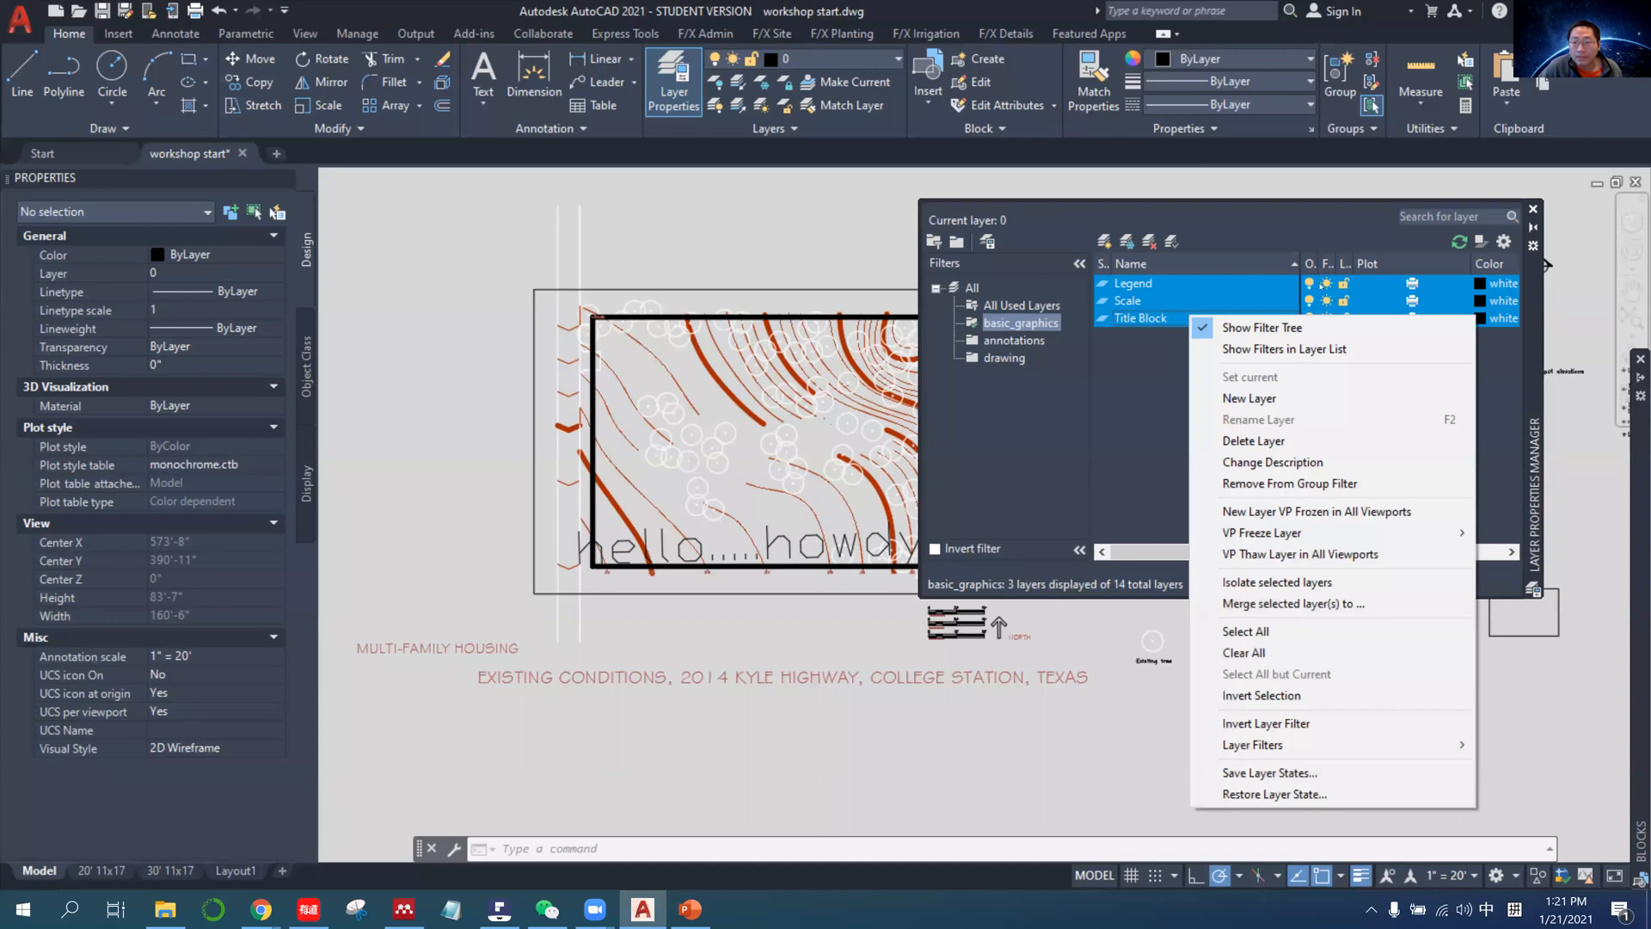
{"action": "key", "text": "Escape"}
{"action": "left_click", "coordinate": [1503, 300]}
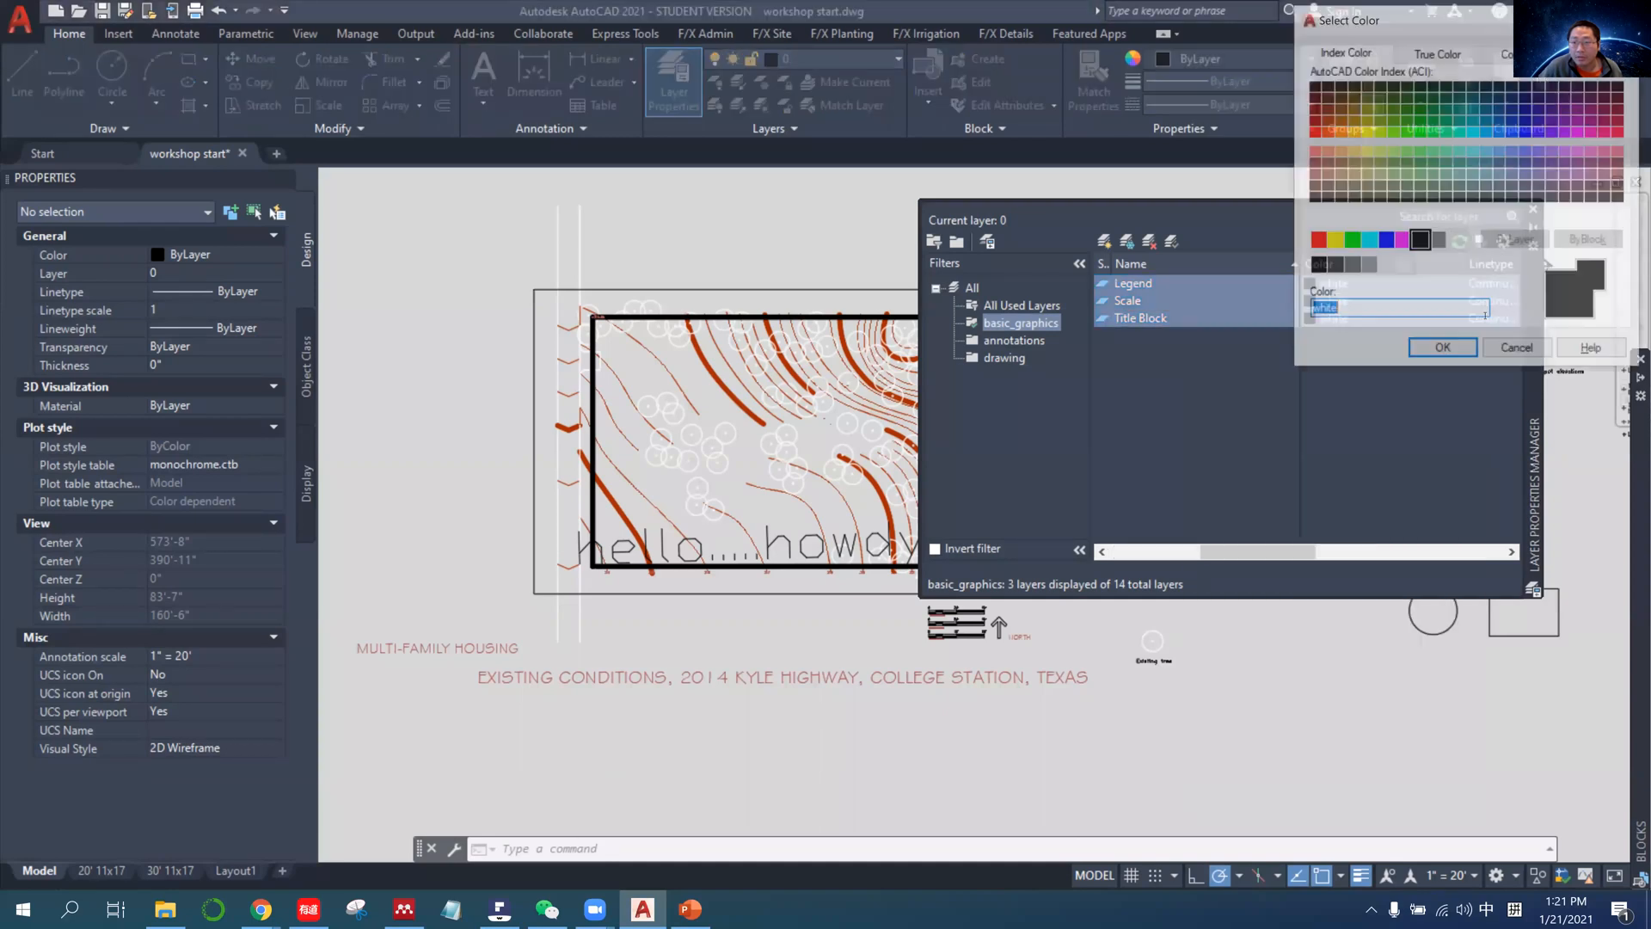
{"action": "left_click", "coordinate": [1519, 353]}
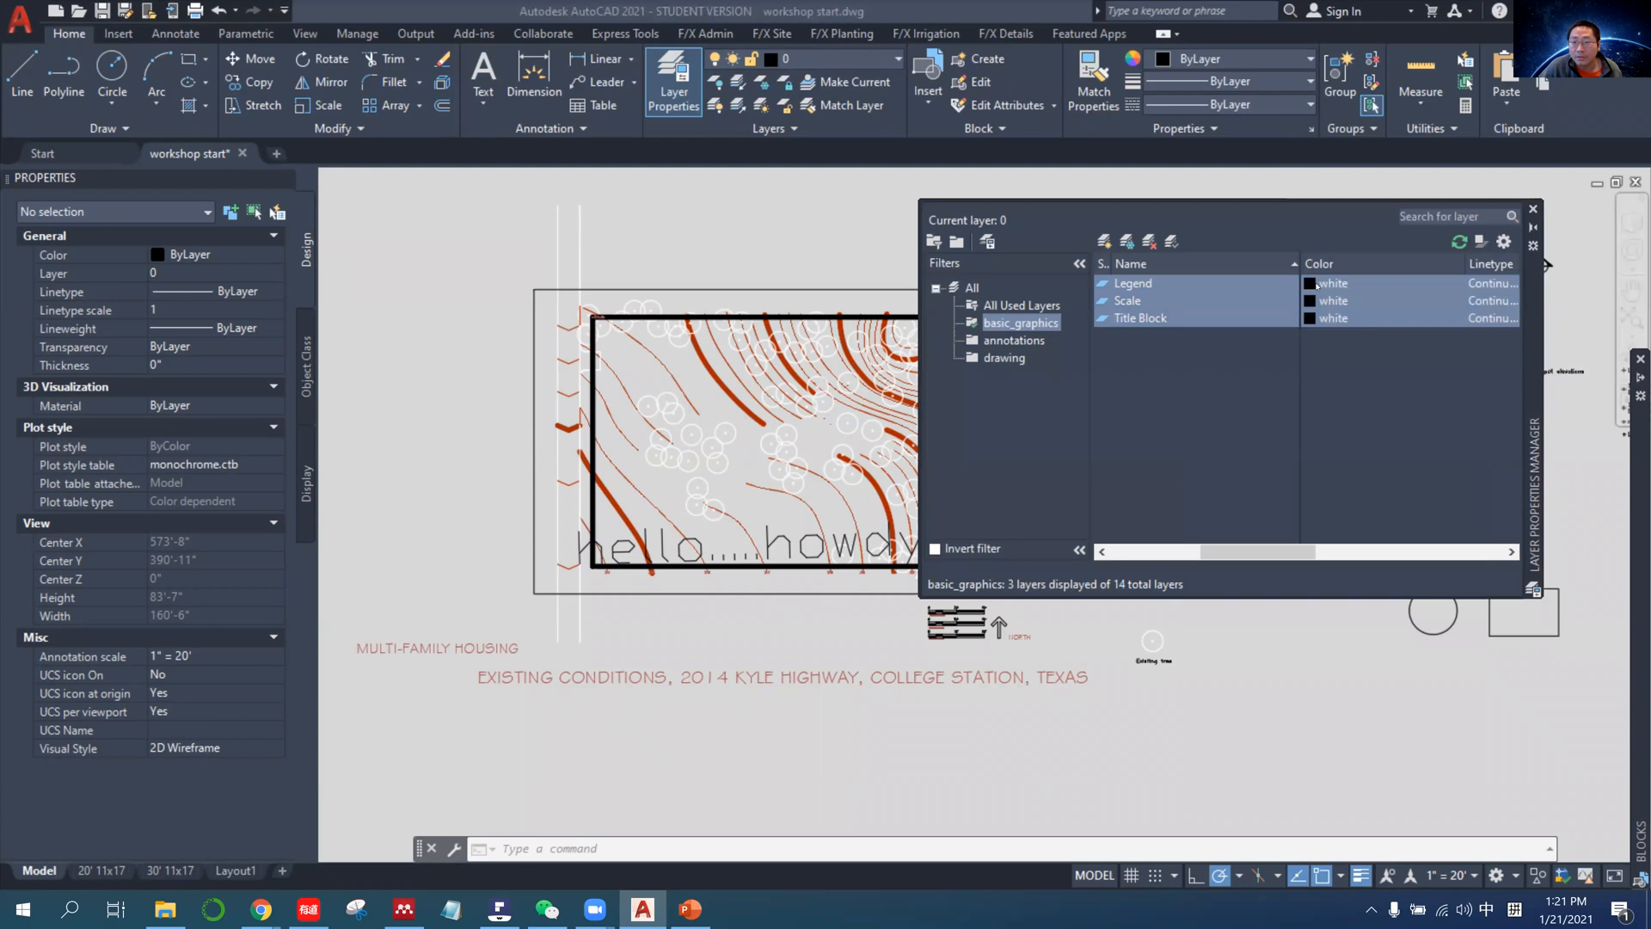
{"action": "left_click", "coordinate": [1406, 301]}
{"action": "left_click", "coordinate": [500, 909]}
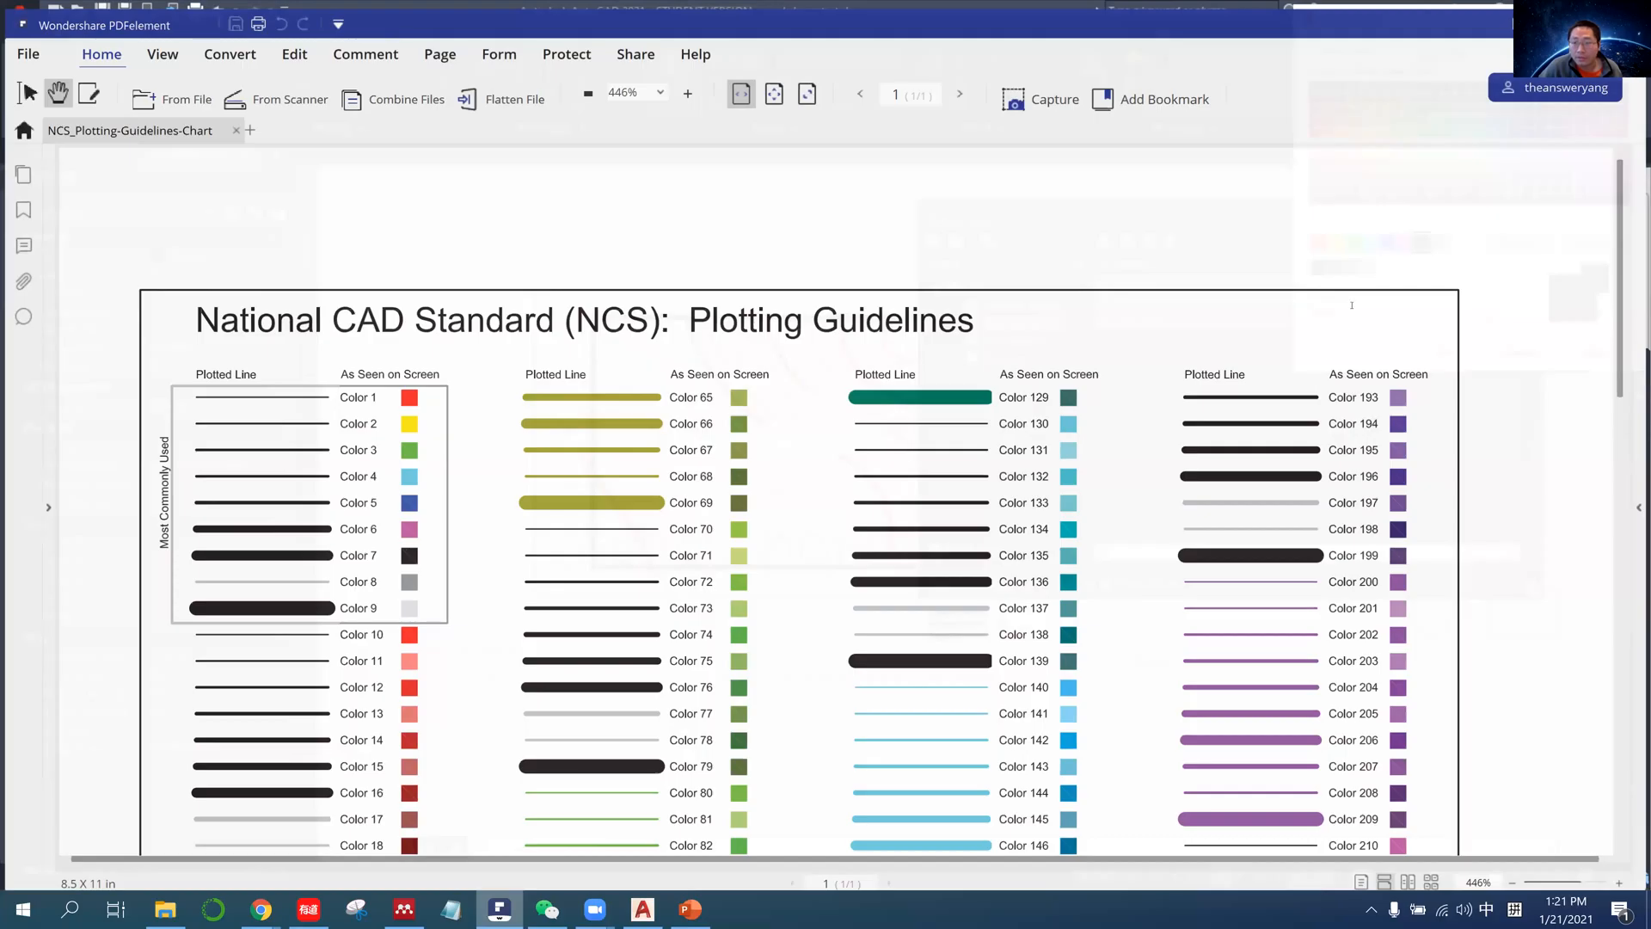
{"action": "left_click", "coordinate": [500, 909]}
{"action": "type", "text": "3"}
{"action": "key", "text": "Return"}
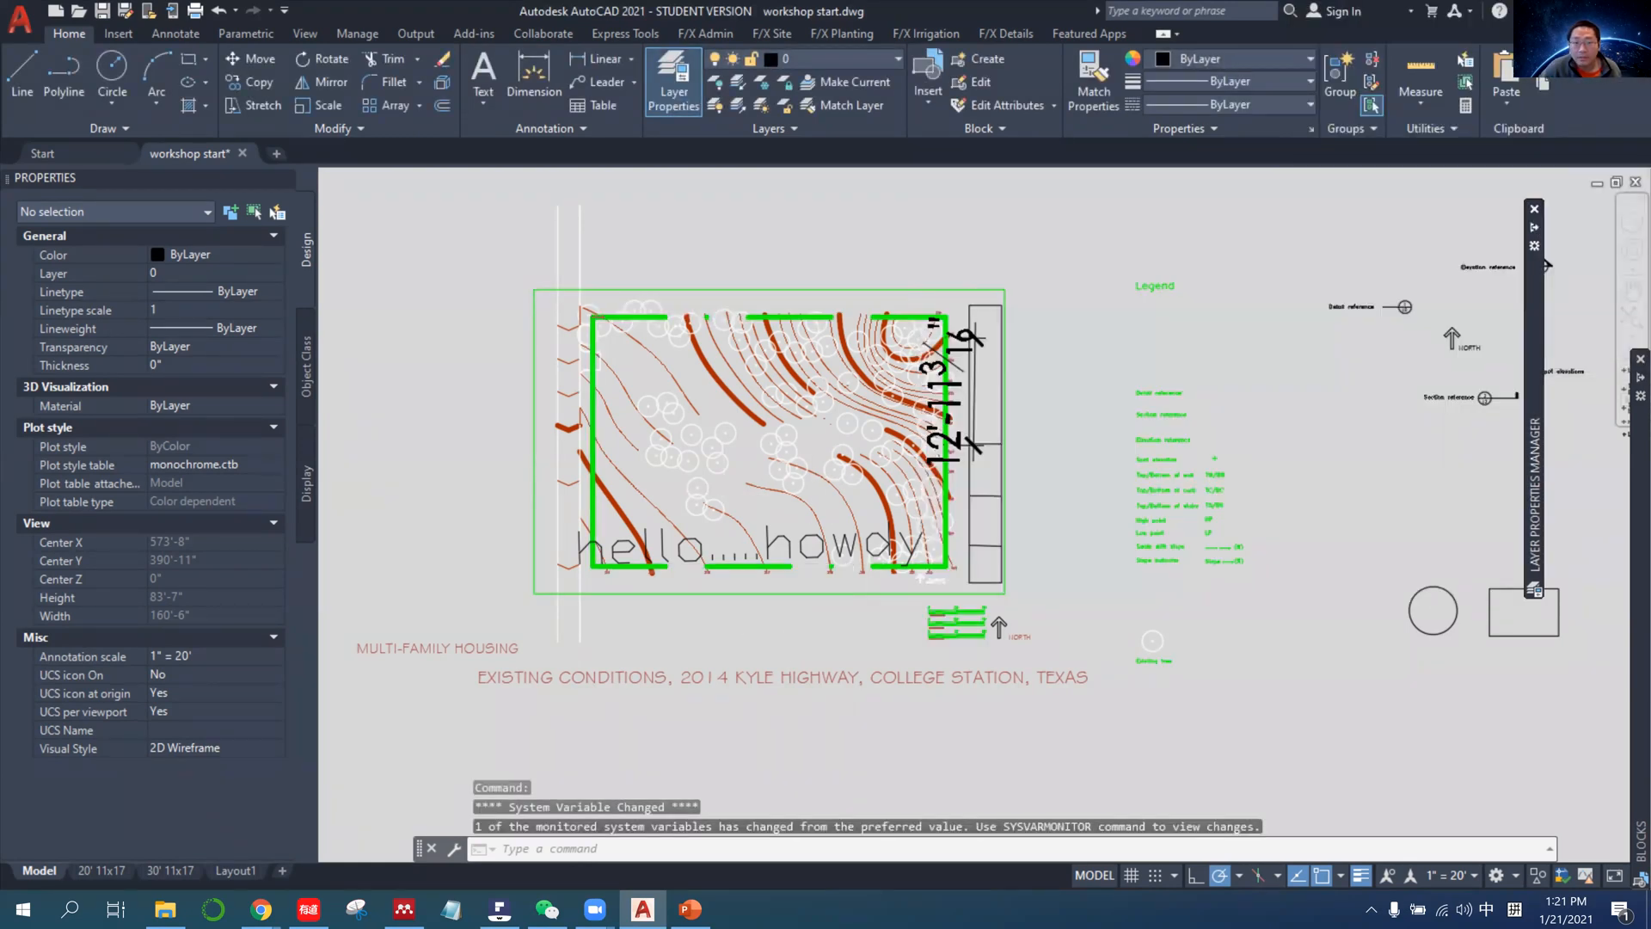
Check the basic graphics layers' plotted lineweights in the 20' 11x17 layout and return to model space.
{"action": "left_click", "coordinate": [103, 871]}
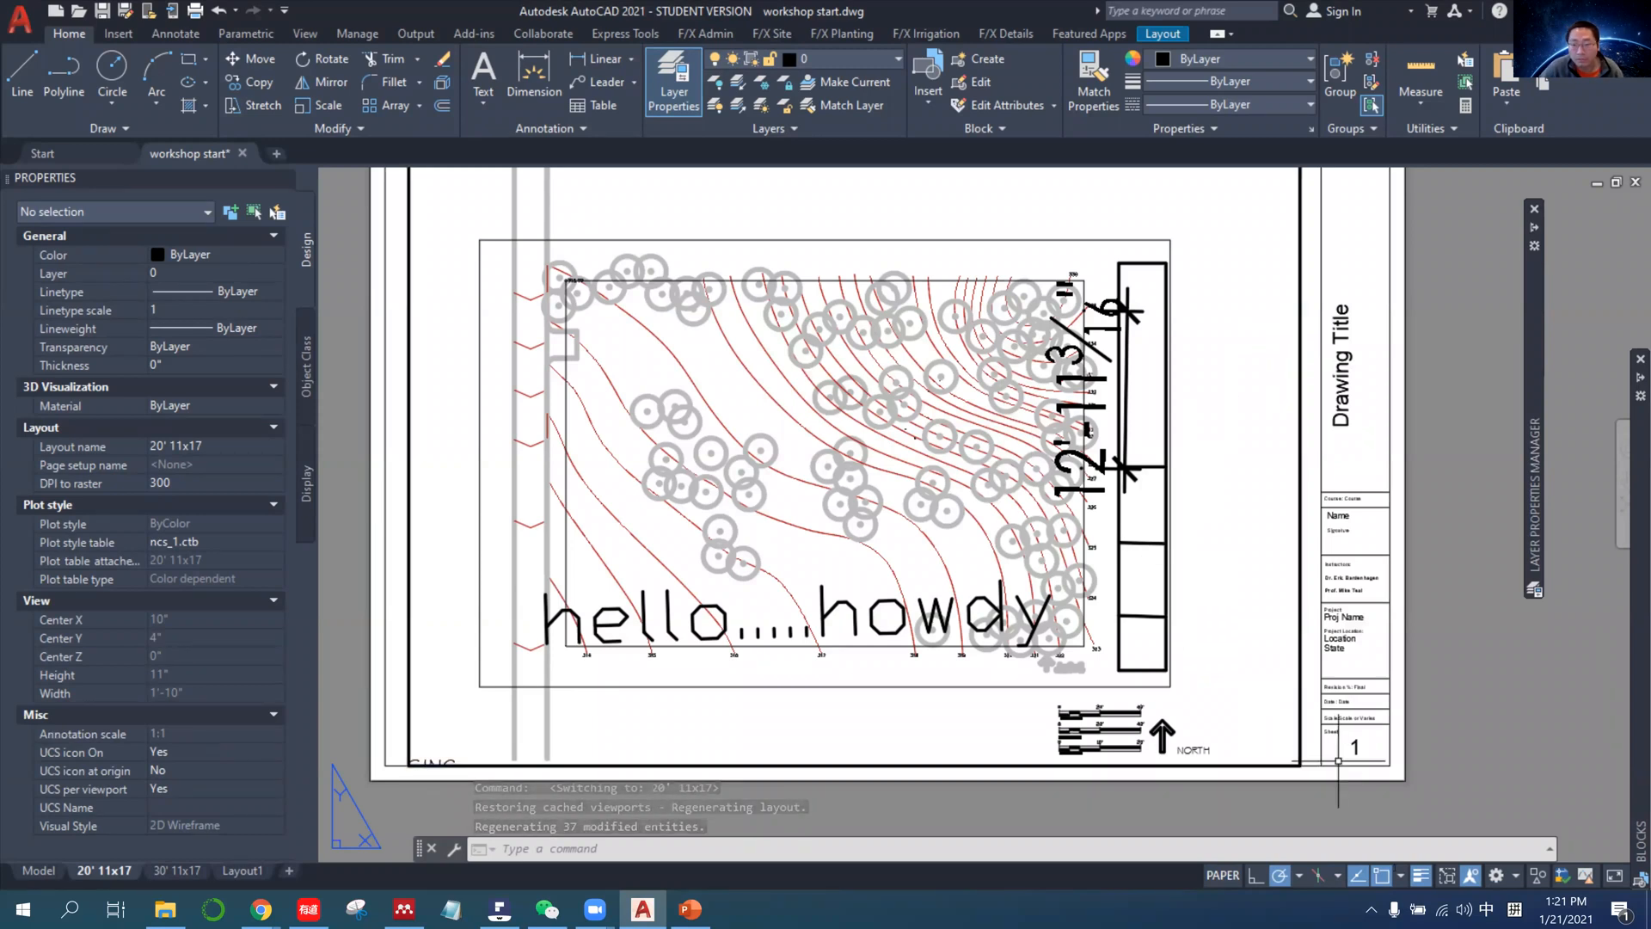
{"action": "left_click", "coordinate": [39, 870]}
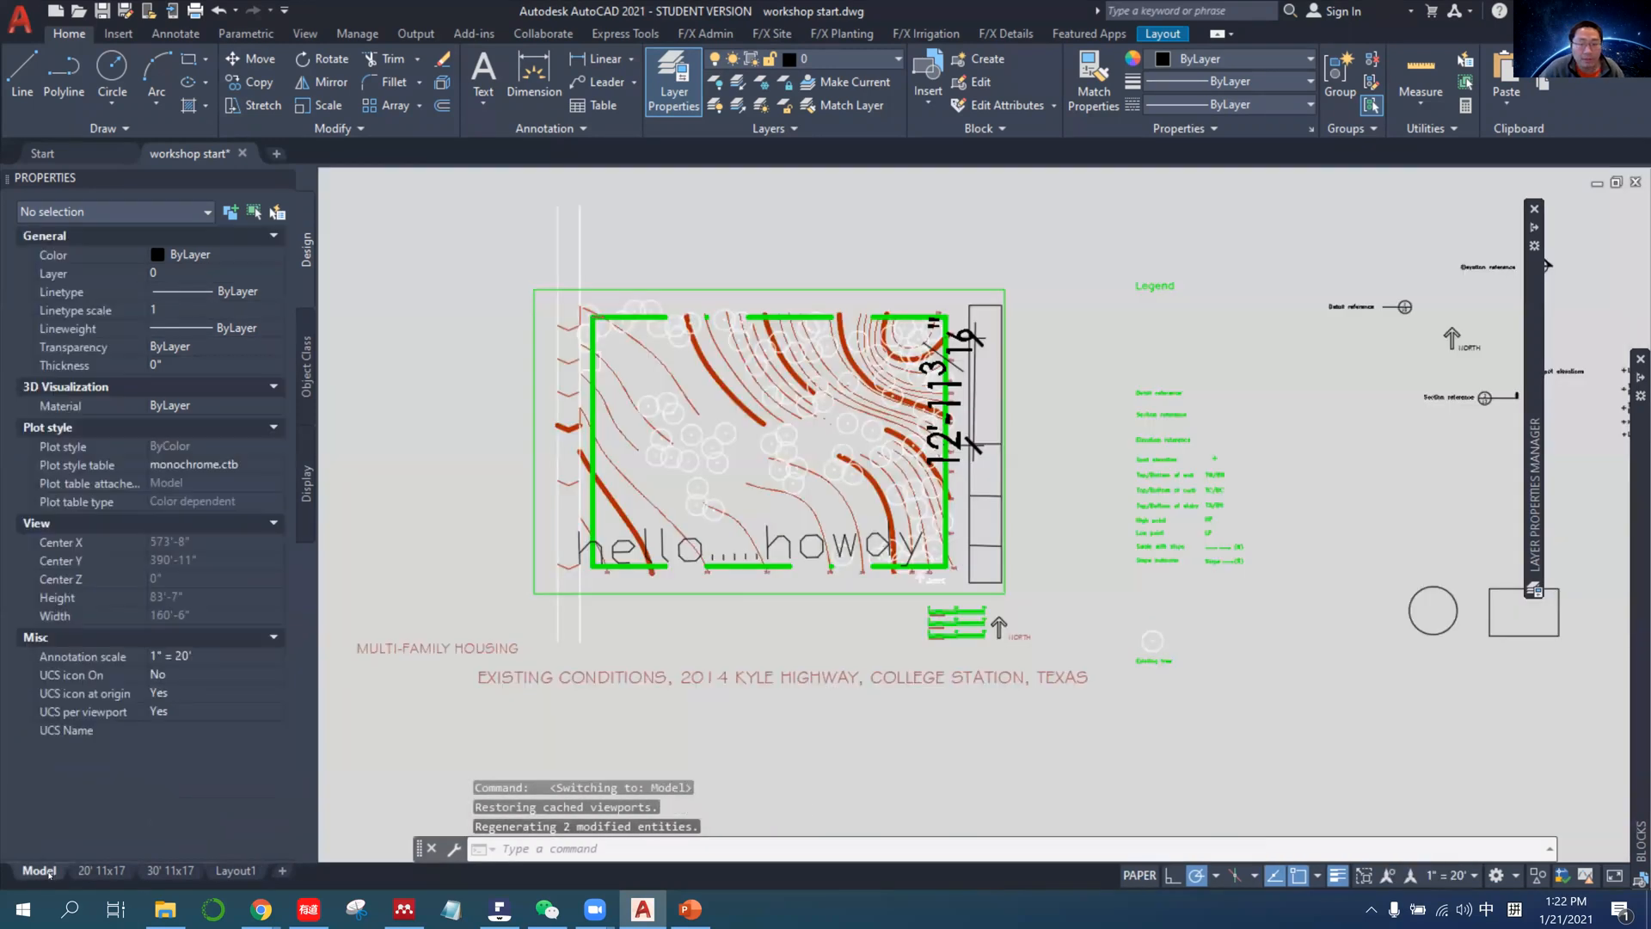
{"action": "key", "text": "Escape"}
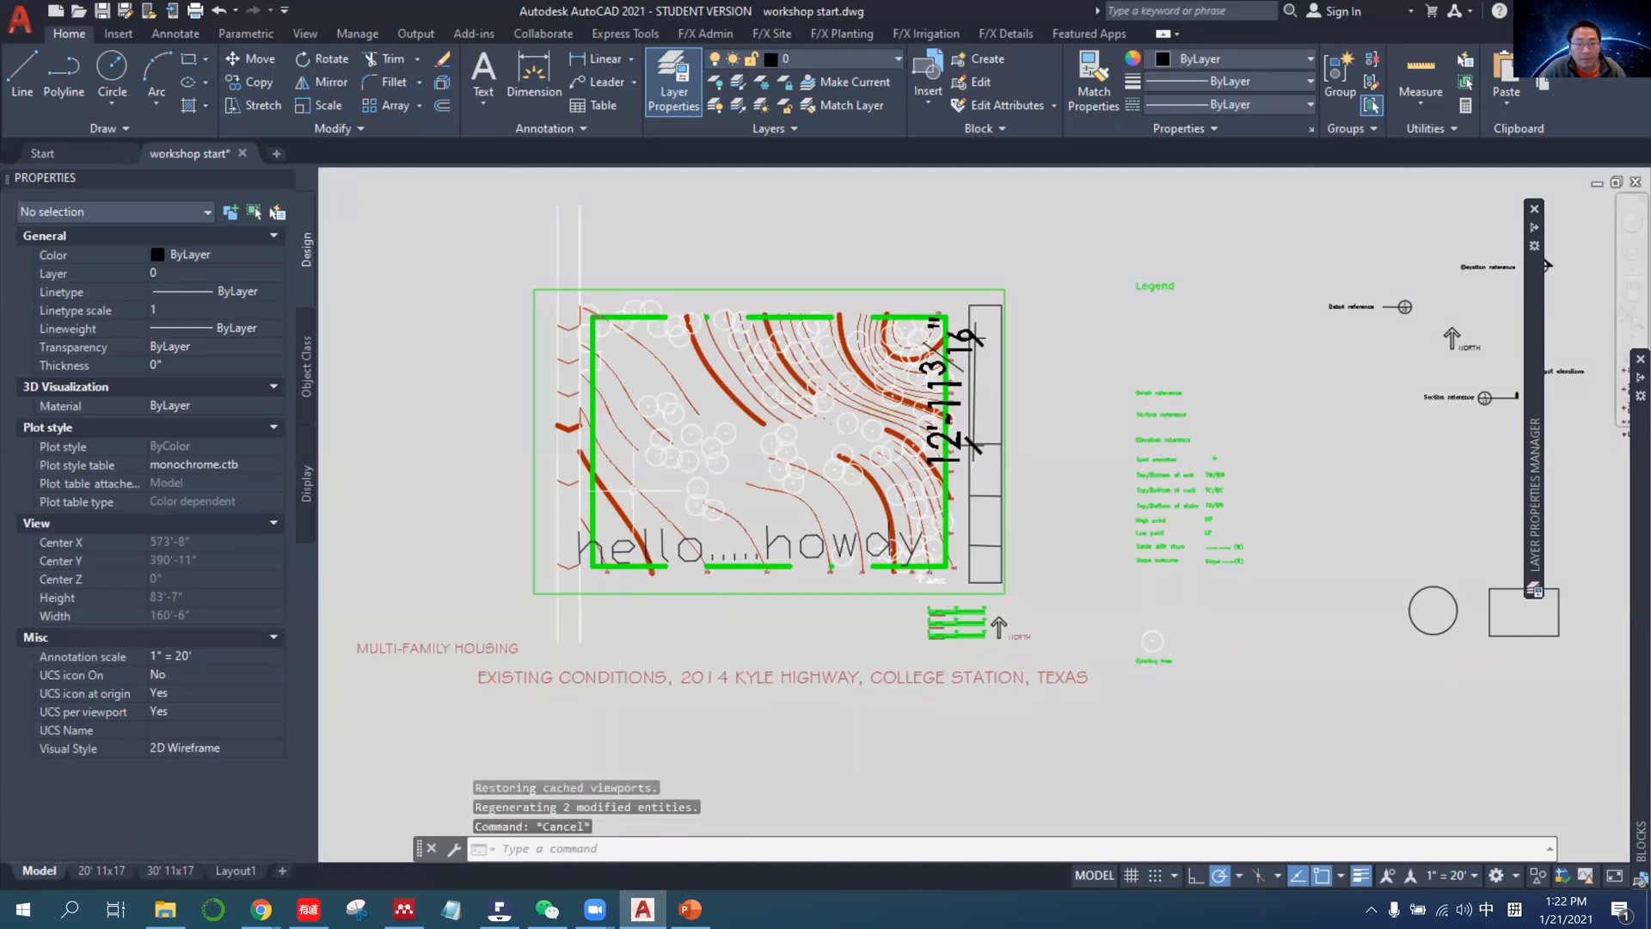
{"action": "scroll", "coordinate": [634, 493], "scroll_direction": "up", "scroll_amount": 4}
{"action": "scroll", "coordinate": [647, 577], "scroll_direction": "down", "scroll_amount": 2}
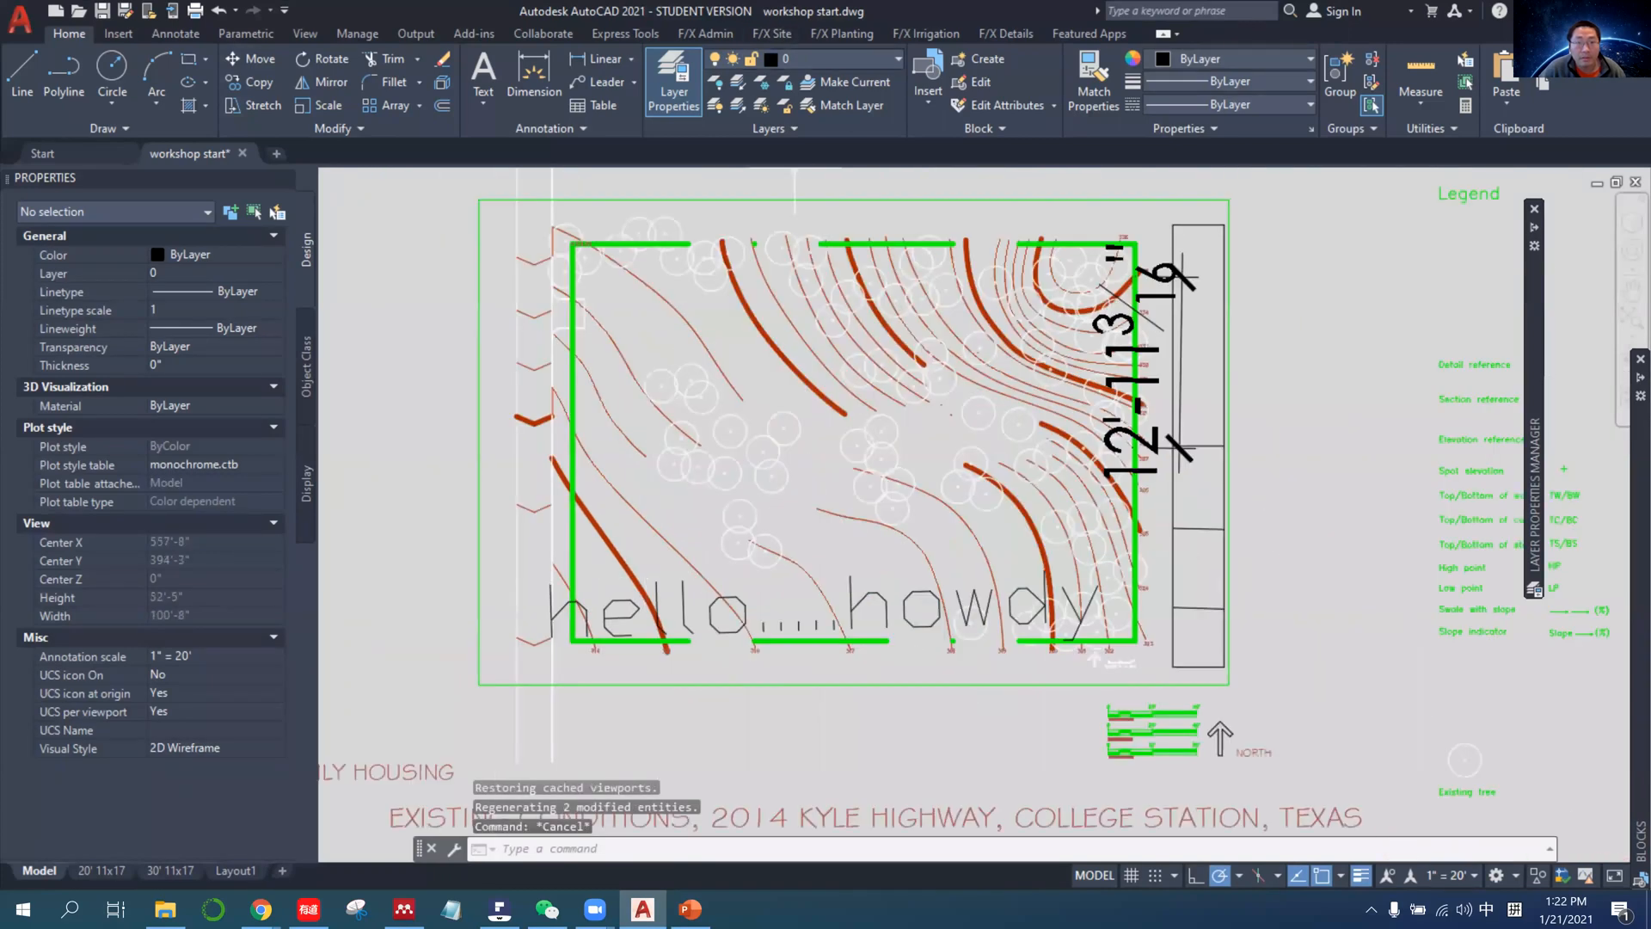
Set all four layers of the annotations group (Dimensions, Leaders, Other annotations, Text) to cyan, consulting the NCS chart in PDFelement.
{"action": "left_click", "coordinate": [673, 83]}
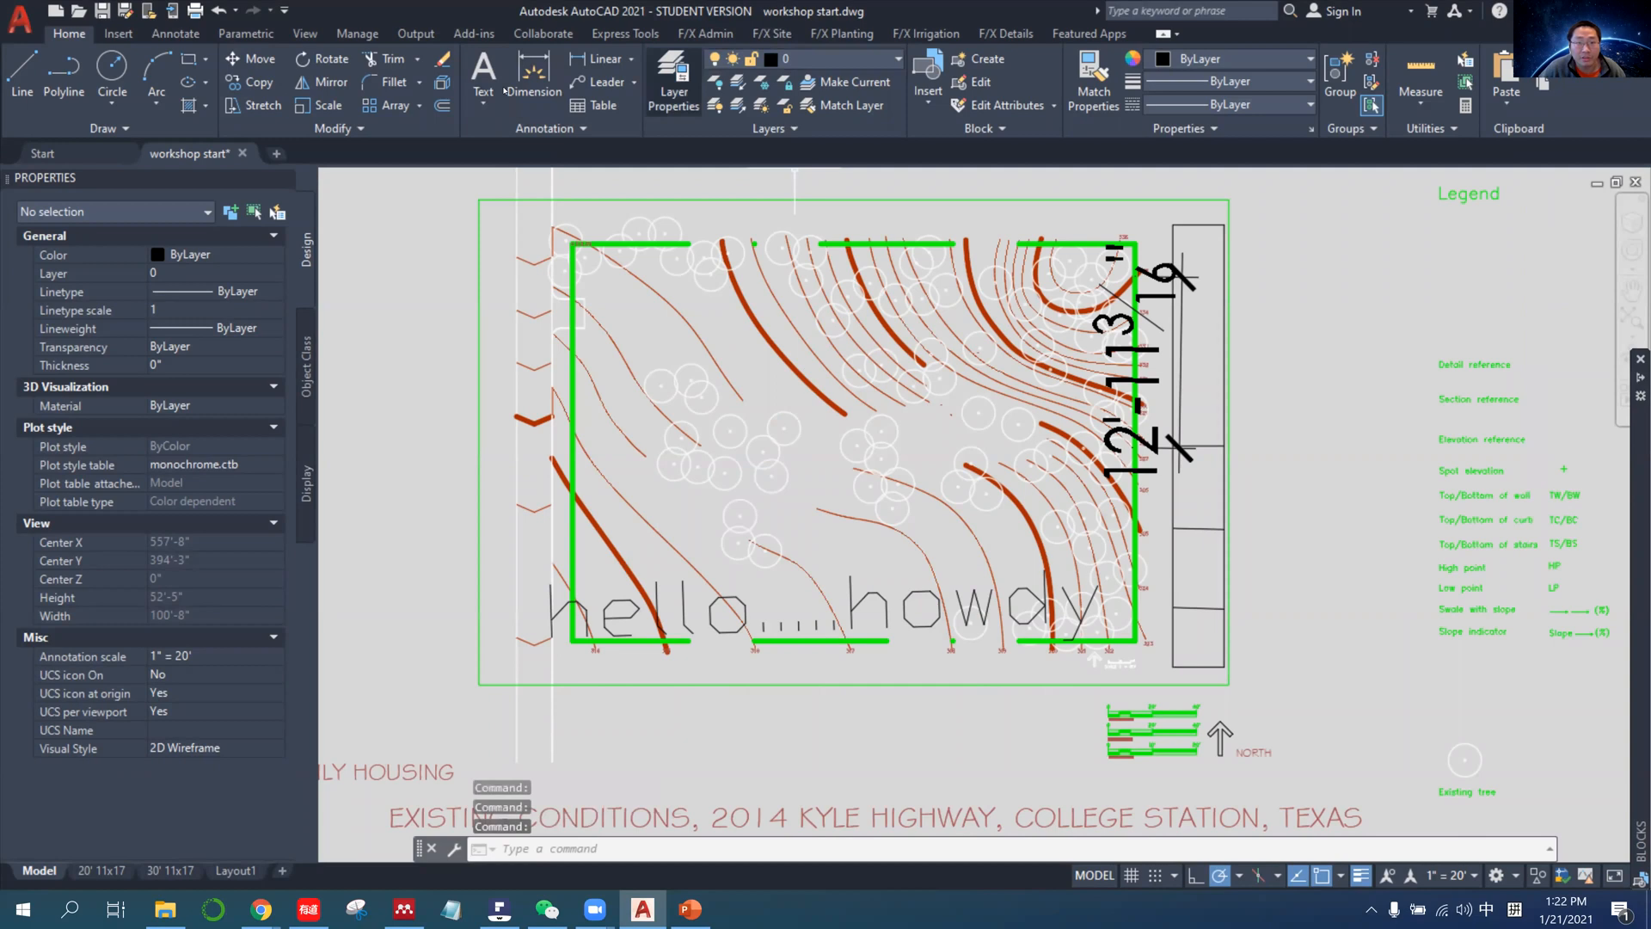
{"action": "left_click", "coordinate": [1015, 341]}
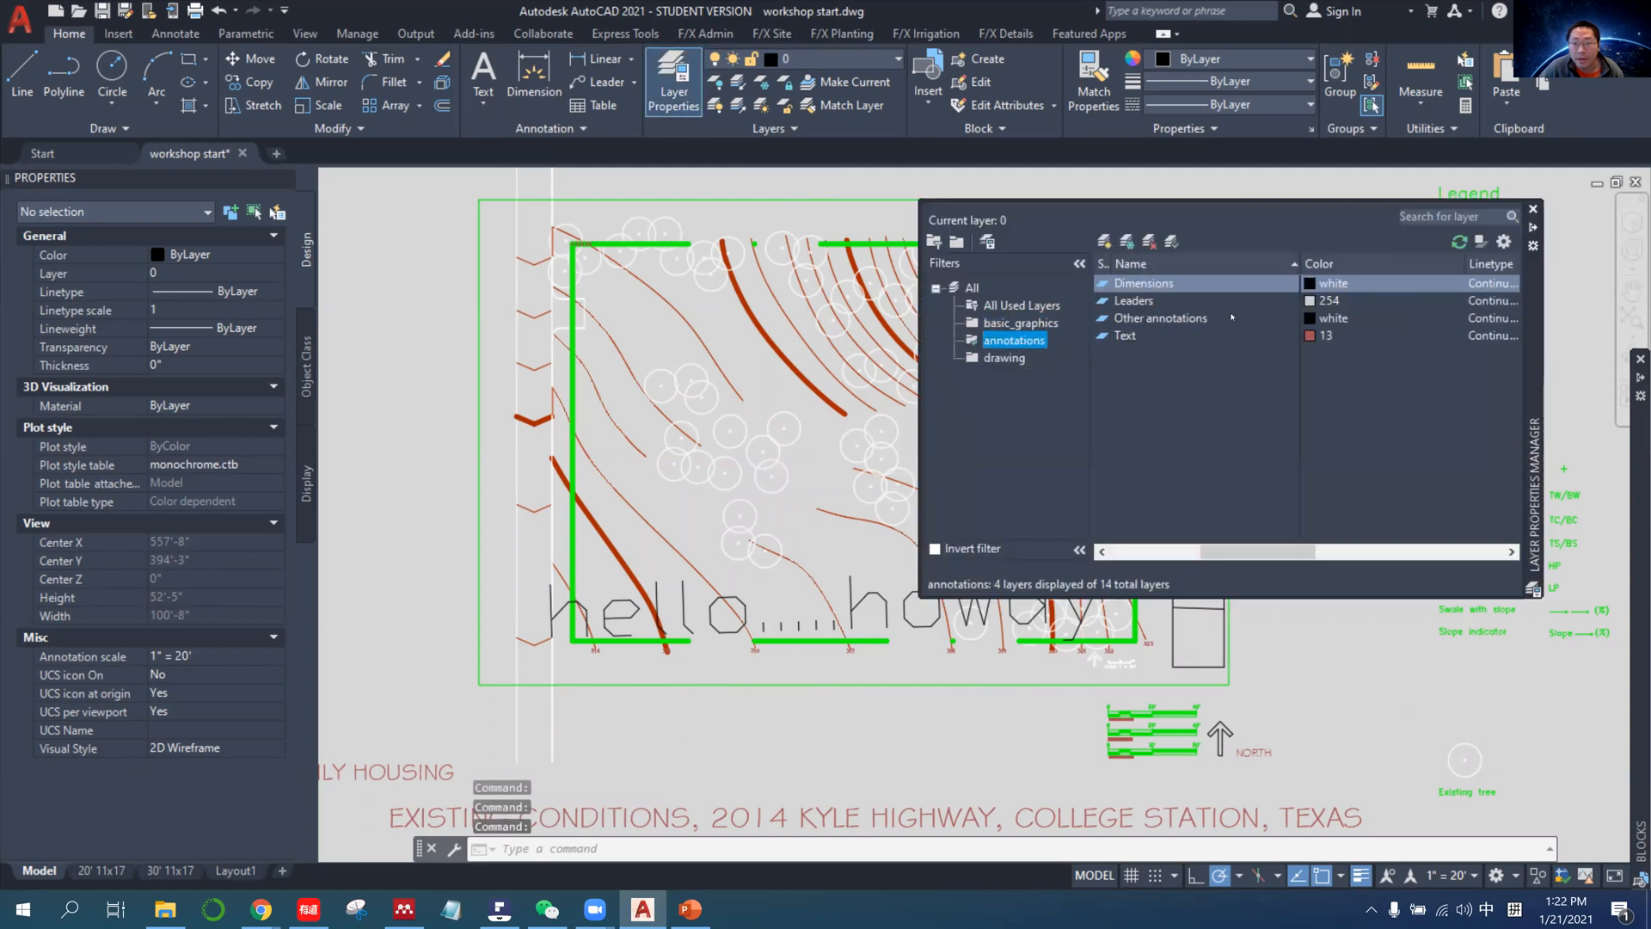
{"action": "left_click", "coordinate": [1164, 334], "text": "shift"}
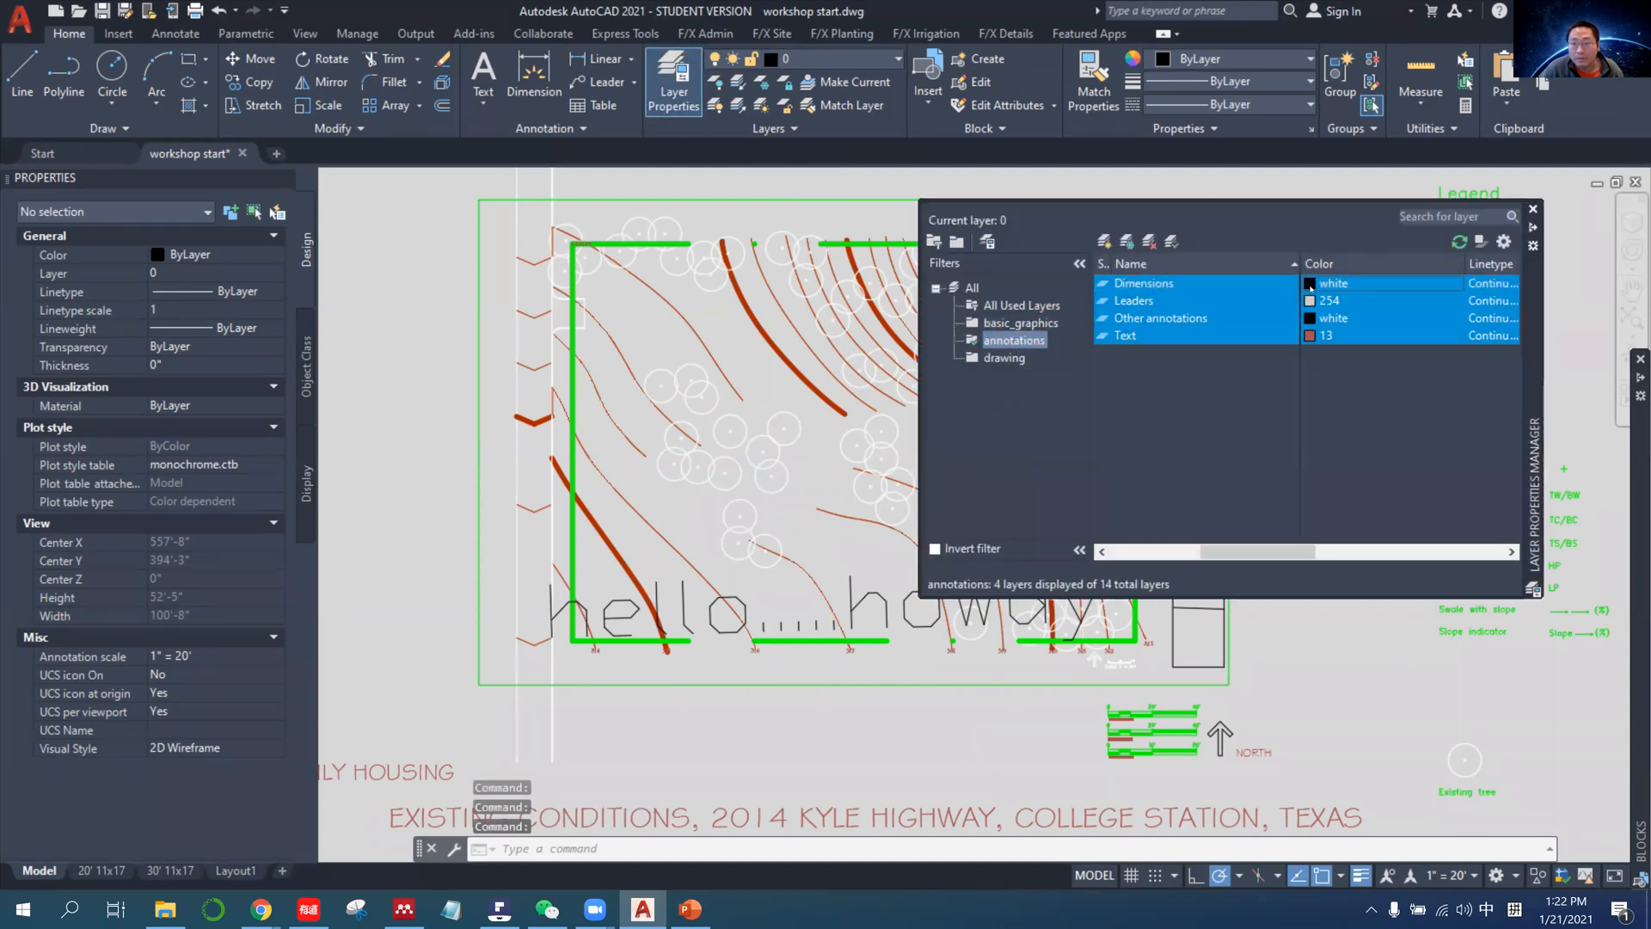
{"action": "left_click", "coordinate": [1310, 285]}
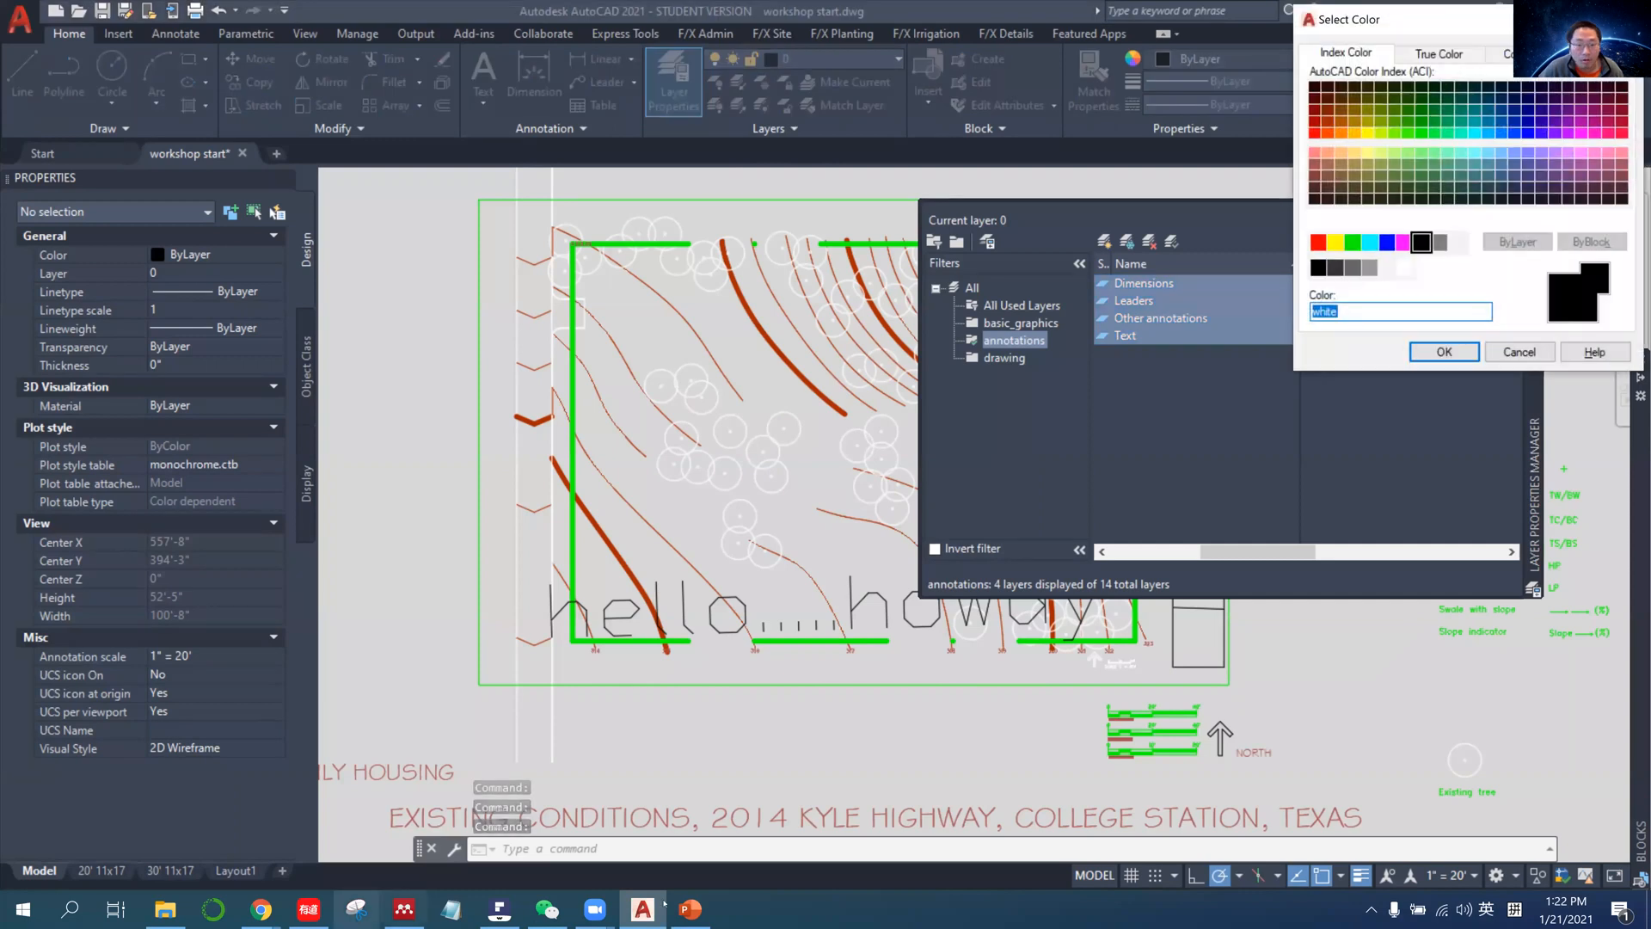
{"action": "left_click", "coordinate": [515, 912]}
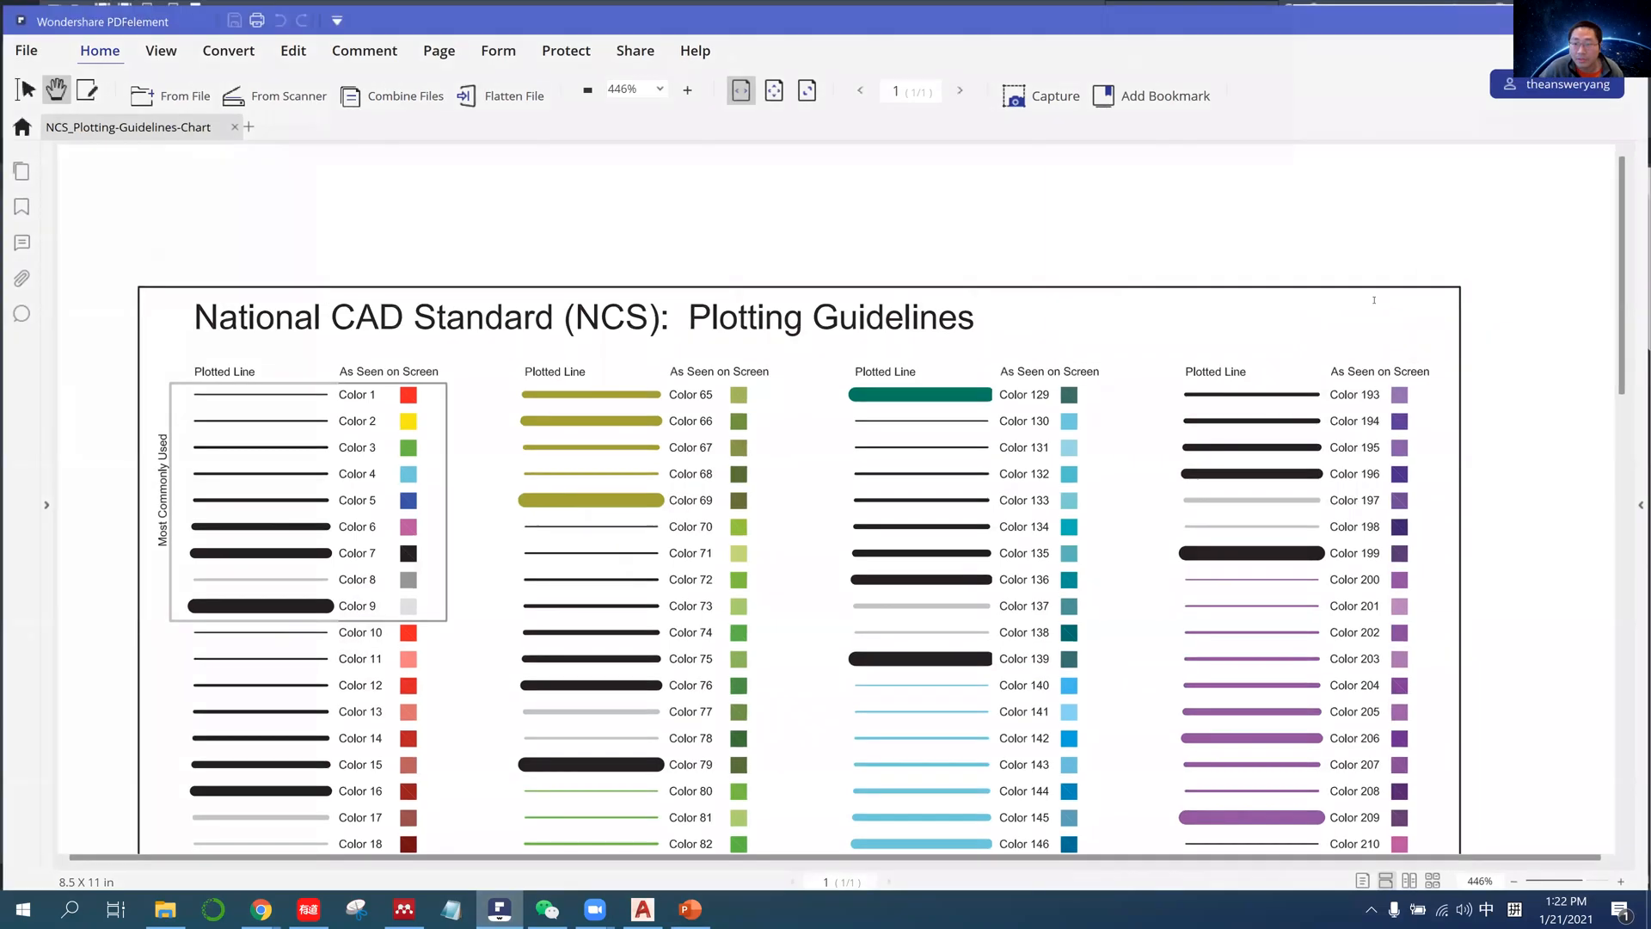
{"action": "key", "text": "alt+Tab"}
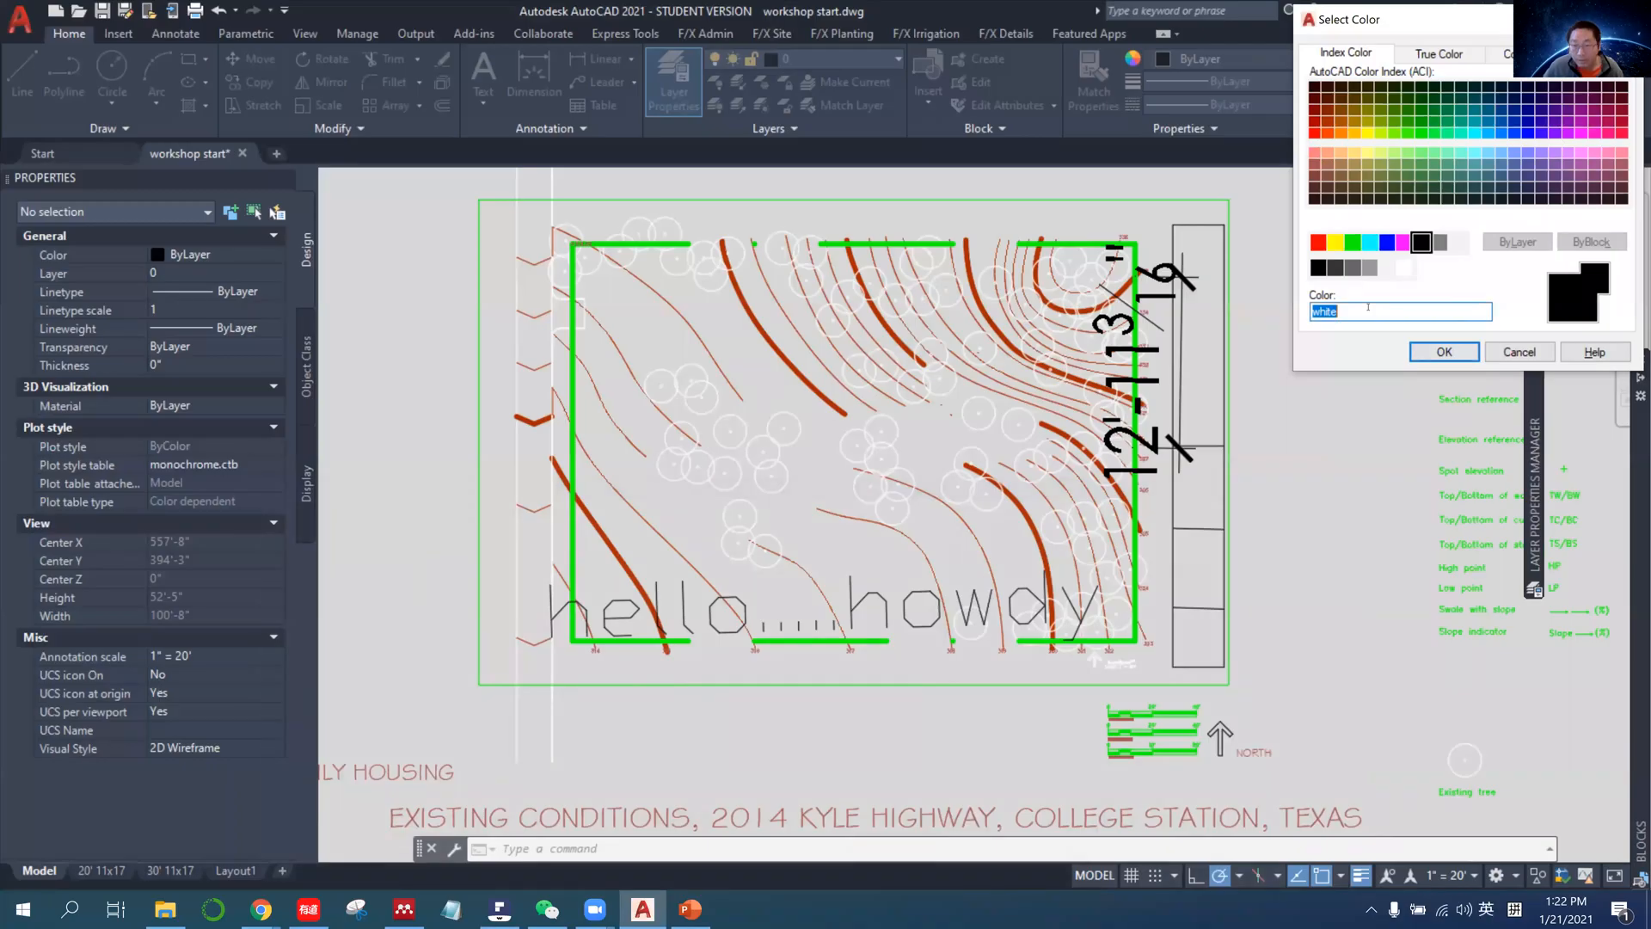
{"action": "type", "text": "cyan"}
{"action": "key", "text": "Return"}
{"action": "key", "text": "Escape"}
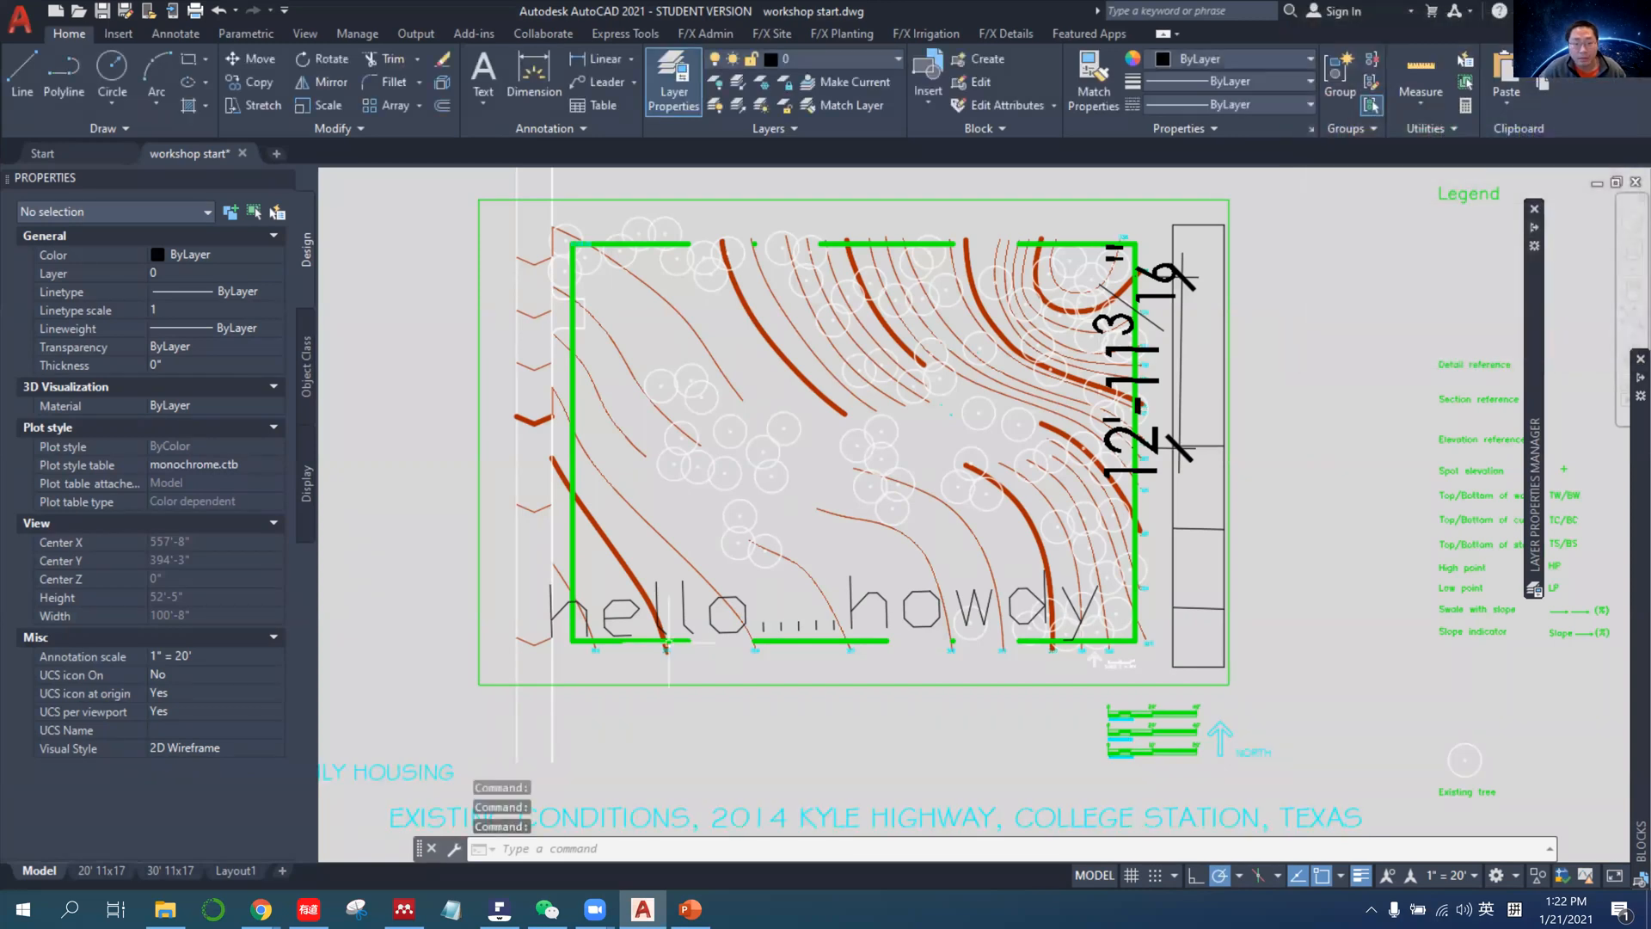
Examine how the annotation layers plot in the 20' 11x17 layout, both on the whole sheet and close up.
{"action": "left_click", "coordinate": [114, 871]}
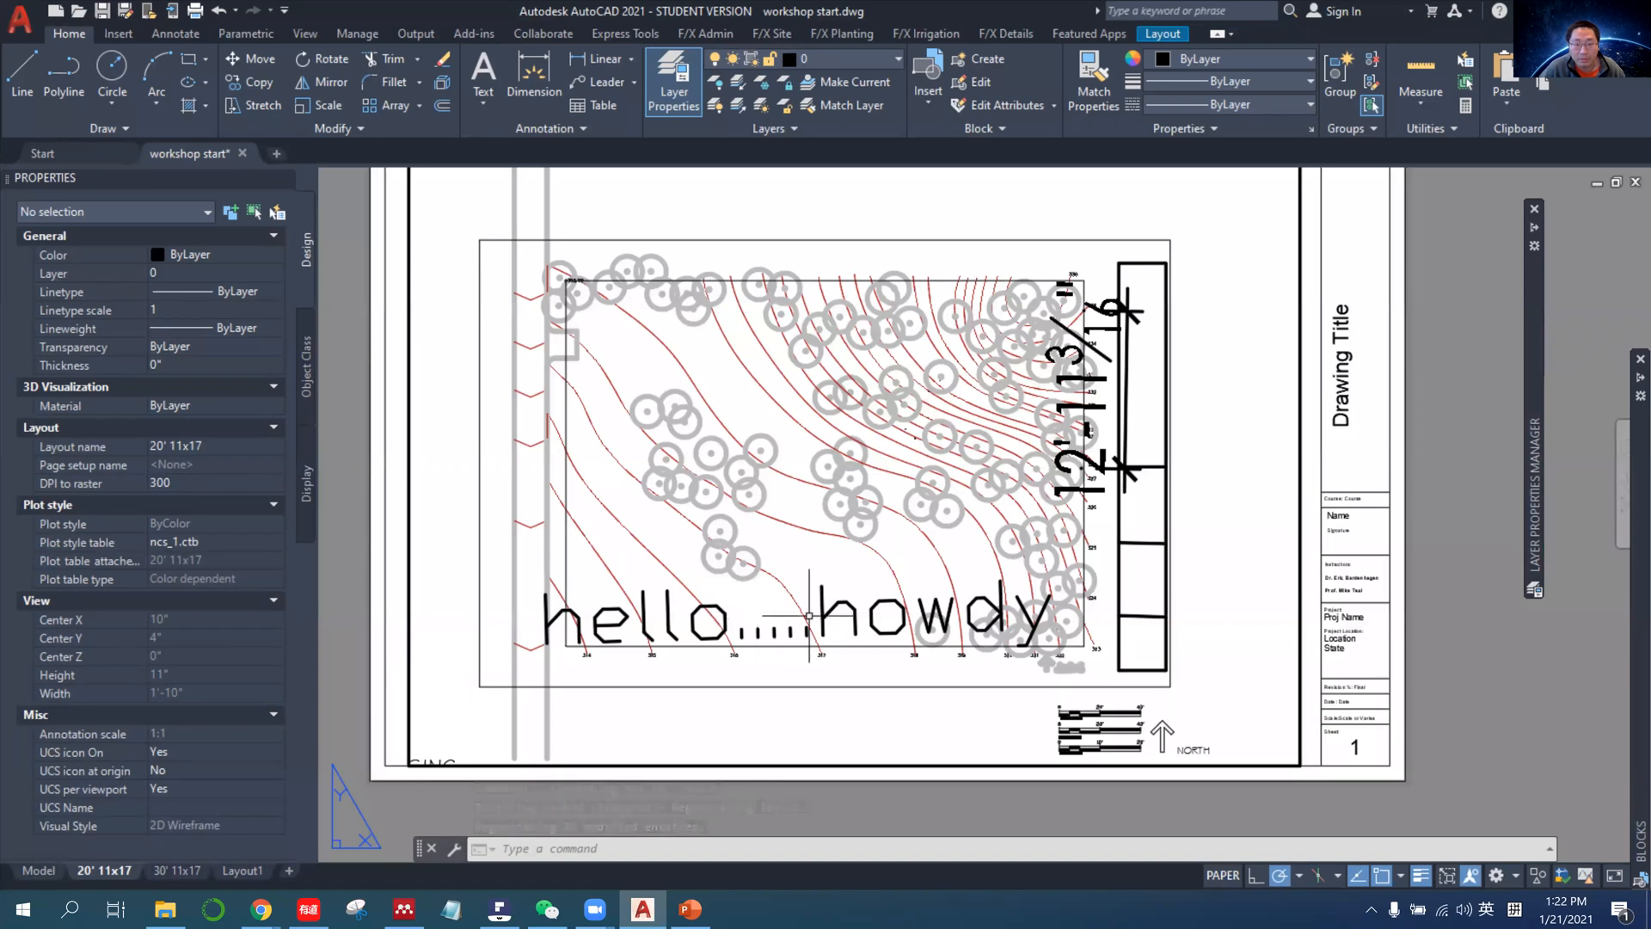
{"action": "scroll", "coordinate": [763, 586], "scroll_direction": "down", "scroll_amount": 2}
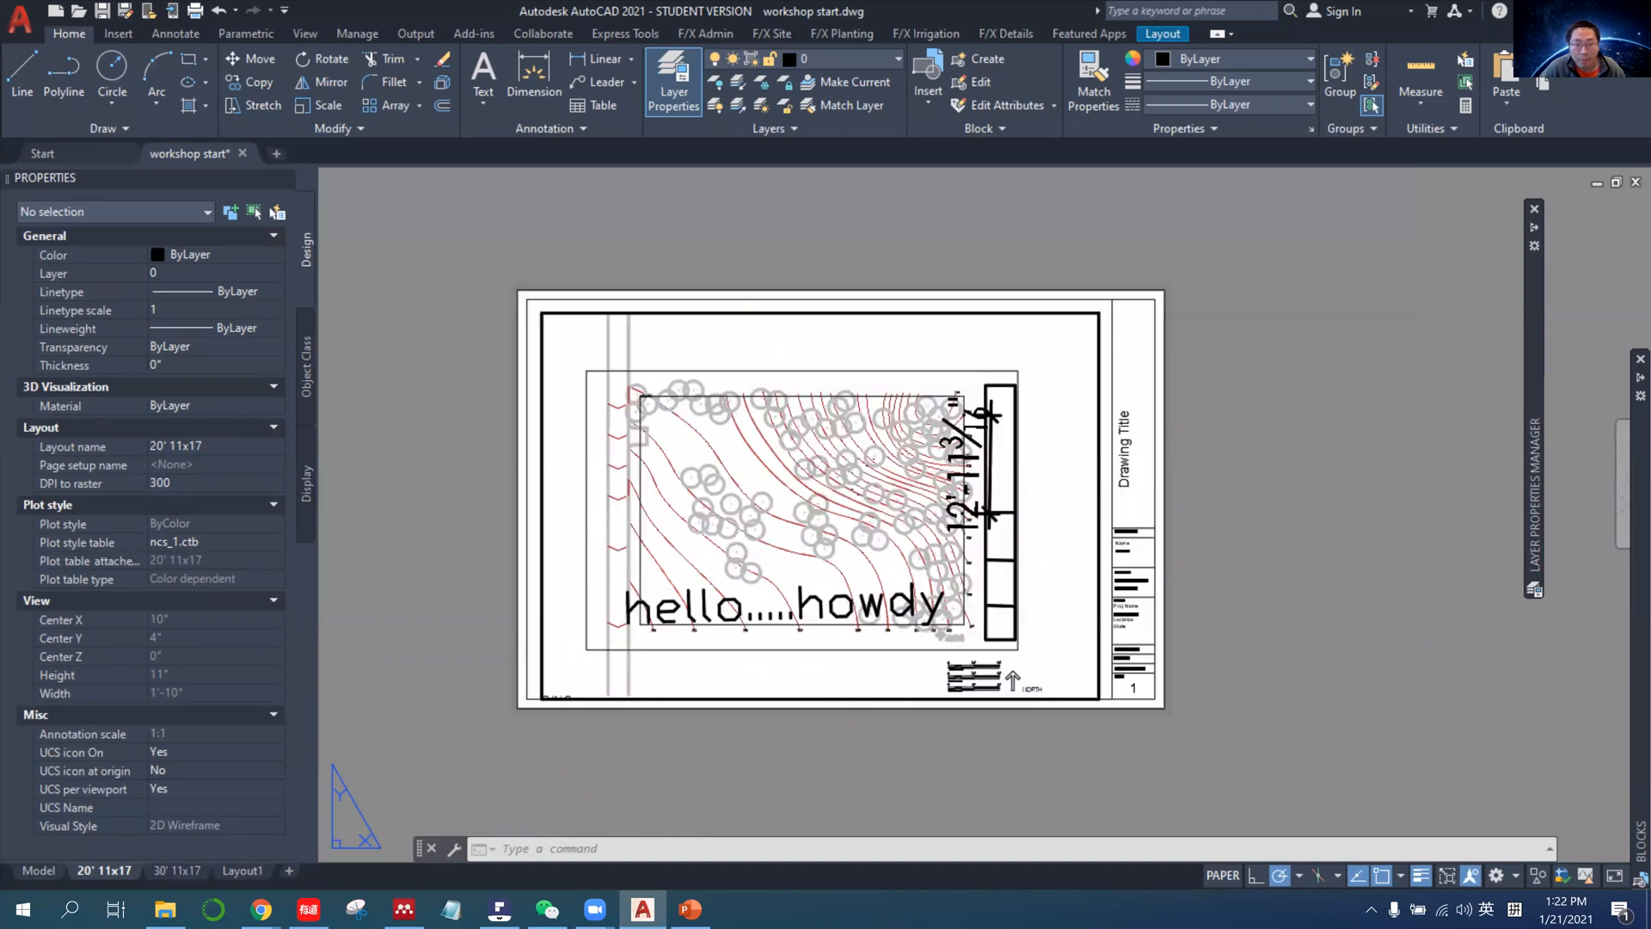
{"action": "scroll", "coordinate": [762, 587], "scroll_direction": "up", "scroll_amount": 2}
{"action": "scroll", "coordinate": [728, 544], "scroll_direction": "up", "scroll_amount": 2}
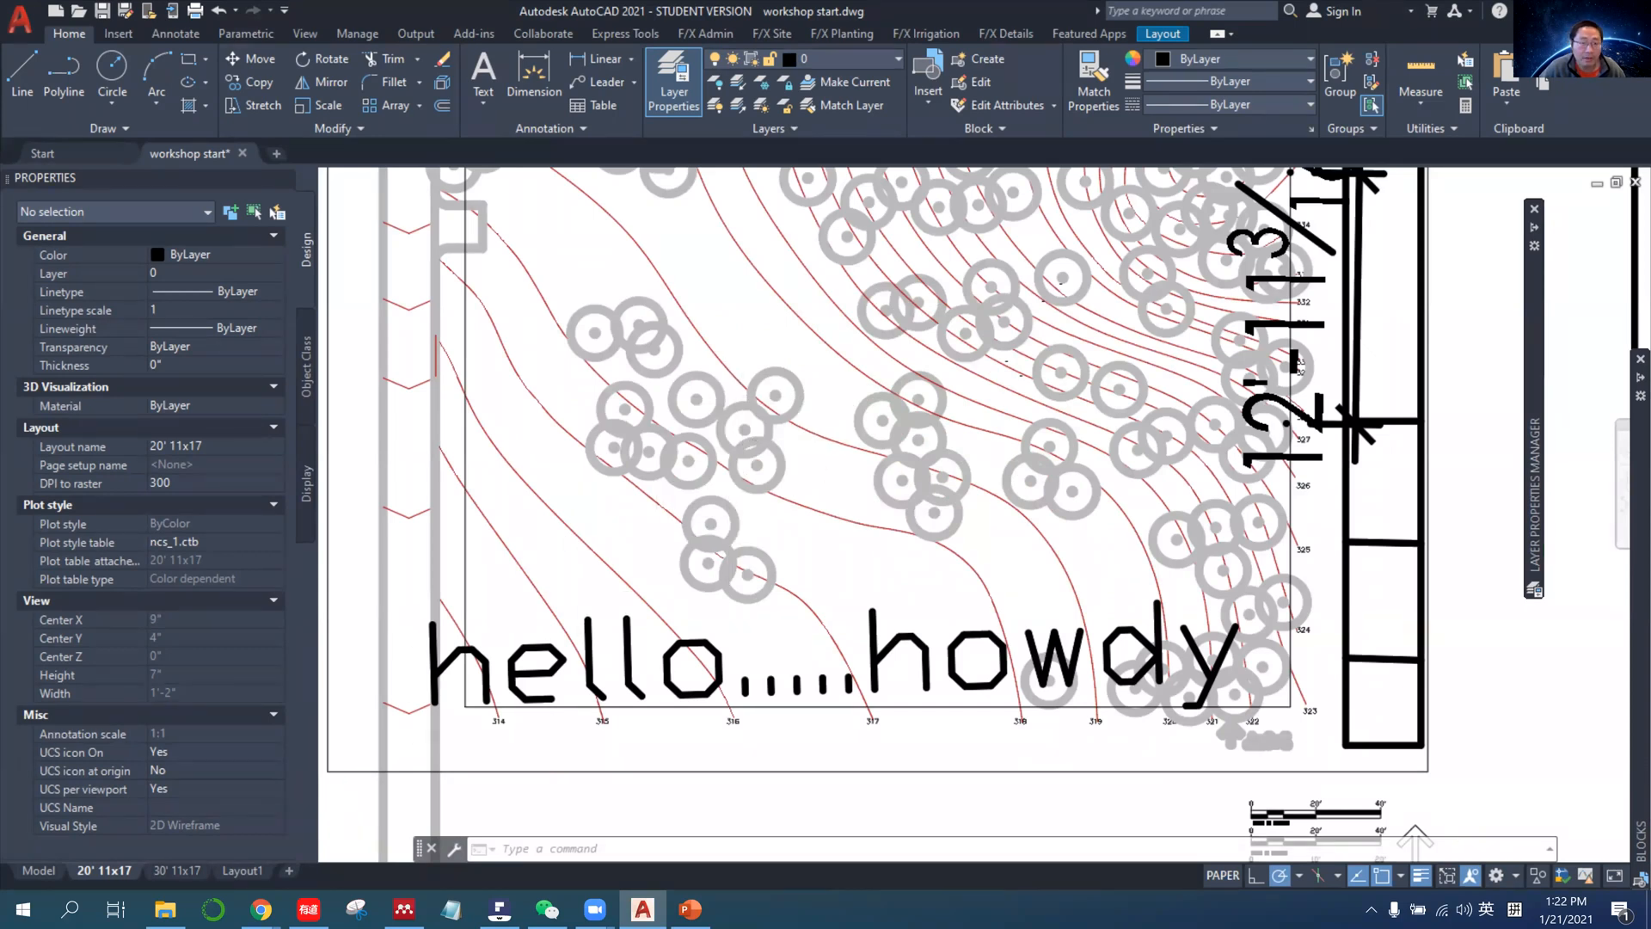
{"action": "scroll", "coordinate": [744, 490], "scroll_direction": "down", "scroll_amount": 2}
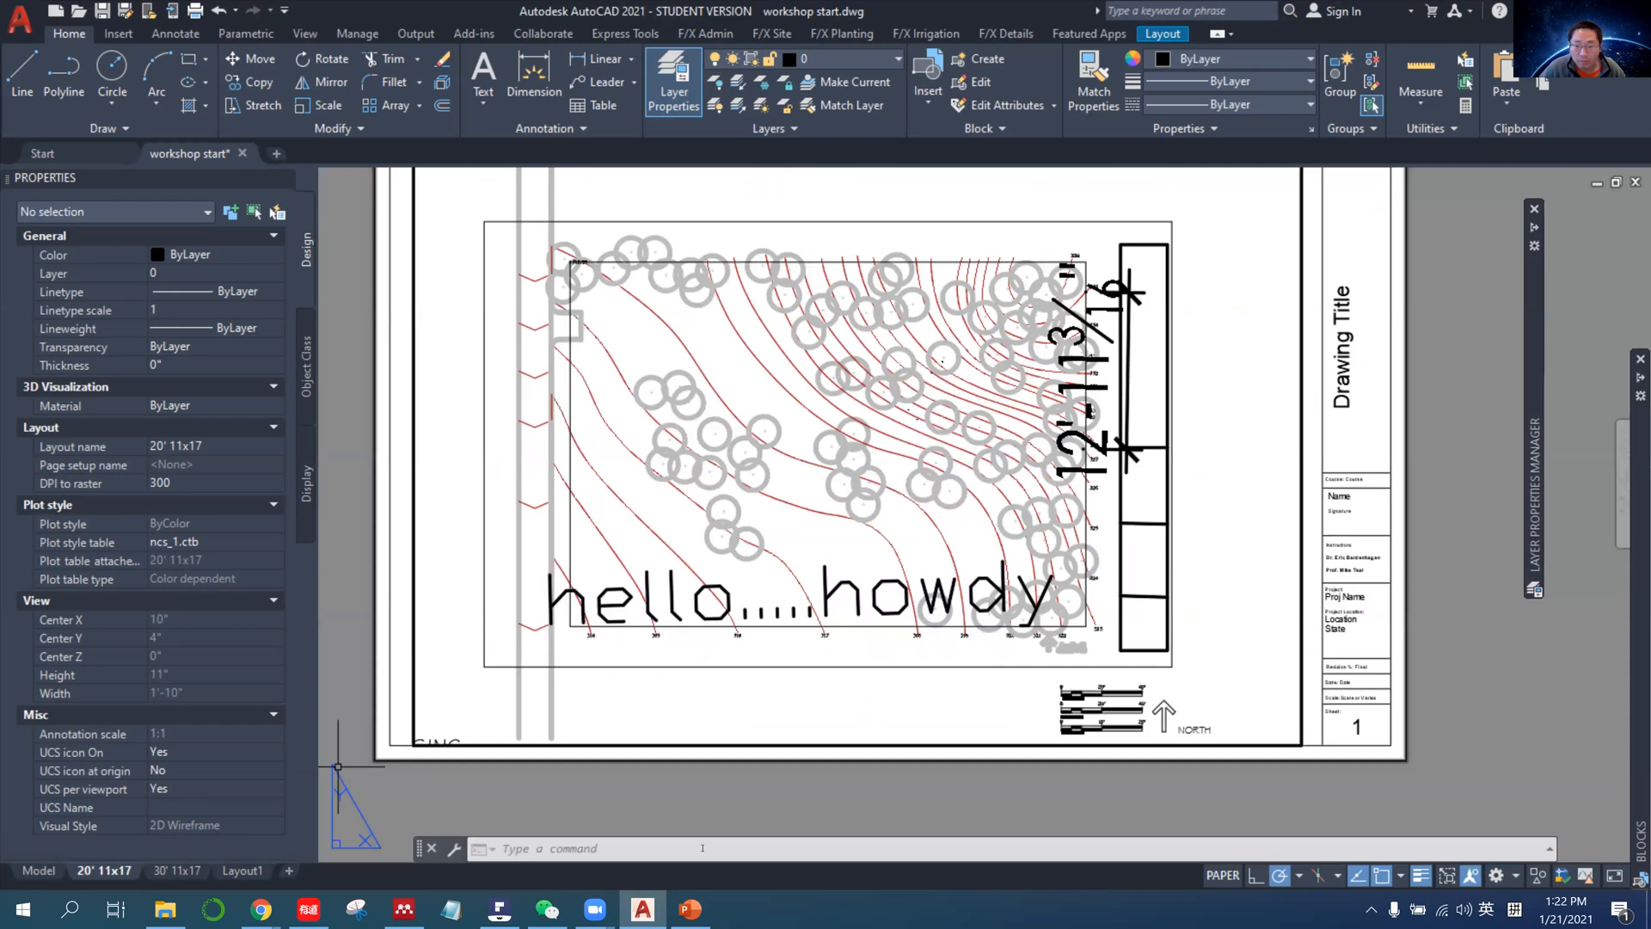
Set all four layers of the drawing group (ALL ELEMENTS, Plant, Road, Terrain) to red in model space.
{"action": "left_click", "coordinate": [37, 871]}
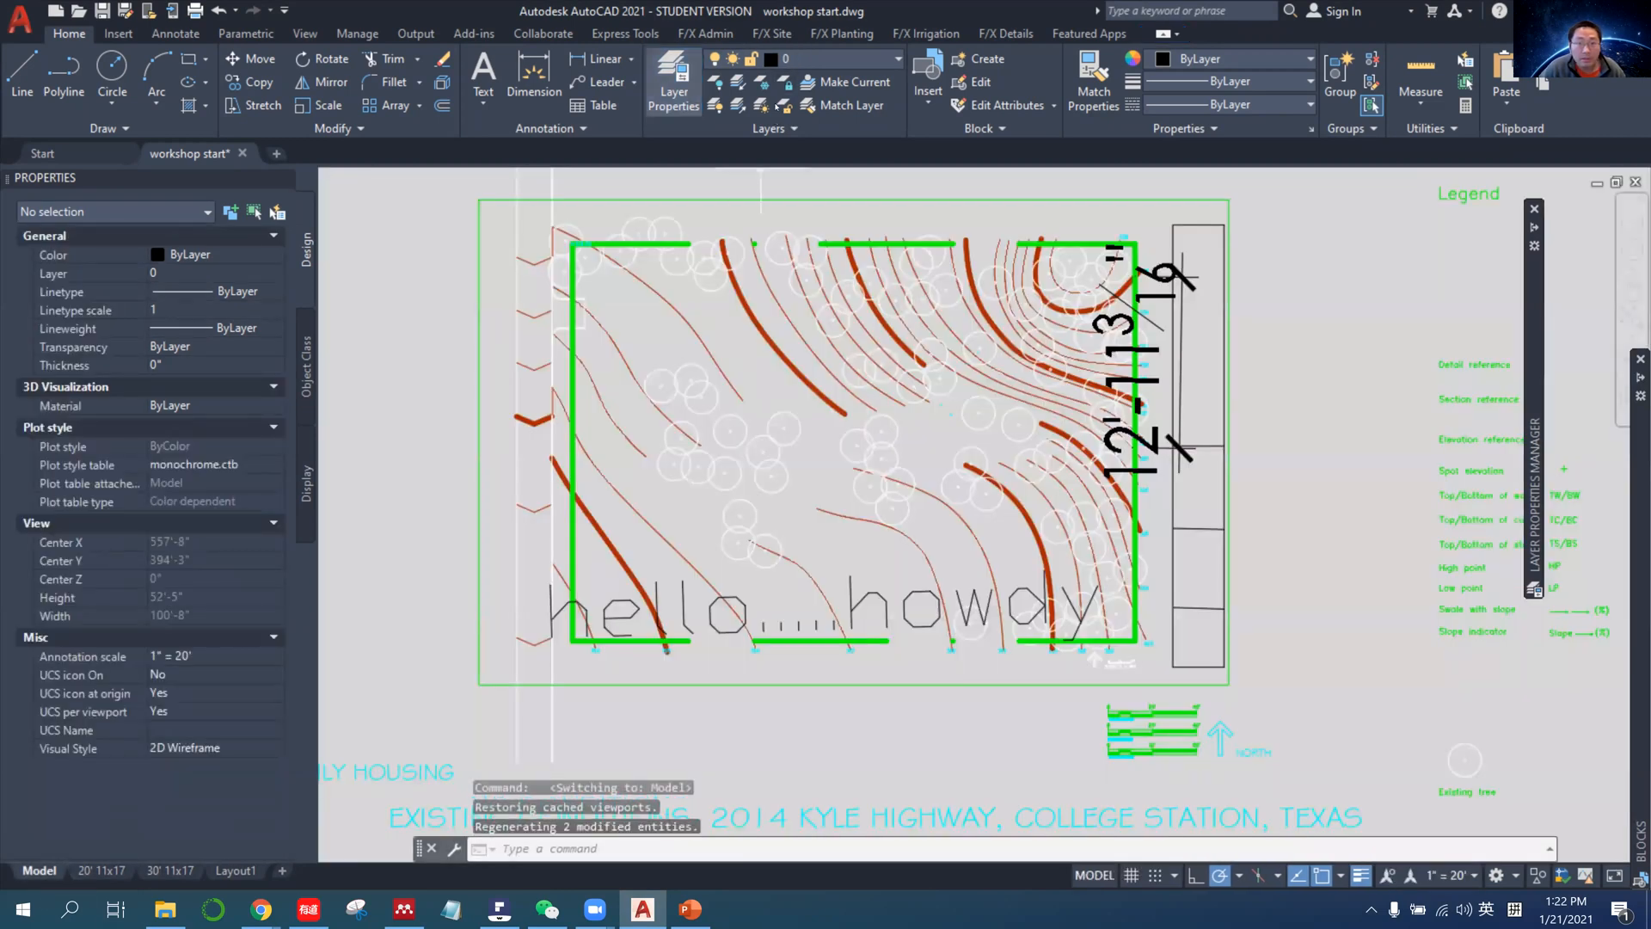
{"action": "left_click", "coordinate": [673, 82]}
{"action": "left_click", "coordinate": [673, 83]}
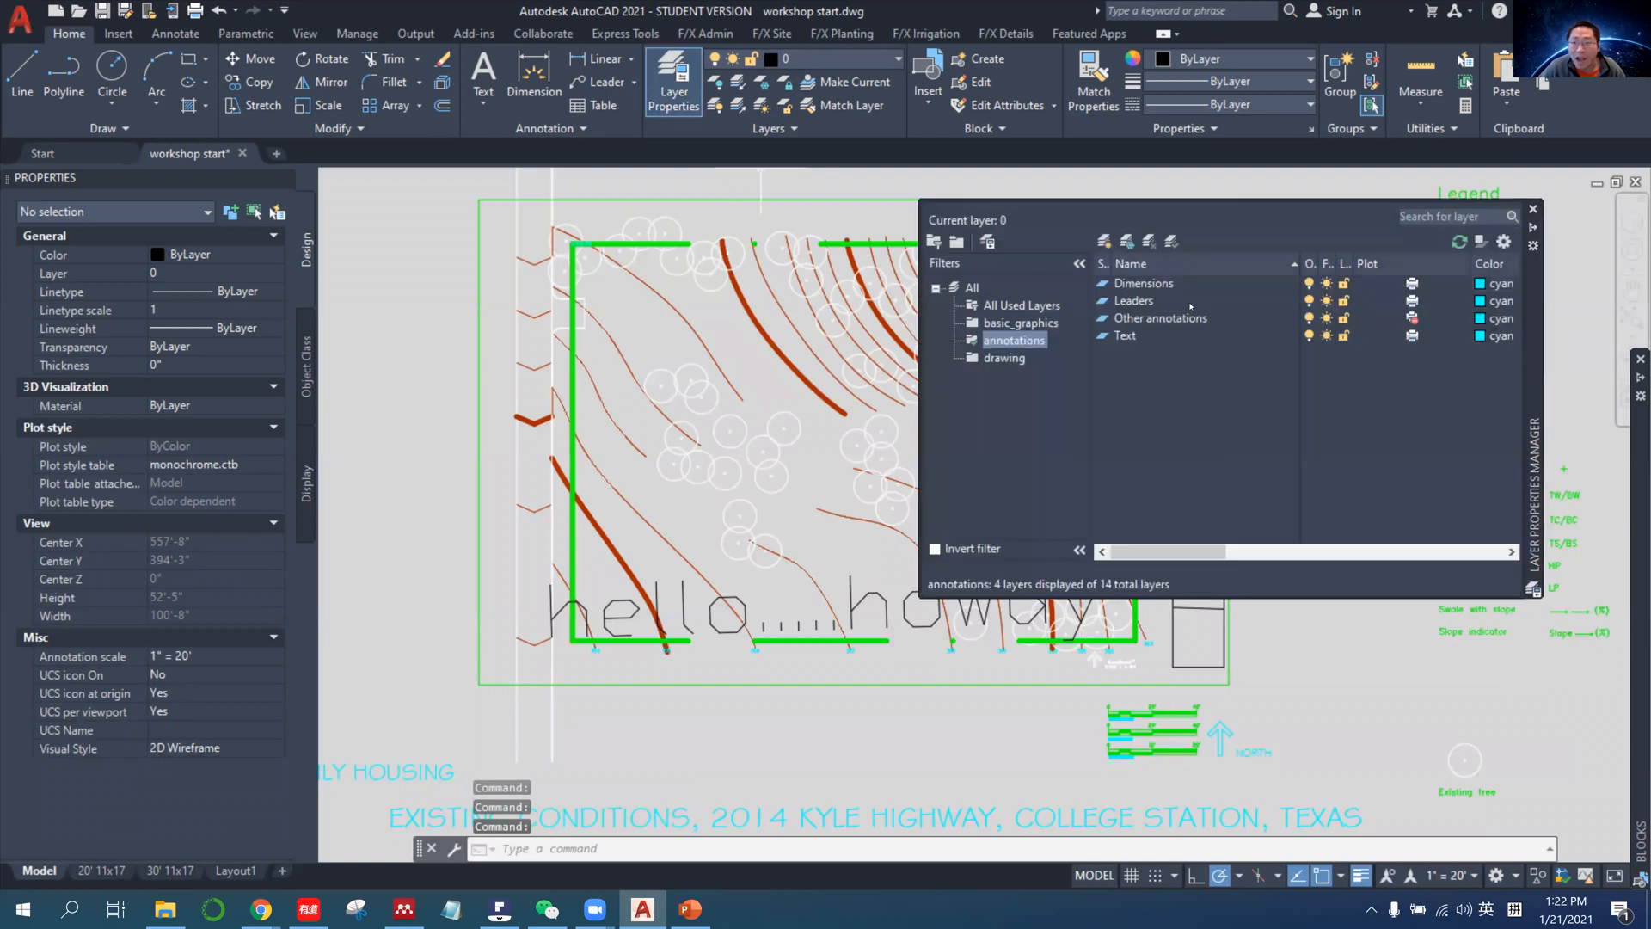
{"action": "left_click", "coordinate": [1021, 324]}
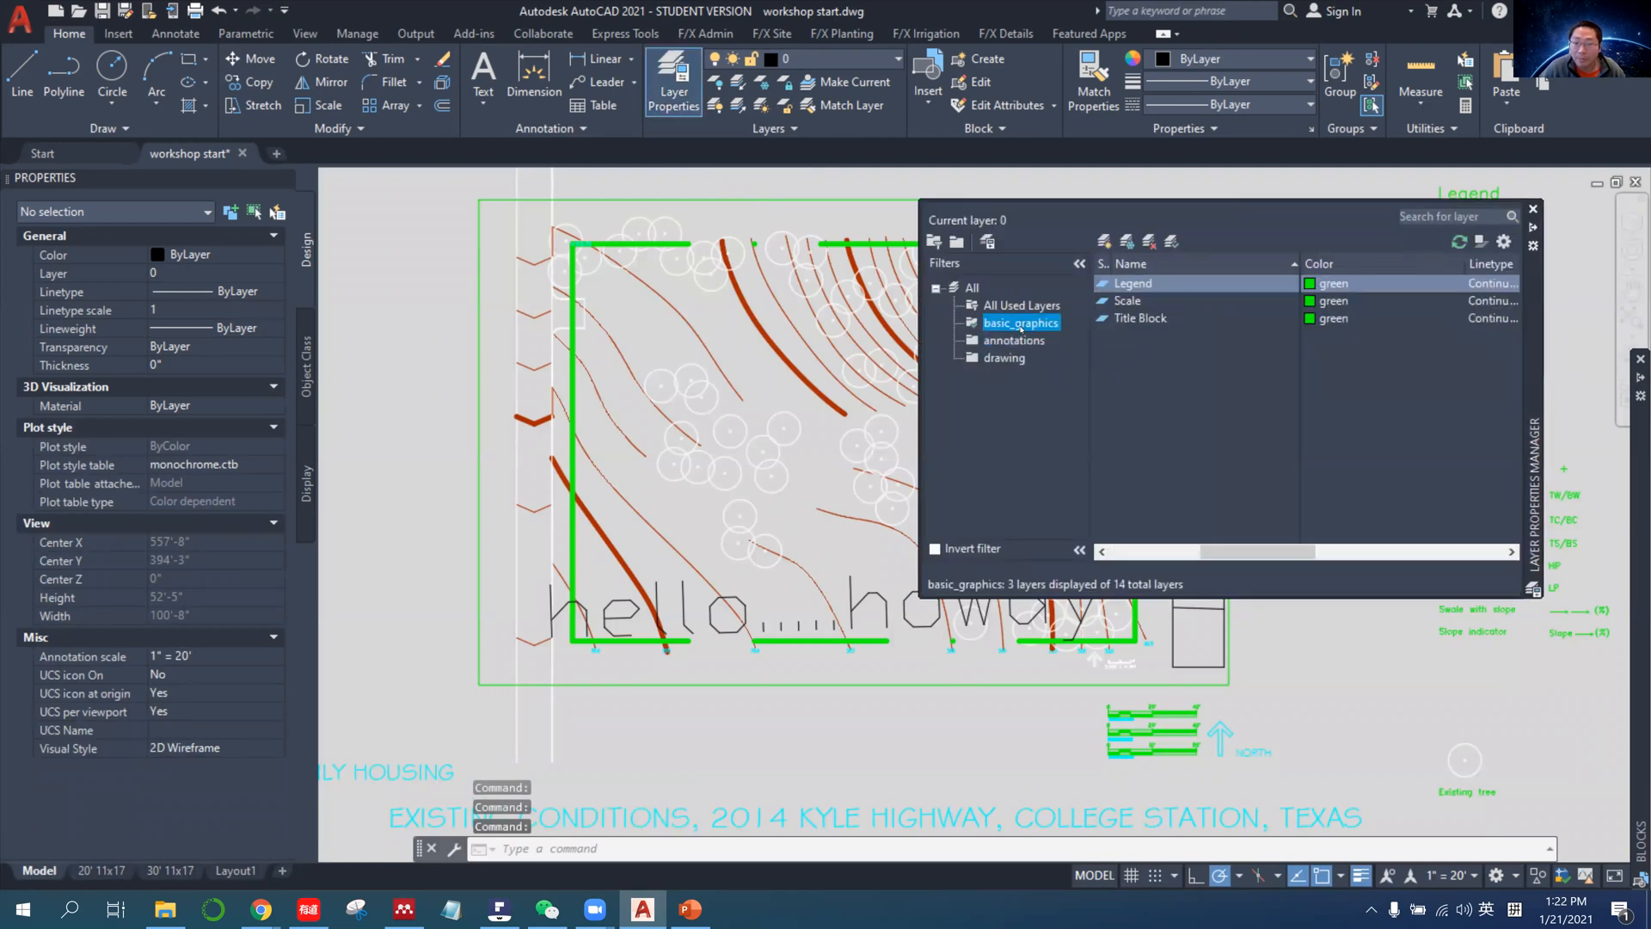
{"action": "left_click", "coordinate": [1005, 358]}
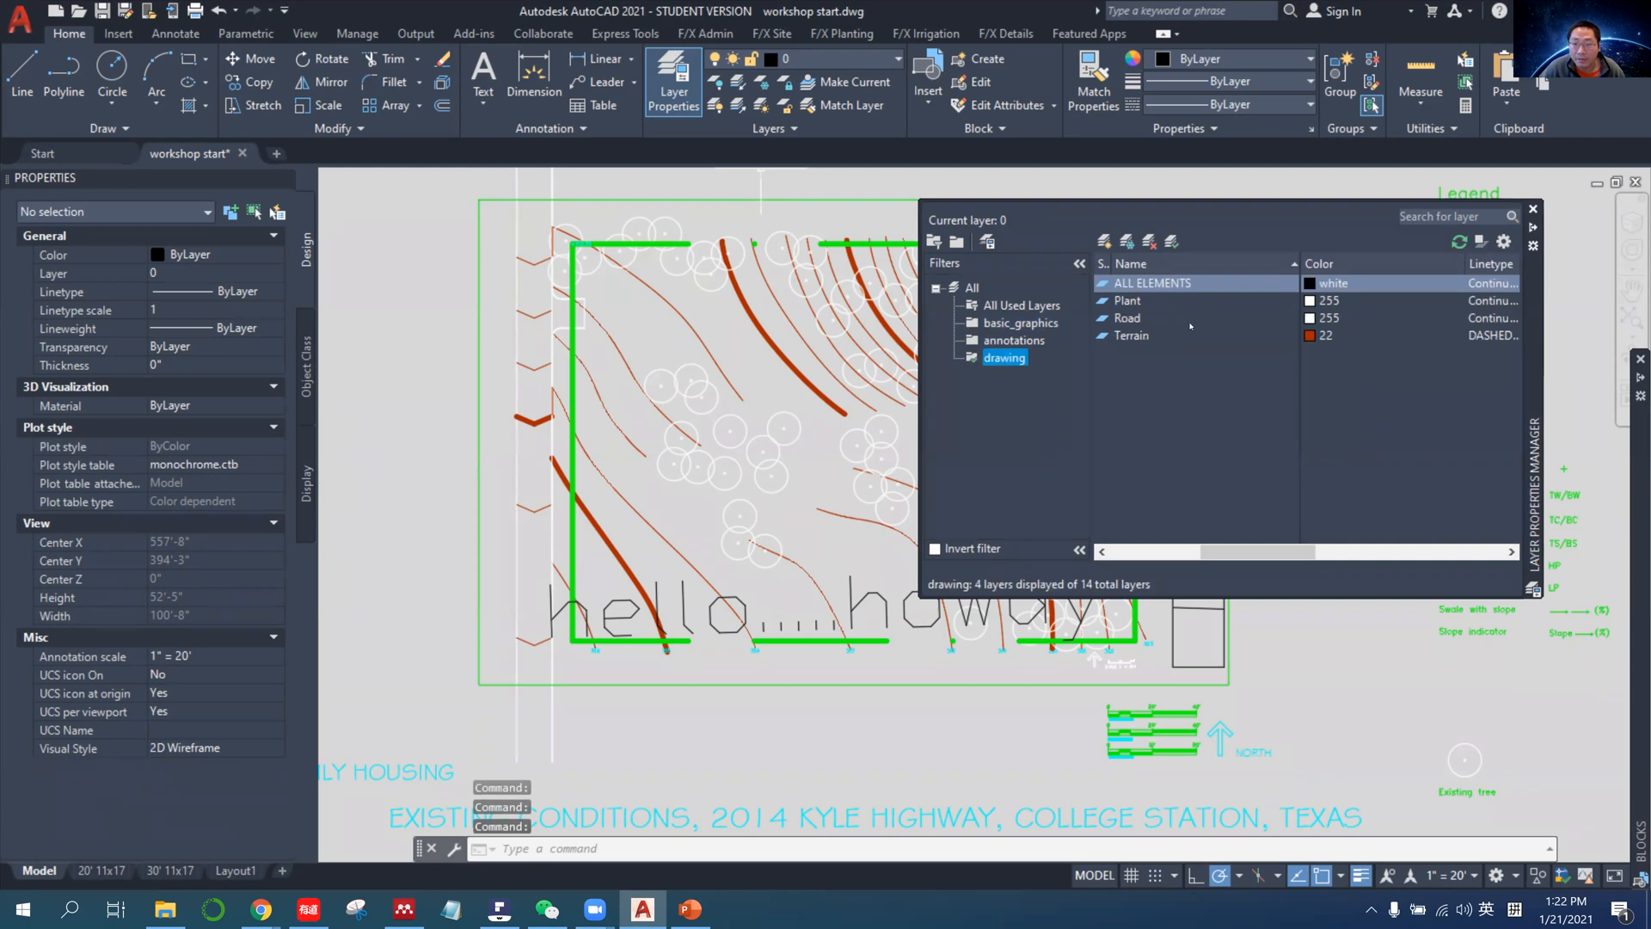
{"action": "left_click", "coordinate": [1131, 336], "text": "shift"}
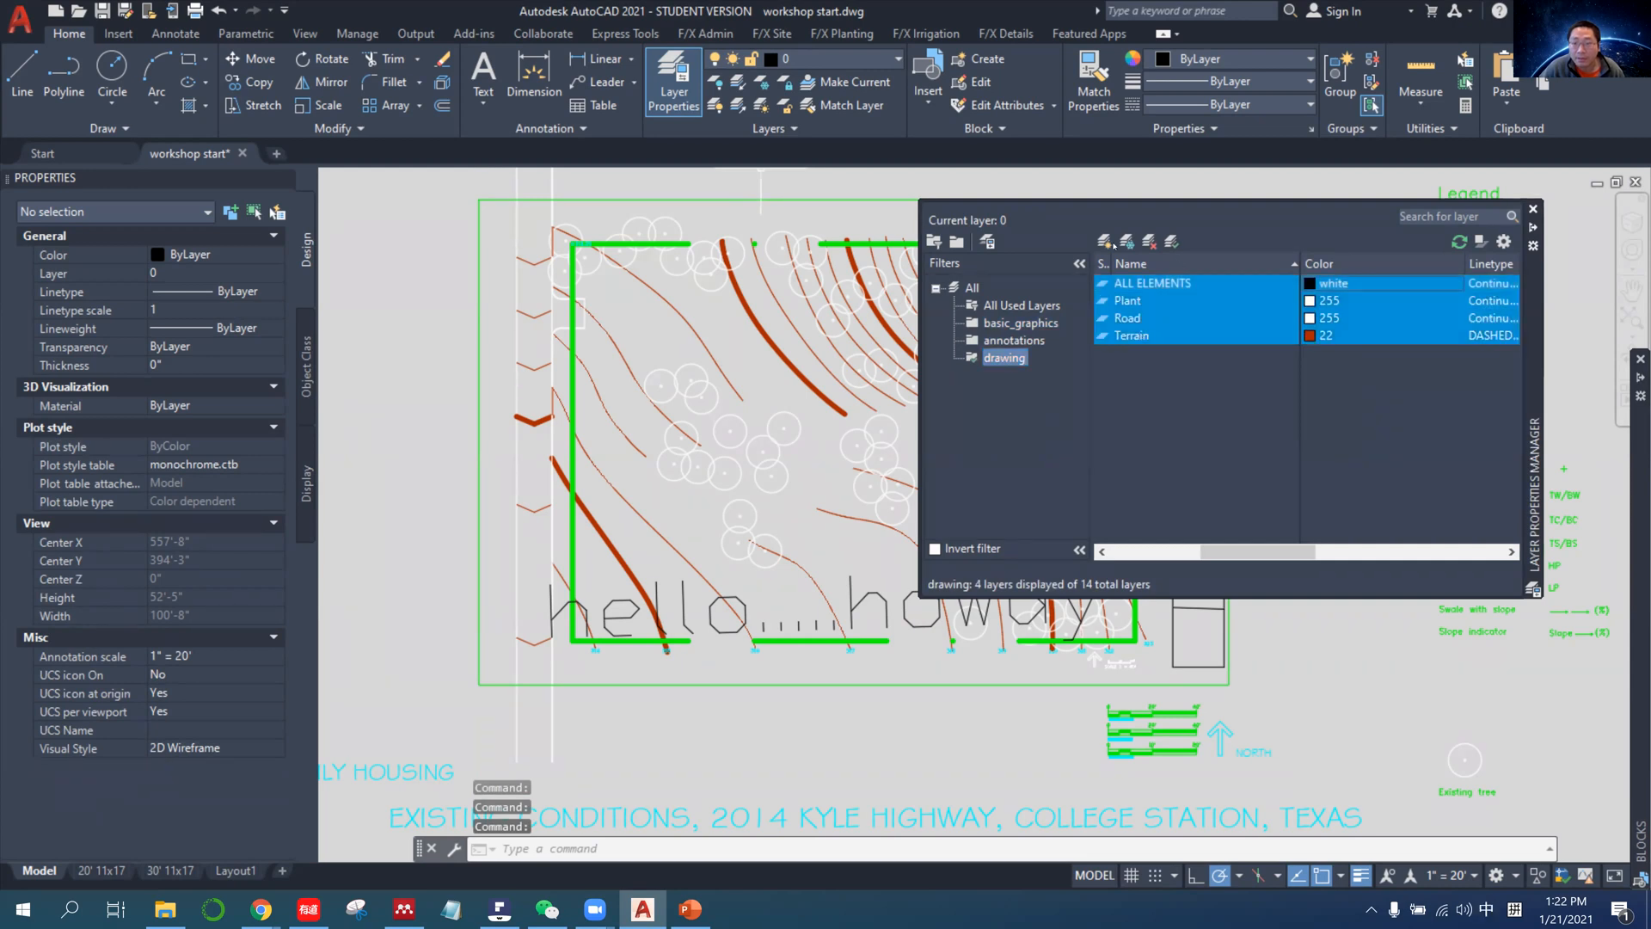
{"action": "left_click", "coordinate": [1328, 283]}
{"action": "left_click", "coordinate": [1318, 242]}
{"action": "left_click", "coordinate": [1444, 350]}
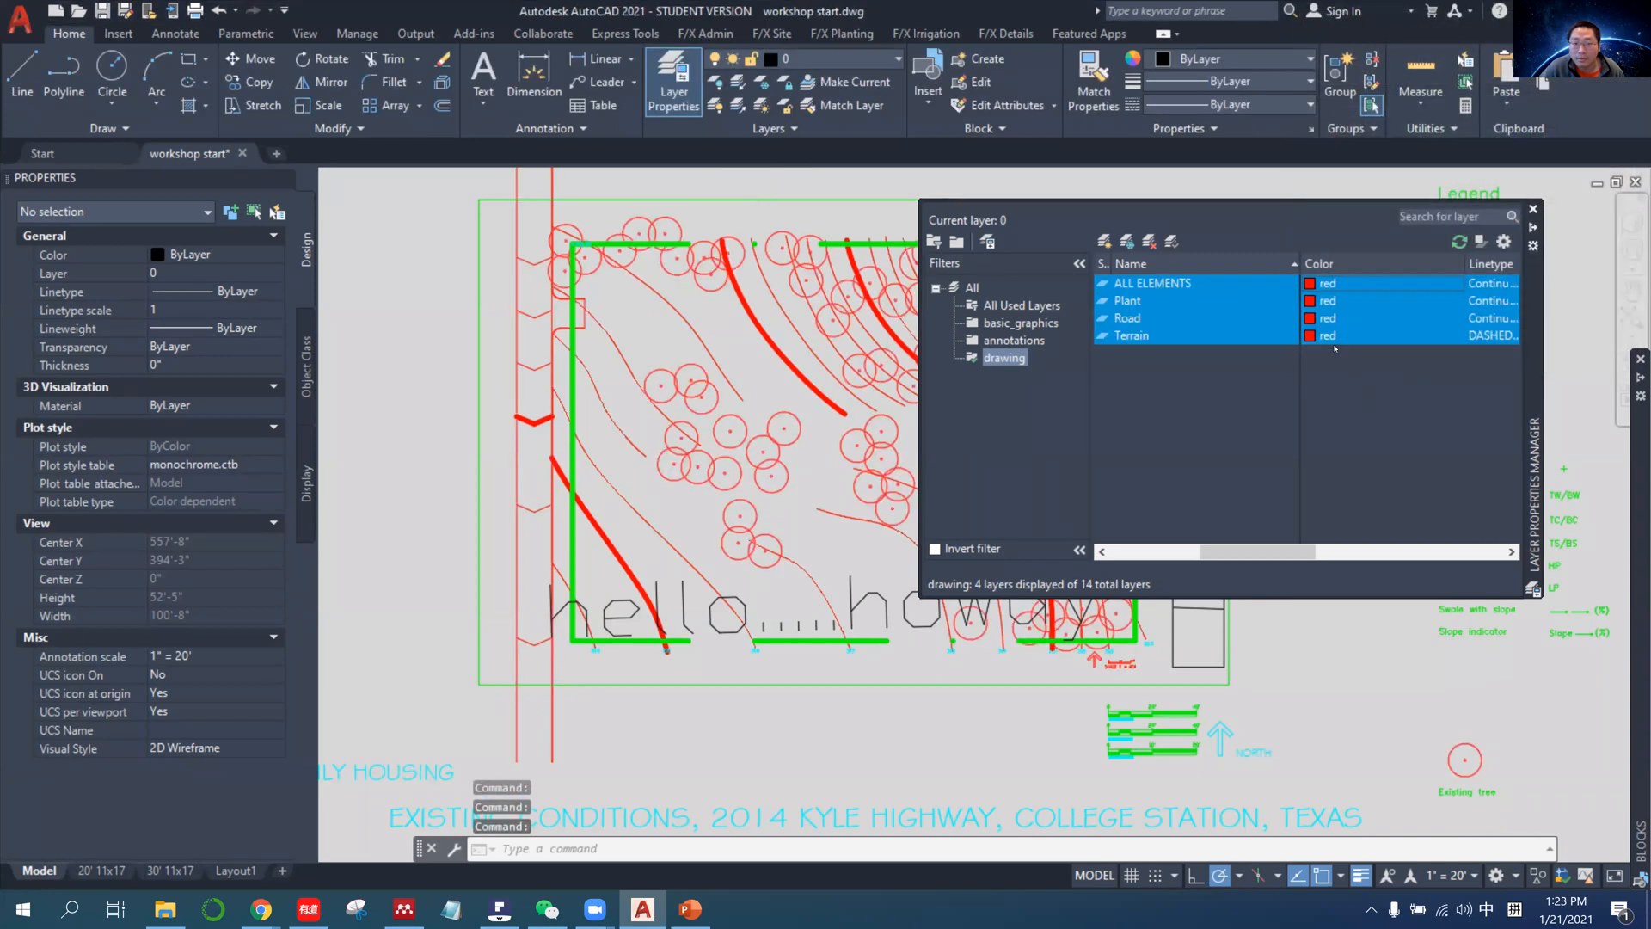
{"action": "left_click", "coordinate": [1312, 285]}
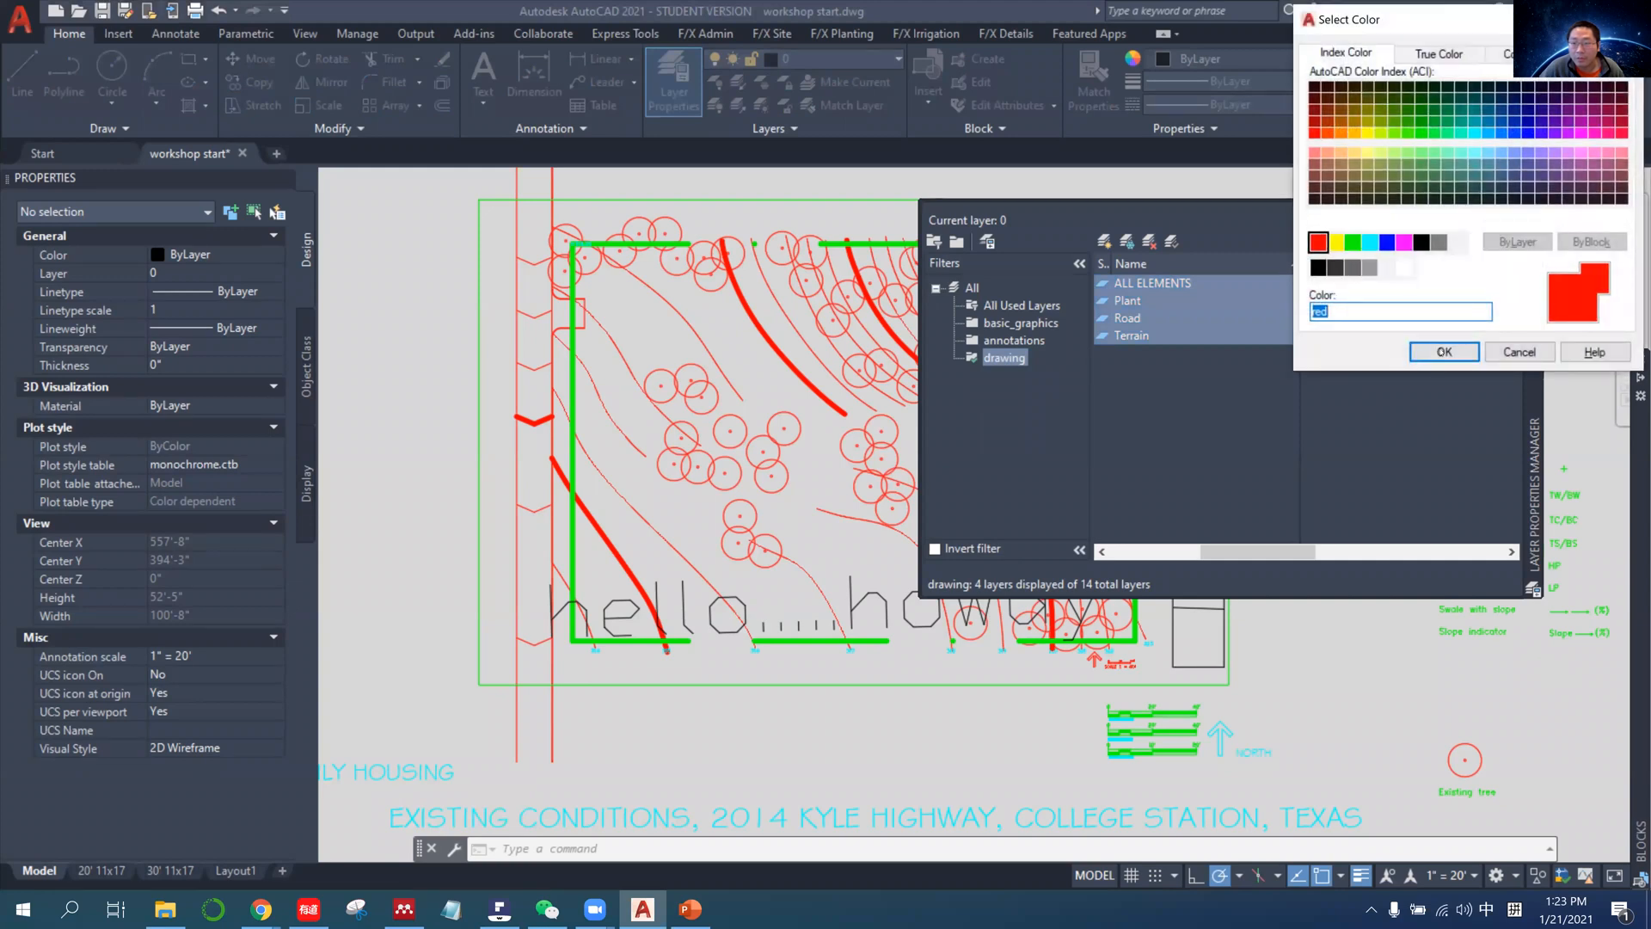
{"action": "left_click", "coordinate": [1444, 352]}
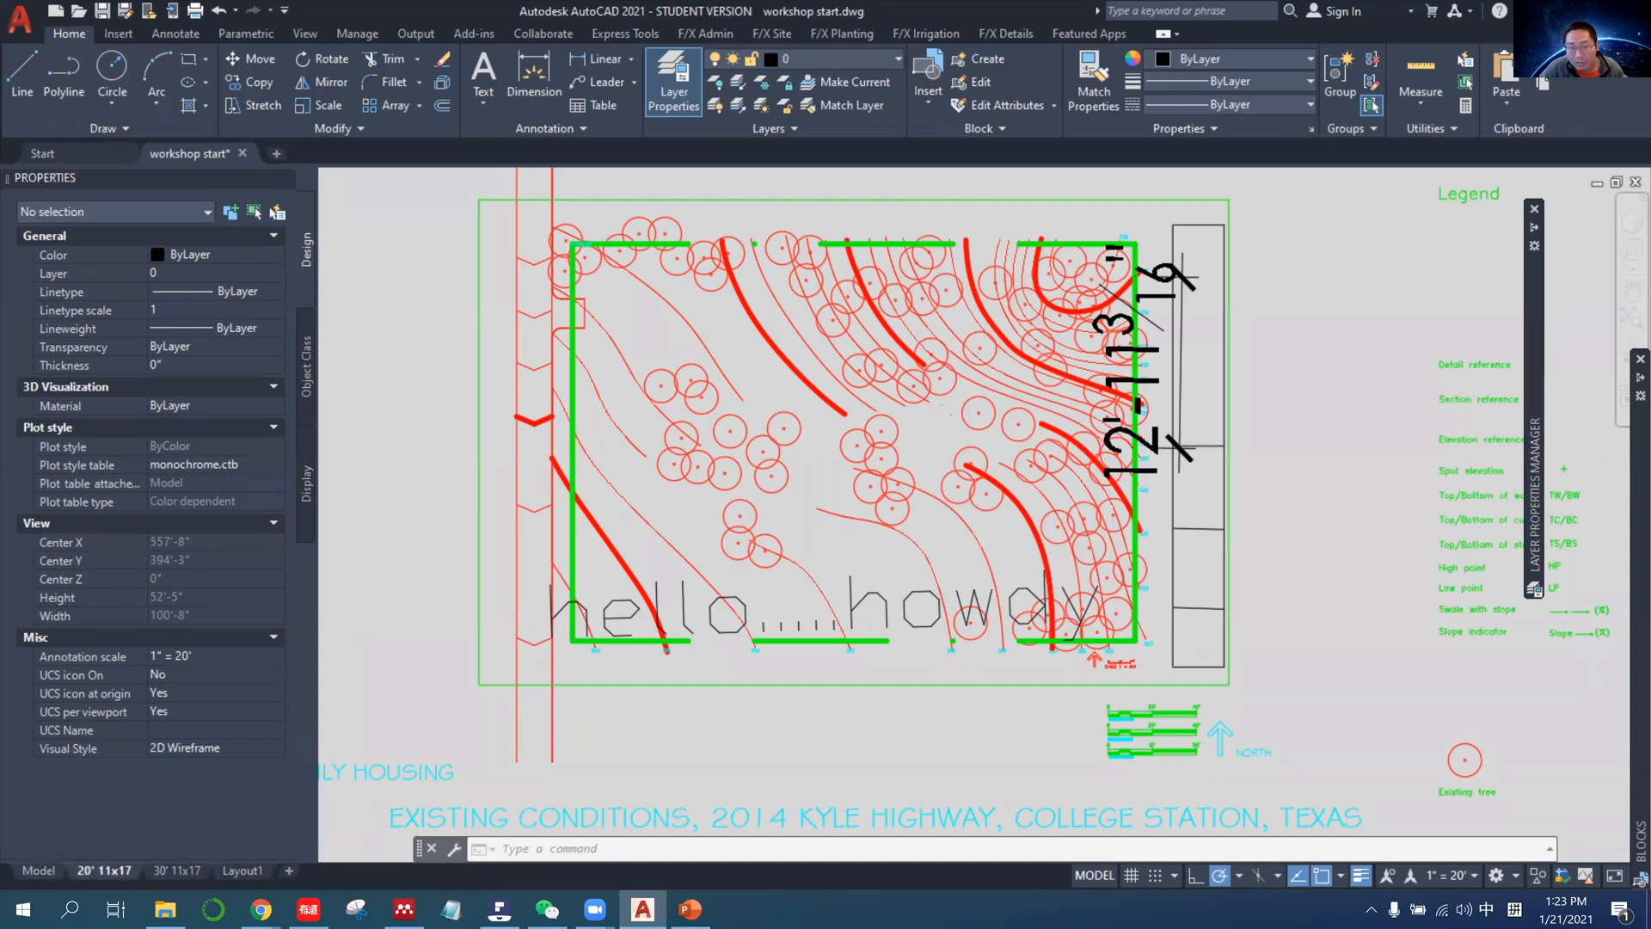
Compare the drawing layers and the dashed border rectangle between the 20' 11x17 layout and model space.
{"action": "left_click", "coordinate": [102, 871]}
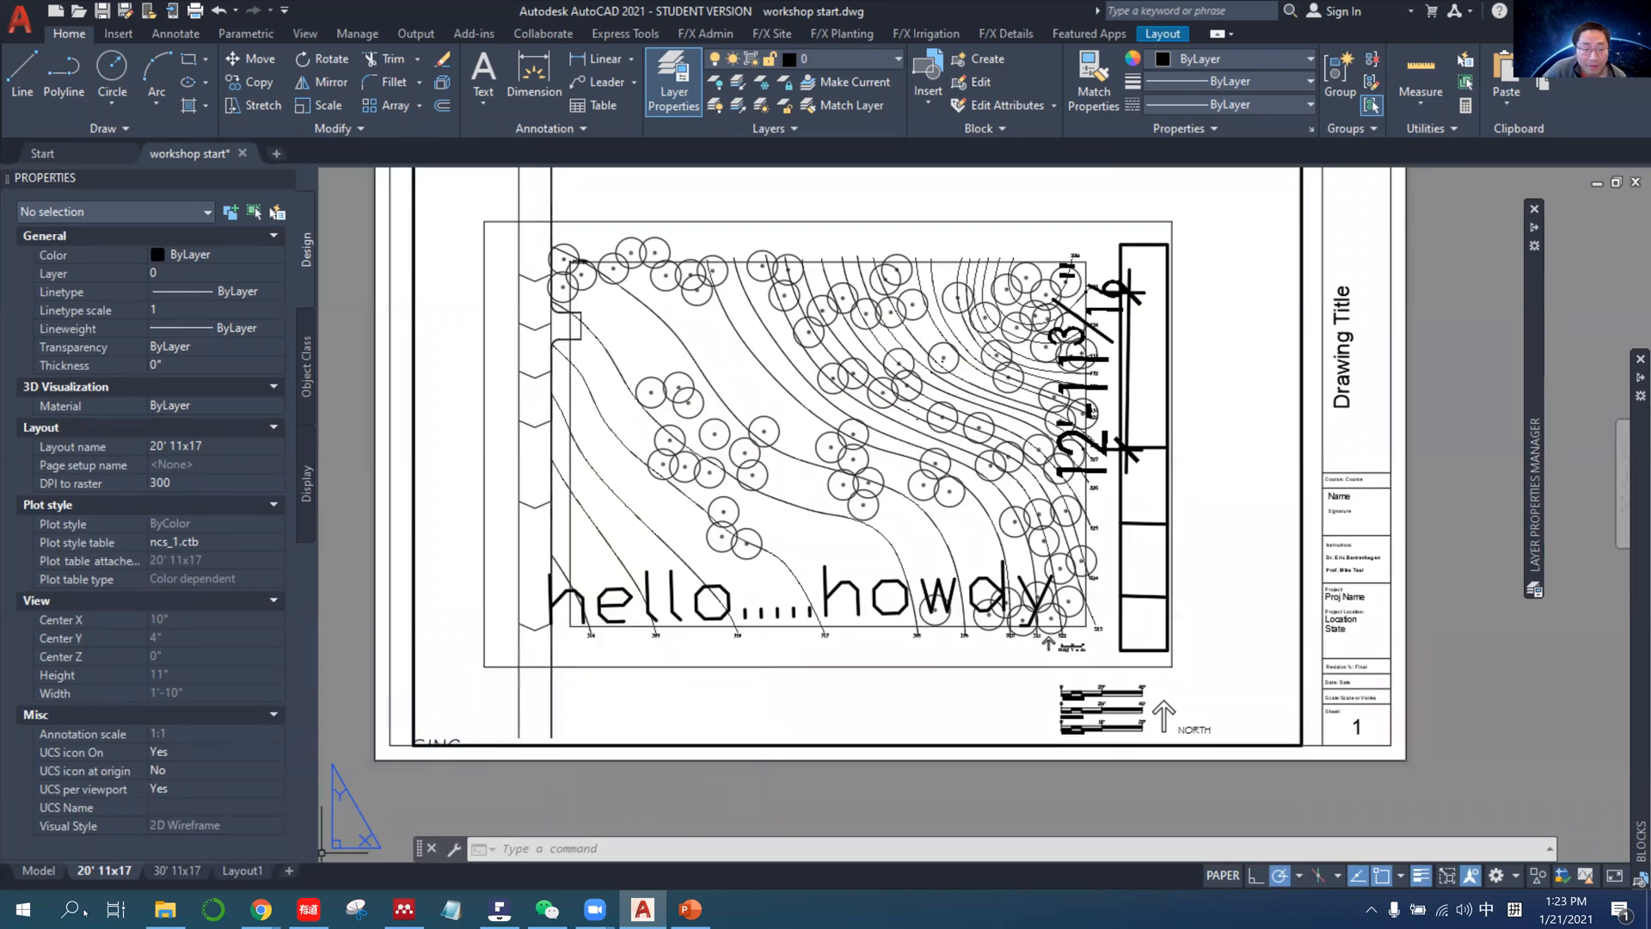
{"action": "left_click", "coordinate": [39, 870]}
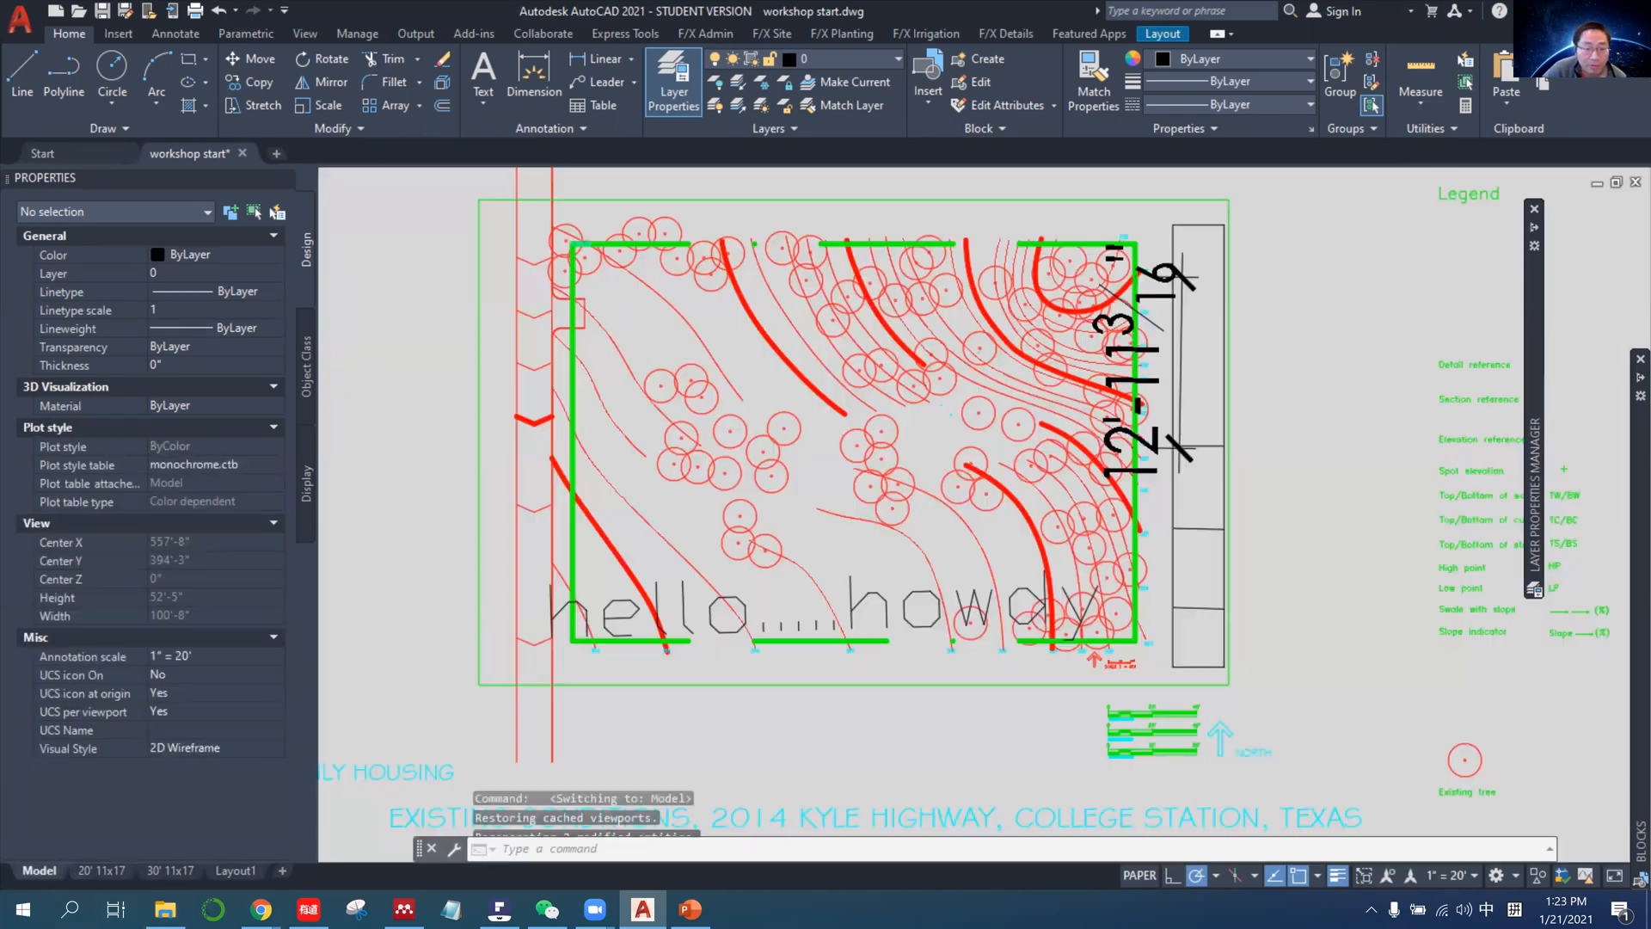
{"action": "left_click", "coordinate": [574, 559]}
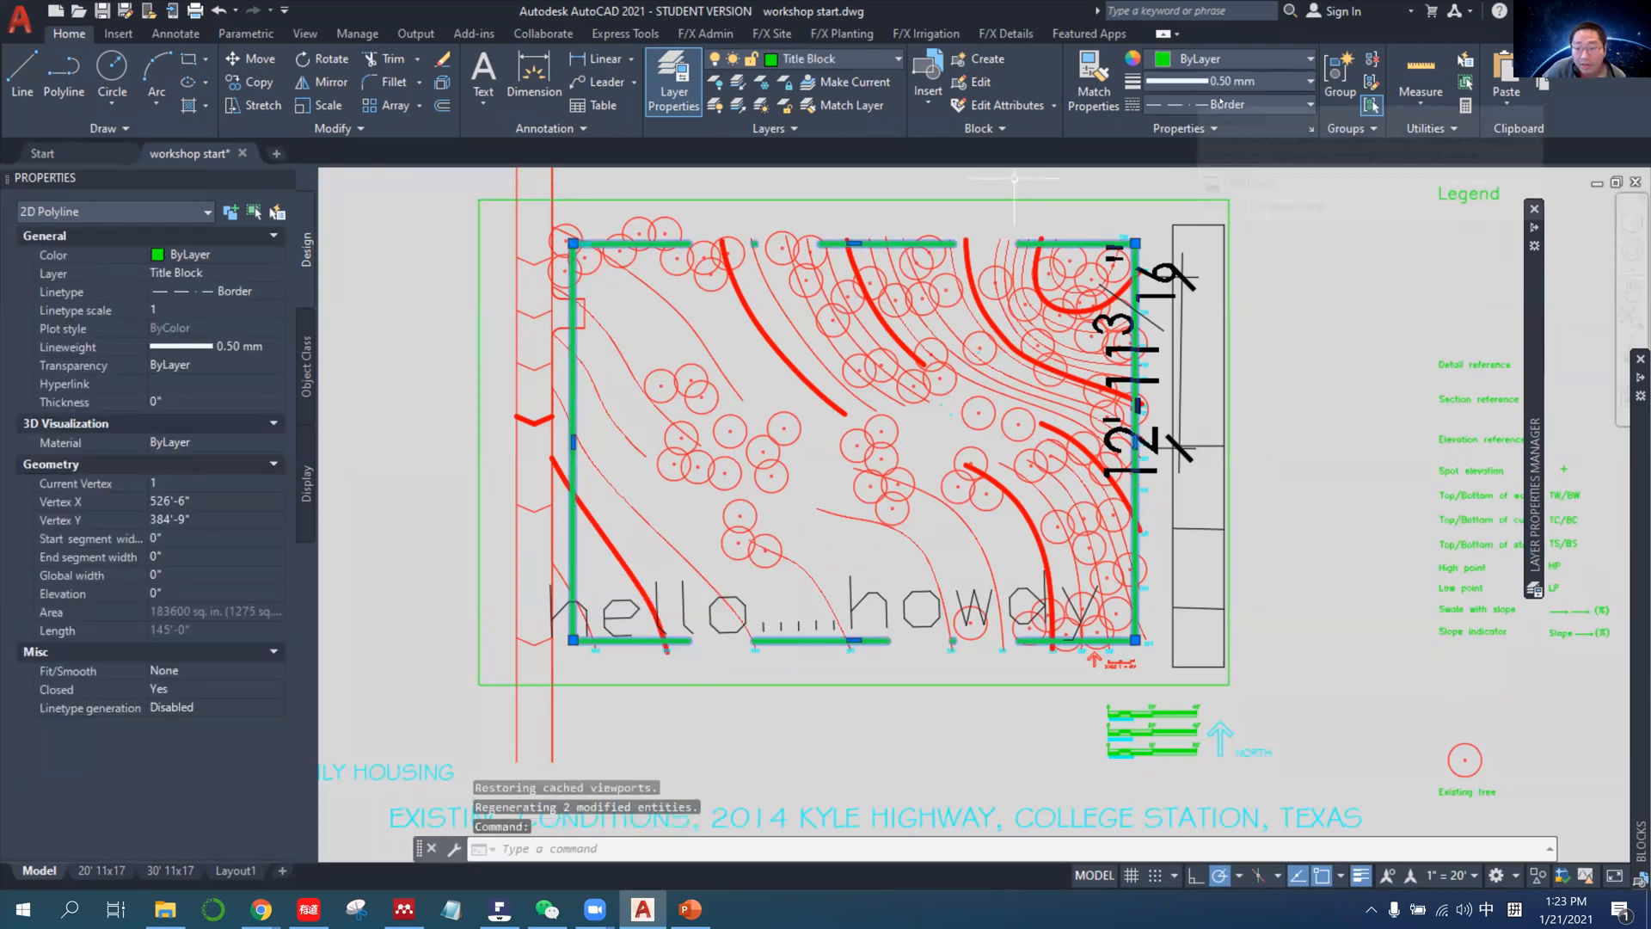
{"action": "left_click", "coordinate": [101, 870]}
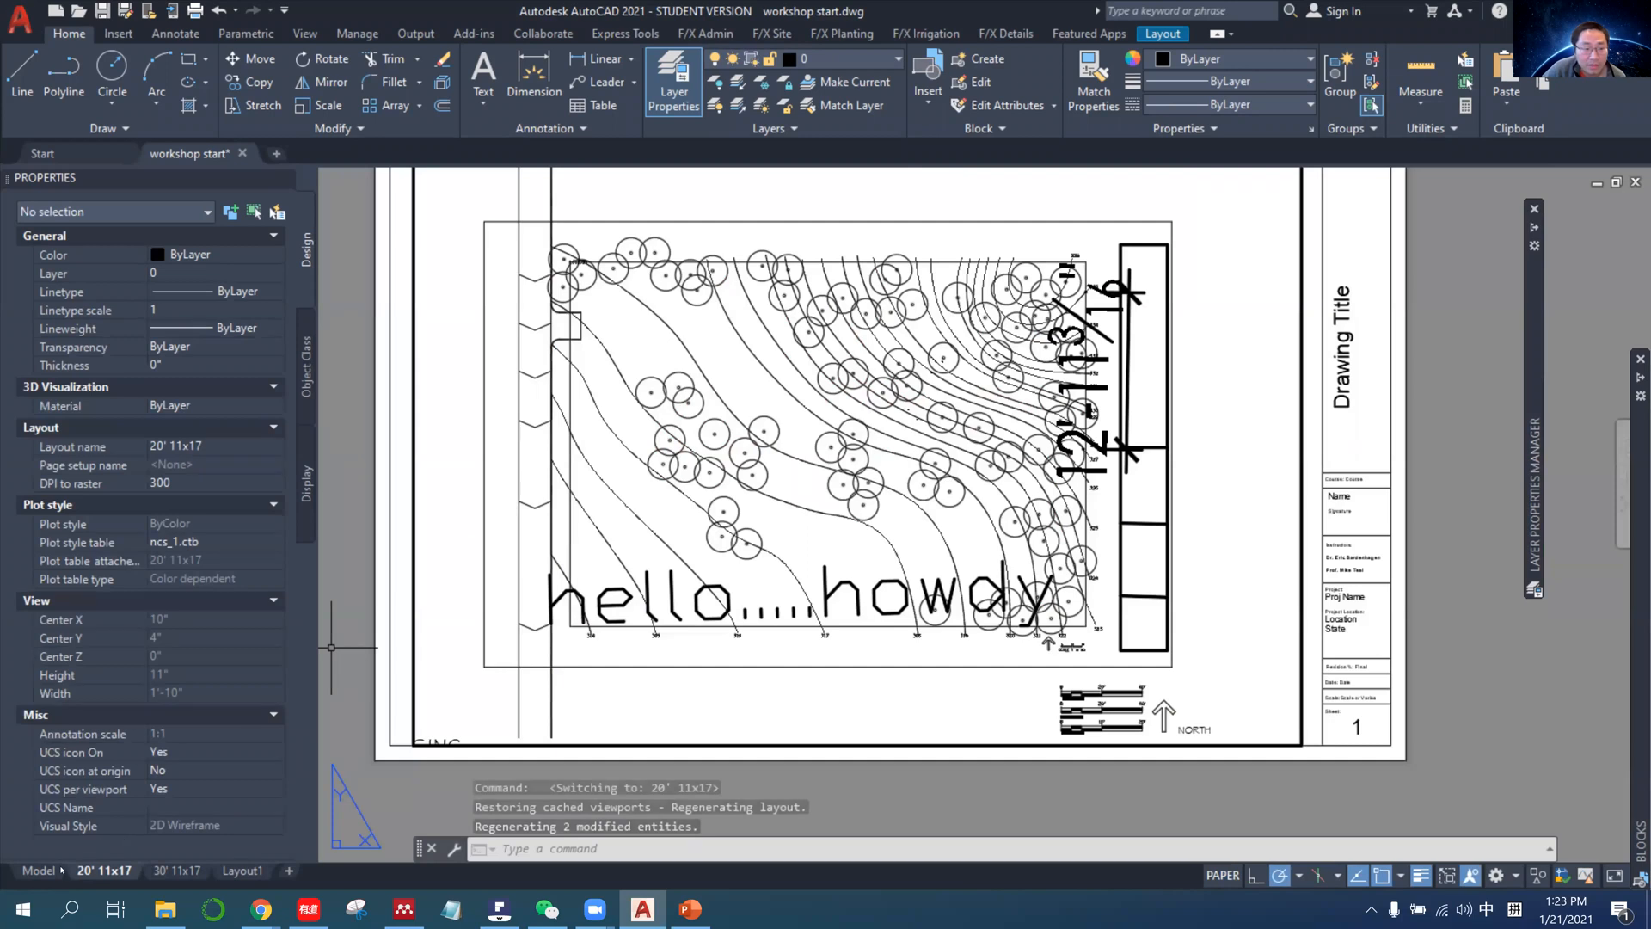
{"action": "mouse_move", "coordinate": [44, 872]}
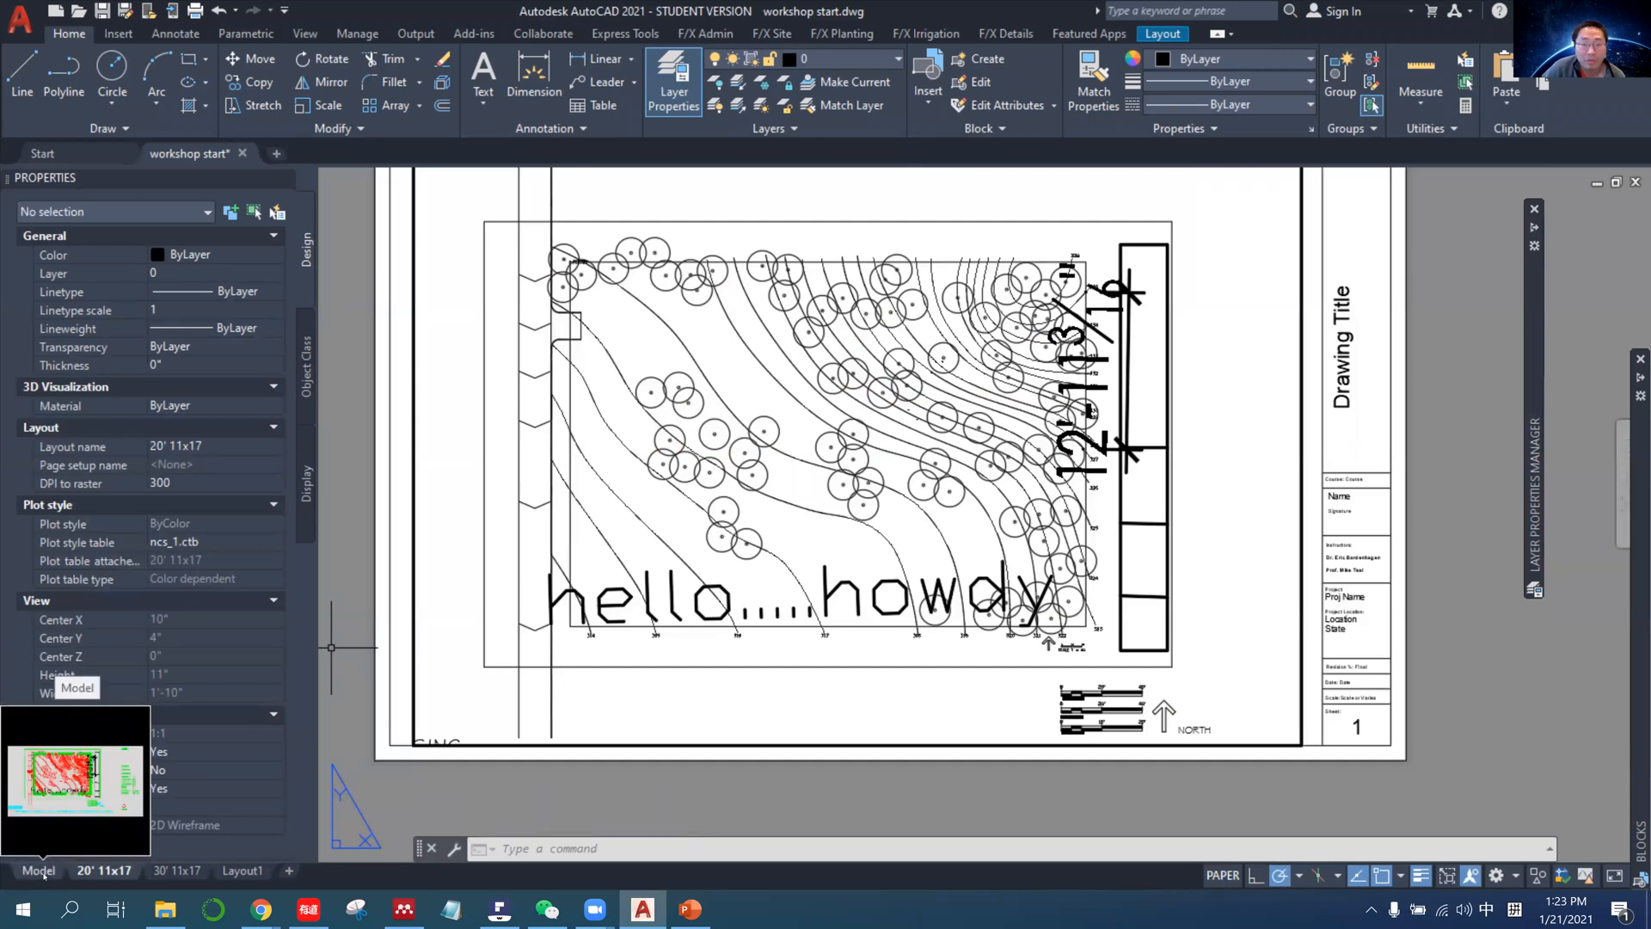
{"action": "left_click", "coordinate": [44, 872]}
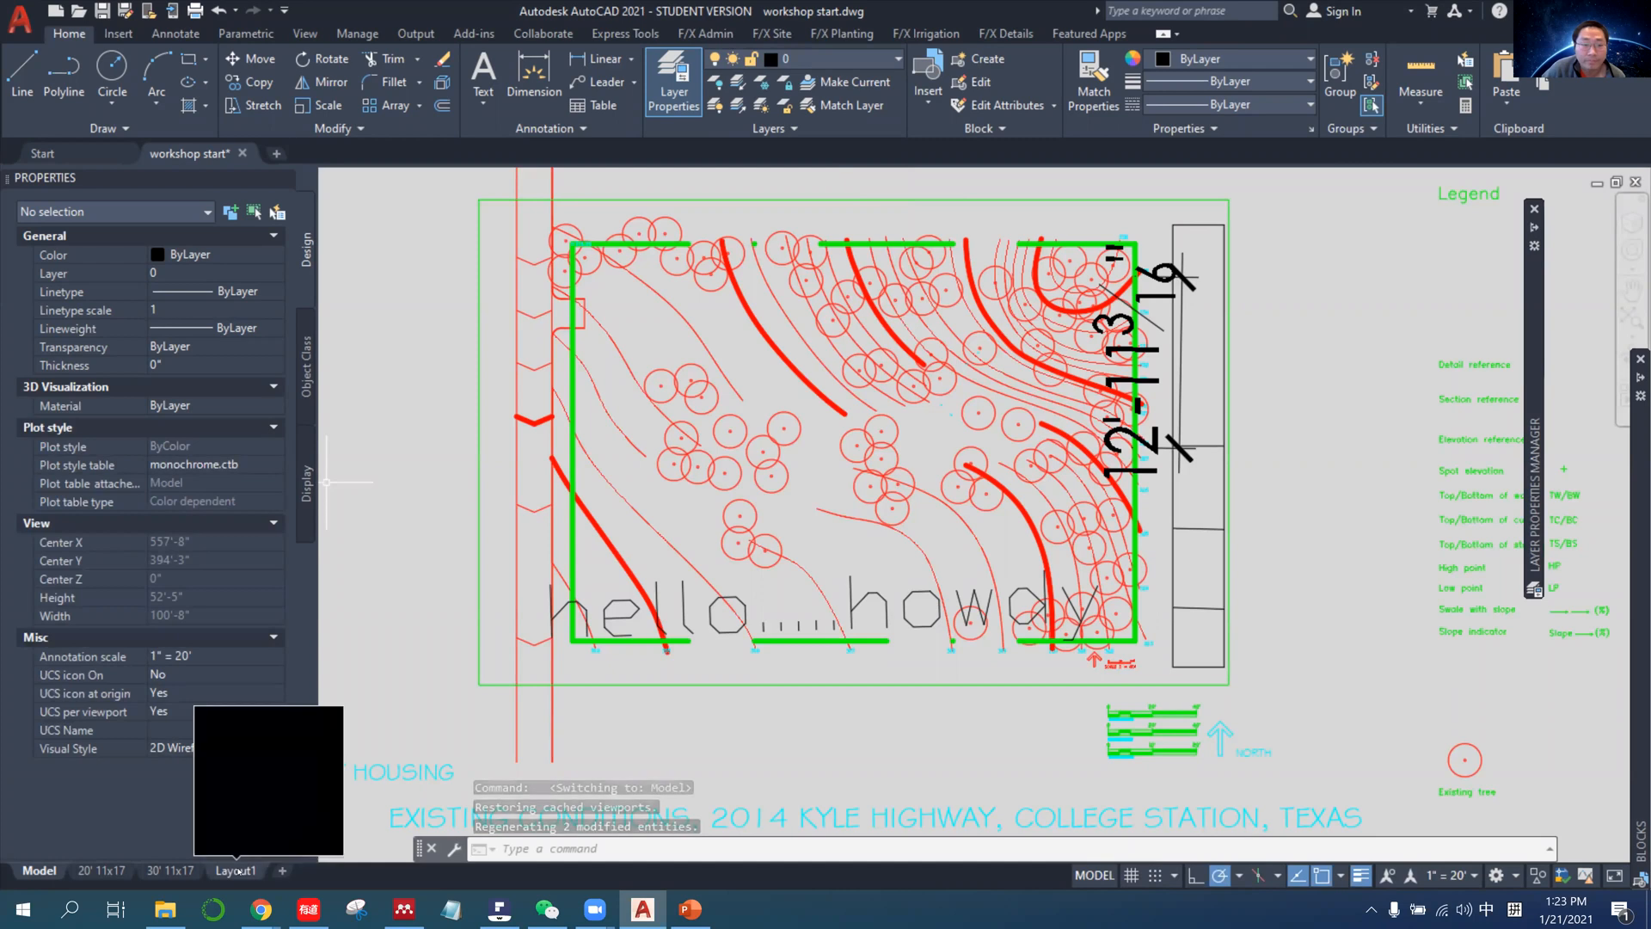
Switch to PowerPoint, consult the "Layout linetype not showing properly" slide about the linetype command, and return to AutoCAD.
{"action": "left_click", "coordinate": [689, 912]}
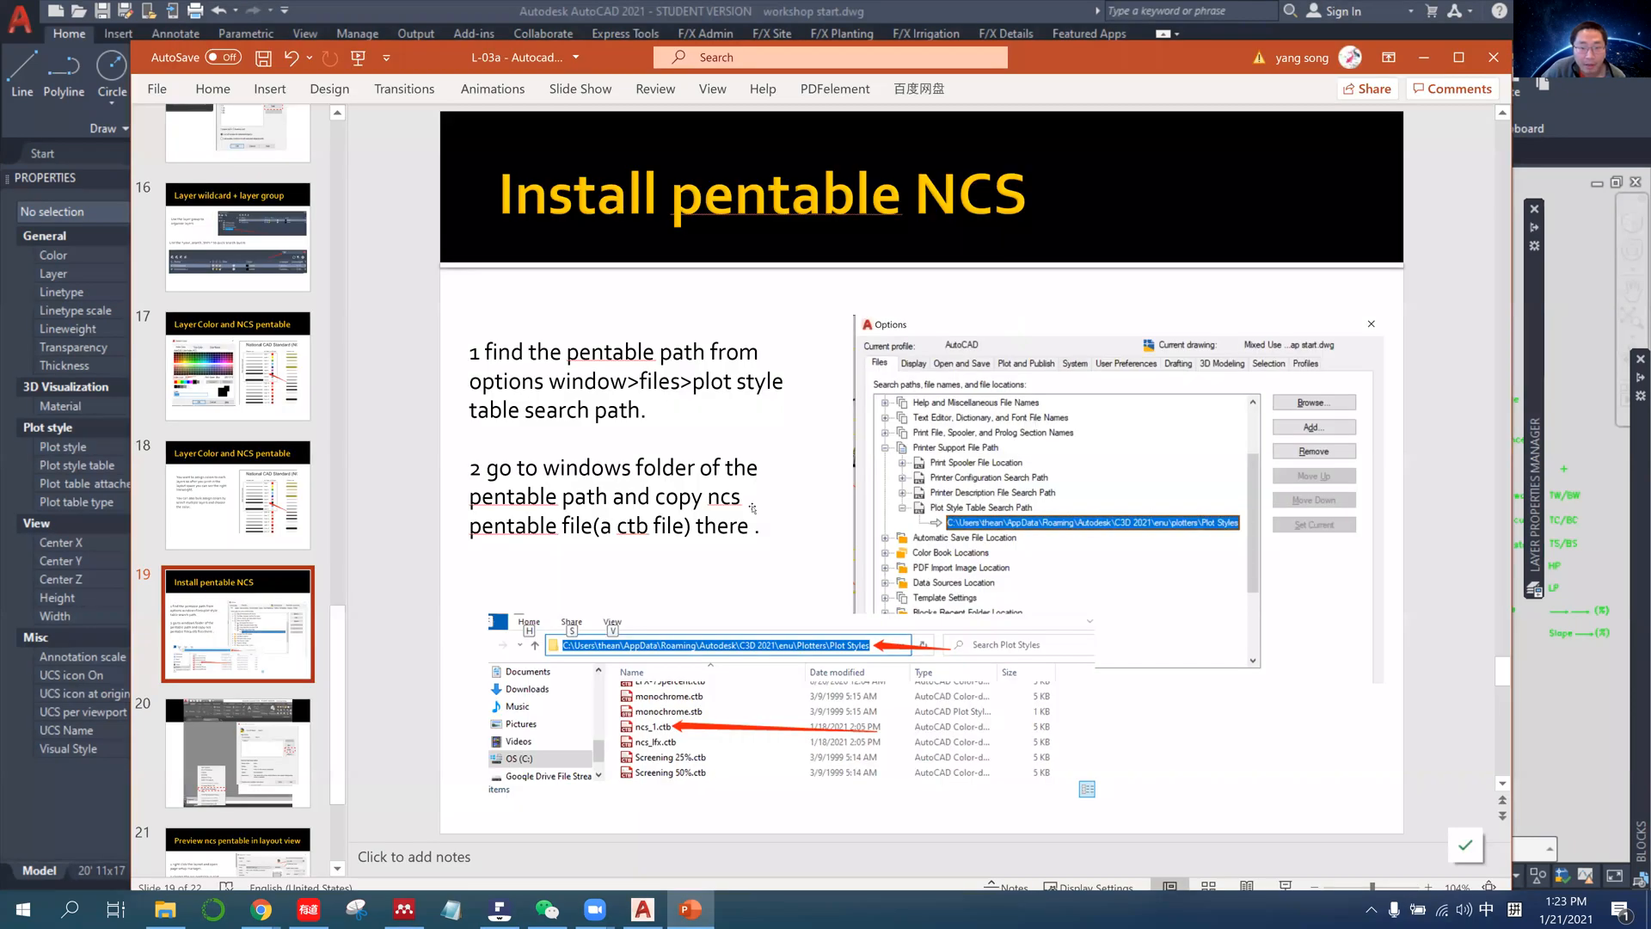
{"action": "scroll", "coordinate": [814, 442], "scroll_direction": "down", "scroll_amount": 1}
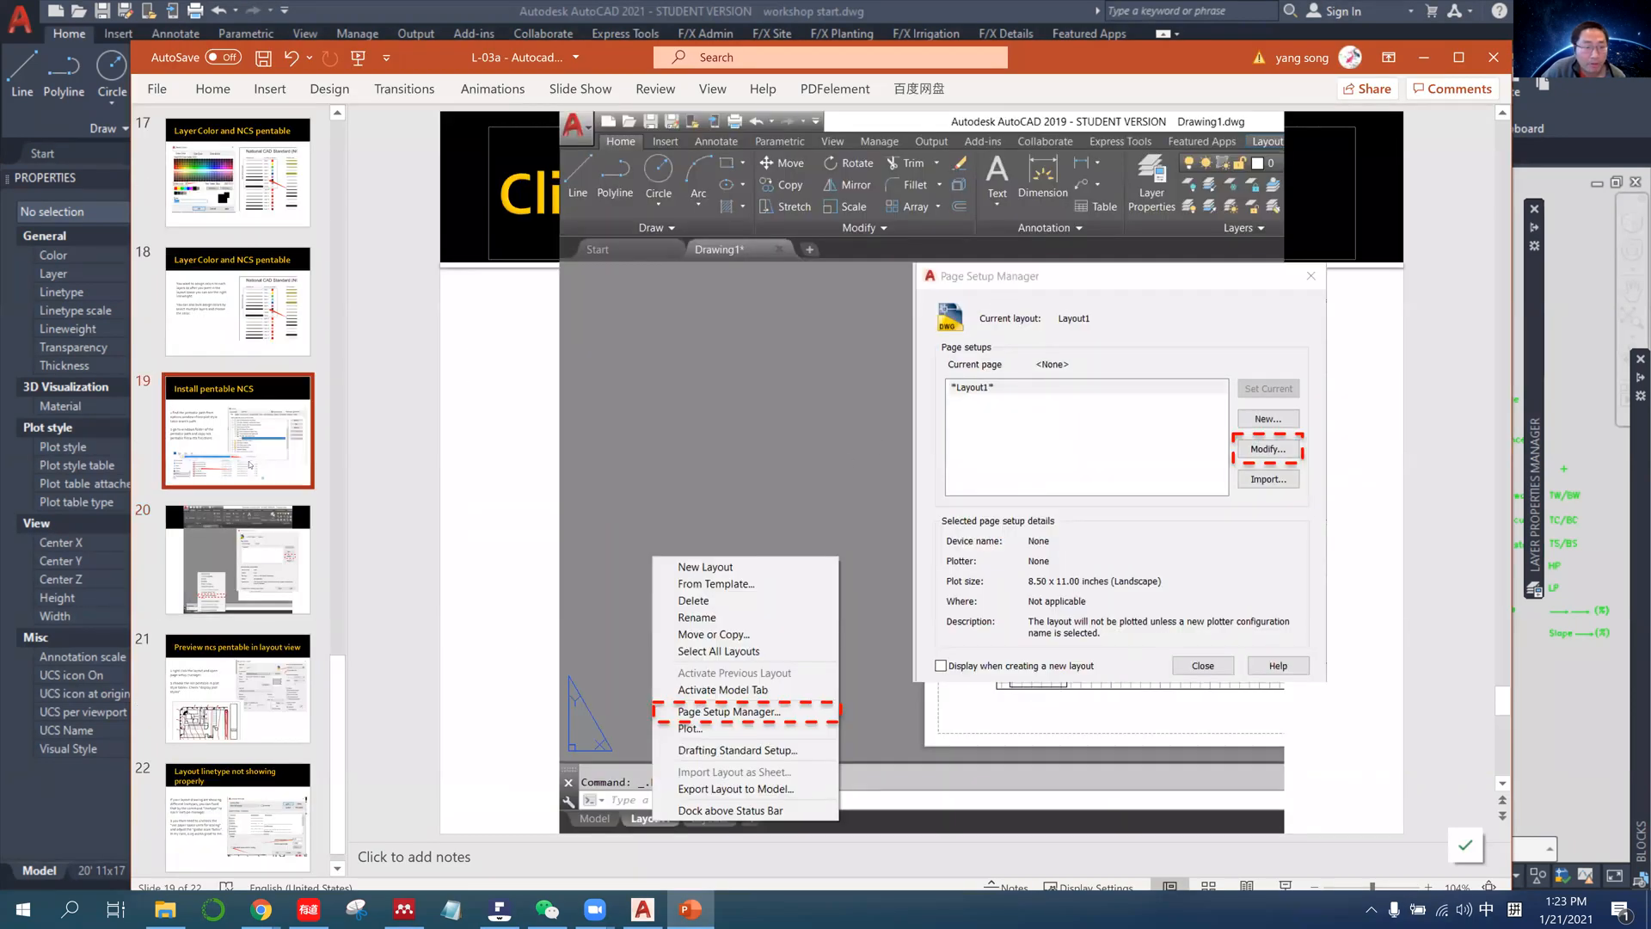
{"action": "left_click", "coordinate": [238, 430]}
{"action": "left_click", "coordinate": [245, 765]}
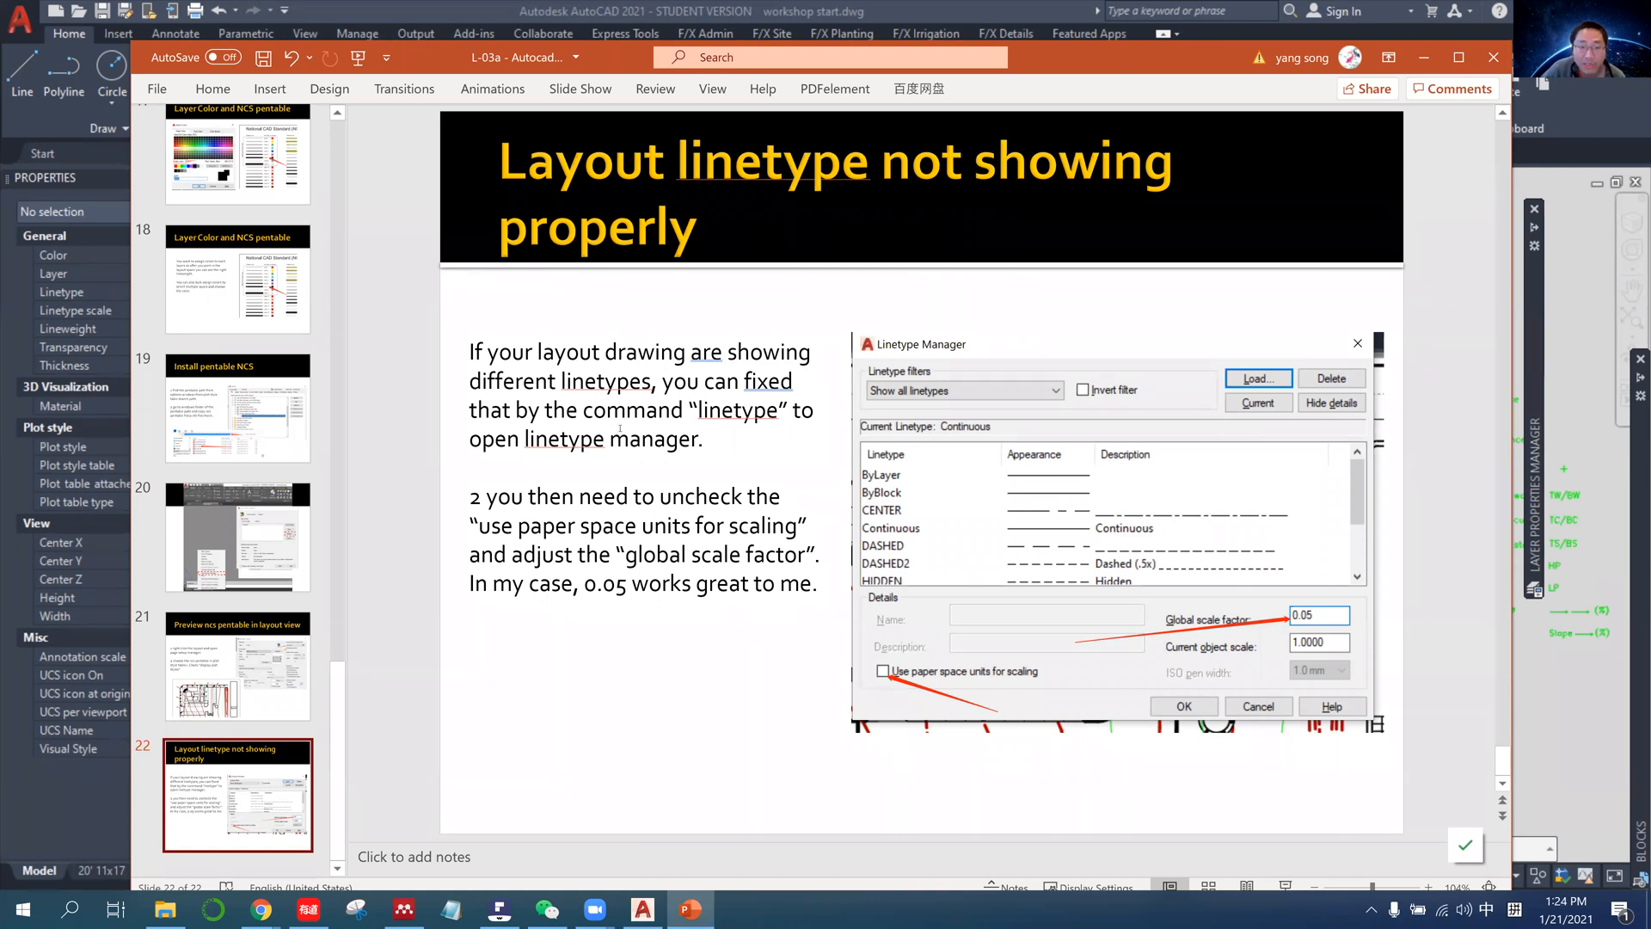
{"action": "left_click_drag", "start_coordinate": [585, 410], "coordinate": [697, 440]}
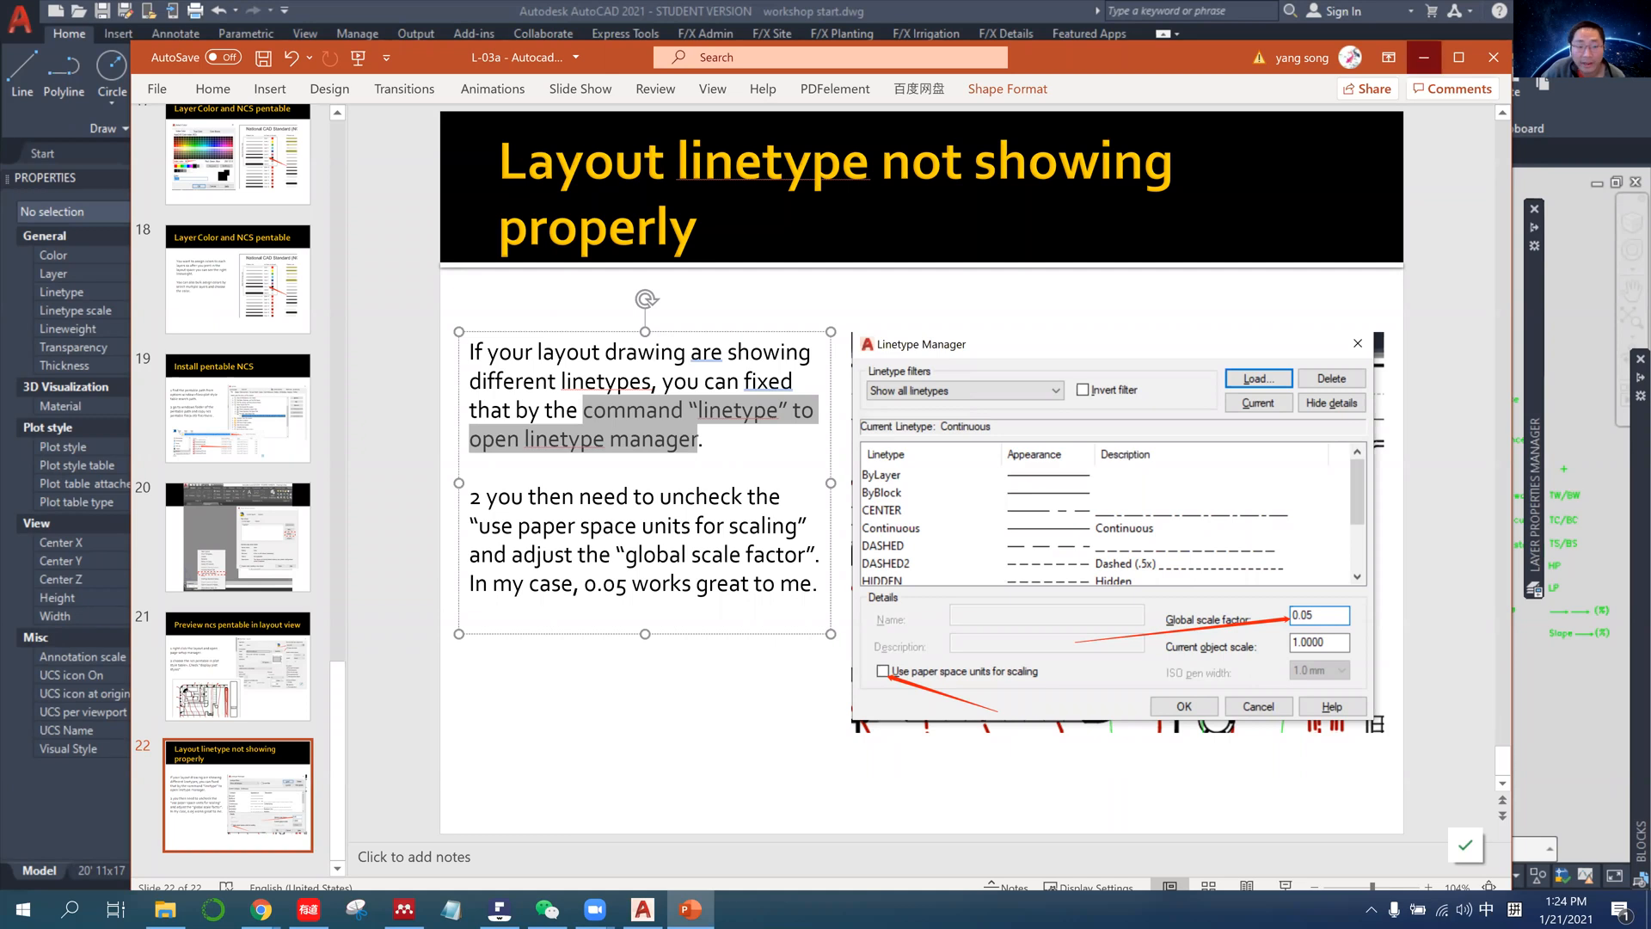
{"action": "left_click", "coordinate": [1424, 57]}
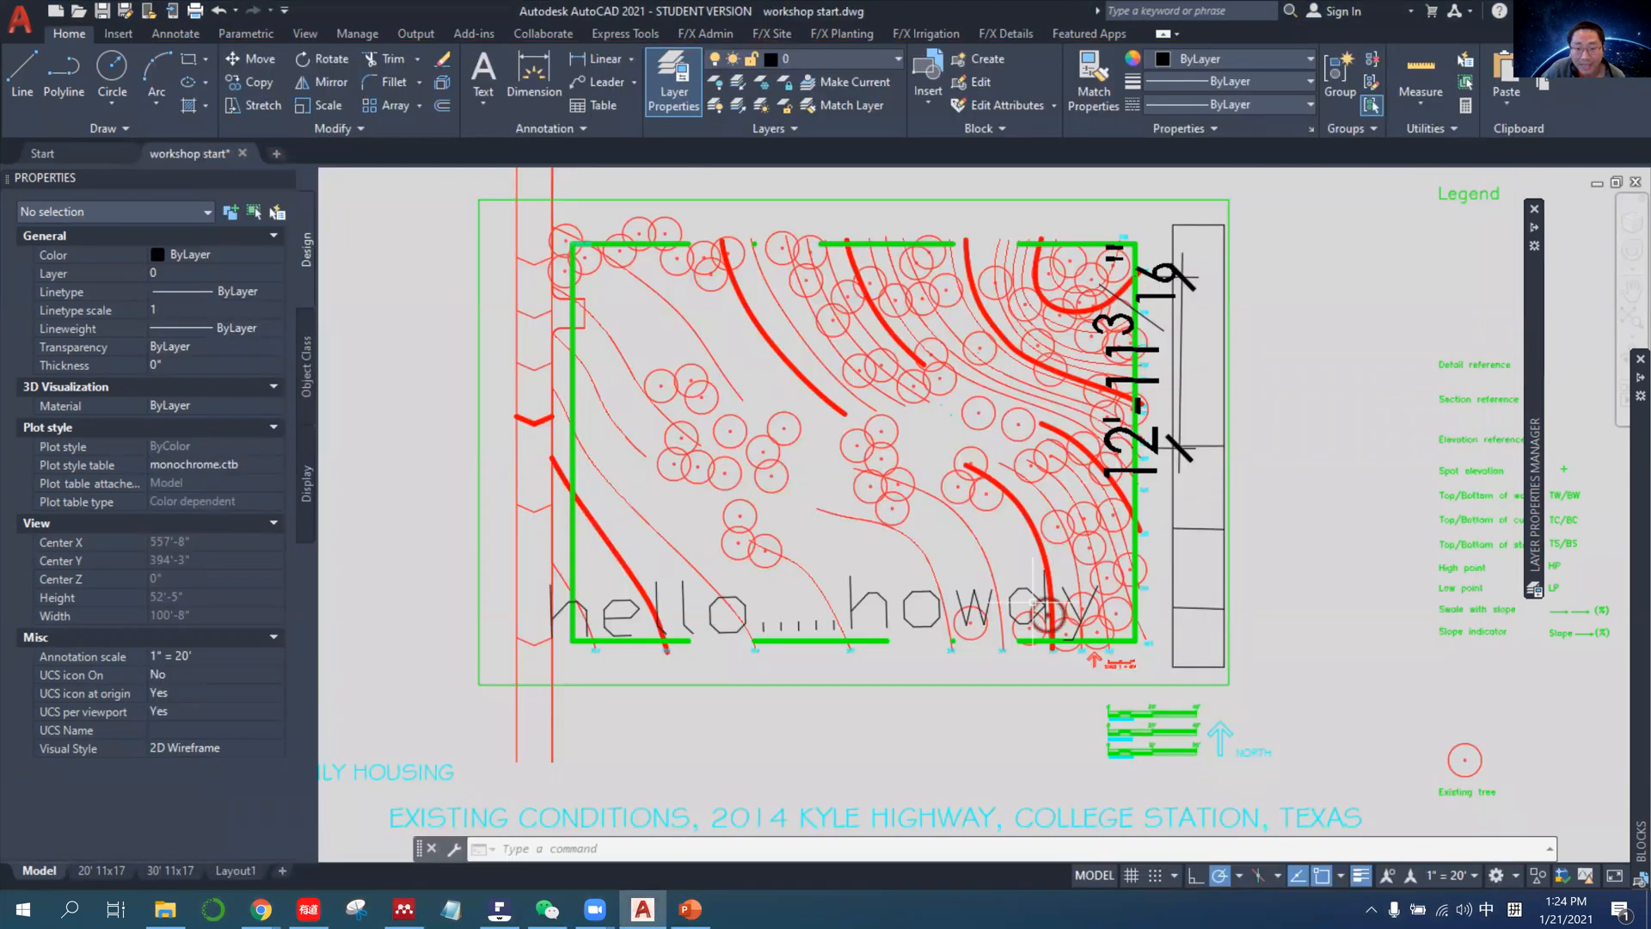
Check the global scale factor and paper space units options in the Linetype Manager for the 20' 11x17 layout, leaving them unchanged.
{"action": "left_click", "coordinate": [110, 870]}
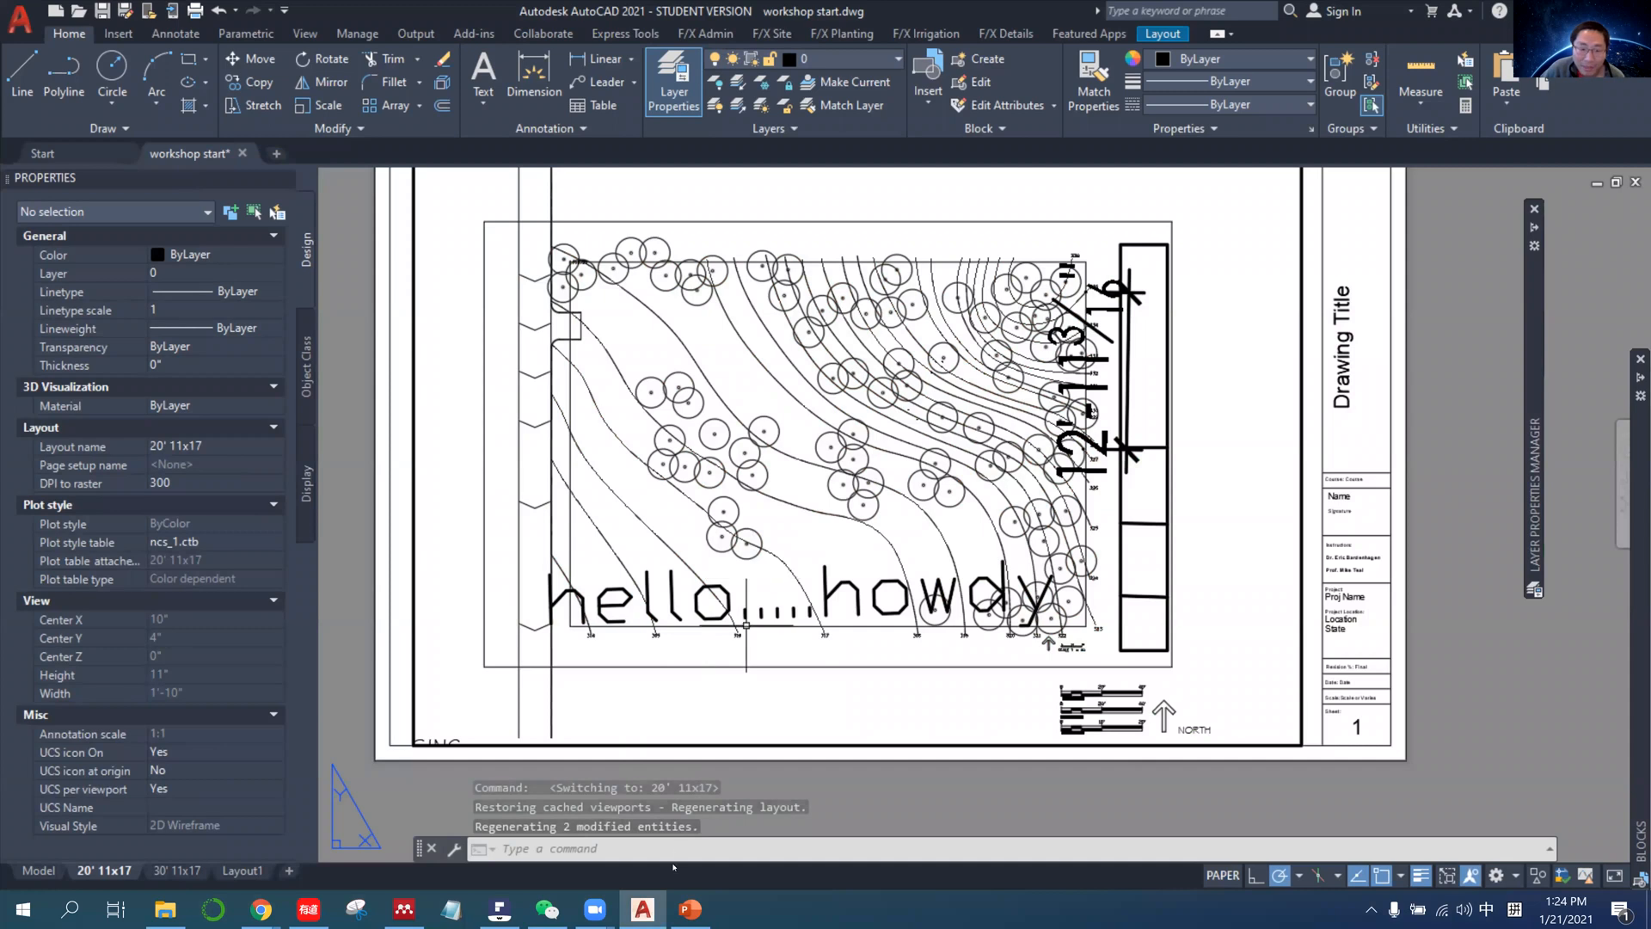
{"action": "left_click", "coordinate": [682, 848]}
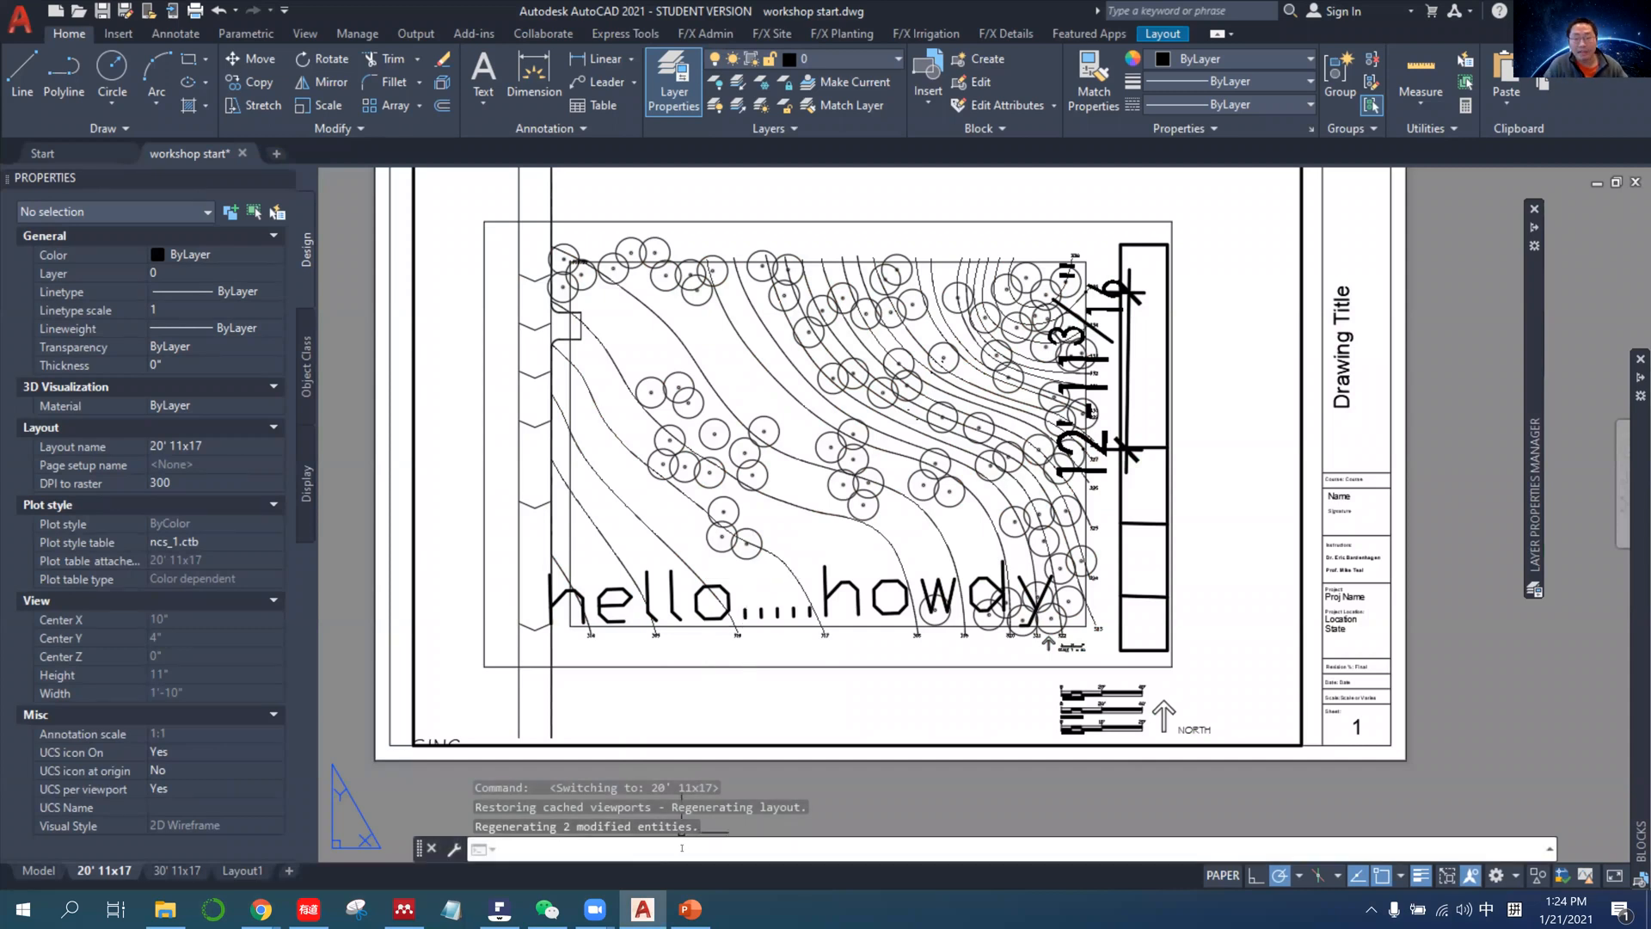
{"action": "type", "text": "lin"}
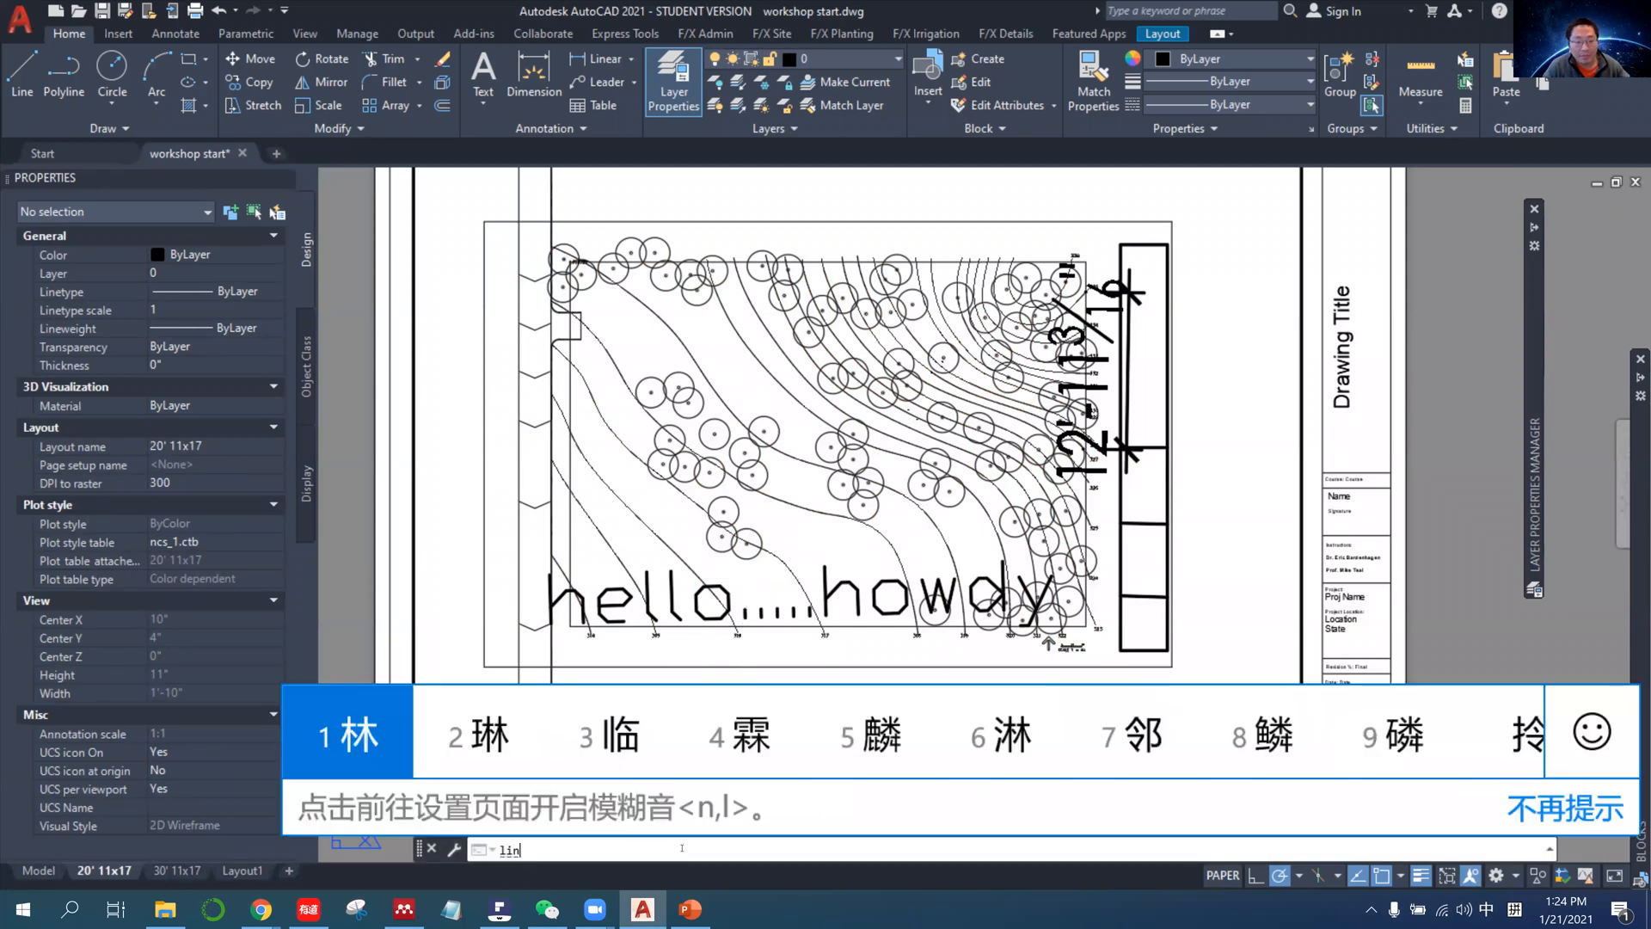
{"action": "key", "text": "shift"}
{"action": "key", "text": "Return"}
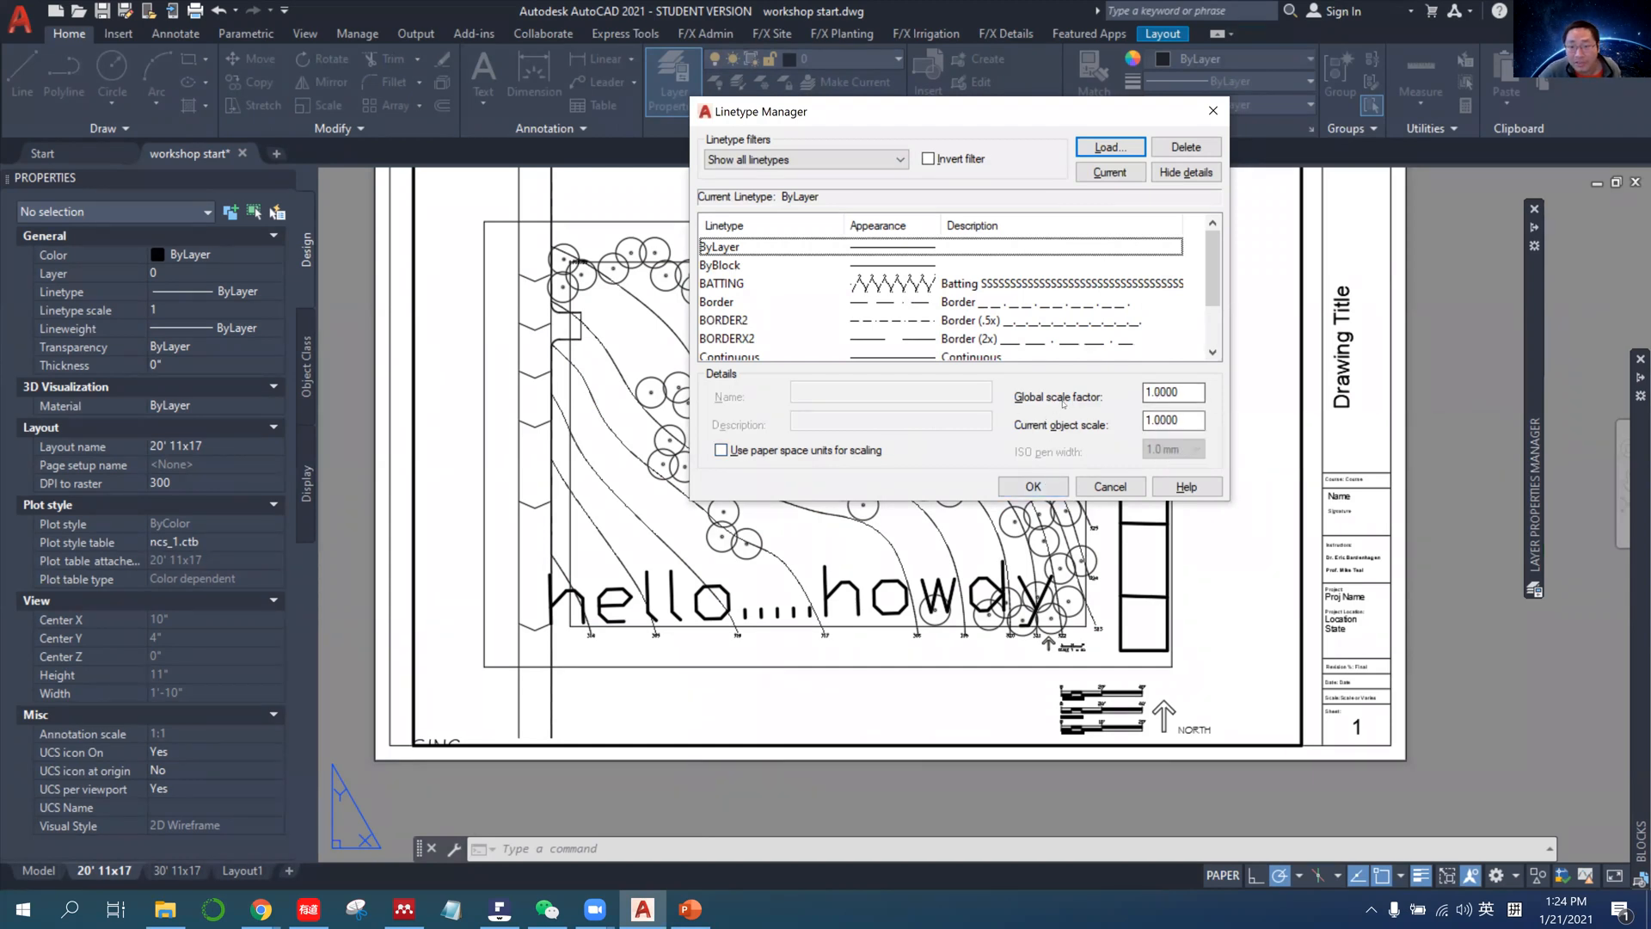
{"action": "left_click", "coordinate": [1105, 486]}
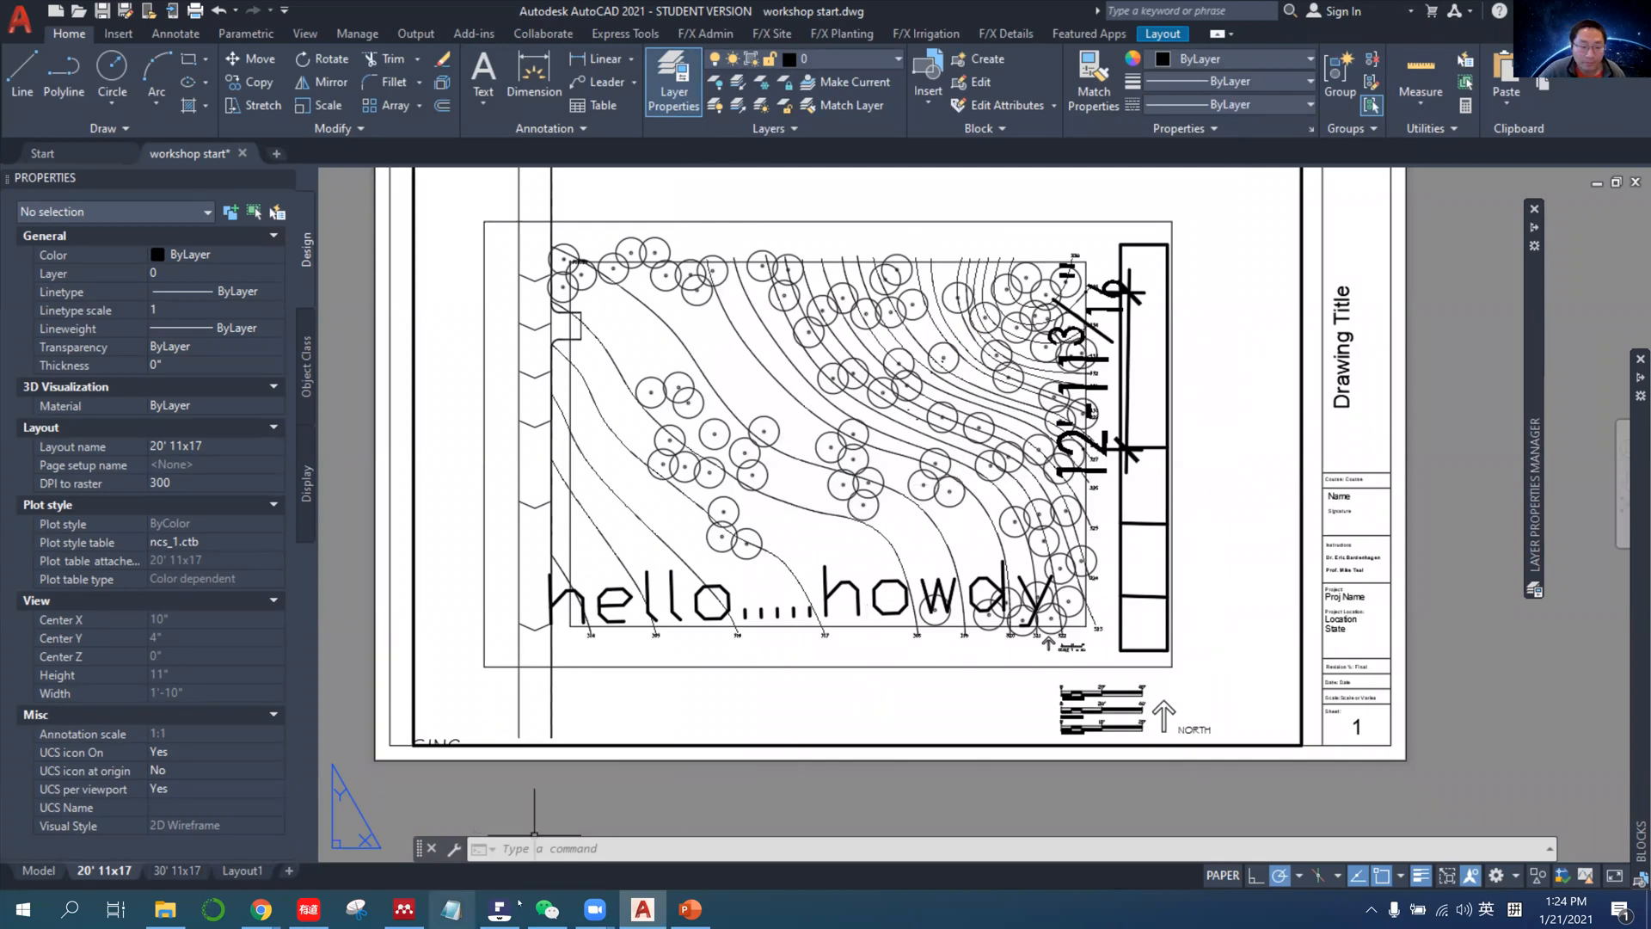
Switch to PowerPoint and go back through the slides to the first "Layer Color and NCS pentable" slide.
{"action": "left_click", "coordinate": [681, 915]}
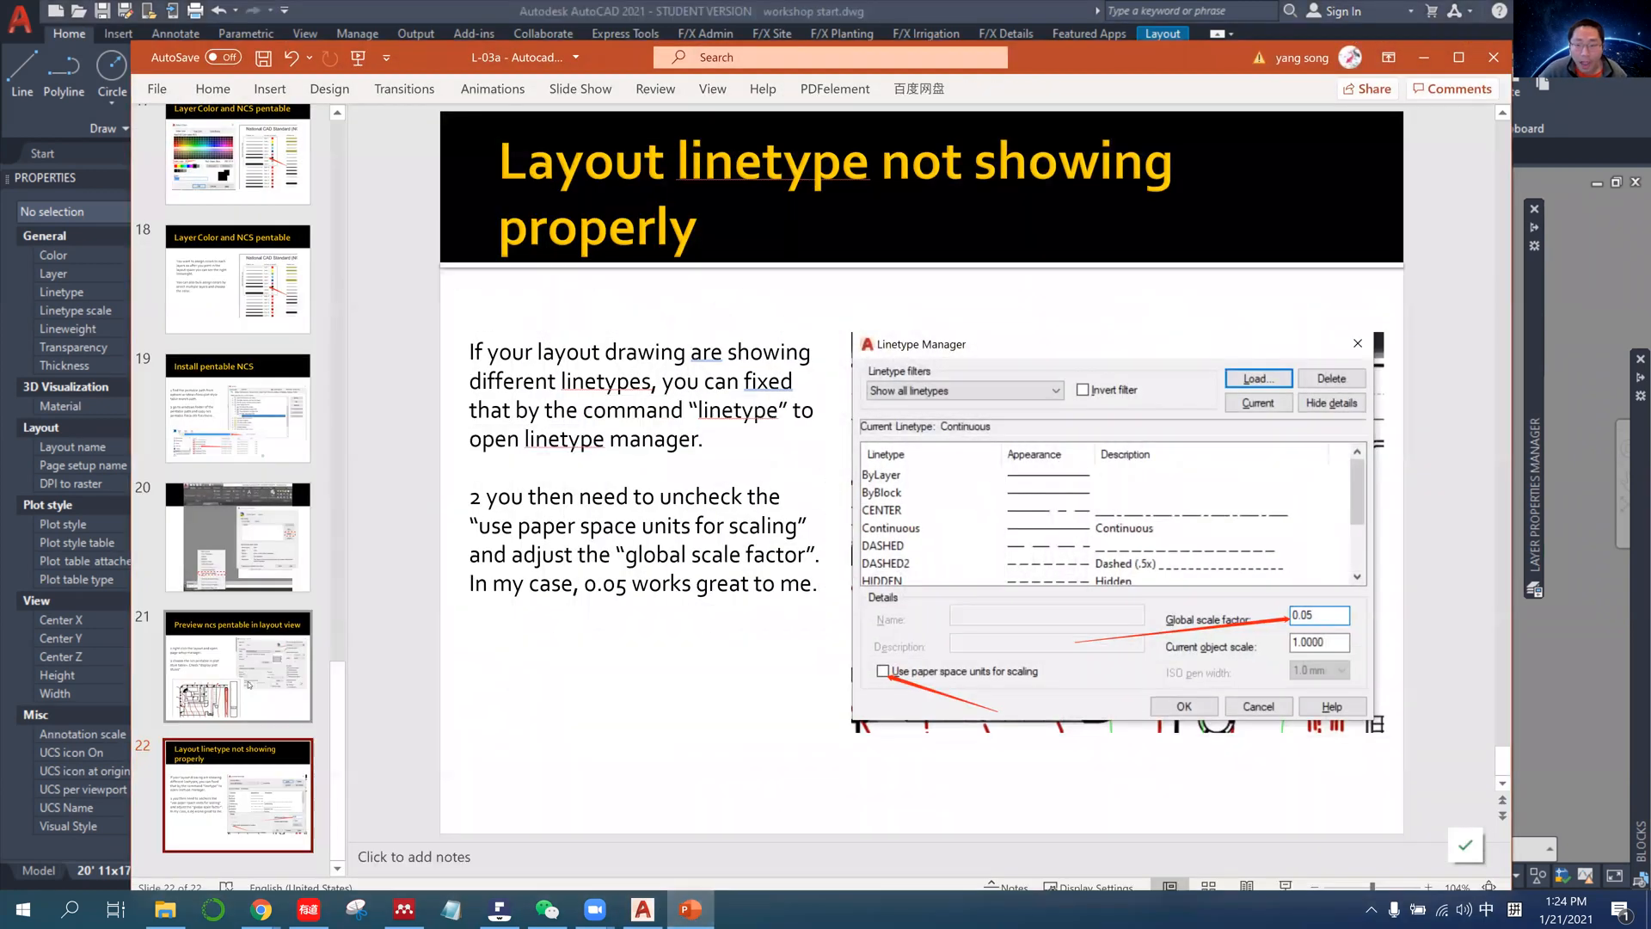
{"action": "scroll", "coordinate": [249, 684], "scroll_direction": "up", "scroll_amount": 5}
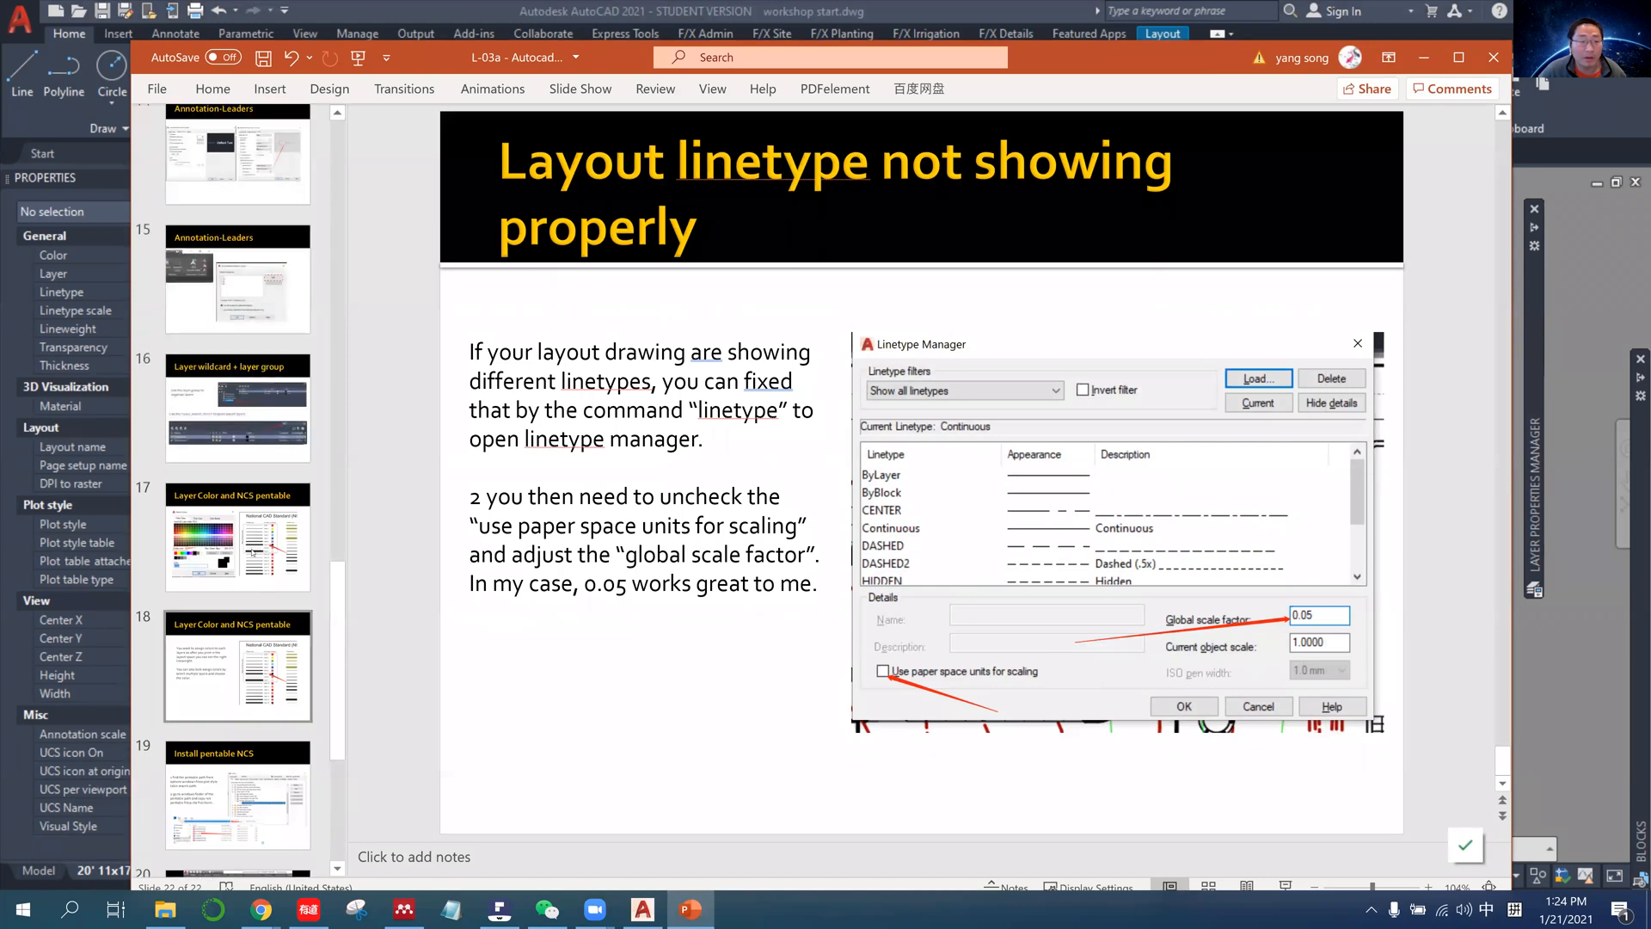
{"action": "left_click", "coordinate": [252, 553]}
{"action": "scroll", "coordinate": [252, 553], "scroll_direction": "up", "scroll_amount": 2}
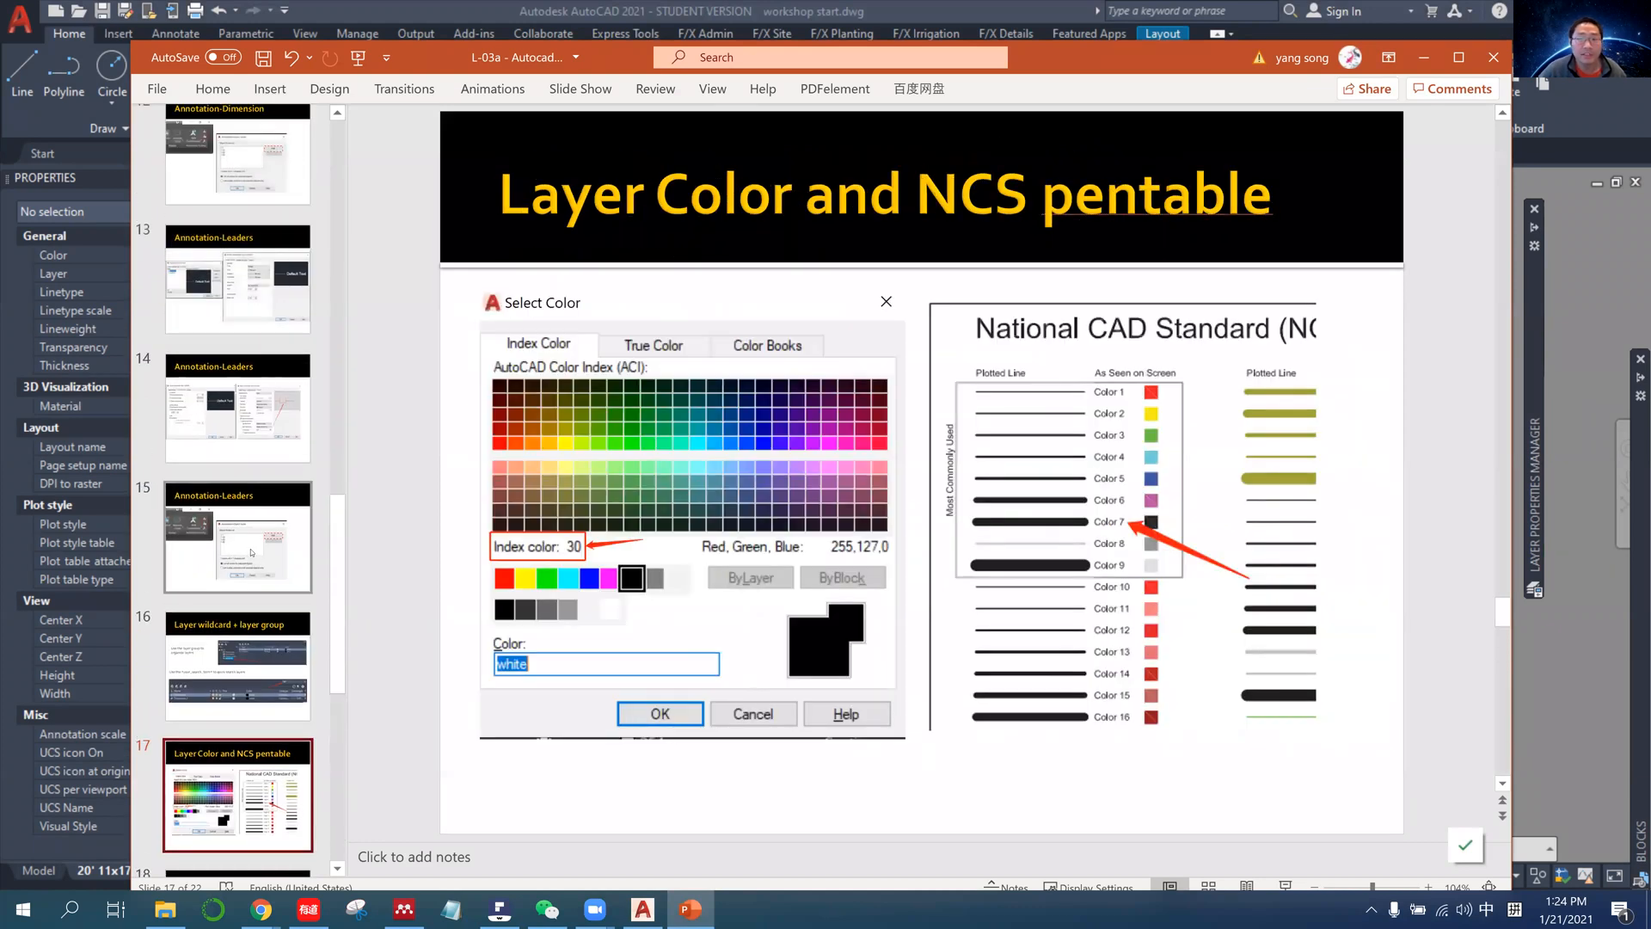